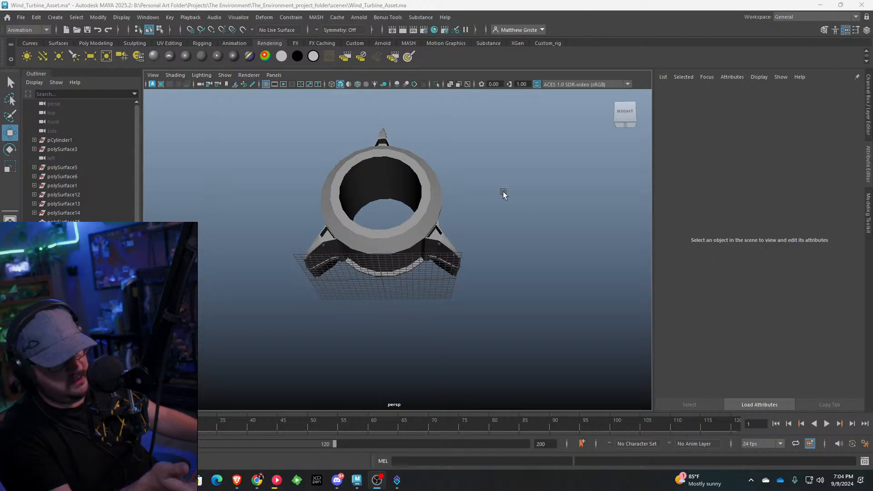
Step: Examine the turbine's hollow body and three fins from several angles and distances
scroll(507, 196, up, 3)
alt+drag(416, 179, 467, 222)
scroll(468, 222, down, 4)
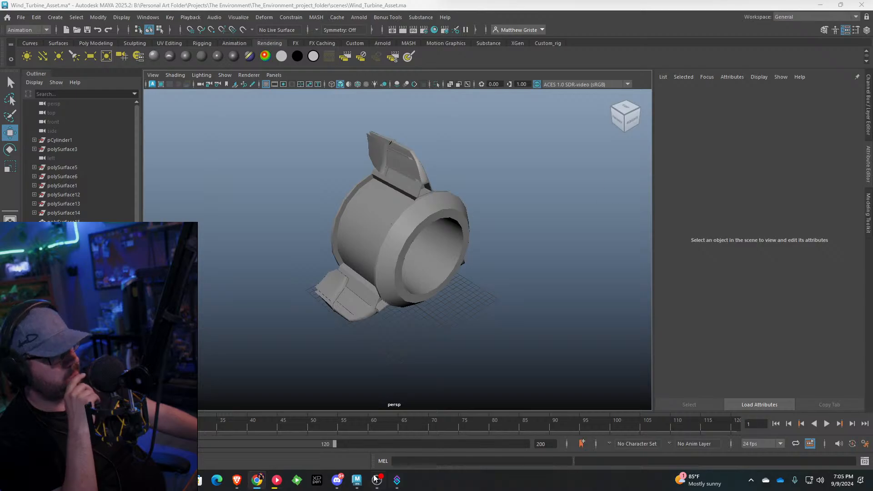
click(245, 483)
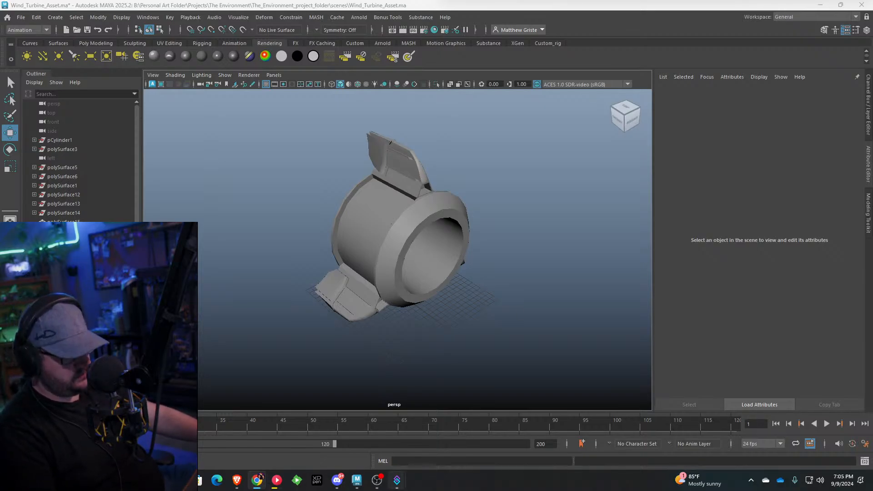
click(415, 457)
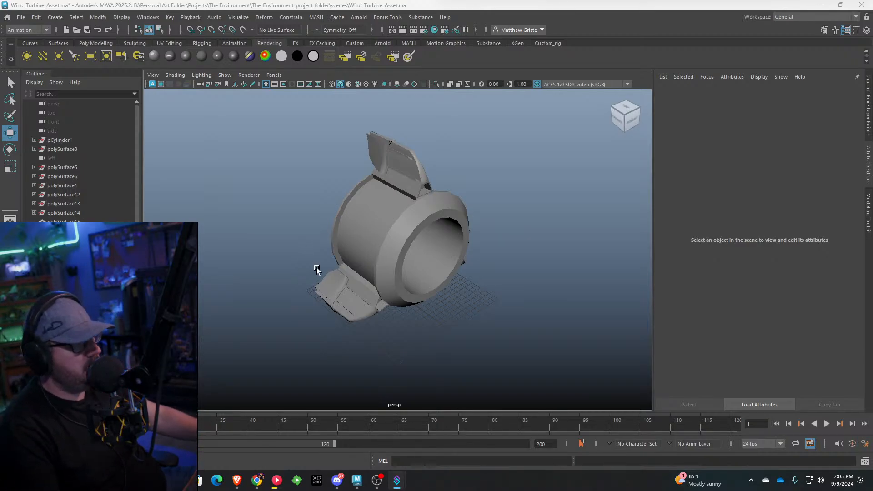
click(338, 254)
scroll(376, 232, up, 7)
alt+drag(376, 231, 316, 226)
scroll(341, 216, down, 4)
scroll(315, 226, up, 3)
alt+middle_drag(315, 226, 359, 225)
alt+drag(359, 225, 413, 228)
scroll(376, 239, down, 6)
Step: Group all the turbine meshes together and center the new group's pivot
drag(500, 136, 310, 273)
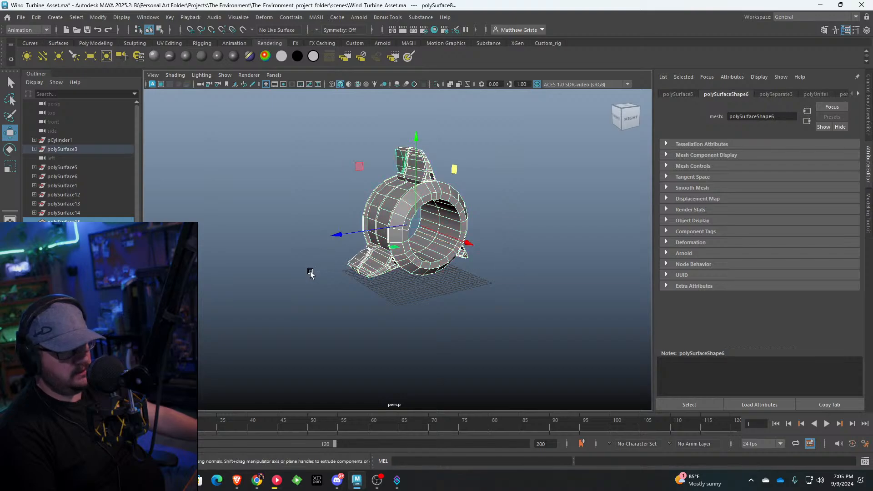
alt+drag(369, 219, 408, 219)
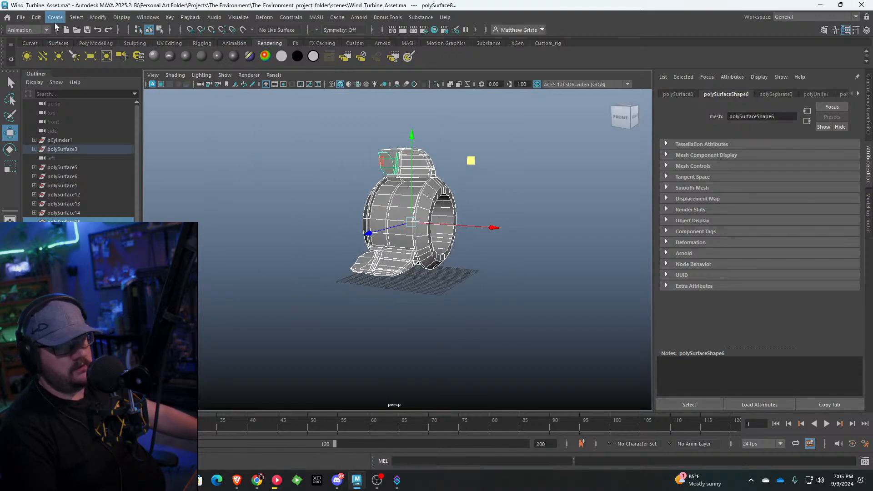
click(43, 18)
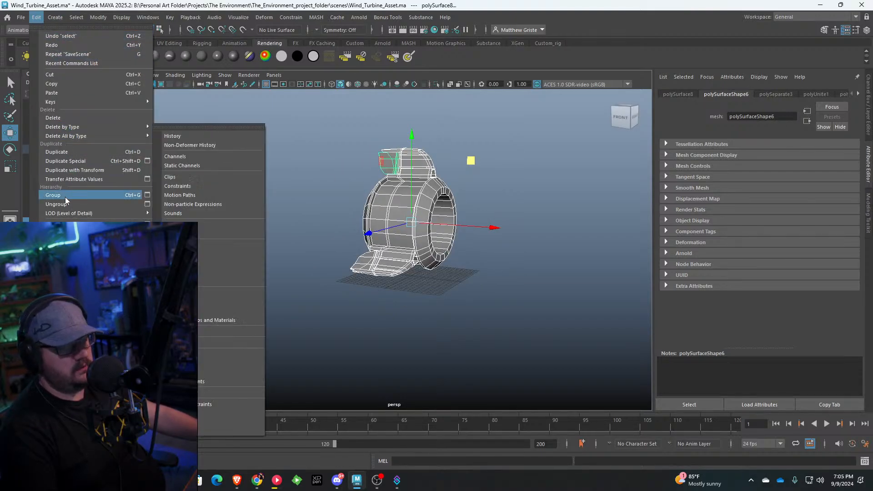
click(52, 178)
key(e)
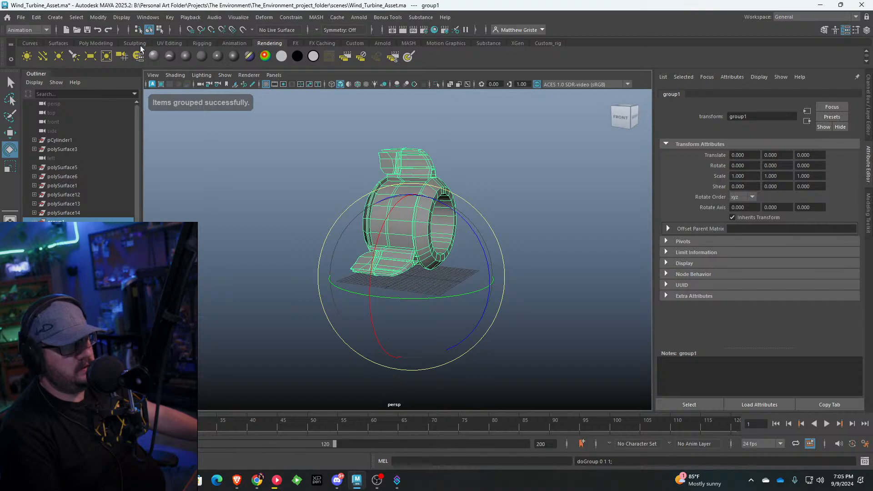
click(95, 43)
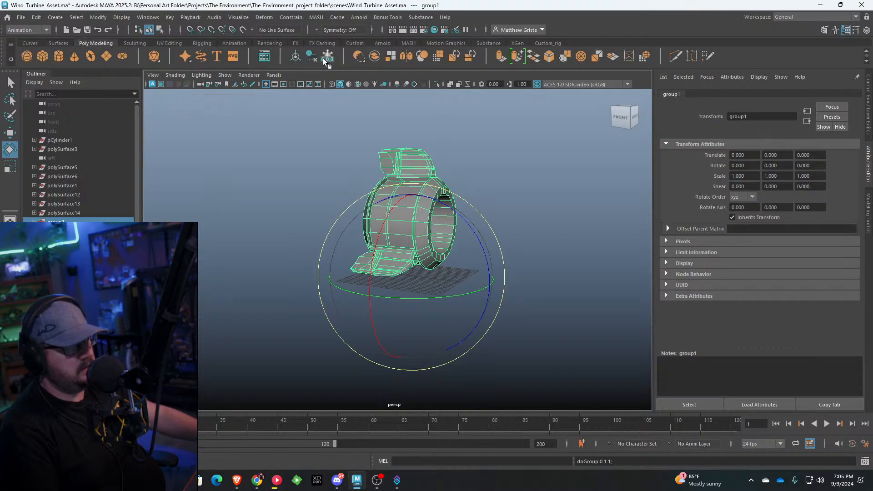
click(294, 56)
Step: Scale the turbine group uniformly to about 1.604 and raise it to about 10.518 in Y, above the grid
scroll(426, 188, up, 3)
key(r)
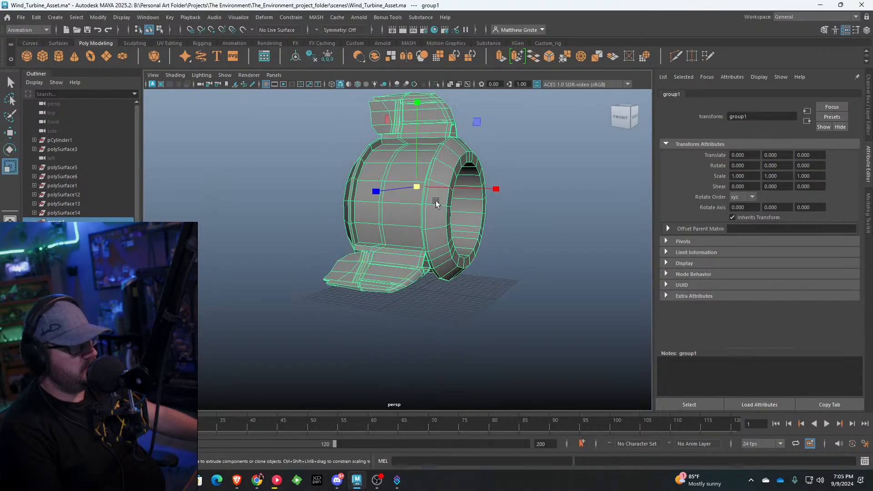
drag(419, 186, 411, 153)
key(w)
click(524, 175)
Step: Try to ungroup the turbine with only its body mesh selected
scroll(419, 205, up, 5)
alt+drag(419, 206, 388, 210)
click(388, 210)
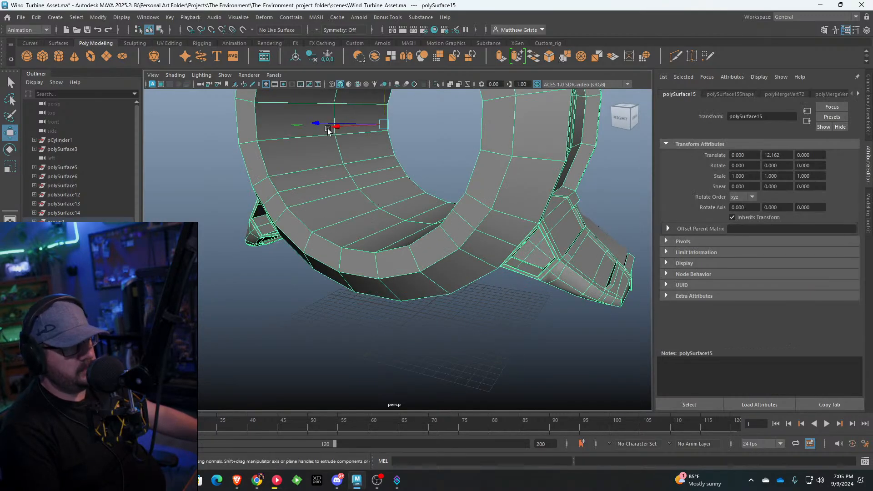
click(37, 17)
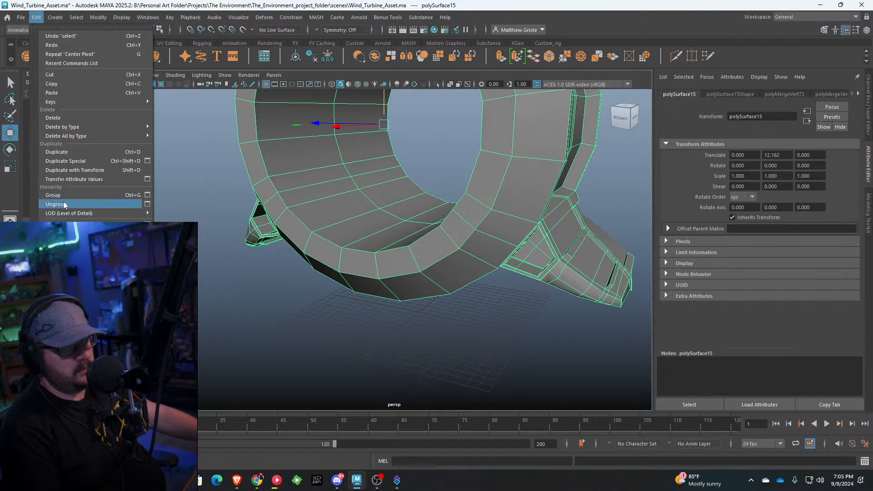
click(69, 191)
Step: Try deleting the leftover pCylinder1 node from the scene hierarchy, and undo the deletion
click(64, 139)
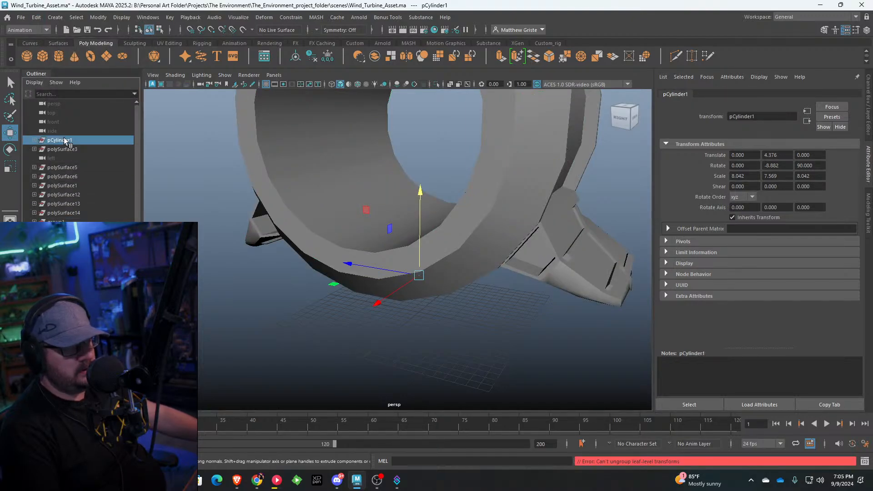
shift+click(66, 149)
shift+click(72, 169)
shift+click(72, 175)
shift+click(73, 192)
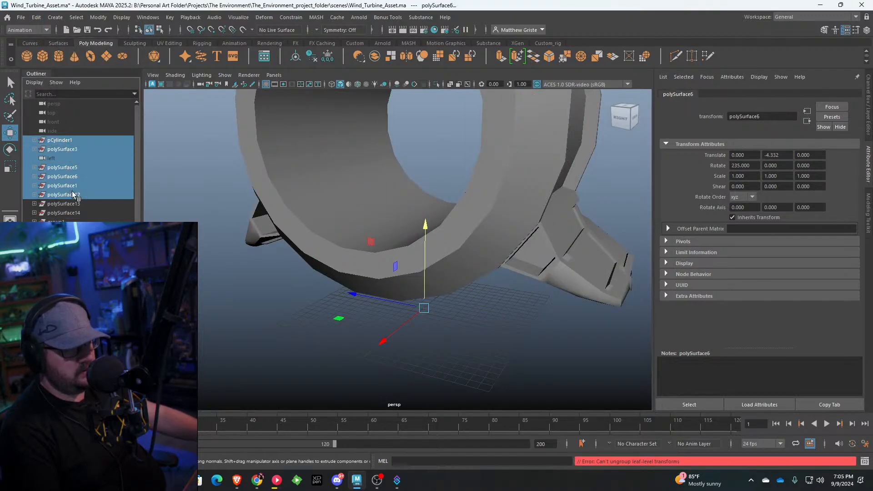
click(63, 140)
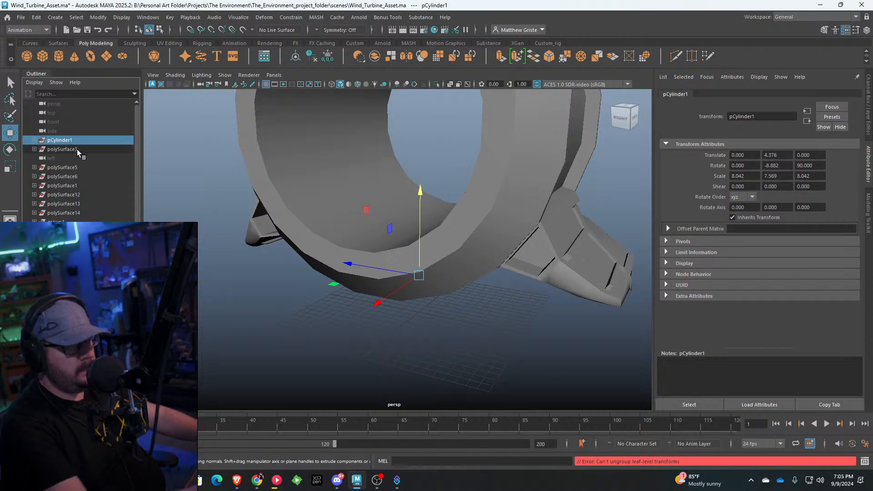
key(Delete)
scroll(389, 182, down, 6)
key(ctrl+z)
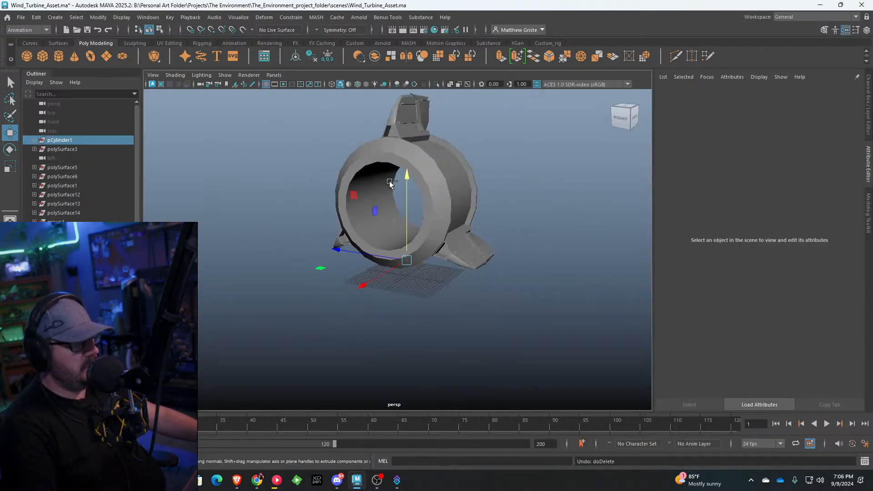
alt+drag(323, 184, 363, 183)
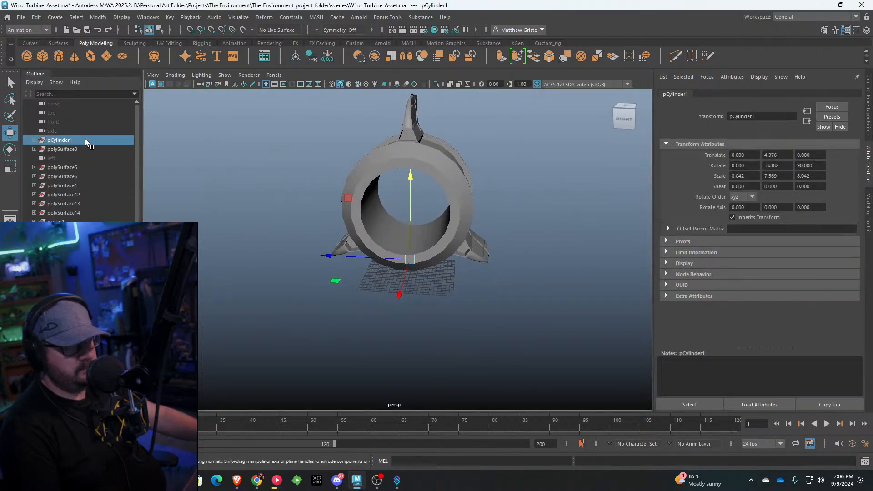
Step: Try deleting the leftover polySurface6 node, and undo the deletion
click(74, 177)
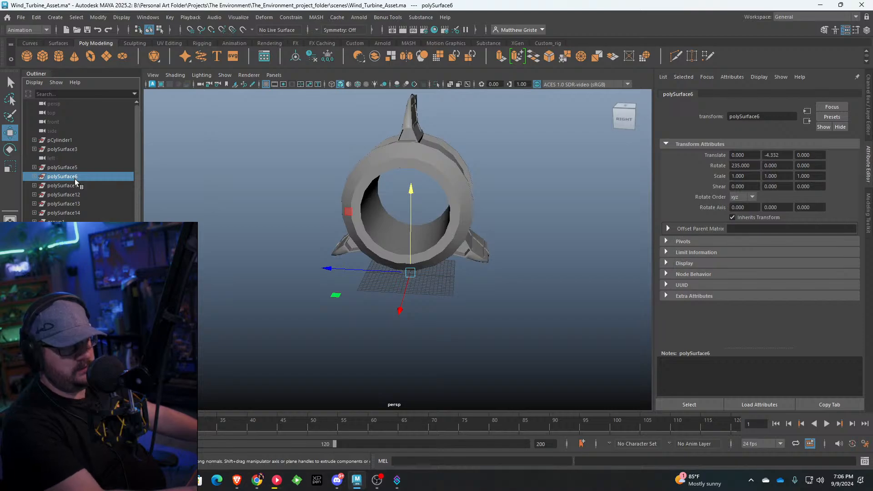
key(Delete)
key(ctrl+z)
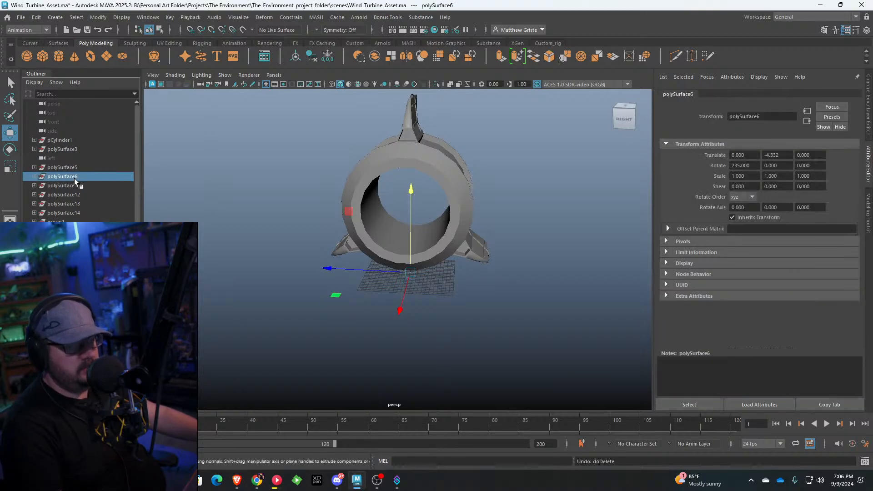
key(Up)
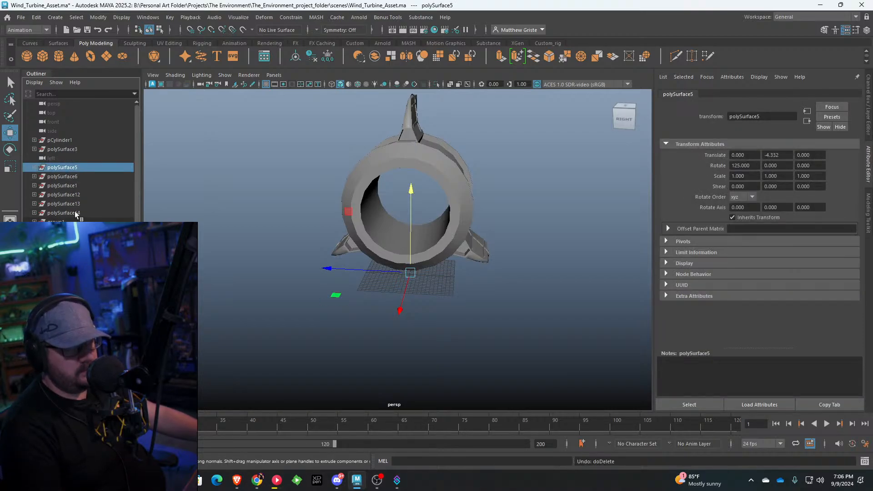
Step: Select all the turbine meshes, delete their history and freeze their transformations
click(426, 161)
drag(544, 306, 299, 117)
click(323, 60)
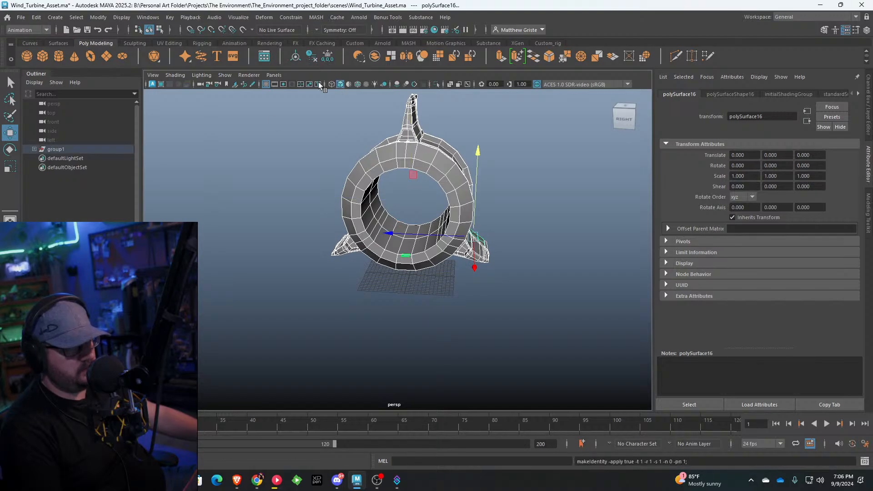
Step: Expand group1 and ungroup it so its four meshes sit at the top level of the scene
click(34, 149)
click(36, 16)
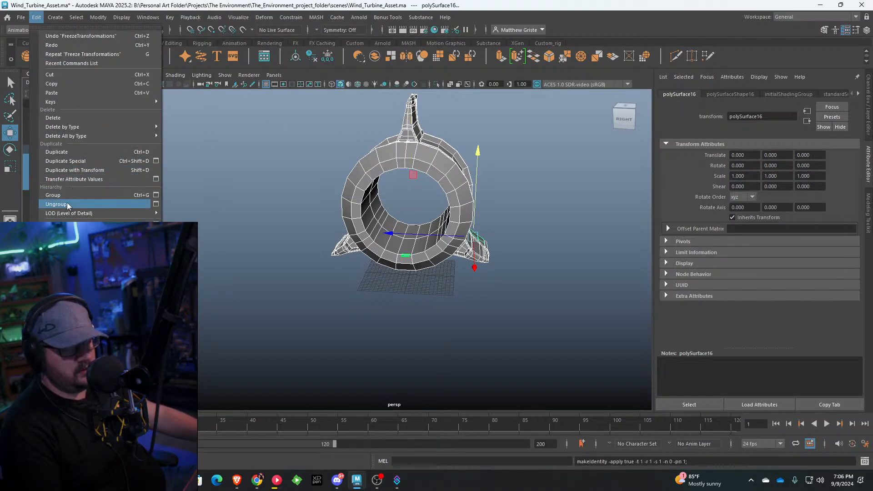
click(67, 203)
click(69, 149)
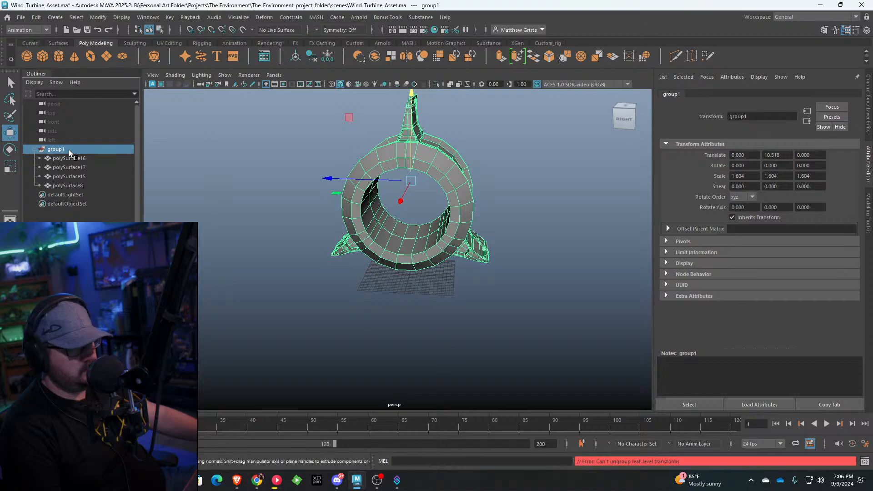
key(g)
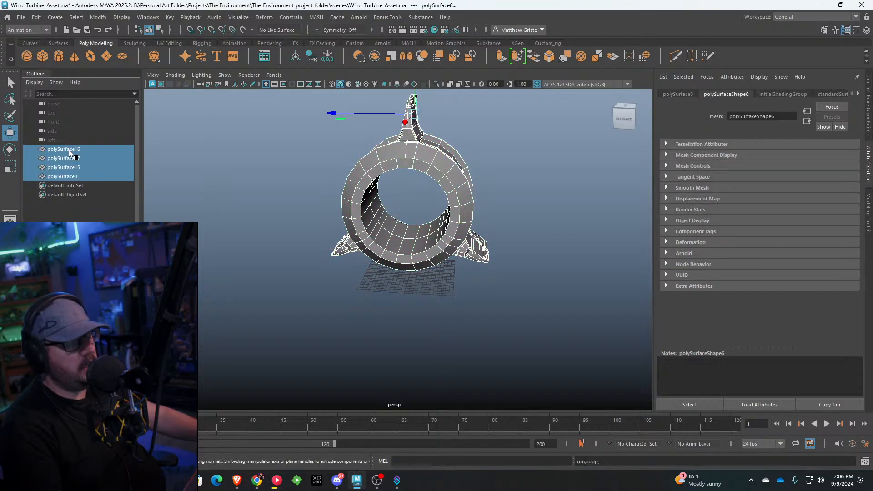
Step: Rename the main body mesh polySurface15 as Turbine_Body
click(69, 149)
click(66, 167)
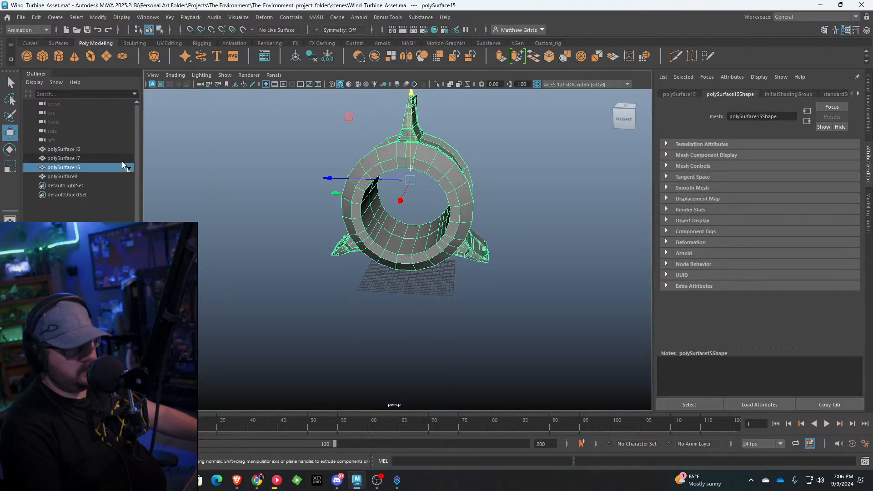
double_click(76, 167)
text(Turbine_)
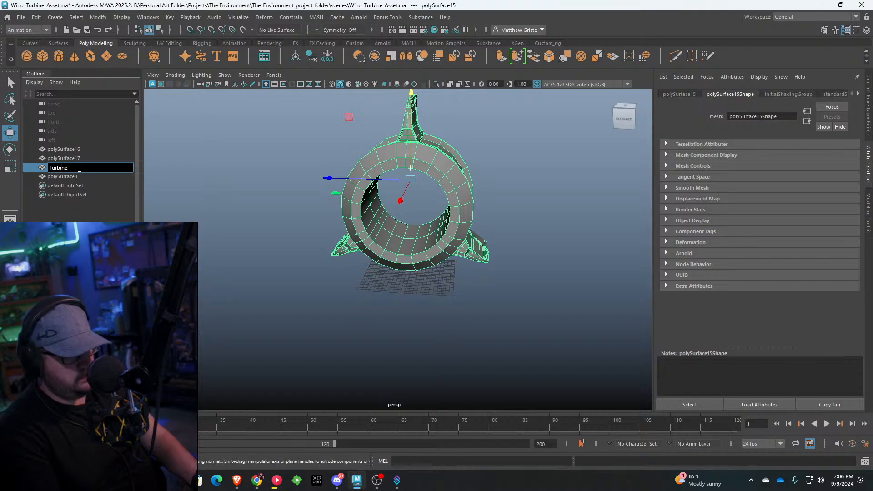
text(Body)
key(Return)
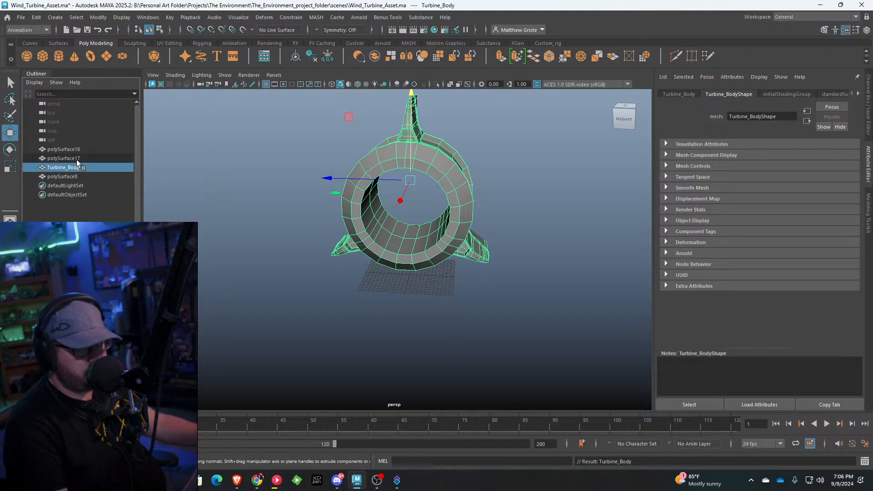
Step: Frame polySurface17 in the view to identify it and rename it as Lower Left Fin
click(77, 158)
key(f)
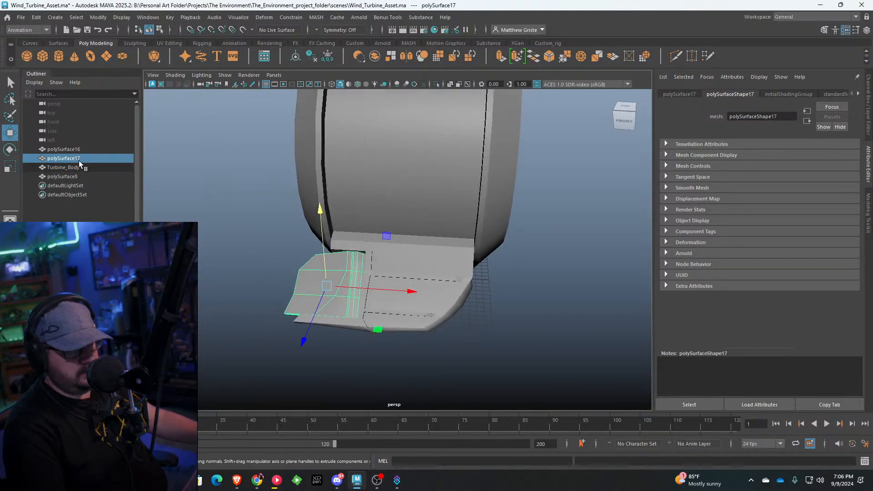
double_click(78, 159)
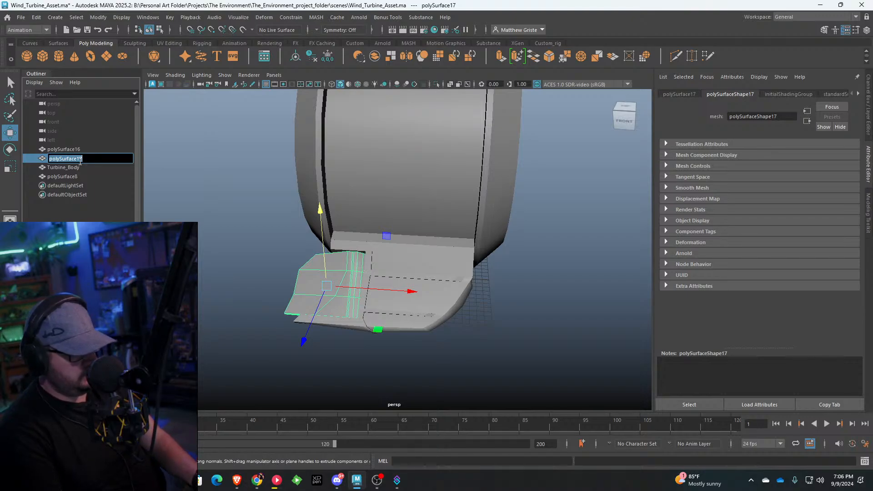
text(Lower Lef)
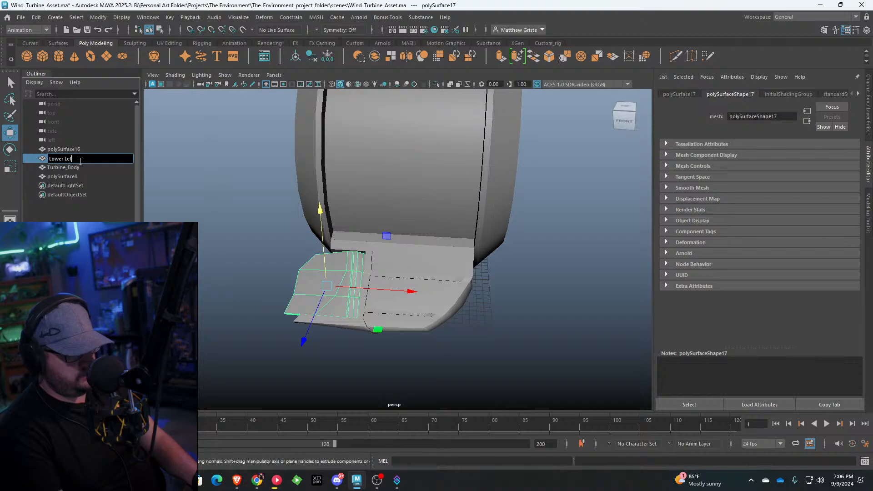
text(t Fin)
key(Return)
Step: Identify polySurface8 on the model and rename it as Top Fin
click(95, 166)
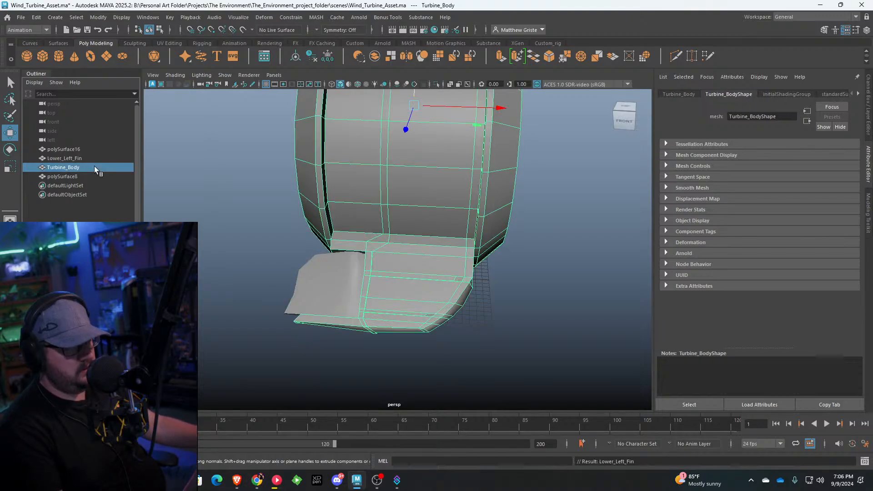
click(93, 176)
key(f)
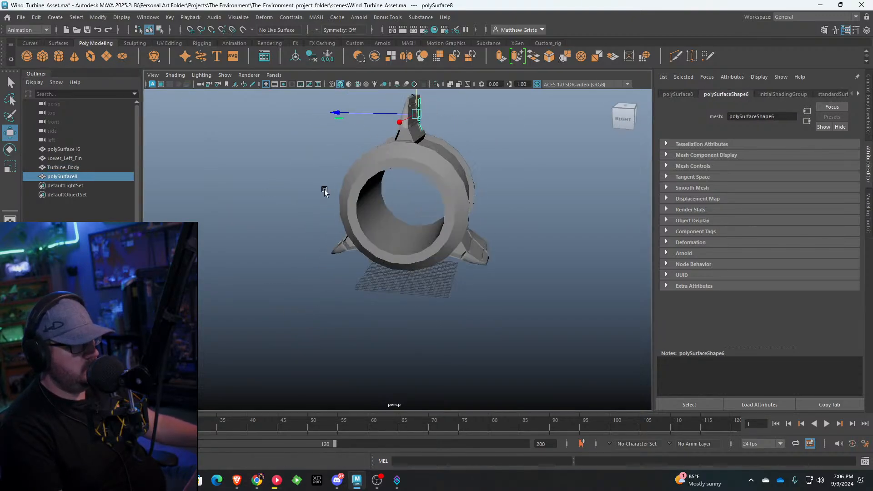
double_click(101, 175)
text(To)
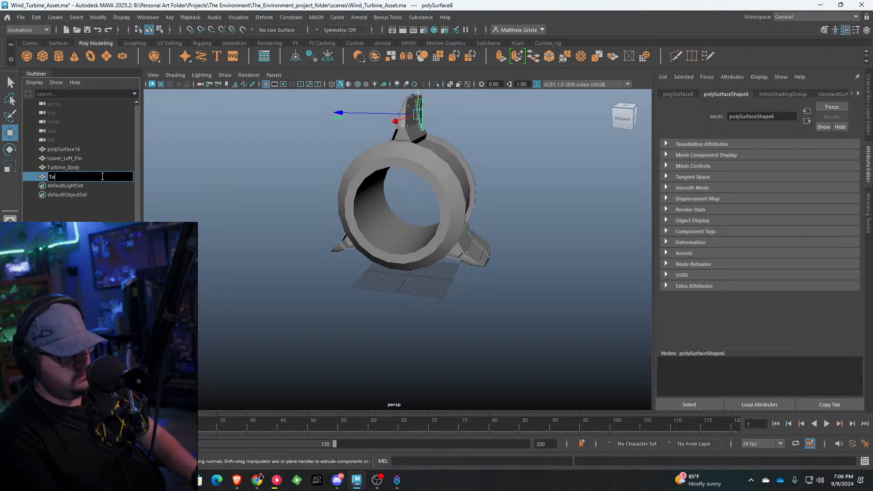
text(p Fin)
key(Return)
Step: Rename polySurface16 as Lower Right Fin
click(79, 149)
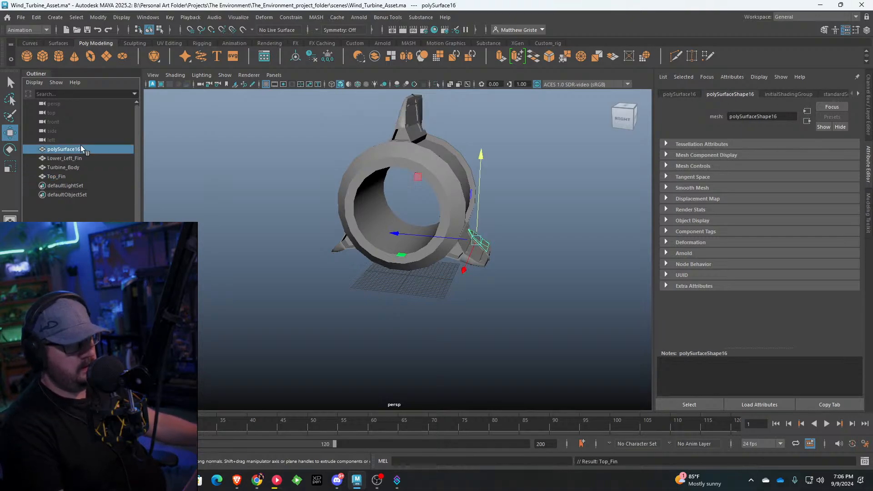
double_click(78, 149)
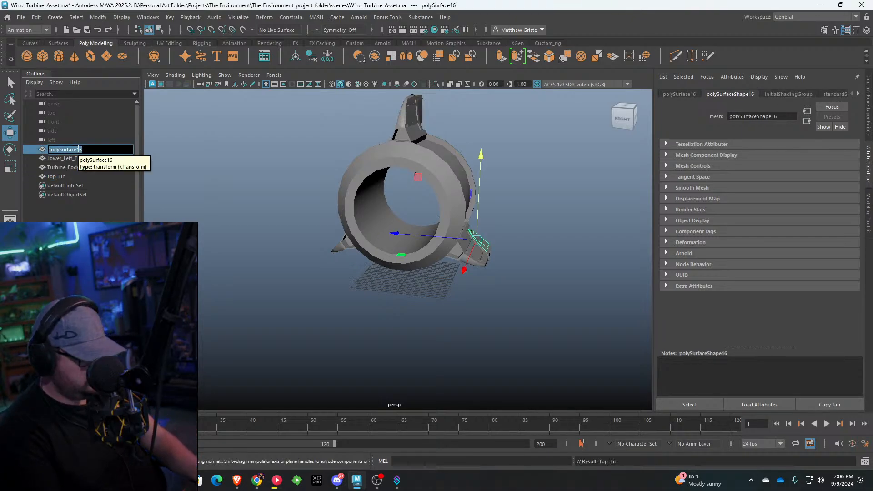
text(Lower Right F)
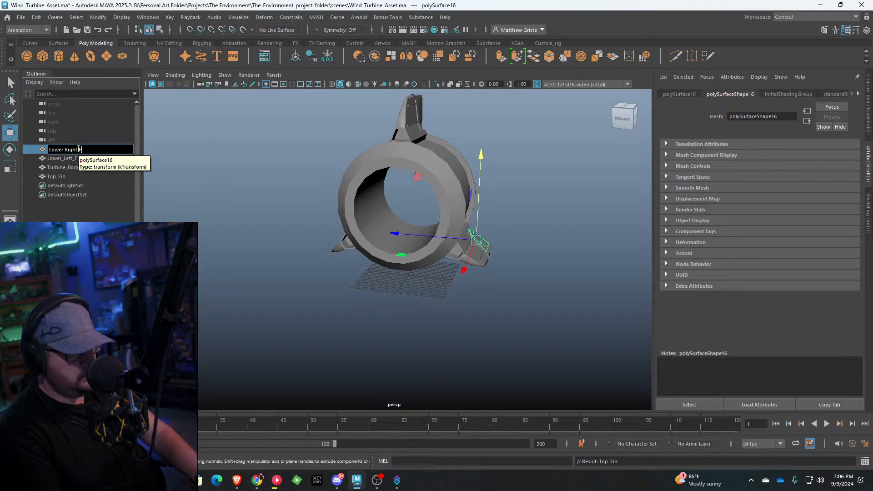
text(in)
key(Return)
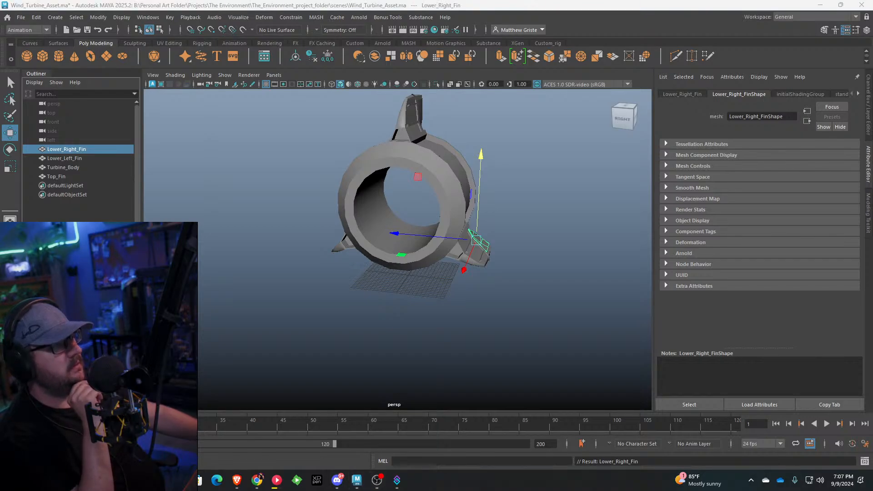
key(super+d)
key(super+d)
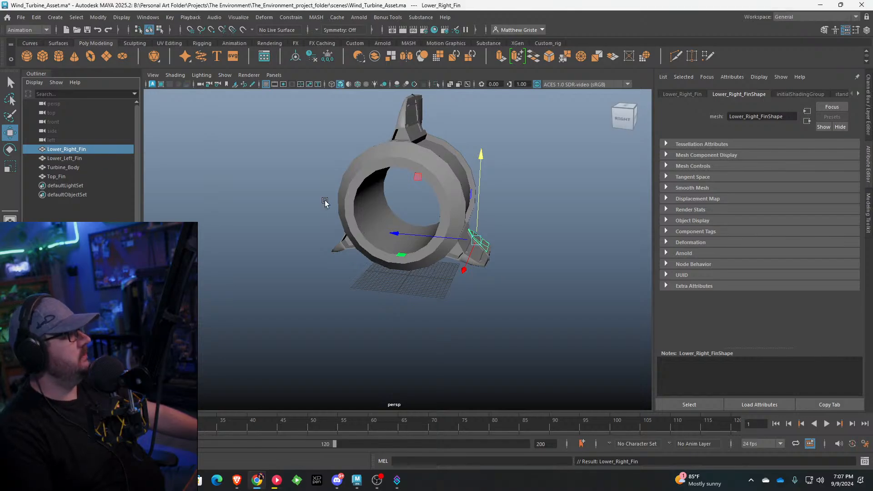
Step: Select the face loops that line the inner wall of Turbine_Body
alt+drag(325, 200, 411, 205)
scroll(412, 207, up, 4)
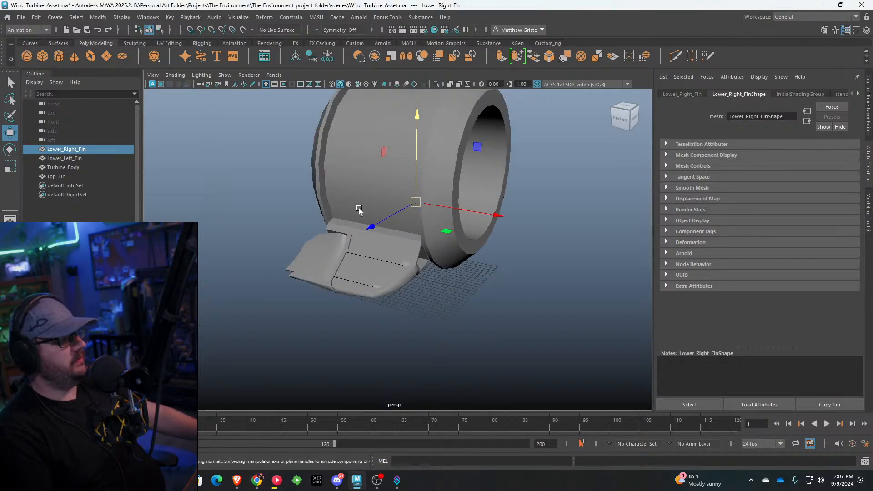
alt+drag(324, 209, 366, 220)
click(509, 269)
scroll(508, 269, down, 5)
alt+drag(508, 268, 386, 251)
scroll(409, 219, up, 5)
click(387, 252)
scroll(386, 252, up, 5)
right_drag(365, 220, 364, 247)
click(364, 247)
shift+double_click(315, 249)
shift+click(397, 218)
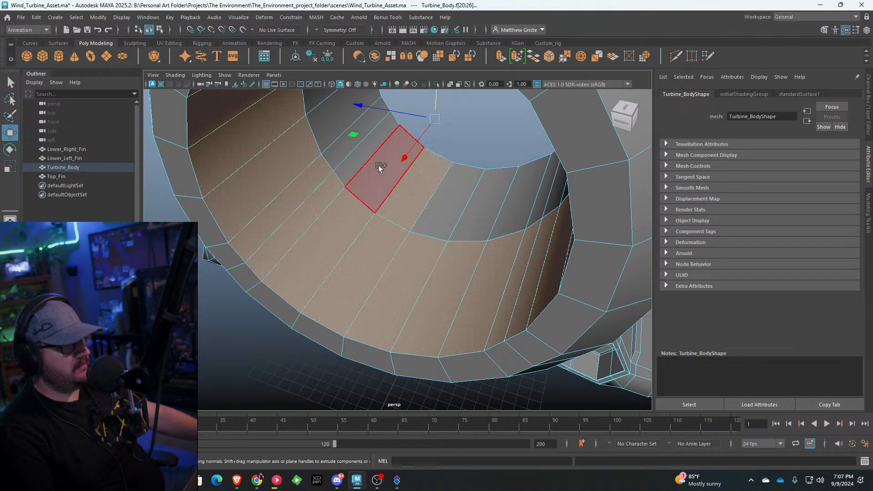
shift+double_click(380, 169)
Step: Add the thin inner rim face loops at both ends of the turbine body to the selection and activate the Scale tool
scroll(380, 177, down, 5)
alt+drag(381, 179, 405, 212)
scroll(403, 190, up, 4)
key(e)
key(r)
mouse_move(411, 167)
alt+mouse_down()
mouse_move(418, 162)
mouse_move(413, 180)
alt+mouse_up()
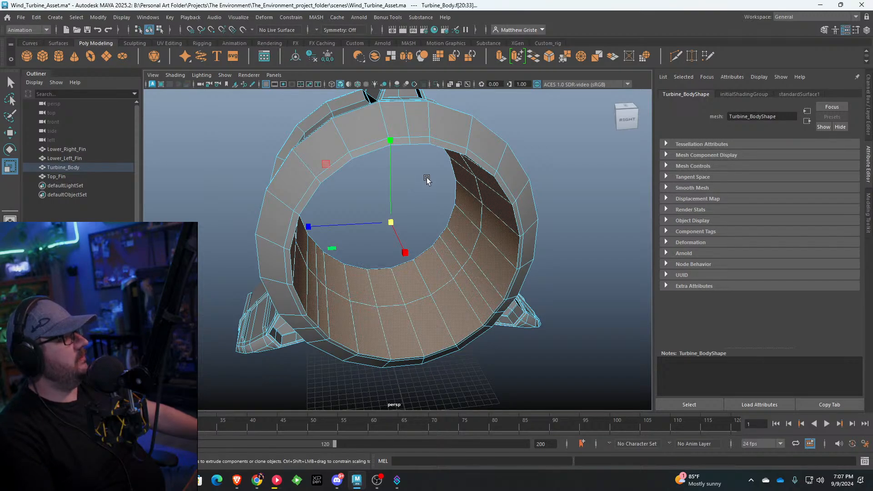
alt+drag(370, 159, 296, 141)
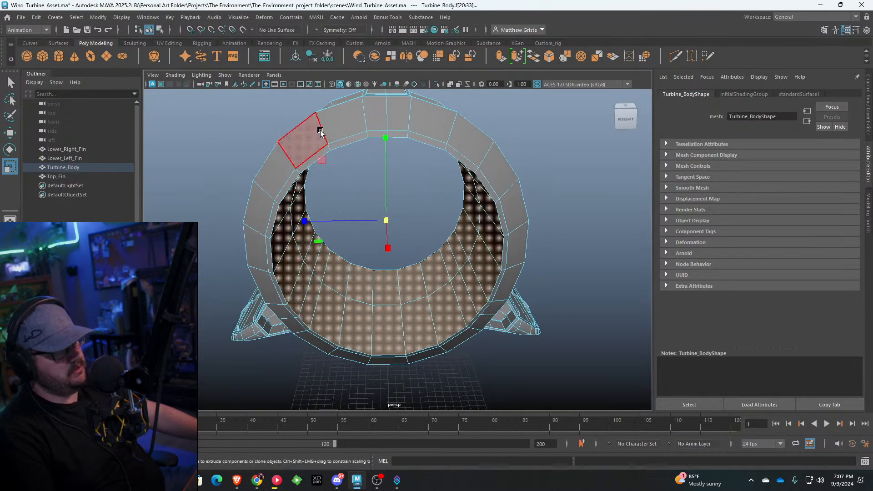
shift+double_click(341, 142)
alt+drag(549, 171, 362, 174)
scroll(368, 153, up, 4)
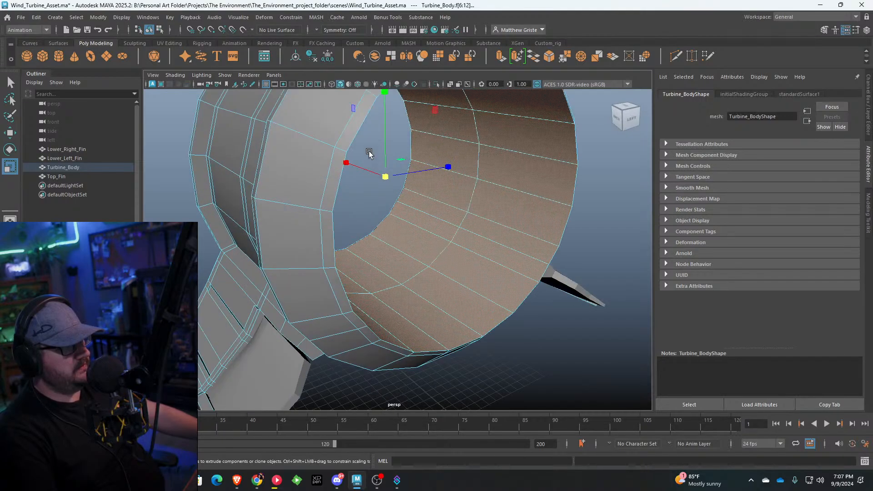
shift+click(350, 140)
shift+double_click(336, 173)
scroll(373, 184, down, 5)
alt+middle_drag(417, 193, 413, 214)
scroll(389, 234, up, 3)
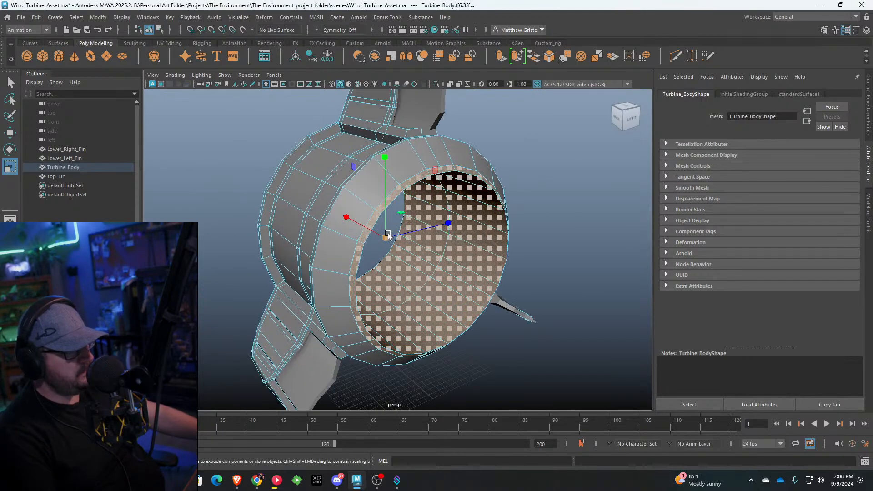
Step: Scale the selected inner faces uniformly and along the body's length, and return the turbine body to object mode
drag(387, 233, 414, 235)
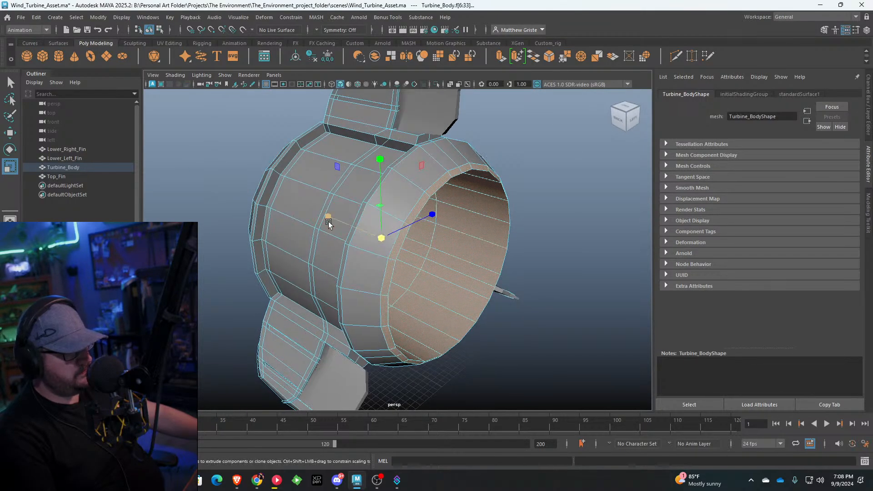
alt+drag(335, 223, 461, 223)
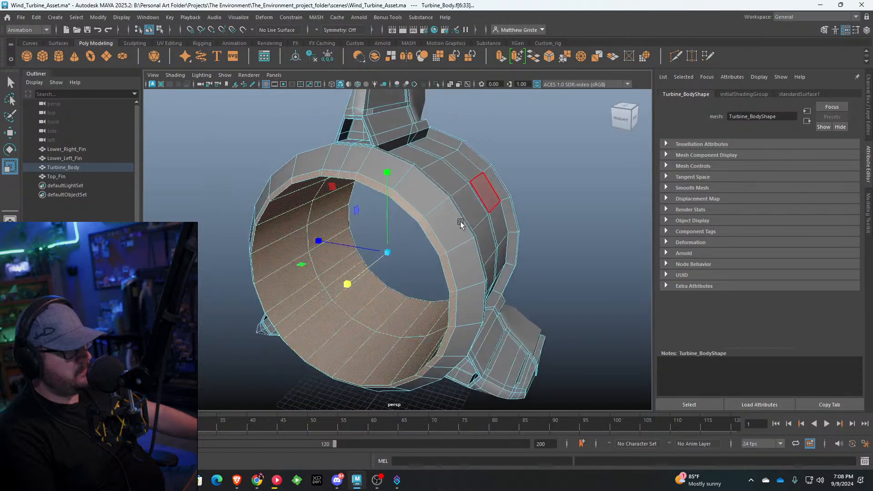
drag(388, 252, 395, 253)
drag(349, 284, 452, 227)
scroll(365, 275, down, 4)
click(543, 224)
scroll(543, 224, up, 4)
right_drag(494, 221, 517, 209)
click(523, 210)
scroll(523, 211, down, 4)
alt+drag(509, 219, 435, 211)
alt+drag(506, 200, 284, 159)
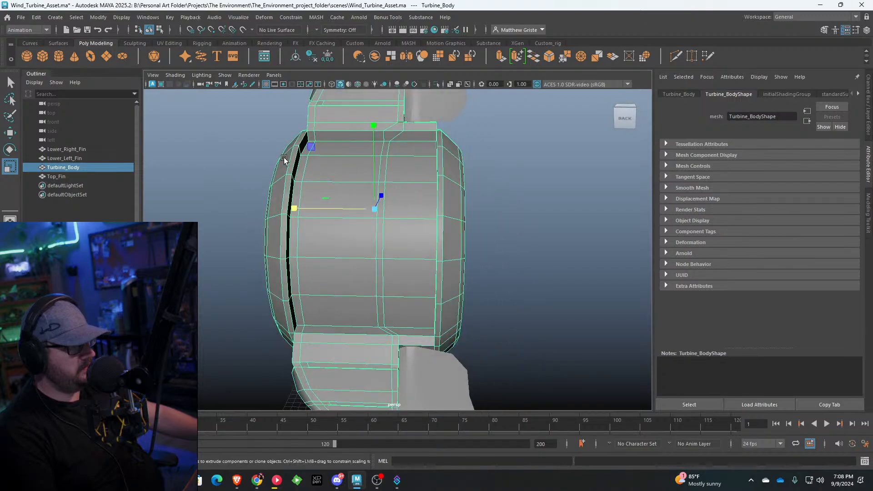
Step: Select the outer shell faces of Turbine_Body between the top fin and the neighbouring lower fin
right_drag(352, 213, 348, 248)
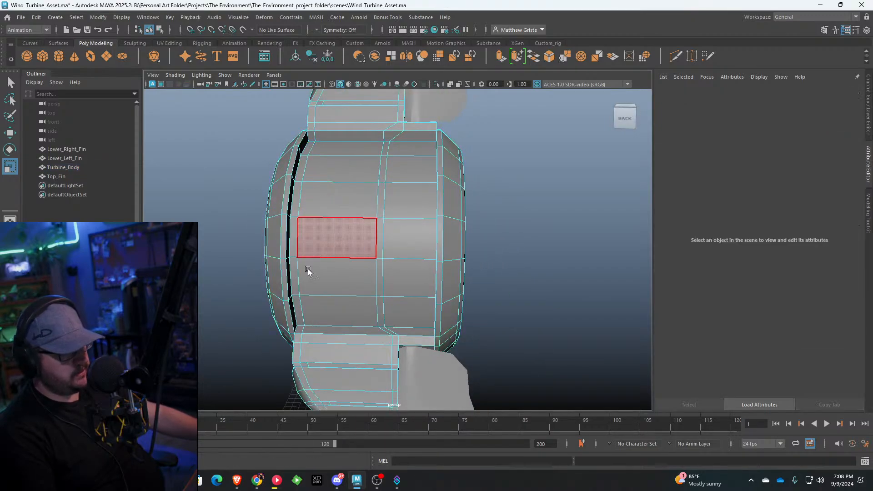
click(297, 304)
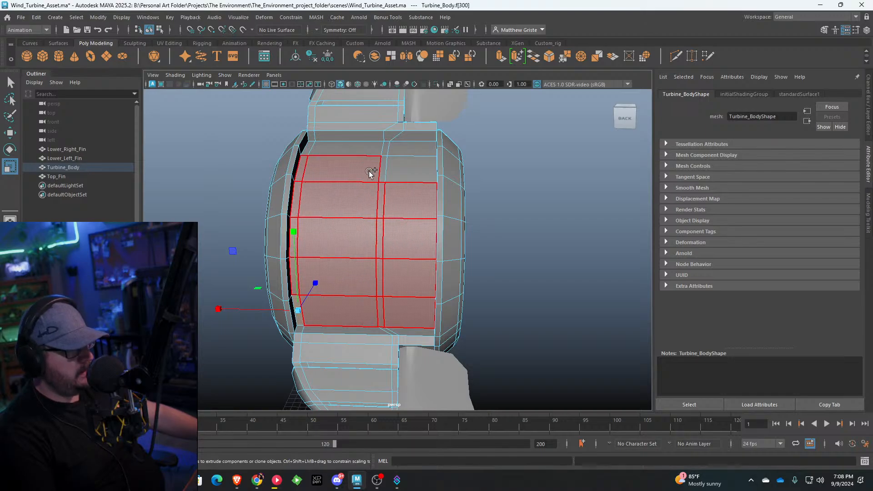
shift+double_click(307, 147)
alt+drag(307, 147, 437, 207)
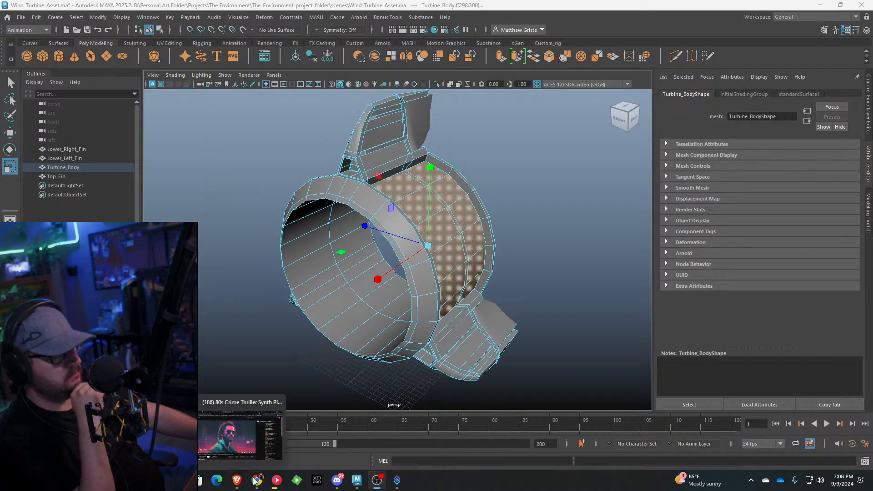
mouse_move(377, 480)
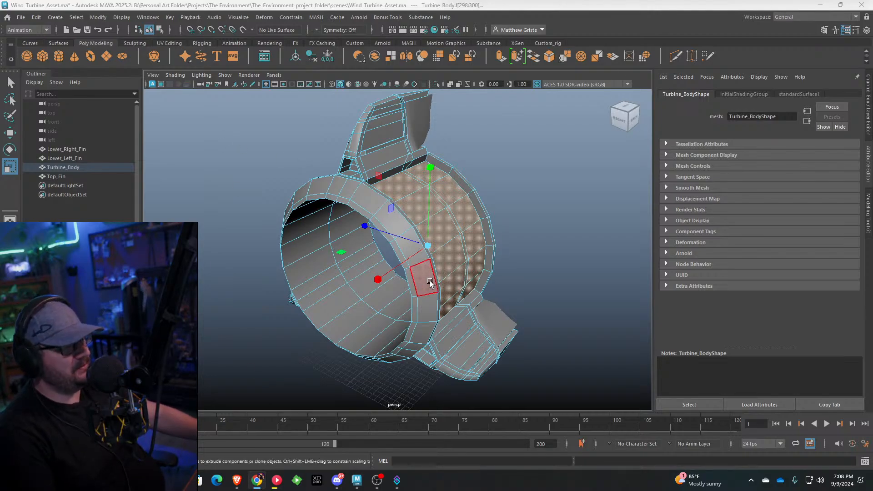
alt+drag(425, 273, 391, 248)
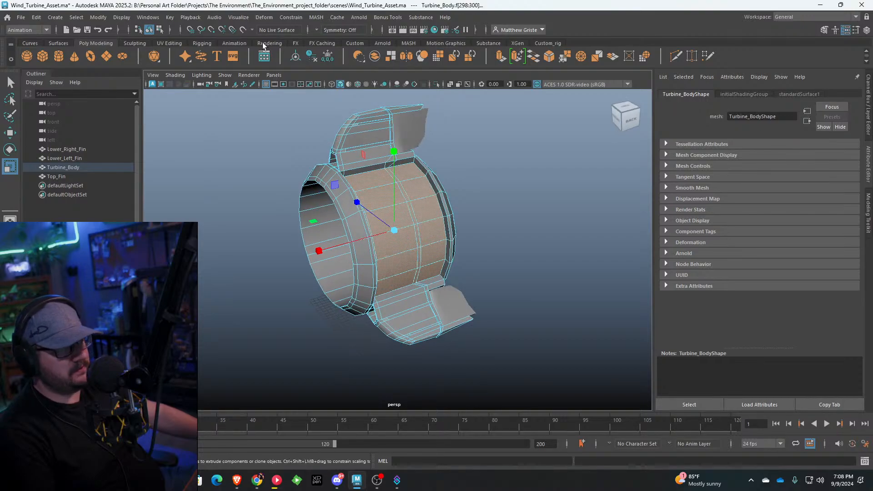
Step: Switch to the Modeling menu set, duplicate the selected shell faces as a separate panel, and move the panel outward from the body
click(30, 30)
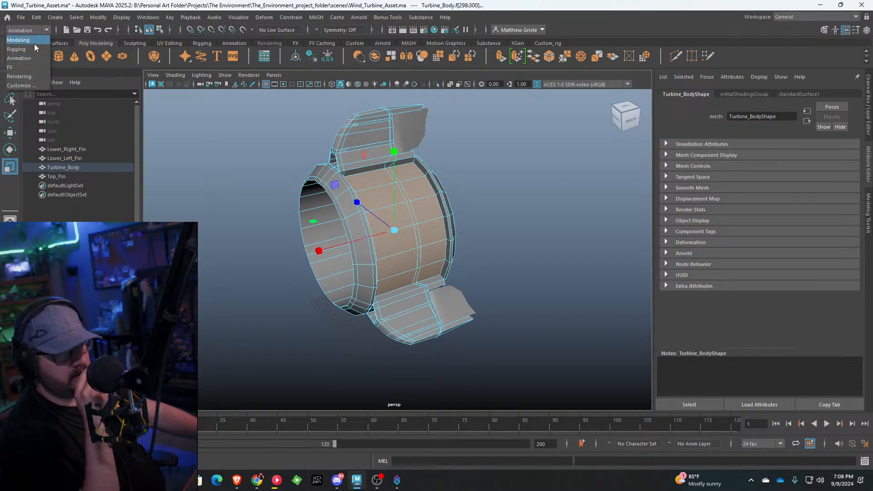
click(18, 40)
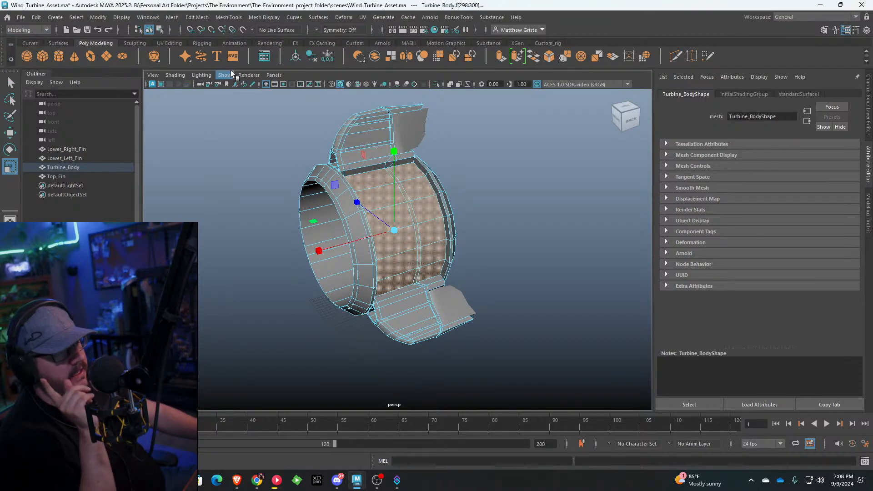
click(193, 17)
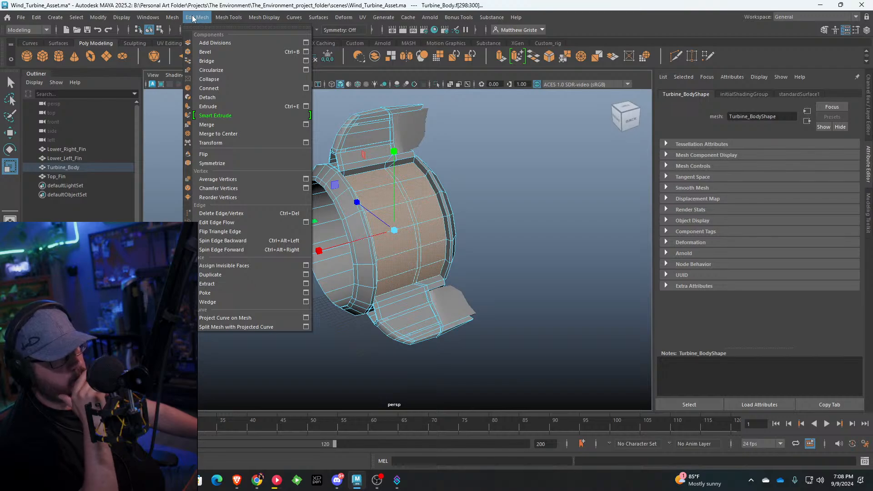
mouse_move(175, 18)
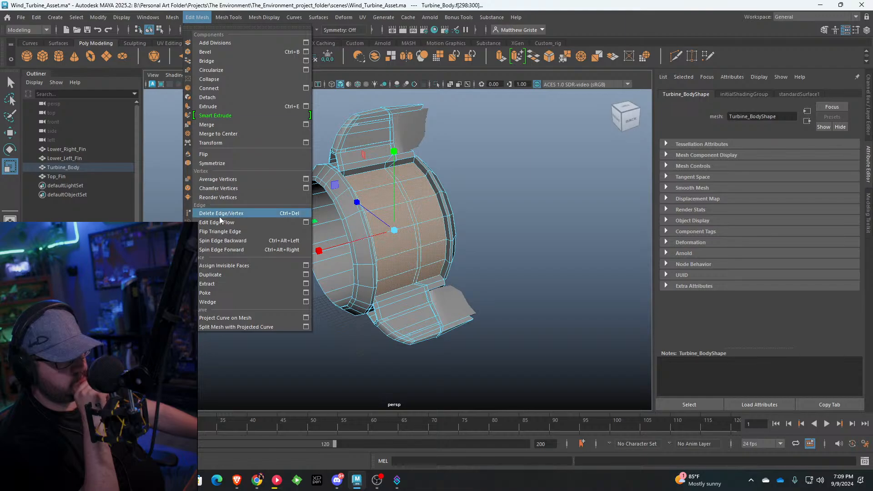
click(287, 274)
alt+drag(380, 209, 447, 205)
click(534, 125)
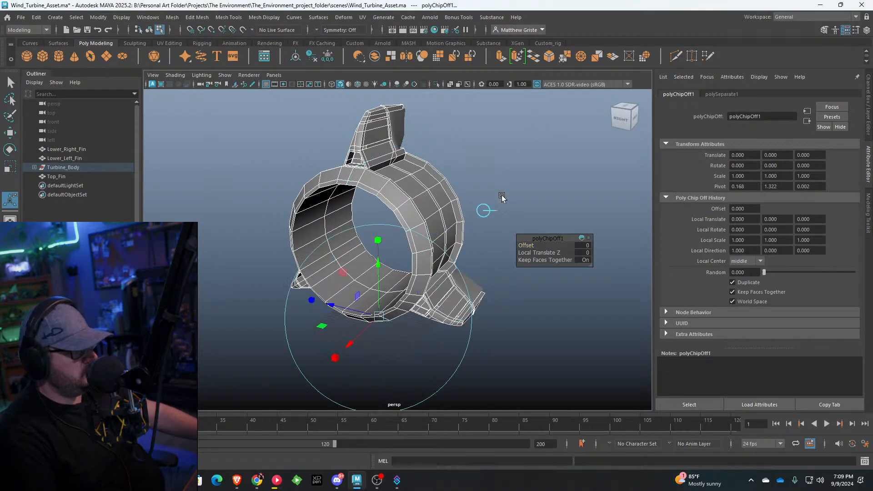
drag(338, 307, 419, 310)
right_drag(501, 173, 548, 161)
Step: Delete the lengthwise inner edge loops of the duplicated panel with Delete Edge/Vertex, keeping its crosswise edges
alt+drag(545, 208, 403, 209)
scroll(403, 209, up, 4)
right_drag(387, 208, 386, 183)
double_click(385, 183)
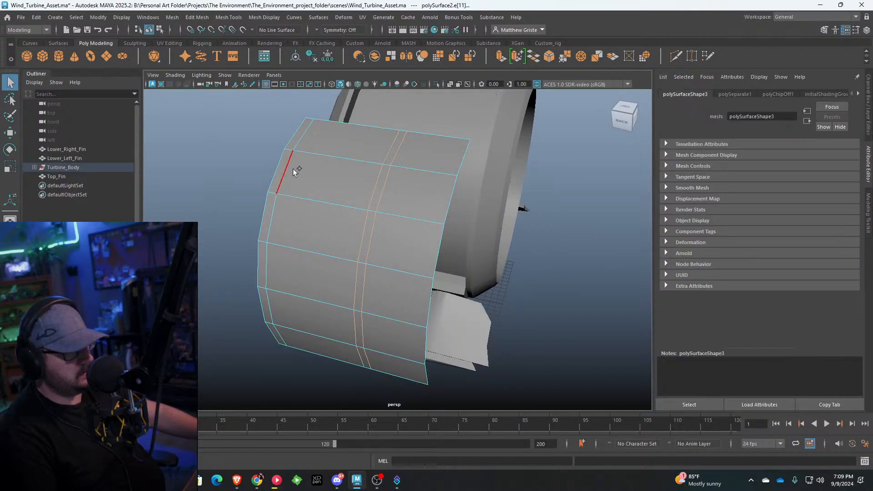
alt+drag(293, 168, 341, 181)
click(228, 17)
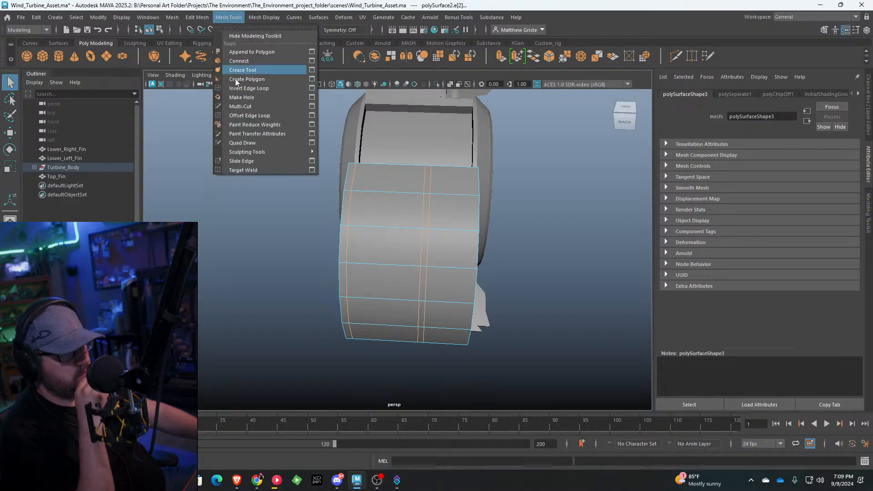
click(238, 213)
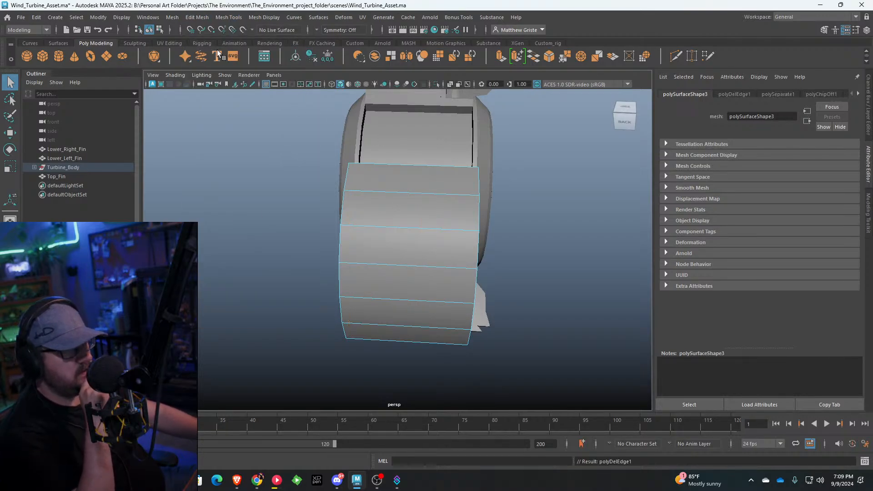
Step: Insert one edge loop down the middle of the duplicated panel and return it to object mode
click(195, 18)
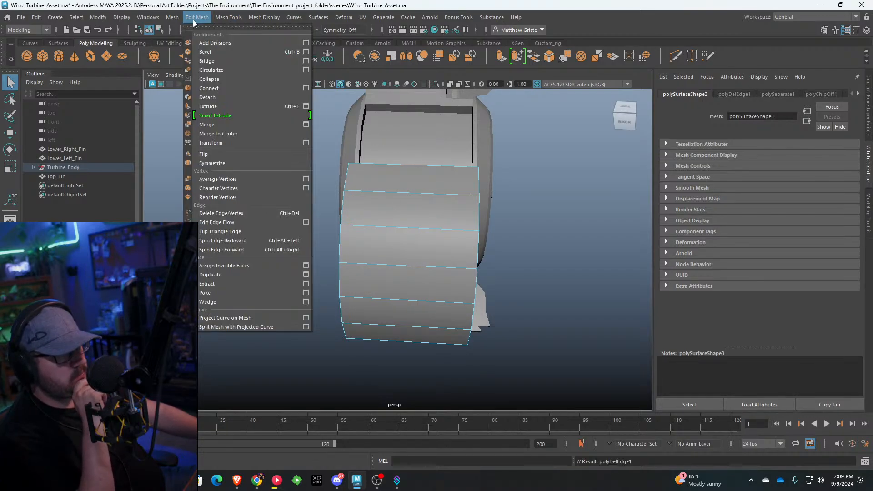
mouse_move(229, 17)
click(242, 88)
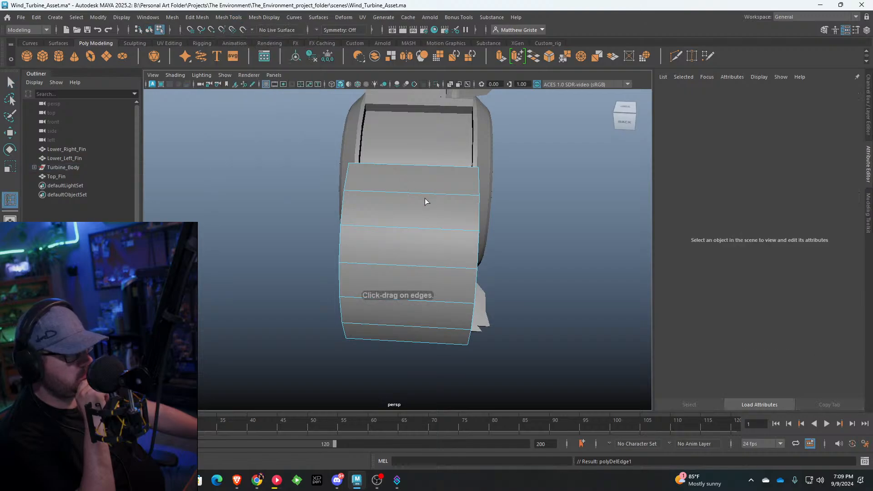
click(410, 194)
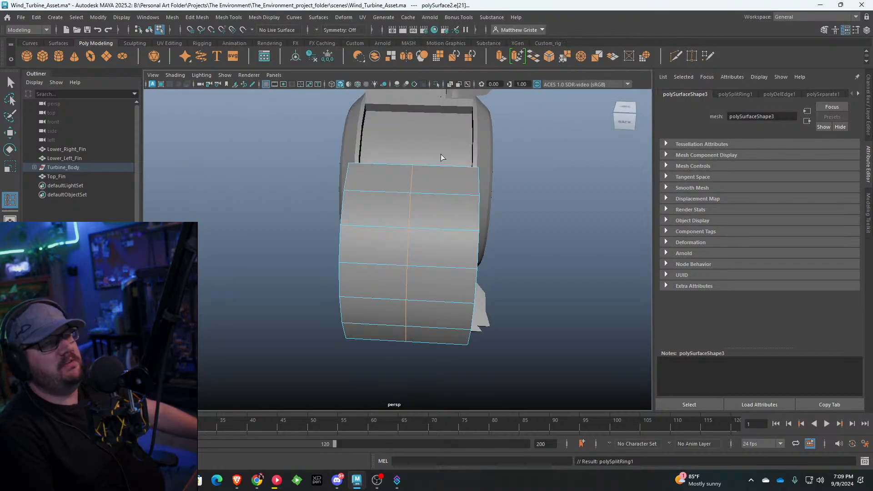
mouse_move(497, 183)
alt+mouse_down()
mouse_move(341, 156)
mouse_move(391, 163)
mouse_move(380, 169)
mouse_move(487, 176)
alt+mouse_up()
right_drag(487, 176, 511, 158)
click(487, 179)
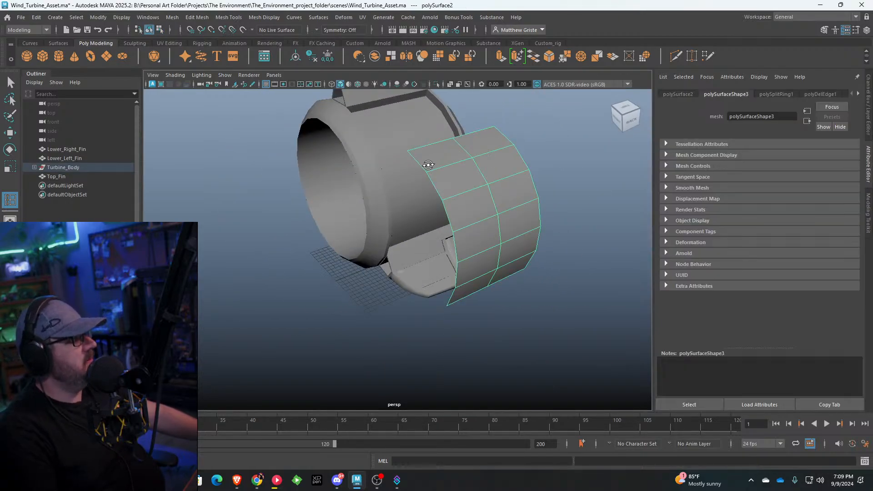
Step: Select all faces of the duplicated panel and frame them in the view
alt+drag(428, 164, 408, 184)
scroll(408, 184, up, 3)
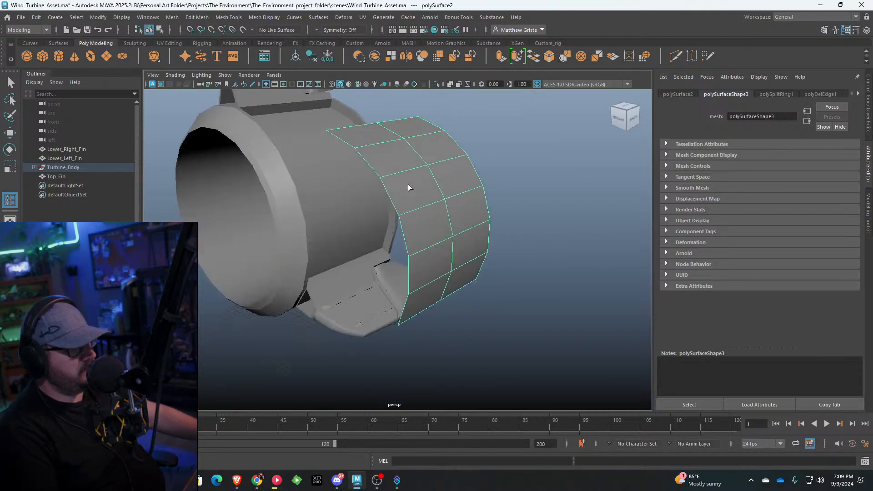
right_drag(410, 178, 411, 199)
key(ctrl+z)
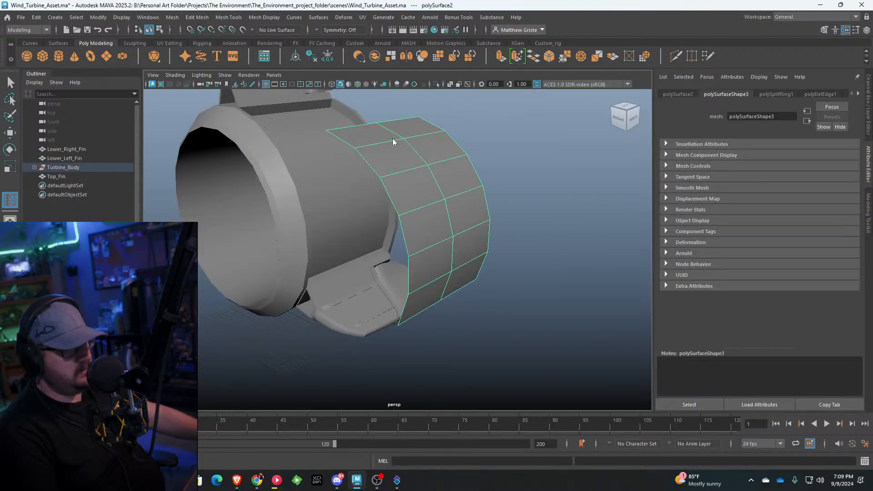
right_drag(393, 139, 397, 166)
scroll(427, 214, down, 4)
alt+drag(429, 217, 455, 228)
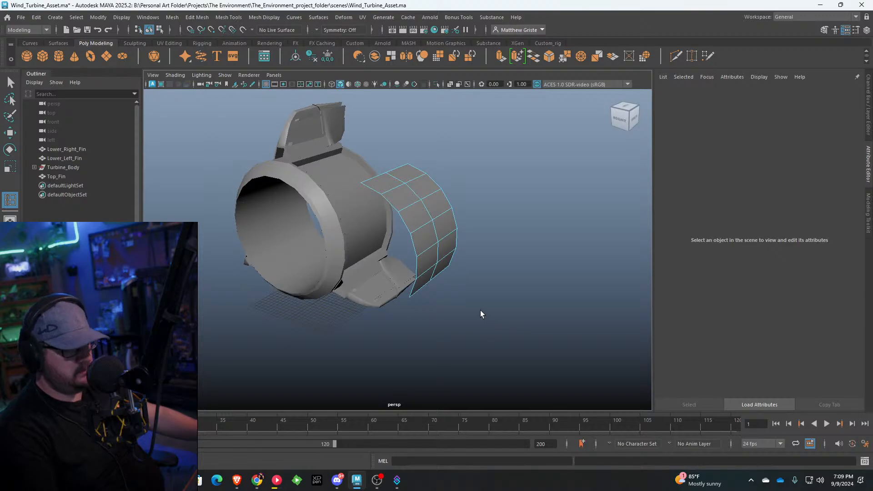
key(q)
drag(511, 305, 350, 146)
key(f)
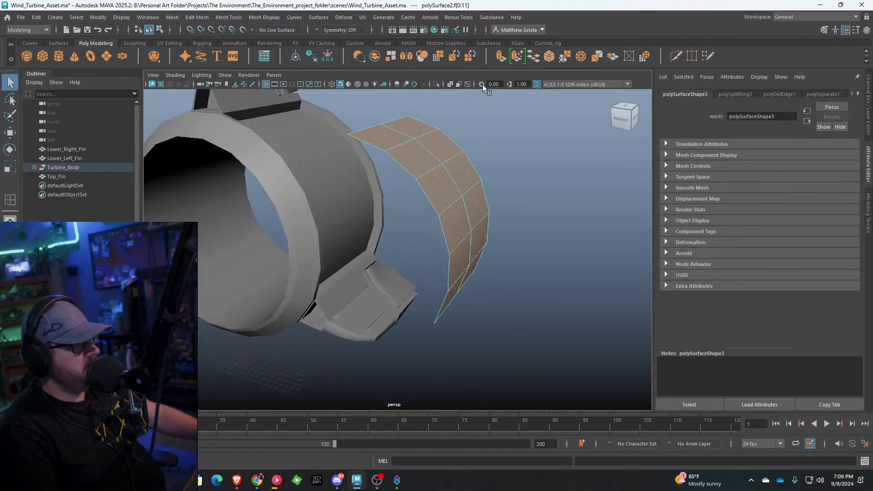
Step: Extrude all faces of the duplicated panel outward with a local Z translation of 1.173
click(498, 57)
drag(506, 211, 517, 212)
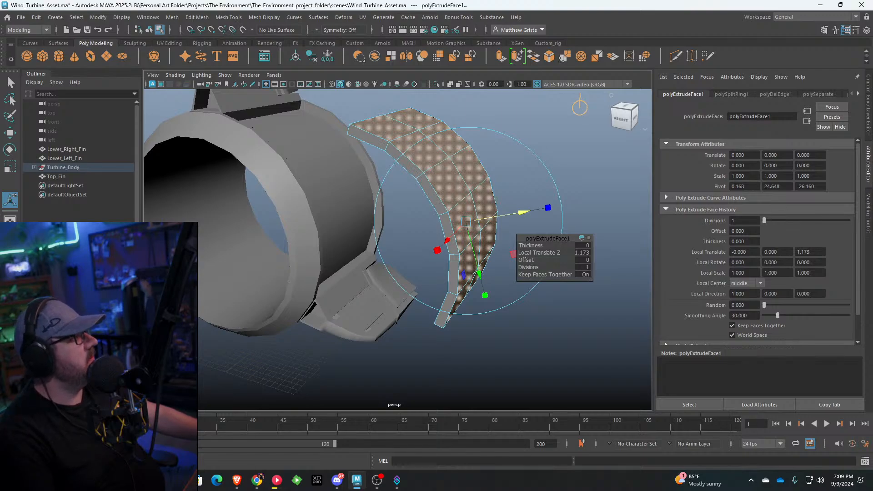
alt+drag(432, 193, 415, 146)
scroll(396, 191, up, 3)
scroll(415, 147, down, 3)
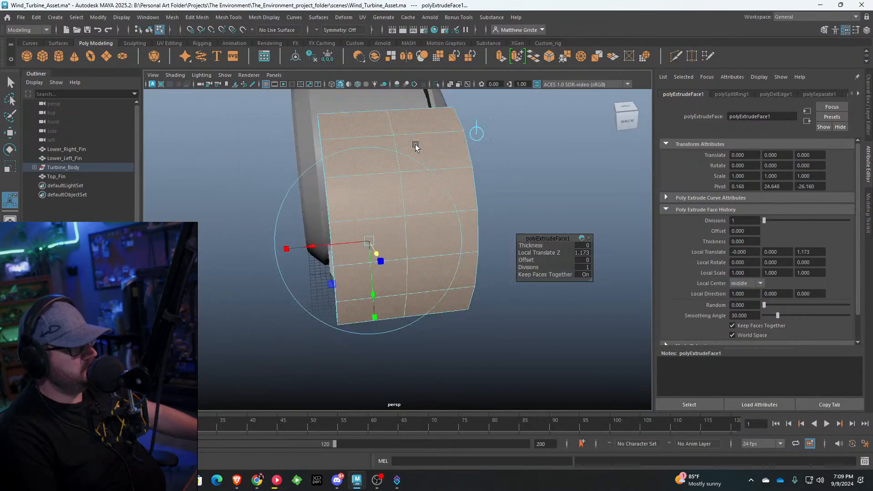
Step: Extrude the panel's outer faces again and scale them inward to a local scale of 0.783, 0.589, 0.815
click(502, 56)
drag(370, 241, 370, 301)
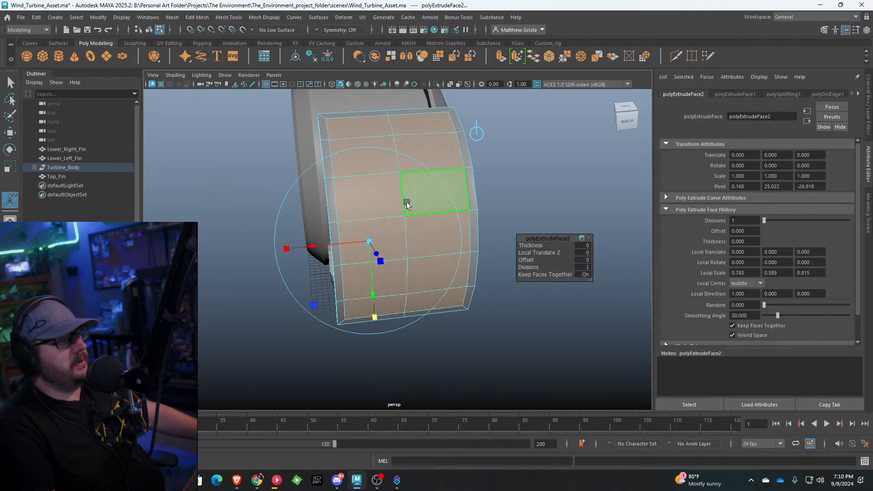
alt+drag(382, 164, 398, 188)
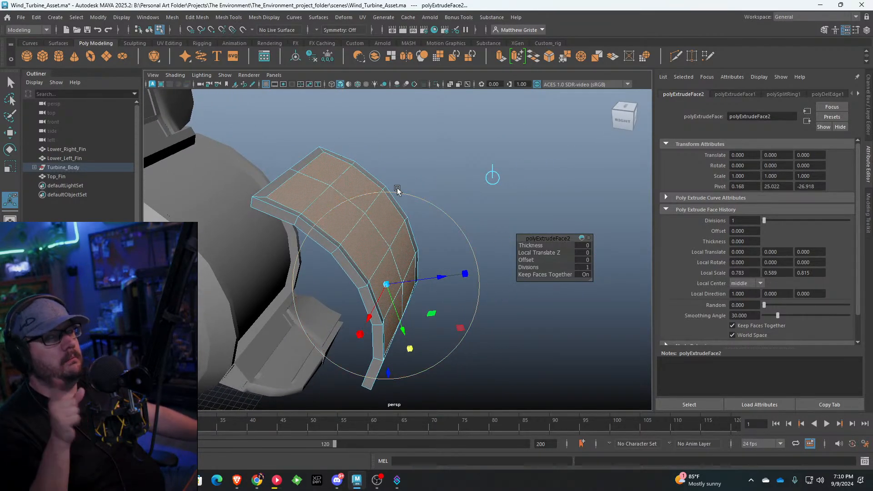
alt+drag(399, 188, 420, 243)
Step: Extrude the inset outer faces once more and pull them outward with a local Z translation of 5.892
key(ctrl+e)
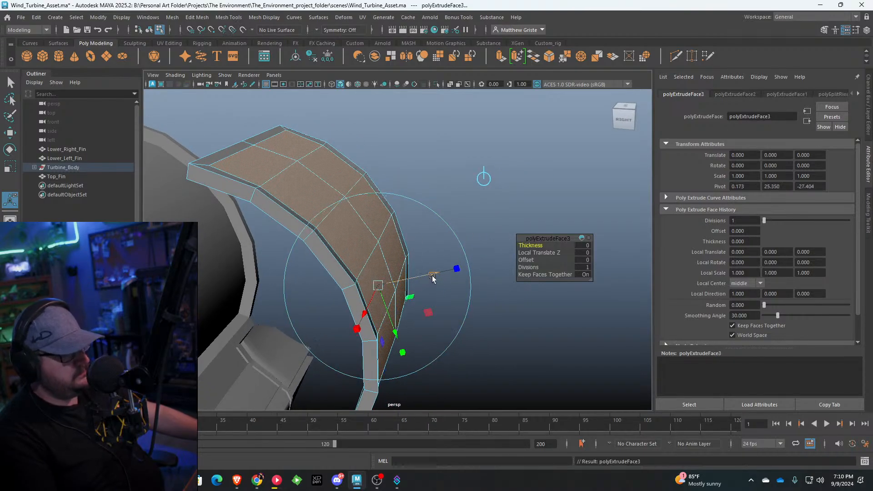
drag(432, 275, 508, 259)
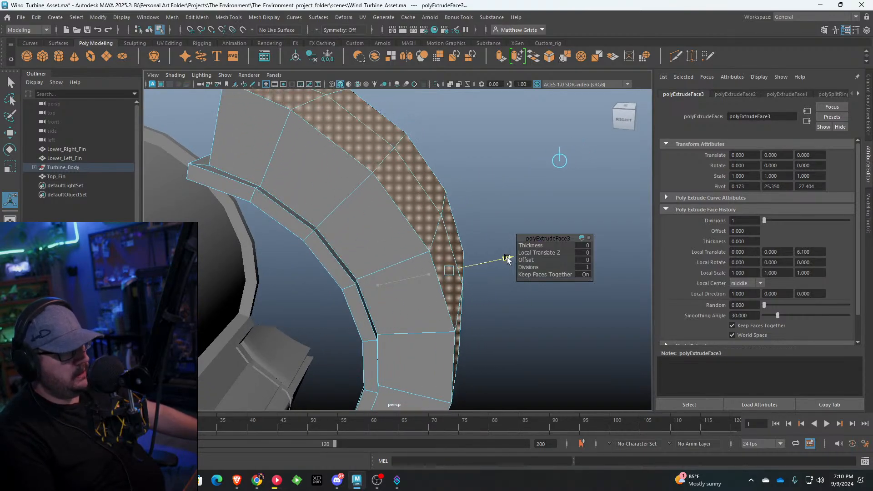
alt+right_drag(508, 259, 409, 262)
mouse_move(409, 262)
alt+mouse_down()
mouse_move(476, 269)
mouse_move(419, 264)
alt+mouse_up()
scroll(419, 264, up, 3)
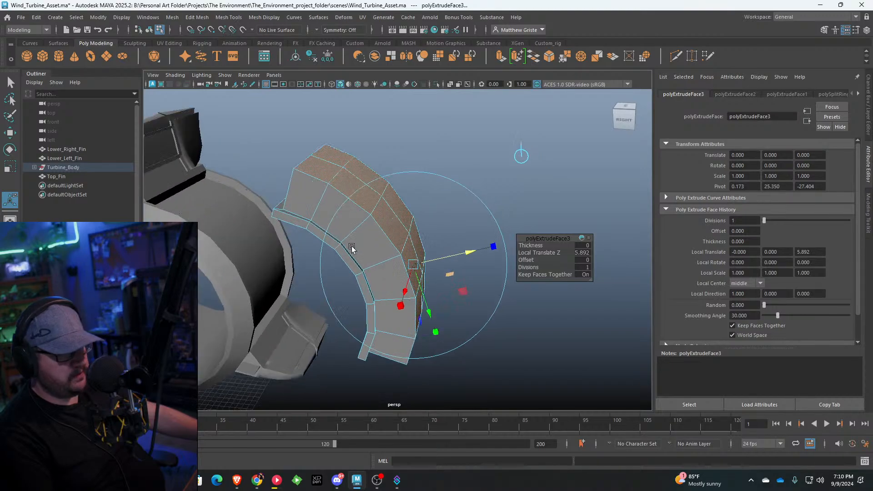
Step: Insert an edge loop around the side walls of the raised panel block, about halfway up
click(172, 17)
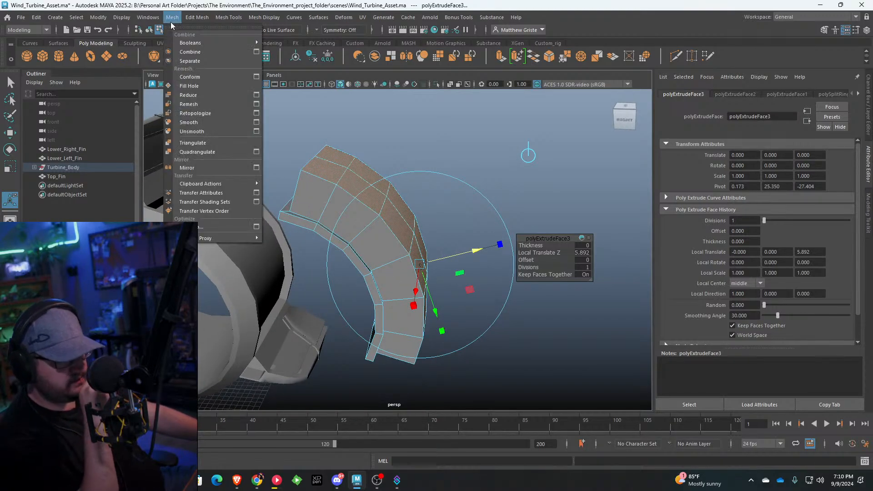
mouse_move(199, 21)
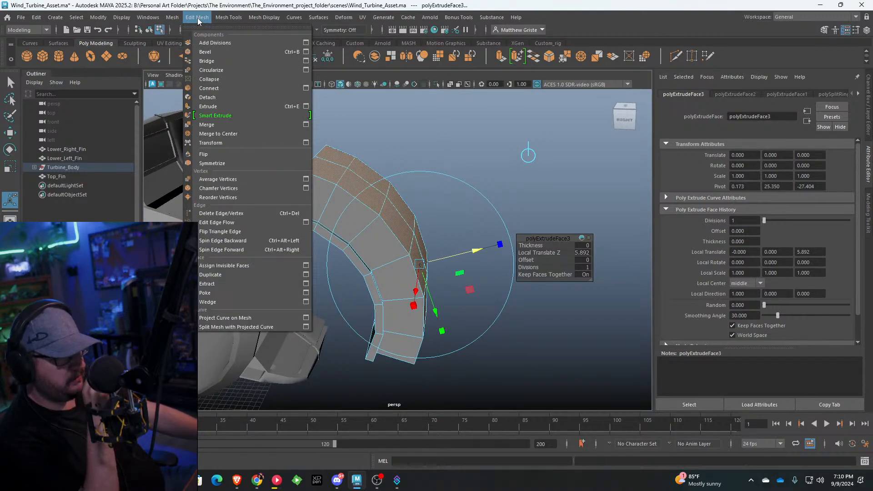
mouse_move(228, 18)
click(246, 88)
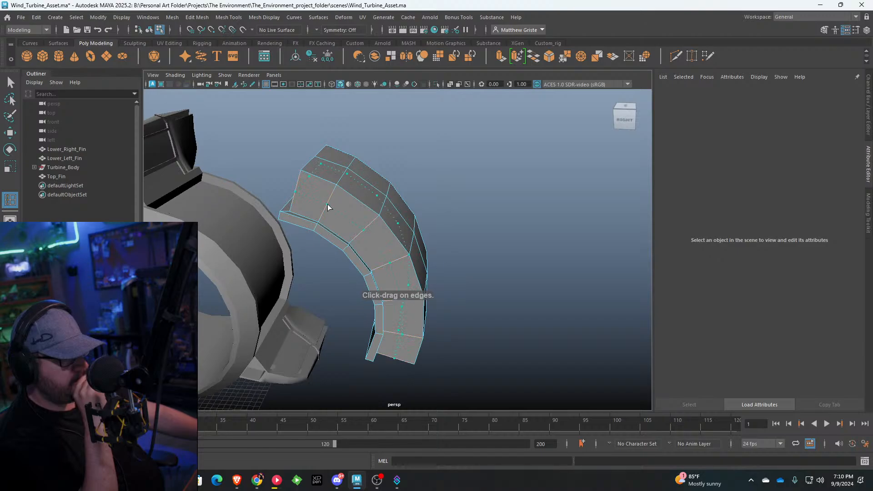
click(328, 206)
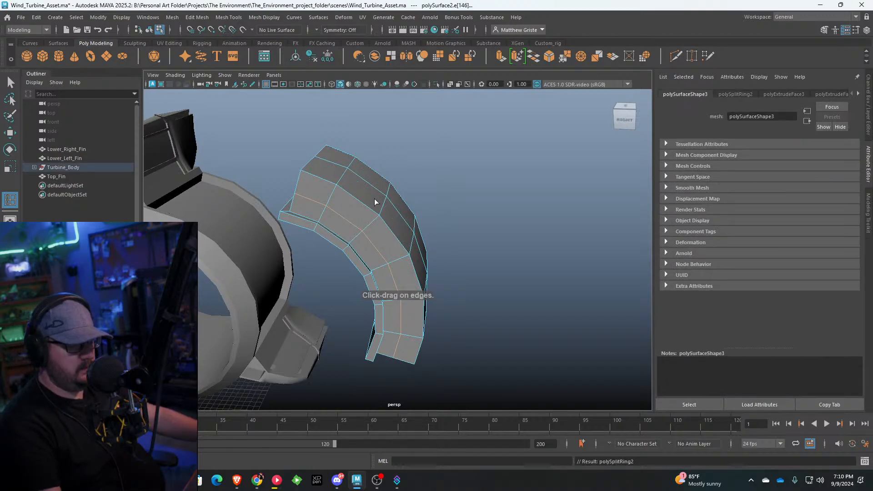
Step: Widen the new side-wall edge loop by scaling it along the panel's width
key(q)
right_drag(374, 198, 355, 201)
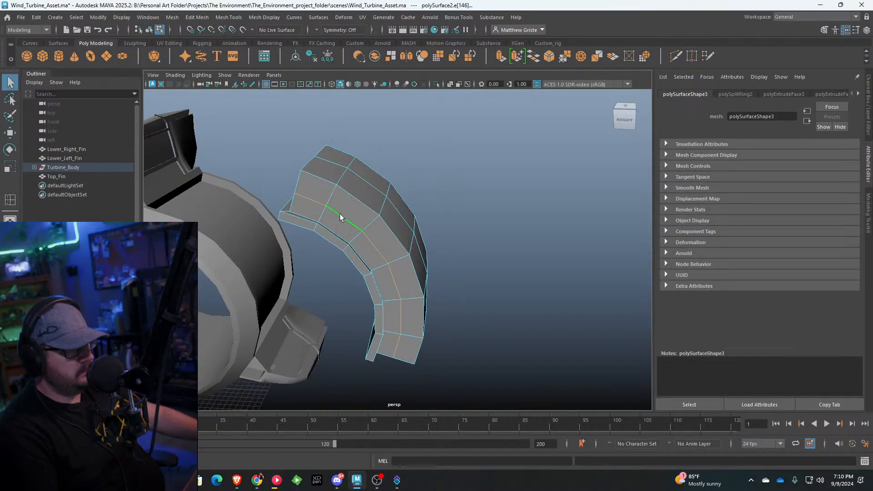
key(r)
drag(345, 293, 312, 308)
alt+drag(284, 257, 369, 217)
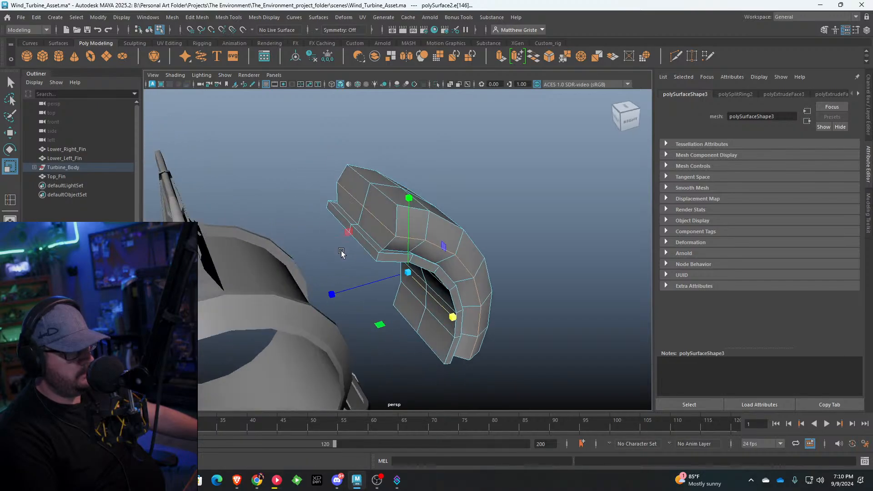
Step: Switch to vertex mode and move the middle loop vertices on the panel's two end walls to reshape the ends
right_drag(369, 216, 348, 208)
click(361, 207)
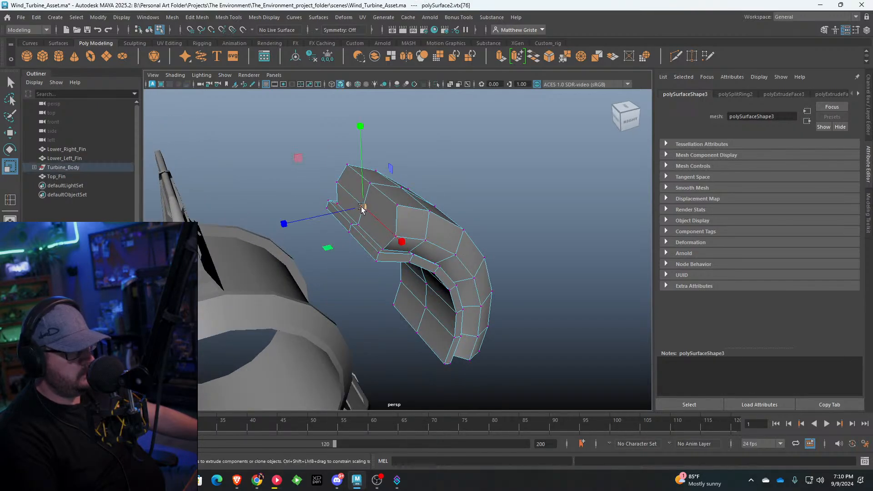
key(w)
drag(360, 186, 347, 184)
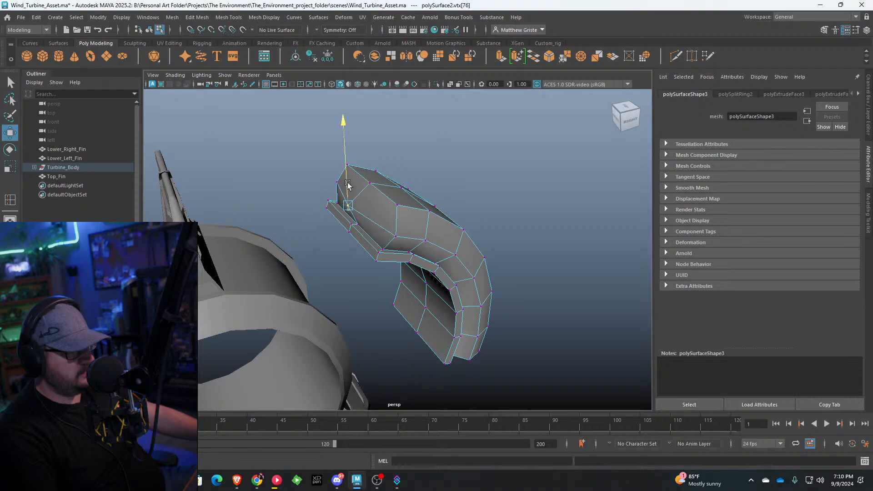
alt+drag(396, 202, 338, 267)
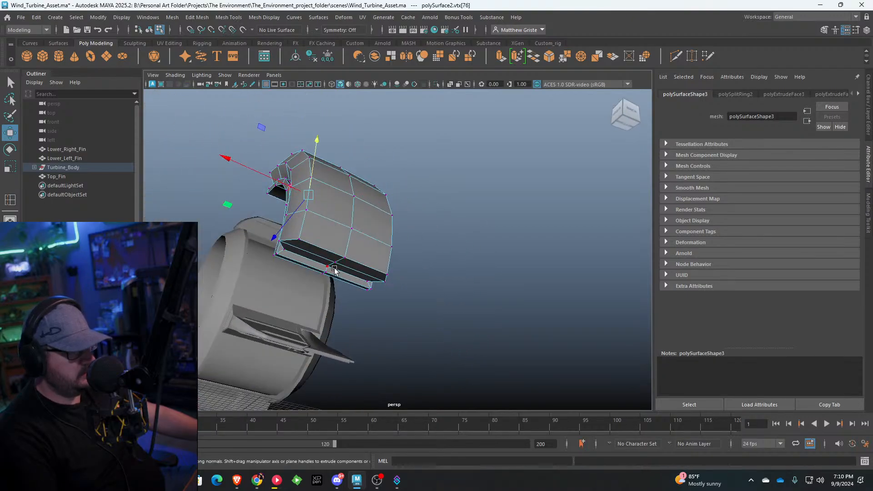
click(345, 263)
drag(347, 238, 333, 200)
click(358, 284)
click(319, 296)
Step: Move the two outer corner vertices at the panel's upper end back along the panel to slope that end wall
alt+right_drag(333, 200, 349, 209)
alt+middle_drag(349, 209, 373, 253)
alt+drag(373, 253, 390, 246)
click(307, 208)
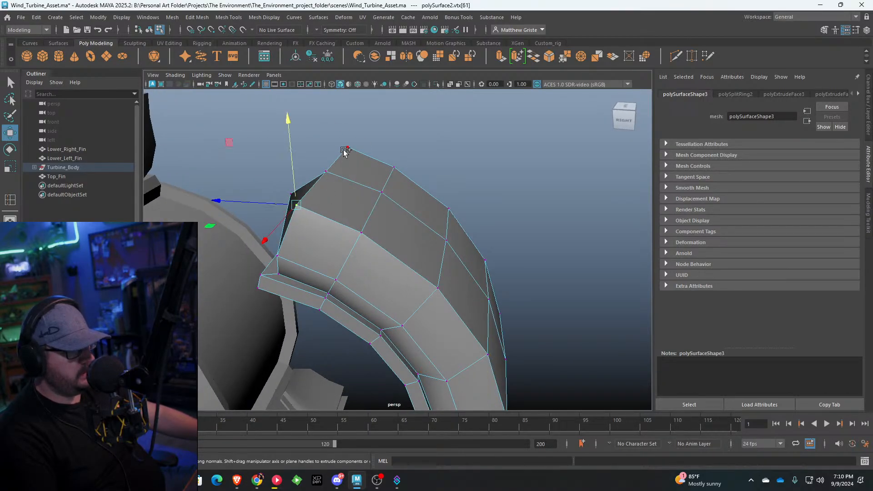
shift+click(348, 150)
drag(301, 169, 317, 170)
drag(344, 143, 345, 150)
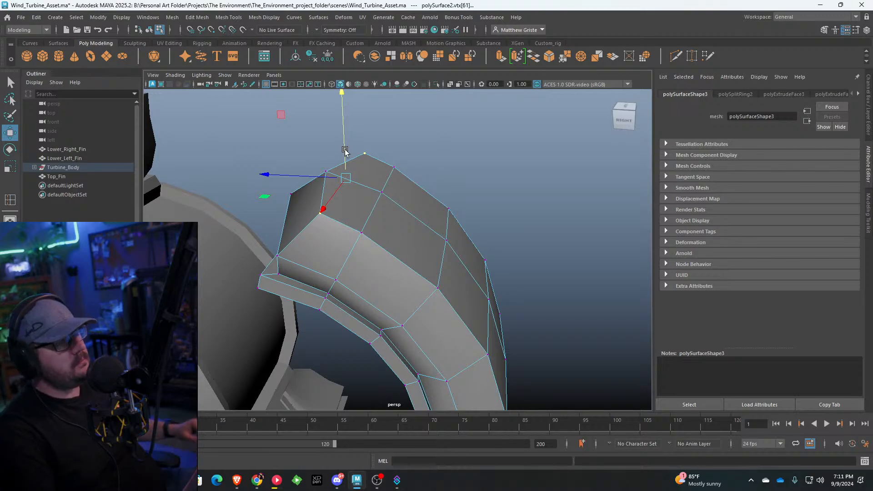
Step: Add offset edge loops on both sides of two crosswise edges of the panel, one near each end
scroll(421, 293, down, 2)
alt+drag(421, 294, 356, 224)
scroll(338, 239, up, 2)
scroll(331, 215, down, 3)
scroll(367, 233, up, 3)
scroll(356, 224, up, 3)
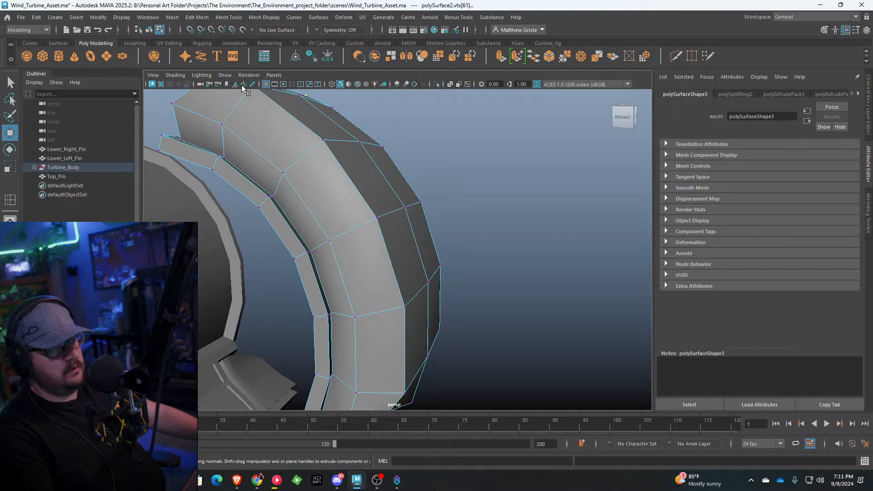
click(230, 18)
click(254, 116)
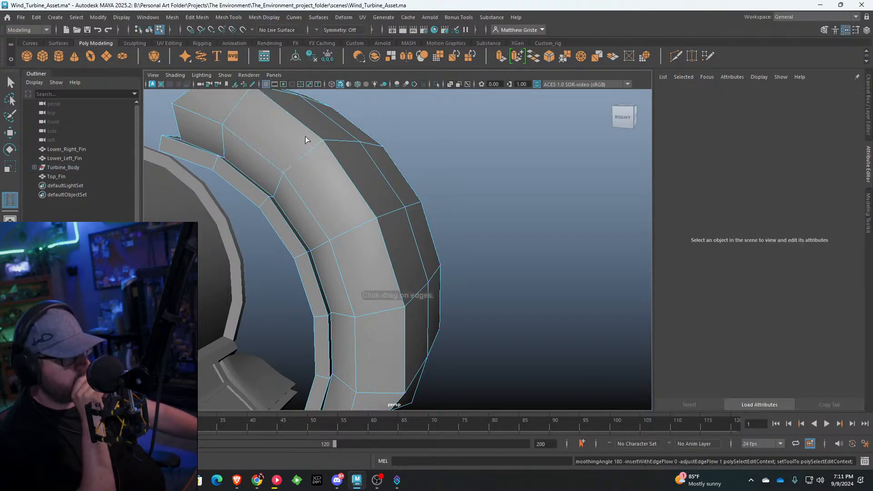
drag(313, 146, 279, 162)
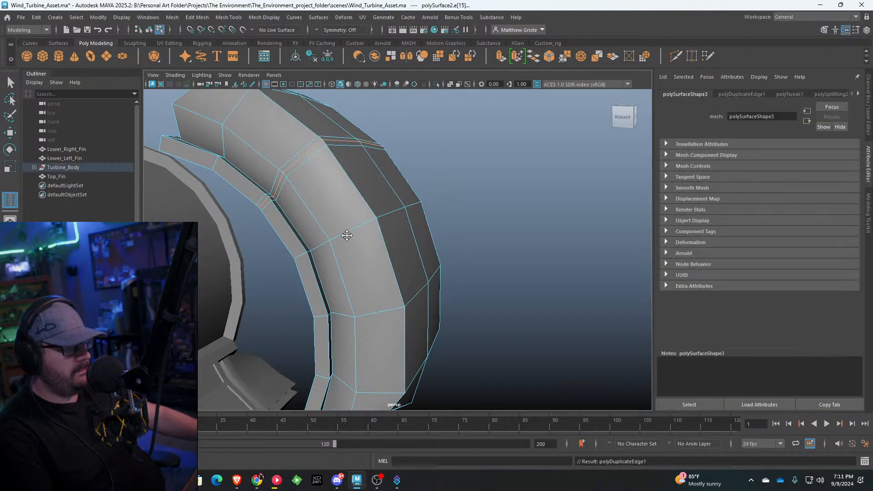
alt+middle_drag(346, 235, 342, 195)
drag(342, 200, 333, 202)
alt+drag(402, 176, 374, 174)
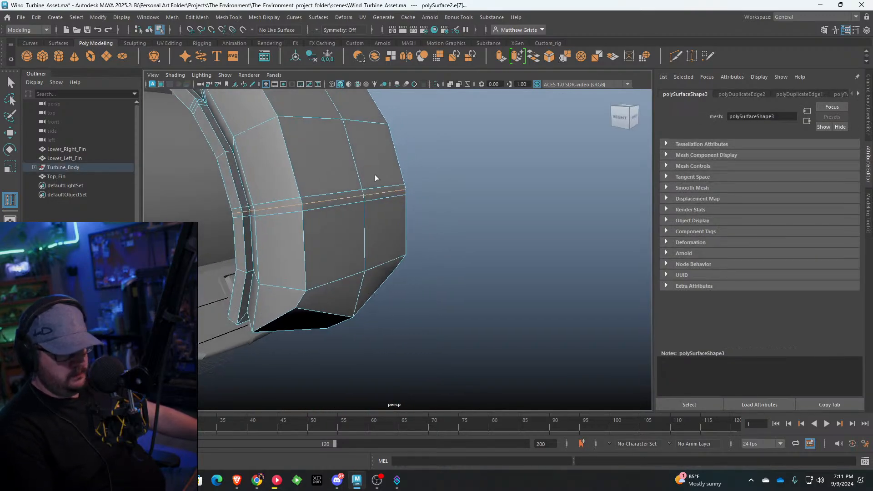
Step: Switch to face mode and select the narrow strip faces between the offset loops near the panel's lower end
key(q)
right_drag(302, 186, 298, 213)
scroll(261, 202, up, 5)
alt+drag(261, 202, 415, 216)
alt+drag(408, 130, 266, 215)
click(266, 233)
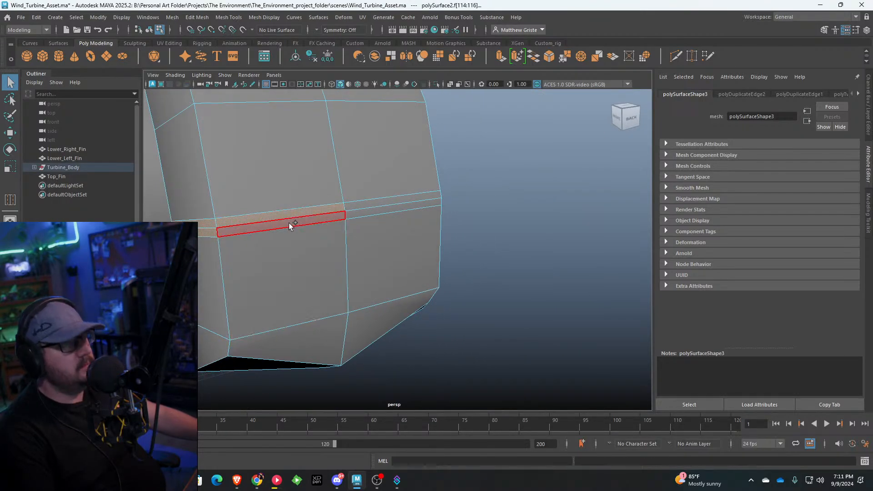
click(288, 224)
alt+drag(288, 222, 326, 201)
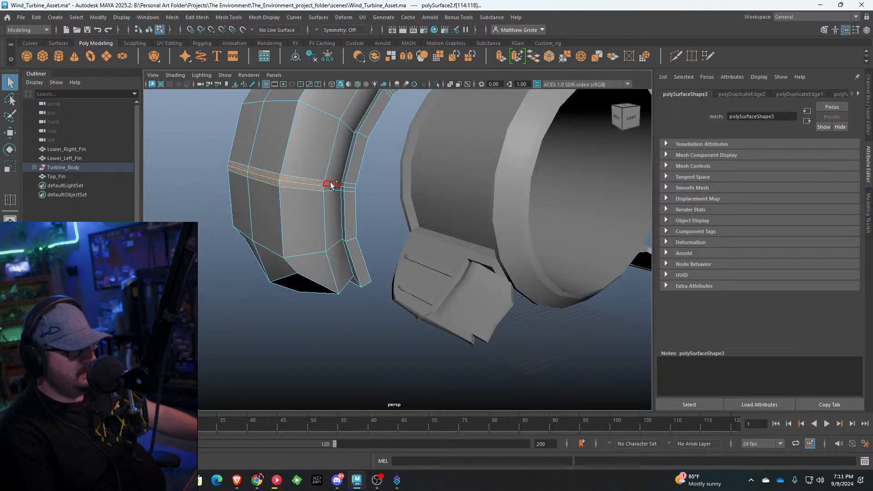
scroll(347, 166, up, 8)
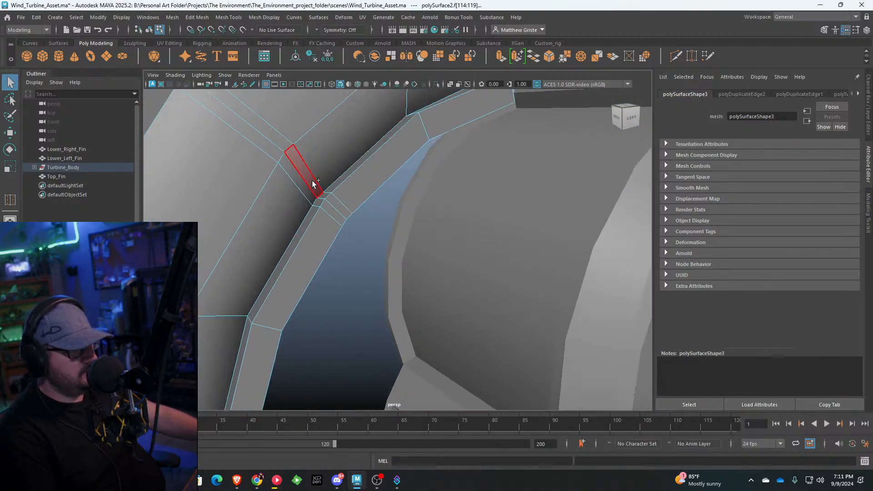
Step: Add the narrow strip faces between the offset loops near the panel's upper end to the selection
shift+click(291, 163)
alt+drag(291, 163, 319, 178)
shift+click(259, 177)
shift+click(253, 166)
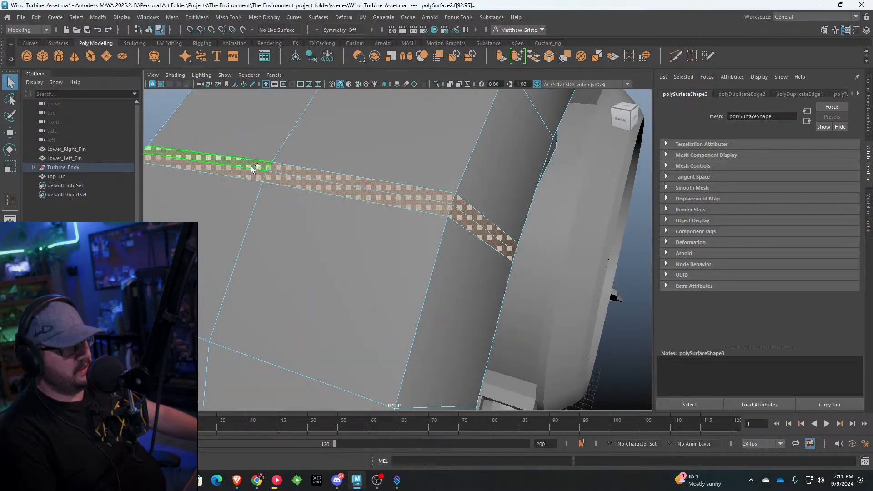
alt+drag(254, 165, 396, 197)
shift+click(395, 197)
shift+click(321, 275)
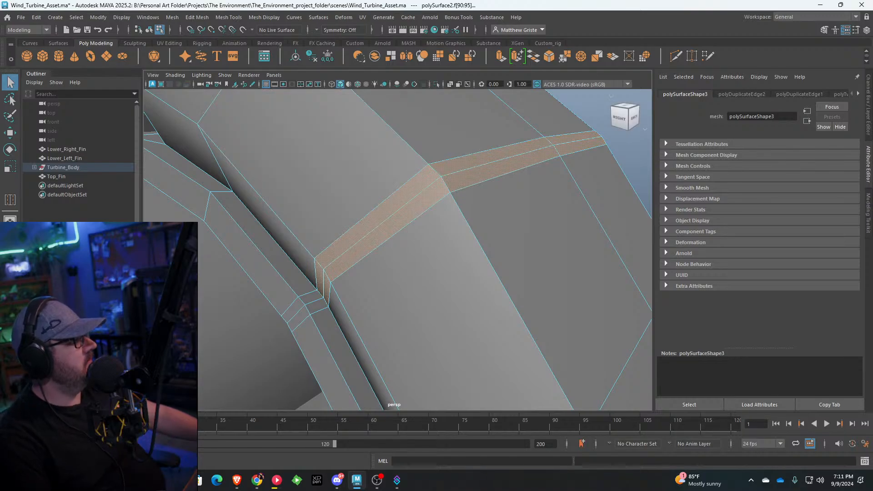
Step: Extrude both selected face strips into the panel with a local Z translation of -1.206 to form grooves
scroll(411, 223, down, 5)
alt+drag(409, 209, 447, 105)
click(503, 59)
alt+drag(454, 182, 277, 227)
drag(219, 239, 350, 238)
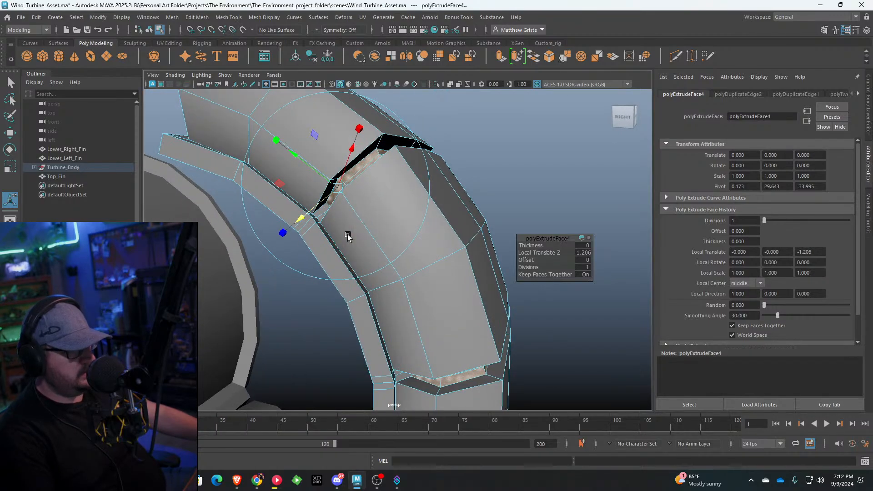
Step: Try scaling the recessed groove faces, and undo back to before the groove extrusion
click(372, 205)
key(w)
key(e)
key(r)
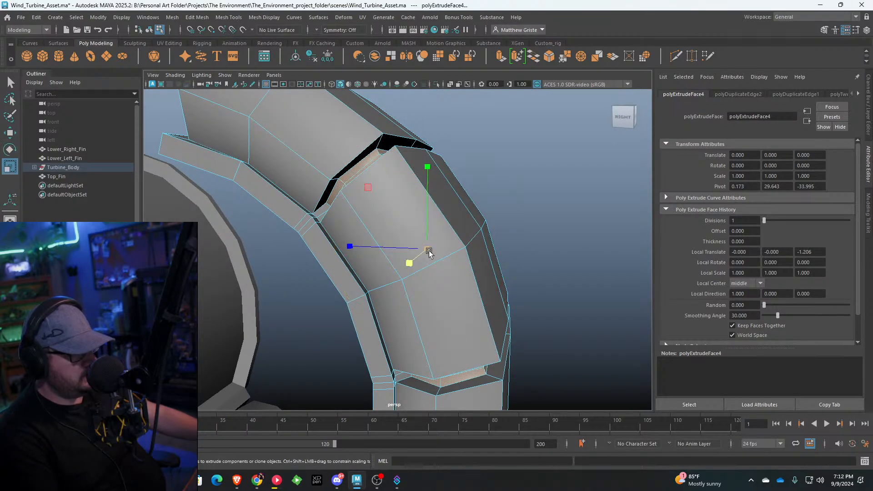
drag(423, 248, 419, 244)
key(ctrl+z)
key(ctrl+z)
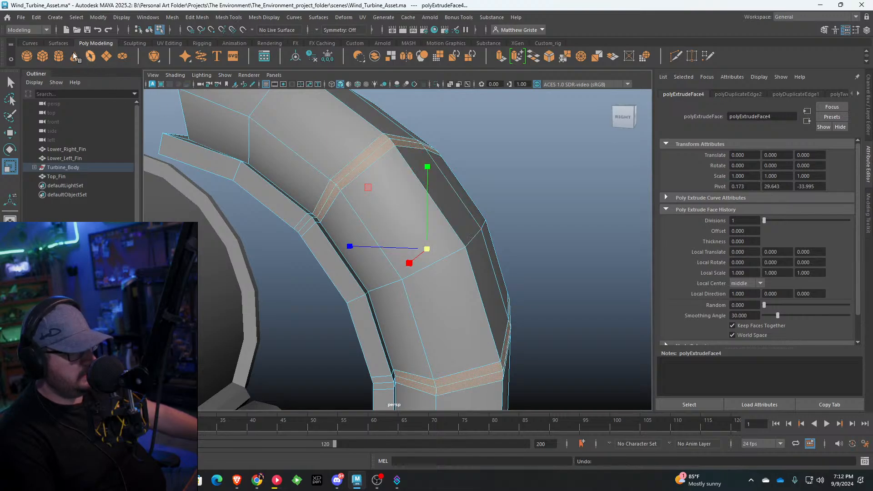
Step: Redo the undone groove extrusion
click(35, 17)
mouse_move(81, 127)
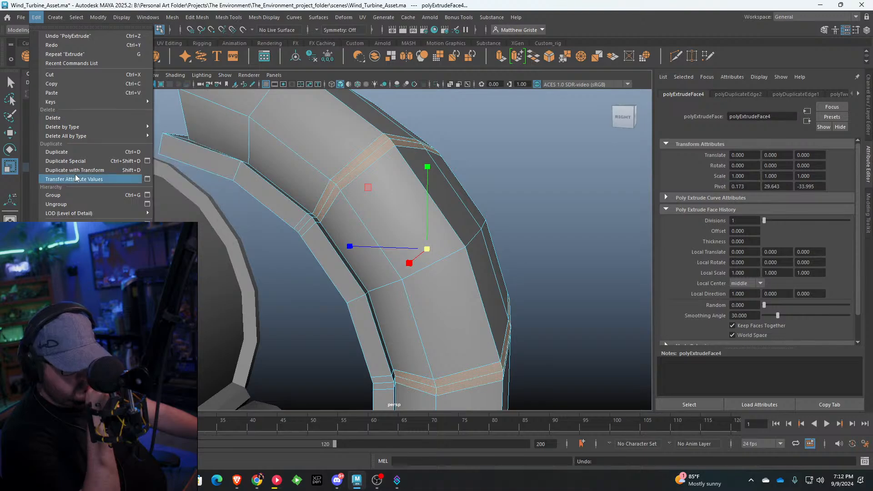
click(59, 48)
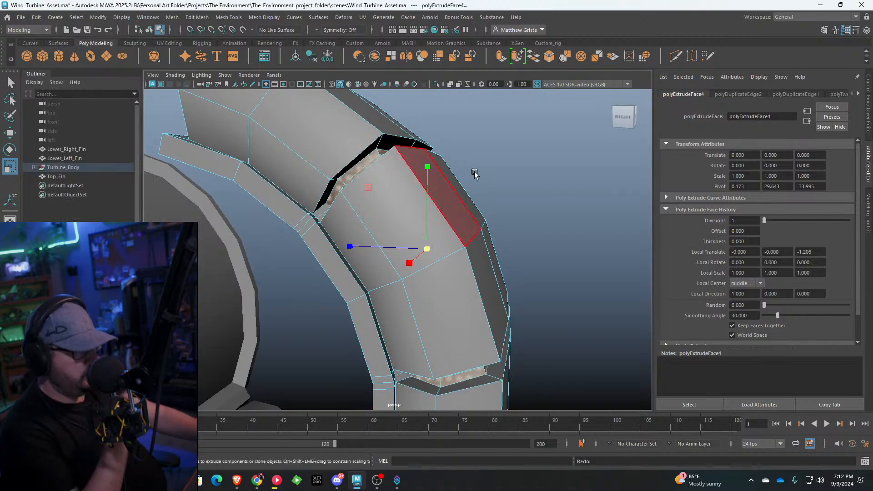
Step: Return the panel to object mode, inspect it in smooth preview, and restore the unsmoothed display
right_click(418, 156)
click(514, 178)
alt+drag(514, 178, 370, 224)
click(427, 214)
key(3)
click(530, 195)
scroll(542, 192, down, 5)
click(420, 223)
scroll(380, 228, up, 5)
key(1)
scroll(424, 228, up, 5)
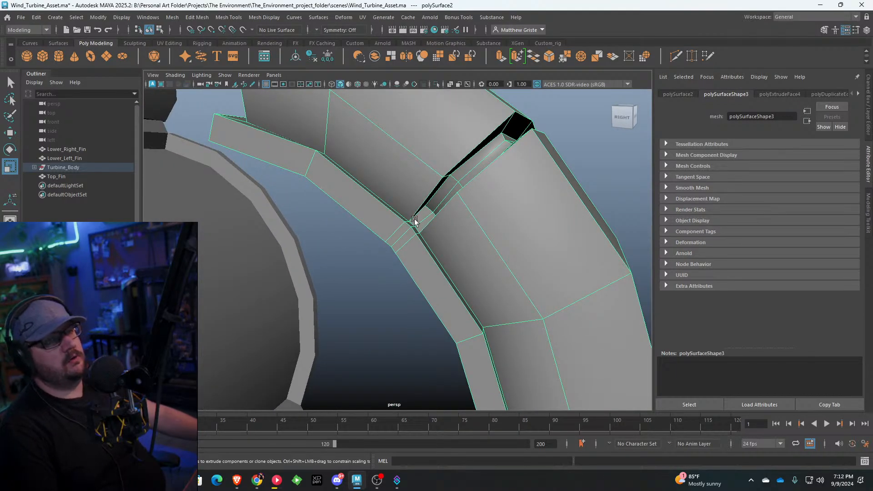
Step: Insert supporting edge loops along the panel's flat rim, close to its inner and outer borders
alt+drag(386, 196, 409, 194)
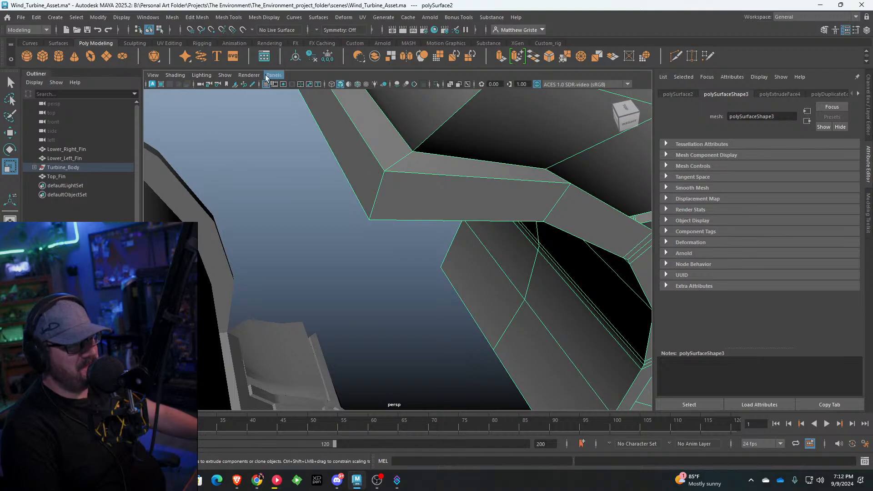
click(228, 16)
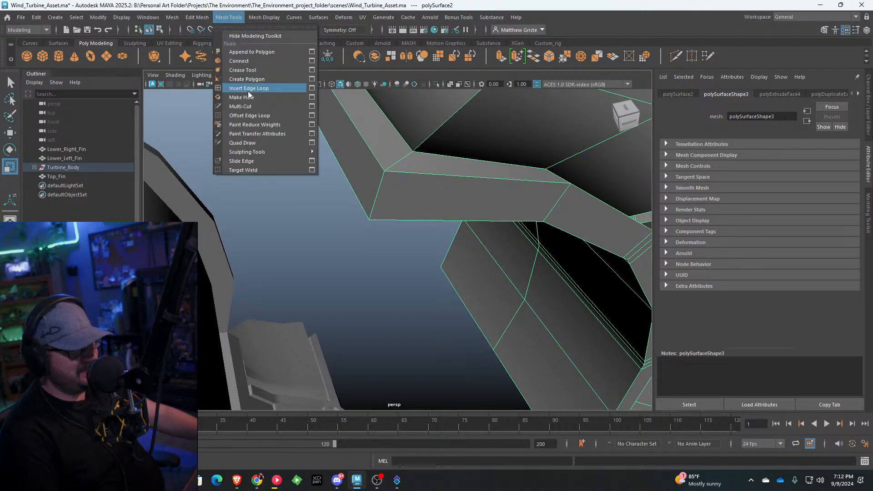
click(248, 89)
click(384, 178)
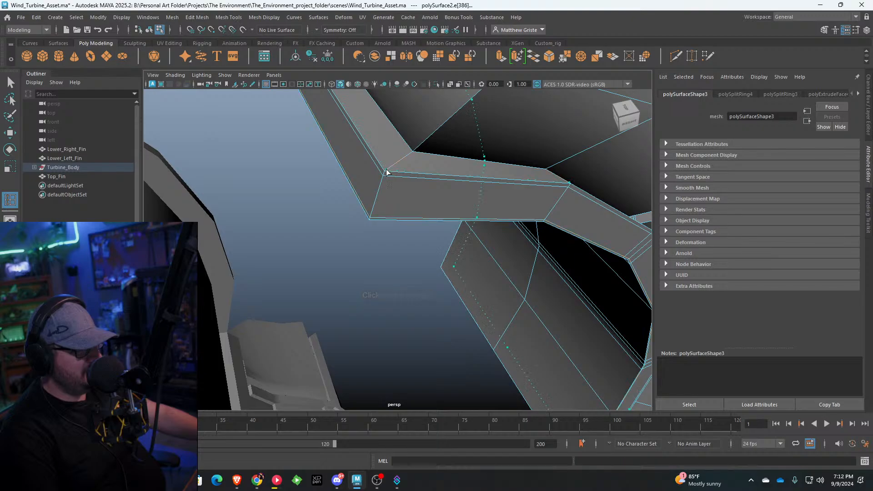
Step: Inspect the panel in smooth preview in object mode, and examine the rim corner in the unsmoothed display
mouse_move(410, 183)
alt+mouse_down()
mouse_move(424, 163)
mouse_move(449, 175)
mouse_move(417, 187)
alt+mouse_up()
scroll(424, 162, down, 5)
key(3)
right_drag(417, 186, 462, 173)
click(538, 157)
mouse_move(538, 157)
alt+mouse_down()
mouse_move(500, 191)
mouse_move(537, 159)
alt+mouse_up()
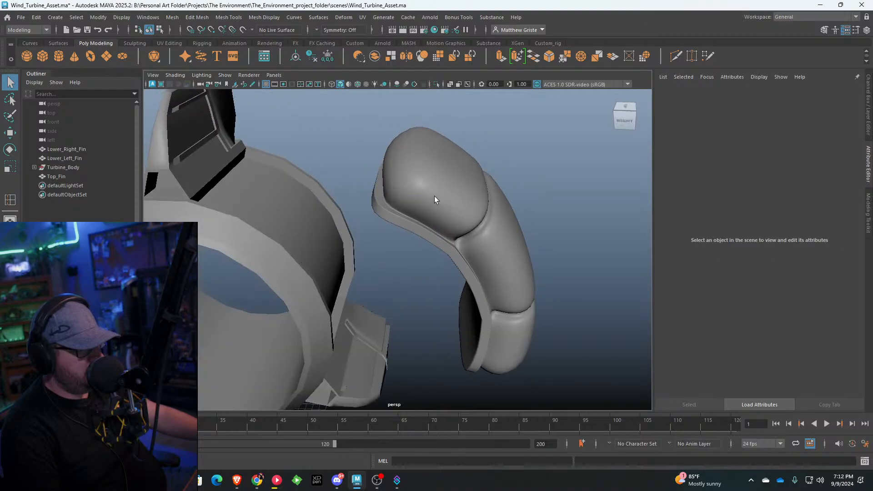
click(434, 196)
scroll(416, 203, up, 4)
key(1)
alt+middle_drag(355, 158, 379, 183)
scroll(380, 183, up, 2)
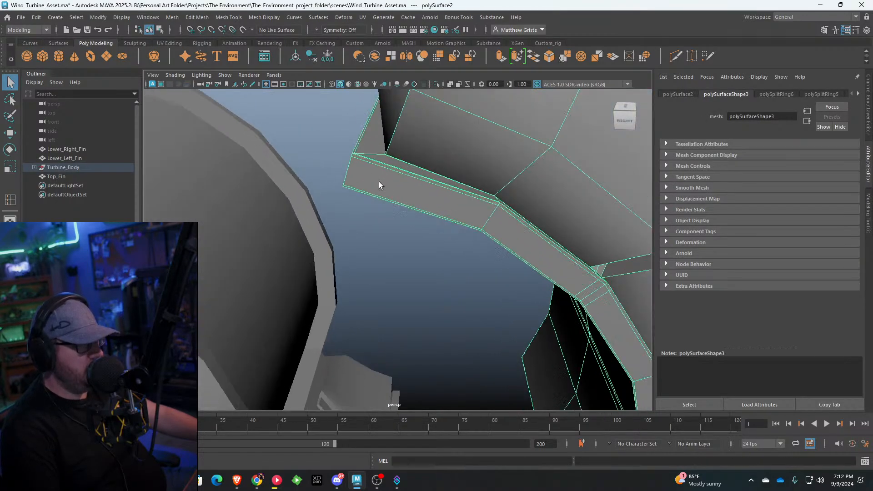
scroll(379, 184, up, 2)
scroll(379, 183, down, 2)
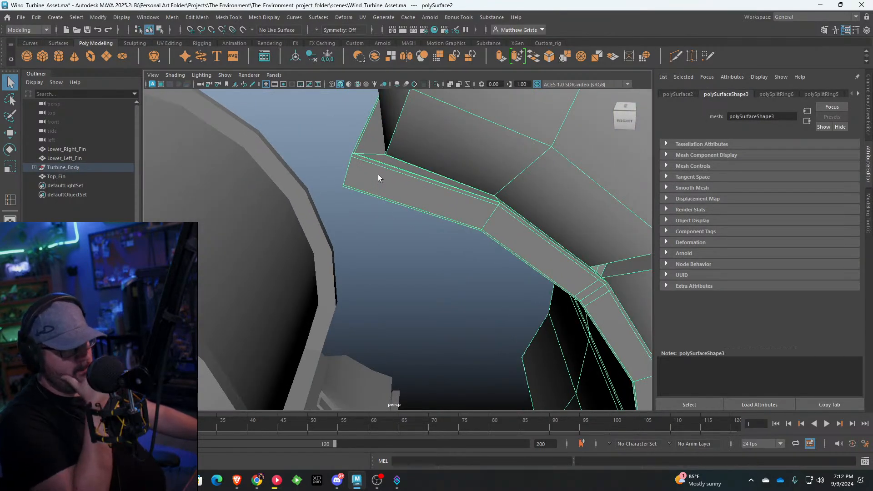
alt+drag(383, 169, 357, 186)
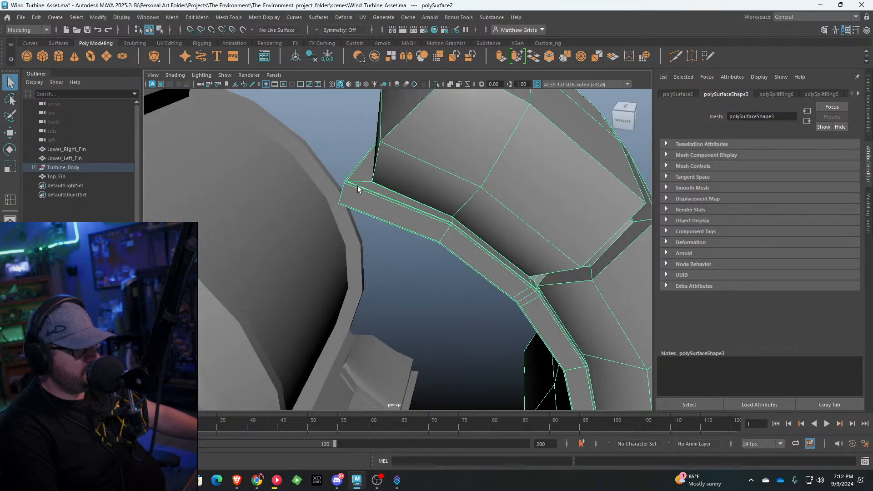
scroll(366, 184, up, 6)
Step: Undo the smooth preview and the most recent rim edge loops, back to the first supporting loop
right_drag(358, 198, 357, 219)
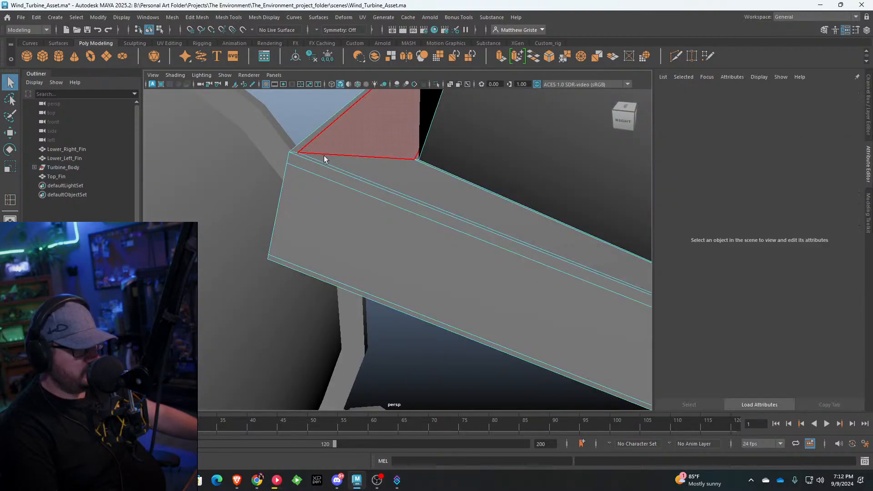
alt+drag(357, 222, 460, 210)
key(ctrl+z)
key(ctrl+z)
key(ctrl+z)
key(ctrl+z)
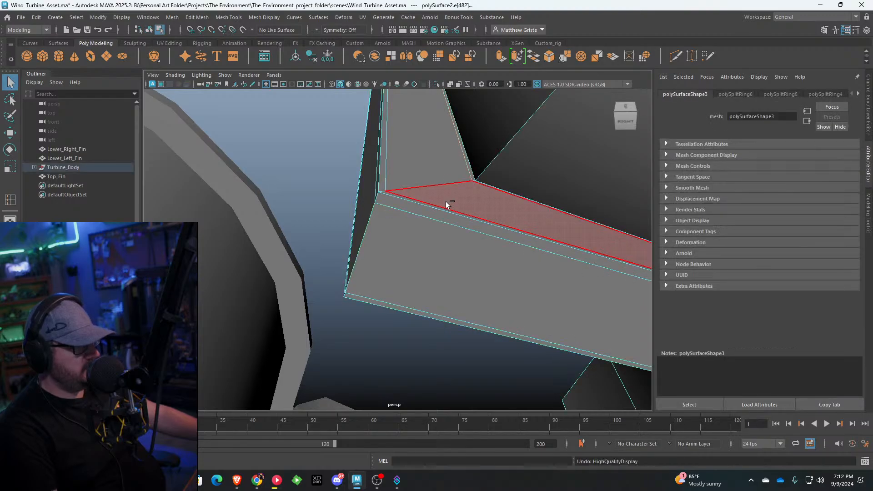
Step: Select the loop of ledge faces between the rim and the raised panel and delete it
click(424, 178)
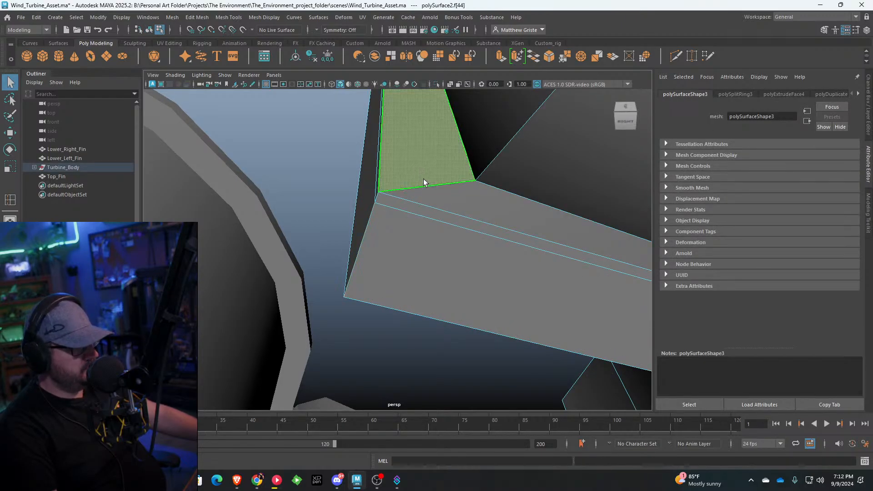
shift+double_click(444, 193)
scroll(443, 193, down, 3)
alt+drag(443, 192, 411, 250)
key(Delete)
Step: Insert an edge loop across the rim in line with the raised panel's nearby corner
alt+drag(555, 185, 383, 207)
scroll(392, 215, up, 3)
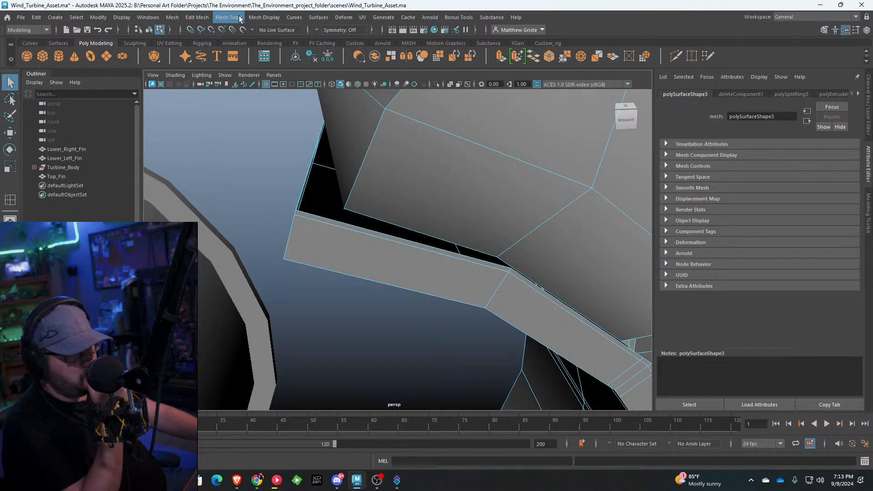
click(228, 18)
click(252, 88)
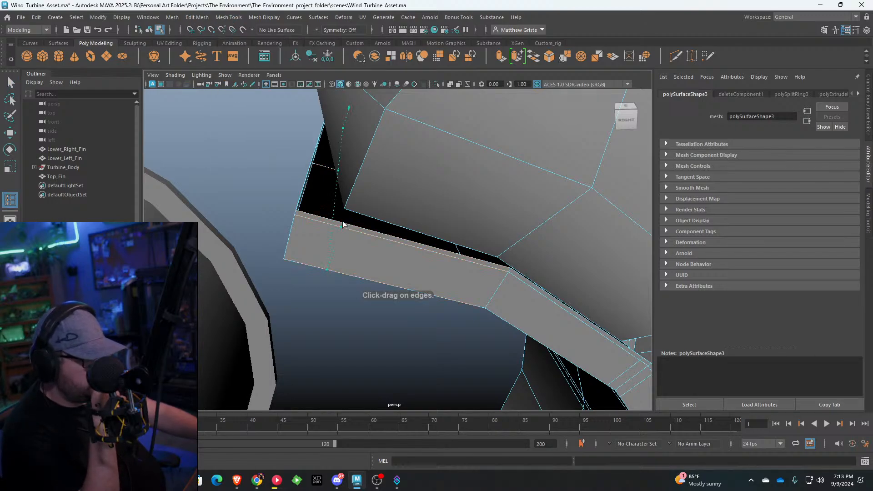
click(343, 224)
key(q)
Step: Bridge the raised panel's border edge to the matching rim edge beside the new loop
right_click(385, 212)
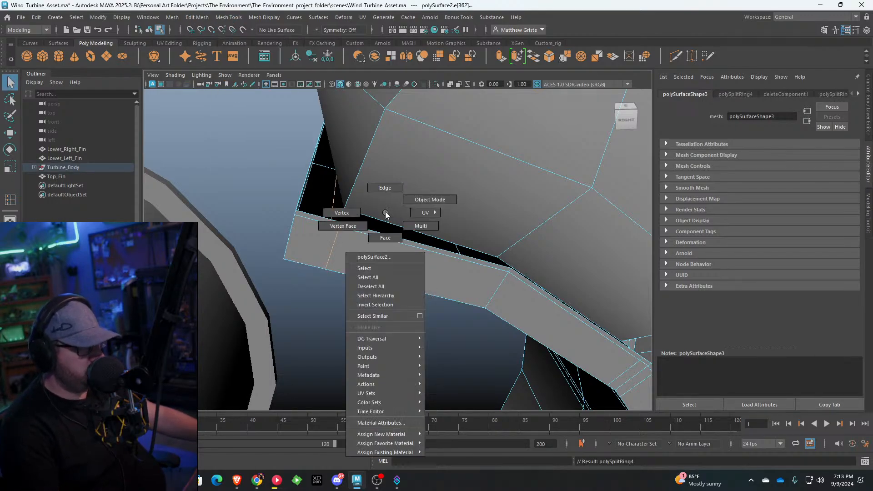
alt+drag(384, 212, 361, 218)
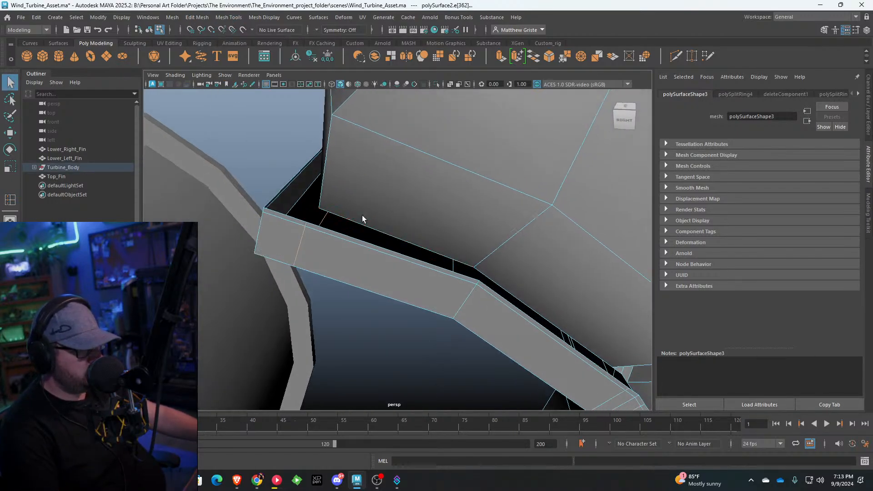
click(534, 57)
Step: Insert an edge loop across the rim's long straight side, in line with the raised panel's corner
alt+drag(368, 168, 412, 200)
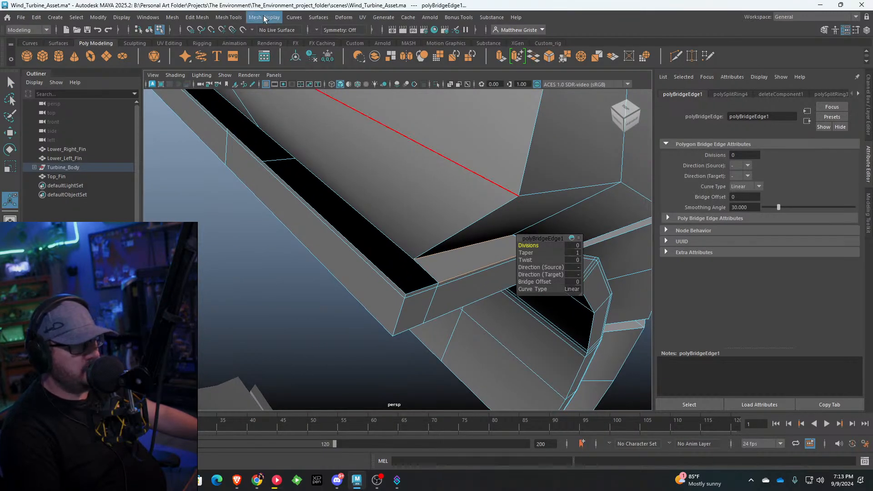
click(229, 17)
click(250, 88)
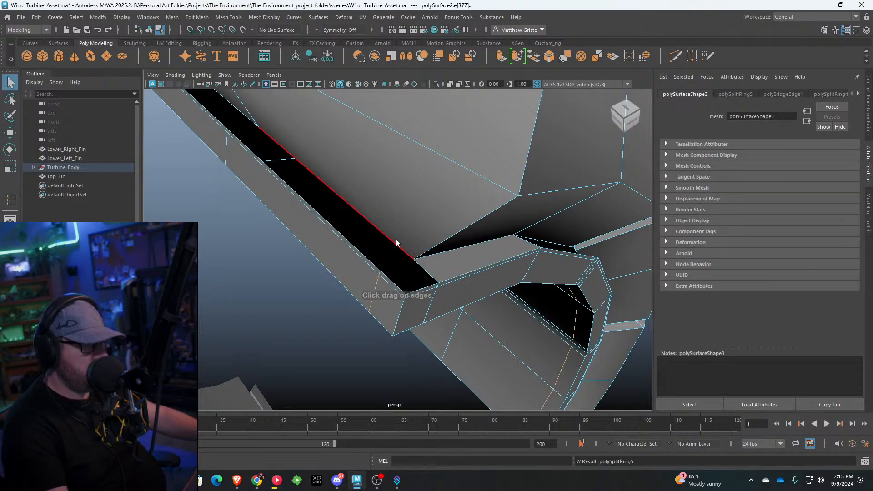
Step: Bridge the gap along the rim's long straight side, and close the adjoining corner gap with another bridge
right_drag(396, 243, 394, 197)
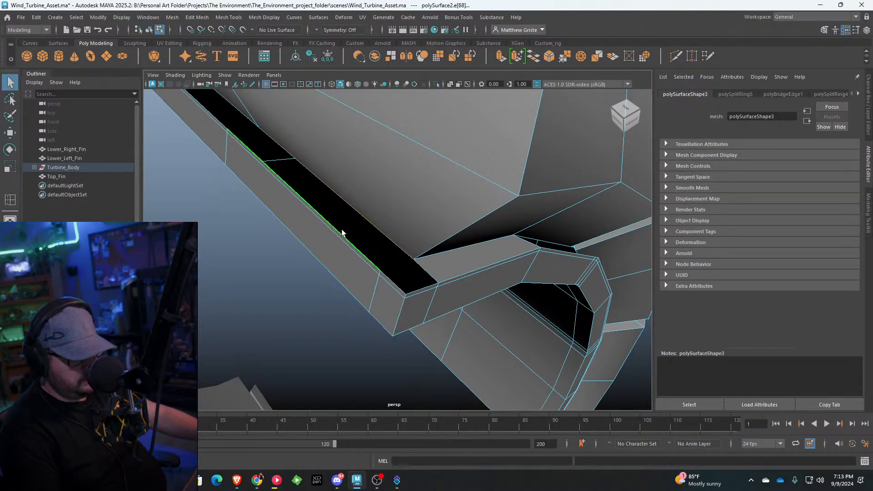
click(424, 268)
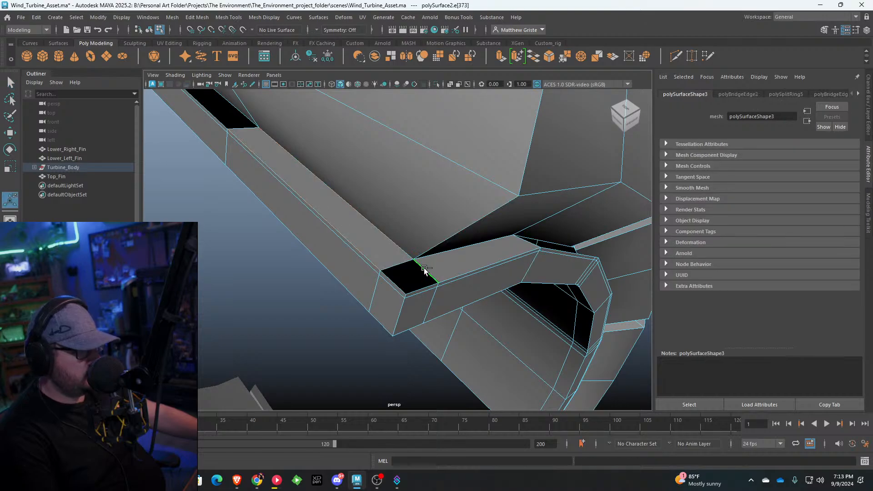
shift+click(397, 280)
key(g)
Step: Insert an edge loop across the rim near the opposite end of the open gap, aligned with the panel corner
scroll(394, 278, down, 3)
alt+drag(318, 200, 585, 203)
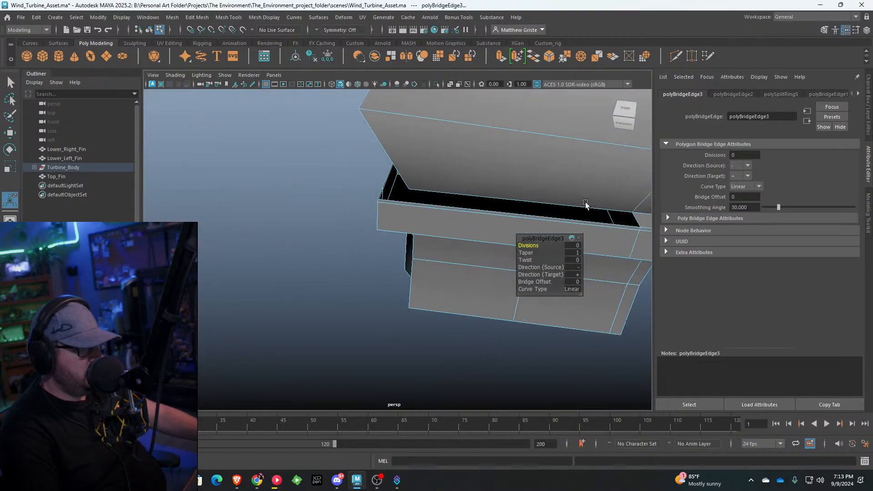
alt+drag(430, 195, 273, 124)
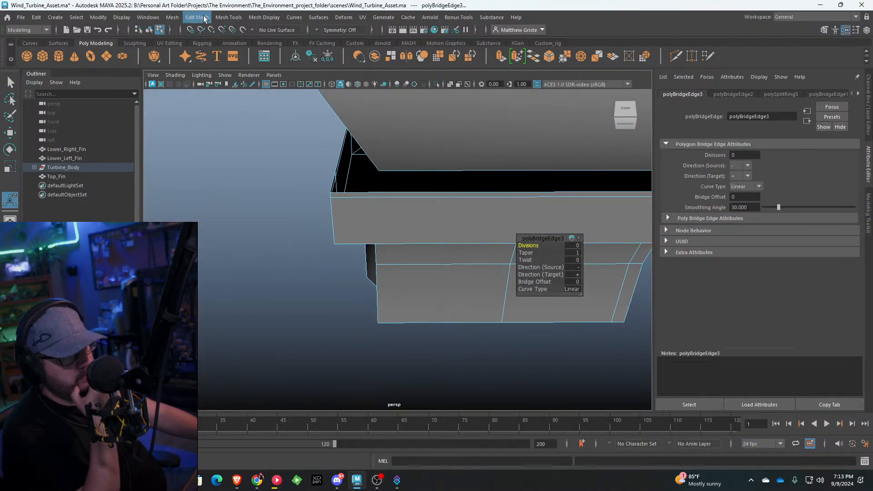
click(215, 17)
click(228, 16)
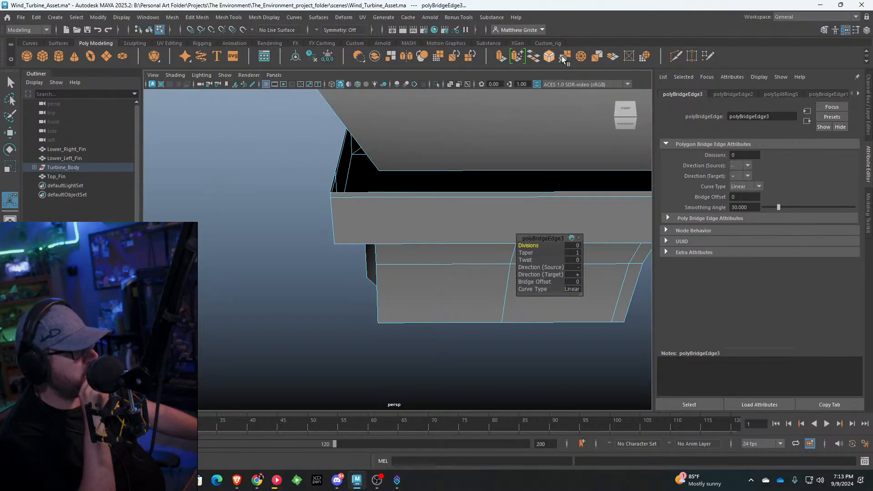
click(196, 16)
mouse_move(235, 18)
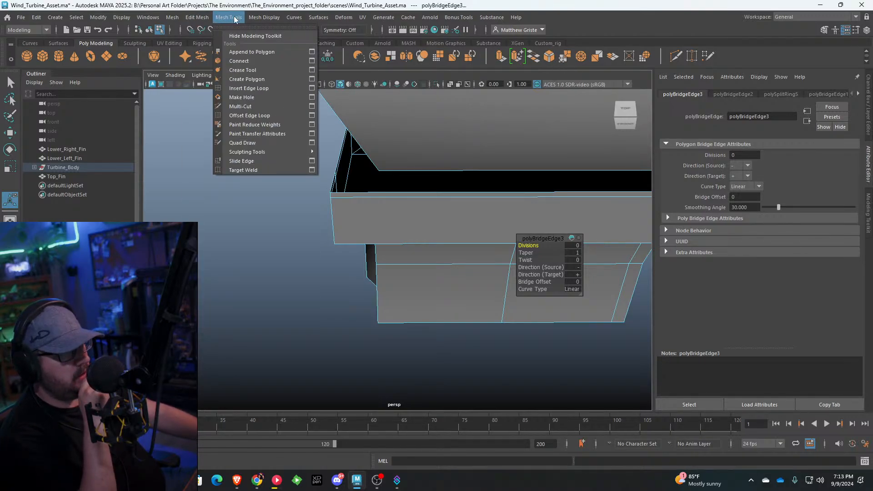
click(255, 87)
click(380, 195)
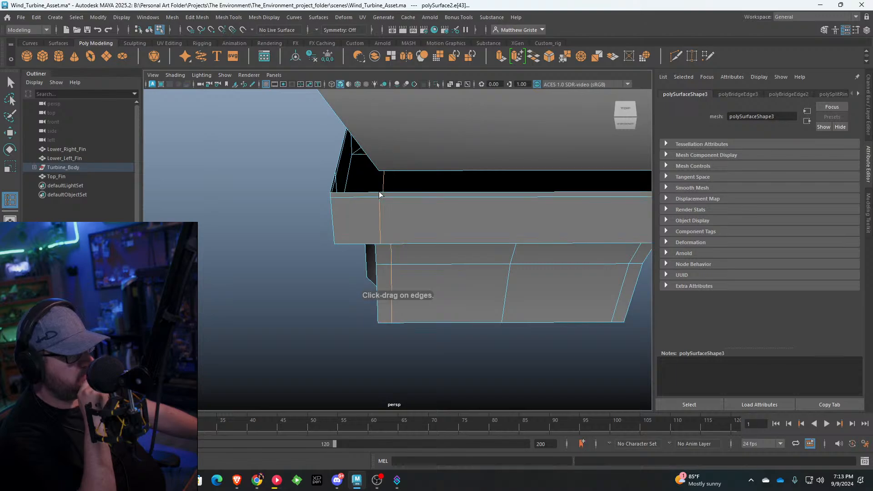
Step: Bridge the raised panel's long straight border edge to the rim edge along that side
alt+drag(380, 194, 363, 205)
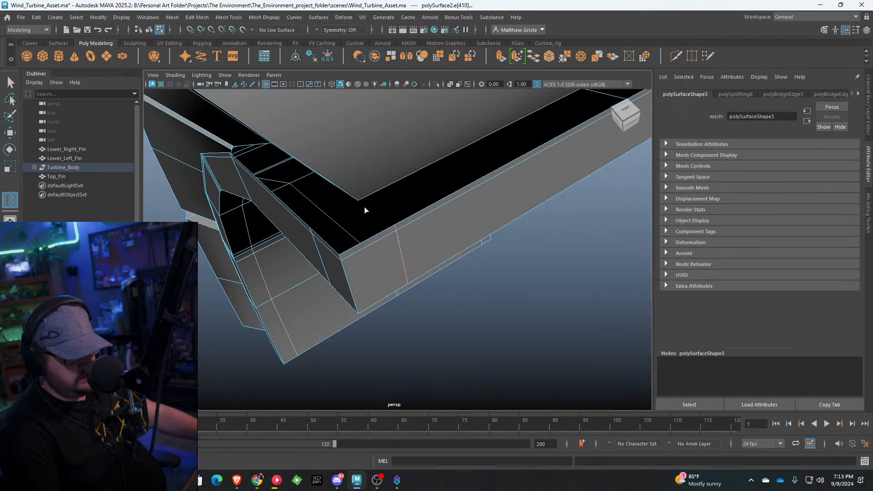
key(q)
click(436, 191)
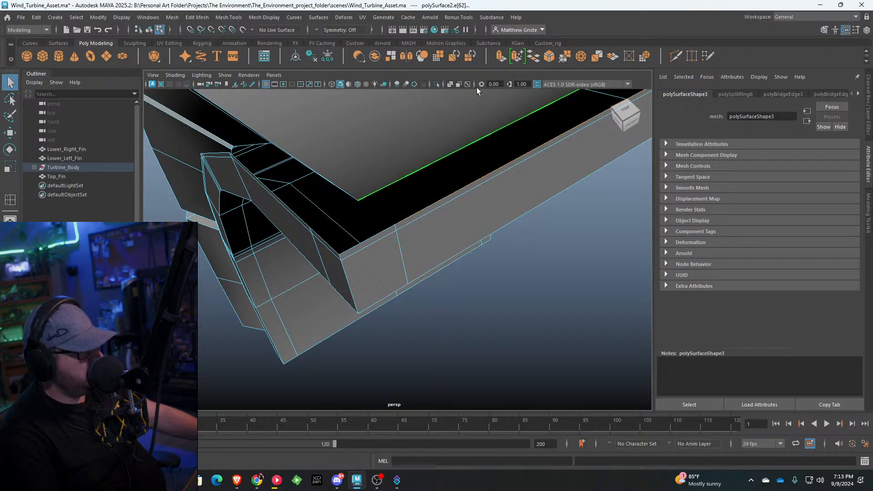
click(534, 53)
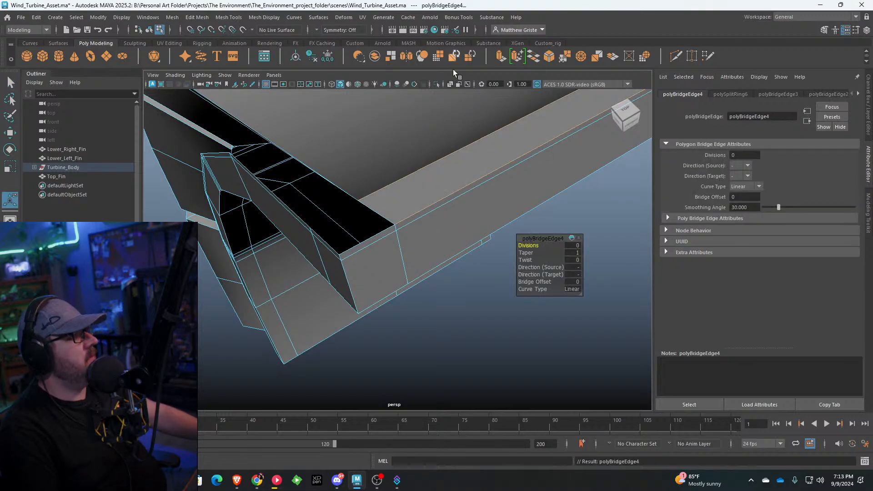
Step: Bridge the open gap at the rim corner on the panel's other curved side
alt+drag(437, 105, 464, 125)
scroll(465, 125, up, 2)
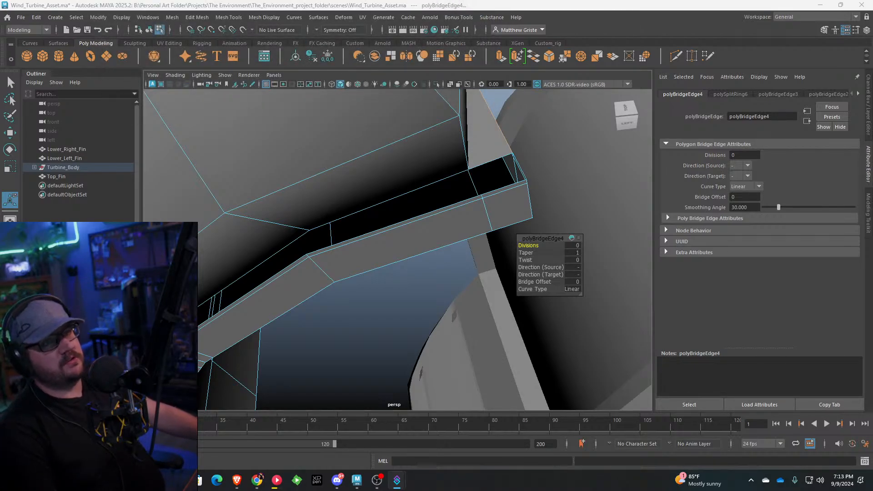
click(395, 145)
scroll(452, 168, up, 5)
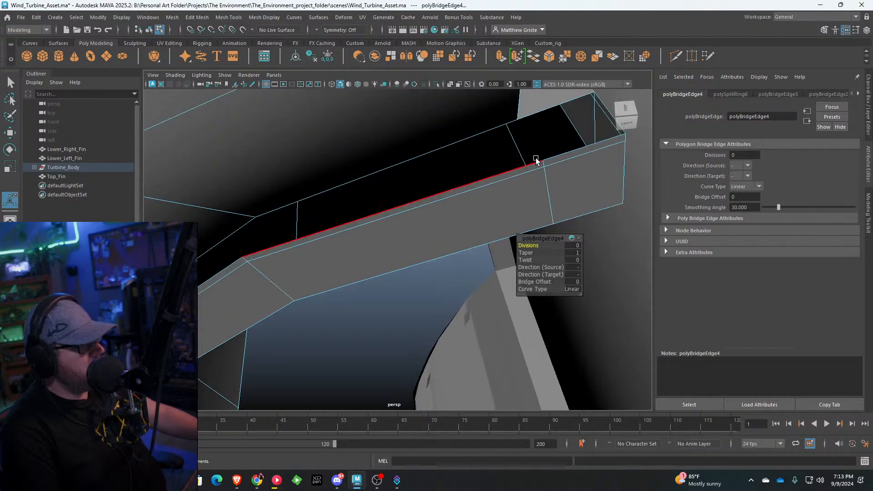
alt+middle_drag(541, 114, 498, 133)
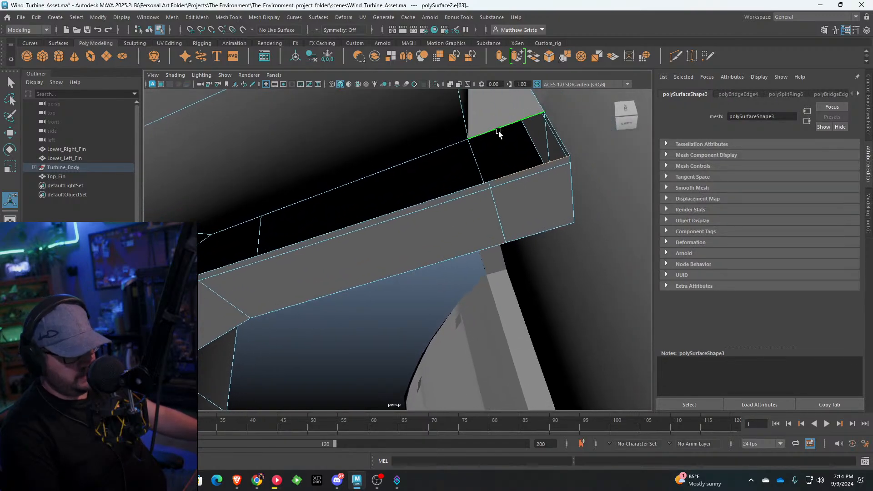
key(g)
Step: Bridge the two rim segments between the corner and the first groove on the panel's curved side
click(469, 181)
shift+click(451, 152)
key(g)
alt+drag(451, 152, 435, 181)
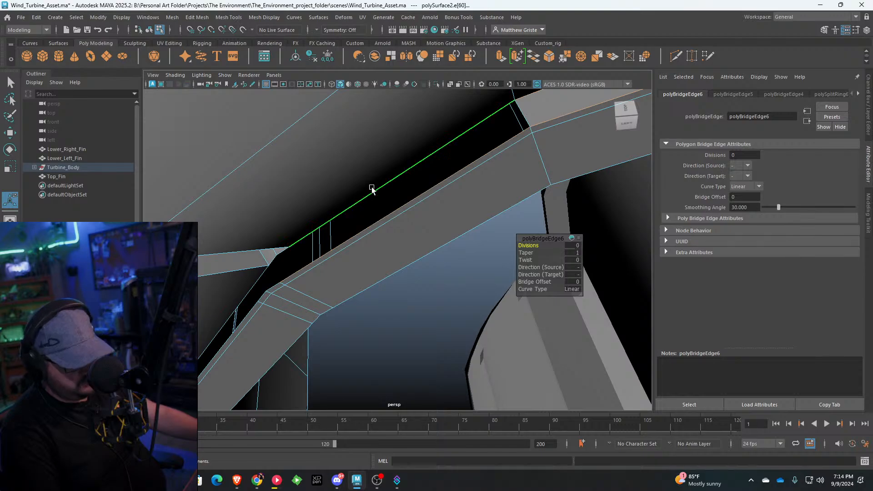
key(g)
Step: Bridge both short edge pairs across the end of the first groove to close its gap to the rim
alt+drag(343, 210, 480, 208)
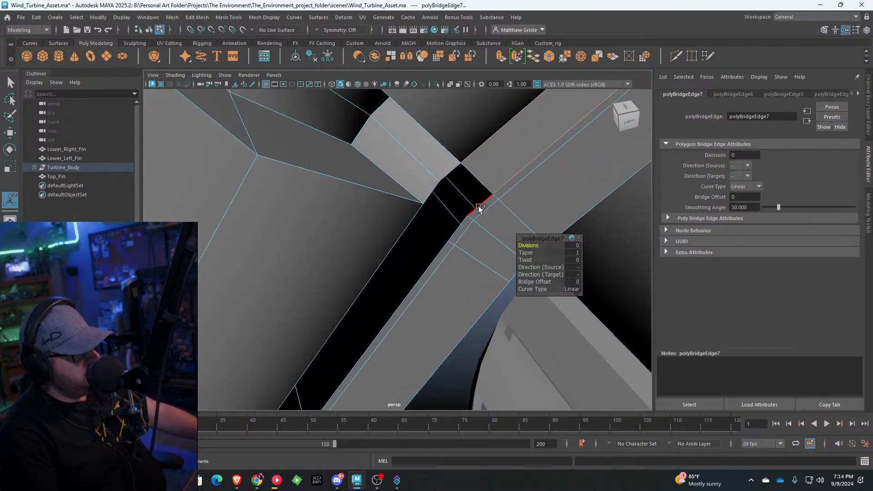
key(g)
click(457, 228)
shift+click(428, 198)
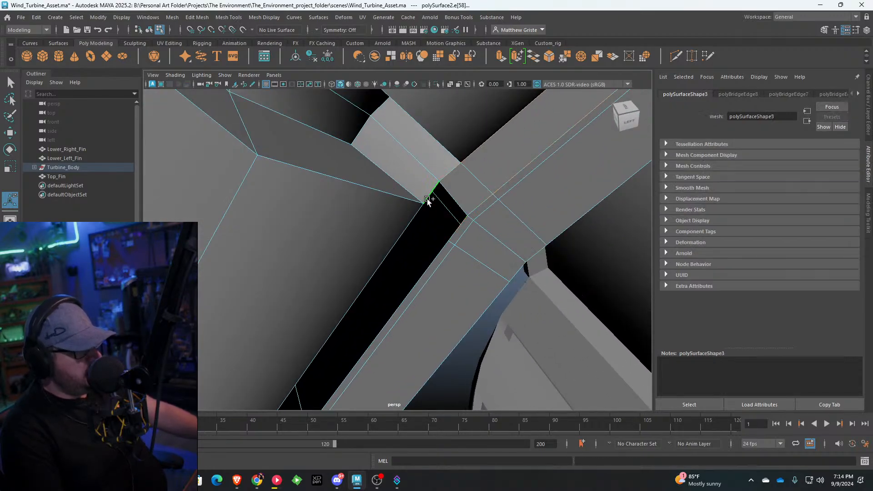
key(g)
Step: Bridge the rim segments between the first and second grooves to the raised panel's border
click(442, 248)
shift+click(411, 226)
key(g)
alt+drag(410, 226, 409, 150)
click(412, 180)
key(g)
Step: Bridge the gaps across the end of the second groove and along the rim segment just past it
click(314, 137)
key(g)
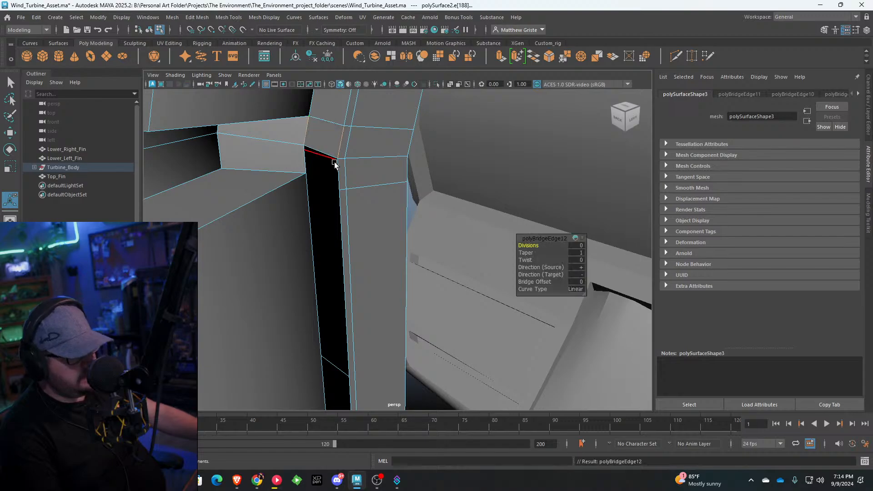
click(338, 169)
shift+click(306, 159)
key(g)
click(339, 203)
key(g)
Step: Insert an edge loop across the rim near its corner and bridge the curved side's last long segment up to it
alt+drag(306, 204, 386, 175)
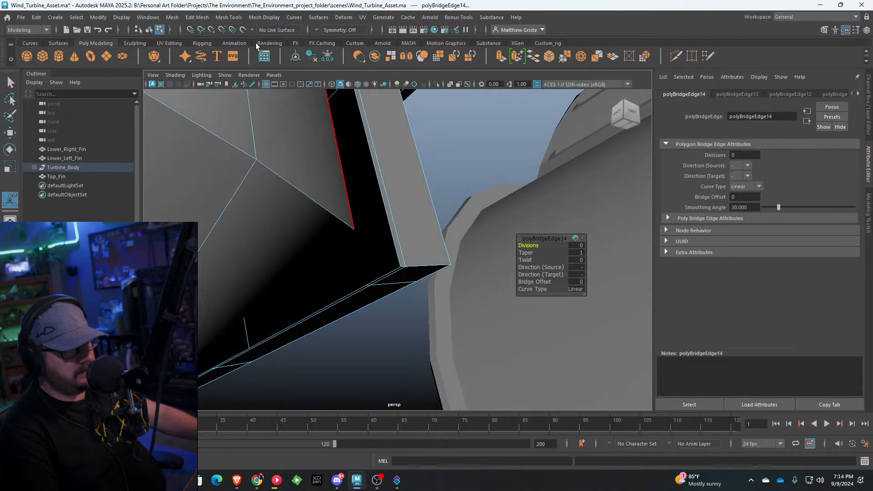
click(231, 18)
click(249, 89)
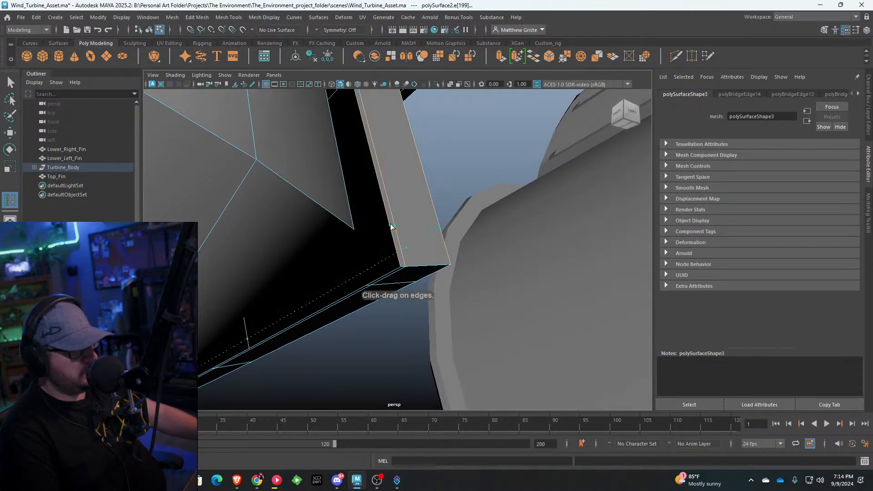
click(390, 227)
right_drag(378, 151, 353, 149)
key(g)
alt+drag(341, 155, 376, 162)
click(530, 61)
Step: Bridge the short gap at the rim corner and the first long segment along the panel's straight side
scroll(442, 190, up, 3)
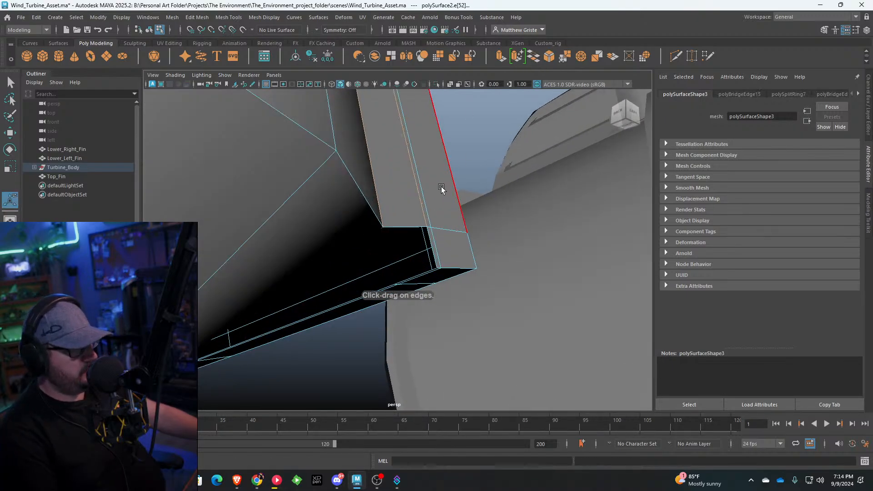
alt+drag(431, 251, 475, 118)
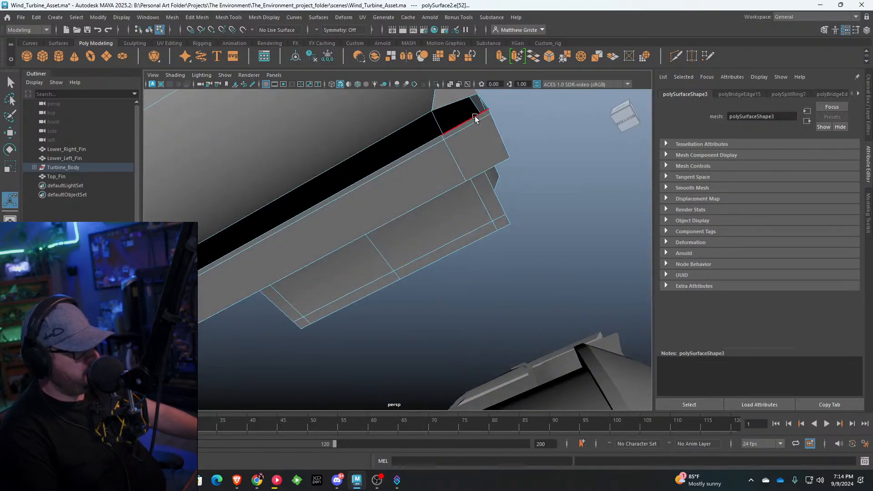
key(g)
click(401, 160)
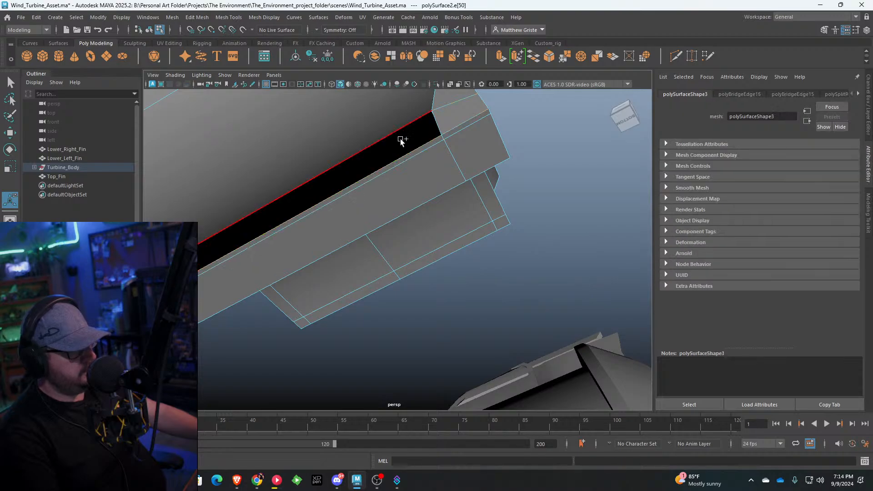
shift+click(400, 135)
key(g)
Step: Bridge the remaining long segment of the straight side's rim to the raised panel
scroll(391, 141, down, 5)
alt+drag(313, 198, 405, 199)
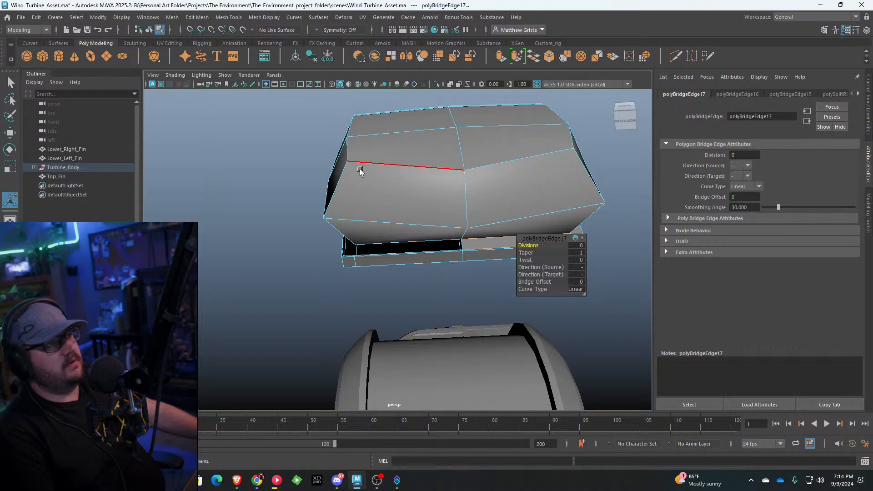
scroll(418, 266, up, 8)
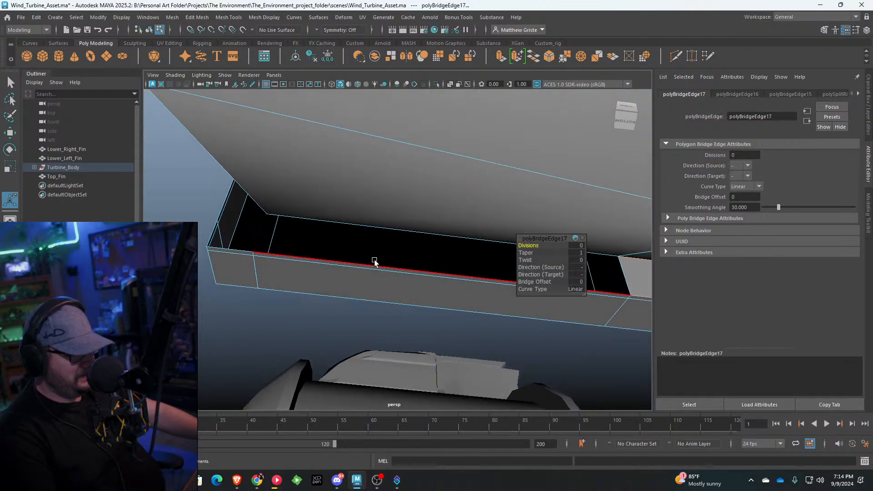
click(374, 262)
key(g)
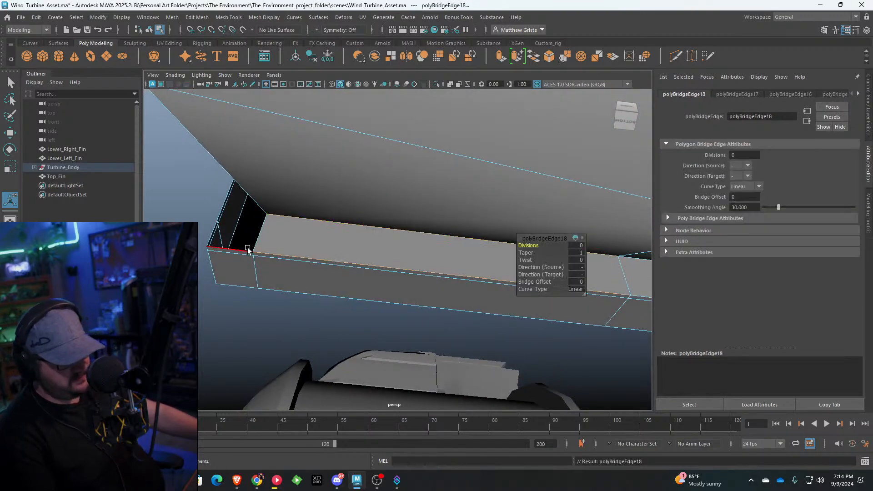
Step: Bridge the short gap at the straight side's far corner and the adjoining rim segment on the opposite curved side
alt+drag(248, 249, 323, 267)
alt+drag(387, 240, 384, 250)
click(387, 292)
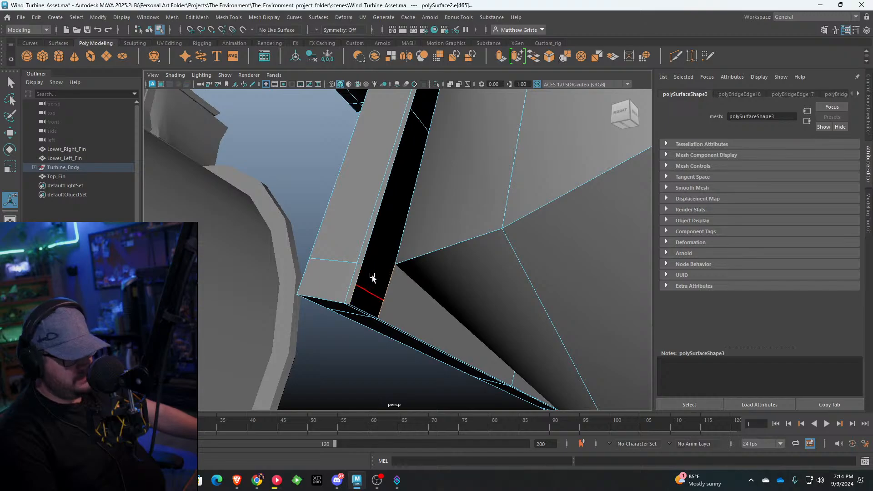
key(g)
scroll(370, 284, up, 3)
scroll(400, 242, down, 1)
click(461, 167)
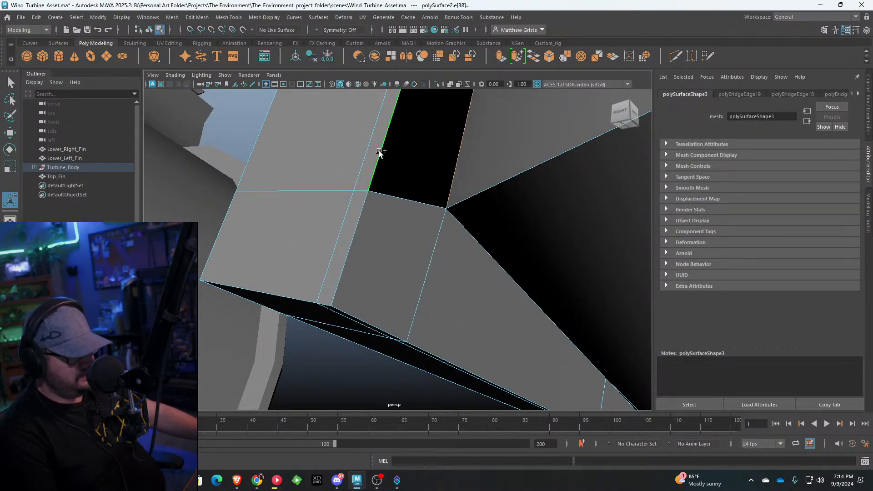
scroll(380, 154, down, 4)
key(g)
Step: Bridge the next rim segment on this curved side, up to the first groove
alt+middle_drag(408, 171, 411, 328)
click(412, 187)
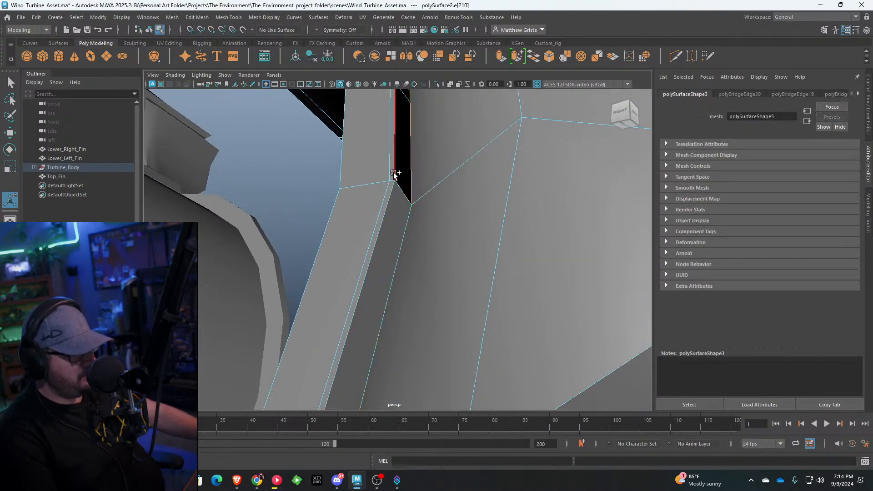
shift+click(394, 173)
scroll(398, 184, down, 4)
key(g)
alt+drag(407, 158, 388, 281)
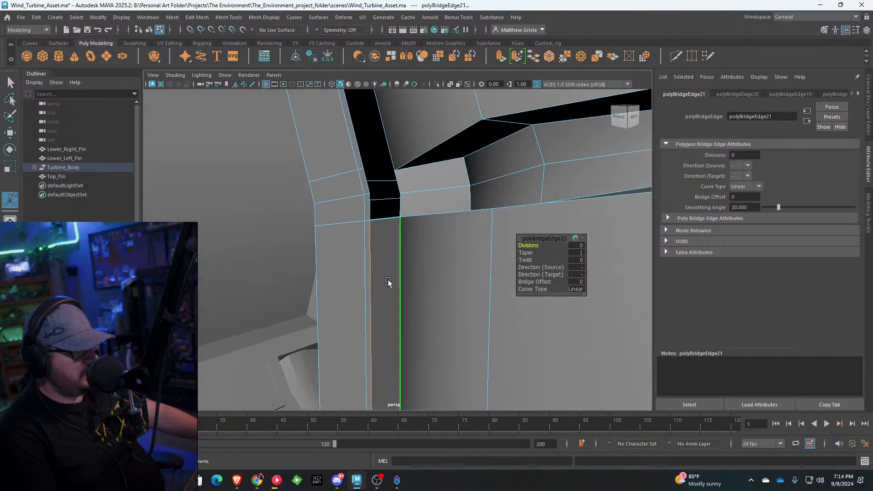
Step: Bridge both short edge pairs across the end of the first groove on this curved side
click(398, 213)
shift+click(408, 188)
key(g)
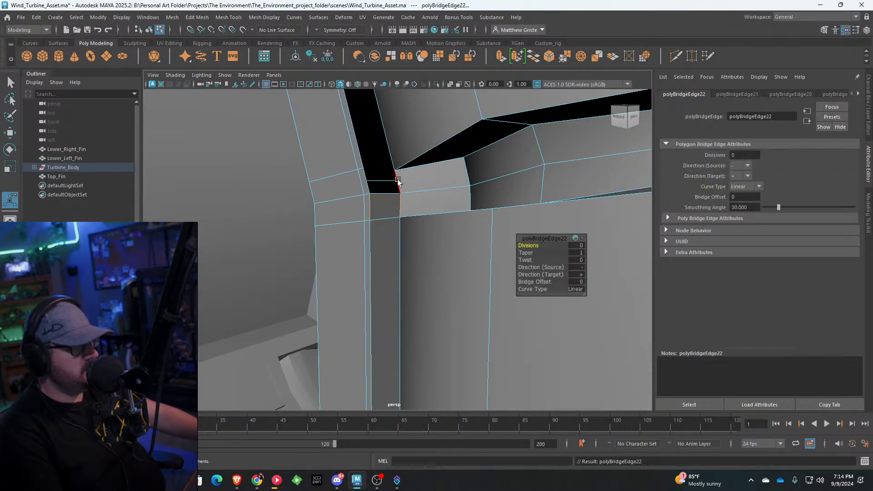
click(369, 182)
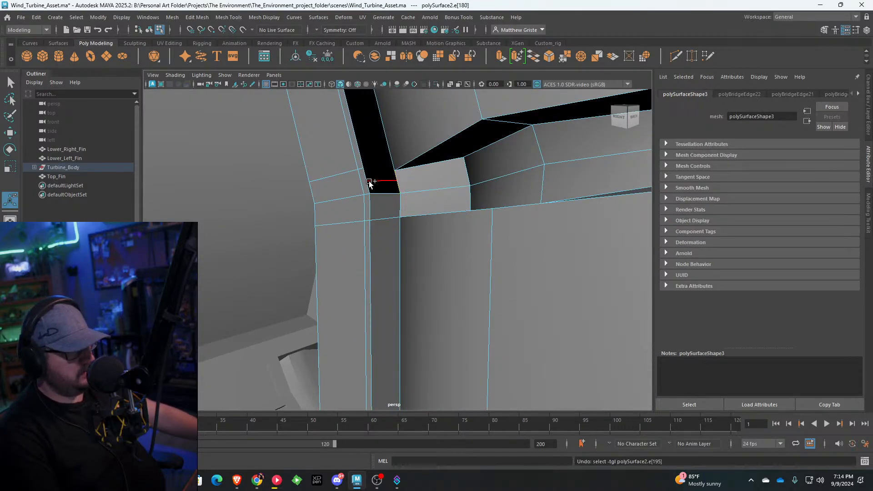
shift+click(365, 180)
key(g)
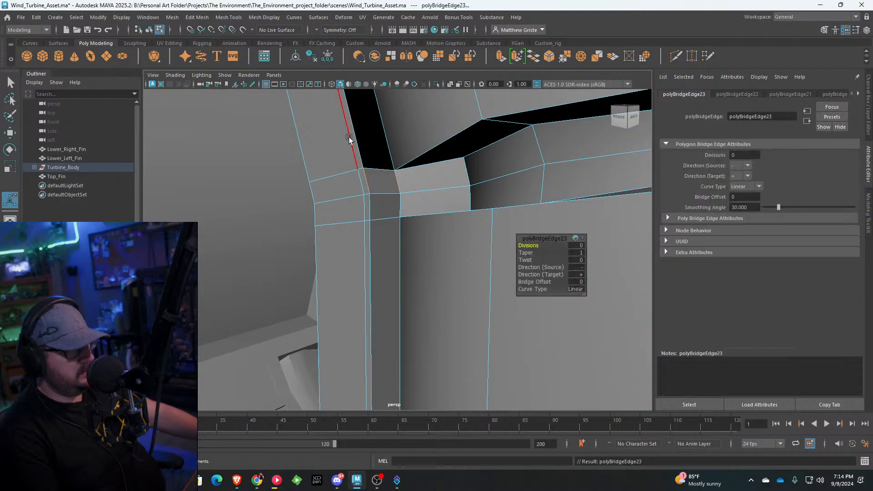
Step: Bridge the two rim segments between the first and second grooves to the raised panel's border
shift+click(384, 137)
key(g)
scroll(388, 157, down, 5)
scroll(388, 157, up, 8)
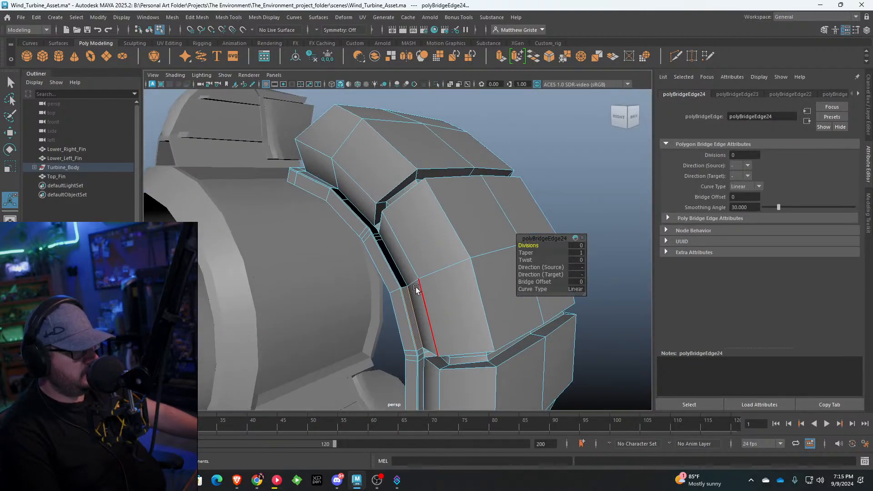
click(354, 256)
shift+click(318, 206)
key(g)
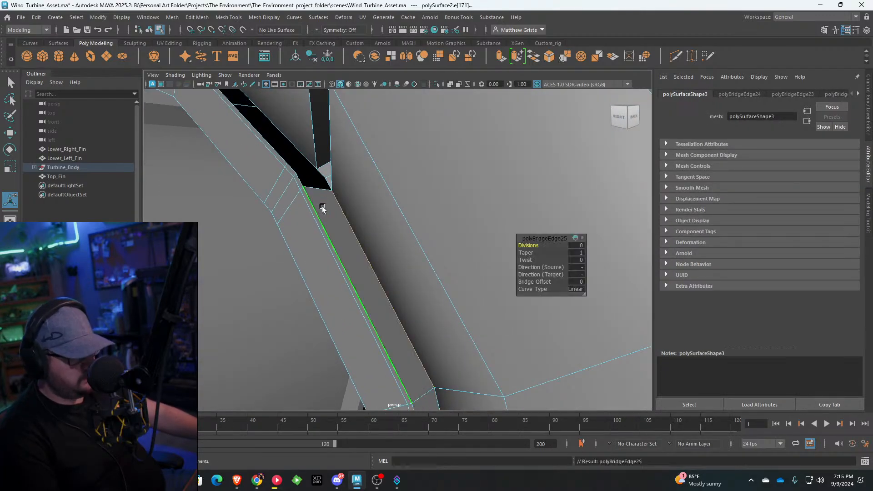
Step: Bridge both short edge pairs across the end of the second groove on this curved side
alt+drag(323, 206, 366, 200)
click(331, 222)
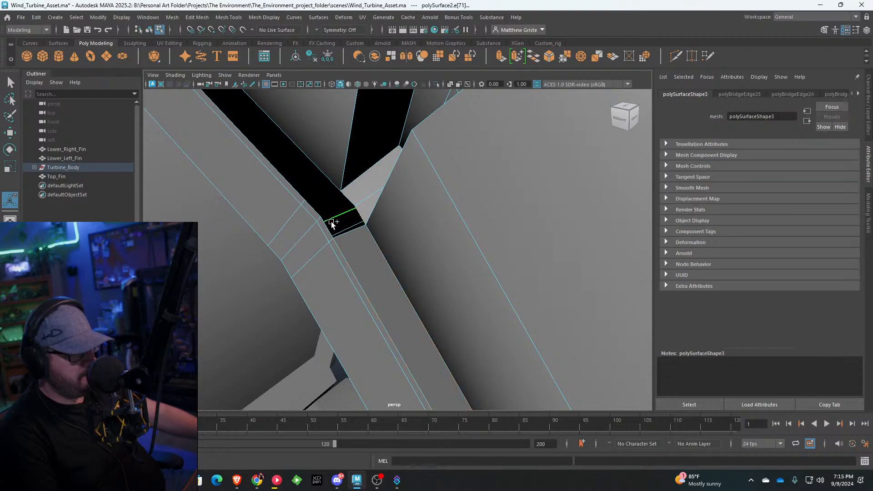
shift+click(363, 222)
key(g)
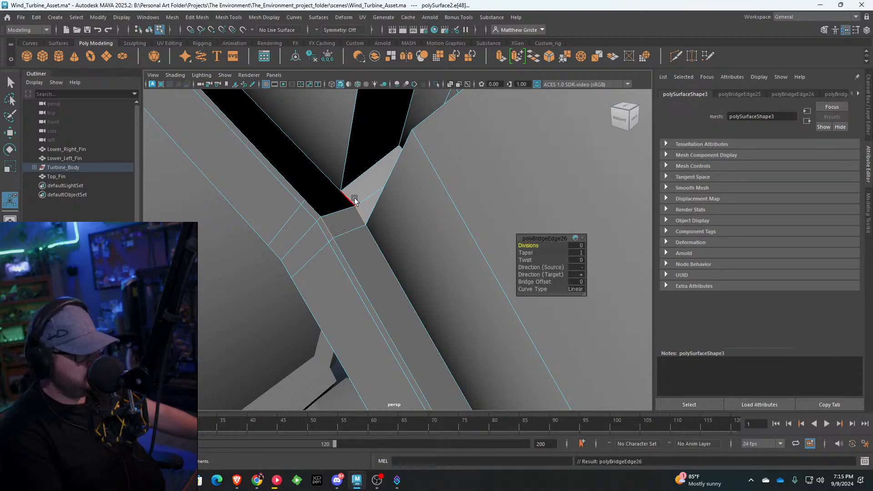
click(316, 205)
shift+click(325, 178)
key(g)
Step: Undo the mistaken edge selection and bridge the rim segment just past the second groove to close the ledge
key(ctrl+z)
key(ctrl+z)
key(ctrl+z)
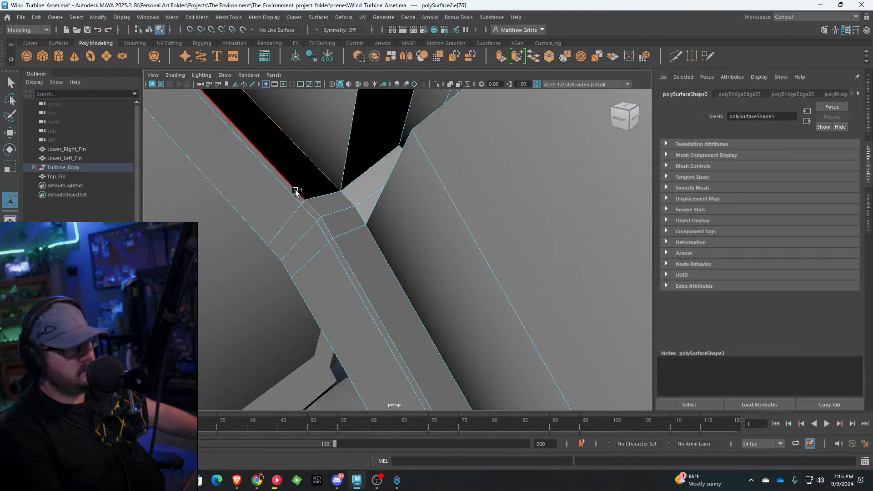
shift+click(302, 184)
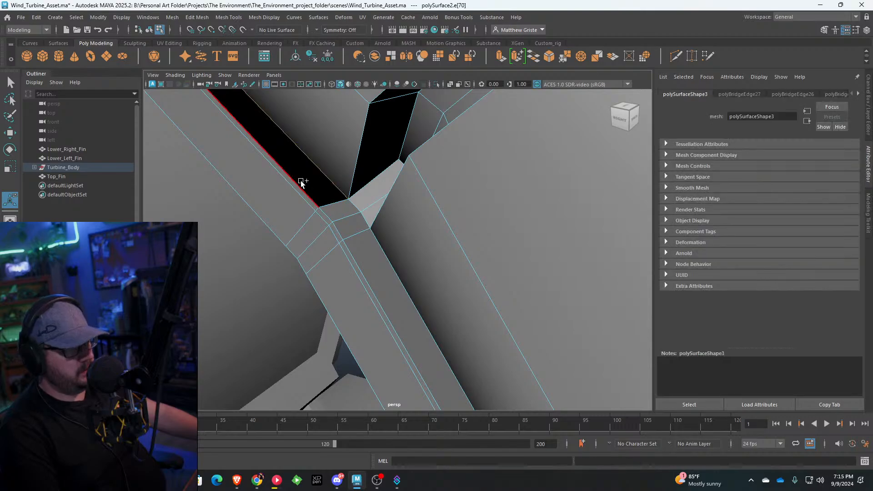
key(g)
key(f)
Step: Insert supporting edge loops close to the rim's edges around one corner of the ledge
alt+drag(361, 279, 413, 188)
click(228, 17)
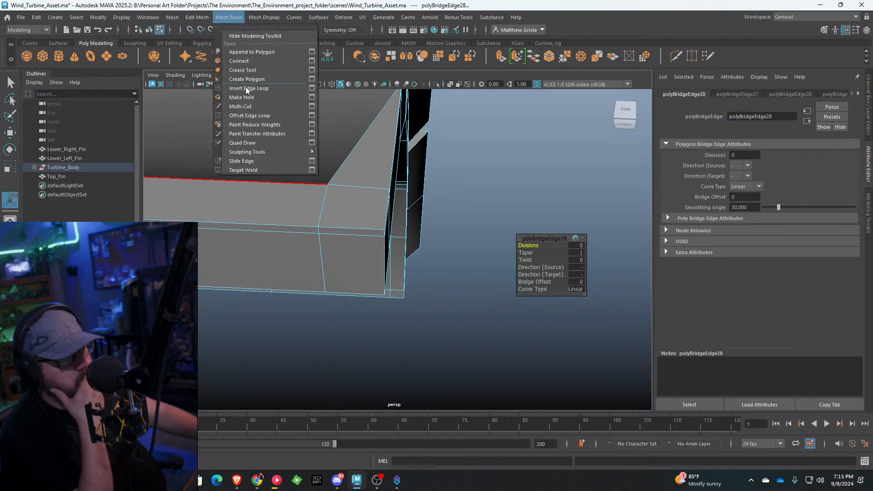
click(246, 78)
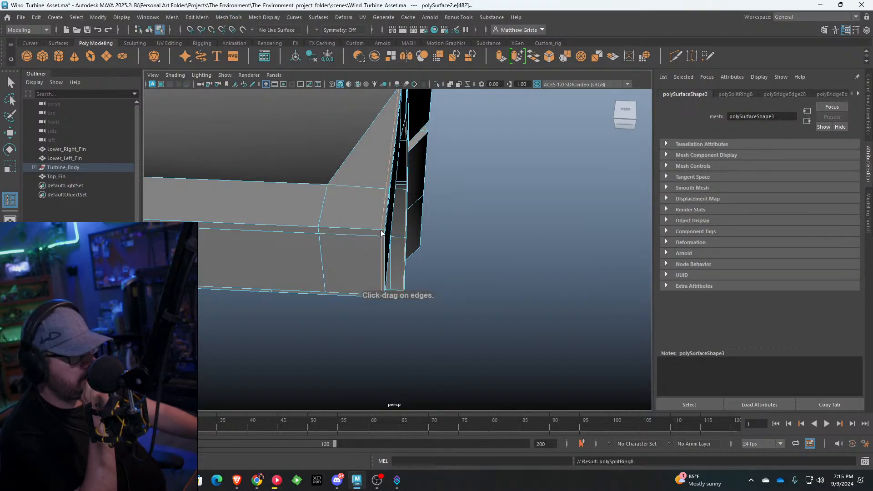
click(380, 222)
click(343, 231)
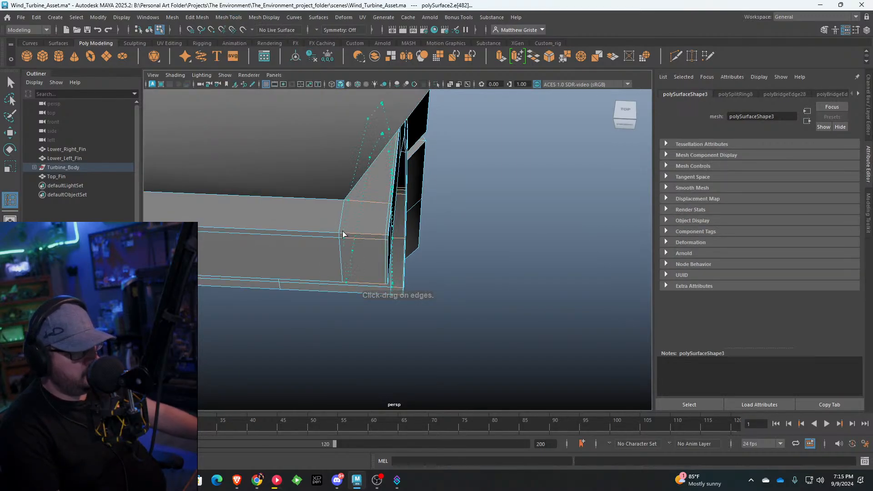
alt+drag(342, 231, 435, 244)
click(344, 220)
click(379, 204)
Step: Insert supporting edge loops beside the ledge corner's cross edge and along the inner and outer edges of the rim wall
alt+middle_drag(434, 243, 343, 242)
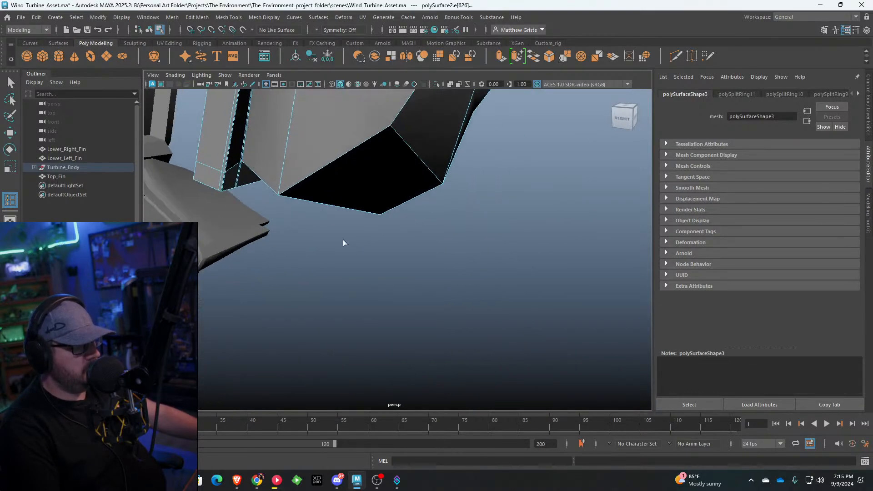
alt+drag(342, 242, 340, 187)
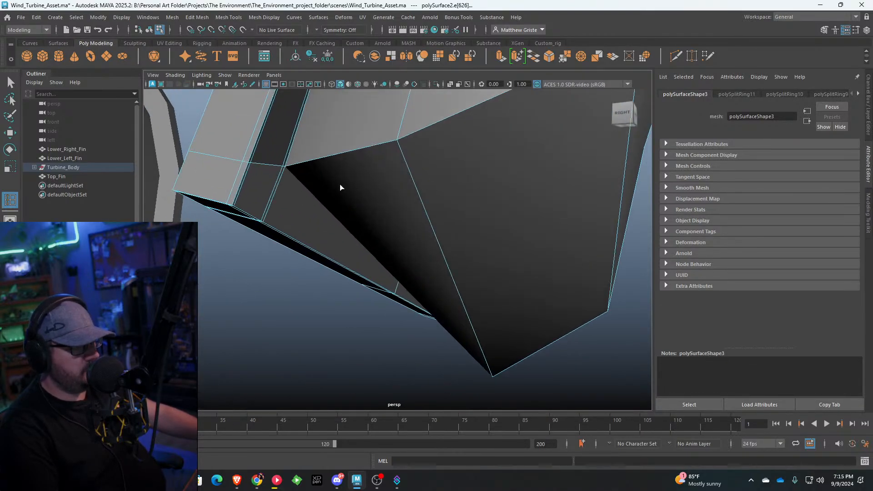
click(252, 165)
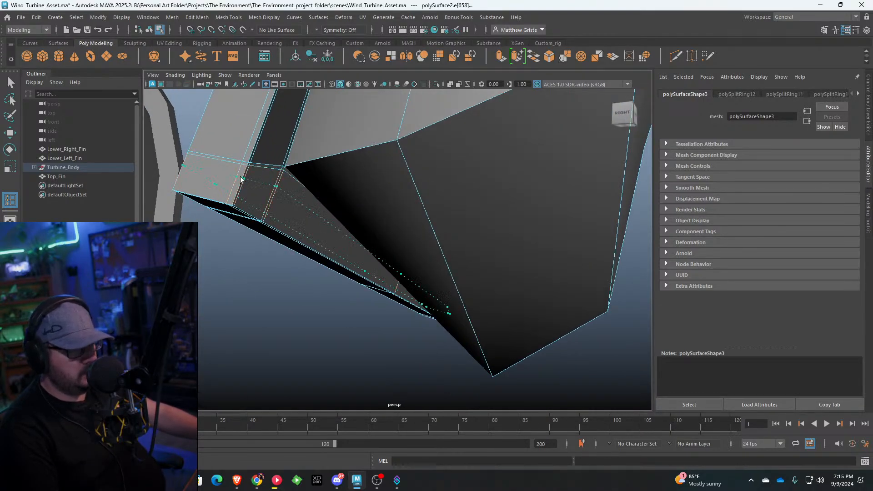
click(240, 207)
click(176, 193)
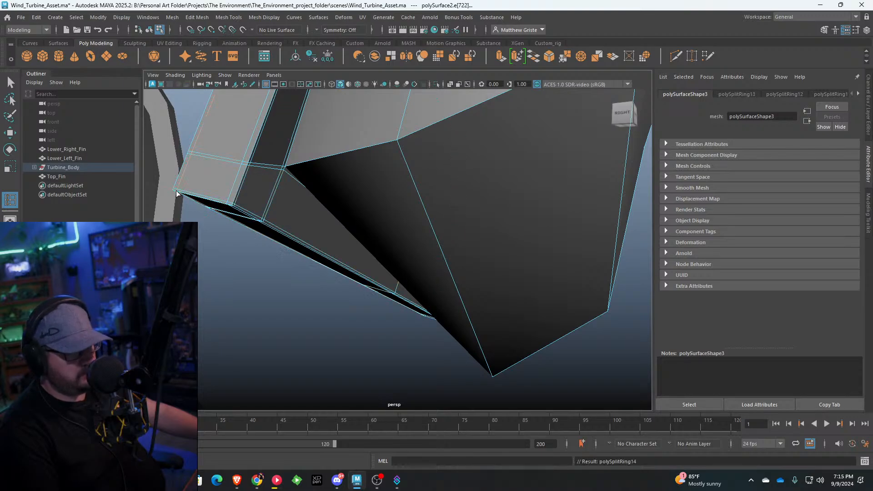
Step: Insert two more supporting edge loops at the opposite rim corner, beside its cross edge and near its outer end
scroll(328, 246, down, 4)
alt+drag(372, 232, 550, 230)
alt+middle_drag(550, 230, 336, 255)
scroll(273, 273, up, 5)
alt+drag(209, 289, 288, 284)
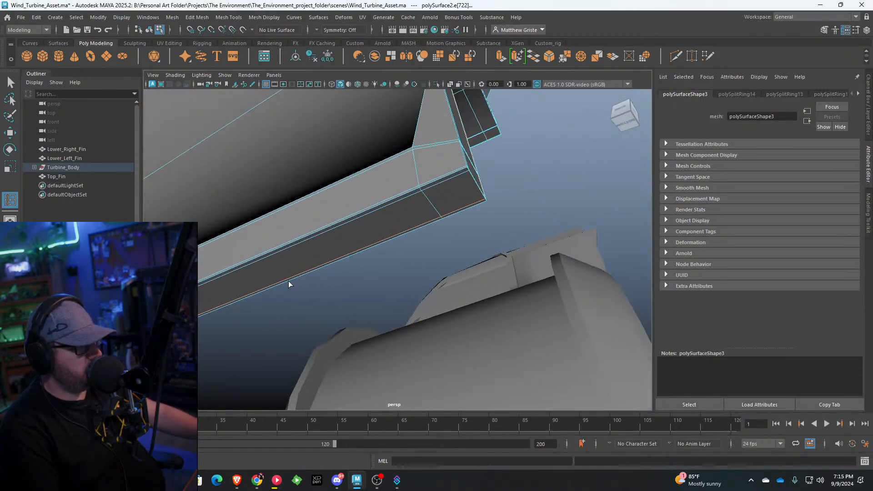
click(419, 184)
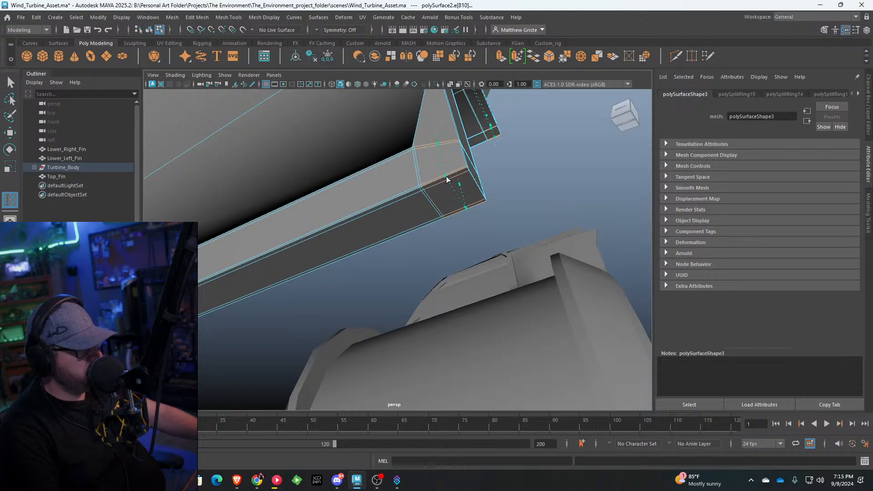
click(465, 175)
Step: Leave edge editing for object mode and examine the panel's smooth preview around the rim and grooves
key(q)
scroll(463, 173, down, 5)
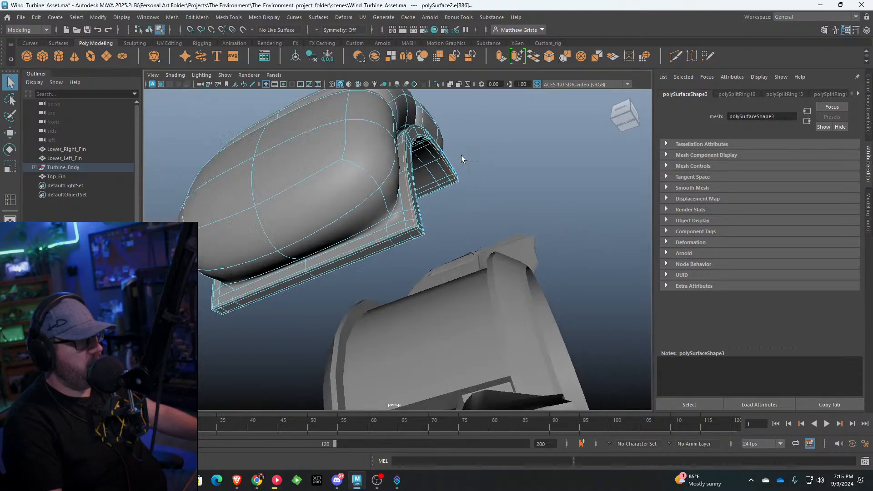
right_drag(420, 166, 454, 155)
click(486, 150)
alt+drag(486, 150, 321, 190)
scroll(339, 223, down, 5)
scroll(321, 190, up, 3)
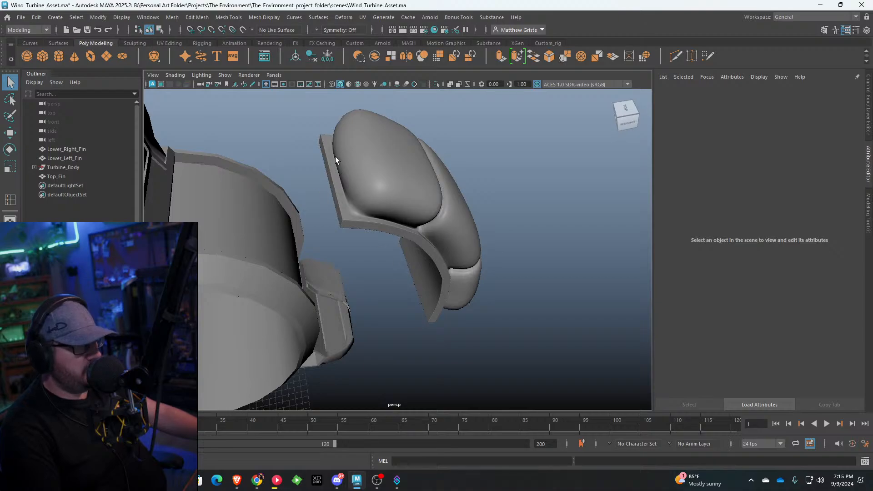
alt+drag(336, 159, 339, 237)
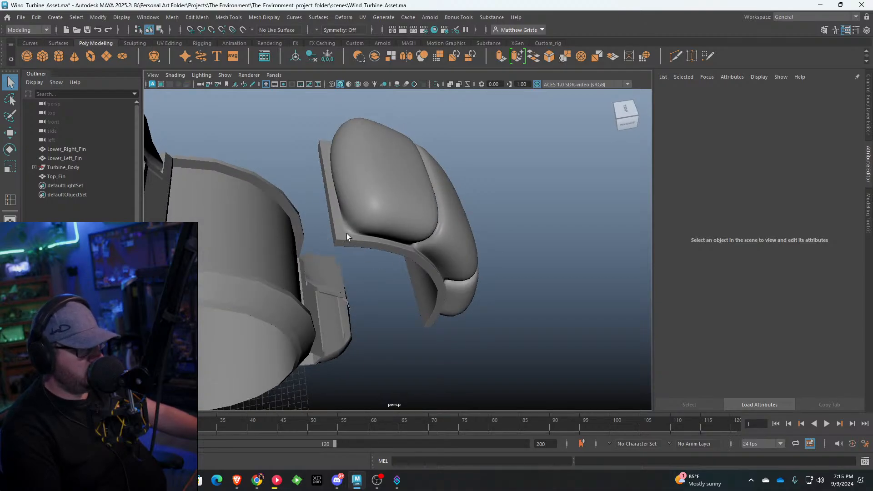
Step: Insert a supporting edge loop right beside the corner of the ledge where the rim meets the groove on the shell panel
scroll(346, 233, up, 5)
click(318, 215)
scroll(318, 215, down, 3)
key(1)
alt+middle_drag(318, 215, 395, 227)
alt+drag(396, 228, 363, 184)
alt+middle_drag(364, 184, 374, 233)
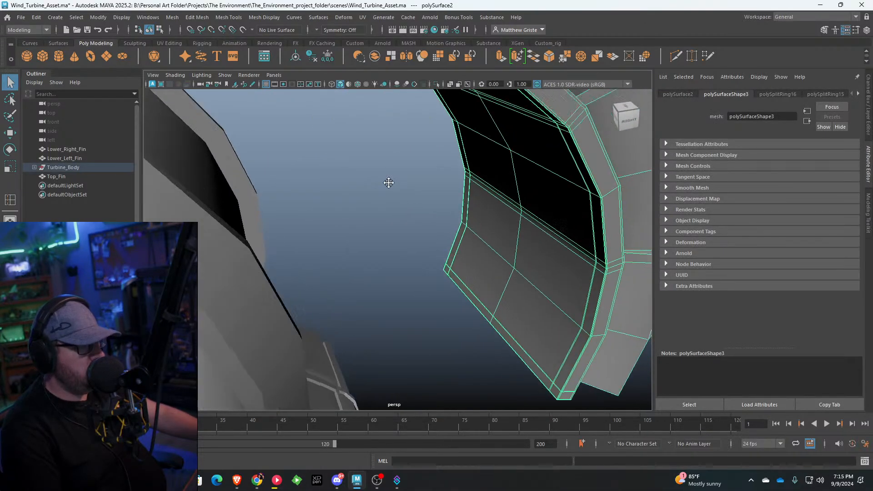
click(228, 17)
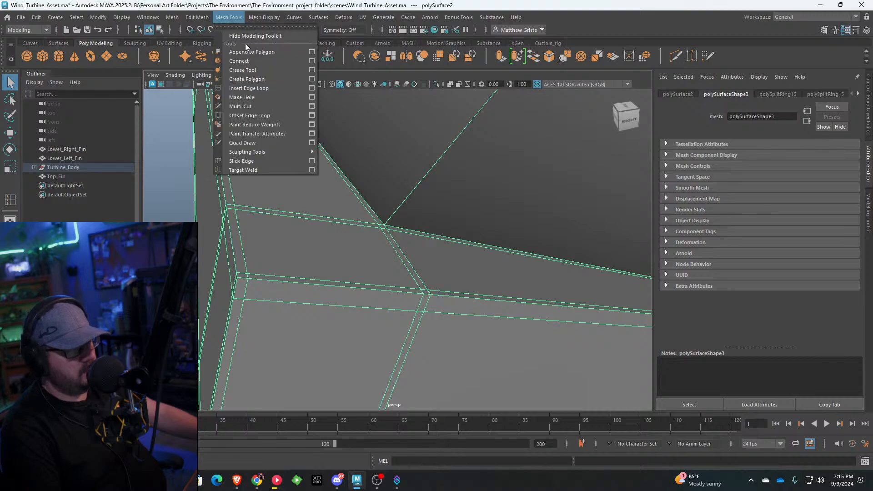
click(254, 88)
drag(388, 223, 386, 225)
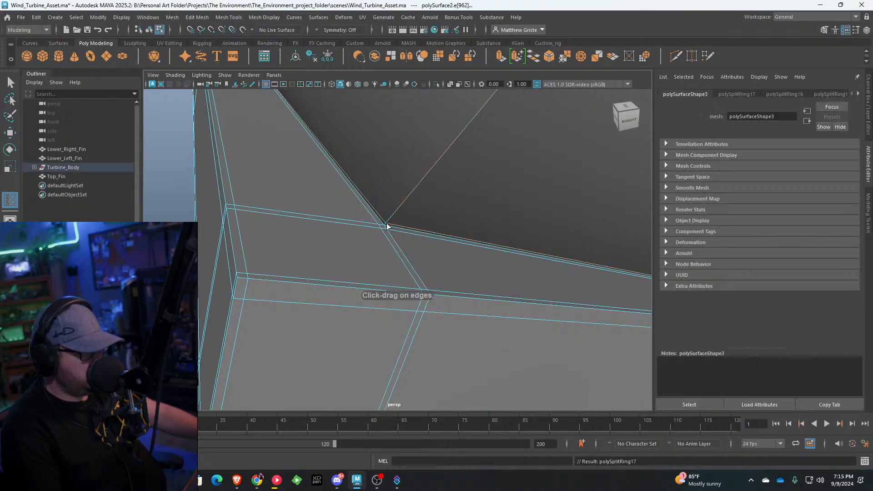
scroll(386, 225, down, 6)
alt+drag(522, 245, 414, 204)
key(q)
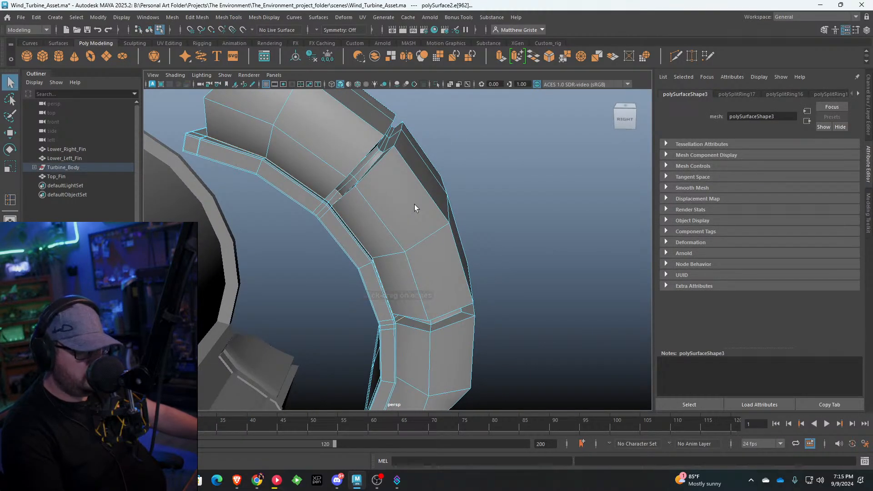
Step: Return the panel to object mode with smooth preview in shaded display, and deselect it to check the smoothed rim
key(F8)
key(3)
key(4)
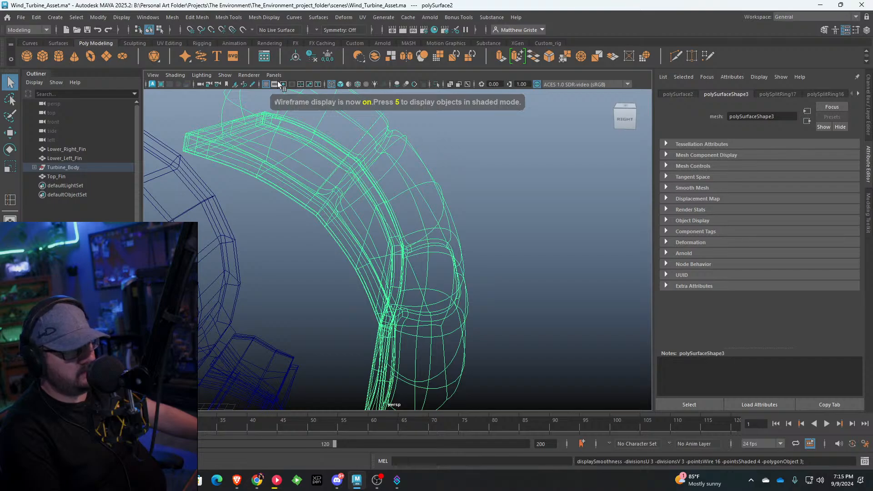
key(5)
click(486, 200)
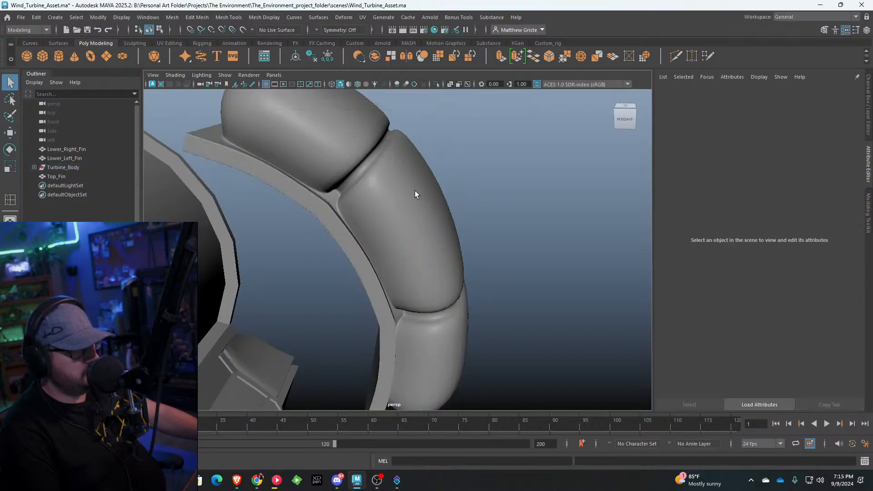
alt+drag(448, 177, 400, 189)
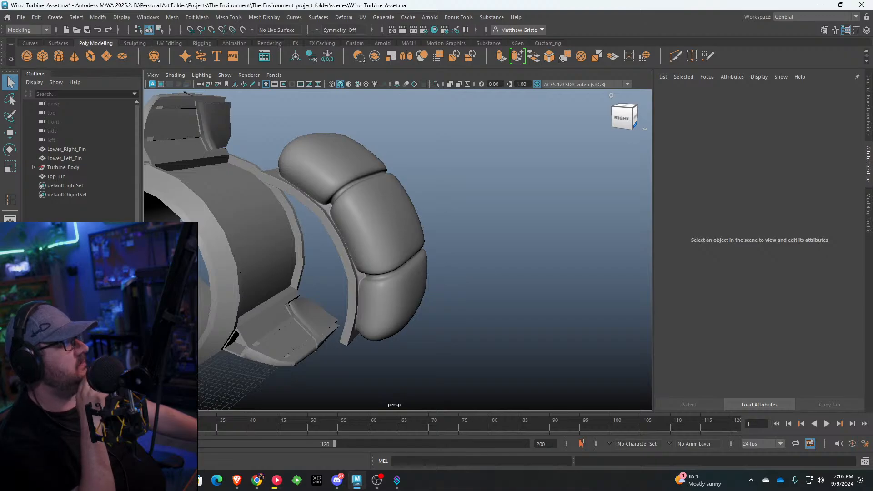
Step: Examine the smoothed panel's wireframe flow where the grooves meet the rim ledge
click(337, 184)
alt+drag(337, 185, 447, 176)
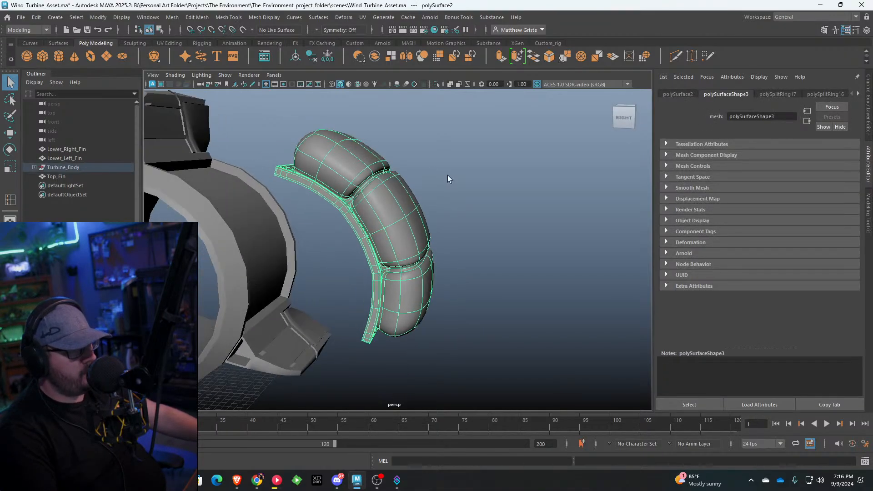
click(448, 179)
scroll(409, 195, up, 4)
alt+drag(394, 203, 360, 222)
click(349, 236)
scroll(331, 240, down, 4)
scroll(361, 222, up, 4)
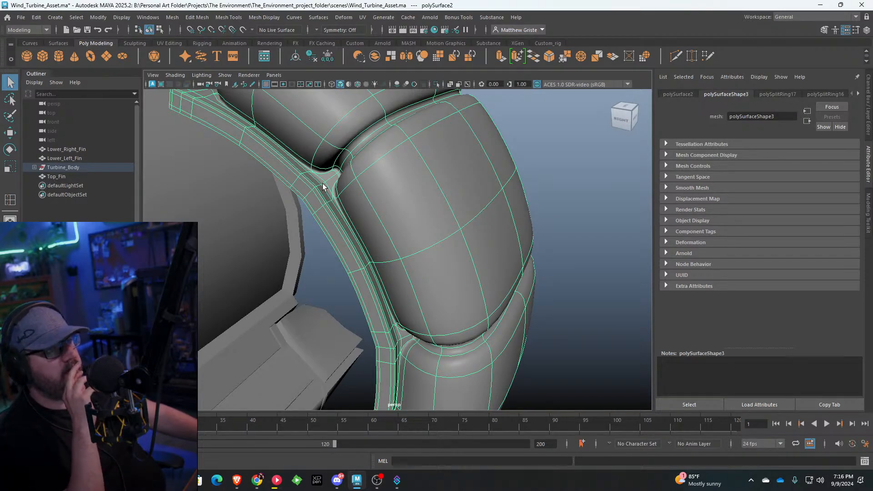
scroll(323, 184, down, 4)
alt+drag(323, 184, 340, 205)
scroll(353, 225, up, 4)
scroll(352, 196, down, 3)
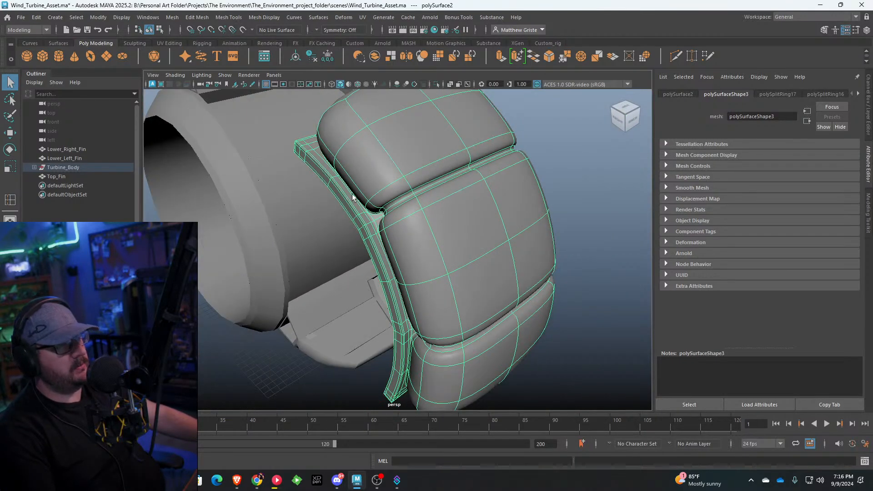
Step: Compare the unsmoothed cage with the smooth preview at the groove corners, and inspect the panel's outer face and grooves
scroll(386, 193, up, 3)
scroll(385, 193, down, 2)
scroll(355, 230, up, 5)
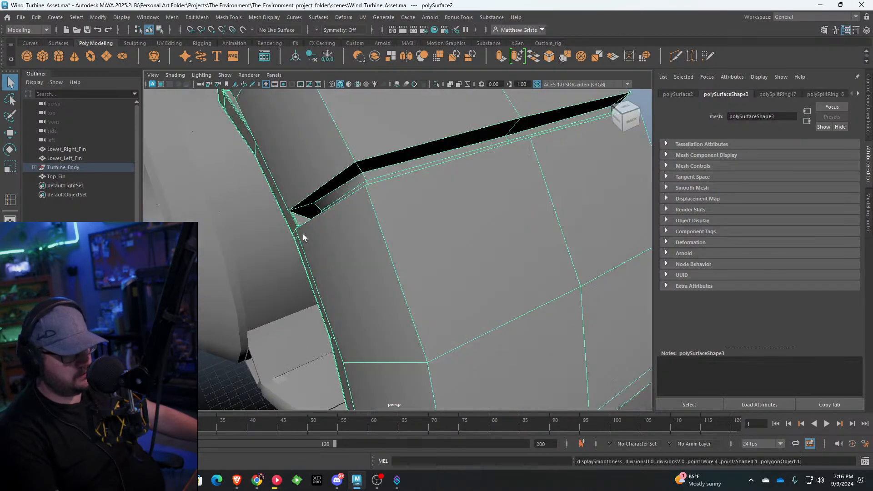
scroll(318, 235, down, 4)
scroll(387, 227, down, 4)
alt+drag(418, 224, 364, 228)
click(441, 206)
key(3)
scroll(259, 214, up, 4)
scroll(360, 224, down, 4)
scroll(533, 233, up, 5)
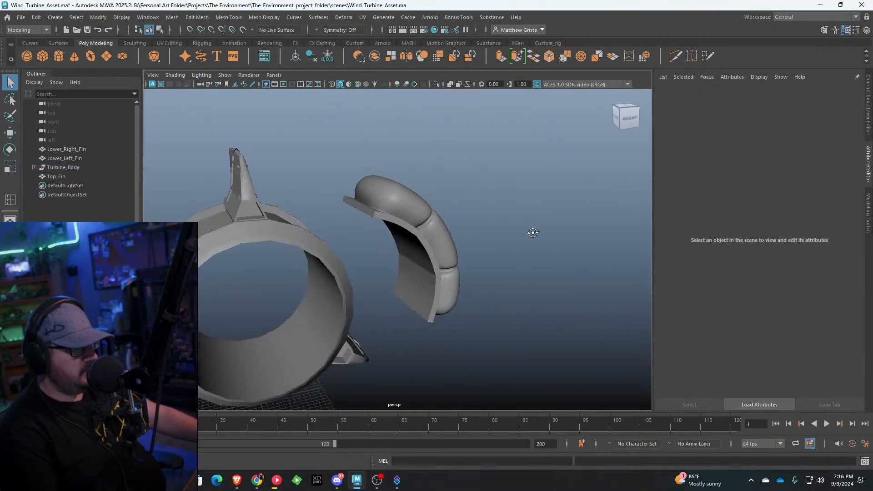
alt+drag(533, 232, 413, 220)
scroll(383, 263, up, 5)
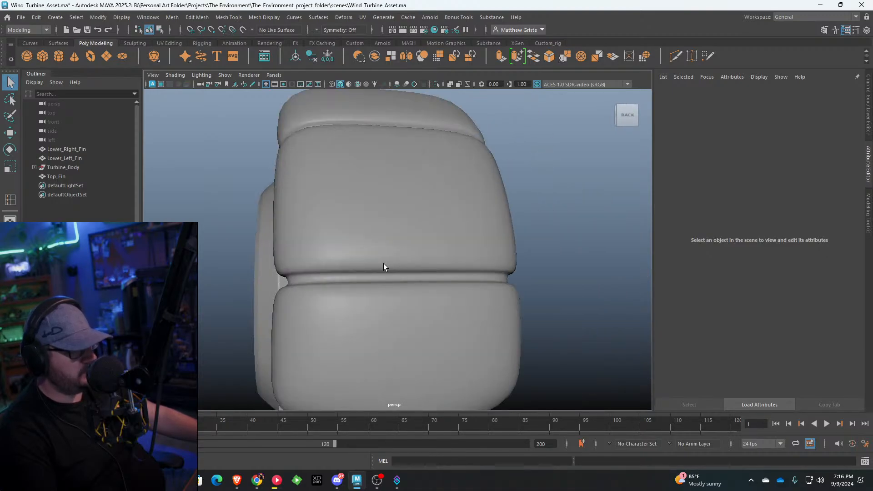
alt+drag(383, 267, 416, 269)
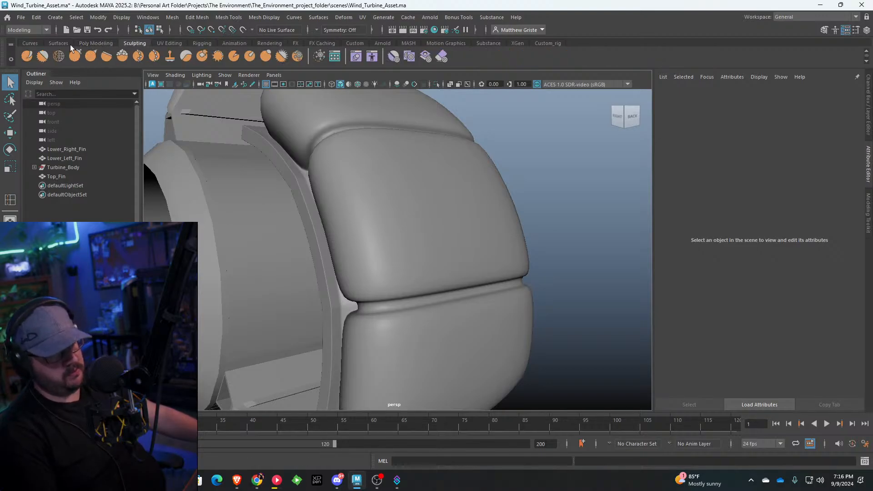
Step: Frame the turbine body and shell panel in the side, front and top views, and maximize the front view for curve drawing
click(29, 43)
click(58, 56)
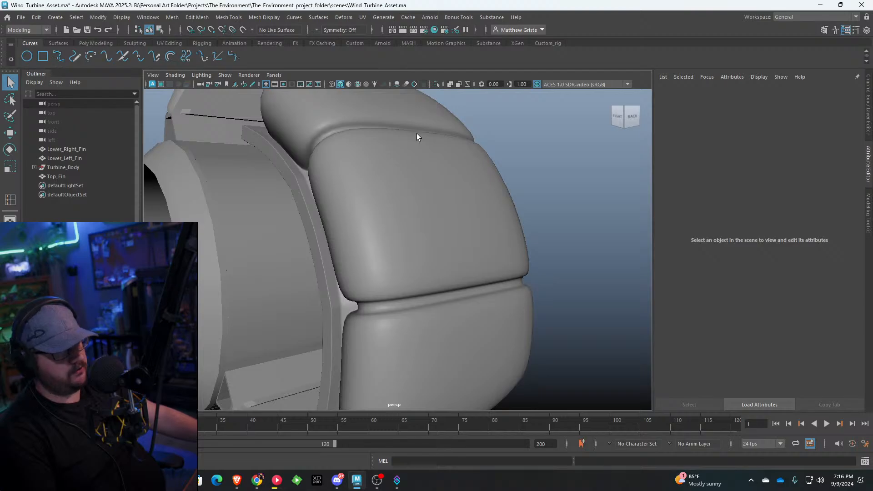
key(space)
scroll(563, 346, down, 3)
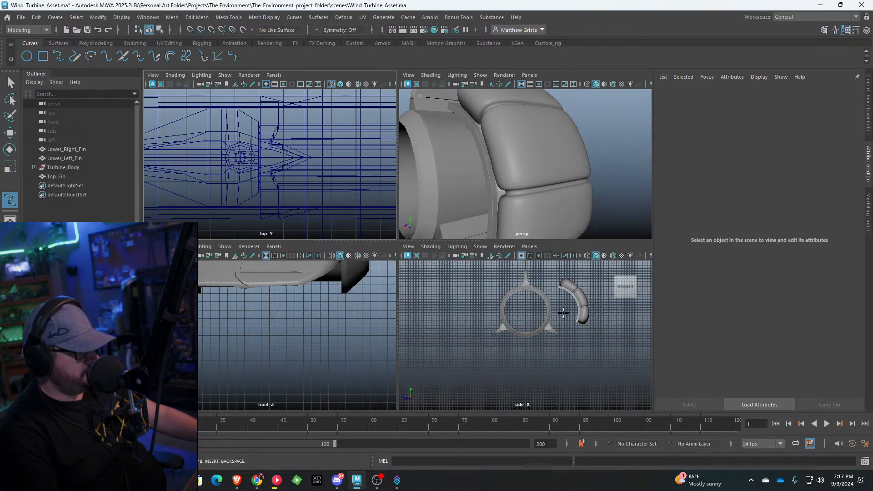
alt+middle_drag(599, 291, 509, 310)
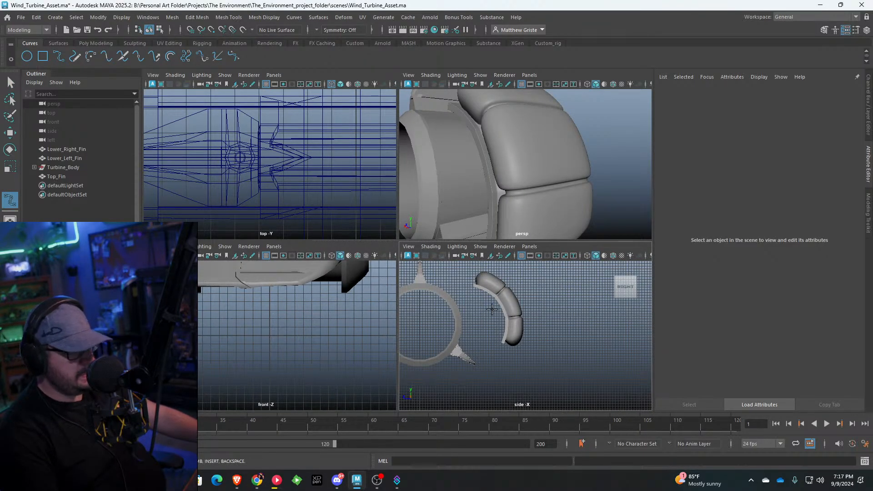
scroll(284, 346, down, 3)
alt+middle_drag(284, 345, 284, 396)
scroll(270, 315, down, 3)
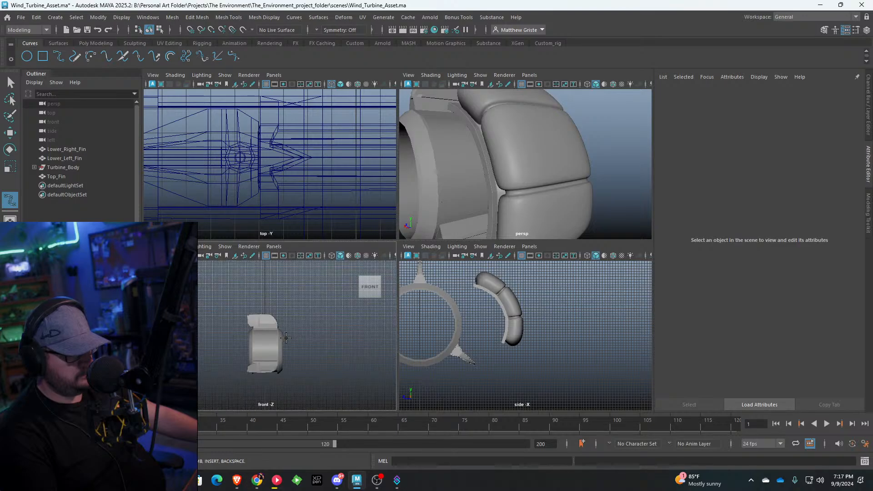
scroll(270, 318, up, 2)
scroll(282, 196, down, 5)
scroll(288, 195, up, 2)
scroll(273, 177, up, 2)
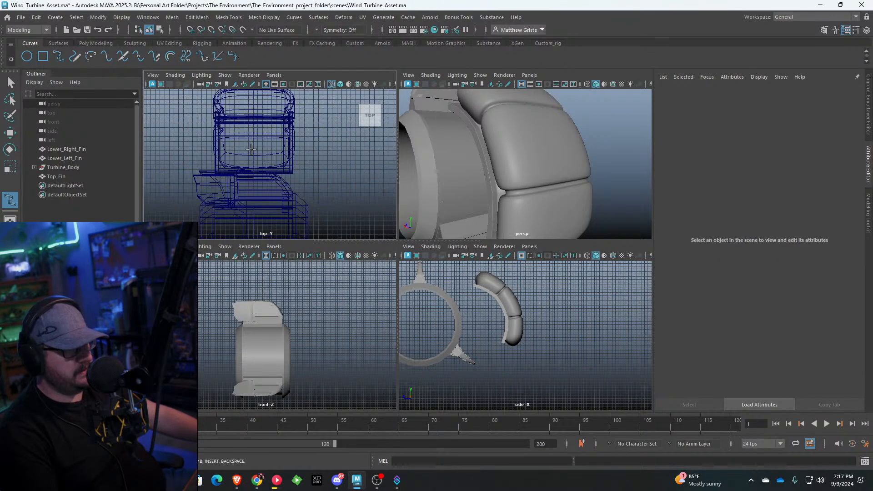
scroll(251, 149, up, 2)
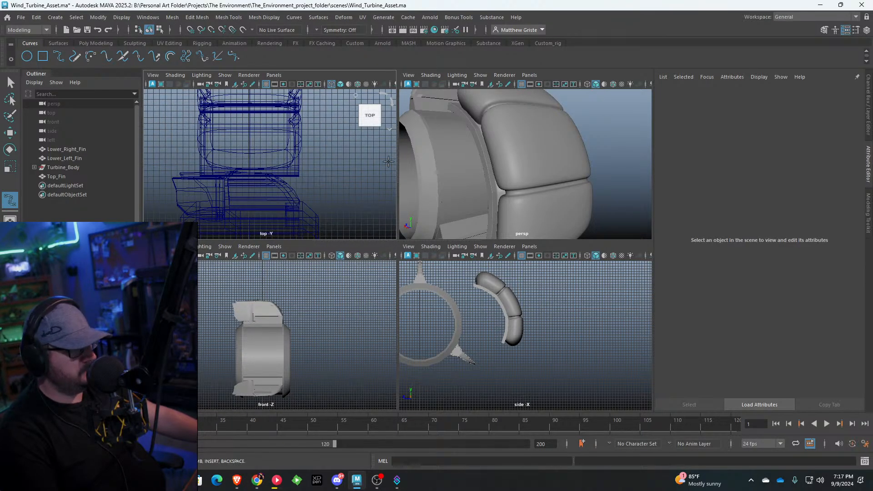
key(space)
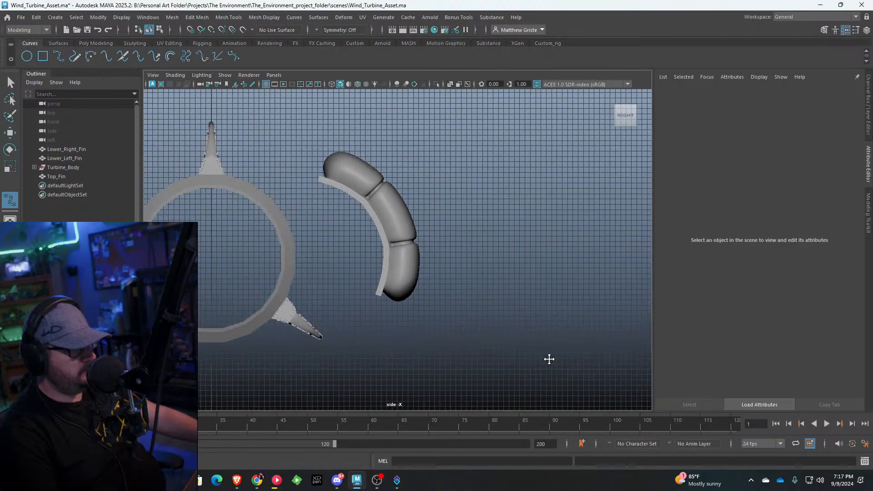
key(space)
key(space)
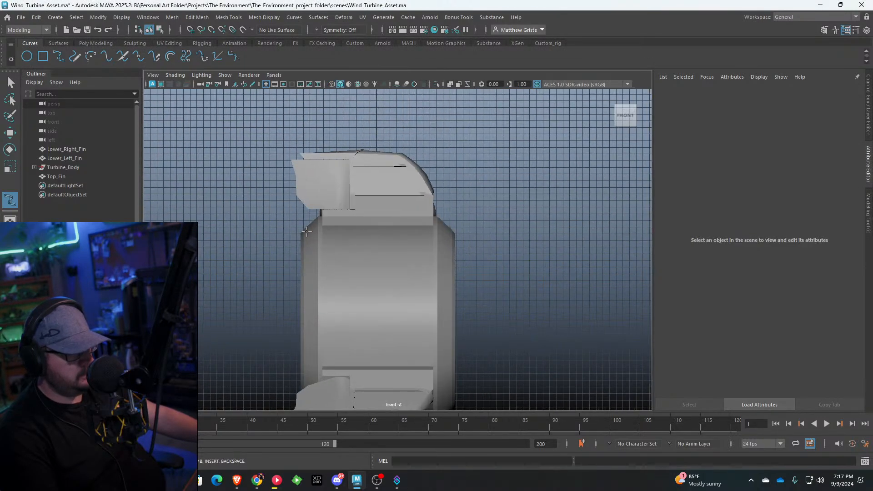
scroll(302, 209, up, 1)
scroll(396, 207, up, 2)
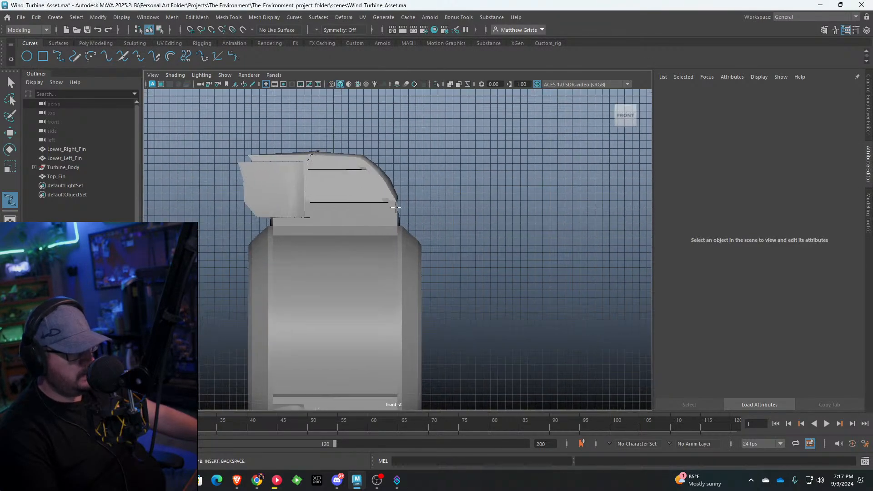
Step: Try to move the turbine body sideways along X to uncover the shell panel in the front view, and undo it
key(w)
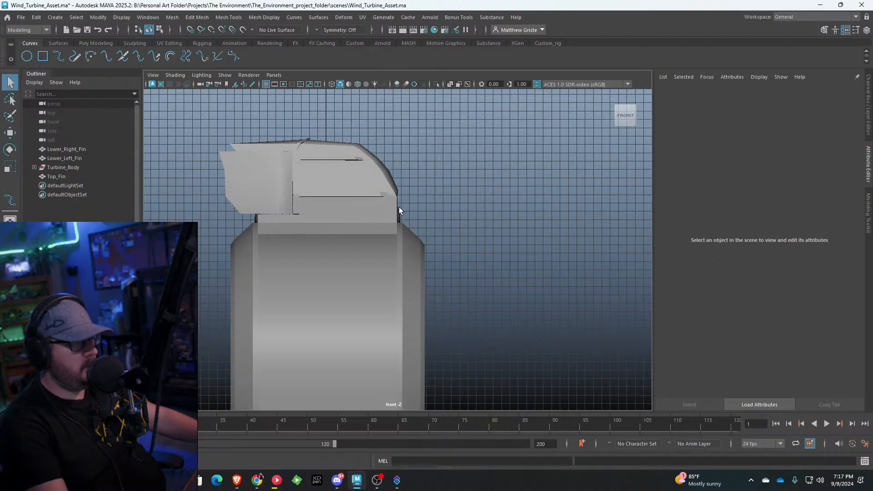
click(398, 208)
scroll(393, 227, down, 2)
scroll(396, 254, down, 1)
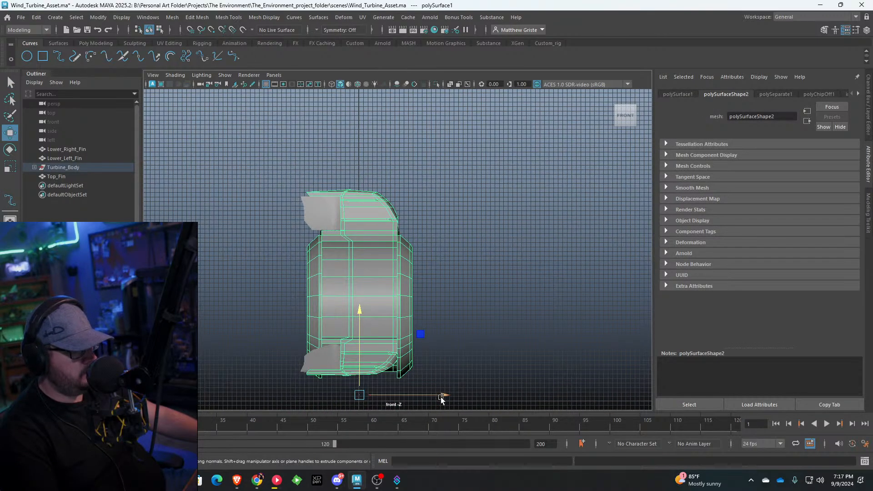
drag(441, 397, 399, 344)
click(400, 240)
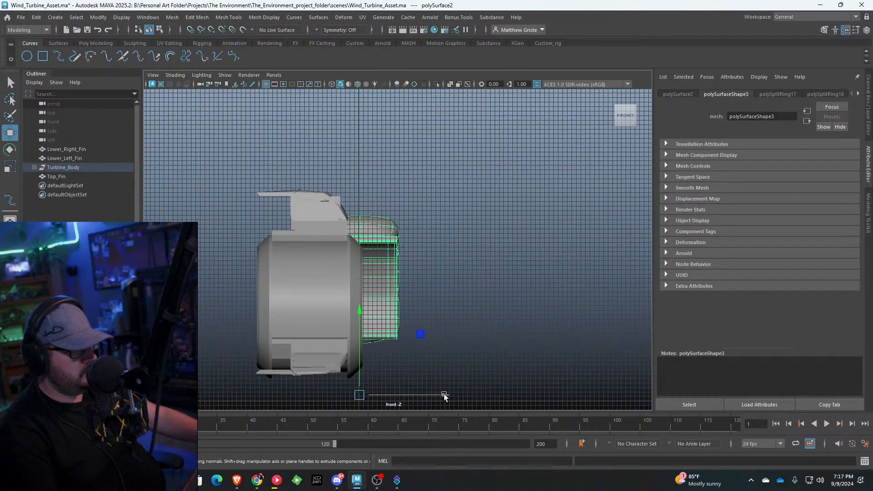
key(ctrl+z)
key(ctrl+z)
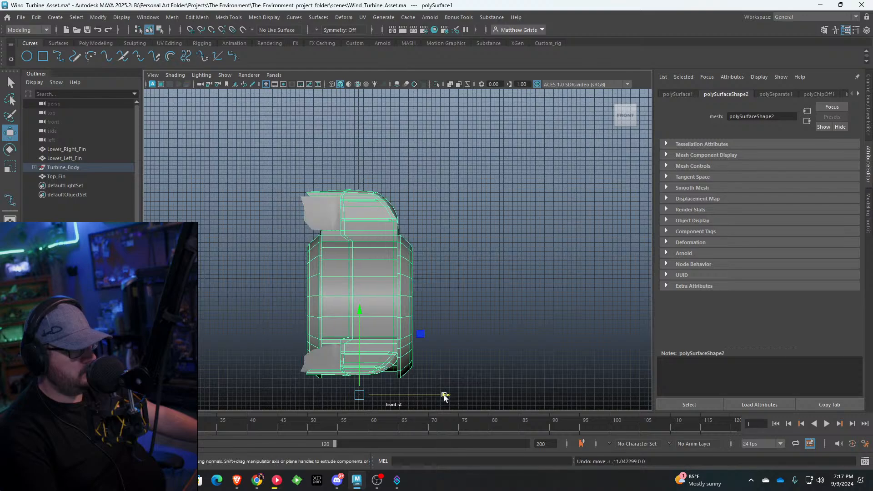
Step: Move the shell panel sideways along X until it stands clear of the turbine body in the front view
click(408, 233)
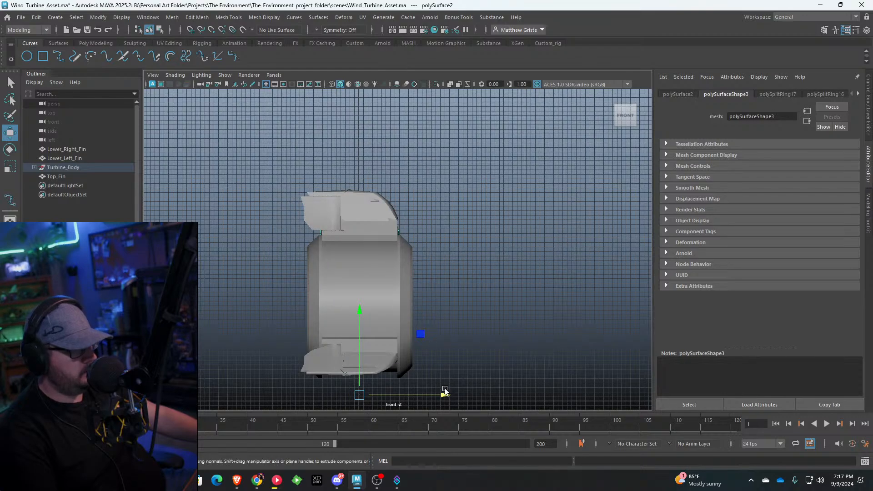
drag(445, 391, 553, 396)
click(558, 269)
Step: In front-view wireframe, draw an EP curve from the panel's groove notch around the rim corner and along the upper rim past the centre
scroll(550, 257, up, 5)
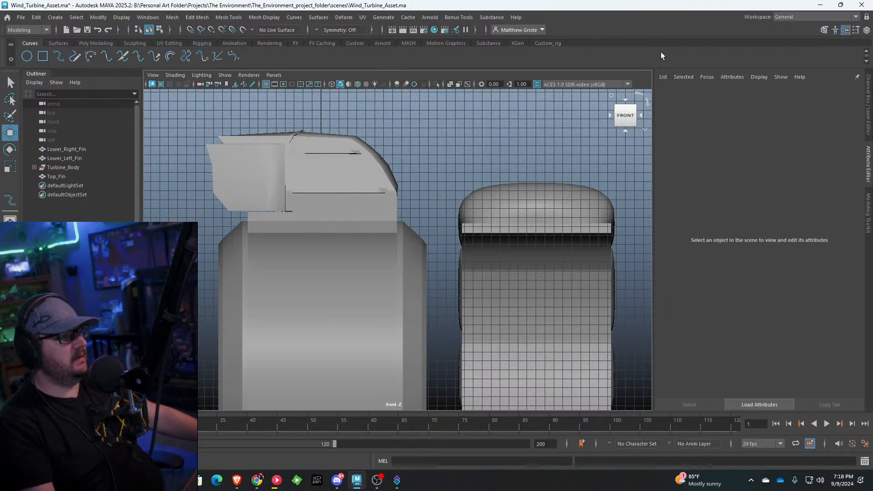
alt+middle_drag(587, 209, 475, 184)
scroll(465, 183, up, 3)
alt+middle_drag(524, 126, 487, 137)
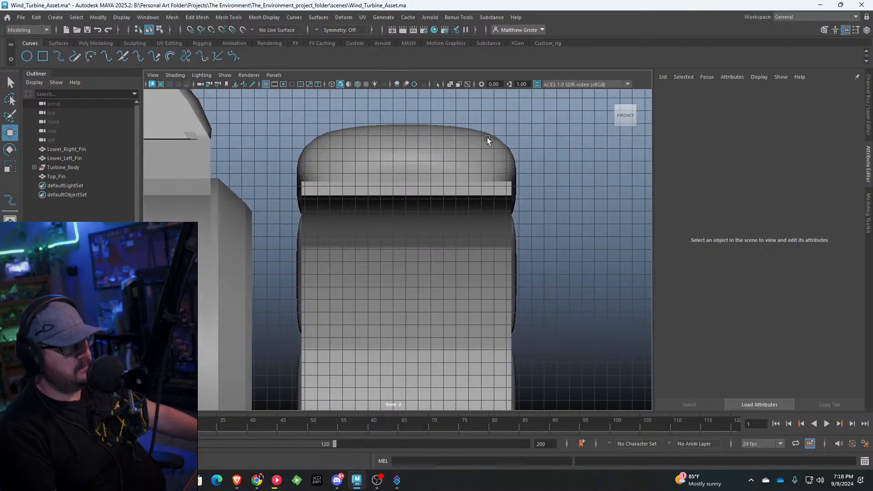
click(332, 85)
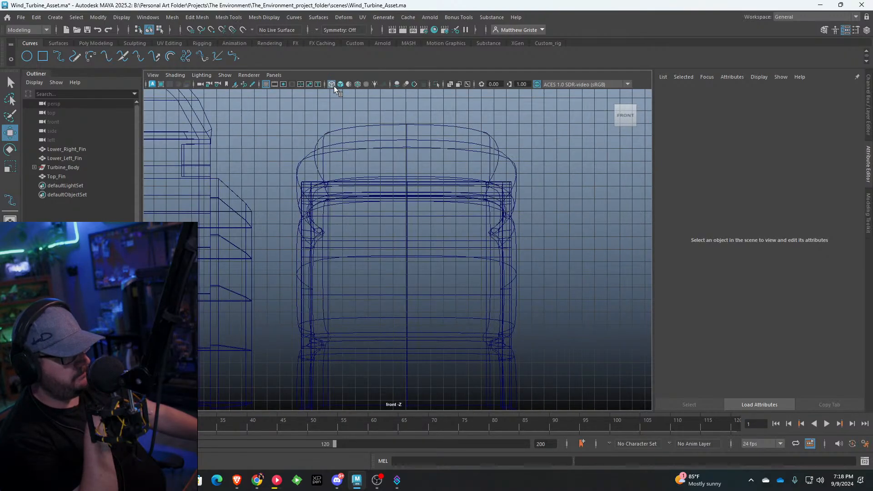
click(59, 57)
scroll(283, 205, up, 2)
click(302, 231)
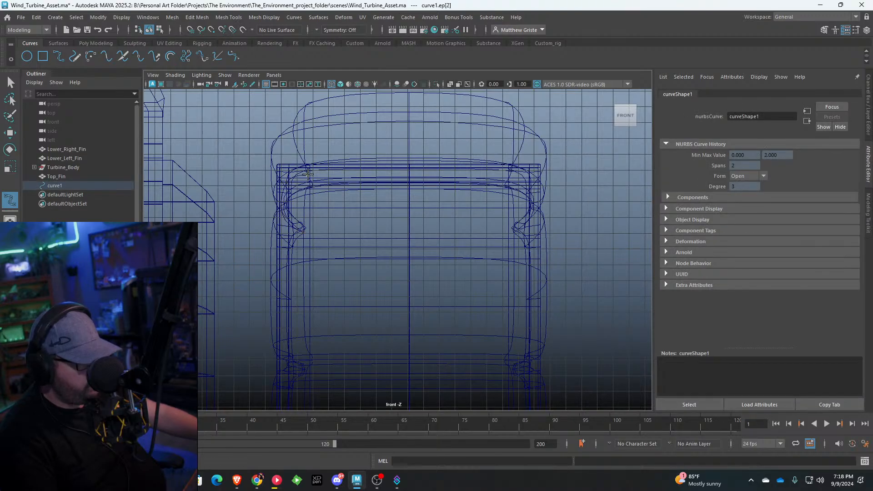
click(414, 168)
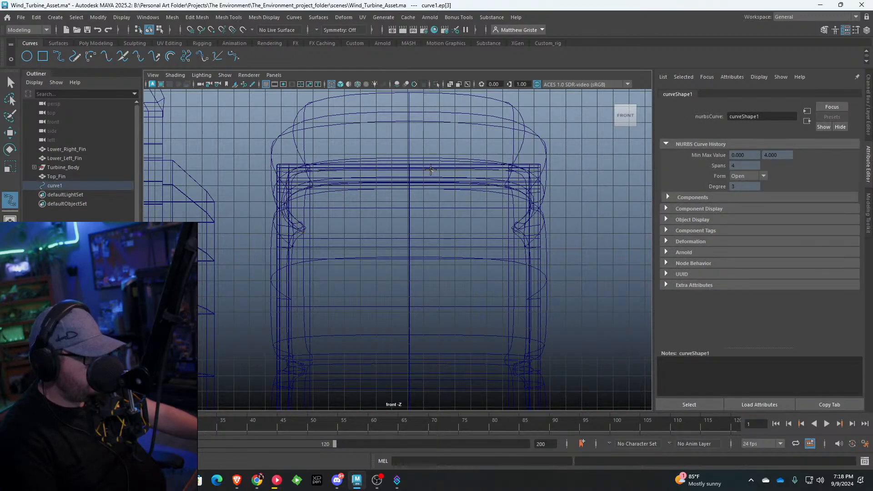
key(F8)
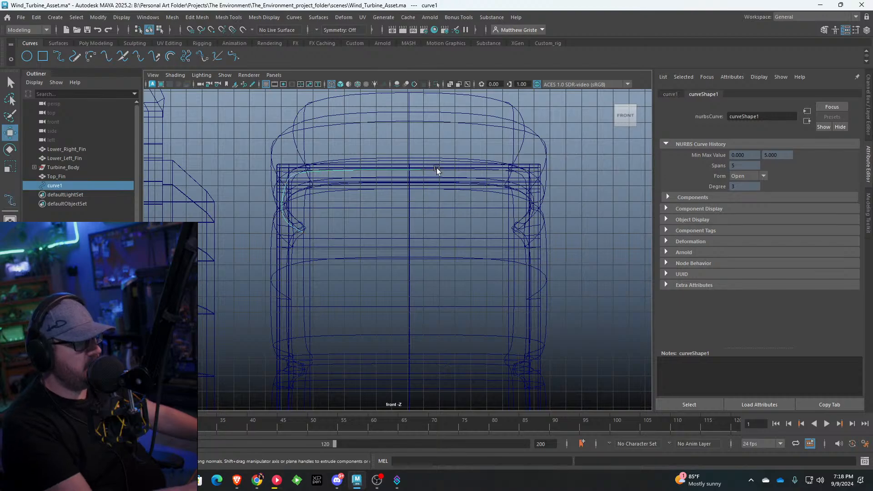
key(w)
Step: Return to the perspective view of the turbine, try nudging the curve along Z, and undo it
key(space)
key(space)
alt+right_drag(511, 145, 423, 242)
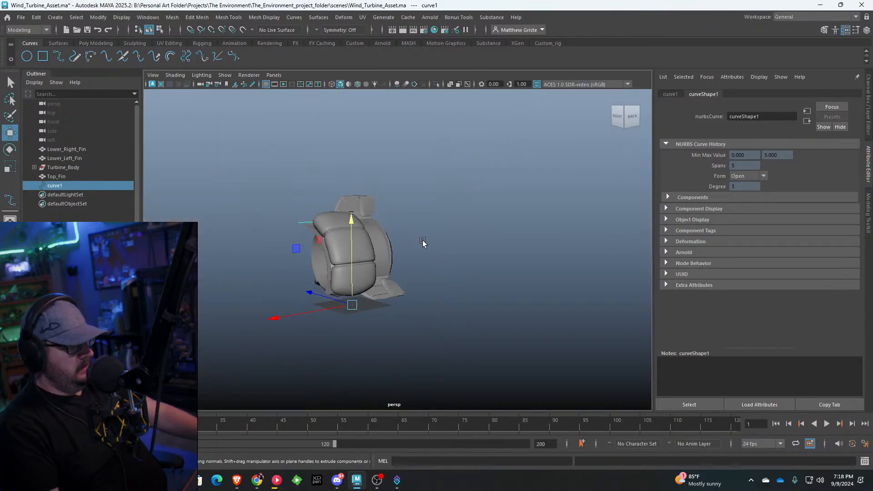
drag(332, 298, 333, 300)
key(ctrl+z)
key(ctrl+z)
key(ctrl+z)
key(ctrl+z)
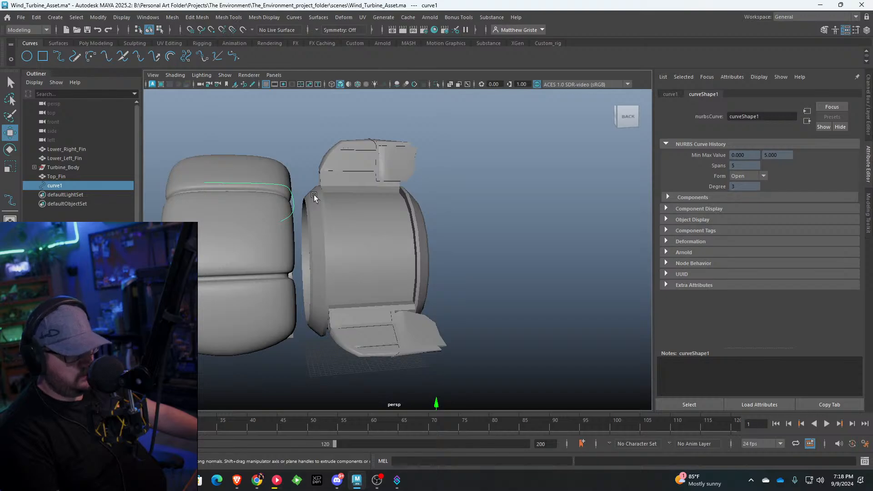
Step: Move the curve's control vertex at the rim corner slightly down along Y, and return to object selection
key(f)
mouse_move(422, 181)
right_down()
mouse_move(419, 188)
mouse_move(429, 172)
right_up()
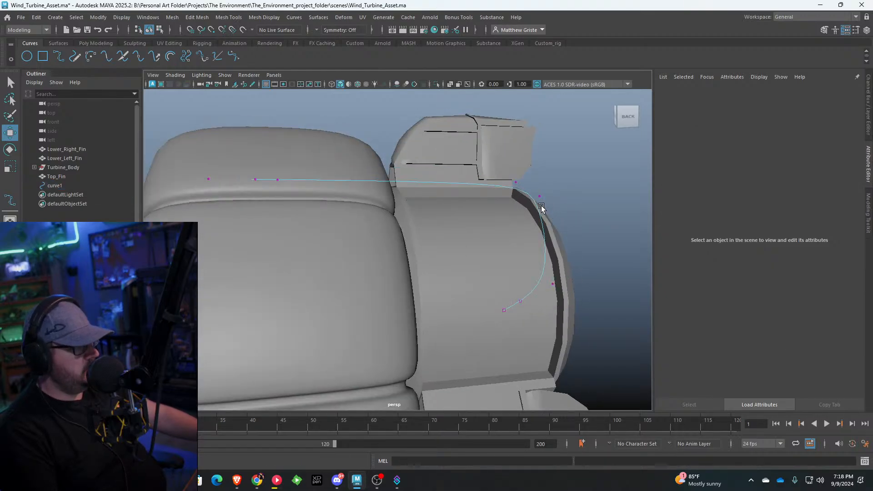
drag(542, 197, 517, 214)
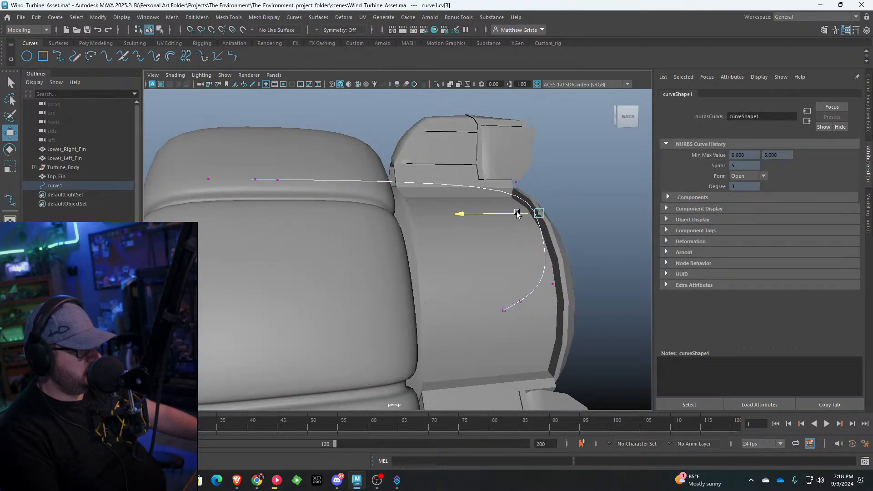
right_drag(546, 236, 584, 221)
alt+drag(490, 206, 411, 209)
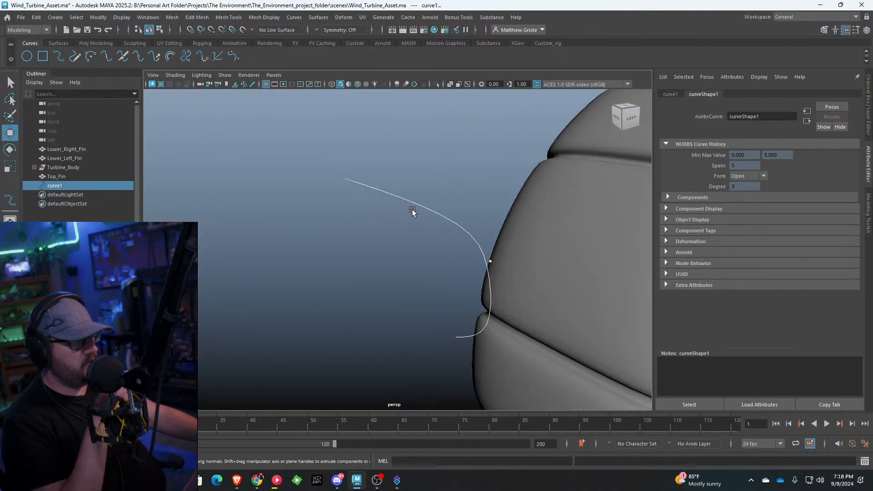
right_drag(412, 210, 443, 209)
Step: Create a sweep mesh with a circular poly profile along the curve, and reduce Scale Profile to 0.302
click(438, 210)
click(439, 210)
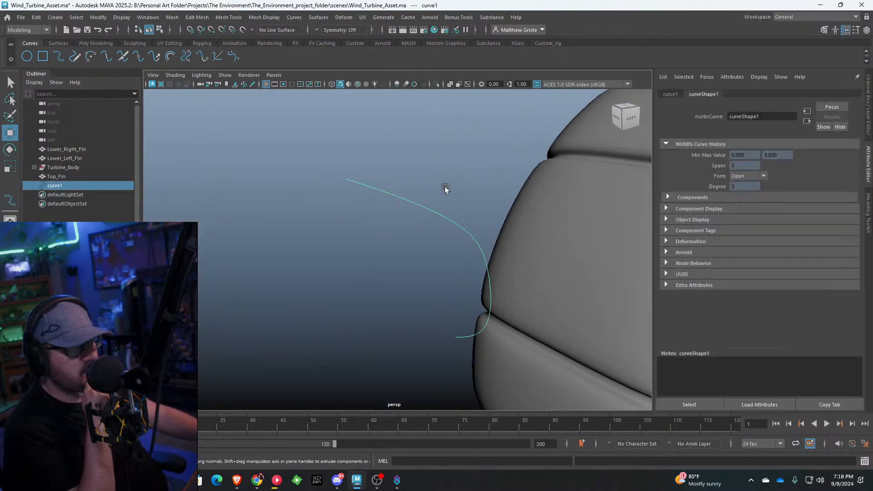
click(96, 44)
click(200, 56)
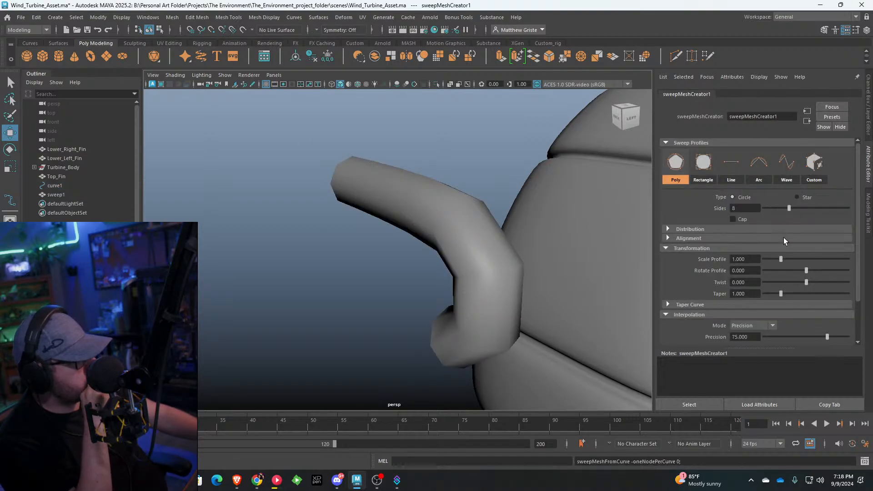
drag(780, 258, 769, 259)
alt+drag(473, 241, 712, 252)
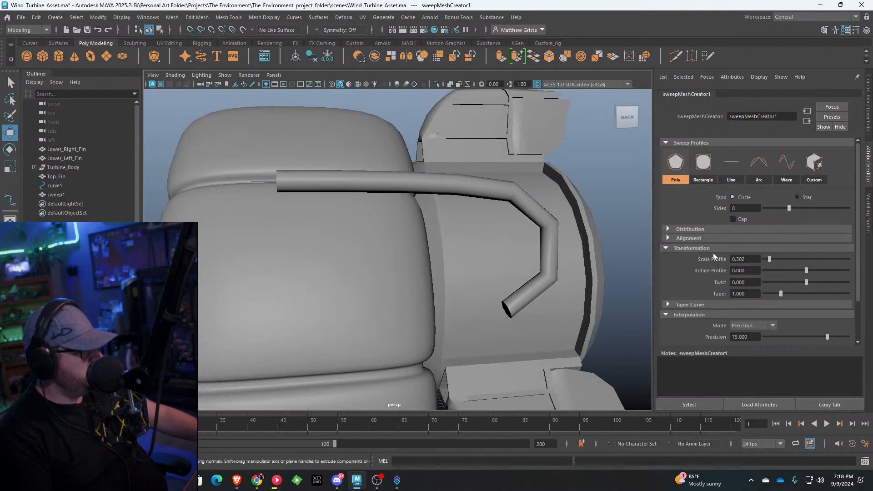
alt+drag(591, 246, 522, 229)
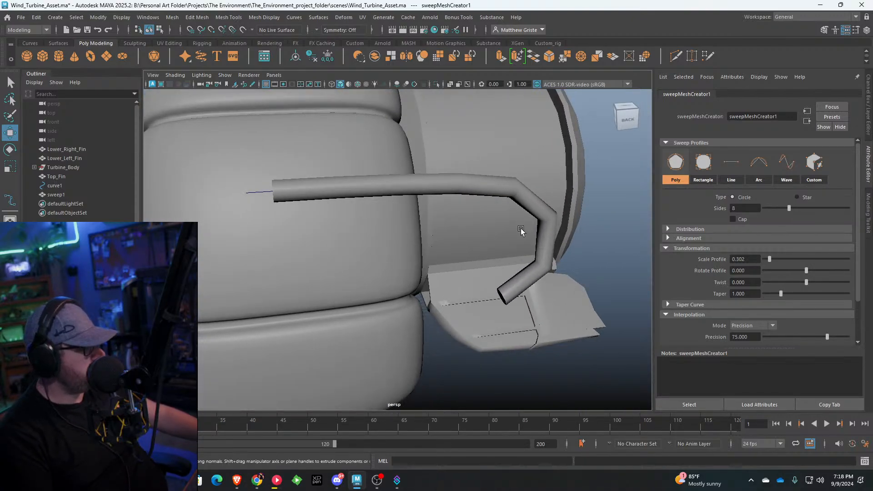
Step: Preview the swept tube smoothed, return it to unsmoothed display, and delete the source curve
right_drag(528, 206, 563, 195)
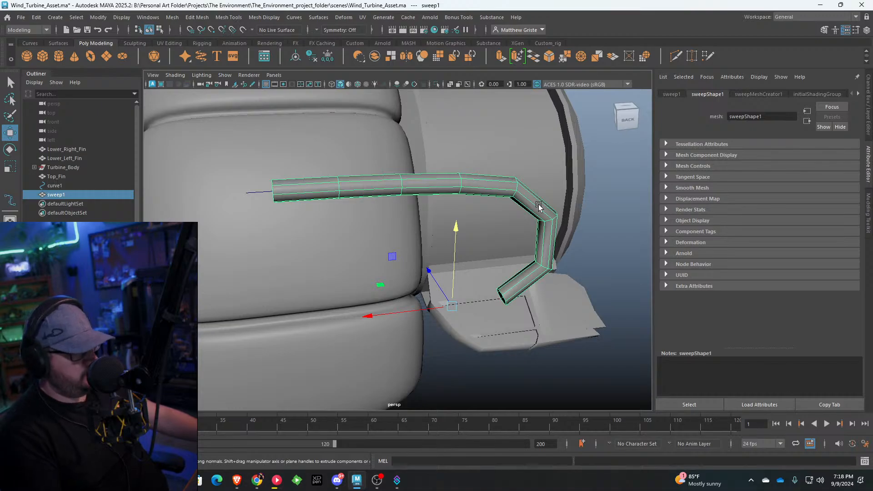
key(3)
key(1)
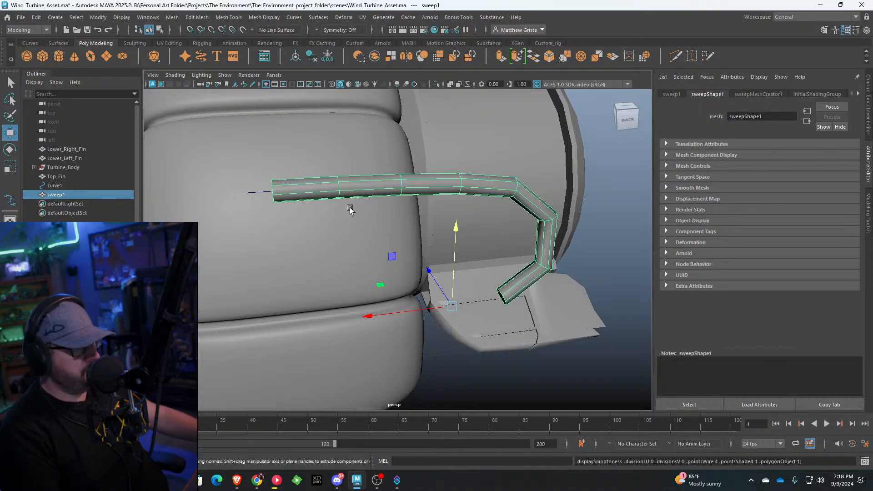
click(261, 194)
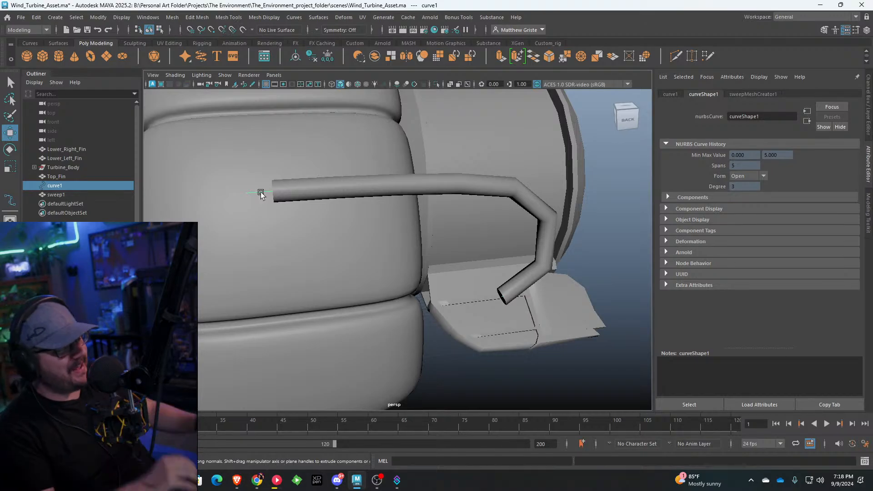
key(Delete)
Step: Bridge the opposite side edges of the tube's open hooked end with 1 division, and switch to vertex selection
click(293, 195)
scroll(320, 206, down, 2)
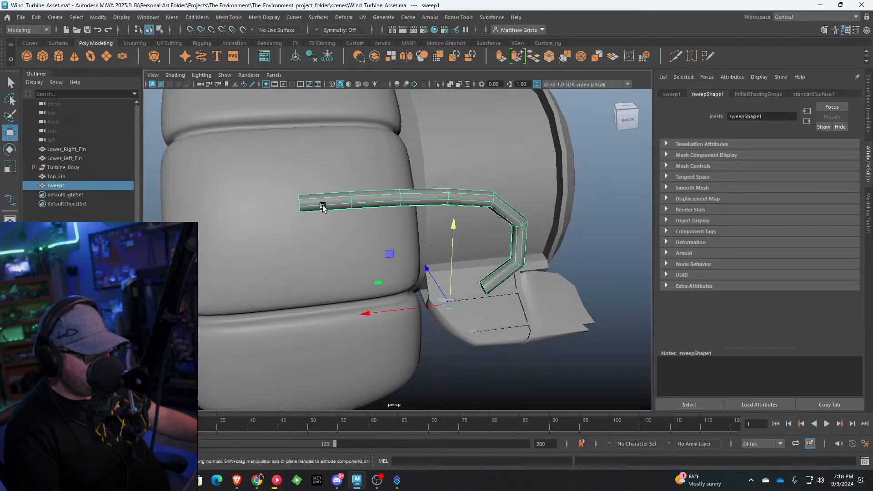
alt+drag(430, 231, 491, 208)
scroll(454, 194, up, 4)
alt+drag(411, 175, 449, 193)
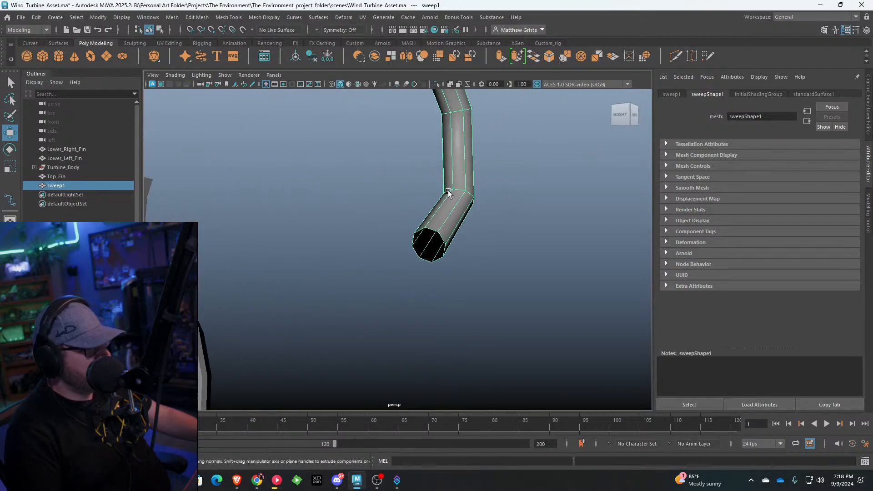
scroll(446, 222, up, 7)
right_drag(450, 224, 448, 200)
click(432, 228)
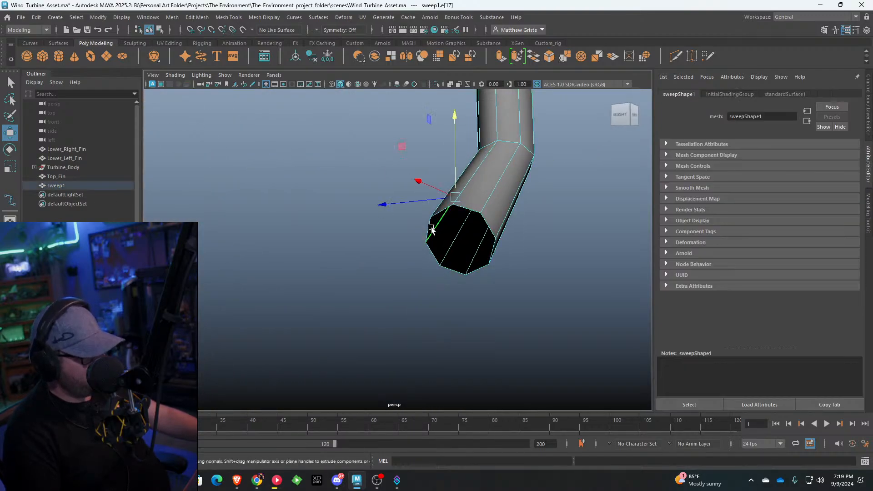
click(430, 228)
shift+click(431, 251)
shift+click(488, 232)
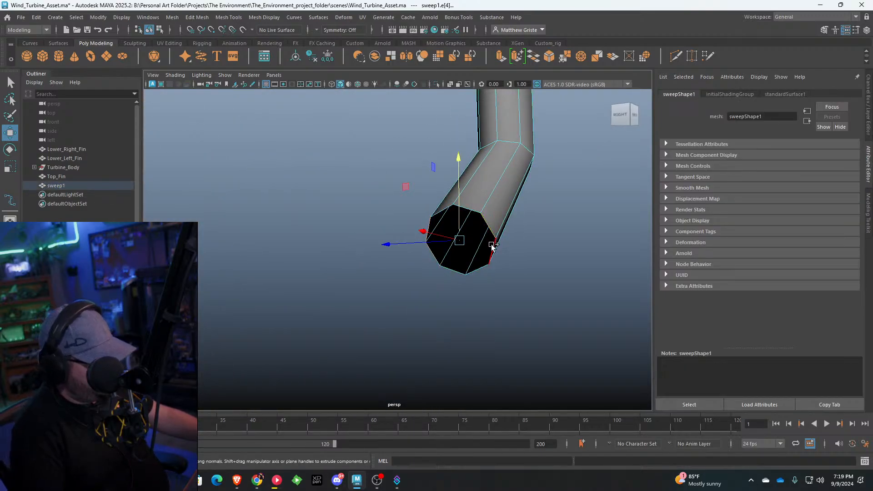
click(533, 56)
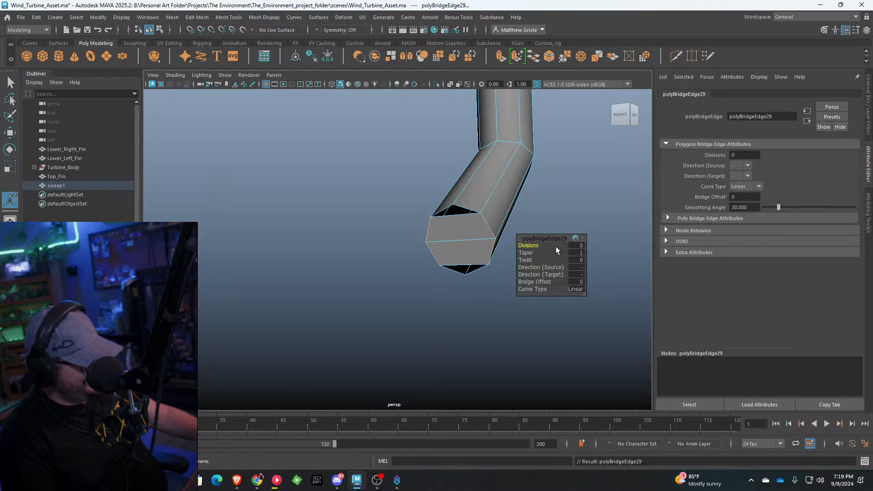
drag(544, 245, 547, 244)
right_drag(461, 220, 413, 209)
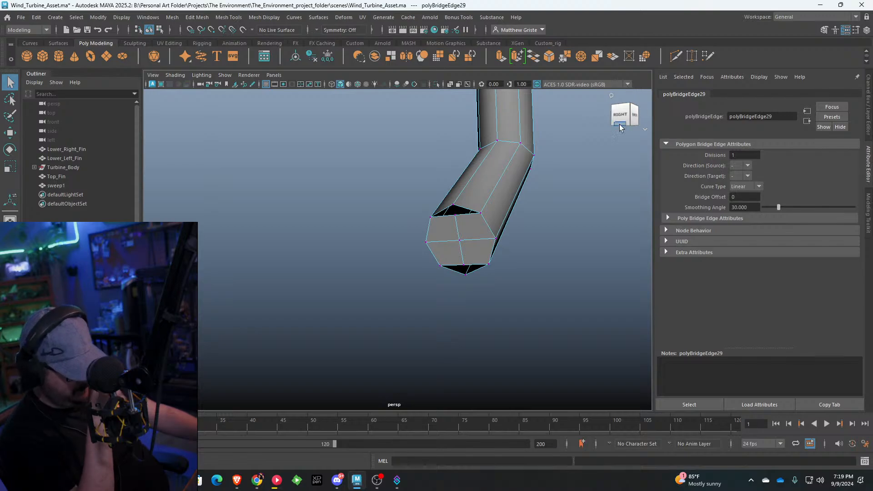
shift+right_click(446, 212)
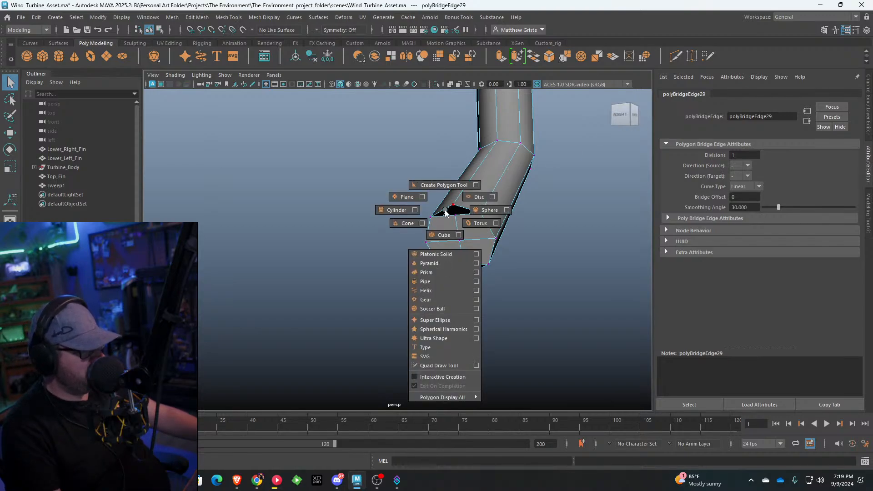
key(q)
click(431, 220)
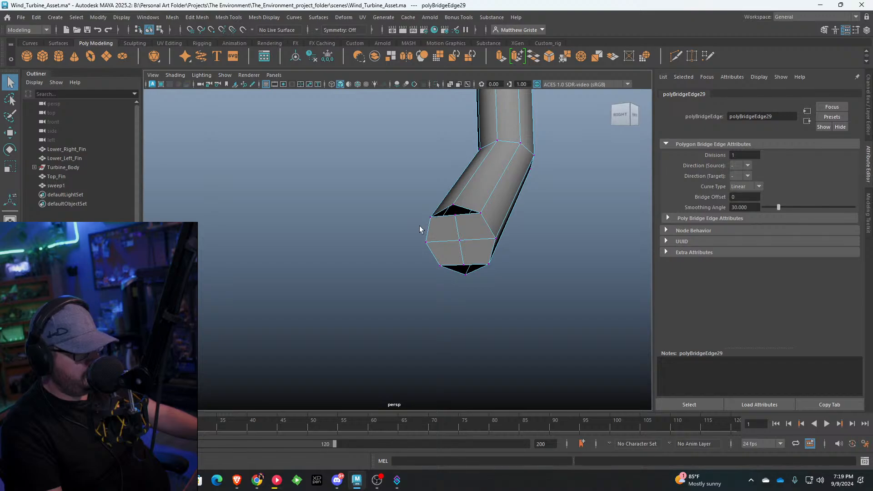
mouse_move(415, 227)
shift+right_down()
mouse_move(418, 247)
mouse_move(414, 229)
mouse_move(452, 219)
mouse_move(412, 220)
shift+right_up()
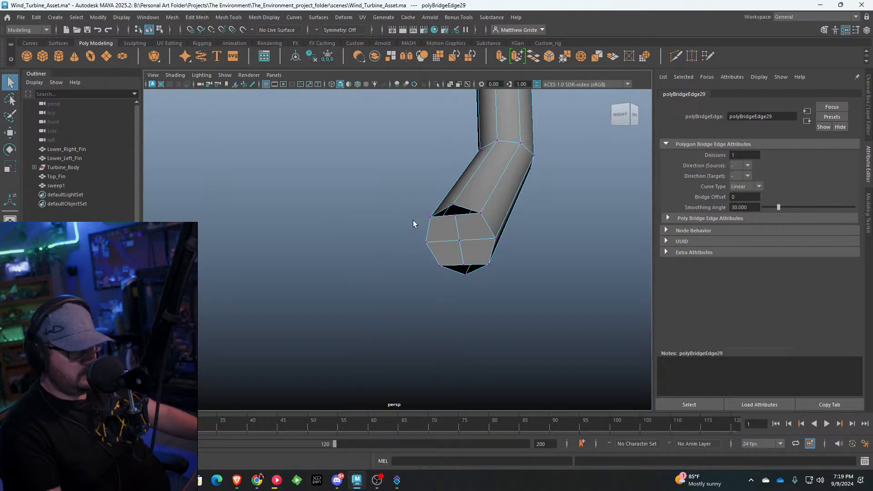
key(q)
drag(412, 220, 419, 203)
drag(413, 234, 413, 237)
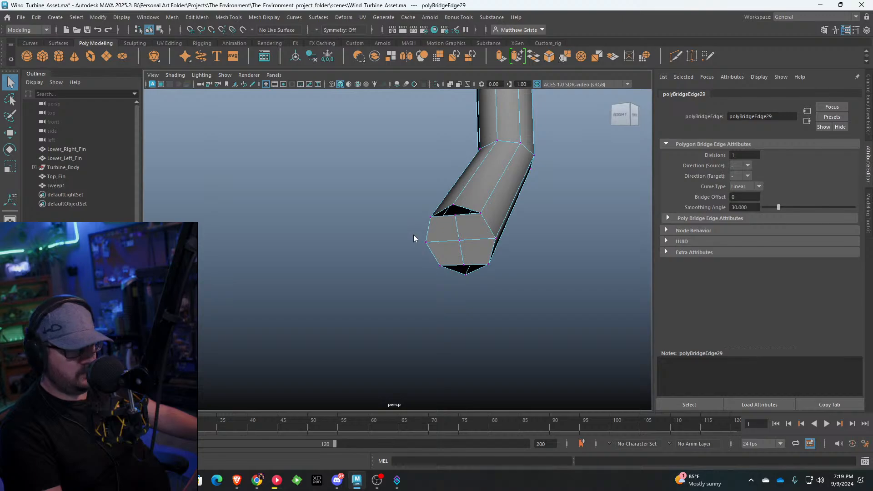
drag(413, 235, 458, 234)
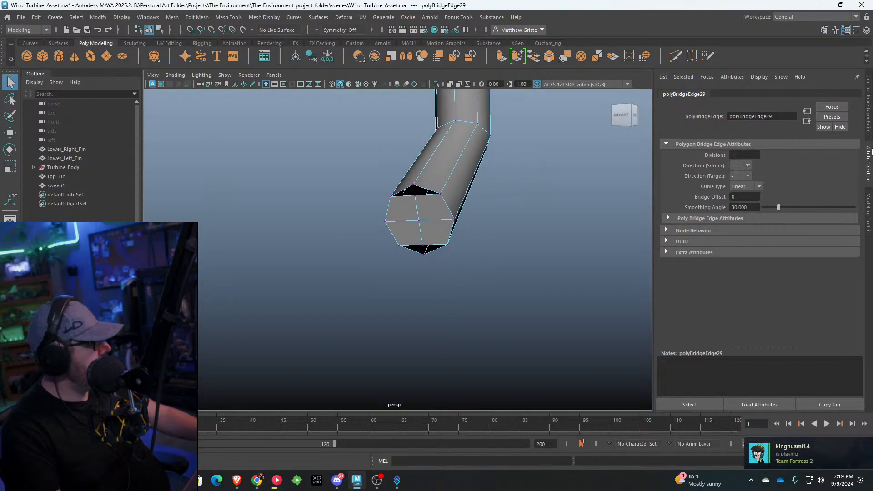
Step: Target Weld the bridge's outer midpoints to the end ring's upper and lower vertices to close the cap, and return to object selection
click(869, 205)
click(831, 365)
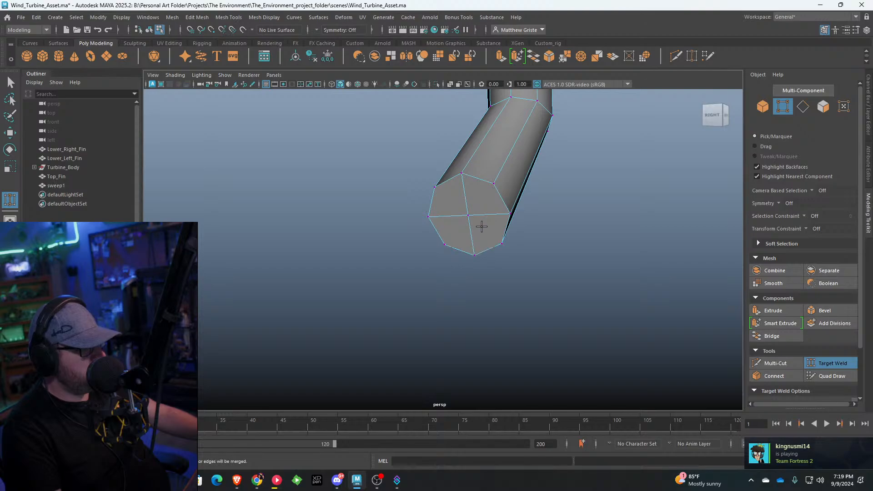
key(q)
right_drag(478, 193, 525, 178)
click(563, 179)
scroll(563, 179, down, 5)
alt+drag(562, 179, 473, 252)
scroll(473, 251, down, 6)
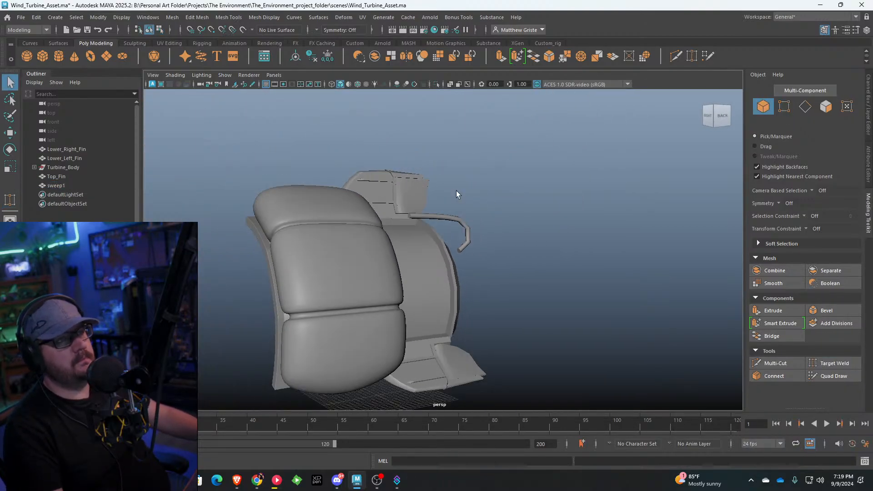
alt+drag(455, 190, 415, 159)
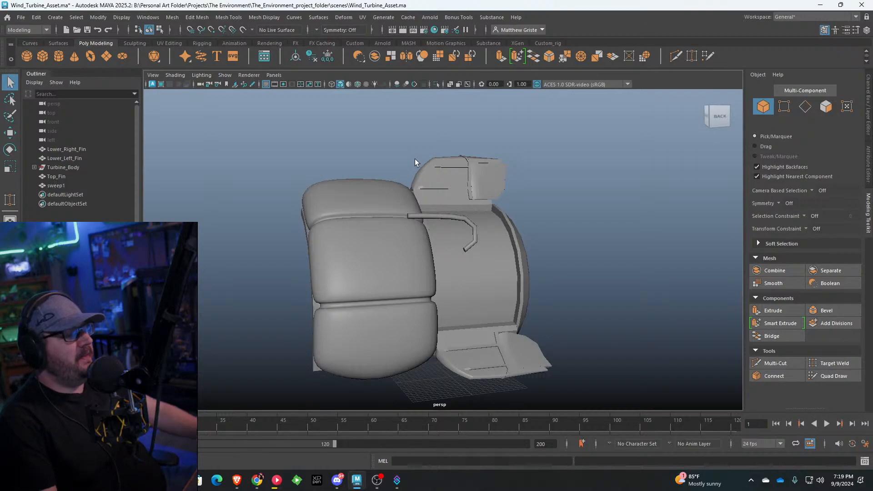
Step: Mirror the swept tube across the X axis with the axis position set to Bounding box, and return to object selection
scroll(440, 191, up, 2)
click(436, 187)
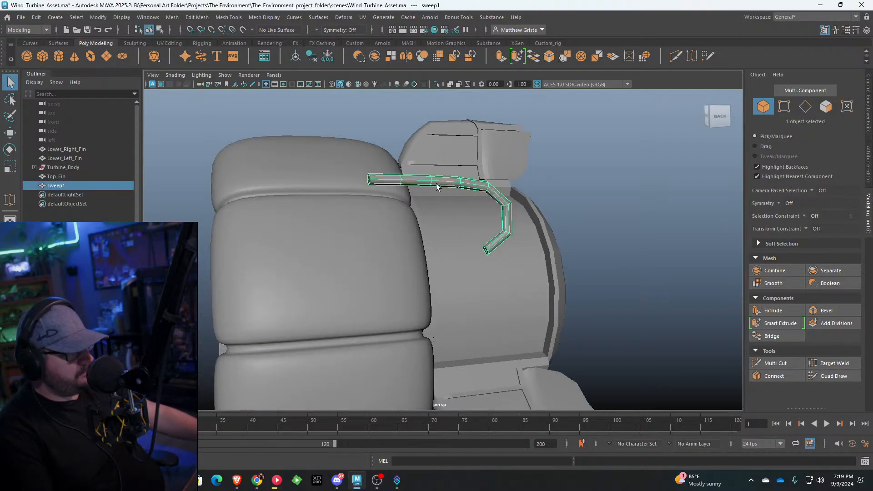
alt+drag(436, 186, 597, 194)
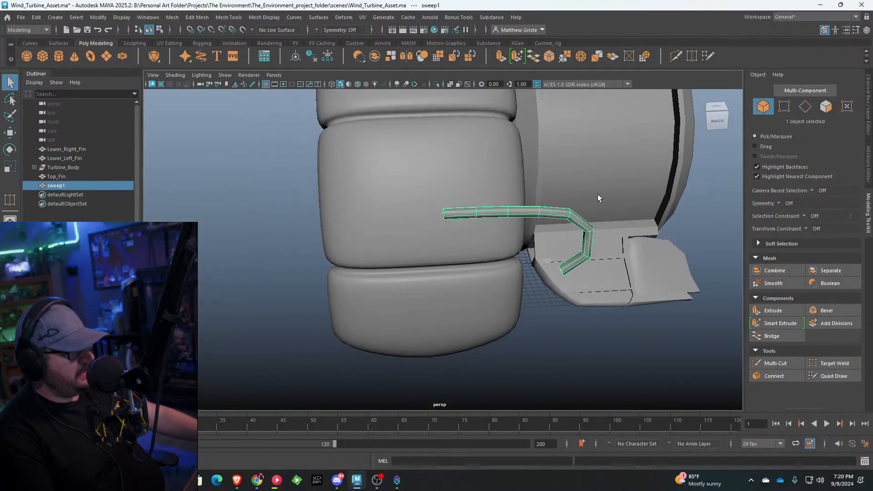
click(868, 31)
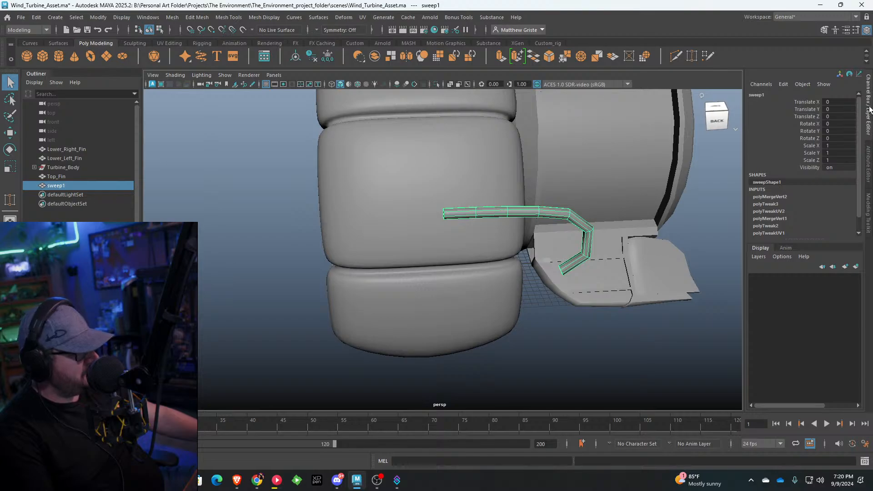
alt+drag(520, 149, 358, 153)
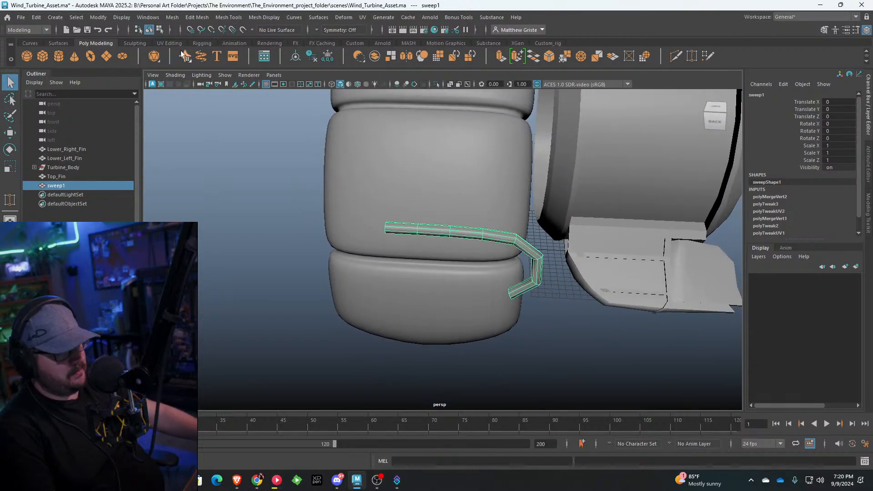
click(172, 17)
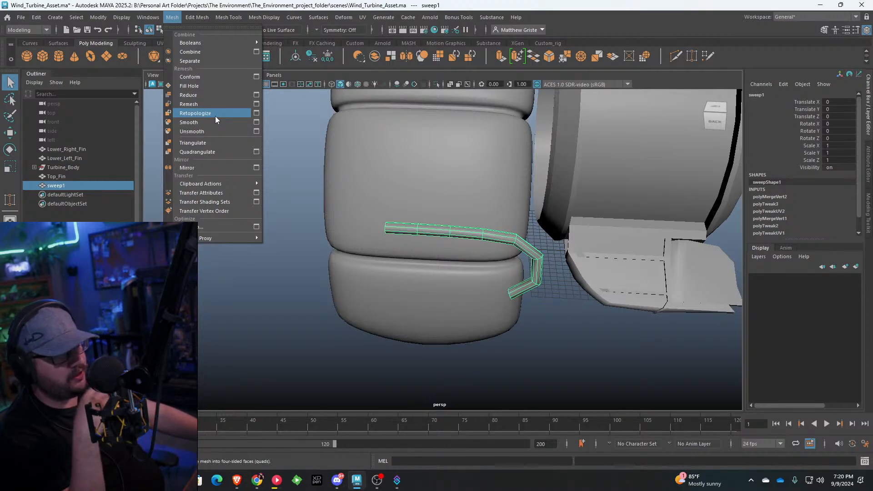
click(222, 167)
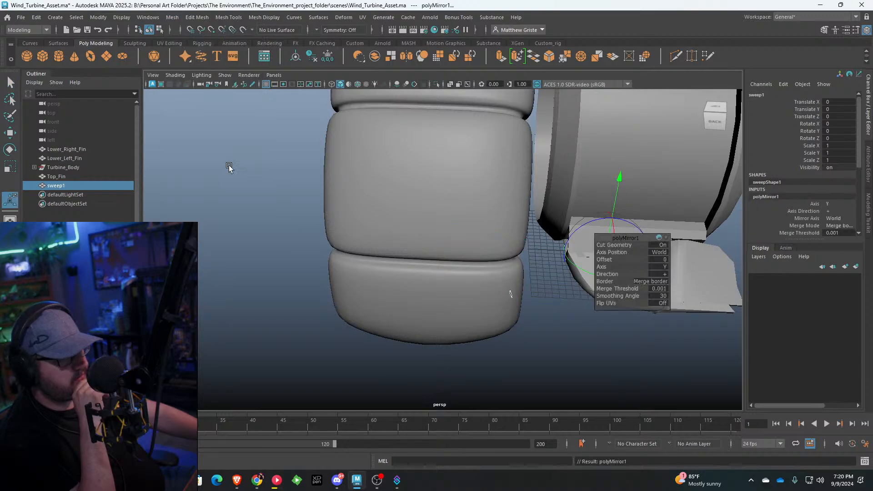
click(663, 254)
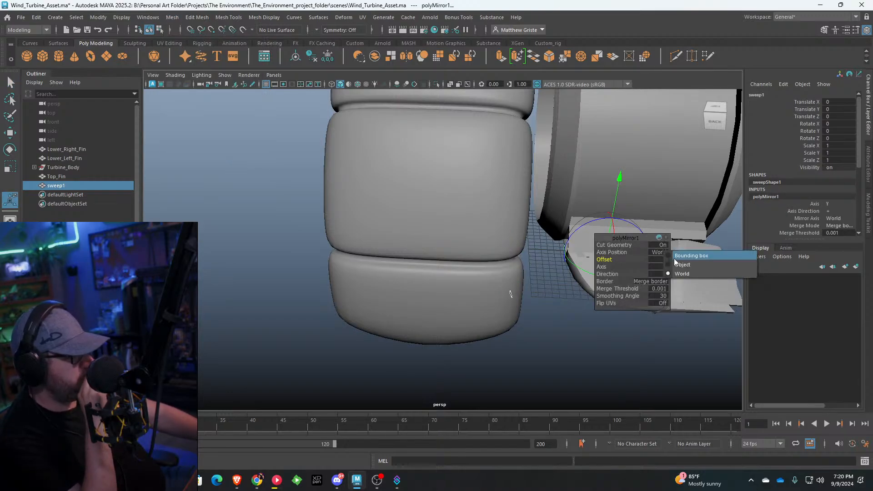
click(676, 256)
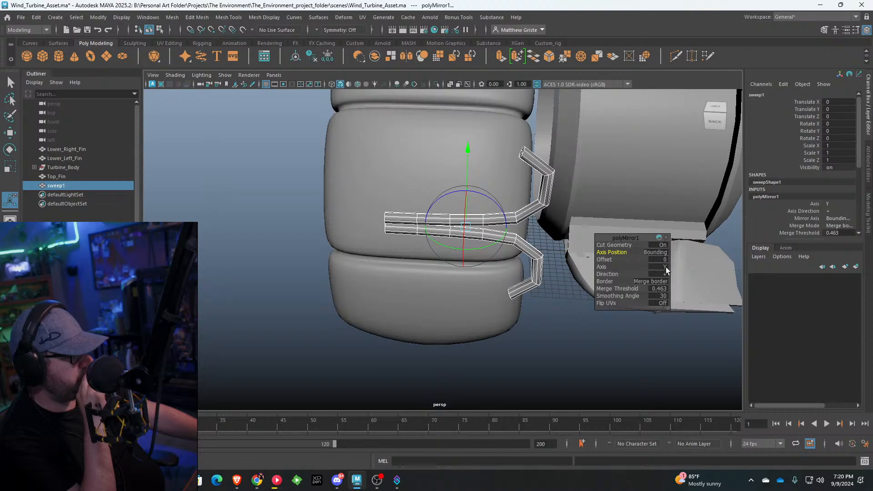
click(665, 267)
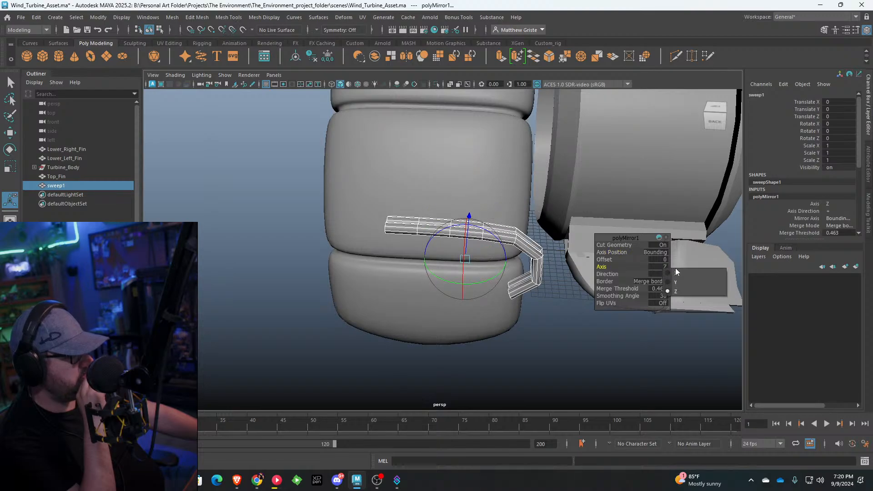
click(678, 273)
right_drag(490, 238, 533, 211)
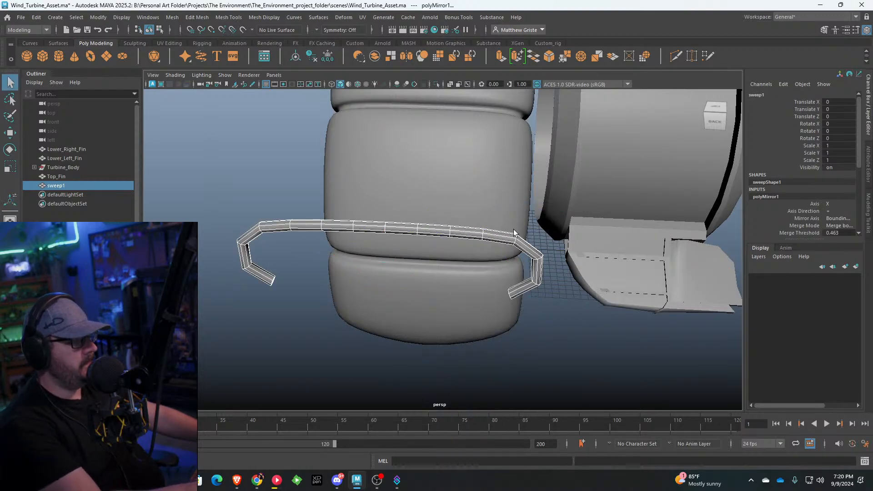
Step: Preview the mirrored tube smoothed, and return it to unsmoothed display
click(514, 235)
click(514, 235)
key(3)
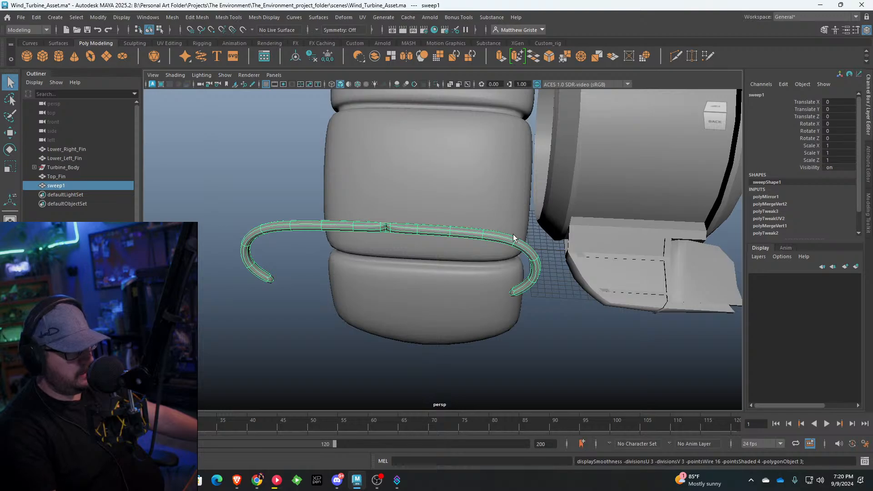
key(1)
Step: Delete the overlapping interior faces closing off the mirrored tube at its center seam
scroll(399, 224, up, 10)
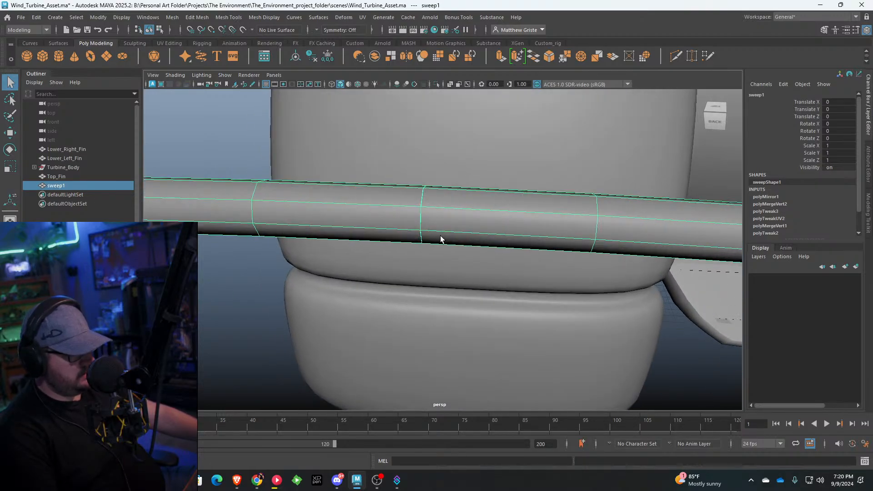
alt+drag(444, 237, 563, 196)
scroll(476, 254, up, 12)
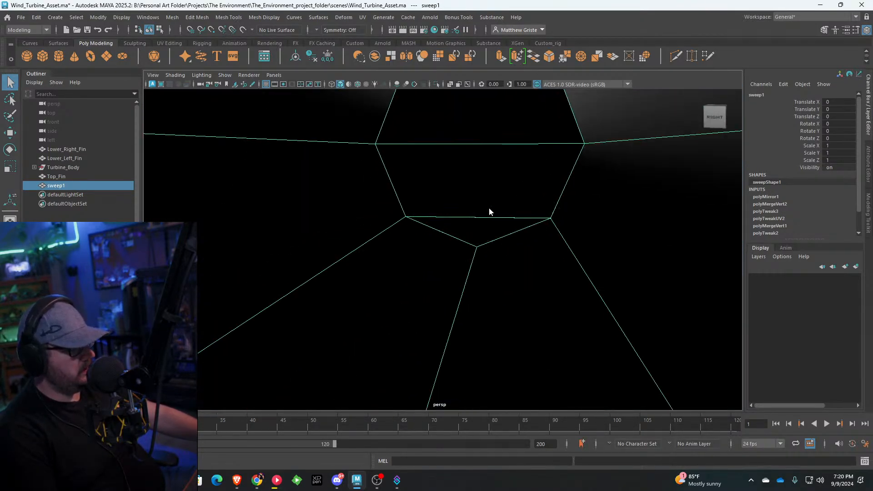
right_drag(489, 208, 487, 222)
click(487, 224)
key(Delete)
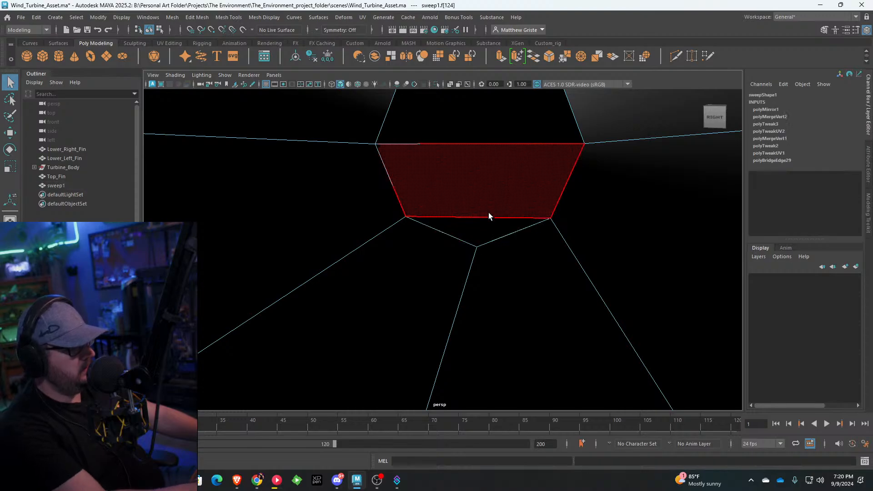
click(485, 222)
key(Delete)
key(Delete)
click(482, 151)
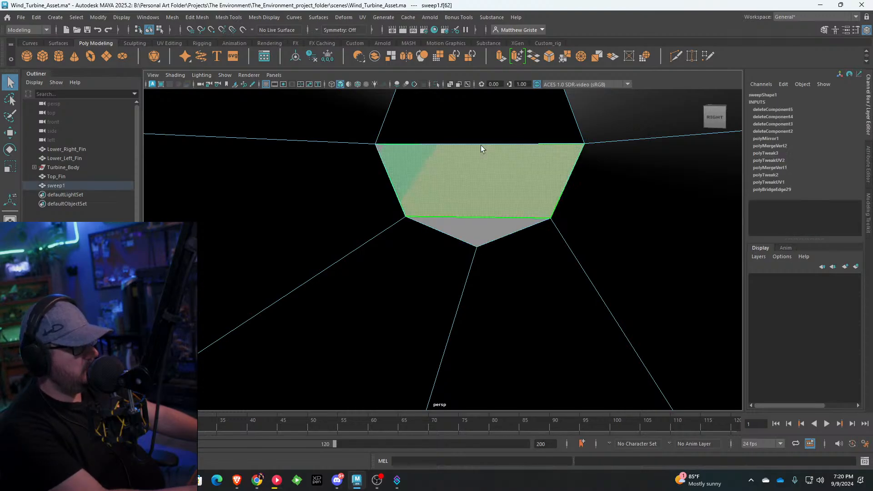
click(481, 129)
key(Delete)
click(473, 165)
key(Delete)
click(467, 123)
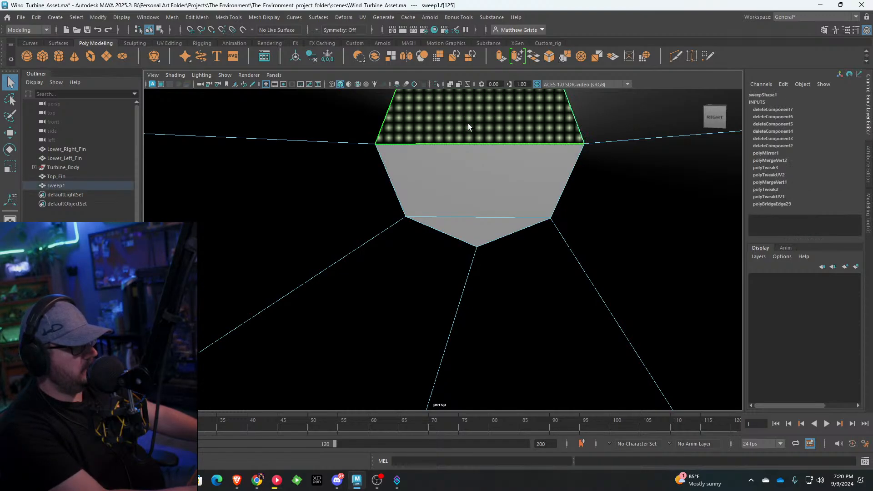
key(Delete)
click(471, 160)
key(Delete)
click(473, 121)
key(Delete)
click(479, 227)
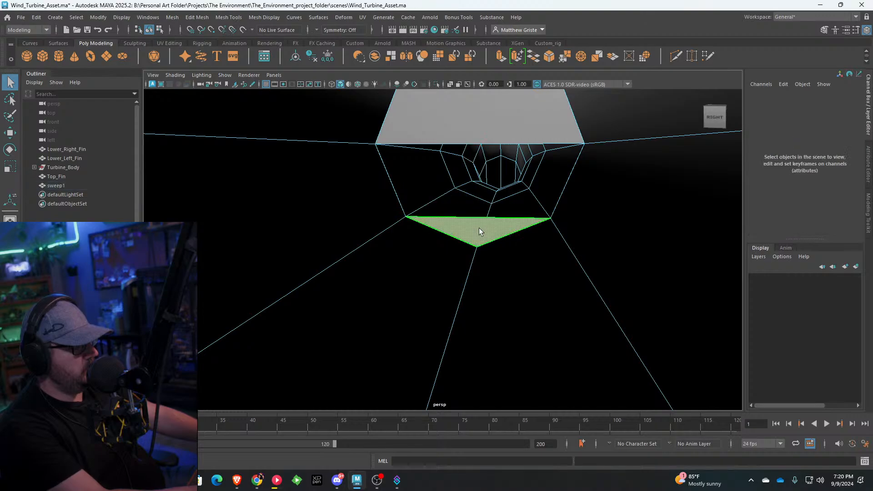
key(Delete)
click(460, 129)
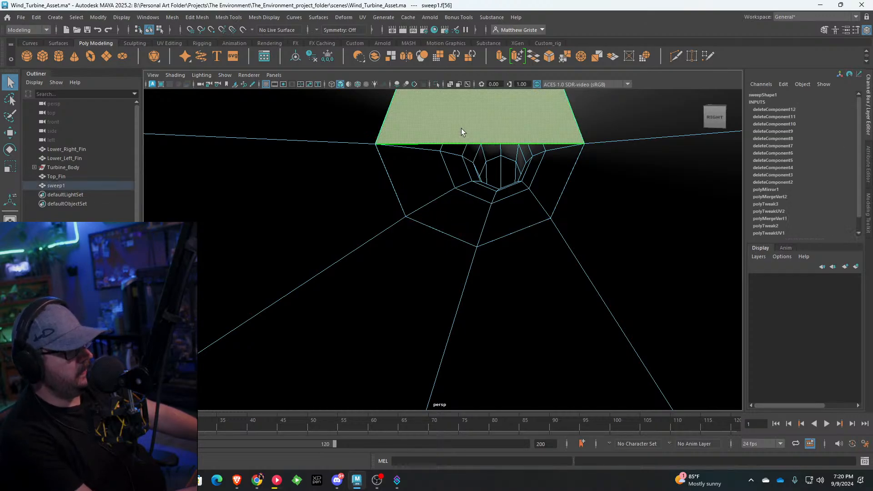
key(Delete)
scroll(465, 129, up, 4)
click(467, 130)
key(Delete)
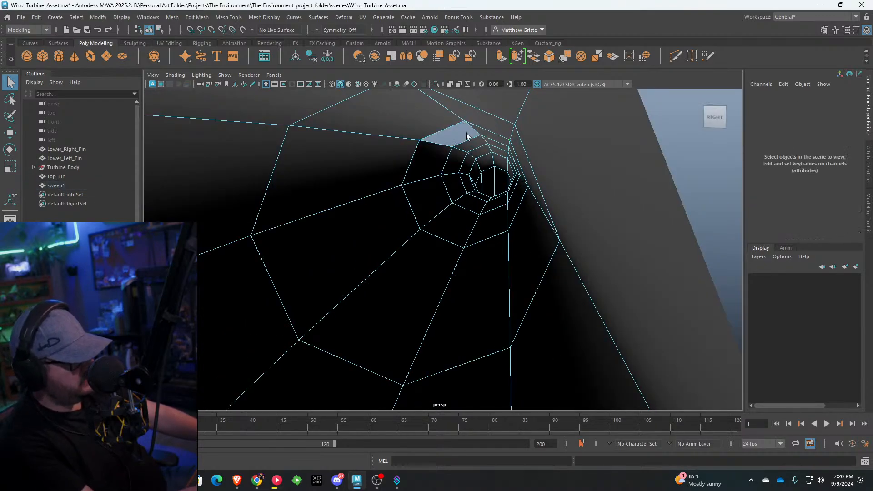
Step: Bridge the open edges of the missing outer face beside the tube's center seam, and preview the tube smoothed
scroll(519, 149, down, 4)
scroll(519, 149, down, 5)
alt+drag(519, 149, 525, 188)
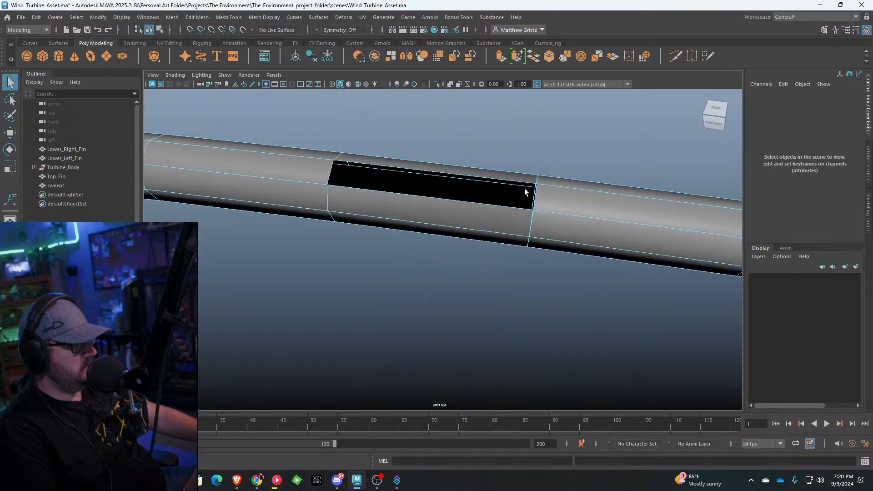
right_drag(493, 184, 500, 166)
click(489, 176)
shift+click(477, 204)
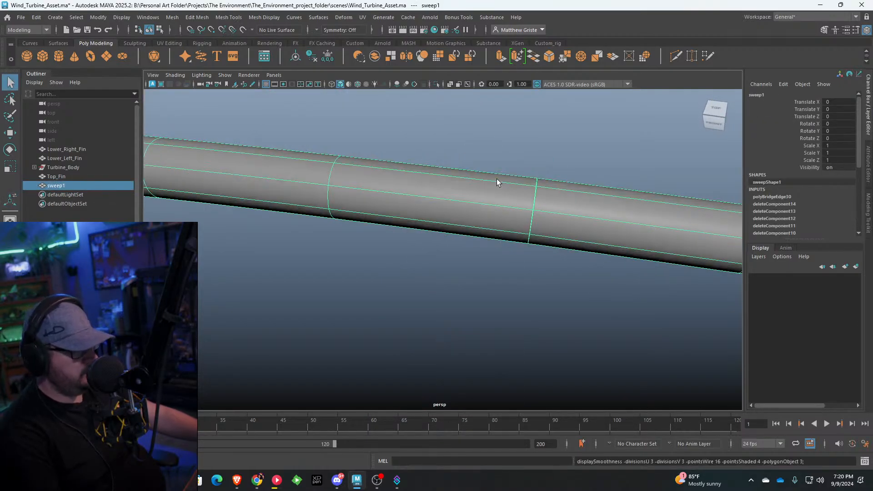
click(521, 149)
Step: Return the tube to unsmoothed display and merge the vertices of its center seam ring with a 0.01 distance threshold
scroll(521, 148, down, 5)
alt+drag(521, 149, 386, 198)
alt+middle_drag(386, 198, 404, 180)
scroll(425, 241, up, 6)
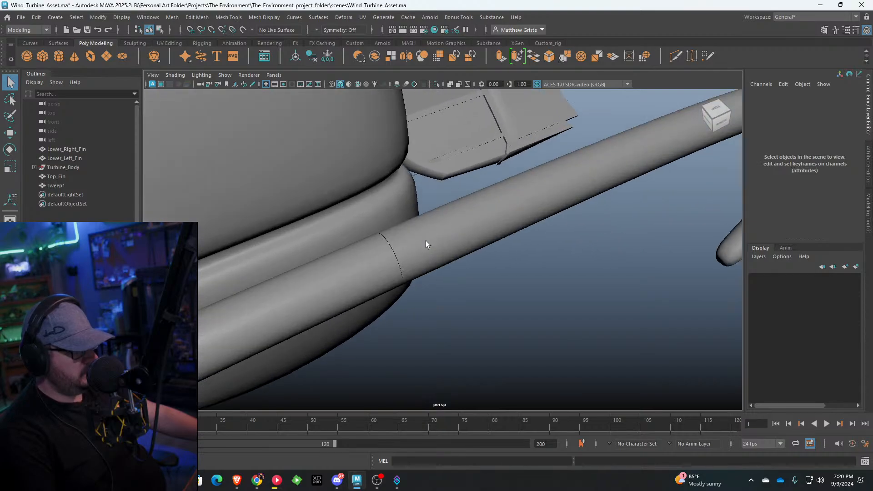
click(407, 250)
key(1)
alt+drag(408, 250, 339, 217)
right_drag(340, 217, 295, 218)
scroll(315, 217, down, 5)
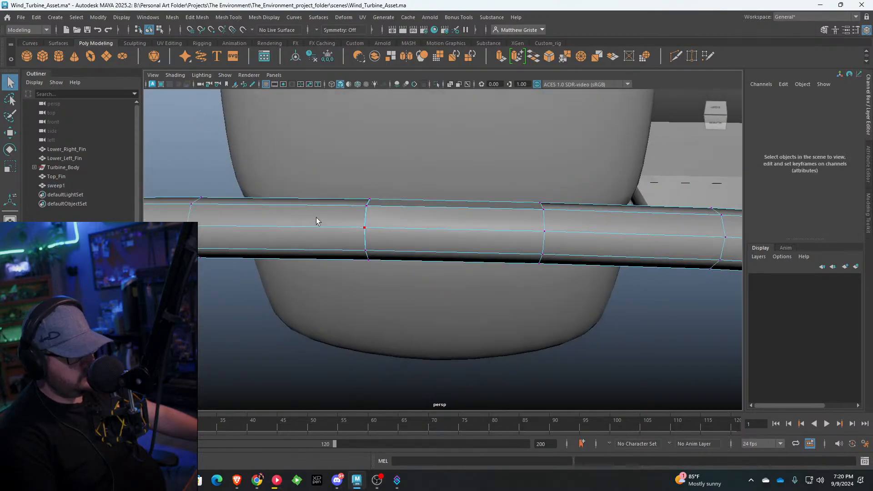
drag(325, 175, 464, 337)
click(565, 56)
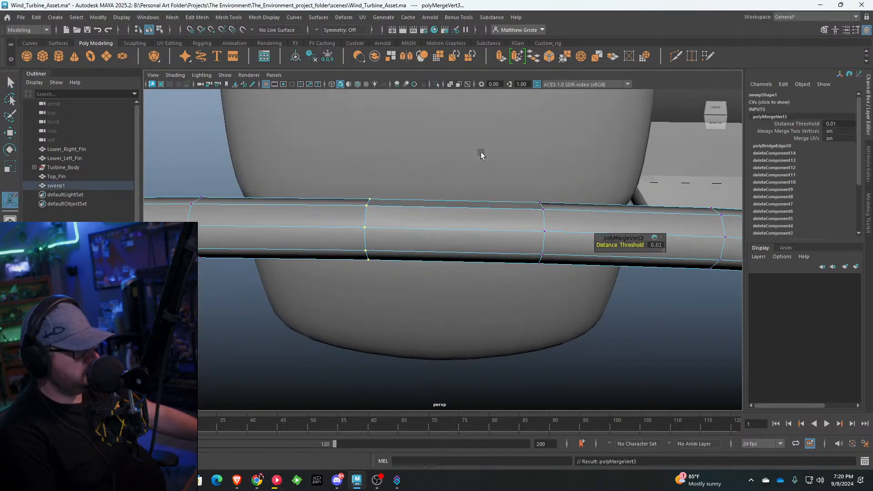
Step: Preview the merged tube smoothed, inspect its full length, and reselect it in unsmoothed display
right_drag(455, 183, 497, 184)
key(3)
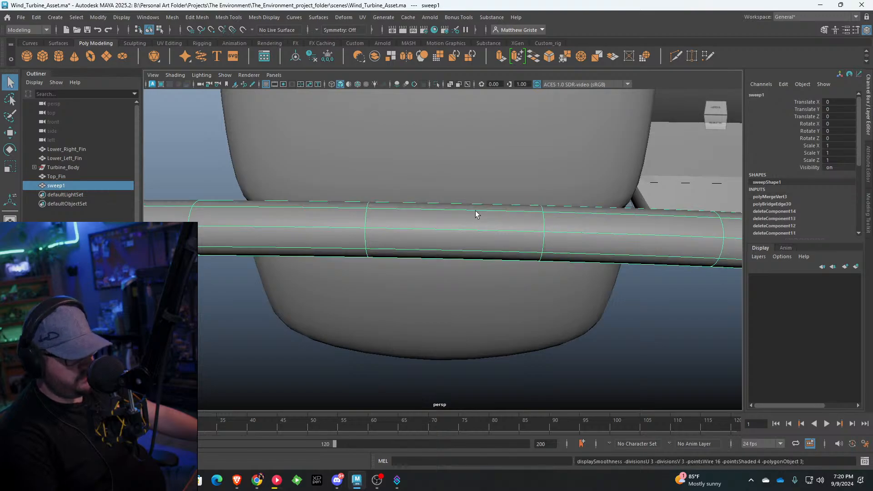
click(586, 396)
scroll(557, 381, down, 5)
alt+drag(558, 380, 372, 250)
scroll(527, 343, down, 4)
click(370, 249)
scroll(467, 153, up, 6)
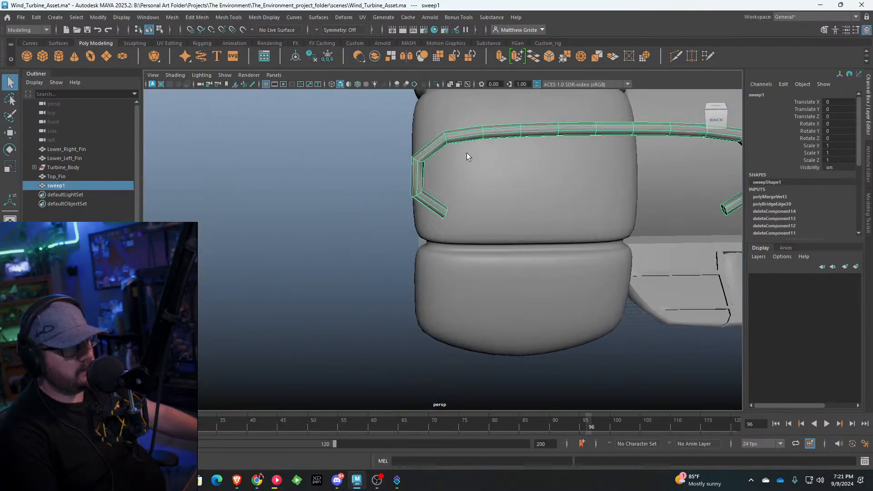
Step: Insert supporting edge loops close to the tube's capped hooked ends
click(228, 18)
click(281, 87)
scroll(446, 187, up, 2)
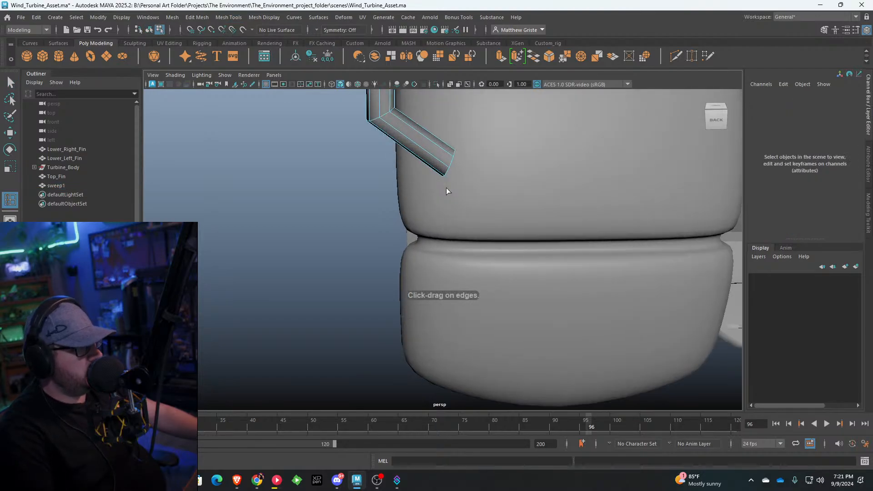
drag(442, 150, 452, 156)
alt+drag(453, 157, 547, 162)
alt+right_drag(547, 162, 463, 184)
alt+middle_drag(463, 185, 509, 203)
Step: Center the tube's pivot and rotate the tube to -40.753 in X
right_drag(451, 170, 473, 158)
key(e)
alt+right_drag(577, 205, 505, 212)
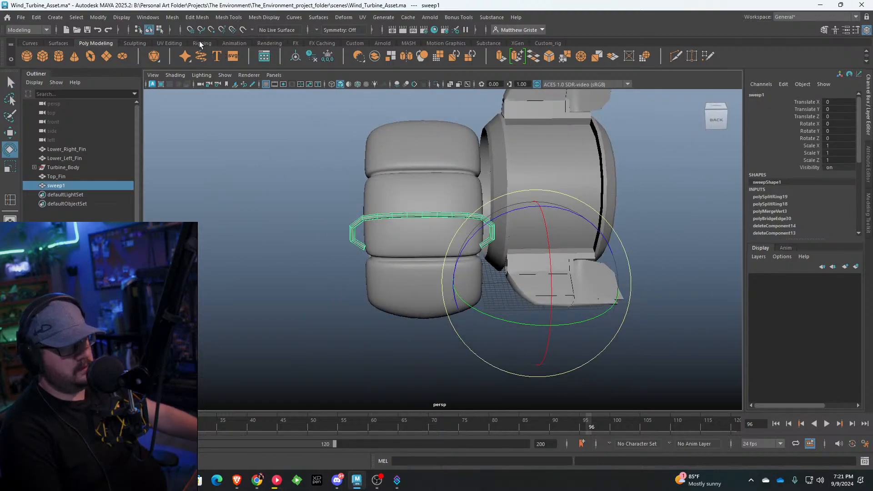
click(295, 57)
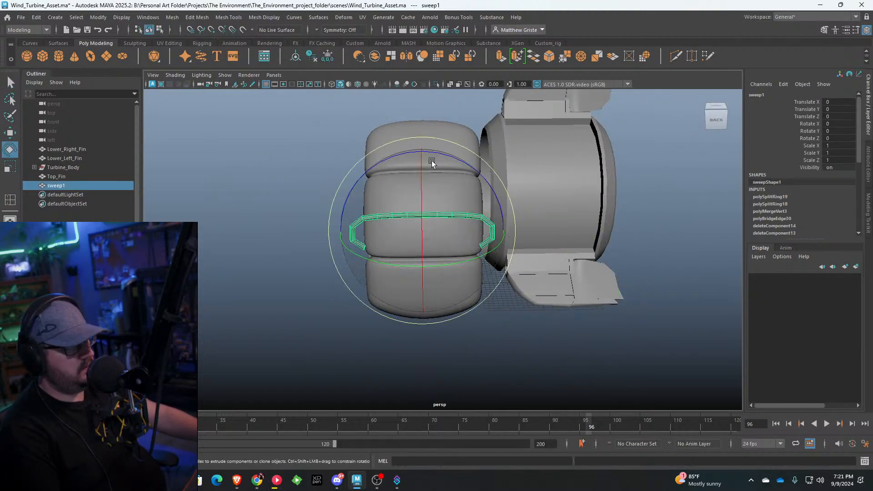
drag(420, 166, 417, 220)
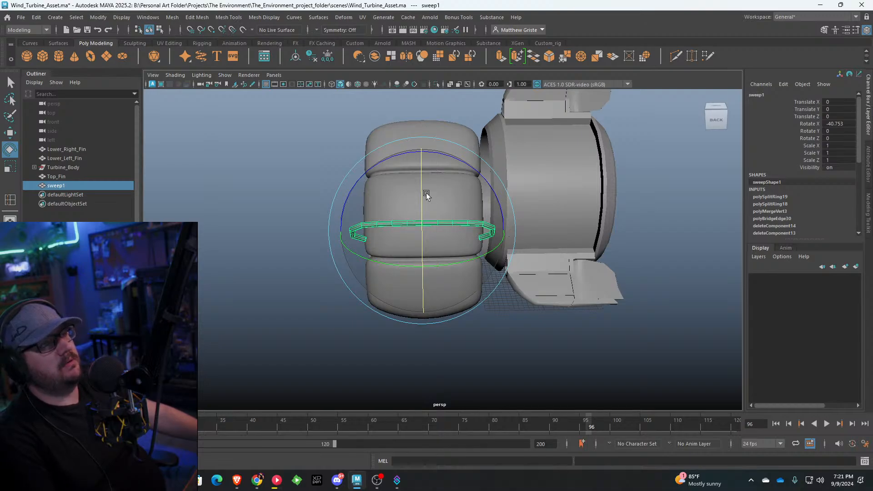
Step: Move the tube into the shell's upper groove at Translate Z 20.563, and adjust its Rotate X to -43.88
alt+drag(422, 193, 357, 218)
key(w)
alt+drag(350, 256, 417, 193)
key(e)
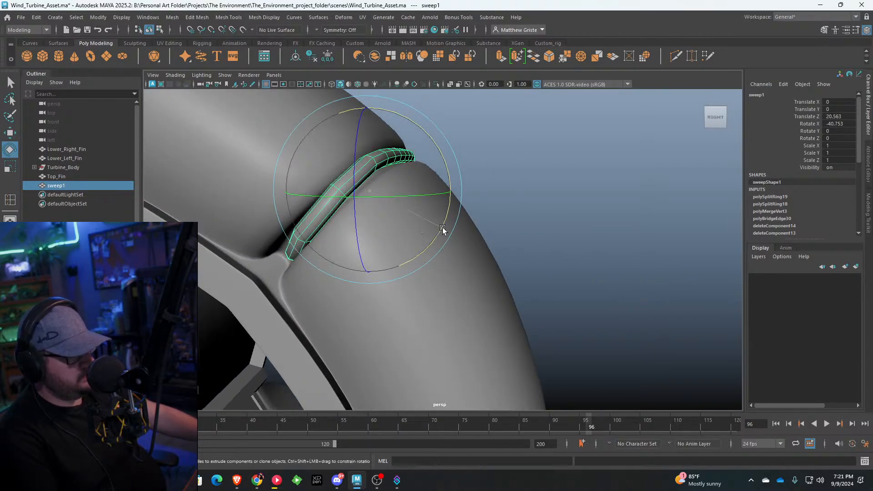
drag(444, 227, 443, 232)
scroll(471, 219, down, 4)
click(555, 220)
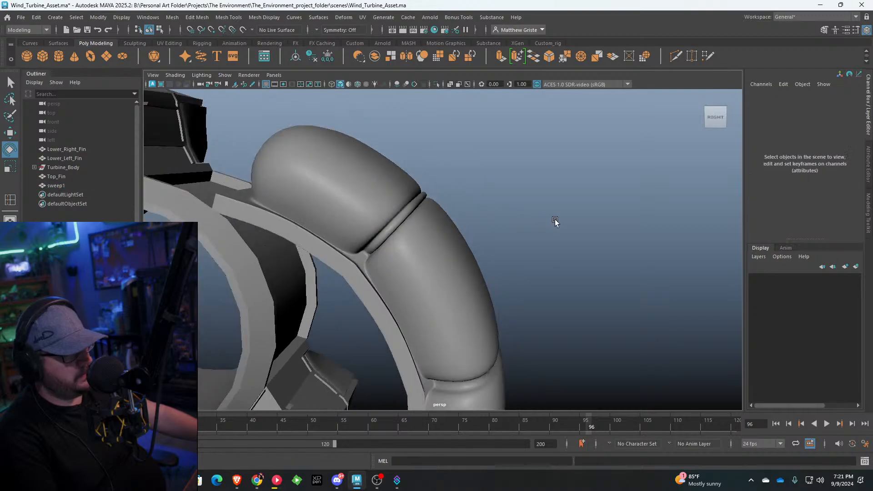
alt+drag(555, 220, 438, 258)
scroll(438, 259, up, 2)
alt+drag(454, 215, 432, 296)
Step: Duplicate the upper tube and fit the copy into the shell's lower groove at Rotate X -80.921, Translate Y -10.182 and Z 15.359
click(399, 189)
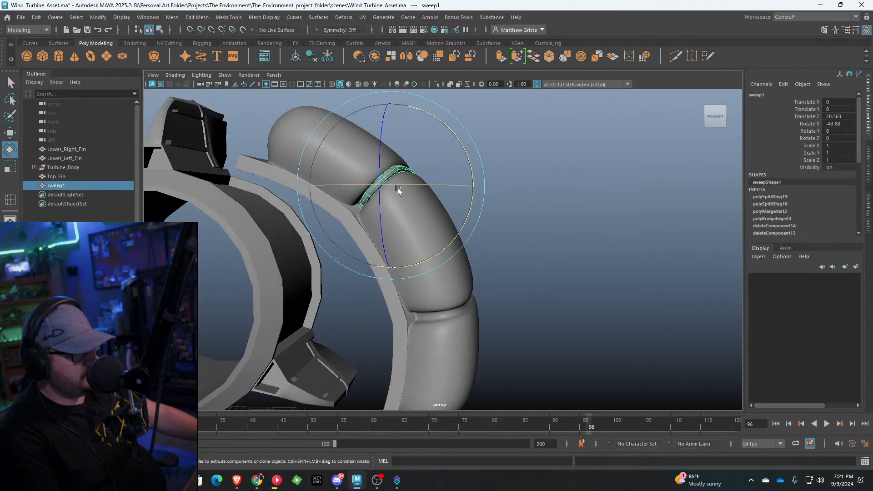
key(ctrl+d)
key(w)
key(e)
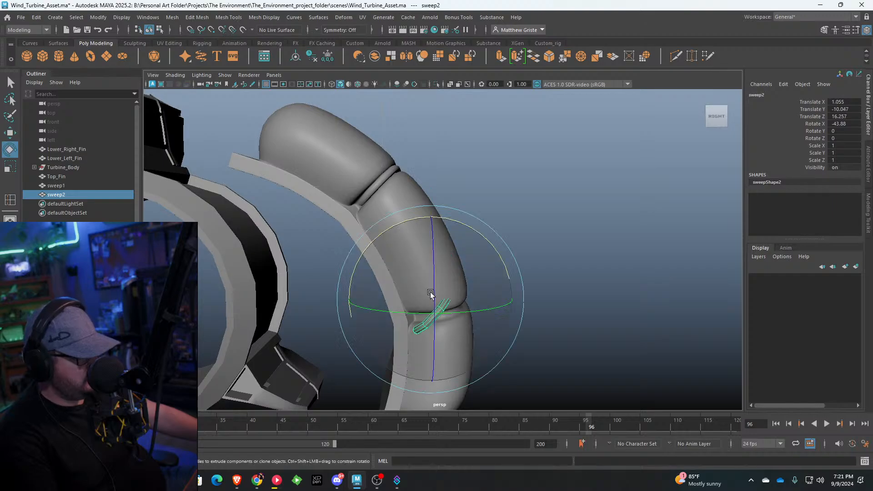
drag(499, 267, 448, 228)
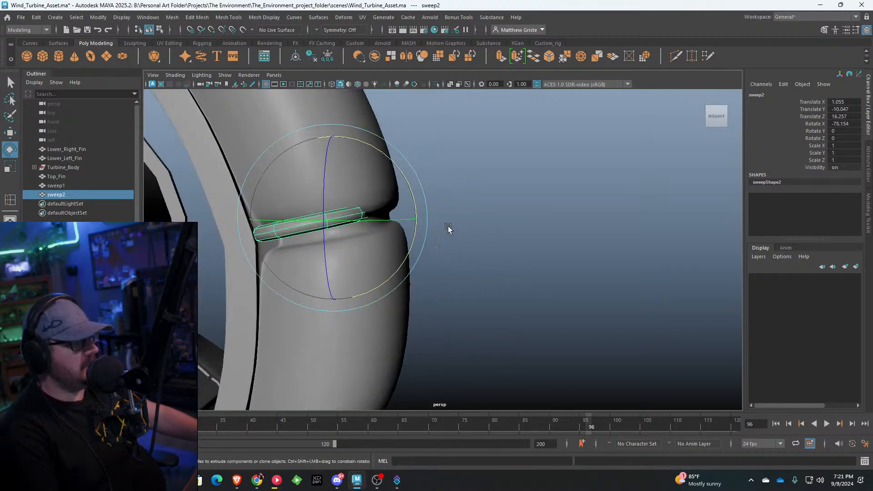
drag(412, 205, 415, 206)
key(w)
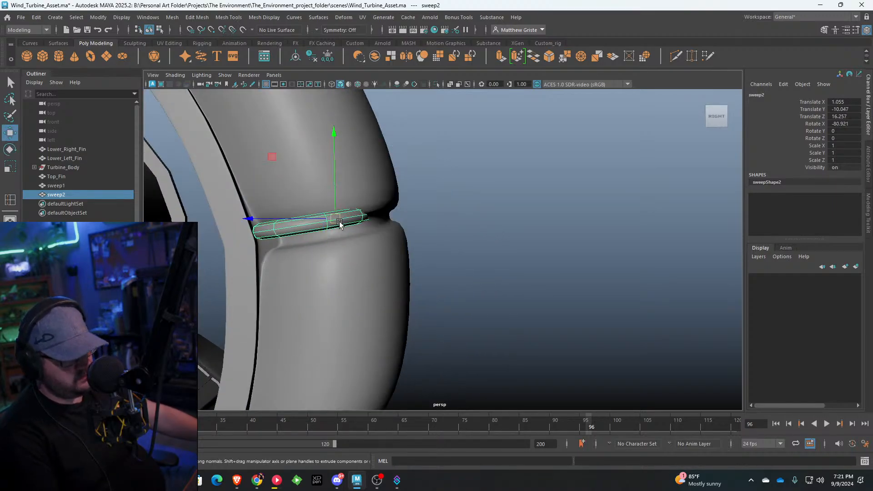
drag(348, 222, 358, 226)
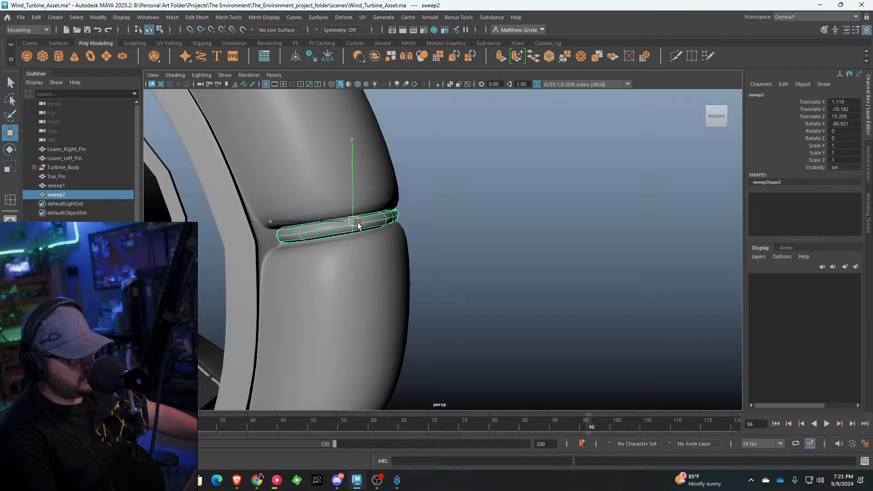
Step: Examine how both tubes sit in the shell's grooves and how the panel compares with the turbine body from all sides
click(471, 220)
alt+drag(471, 220, 505, 233)
click(534, 237)
alt+drag(542, 175, 477, 216)
click(602, 300)
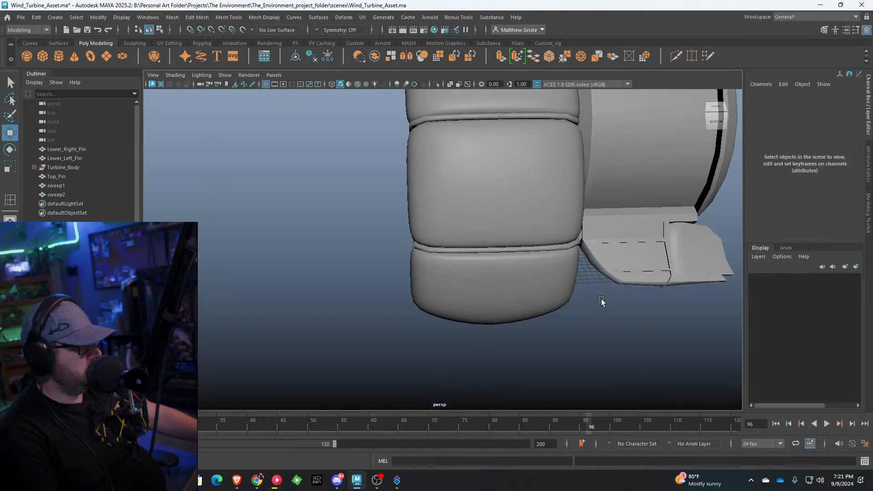
scroll(601, 301, down, 5)
alt+drag(591, 298, 473, 174)
click(404, 165)
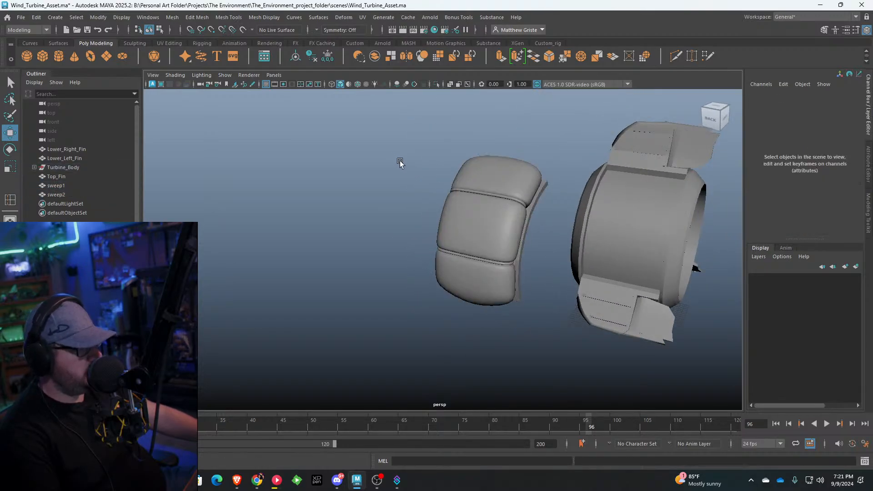
alt+drag(400, 162, 574, 182)
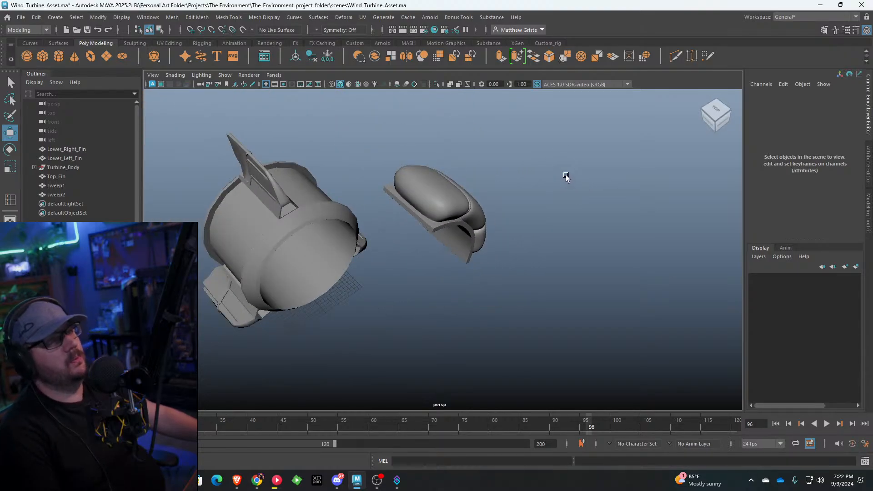
Step: Display the shell unsmoothed and insert supporting edge loops across its rim on both sides of the upper groove
scroll(559, 181, up, 5)
alt+drag(516, 203, 360, 196)
click(484, 179)
key(1)
alt+drag(314, 163, 427, 260)
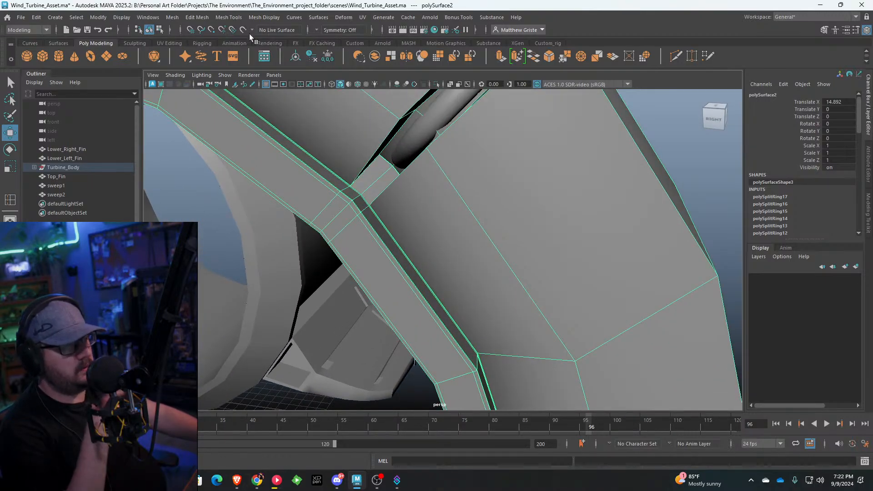
click(230, 18)
click(249, 88)
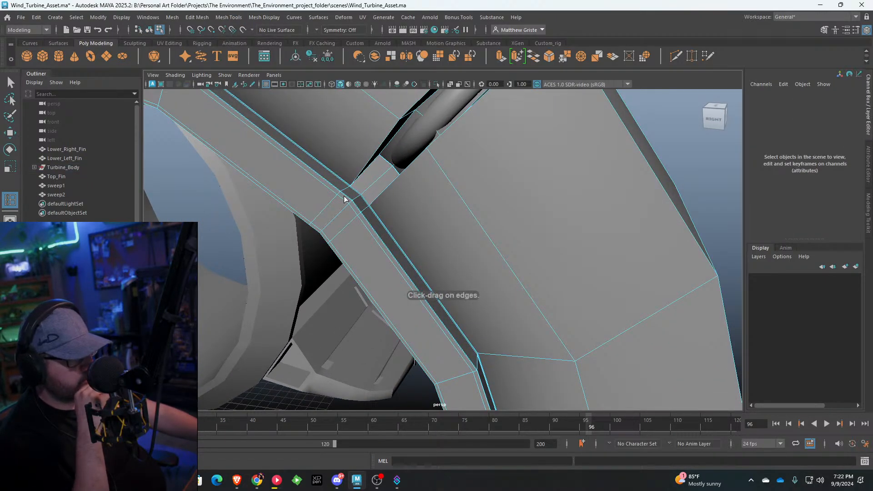
drag(344, 199, 359, 210)
click(358, 208)
Step: Insert matching edge loops across the rim on both sides of the lower groove and return to object selection
scroll(361, 212, down, 5)
alt+middle_drag(423, 290, 394, 261)
scroll(322, 105, up, 4)
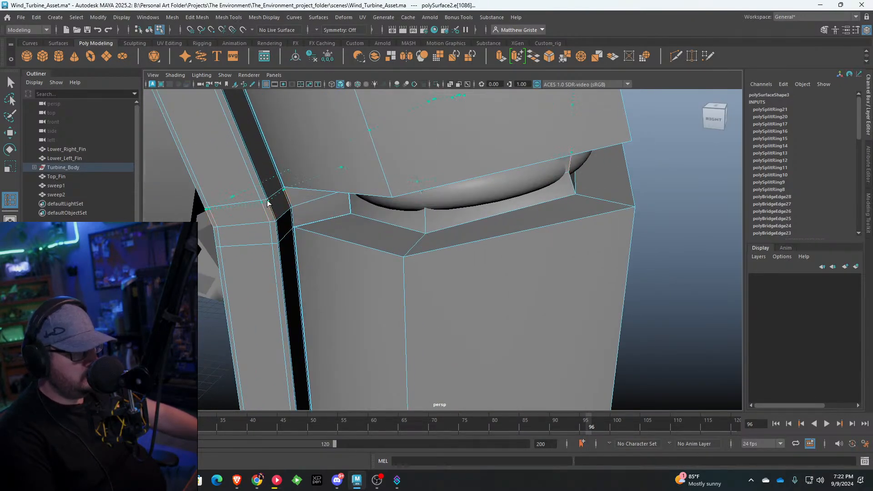
click(281, 239)
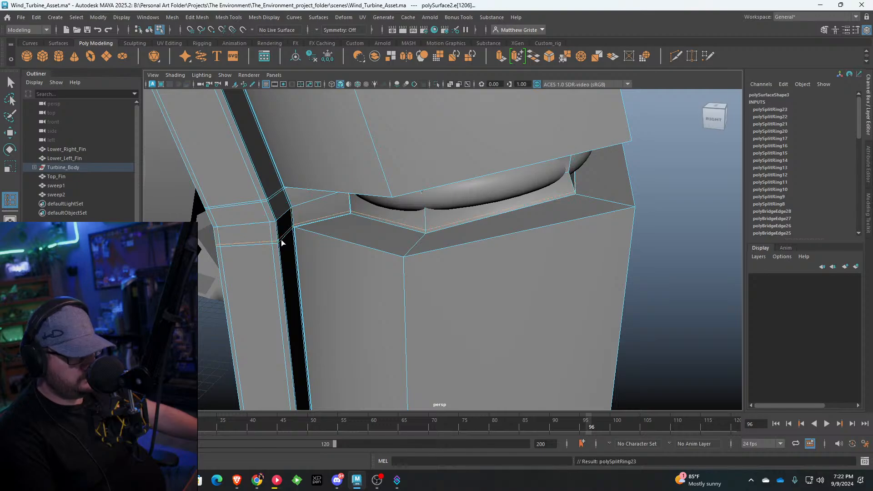
key(q)
alt+drag(281, 238, 307, 195)
right_drag(384, 193, 426, 180)
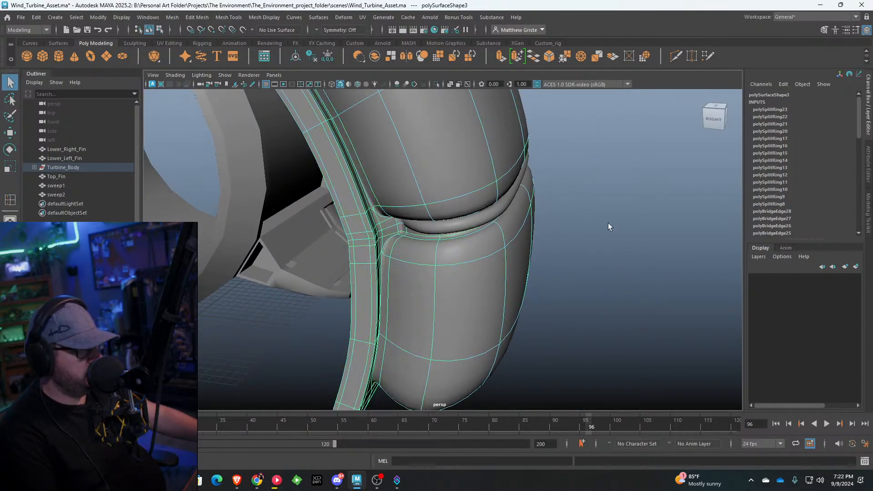
Step: Select the shell panel together with both tubes and combine them into one mesh
click(607, 223)
scroll(607, 223, down, 5)
alt+drag(607, 222, 537, 239)
scroll(564, 218, down, 6)
drag(417, 192, 416, 193)
scroll(414, 179, up, 3)
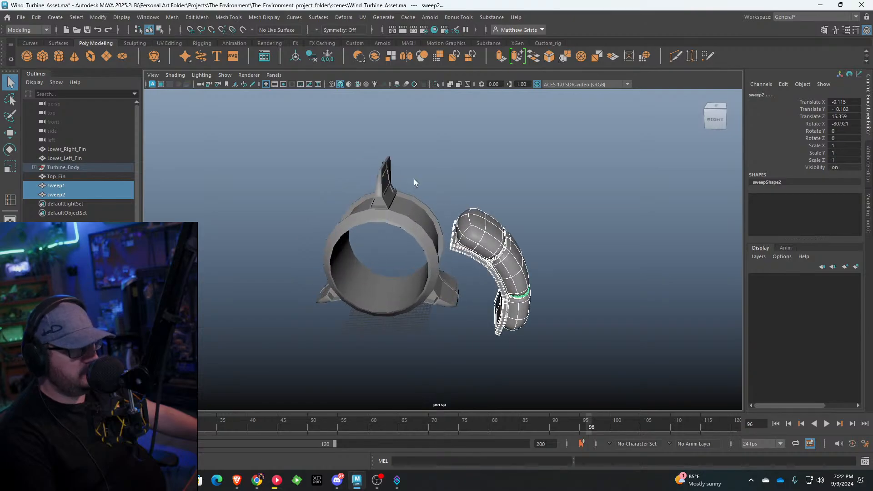
click(175, 18)
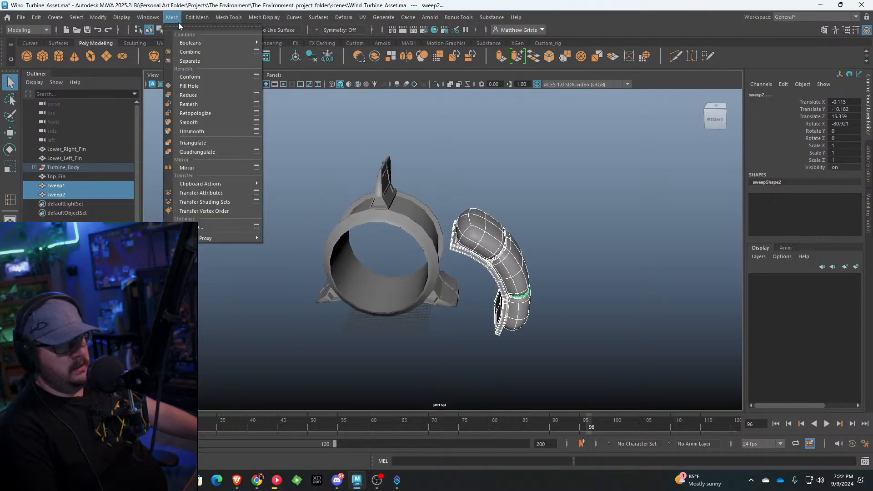
click(195, 55)
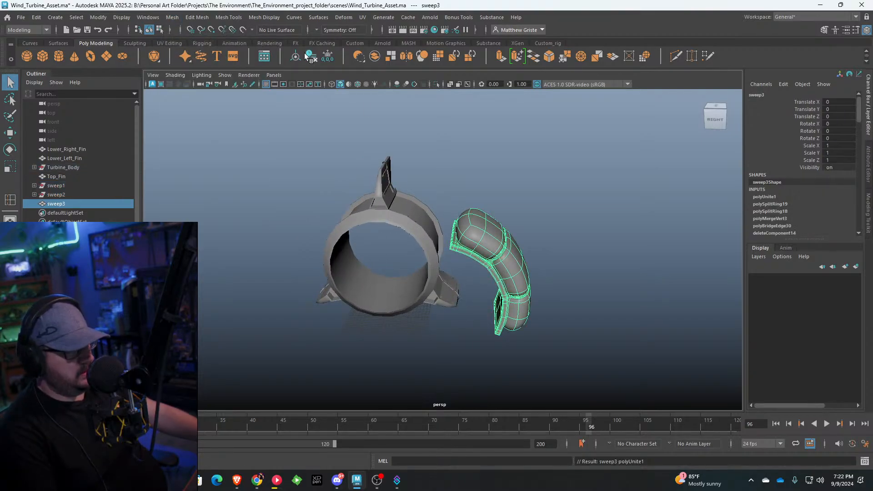
Step: Move the combined shell against the turbine body between the fins at Translate X -23.605 and Z 17.859
key(w)
drag(493, 286, 388, 230)
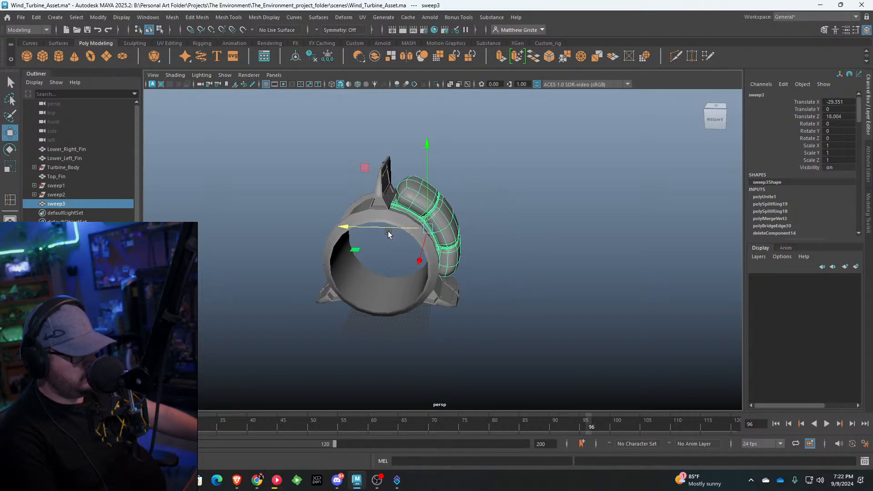
scroll(391, 230, up, 4)
alt+drag(454, 216, 326, 258)
alt+drag(484, 249, 370, 223)
click(283, 220)
scroll(283, 220, down, 4)
alt+drag(283, 220, 503, 205)
key(ctrl+z)
alt+middle_drag(504, 205, 552, 185)
alt+drag(552, 186, 461, 243)
scroll(514, 192, up, 5)
scroll(505, 214, up, 3)
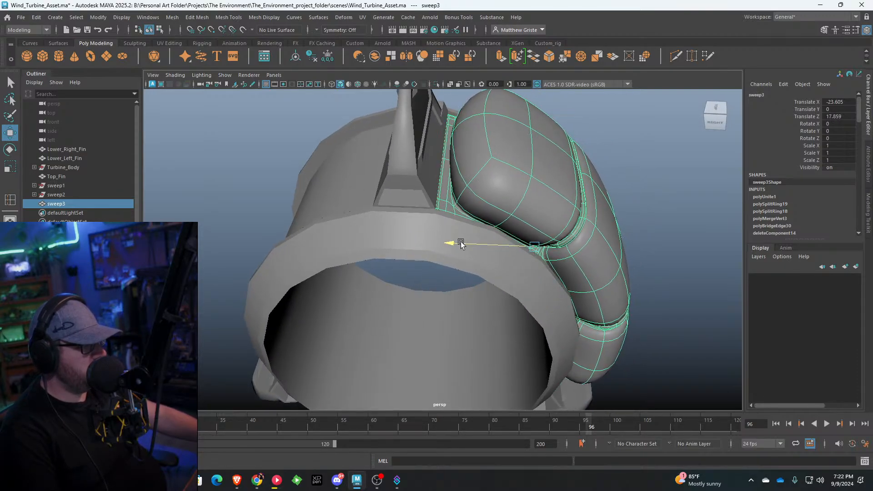
Step: Zero the shell's transforms, duplicate it, and mirror the duplicate with a Scale Z of -1
alt+drag(602, 214, 504, 228)
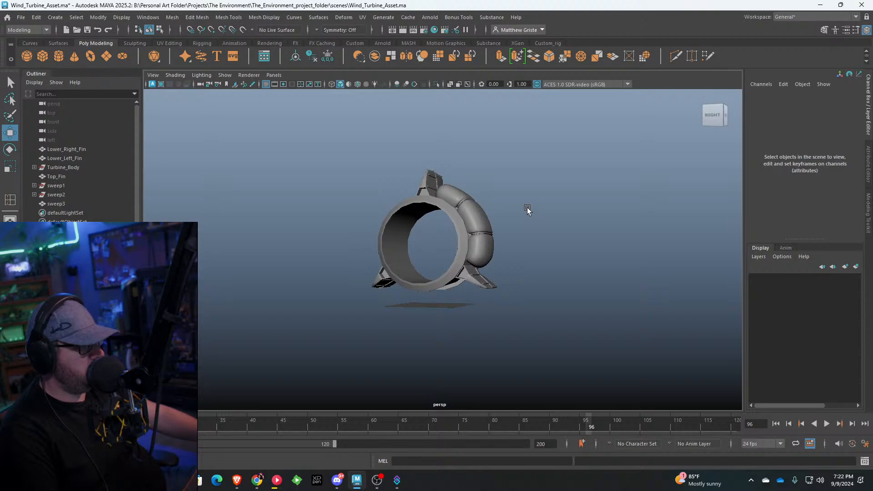
click(485, 220)
scroll(516, 230, up, 3)
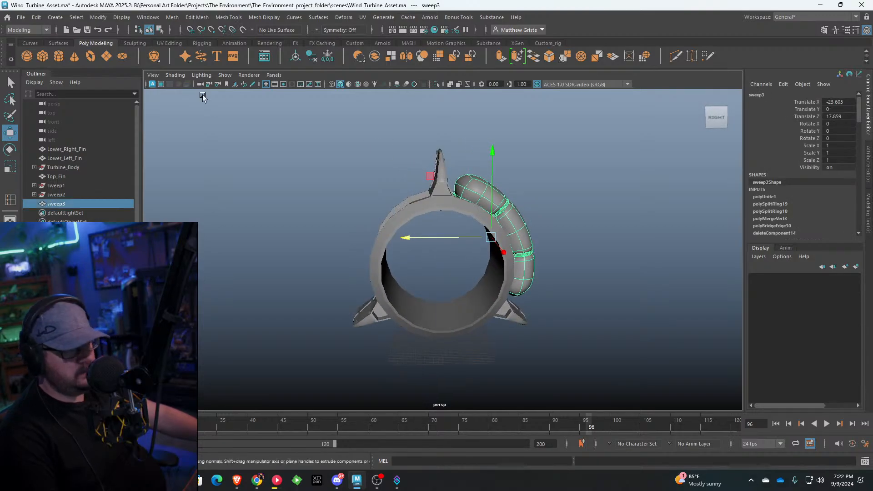
click(296, 56)
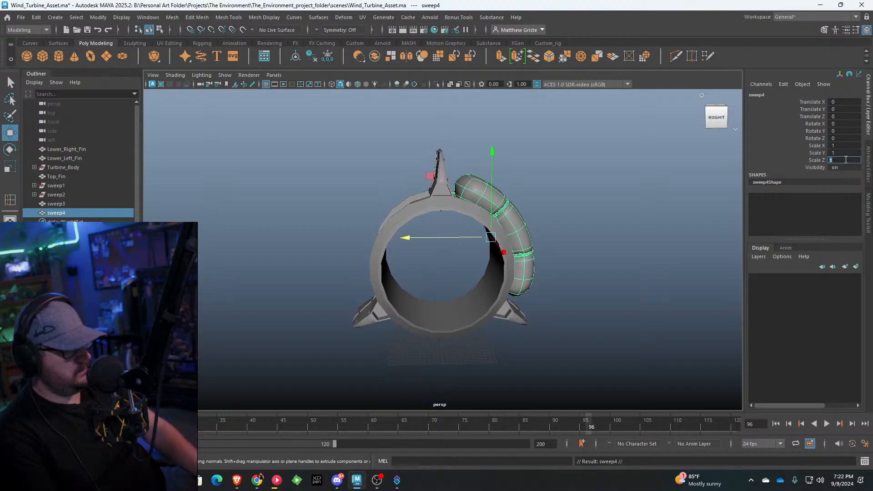
text(-1)
key(Return)
Step: Move the mirrored shell to the opposite side of the turbine body at Translate Y 0.1 and Z 23.61
drag(423, 232, 454, 227)
alt+right_drag(454, 228, 528, 261)
drag(555, 270, 547, 271)
drag(537, 238, 536, 233)
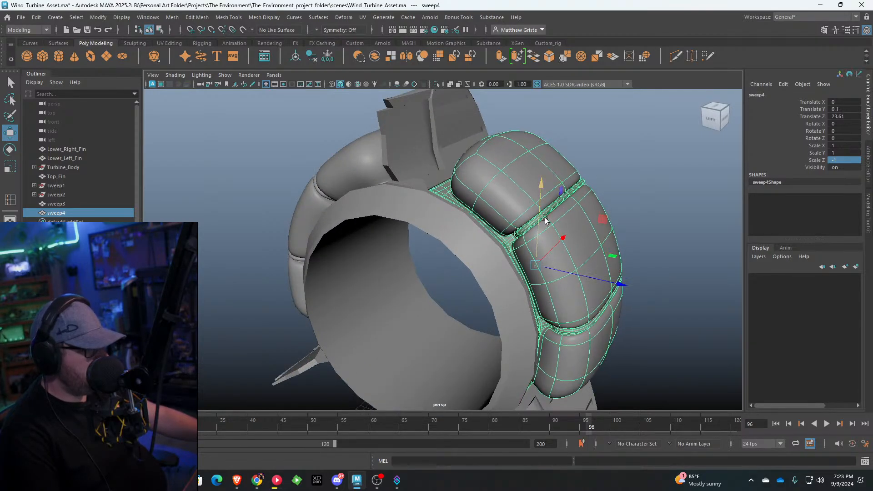
scroll(537, 233, down, 5)
click(616, 194)
alt+drag(615, 195, 313, 132)
scroll(412, 208, down, 3)
Step: Duplicate the mirrored shell and place the copy beneath the body at Rotate X 110.86, Translate Y -19.195 and Z 11.138
click(414, 209)
scroll(413, 183, up, 4)
key(ctrl+d)
key(e)
key(w)
drag(386, 185, 439, 268)
scroll(438, 267, up, 3)
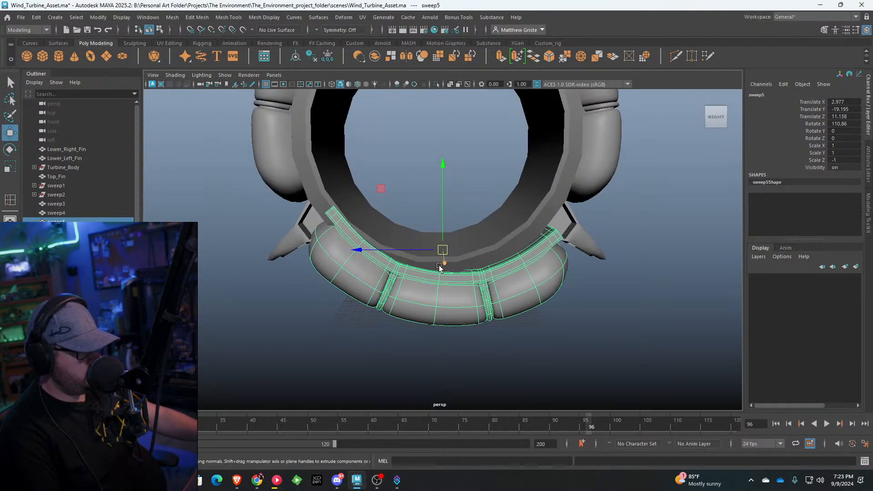
Step: In a wireframe-on-shaded side view, fit the bottom shell between the lower fins with Rotate X 117.058, scale 0.923 and Translate Y -20.309
key(space)
key(space)
key(f)
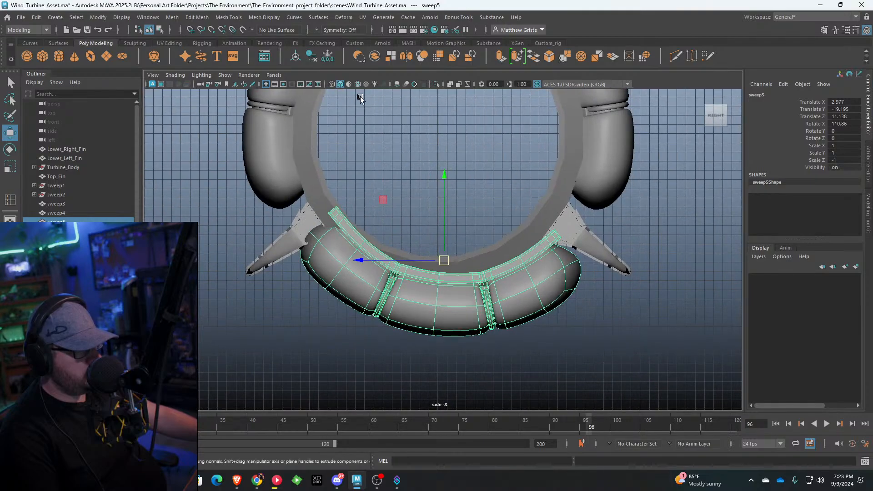
click(358, 85)
scroll(436, 205, up, 2)
key(e)
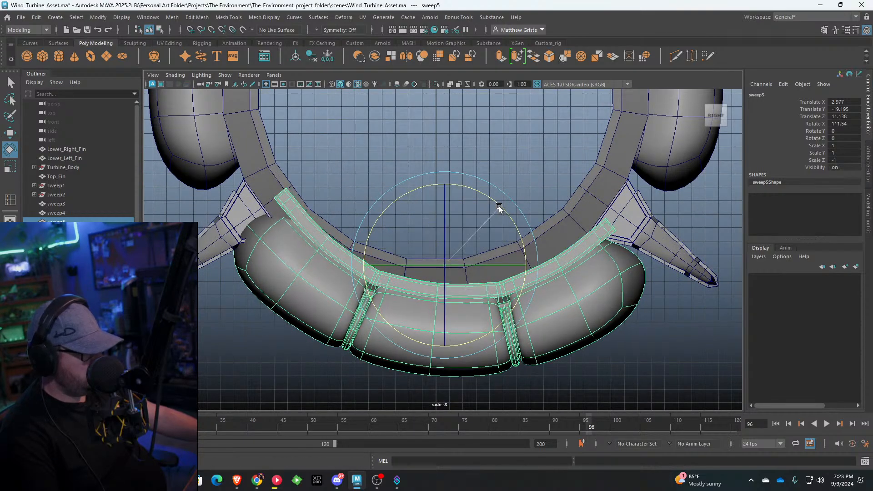
drag(498, 206, 498, 197)
key(r)
drag(445, 265, 428, 269)
key(w)
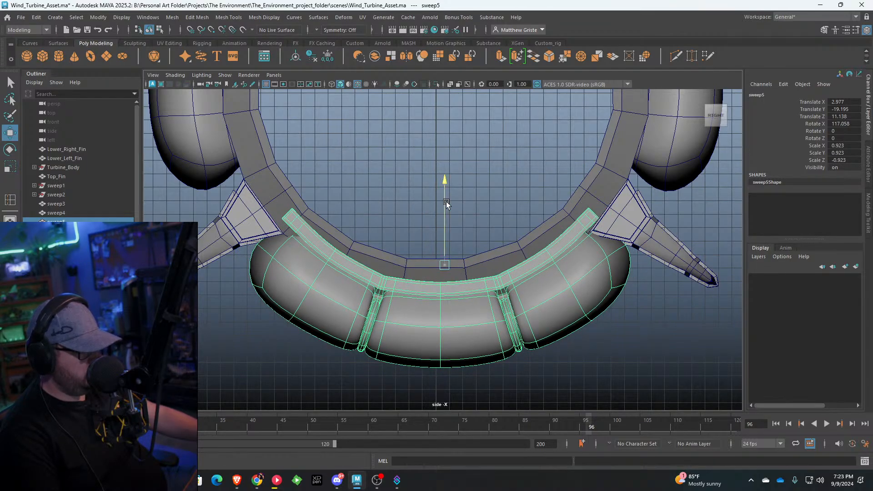
drag(446, 204, 441, 219)
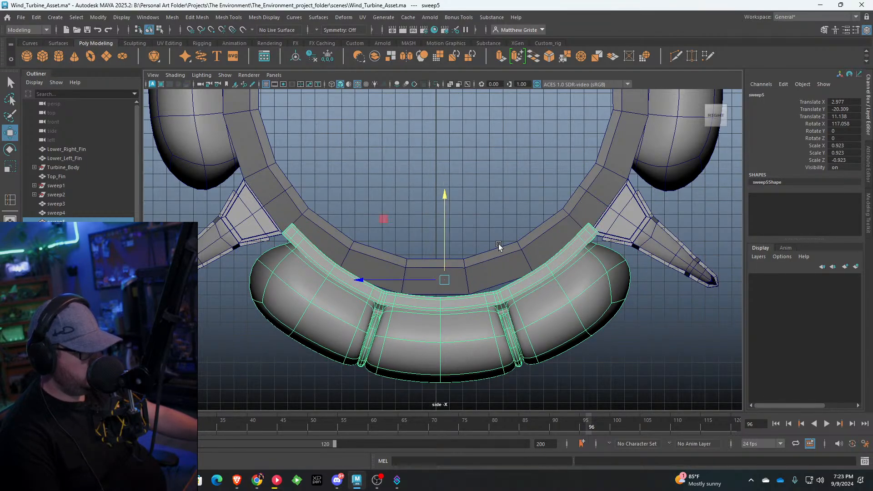
Step: Center the bottom shell across the body's width at Translate X -0.475 and scale it uniformly to 0.899
key(space)
key(space)
alt+drag(615, 209, 455, 200)
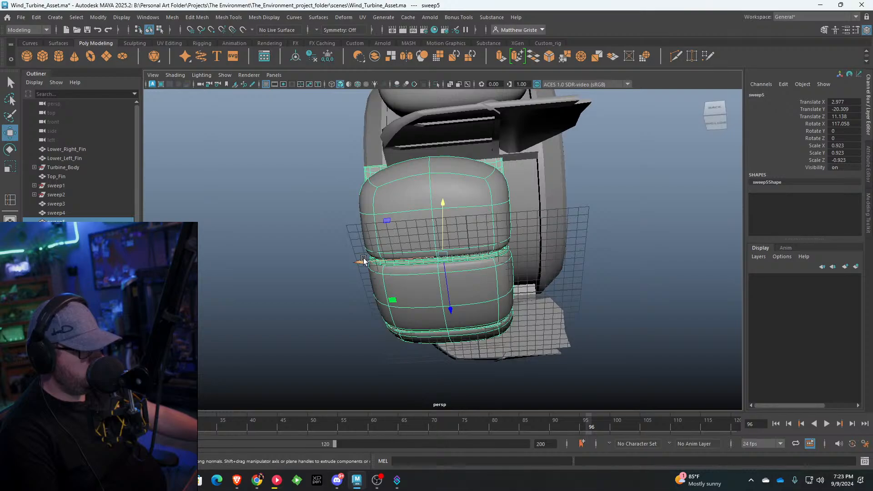
drag(364, 260, 400, 262)
key(r)
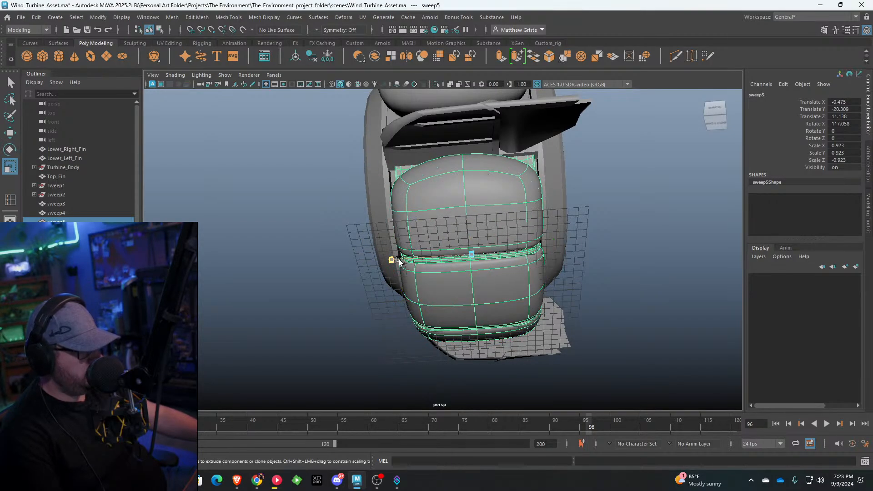
key(w)
alt+drag(389, 258, 424, 269)
key(w)
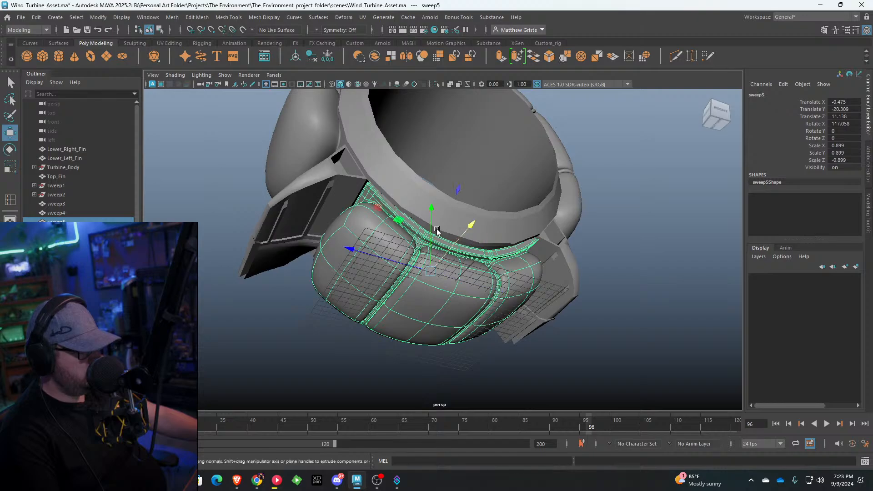
Step: Raise the bottom shell against the body's underside and inspect all three shells around the turbine
drag(436, 231, 432, 213)
click(623, 228)
alt+drag(623, 228, 547, 304)
drag(546, 304, 443, 147)
click(499, 123)
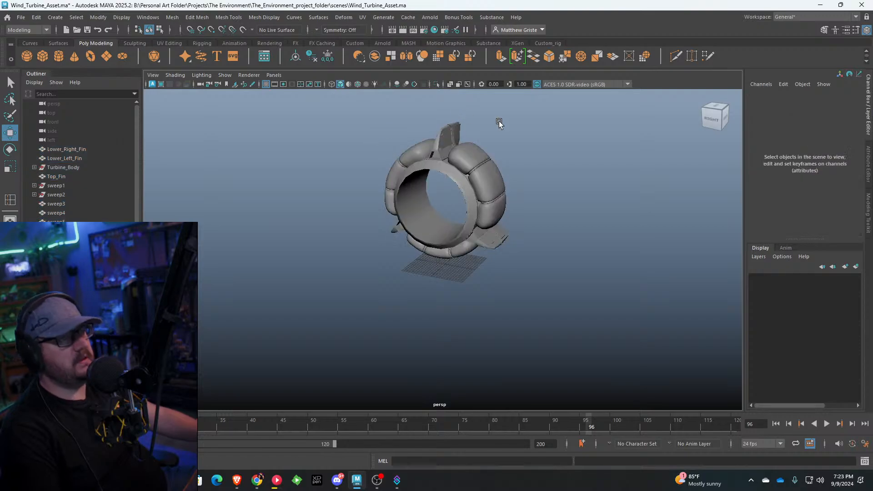
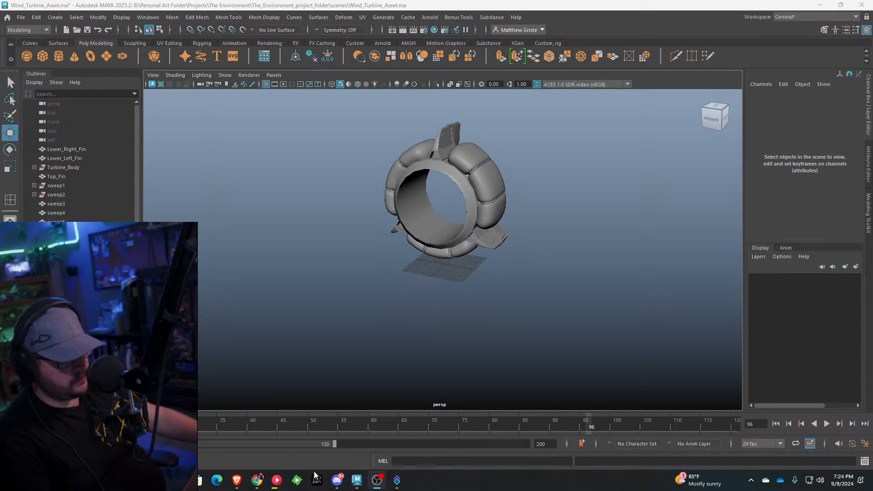
click(262, 488)
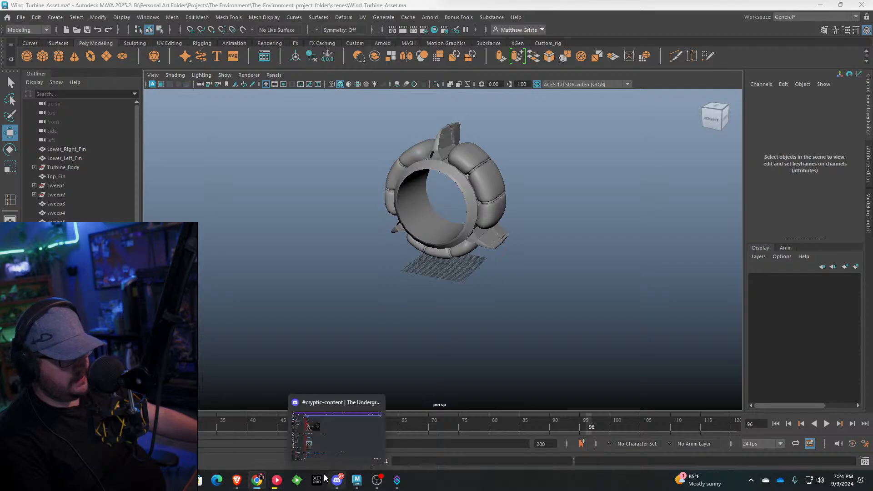
mouse_move(398, 480)
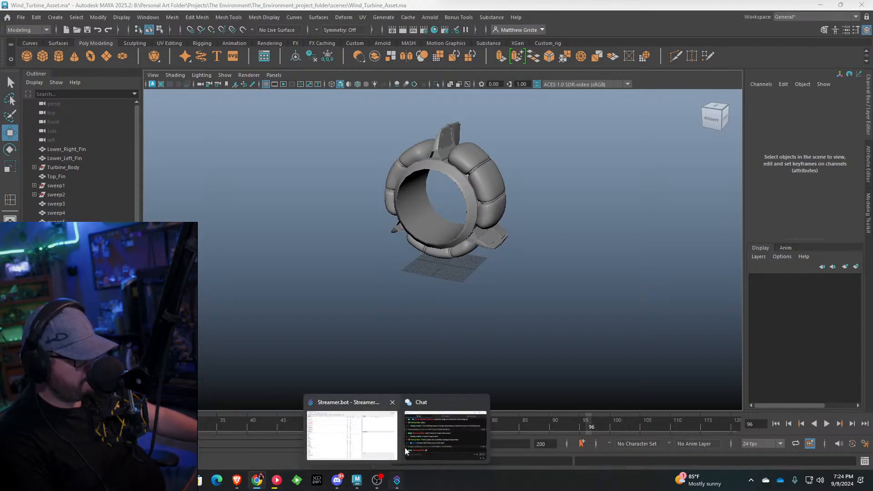
click(407, 443)
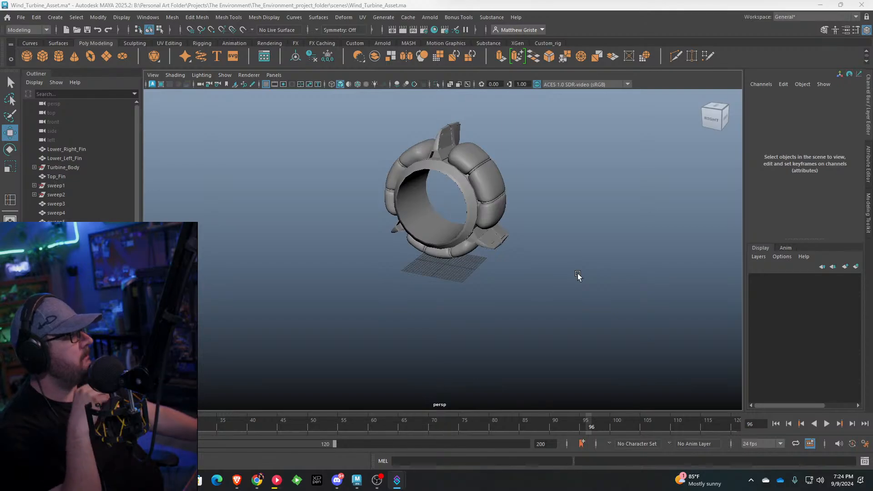
Step: Insert two closely spaced edge loops around the inner bore of Turbine_Body near its open rim
scroll(474, 168, up, 5)
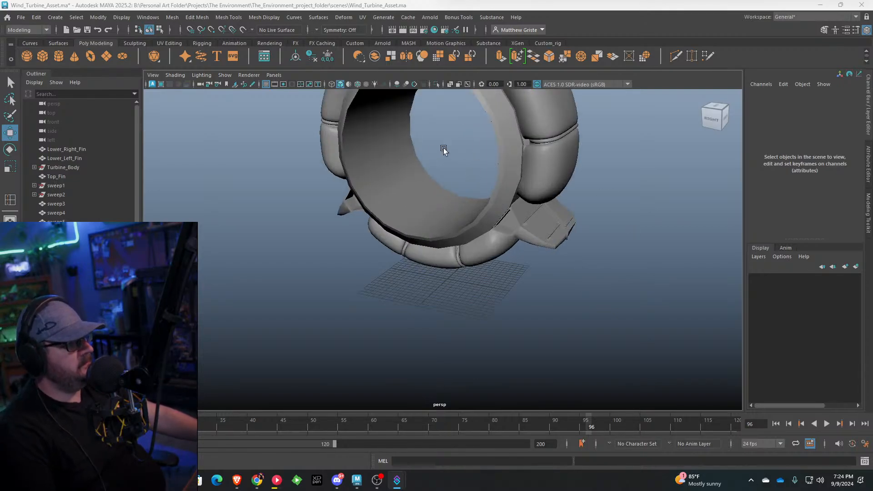
alt+drag(443, 150, 441, 150)
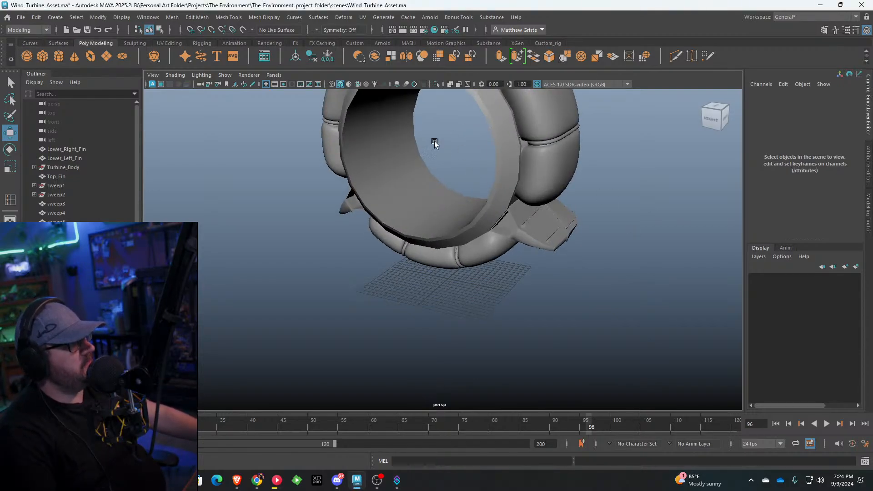
alt+middle_drag(434, 141, 478, 208)
alt+drag(479, 207, 395, 144)
scroll(432, 207, up, 3)
click(433, 211)
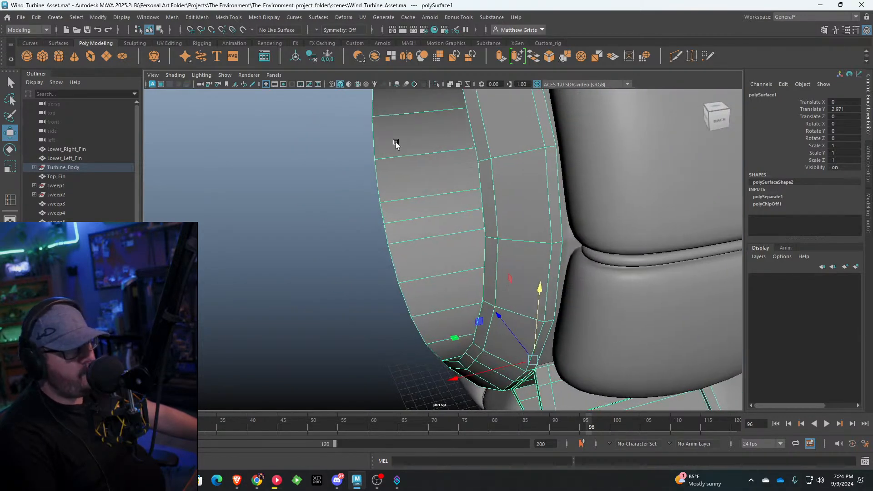
alt+middle_drag(396, 143, 412, 144)
click(230, 20)
click(244, 82)
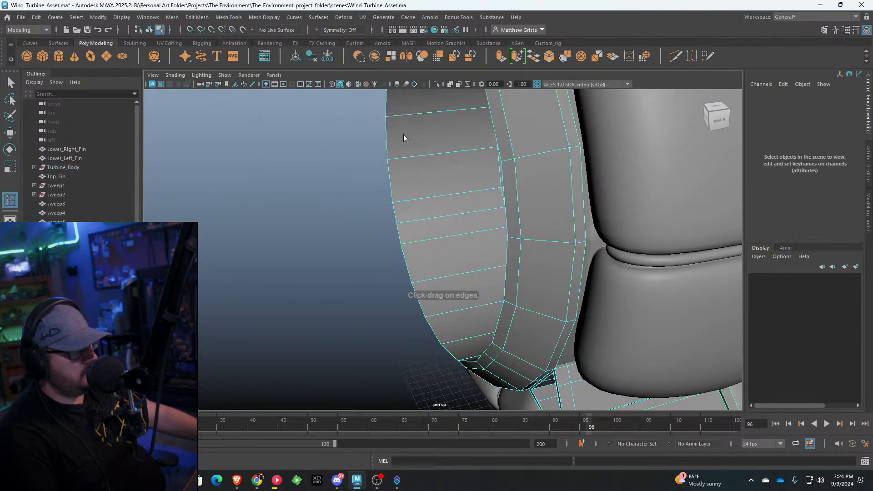
drag(392, 161, 404, 159)
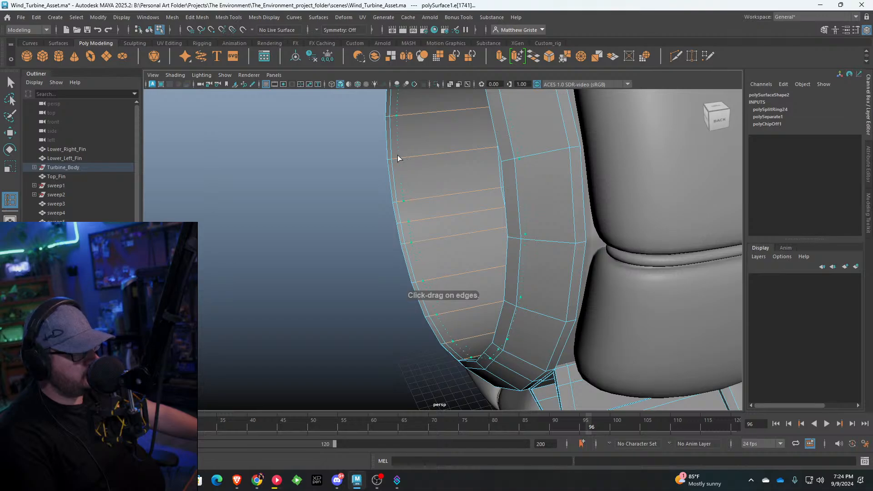
click(404, 158)
key(q)
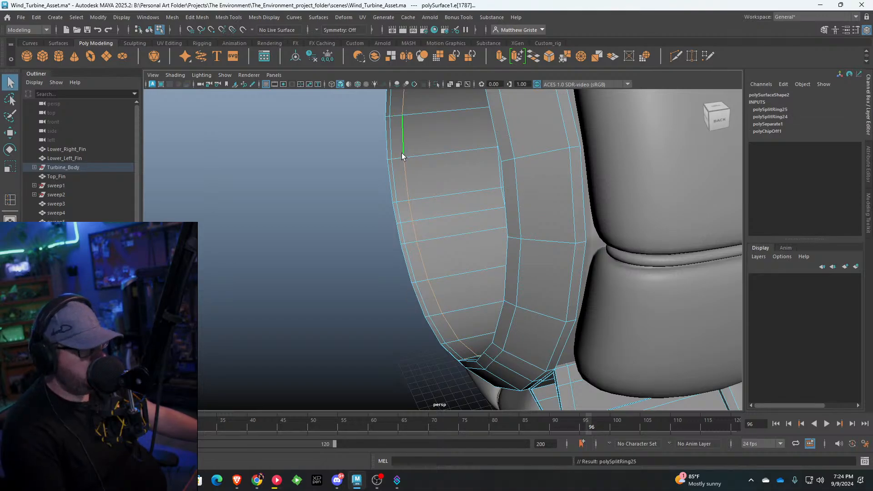
Step: Extrude the narrow ring of faces between the two new loops into the bore with a Local Translate Z of 3.276
key(F11)
alt+drag(397, 170, 504, 108)
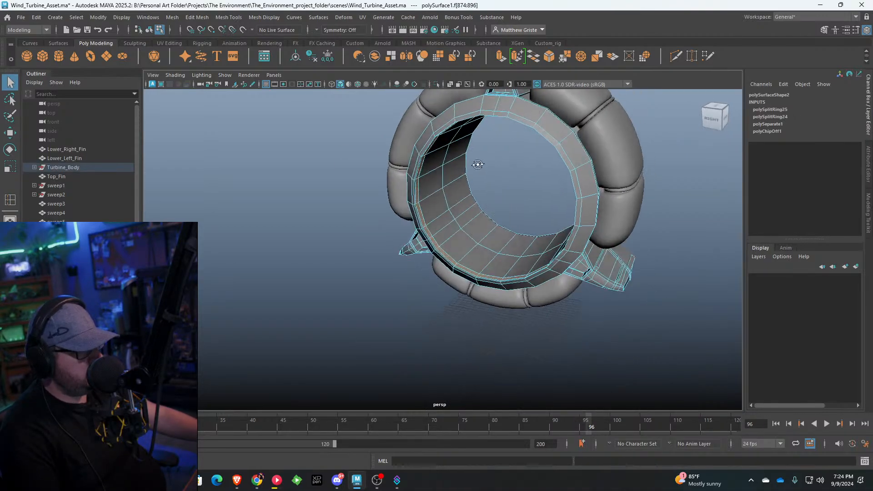
alt+drag(521, 148, 497, 162)
scroll(496, 162, up, 5)
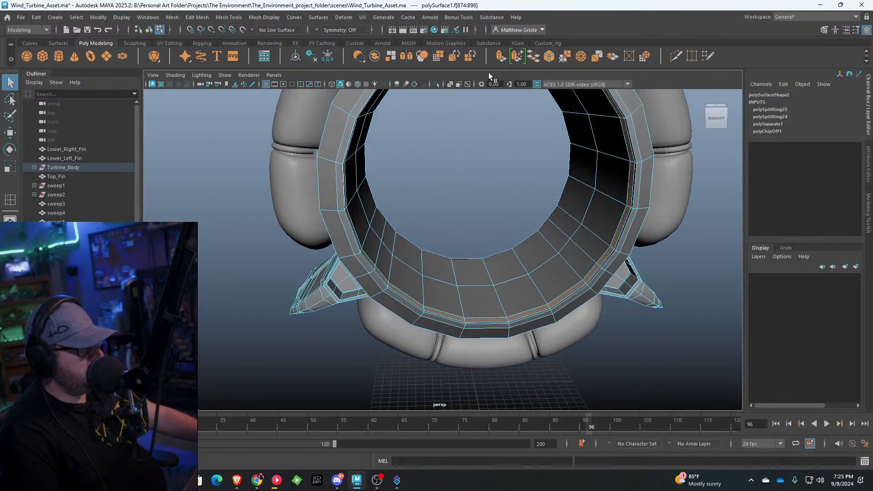
key(ctrl+e)
drag(396, 191, 437, 178)
alt+drag(458, 146, 445, 174)
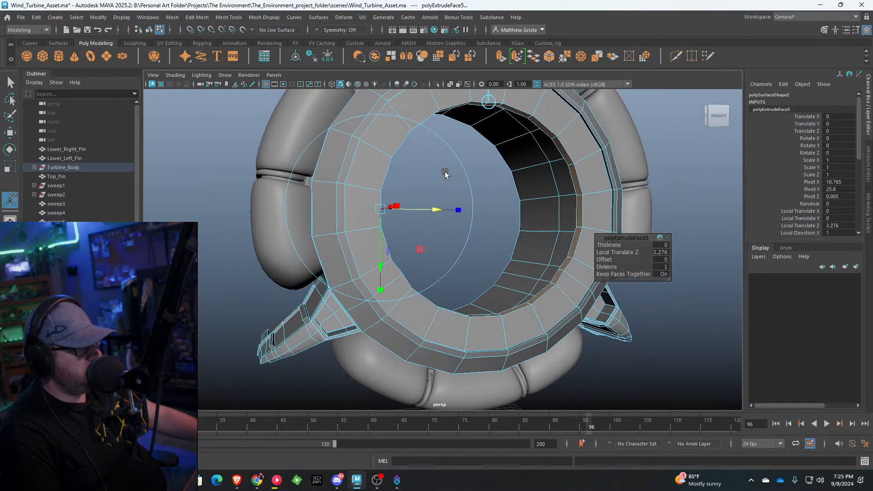
Step: Select the front faces of the extruded inner ring, leaving out the sections aligned with the three fins
shift+click(388, 132)
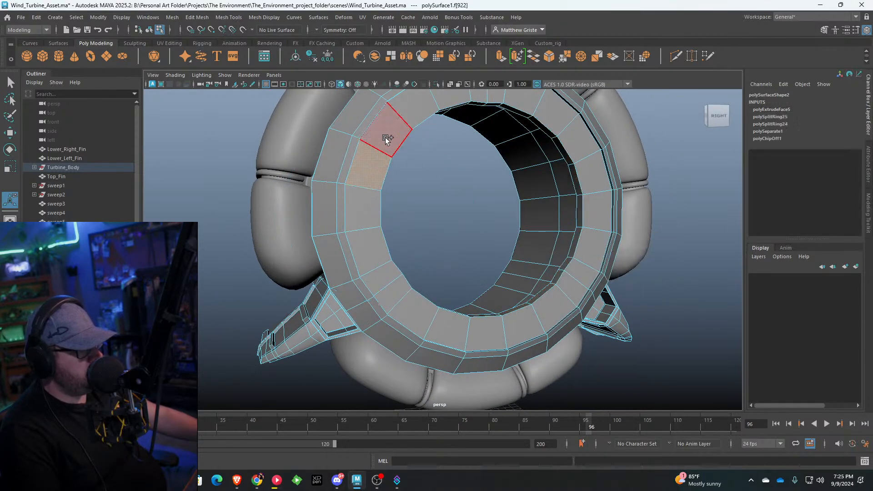
shift+click(400, 117)
alt+drag(400, 117, 424, 165)
alt+drag(486, 139, 455, 160)
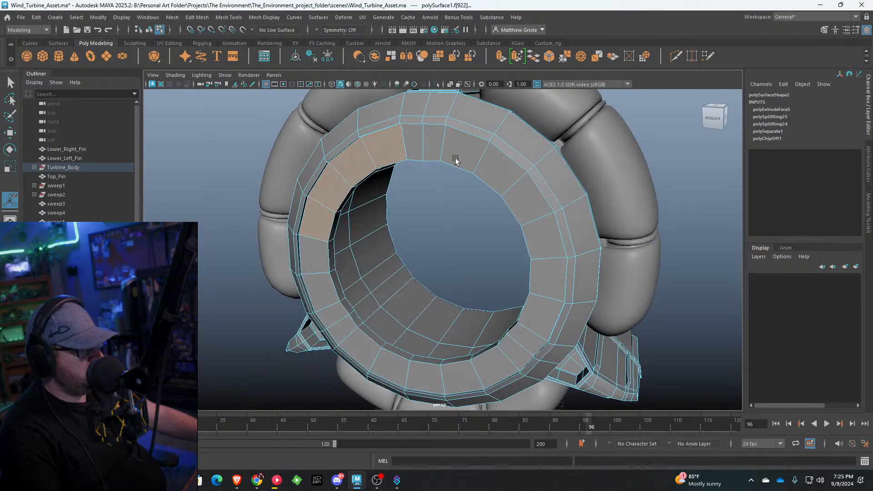
shift+click(462, 150)
shift+click(493, 167)
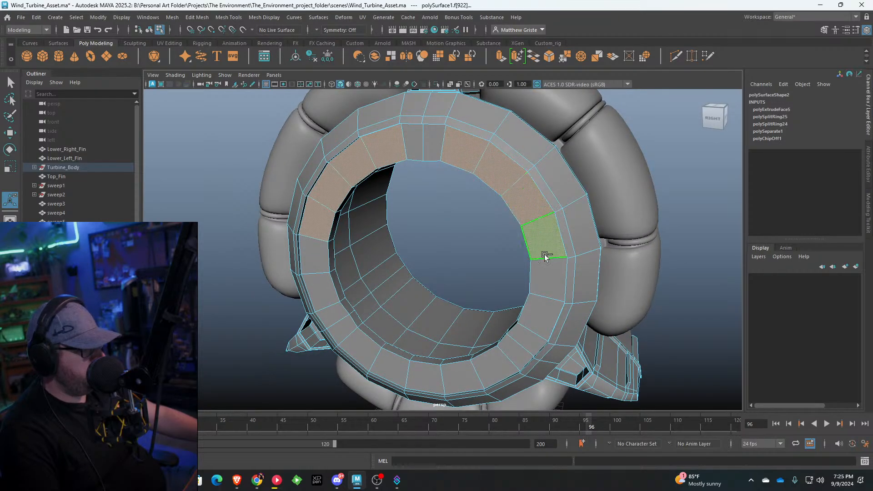
shift+click(542, 296)
alt+drag(541, 297, 347, 188)
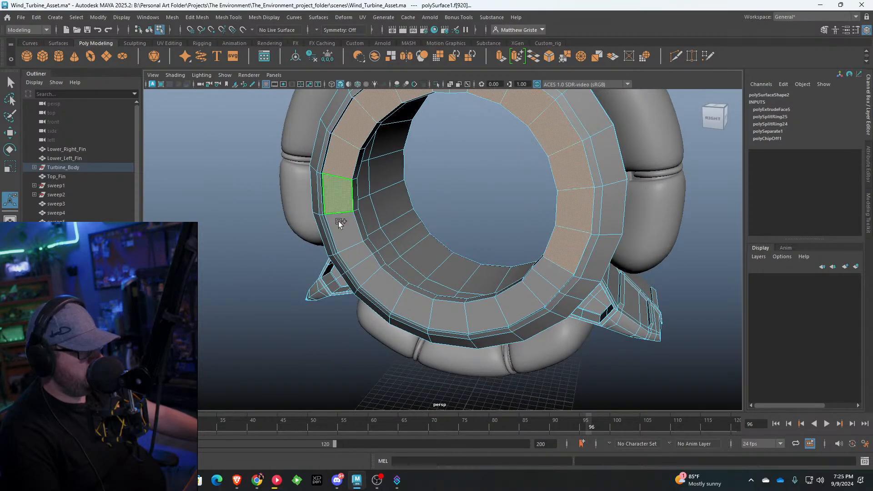
shift+click(370, 290)
shift+click(415, 302)
shift+click(447, 311)
shift+click(481, 313)
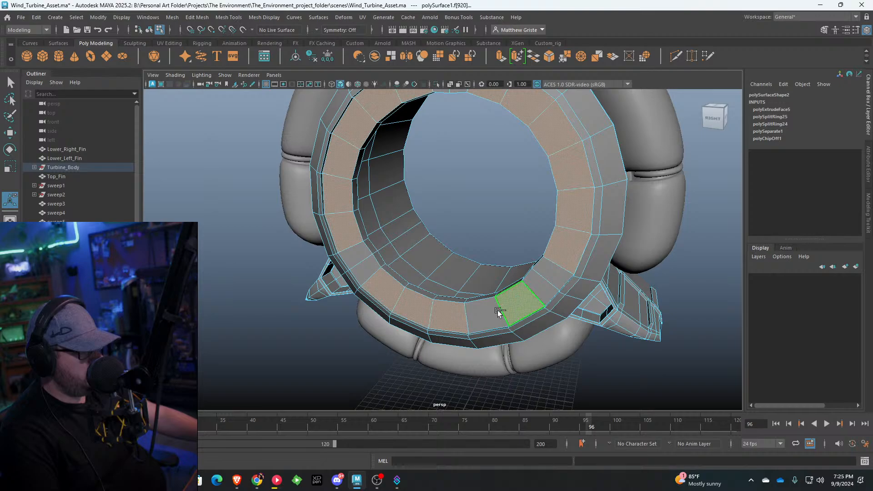
Step: Add the matching back faces of the inner ring to the selection, again skipping the sections in line with the fins
alt+drag(518, 306, 368, 281)
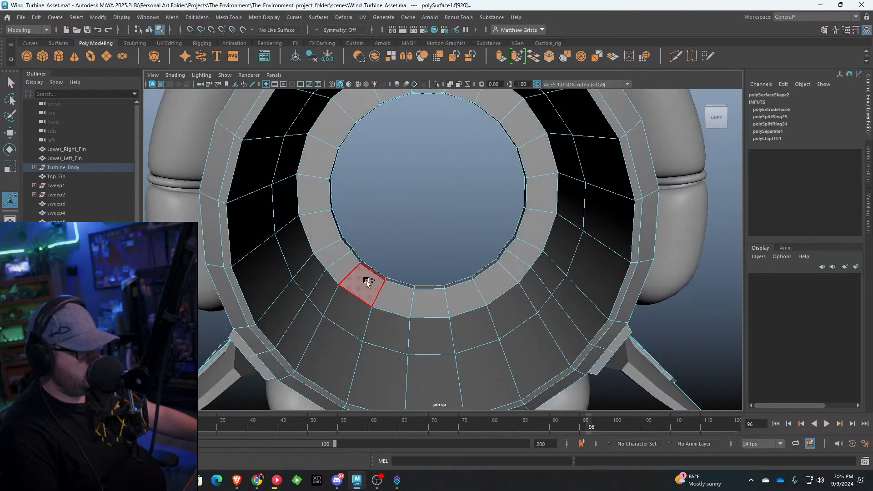
shift+click(407, 294)
shift+click(475, 299)
shift+click(501, 283)
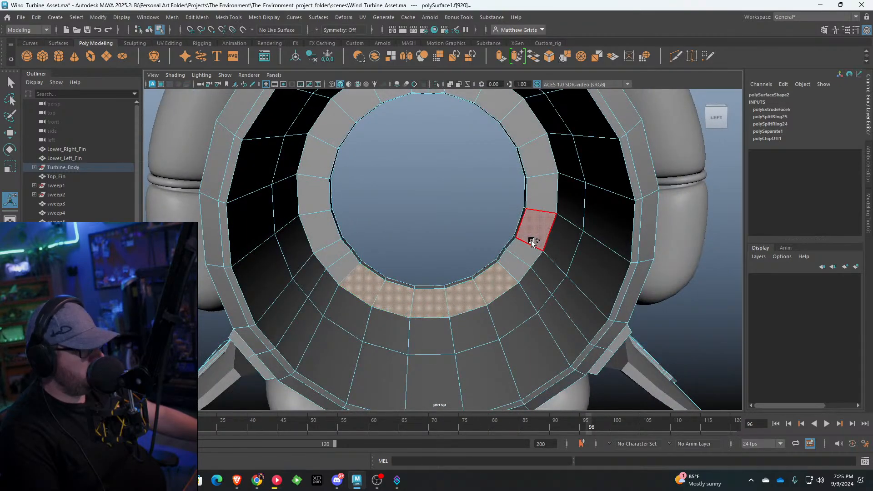
shift+click(540, 198)
shift+click(517, 121)
shift+click(487, 99)
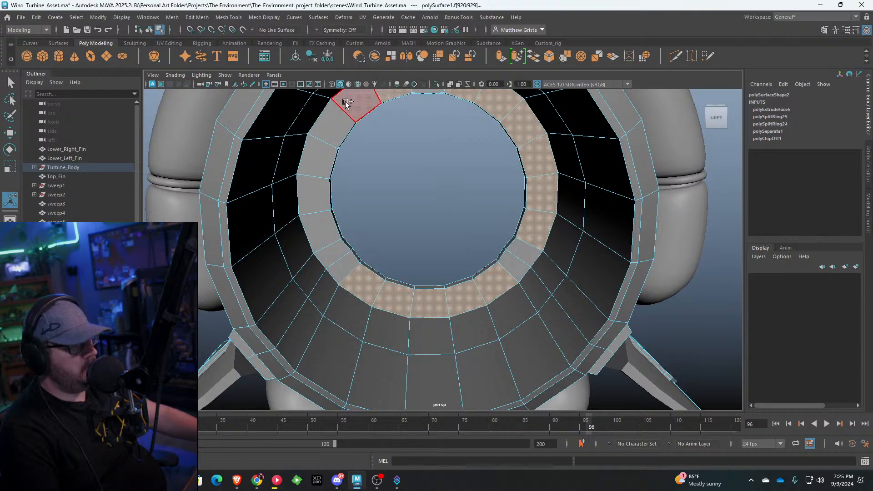
alt+drag(318, 216, 482, 152)
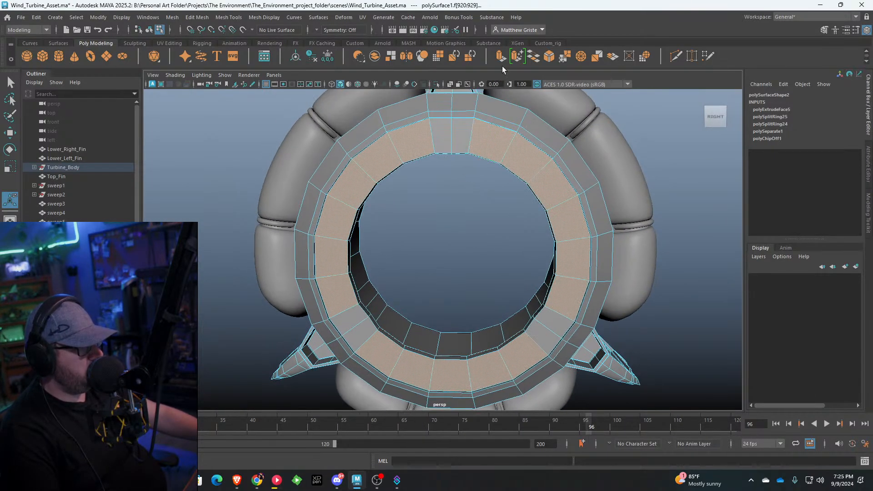
Step: Extrude the selected ring faces with Keep Faces Together off and inset each one separately
click(503, 56)
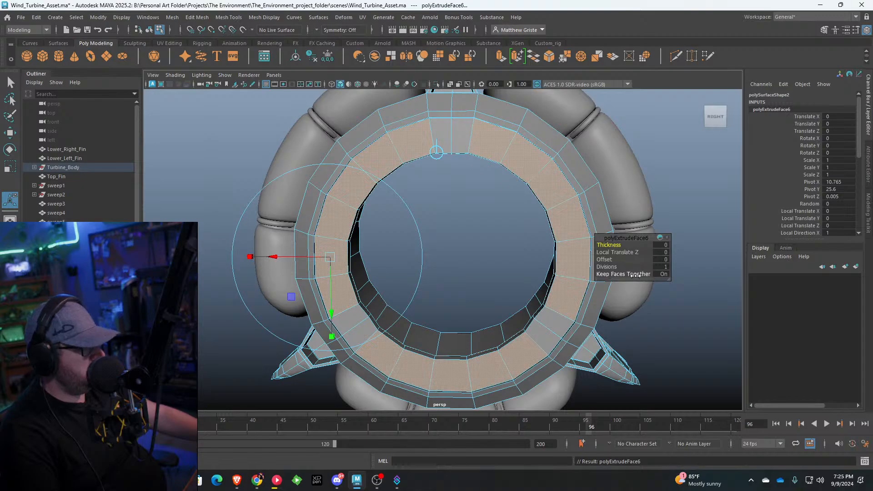
click(663, 274)
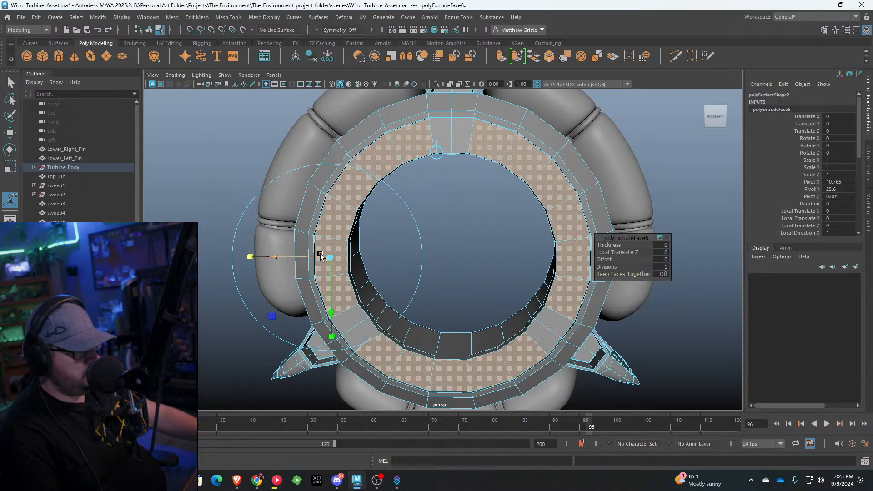
drag(320, 255, 359, 251)
shift+click(358, 252)
Step: Extrude the inset faces slightly into the ring, then delete them to open windows through it
key(ctrl+e)
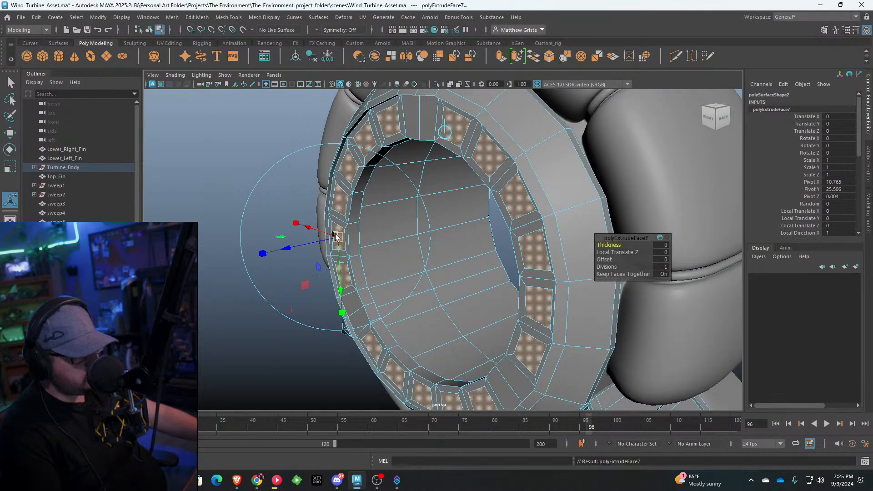
drag(287, 249, 294, 247)
key(Delete)
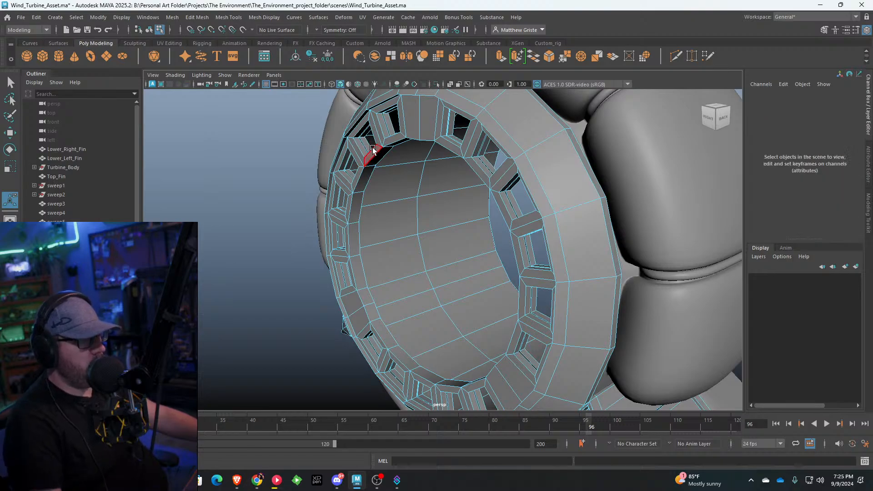
Step: Sew together the facing border edges along the gap in one of the ring's windows with a tolerance of 1
scroll(373, 147, up, 3)
alt+middle_drag(372, 147, 428, 255)
scroll(428, 255, up, 5)
right_drag(404, 236, 399, 196)
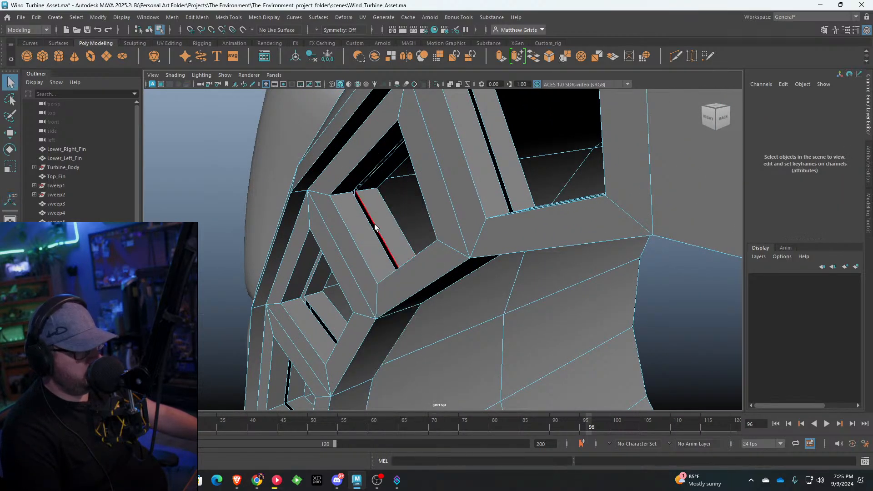
click(373, 225)
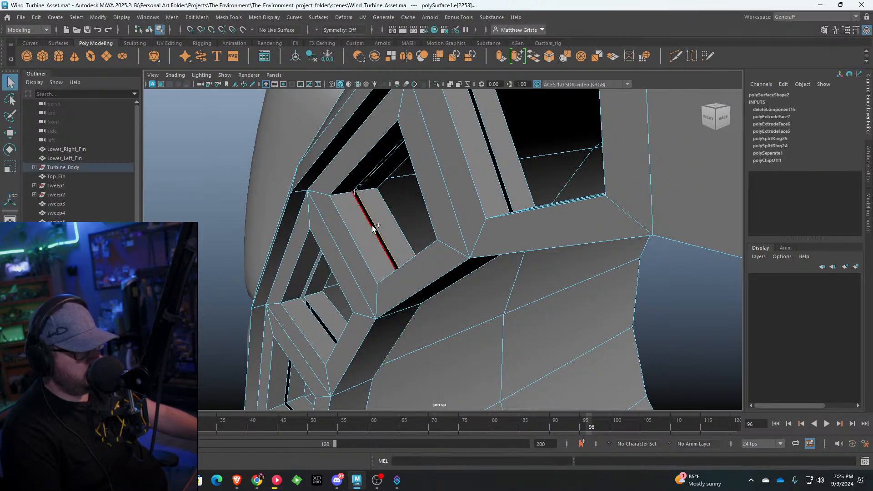
click(561, 58)
click(533, 172)
Step: Select the facing edges of the gap in the adjacent larger window and sew them together
alt+drag(533, 171, 523, 195)
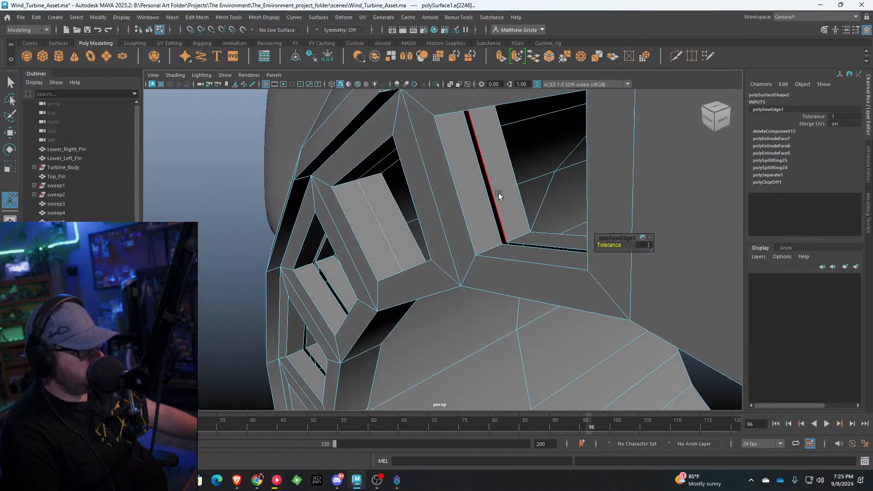
double_click(498, 192)
shift+double_click(486, 198)
key(g)
drag(606, 242, 420, 212)
Step: Sew the lower gap edges of the window beside the solid top section, reducing the sew tolerance to about 0.5
scroll(572, 242, down, 4)
scroll(431, 213, up, 3)
click(449, 211)
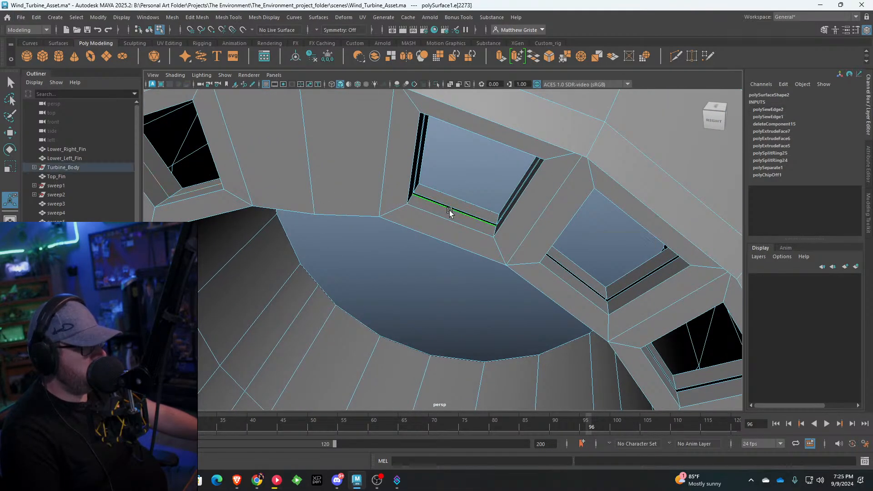
key(g)
drag(606, 242, 611, 242)
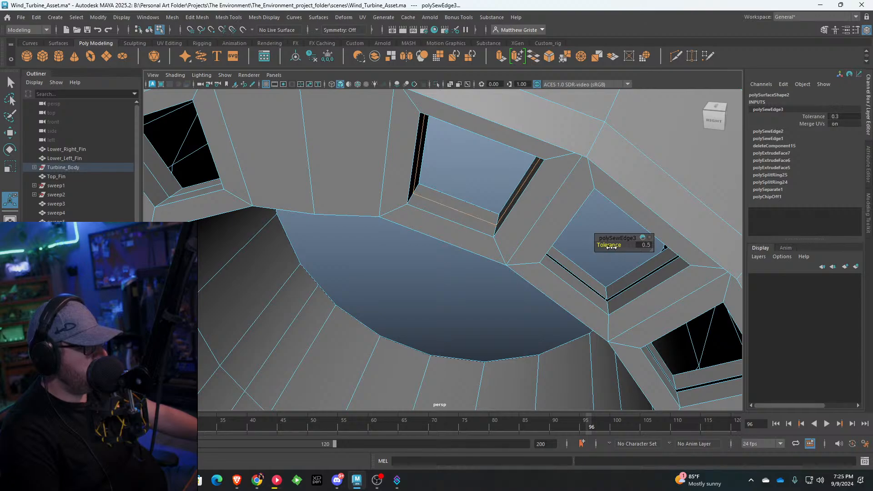
Step: Sew the border edges along both lower gaps of the following window with a tolerance of 1
click(594, 288)
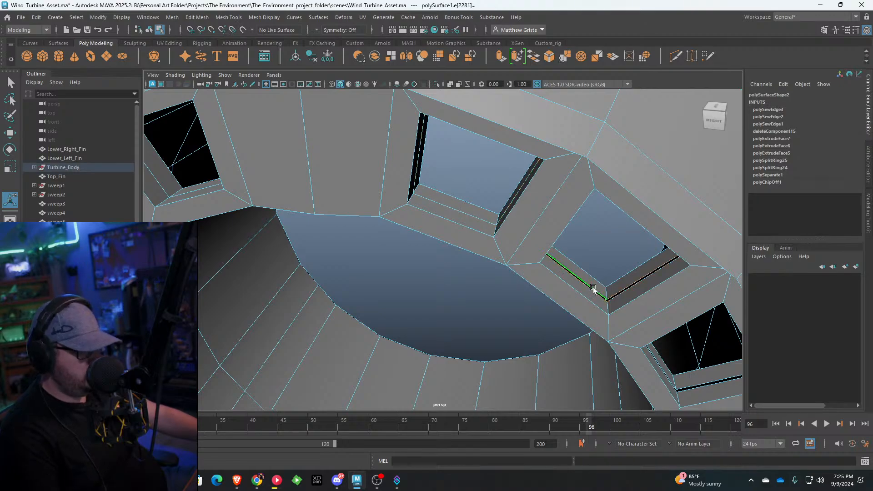
key(g)
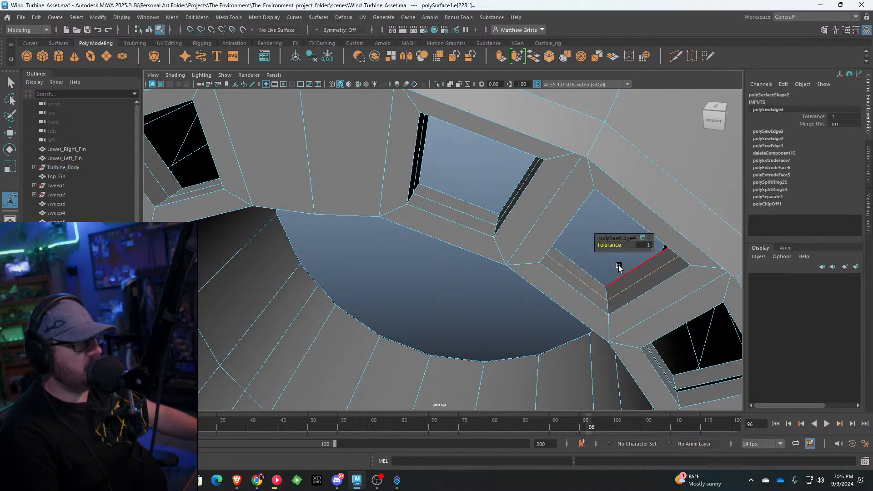
alt+middle_drag(619, 268, 424, 193)
scroll(424, 192, up, 3)
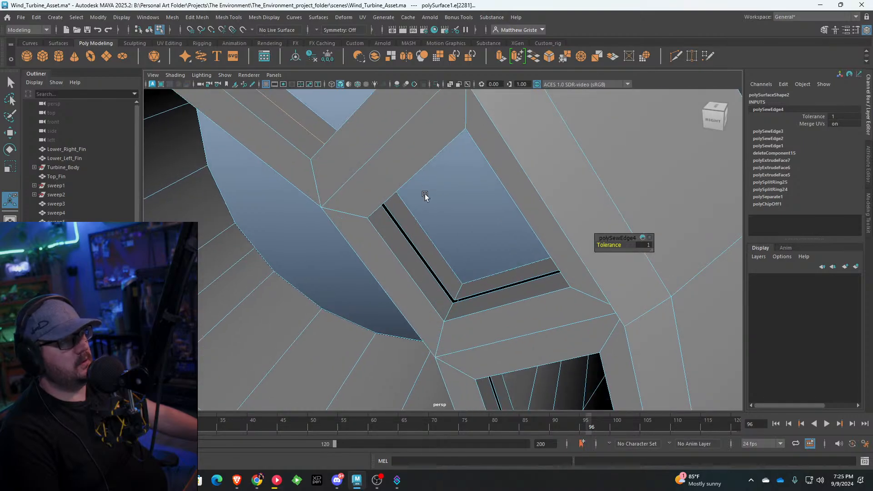
Step: Sew the border edges of the gap inside the rectangular opening of the turbine ring, setting the tolerance to 1
alt+drag(413, 236, 406, 192)
double_click(383, 216)
shift+double_click(377, 216)
click(564, 56)
alt+middle_drag(467, 162, 501, 176)
drag(620, 245, 627, 245)
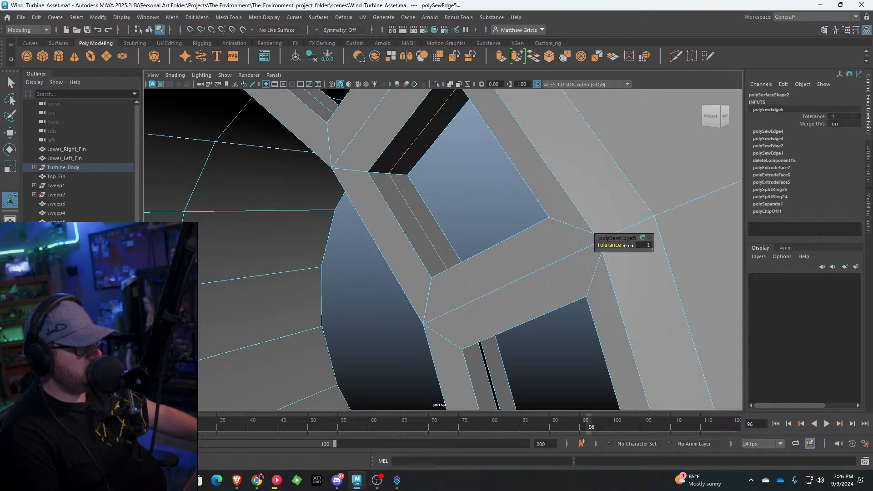
Step: Close the gap inside the next ring opening by sewing its border edges with a tolerance of 1
alt+drag(594, 273, 513, 192)
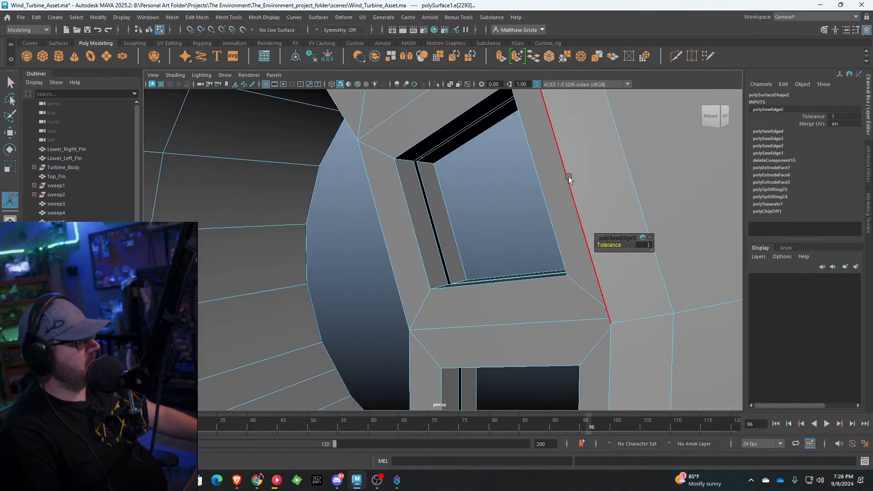
alt+drag(468, 176, 391, 269)
click(403, 258)
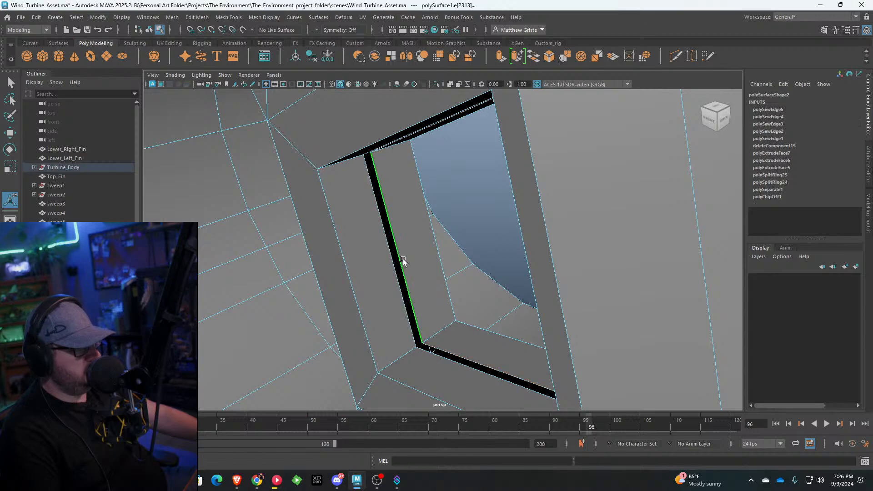
key(g)
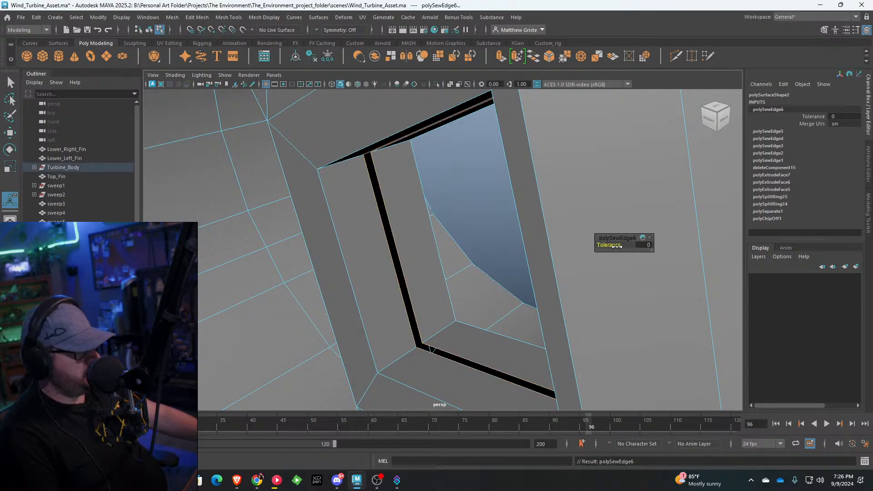
drag(617, 246, 627, 246)
Step: Select the border edge loops on both sides of the following opening's gap and sew them with a tolerance of 1
alt+drag(455, 273, 408, 235)
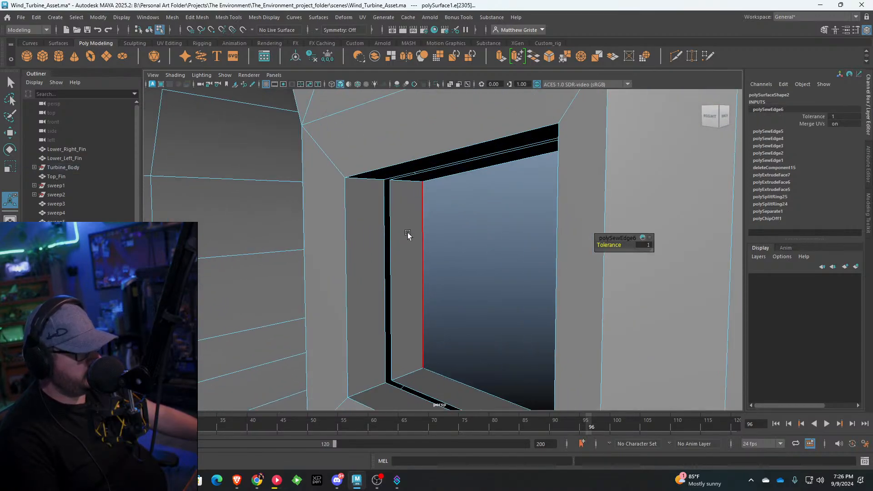
click(397, 239)
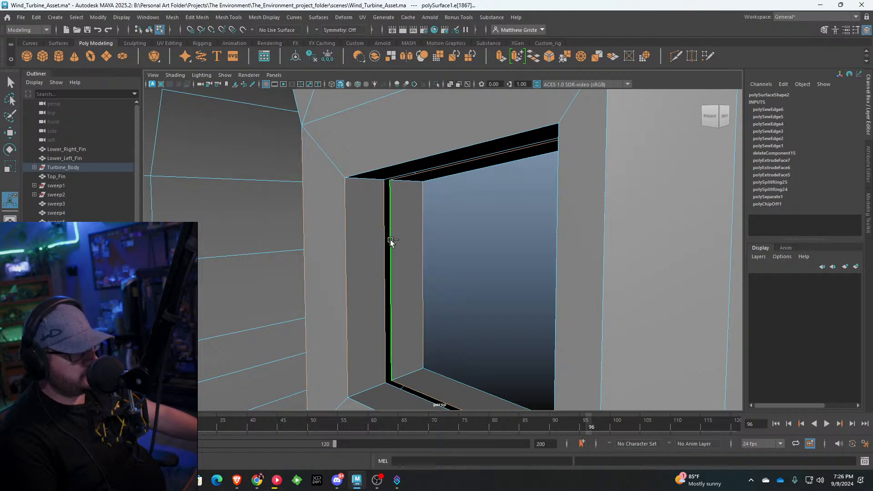
key(ctrl+z)
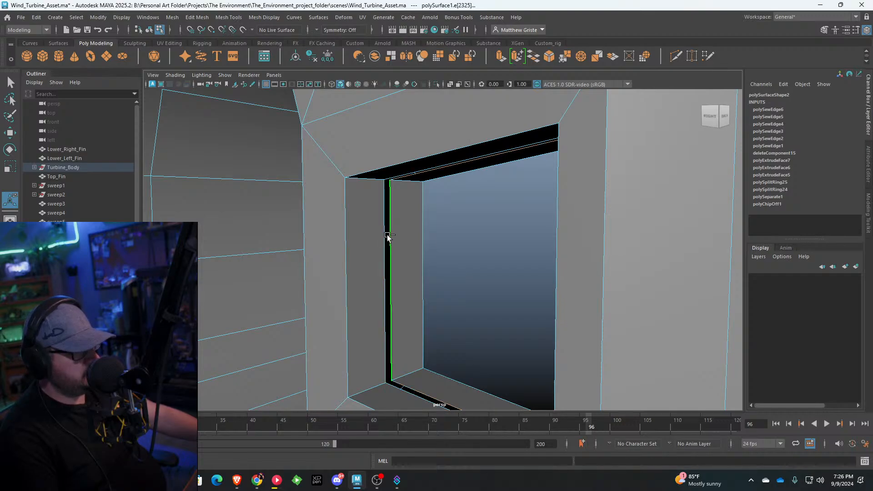
key(ctrl+z)
click(229, 486)
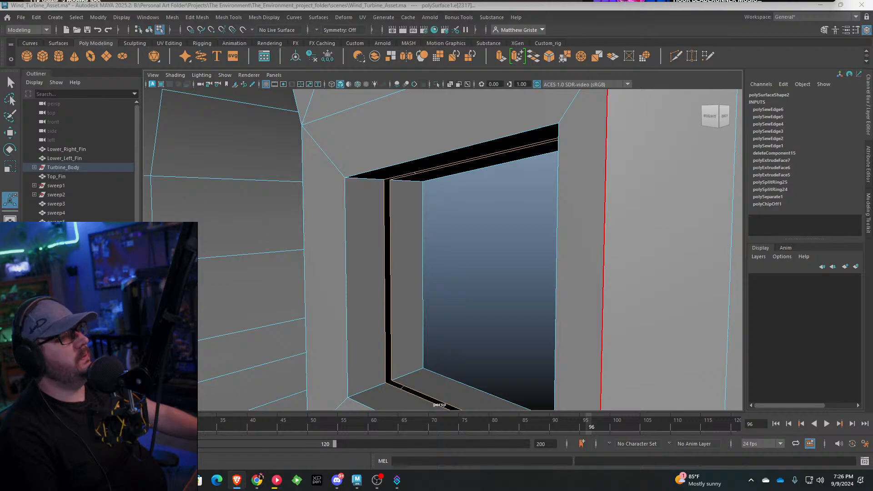
click(513, 5)
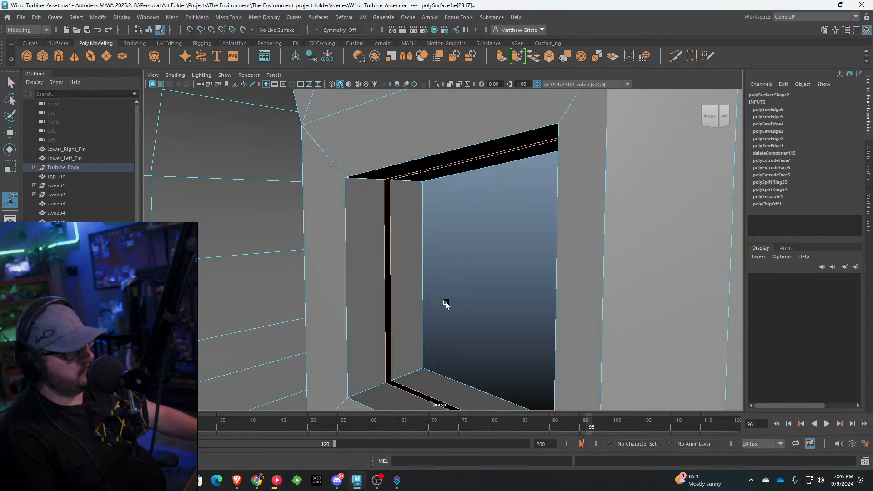
scroll(444, 300, down, 3)
alt+middle_drag(490, 258, 496, 210)
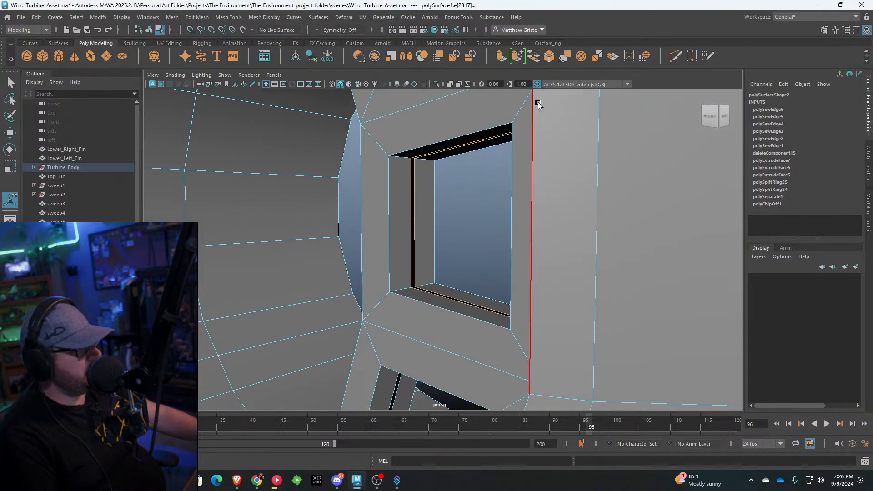
click(566, 56)
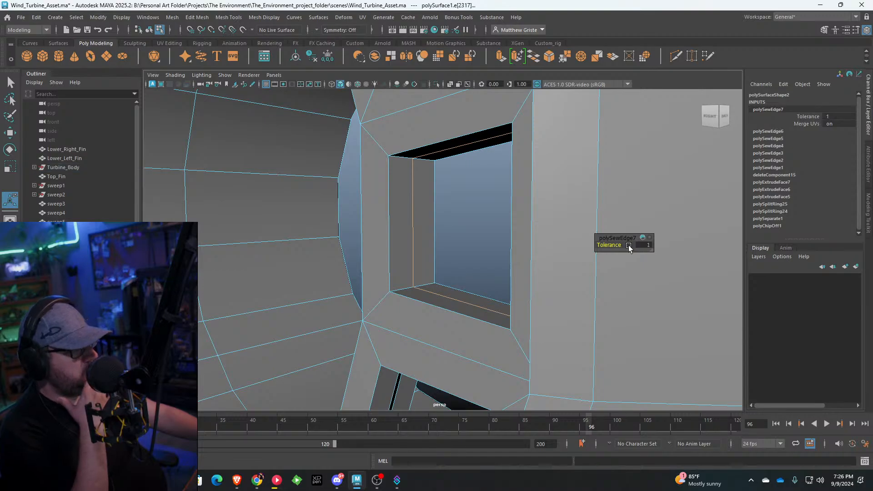
Step: Sew the open seam in the last opening before the solid ring section, raising the tolerance to 1
scroll(481, 257, down, 2)
alt+drag(482, 257, 447, 264)
click(411, 206)
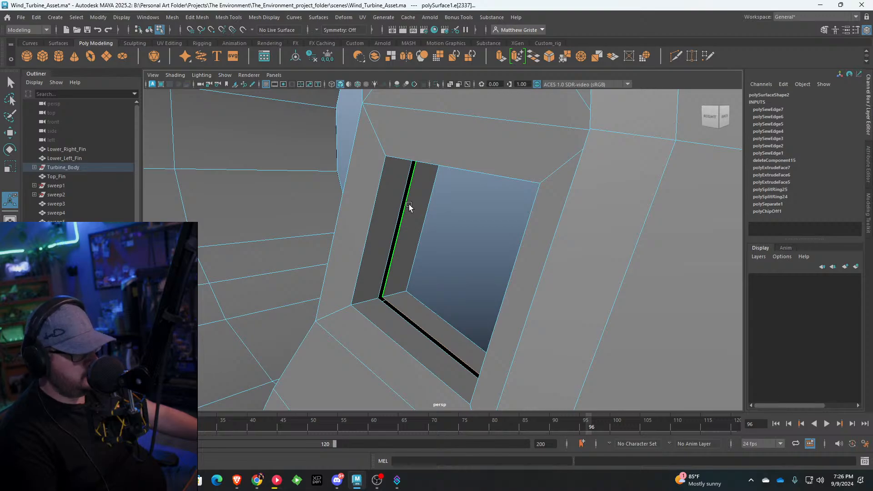
key(g)
drag(608, 245, 619, 245)
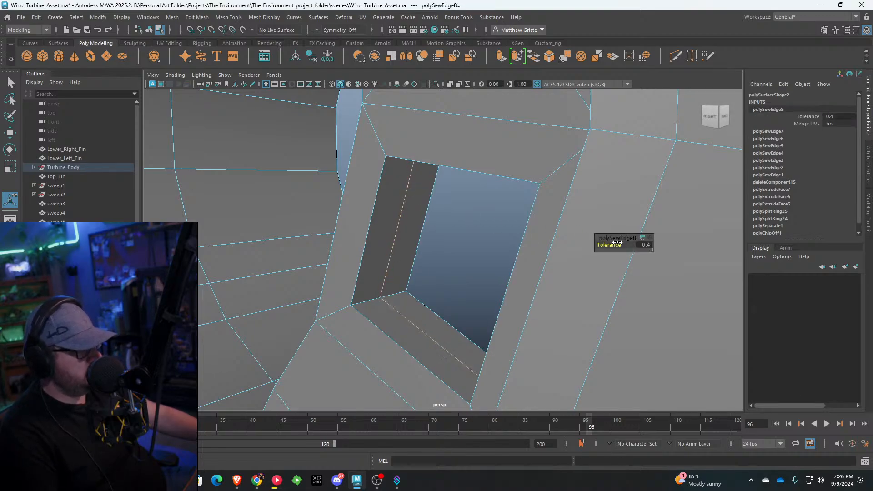
Step: Sew the gap's border edges inside the first opening past the solid section of the ring
scroll(497, 242, down, 5)
alt+drag(497, 242, 446, 263)
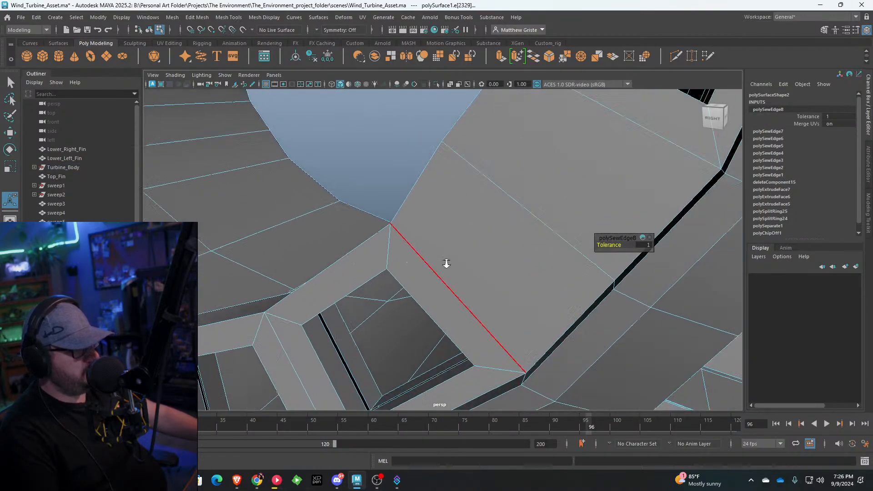
scroll(363, 318, up, 5)
alt+drag(363, 318, 368, 253)
click(341, 264)
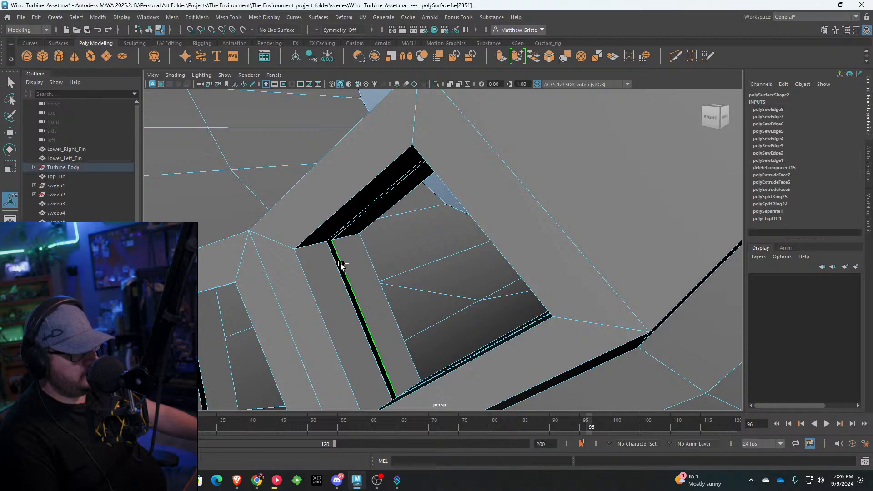
key(g)
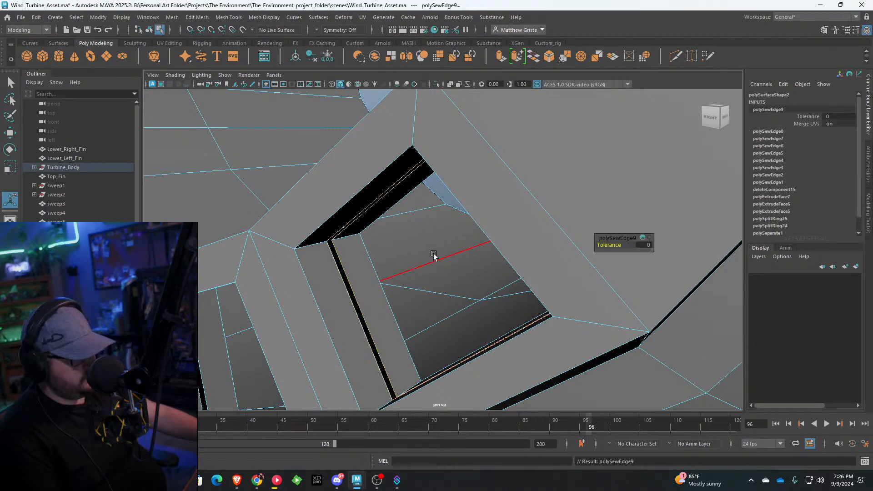
drag(605, 245, 439, 294)
Step: Sew the open border edges in each of the next two openings along the ring
click(440, 294)
key(g)
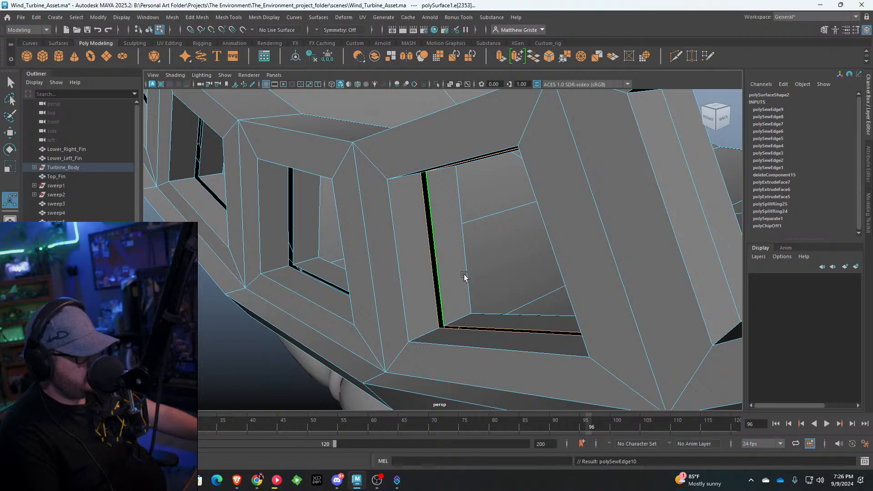
drag(609, 245, 502, 241)
click(422, 250)
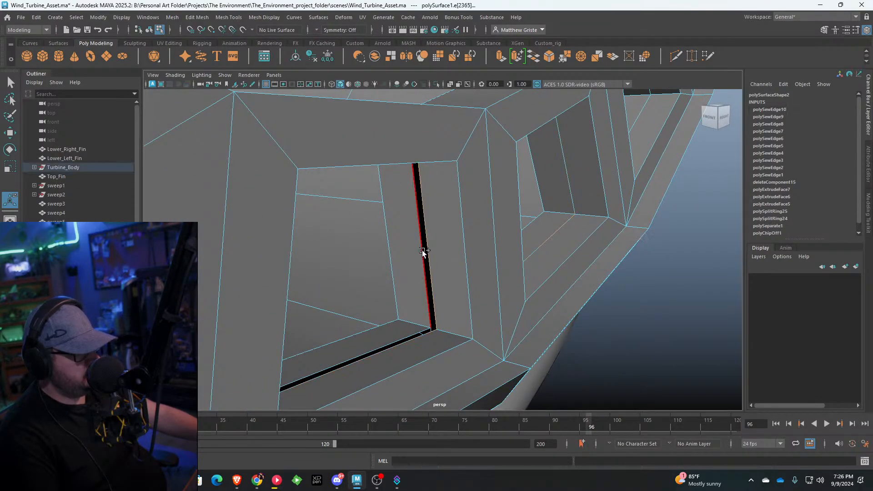
key(g)
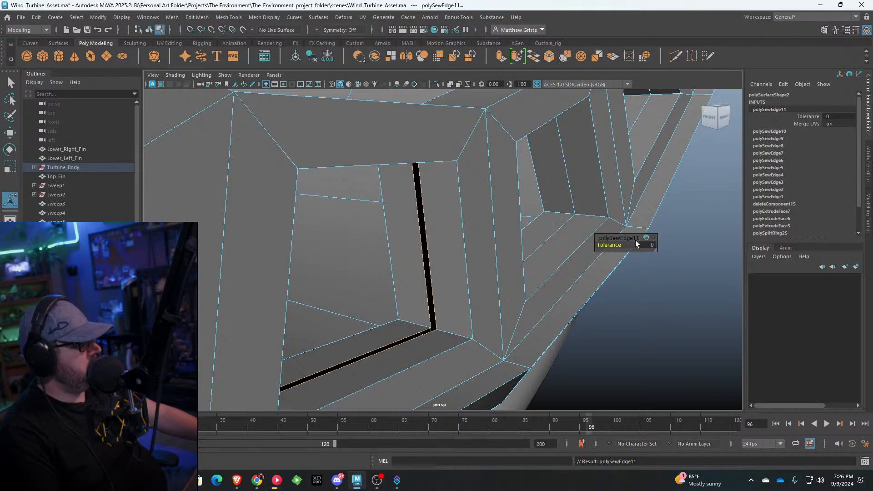
drag(617, 245, 624, 245)
Step: Continue around the ring and sew the gaps in the following two openings, using a tolerance of 1 for the second
alt+drag(517, 238, 490, 262)
click(474, 260)
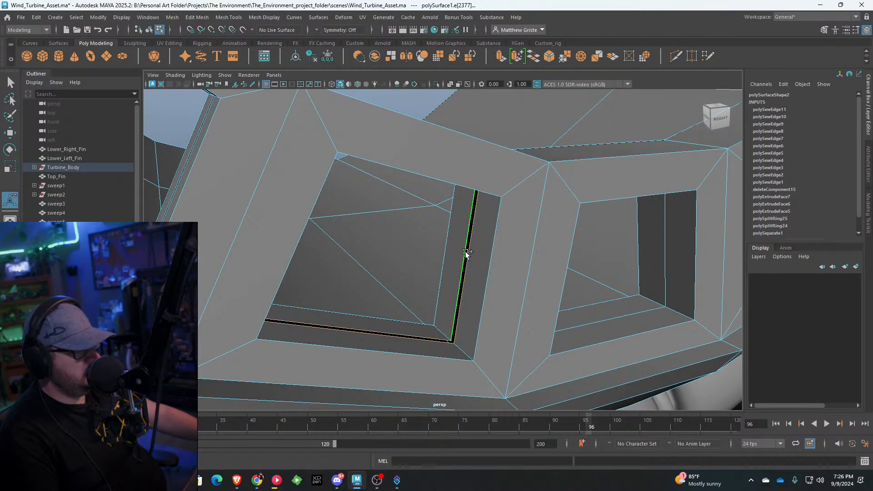
key(g)
drag(608, 244, 332, 234)
click(317, 226)
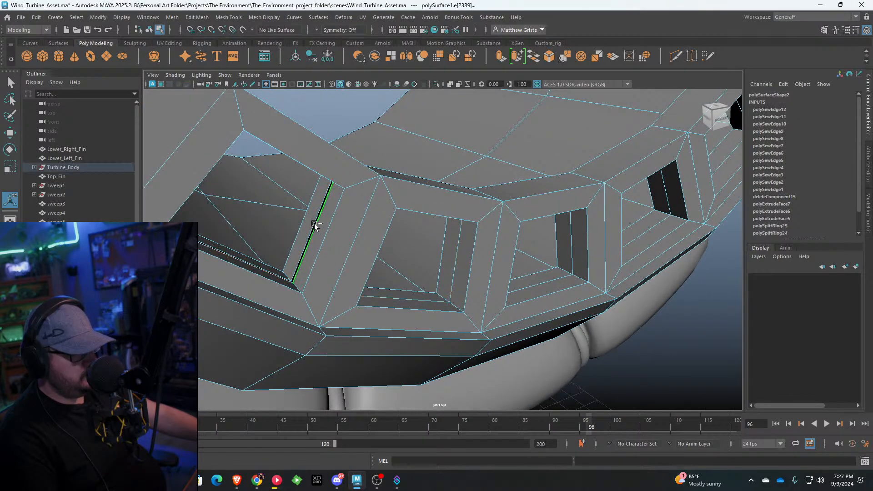
key(g)
drag(608, 244, 415, 284)
Step: Sew the border edges in two more openings farther around the ring, with a tolerance of 0.8 for the second
scroll(414, 284, up, 3)
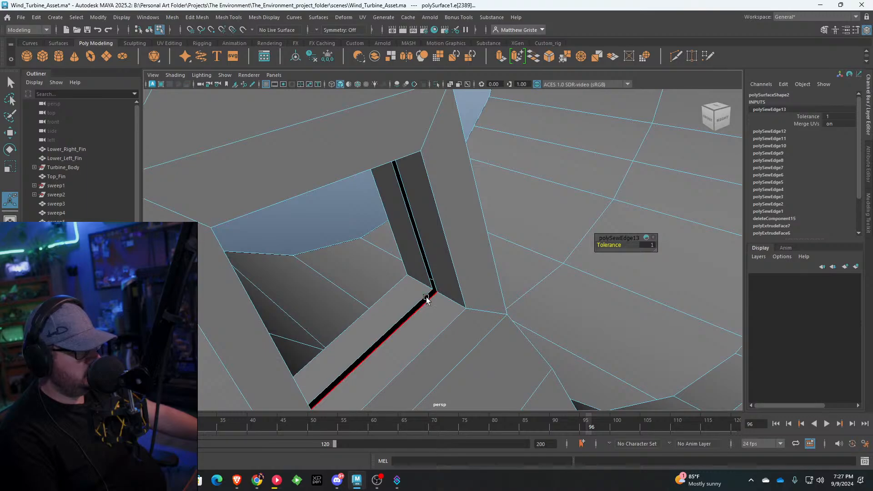
shift+click(425, 297)
key(g)
drag(608, 244, 419, 200)
click(406, 174)
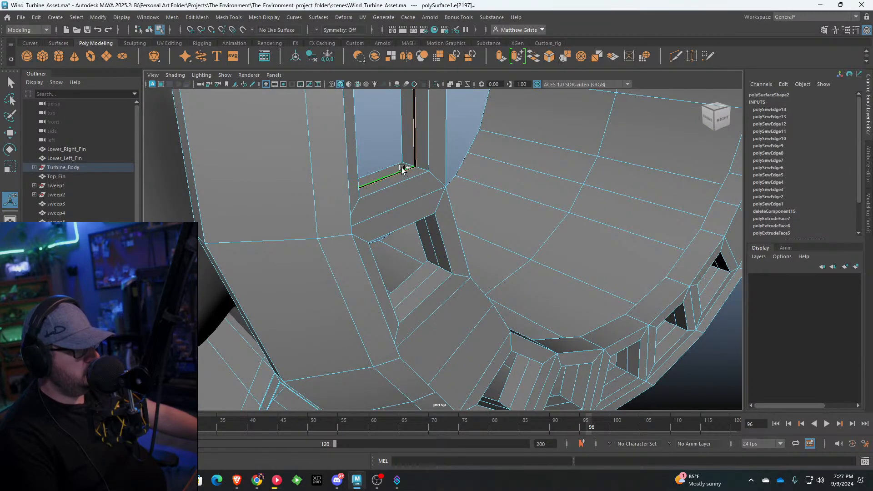
key(g)
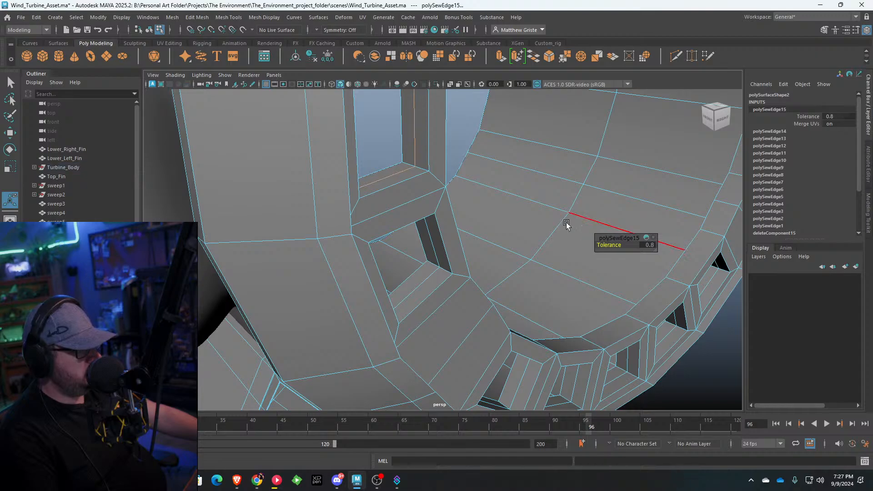
Step: Sew the seams inside the next two ring openings with tolerances of 0.9 and 0.7
alt+drag(567, 224, 400, 238)
click(394, 233)
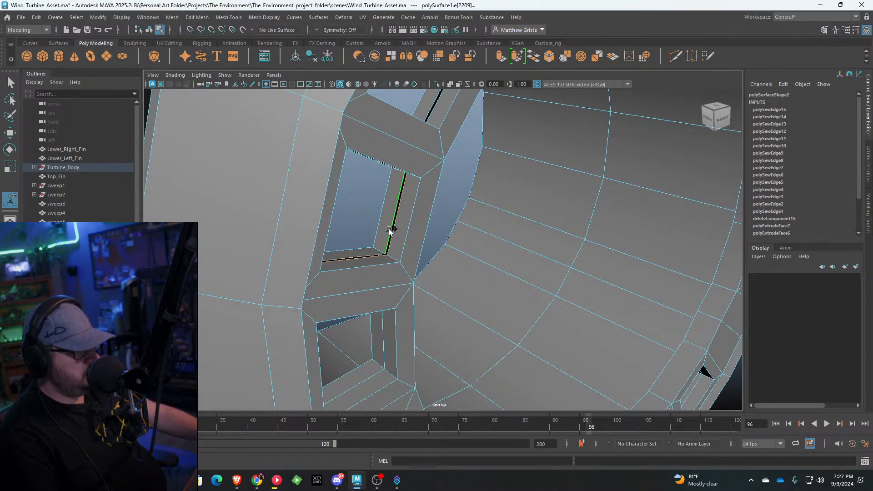
key(g)
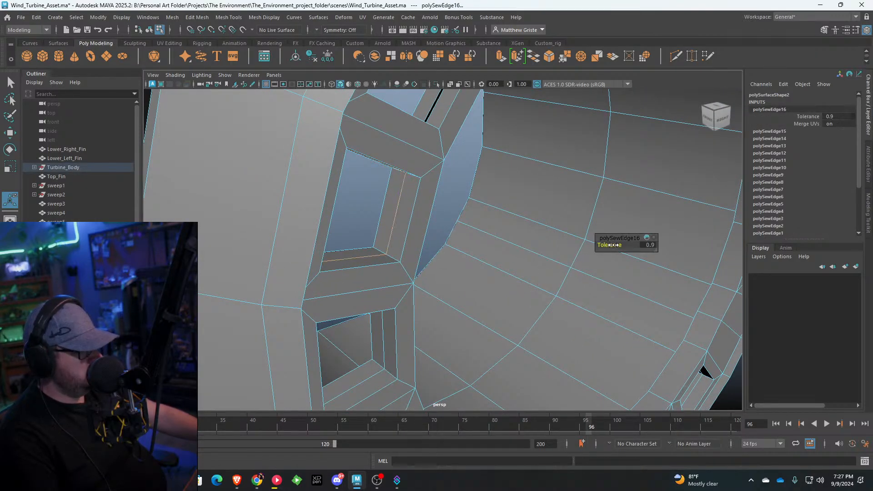
alt+drag(577, 272, 389, 220)
click(383, 218)
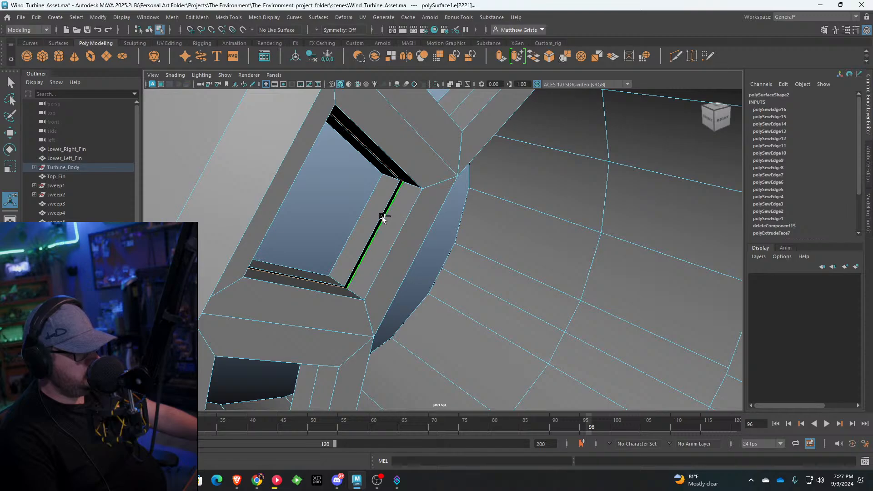
key(g)
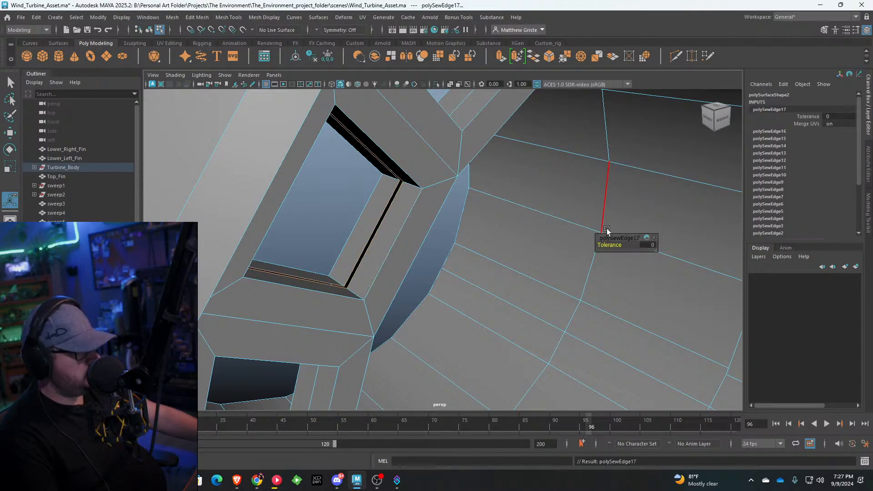
alt+drag(619, 242, 483, 177)
Step: Leave edge editing, switch to face selection and select the run of narrow faces along one side of the ring's inner rim
scroll(493, 184, down, 8)
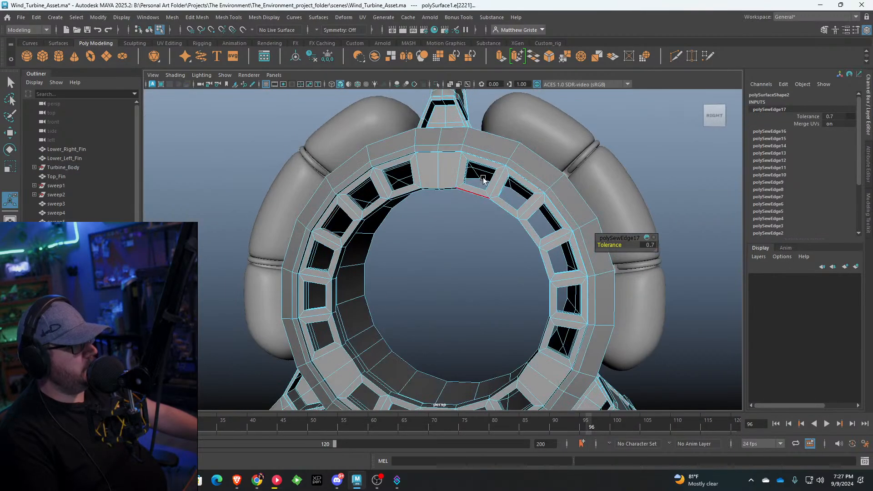
right_drag(486, 176, 529, 154)
key(q)
scroll(589, 184, down, 5)
click(590, 184)
alt+drag(586, 187, 511, 188)
scroll(383, 198, up, 5)
right_drag(382, 195, 377, 208)
scroll(377, 196, up, 3)
double_click(342, 196)
scroll(401, 233, down, 5)
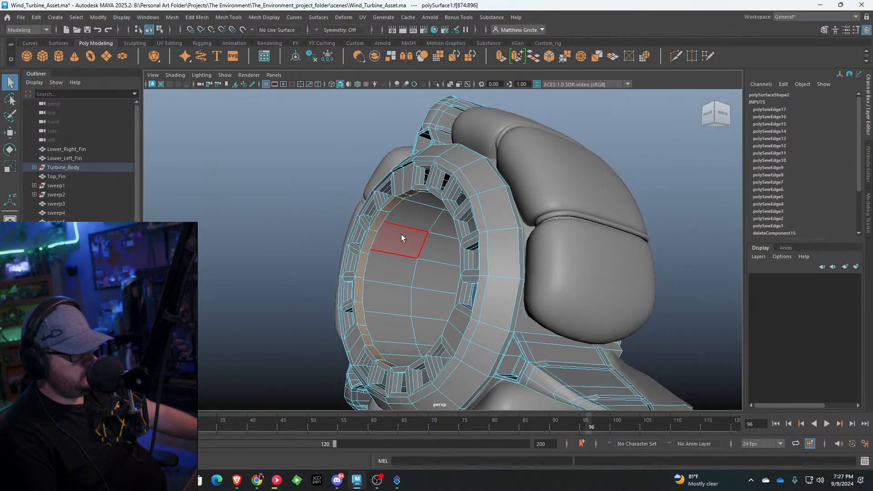
Step: Add the narrow inner-rim faces beside the openings on the opposite side of the ring to the face selection
key(w)
key(ctrl+z)
drag(385, 275, 409, 285)
scroll(392, 246, up, 4)
alt+drag(390, 243, 439, 197)
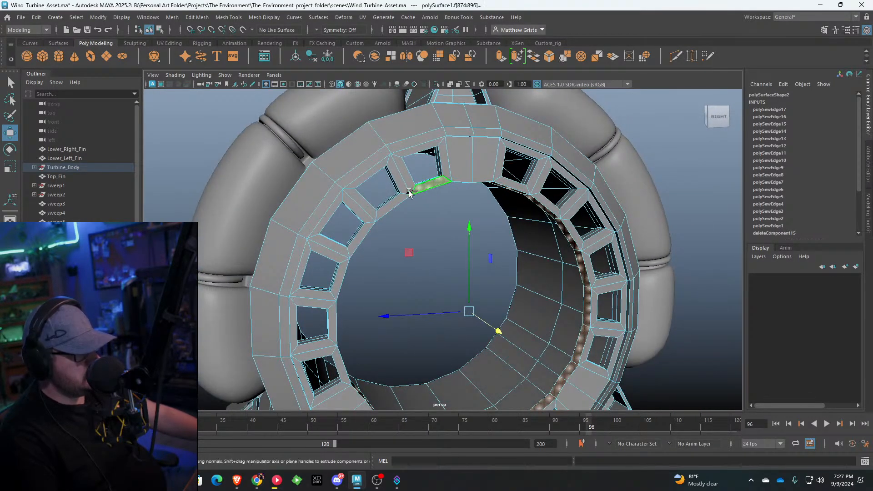
ctrl+shift+click(344, 282)
ctrl+shift+click(337, 324)
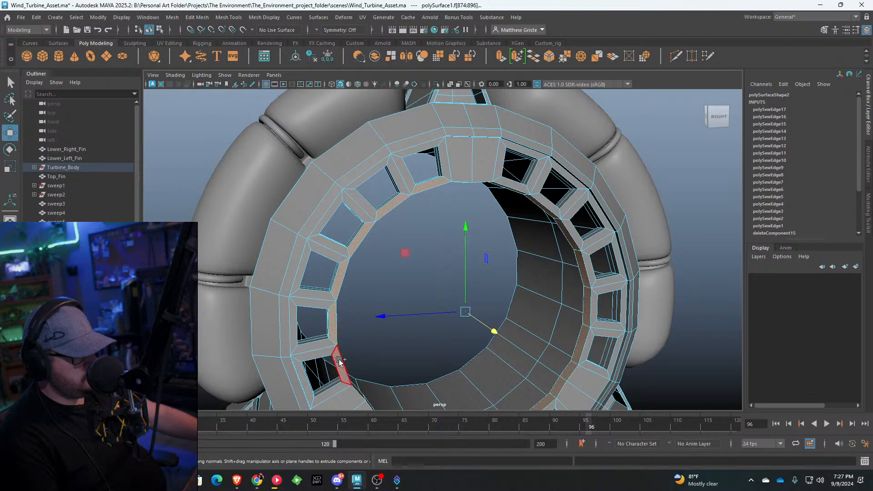
ctrl+shift+click(340, 361)
Step: Continue the front inner-rim selection along the bottom openings and up the remaining side of the ring
alt+middle_drag(401, 358, 354, 270)
ctrl+shift+click(369, 369)
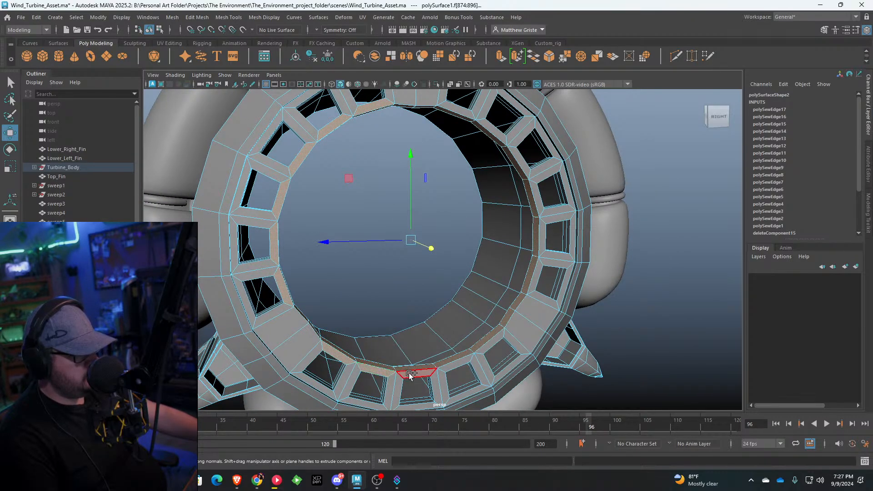
ctrl+shift+click(415, 370)
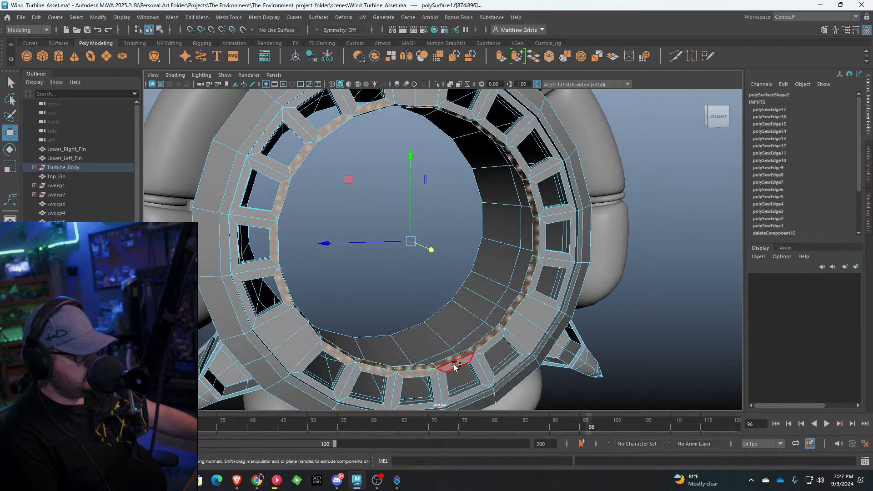
ctrl+shift+click(534, 280)
ctrl+shift+click(539, 234)
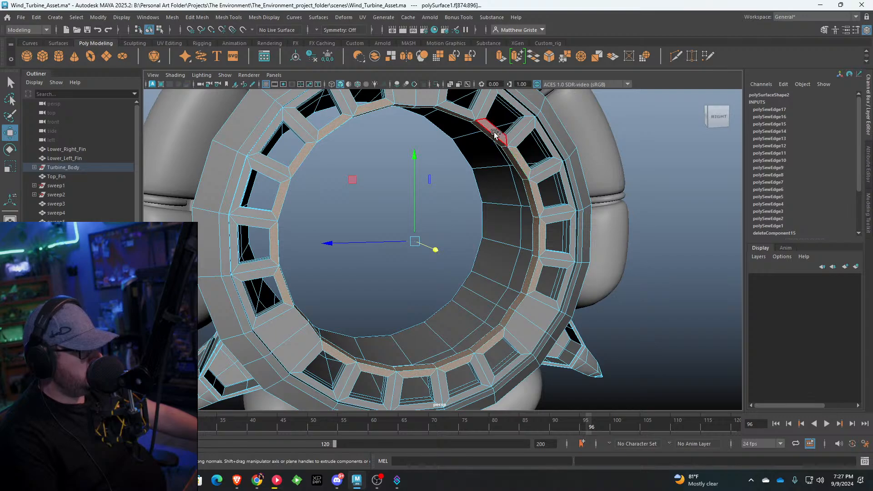
Step: From behind the ring, add the rear inner-rim faces along one side's openings to the selection
alt+drag(439, 149, 465, 171)
drag(473, 281, 462, 274)
key(ctrl+z)
alt+drag(463, 230, 405, 189)
alt+middle_drag(405, 190, 536, 227)
alt+drag(535, 227, 491, 207)
alt+middle_drag(491, 207, 484, 240)
scroll(563, 208, down, 1)
shift+click(554, 208)
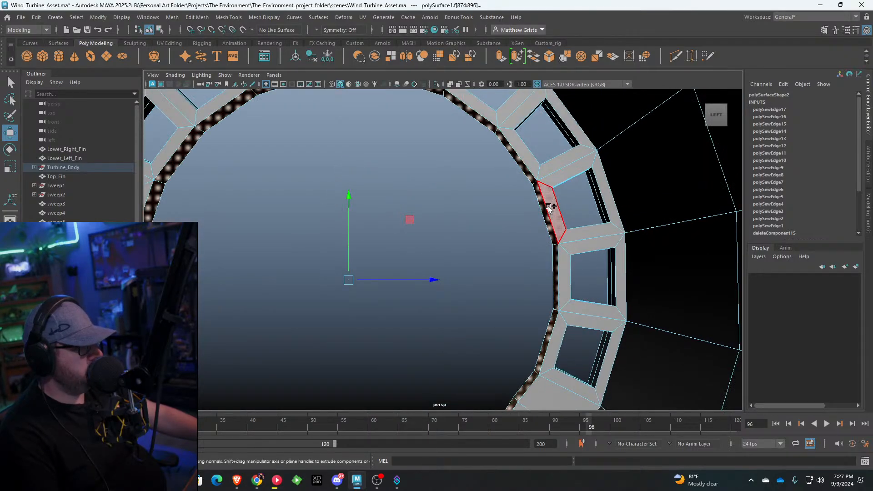
shift+click(522, 159)
shift+click(566, 277)
shift+click(554, 338)
alt+middle_drag(551, 333, 584, 243)
scroll(584, 243, down, 1)
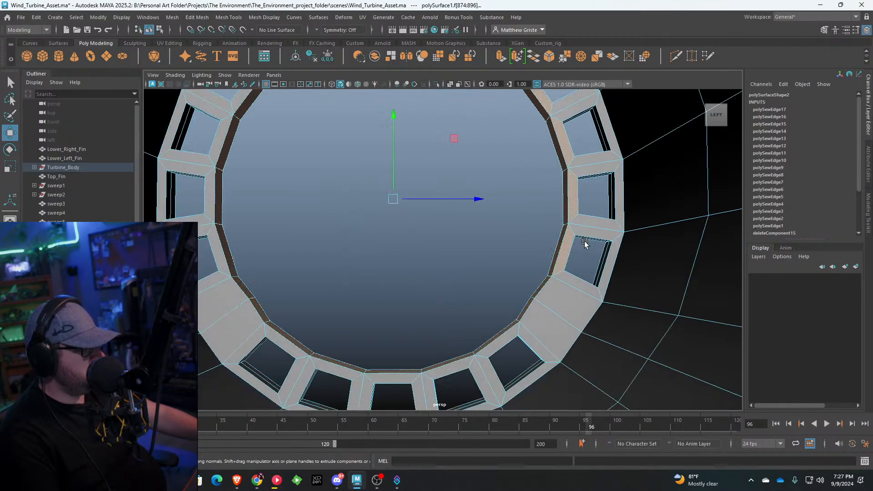
Step: Add the remaining rear inner-rim faces along the bottom, the other side and the top of the ring
shift+click(452, 366)
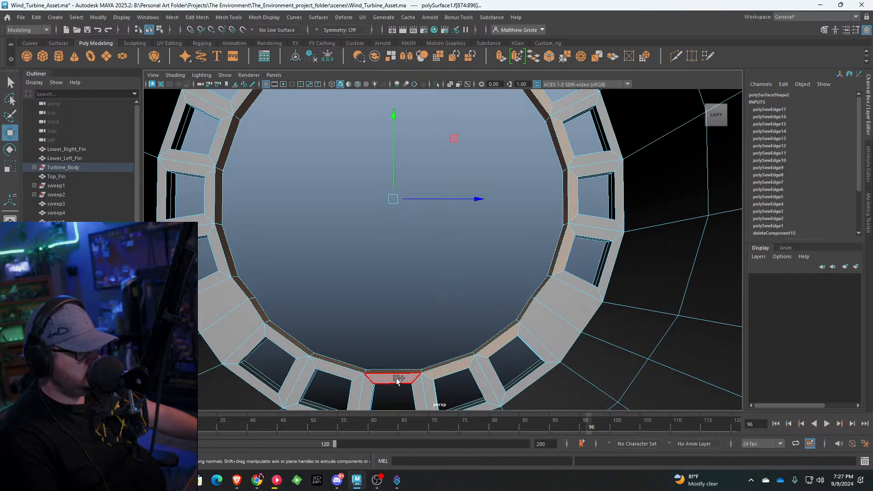
shift+click(349, 374)
shift+click(214, 195)
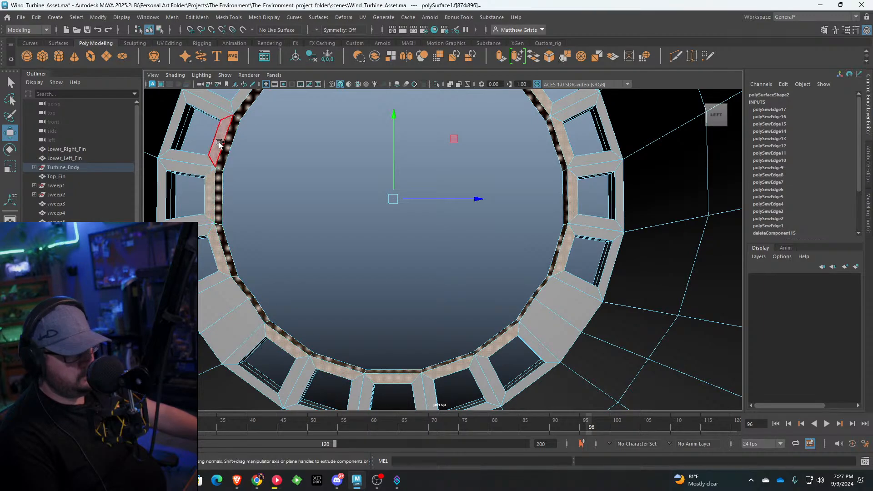
shift+click(221, 144)
shift+click(241, 100)
alt+middle_drag(343, 148, 342, 249)
shift+click(300, 148)
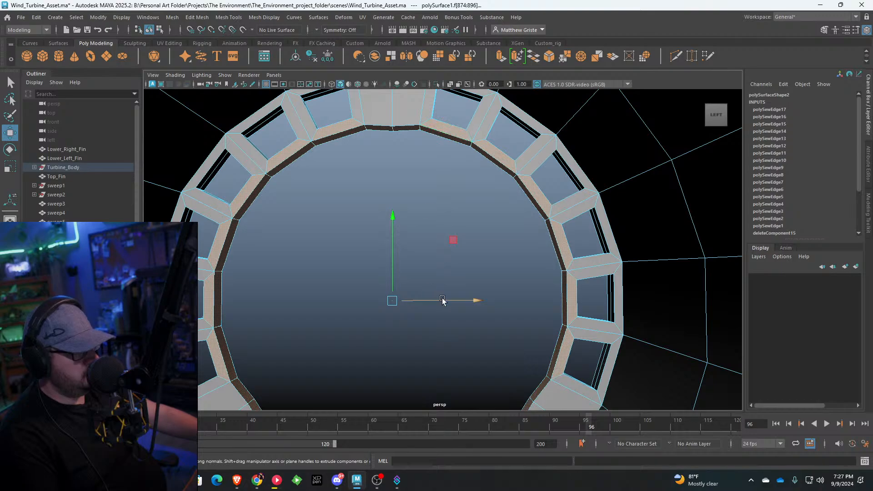
Step: Start adding the inward side faces within the upper openings, undoing the accidental selection of the whole mesh
alt+drag(442, 300, 288, 308)
mouse_move(535, 302)
mouse_down()
mouse_move(526, 303)
mouse_move(540, 292)
mouse_up()
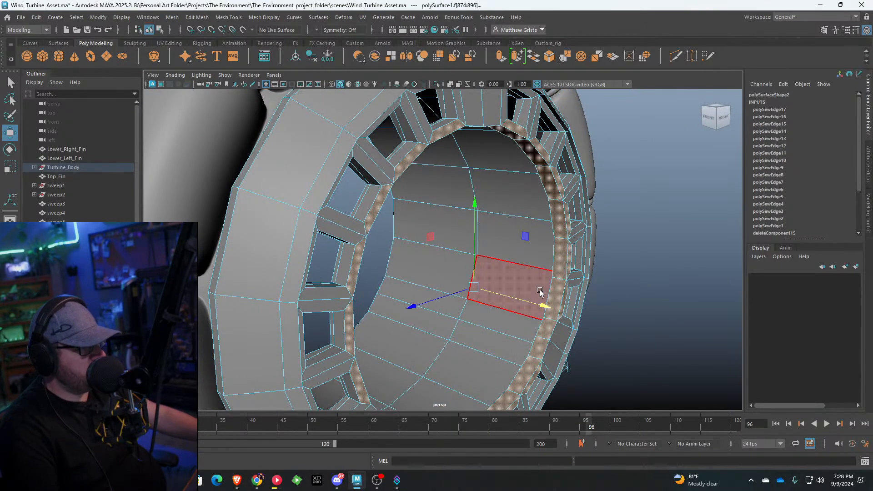
alt+drag(503, 181, 432, 144)
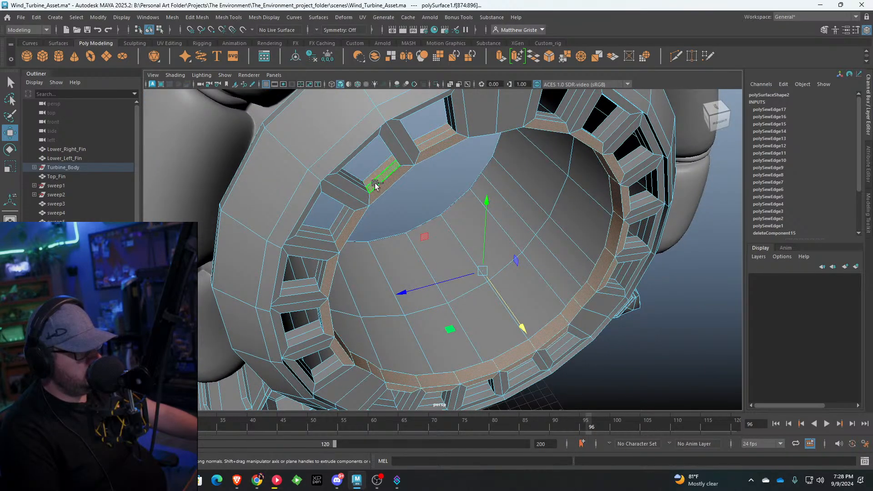
shift+double_click(320, 272)
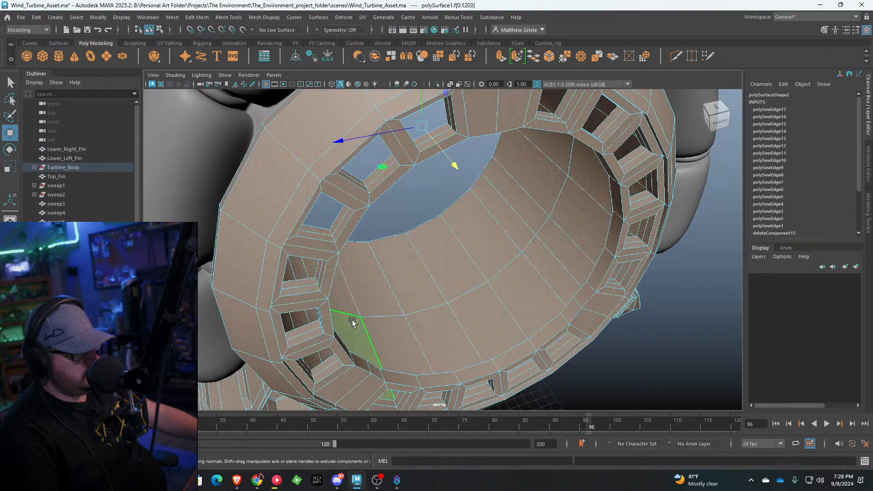
key(ctrl+z)
Step: Add the strips lining the inner side of each opening down one side of the ring to the selection
alt+middle_drag(359, 316, 472, 227)
scroll(473, 227, up, 3)
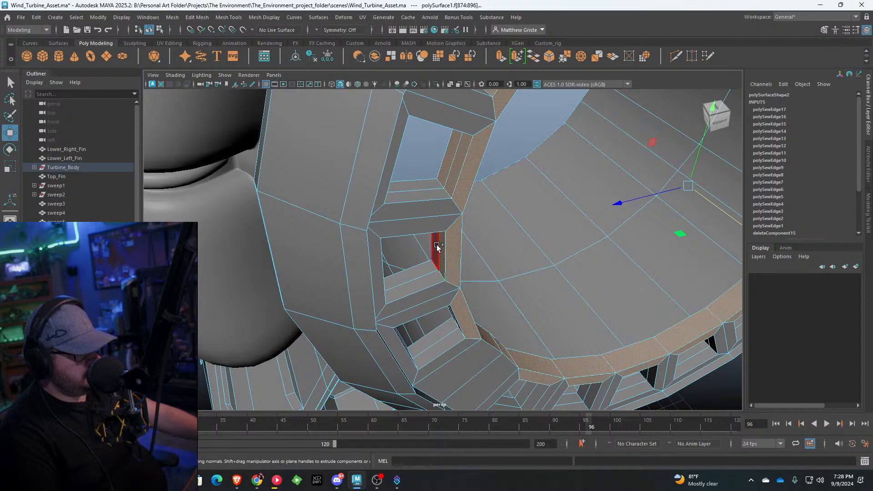
alt+drag(437, 248, 449, 326)
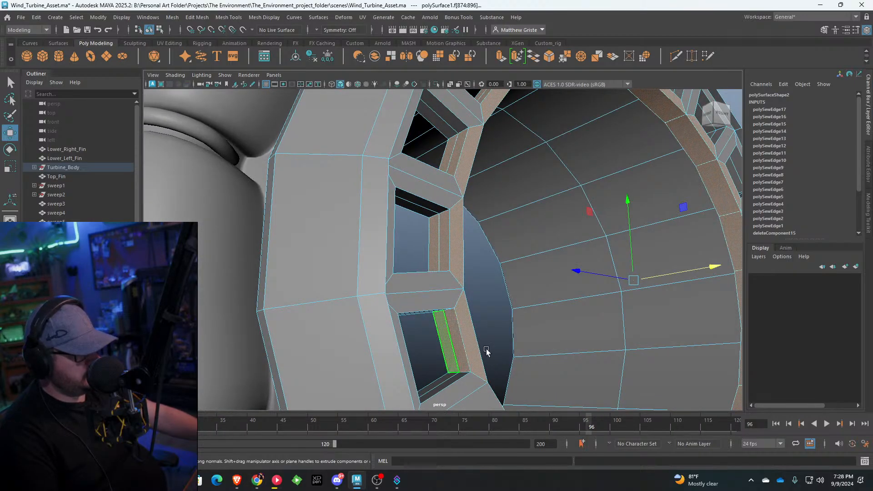
alt+drag(486, 350, 452, 293)
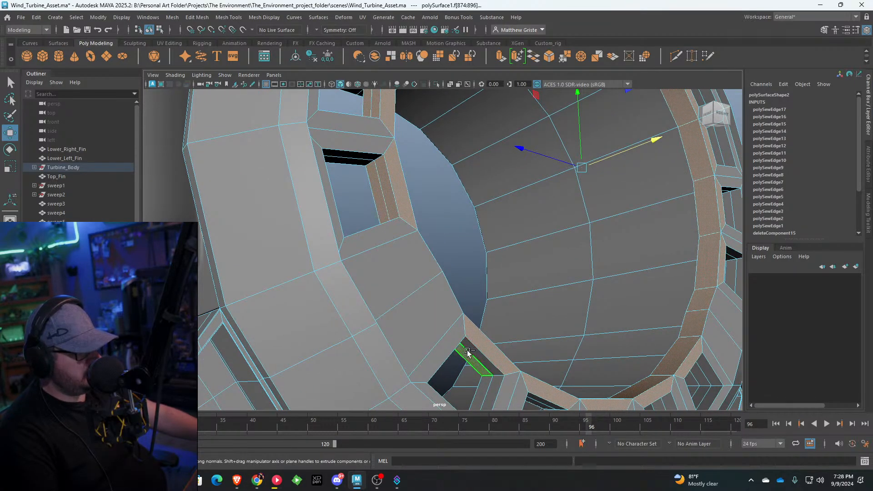
alt+drag(437, 283, 426, 301)
click(427, 301)
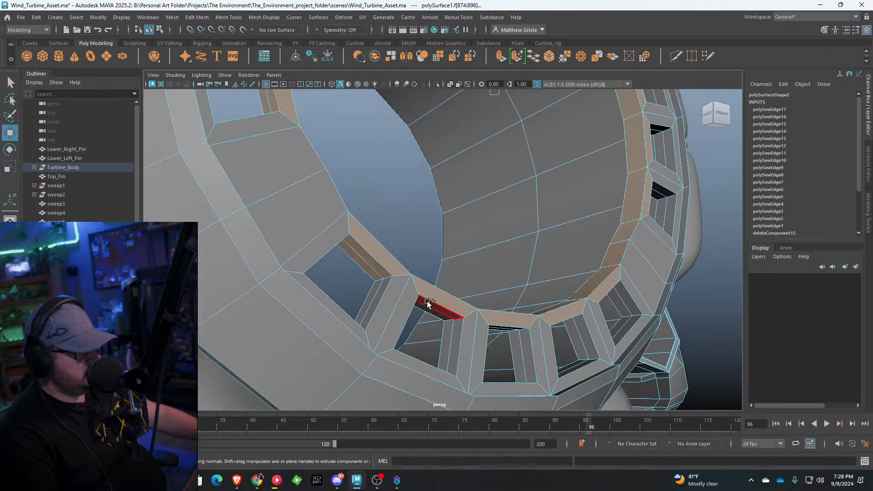
Step: Add the inner-side strips of the bottom openings to the selection, undoing the accidental whole-mesh selection
click(505, 330)
alt+drag(506, 328, 455, 299)
click(568, 318)
click(455, 300)
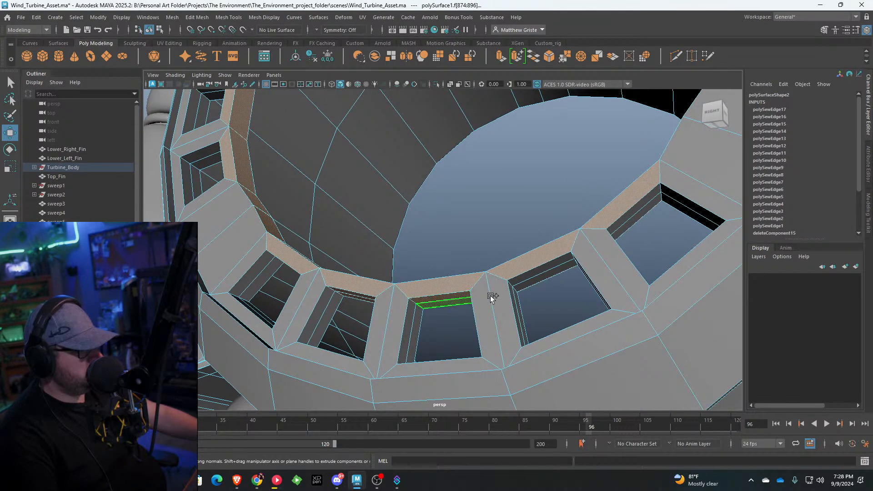
double_click(533, 280)
key(ctrl+z)
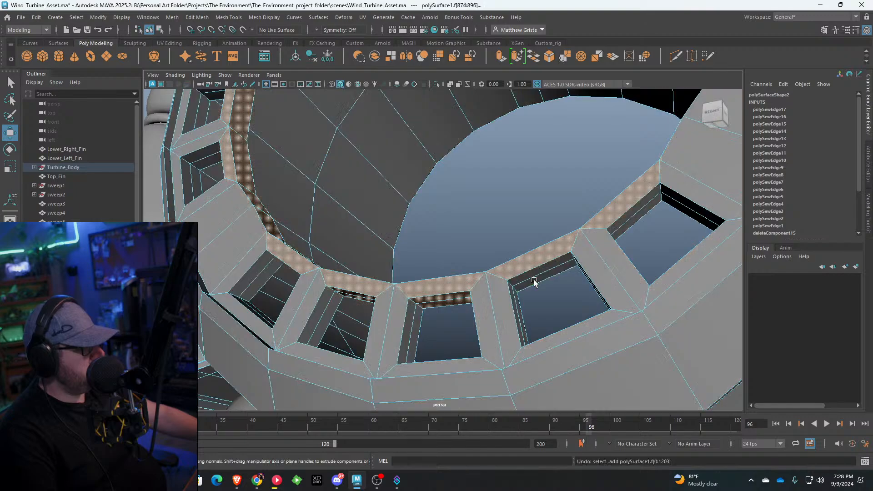
shift+click(534, 281)
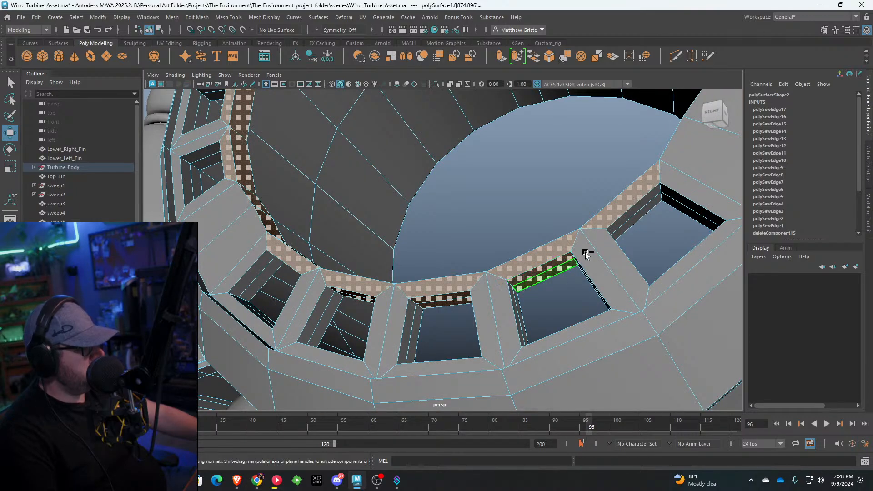
Step: Add the inner-side strips of the openings up the remaining side of the ring to the selection
alt+drag(623, 220, 440, 339)
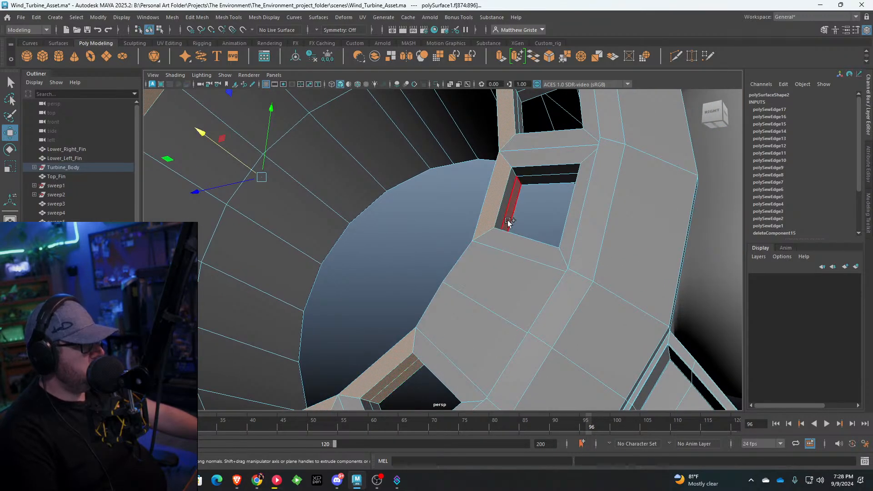
alt+drag(530, 152, 518, 271)
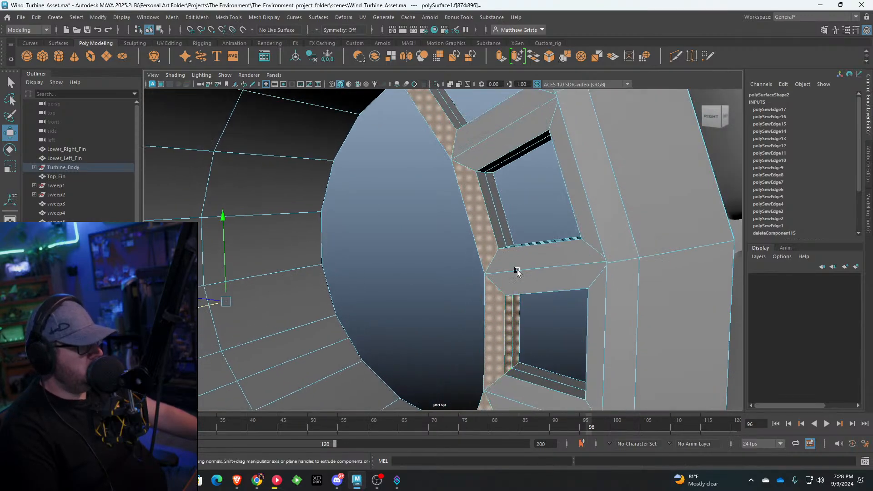
alt+drag(501, 179, 491, 273)
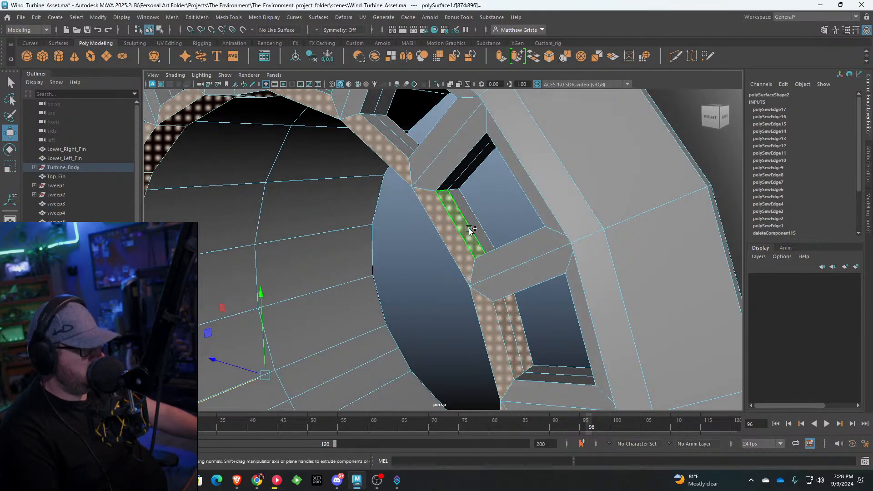
alt+drag(417, 196, 432, 230)
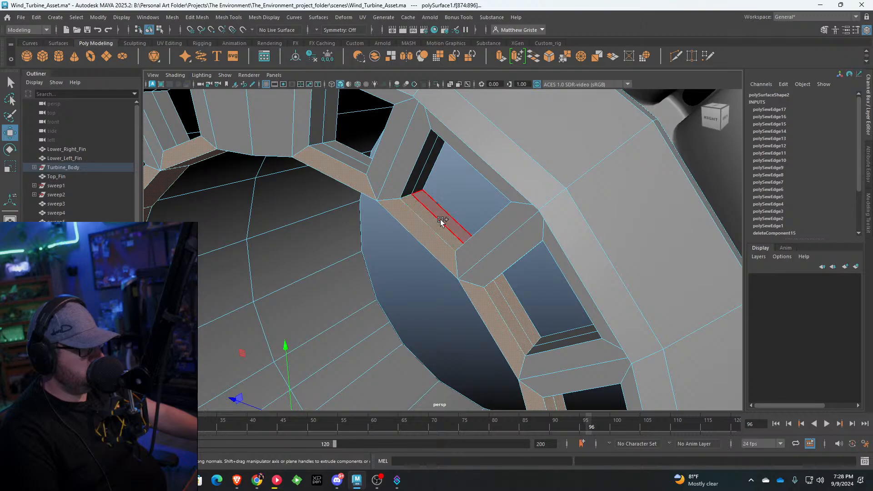
alt+drag(353, 157, 323, 228)
Step: Return from face selection to object mode and deselect the turbine ring
alt+drag(315, 335, 412, 303)
alt+middle_drag(412, 303, 435, 250)
alt+drag(435, 250, 469, 253)
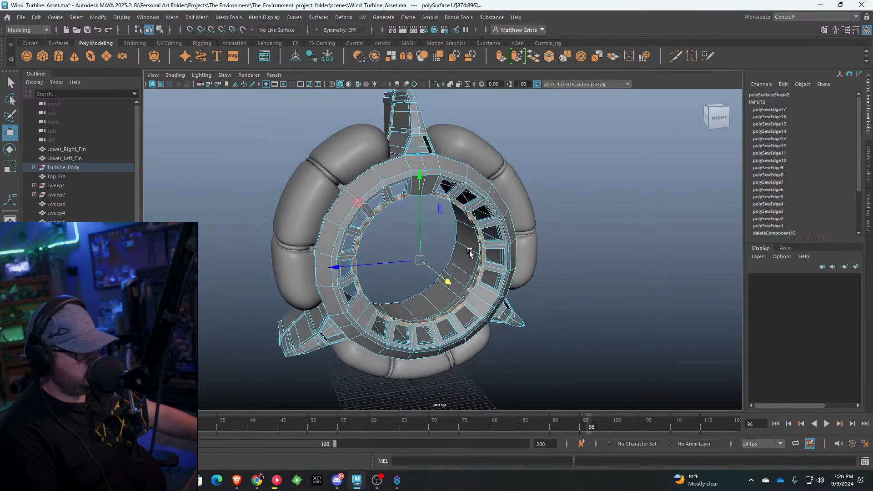
scroll(467, 254, up, 3)
right_drag(423, 161, 448, 146)
click(627, 250)
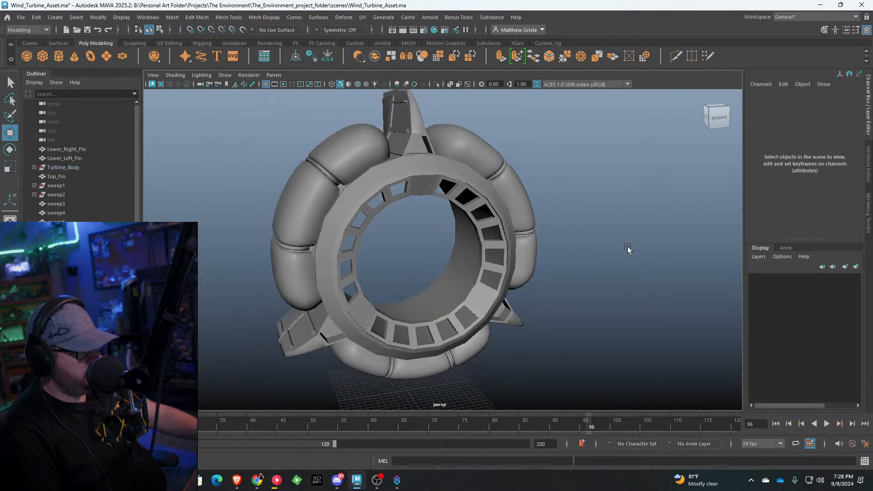
Step: Create a polygon cylinder and raise it to the middle of the ring, at Translate Y 23.651
mouse_move(627, 250)
alt+mouse_down()
mouse_move(555, 208)
mouse_move(511, 232)
mouse_move(633, 243)
alt+mouse_up()
scroll(633, 246, down, 3)
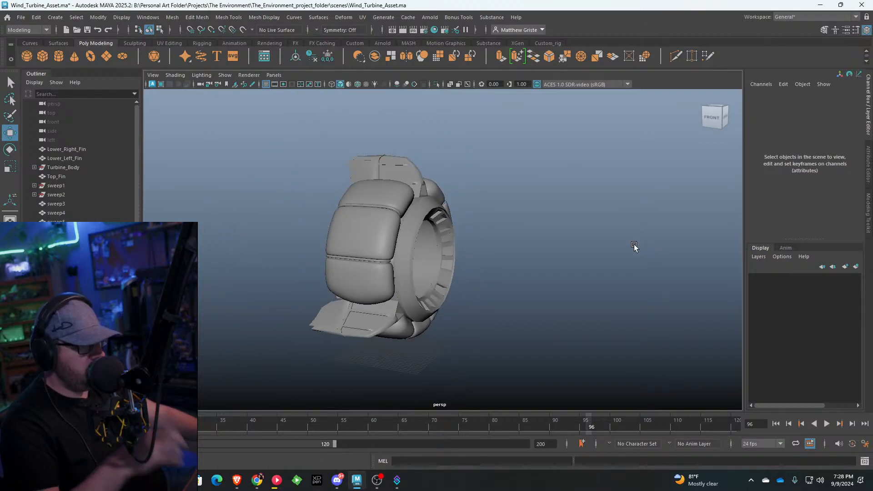
scroll(418, 256, up, 5)
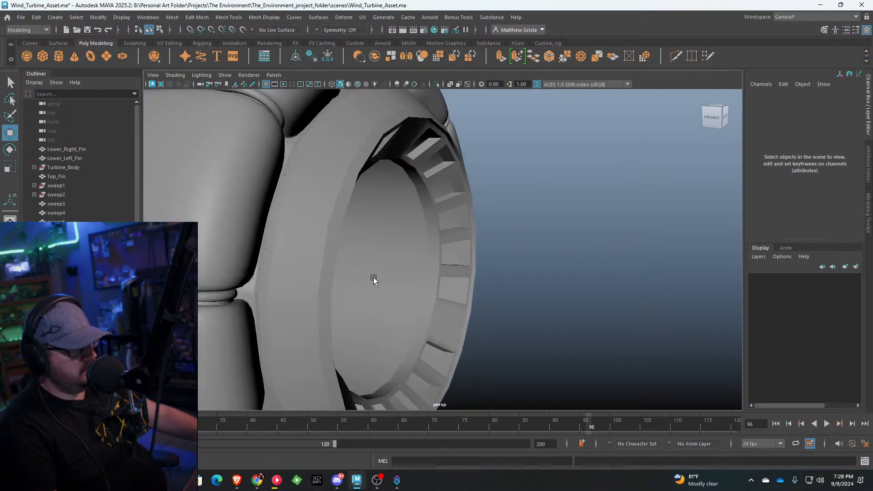
alt+drag(374, 279, 402, 229)
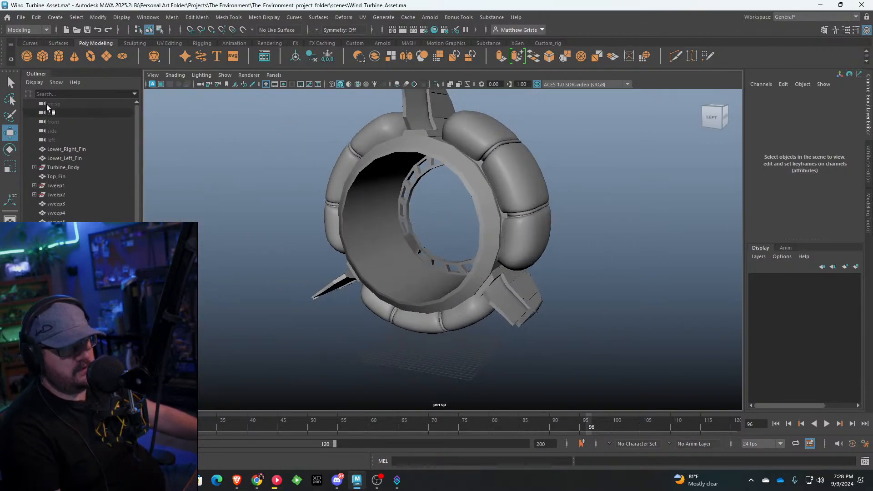
click(58, 56)
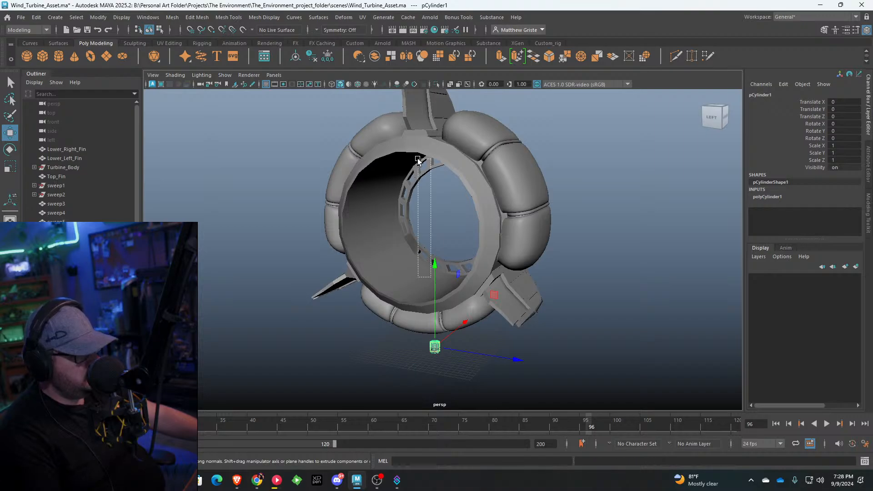
click(431, 261)
key(ctrl+z)
drag(432, 263, 432, 147)
Step: Set the cylinder's Rotate Z to 90 so that it lies along the ring's axis
key(e)
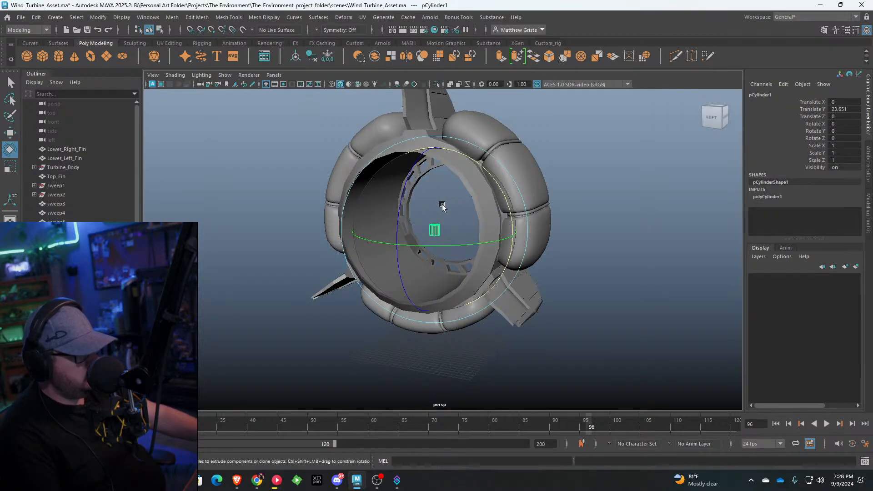
key(r)
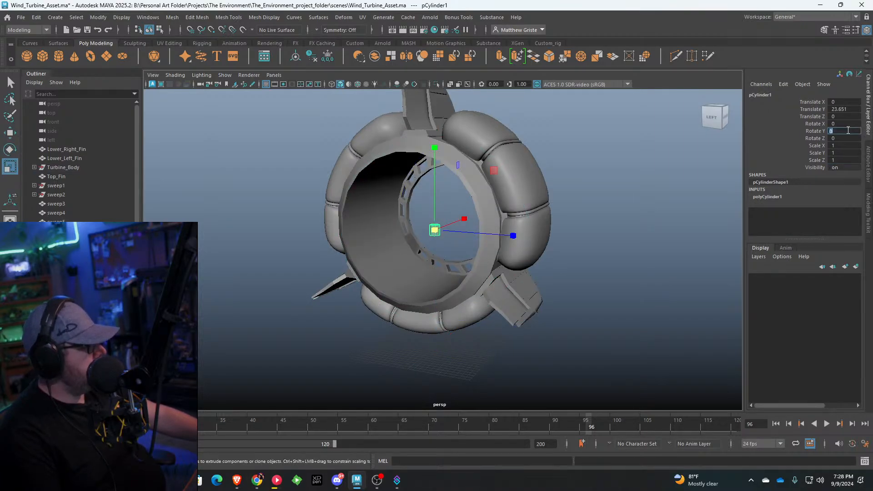
text(90)
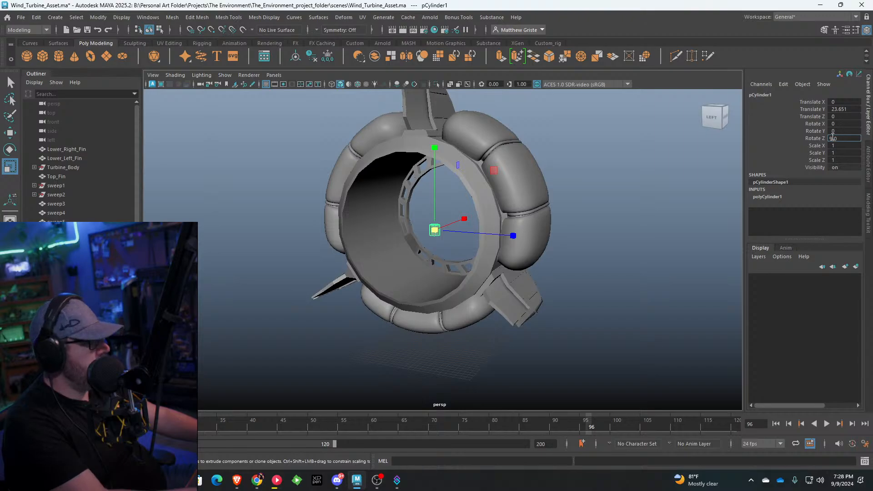
key(Return)
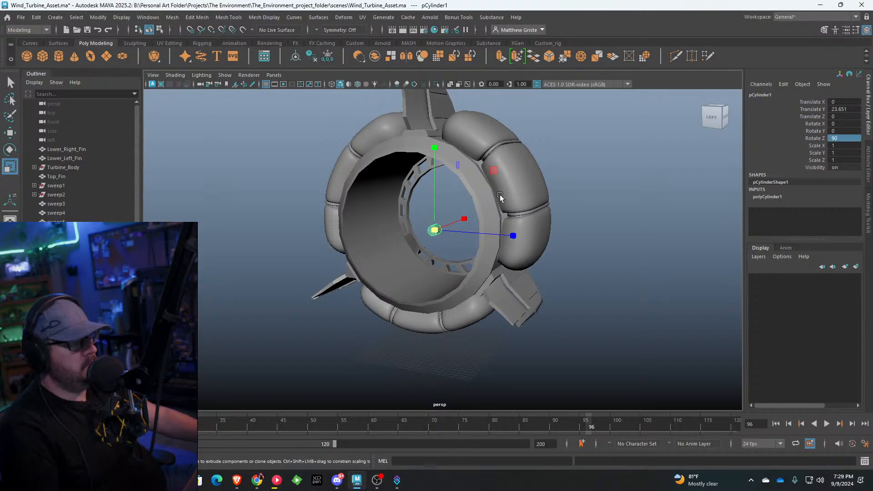
Step: Scale the cylinder uniformly to 2.863 and prepare to move it within the ring
scroll(412, 223, up, 3)
scroll(455, 225, up, 3)
alt+drag(413, 222, 515, 211)
alt+middle_drag(482, 196, 455, 246)
key(w)
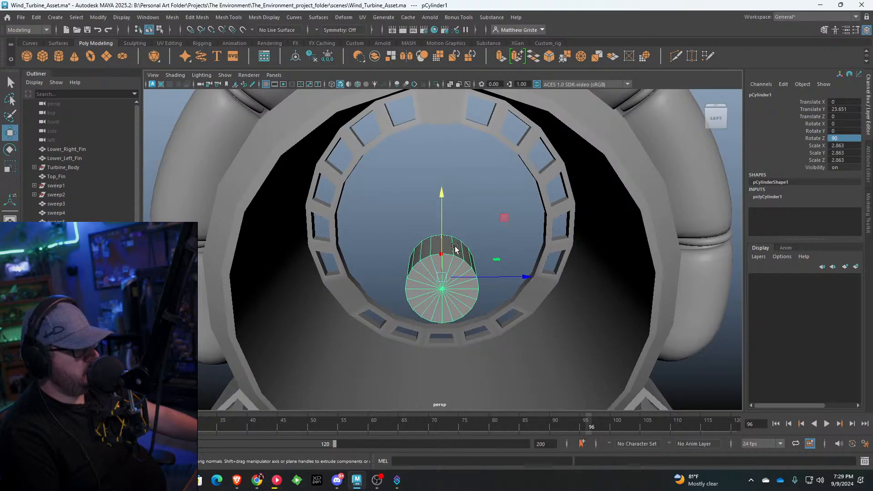
Step: Raise the hub cylinder within the ring to Translate Y 25.79
drag(442, 233, 443, 213)
scroll(442, 211, up, 5)
Step: Extrude the cylinder's end-cap faces, scale them inward to about half size, and delete the inner faces to open both ends
right_drag(441, 208, 440, 241)
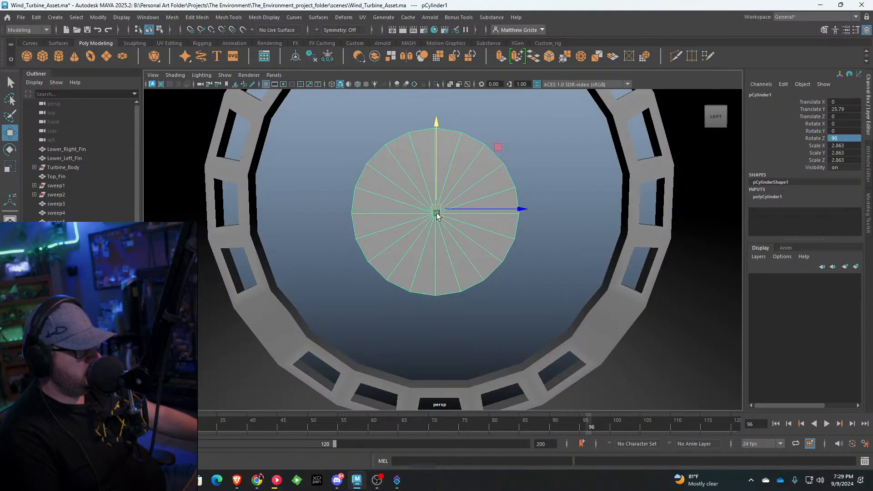
drag(431, 208, 442, 220)
key(ctrl+e)
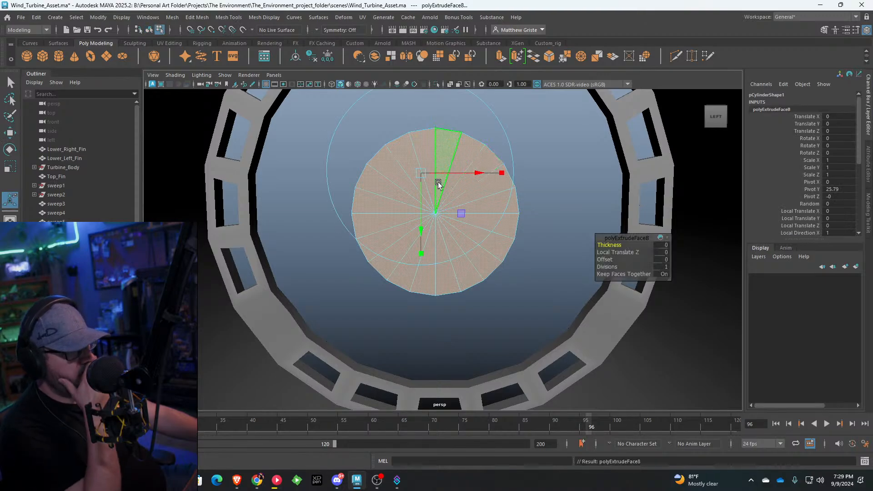
drag(417, 173, 392, 173)
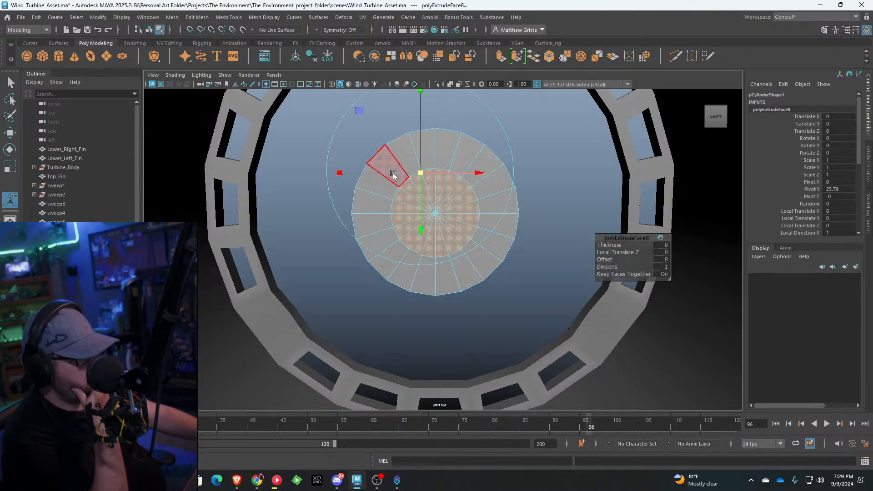
key(Delete)
Step: Bridge the upper and lower border edges of the cylinder's front opening with one division, leaving out the side edges
scroll(430, 169, up, 5)
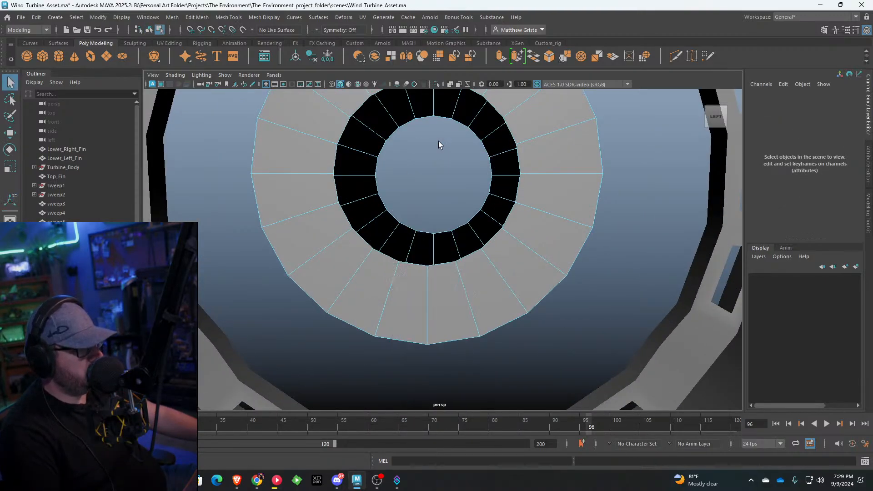
click(411, 126)
alt+drag(403, 124, 423, 155)
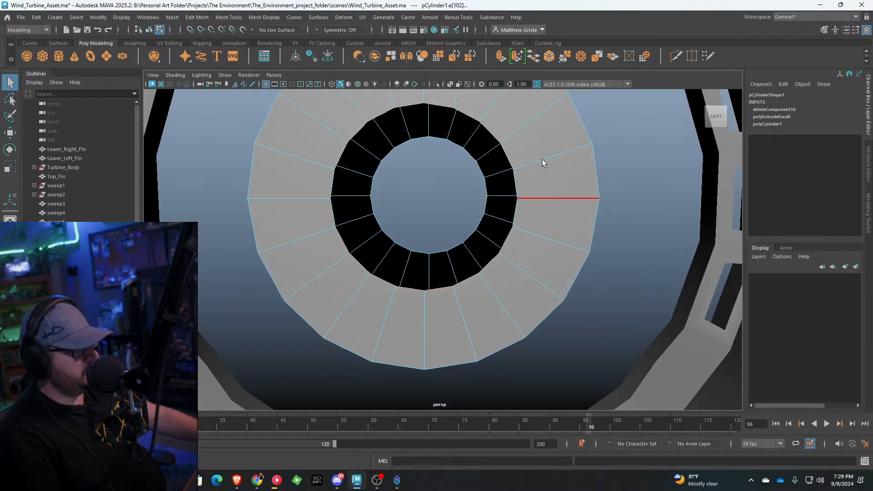
shift+right_drag(555, 198, 610, 239)
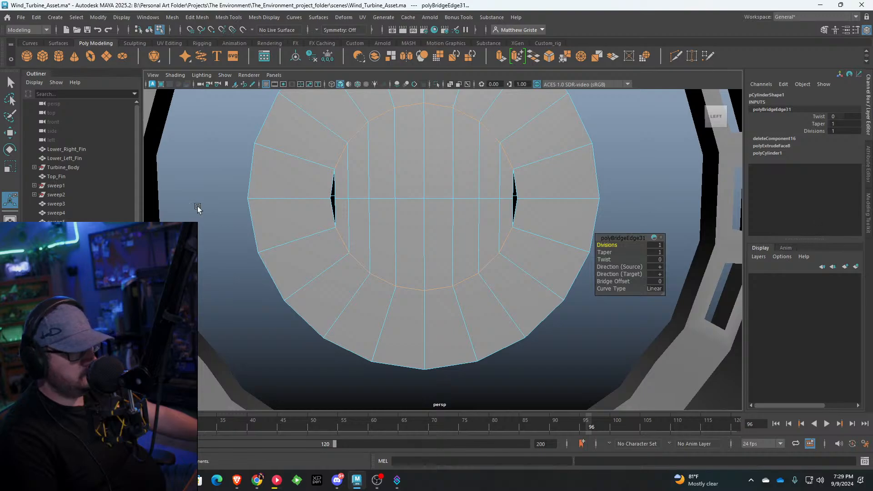
Step: Close the two side gaps in the front cap by target-welding the bridge's outer middle vertices to the opening's side vertices
right_drag(361, 190, 349, 207)
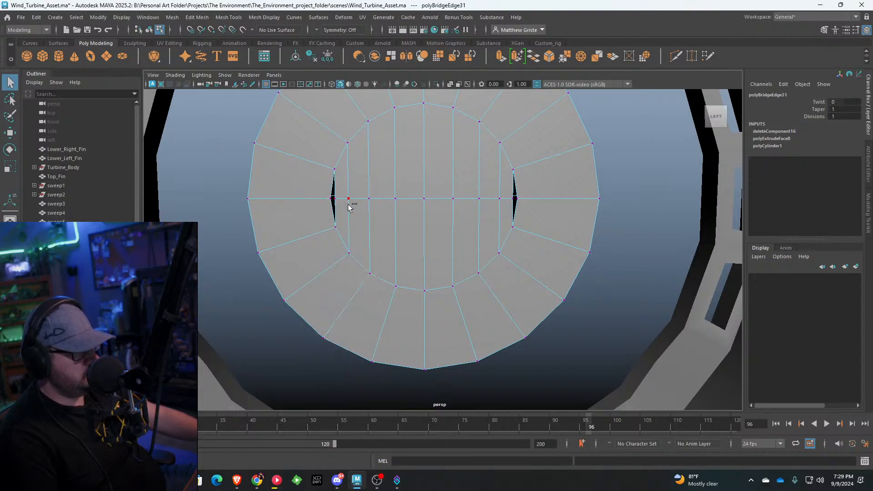
right_click(343, 208)
right_click(343, 208)
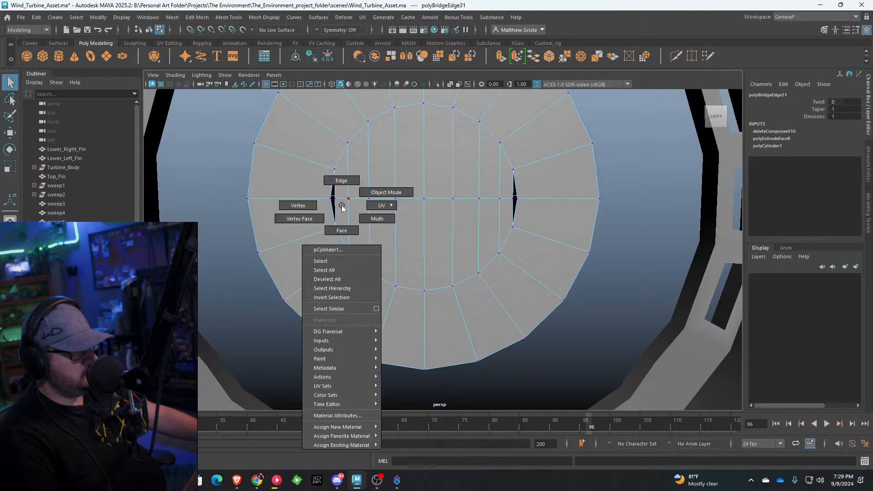
click(869, 190)
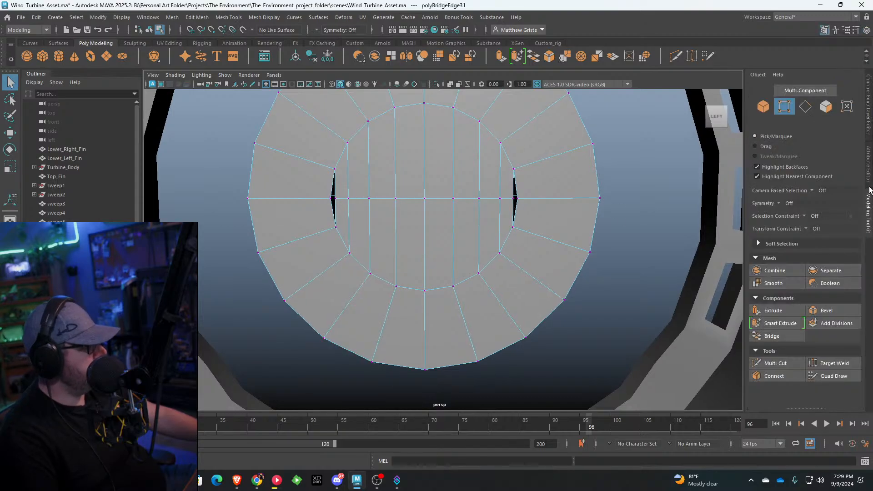
click(831, 362)
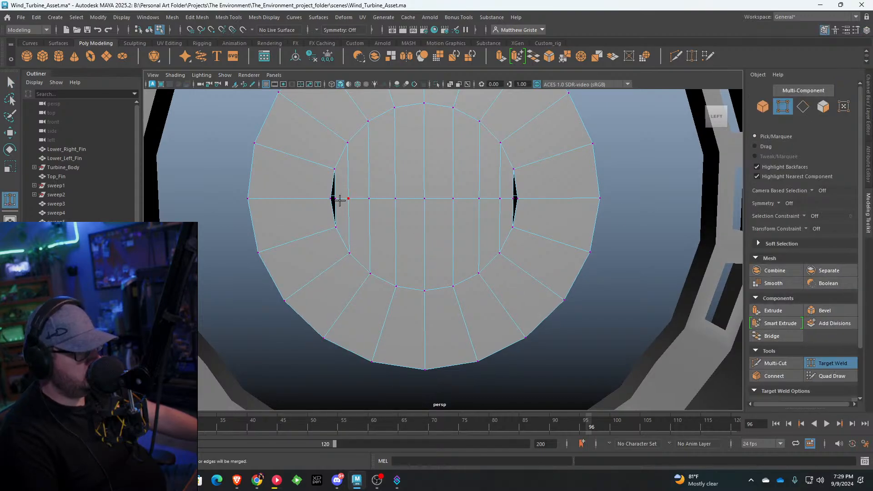
scroll(546, 207, down, 5)
drag(519, 197, 291, 217)
Step: Bridge the upper and lower border edges of the cylinder's rear opening with one division, leaving out the side edges
scroll(456, 189, up, 5)
alt+drag(456, 189, 471, 268)
scroll(472, 268, up, 3)
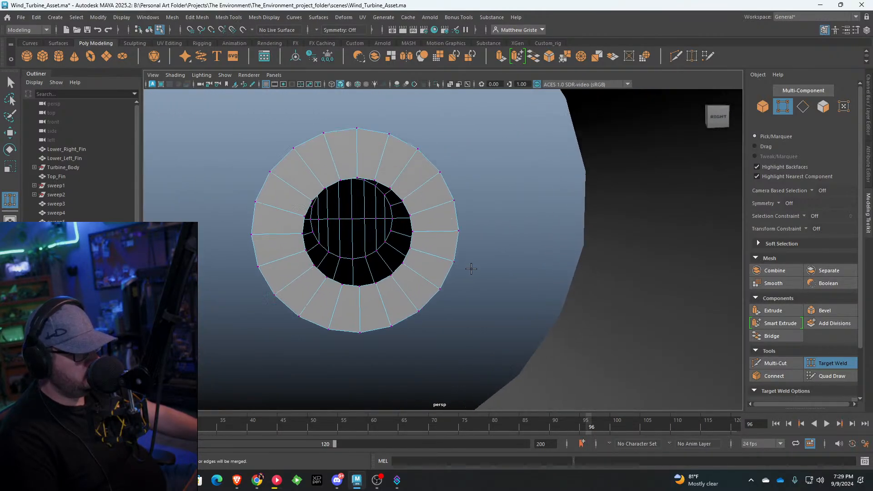
key(q)
right_drag(390, 221, 386, 189)
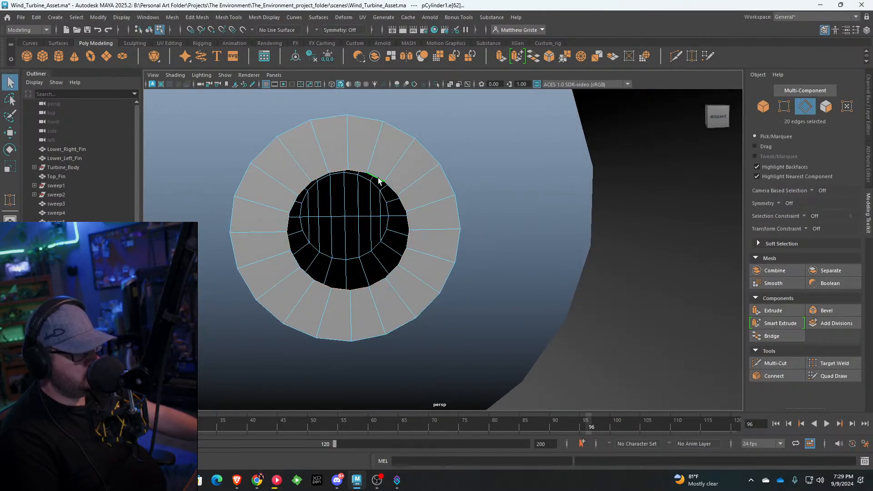
alt+drag(389, 199, 364, 238)
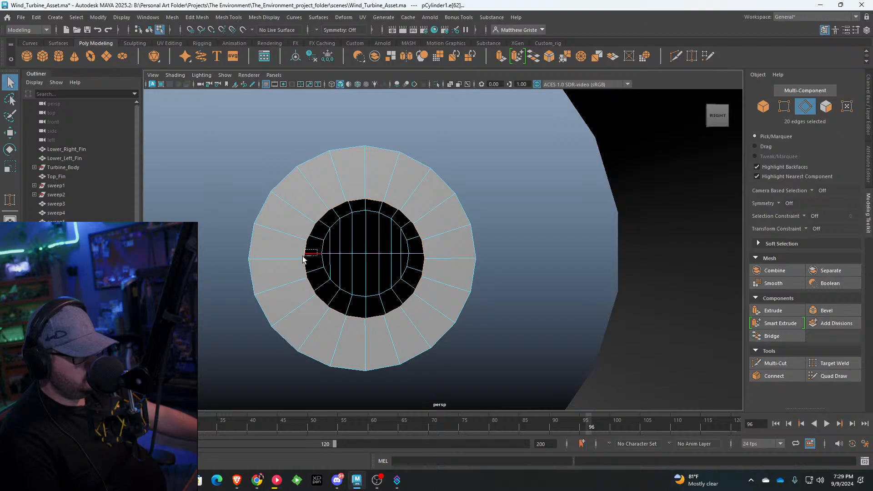
key(g)
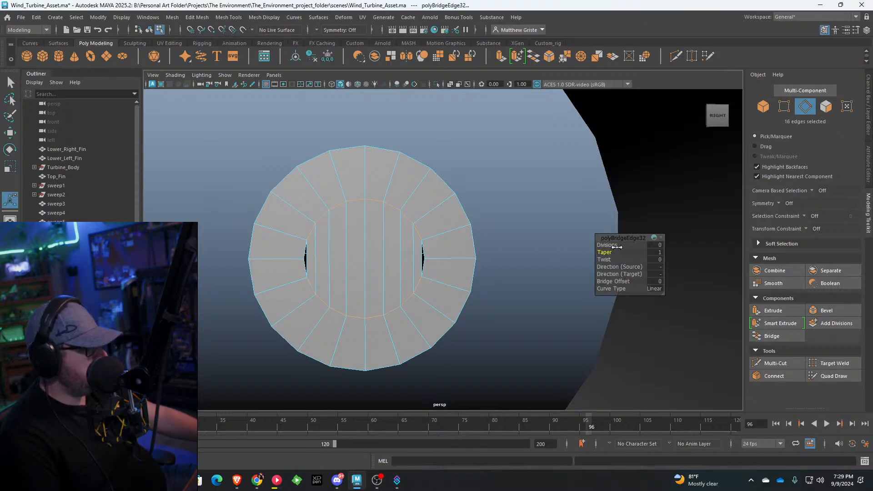
Step: Target-weld the rear cap's side vertices to close its two gaps, and return the cylinder to object mode
click(834, 363)
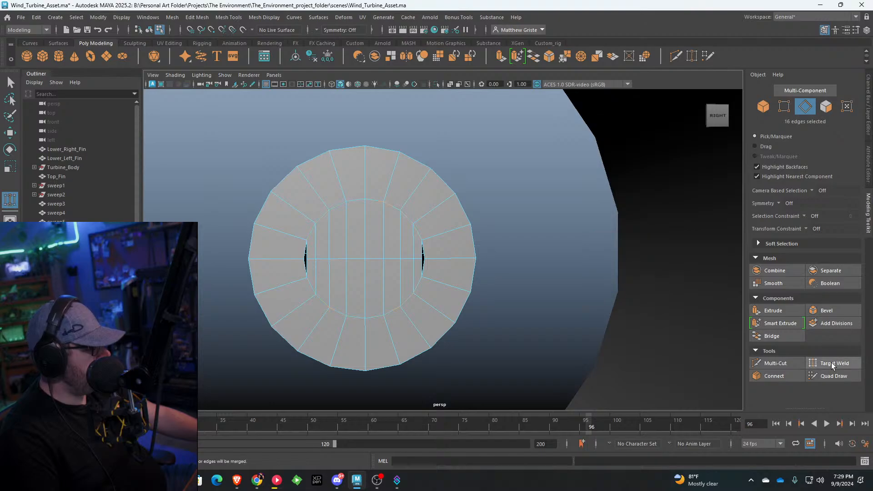
right_drag(413, 230, 356, 233)
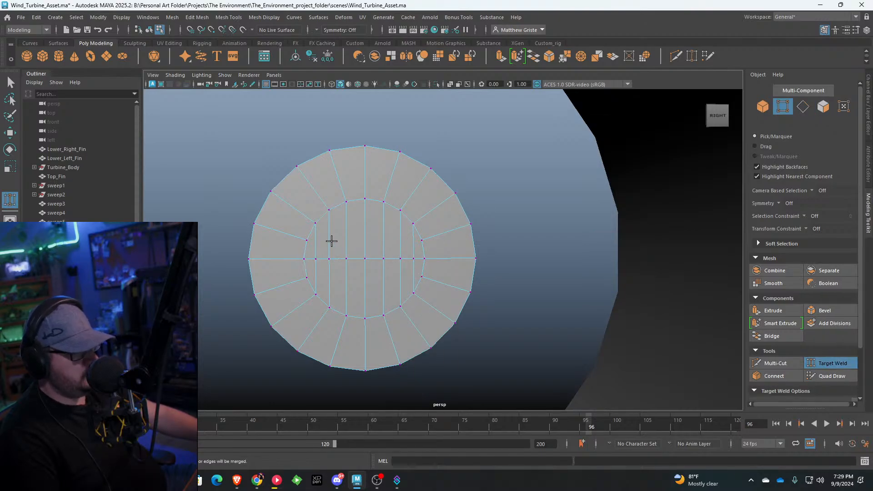
right_drag(331, 241, 380, 212)
Step: Switch to the side view and center the pivot of the turbine body
scroll(384, 220, down, 8)
key(space)
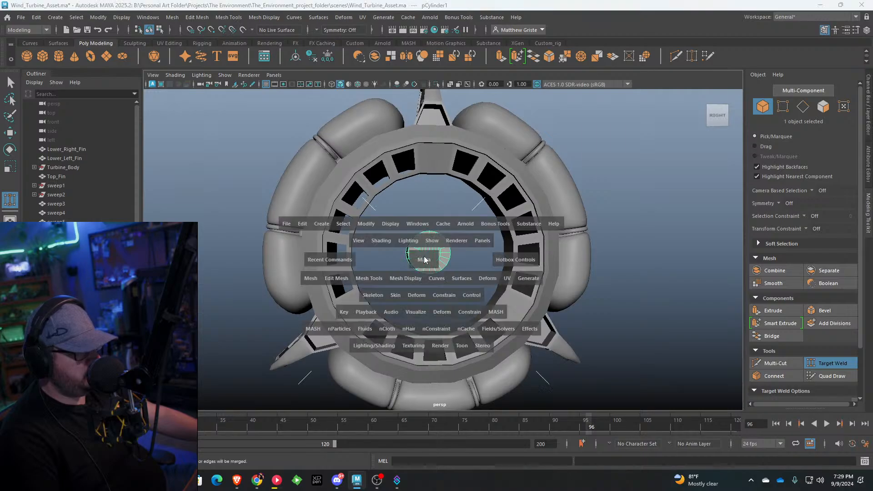
key(space)
scroll(459, 346, down, 5)
click(493, 181)
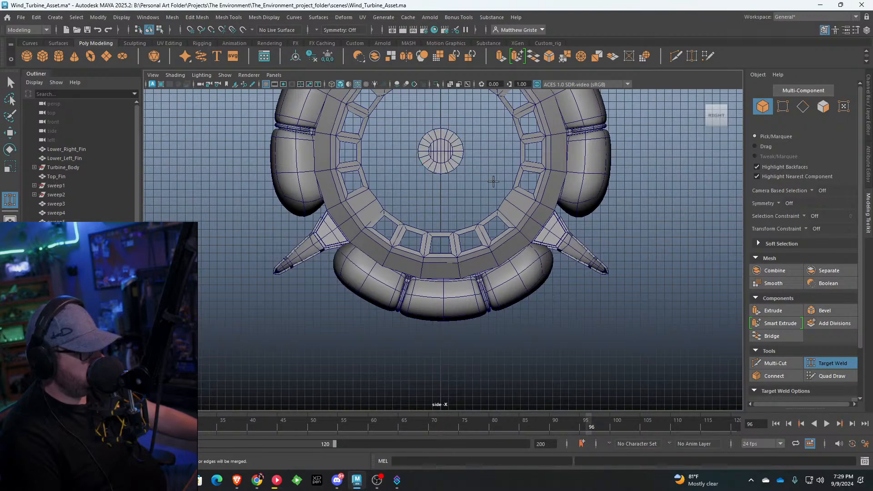
alt+middle_drag(493, 182, 497, 236)
key(q)
click(526, 247)
key(f)
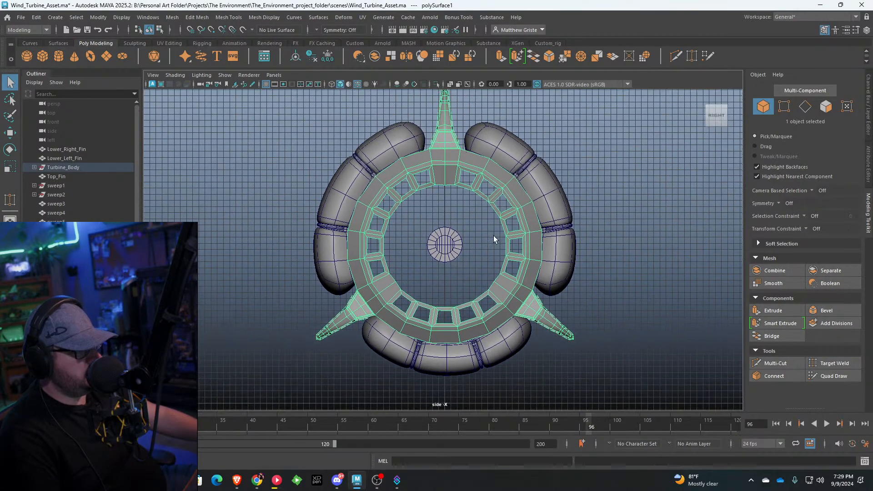
key(w)
click(297, 57)
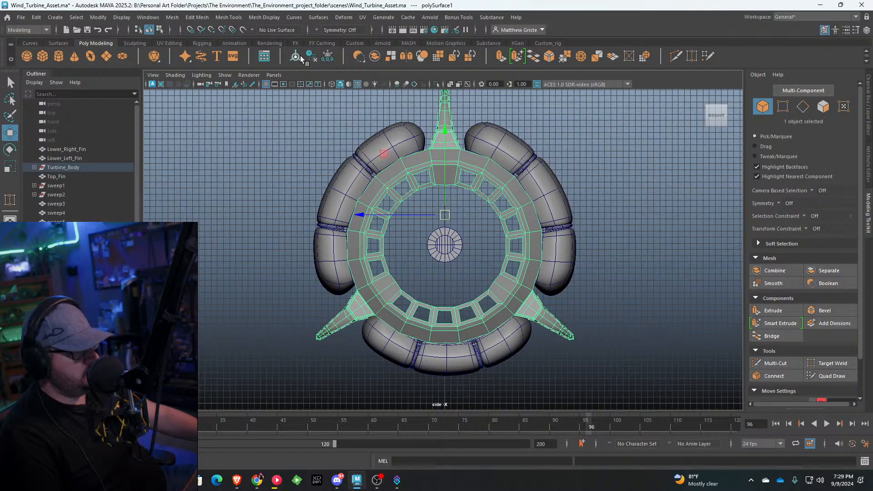
Step: Move the hub cylinder horizontally out of the ring to beside the turbine, and reselect the turbine body
scroll(450, 194, down, 1)
scroll(444, 214, up, 3)
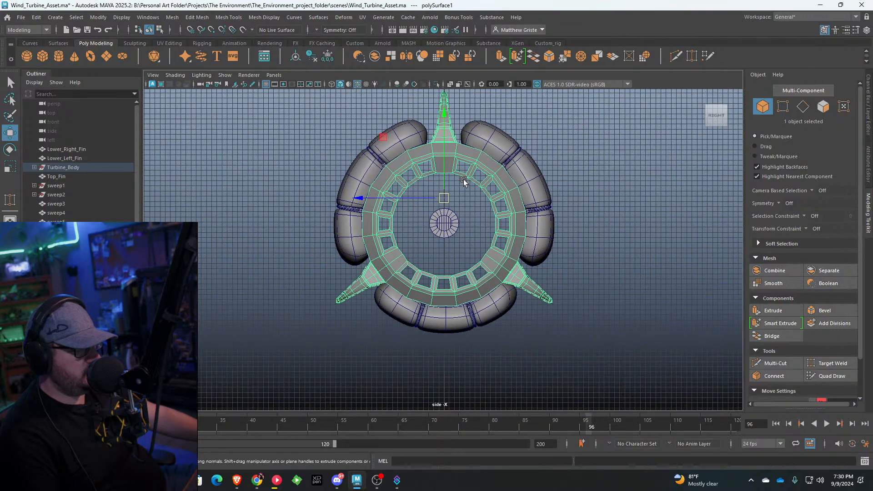
click(444, 213)
drag(444, 215, 671, 216)
click(477, 164)
click(449, 140)
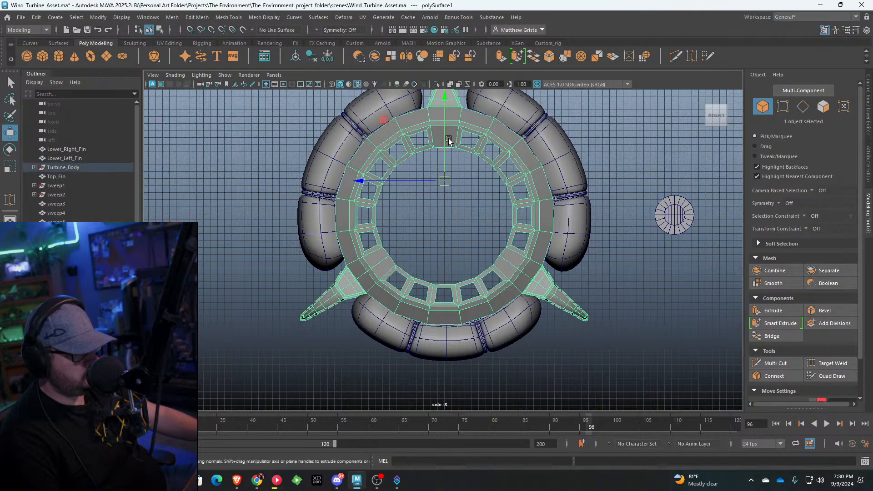
Step: Select the turbine body with all its fins and sweep parts, and move them straight down in the side view
scroll(451, 182, up, 2)
scroll(450, 182, down, 5)
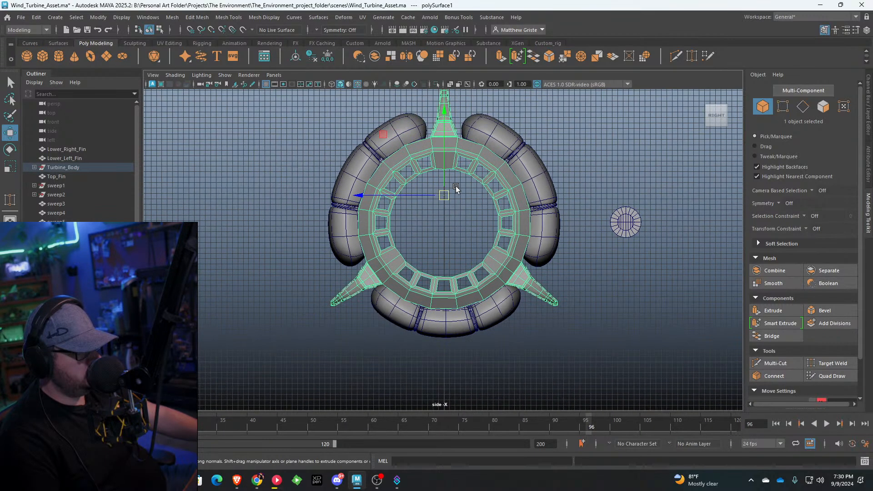
drag(418, 201, 399, 178)
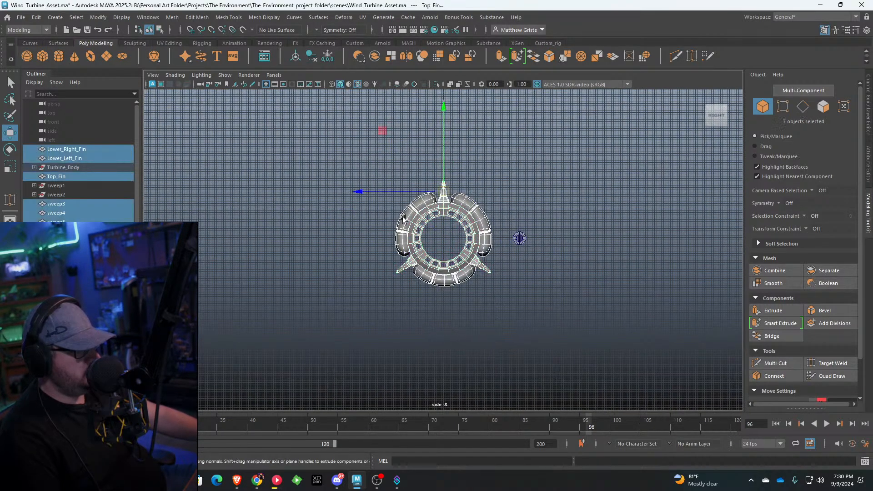
alt+middle_drag(424, 184, 424, 140)
scroll(425, 141, up, 1)
drag(446, 118, 448, 182)
scroll(442, 224, up, 3)
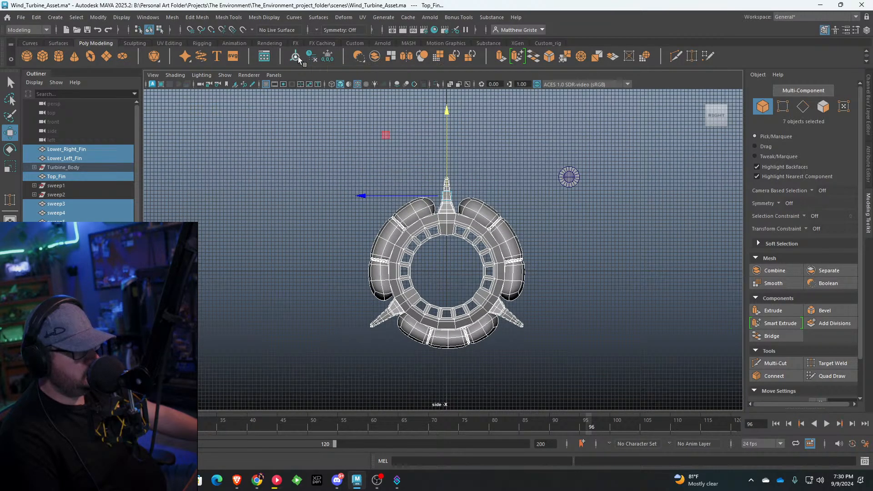
Step: Try to move the turbine body's pivot down toward the ring's center with vertex snapping, and undo the move
click(449, 242)
click(448, 221)
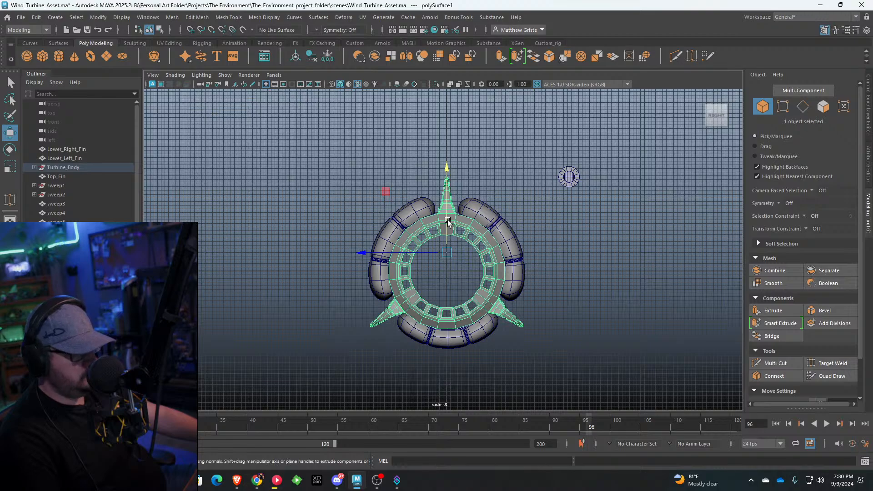
scroll(447, 222, up, 5)
key(d)
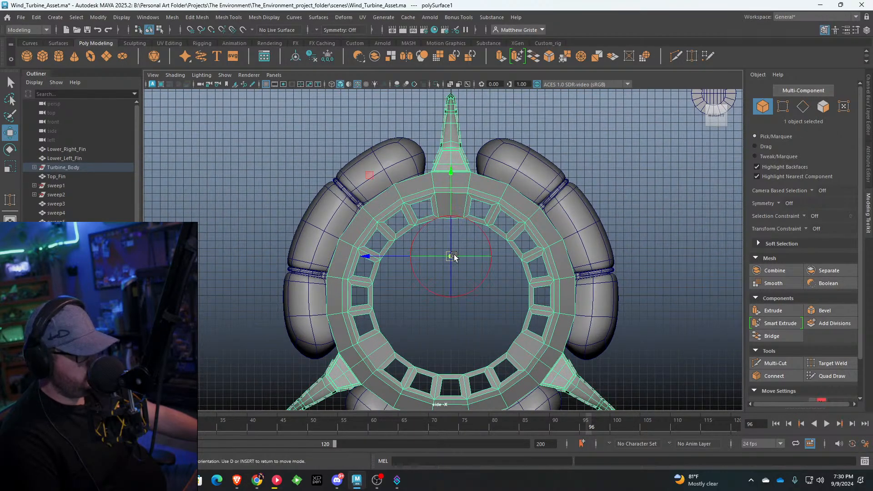
key(v)
drag(450, 213, 455, 298)
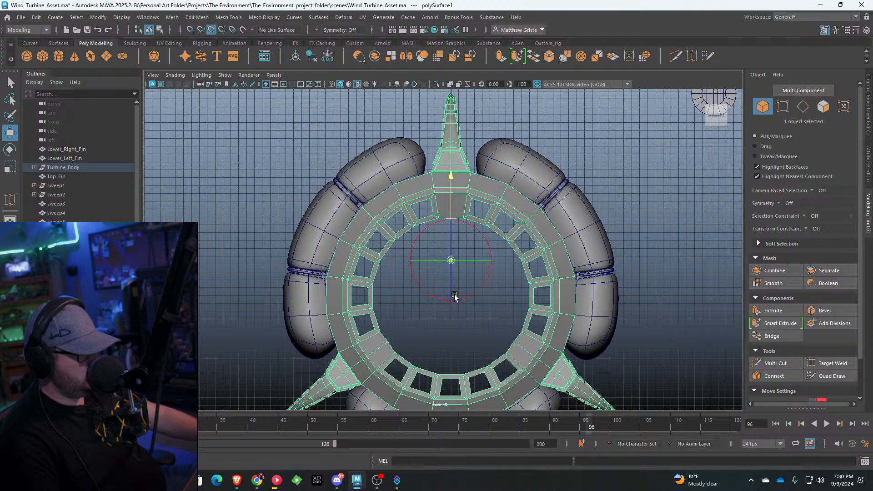
key(ctrl+z)
Step: Move the turbine body's pivot to the inner edge at the top of the ring with vertex snapping
scroll(486, 366, up, 4)
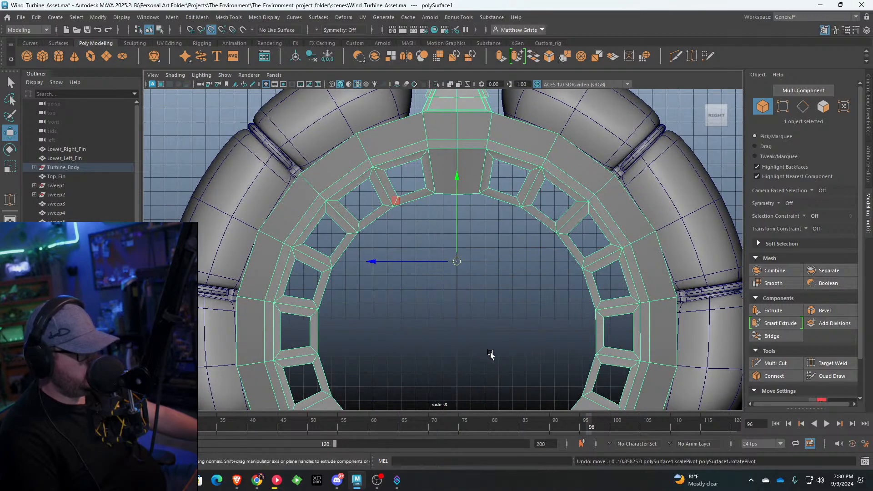
scroll(490, 354, up, 2)
alt+middle_drag(490, 354, 456, 214)
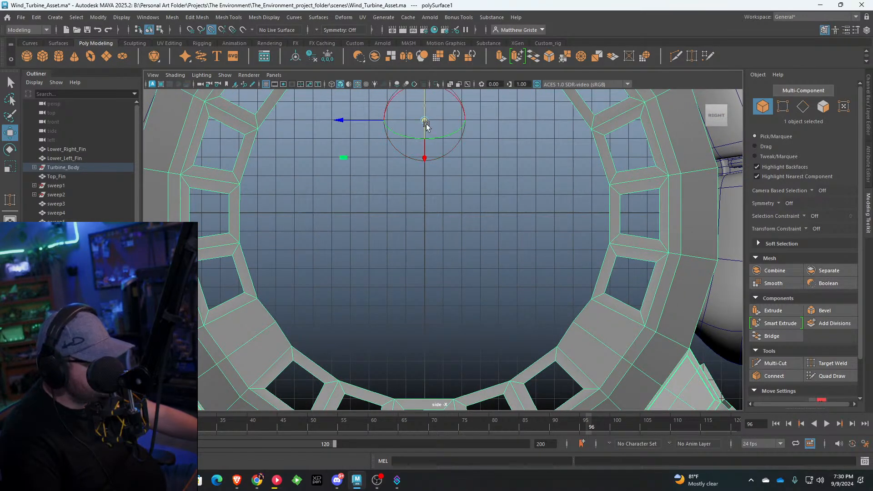
alt+middle_drag(448, 126, 459, 182)
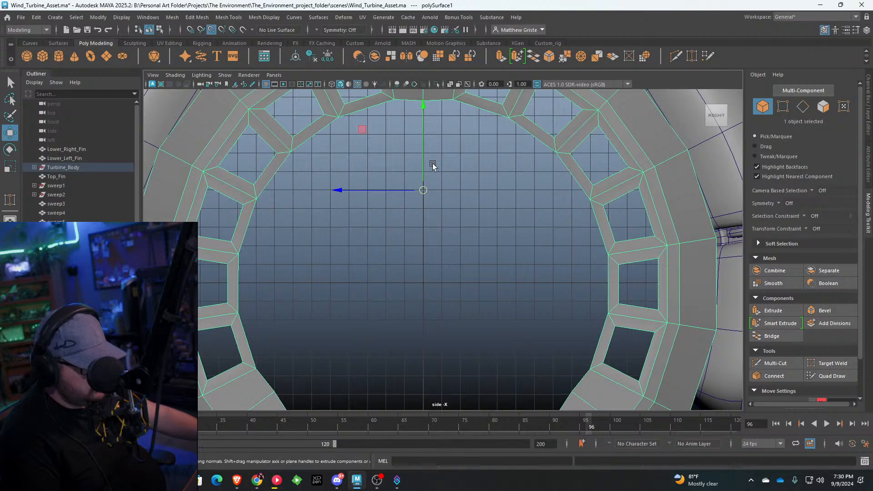
drag(420, 121, 422, 145)
mouse_move(422, 236)
mouse_down()
mouse_move(424, 302)
mouse_move(429, 249)
mouse_up()
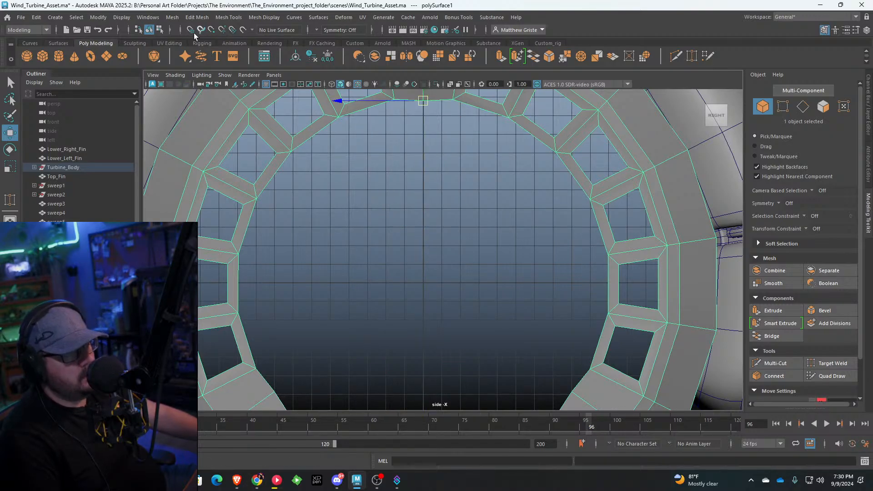
Step: Try to move the turbine body's pivot down into the ring with grid snapping, undo the move, and deselect the body
scroll(432, 111, down, 2)
scroll(426, 108, down, 2)
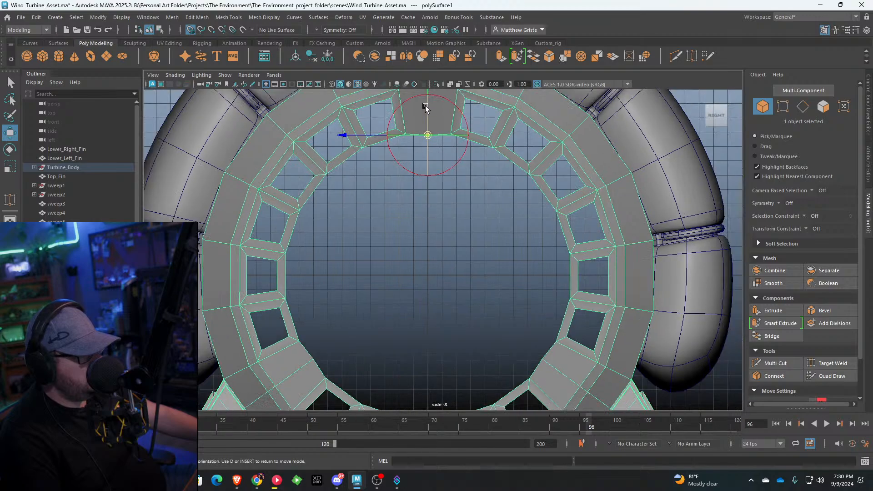
scroll(426, 108, down, 3)
drag(436, 126, 438, 258)
key(ctrl+z)
click(624, 201)
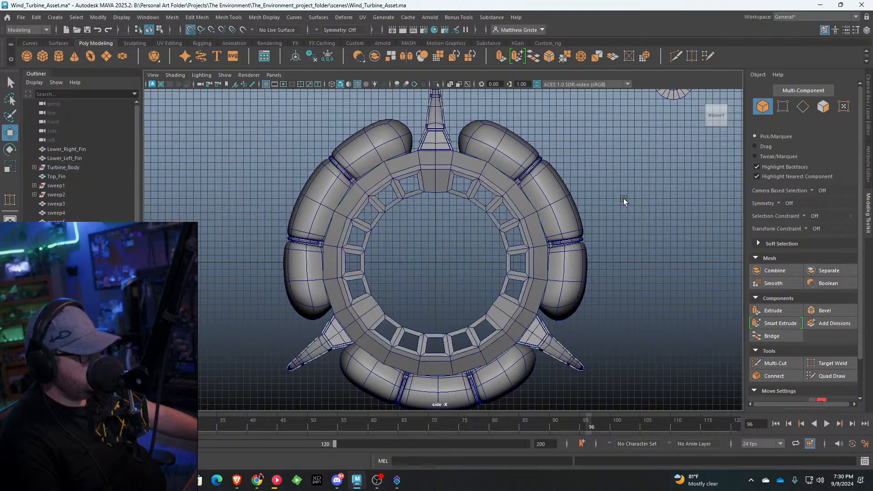
scroll(580, 193, down, 3)
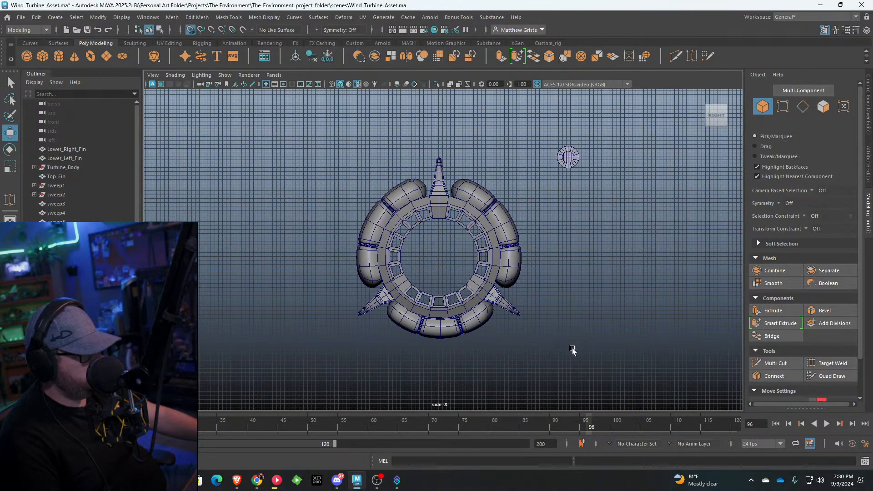
Step: Select the turbine body with all its fins and sweep parts, and move them straight up in the side view
drag(573, 349, 329, 201)
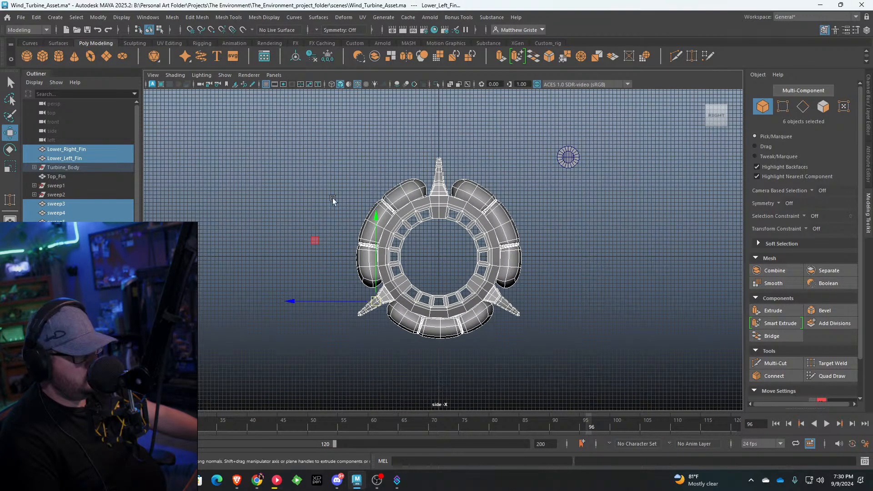
drag(376, 233, 530, 390)
key(ctrl+z)
drag(438, 97, 442, 73)
click(575, 209)
Step: Select the hub cylinder and move it horizontally into the opening of the turbine ring
scroll(563, 273, up, 2)
click(595, 213)
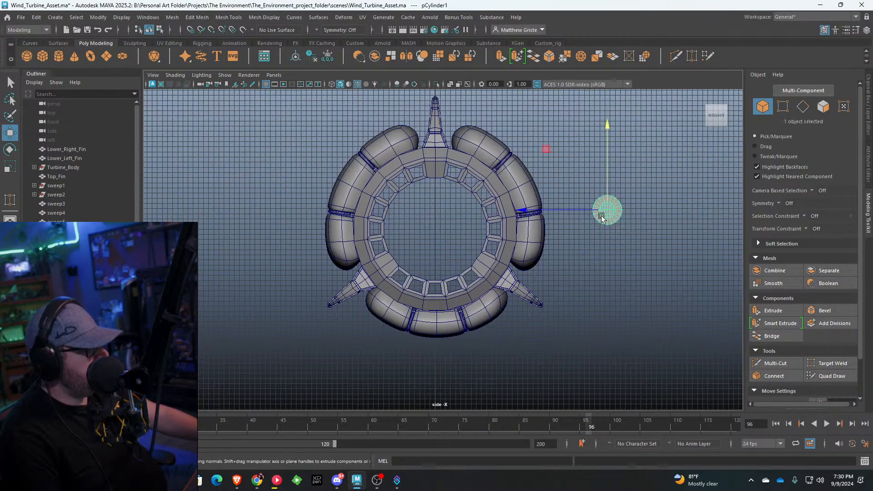
scroll(604, 218, up, 2)
drag(652, 200, 440, 236)
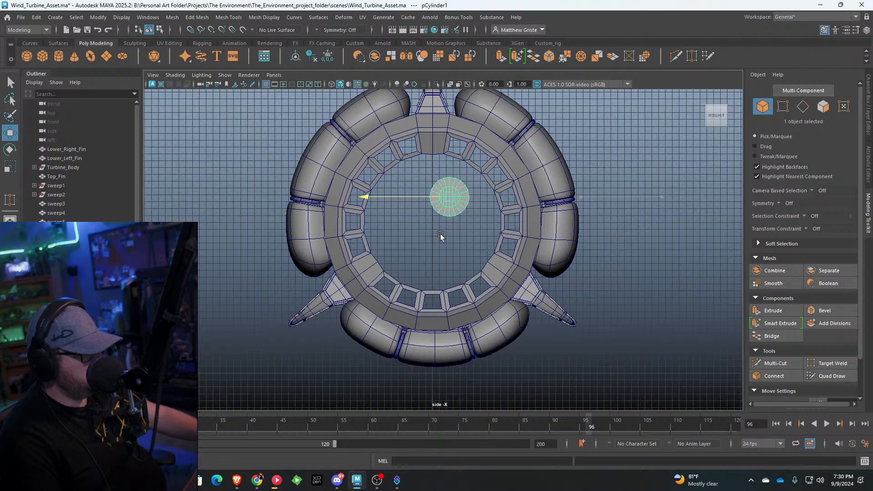
drag(451, 201, 471, 204)
Step: Try centering the pivots of the turbine body, fins and sweep parts without the hub cylinder, and undo it
click(515, 204)
scroll(440, 203, up, 5)
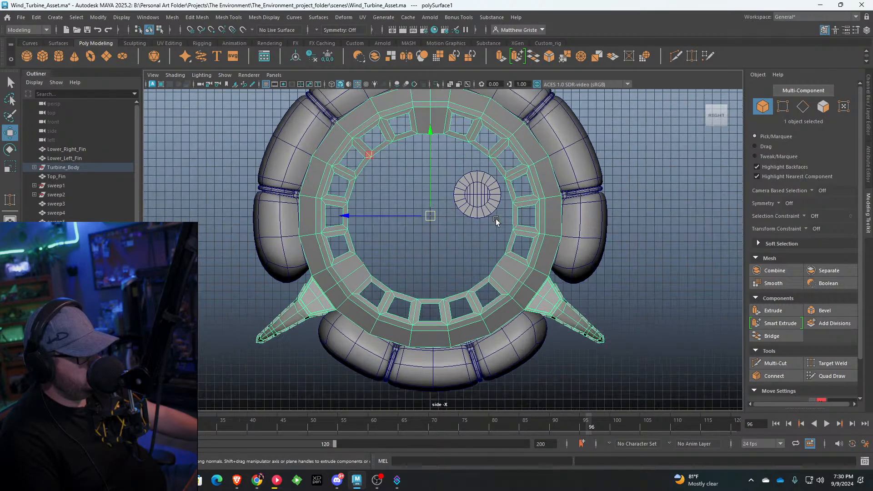
scroll(433, 199, down, 5)
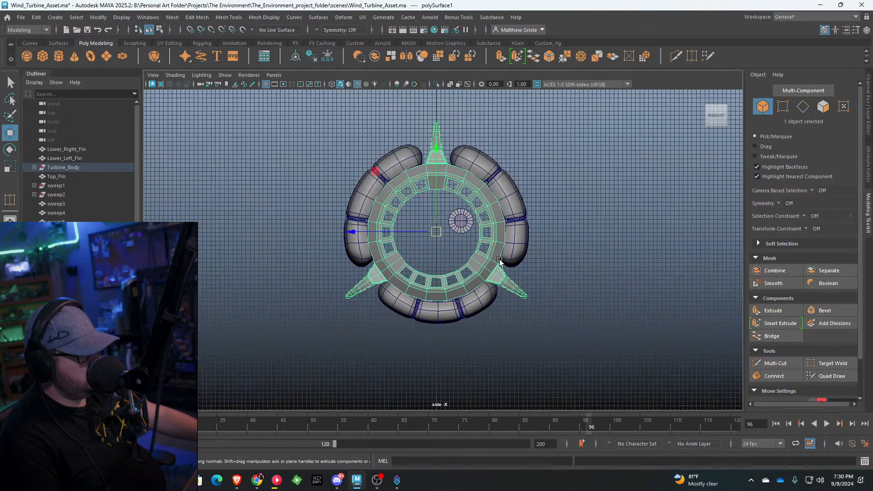
drag(609, 399, 345, 130)
scroll(418, 182, up, 4)
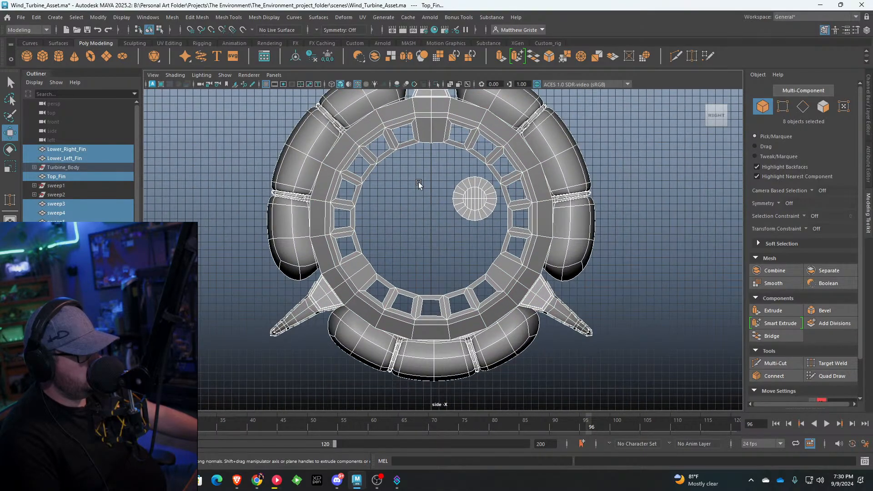
ctrl+click(464, 200)
scroll(451, 192, down, 3)
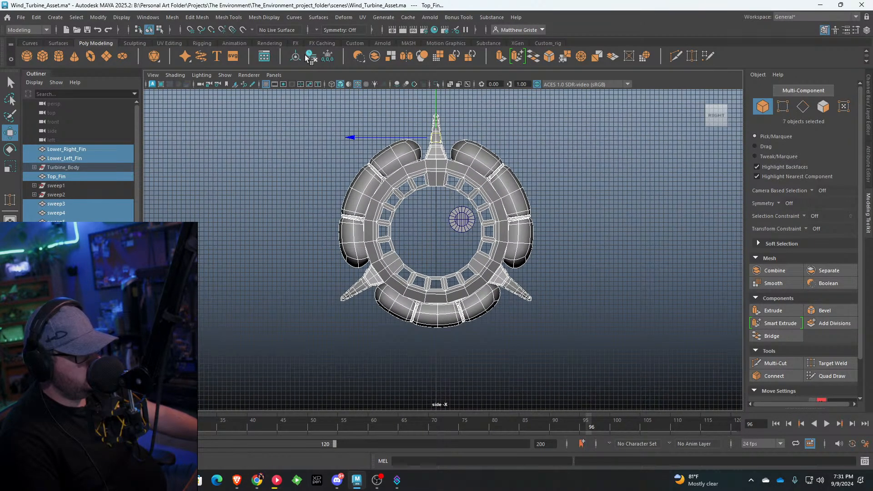
click(448, 203)
click(437, 169)
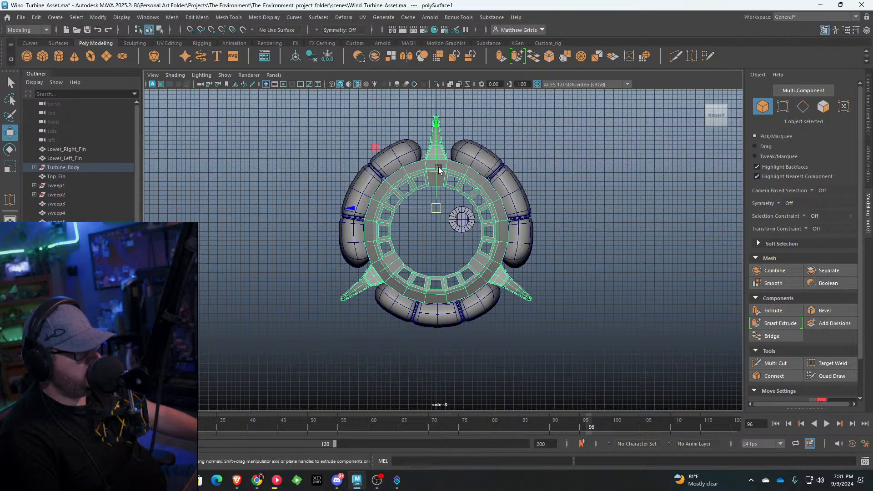
key(ctrl+z)
key(ctrl+z)
key(ctrl+z)
Step: Move the hub cylinder to the center of the turbine ring with grid snapping
click(438, 168)
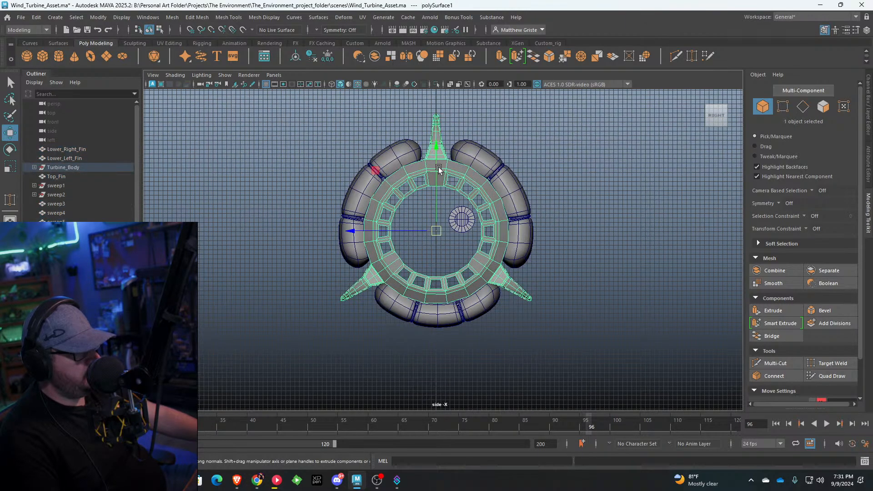
scroll(439, 173, up, 6)
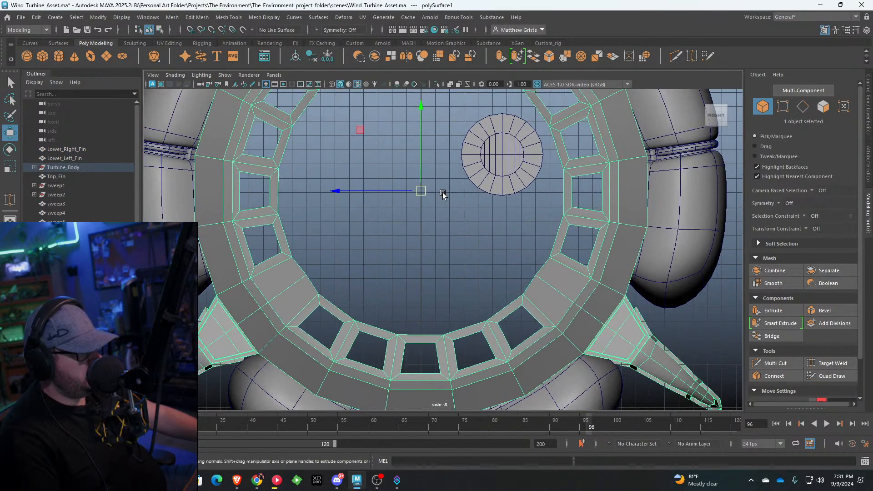
click(492, 160)
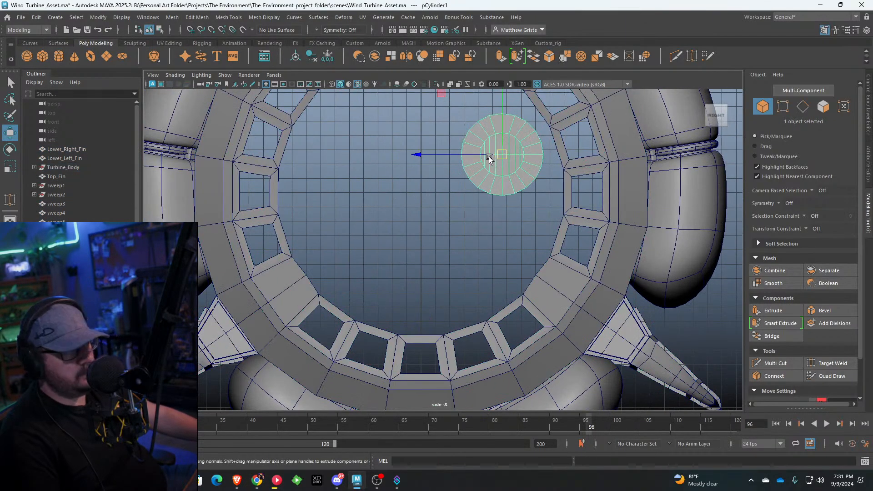
click(190, 30)
drag(501, 154, 418, 196)
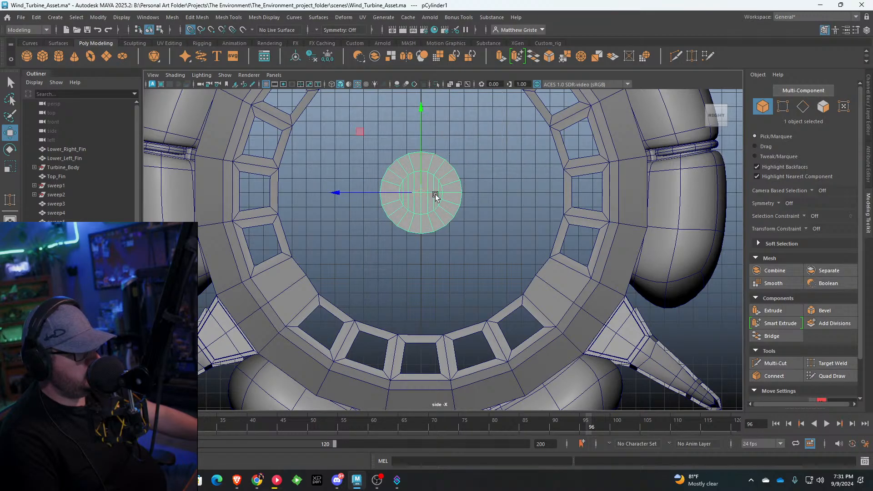
scroll(435, 195, down, 6)
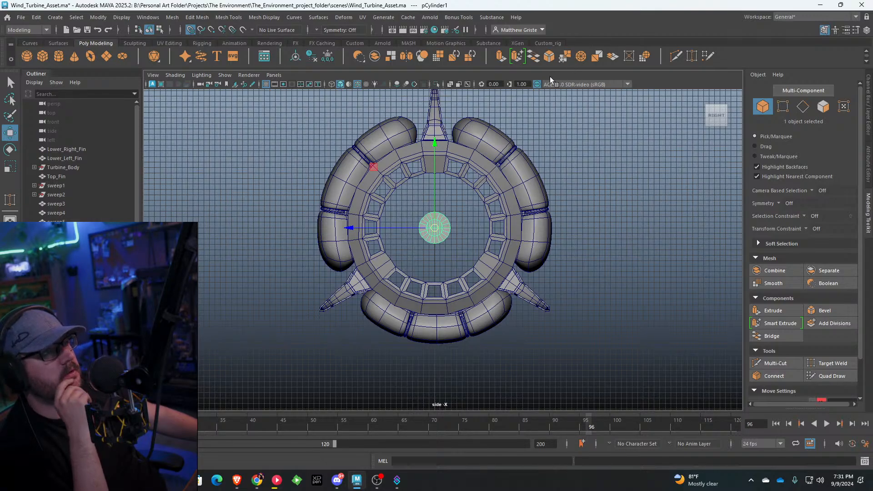
scroll(435, 198, up, 2)
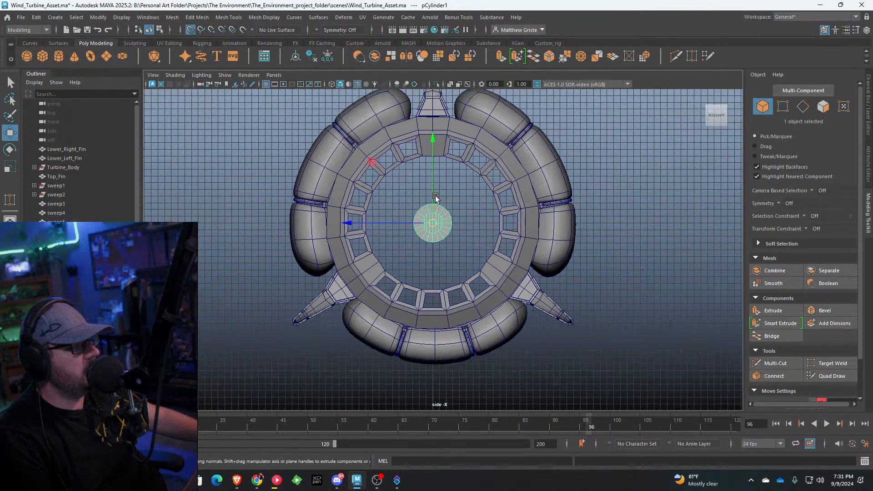
scroll(455, 236, down, 2)
scroll(462, 241, up, 2)
Step: Switch to the perspective view and insert edge loops around the side of the hub cylinder to divide it lengthwise
key(space)
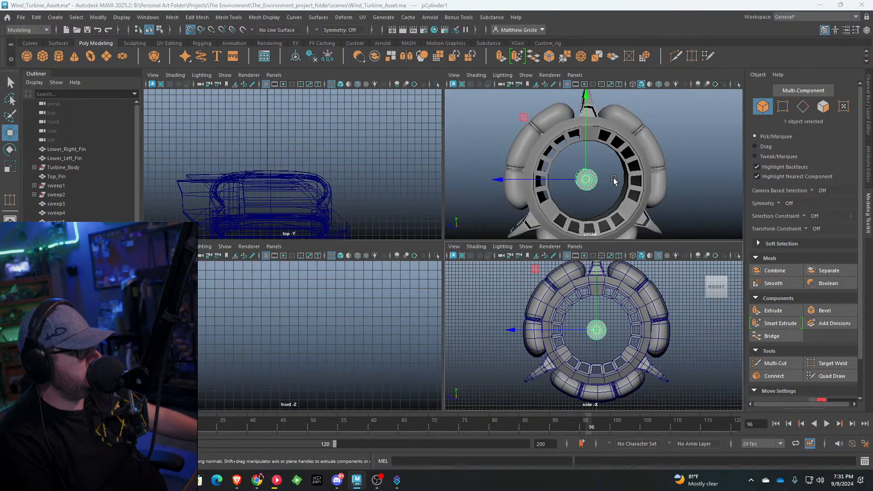
key(space)
alt+drag(572, 186, 482, 197)
scroll(409, 183, up, 4)
scroll(409, 184, down, 2)
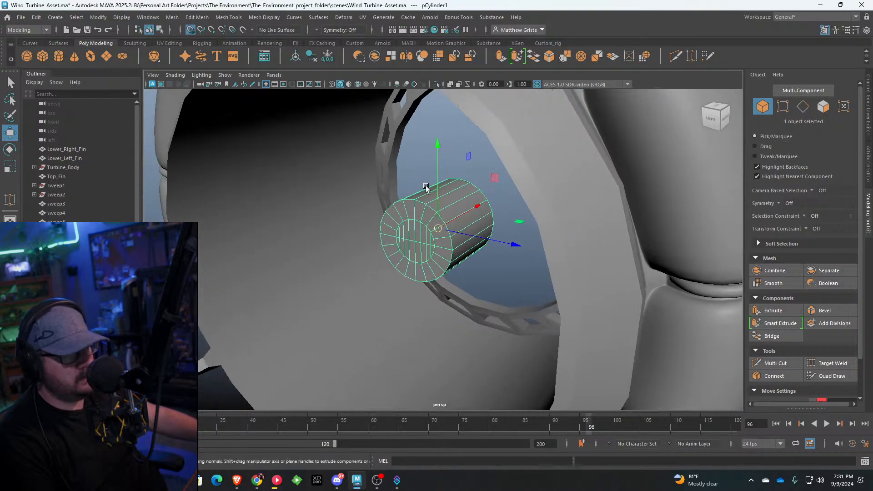
click(228, 18)
click(243, 78)
scroll(370, 158, up, 5)
alt+drag(369, 158, 467, 182)
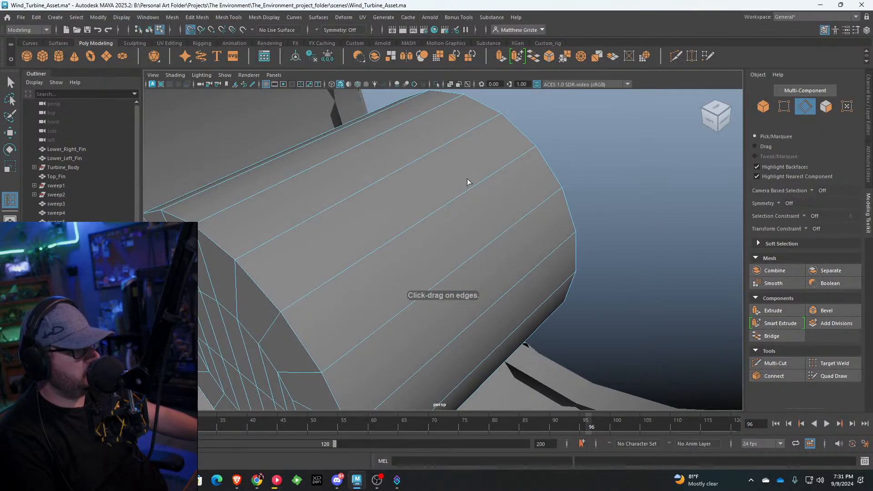
click(414, 225)
scroll(470, 194, down, 3)
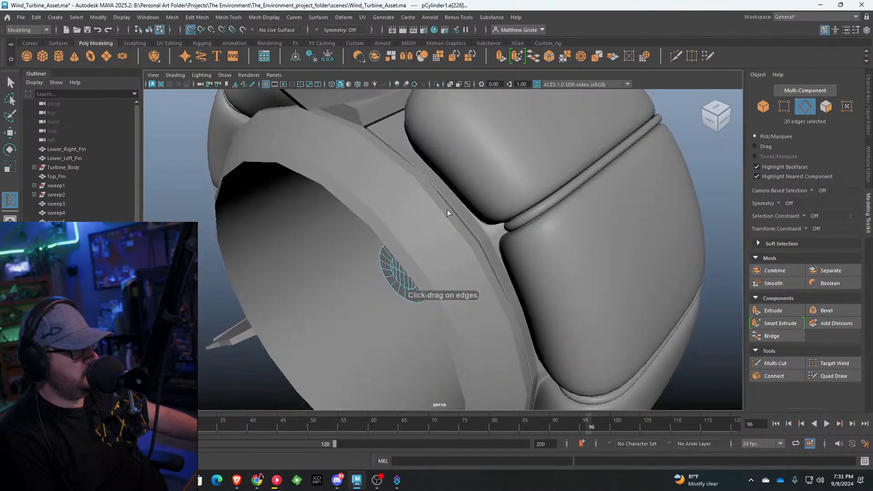
Step: Select three pairs of adjacent faces on the hub's middle band: at the top, lower right and lower left
alt+drag(446, 209, 460, 205)
scroll(467, 207, up, 3)
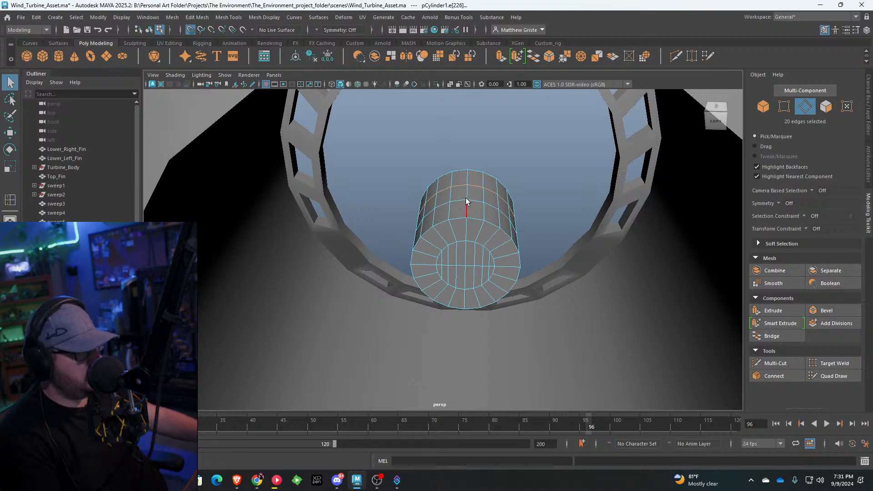
right_drag(467, 207, 459, 193)
click(460, 193)
shift+click(471, 195)
scroll(471, 195, down, 3)
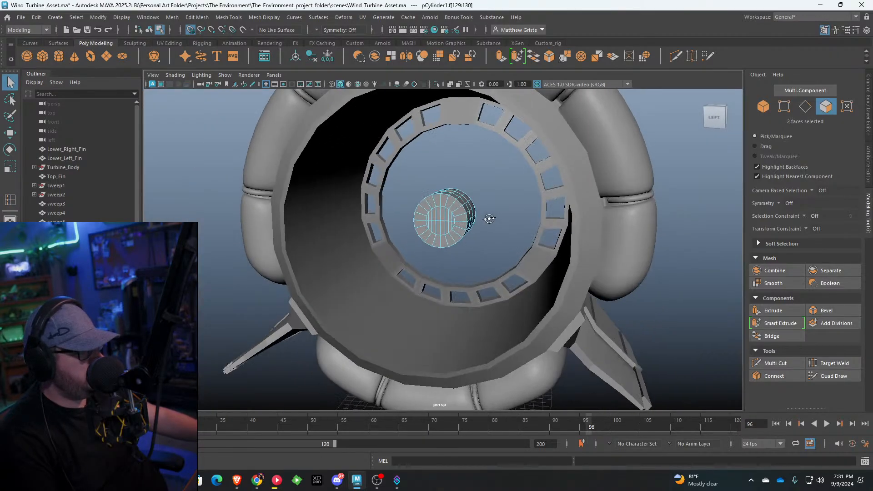
mouse_move(471, 195)
alt+mouse_down()
mouse_move(453, 193)
mouse_move(464, 179)
mouse_move(479, 185)
alt+mouse_up()
scroll(446, 176, up, 3)
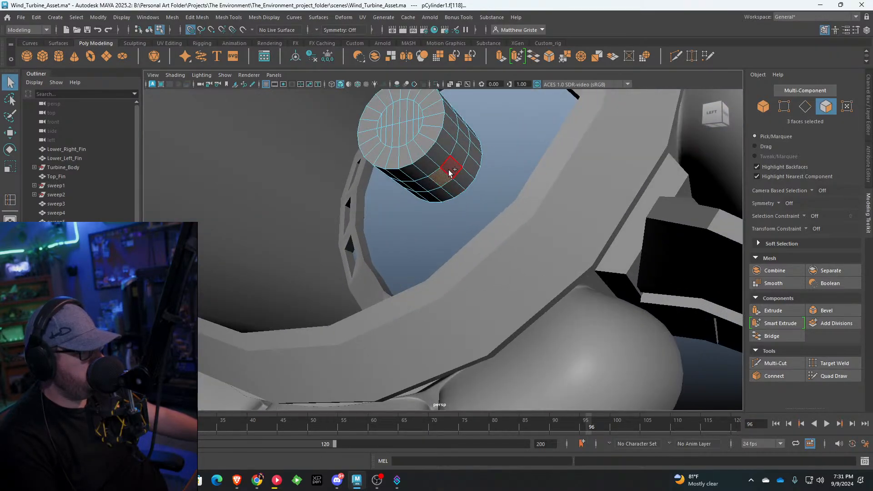
shift+click(449, 172)
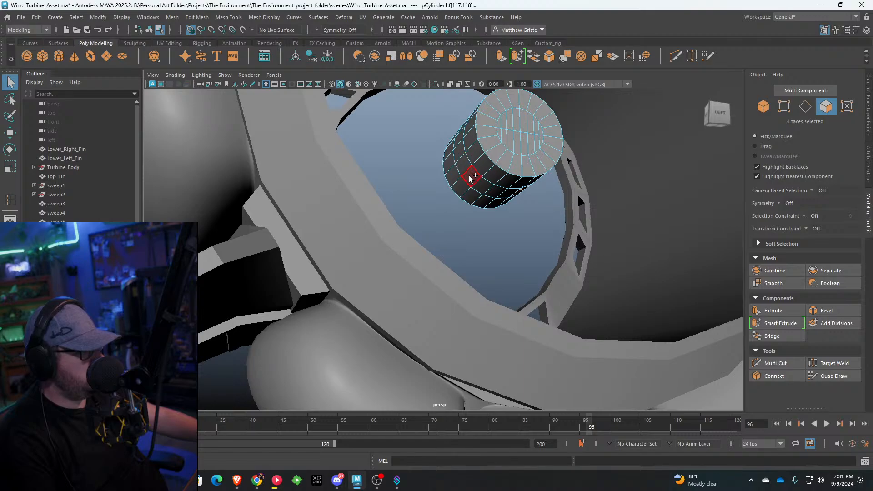
shift+click(469, 178)
scroll(470, 178, down, 3)
alt+drag(469, 178, 494, 185)
scroll(432, 180, up, 3)
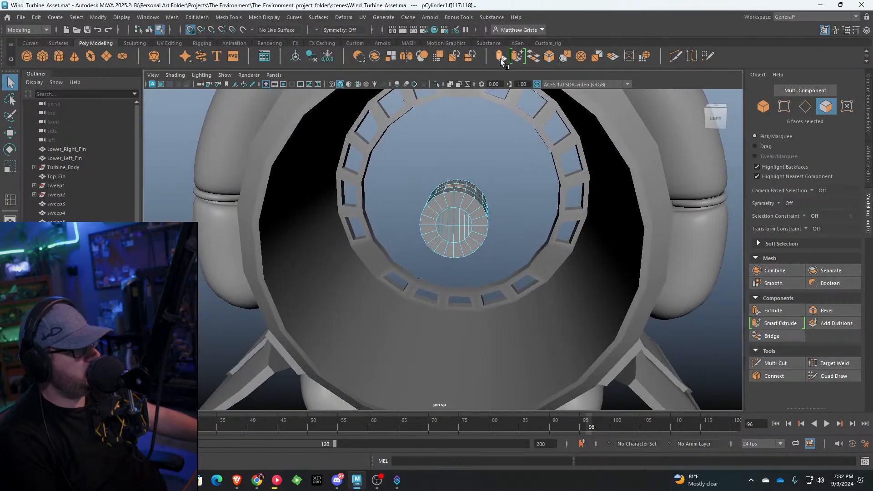
Step: Extrude the six faces outward into three spokes with a local translate Z of about 12.8, and scale their ends narrower
click(500, 59)
scroll(477, 165, down, 3)
drag(497, 265, 534, 310)
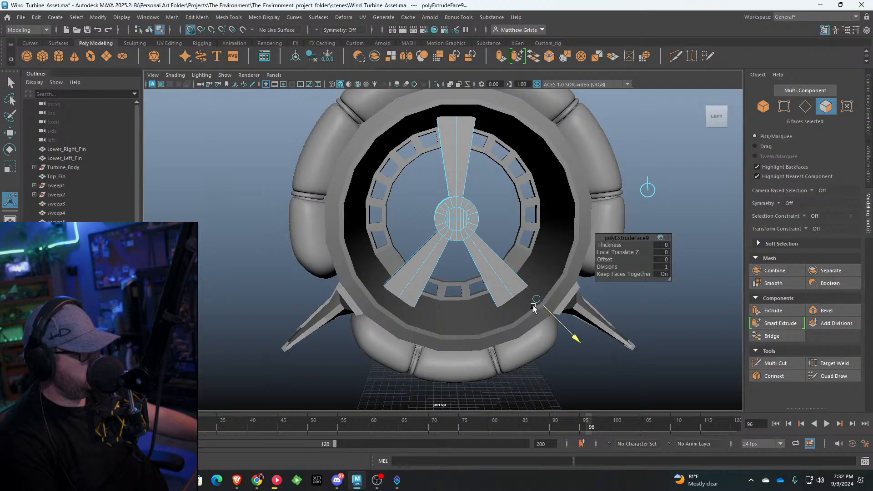
key(ctrl+z)
alt+drag(579, 126, 515, 282)
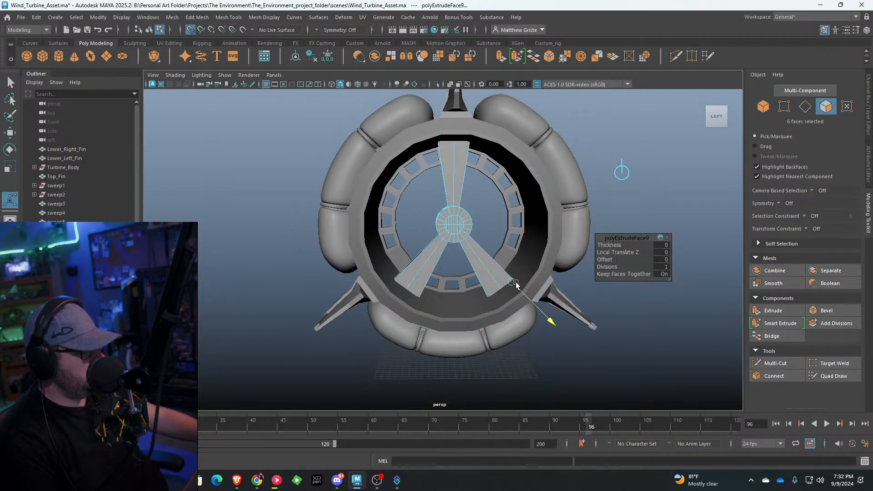
key(ctrl+z)
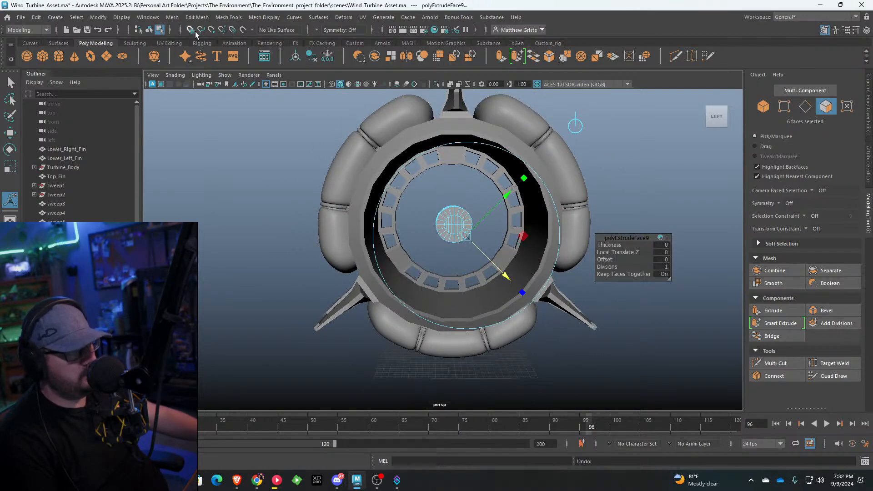
drag(501, 264, 550, 209)
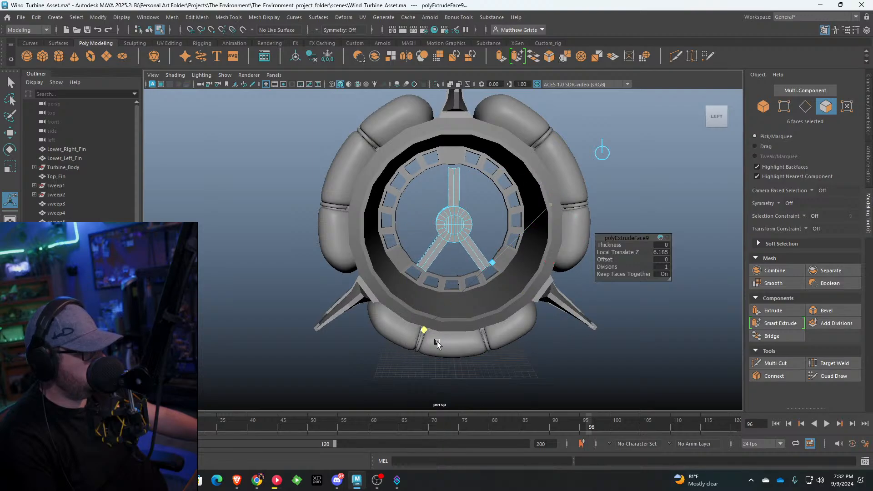
click(479, 327)
drag(531, 306, 552, 326)
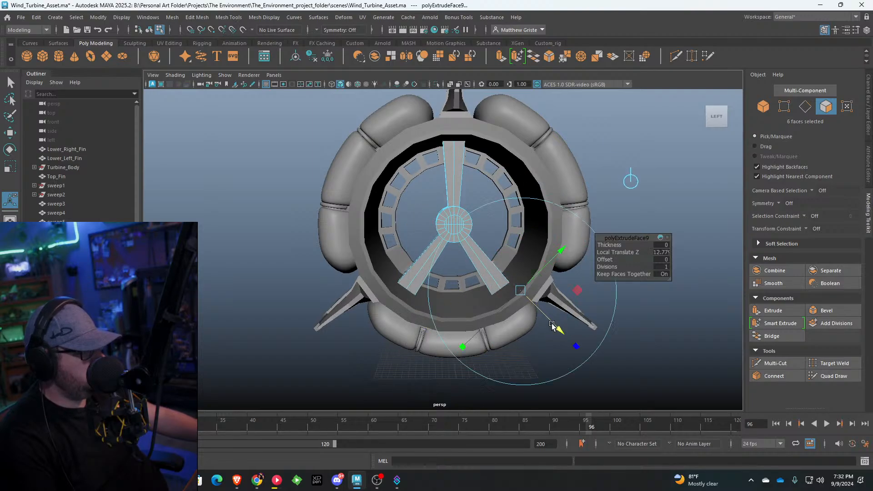
click(465, 347)
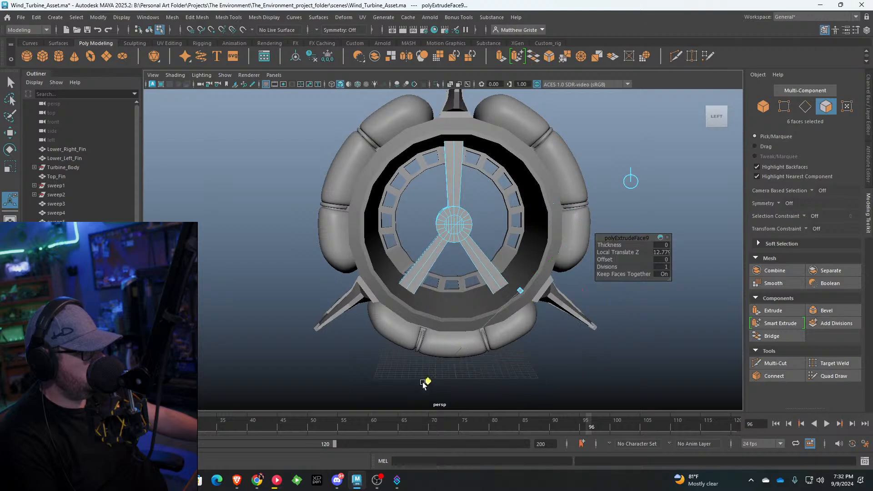
drag(338, 447, 331, 456)
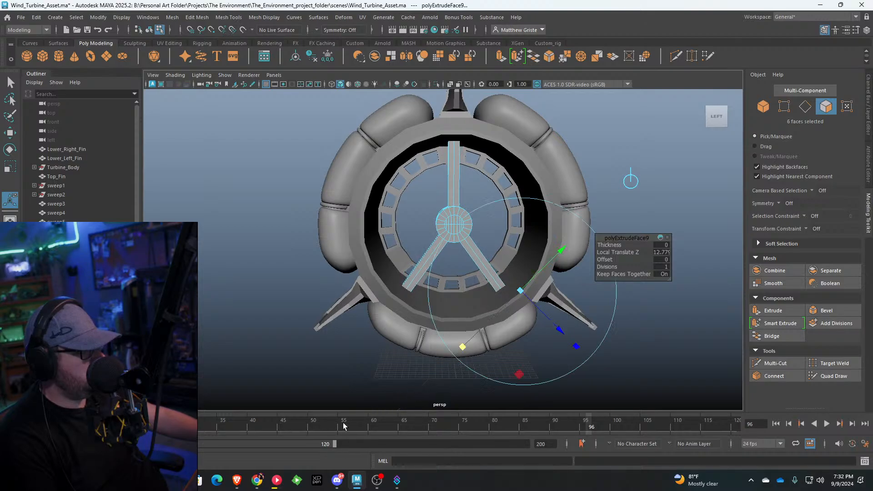
Step: Return to object mode and examine the hub and its three spokes inside the ring from both sides
right_drag(442, 208, 470, 199)
click(469, 201)
scroll(468, 202, down, 3)
alt+drag(423, 225, 471, 217)
scroll(470, 217, up, 2)
click(470, 217)
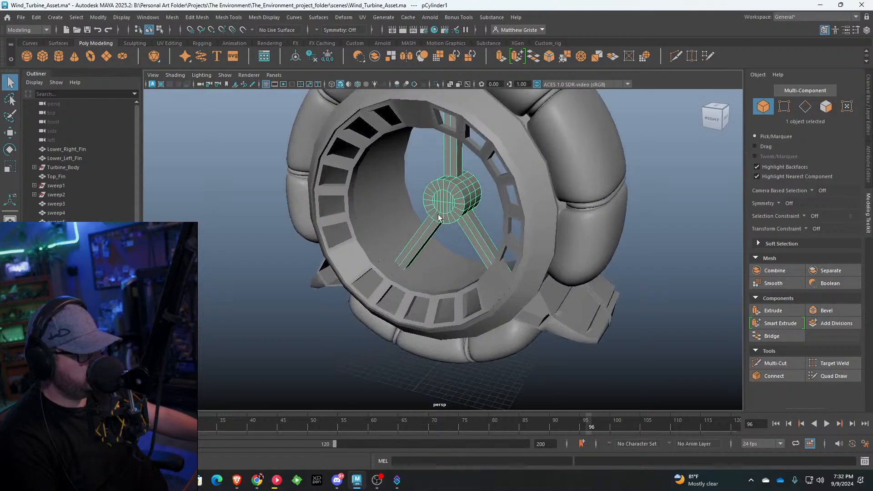
scroll(471, 217, up, 5)
key(w)
alt+drag(452, 174, 368, 218)
scroll(367, 218, up, 5)
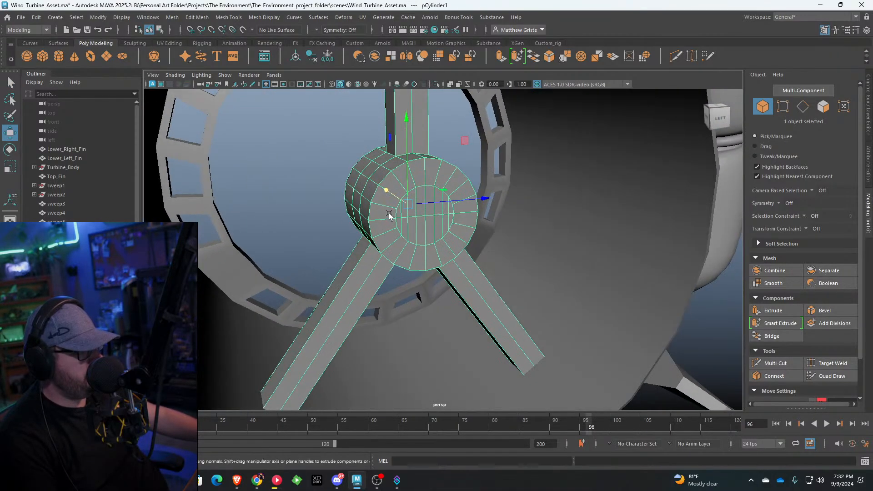
Step: Extrude the inner circle of faces on the hub's end cap outward and return to object mode
right_drag(403, 207, 401, 229)
scroll(412, 195, up, 3)
key(Tab)
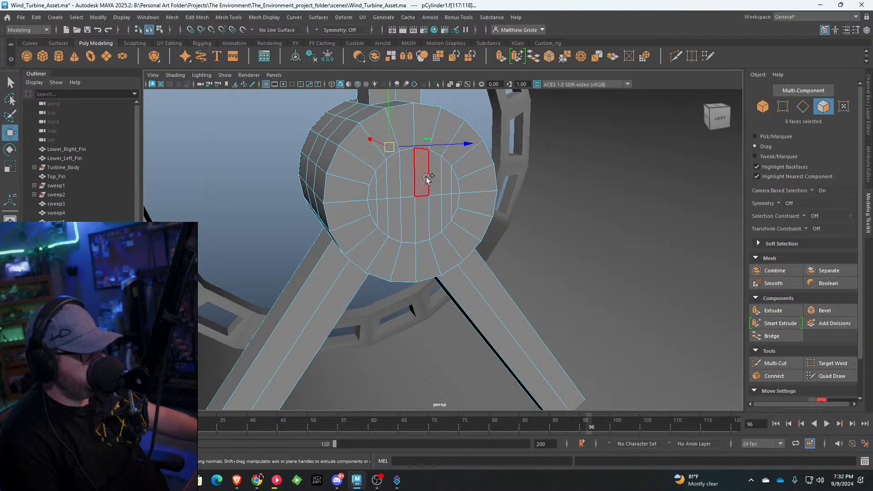
mouse_move(375, 210)
mouse_down()
mouse_move(437, 173)
mouse_move(476, 185)
mouse_up()
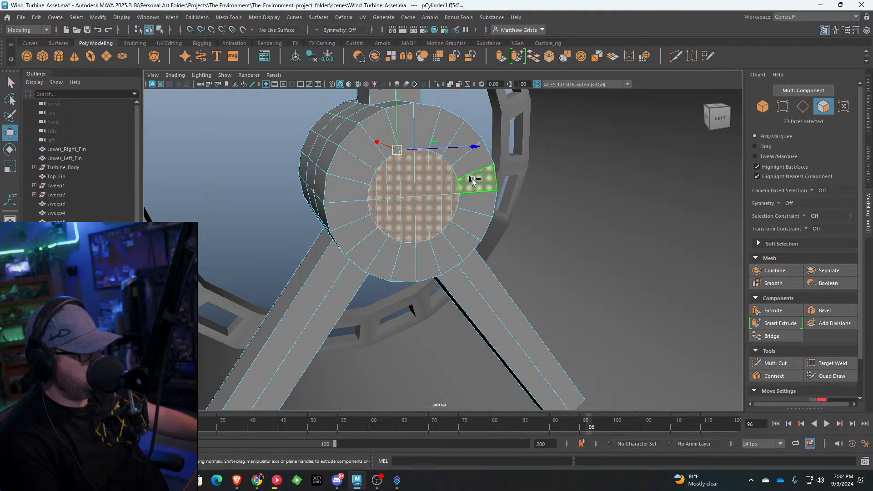
click(501, 55)
scroll(437, 182, down, 5)
alt+drag(409, 173, 450, 189)
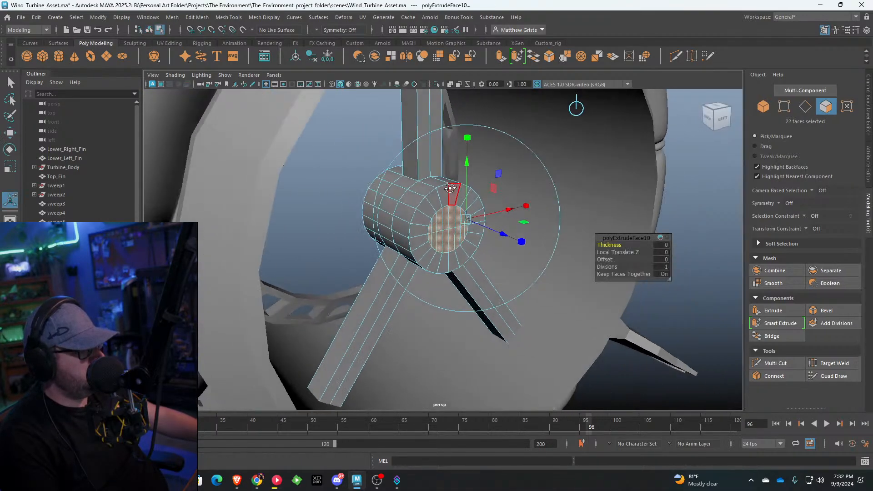
drag(500, 235, 514, 241)
right_drag(431, 203, 470, 190)
scroll(432, 200, down, 7)
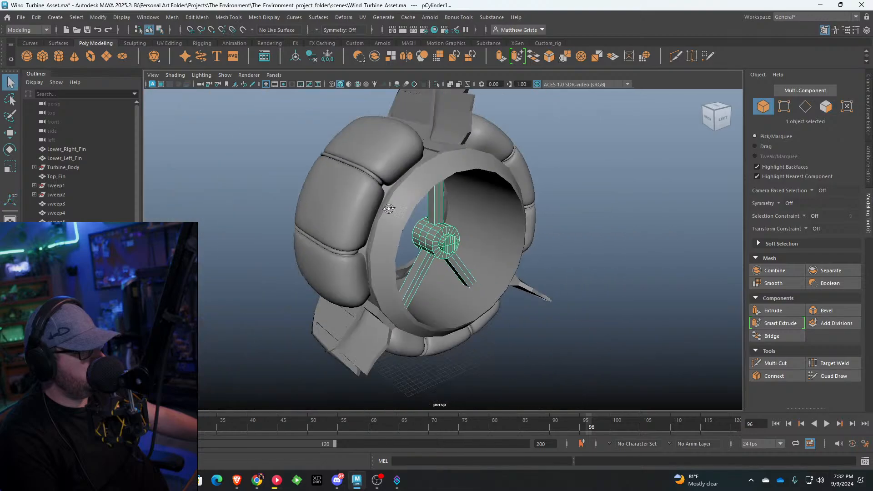
Step: Select the inner circle of faces on the hub's opposite end cap
alt+drag(389, 208, 473, 208)
scroll(471, 210, up, 7)
right_drag(491, 202, 484, 220)
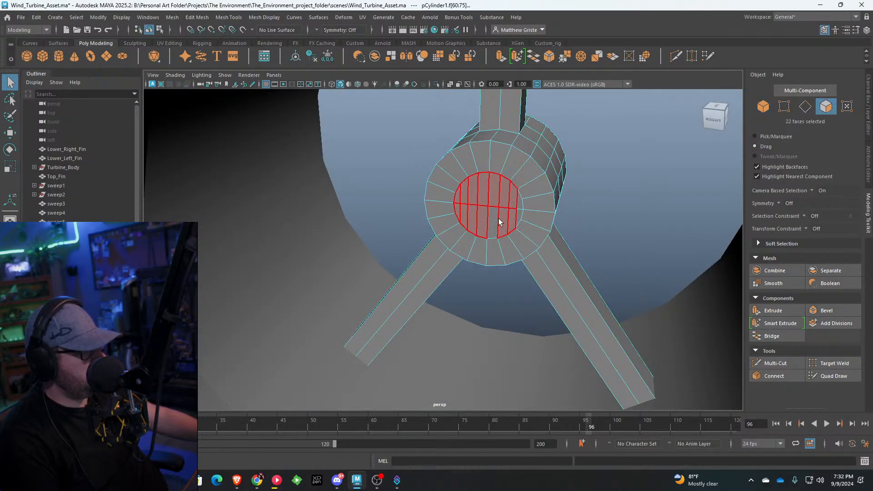
drag(517, 215, 518, 213)
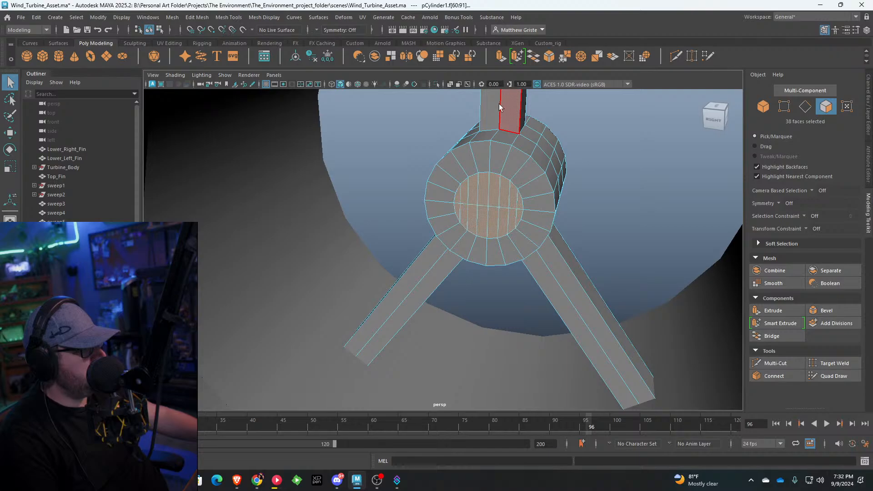
key(ctrl+e)
scroll(499, 137, down, 4)
alt+drag(499, 168, 466, 181)
key(ctrl+z)
alt+drag(556, 171, 498, 144)
key(ctrl+z)
Step: Extrude the selected end-cap faces outward into a shaft with a local translate Z of about 2.6
click(501, 56)
drag(447, 211, 411, 218)
alt+drag(411, 217, 426, 184)
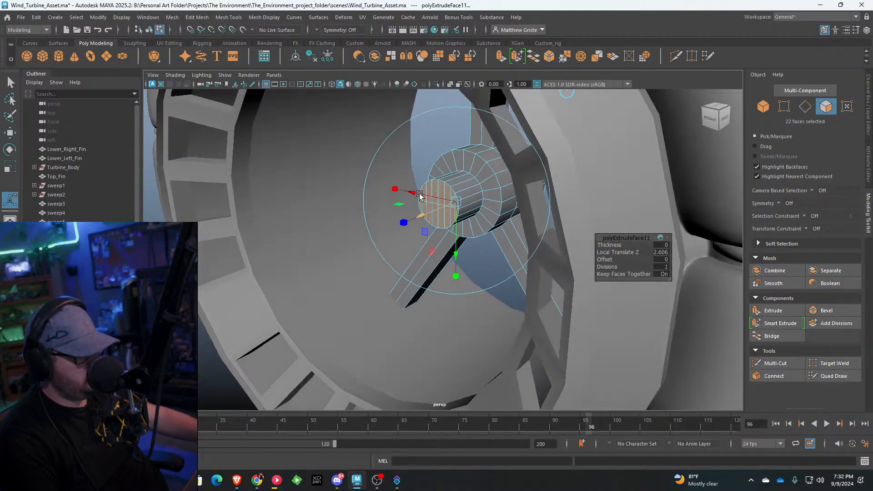
Step: Extrude the shaft's end faces again with a local translate Z of about 1.12 and flare them wider
key(ctrl+e)
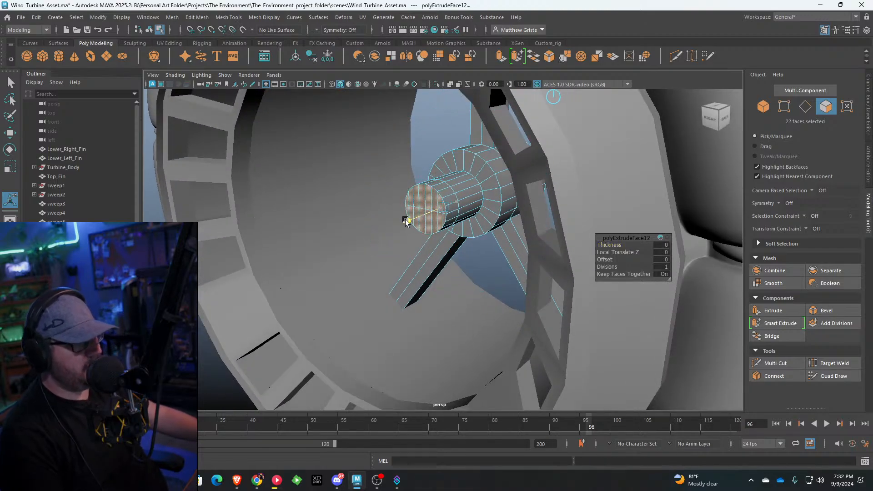
key(e)
key(r)
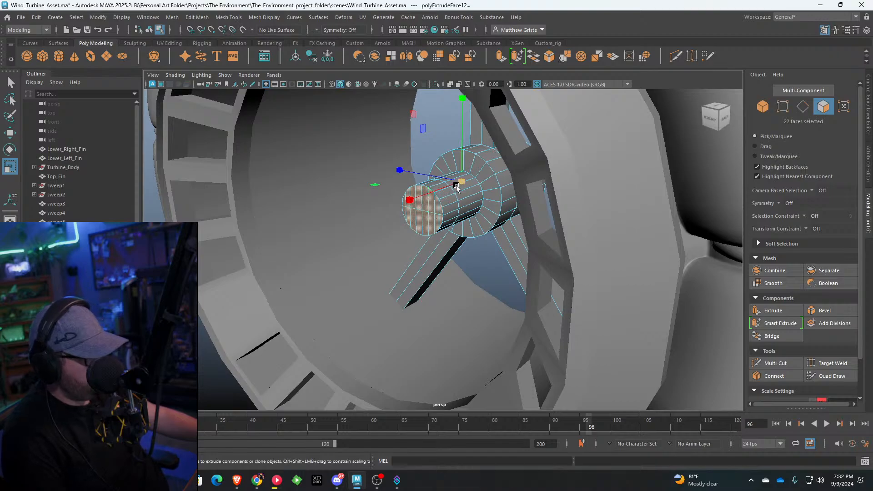
drag(459, 182, 473, 182)
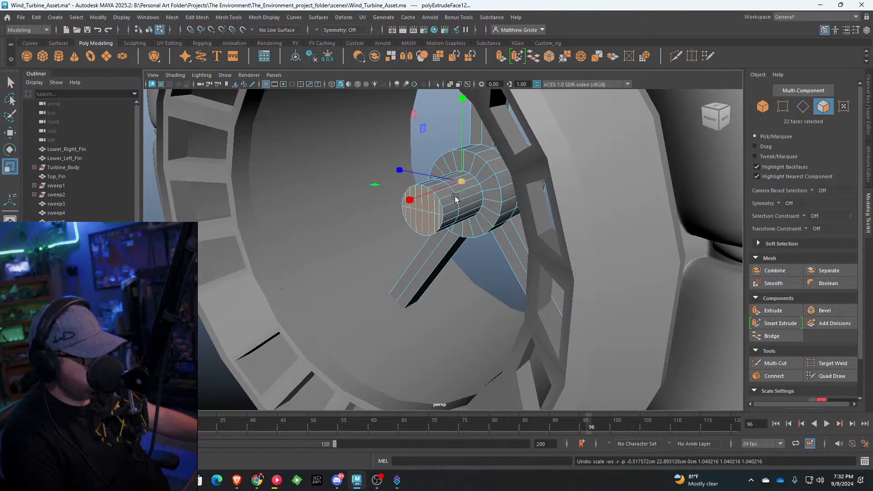
key(ctrl+e)
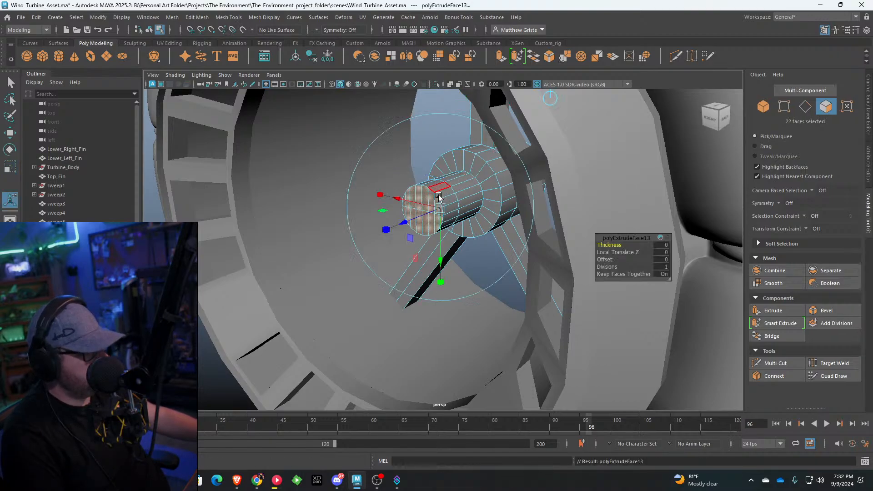
drag(416, 214, 376, 232)
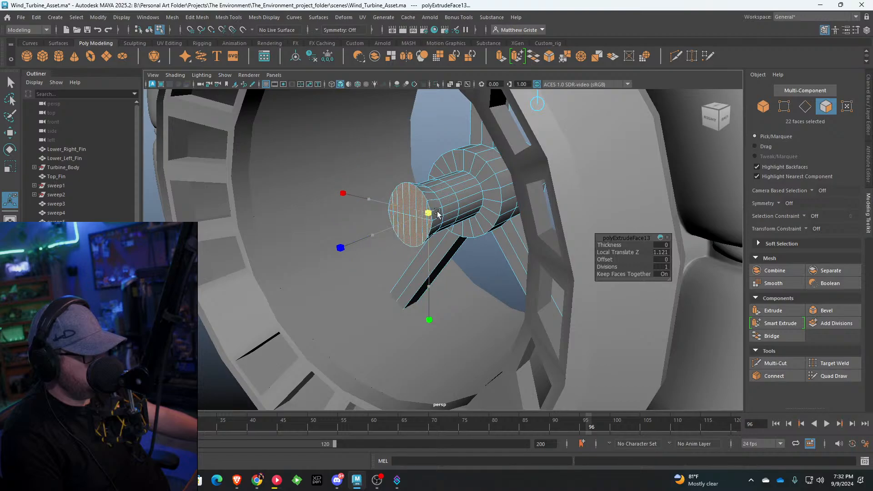
Step: Examine the extruded shaft and its flared end from the front and both sides, and clear the face selection
alt+drag(423, 213, 614, 105)
click(616, 94)
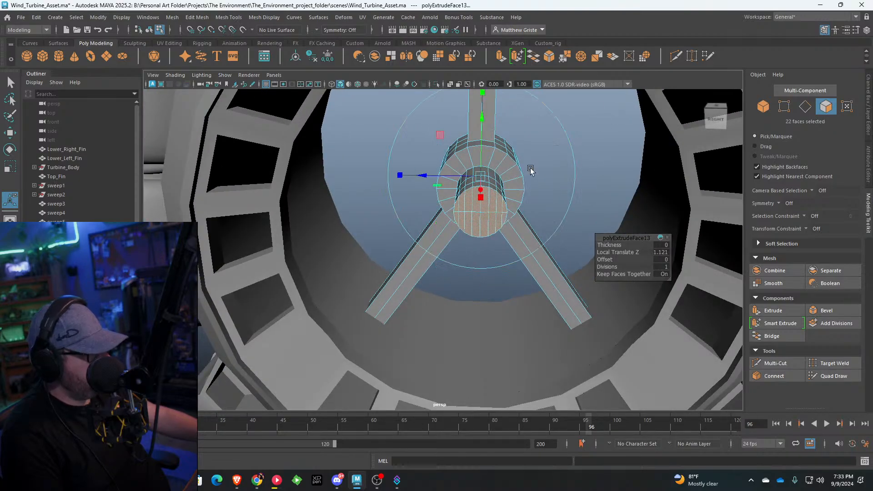
alt+drag(483, 103, 534, 143)
scroll(532, 143, up, 4)
alt+middle_drag(532, 143, 493, 179)
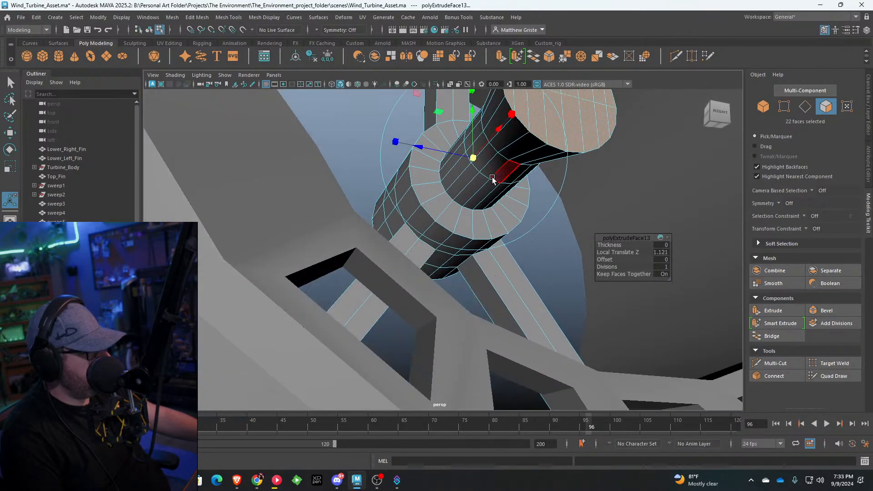
alt+drag(534, 144, 509, 174)
click(596, 152)
alt+drag(596, 152, 524, 173)
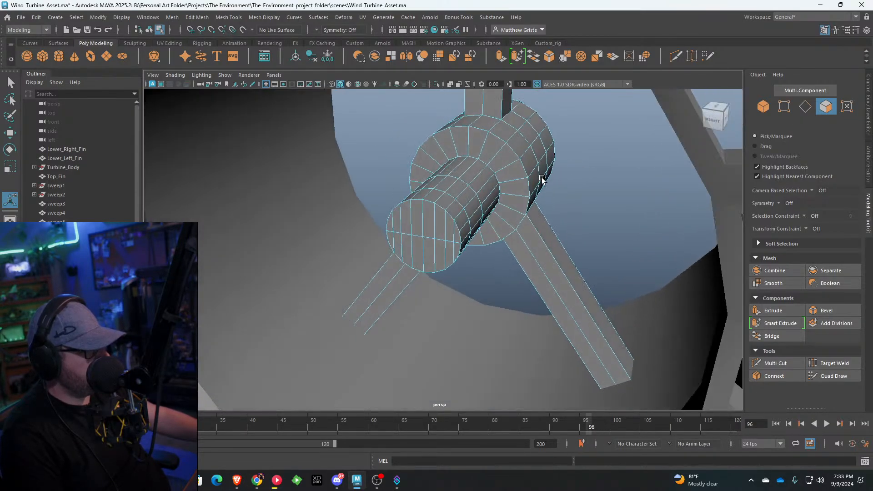
Step: Select all the faces inside the end circle of the hub's extruded shaft
scroll(524, 173, up, 6)
alt+drag(436, 273, 446, 256)
scroll(496, 268, down, 5)
click(446, 256)
scroll(436, 249, up, 2)
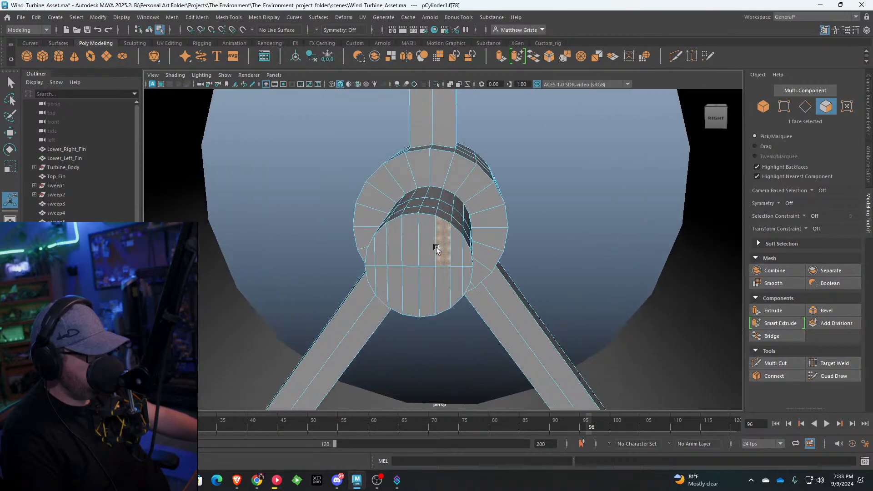
drag(370, 264, 368, 264)
key(ctrl+z)
key(ctrl+z)
right_drag(404, 244, 433, 240)
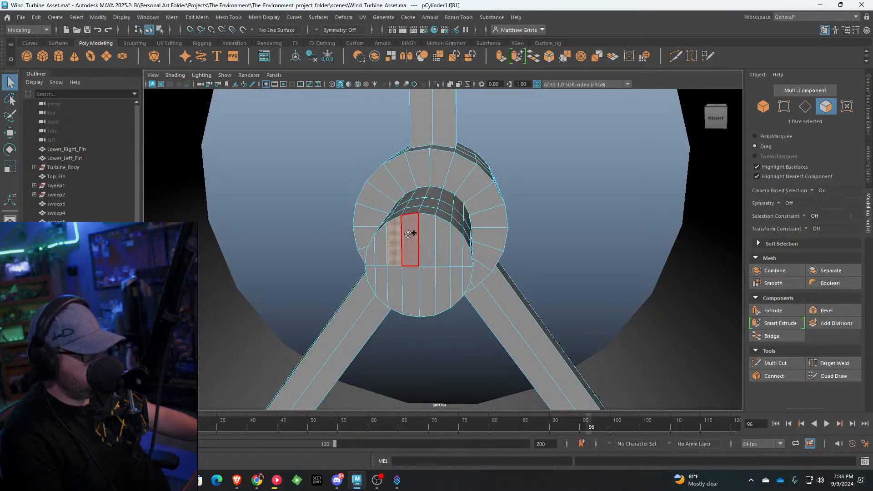
drag(371, 266, 405, 273)
Step: Scale the shaft's end faces up so the shaft flares into a wider disc
key(w)
key(e)
key(r)
scroll(452, 265, down, 5)
alt+middle_drag(405, 272, 483, 236)
scroll(482, 236, up, 3)
alt+drag(483, 236, 531, 106)
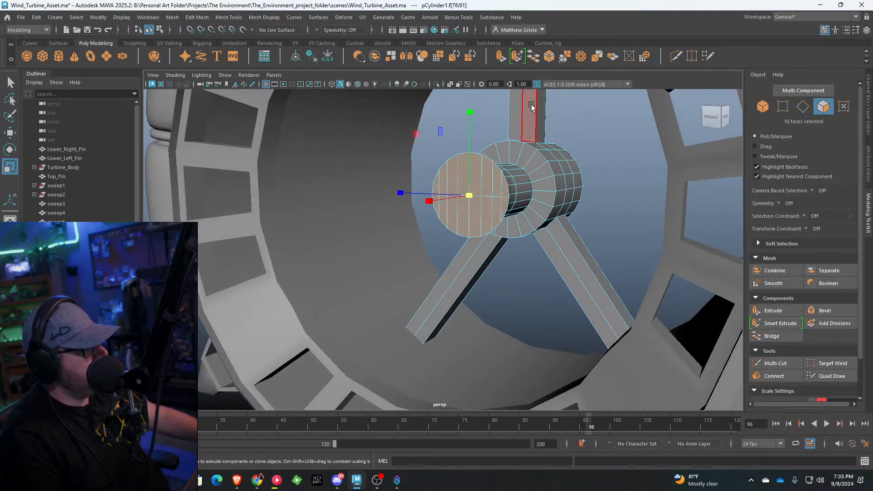
Step: Extrude the disc faces outward with a local translate Z of about 1.9 and scale their end narrower
click(500, 56)
scroll(454, 236, down, 4)
alt+drag(454, 236, 407, 245)
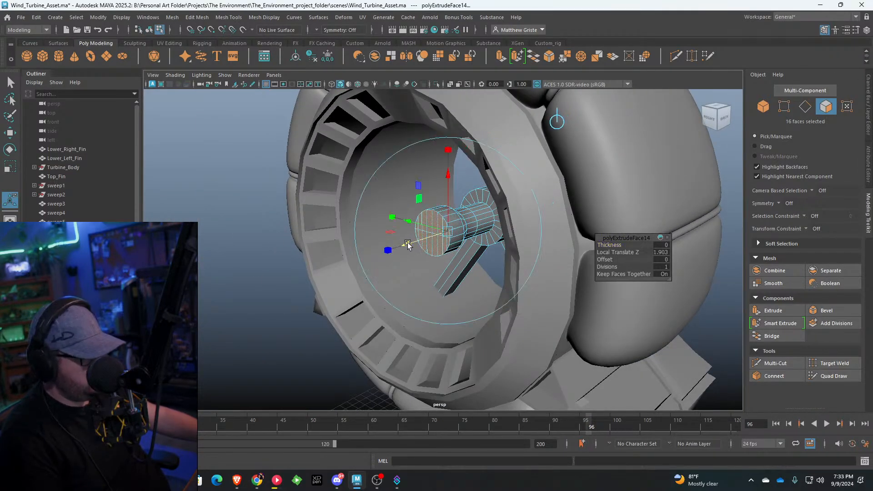
click(448, 225)
key(r)
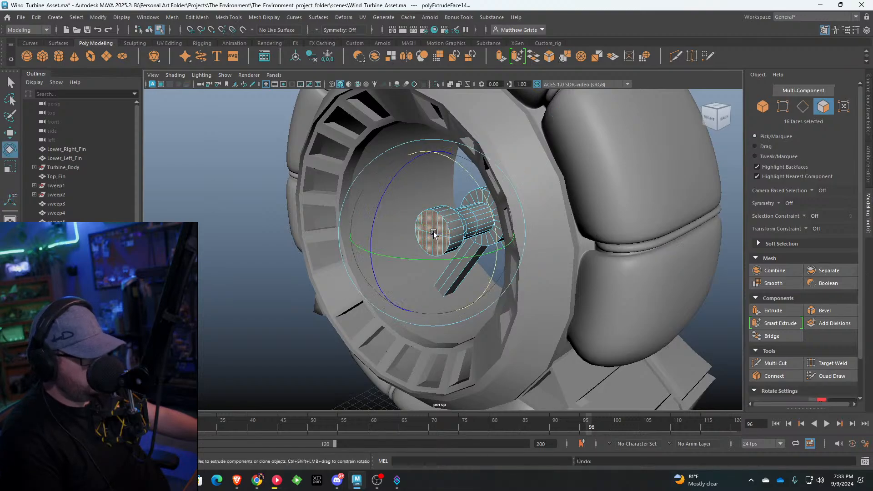
Step: Extrude the narrowed faces farther outward and scale them down to taper the shaft's end into a nose cone
key(ctrl+e)
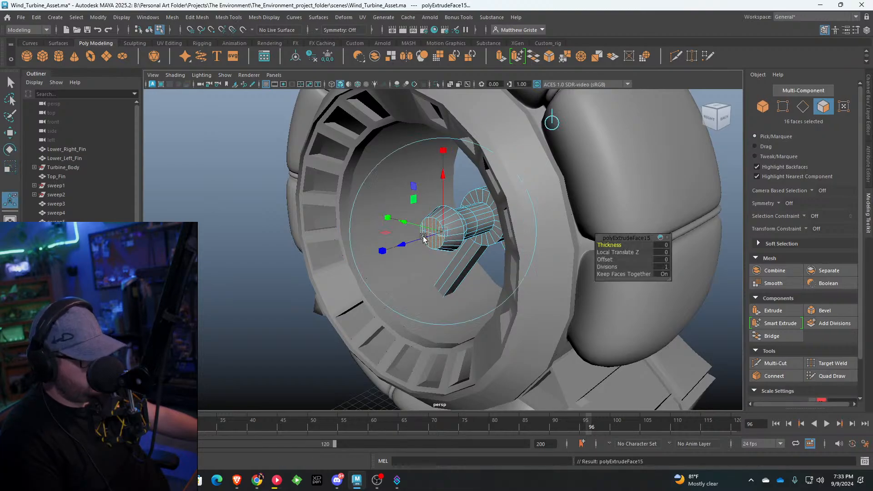
mouse_move(402, 245)
mouse_down()
mouse_move(392, 249)
mouse_move(397, 243)
mouse_up()
key(r)
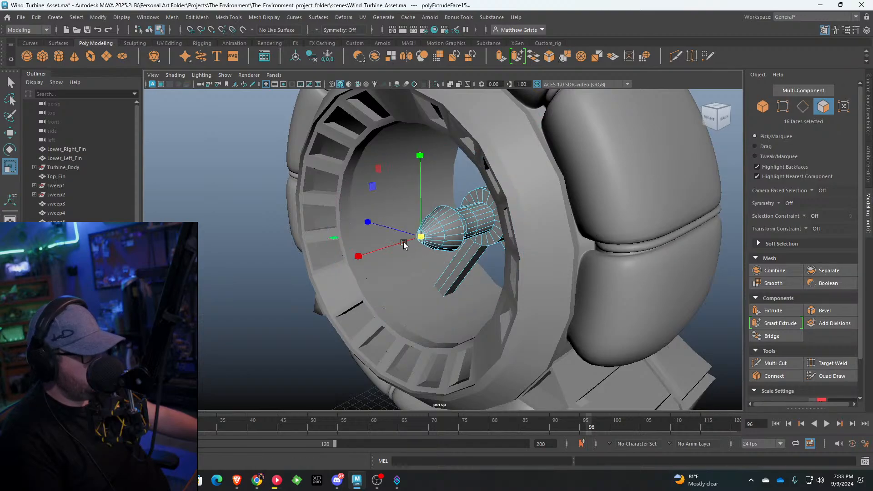
Step: Return to object mode and examine the hub's nose cone within the whole turbine from several angles
key(F8)
key(f)
alt+drag(561, 248, 533, 258)
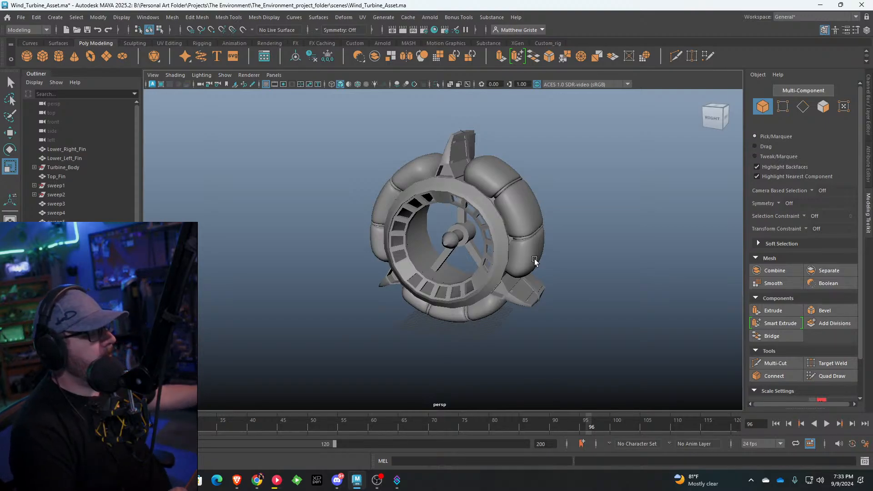
scroll(534, 258, up, 2)
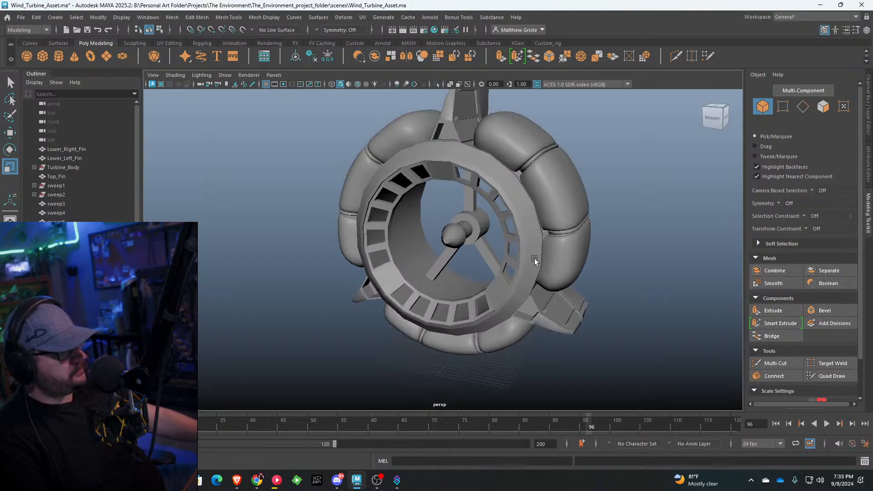
alt+drag(534, 258, 407, 209)
scroll(461, 231, down, 3)
Step: Select the loop of 20 faces around the shaft's base on the hub's end cap and duplicate them
click(407, 208)
key(f)
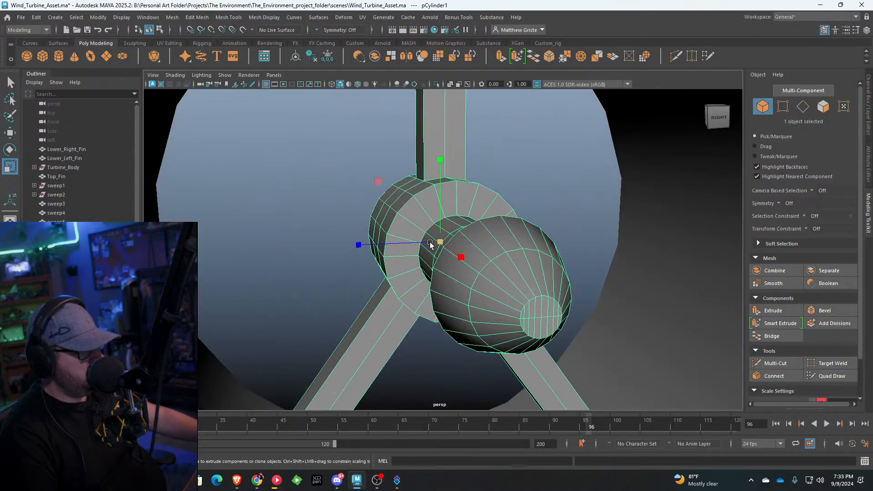
right_click(422, 221)
click(422, 245)
click(414, 222)
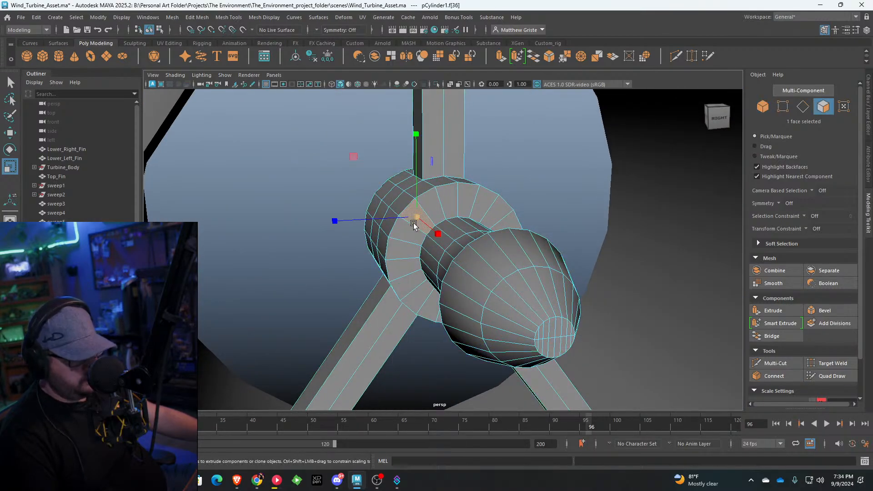
double_click(408, 231)
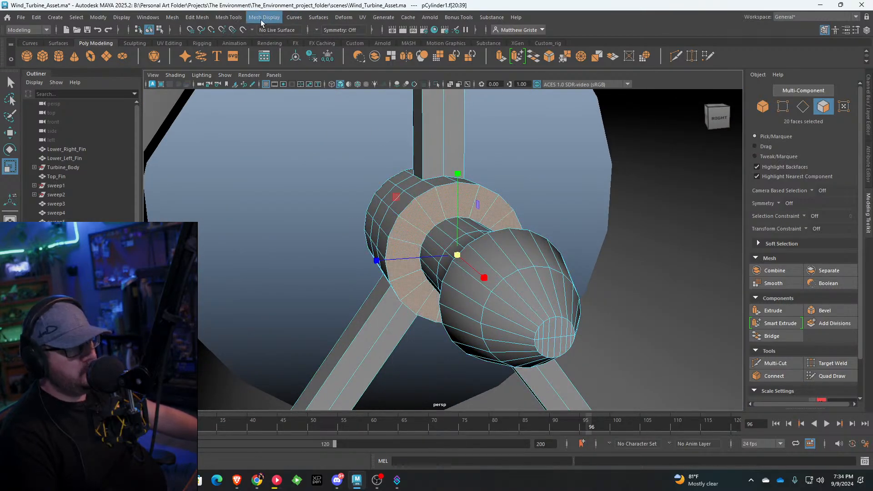
click(228, 18)
mouse_move(190, 18)
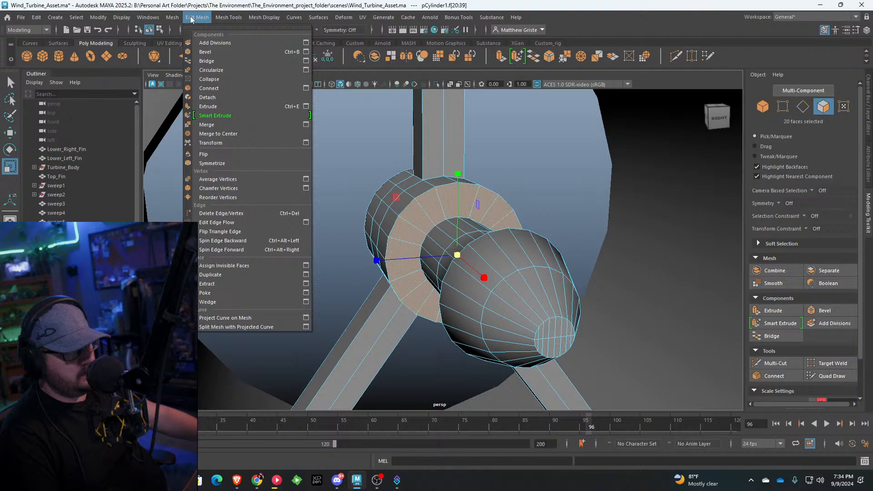
click(237, 272)
Step: Move the duplicated face ring outward along the hub's axis, clear in front of the nose cone
scroll(505, 238, down, 5)
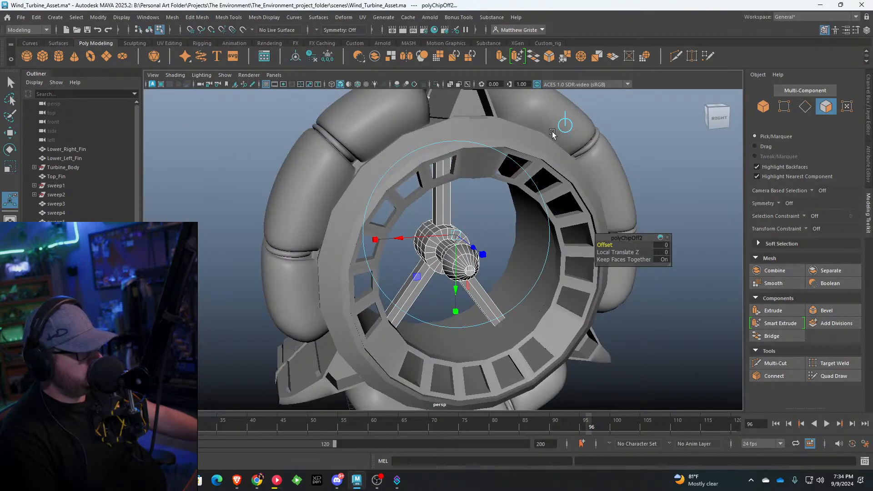
click(564, 125)
drag(486, 287, 543, 336)
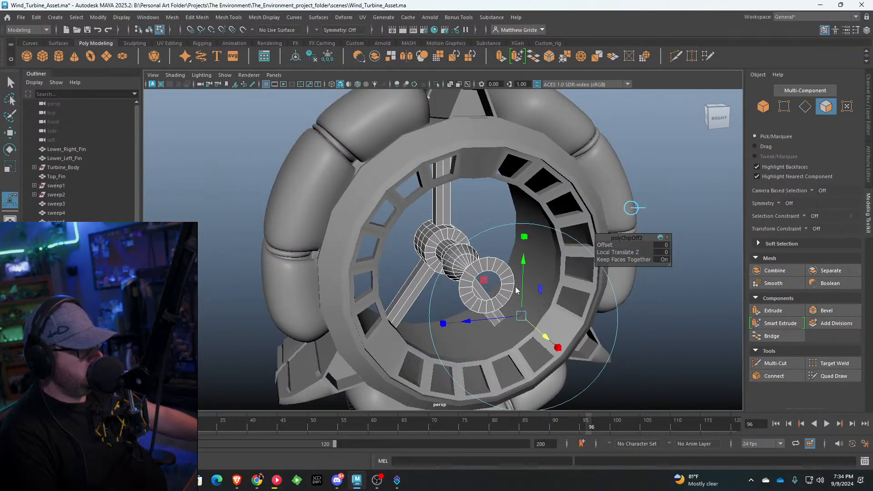
Step: Return to object mode and select the duplicated ring as its own object
right_drag(515, 287, 560, 207)
click(502, 268)
alt+drag(502, 268, 449, 287)
alt+middle_drag(449, 286, 484, 263)
scroll(450, 254, up, 3)
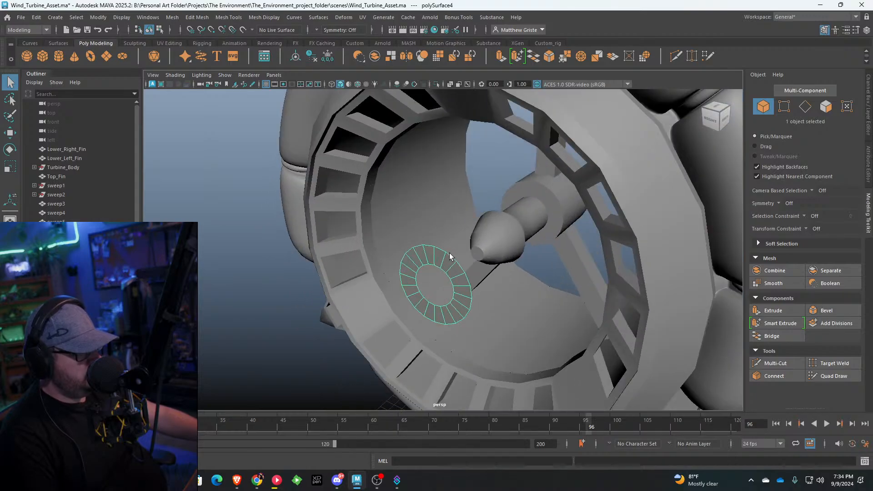
Step: Extrude all the faces of the flat ring into a thick hollow cylinder and return to object mode
right_drag(449, 253, 449, 253)
double_click(449, 256)
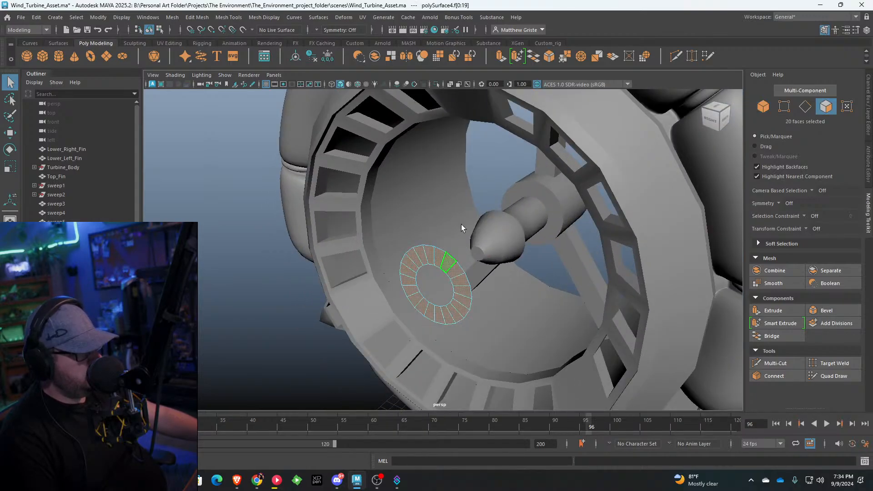
click(498, 57)
scroll(448, 255, up, 5)
drag(415, 304, 438, 255)
scroll(337, 336, down, 6)
scroll(436, 318, up, 4)
right_drag(439, 248, 482, 206)
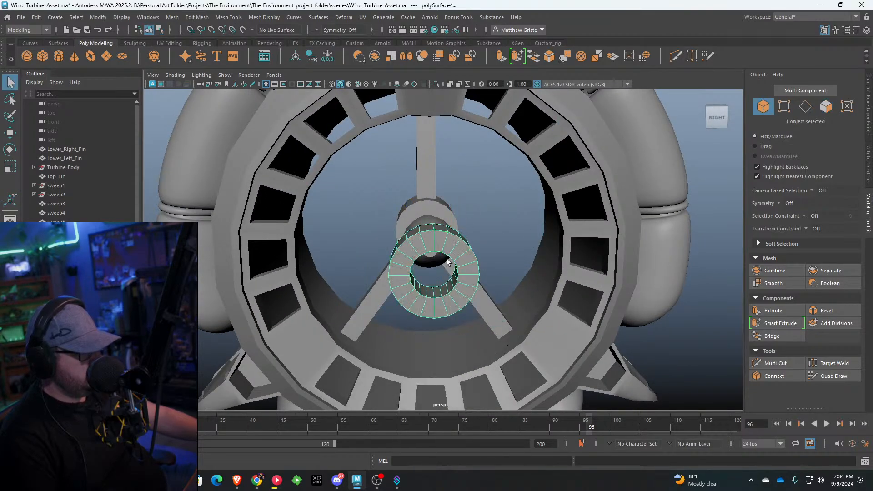
Step: Select four evenly spaced faces around the outer wall of the thick ring
alt+drag(446, 259, 362, 276)
alt+middle_drag(362, 276, 396, 274)
scroll(397, 275, up, 4)
right_drag(353, 266, 355, 249)
scroll(356, 250, down, 4)
alt+drag(373, 250, 498, 260)
scroll(436, 258, up, 4)
click(451, 250)
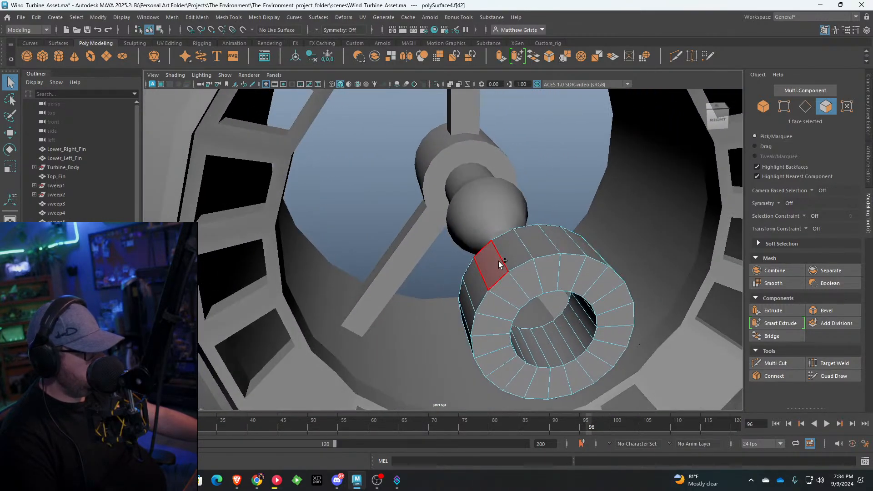
alt+drag(551, 284, 512, 288)
alt+drag(457, 321, 450, 281)
click(236, 484)
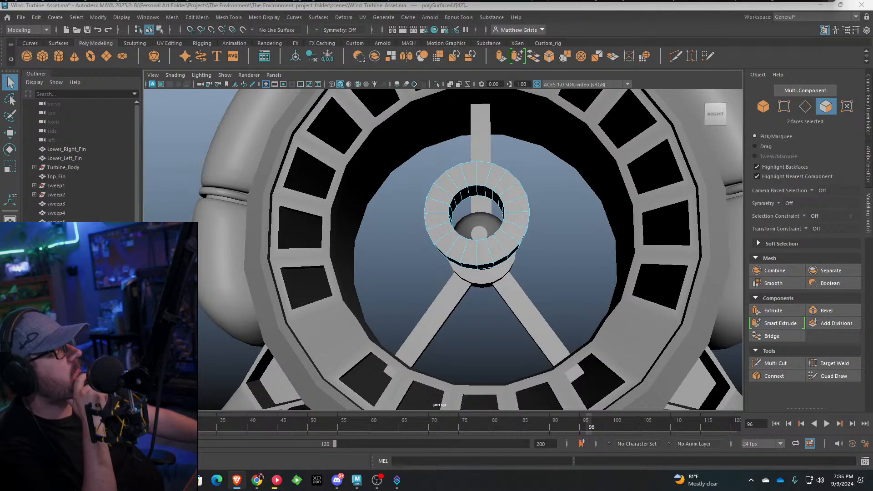
key(alt+Tab)
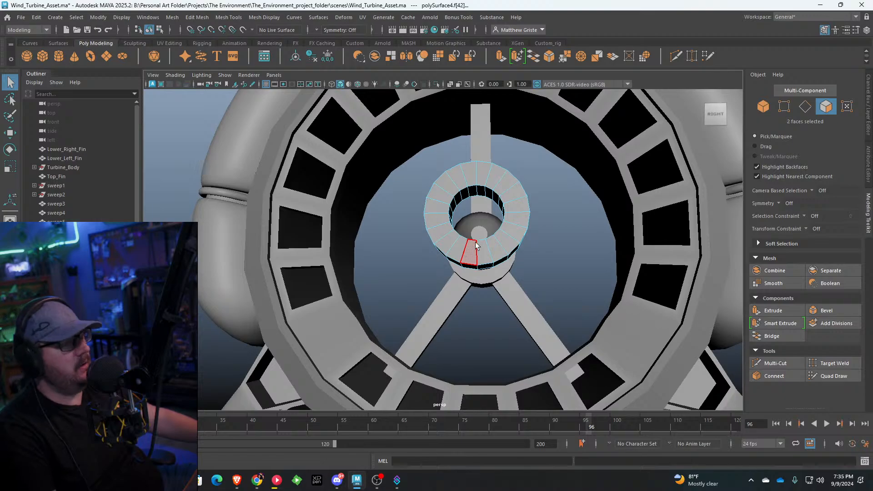
mouse_move(476, 245)
alt+mouse_down()
mouse_move(468, 248)
mouse_move(477, 251)
alt+mouse_up()
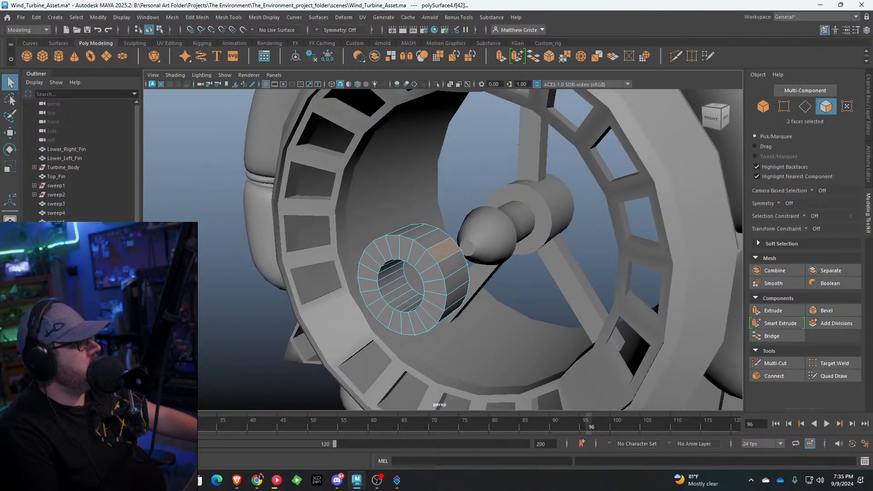
alt+drag(424, 296, 429, 320)
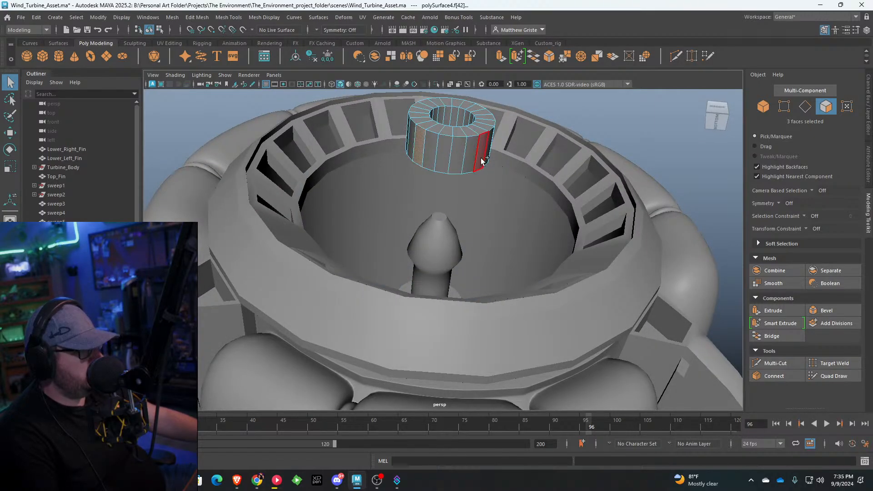
alt+drag(503, 182, 491, 211)
scroll(481, 198, down, 5)
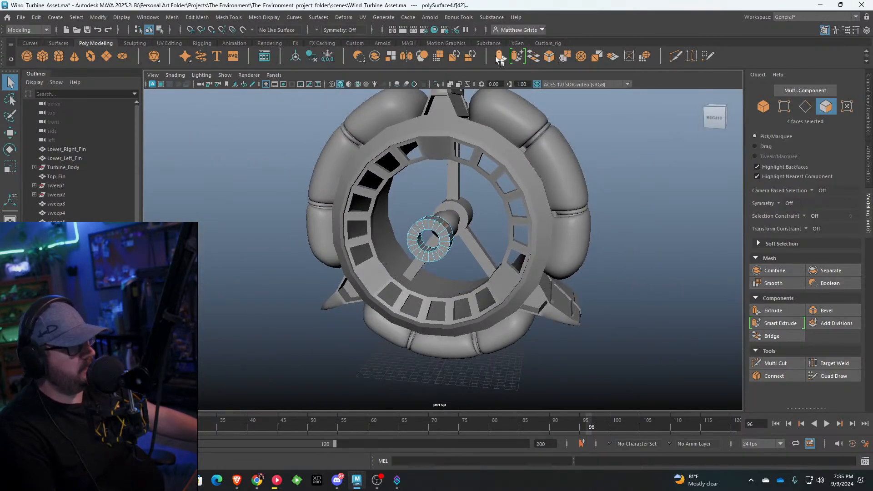
Step: Extrude the four selected ring faces outward by about 1.24 into short stubs and adjust the width of their ends
click(500, 56)
scroll(431, 195, up, 2)
drag(479, 179, 421, 215)
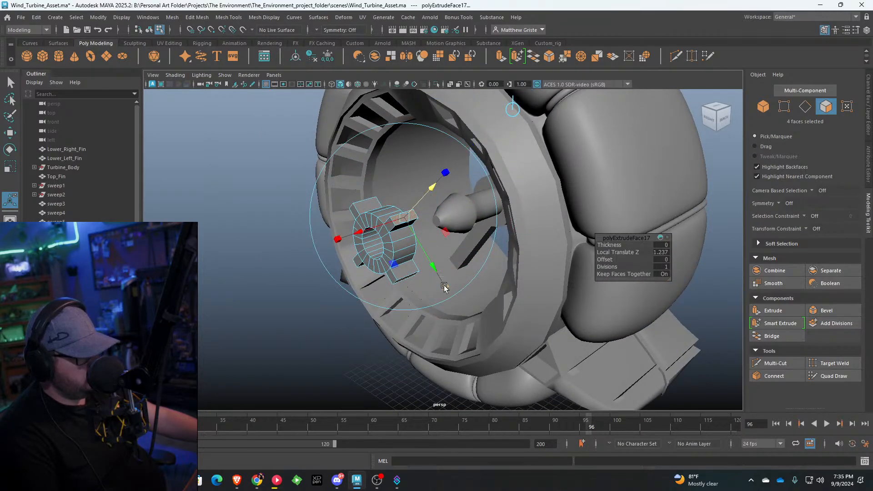
drag(444, 286, 466, 315)
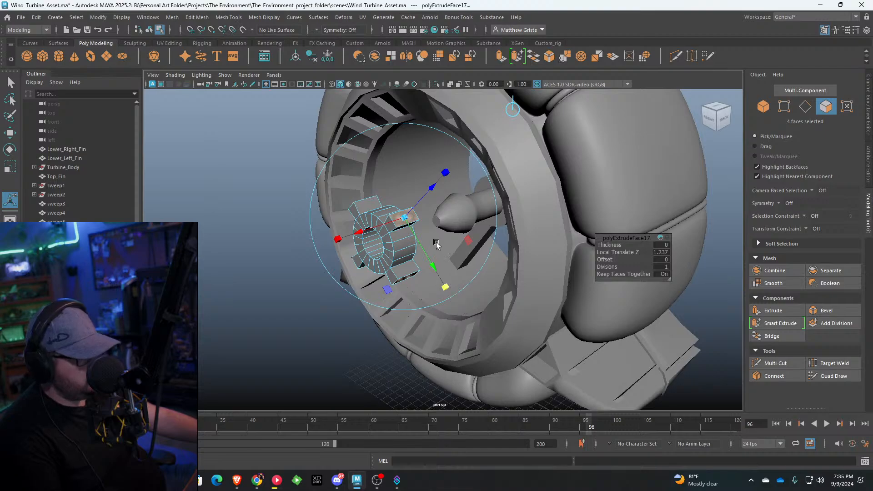
Step: Extrude the four stub ends outward again by about 9.63 to form long blades
key(ctrl+e)
drag(446, 173, 492, 120)
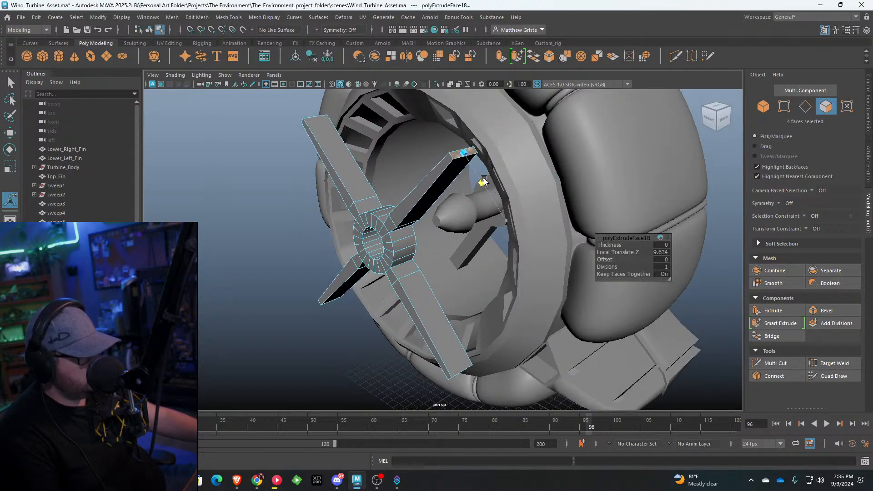
scroll(479, 189, down, 3)
alt+drag(480, 189, 441, 189)
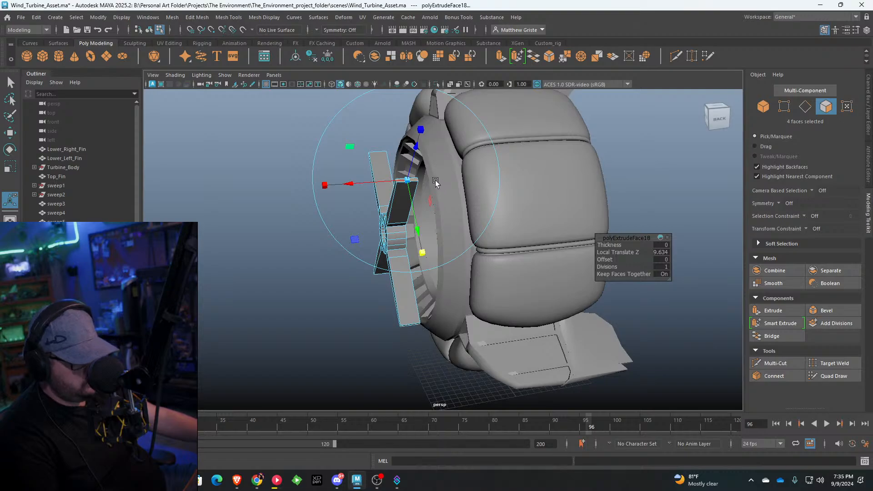
Step: Extrude the blade ends a further 4.45 or so and scale the end faces down in both directions into tapered tips
key(ctrl+e)
drag(416, 147, 423, 124)
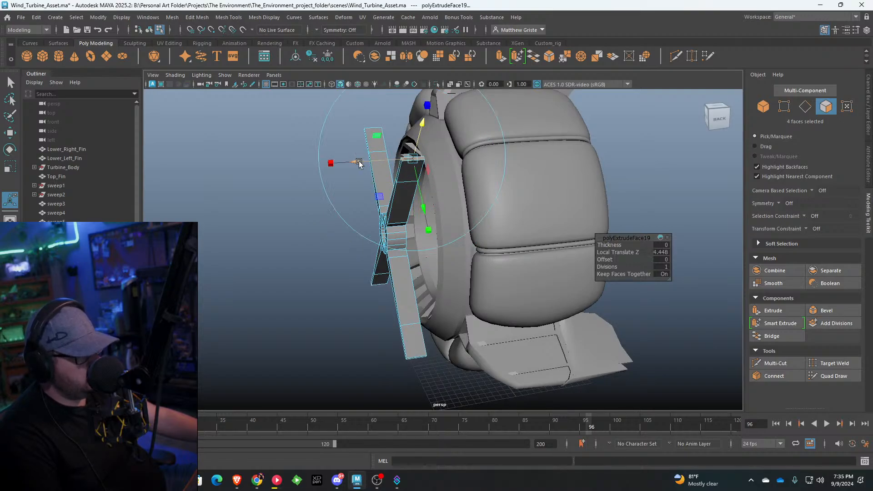
drag(331, 163, 357, 163)
drag(427, 230, 421, 196)
alt+drag(420, 195, 500, 190)
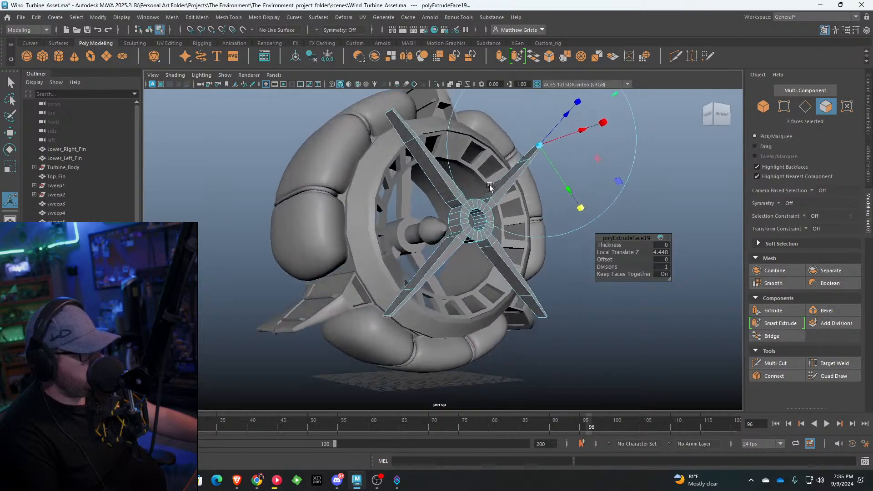
Step: Return to object mode and select the whole four-bladed propeller with the Move tool active
right_drag(496, 190, 521, 180)
key(q)
click(563, 255)
scroll(523, 252, down, 3)
alt+drag(505, 252, 434, 275)
click(440, 251)
scroll(437, 243, up, 4)
key(w)
scroll(450, 246, down, 3)
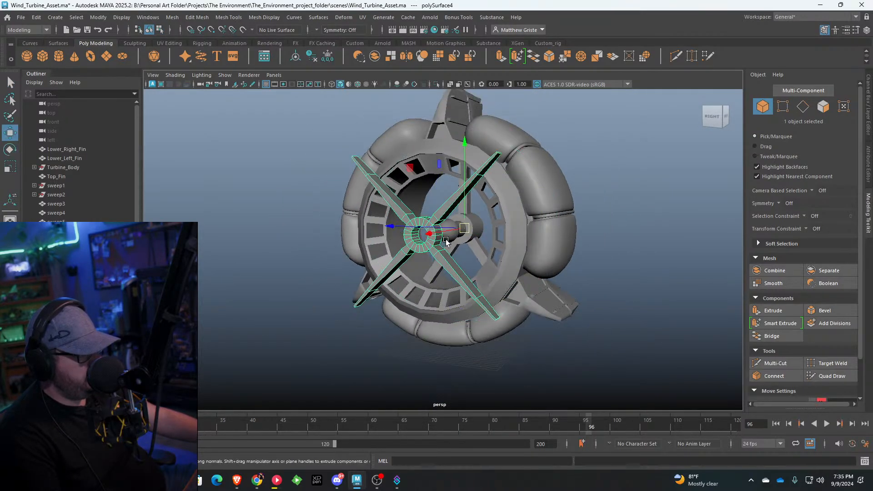
Step: Center the propeller's pivot and scale the propeller down uniformly to fit within the turbine's circular opening
alt+drag(443, 236, 506, 238)
click(295, 56)
scroll(428, 243, up, 5)
key(e)
key(r)
drag(439, 208, 360, 185)
drag(473, 229, 626, 267)
scroll(437, 222, up, 4)
key(w)
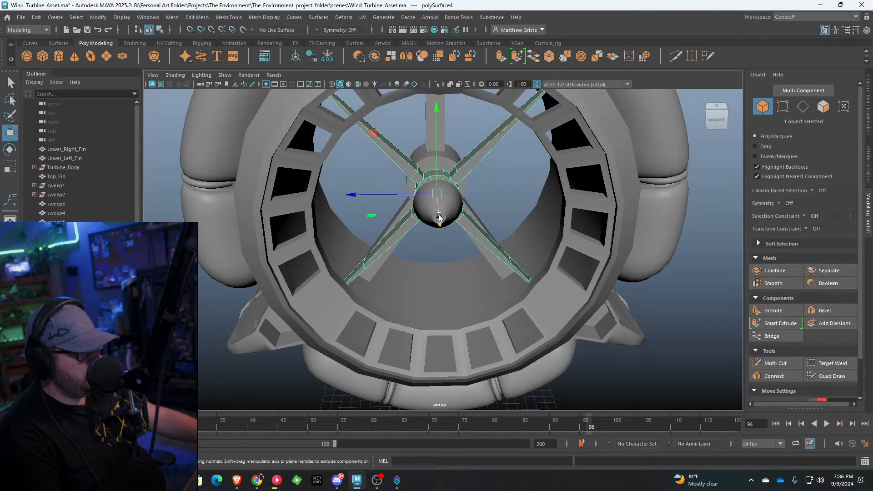
Step: Select the loop of 20 faces on the propeller hub's inner wall and scale it outward to widen the bore
scroll(436, 246, up, 6)
right_click(438, 265)
click(438, 245)
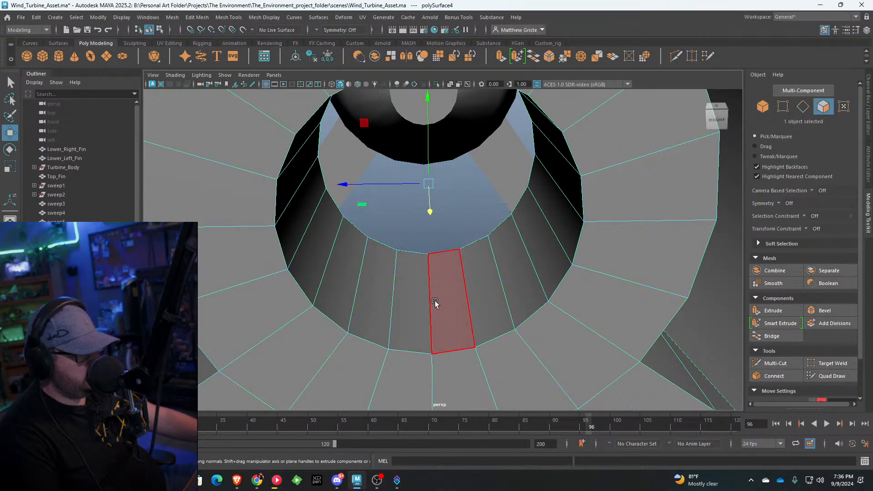
click(438, 301)
shift+double_click(412, 309)
key(e)
key(r)
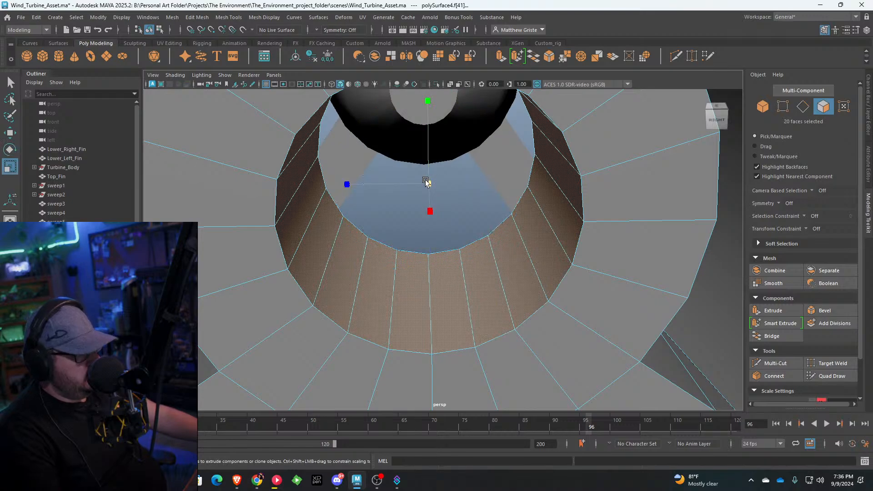
scroll(428, 185, down, 5)
alt+drag(496, 175, 442, 196)
scroll(358, 228, down, 4)
right_drag(442, 196, 487, 179)
Step: Insert two edge loops around the propeller hub's outer wall, dividing its depth and the blades into three bands
scroll(459, 207, down, 3)
alt+drag(459, 207, 424, 197)
scroll(425, 193, up, 6)
right_drag(424, 193, 427, 222)
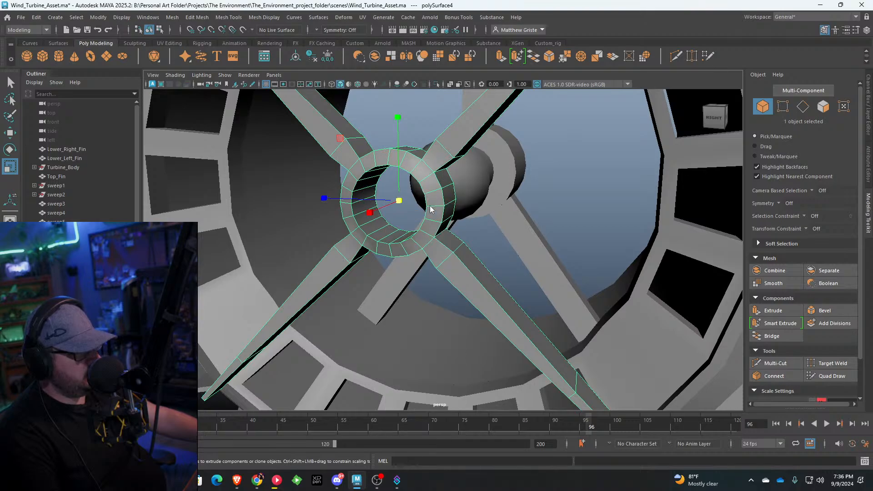
alt+drag(428, 209, 414, 216)
alt+middle_drag(415, 216, 451, 221)
scroll(452, 221, up, 3)
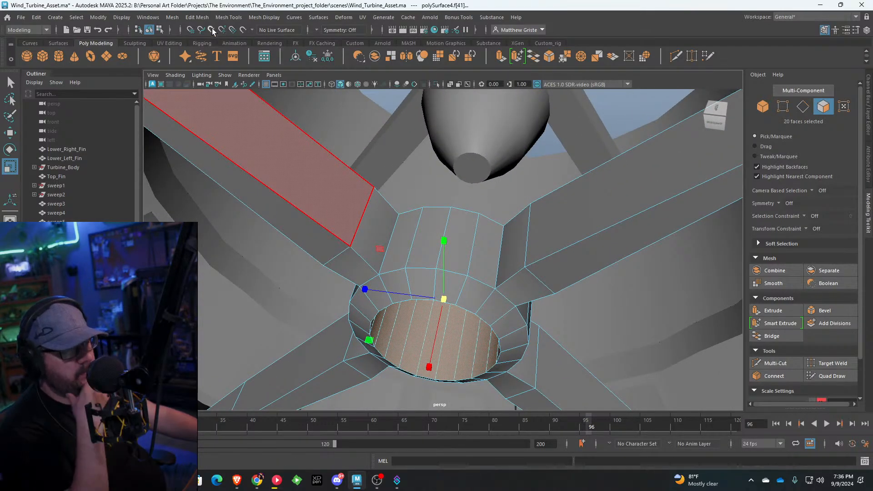
click(229, 17)
click(244, 81)
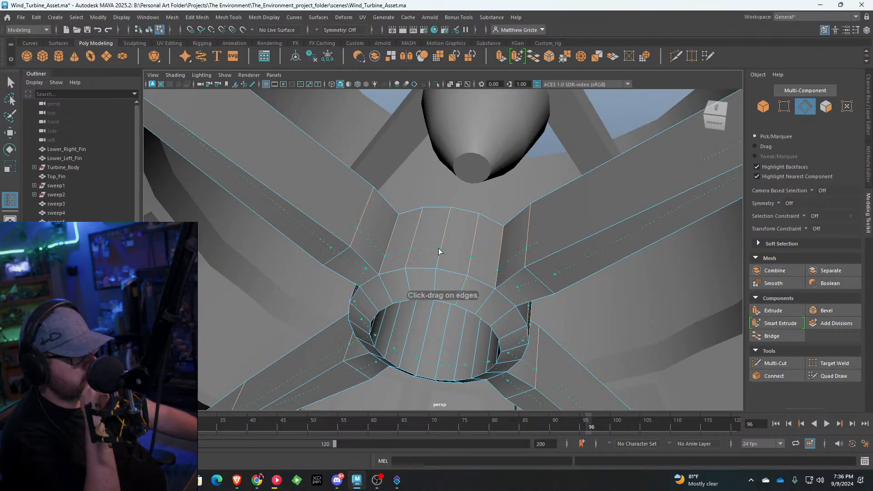
drag(438, 251, 447, 228)
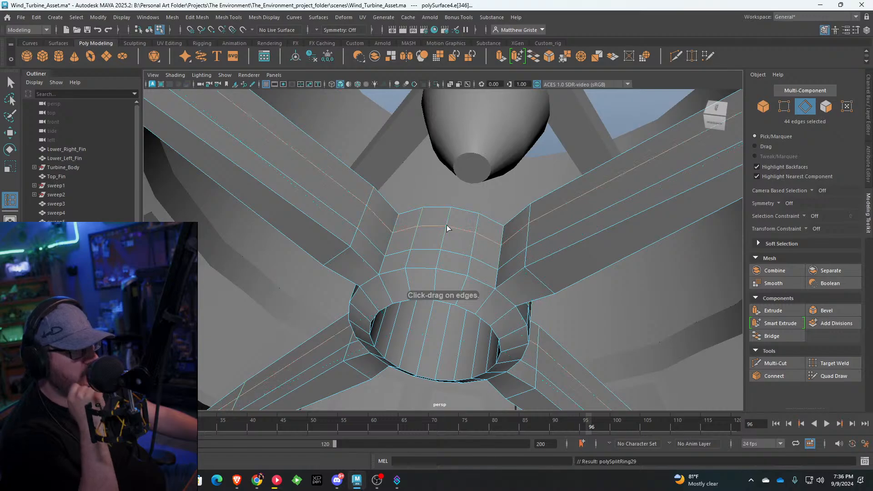
key(q)
Step: Select the 16 faces of the middle band around the propeller hub, in the gaps between the four blades
right_drag(422, 222, 405, 241)
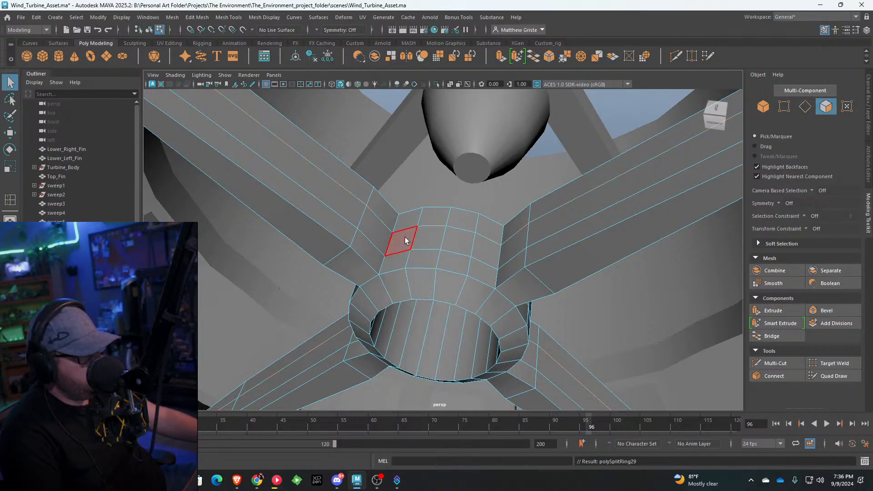
click(405, 241)
shift+click(432, 240)
shift+click(479, 246)
alt+drag(478, 247, 323, 165)
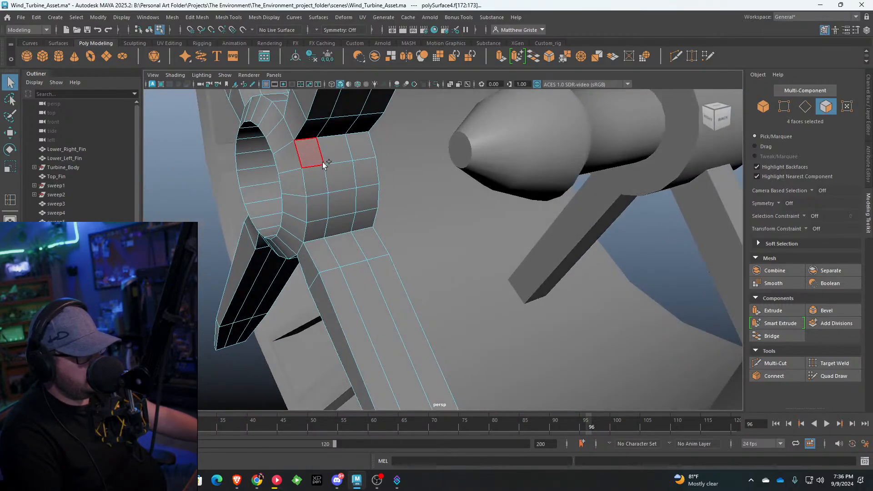
alt+drag(340, 219, 414, 88)
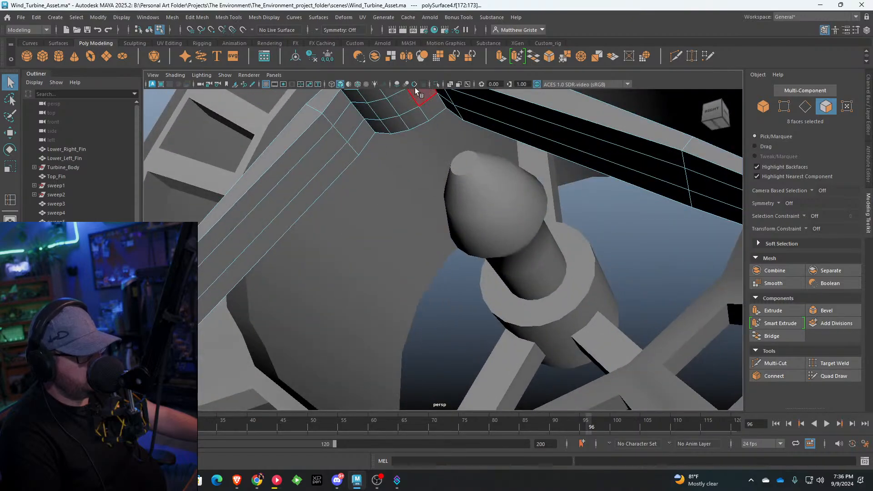
shift+click(409, 99)
shift+click(386, 109)
shift+click(368, 115)
alt+drag(368, 114, 473, 147)
shift+click(504, 136)
shift+click(473, 186)
Step: Extrude the selected middle-band faces outward by about 0.61 into a raised collar and return to object mode
key(ctrl+e)
alt+drag(472, 147, 372, 214)
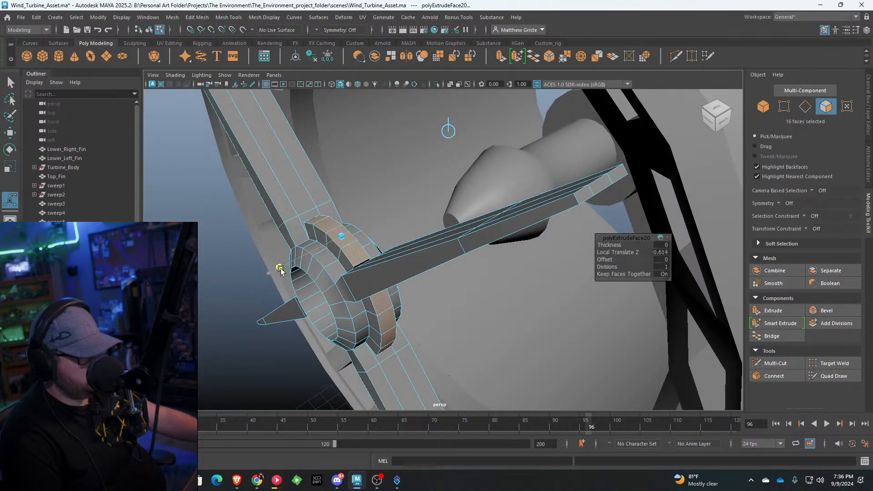
alt+drag(311, 253, 477, 219)
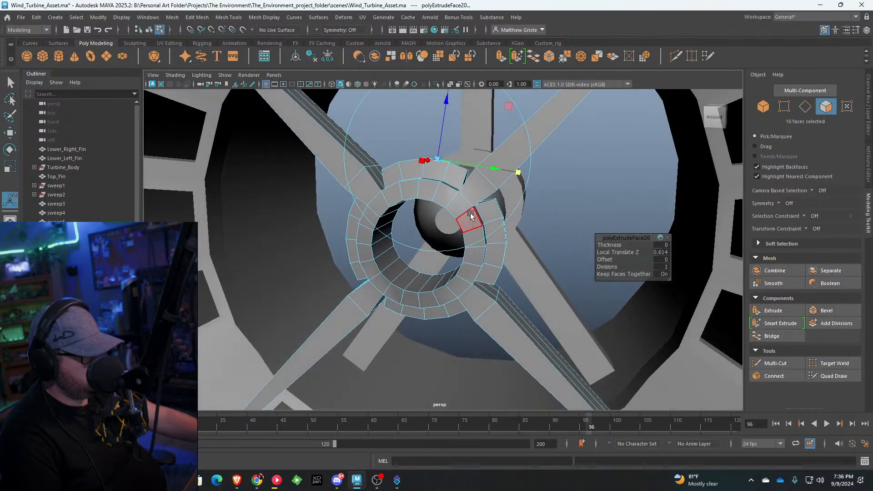
right_drag(477, 218, 530, 213)
alt+drag(530, 213, 517, 228)
Step: Preview the propeller with smoothing, inspect its hub, and switch back to the unsmoothed display
click(517, 228)
click(512, 230)
key(3)
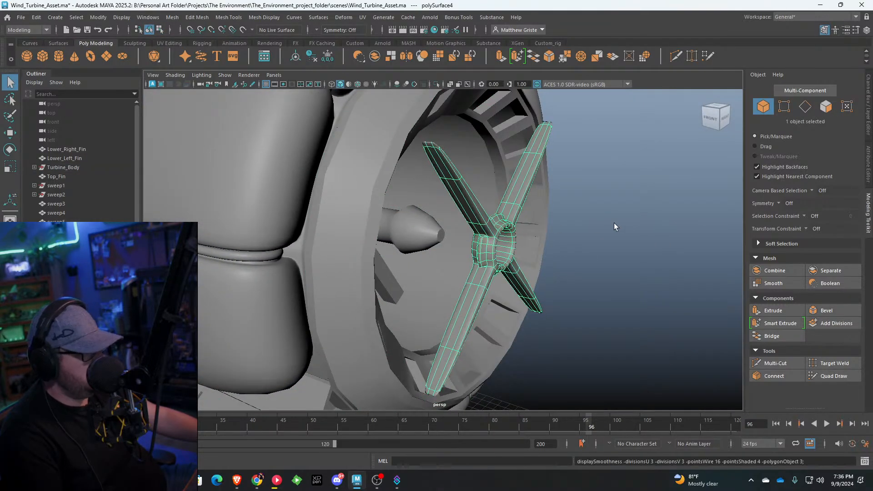
click(617, 222)
alt+drag(617, 223, 462, 230)
scroll(404, 237, up, 5)
click(403, 237)
key(1)
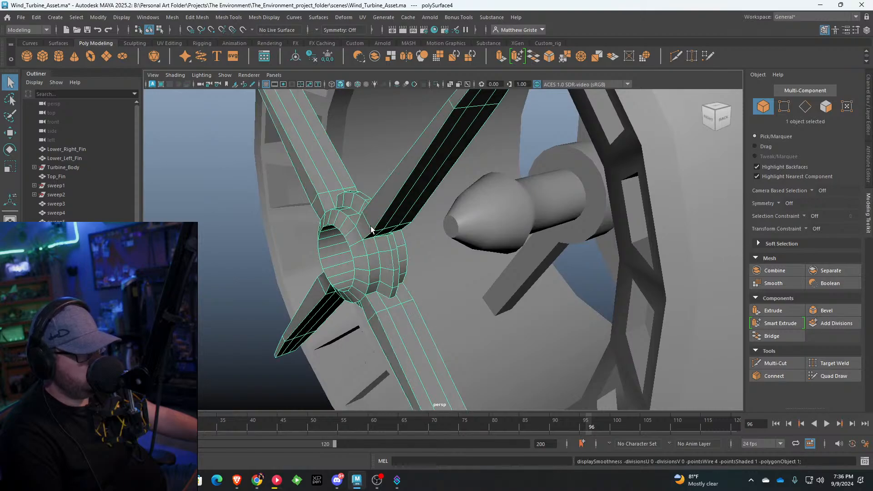
Step: Insert supporting edge loops close to the hard edges of the propeller hub's outer wall
scroll(373, 228, up, 3)
alt+middle_drag(372, 228, 411, 231)
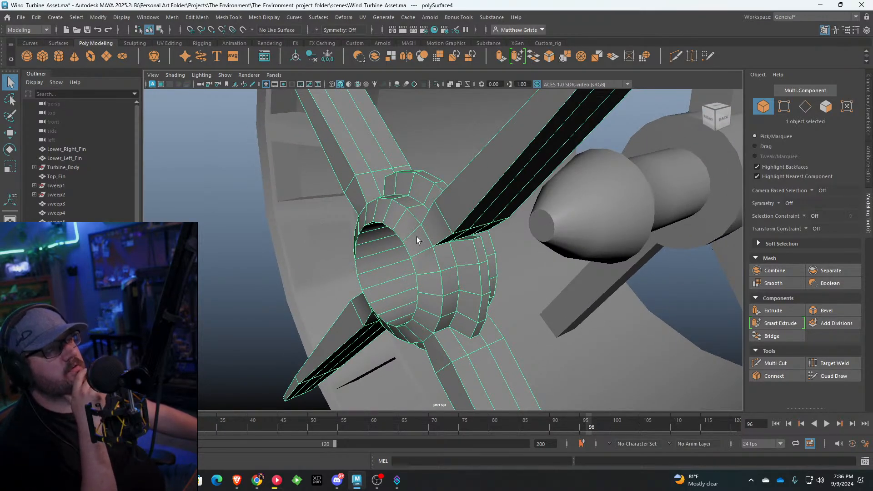
alt+drag(444, 230, 494, 214)
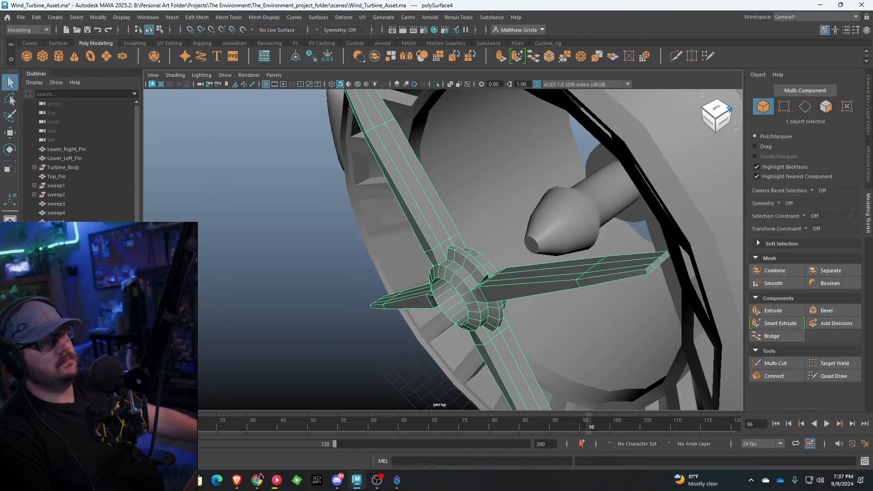
alt+drag(343, 207, 446, 189)
scroll(522, 198, up, 5)
alt+middle_drag(522, 198, 459, 210)
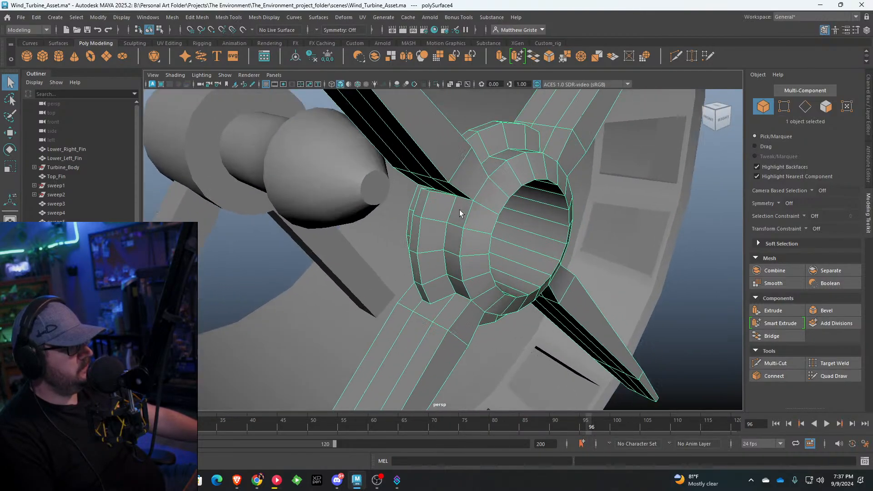
scroll(459, 209, up, 5)
click(229, 17)
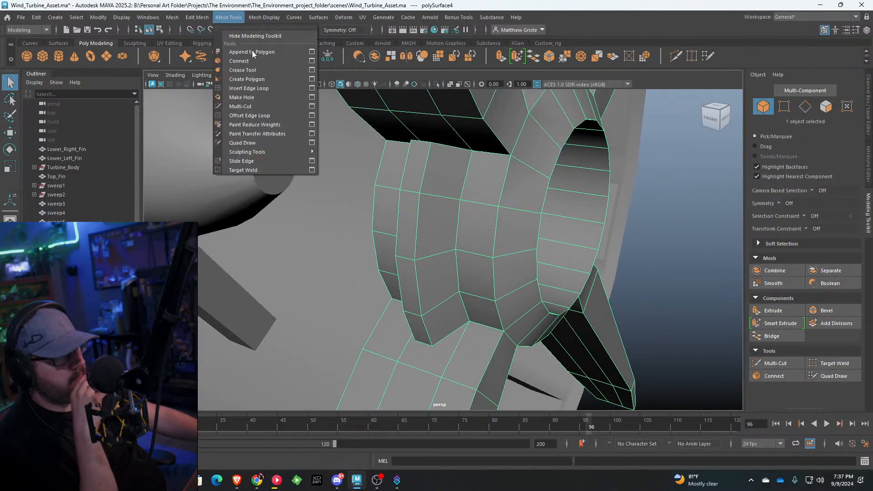
click(266, 88)
click(491, 208)
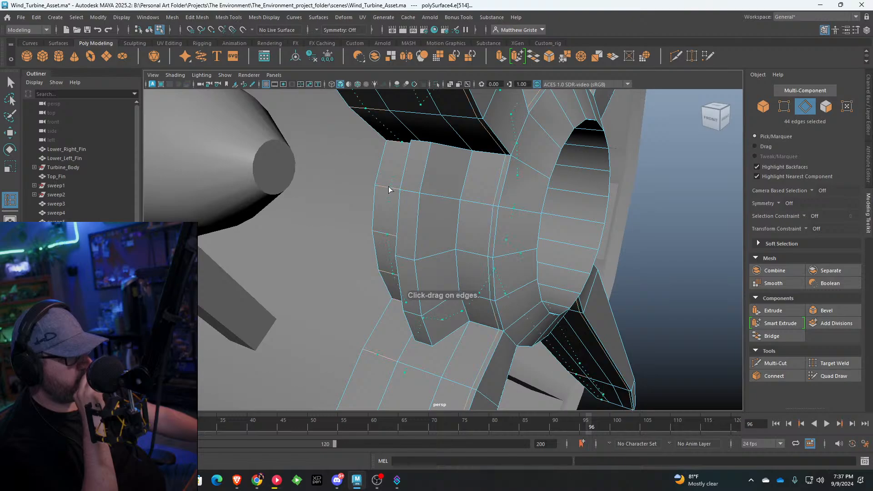
click(410, 193)
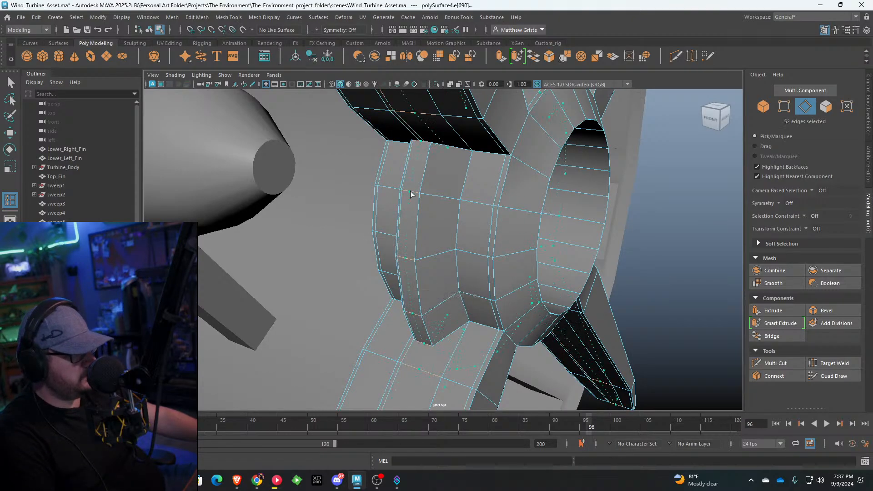
Step: Insert supporting edge loops around the propeller hub's front opening, inside its bore and along the outer rim
alt+drag(429, 190, 424, 229)
click(408, 197)
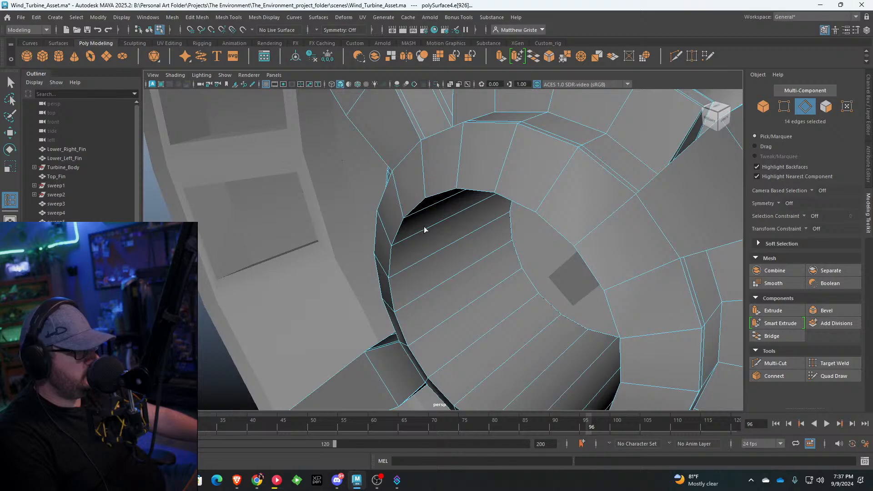
click(394, 248)
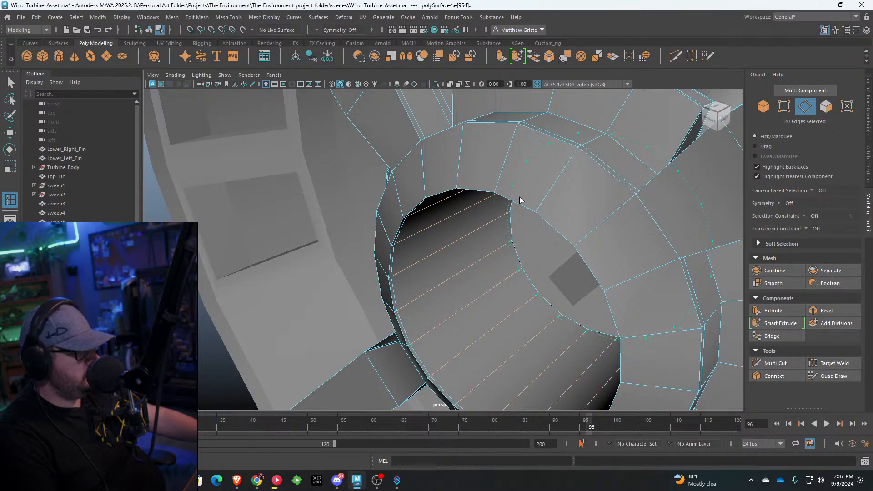
alt+drag(520, 200, 483, 237)
click(496, 222)
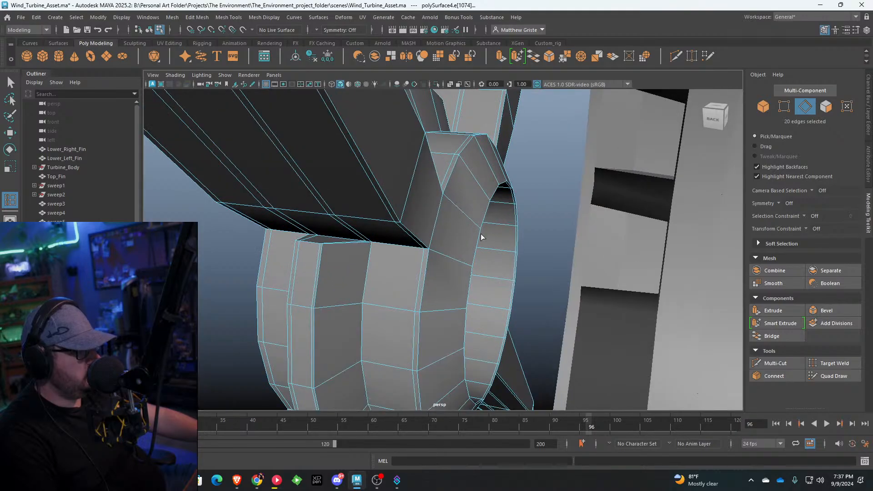
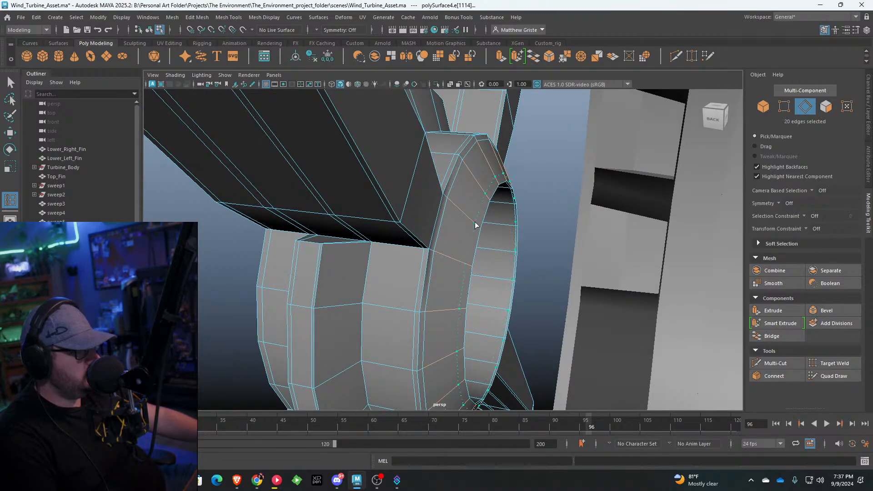
click(427, 247)
Step: Insert supporting edge loops along the propeller hub's front ring, close to the hard edge where the blades meet it
alt+drag(428, 246, 462, 238)
alt+middle_drag(458, 296, 464, 234)
scroll(463, 233, up, 3)
drag(455, 255, 355, 210)
click(458, 257)
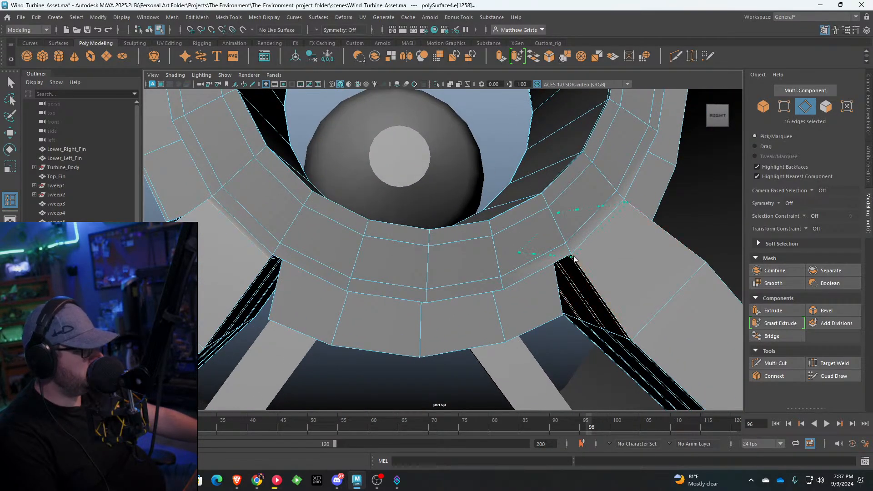
click(574, 258)
Step: Insert supporting edge loops near the front and rear edges of the lower raised collar segment
alt+drag(574, 258, 385, 233)
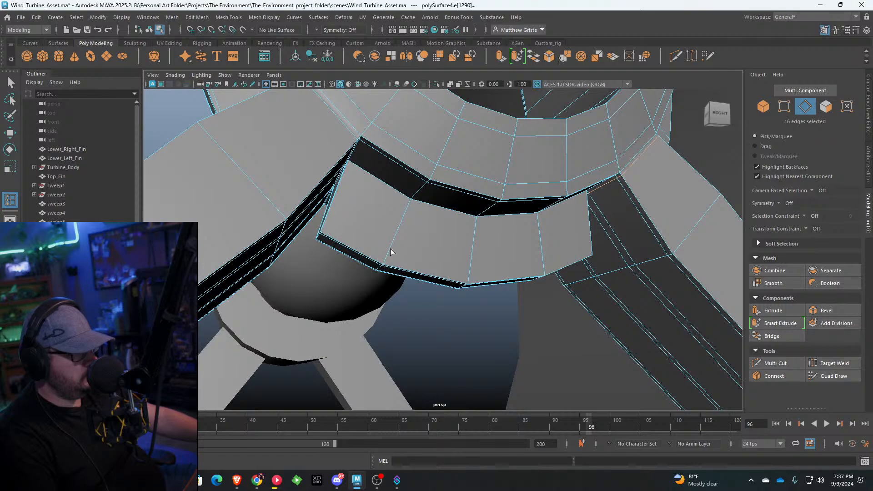
click(385, 263)
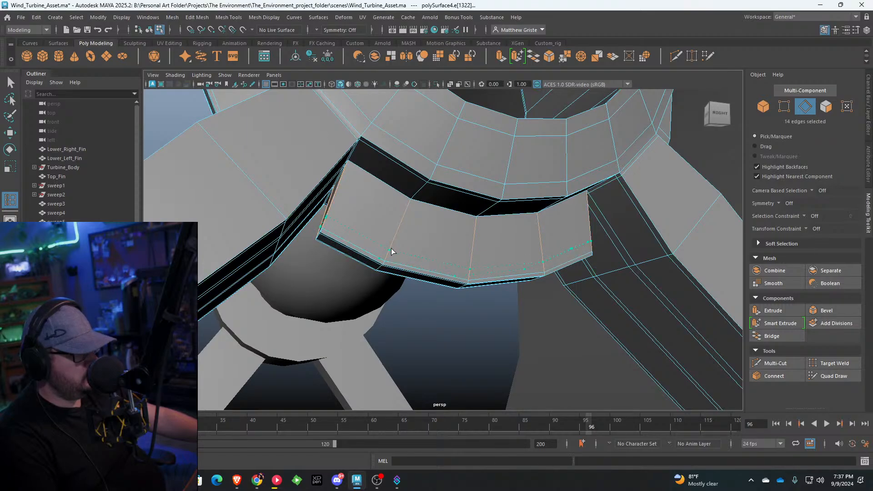
click(412, 195)
click(413, 197)
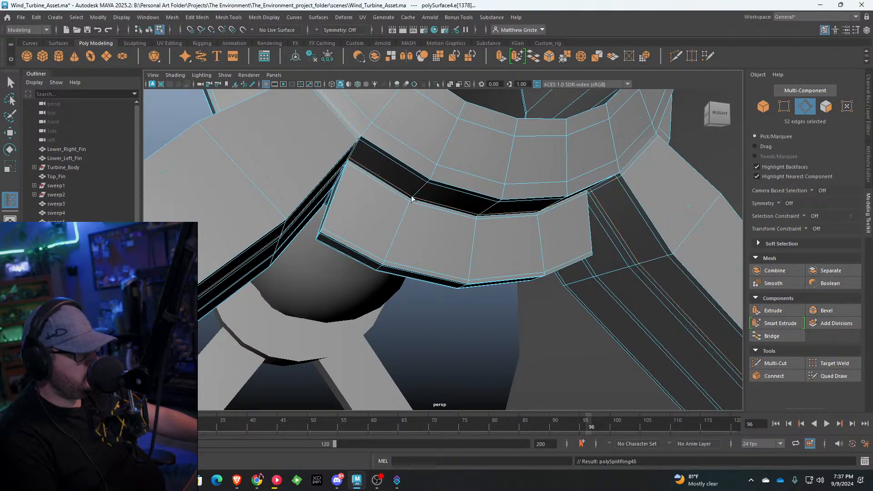
Step: Insert supporting edge loops along the hard edges of the remaining collar segments, including their ends beside the blades
mouse_move(414, 196)
alt+mouse_down()
mouse_move(487, 140)
mouse_move(386, 197)
mouse_move(397, 226)
mouse_move(365, 198)
mouse_move(301, 303)
mouse_move(376, 206)
mouse_move(429, 235)
mouse_move(362, 146)
mouse_move(409, 188)
alt+mouse_up()
click(404, 196)
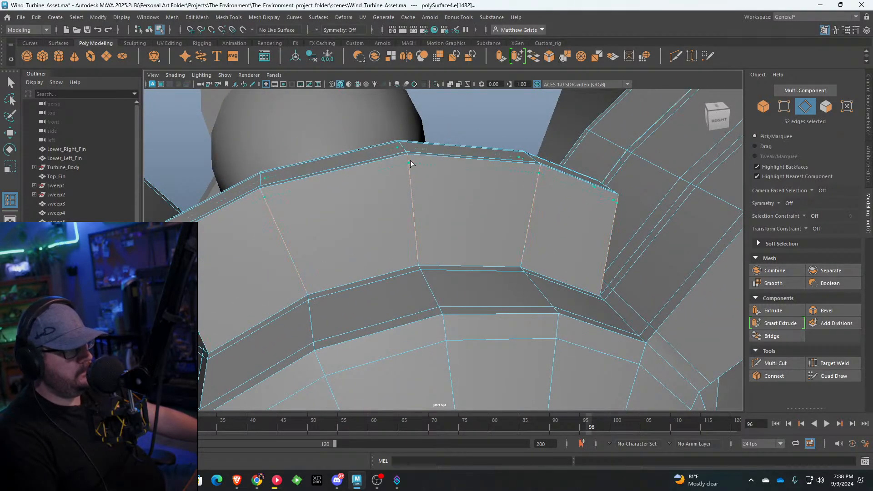
click(434, 263)
alt+drag(433, 263, 388, 245)
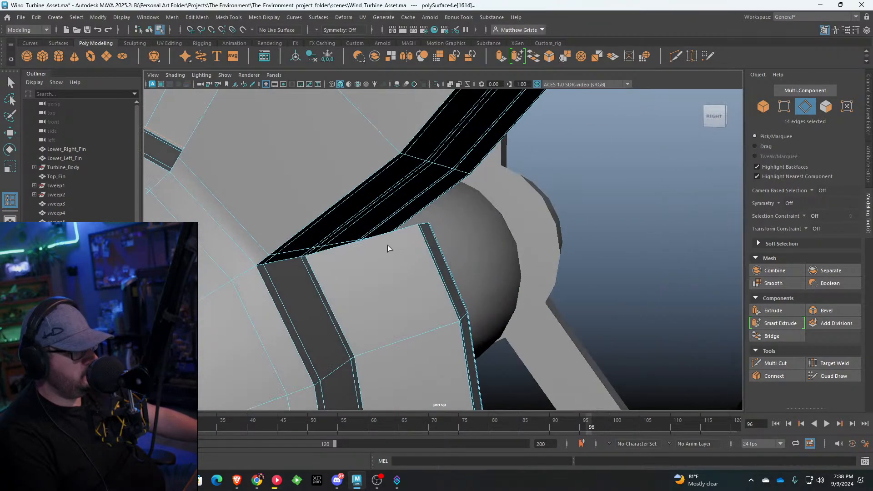
click(354, 247)
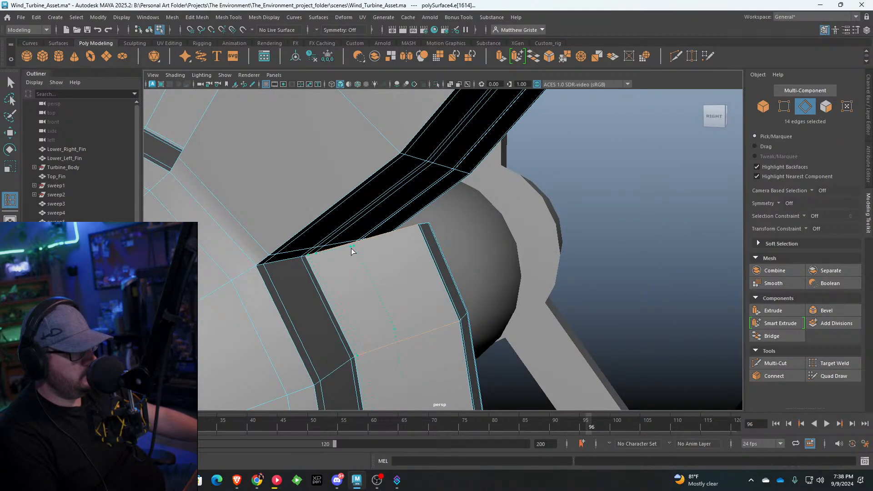
click(415, 227)
scroll(407, 236, down, 6)
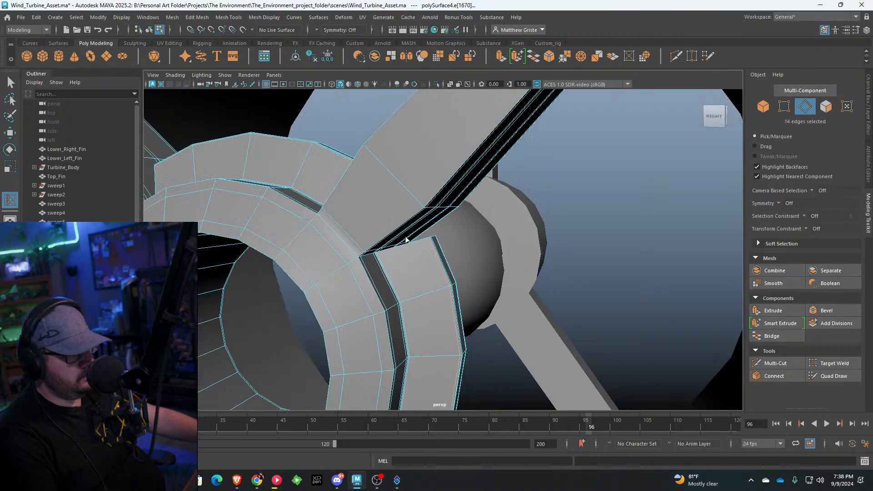
Step: Exit the edge loop tool, preview the propeller with smoothing, and return to object mode with nothing selected
alt+middle_drag(406, 238, 465, 242)
key(q)
key(3)
right_drag(461, 223, 485, 194)
scroll(420, 148, down, 5)
click(421, 144)
scroll(421, 144, down, 4)
alt+drag(420, 144, 355, 181)
Step: Frame the propeller and select the three-face strip along the front-facing side of one blade
click(391, 191)
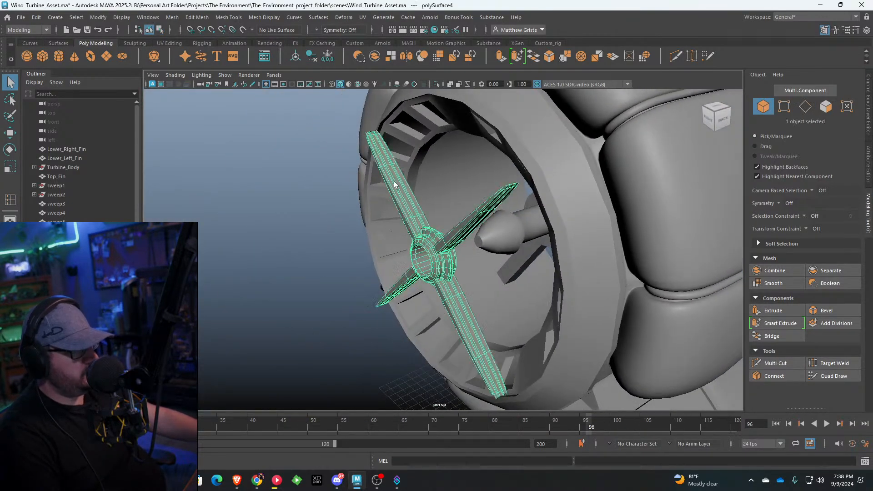
key(f)
alt+drag(427, 166, 448, 190)
key(ctrl+F11)
click(438, 208)
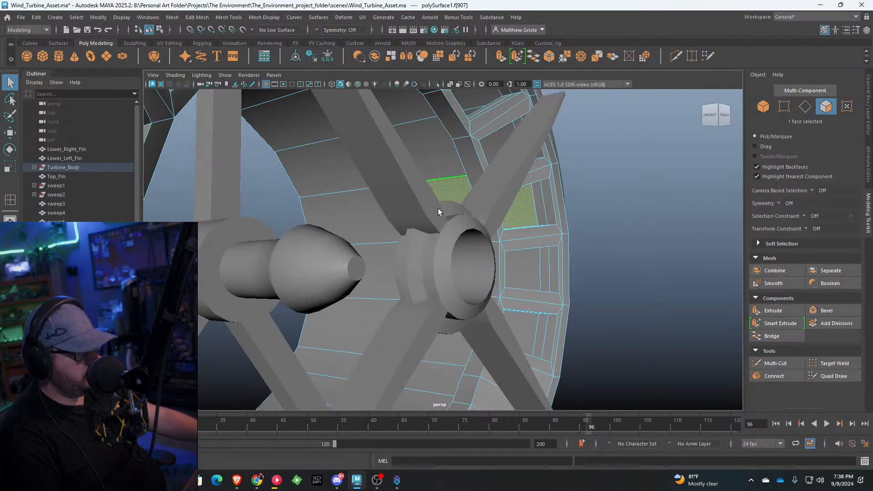
right_drag(437, 208, 474, 231)
click(468, 209)
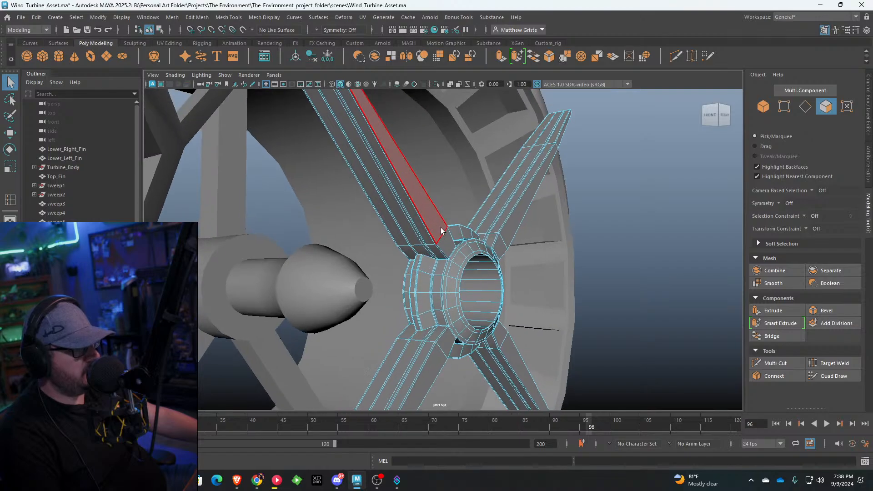
double_click(445, 244)
Step: Add the matching front-facing strips of the other three blades to the selection, 12 faces in all
alt+drag(445, 244, 398, 200)
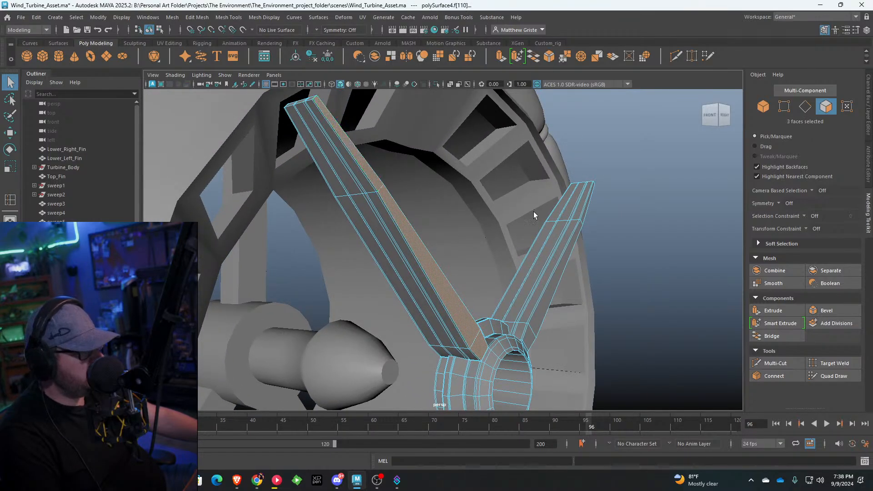
alt+drag(533, 211, 544, 334)
shift+double_click(552, 267)
alt+drag(649, 195, 407, 185)
shift+double_click(386, 241)
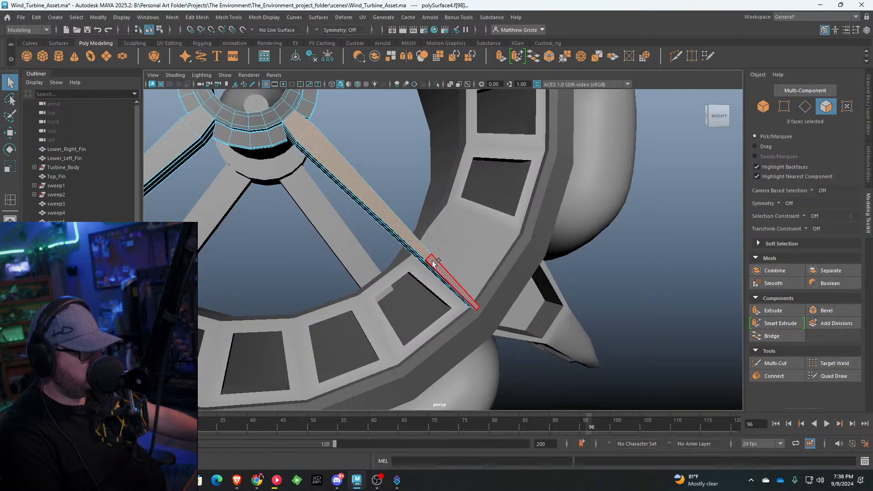
alt+middle_drag(378, 202, 461, 238)
alt+drag(460, 238, 370, 150)
shift+click(371, 150)
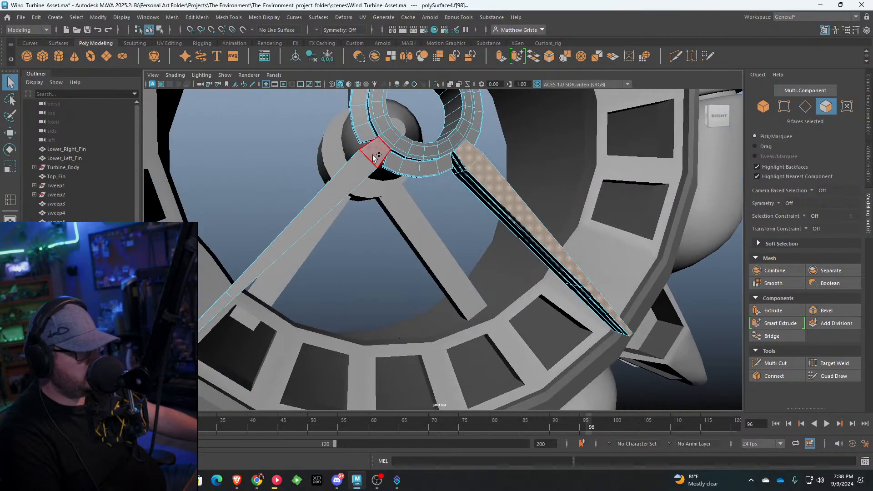
shift+click(218, 309)
Step: Extrude the 12 selected blade faces outward by about 0.77, then return to object mode and deselect the propeller
alt+drag(218, 309, 394, 201)
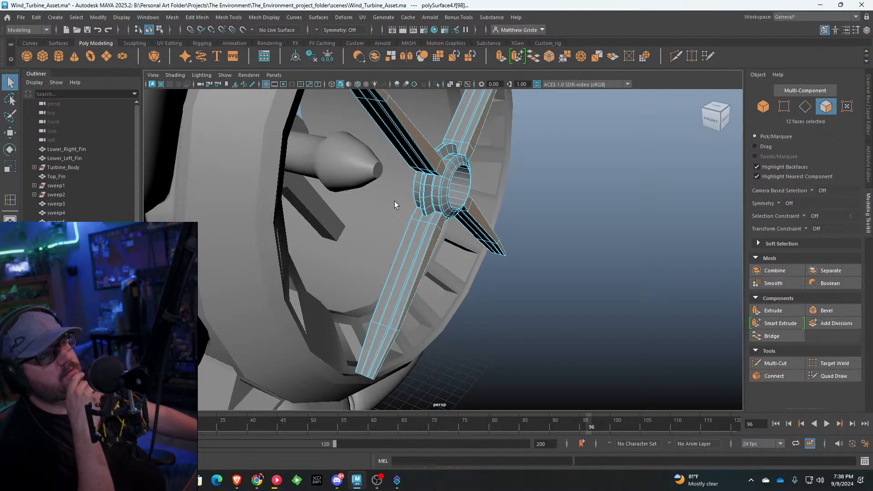
alt+right_drag(394, 200, 441, 184)
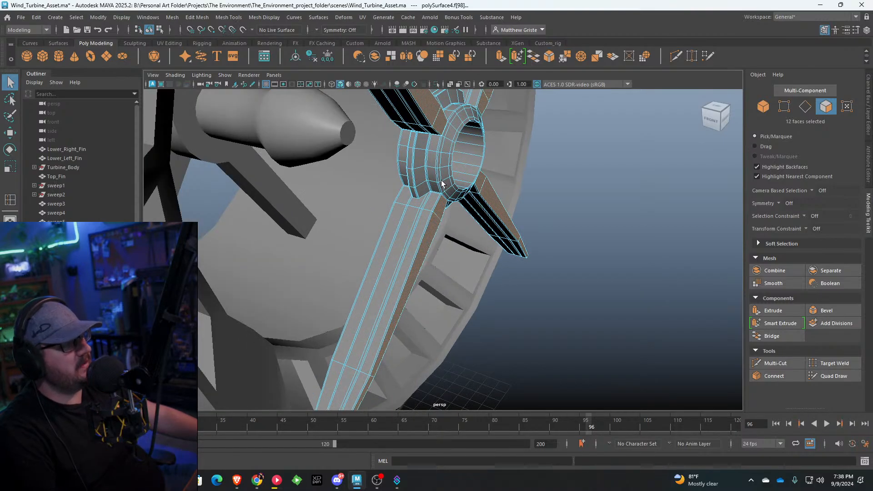
alt+drag(512, 134, 505, 64)
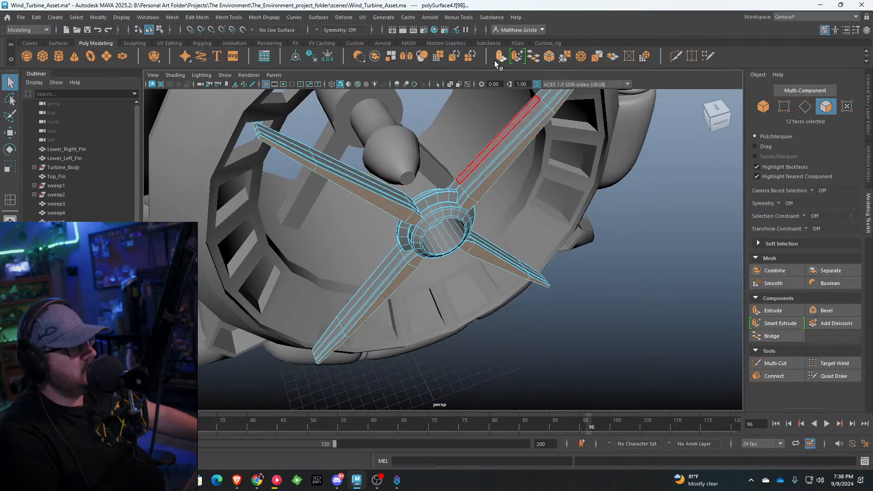
click(500, 56)
alt+drag(473, 191, 455, 201)
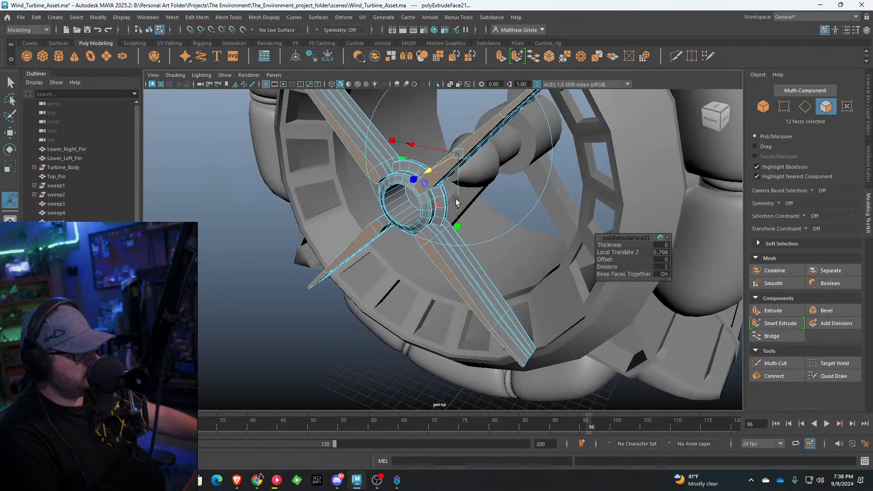
drag(408, 177, 517, 163)
click(448, 152)
right_drag(550, 146, 520, 149)
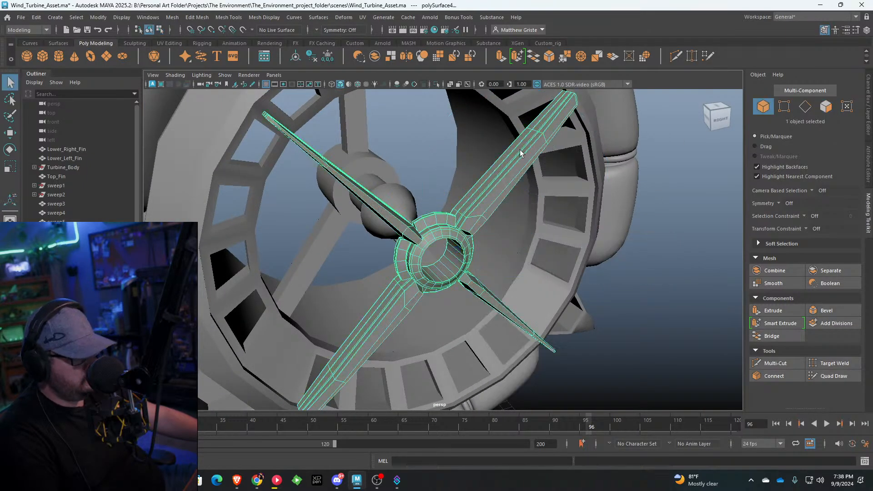
click(667, 194)
alt+drag(667, 194, 407, 222)
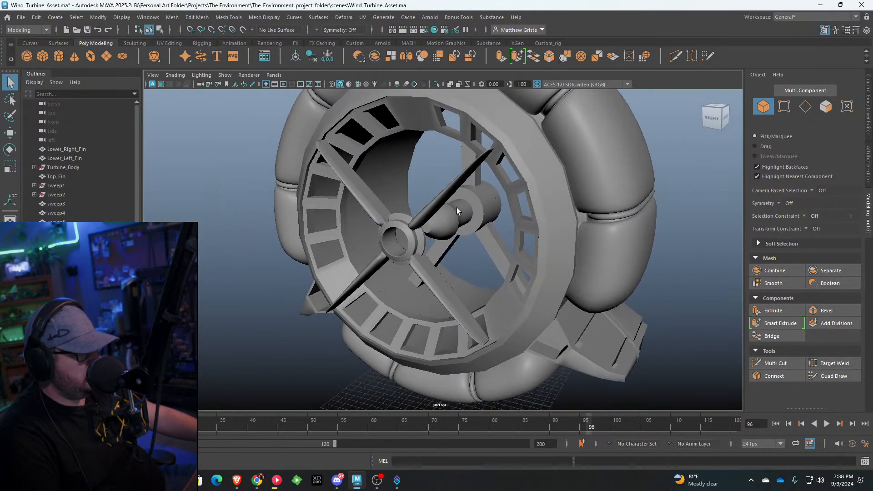
Step: Move the propeller along the turbine's axis onto the central shaft behind the nose cone
click(407, 222)
scroll(400, 223, up, 4)
key(w)
alt+drag(429, 144, 451, 230)
click(345, 185)
click(452, 230)
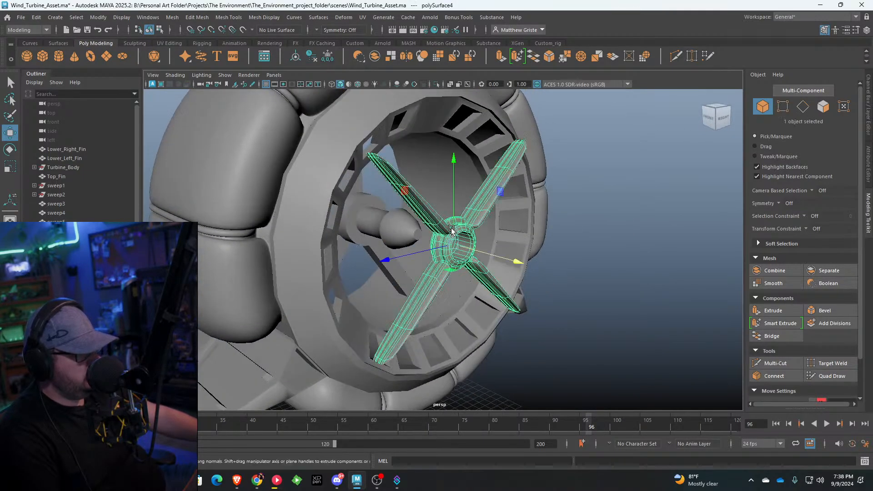
drag(496, 254, 350, 191)
scroll(363, 232, up, 5)
Step: Duplicate the propeller, place the copy just behind the first one on the shaft, and set its Rotate Y to -45
key(ctrl+d)
key(e)
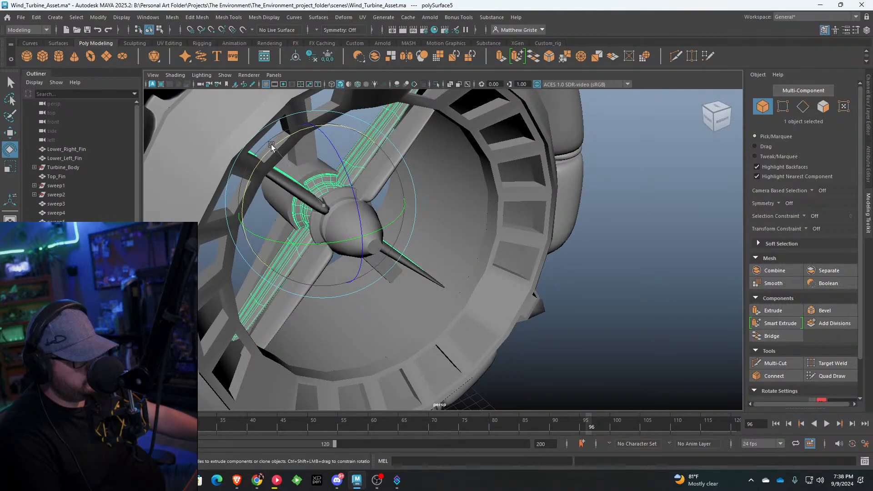
drag(271, 145, 273, 180)
drag(400, 156, 648, 128)
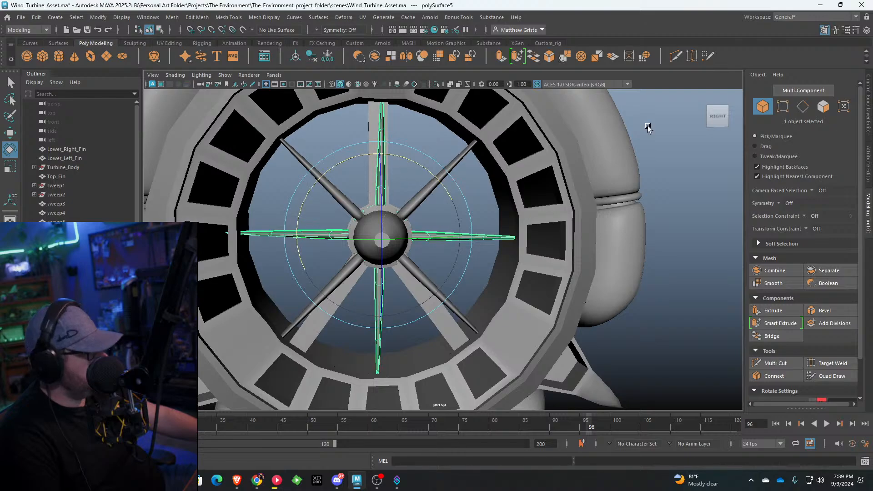
click(867, 30)
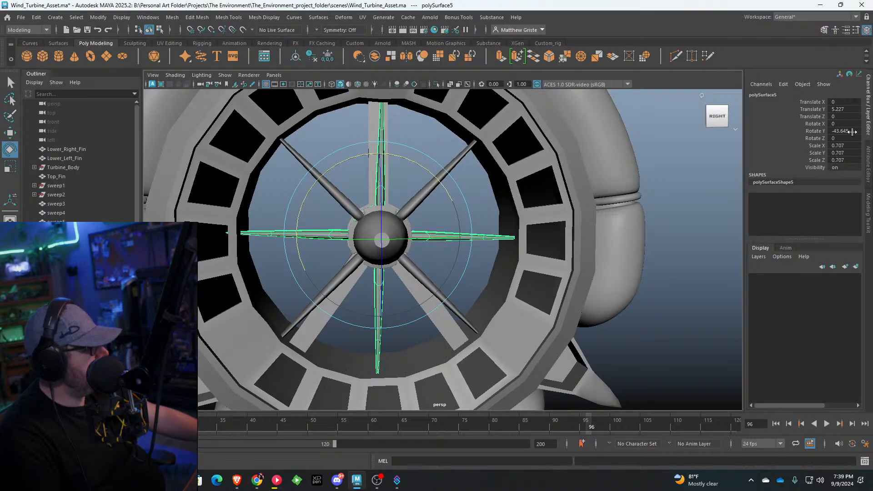
key(BackSpace)
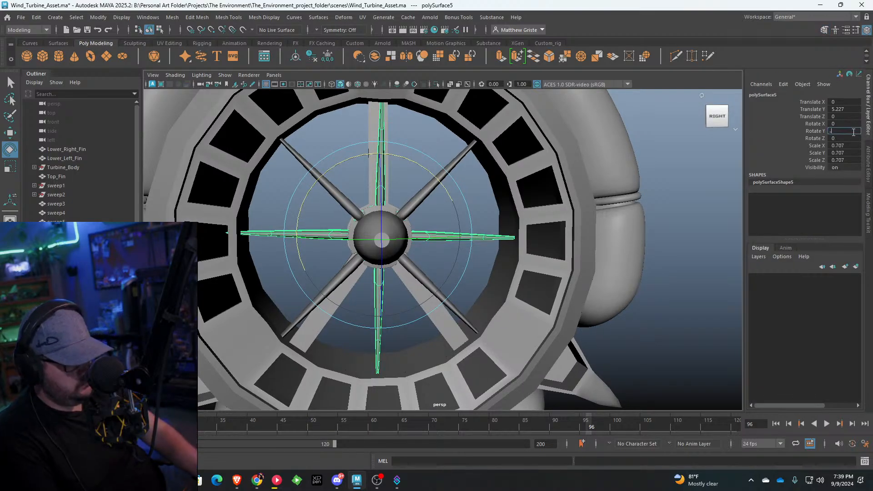
text(-45)
key(Return)
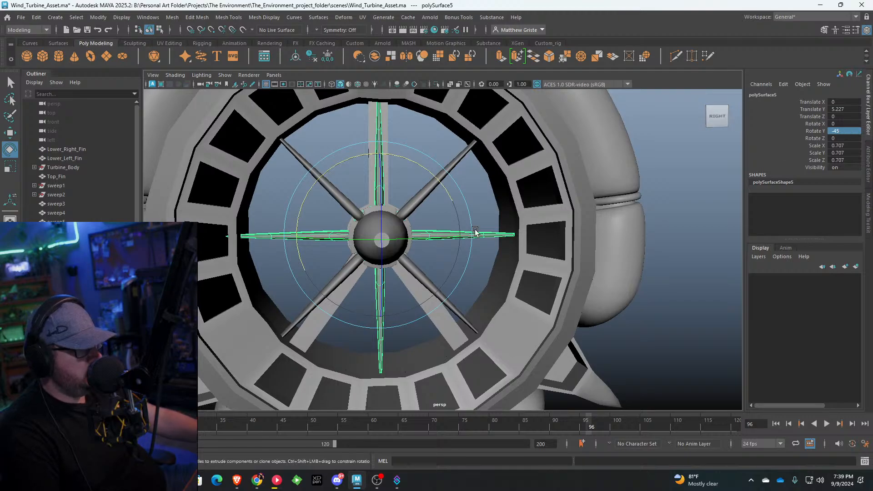
click(475, 195)
Step: Isolate the central hub with its spokes and nose cone
click(389, 222)
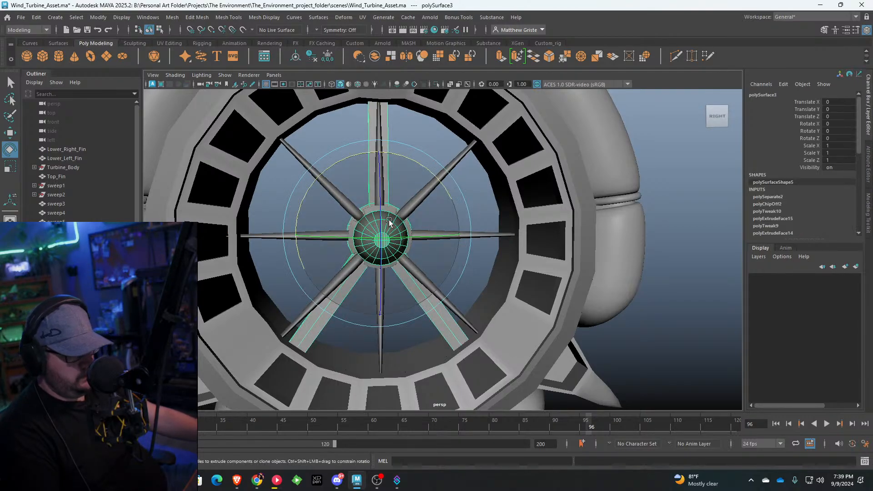
key(shift+i)
scroll(363, 221, up, 4)
alt+drag(347, 224, 424, 240)
click(424, 240)
alt+middle_drag(427, 240, 627, 243)
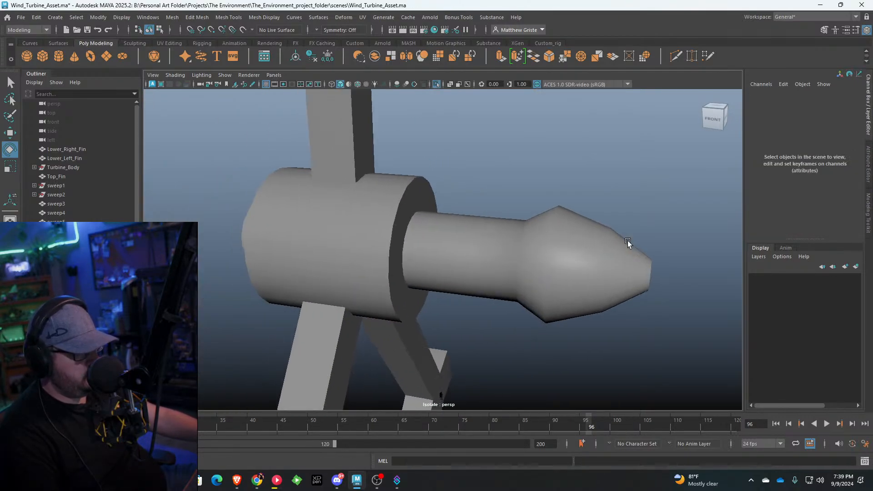
Step: Insert supporting edge loops around the central hub's front rim and the base of the shaft where it meets the hub
click(229, 17)
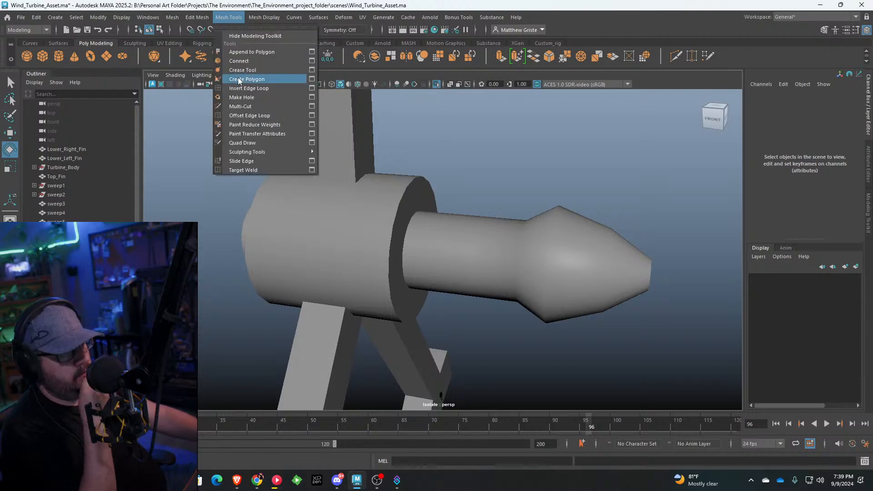
click(240, 88)
scroll(382, 186, up, 3)
click(348, 180)
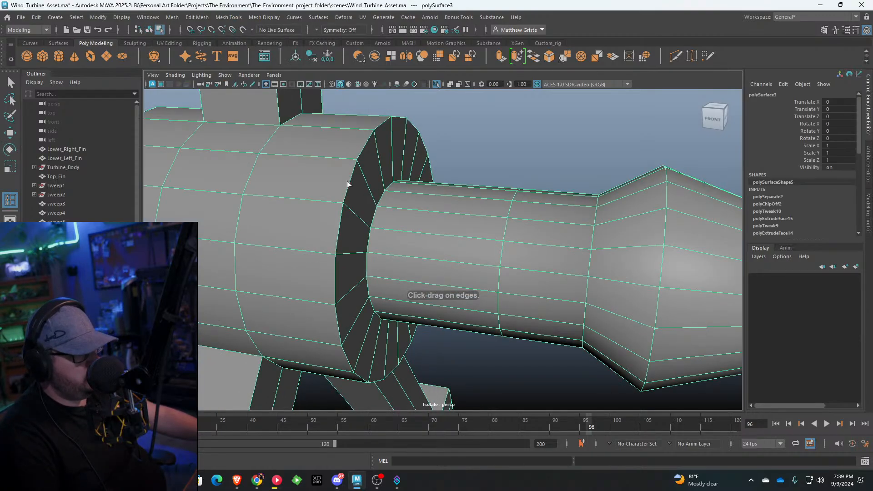
click(342, 205)
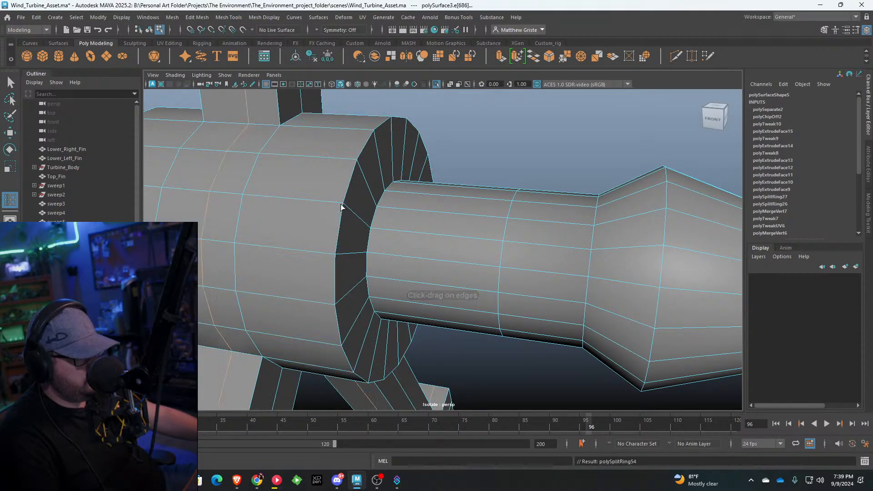
drag(345, 208, 372, 230)
Step: Insert supporting edge loops where the shaft meets the nose cone, on both sides of the cone's widest ring, and at its tip
alt+middle_drag(518, 242, 390, 218)
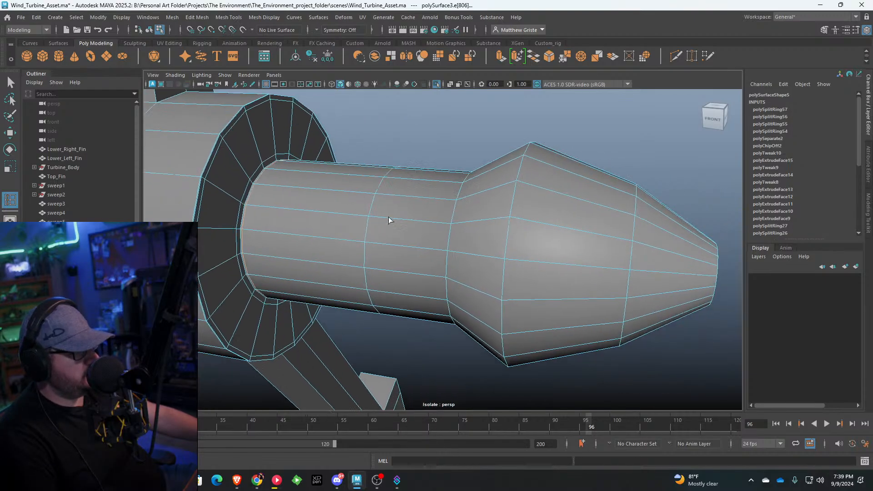
alt+drag(432, 224, 498, 236)
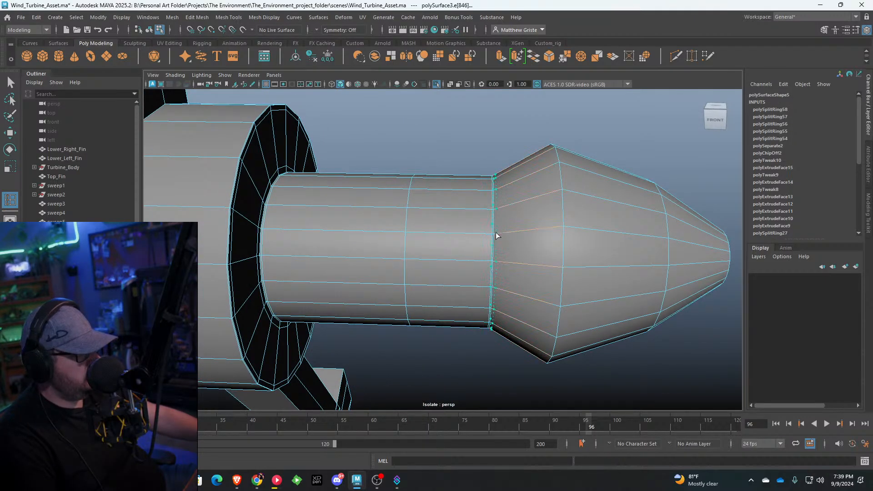
click(497, 235)
drag(556, 225, 571, 226)
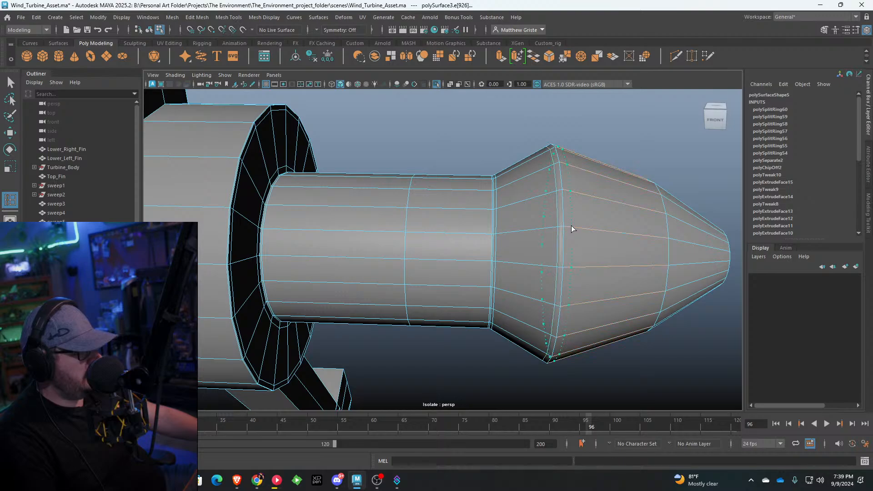
click(571, 226)
click(726, 254)
Step: Insert supporting edge loops at the rim and base of the hub's rear cap and along the hub's rear outer edge
scroll(564, 258, down, 5)
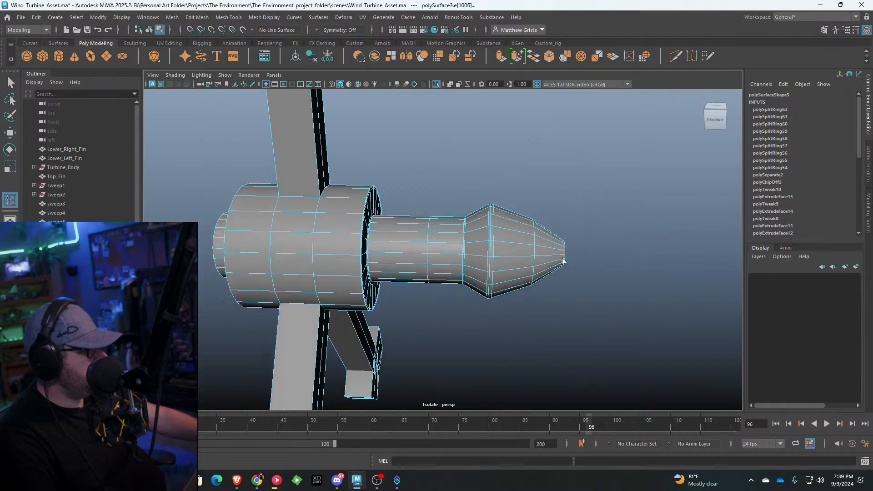
alt+middle_drag(373, 254, 480, 255)
scroll(480, 255, up, 3)
alt+drag(373, 237, 432, 250)
scroll(372, 243, up, 3)
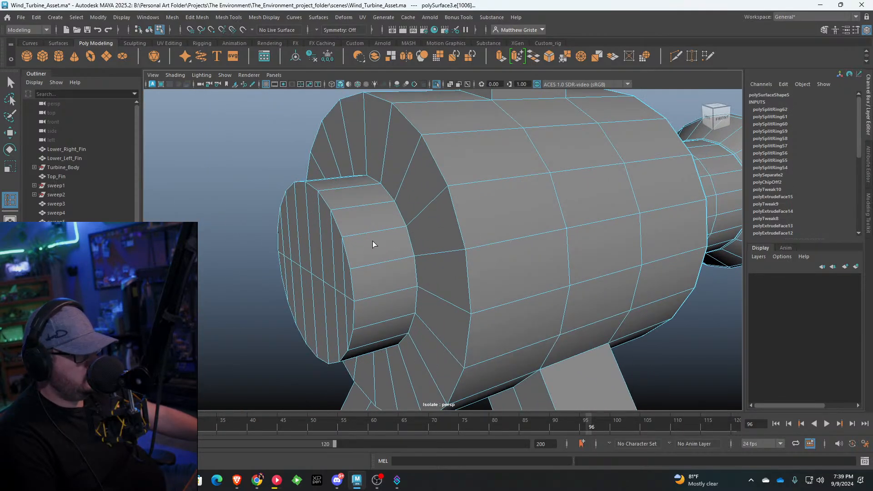
click(348, 236)
click(404, 232)
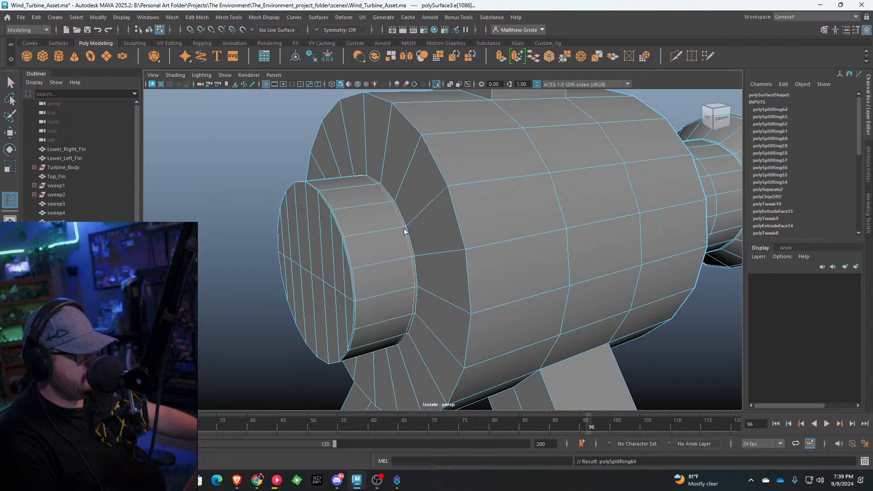
click(406, 224)
drag(410, 218, 437, 196)
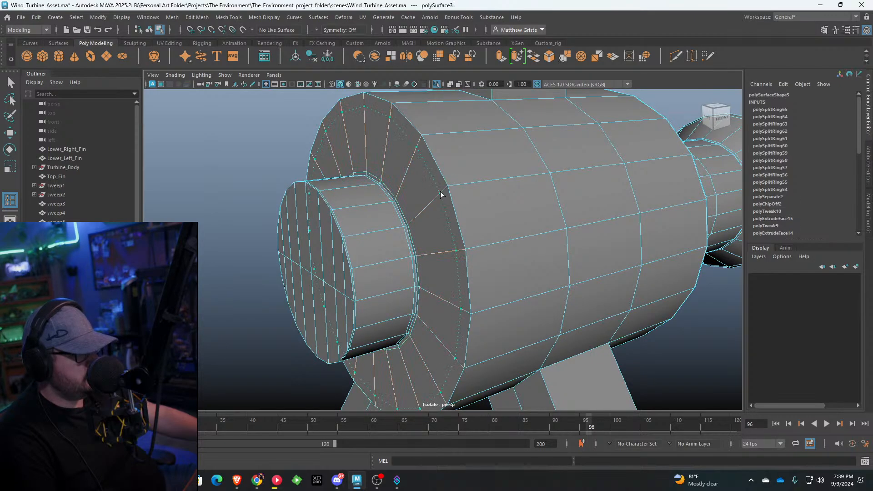
click(446, 187)
click(449, 184)
Step: Insert supporting edge loops around the bases of the spokes, close to where they join the hub
scroll(446, 200, down, 6)
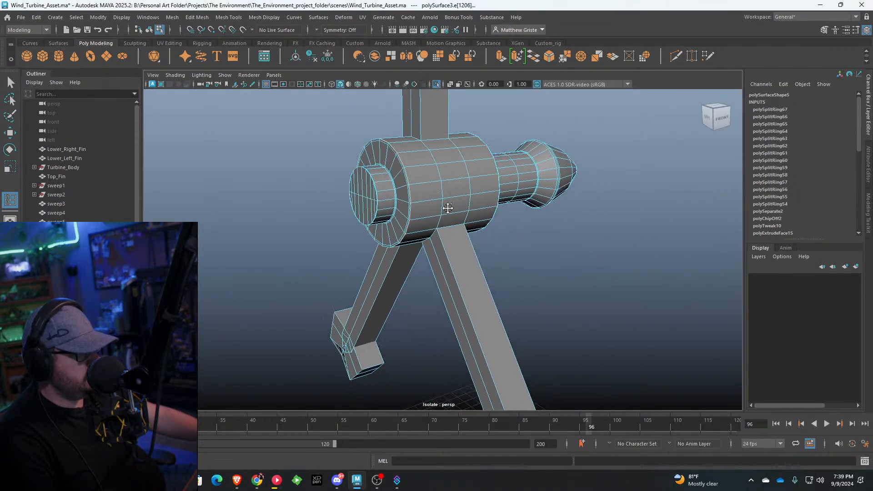
scroll(446, 206, up, 3)
mouse_move(446, 207)
alt+mouse_down()
mouse_move(382, 194)
mouse_move(459, 203)
alt+mouse_up()
click(365, 176)
click(420, 175)
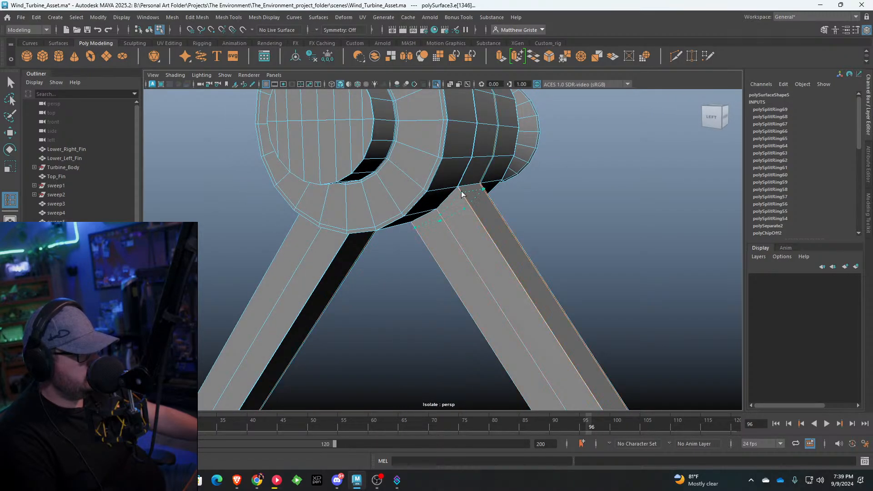
alt+drag(390, 214, 365, 215)
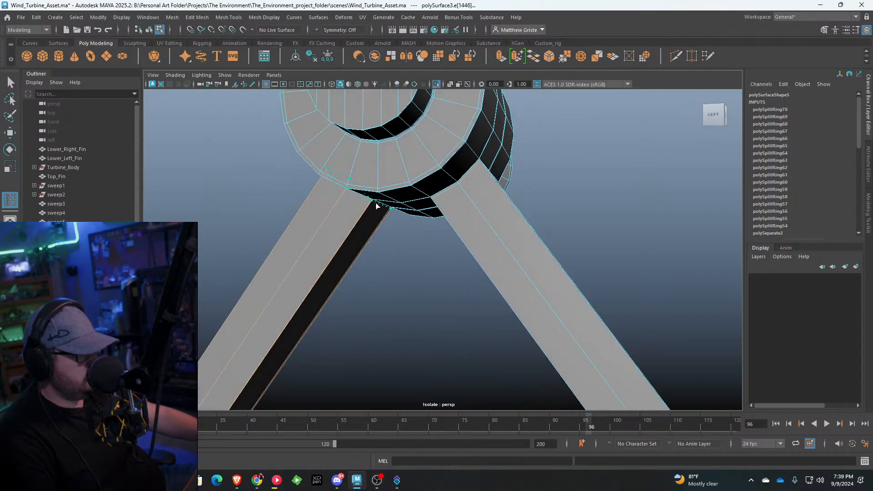
click(376, 206)
Step: Select the faces of the flared end pieces on all three spokes and delete them
alt+middle_drag(376, 206, 313, 131)
alt+right_drag(401, 211, 471, 242)
alt+drag(472, 241, 474, 226)
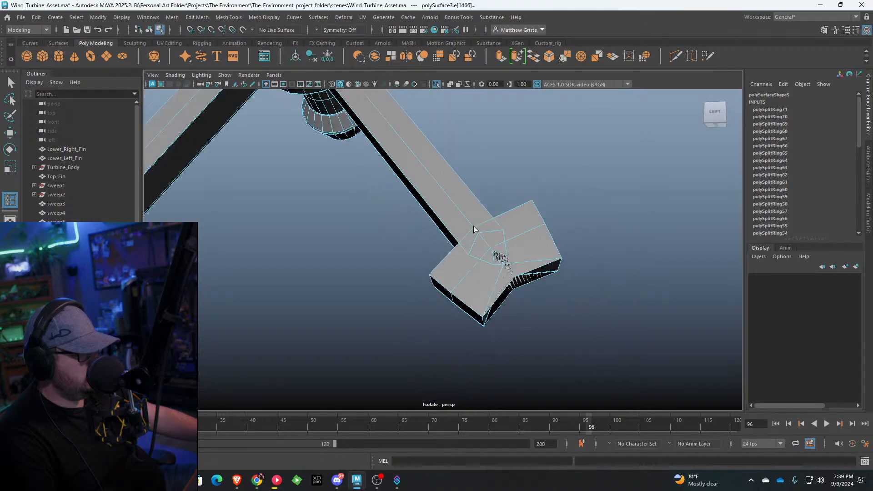
alt+right_drag(473, 225, 418, 219)
alt+drag(419, 220, 253, 243)
scroll(331, 269, up, 4)
alt+drag(331, 268, 342, 276)
right_drag(393, 221, 402, 248)
scroll(396, 252, down, 3)
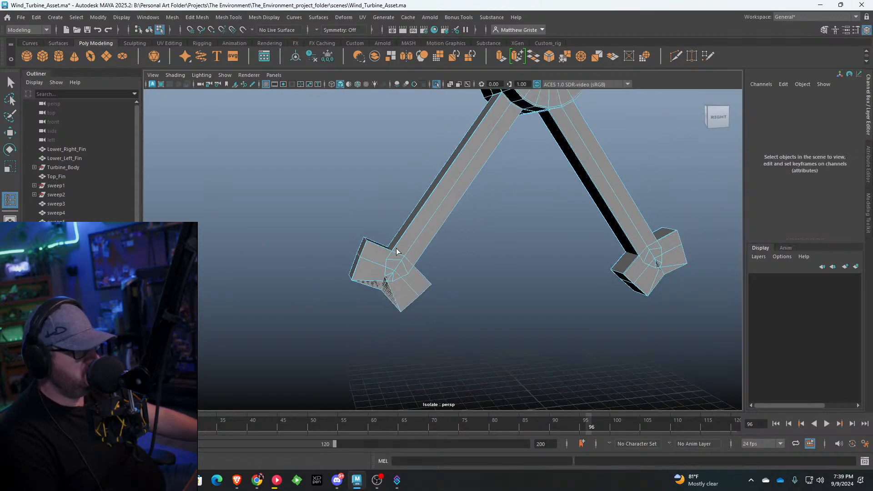
click(460, 209)
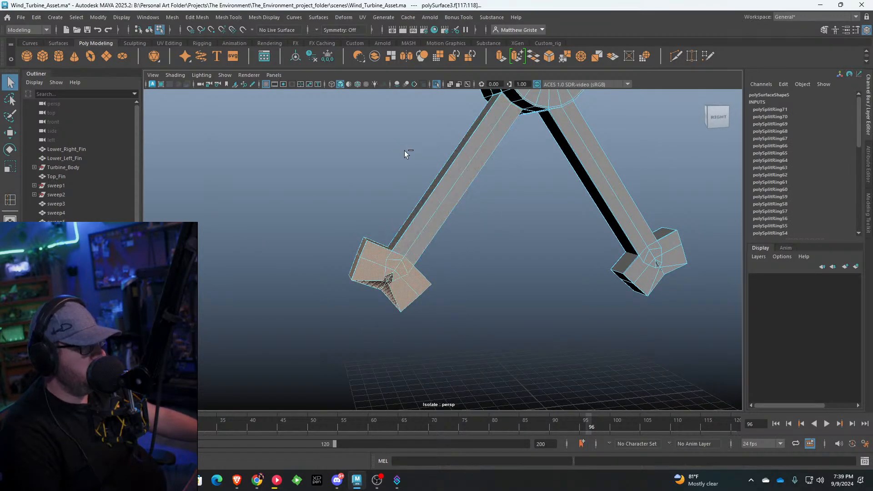
alt+drag(405, 151, 447, 214)
shift+drag(586, 331, 428, 209)
alt+drag(428, 209, 458, 311)
shift+drag(470, 199, 470, 200)
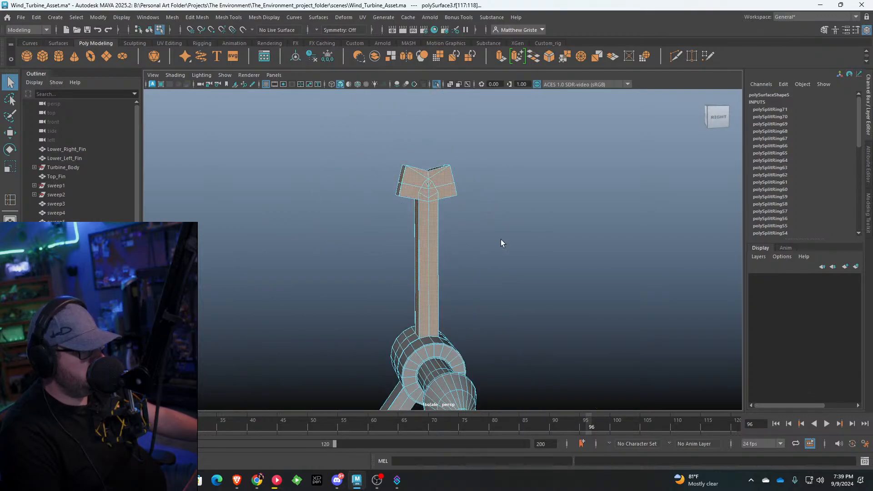
key(Delete)
Step: Straighten the upright spoke's notched open end by moving its middle vertices up in line with the corners
alt+drag(359, 221, 432, 279)
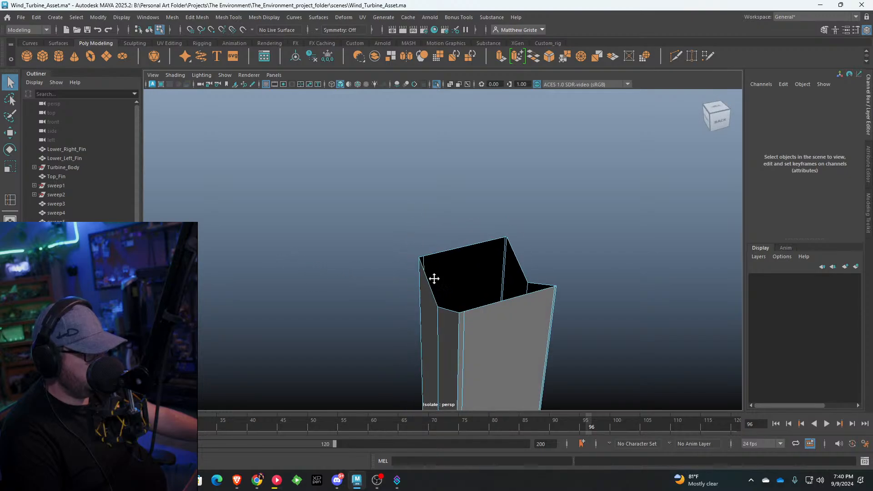
scroll(388, 289, up, 3)
right_drag(388, 289, 389, 215)
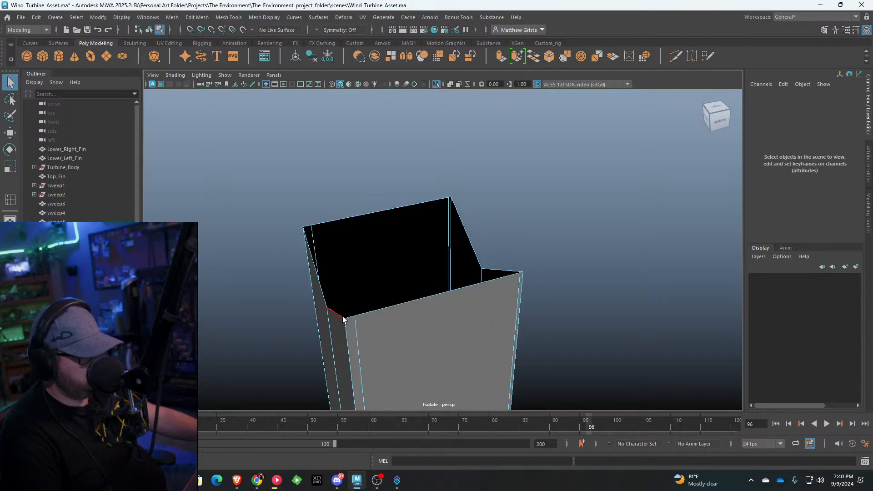
alt+drag(342, 319, 415, 285)
right_drag(397, 230, 398, 195)
click(391, 367)
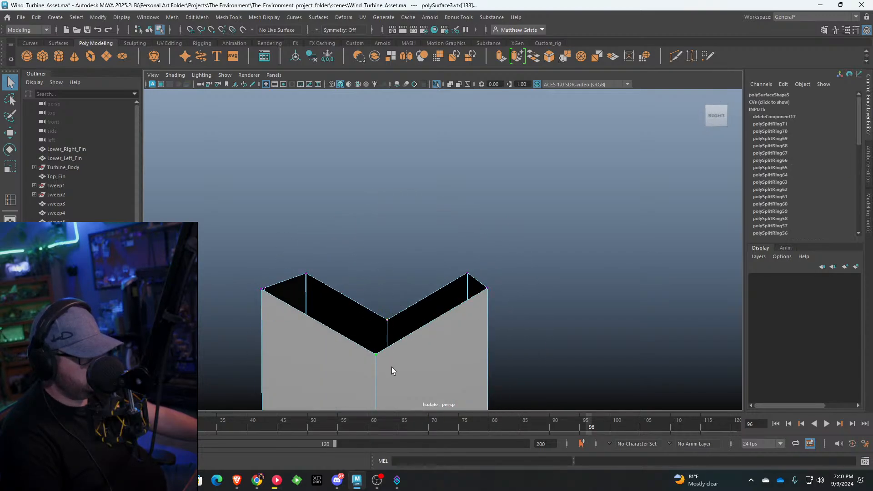
key(w)
drag(382, 290, 331, 218)
Step: Bridge the opposite front and back border edges to cap the upright spoke's open end
right_drag(331, 219, 332, 200)
click(352, 251)
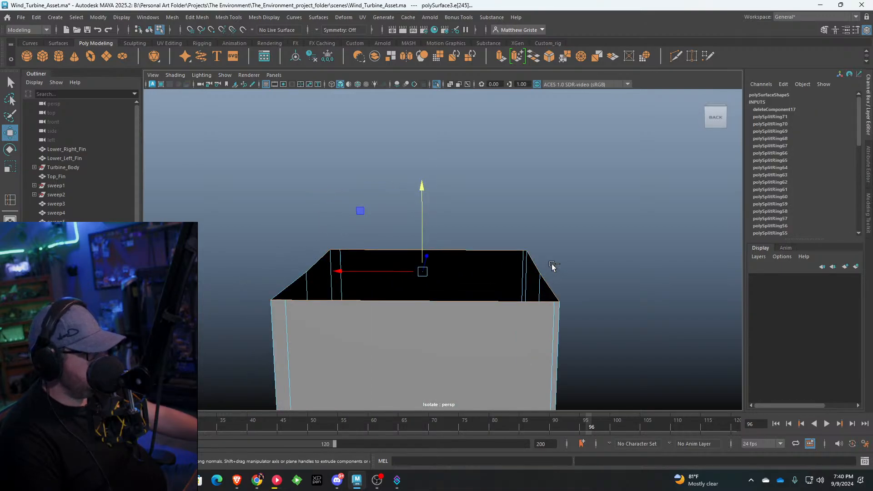
key(g)
Step: Merge the middle vertices of the upright spoke's new cap with the side walls using a distance threshold of 0.01
alt+drag(539, 243, 390, 261)
right_drag(444, 231, 409, 234)
click(468, 323)
drag(468, 317, 468, 318)
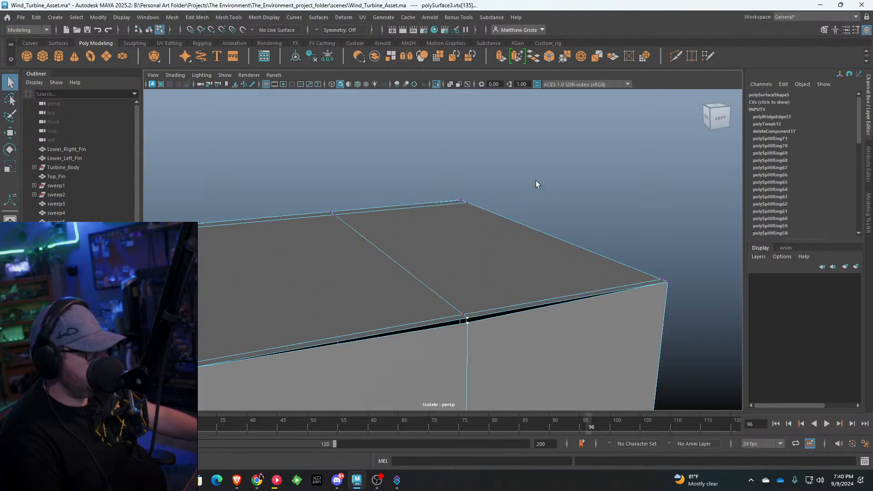
alt+drag(460, 239, 443, 318)
key(g)
Step: Return the hub to object mode and isolate it in an enlarged side view
scroll(443, 335, down, 10)
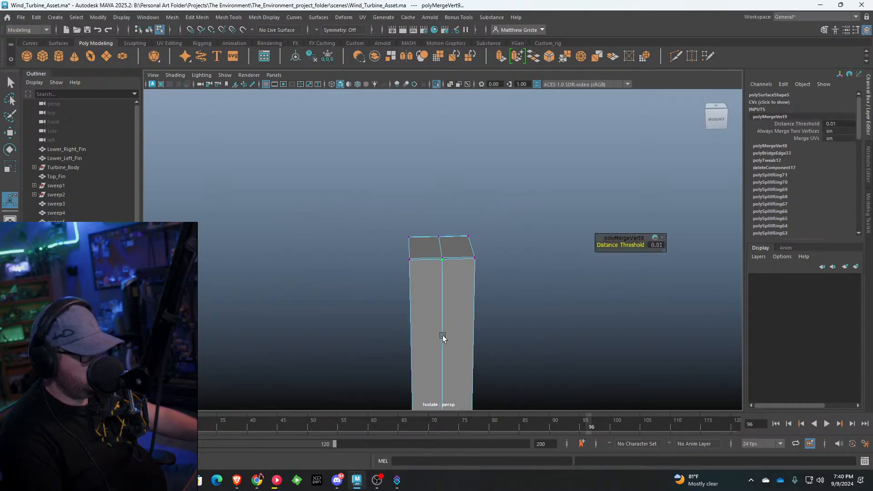
alt+middle_drag(444, 361, 530, 168)
alt+middle_drag(435, 288, 498, 190)
scroll(444, 335, down, 5)
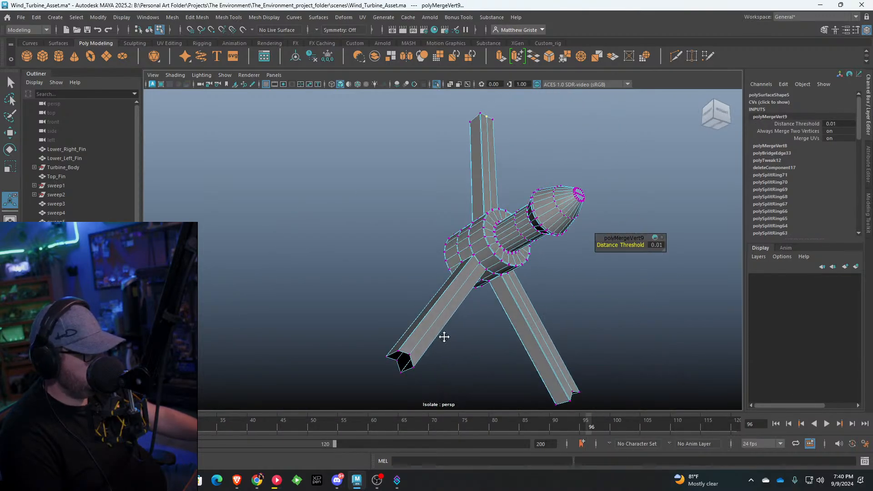
scroll(544, 225, up, 10)
key(space)
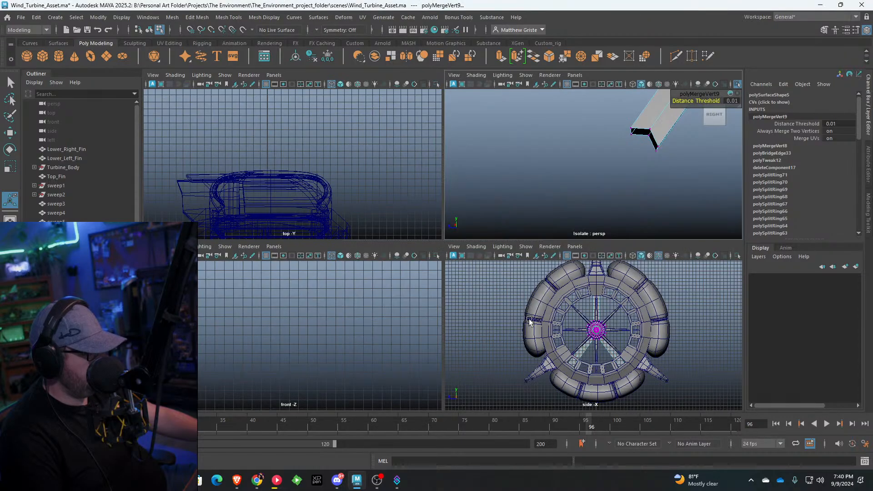
scroll(582, 366, up, 3)
right_drag(597, 268, 656, 207)
right_drag(621, 306, 621, 306)
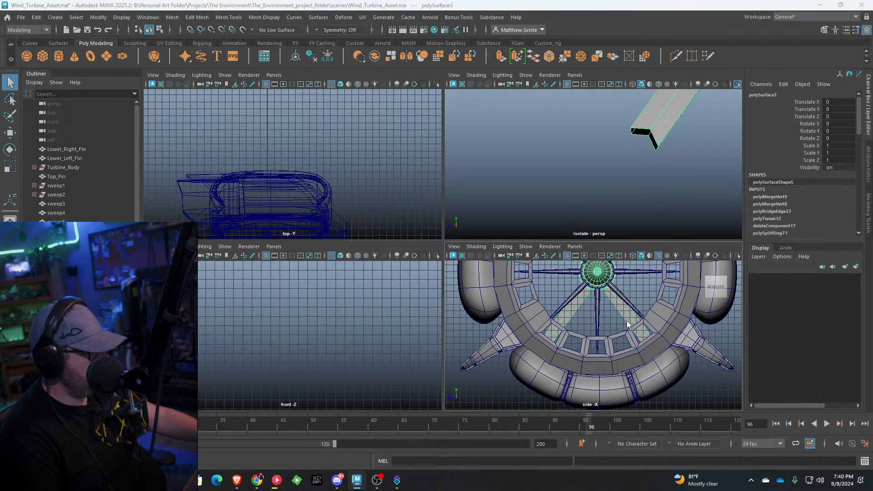
key(space)
key(ctrl+1)
Step: Flatten the notched ends of both lower spokes by moving their middle vertices outward in line with the corners
scroll(341, 277, up, 2)
right_drag(306, 269, 269, 239)
key(w)
drag(272, 309, 277, 306)
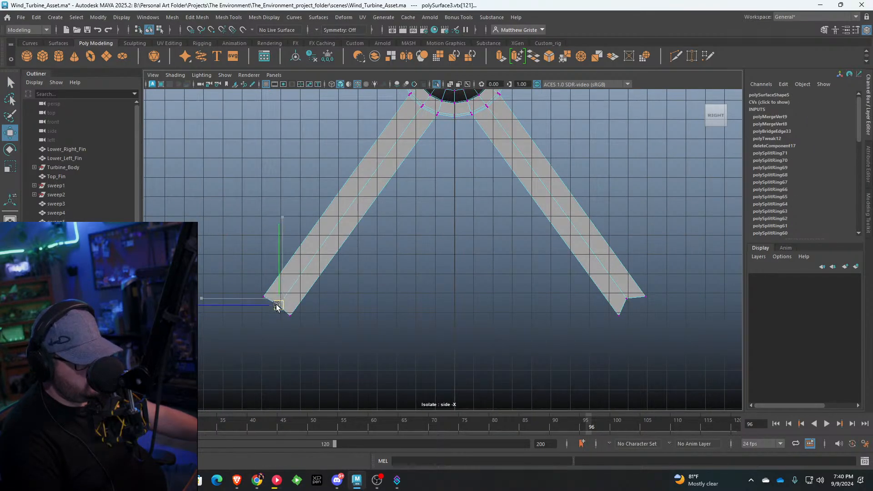
click(630, 301)
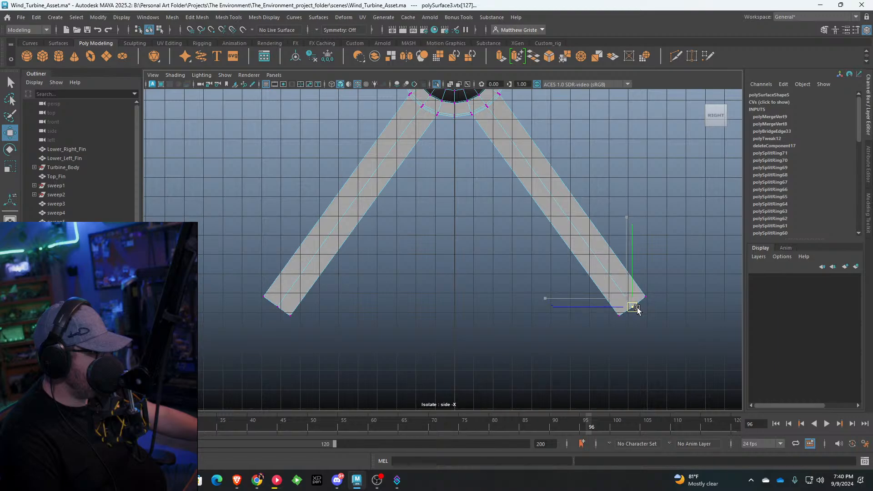
Step: Bridge the front and back border edges of a lower spoke's open end in the perspective view, with Divisions set to 1
key(space)
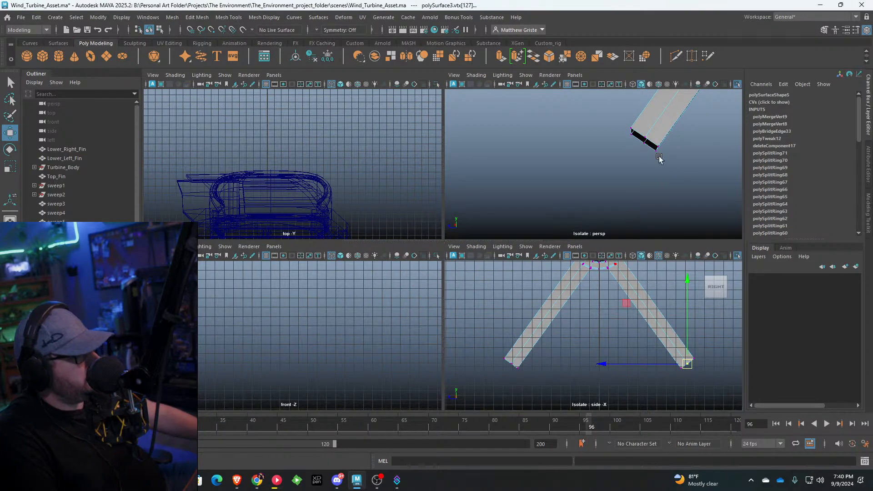
alt+drag(659, 160, 569, 157)
key(space)
alt+drag(513, 125, 527, 183)
right_click(494, 150)
click(494, 126)
click(568, 158)
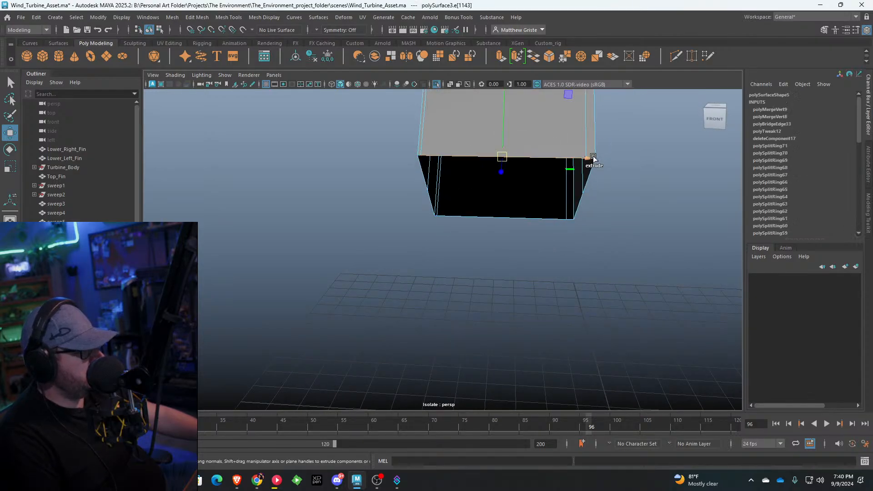
scroll(621, 146, up, 3)
alt+middle_drag(620, 146, 605, 180)
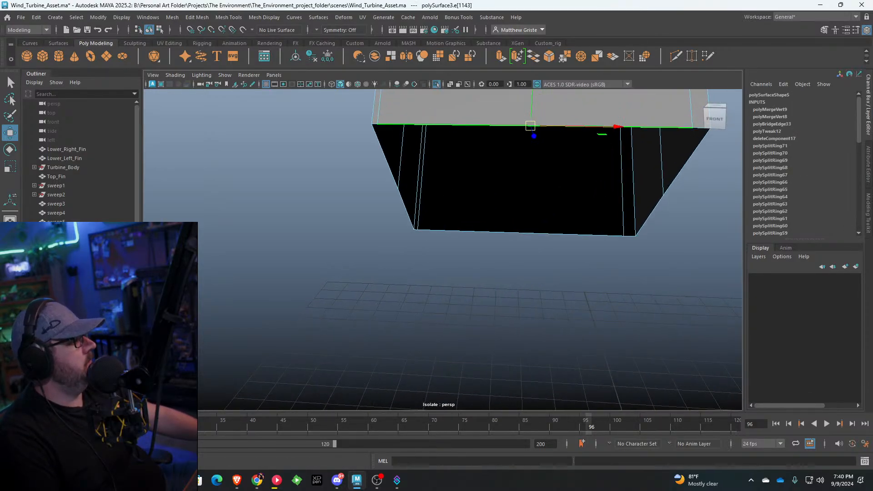
alt+middle_drag(682, 128, 608, 155)
shift+click(608, 154)
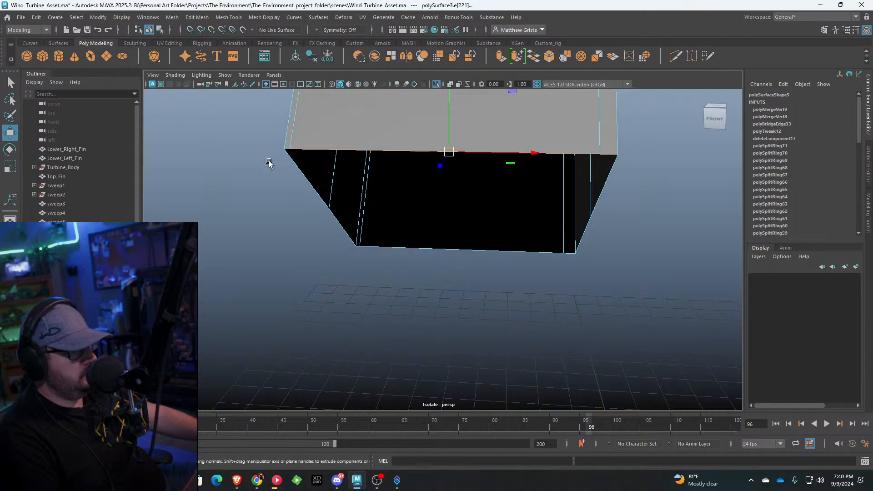
shift+click(374, 246)
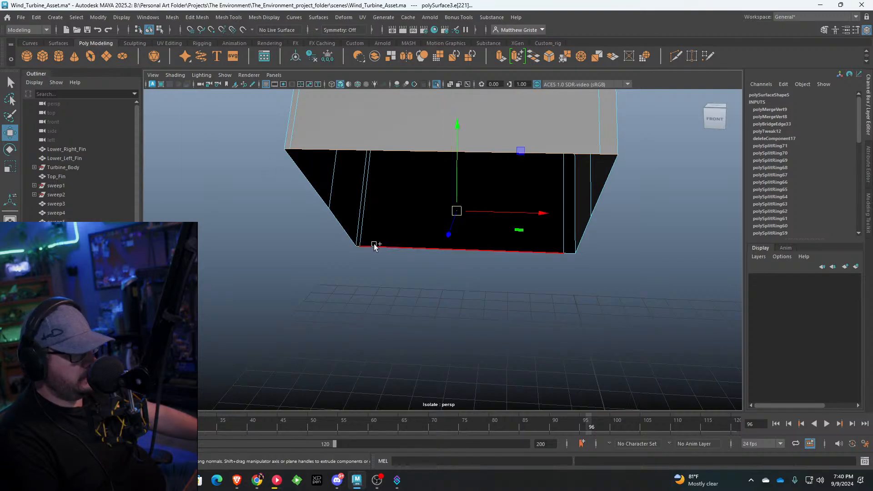
click(518, 57)
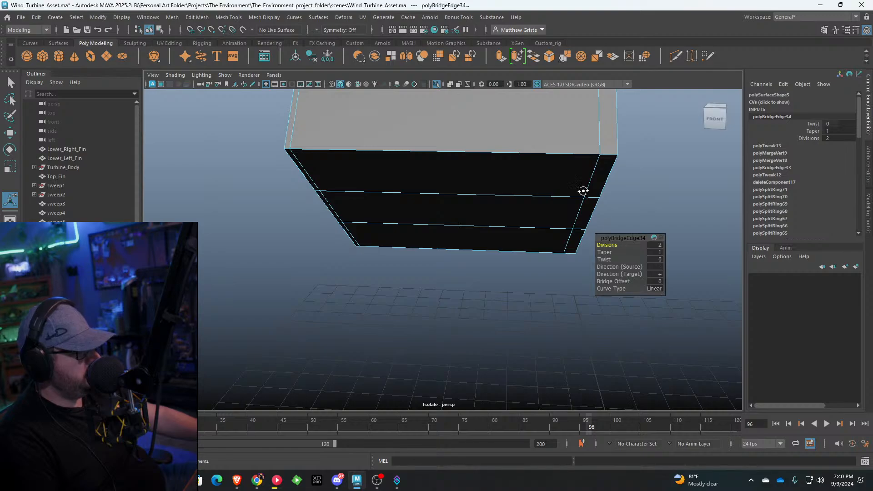
alt+drag(583, 191, 596, 242)
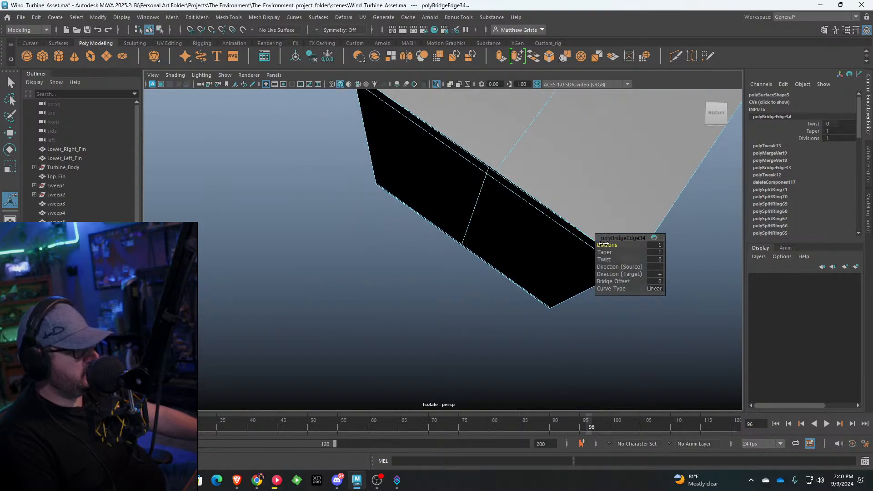
Step: Merge the doubled middle vertices on both sides of the lower spoke's new cap with a distance threshold of 0.01
right_drag(484, 171, 486, 161)
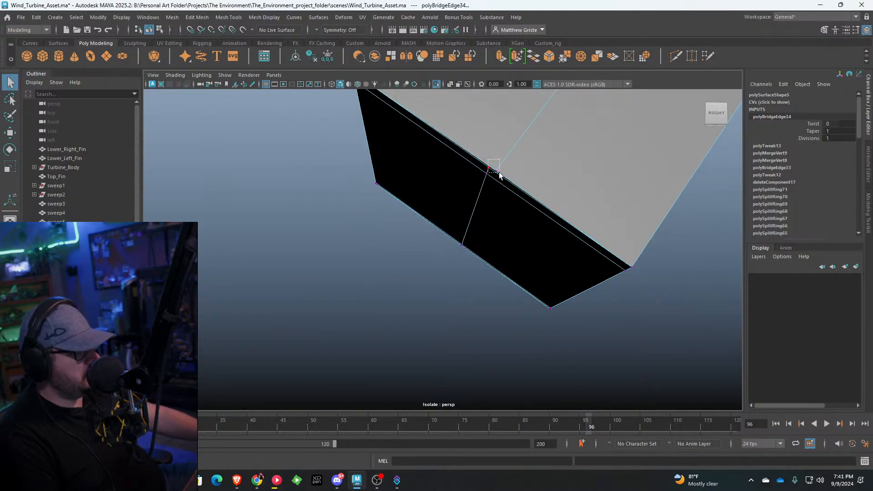
drag(499, 172, 500, 173)
click(563, 58)
alt+drag(417, 173, 433, 164)
key(g)
scroll(306, 196, down, 5)
Step: Bridge the front and back border edges of the other lower spoke's open end, with one division across the cap
right_click(446, 144)
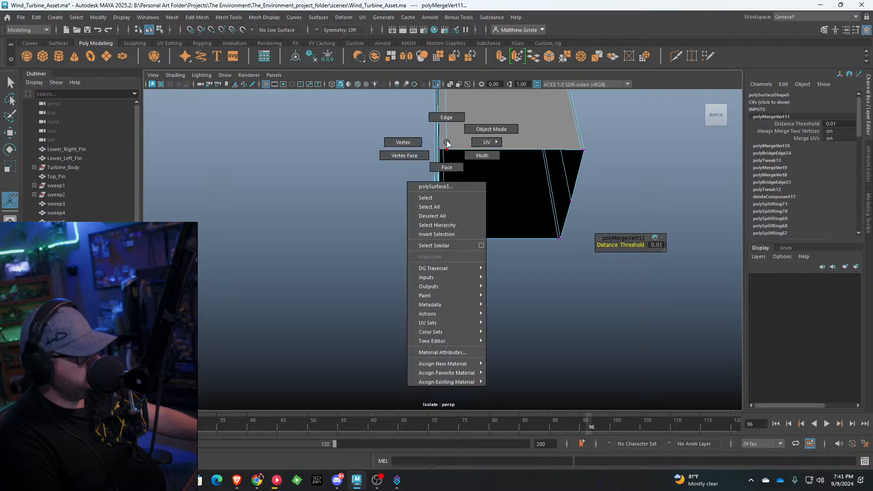
right_drag(447, 141, 446, 118)
alt+drag(446, 119, 448, 129)
scroll(457, 136, up, 3)
double_click(465, 141)
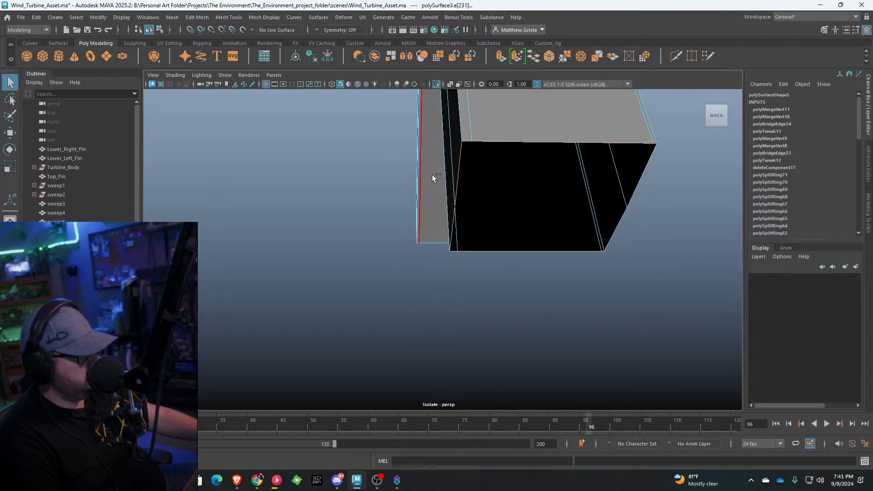
ctrl+drag(435, 180, 465, 207)
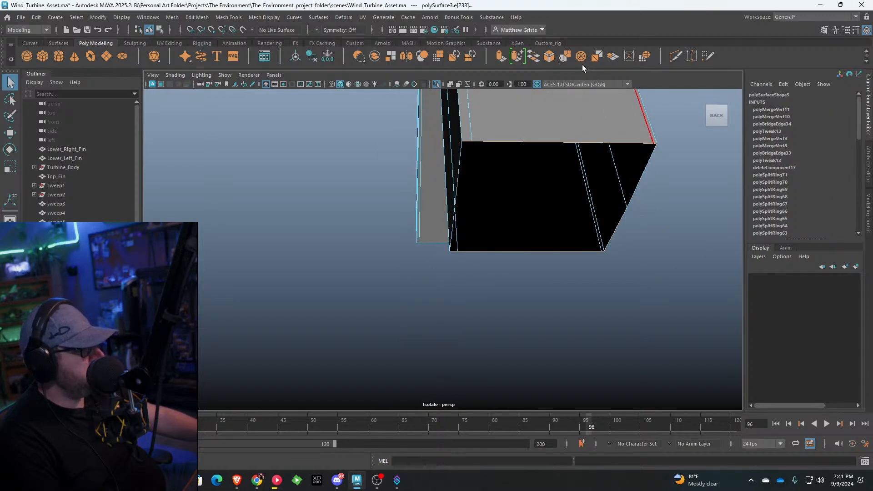
click(534, 56)
alt+drag(450, 136, 490, 136)
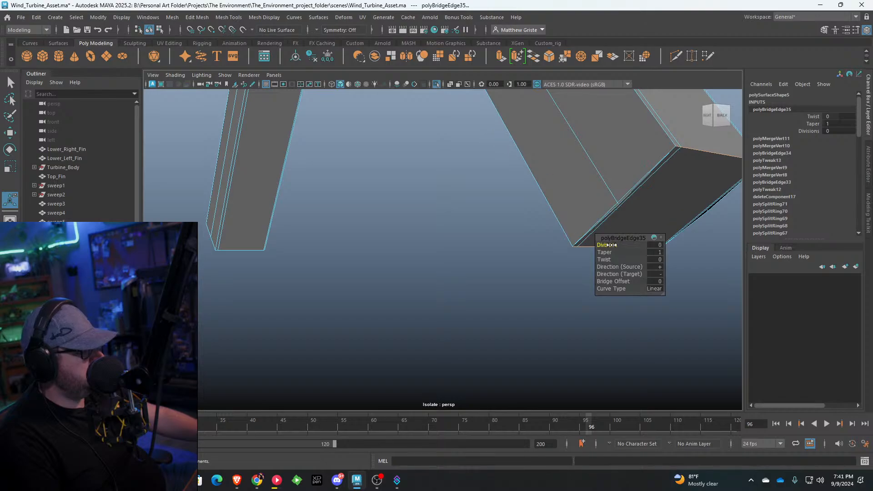
Step: Merge the second lower spoke's middle cap vertices with its side walls at a 0.01 threshold and return the hub to object mode
alt+drag(630, 197, 552, 170)
right_drag(552, 170, 552, 163)
click(560, 157)
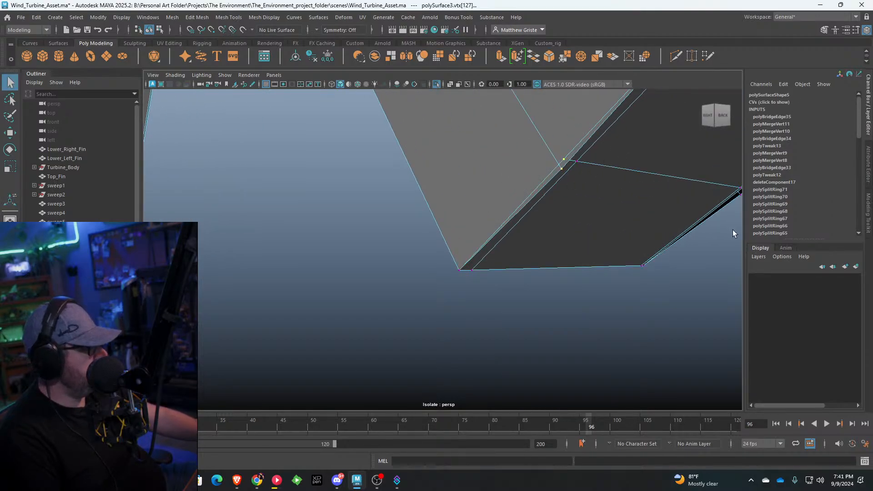
click(564, 59)
alt+drag(643, 142, 404, 171)
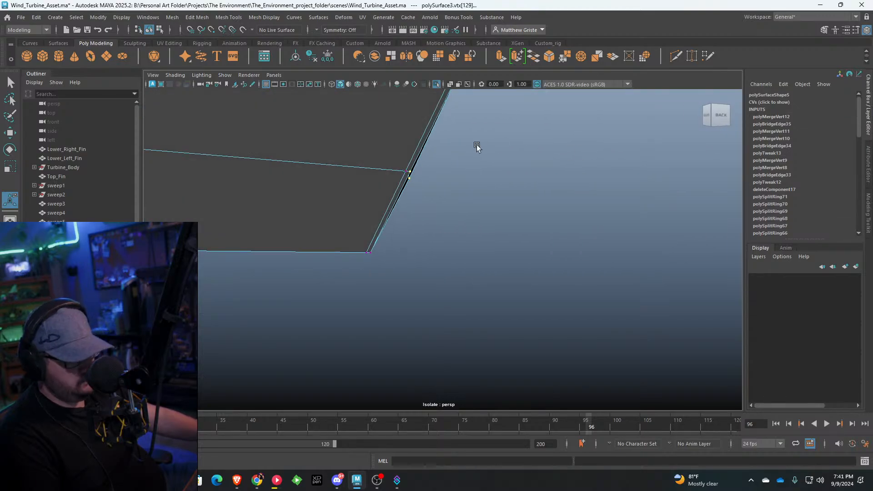
key(g)
scroll(399, 130, down, 5)
alt+drag(399, 130, 454, 193)
scroll(454, 193, down, 4)
right_drag(452, 188, 481, 175)
alt+drag(481, 175, 284, 108)
scroll(425, 212, down, 3)
Step: Insert supporting edge loops around the upright spoke, one near its capped end and one near its base at the hub
click(215, 17)
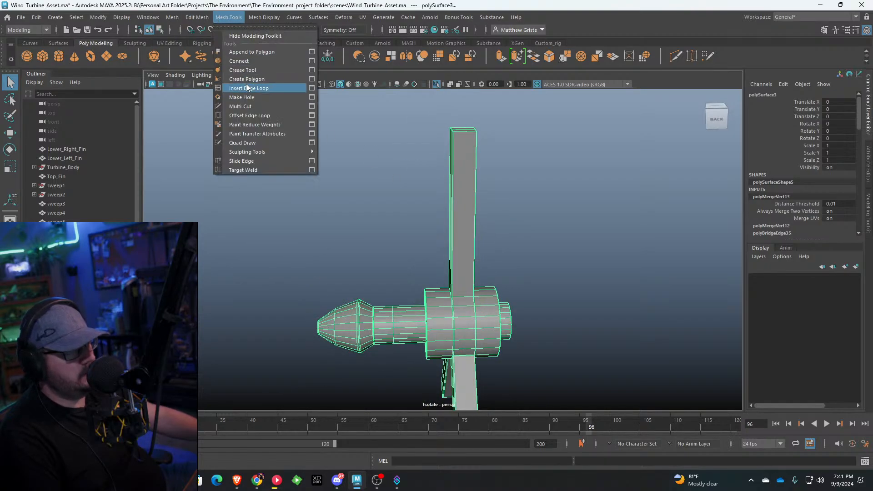
click(244, 86)
scroll(482, 130, up, 3)
alt+drag(482, 130, 480, 145)
alt+middle_drag(480, 146, 487, 222)
alt+drag(487, 222, 545, 237)
alt+middle_drag(487, 276, 423, 267)
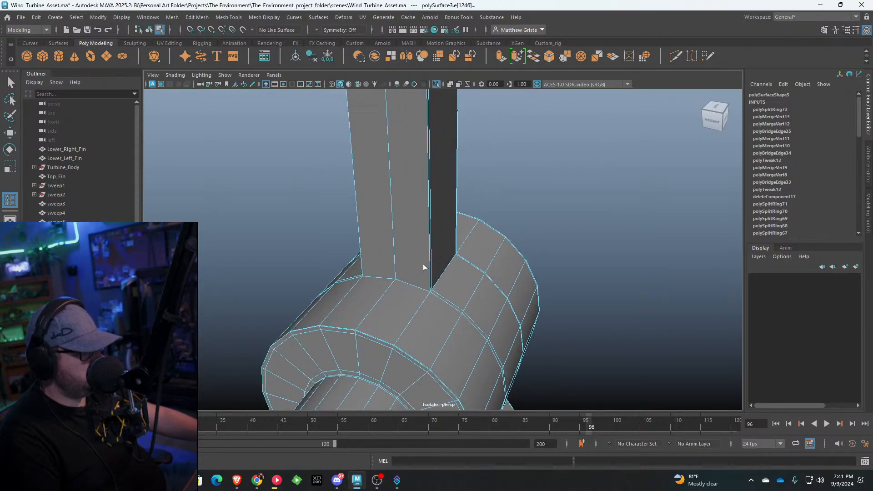
click(430, 283)
alt+drag(432, 288, 379, 102)
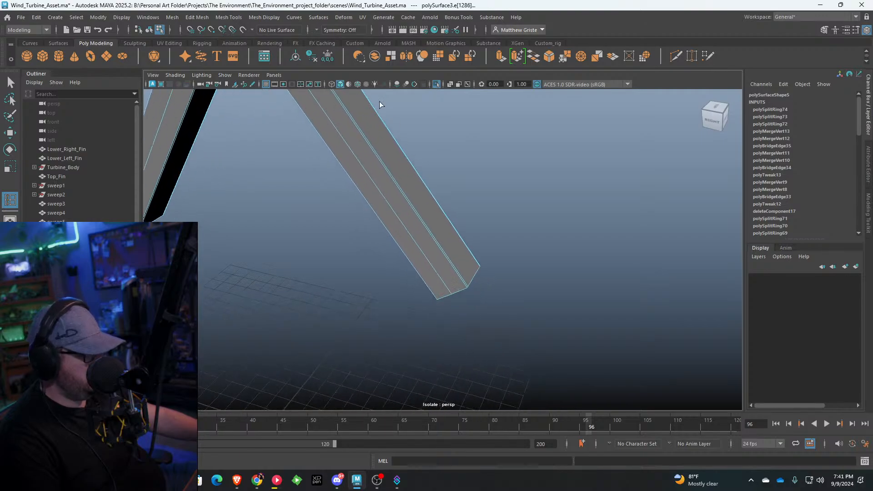
Step: Insert a supporting edge loop close to the capped end of each lower spoke and return to object mode
click(464, 286)
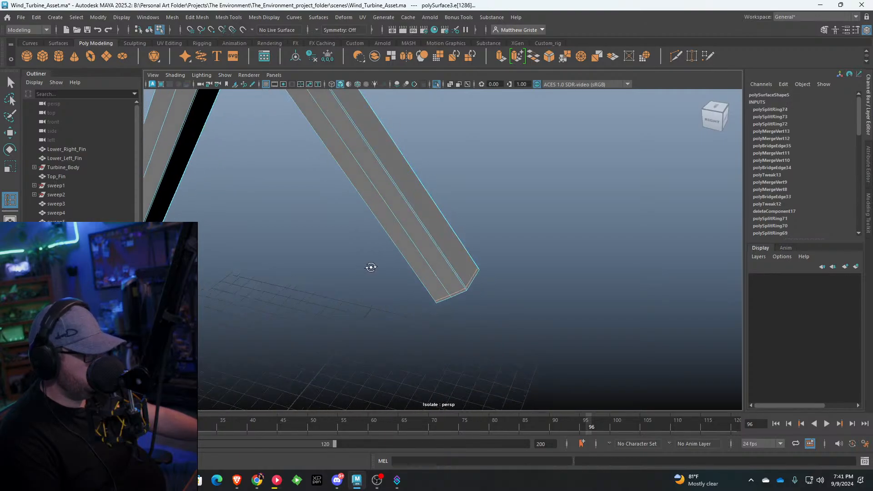
alt+drag(370, 267, 492, 207)
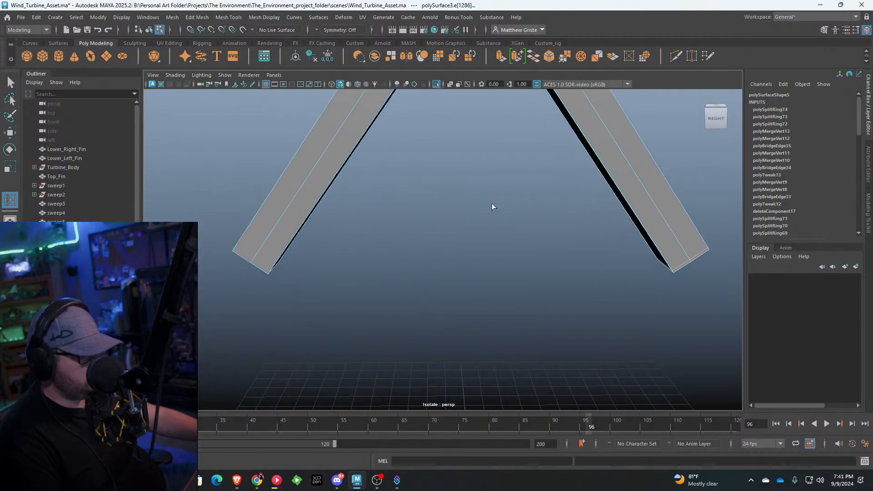
click(249, 261)
alt+drag(250, 261, 393, 186)
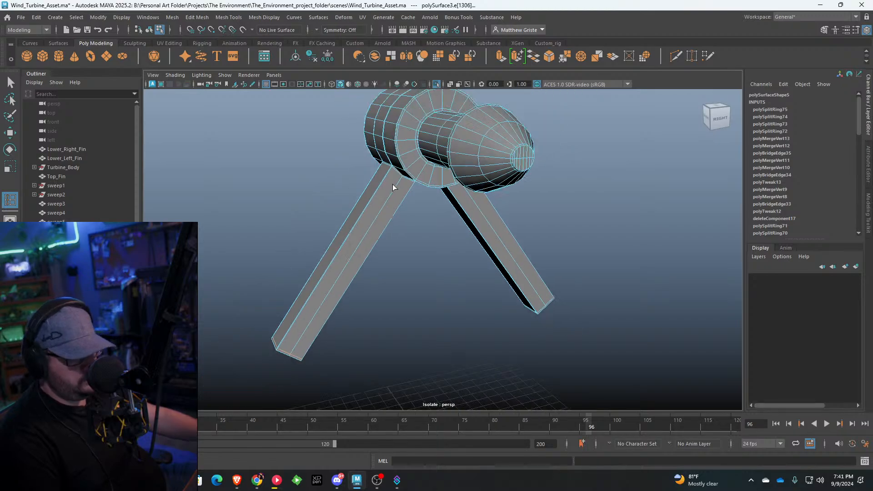
key(q)
right_drag(391, 147, 452, 129)
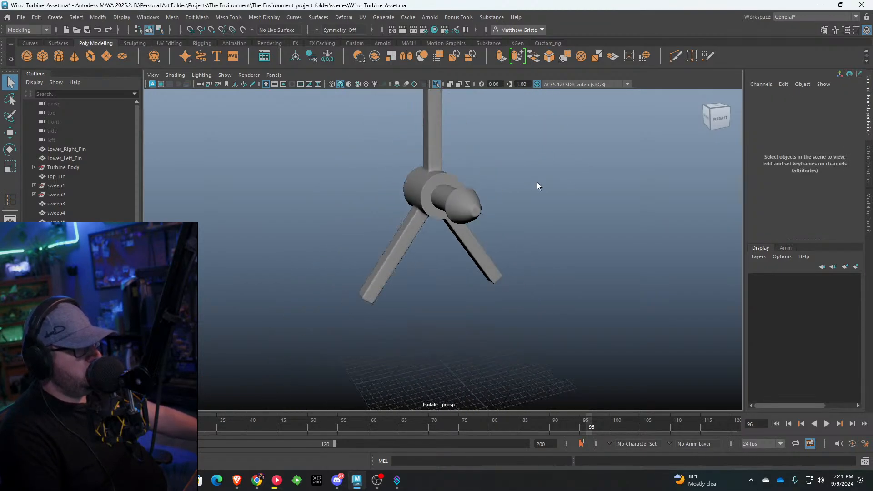
Step: Show the whole turbine to check how the hub sits inside the body, and isolate the hub again
alt+drag(536, 182, 305, 121)
click(225, 75)
click(337, 94)
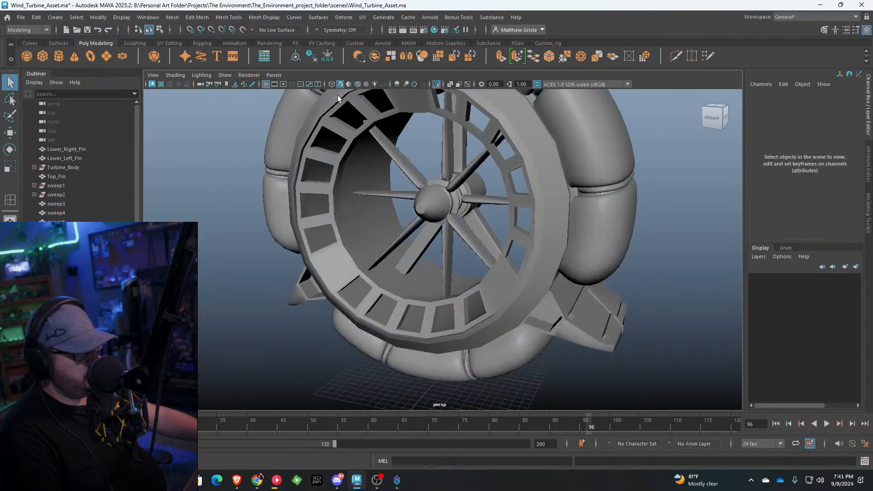
alt+drag(337, 94, 457, 221)
click(457, 221)
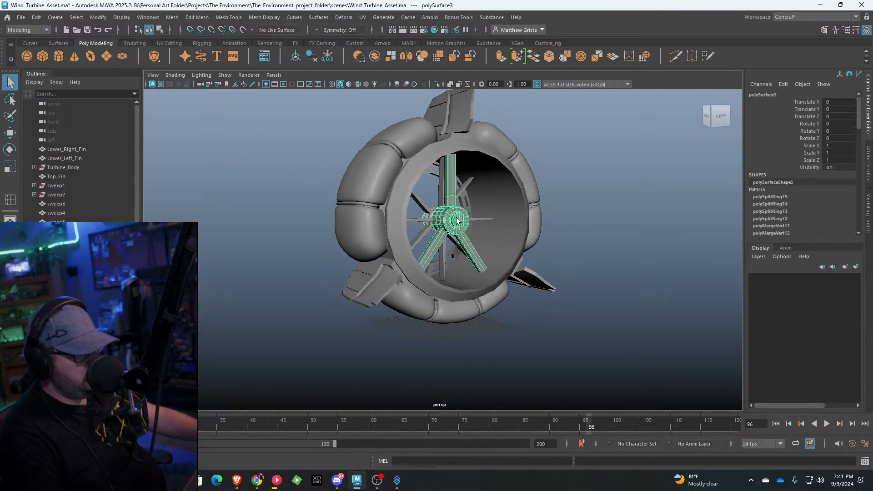
key(ctrl+1)
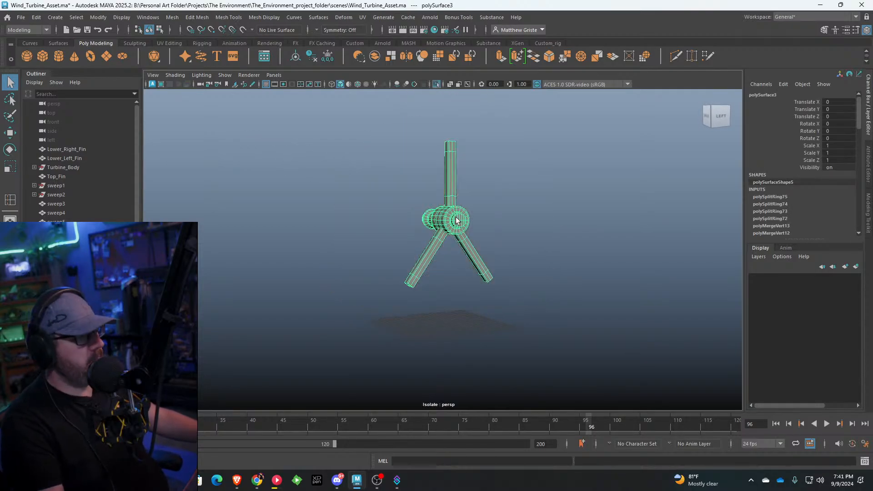
Step: Try moving the outer end vertices of all three spokes forward along X toward the nose cone so the spokes tilt
alt+drag(460, 191, 469, 172)
right_drag(470, 172, 468, 144)
drag(423, 123, 480, 167)
key(w)
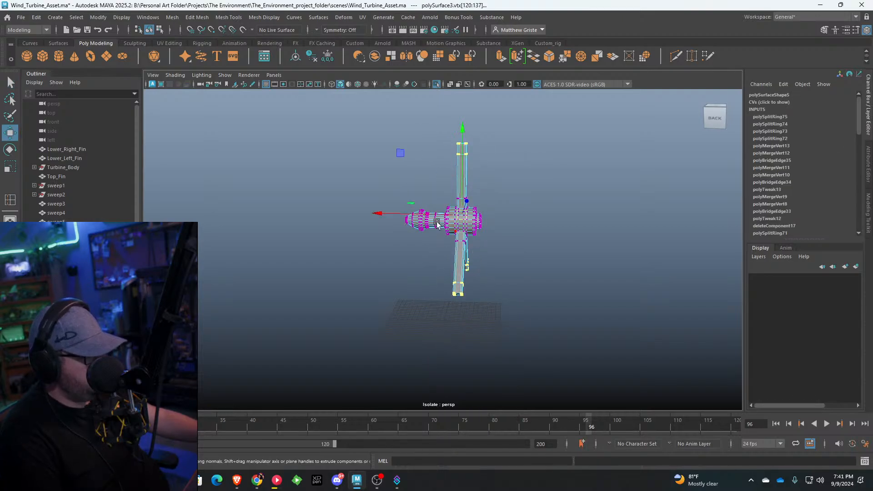
drag(407, 212, 381, 212)
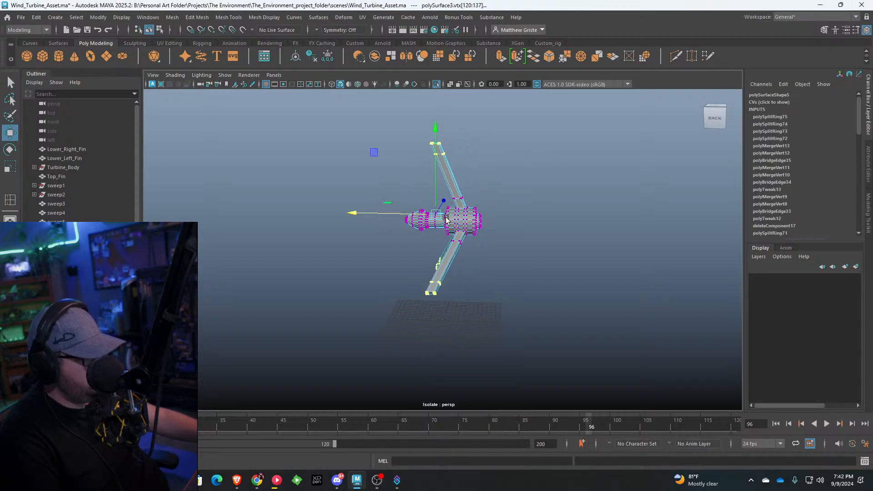
Step: Check the tilted spokes inside the whole turbine and undo the shift of their end vertices
right_drag(444, 218, 487, 204)
click(225, 75)
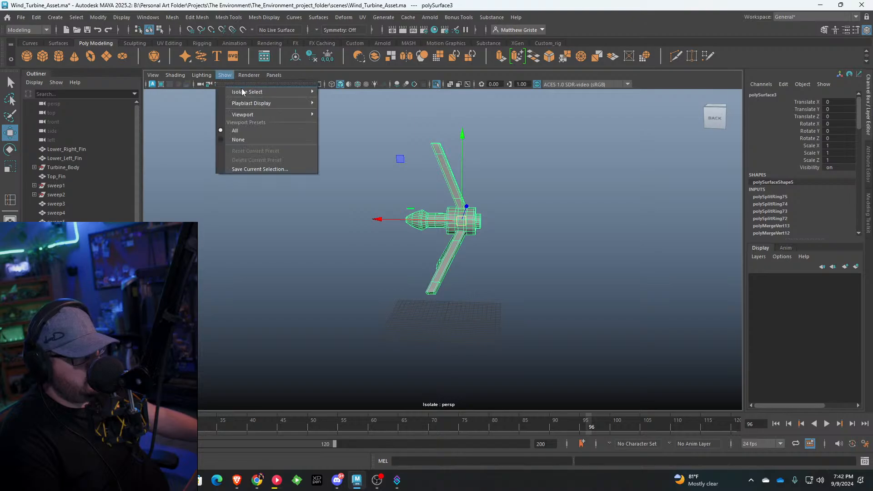
mouse_move(243, 90)
click(337, 92)
alt+drag(341, 171, 267, 178)
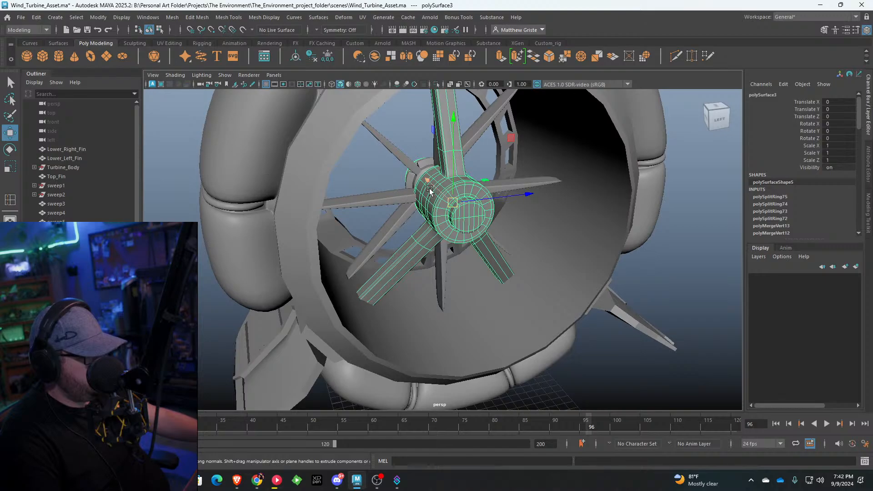
middle_drag(430, 191, 430, 185)
alt+drag(430, 184, 390, 177)
key(ctrl+z)
key(ctrl+z)
Step: Isolate the hub and shift the spokes' outer end vertices only slightly toward the nose cone
key(ctrl+1)
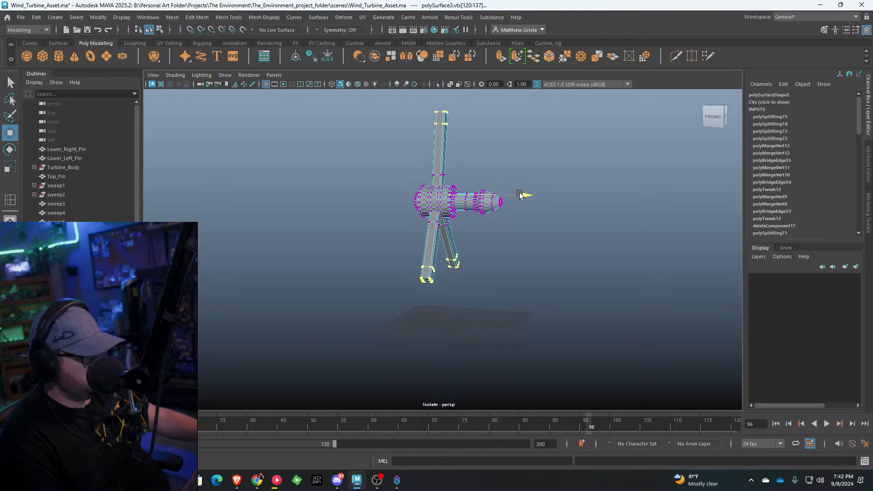
drag(520, 195, 523, 194)
click(489, 162)
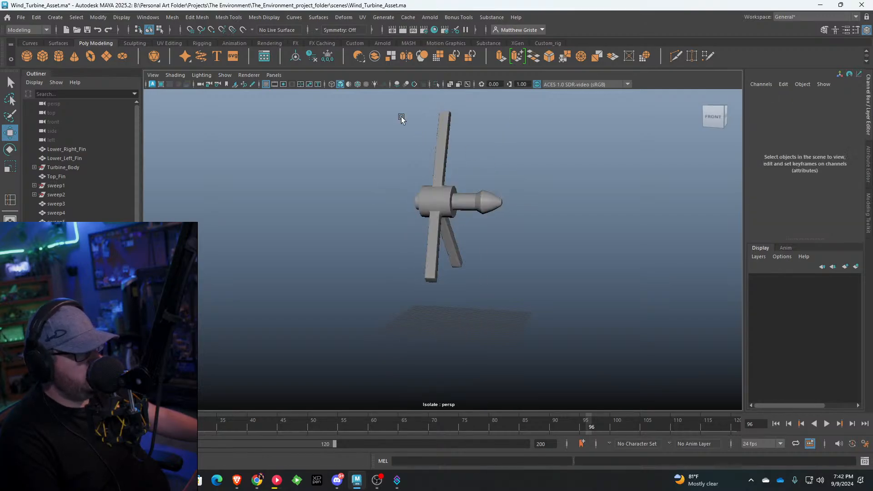
Step: Turn off the hub's isolation so the whole turbine is shown from the front
click(225, 75)
mouse_move(255, 92)
click(362, 93)
alt+drag(480, 155, 465, 176)
scroll(408, 152, down, 6)
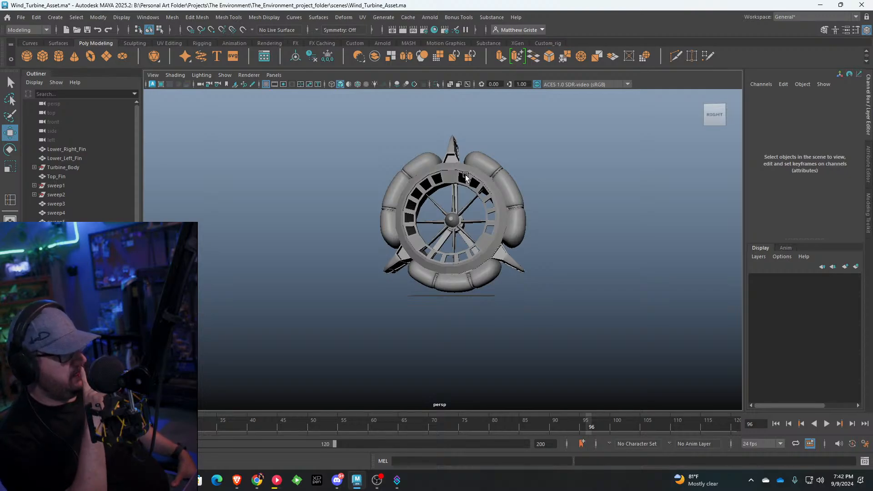
click(464, 172)
scroll(465, 171, up, 5)
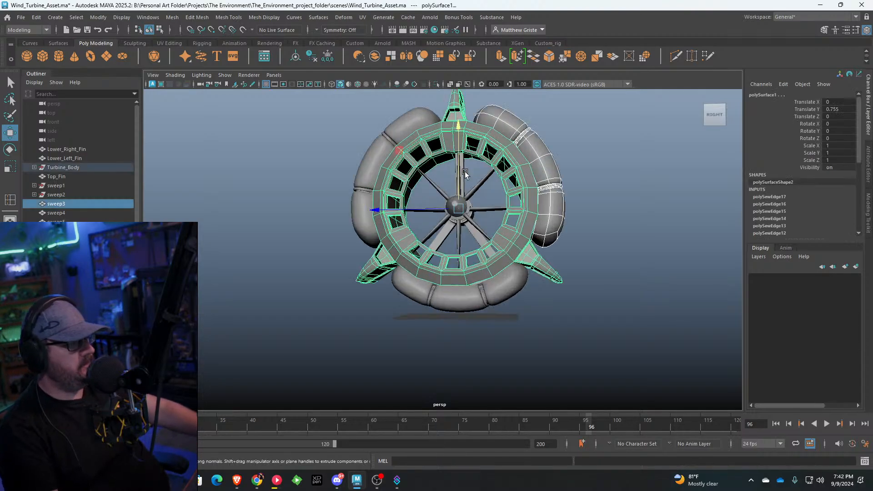
alt+drag(463, 162, 396, 164)
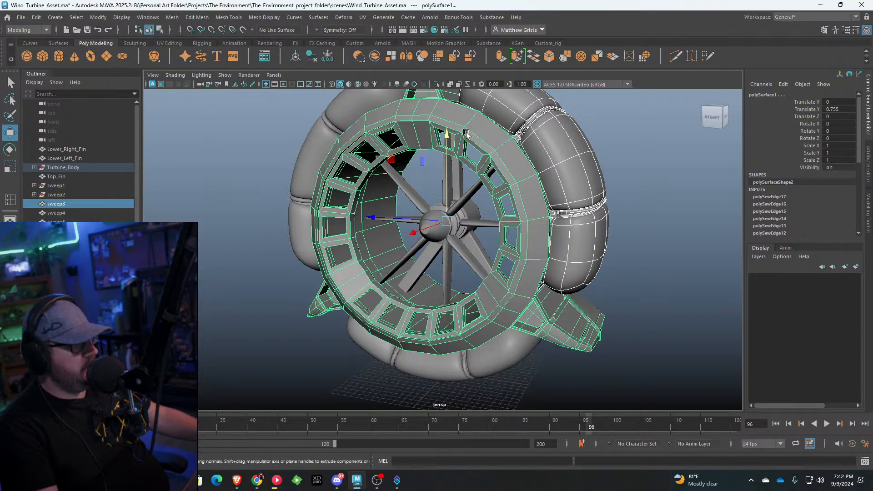
alt+drag(466, 133, 456, 181)
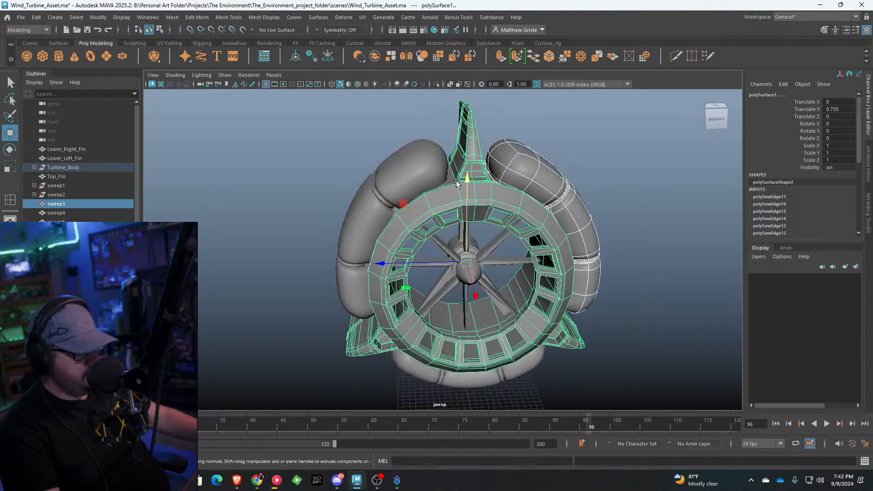
key(ctrl+1)
alt+right_drag(433, 147, 455, 174)
key(ctrl+z)
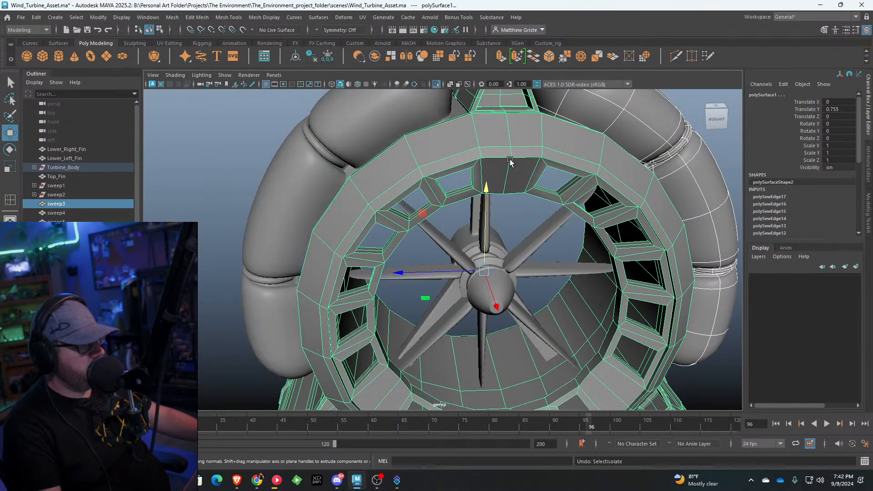
Step: Select only the turbine body ring in object mode and isolate it
right_drag(510, 160, 536, 147)
click(535, 147)
key(ctrl+1)
scroll(522, 137, up, 4)
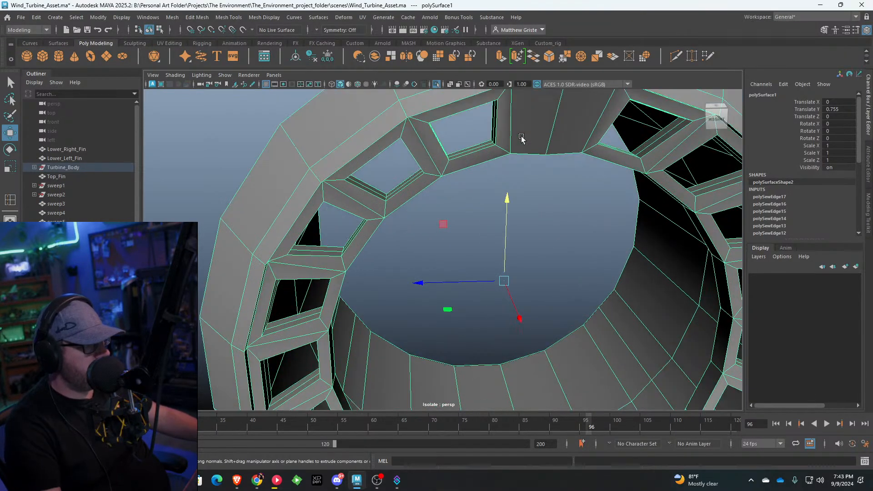
Step: Insert supporting edge loops around the body's inner wall, beside its rear rim and where it meets the window frames
alt+drag(521, 137, 419, 133)
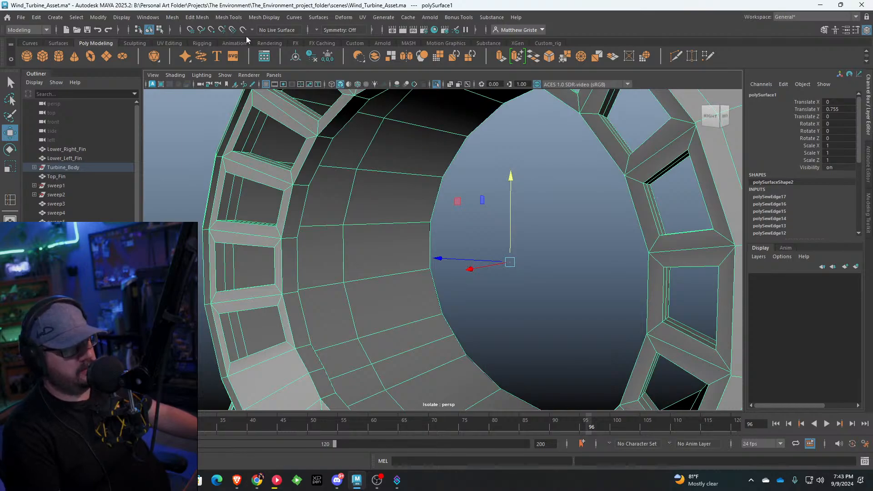
click(228, 18)
click(255, 89)
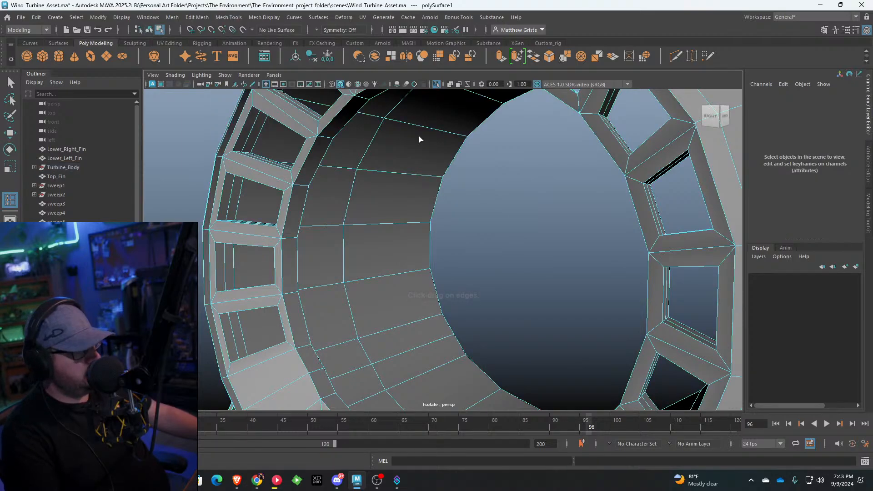
click(437, 178)
alt+drag(438, 177, 548, 177)
click(412, 167)
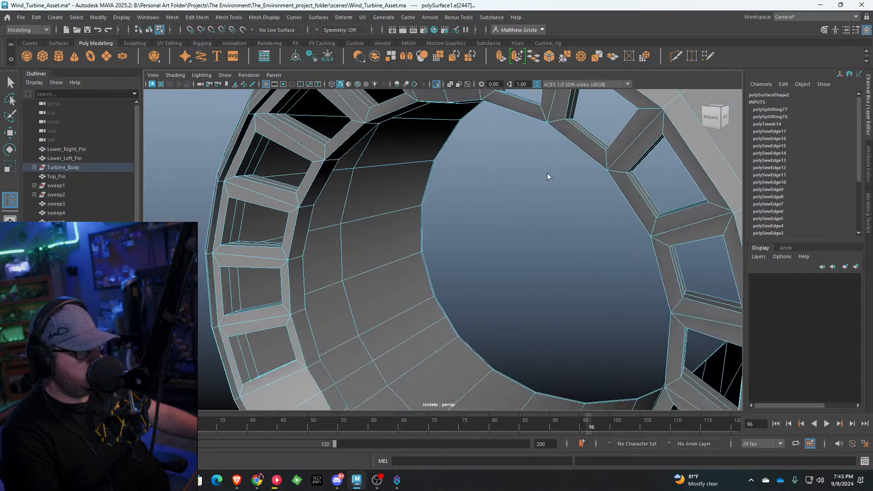
click(305, 208)
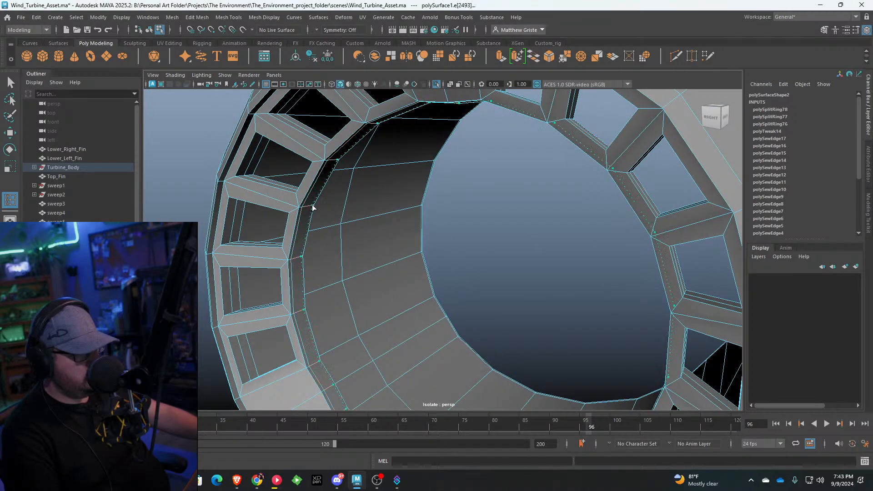
click(312, 207)
Step: Insert supporting edge loops along the inner and outer corner edges of a window opening in the body's ring
alt+drag(313, 208, 454, 253)
scroll(390, 214, up, 4)
click(449, 262)
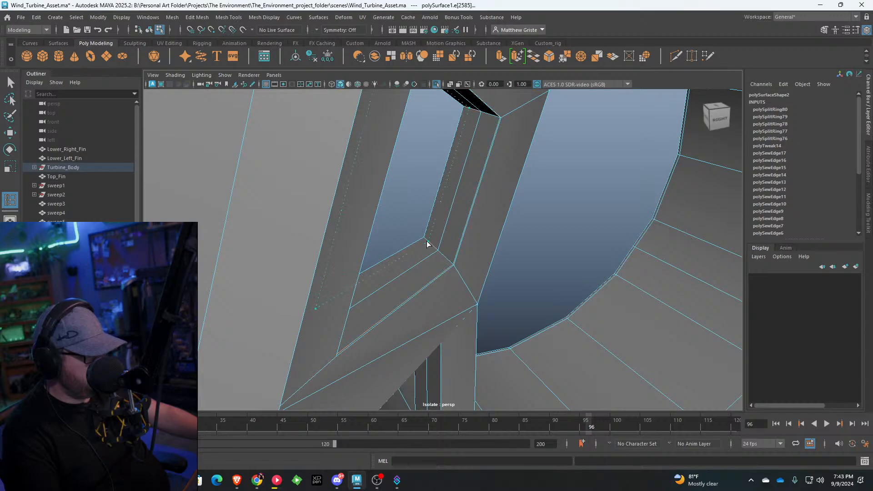
click(427, 244)
click(455, 271)
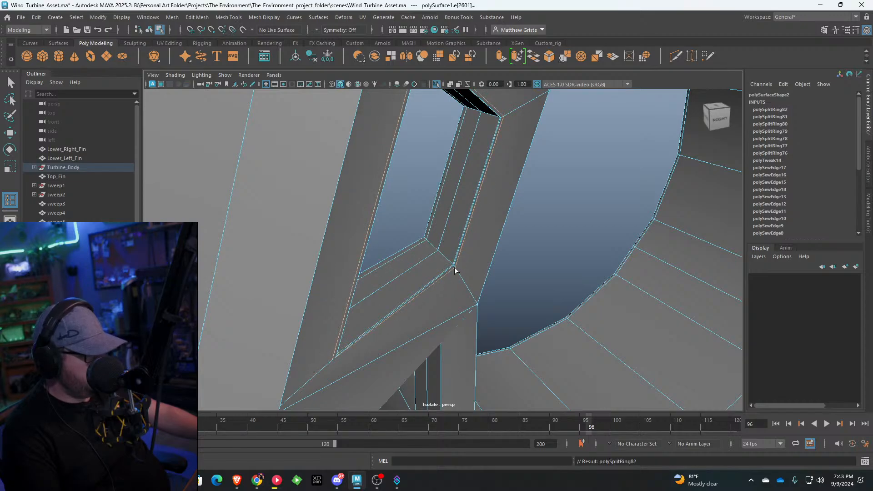
Step: Insert a supporting edge loop at the outer border of the window frame, then check the body's ring in smoothed preview and return to unsmoothed display
click(470, 296)
scroll(450, 273, down, 5)
key(q)
key(3)
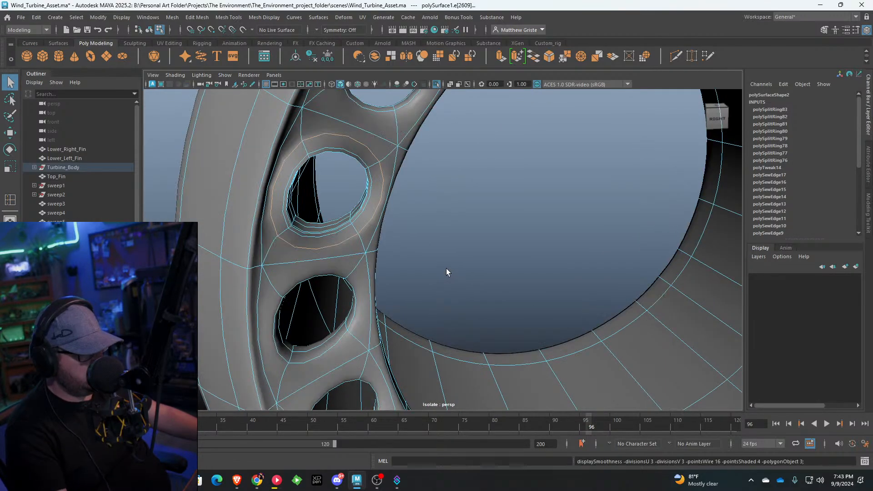
alt+drag(446, 270, 393, 222)
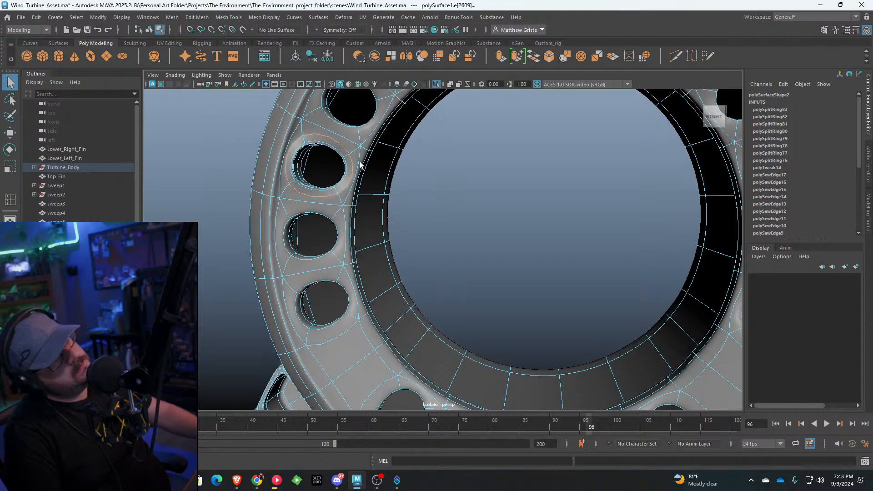
alt+drag(355, 150, 405, 178)
scroll(405, 180, down, 6)
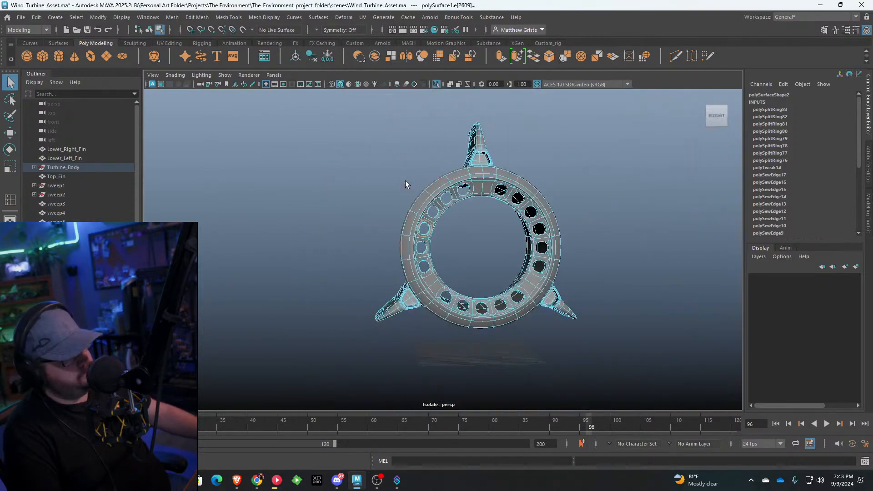
scroll(407, 184, up, 8)
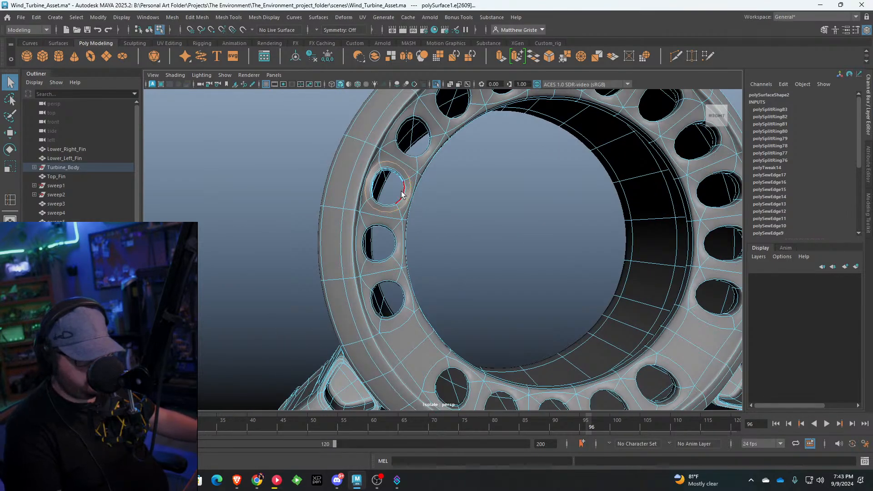
key(1)
Step: Insert supporting edge loops along the outer border and the inner corner edges of the next window up the body's ring
scroll(418, 165, up, 4)
alt+drag(421, 155, 448, 247)
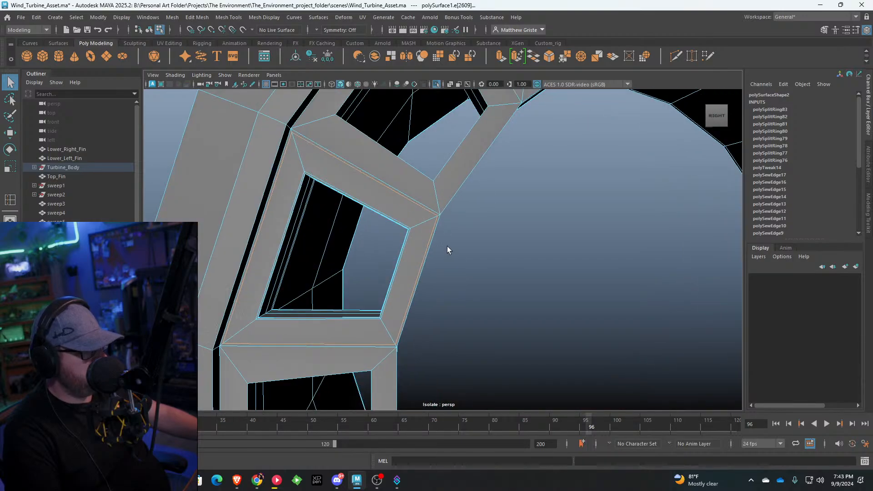
scroll(446, 250, up, 3)
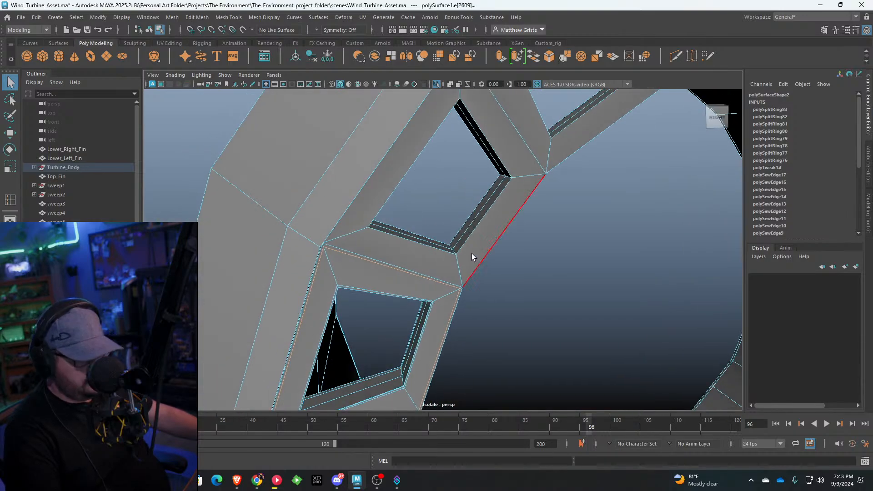
key(y)
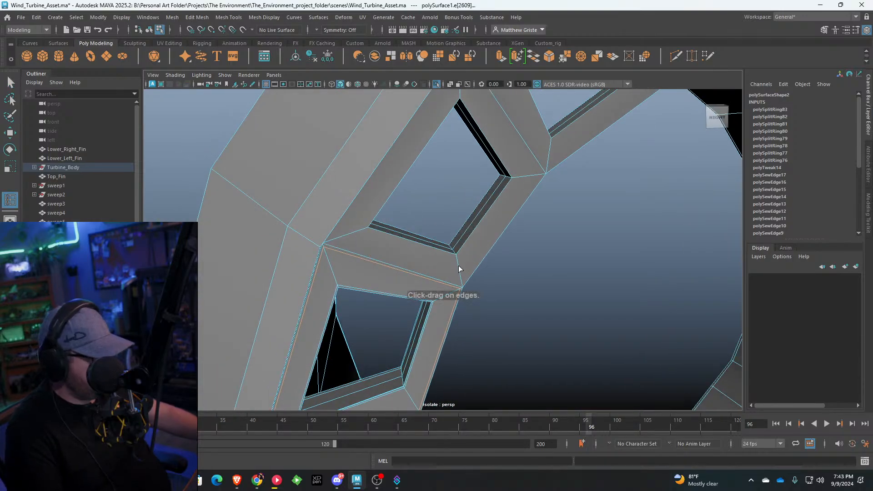
drag(461, 287, 463, 286)
alt+drag(462, 286, 464, 309)
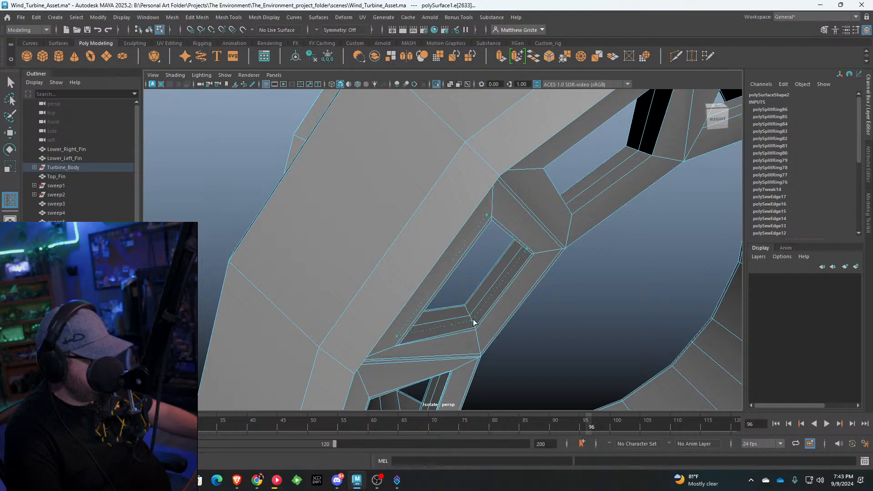
click(476, 326)
Step: Insert supporting edge loops around the frames and inner edges of the next two windows, up to the plain section beneath the top fin
click(566, 247)
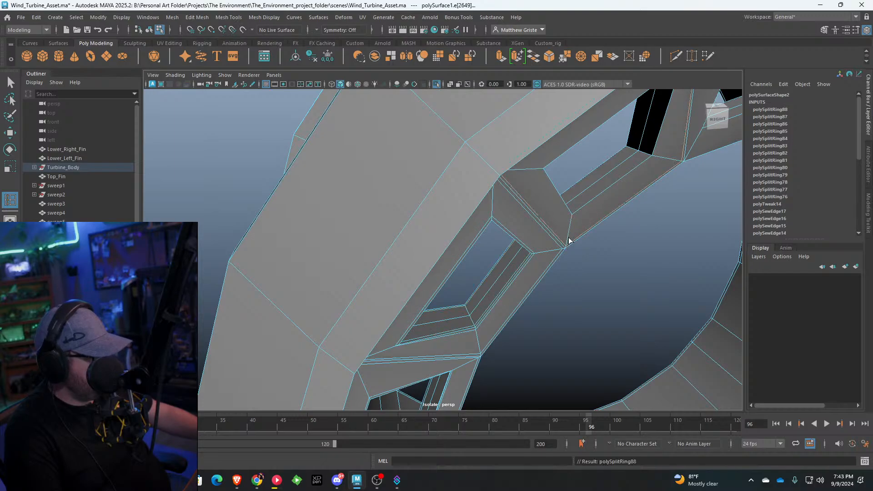
click(572, 218)
alt+drag(571, 220, 463, 251)
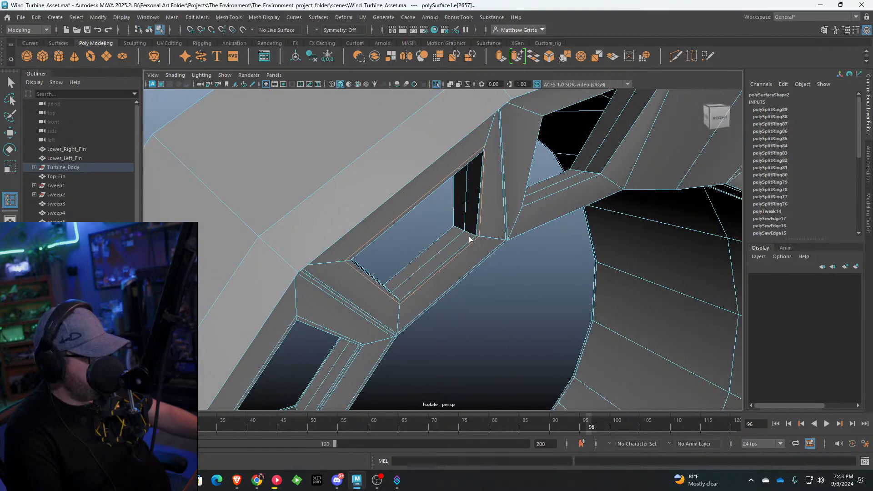
click(468, 235)
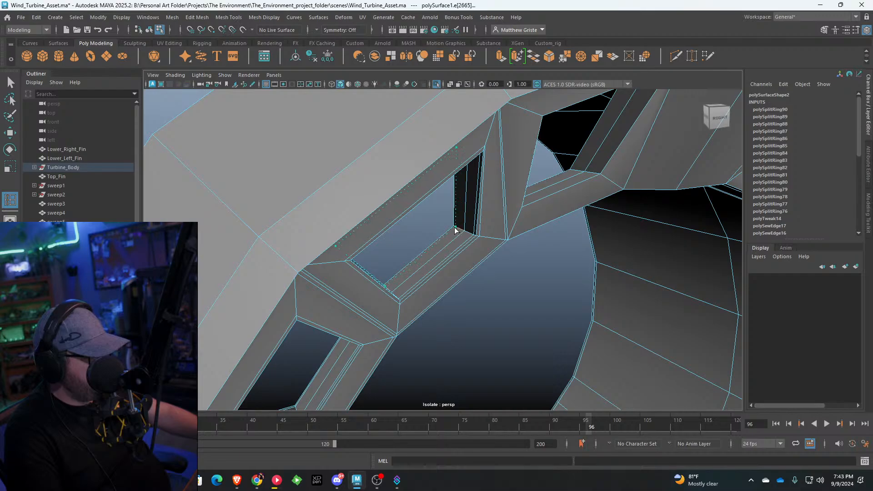
click(454, 230)
alt+drag(454, 231, 525, 217)
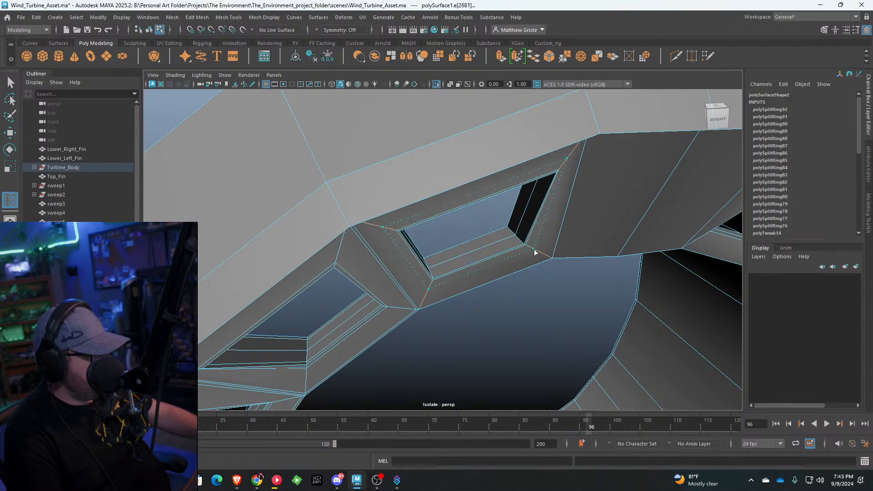
click(509, 231)
Step: Insert supporting edge loops around the inner edges and outer border of the first window on the other side of the top fin
alt+drag(461, 231, 380, 224)
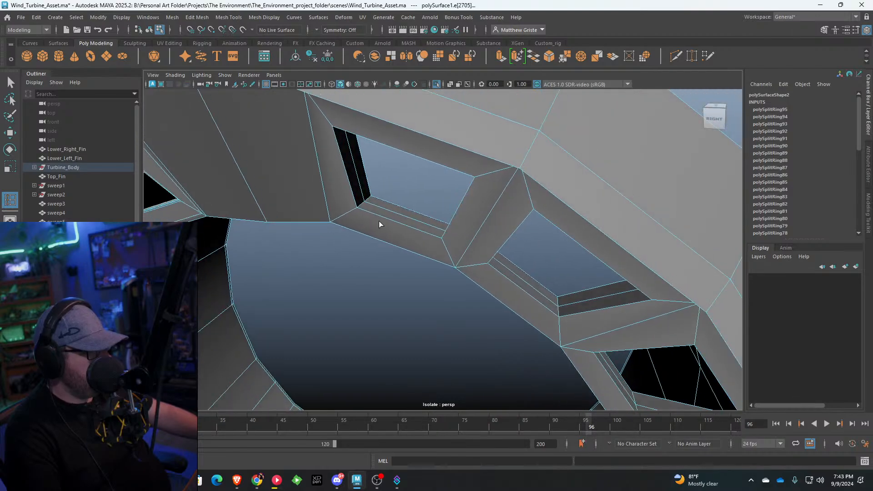
click(358, 207)
click(348, 214)
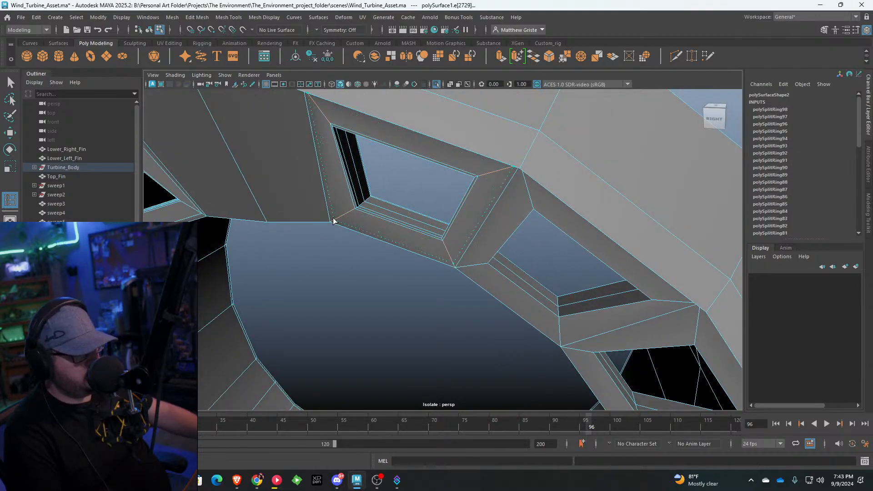
click(334, 221)
Step: Insert supporting edge loops at the frame border, front corner and rear inner edges of the second window down that side
alt+drag(451, 252, 419, 241)
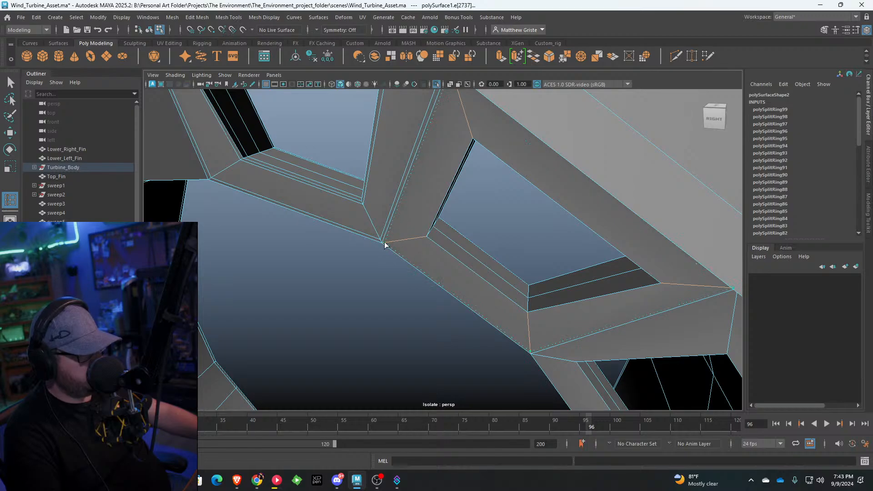
click(385, 245)
click(425, 238)
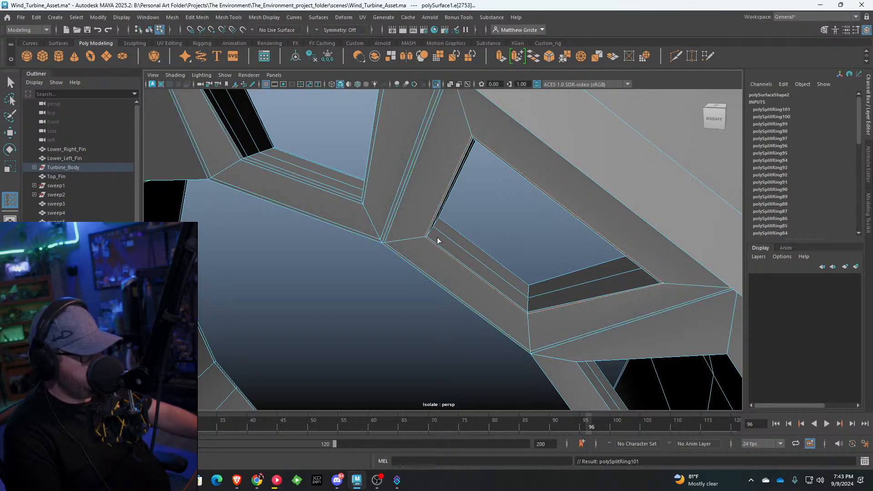
alt+drag(436, 238, 404, 190)
click(370, 220)
click(430, 217)
click(459, 222)
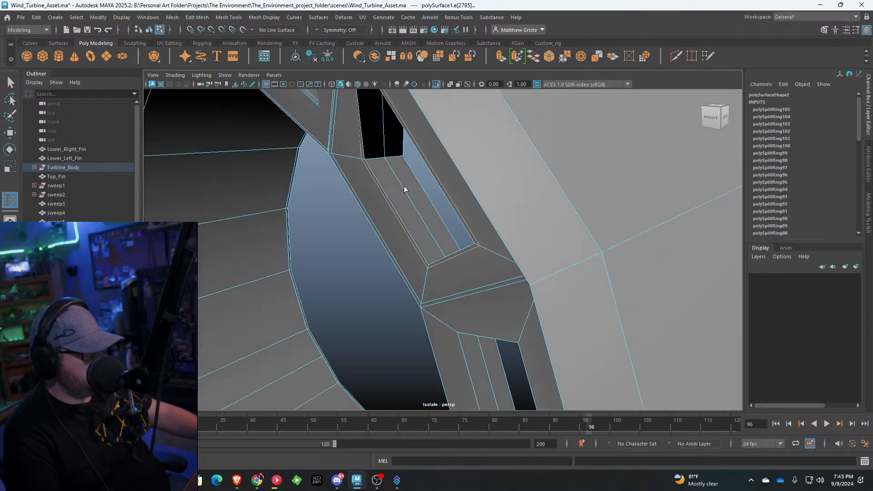
click(401, 159)
Step: Insert supporting edge loops along the frame border and the front and rear inner edges of the third window down that side
alt+drag(401, 159, 417, 221)
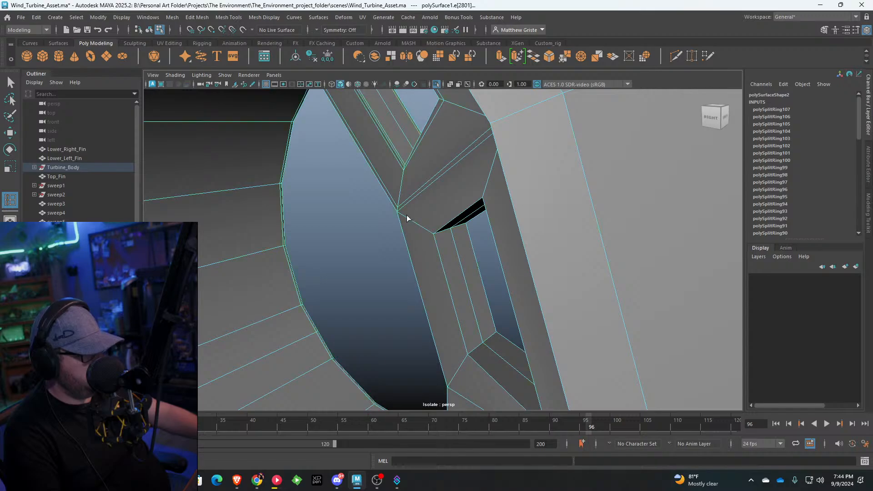
click(402, 216)
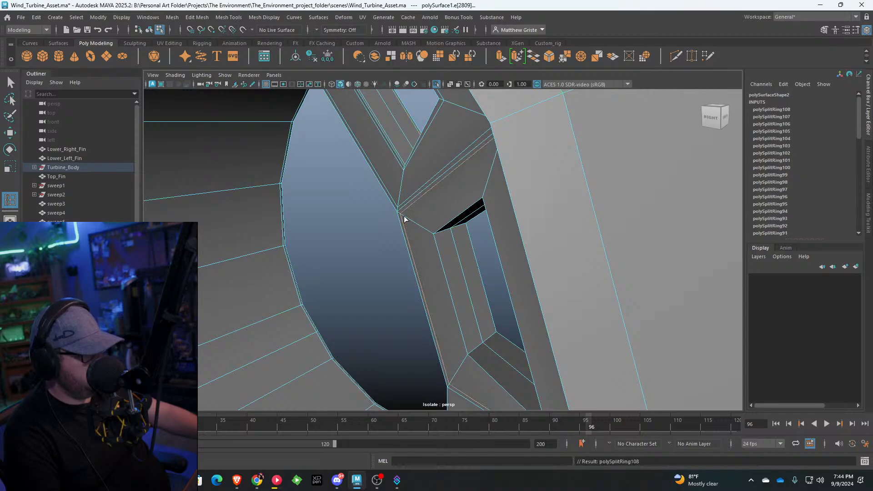
click(431, 234)
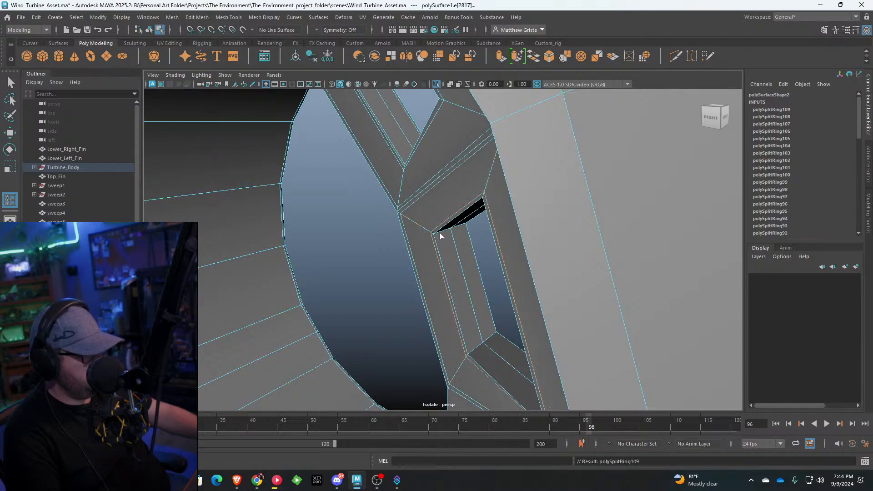
click(463, 227)
Step: Insert supporting edge loops along the frame border and both sides of the front corner edge of the fourth window down that side
alt+drag(463, 227, 468, 194)
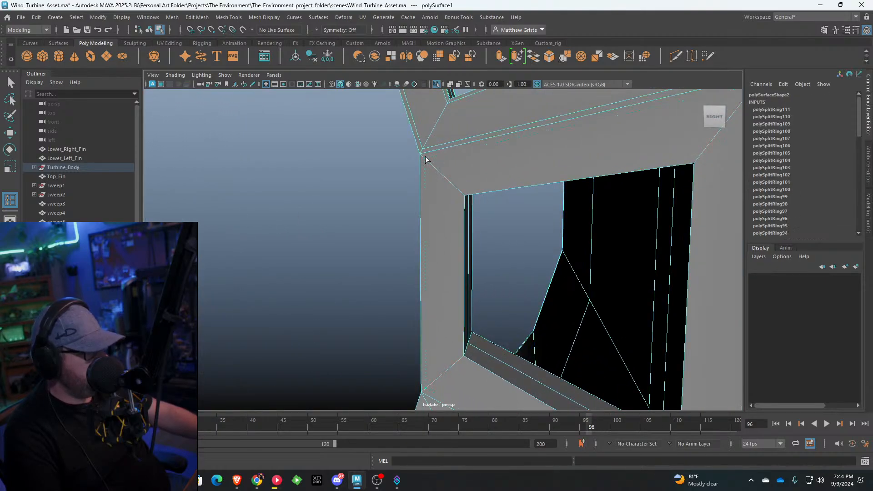
click(424, 157)
click(460, 193)
alt+drag(460, 193, 382, 199)
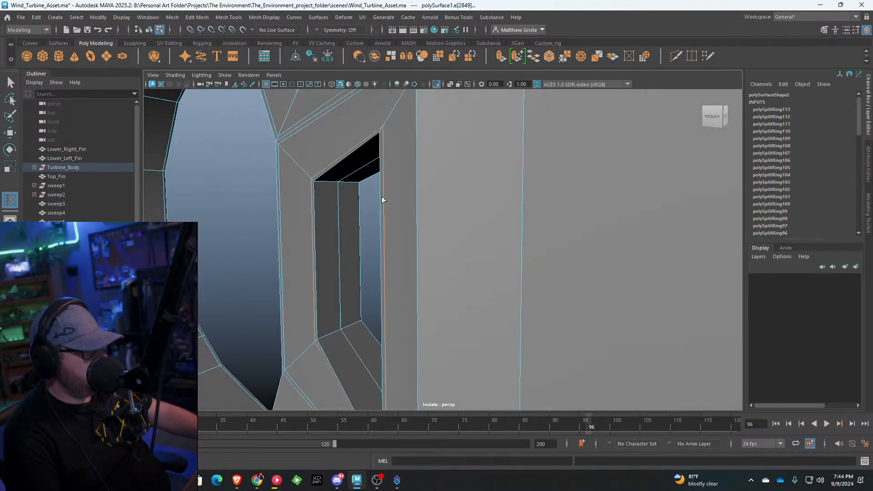
click(316, 183)
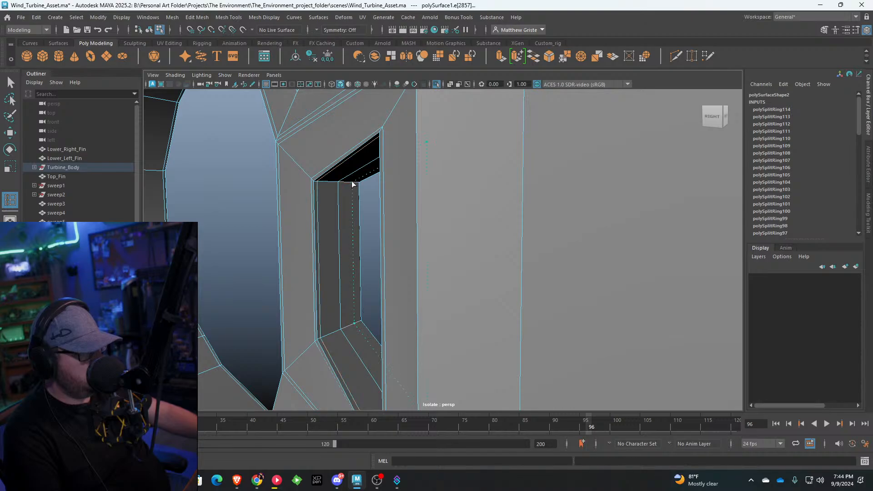
Step: Insert supporting edge loops around the frames and inner walls of the two window openings on either side of the ring's solid lower section
alt+drag(357, 184, 438, 213)
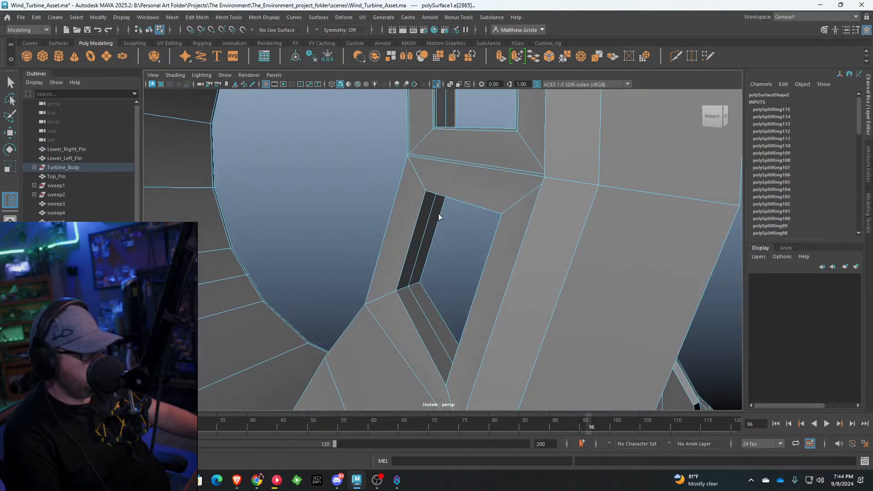
click(422, 184)
click(409, 158)
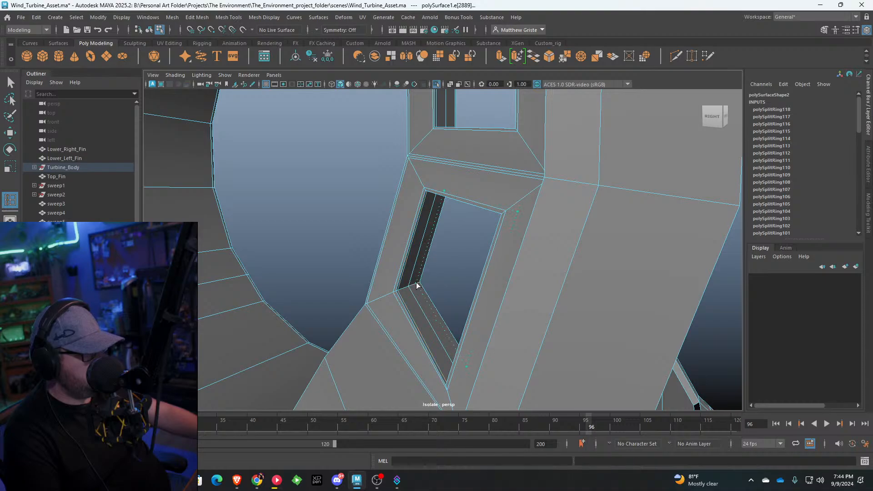
alt+drag(418, 283, 491, 256)
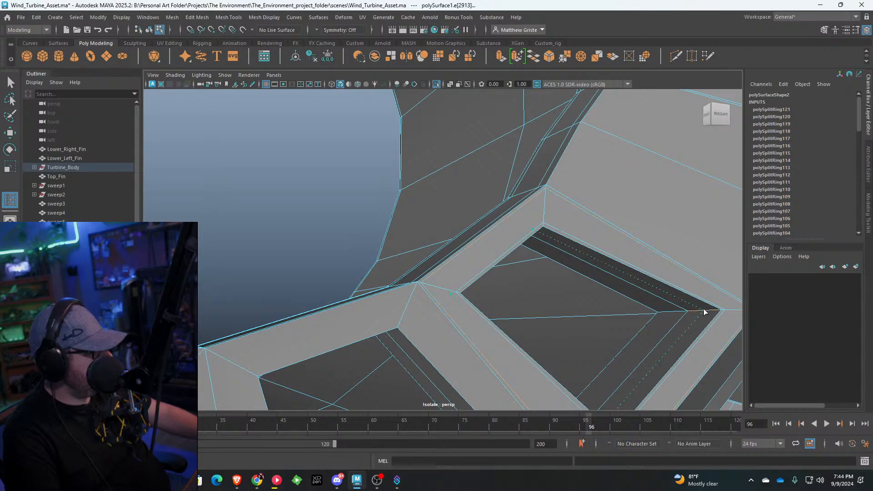
click(718, 311)
click(660, 310)
Step: Insert edge loops along the frame and recess edges of the second and third window openings along the bottom of the ring
alt+drag(660, 310, 581, 308)
alt+middle_drag(581, 307, 589, 266)
scroll(589, 265, up, 4)
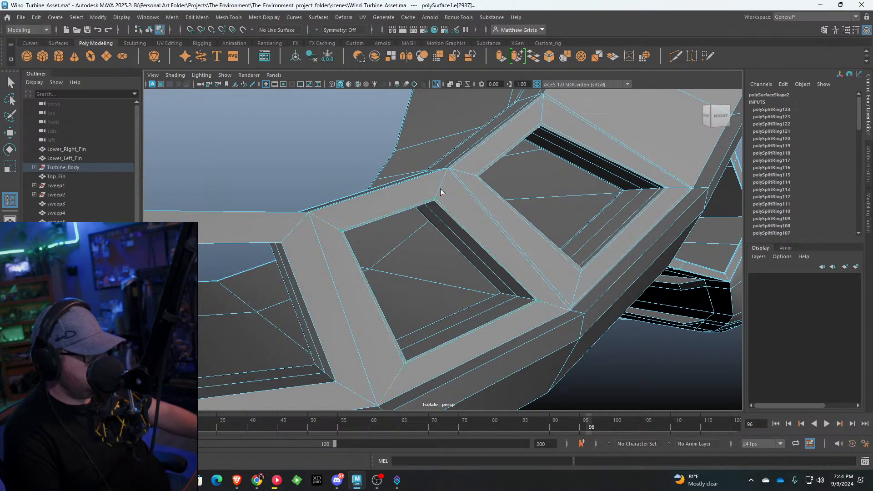
click(502, 295)
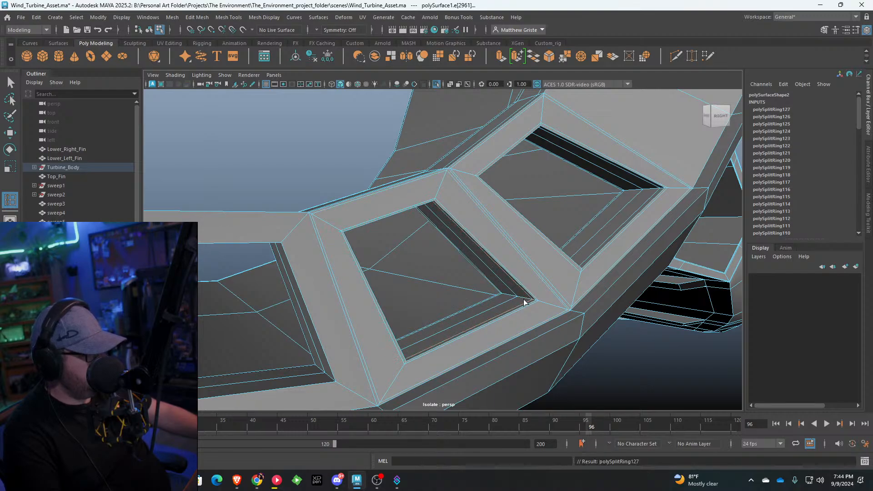
alt+drag(523, 302, 435, 249)
click(411, 208)
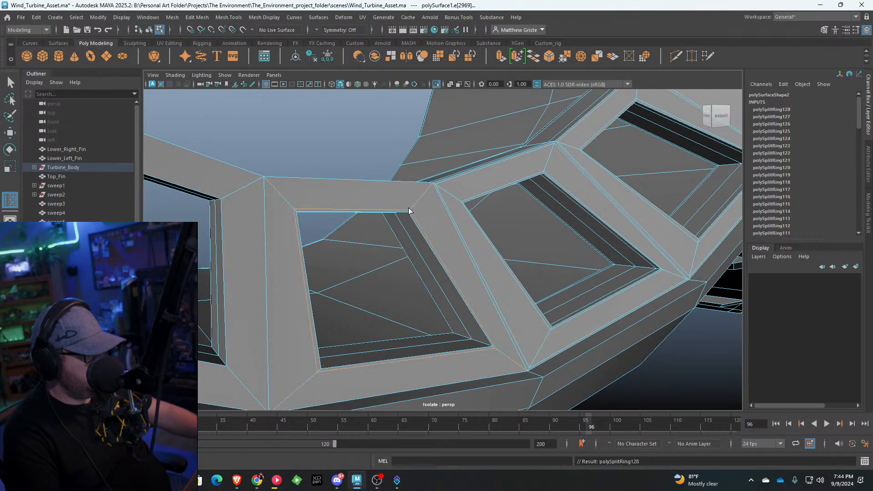
click(427, 196)
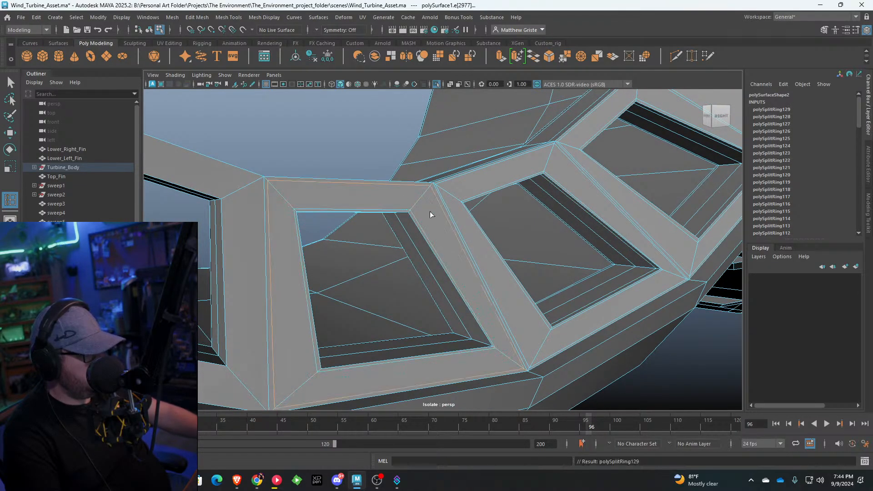
click(484, 343)
click(459, 337)
Step: Add supporting edge loops to the frames and inner walls of the last two bottom openings before the next solid section
alt+drag(460, 337, 534, 331)
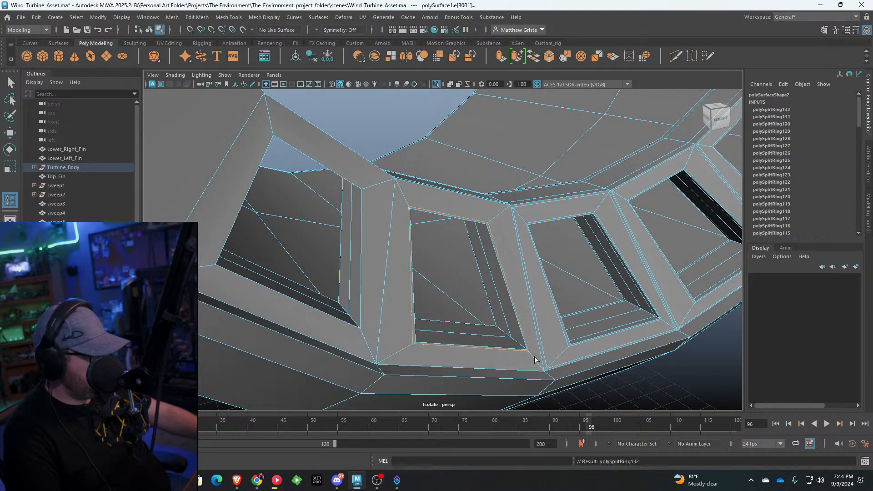
click(540, 369)
click(518, 344)
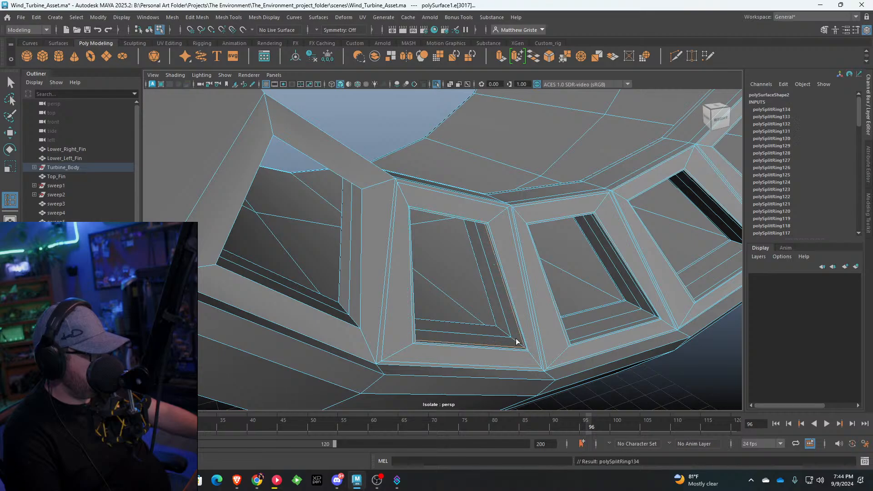
click(499, 327)
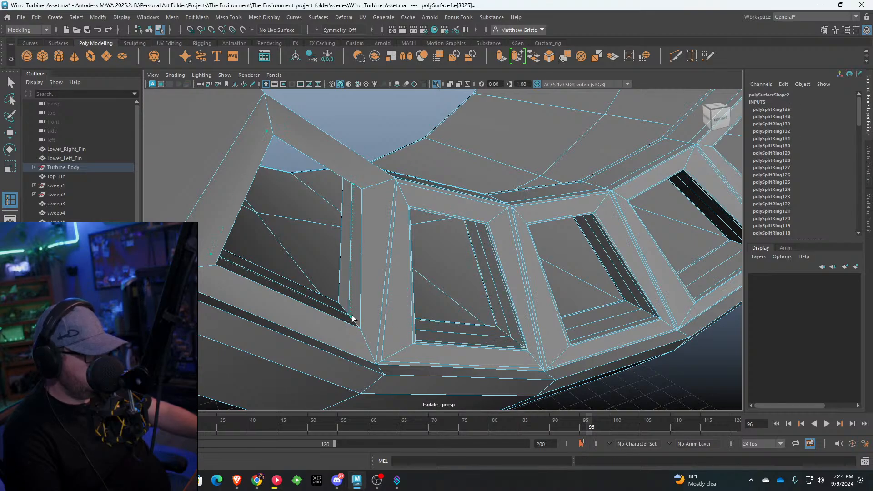
click(359, 326)
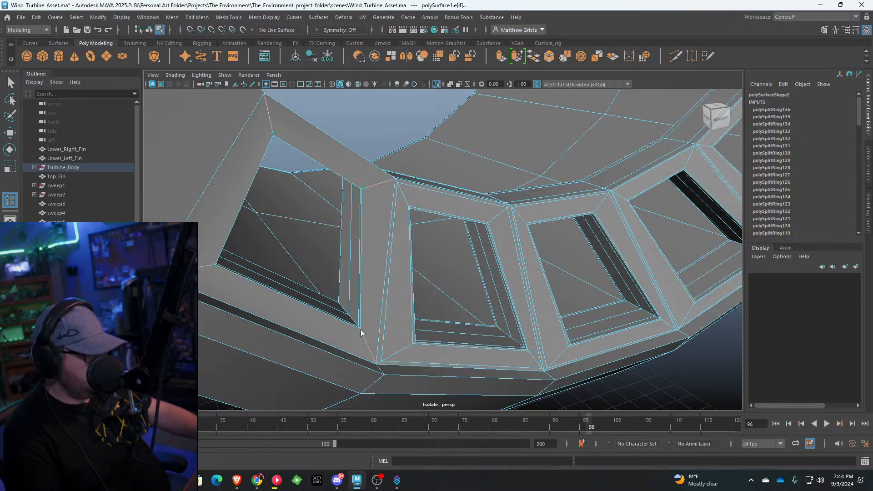
click(362, 336)
click(375, 360)
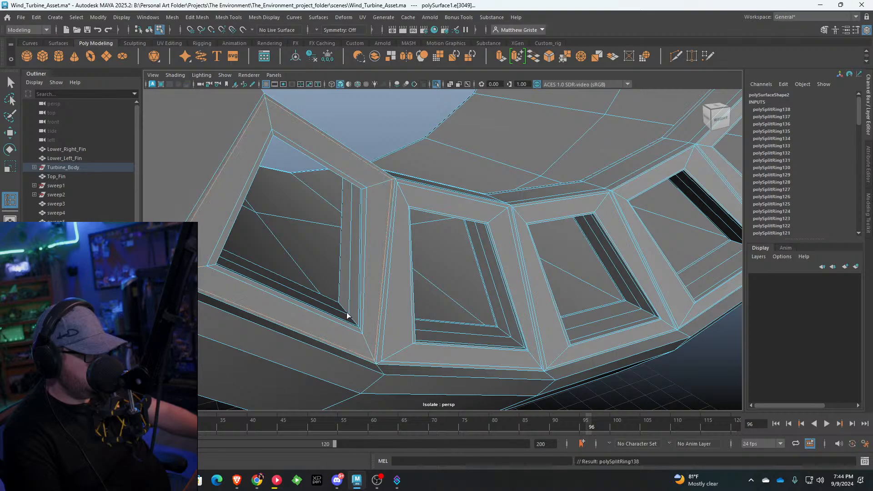
click(341, 304)
Step: Insert supporting edge loops around the frame and inner walls of the first opening beyond the next solid section of the ring
scroll(343, 304, down, 5)
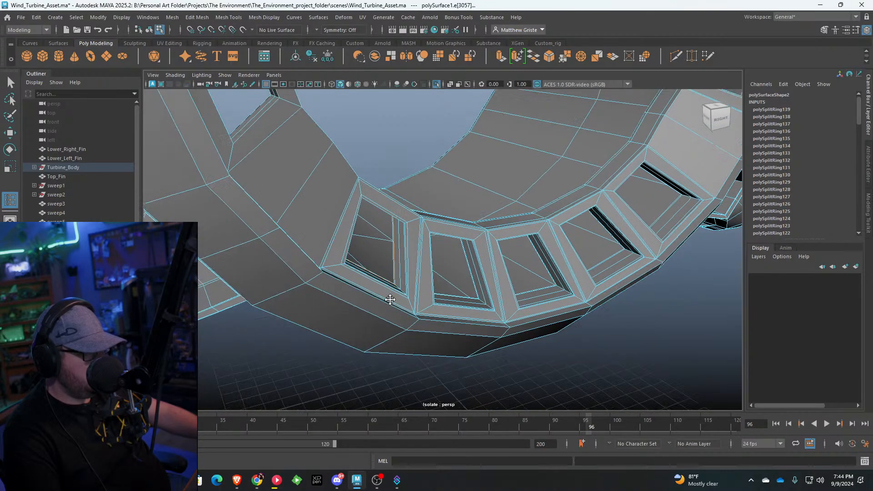
alt+drag(392, 298, 411, 332)
scroll(311, 246, up, 3)
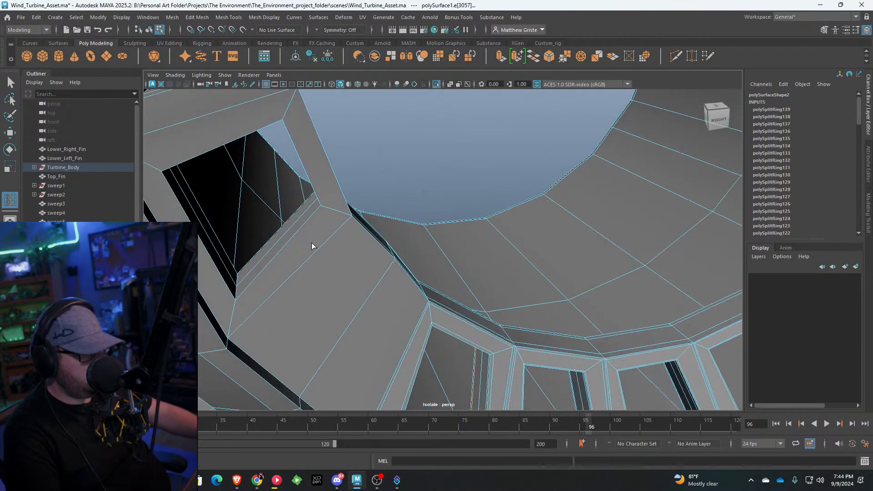
click(235, 311)
alt+drag(230, 335, 356, 298)
click(356, 298)
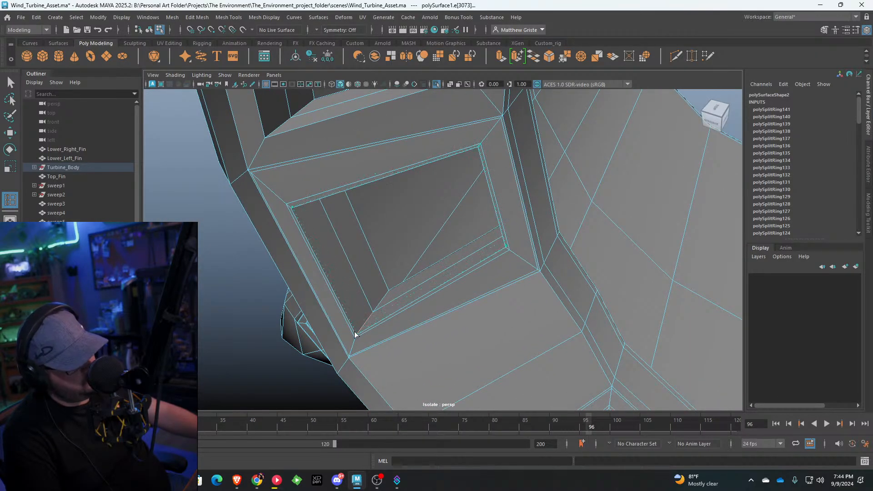
click(380, 300)
click(389, 294)
Step: Add matching edge loops around the frame and recess of the adjacent window opening directly above it
alt+middle_drag(370, 211, 367, 286)
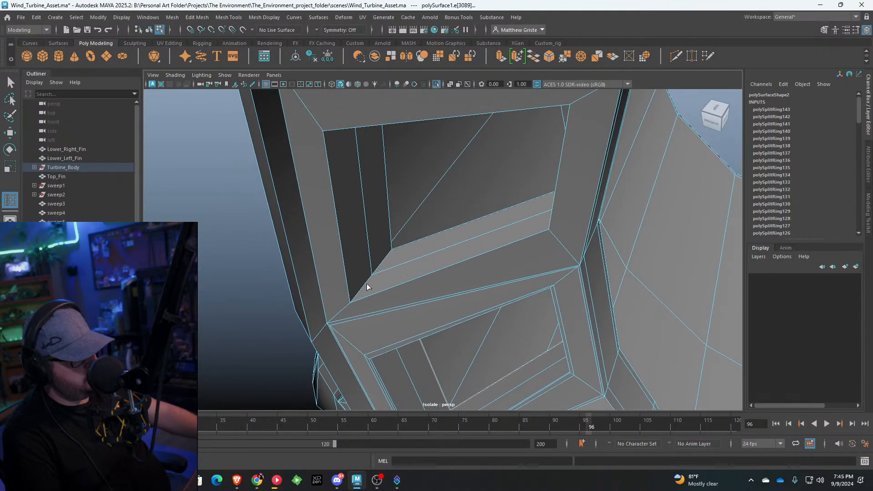
click(351, 304)
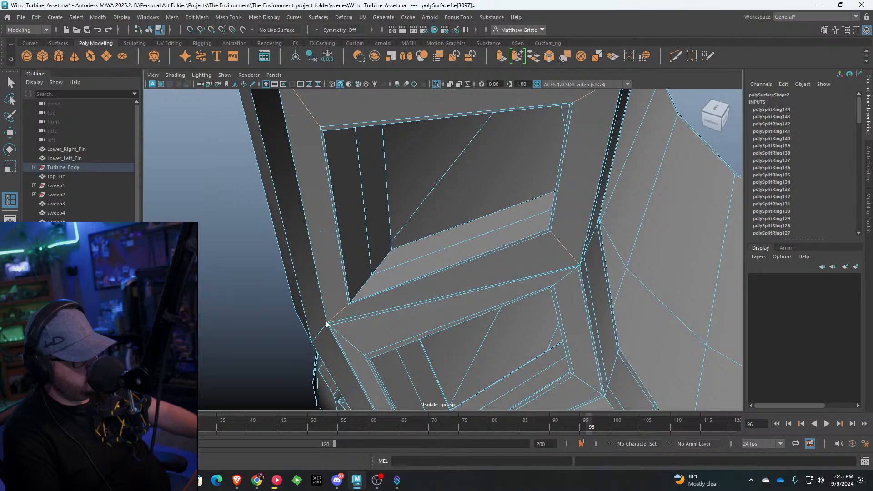
click(355, 299)
click(368, 277)
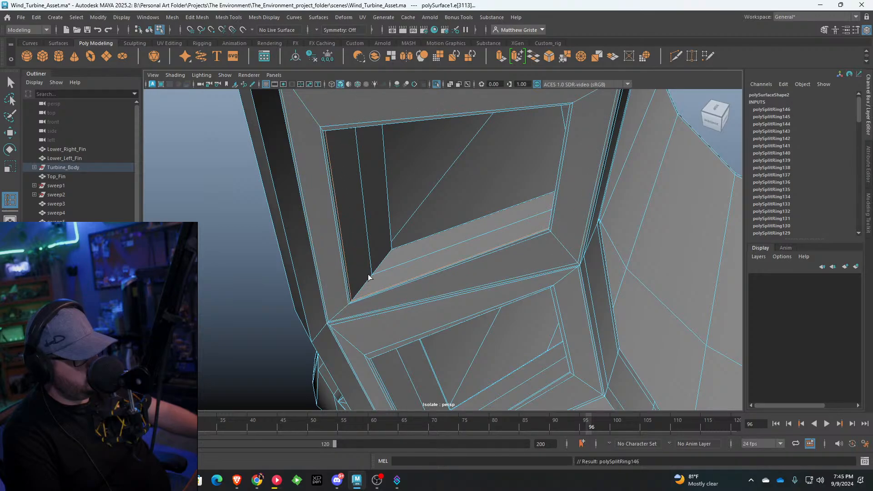
click(390, 251)
Step: On the ring's opposite face, insert supporting edge loops around the first three window openings beside the solid top section
alt+drag(390, 251, 396, 272)
alt+middle_drag(395, 273, 444, 204)
alt+drag(443, 205, 337, 237)
scroll(388, 232, down, 5)
scroll(336, 237, up, 5)
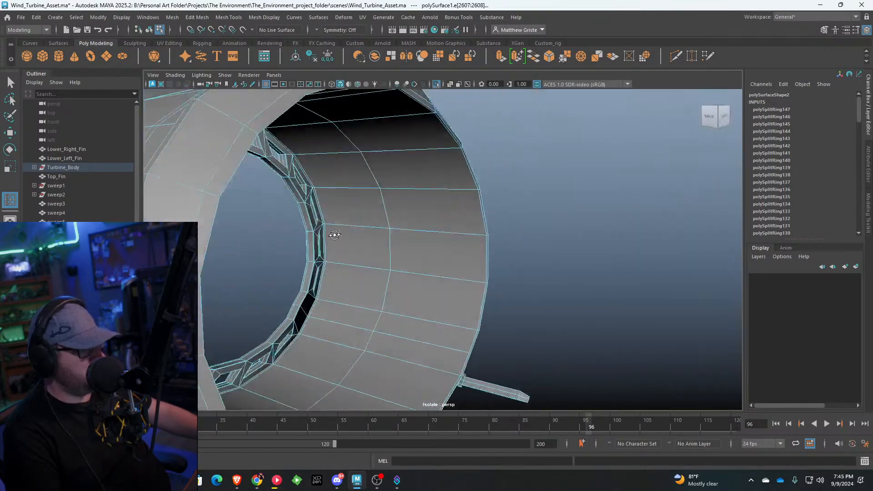
scroll(468, 274, down, 4)
alt+drag(446, 280, 424, 199)
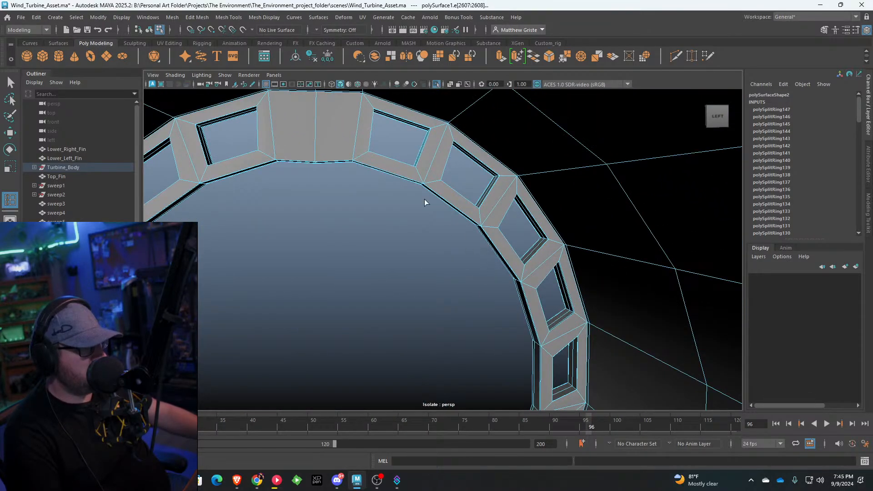
click(359, 160)
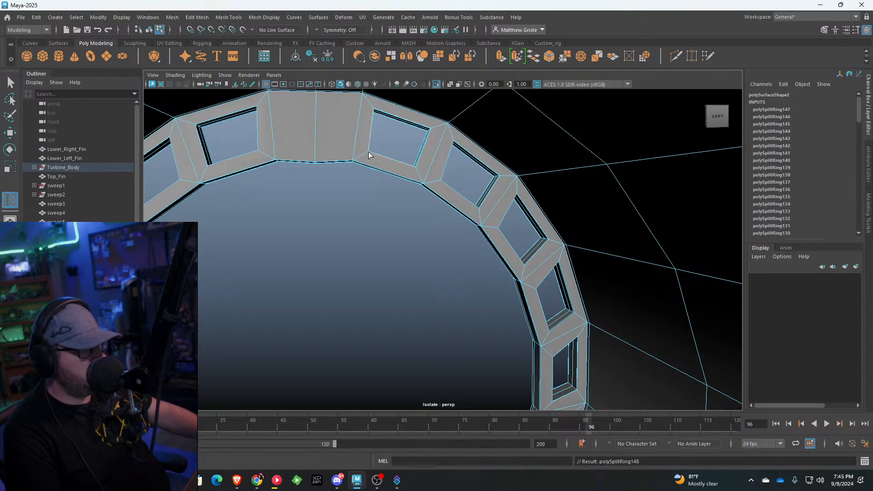
click(427, 184)
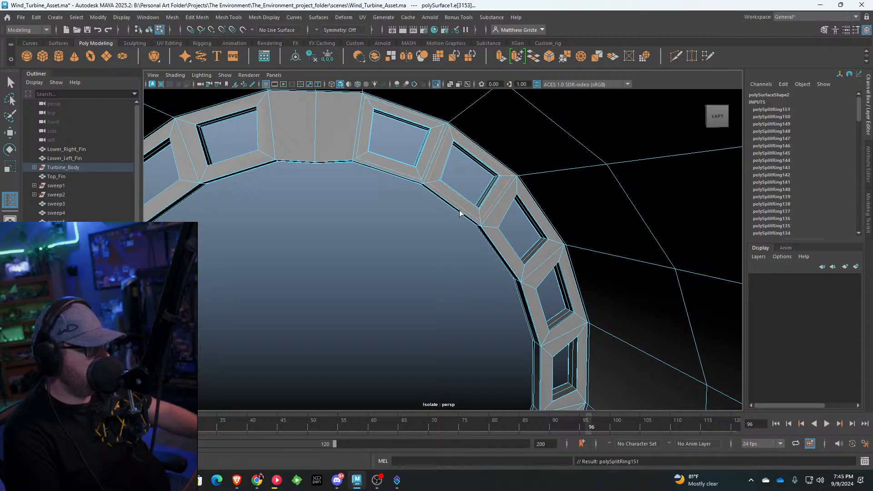
click(491, 229)
click(496, 230)
Step: Insert supporting edge loops around the following three openings down to the solid lower section, undoing and redoing a misplaced loop
alt+drag(496, 230, 453, 182)
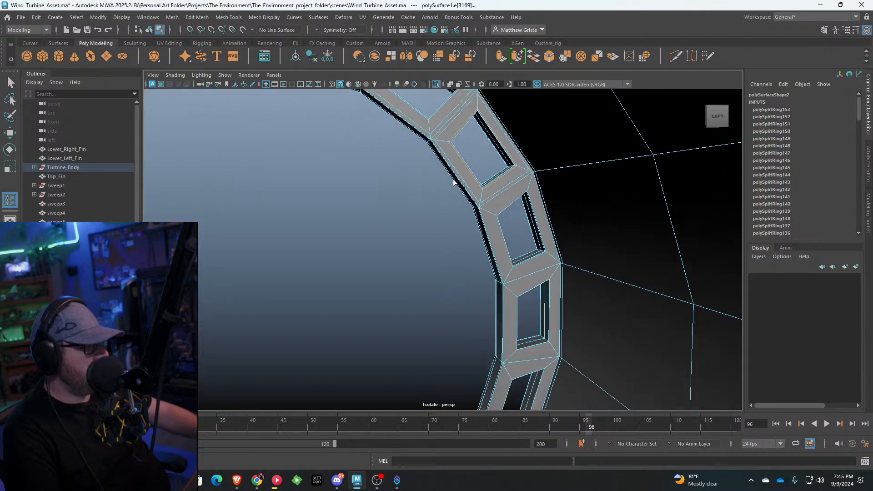
click(481, 212)
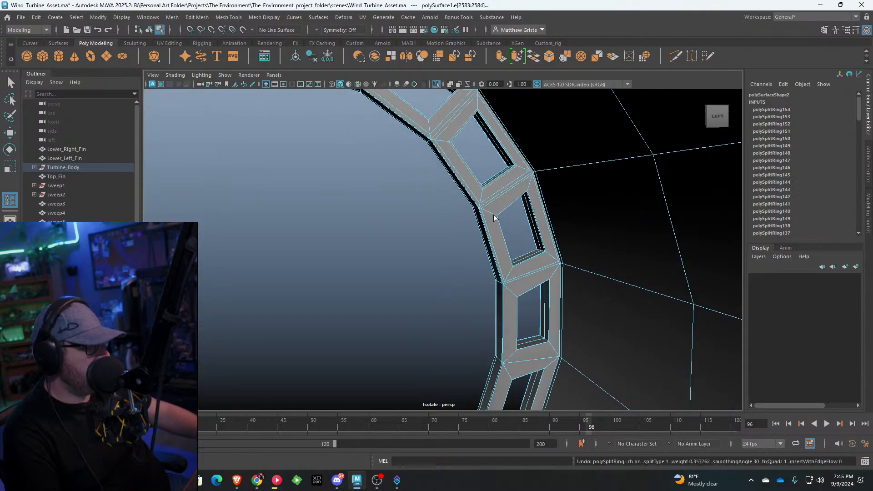
click(496, 220)
alt+drag(511, 289, 468, 238)
click(481, 220)
click(485, 227)
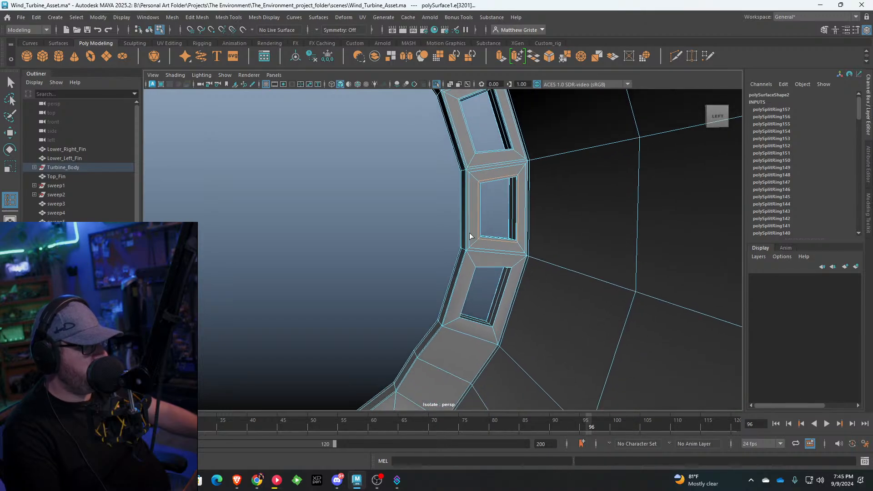
click(472, 259)
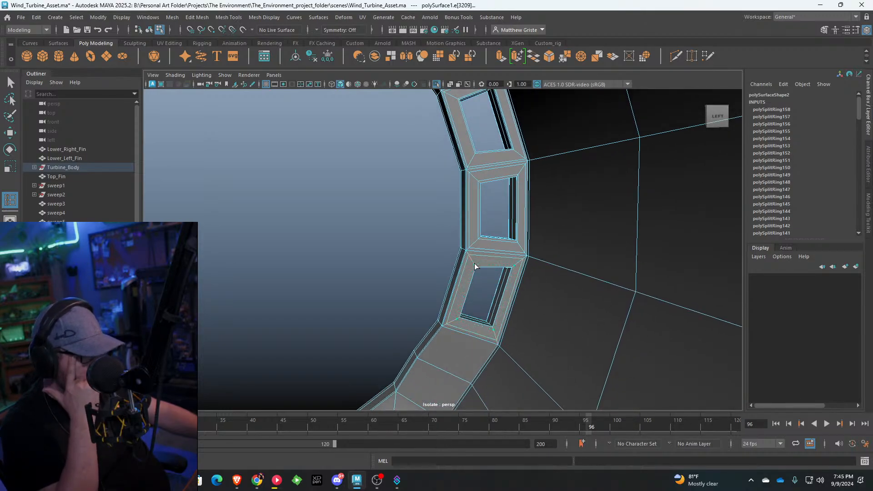
click(456, 298)
Step: Add edge loops around the frames of the first two bottom openings past the solid section on this face
alt+drag(455, 298, 494, 266)
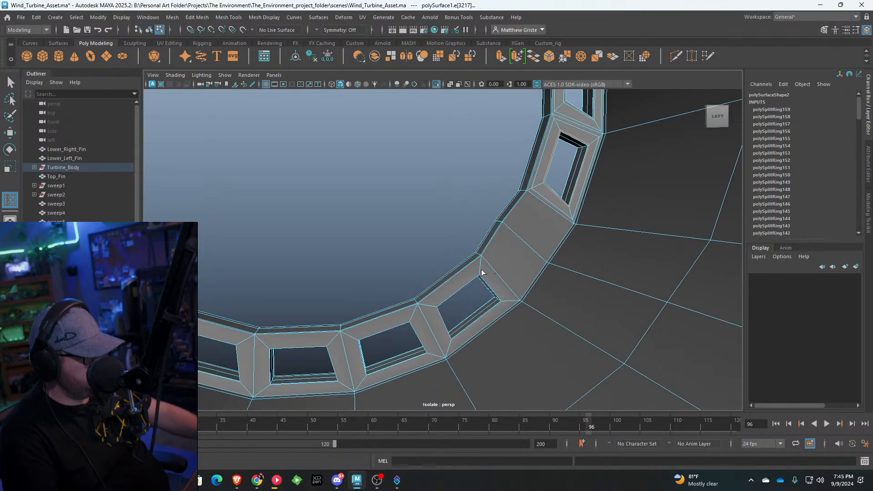
click(480, 273)
click(481, 261)
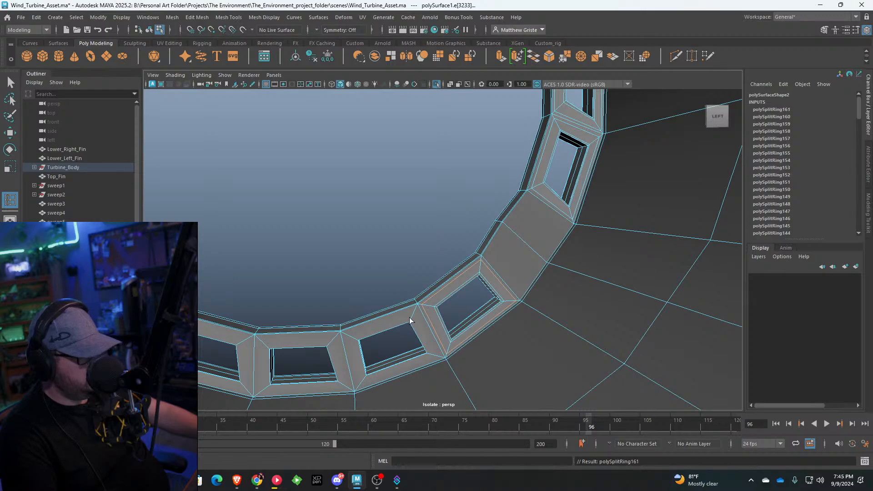
click(415, 316)
click(419, 311)
Step: Insert supporting edge loops around the remaining three bottom window openings up to the other solid section
alt+drag(420, 312, 376, 326)
click(384, 321)
click(390, 319)
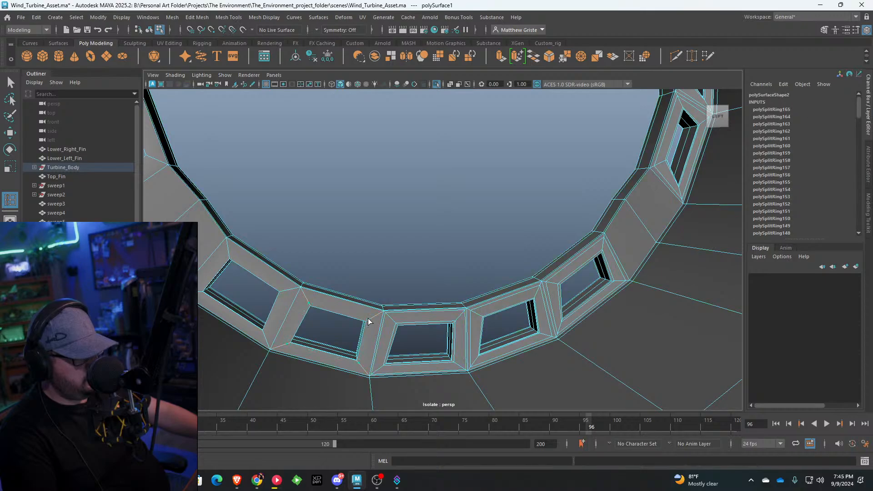
click(371, 320)
click(297, 297)
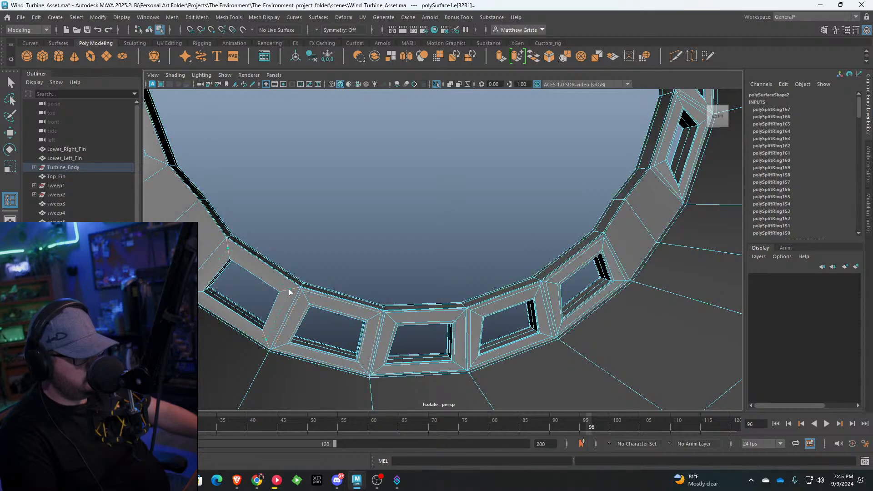
click(294, 284)
Step: Add supporting edge loops around the frames of the first two openings above the other solid section
alt+middle_drag(335, 283, 420, 333)
click(331, 269)
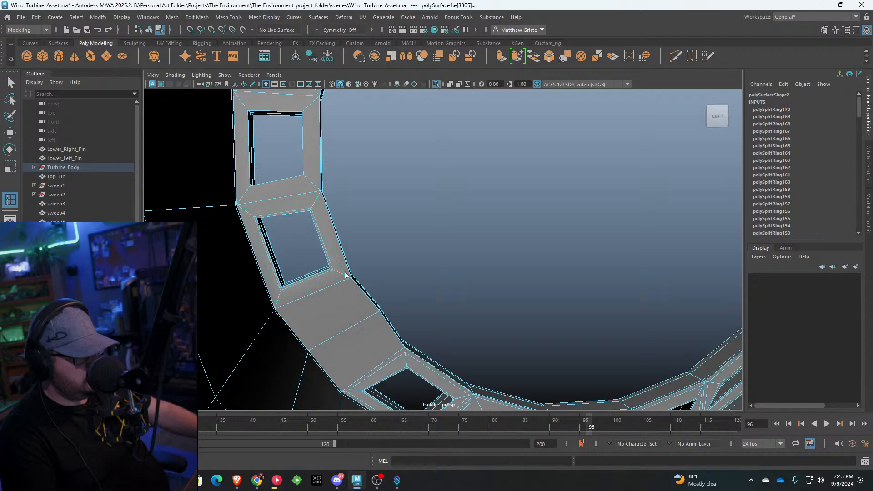
click(348, 276)
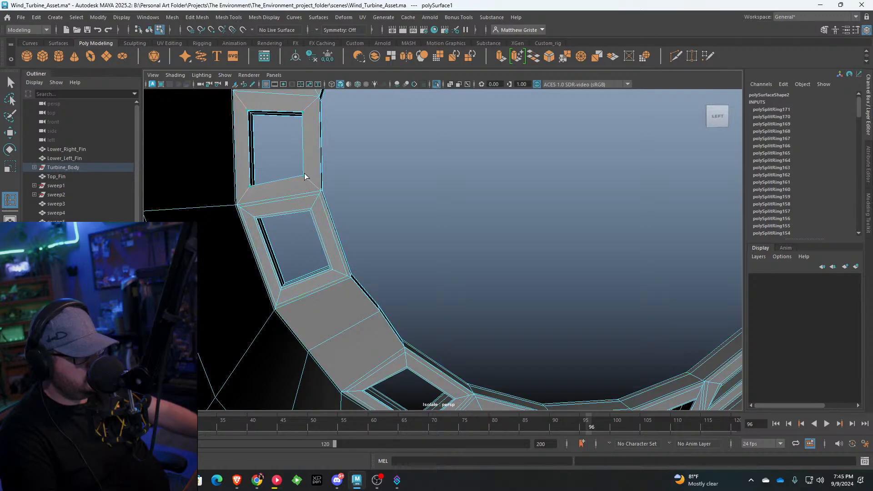
click(305, 175)
click(318, 187)
Step: Insert edge loops around the following window openings along the ring, working up toward the solid top section
alt+middle_drag(317, 167, 323, 236)
click(325, 185)
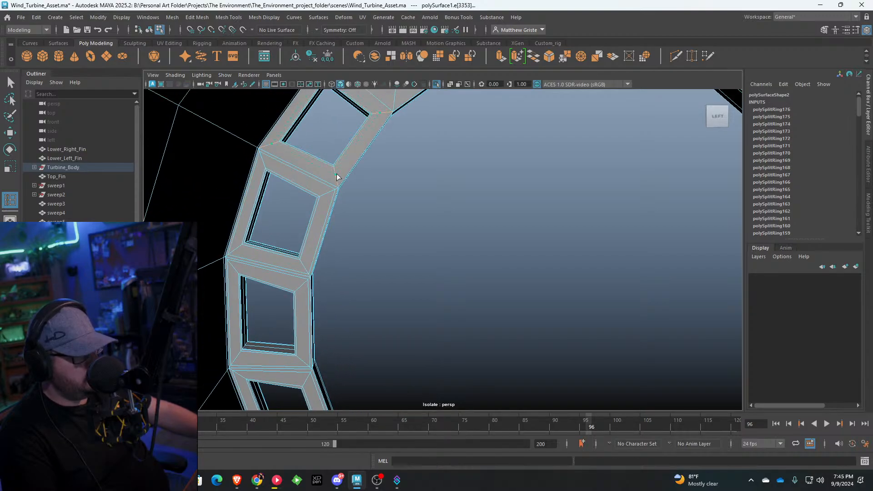
alt+middle_drag(366, 165, 341, 206)
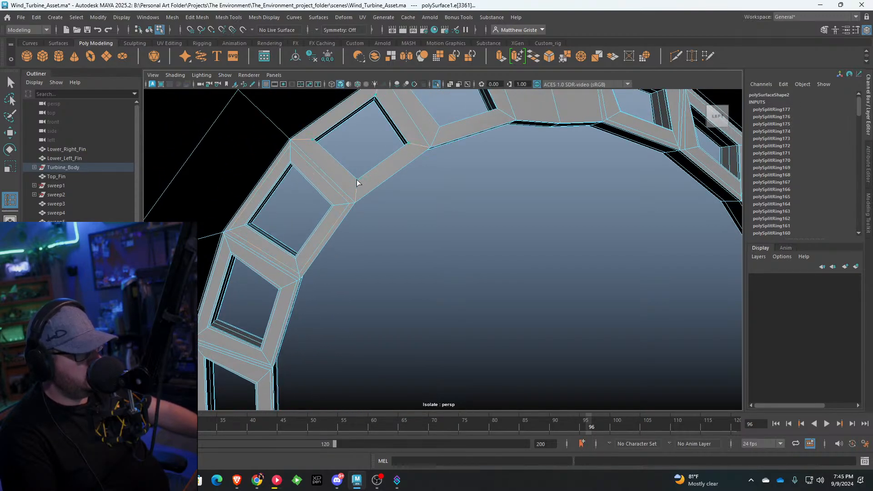
click(358, 195)
alt+middle_drag(390, 189, 361, 193)
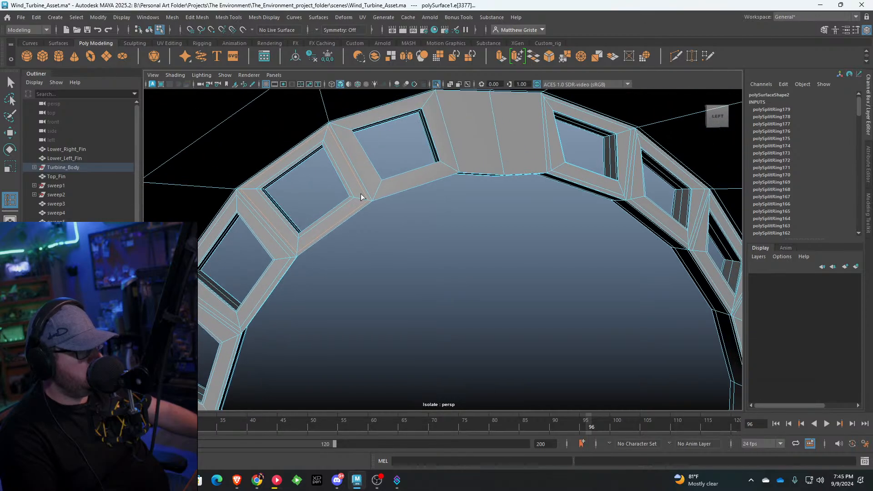
Step: Add supporting edge loops at the frame of the last opening before the solid top section and preview the mesh smoothed
click(381, 184)
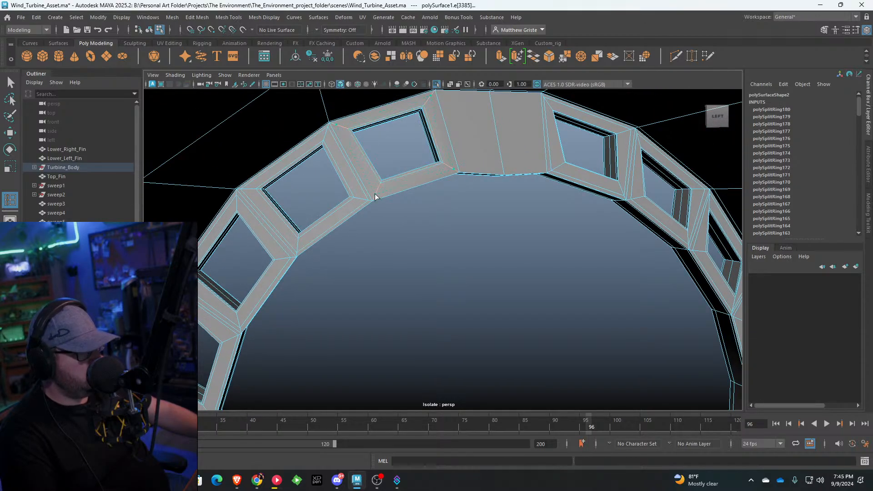
click(373, 196)
scroll(371, 197, down, 5)
key(q)
key(3)
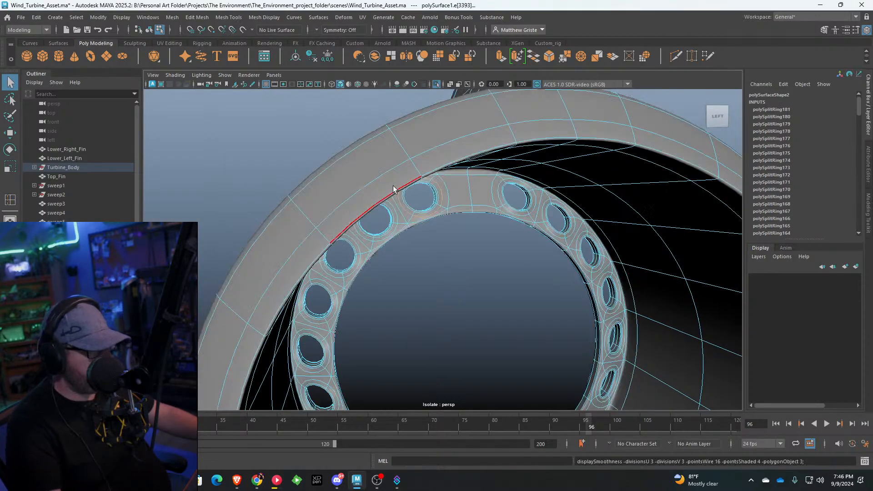
Step: Inspect the smoothed window openings and rims from both sides of the turbine ring
right_drag(393, 189, 429, 176)
click(400, 283)
scroll(399, 284, down, 5)
alt+drag(399, 284, 413, 248)
click(400, 237)
scroll(399, 236, up, 6)
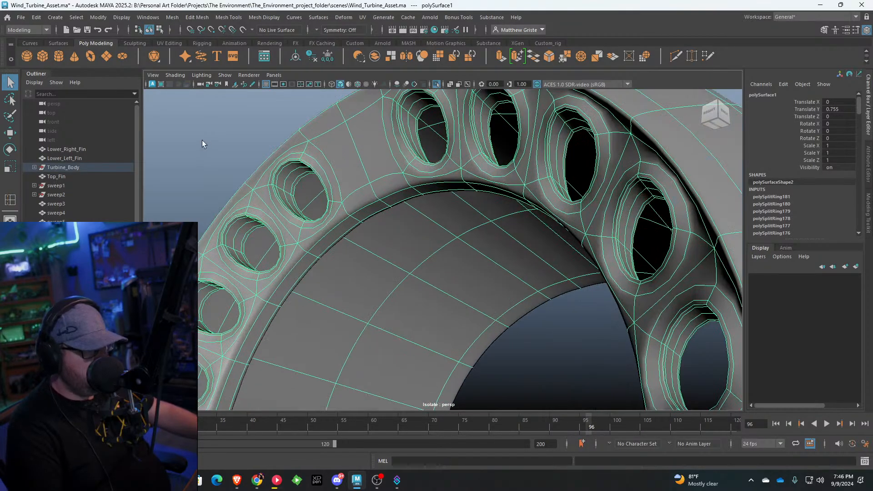
click(202, 140)
alt+drag(202, 140, 356, 220)
click(348, 147)
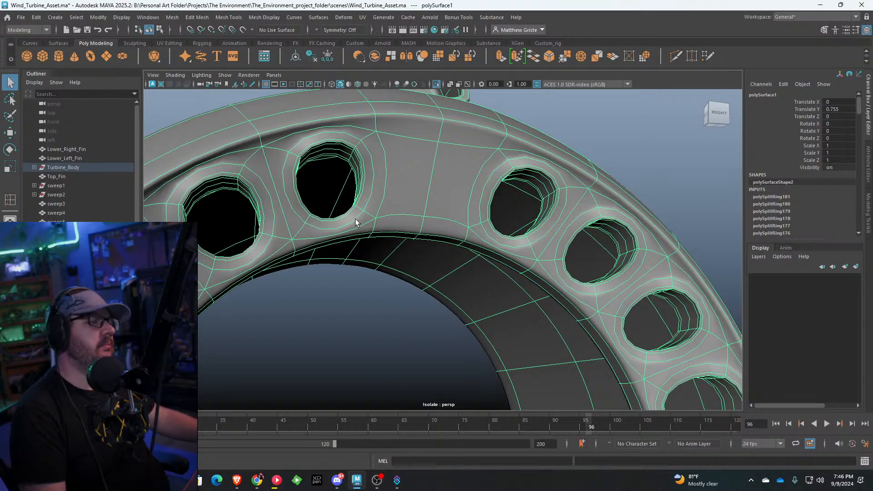
scroll(356, 223, down, 1)
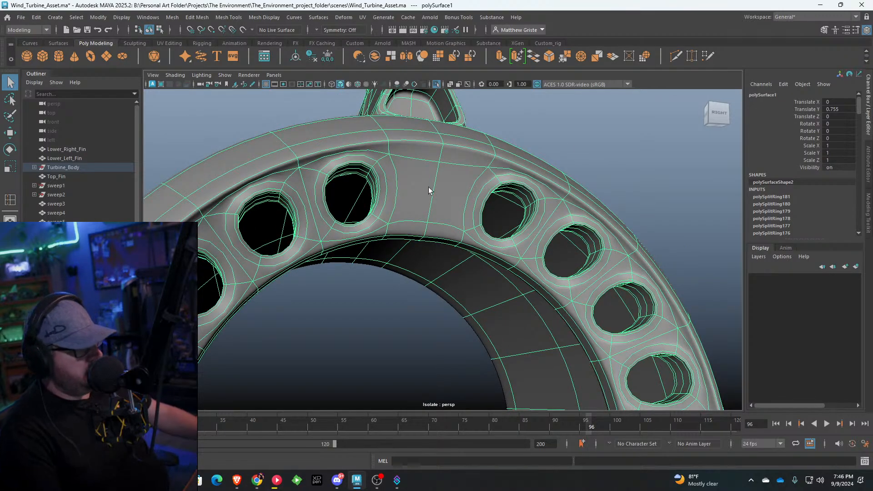
Step: Return the body to unsmoothed display and insert edge loops along the outer edge of the windowed ring face
key(1)
alt+drag(436, 191, 412, 206)
click(236, 20)
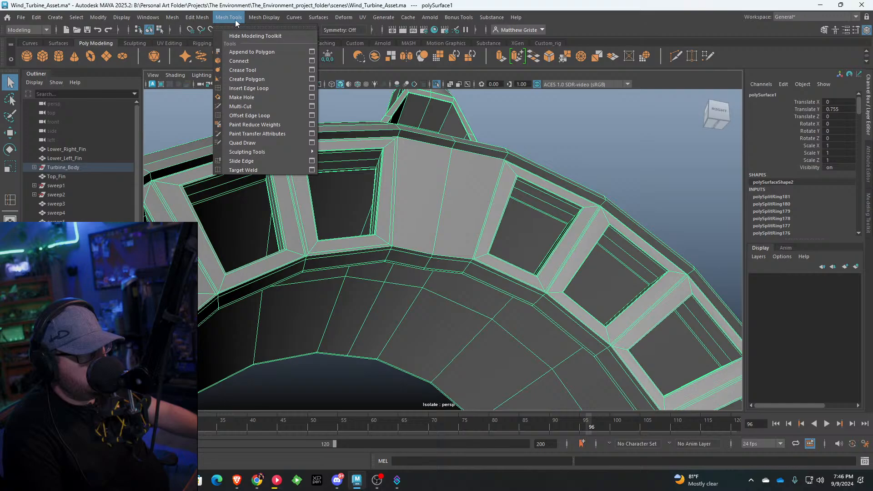
click(247, 88)
click(400, 138)
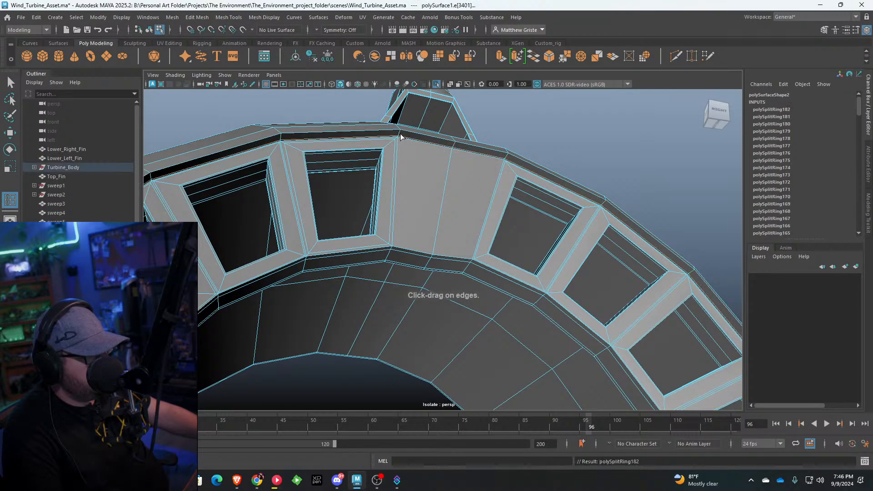
click(399, 134)
Step: Insert supporting edge loops along the outer corner of the ring's sloped band, next to the top fin's base
alt+drag(399, 142, 398, 200)
click(398, 202)
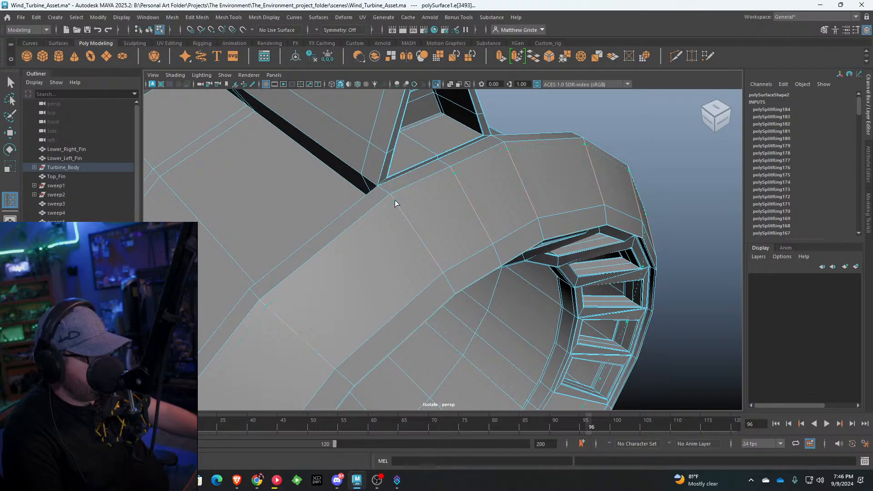
click(391, 195)
click(385, 191)
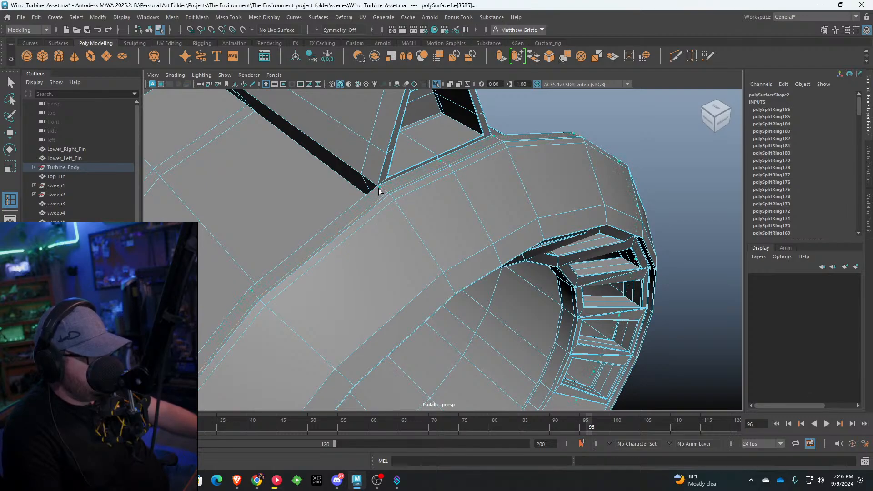
click(379, 188)
Step: Add edge loops along both sides of the narrow strip between the sloped outer band and the main body on the opposite rim
alt+right_drag(379, 188, 327, 203)
alt+drag(326, 203, 416, 207)
alt+right_drag(227, 218, 342, 241)
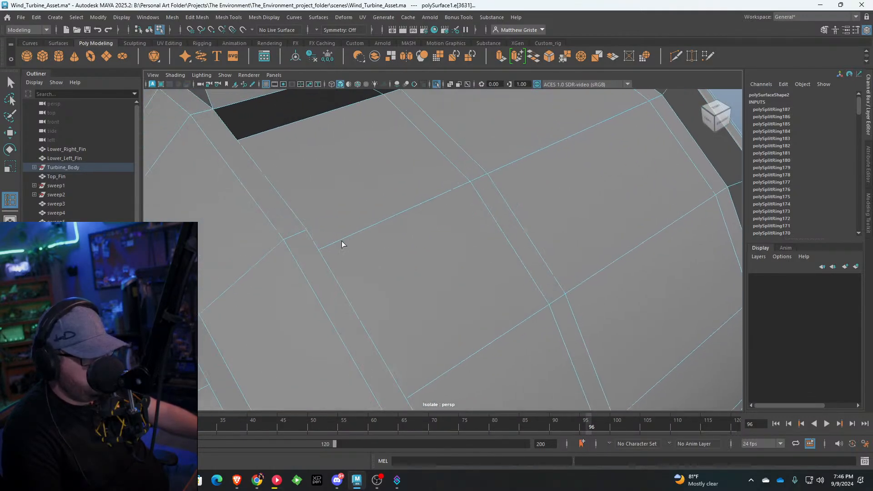
click(290, 237)
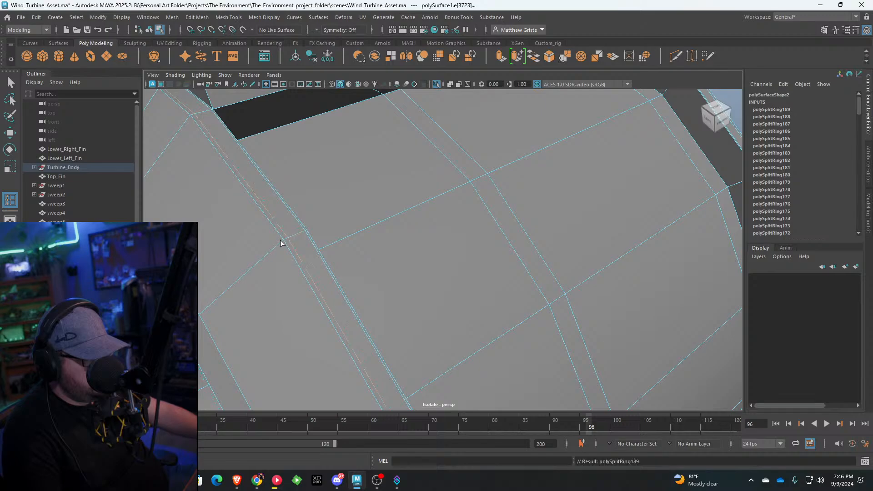
click(276, 241)
Step: Insert supporting edge loops along the inner edge of the sloped band, around the turbine's large round opening
alt+right_drag(276, 241, 261, 262)
alt+drag(261, 261, 280, 255)
alt+middle_drag(359, 215, 367, 213)
alt+drag(367, 213, 433, 184)
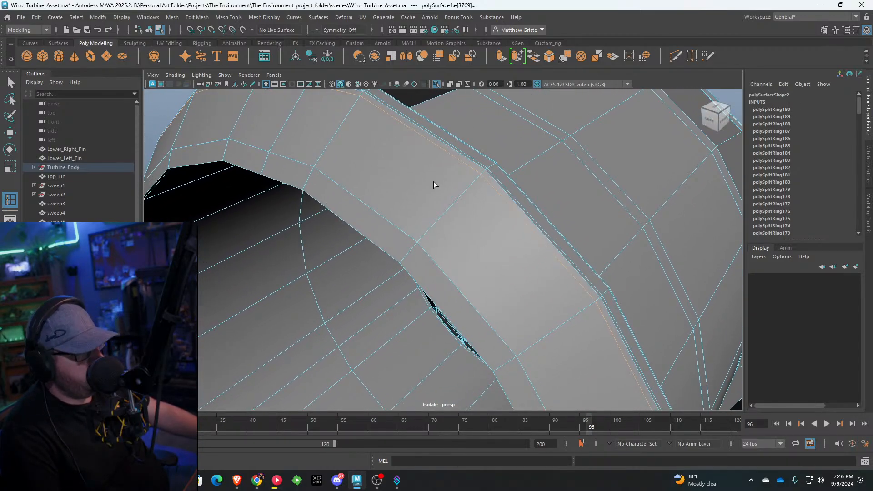
click(419, 243)
click(407, 260)
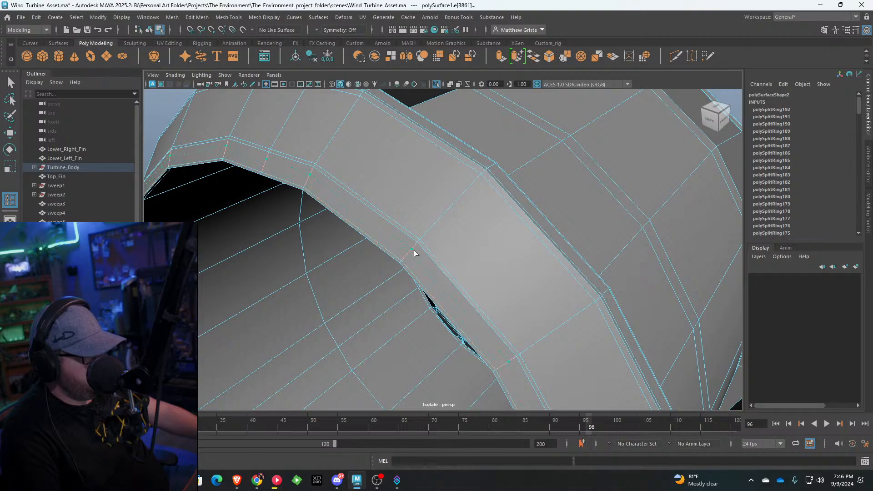
click(419, 246)
Step: Preview the turbine body smoothed and inspect its rims, recessed side panel and top fin
alt+right_drag(419, 246, 408, 265)
alt+drag(408, 265, 425, 210)
alt+middle_drag(424, 210, 455, 227)
key(q)
key(3)
right_drag(493, 208, 538, 185)
click(609, 178)
scroll(590, 191, down, 4)
alt+drag(590, 191, 524, 210)
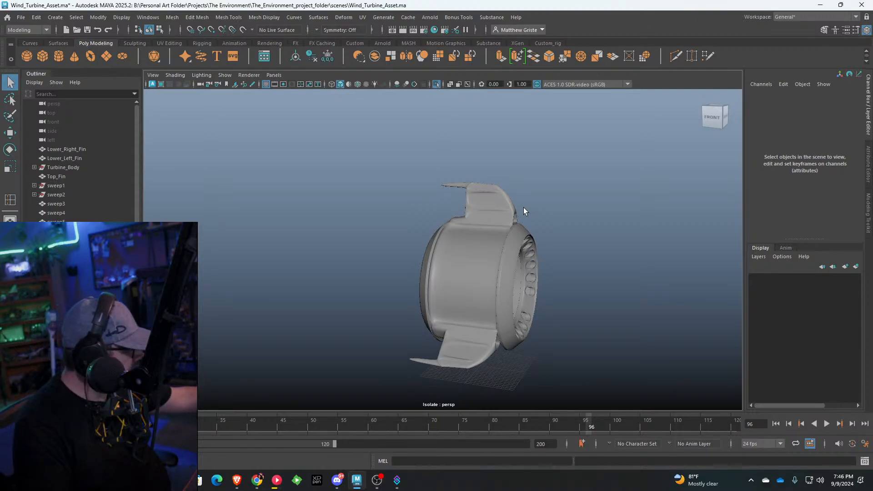
scroll(530, 212, up, 5)
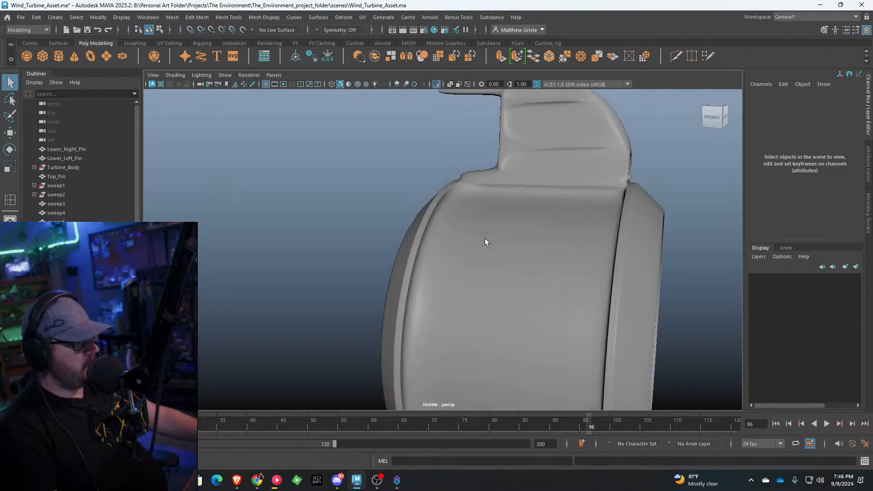
alt+drag(485, 238, 580, 220)
Step: Return to unsmoothed display and insert edge loops along the recessed panel's side wall and around the body beneath the top fin
click(518, 223)
key(1)
scroll(580, 220, up, 3)
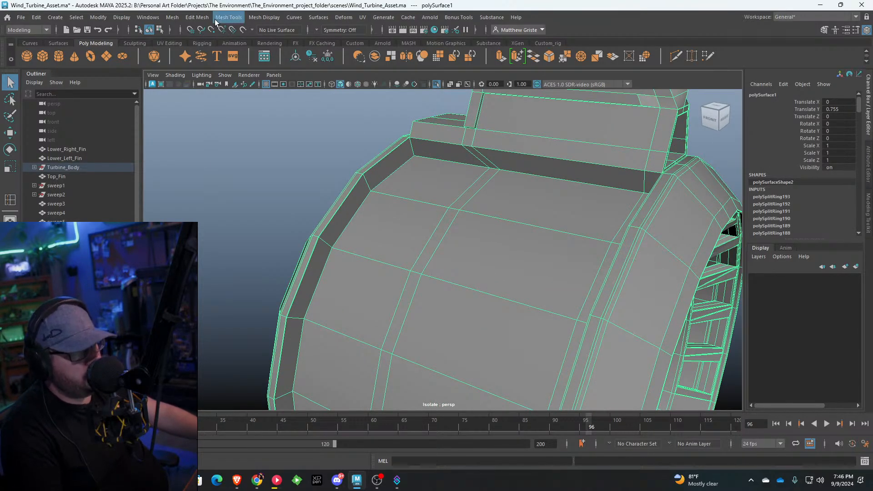
click(228, 16)
click(248, 88)
click(413, 146)
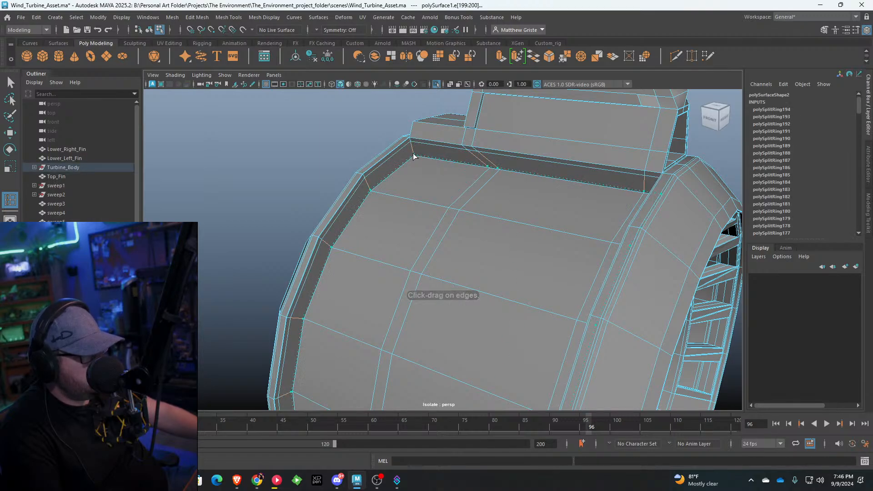
mouse_move(415, 149)
alt+mouse_down()
mouse_move(434, 153)
mouse_move(417, 141)
alt+mouse_up()
click(407, 132)
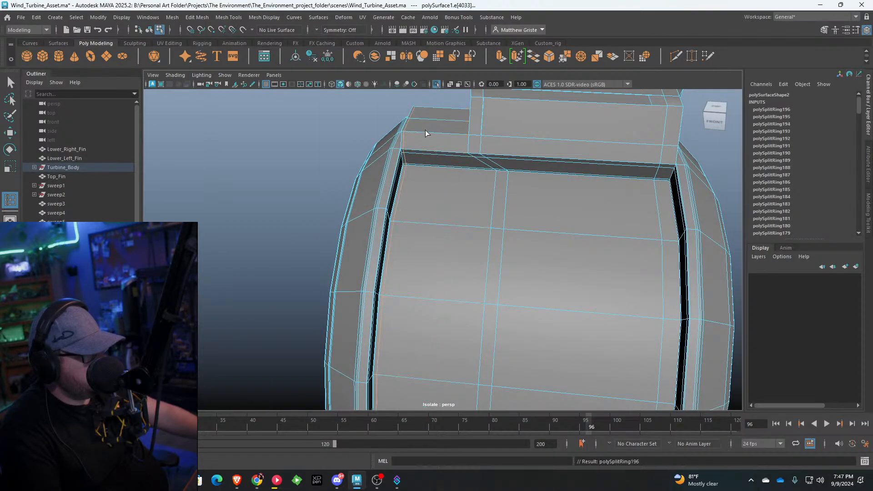
click(464, 140)
Step: Add supporting edge loops along the opposite side of the body recess and the top fin's base
alt+drag(507, 129, 426, 143)
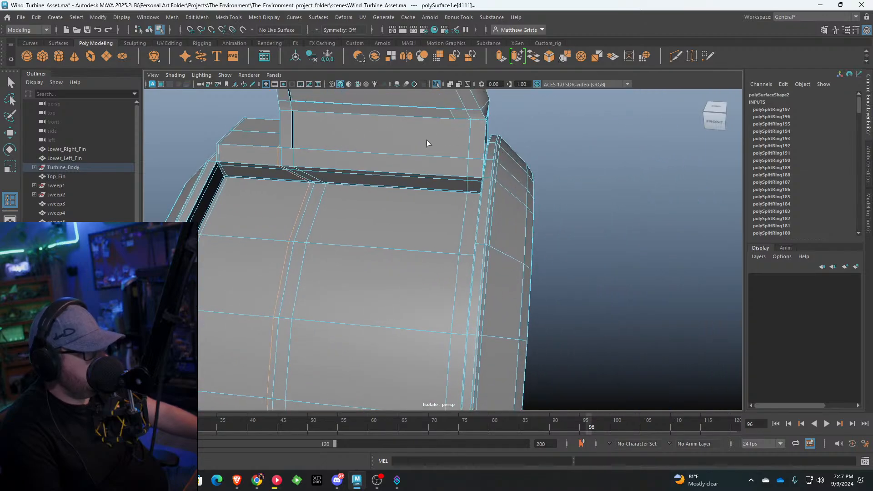
drag(483, 121, 445, 155)
click(493, 151)
click(465, 132)
scroll(467, 137, down, 5)
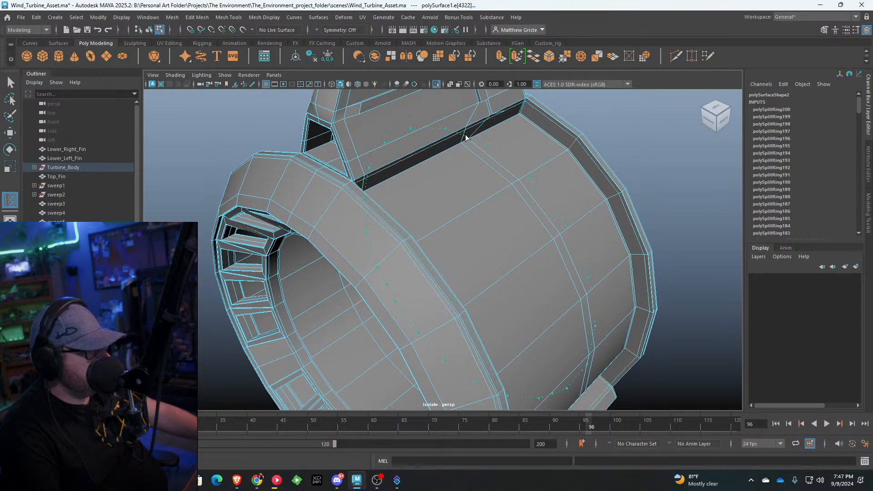
Step: Insert two supporting edge loops at the lower fin where it joins the turbine body
alt+drag(467, 137, 485, 201)
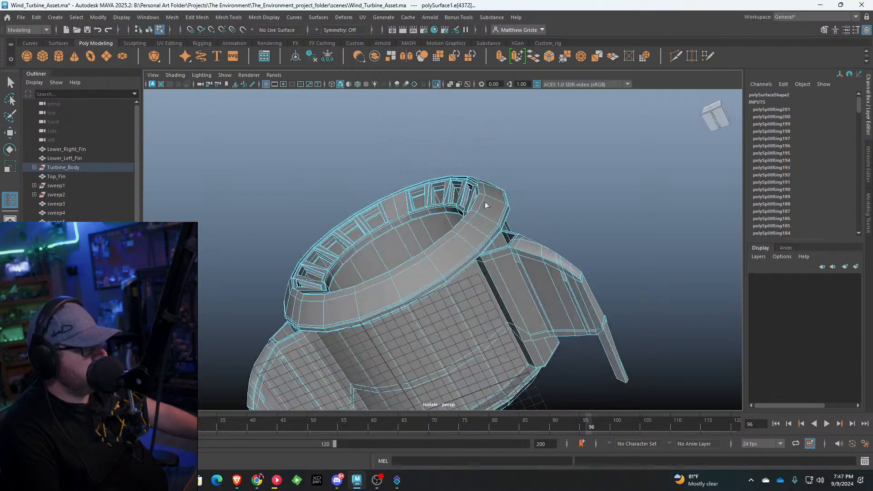
scroll(518, 241, up, 10)
alt+drag(518, 242, 474, 156)
click(513, 186)
click(502, 191)
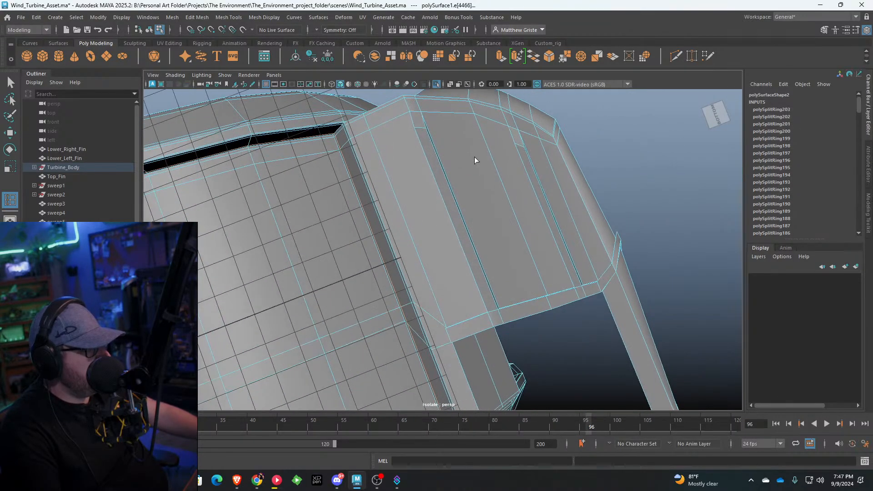
Step: Add a supporting edge loop at the triangular opening in the lower fin's base beside the ring
scroll(495, 232, down, 5)
scroll(495, 232, up, 6)
alt+drag(495, 232, 479, 243)
scroll(487, 162, down, 5)
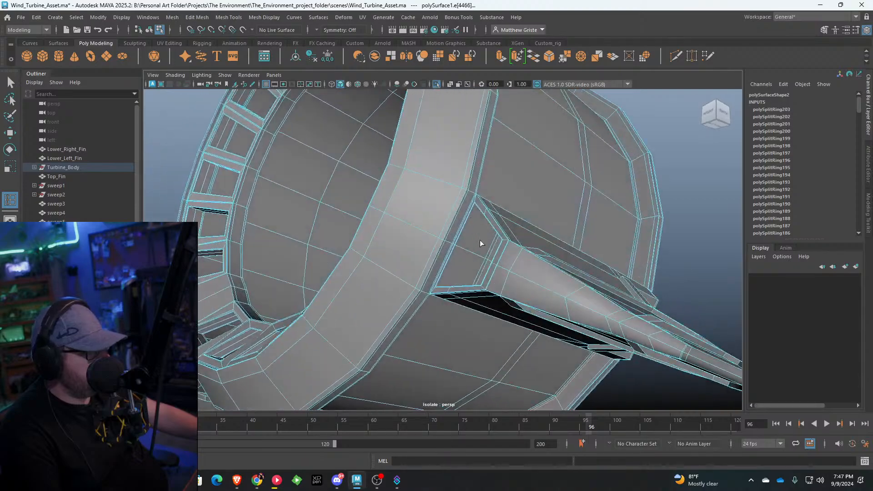
scroll(484, 248, up, 6)
click(468, 242)
Step: Insert a matching edge loop inside the triangular opening at the base of the other lower fin
scroll(468, 242, down, 5)
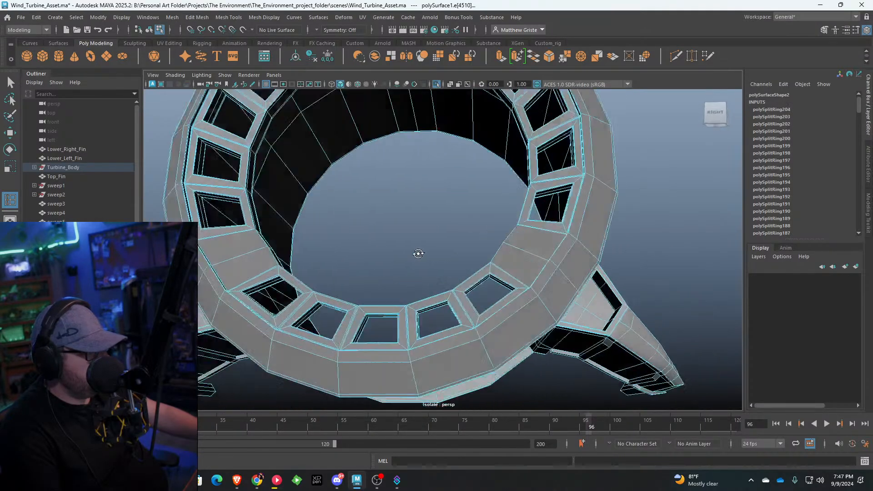
alt+drag(415, 253, 518, 205)
scroll(518, 205, up, 6)
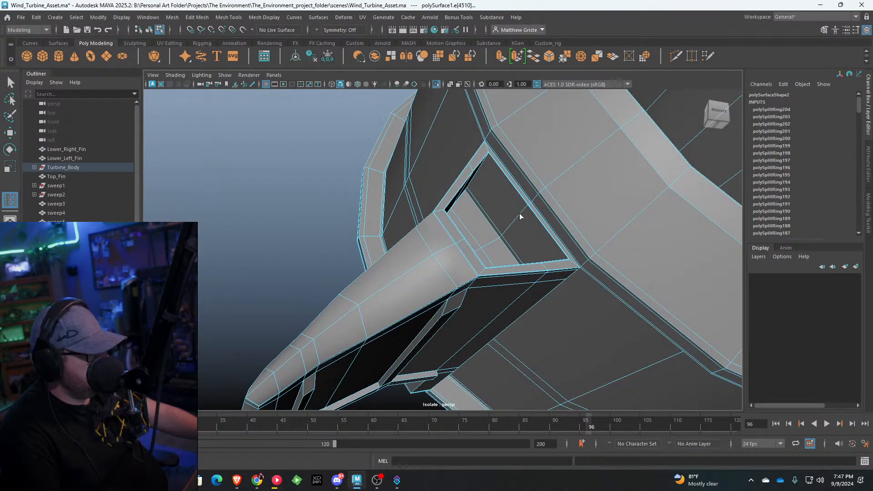
click(530, 211)
Step: Preview the body smoothed and inspect the lower fin and its long blade from the front
scroll(500, 214, down, 5)
alt+drag(501, 213, 523, 221)
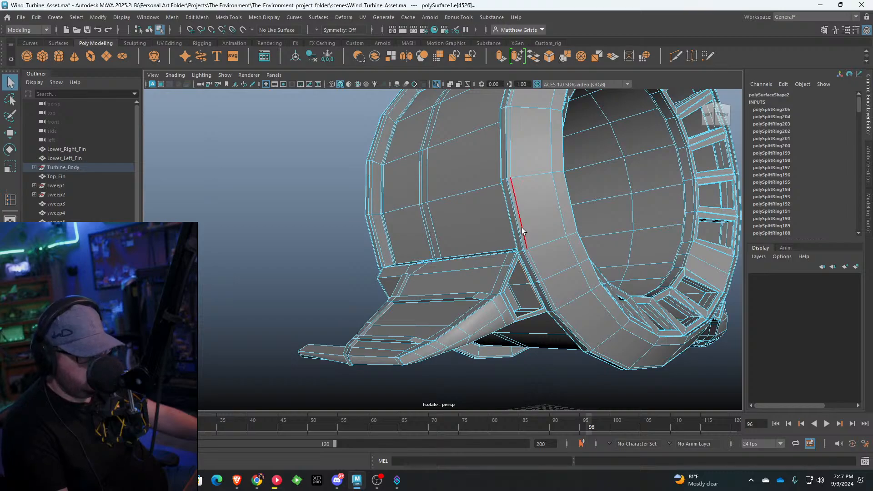
key(3)
scroll(388, 202, down, 3)
click(336, 222)
scroll(336, 222, down, 3)
alt+drag(336, 222, 470, 291)
scroll(462, 236, up, 4)
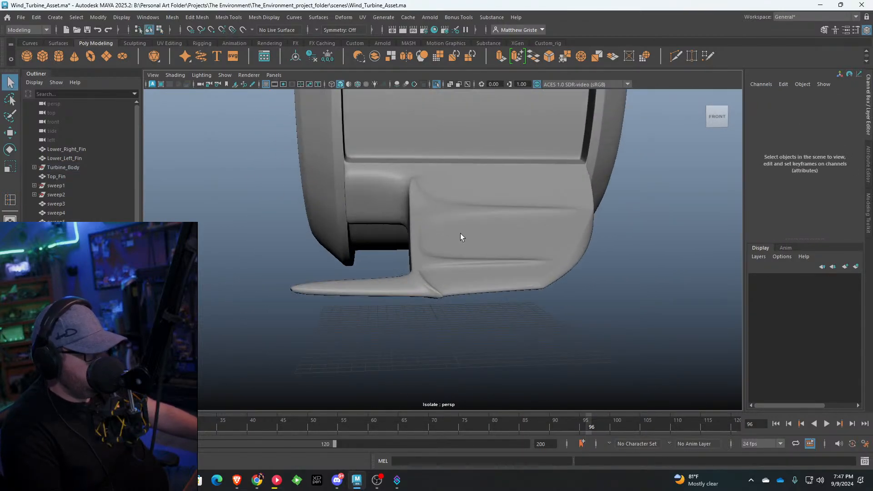
Step: Return to unsmoothed display and insert edge loops near the tip and root of the lower fin's long blade
click(460, 234)
alt+drag(416, 249, 405, 268)
click(397, 276)
click(428, 274)
key(1)
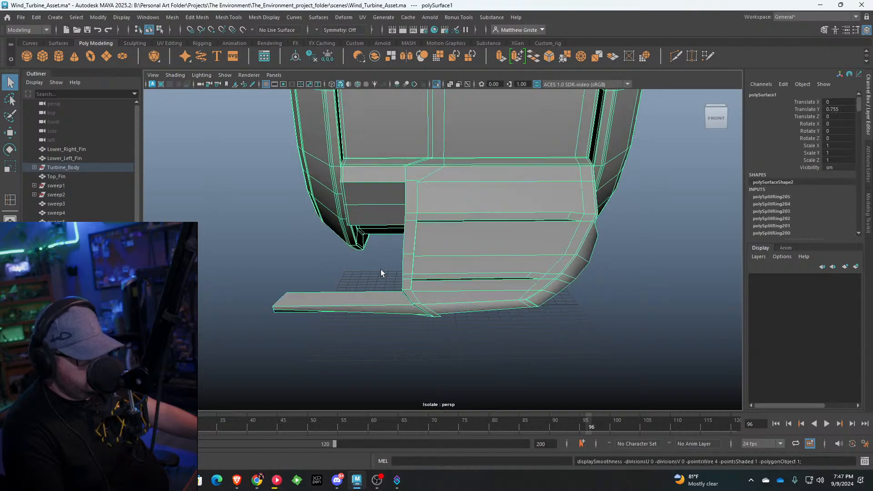
scroll(382, 267, up, 3)
alt+drag(416, 238, 428, 245)
key(g)
drag(301, 301, 296, 300)
alt+middle_drag(419, 311, 342, 295)
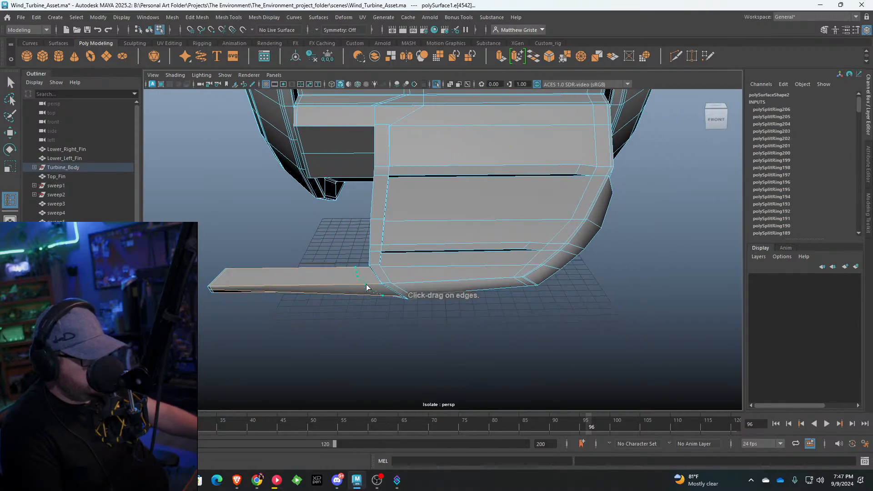
Step: Insert edge loops near the tip and root of the top fin's long blade
alt+drag(378, 288, 346, 232)
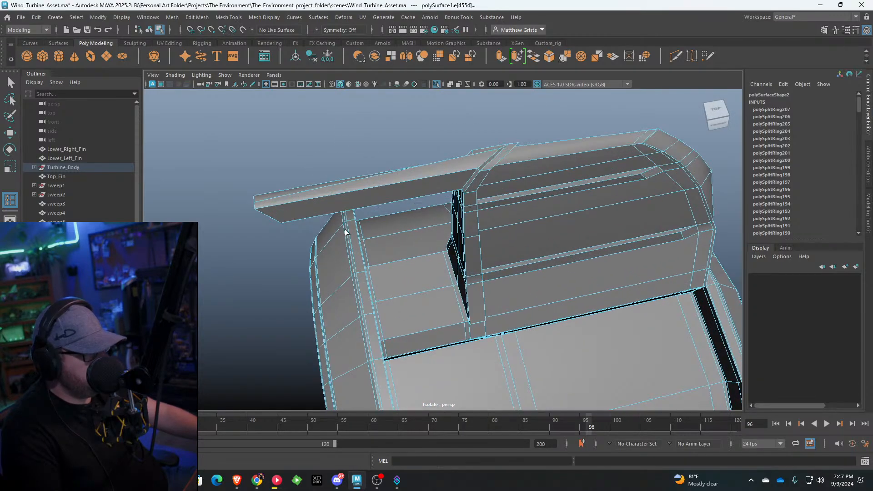
click(260, 210)
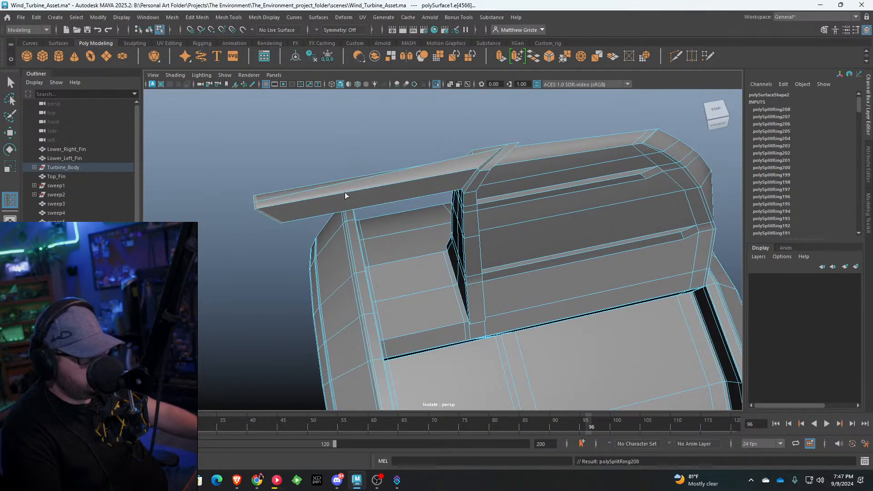
click(472, 171)
Step: Add edge loops near the root and tip of the remaining lower fin's long blade
alt+drag(473, 171, 425, 196)
alt+middle_drag(425, 195, 402, 106)
alt+right_drag(402, 107, 433, 215)
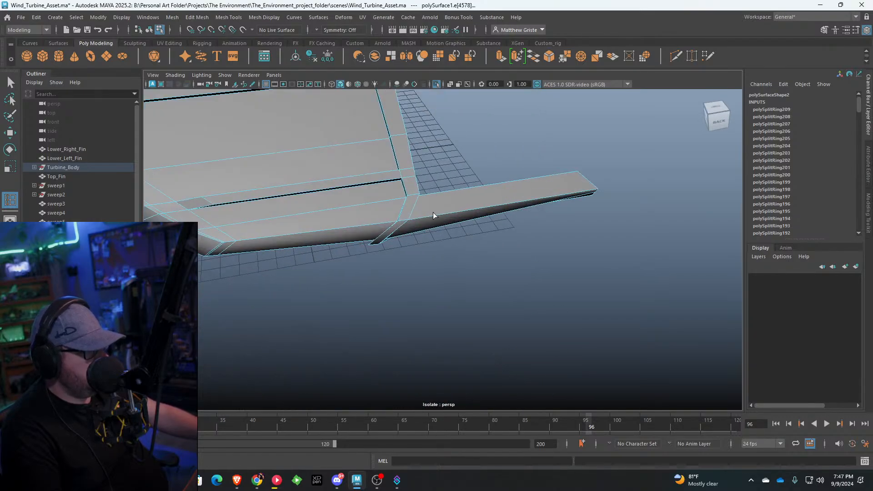
click(408, 220)
alt+drag(408, 220, 426, 197)
click(500, 210)
Step: Preview the body smoothed and inspect the lower fin's blade and its junction with the body
key(q)
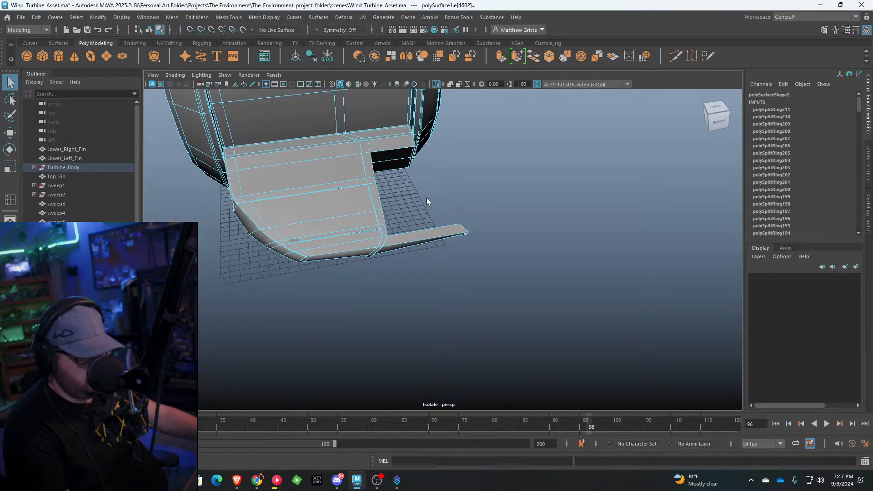
key(3)
right_drag(373, 175, 406, 165)
click(446, 178)
alt+drag(446, 178, 361, 158)
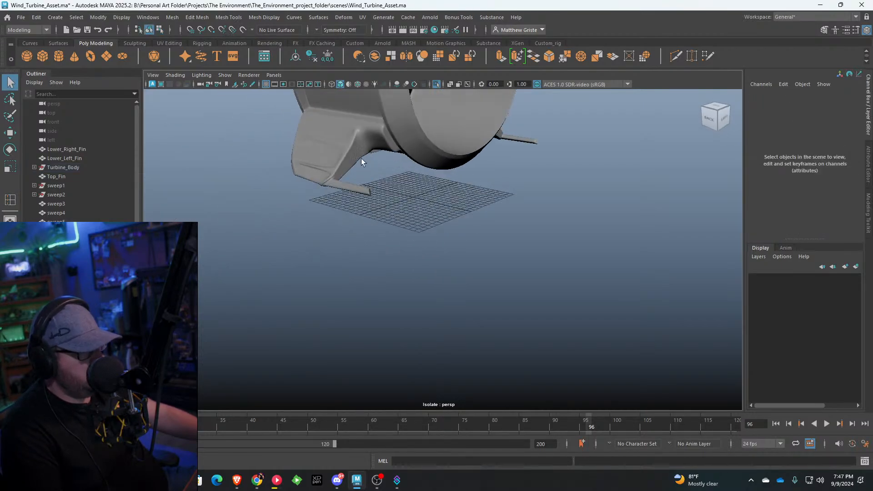
alt+middle_drag(360, 158, 389, 254)
scroll(388, 254, up, 3)
Step: Select the turbine body and return it to unsmoothed display at the notch beside the lower fin's base
click(384, 237)
scroll(380, 228, up, 4)
key(1)
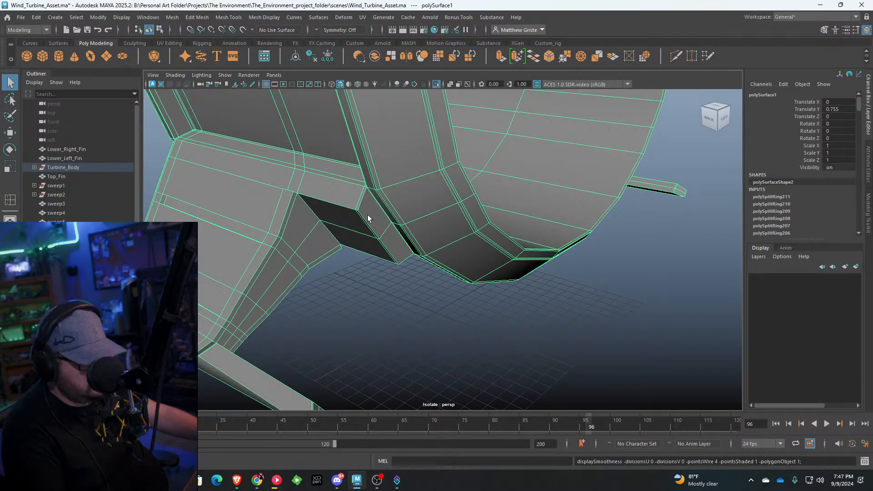
Step: Insert supporting edge loops around the notch beside the lower fin's base on the turbine body
key(g)
drag(359, 202, 358, 208)
drag(360, 204, 370, 192)
drag(295, 203, 297, 195)
Step: Insert edge loops where the top fin's base meets the turbine body
scroll(399, 214, down, 4)
alt+middle_drag(409, 209, 440, 360)
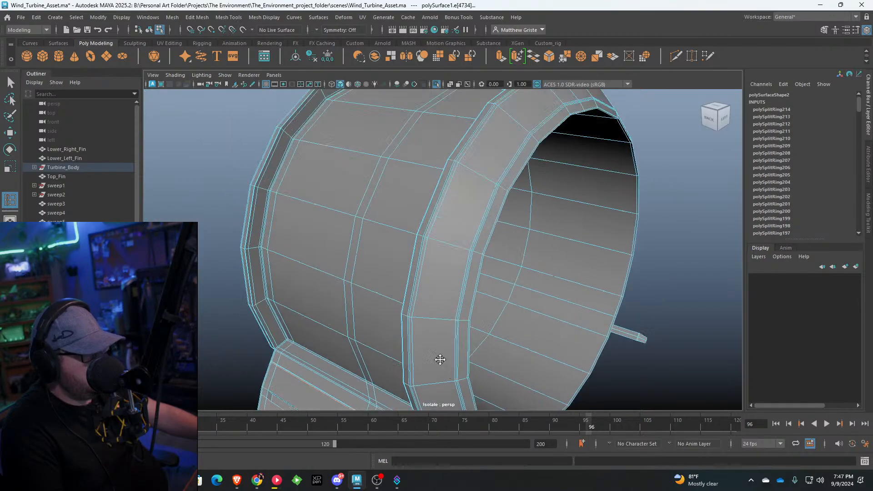
alt+middle_drag(459, 137, 427, 294)
scroll(440, 218, up, 6)
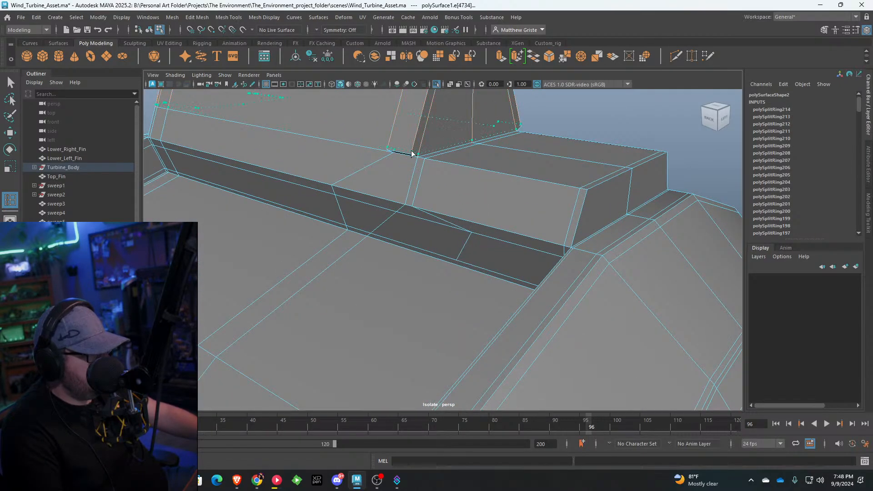
click(411, 154)
click(419, 163)
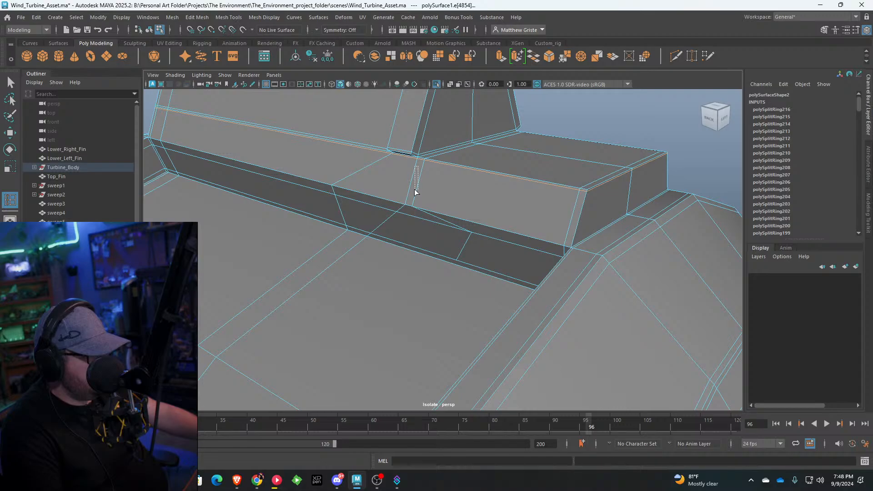
click(415, 207)
Step: Insert edge loops along the border of the notch beside the other lower fin's base
alt+drag(415, 209, 476, 252)
scroll(468, 249, up, 5)
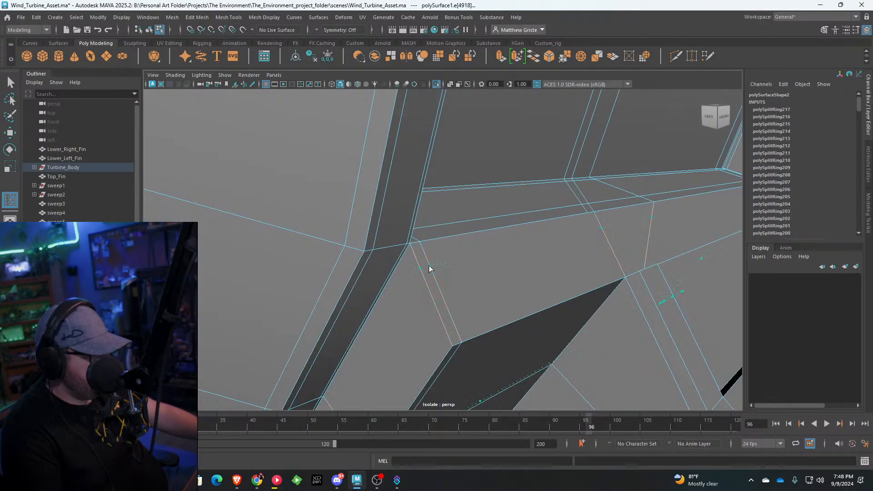
click(425, 244)
click(461, 339)
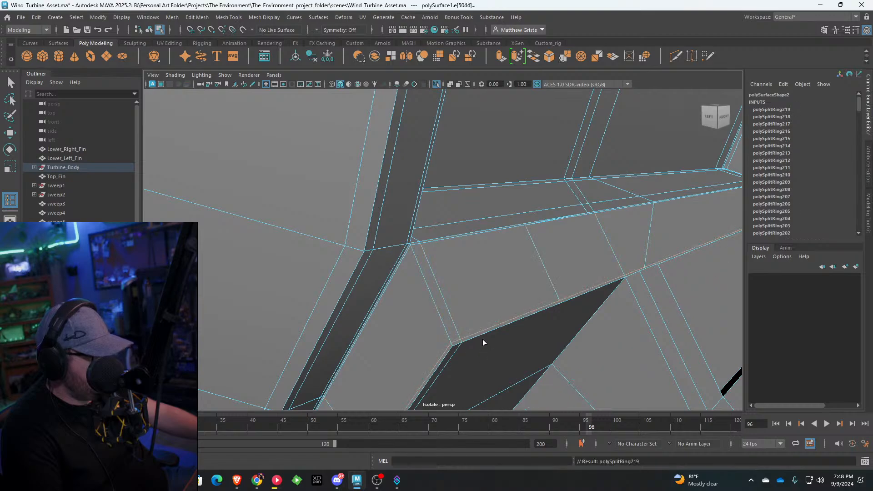
alt+drag(482, 339, 469, 257)
click(500, 180)
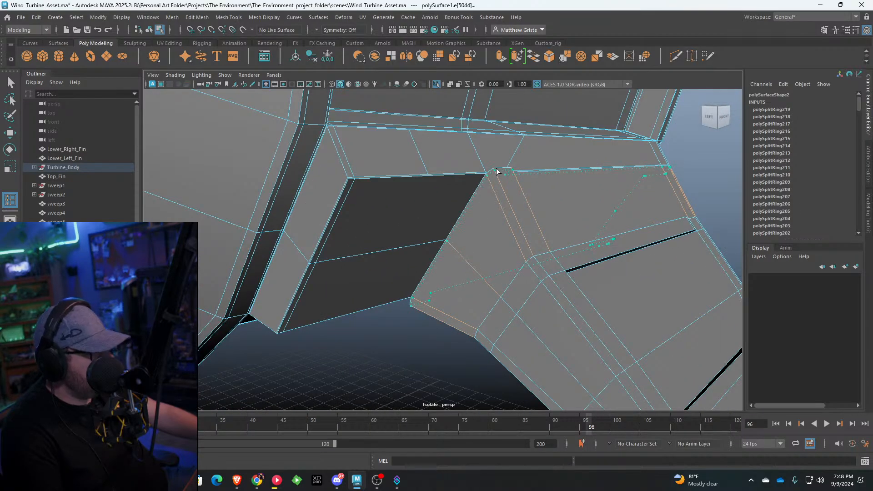
Step: Preview the turbine body smoothed, deselect it, and check its edges from the open end
scroll(496, 204, down, 5)
key(q)
key(3)
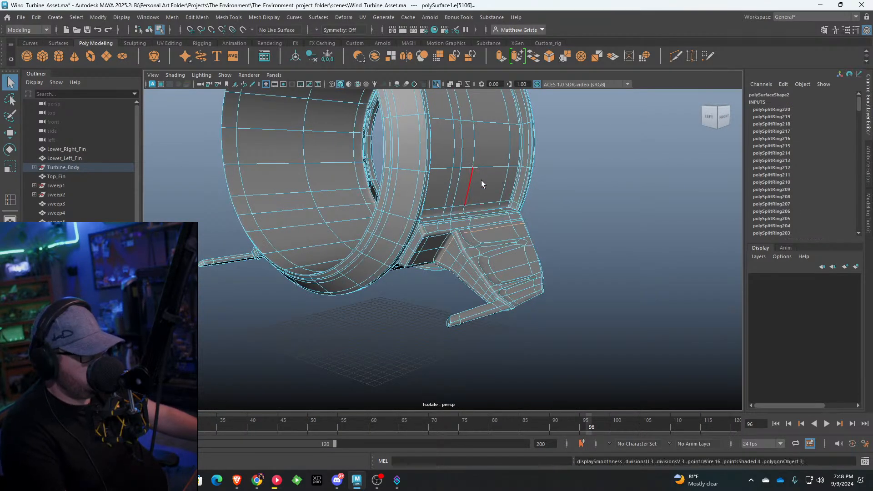
double_click(573, 212)
scroll(577, 216, down, 5)
alt+drag(479, 231, 577, 257)
scroll(577, 254, up, 2)
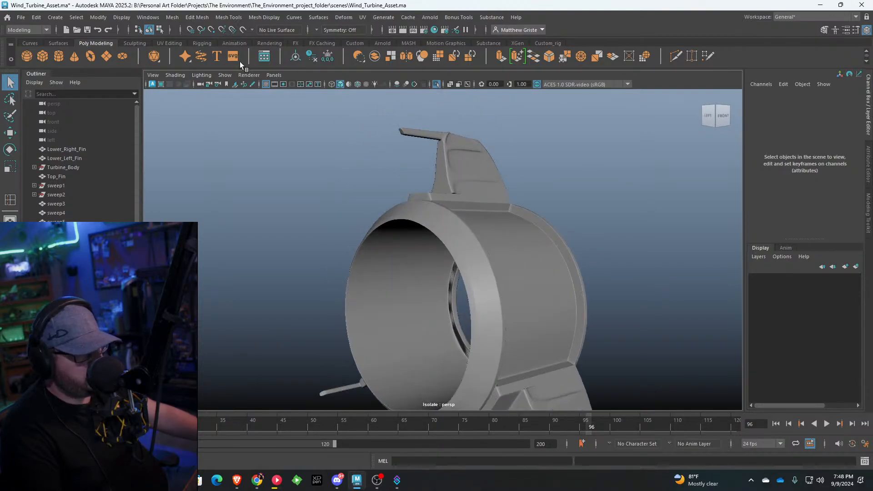
Step: Turn off the isolated view so that the whole turbine is displayed
click(225, 75)
click(364, 91)
alt+drag(373, 200, 214, 193)
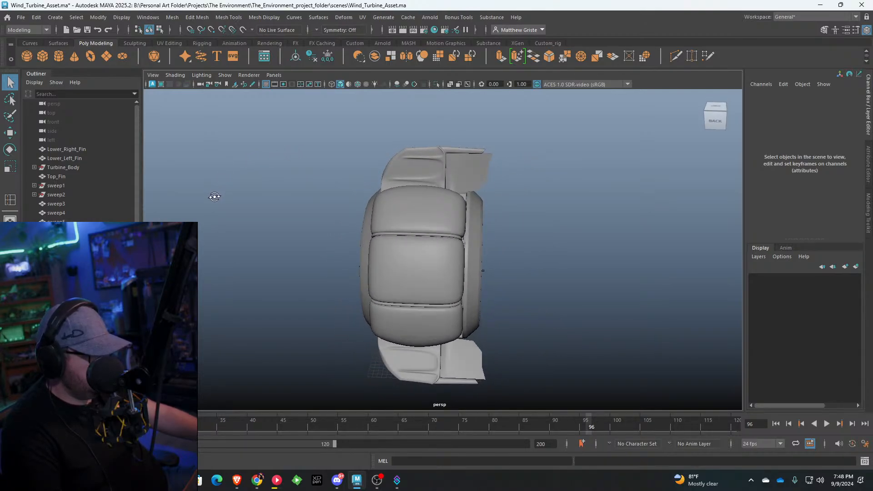
Step: Preview the Top_Fin panel smoothed, inspect its corners, and return it to unsmoothed display
click(438, 164)
click(456, 165)
scroll(463, 133, up, 5)
scroll(434, 284, up, 6)
alt+middle_drag(463, 133, 446, 242)
key(3)
click(572, 264)
scroll(572, 265, down, 5)
alt+drag(573, 265, 394, 243)
click(388, 208)
key(1)
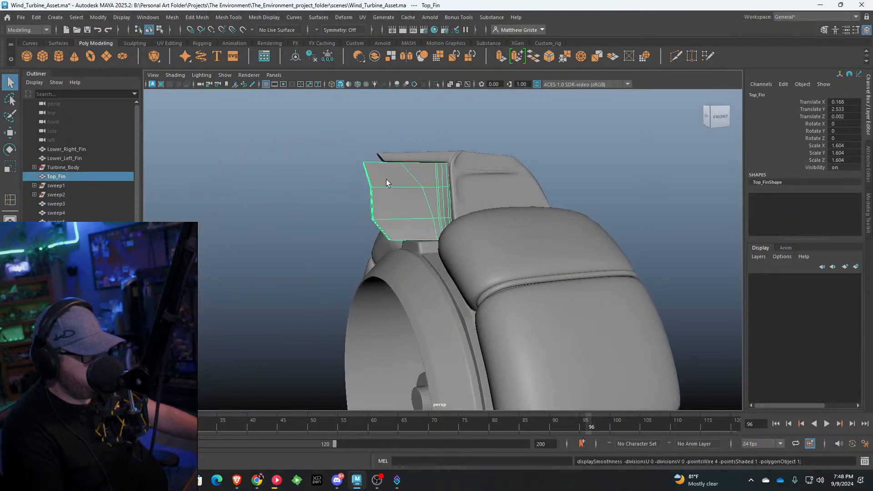
Step: Insert edge loops close to the outer, upper and lower edges of the Top_Fin panel
alt+middle_drag(386, 179, 422, 233)
scroll(421, 233, up, 4)
alt+drag(335, 181, 486, 193)
click(228, 17)
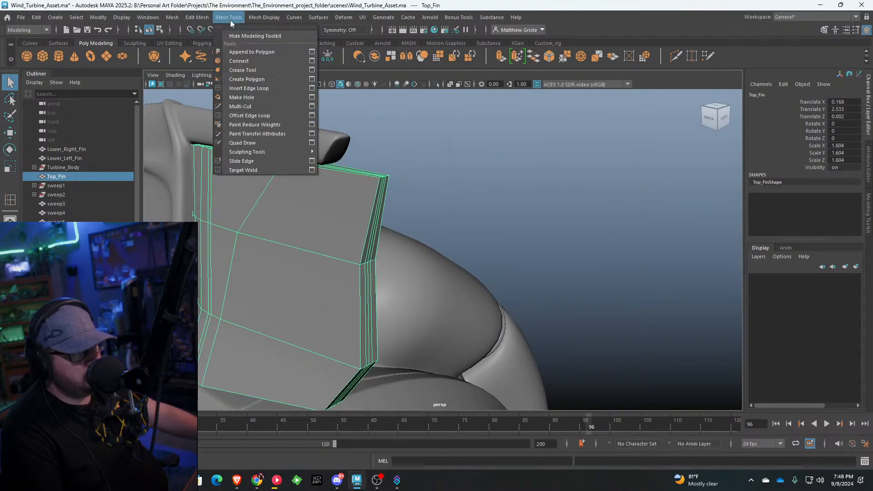
click(254, 87)
click(380, 187)
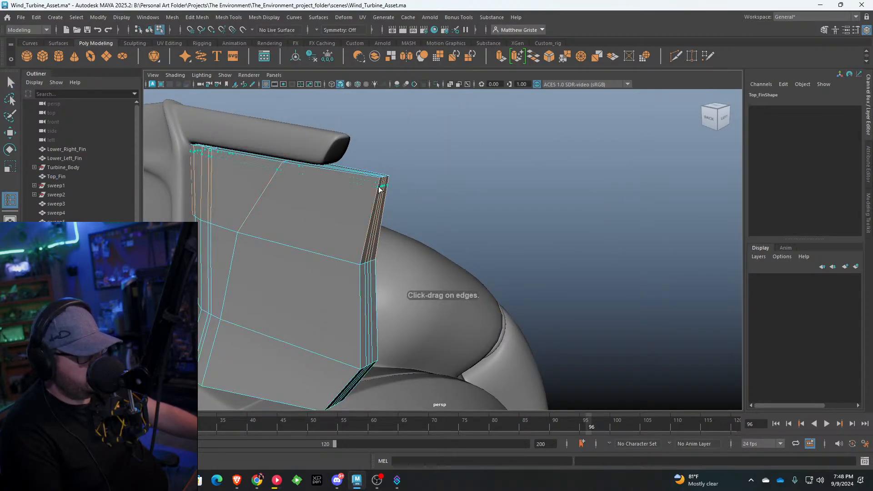
click(373, 176)
alt+middle_drag(314, 391, 357, 316)
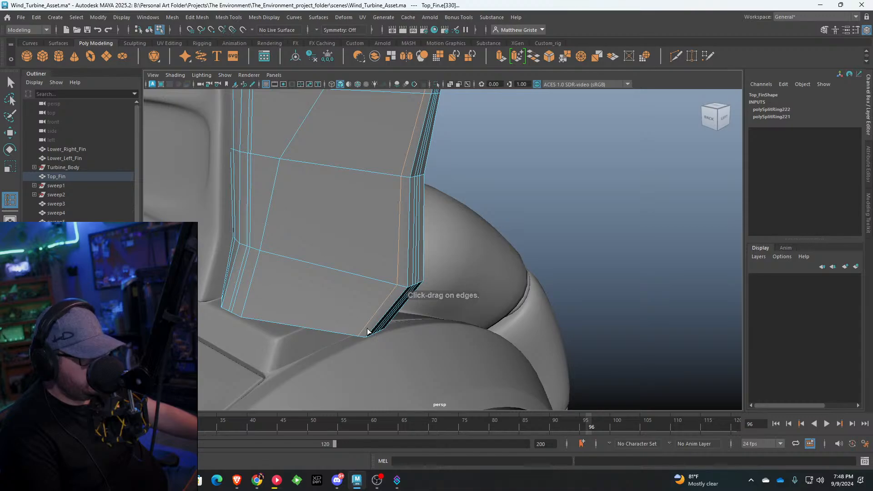
drag(367, 332, 369, 335)
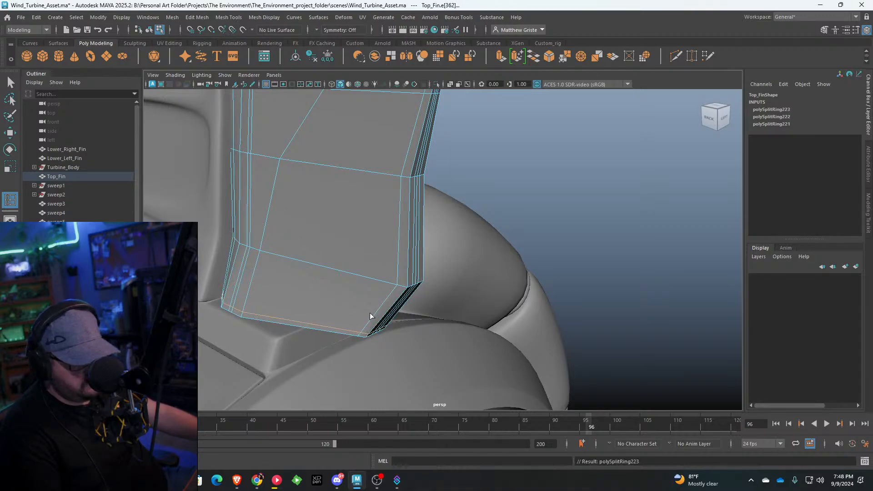
Step: Show the Top_Fin panel smoothed, return to object selection and deselect it
key(q)
key(3)
right_drag(371, 220, 407, 194)
click(461, 198)
Step: Insert edge loops close to the outer, lower and upper edges of the Lower_Left_Fin panel
scroll(461, 198, down, 4)
alt+drag(461, 202, 435, 178)
click(453, 244)
click(439, 181)
key(f)
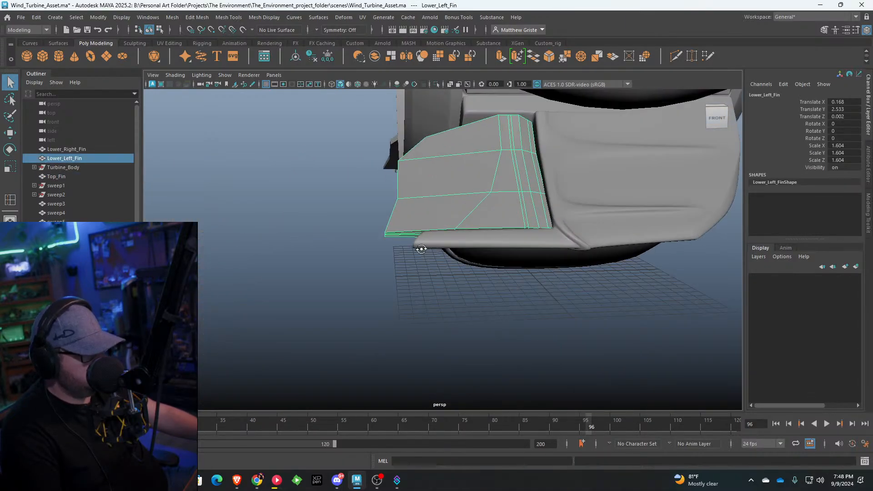
key(g)
drag(377, 271, 373, 271)
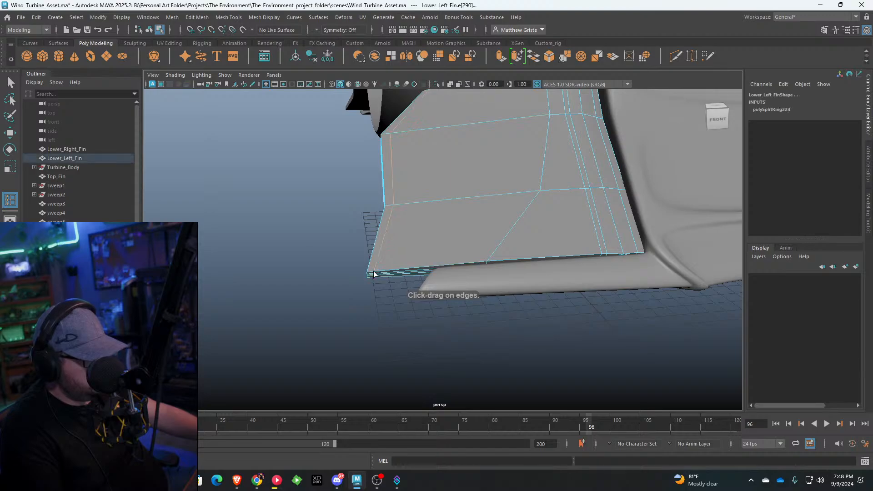
click(375, 267)
alt+drag(404, 209, 441, 257)
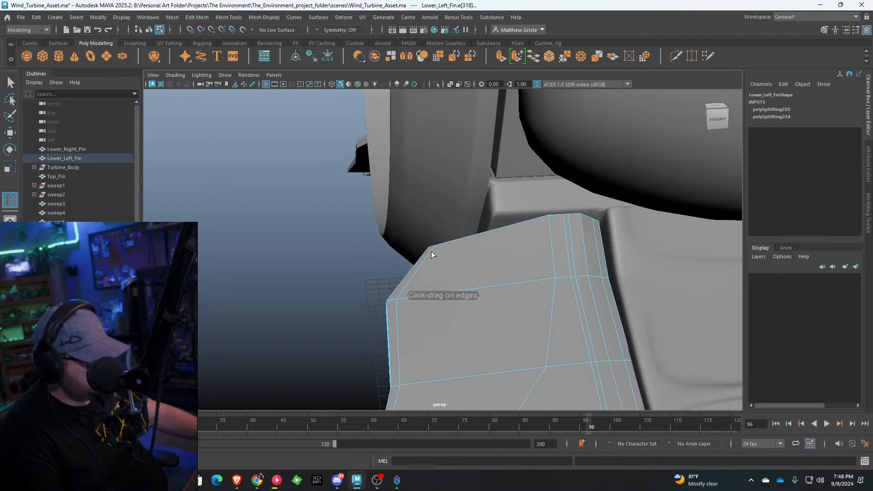
click(430, 253)
Step: Insert edge loops close to the outer, lower and upper edges of the Lower_Right_Fin panel
alt+right_drag(429, 253, 390, 263)
alt+drag(389, 263, 450, 275)
alt+middle_drag(450, 275, 570, 237)
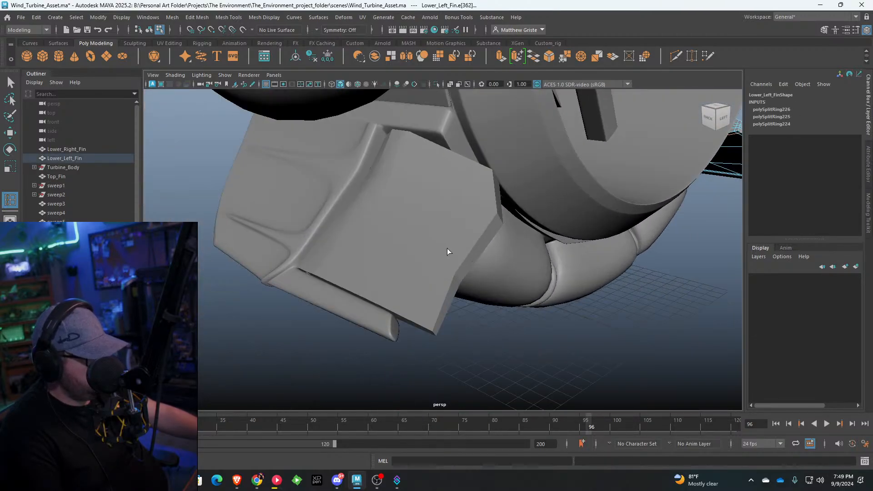
click(446, 249)
key(g)
click(426, 324)
alt+drag(425, 324, 618, 340)
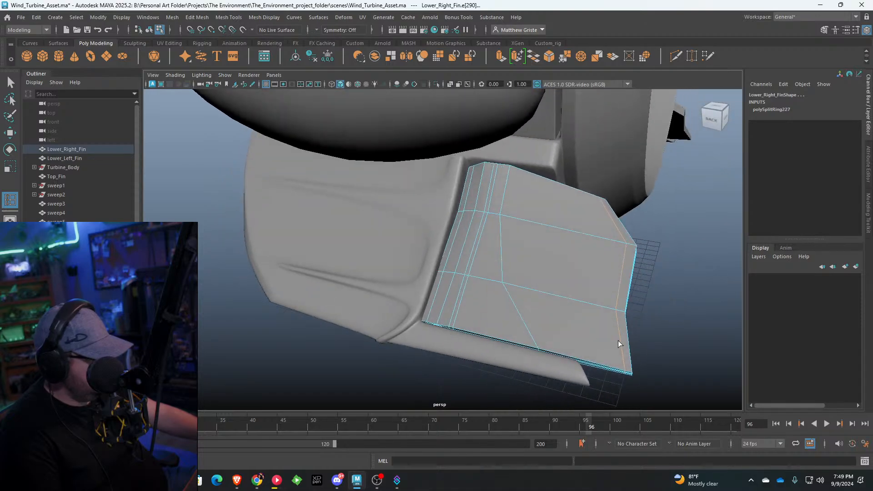
click(622, 357)
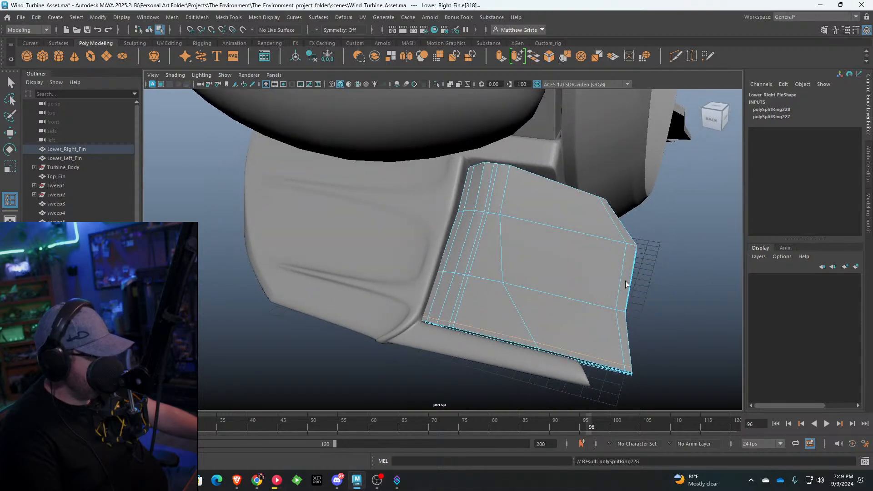
click(599, 211)
Step: Show the Lower_Right_Fin panel smoothed, return to object selection and select the Lower_Left_Fin panel
key(q)
key(3)
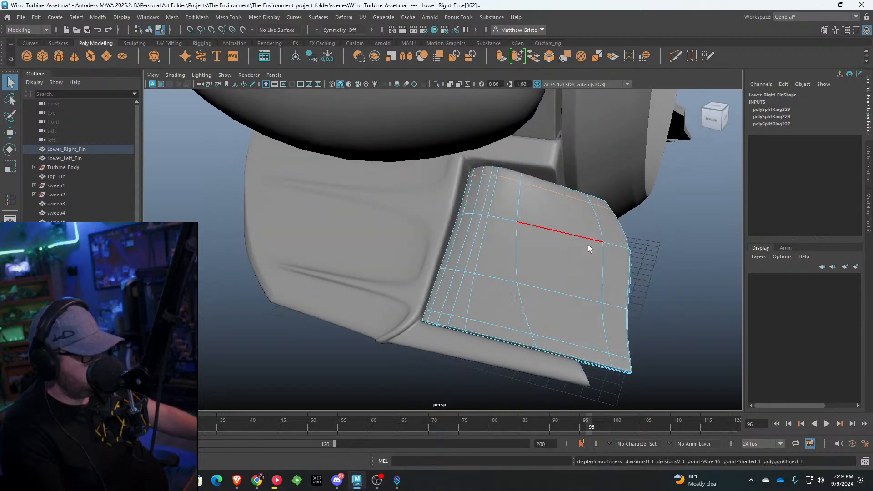
right_drag(588, 220, 630, 208)
scroll(636, 222, down, 5)
alt+drag(637, 223, 590, 215)
click(615, 203)
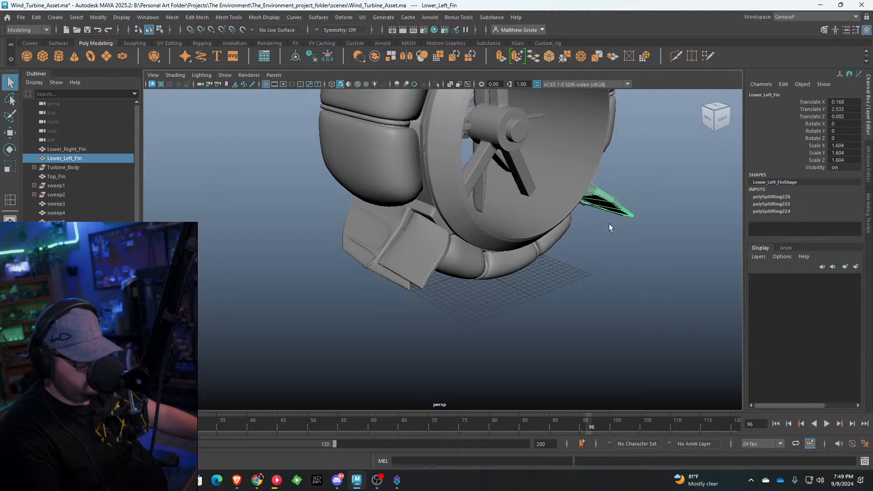
Step: Clear the selection and examine the complete smoothed turbine from the rear, side and front
scroll(598, 244, down, 5)
alt+middle_drag(582, 186, 574, 260)
click(479, 199)
click(549, 240)
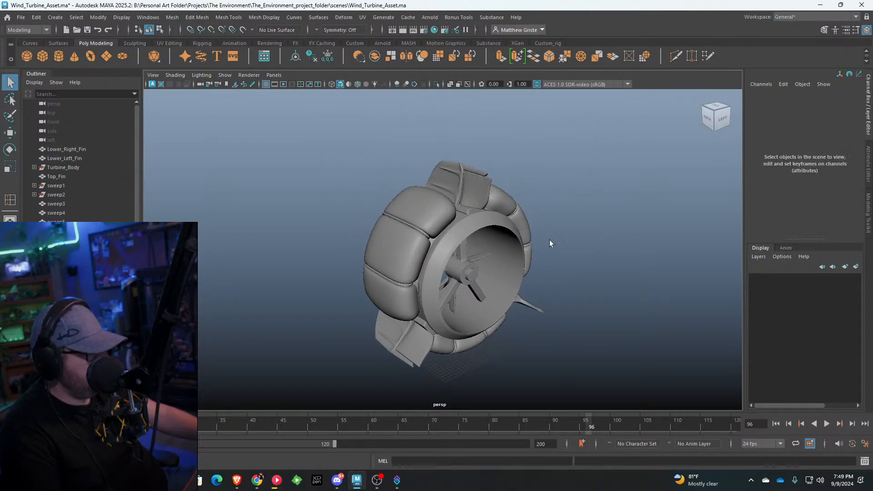
alt+drag(550, 239, 304, 229)
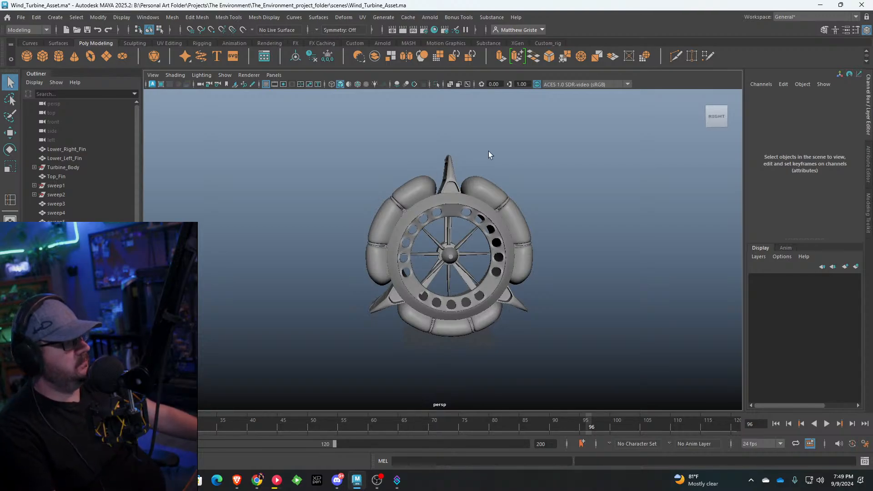
alt+drag(488, 151, 459, 172)
scroll(470, 176, down, 3)
scroll(503, 256, up, 2)
Step: Try raising the whole turbine high above the grid and check it from the side
drag(502, 255, 341, 201)
scroll(345, 205, down, 2)
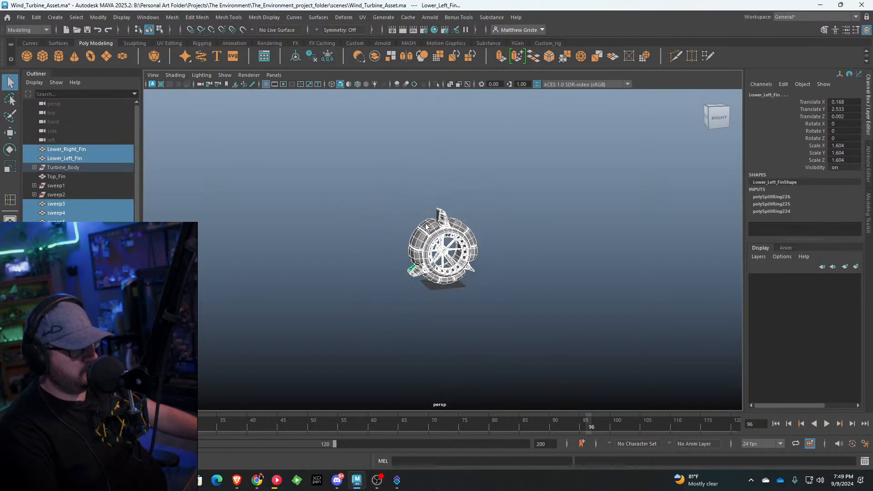
key(w)
drag(407, 222, 404, 138)
click(508, 162)
scroll(451, 133, up, 3)
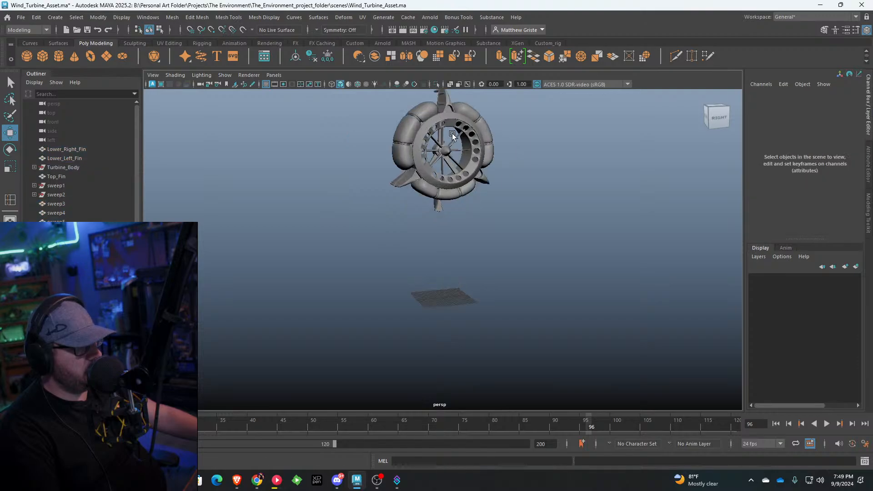
alt+middle_drag(452, 133, 447, 236)
scroll(418, 232, up, 4)
alt+drag(391, 225, 473, 210)
scroll(473, 210, up, 3)
scroll(474, 210, down, 5)
Step: Undo the upward move of the turbine
key(ctrl+z)
key(ctrl+z)
key(ctrl+z)
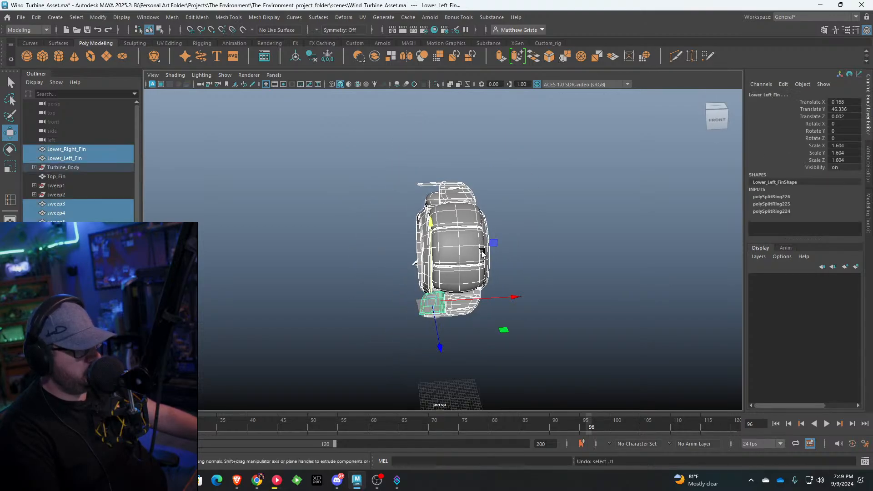
alt+drag(444, 313, 481, 296)
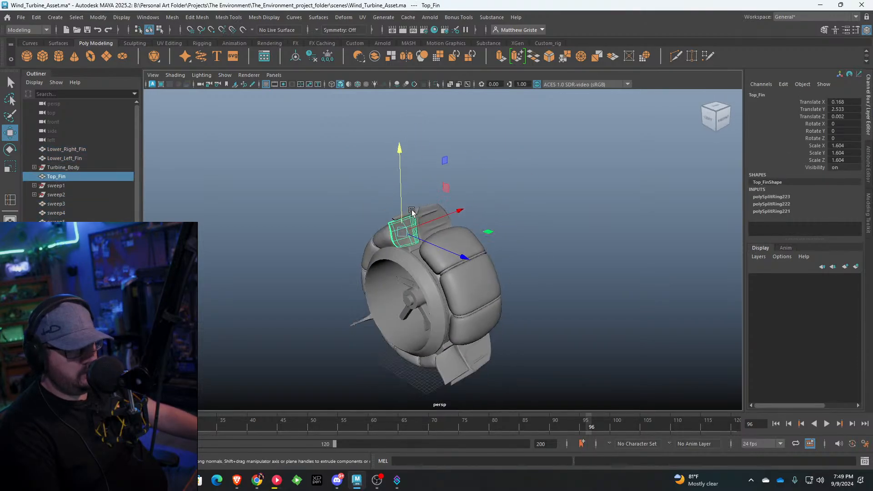
Step: Separate the three rounded cushion sections sweep3, sweep4 and sweep5 into their individual mesh pieces
scroll(346, 191, down, 3)
drag(325, 184, 493, 350)
scroll(463, 284, up, 3)
click(463, 283)
alt+drag(463, 284, 388, 276)
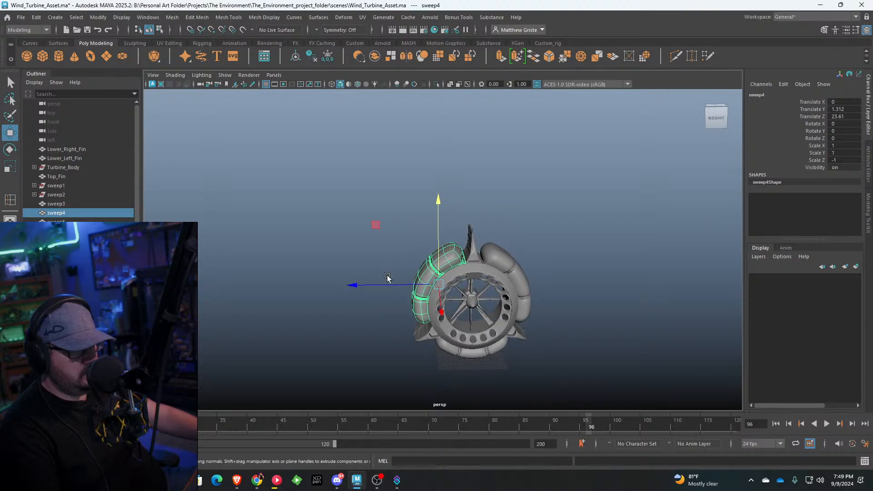
scroll(387, 254, up, 3)
alt+drag(349, 227, 399, 214)
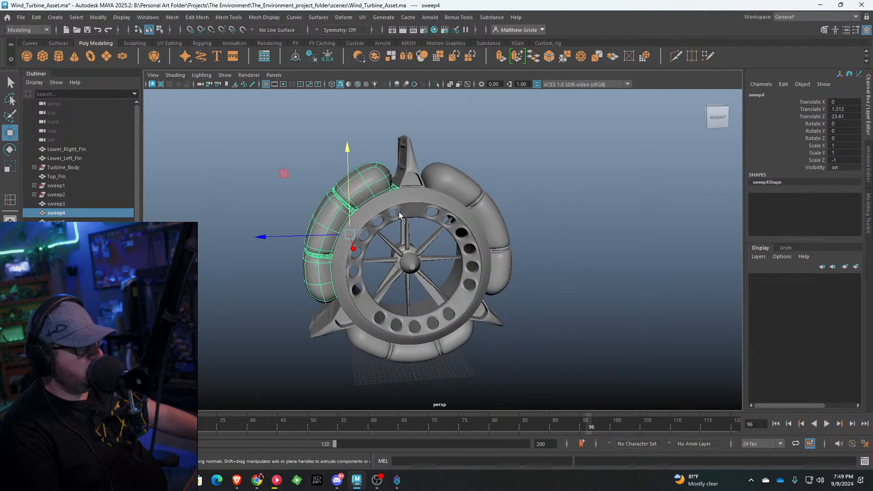
shift+click(448, 186)
shift+click(449, 337)
click(172, 17)
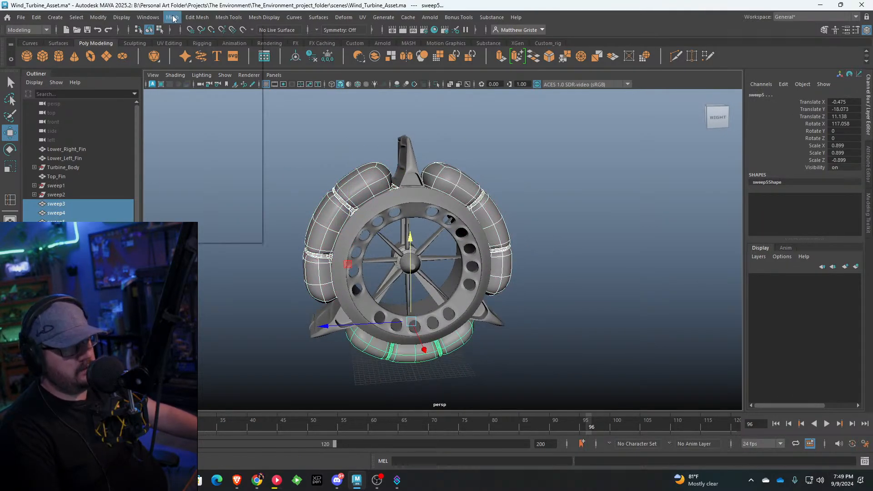
click(189, 61)
Step: Show all the separated cushion pieces around the body smoothed, and select the piece sweep3 was split into
scroll(318, 146, up, 3)
click(318, 147)
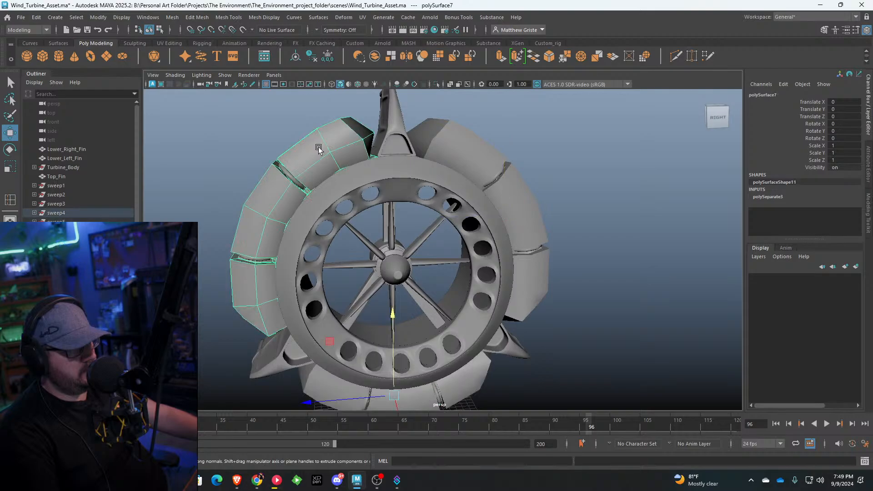
scroll(319, 150, down, 3)
drag(296, 160, 344, 201)
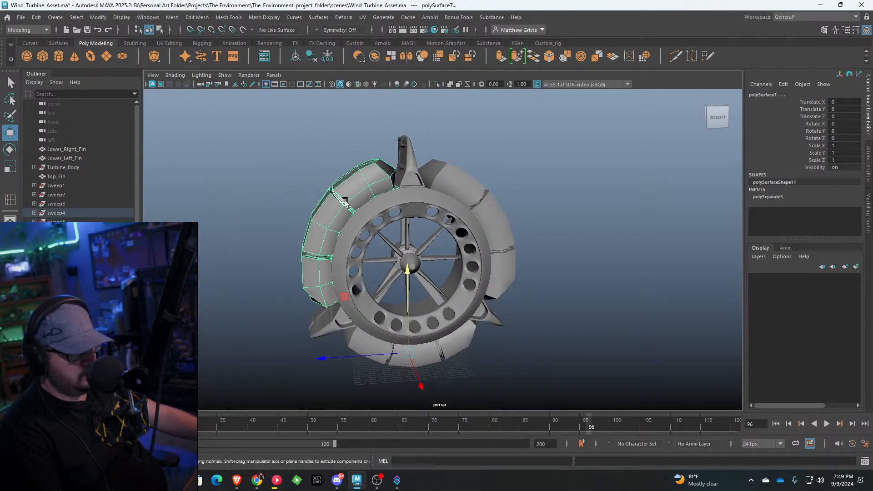
click(478, 195)
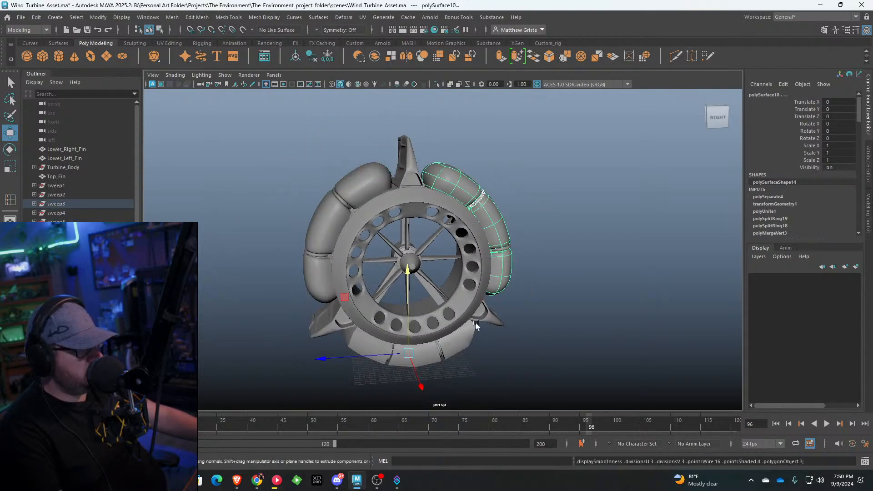
click(437, 345)
scroll(468, 295, up, 3)
click(523, 196)
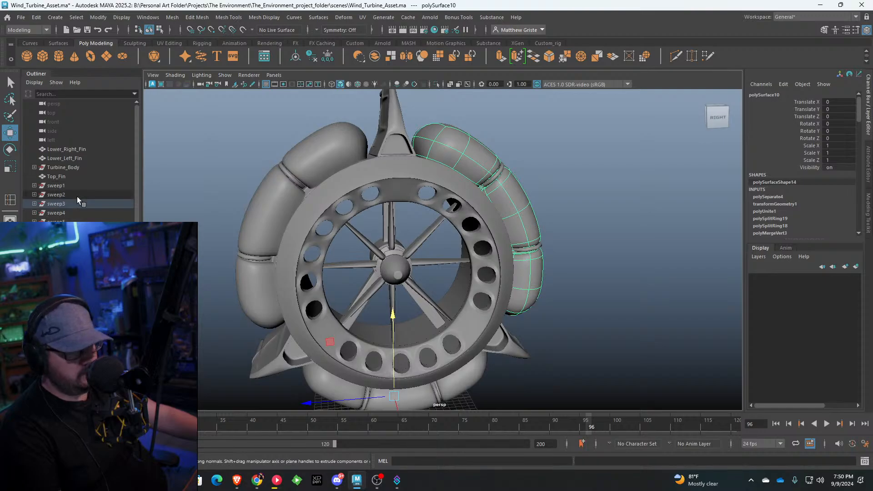
Step: Delete the construction history and freeze the transformations of all the turbine parts together
scroll(288, 148, down, 5)
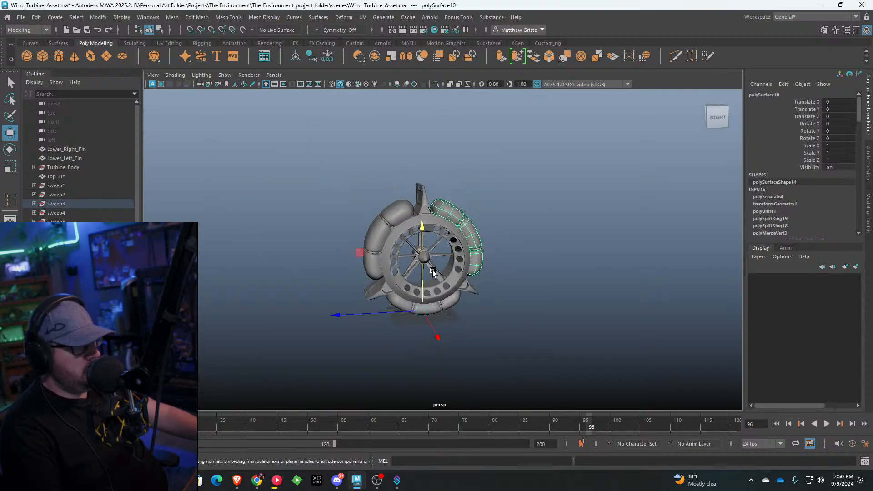
click(142, 43)
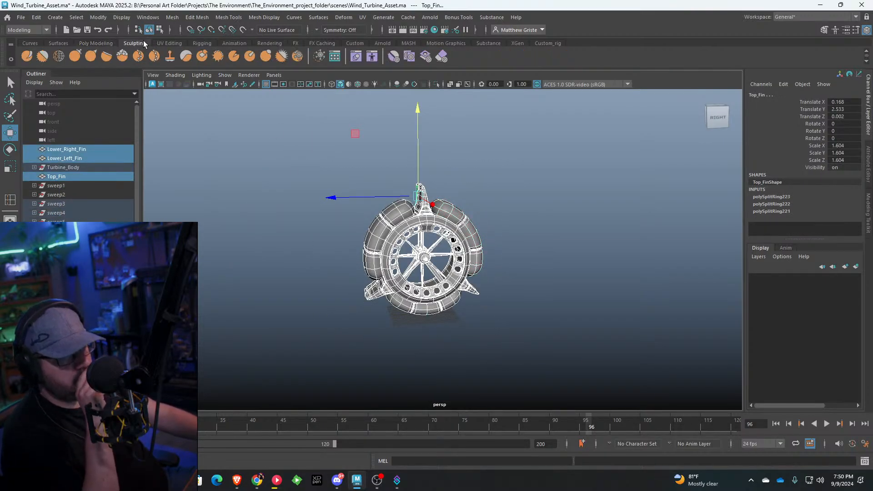
scroll(160, 42, up, 1)
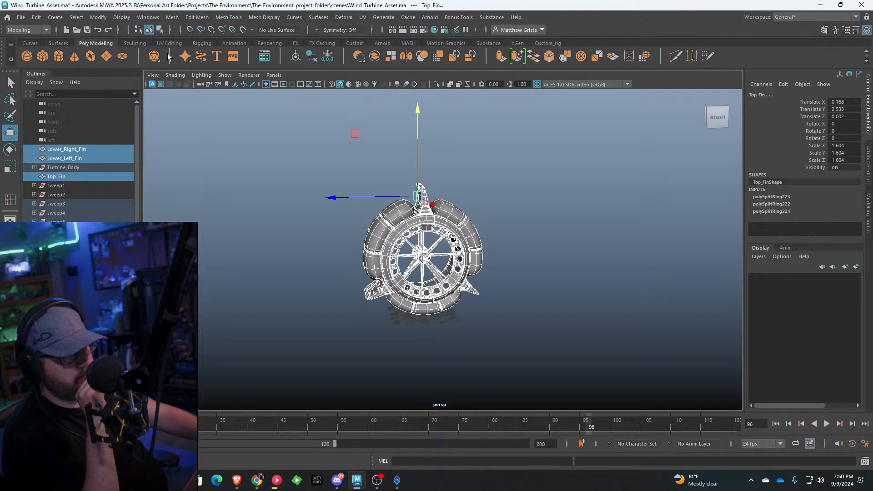
click(312, 56)
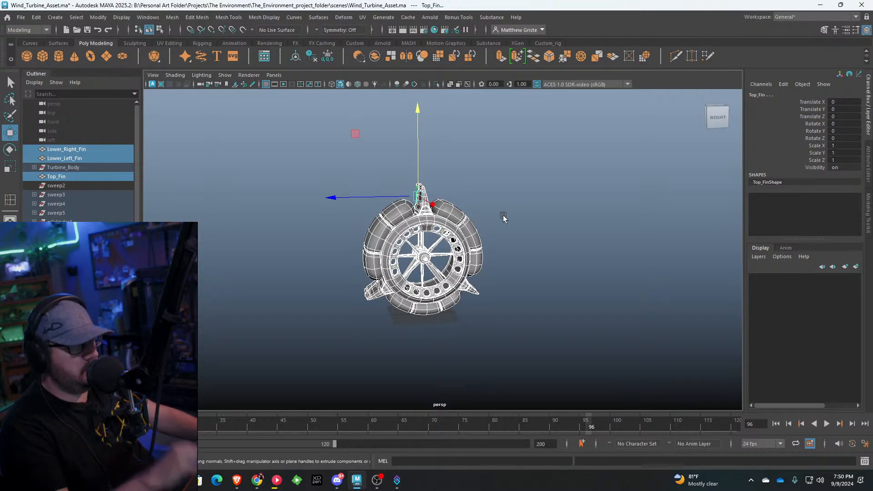
Step: Check that the cushion and clamps inside the sweep3 group can be selected as separate pieces
click(503, 216)
scroll(280, 195, up, 2)
click(88, 195)
alt+drag(409, 200, 474, 198)
click(172, 17)
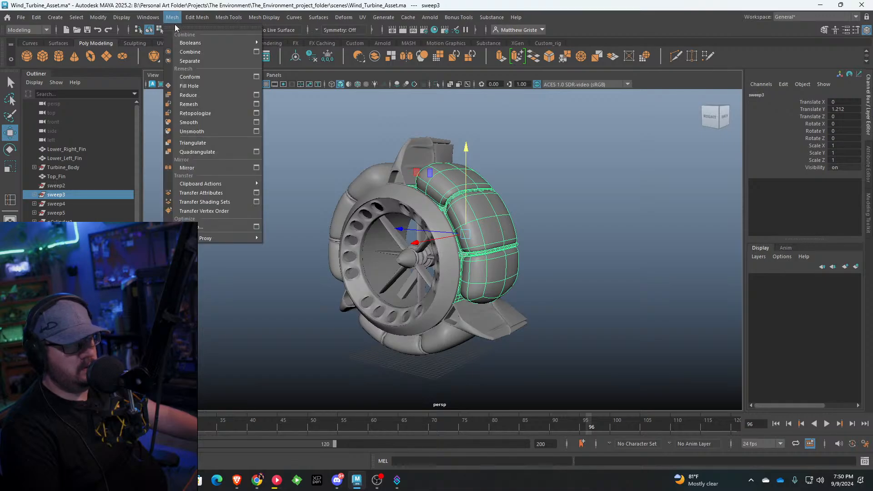
click(195, 73)
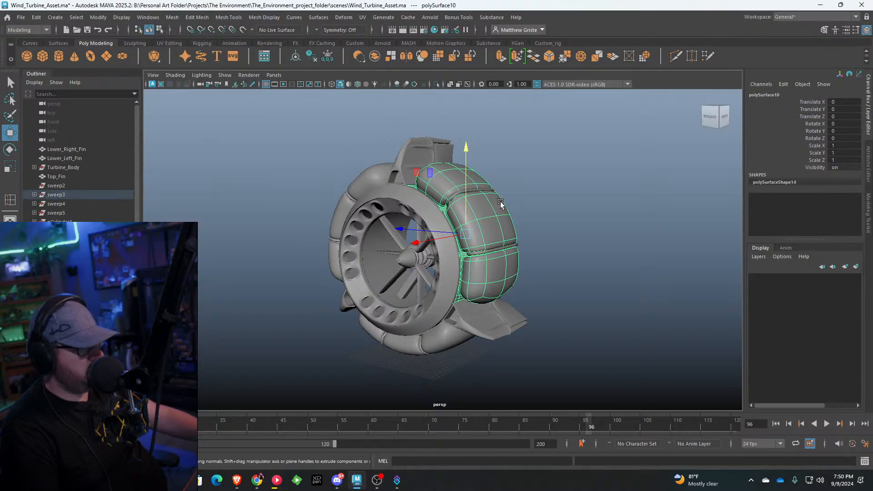
click(485, 190)
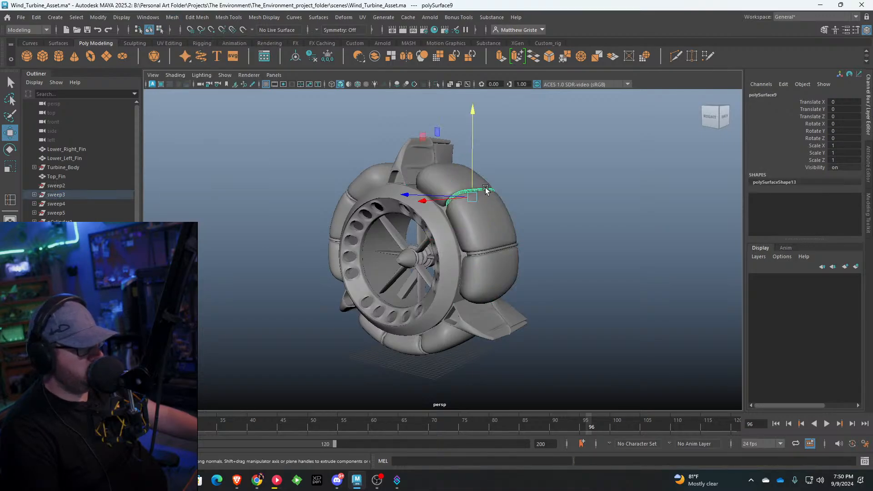
Step: Ungroup the pCylinder1, sweep5 and sweep4 groups so their pieces sit at the top level
click(70, 219)
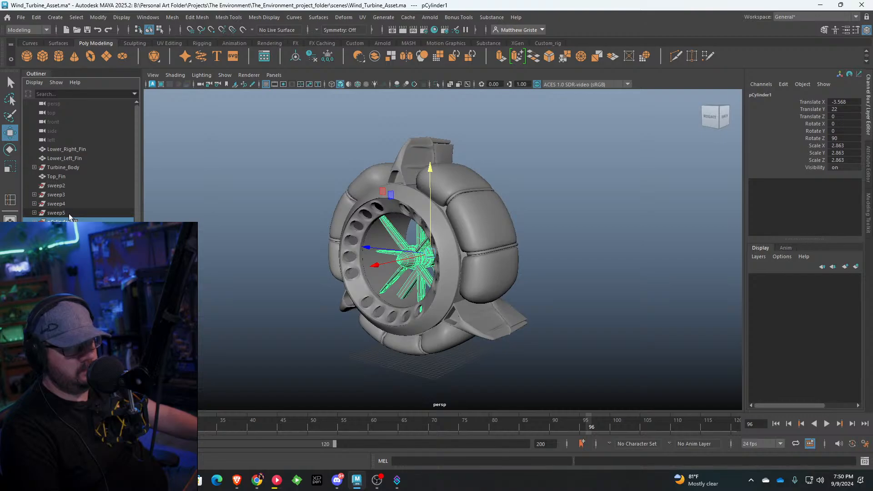
click(38, 18)
click(69, 205)
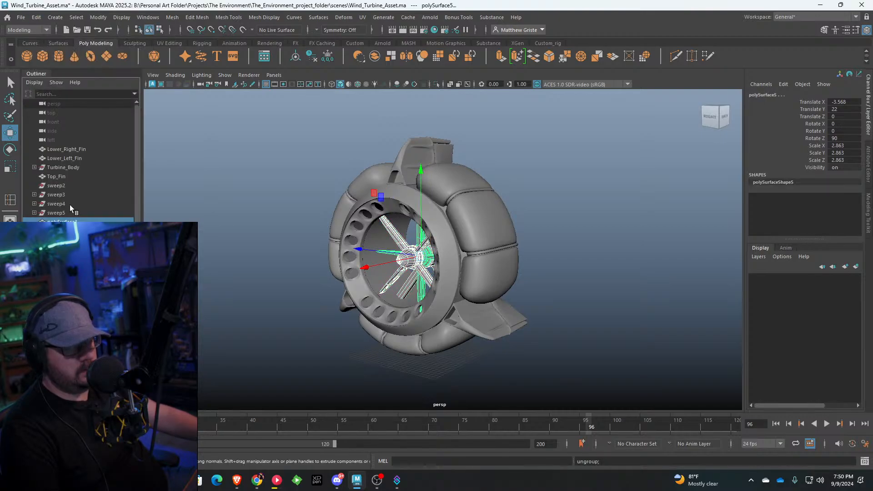
click(63, 213)
key(g)
click(62, 204)
key(g)
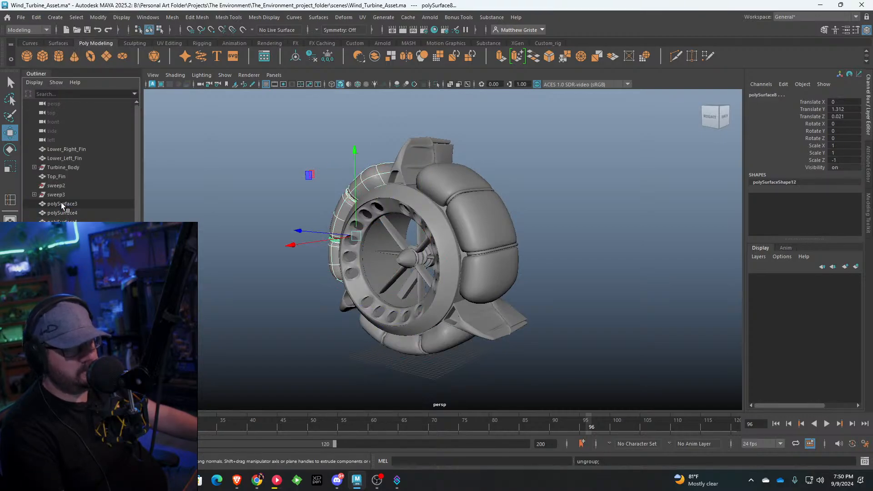
Step: Ungroup sweep3 and Turbine_Body, and remove the leftover sweep2 node from the scene
click(62, 195)
key(g)
click(61, 186)
key(g)
click(62, 167)
key(g)
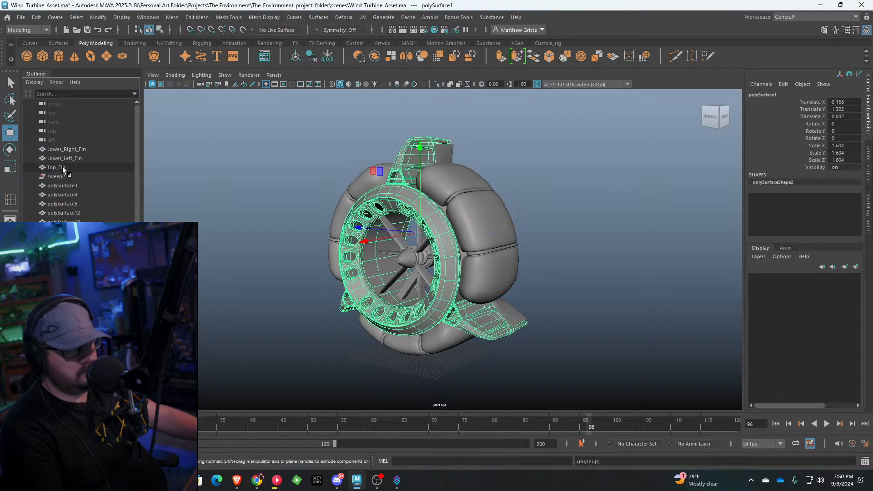
click(61, 177)
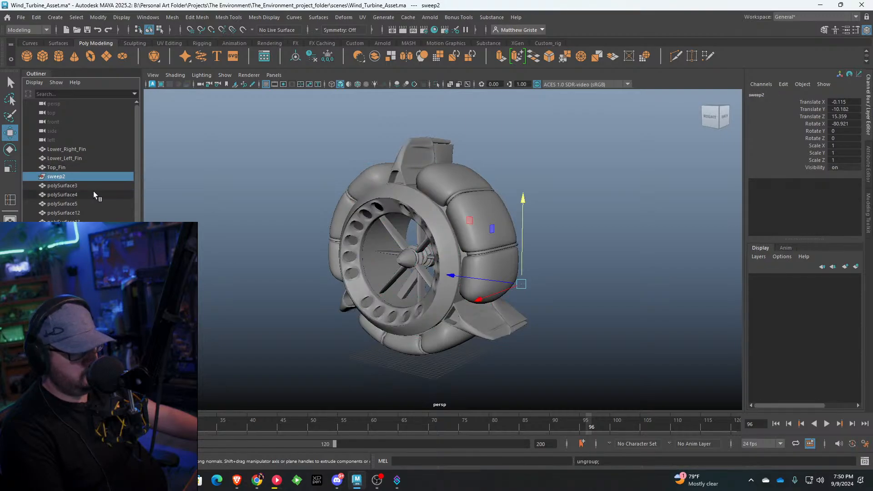
key(g)
Step: Rename the central hub piece polySurface3 as Interior_Motor
click(81, 175)
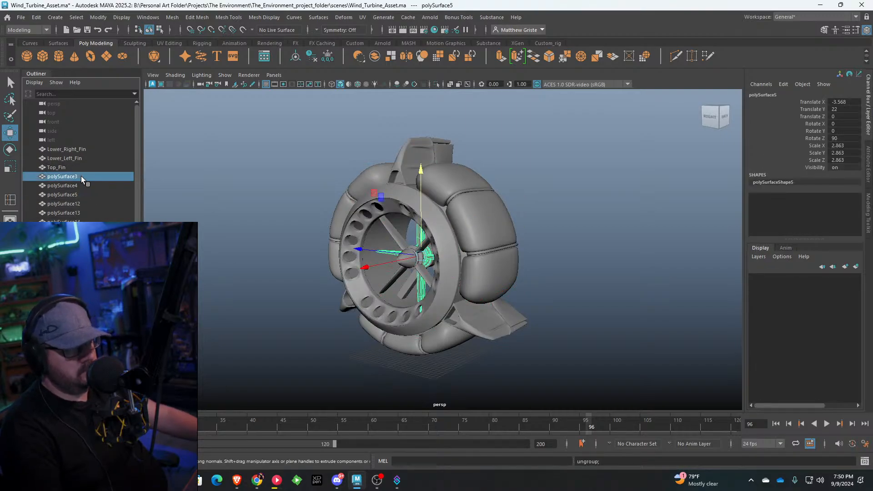
click(76, 168)
click(75, 177)
mouse_move(325, 213)
alt+mouse_down()
mouse_move(345, 210)
mouse_move(318, 209)
alt+mouse_up()
double_click(64, 177)
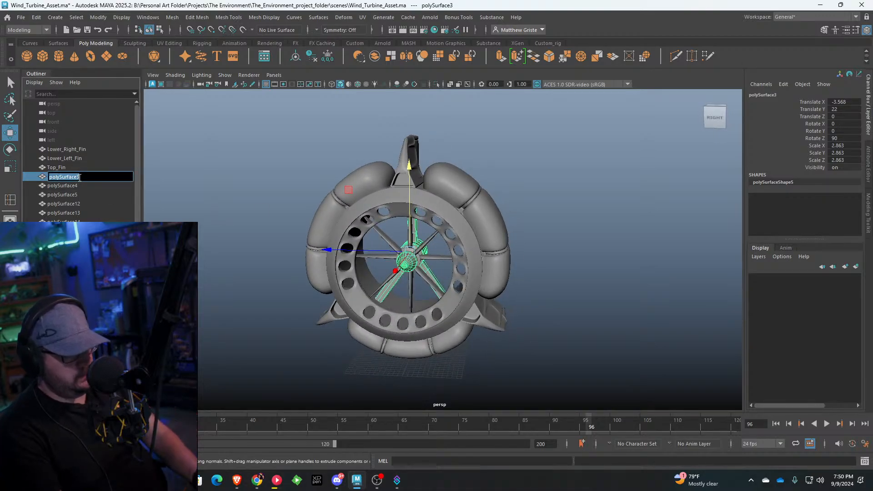
text(Int)
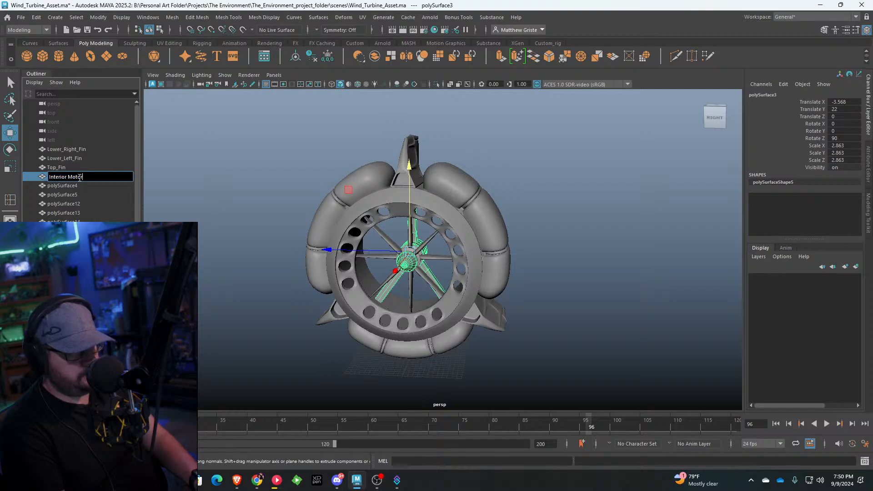
text(erior Motor)
key(Return)
Step: Rename the diagonal blade set polySurface4 as Blade_01 and the upright blade set polySurface5 as Blade_02
click(76, 183)
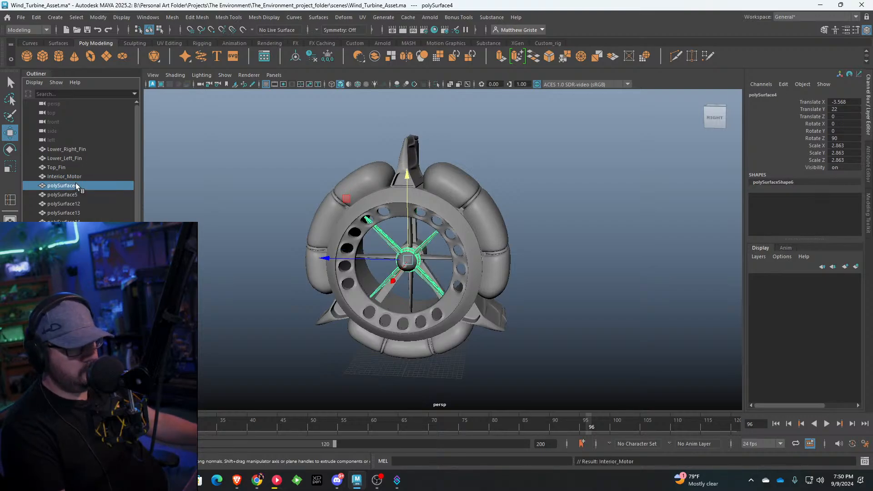
double_click(75, 183)
text(Blade_01)
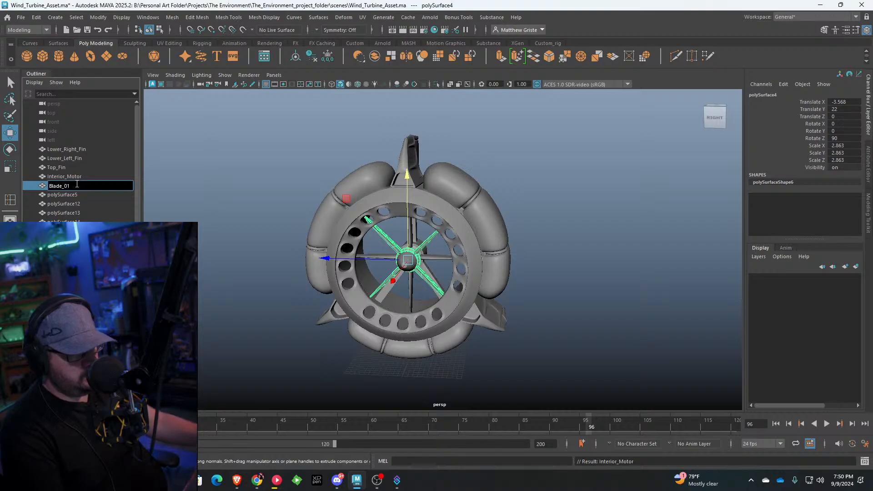
click(80, 193)
double_click(80, 193)
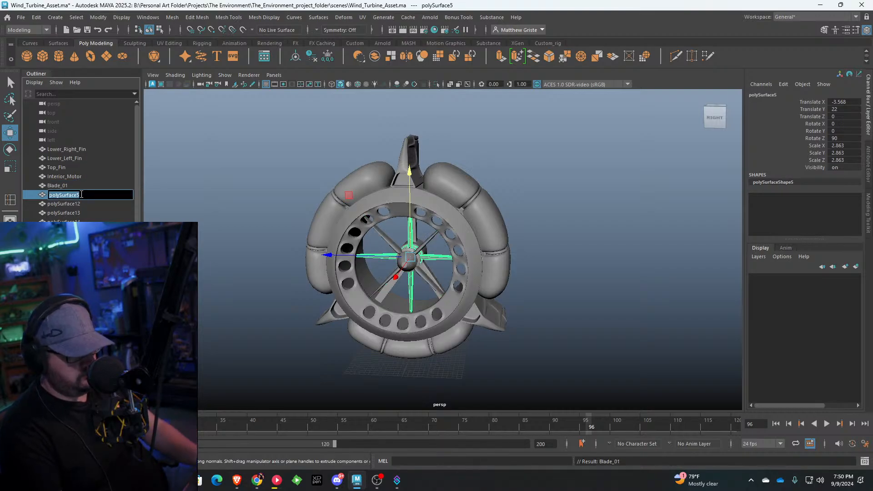
text(Bl)
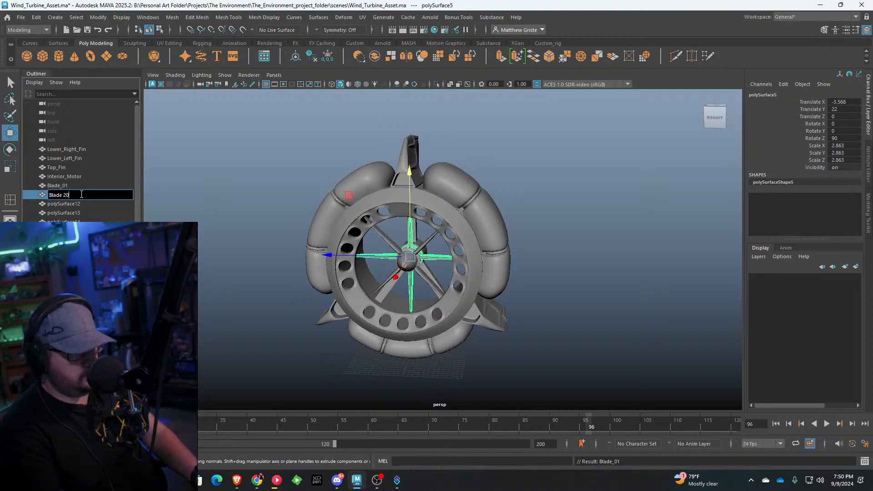
text(ade_02)
key(Return)
Step: Rename polySurface12 as Lower_Air_Bag_Clamp and reuse that name for the other clamp on the lower cushion
click(79, 206)
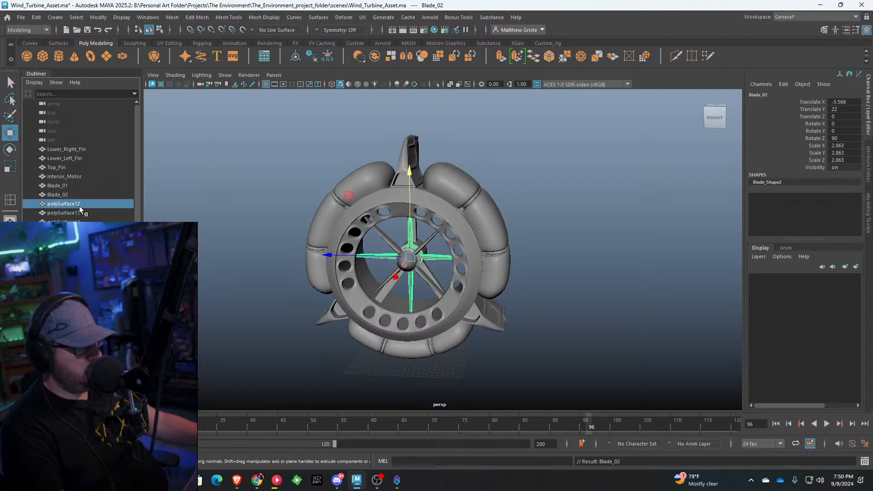
double_click(79, 206)
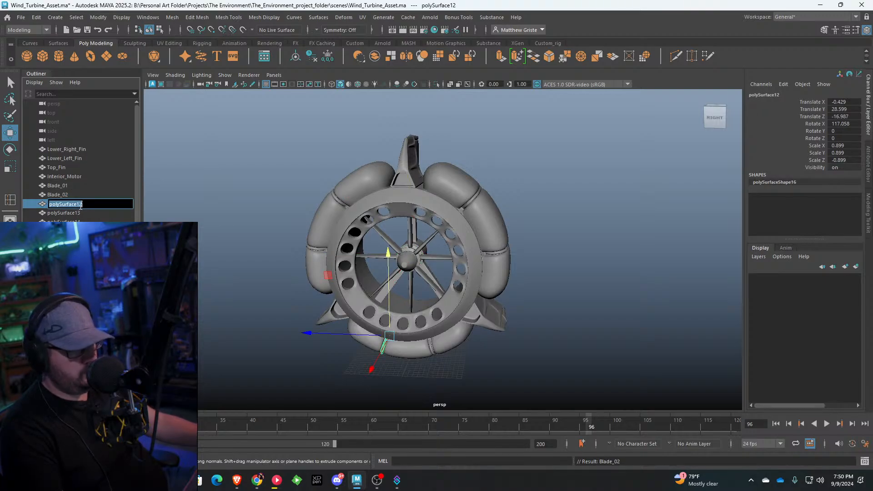
text(Lower Air Bag)
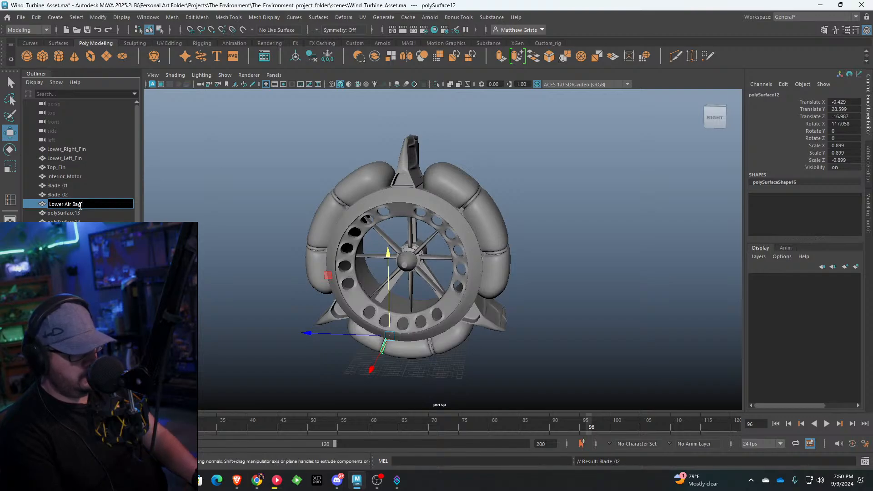
text(Clam)
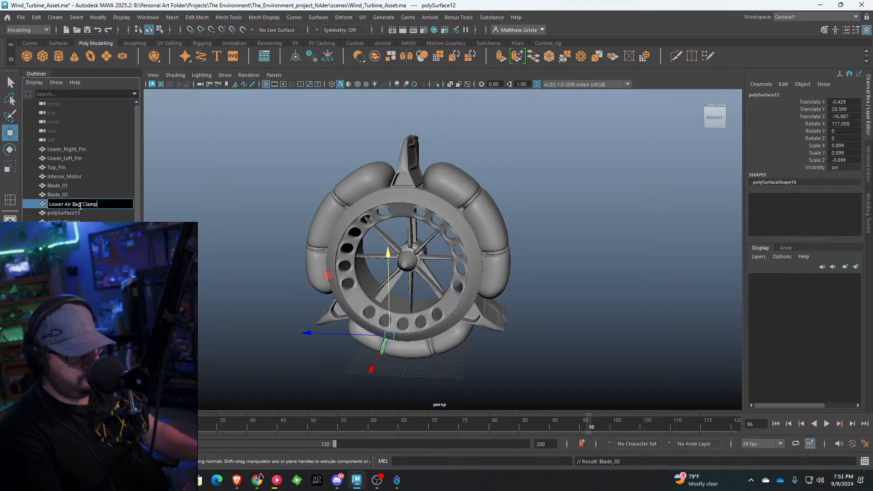
text(p)
drag(96, 204, 50, 202)
key(ctrl+c)
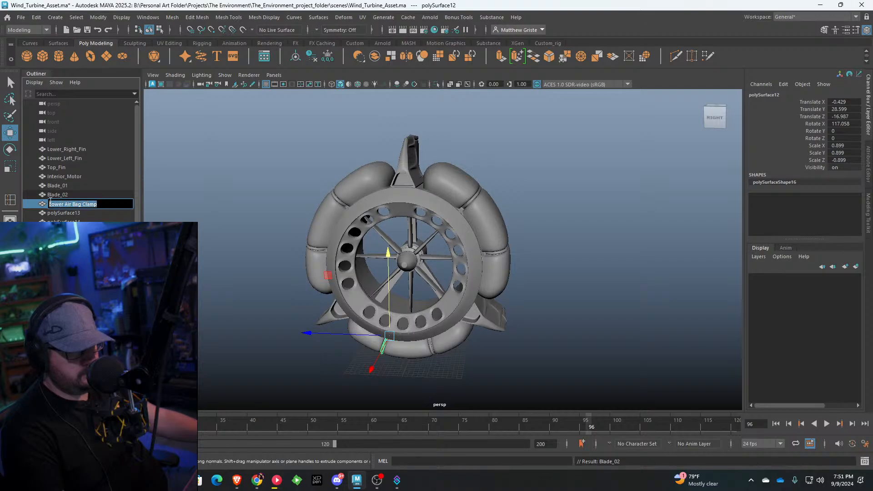
click(54, 213)
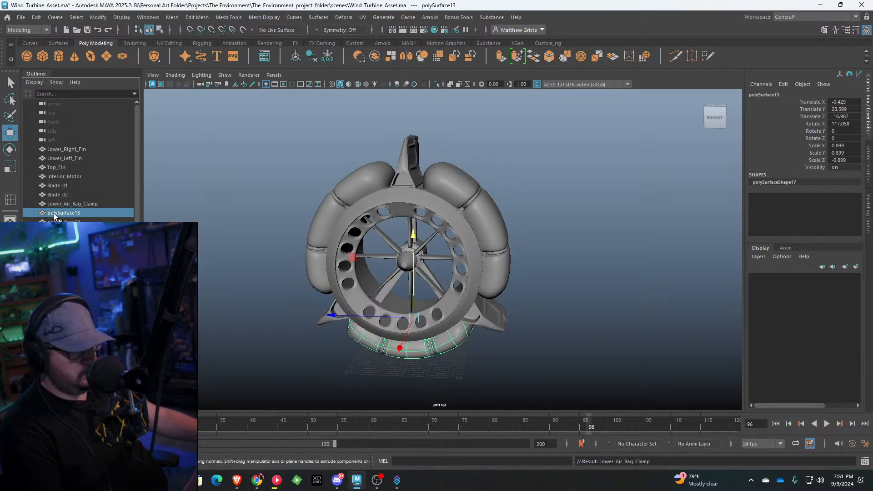
double_click(57, 221)
key(ctrl+v)
Step: Rename the lower cushion polySurface13 as Lower_Air_Bag
click(69, 216)
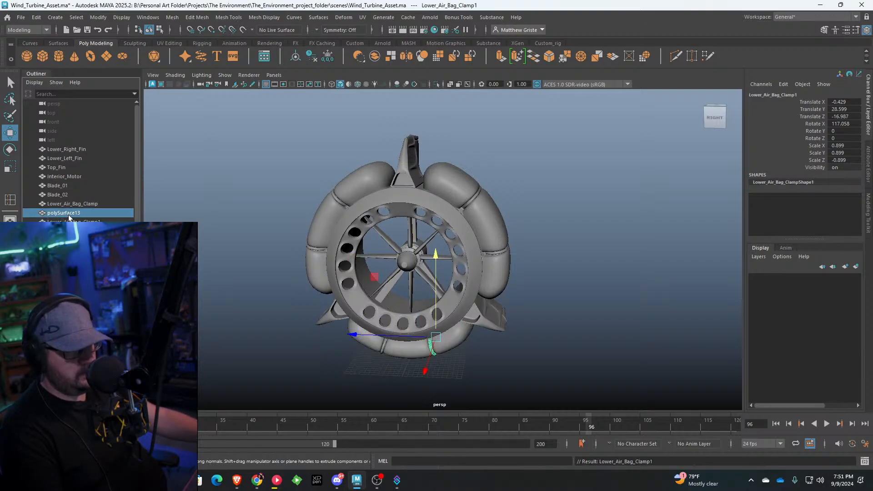
double_click(73, 214)
text(Lower Air Bag)
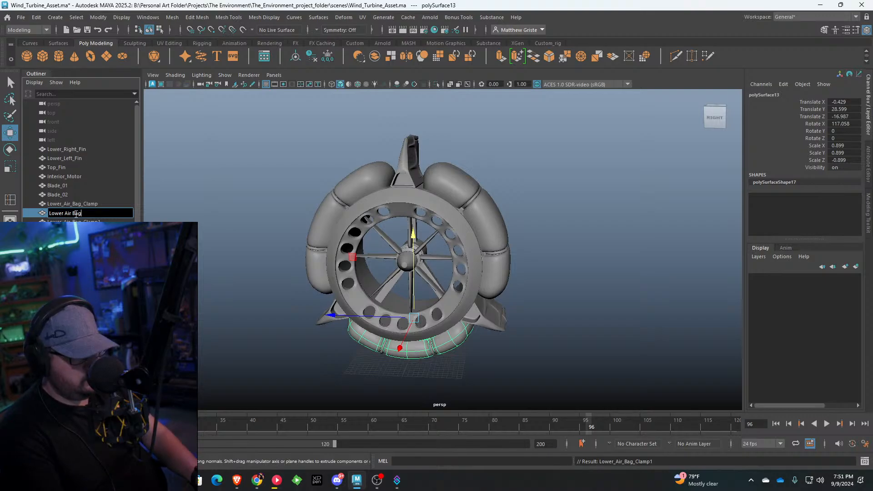
key(Return)
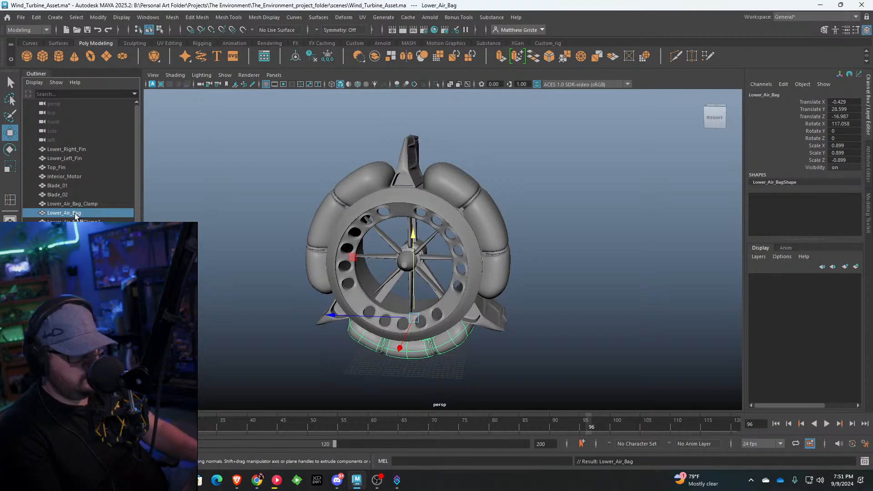
Step: Name both clamps on the turbine's left cushion Left_Air_Bag_Support and rename the left cushion polySurface7 as Left_Air_Bag
click(73, 231)
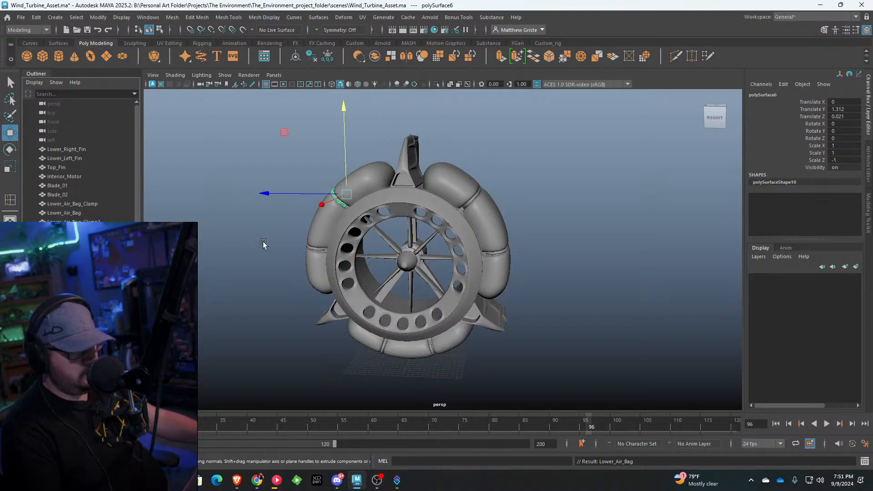
alt+drag(264, 244, 280, 244)
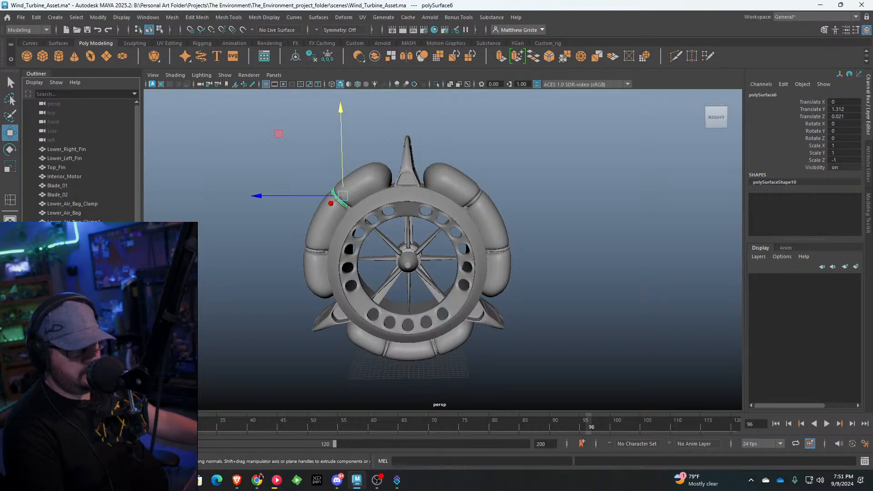
key(Return)
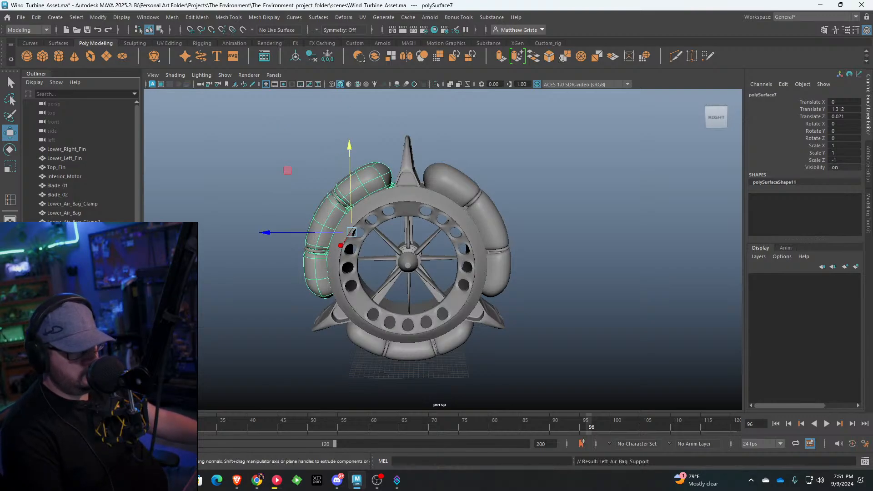
text(Left_Air_Bag_Support)
key(Return)
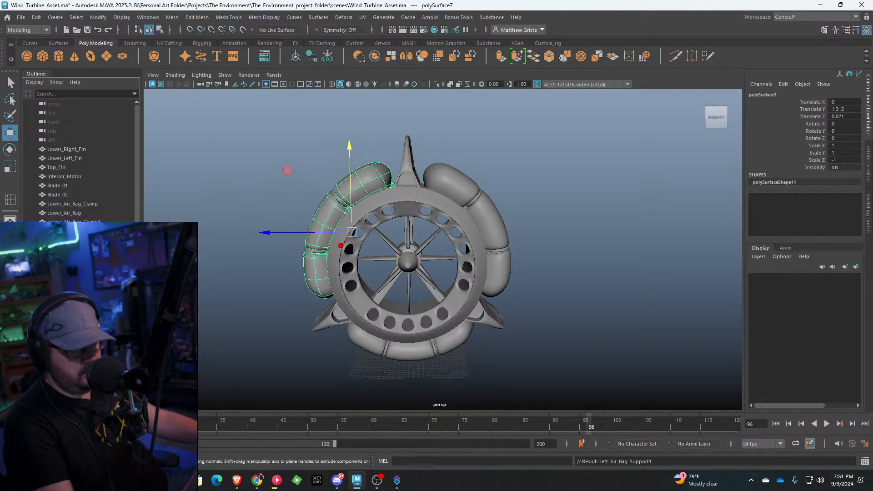
key(Return)
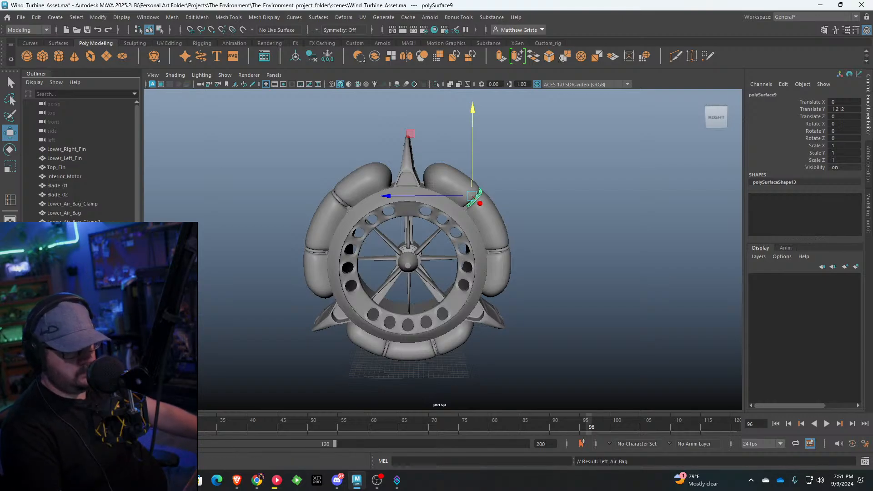
Step: Name the clamps on the turbine's right cushion Right_Air_Bag_Support, that cushion Right_Air_Bag, and the ring-and-fin body Main_Body
click(496, 218)
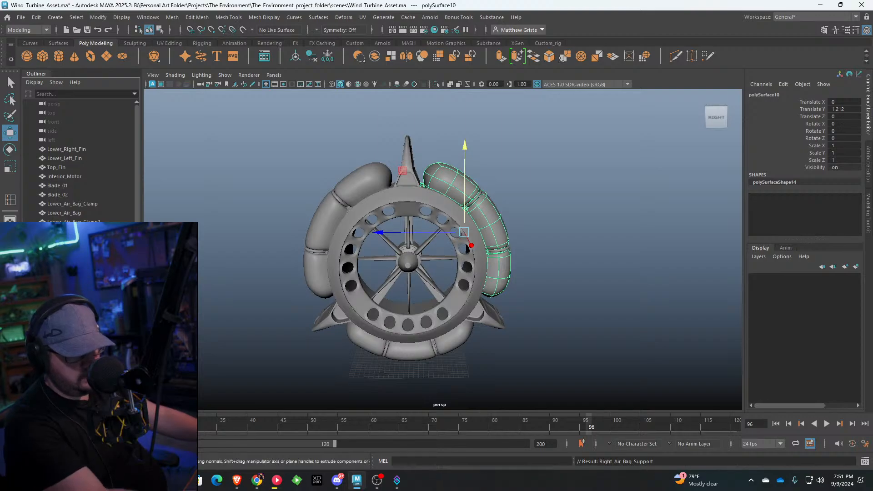
click(500, 249)
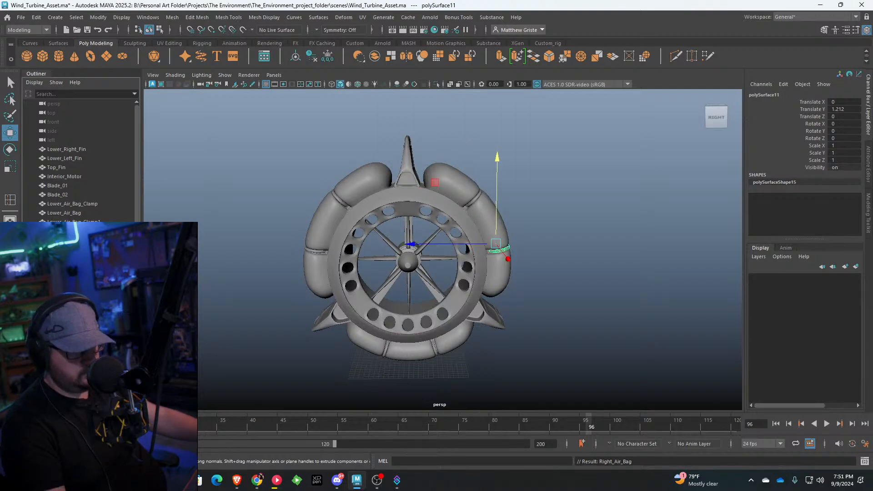
click(407, 180)
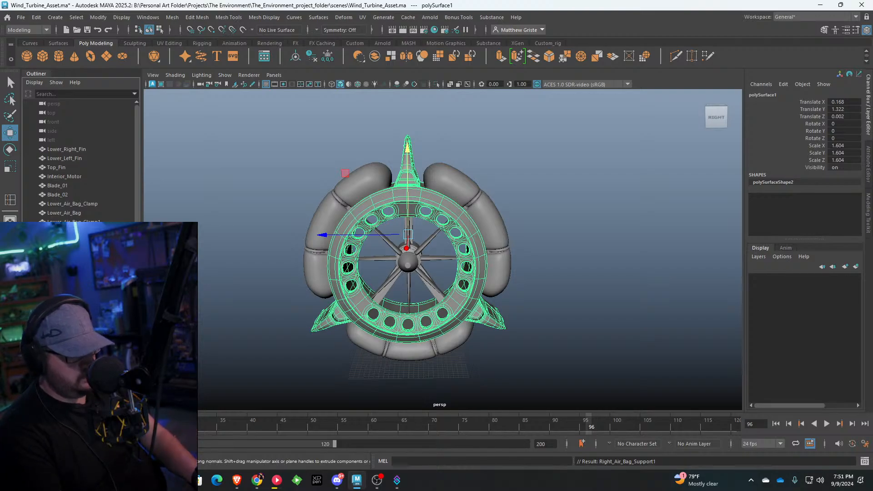
key(Return)
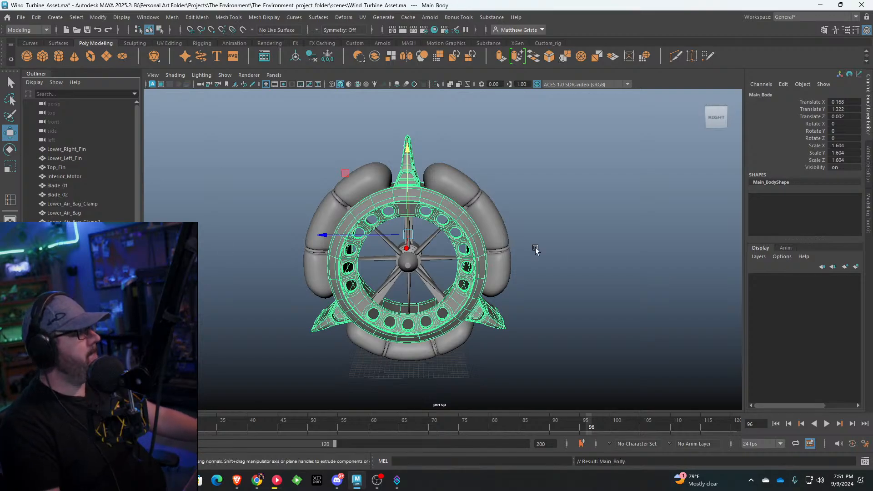
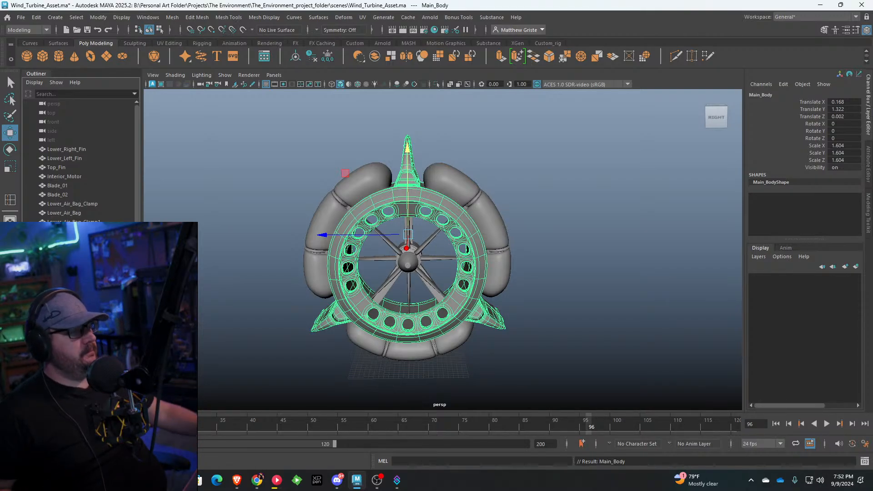
Step: Select all the wind turbine parts and raise them together about 40.3 units in Y above the ground grid
click(631, 112)
scroll(586, 170, down, 4)
alt+drag(583, 172, 536, 153)
scroll(499, 175, down, 5)
alt+drag(499, 177, 468, 230)
scroll(458, 232, up, 8)
scroll(468, 229, down, 4)
drag(293, 160, 541, 358)
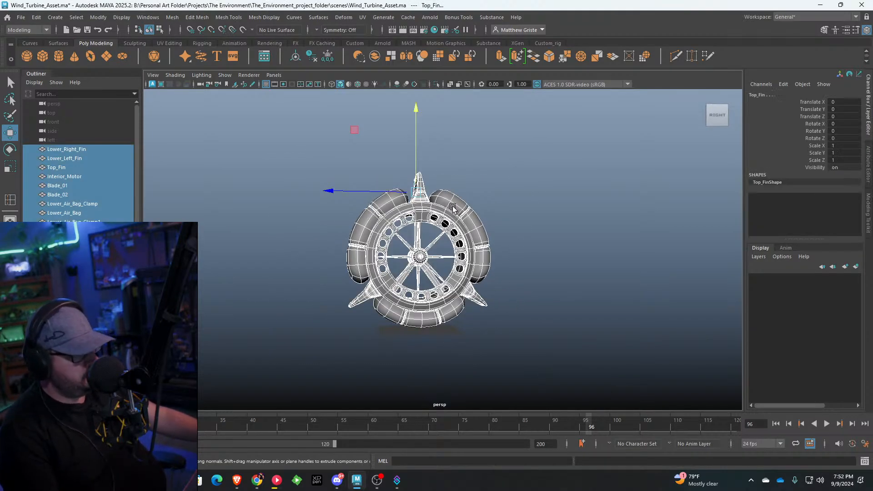
drag(418, 165, 413, 39)
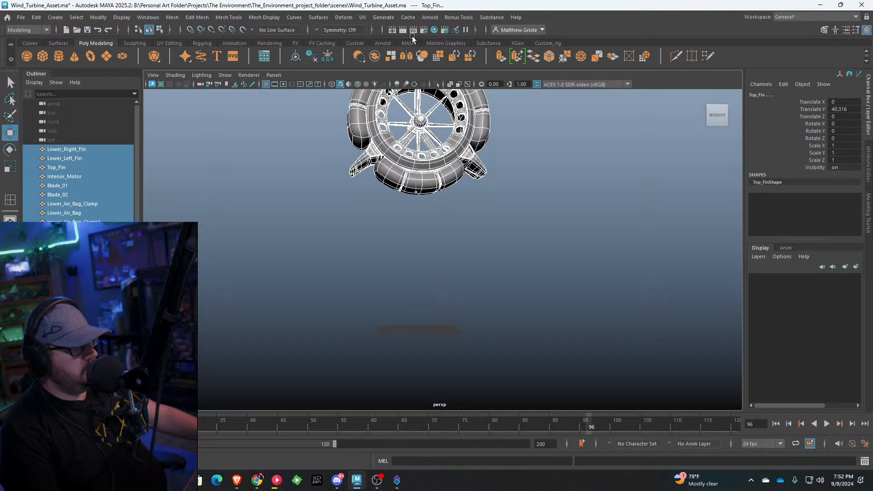
click(477, 244)
Step: Examine the raised turbine and the empty space between its lower cushion and the ground grid
alt+drag(478, 245, 452, 249)
scroll(468, 178, up, 5)
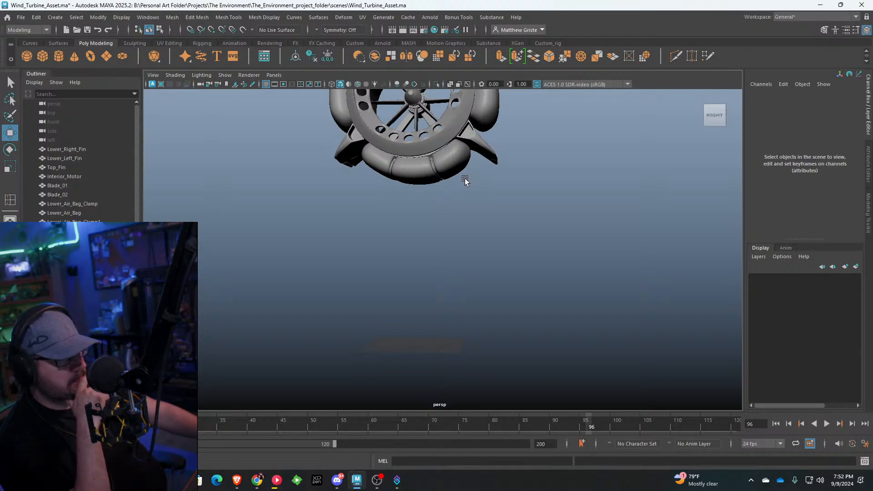
scroll(465, 181, down, 3)
scroll(465, 180, up, 3)
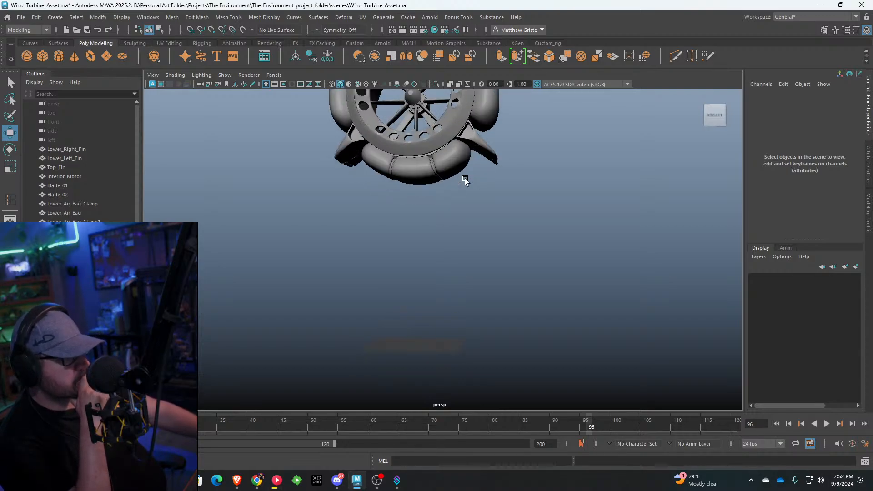
scroll(465, 180, down, 3)
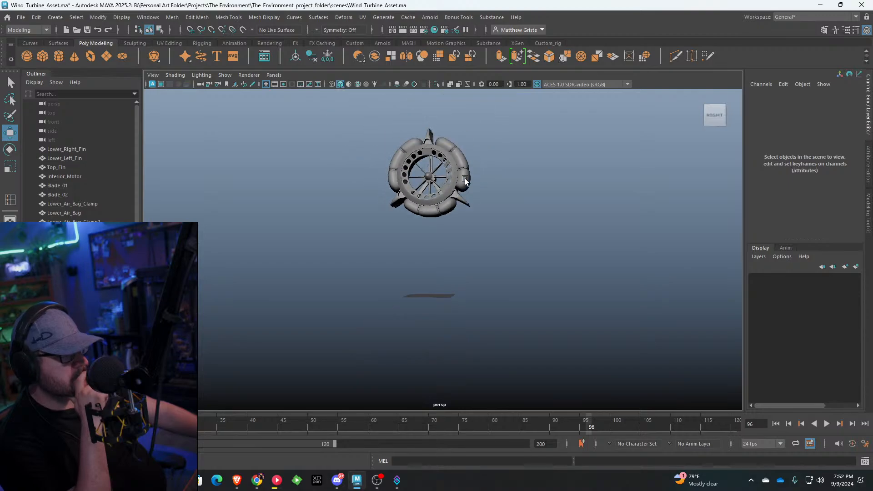
scroll(465, 181, up, 1)
click(235, 481)
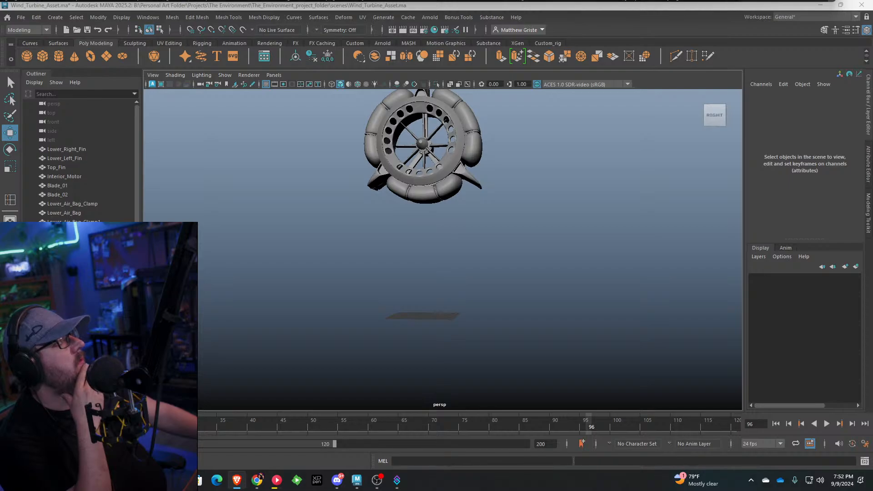
scroll(472, 176, up, 3)
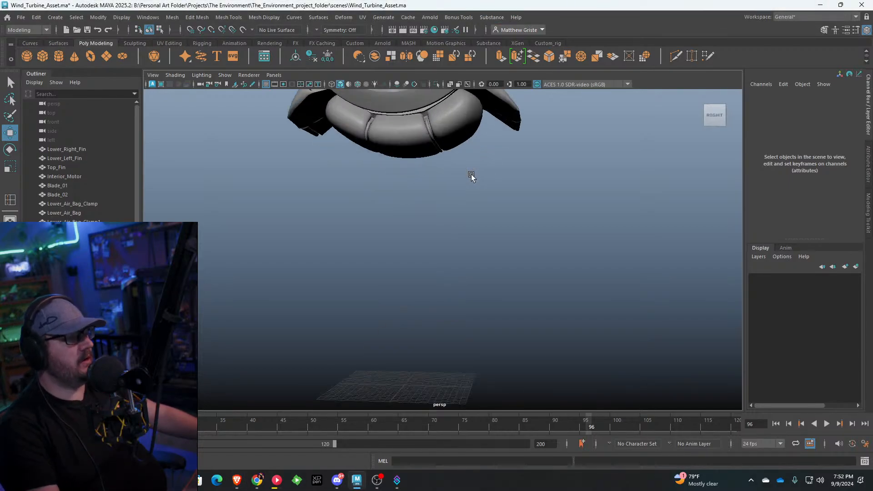
scroll(471, 177, down, 1)
alt+drag(471, 176, 346, 145)
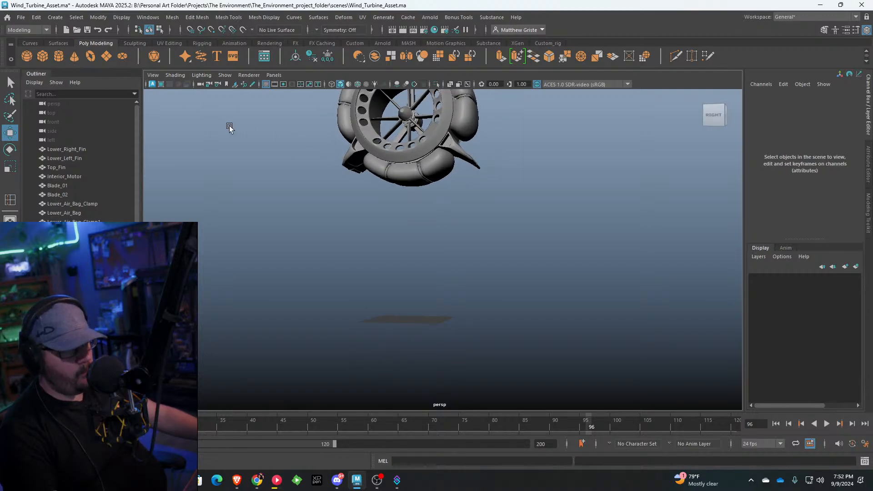
Step: Add a polygon torus, raise it about 36.24 units to just below the turbine and stand it upright with about -94.5 degrees of Z rotation
click(91, 56)
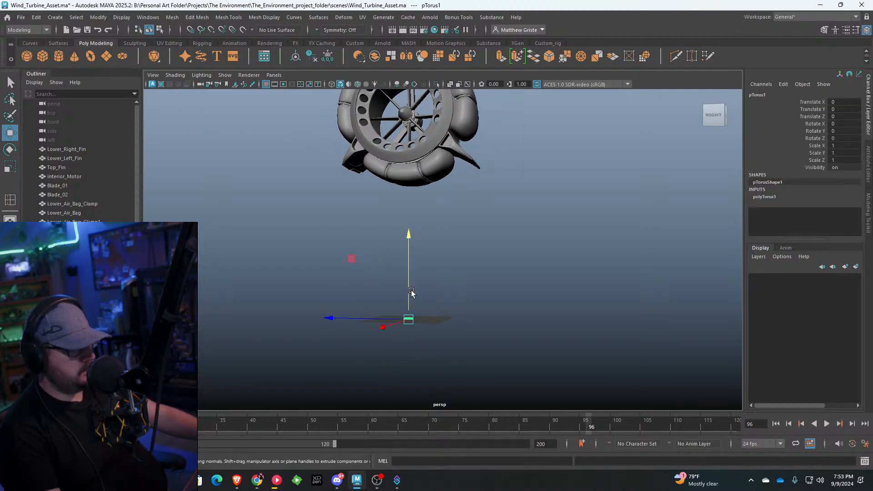
drag(409, 296, 377, 267)
key(e)
key(f)
scroll(409, 252, down, 6)
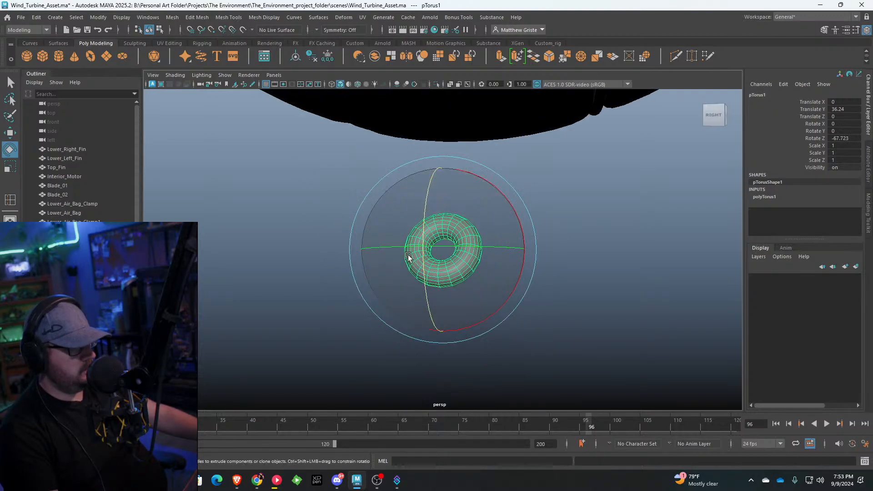
scroll(433, 243, up, 3)
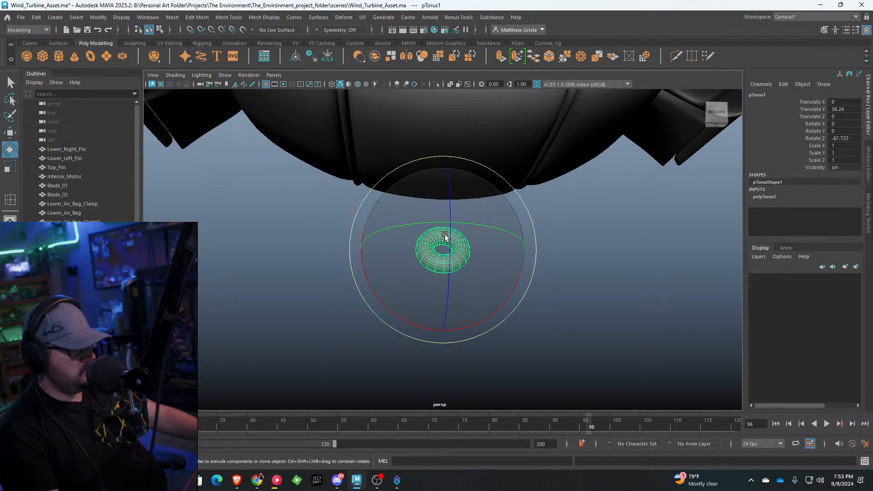
drag(445, 239, 440, 282)
Step: Scale the torus uniformly to about 1.66 and thin it to a section radius of 0.16
key(r)
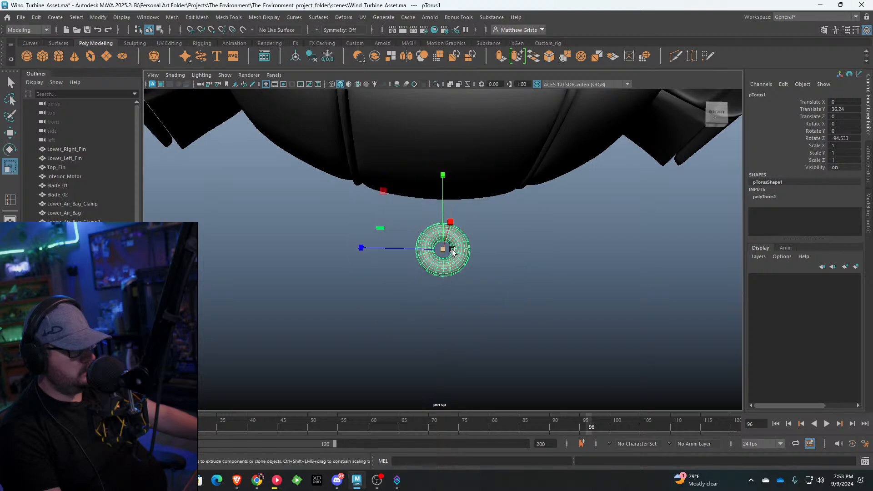
drag(444, 249, 566, 239)
click(771, 197)
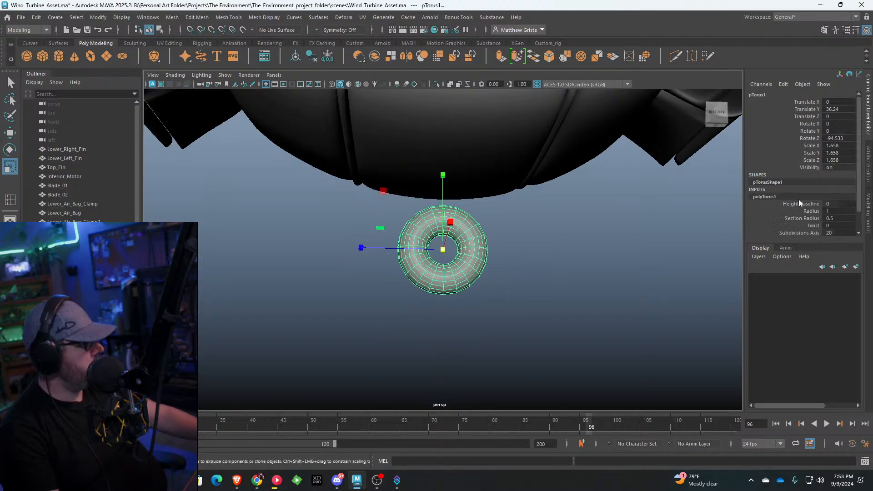
drag(844, 218, 832, 218)
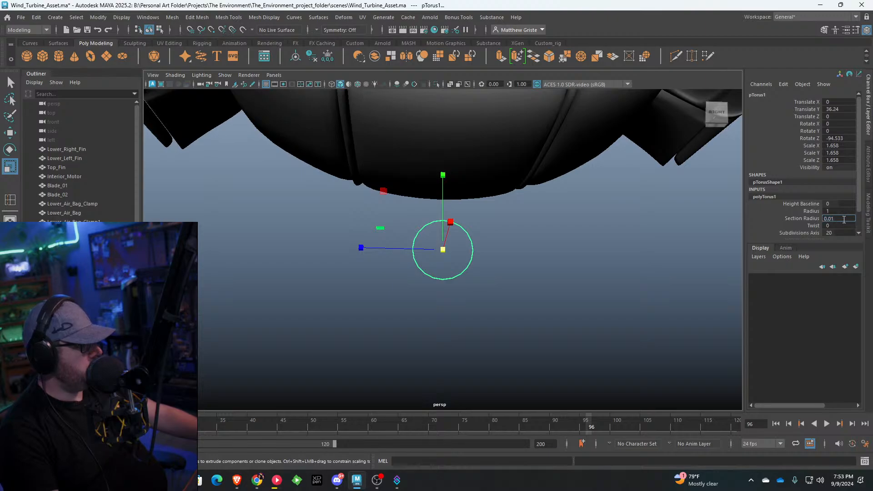
key(BackSpace)
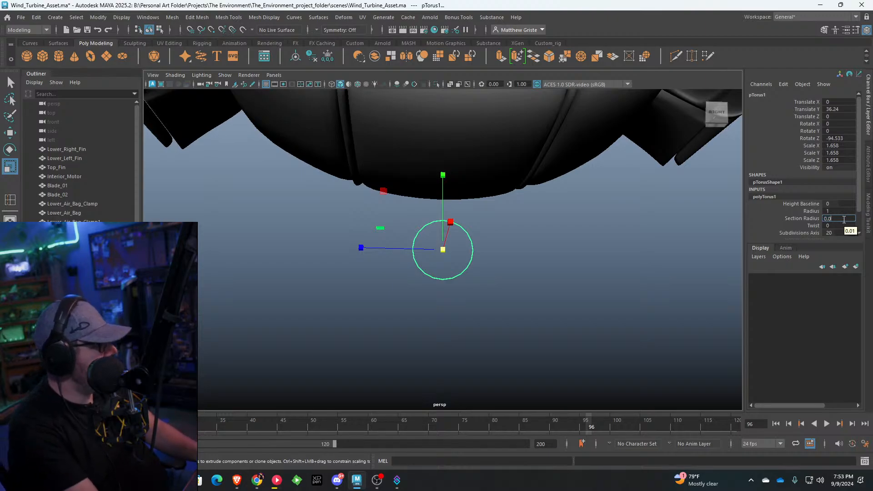
key(Return)
key(BackSpace)
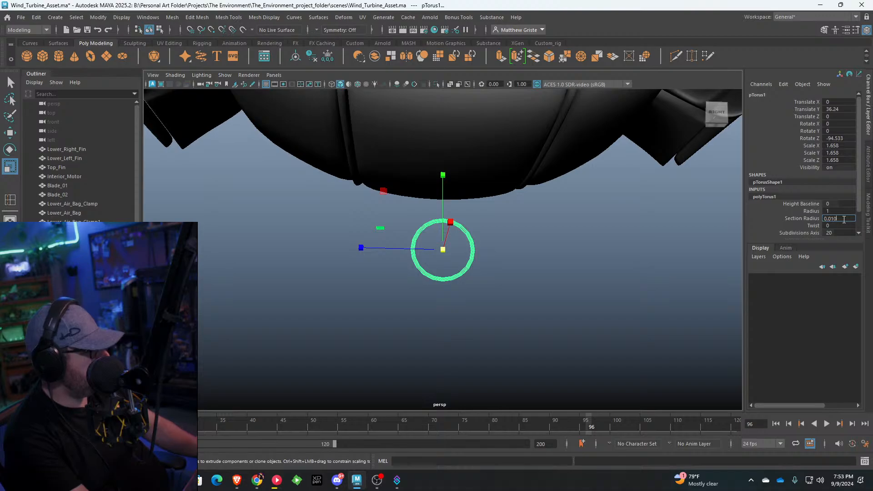
key(Return)
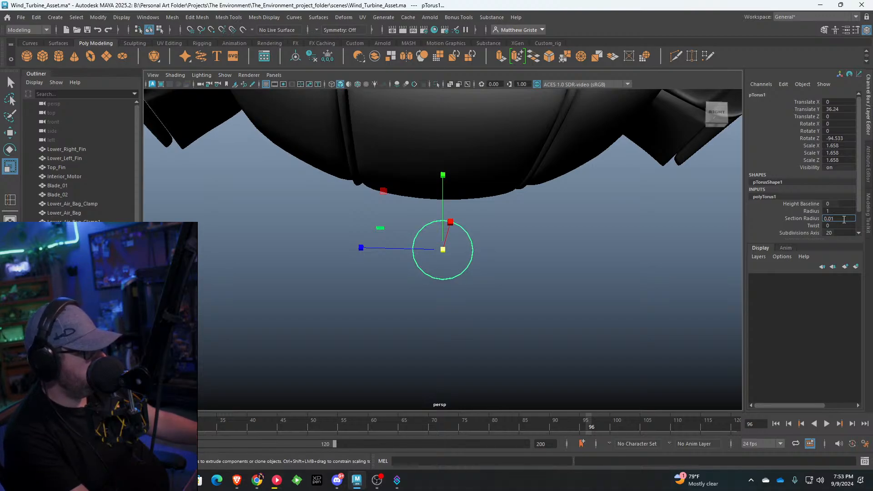
text(0.1)
key(Return)
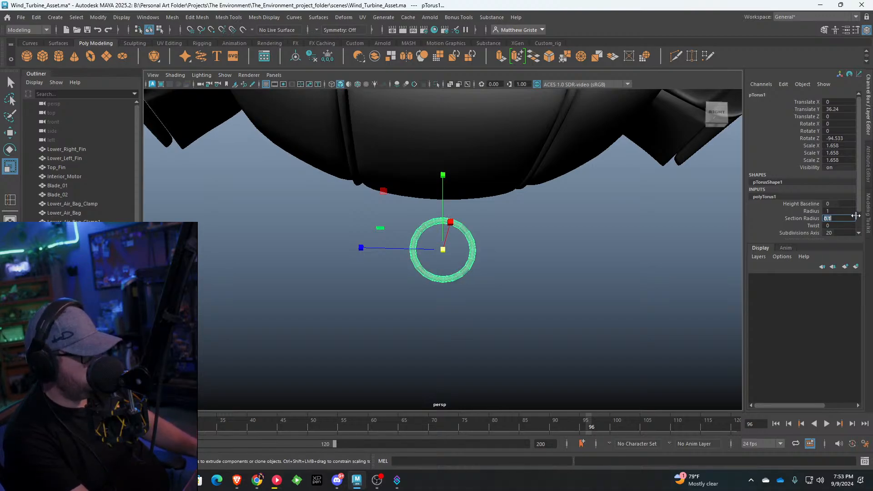
scroll(841, 211, down, 1)
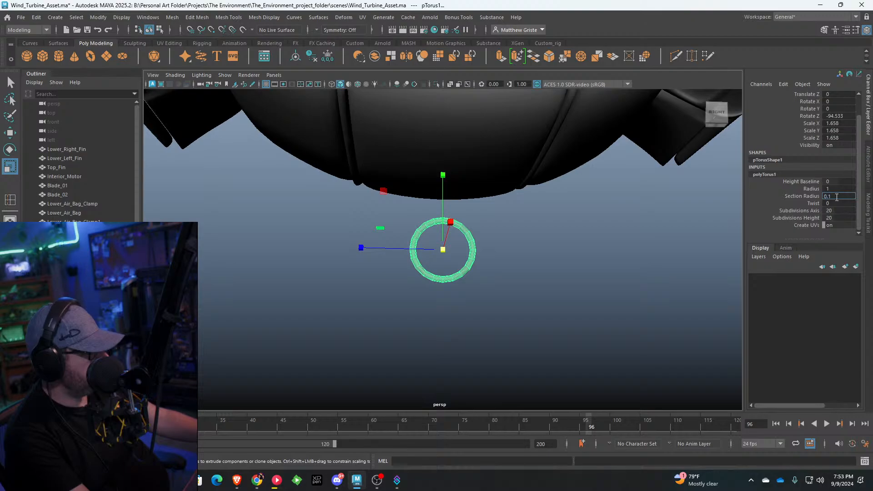
text(6)
key(Return)
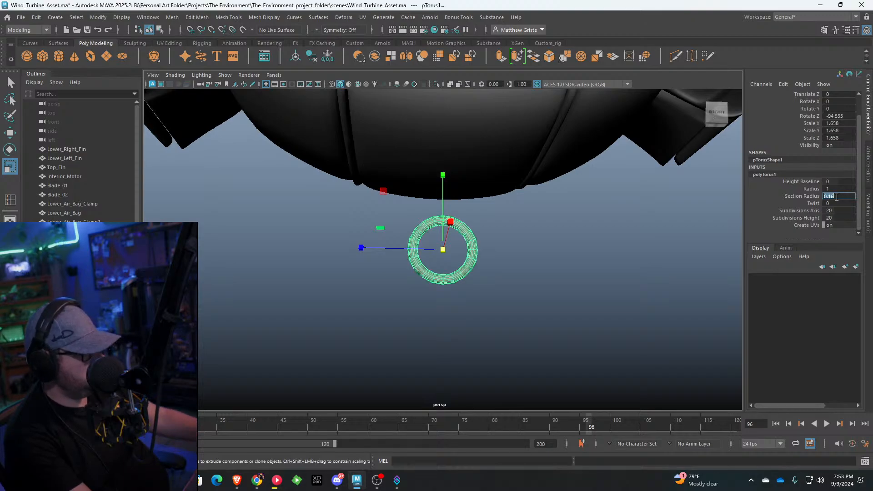
Step: Rotate the ring about 8.6 degrees in Y so a flat segment sits centred at its highest point
scroll(479, 228, up, 8)
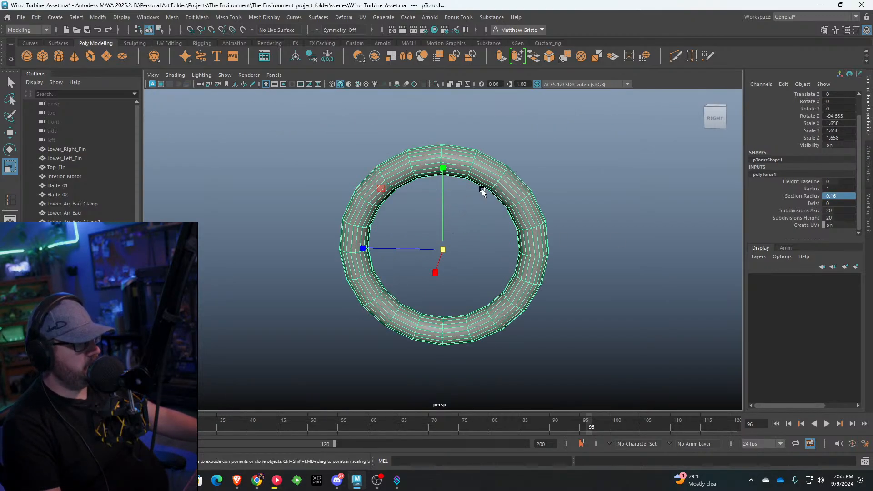
key(e)
drag(481, 171, 465, 168)
click(506, 150)
click(454, 151)
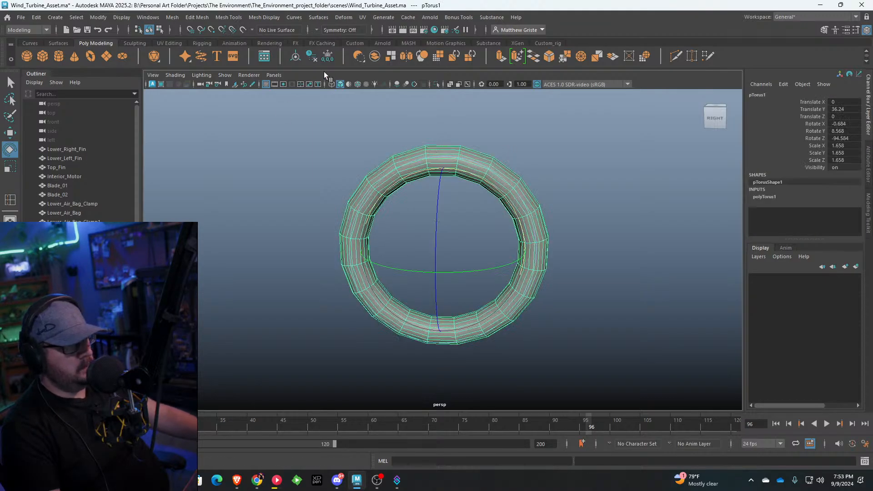
click(552, 145)
click(440, 154)
Step: Select the row of adjacent outer faces across the ring's uppermost segment
alt+drag(466, 140, 463, 249)
right_drag(463, 249, 437, 202)
click(433, 199)
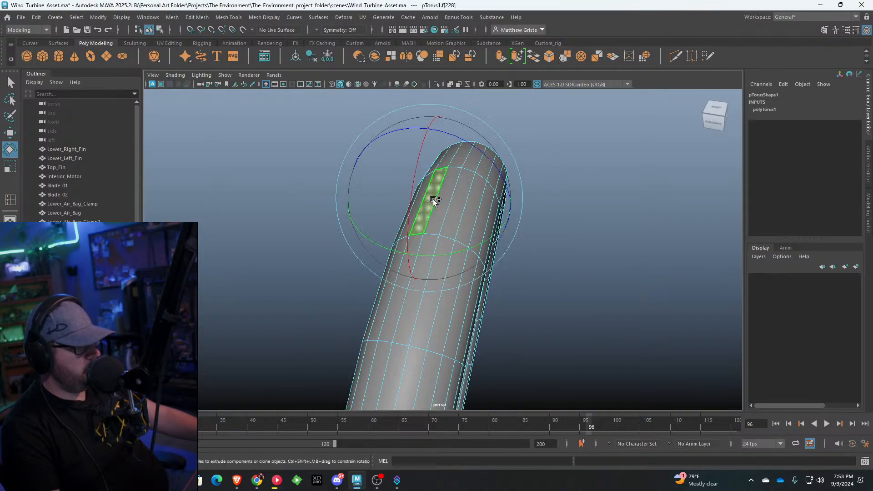
key(w)
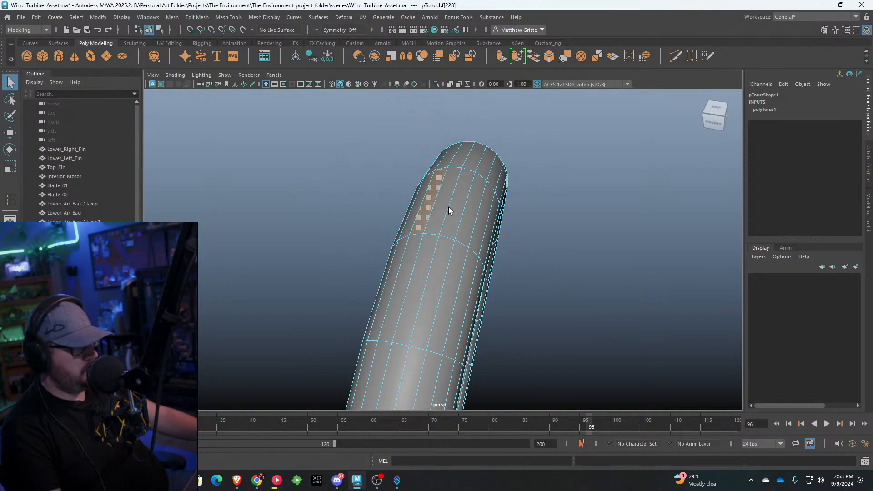
shift+drag(437, 207, 459, 208)
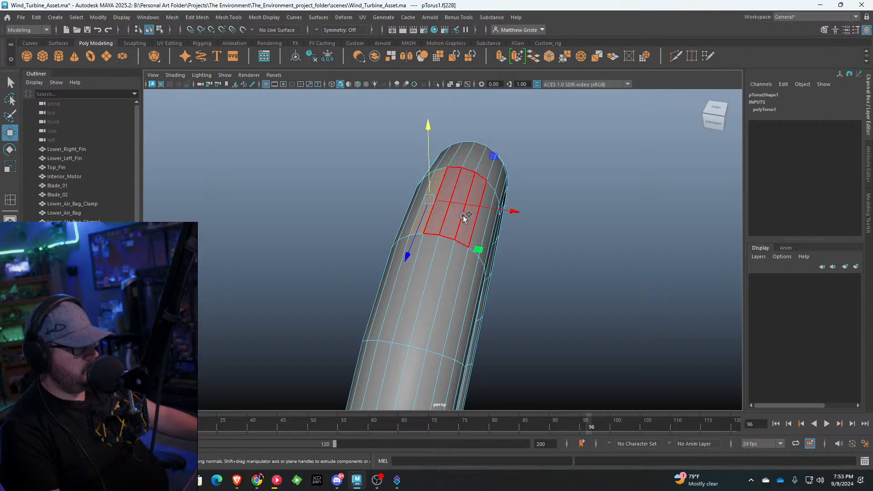
Step: Extrude the selected faces straight up along the world axis by about 1.47 units to form a post on the ring
click(501, 56)
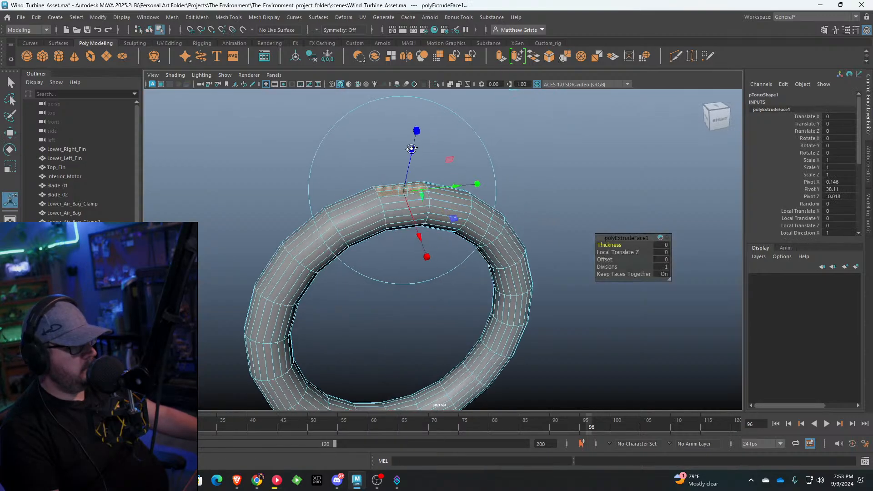
scroll(383, 141, down, 2)
alt+middle_drag(383, 141, 411, 179)
alt+drag(411, 179, 409, 66)
click(500, 58)
click(522, 107)
alt+drag(432, 160, 525, 167)
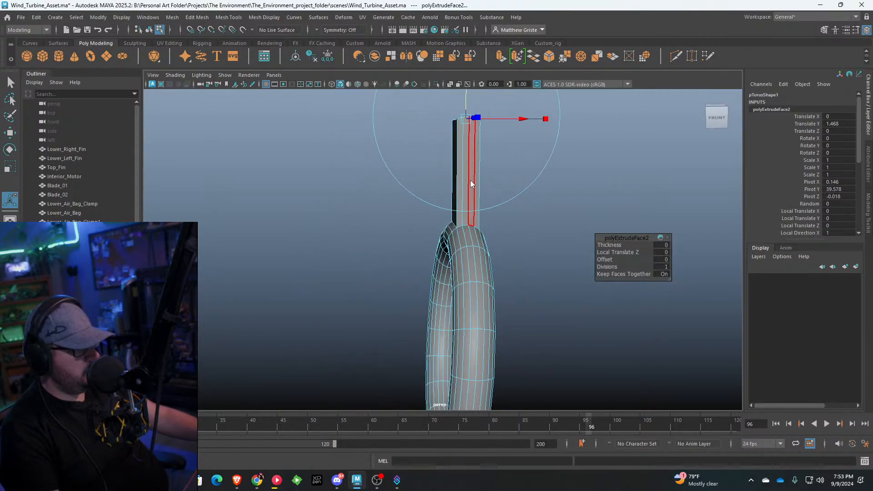
Step: Return the ring to object mode and insert edge loops around the post's base and across the ring where the post joins it
right_drag(471, 184, 489, 167)
scroll(489, 166, up, 3)
alt+drag(489, 166, 424, 200)
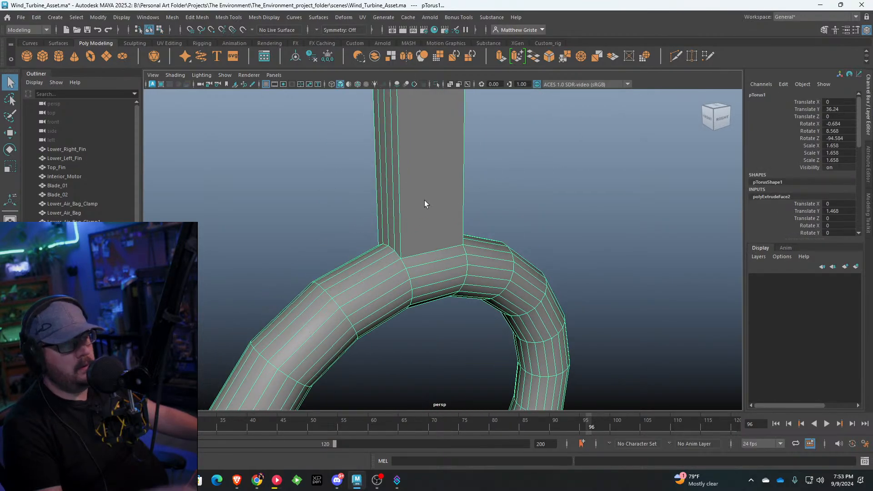
click(201, 19)
click(248, 88)
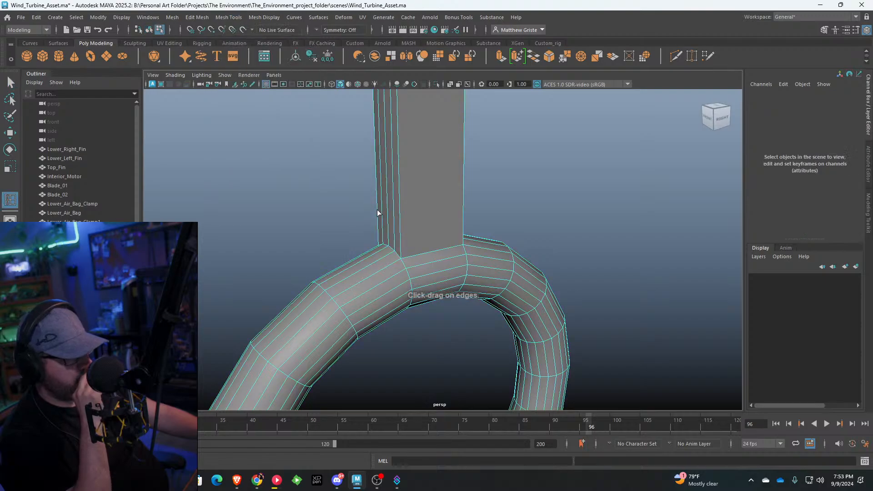
click(399, 227)
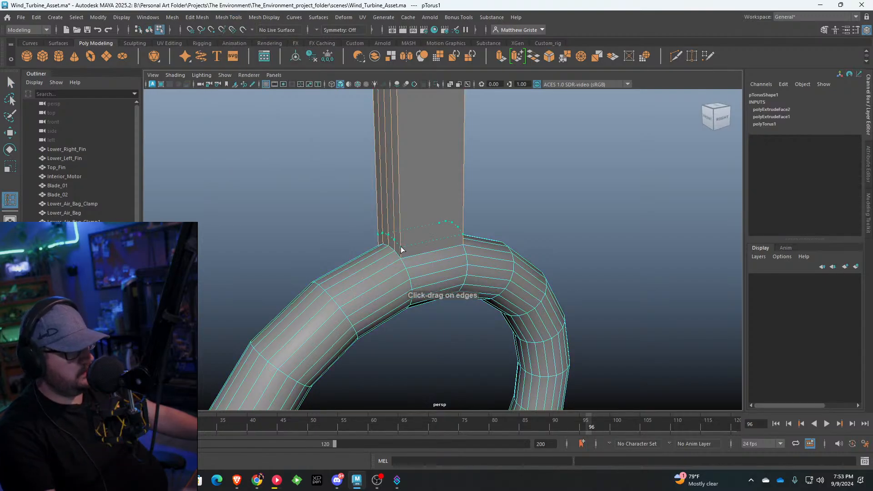
click(403, 258)
alt+drag(403, 257, 435, 234)
click(387, 238)
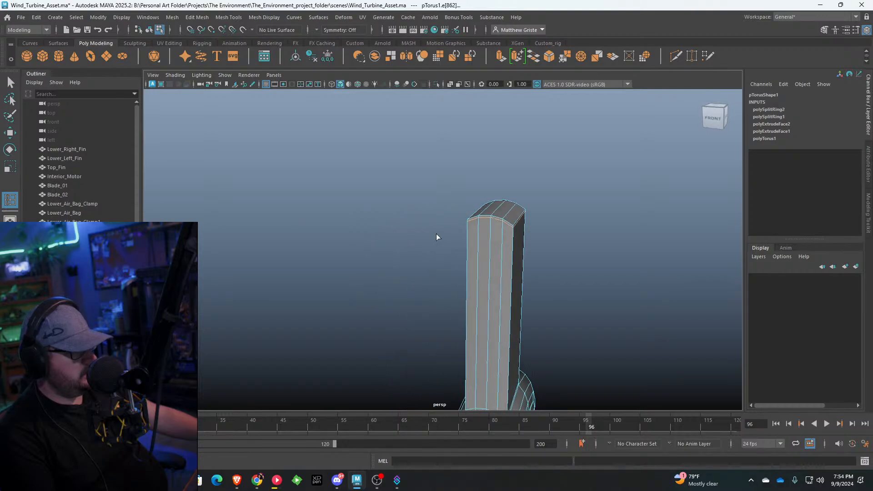
Step: Insert edge loops along the post's height near its vertical corners, then display the ring with smooth mesh preview
click(473, 220)
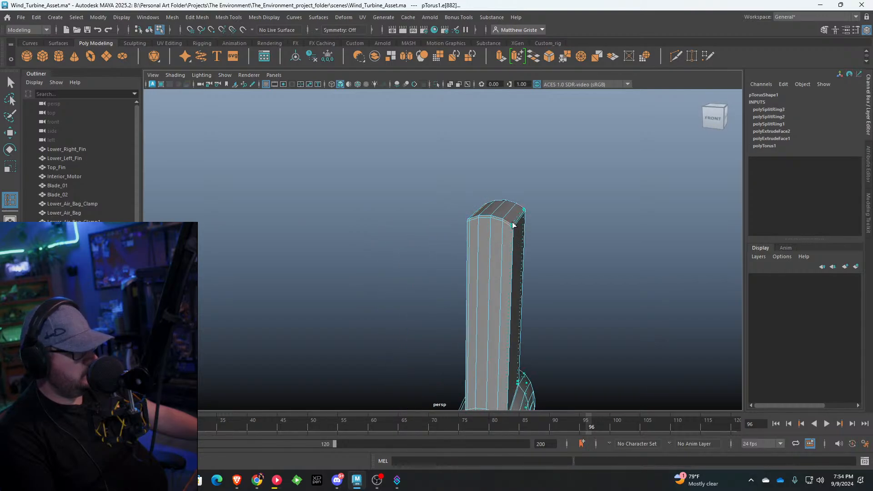
click(512, 224)
key(q)
key(F8)
key(3)
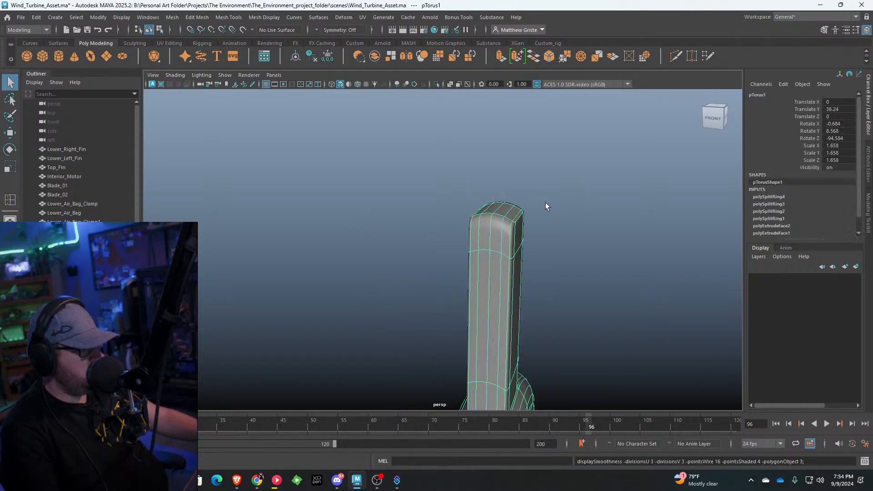
click(544, 203)
Step: Scale the ring uniformly to about 1.106 and move it up to the lower air bag, at about X 5.45, Y 39.55
alt+right_drag(544, 202, 514, 218)
alt+drag(513, 218, 483, 236)
alt+right_drag(484, 236, 410, 253)
click(438, 254)
alt+drag(437, 253, 414, 255)
alt+right_drag(414, 255, 427, 255)
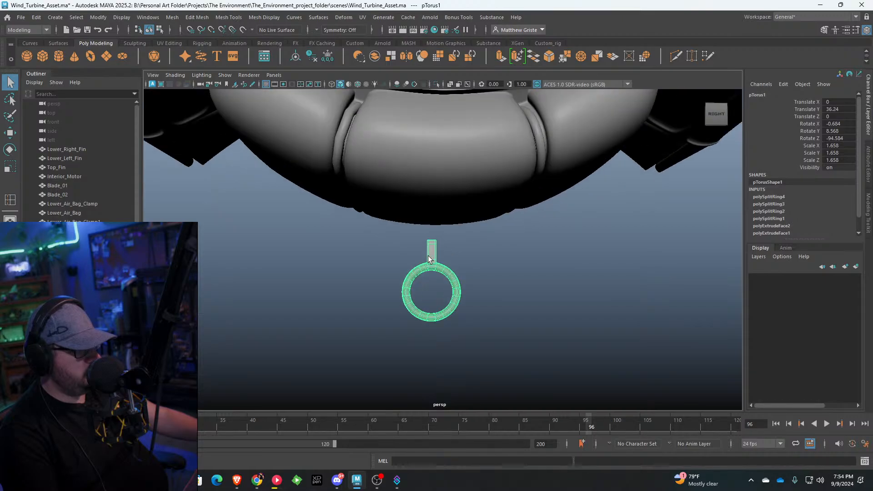
key(e)
key(r)
drag(432, 291, 404, 295)
key(w)
drag(433, 247, 259, 295)
Step: Duplicate the ring and move the copy to the turbine's opposite end, at about X -8.85, Y 43, Z 9.64
key(ctrl+d)
drag(308, 266, 502, 259)
alt+right_drag(502, 259, 558, 278)
click(581, 296)
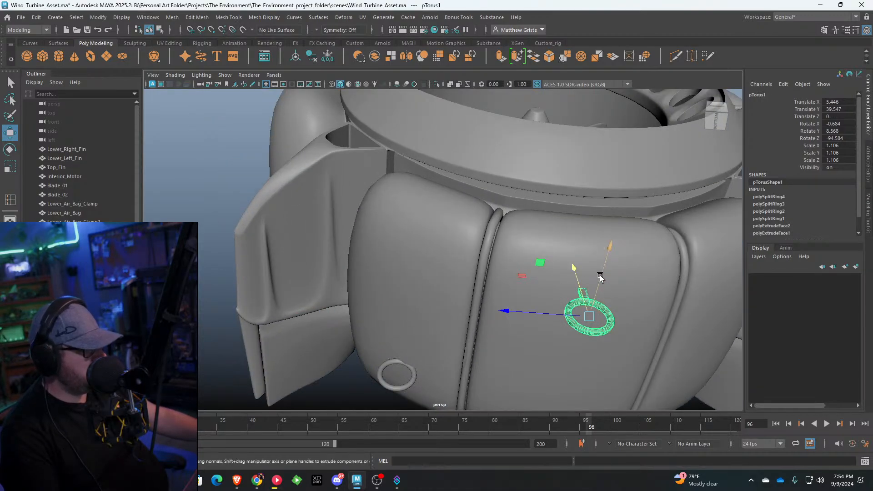
drag(600, 277, 404, 225)
click(359, 211)
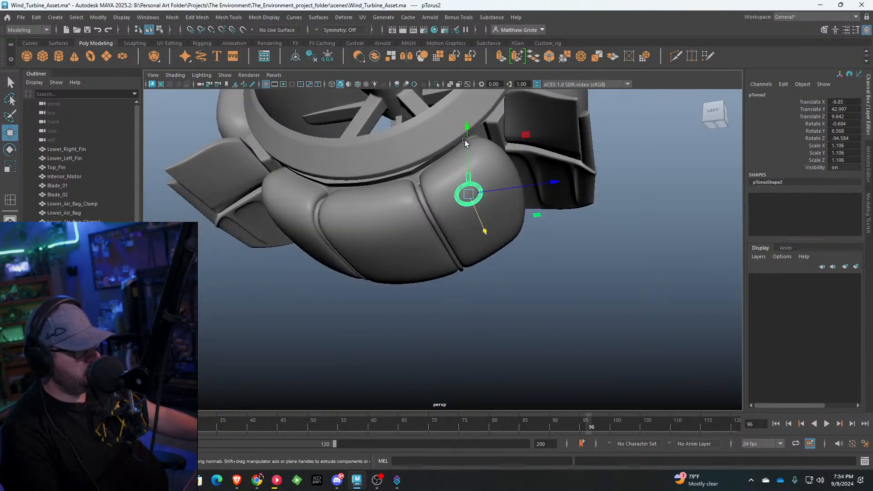
Step: Raise the duplicate ring to about Y 47.89, turn it to about -27.1 in Y, and seat it on the bag at about X -8.67
drag(464, 142, 454, 243)
key(e)
drag(403, 291, 439, 322)
key(w)
drag(477, 265, 395, 240)
Step: Center the duplicate ring's pivot, freeze its transformations, and duplicate it once more
alt+middle_drag(395, 238, 413, 215)
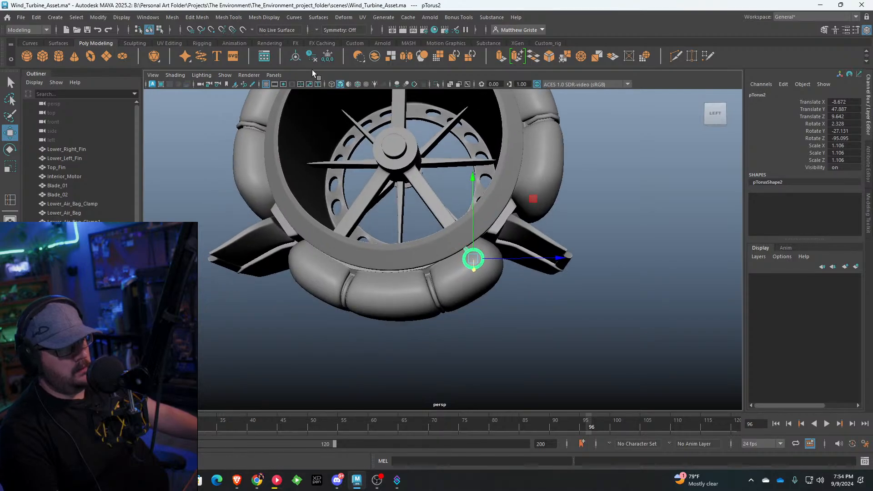
click(295, 56)
click(326, 57)
key(ctrl+d)
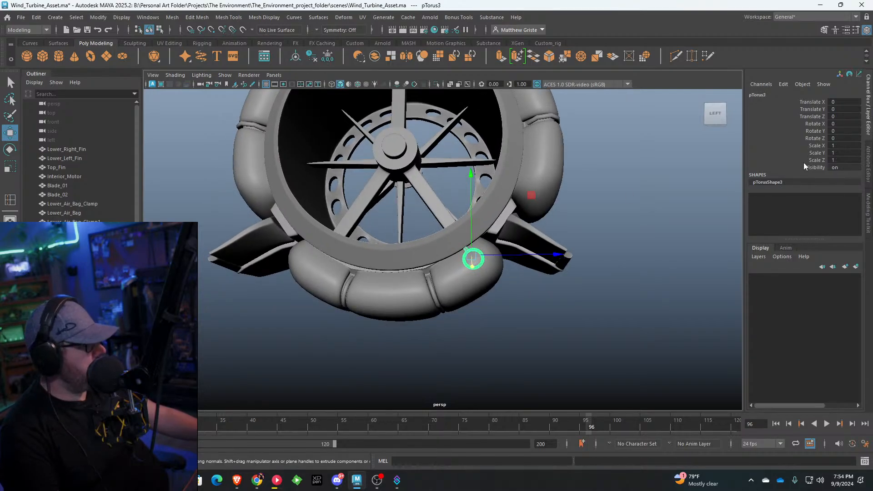
click(842, 139)
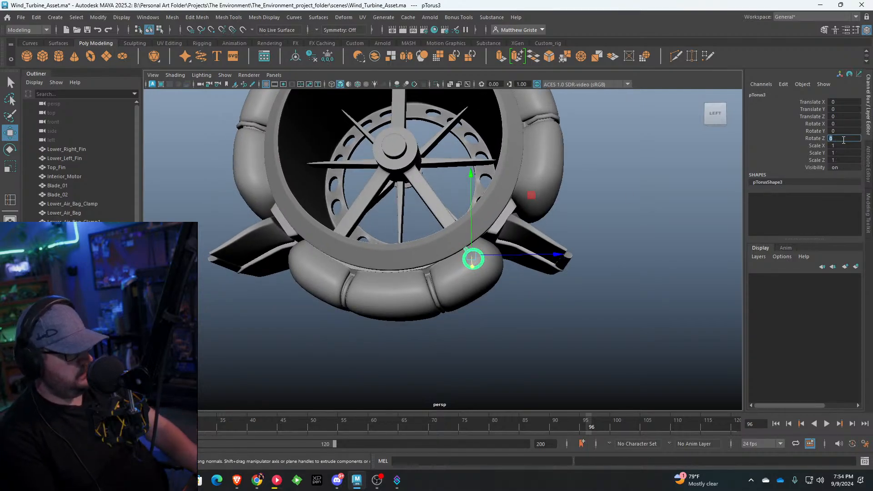
text(-1)
key(Return)
key(ctrl+z)
Step: Mirror the new copy with a Scale Z of -1 and move it along Z to the matching spot across the lower air bag
click(844, 132)
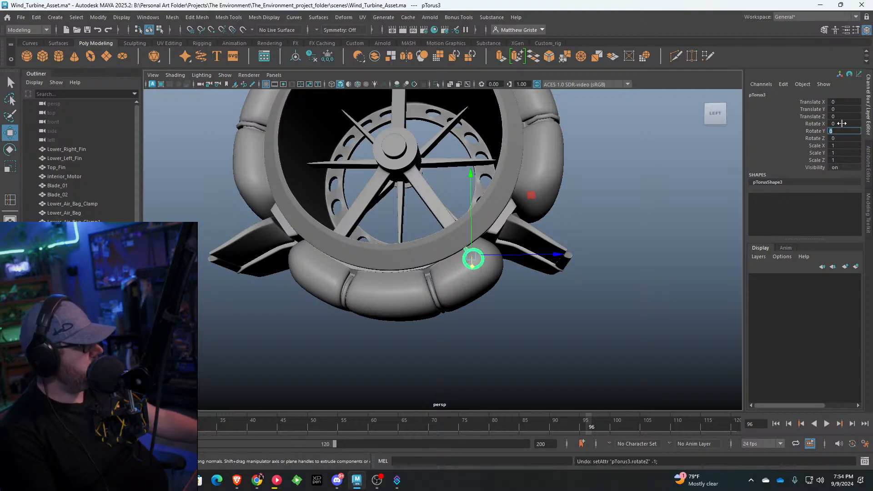
key(Return)
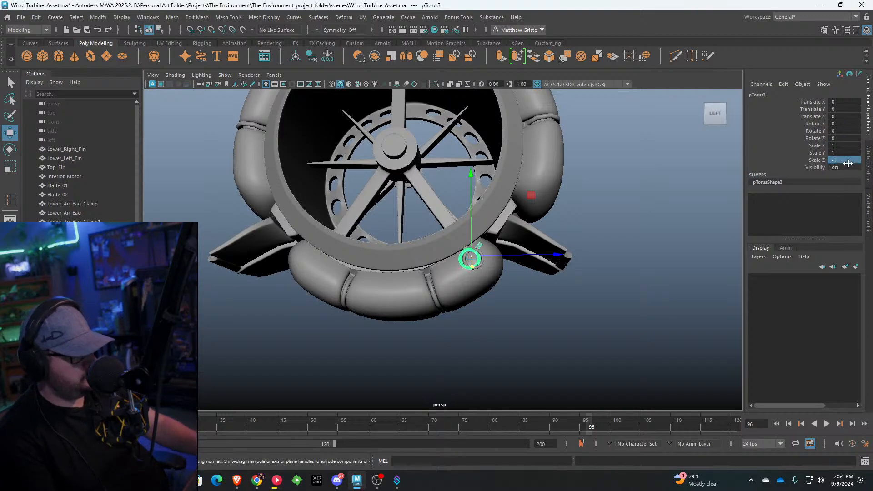
drag(555, 258, 409, 255)
click(530, 311)
alt+drag(531, 311, 285, 303)
scroll(494, 324, down, 5)
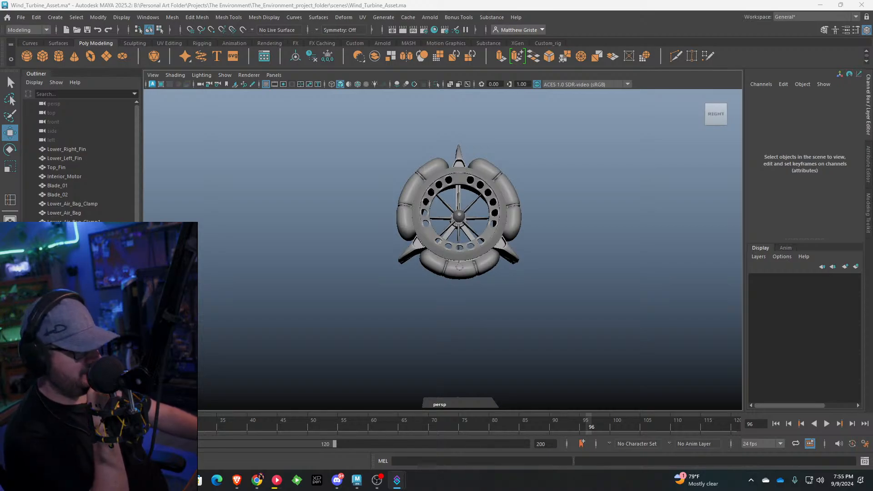
mouse_move(405, 481)
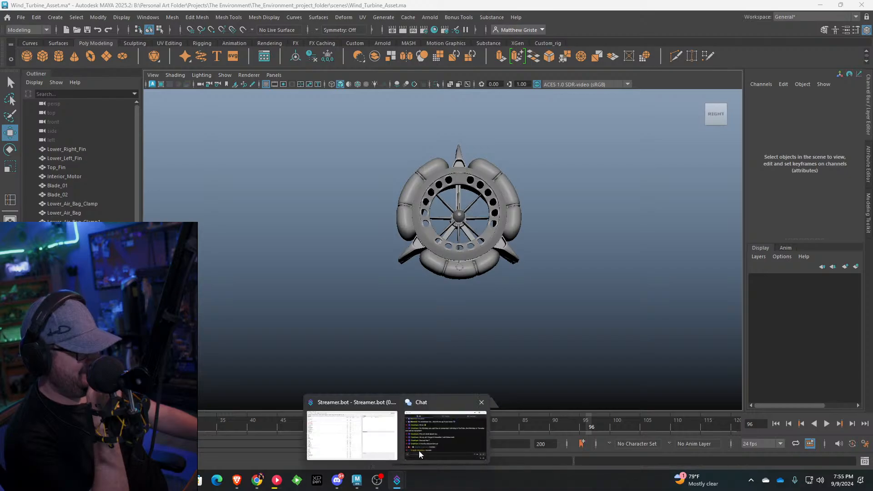
click(389, 441)
drag(458, 32, 447, 0)
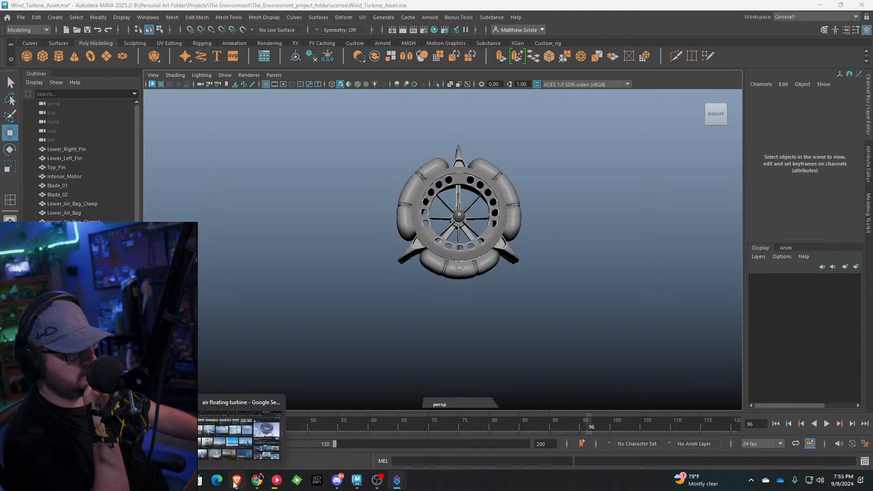
click(255, 482)
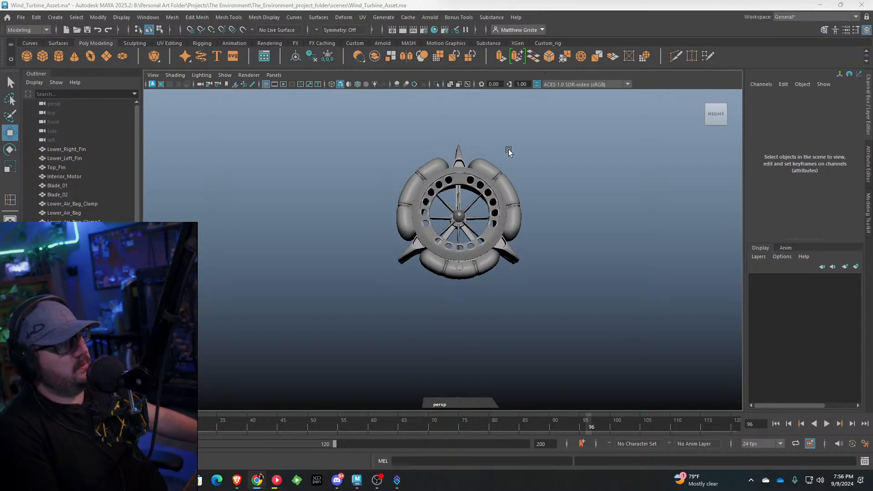
alt+drag(510, 152, 517, 170)
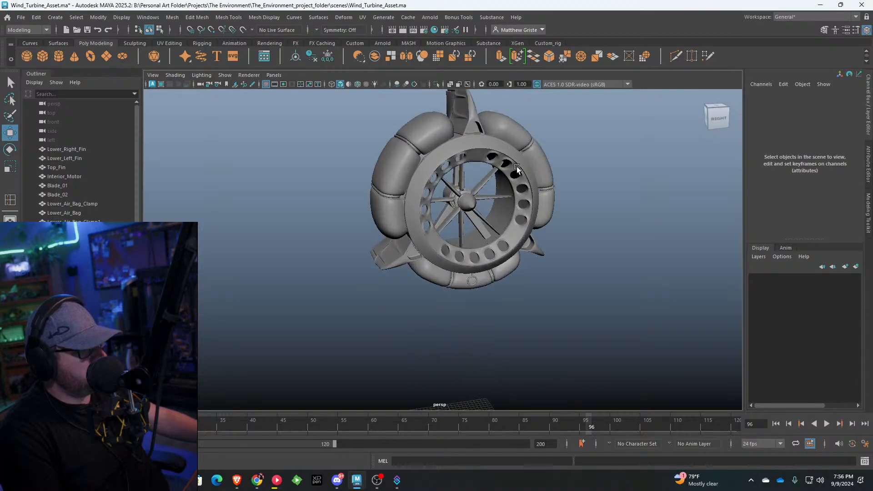
click(237, 480)
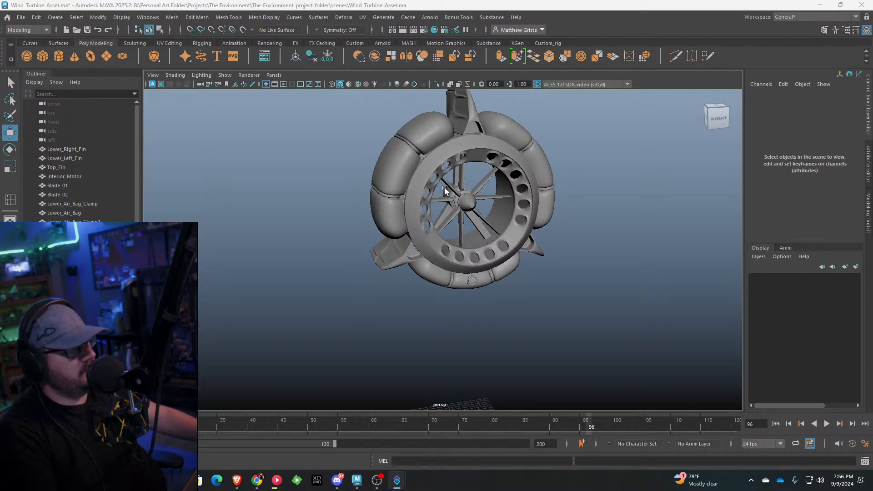
alt+drag(445, 188, 457, 173)
alt+middle_drag(458, 172, 361, 181)
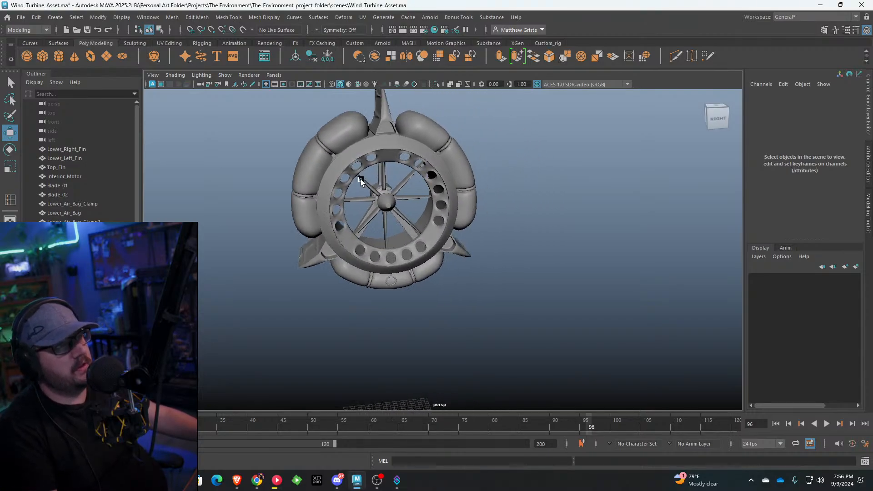
alt+drag(360, 181, 337, 183)
scroll(337, 183, up, 3)
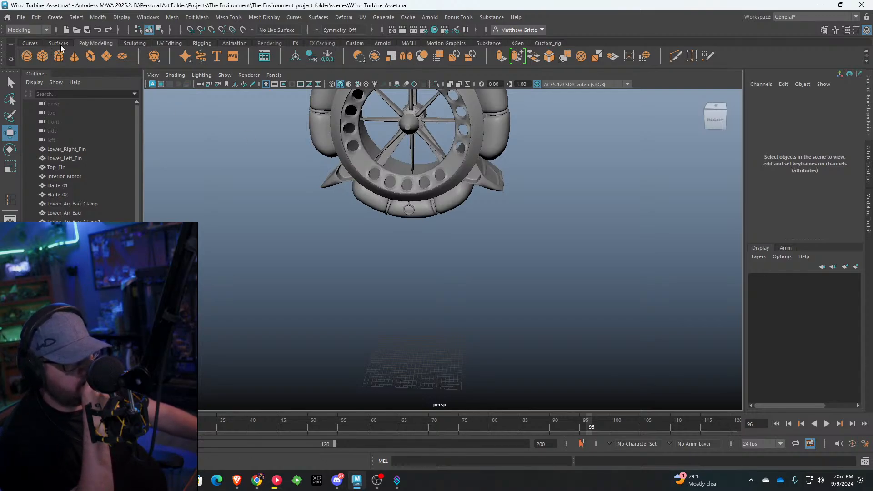
Step: Start the EP Curve tool and turn off selection isolation in the side view so the whole turbine shows
click(30, 44)
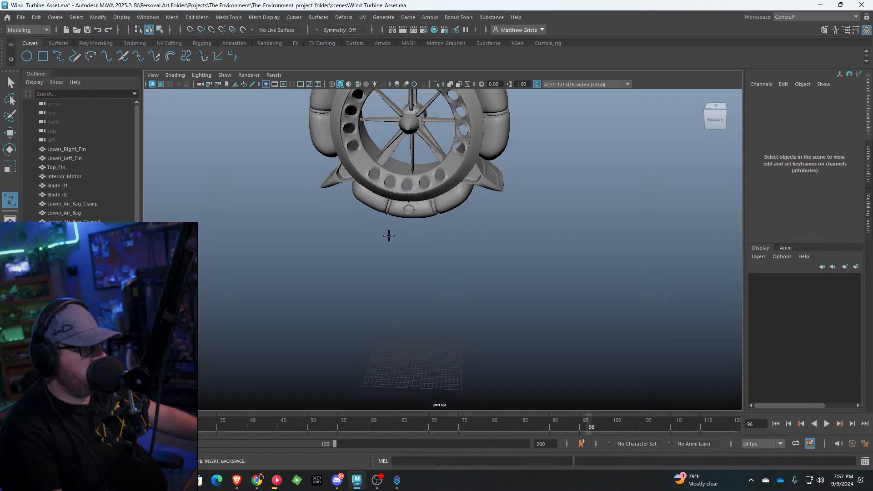
key(space)
key(space)
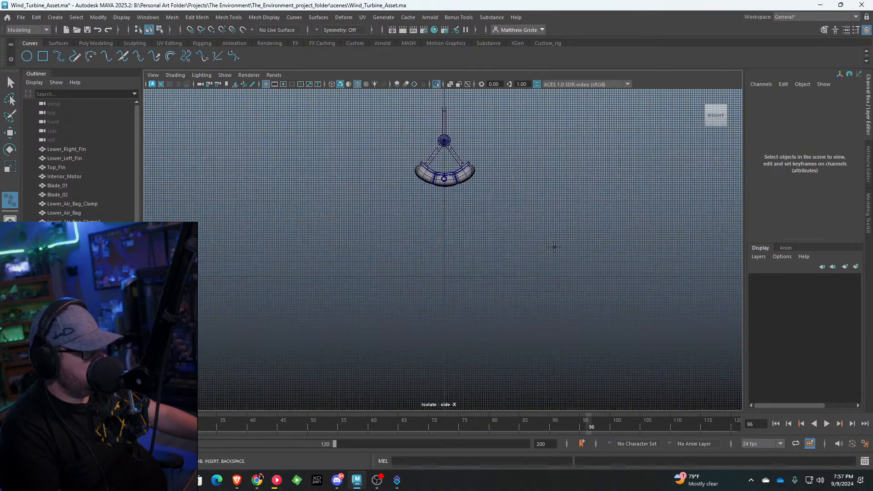
scroll(450, 169, up, 2)
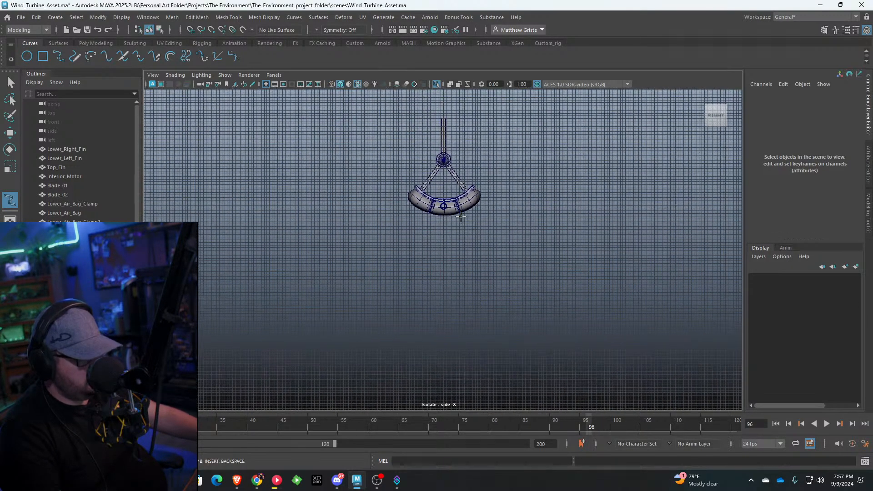
click(225, 75)
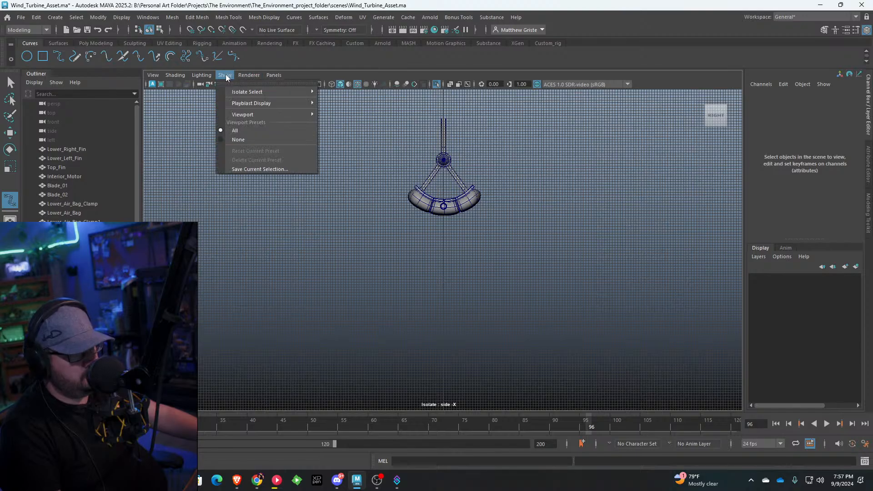
mouse_move(245, 93)
click(363, 98)
Step: Draw an EP curve in the front view that rises from below, passes over the lower segment of the single end ring, and returns beside its start
key(space)
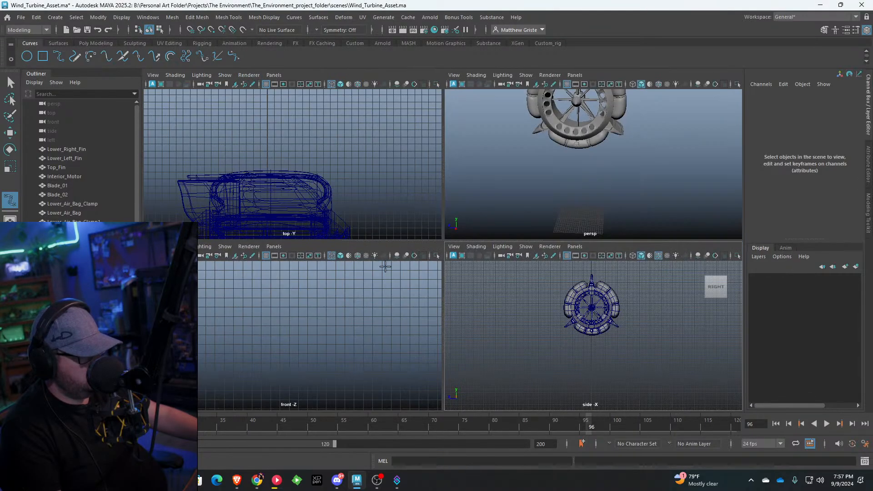
scroll(394, 306, down, 5)
alt+middle_drag(248, 287, 320, 324)
scroll(321, 323, up, 3)
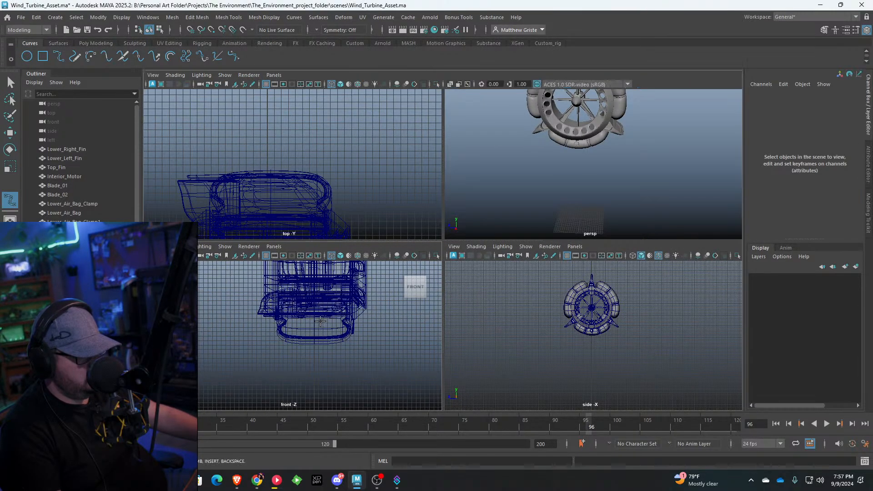
key(space)
scroll(485, 231, up, 2)
alt+middle_drag(633, 238, 617, 238)
scroll(468, 247, up, 6)
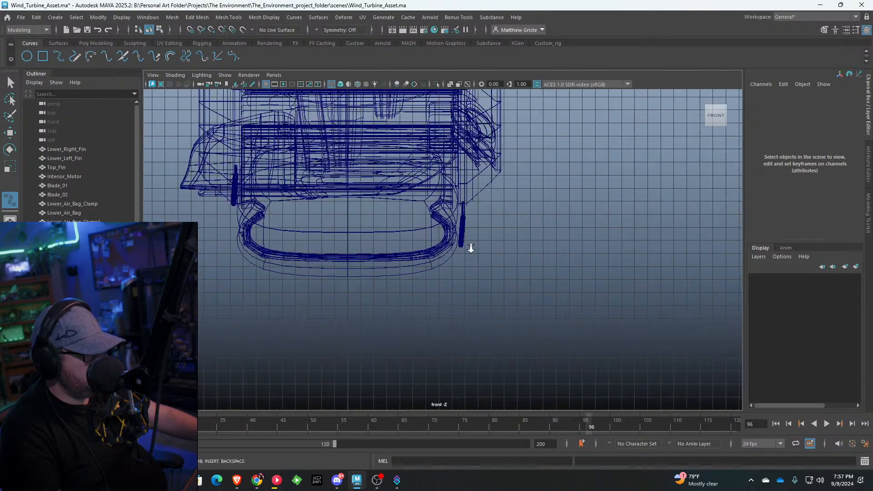
scroll(483, 243, up, 5)
alt+middle_drag(531, 220, 484, 225)
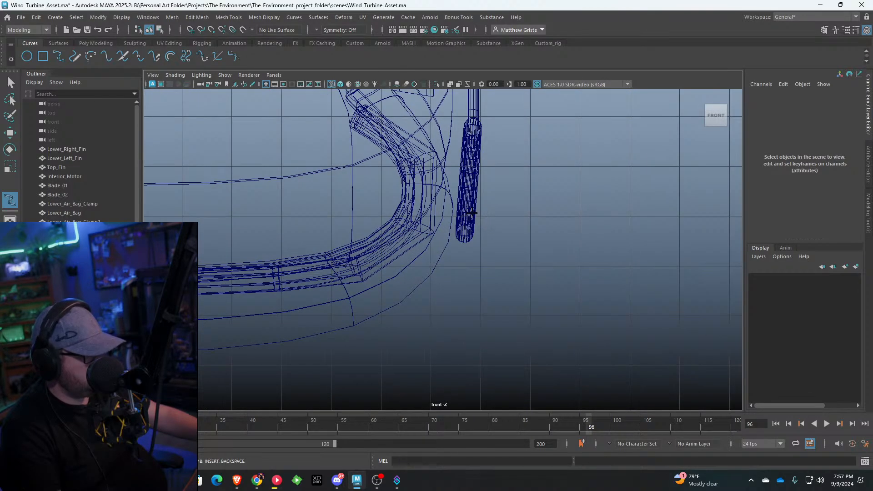
alt+middle_drag(491, 308, 496, 275)
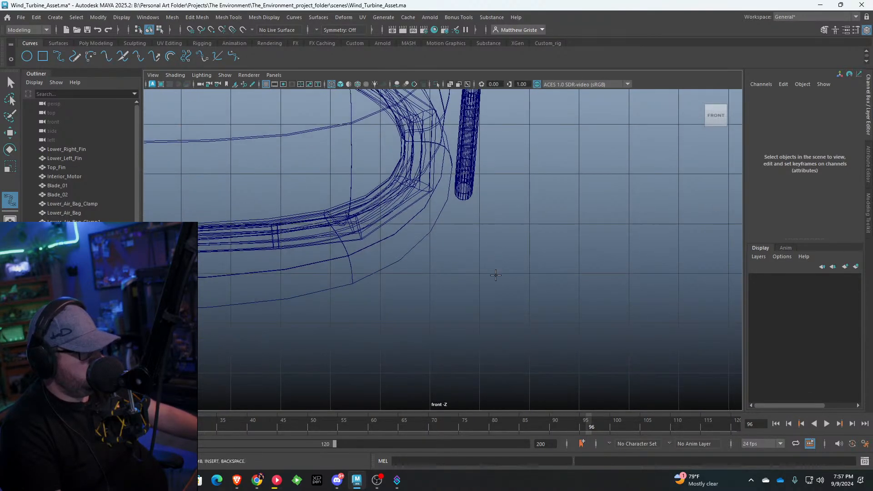
click(513, 394)
drag(510, 336, 510, 242)
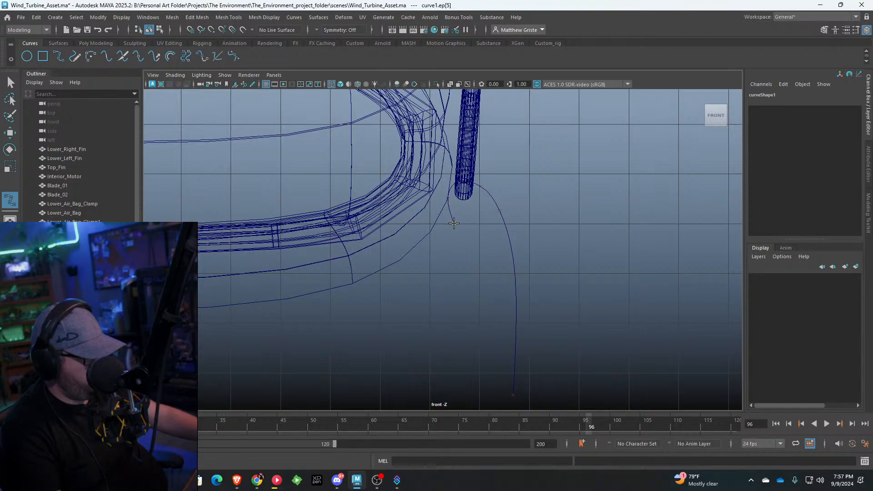
drag(497, 249, 511, 362)
click(510, 391)
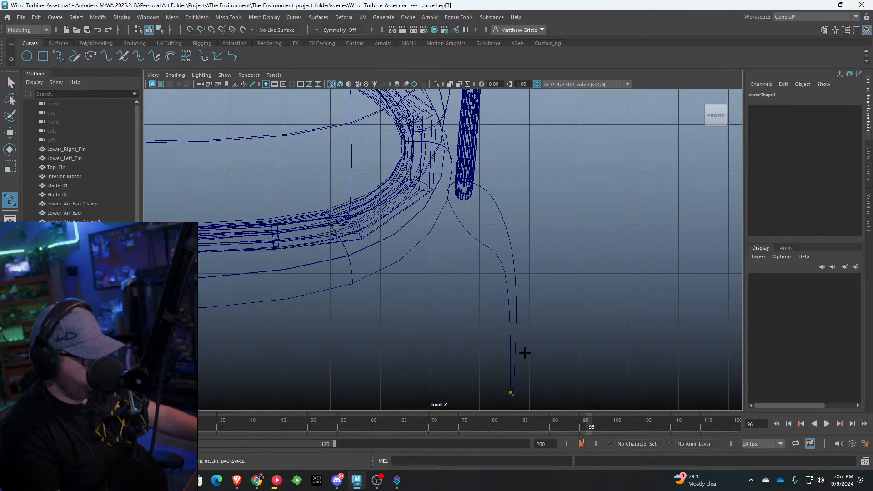
alt+middle_drag(523, 380, 513, 264)
scroll(508, 296, down, 3)
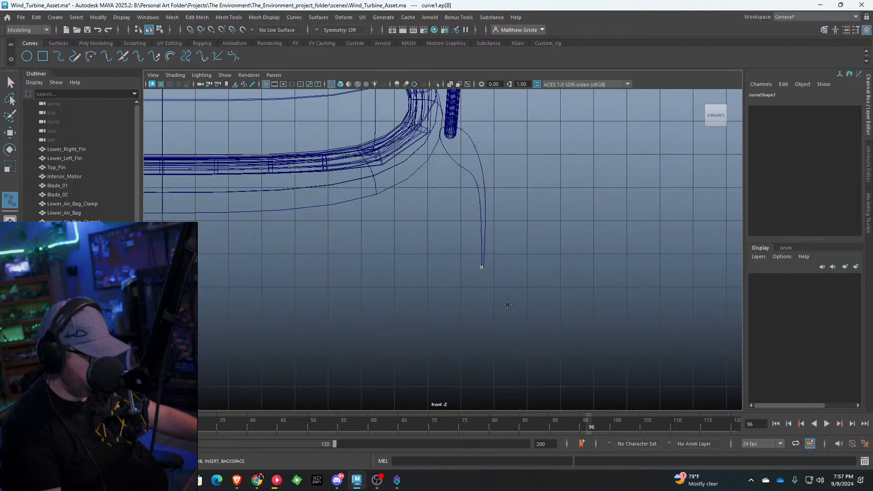
key(Return)
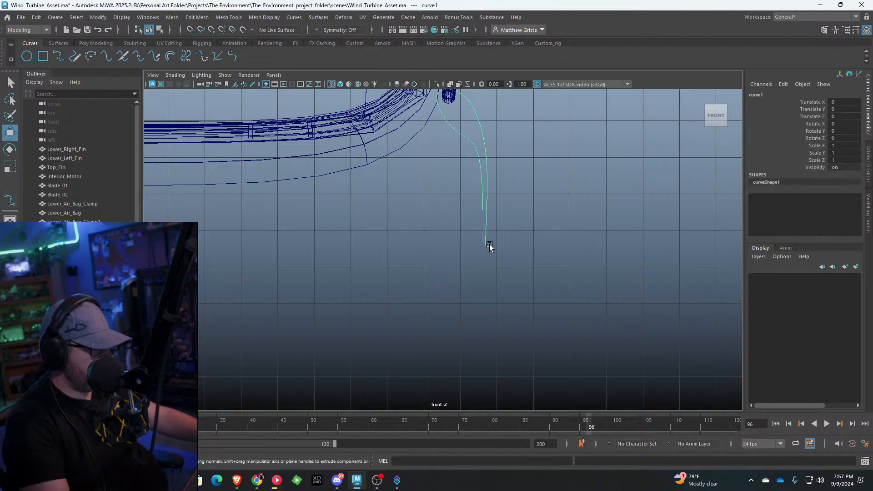
Step: Switch the rope curve to control vertices and move its starting vertex far below the turbine in the front view
right_drag(487, 241, 451, 238)
key(w)
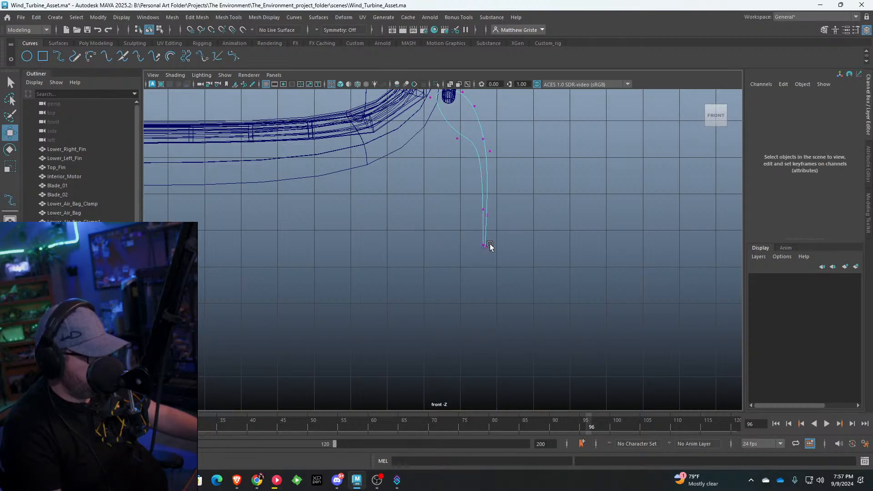
click(485, 248)
drag(485, 248, 489, 361)
scroll(509, 370, down, 5)
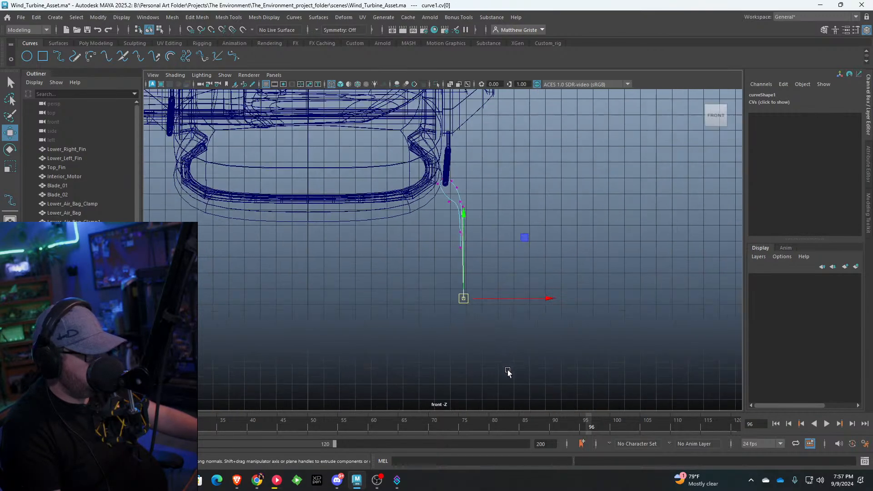
alt+middle_drag(508, 370, 509, 266)
scroll(509, 265, down, 5)
alt+middle_drag(516, 223, 514, 181)
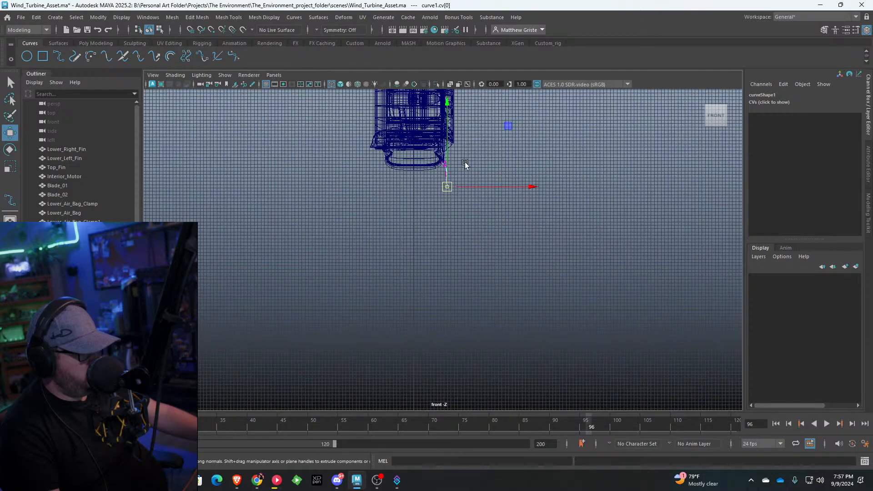
drag(448, 160, 466, 376)
alt+middle_drag(466, 376, 449, 273)
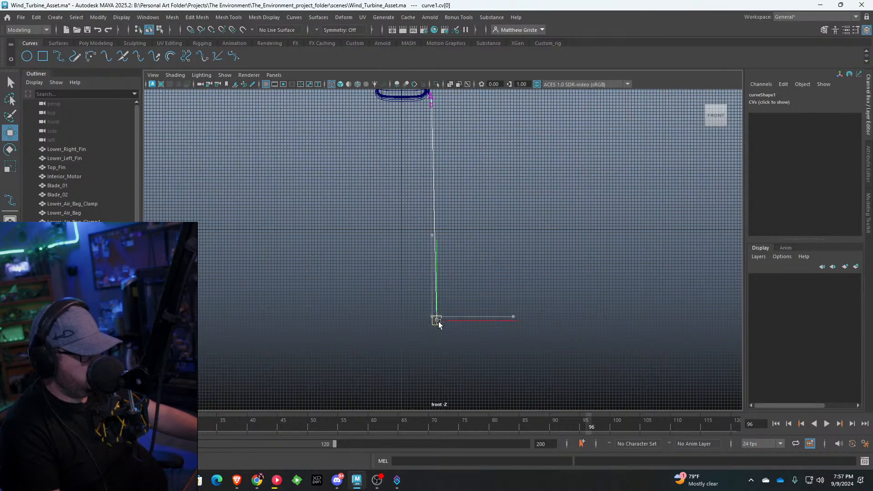
drag(434, 320, 472, 334)
click(468, 205)
Step: Pull the curve's control vertex beside the lower end of the ring in close against the ring's outer side
alt+middle_drag(433, 128, 468, 268)
scroll(485, 326, up, 7)
alt+middle_drag(434, 170, 468, 125)
scroll(468, 127, up, 12)
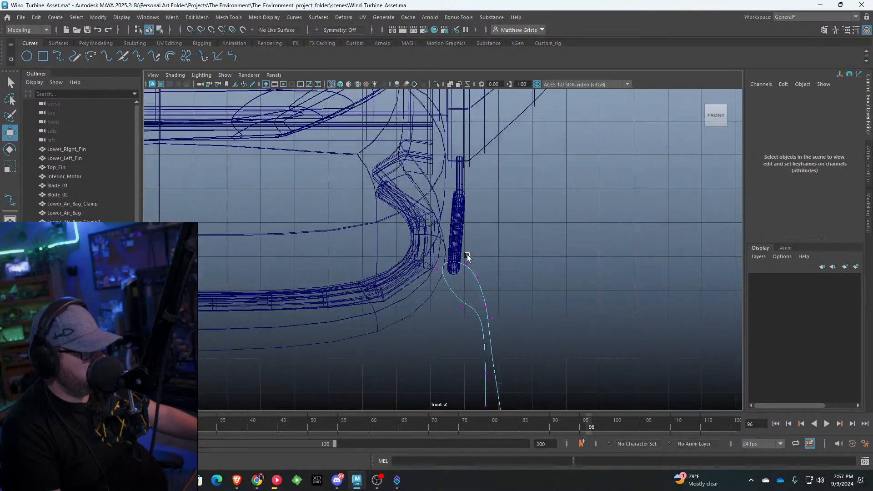
drag(405, 234, 390, 181)
mouse_move(326, 137)
mouse_down()
mouse_move(342, 153)
mouse_move(369, 152)
mouse_move(361, 150)
mouse_up()
drag(445, 115, 426, 141)
drag(431, 129, 413, 123)
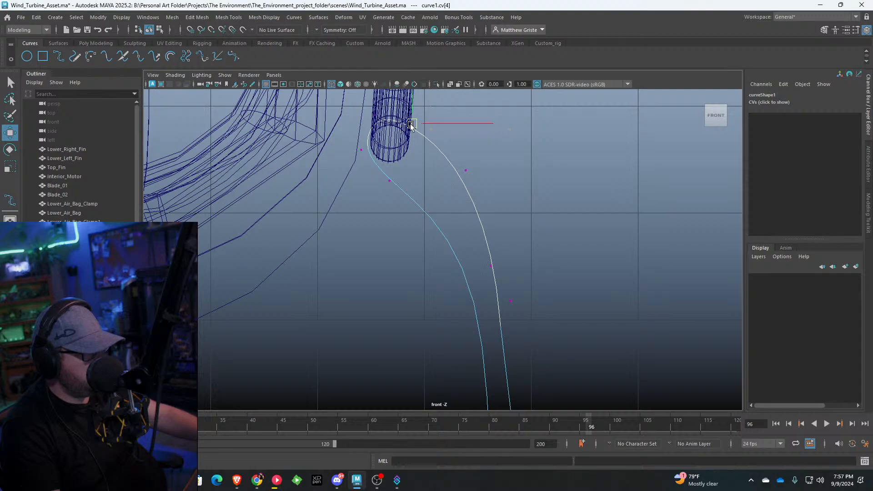
Step: Tighten the strands beneath the ring by moving the outer control vertices inward and raising the vertex on the returning side
drag(481, 151, 414, 156)
drag(417, 211, 417, 291)
drag(370, 173, 401, 189)
drag(395, 181, 408, 173)
drag(382, 253, 410, 283)
drag(409, 269, 409, 197)
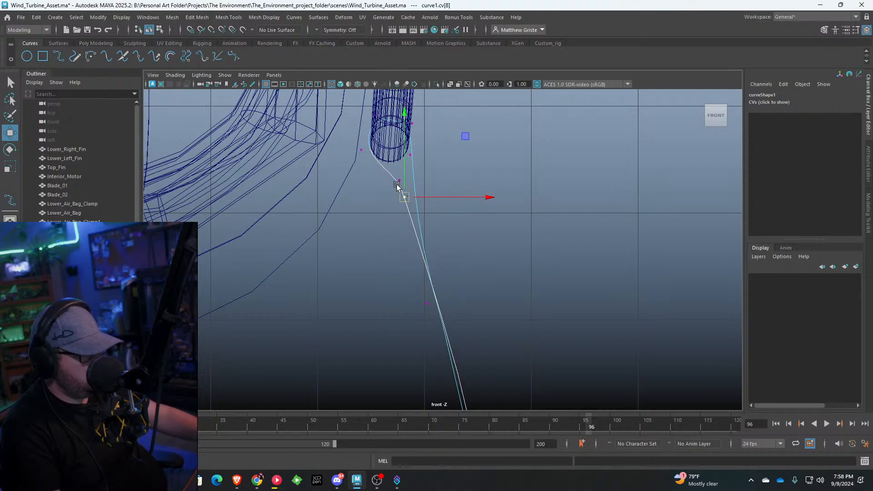
Step: Reshape the short returning strand by pulling its remaining control vertices and end point up alongside the long strand
drag(386, 168, 405, 189)
mouse_move(401, 186)
mouse_down()
mouse_move(390, 174)
mouse_move(417, 210)
mouse_move(405, 189)
mouse_up()
drag(398, 242, 433, 302)
scroll(454, 343, down, 6)
alt+middle_drag(456, 346, 448, 298)
scroll(448, 297, up, 3)
drag(435, 261, 456, 282)
drag(453, 278, 446, 281)
scroll(488, 326, up, 2)
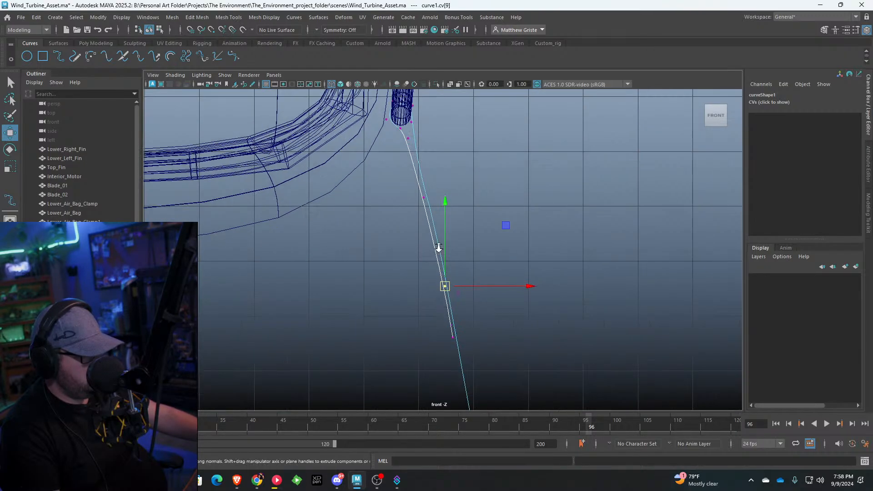
drag(457, 356, 447, 328)
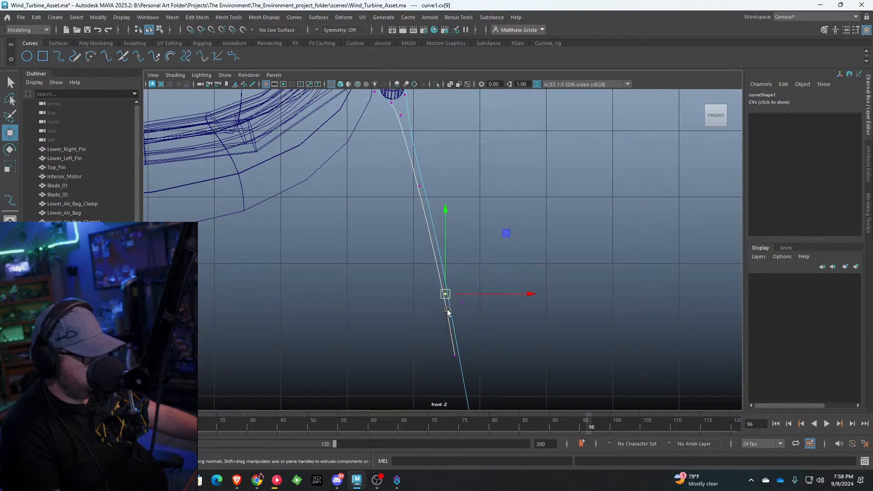
drag(445, 295, 437, 249)
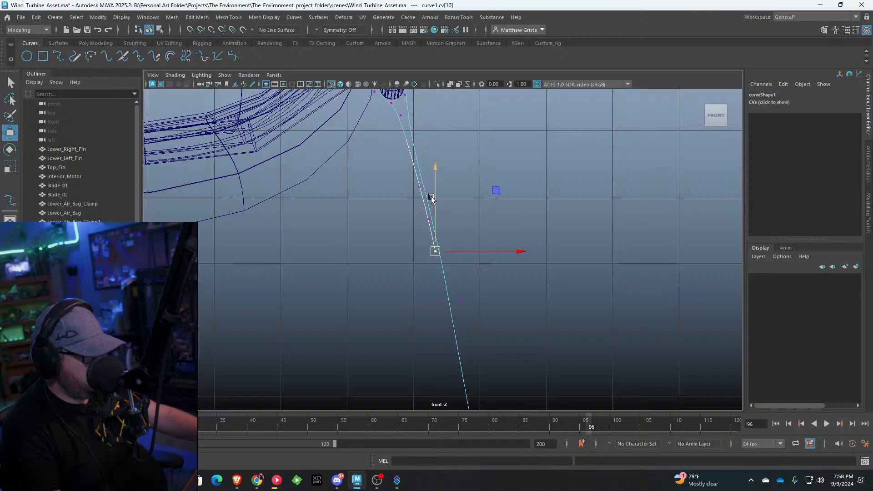
Step: Examine the rope curve and its path below the turbine from several angles in the perspective view
key(space)
key(space)
alt+drag(523, 196, 397, 191)
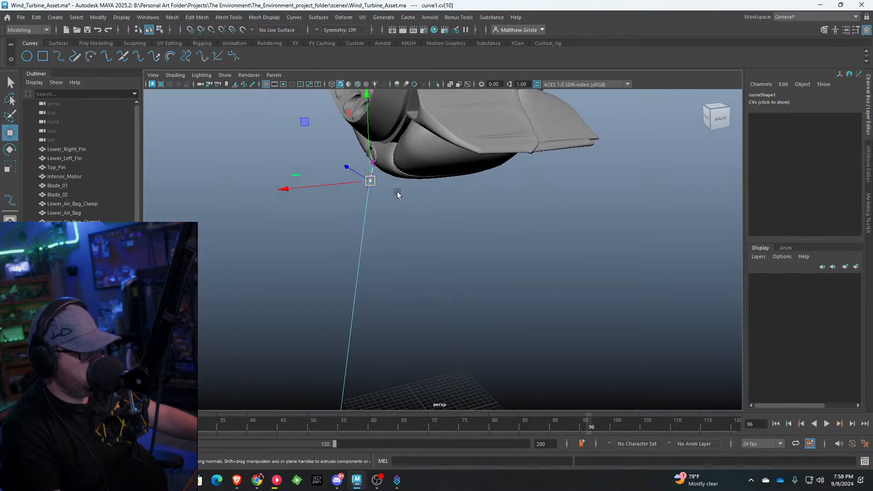
right_drag(370, 193, 411, 185)
alt+drag(384, 191, 420, 188)
right_drag(420, 188, 367, 188)
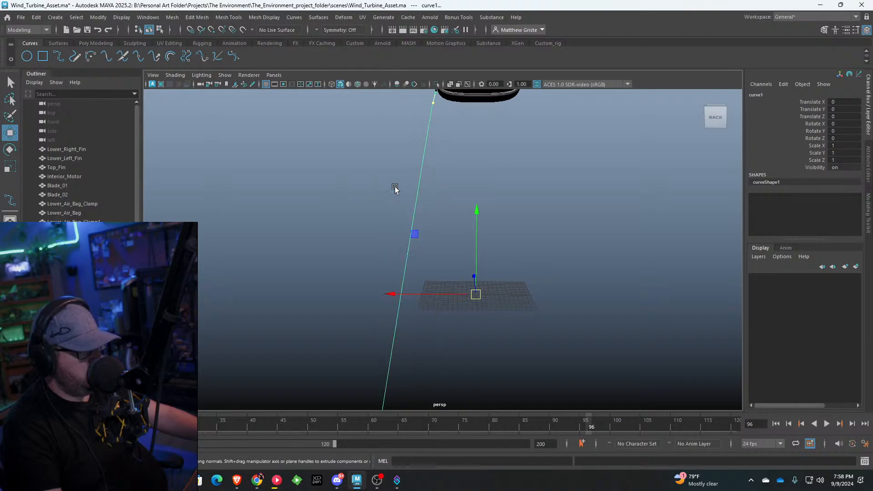
alt+drag(410, 194, 280, 130)
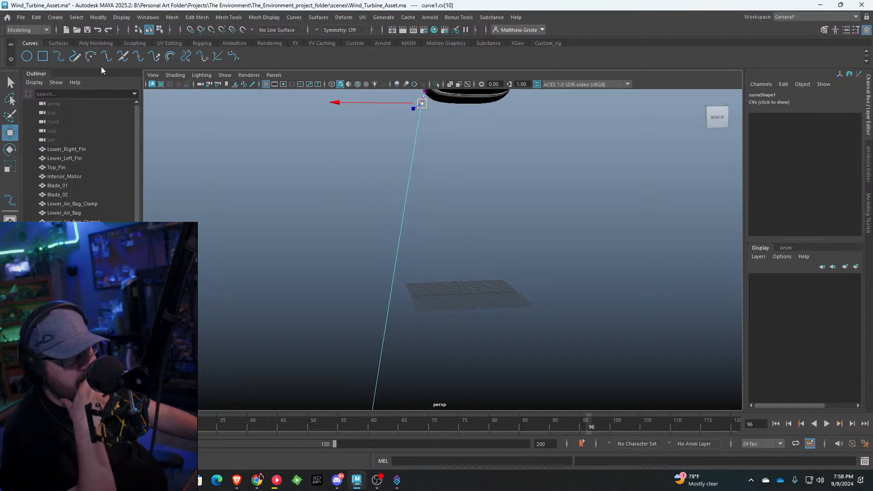
click(134, 57)
click(395, 261)
scroll(394, 261, up, 1)
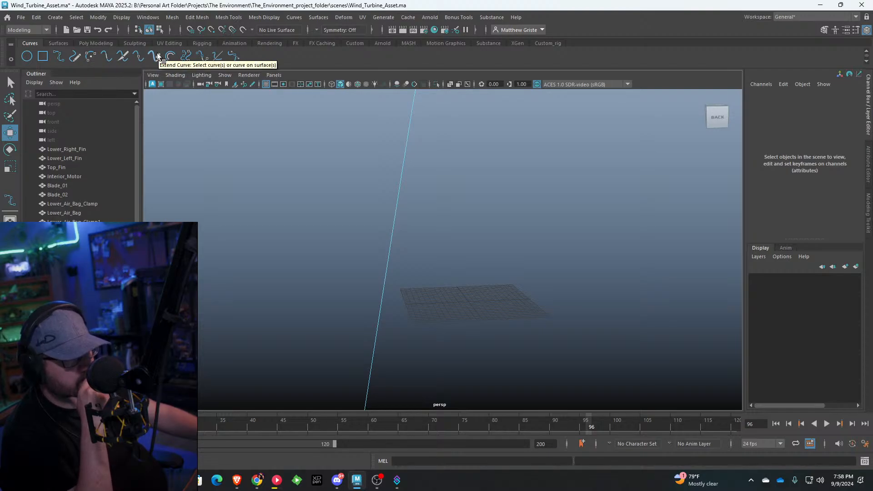
scroll(548, 250, down, 3)
mouse_move(427, 182)
alt+mouse_down()
mouse_move(421, 171)
mouse_move(506, 222)
mouse_move(327, 200)
mouse_move(357, 178)
mouse_move(396, 220)
mouse_move(432, 181)
alt+mouse_up()
right_drag(427, 189, 453, 175)
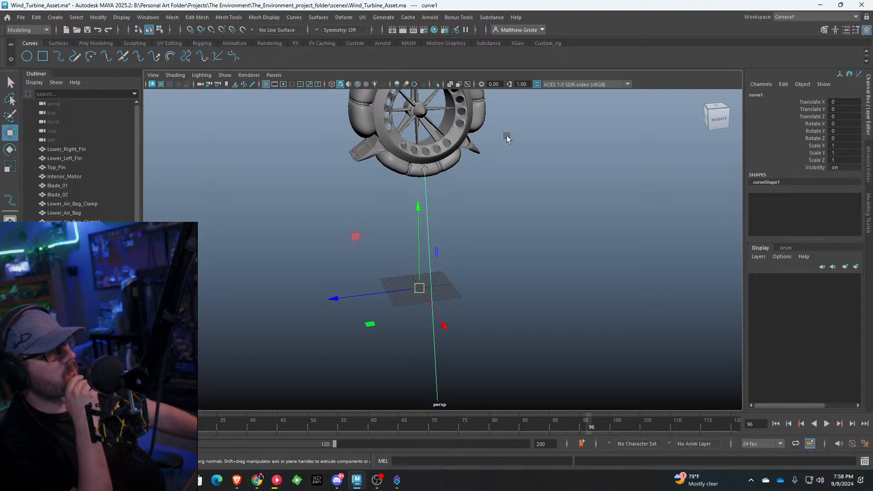
scroll(559, 120, up, 1)
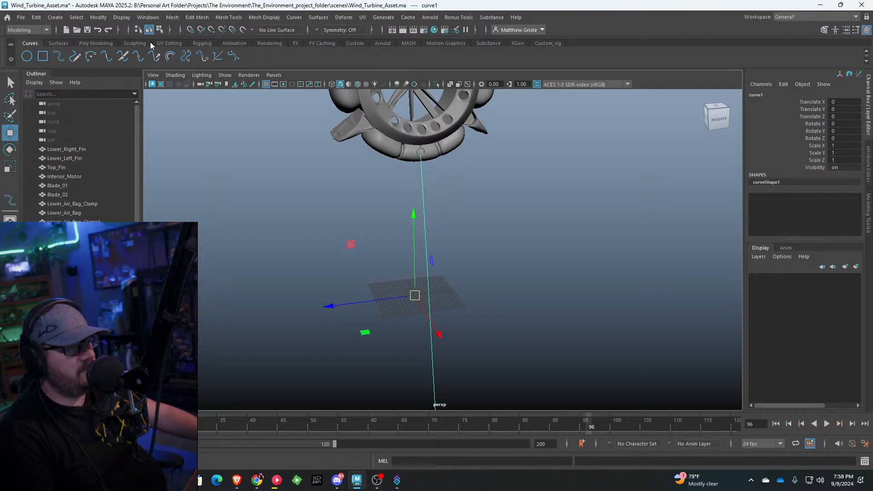
Step: Bring up the polygon modeling tools and display wireframe over the shaded turbine in the perspective view
click(96, 43)
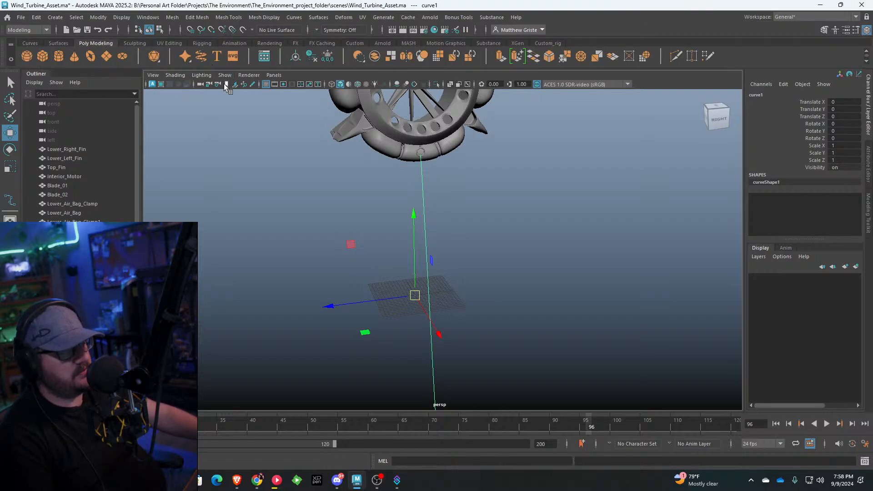
click(357, 84)
click(357, 84)
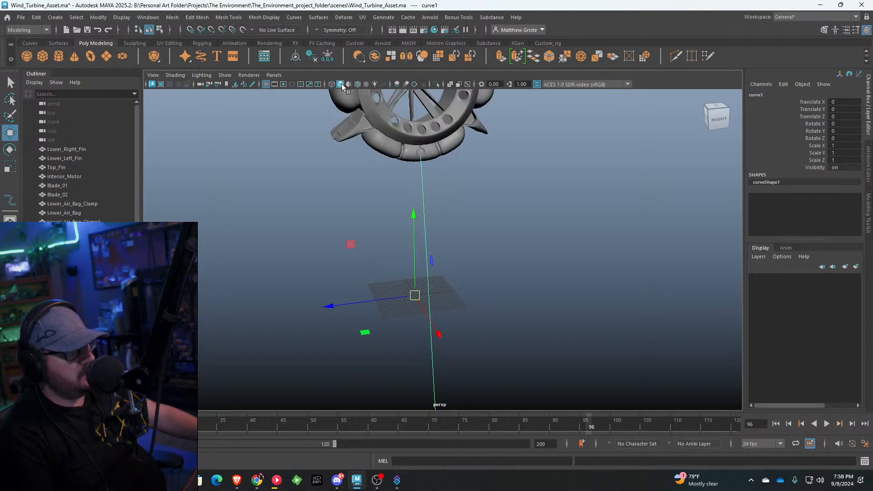
click(357, 84)
alt+drag(359, 92, 362, 175)
click(511, 240)
click(482, 233)
Step: Move the short strand's upper control vertex and its two end vertices inward in the front view, away from the long strand
key(space)
key(space)
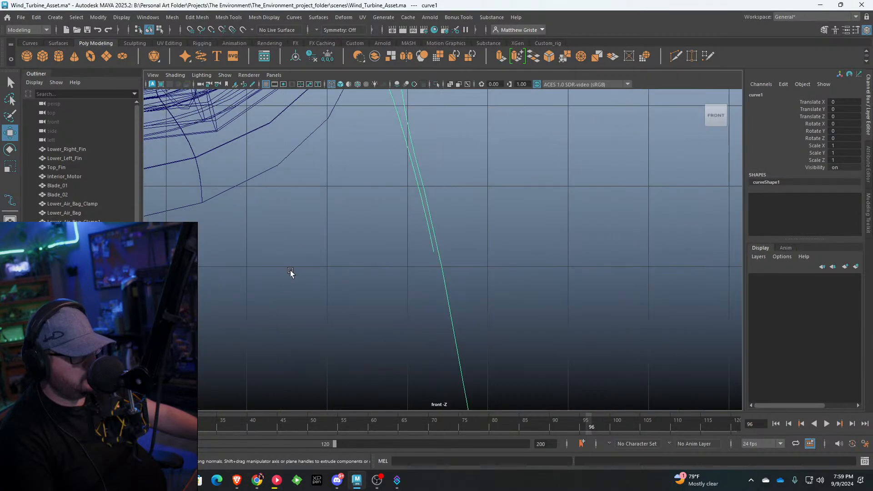
key(F8)
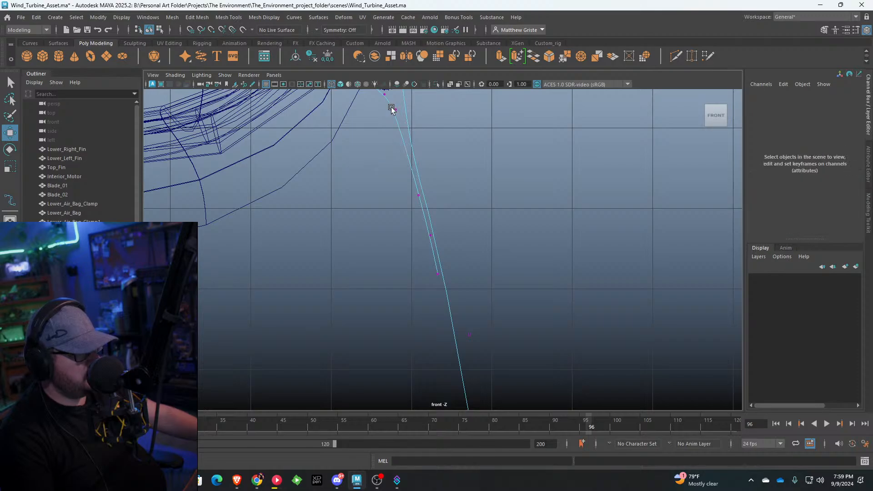
click(392, 112)
drag(392, 112, 385, 122)
click(418, 196)
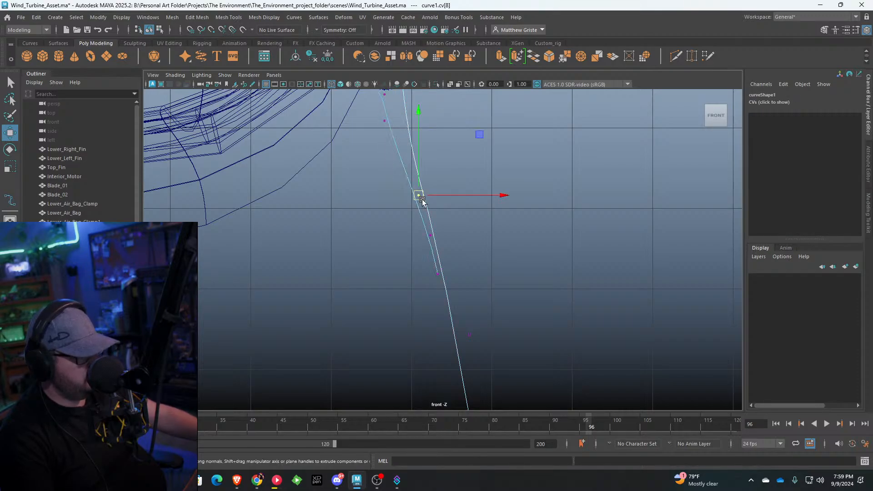
drag(418, 198, 442, 292)
key(ctrl+z)
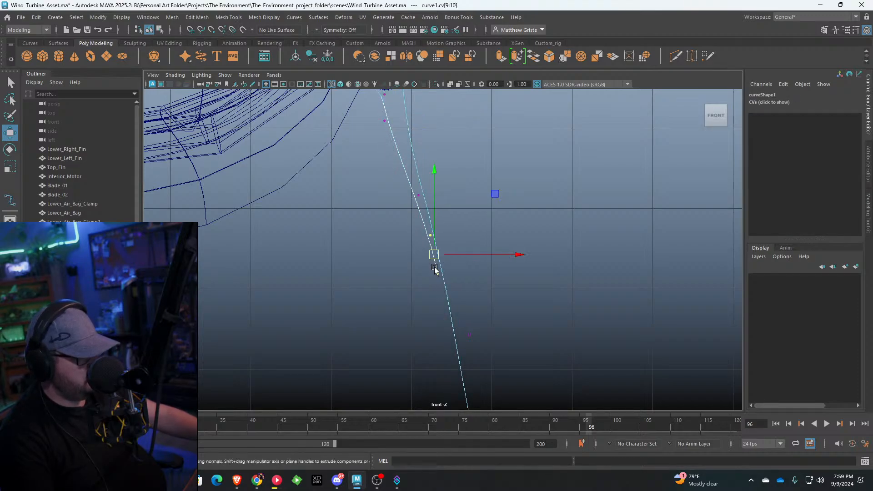
drag(436, 255, 415, 272)
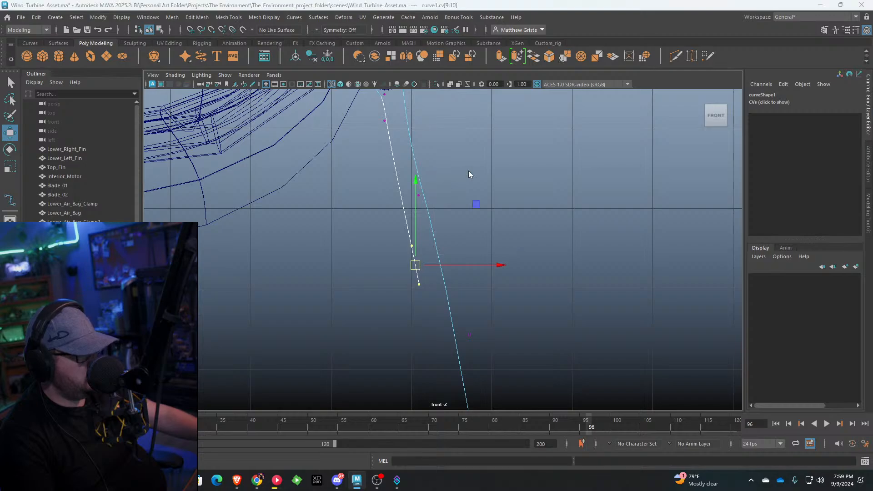
Step: Lower the long strand's second control vertex in the perspective view to about midway between the air bag and the rope's bottom end
key(space)
key(space)
mouse_move(360, 198)
right_down()
mouse_move(363, 185)
mouse_move(350, 192)
right_up()
click(355, 194)
click(359, 195)
right_click(361, 197)
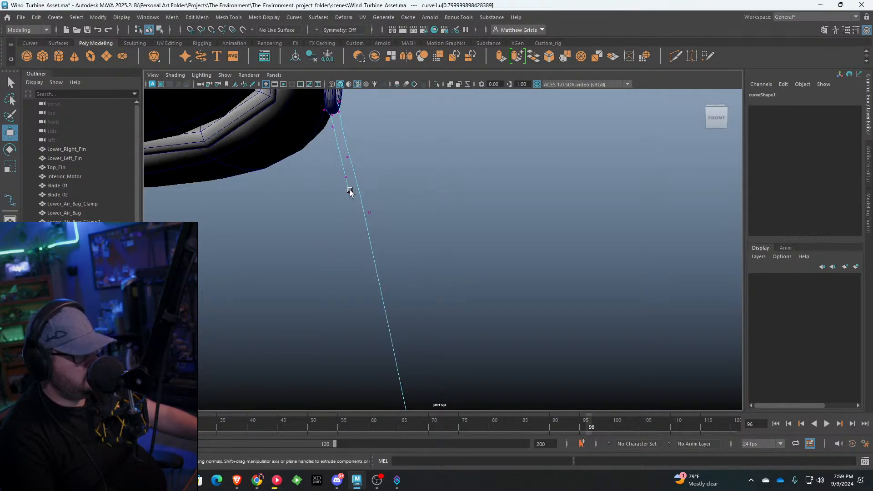
drag(366, 228, 366, 230)
scroll(399, 277, down, 6)
alt+middle_drag(414, 296, 394, 200)
drag(394, 145, 417, 226)
key(ctrl+z)
scroll(418, 227, down, 2)
drag(403, 144, 439, 312)
scroll(439, 311, down, 2)
alt+middle_drag(439, 314, 417, 229)
scroll(417, 230, down, 2)
mouse_move(422, 229)
mouse_down()
mouse_move(453, 251)
mouse_move(429, 266)
mouse_move(421, 316)
mouse_up()
alt+middle_drag(421, 316, 413, 230)
scroll(413, 230, down, 4)
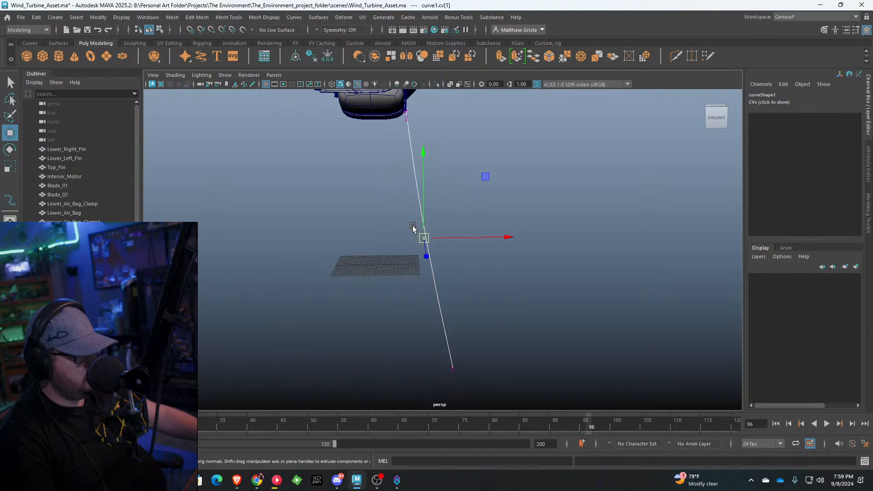
Step: Shift the long strand's two lowest control vertices slightly outward along X and return the curve to object mode
drag(371, 212, 476, 376)
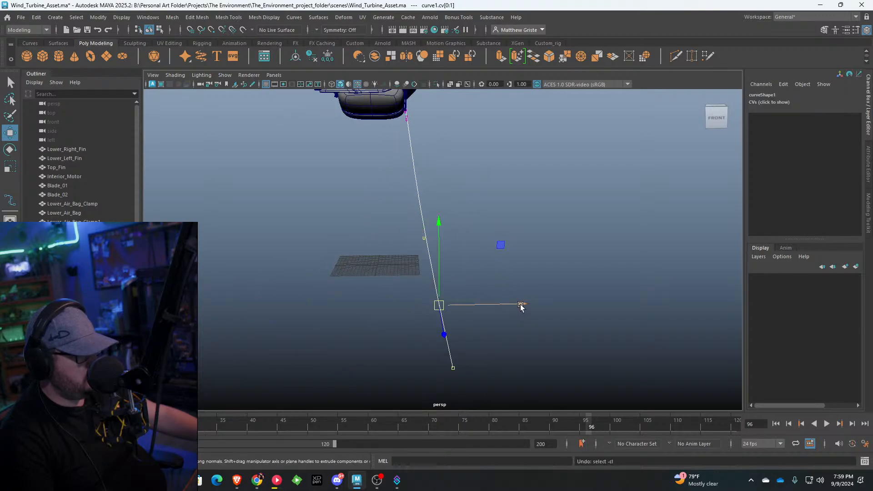
drag(520, 305, 530, 306)
scroll(451, 308, up, 6)
alt+drag(451, 308, 346, 226)
right_drag(347, 225, 376, 211)
alt+drag(376, 212, 406, 248)
click(370, 239)
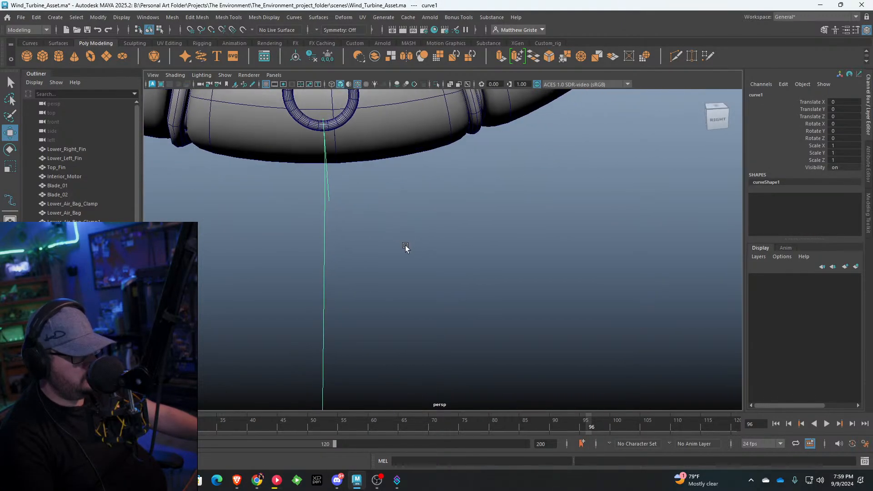
Step: Straighten the long strand in the side view by moving its middle control vertex along Z in line with the ring
key(space)
key(space)
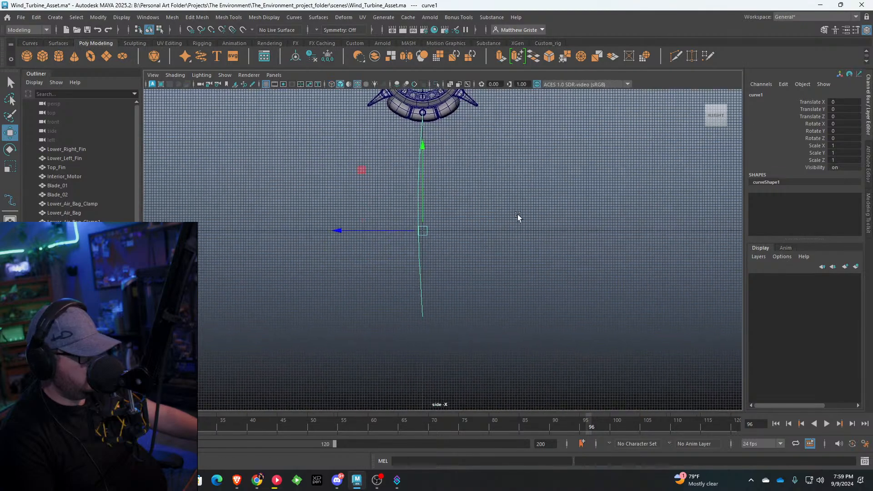
right_drag(421, 241, 402, 240)
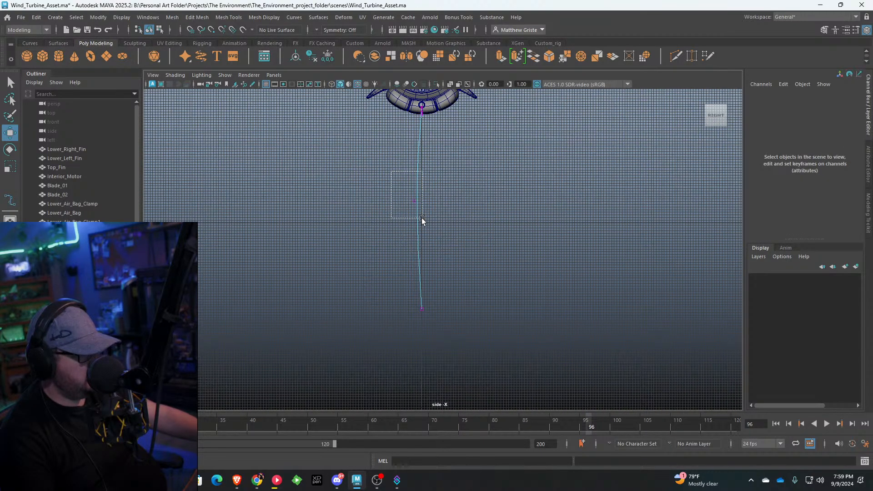
drag(422, 218, 421, 219)
scroll(420, 212, up, 1)
drag(387, 194, 393, 195)
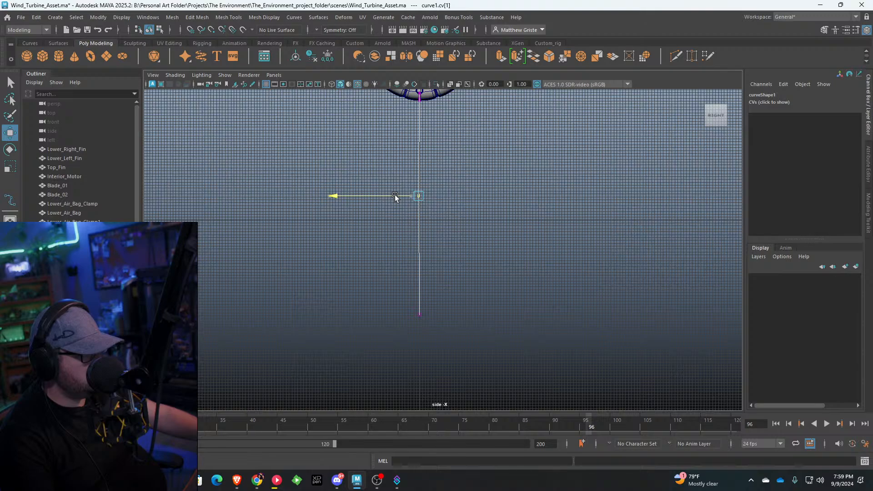
drag(411, 305, 421, 339)
click(469, 281)
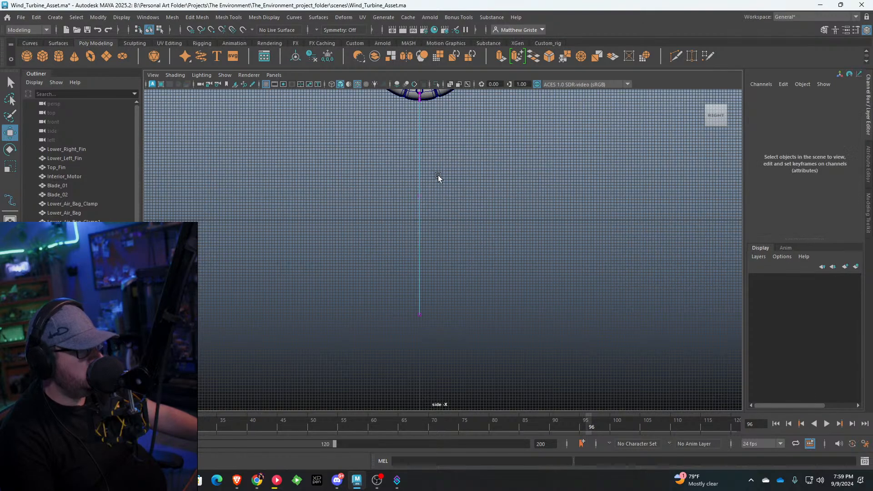
Step: Return the curve to object mode, create a sweep mesh from it, and reduce Scale Profile to 0.137
key(space)
key(space)
right_drag(258, 154, 282, 145)
scroll(436, 273, down, 5)
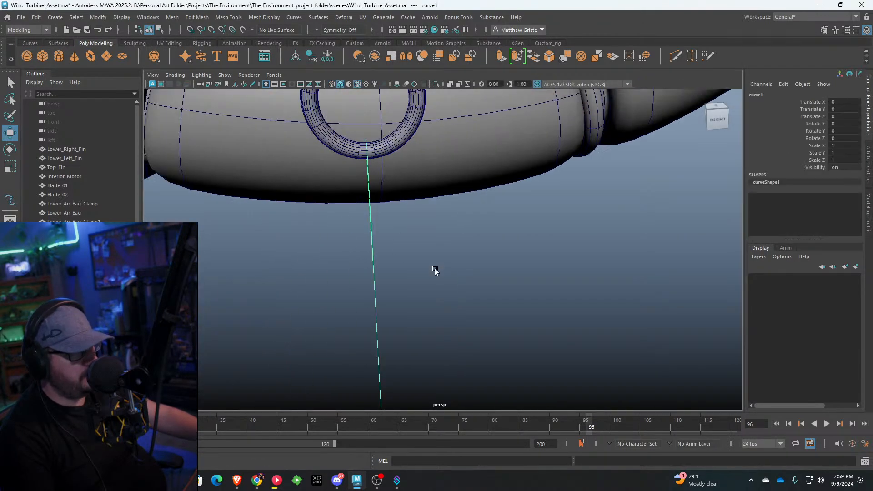
alt+drag(437, 273, 403, 277)
scroll(403, 277, up, 2)
alt+middle_drag(403, 277, 383, 239)
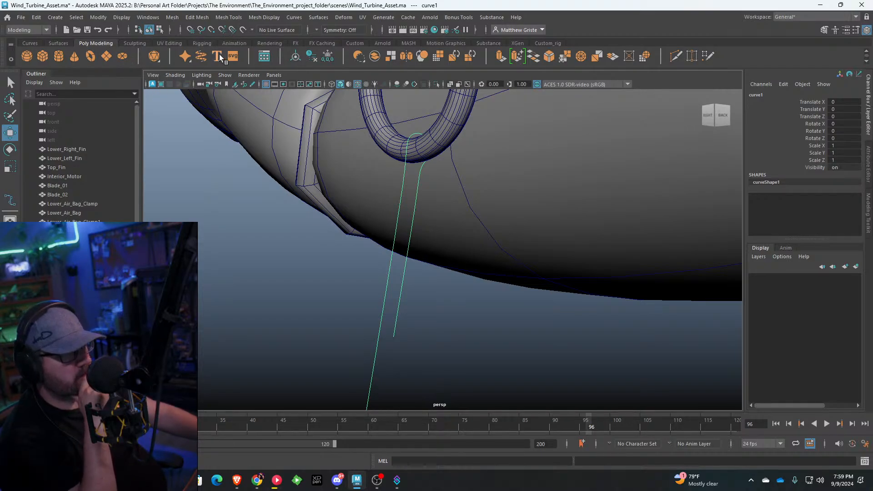
click(205, 59)
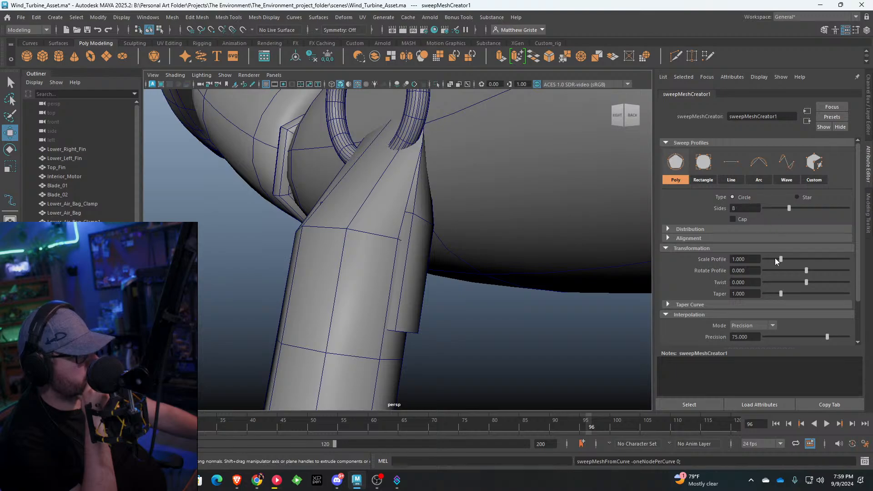
drag(779, 258, 766, 260)
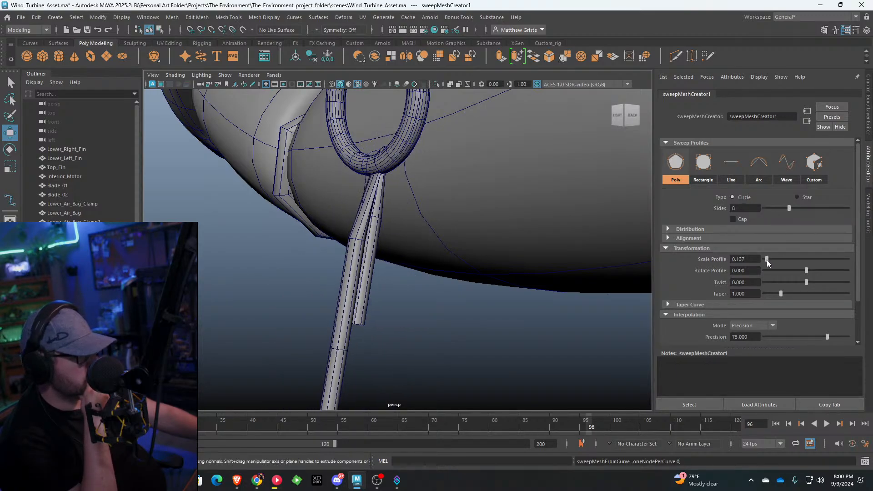
Step: Raise the rope sweep mesh's interpolation precision to 92.857
drag(826, 336, 841, 337)
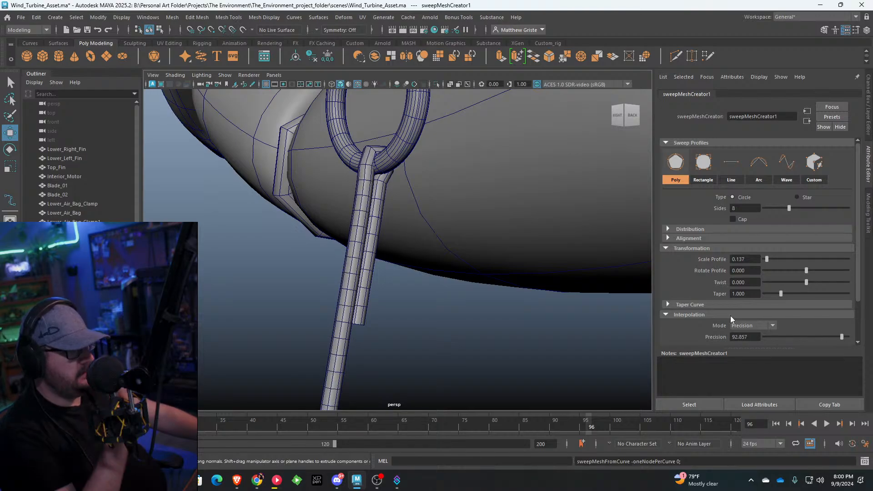
alt+drag(377, 291, 477, 304)
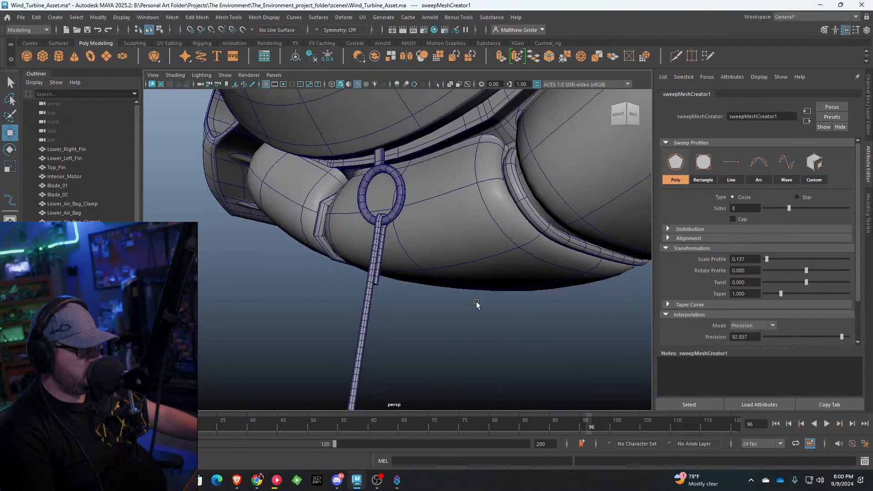
scroll(478, 300, down, 5)
alt+middle_drag(481, 273, 473, 219)
scroll(468, 227, down, 4)
alt+drag(470, 318, 452, 291)
scroll(415, 209, up, 5)
Step: Bridge the opposite border edges across the open end of the rope's short strand with 1 division
right_drag(439, 200, 474, 187)
click(442, 201)
scroll(464, 177, up, 1)
click(463, 176)
alt+drag(463, 177, 521, 231)
click(446, 244)
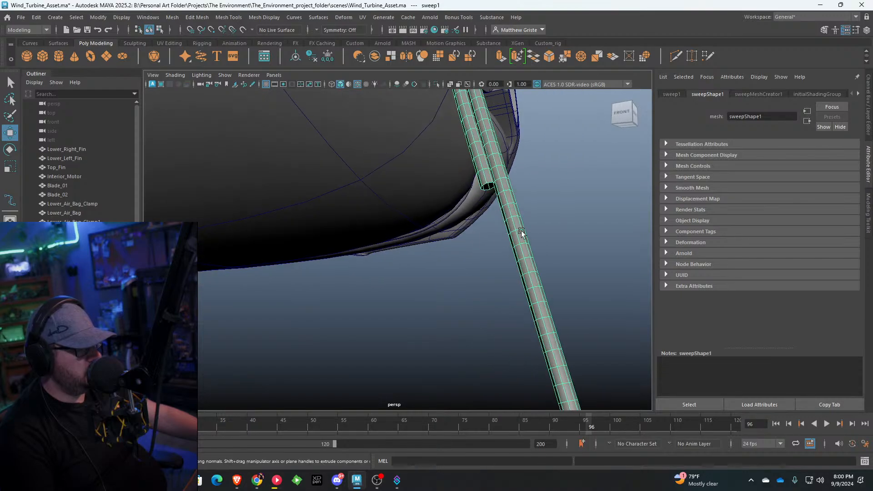
click(540, 272)
click(527, 246)
alt+drag(528, 247, 464, 197)
right_drag(464, 198, 468, 157)
click(469, 217)
click(467, 178)
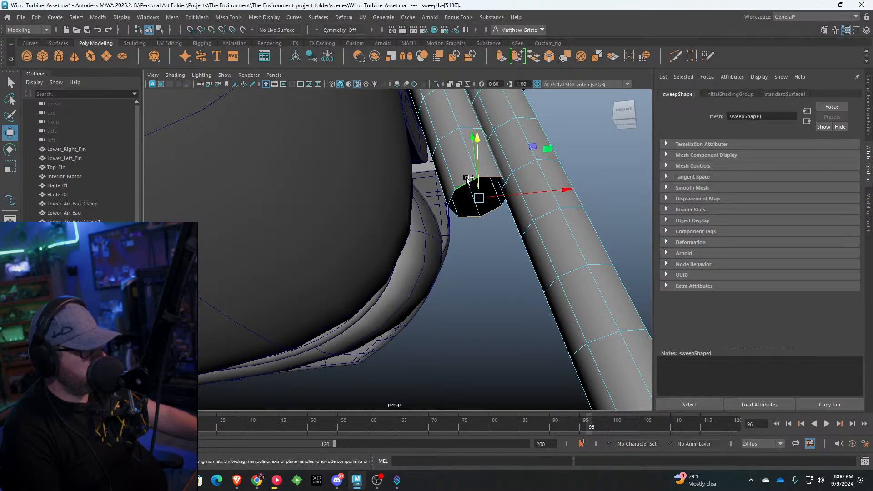
shift+right_drag(536, 188, 549, 244)
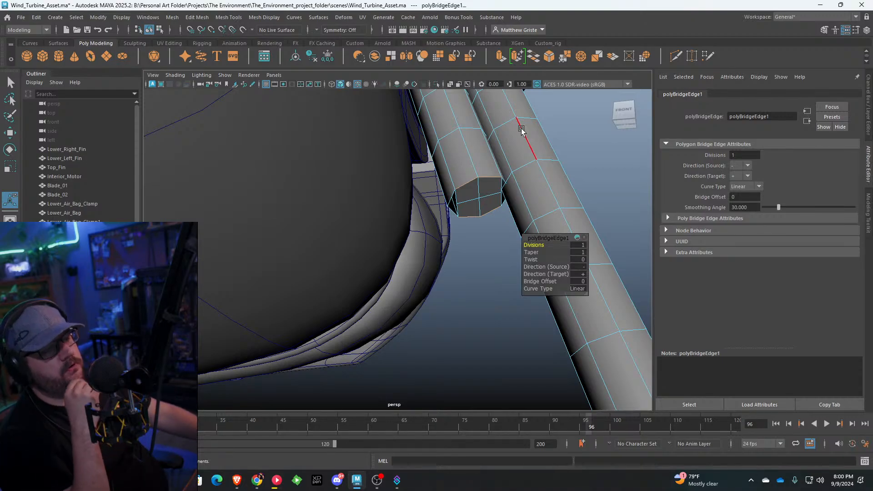
click(345, 481)
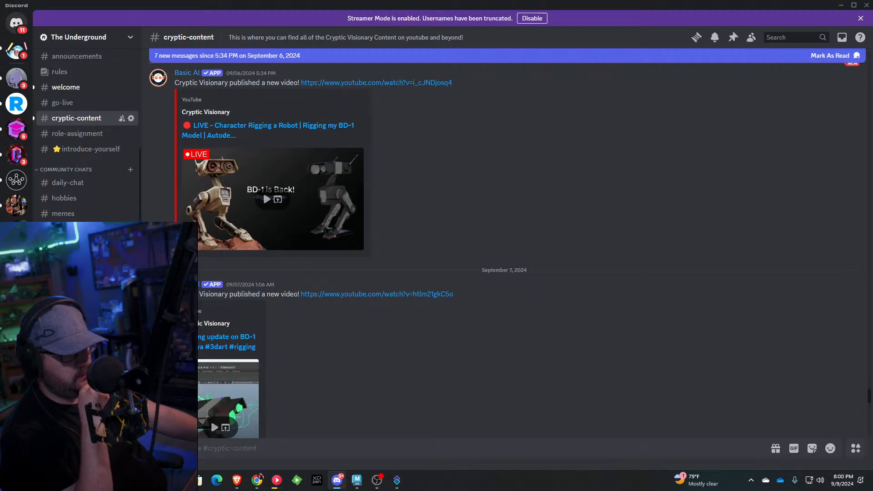
scroll(91, 173, down, 4)
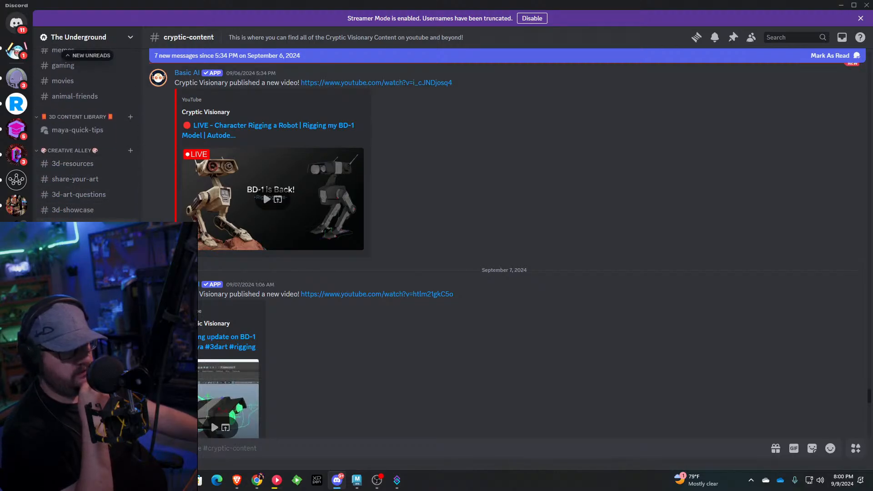
click(841, 6)
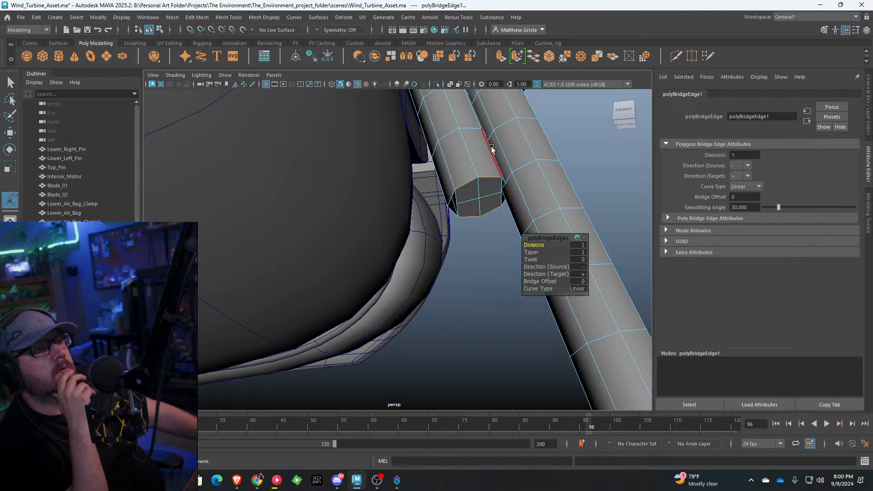
Step: Target Weld the bridge's outer middle vertex on the air bag side of the short strand's end onto the neighbouring border vertex
alt+drag(491, 148, 455, 176)
right_drag(455, 177, 420, 177)
click(868, 210)
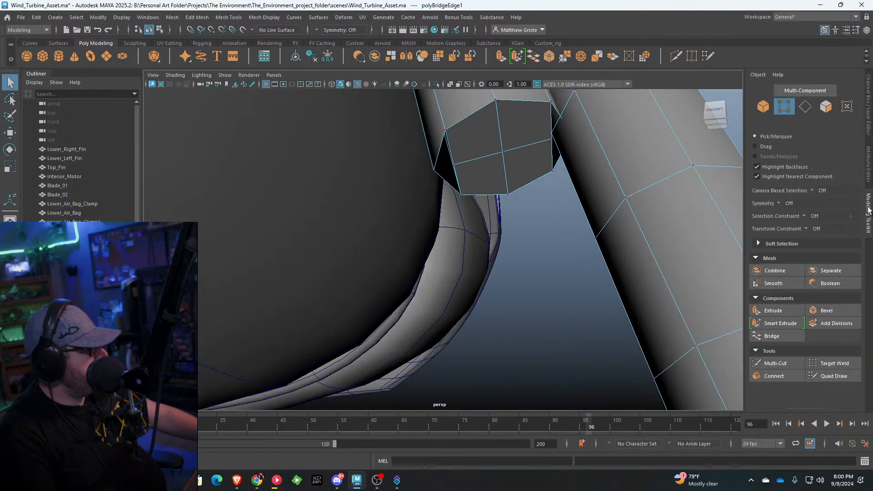
click(832, 363)
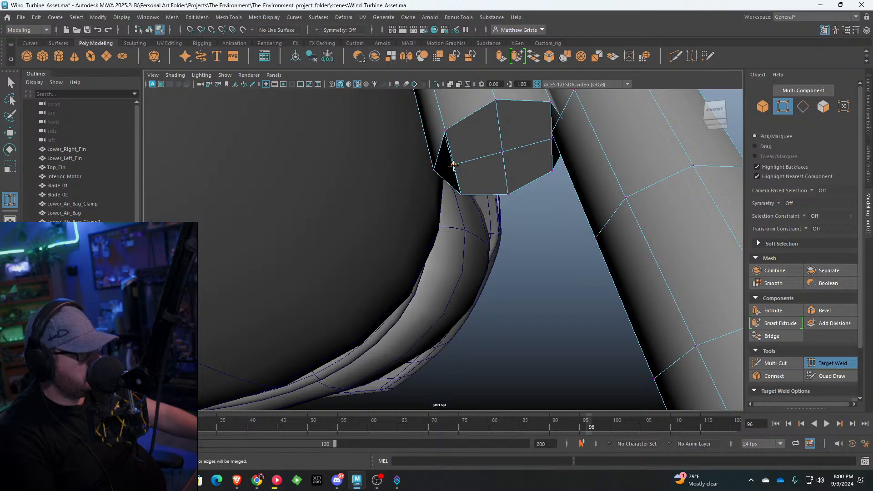
drag(454, 165, 434, 169)
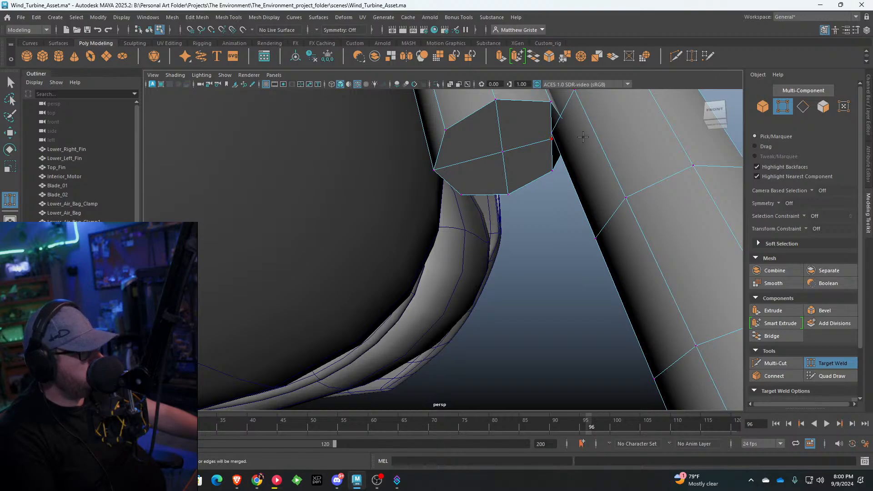
mouse_move(583, 136)
alt+mouse_down()
mouse_move(526, 123)
mouse_move(534, 183)
mouse_move(526, 152)
mouse_move(513, 165)
mouse_move(414, 125)
alt+mouse_up()
click(336, 85)
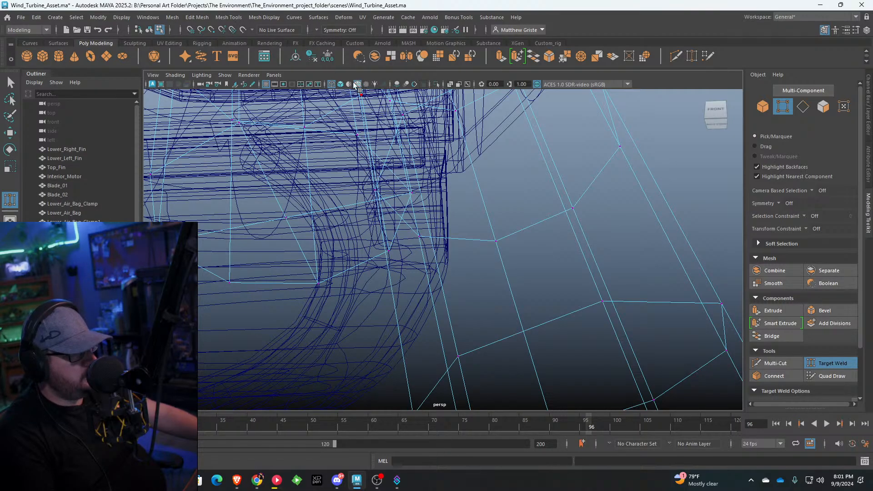
click(340, 84)
Step: Bridge two pairs of opposite border edges across the open bottom end of the rope's long strand
mouse_move(409, 182)
alt+mouse_down()
mouse_move(415, 150)
mouse_move(527, 155)
mouse_move(529, 307)
mouse_move(485, 208)
mouse_move(475, 220)
alt+mouse_up()
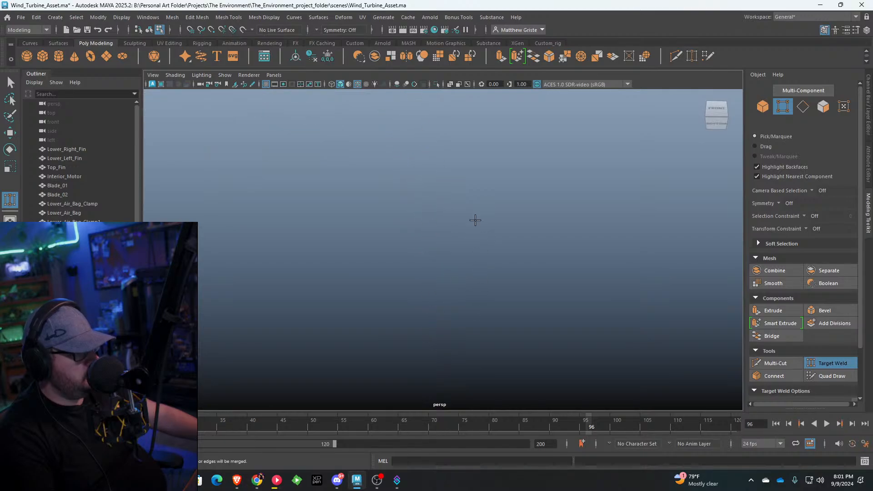
alt+middle_drag(460, 160, 437, 154)
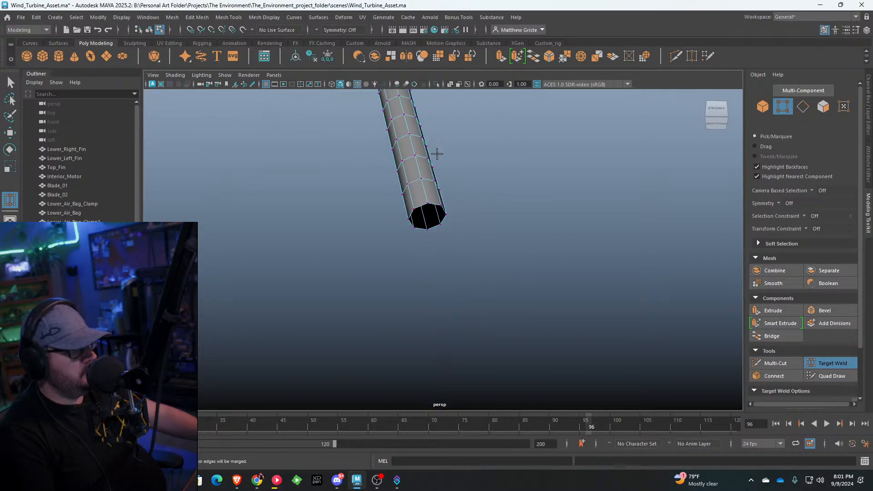
alt+right_drag(437, 154, 434, 164)
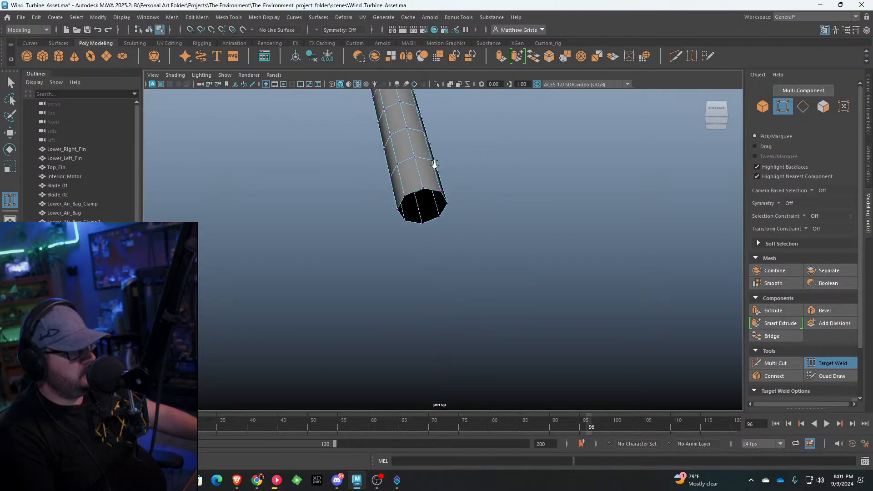
alt+middle_drag(433, 162, 432, 160)
alt+right_drag(432, 160, 426, 181)
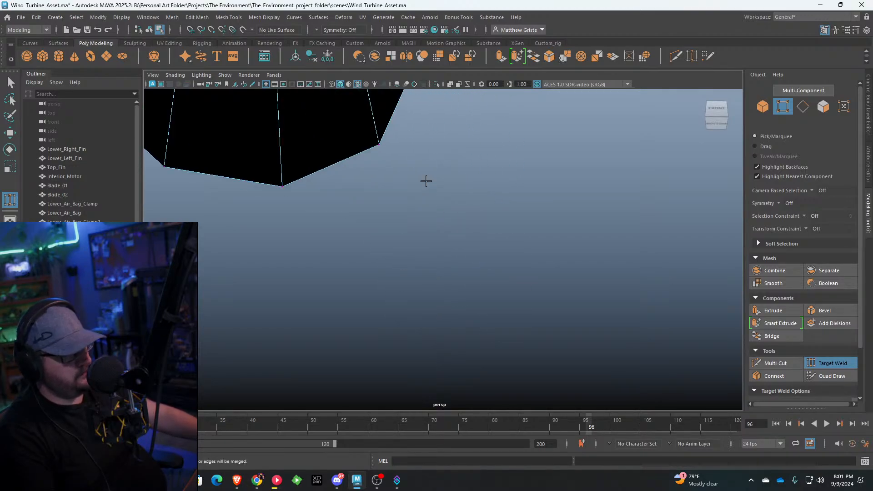
alt+middle_drag(423, 176, 426, 177)
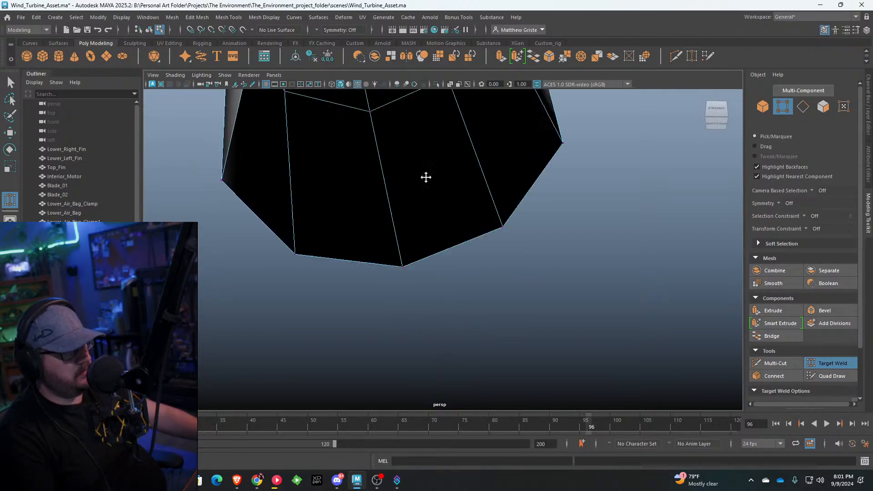
scroll(425, 177, down, 4)
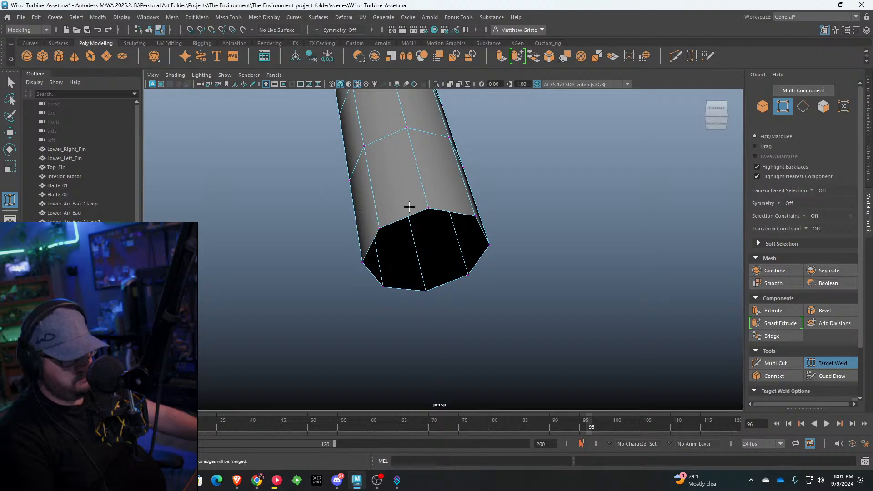
key(q)
right_drag(409, 207, 405, 181)
click(408, 284)
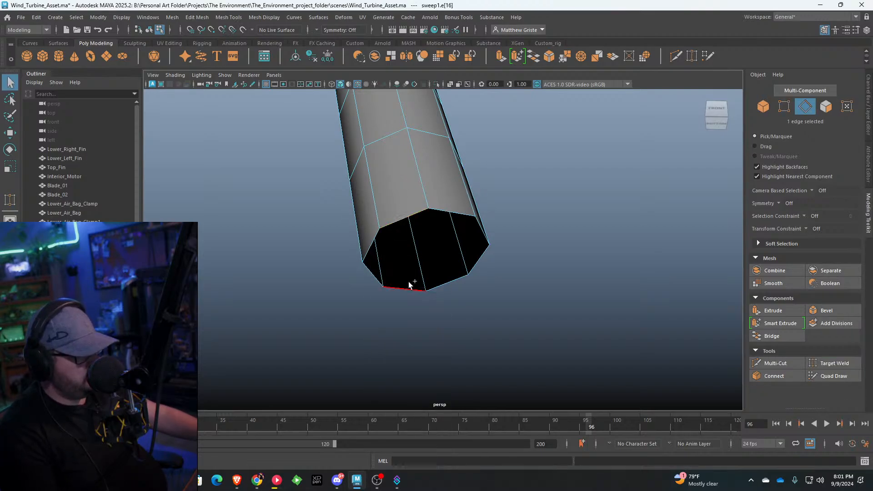
shift+click(408, 282)
shift+click(447, 279)
shift+click(446, 213)
click(534, 57)
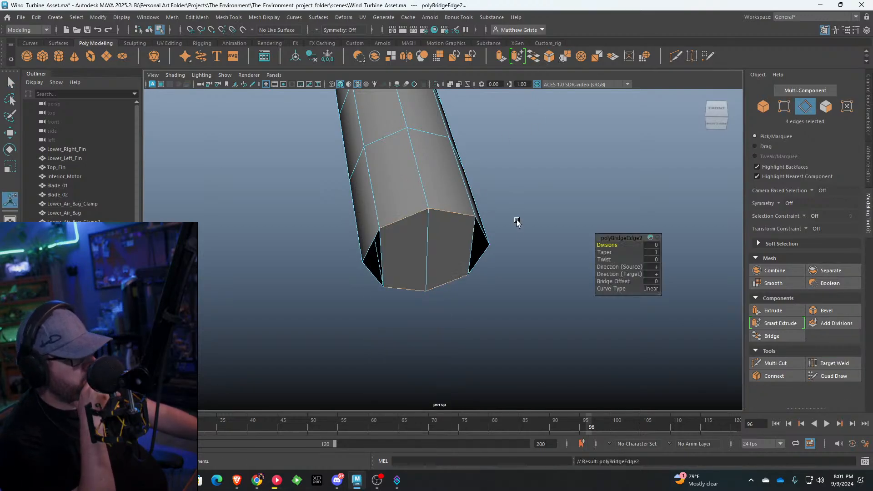
Step: Give the bottom bridge 1 division, Target Weld its two outer middle vertices onto the neighbouring border vertices, and return to object mode
right_drag(466, 247, 430, 241)
click(832, 362)
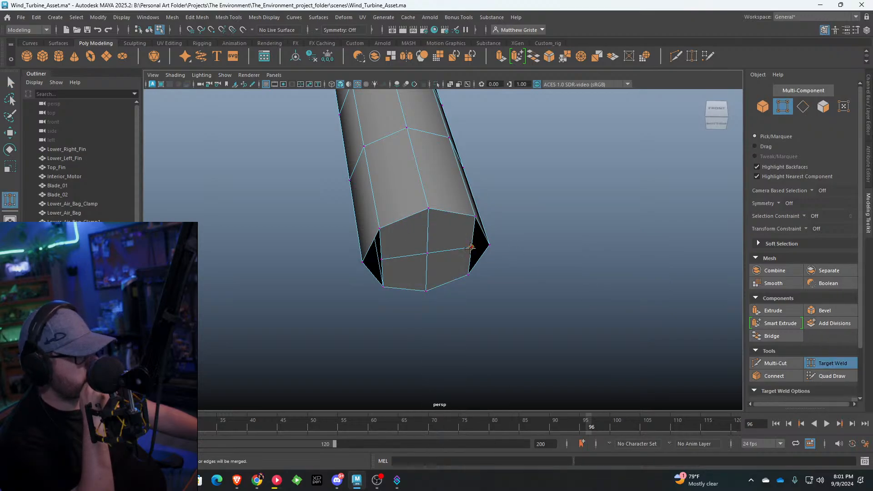
drag(470, 247, 489, 244)
drag(383, 259, 367, 263)
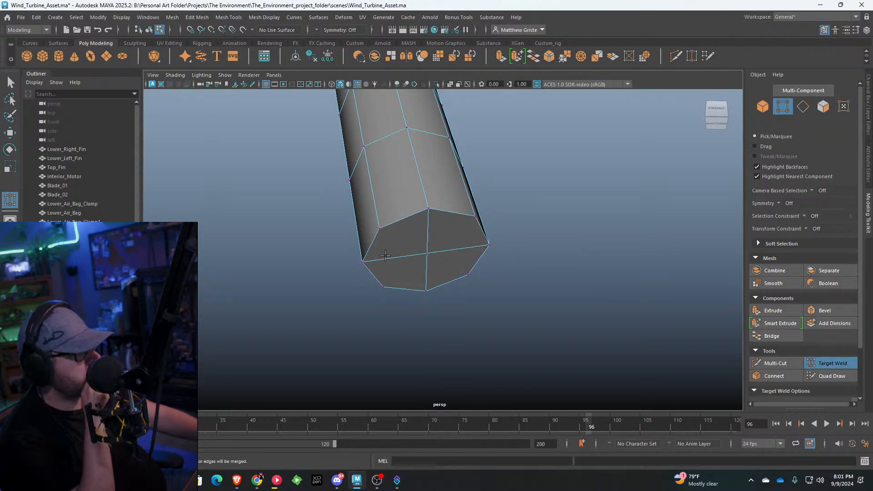
right_drag(389, 141, 427, 131)
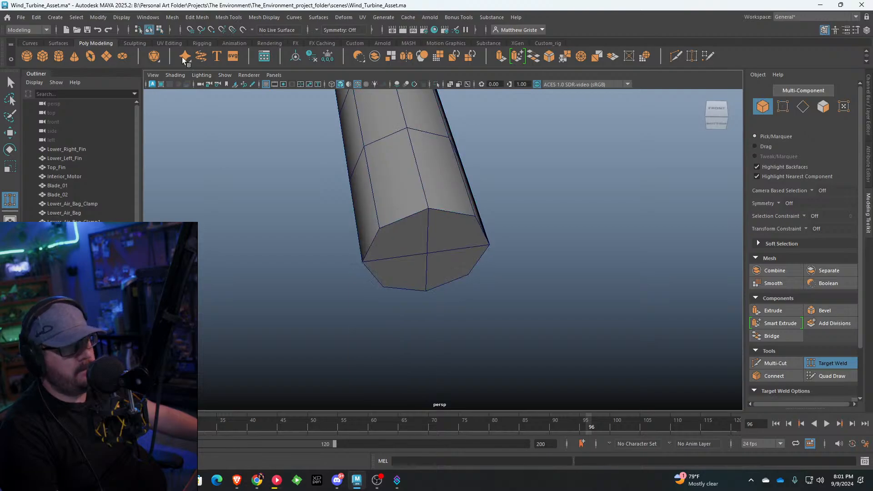
Step: Insert an edge loop close to the capped bottom end of the long strand
key(q)
click(206, 19)
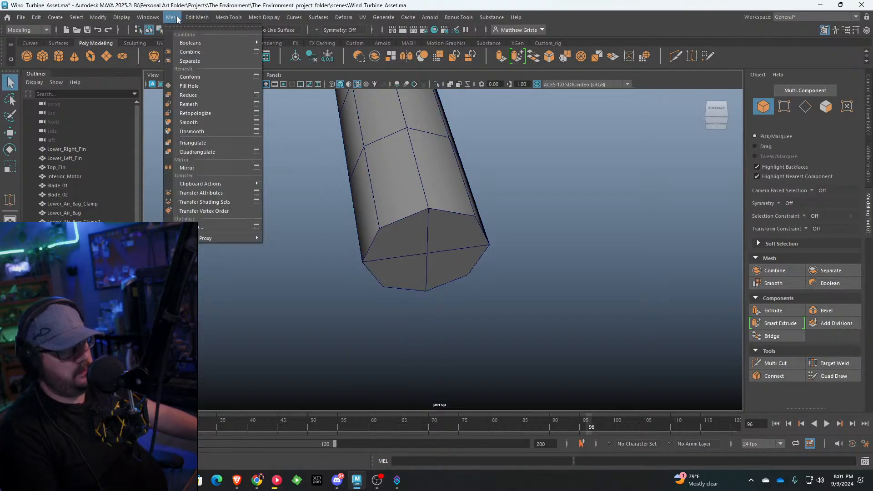
mouse_move(228, 17)
click(255, 89)
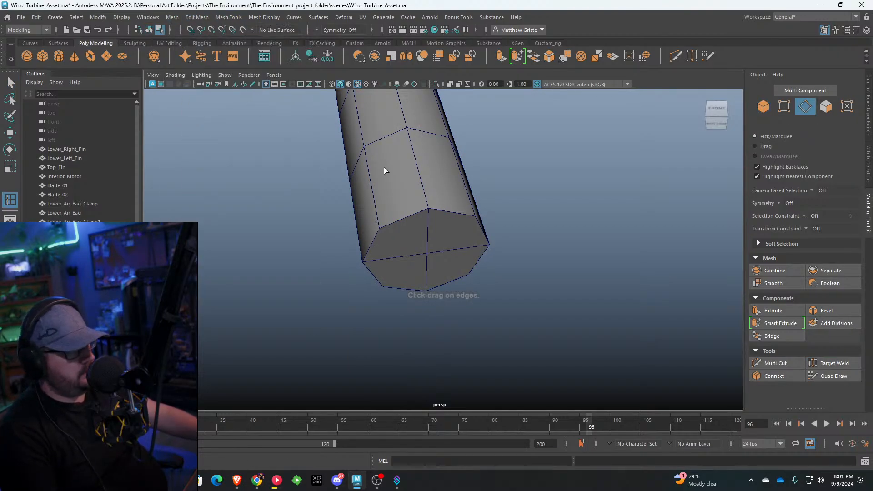
drag(426, 201, 427, 203)
click(428, 205)
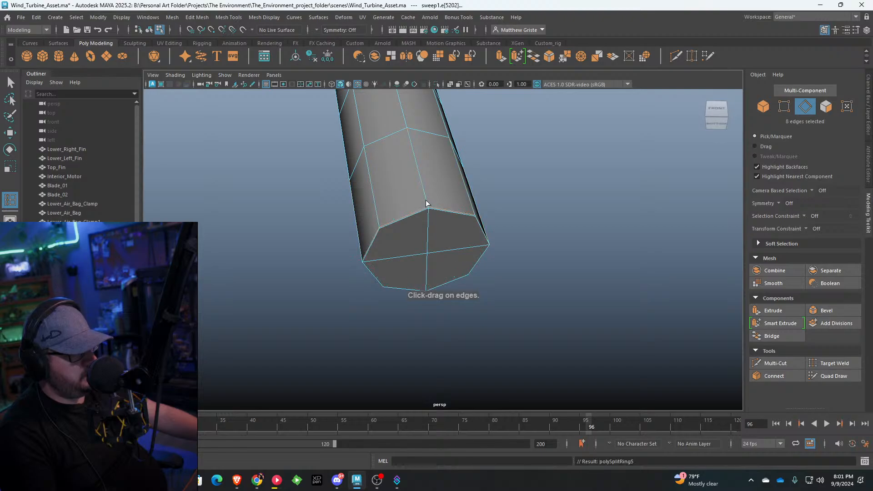
Step: Insert a supporting edge loop close to the short strand's capped end, then return the rope to object mode and deselect it
alt+right_drag(427, 204, 403, 146)
alt+middle_drag(403, 146, 476, 291)
scroll(483, 231, up, 8)
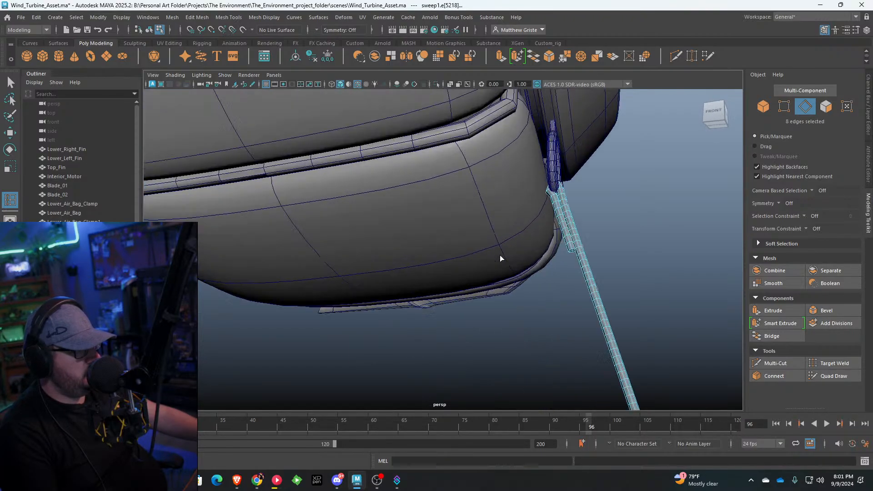
alt+drag(499, 255, 459, 223)
scroll(456, 222, up, 4)
alt+drag(396, 238, 451, 242)
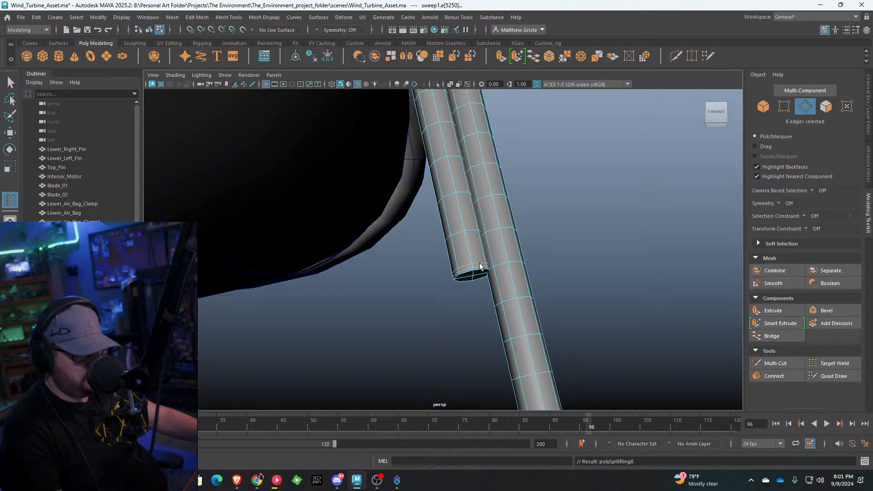
key(q)
alt+drag(479, 266, 482, 221)
right_drag(483, 221, 507, 233)
click(529, 207)
alt+drag(530, 207, 395, 209)
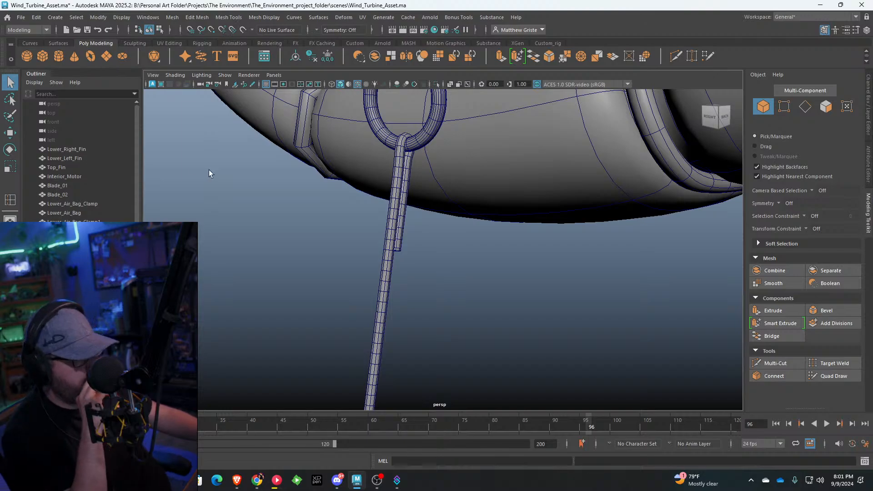
Step: Create a polygon cylinder primitive
key(bracketleft)
key(bracketright)
alt+drag(332, 179, 271, 136)
click(65, 59)
scroll(272, 263, down, 5)
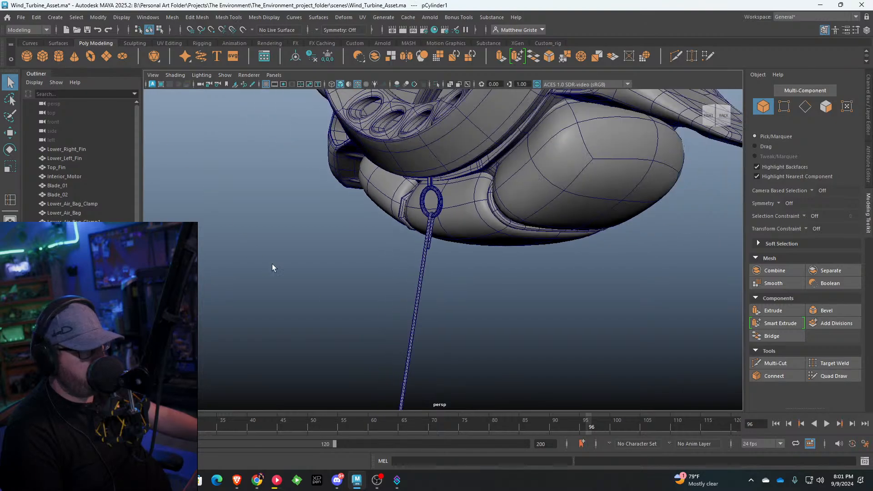
Step: Move the cylinder onto the rope just below the short strand's end, at about X 9.9 and Y 38.0
alt+drag(272, 264, 445, 304)
key(w)
drag(463, 356, 395, 194)
scroll(393, 190, up, 3)
alt+middle_drag(386, 121, 403, 243)
key(f)
scroll(401, 209, down, 5)
alt+drag(401, 208, 461, 253)
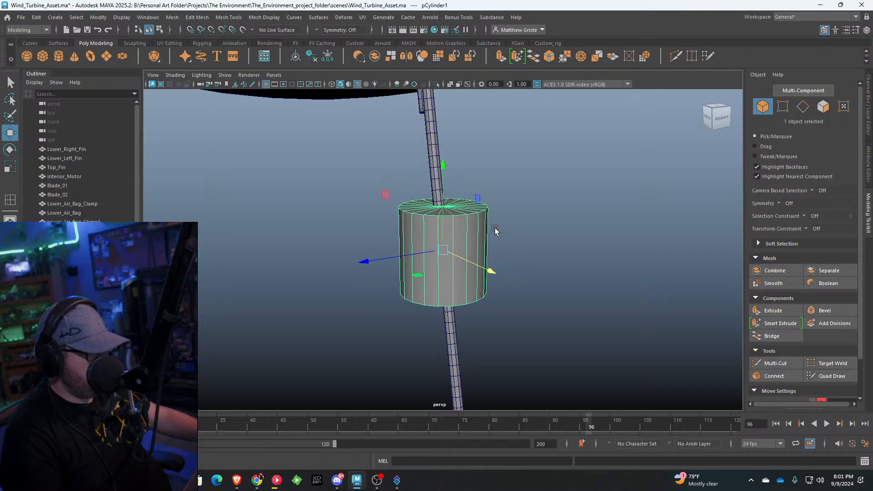
Step: Try to inset the cylinder's top and bottom cap faces by extruding and scaling them inward
scroll(444, 218, up, 2)
scroll(460, 248, up, 3)
alt+drag(436, 198, 423, 241)
right_drag(422, 221, 423, 246)
alt+drag(425, 237, 434, 250)
drag(432, 225, 468, 276)
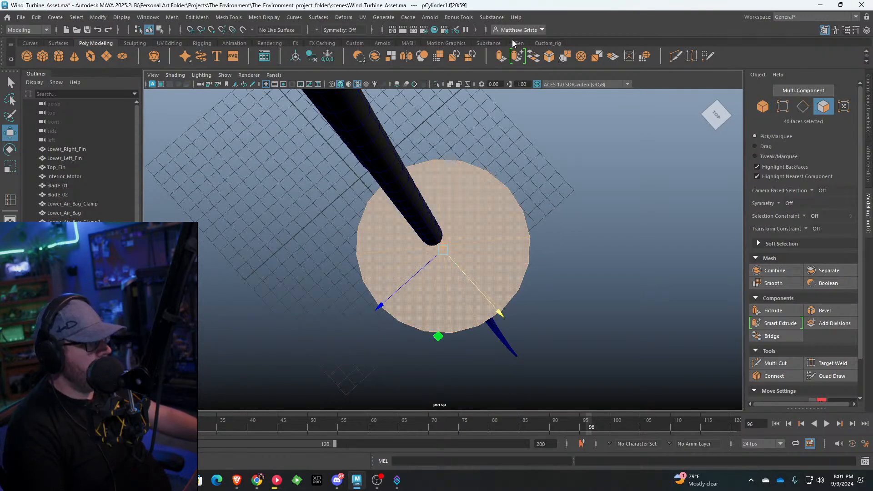
key(ctrl+e)
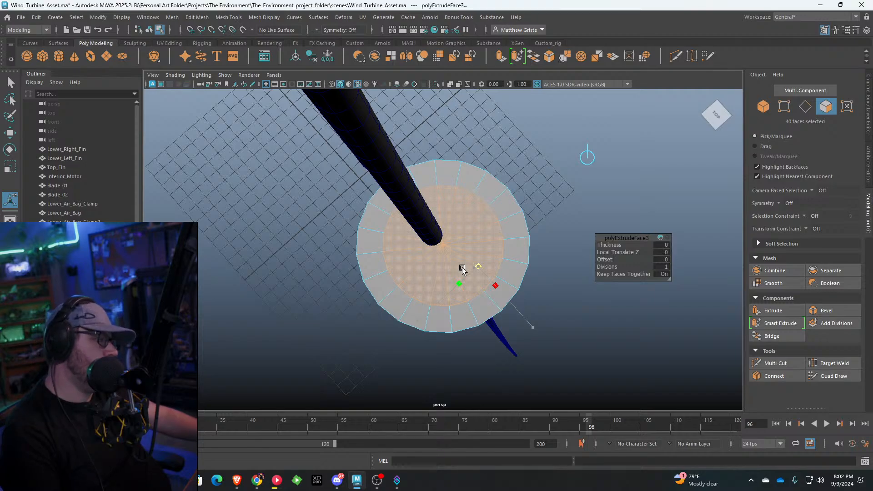
Step: Undo the cap face extrusion and the face selection on the cylinder
alt+drag(462, 268, 439, 192)
key(ctrl+z)
key(ctrl+z)
key(ctrl+z)
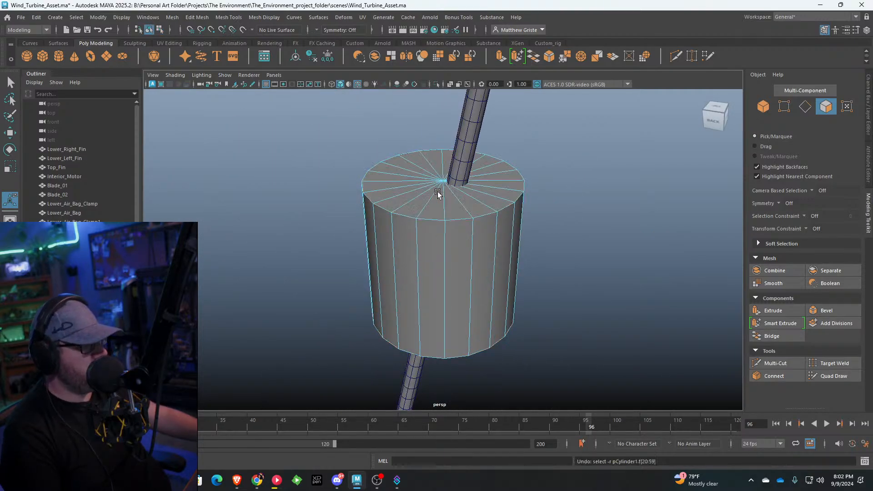
Step: Return the cylinder to object selection and set its axis subdivisions to 8
key(q)
right_drag(438, 193, 491, 175)
click(868, 113)
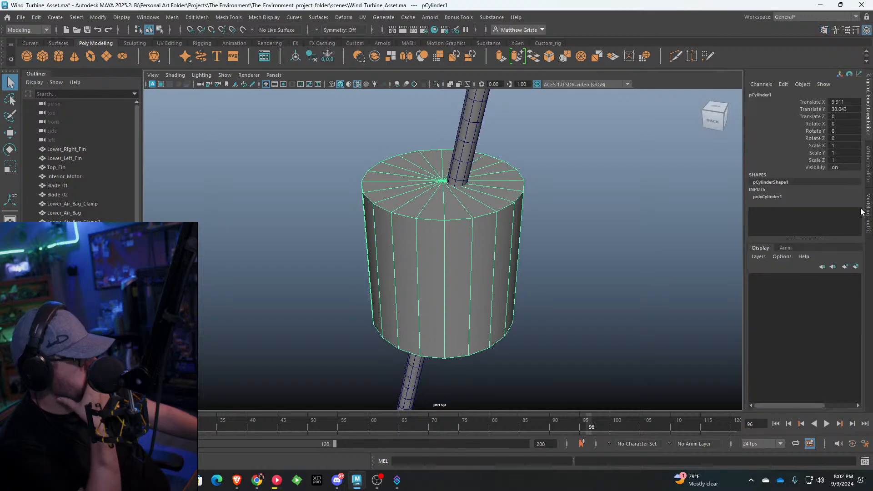
click(775, 197)
mouse_move(834, 226)
mouse_down()
mouse_move(809, 226)
mouse_move(819, 226)
mouse_up()
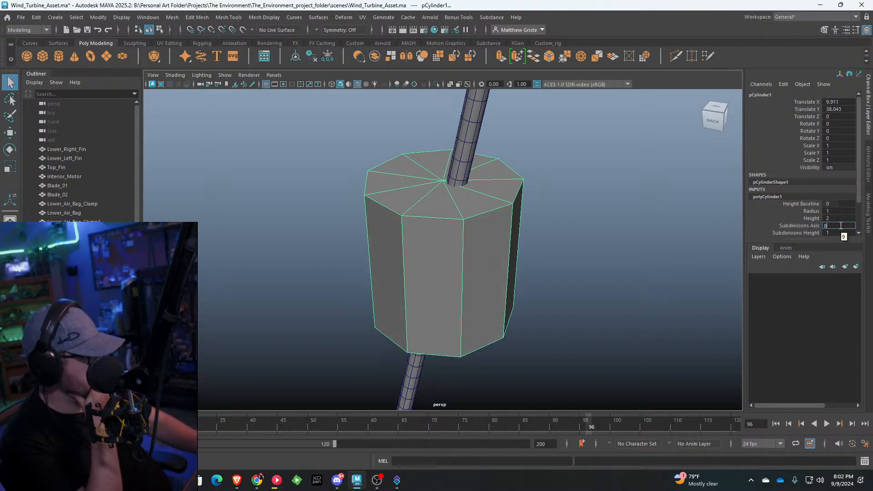
text(8)
key(Return)
Step: Select all the cylinder's top and bottom cap faces, extrude them, and scale the extrusion inward to form an inset rim
scroll(493, 222, down, 3)
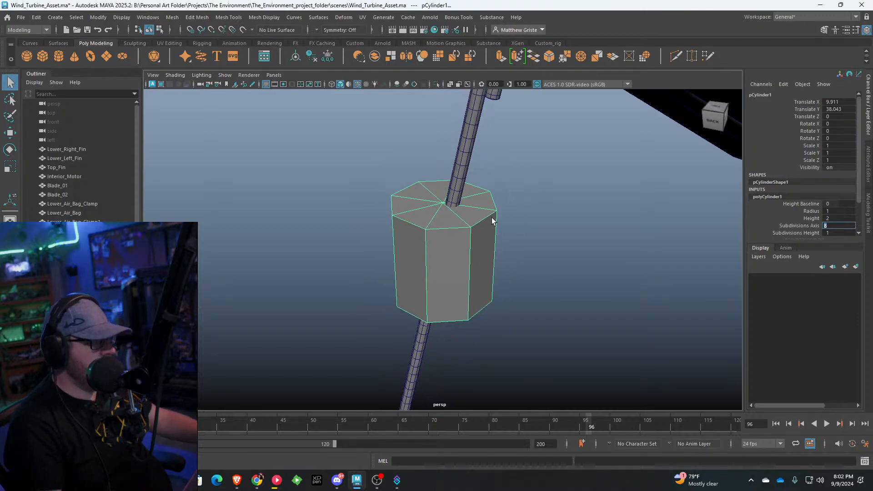
alt+drag(491, 221, 464, 218)
scroll(478, 231, up, 3)
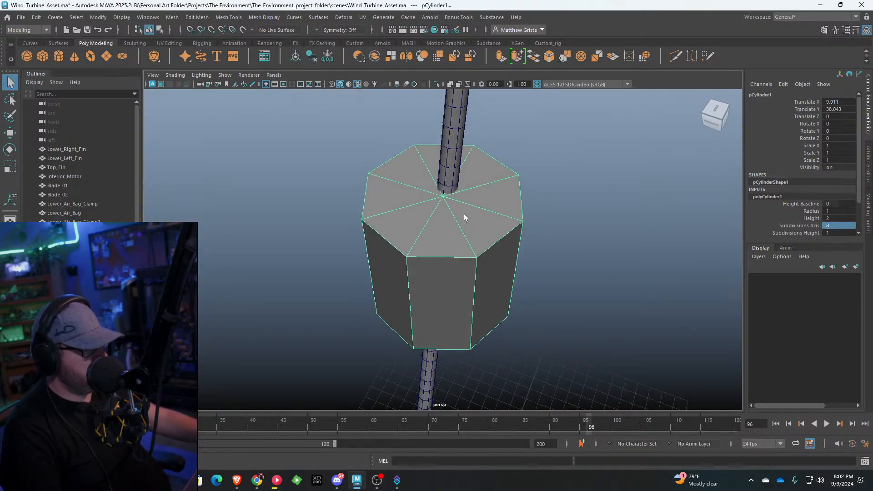
right_drag(464, 226, 464, 255)
click(422, 189)
alt+drag(451, 205, 446, 266)
drag(455, 298, 464, 195)
scroll(386, 241, up, 4)
shift+click(377, 156)
shift+click(397, 136)
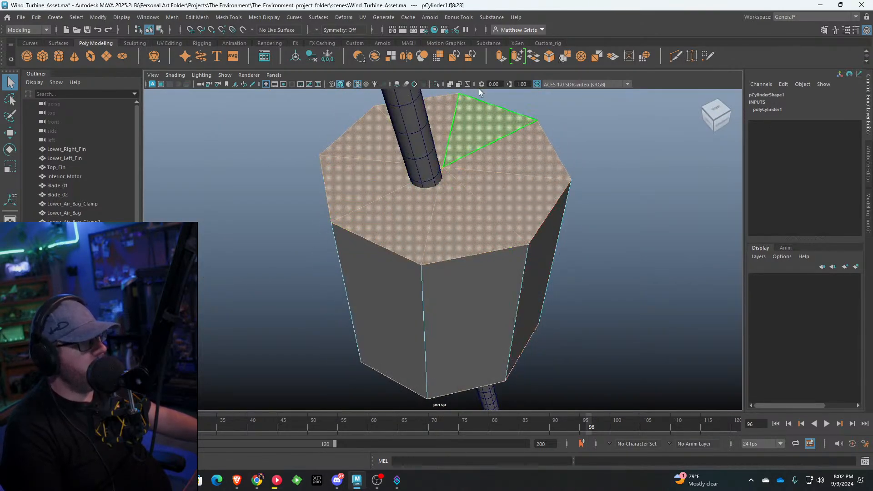
scroll(465, 194, up, 3)
key(ctrl+e)
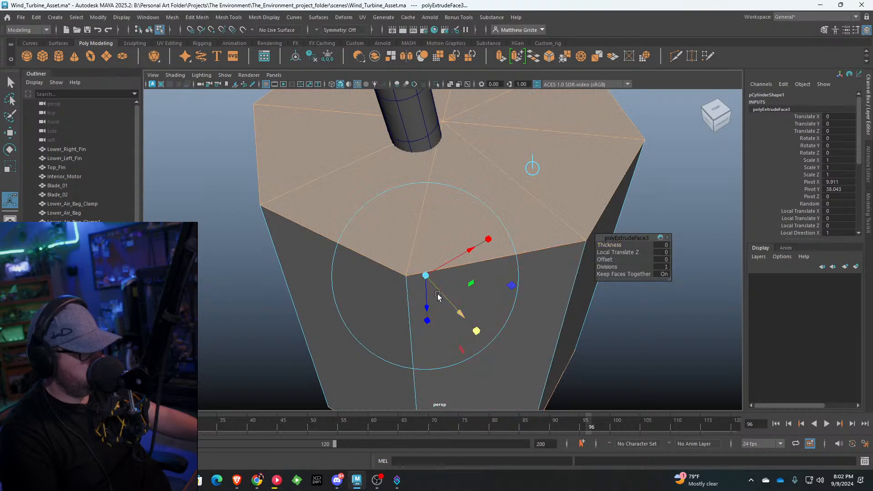
drag(425, 275, 409, 276)
scroll(415, 284, down, 4)
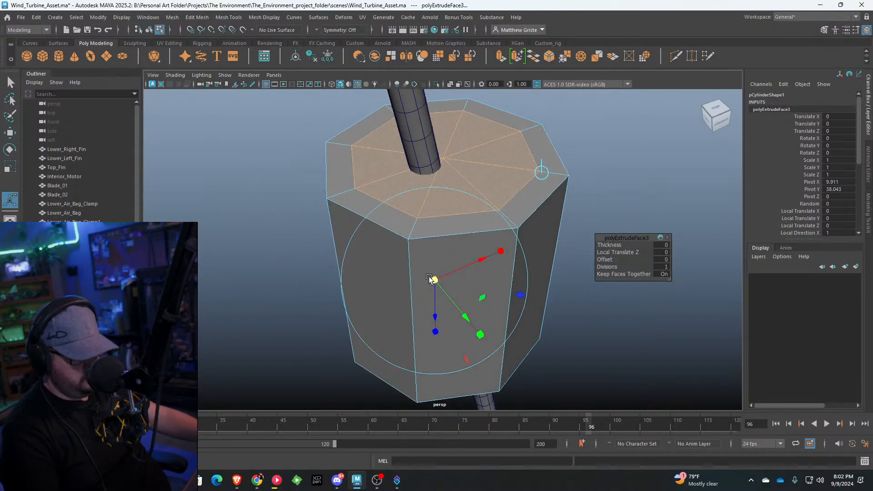
Step: Extrude the inset cap faces inward along the cylinder's length and delete them to hollow out both ends
key(ctrl+e)
drag(435, 320, 437, 287)
key(Delete)
Step: Select the two open border loops inside the cylinder, scale them together lengthwise, and sew their edges with a tolerance of 1
alt+drag(480, 181, 486, 201)
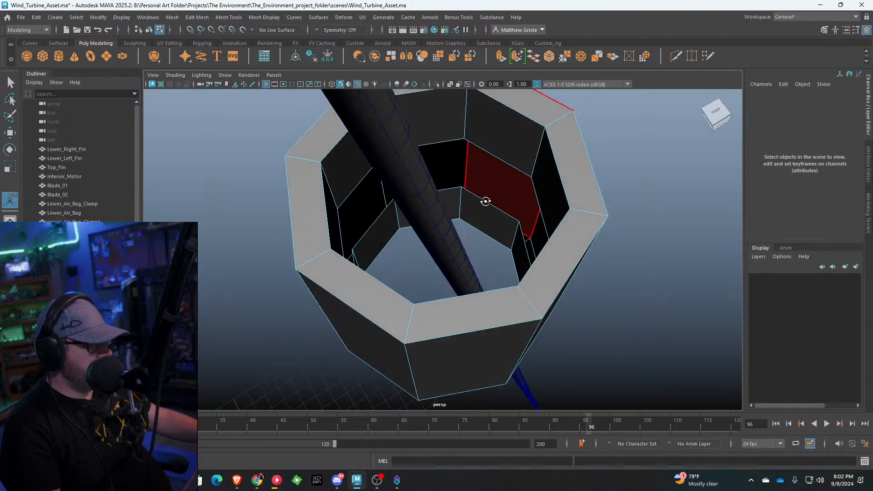
right_drag(490, 191, 492, 164)
click(492, 154)
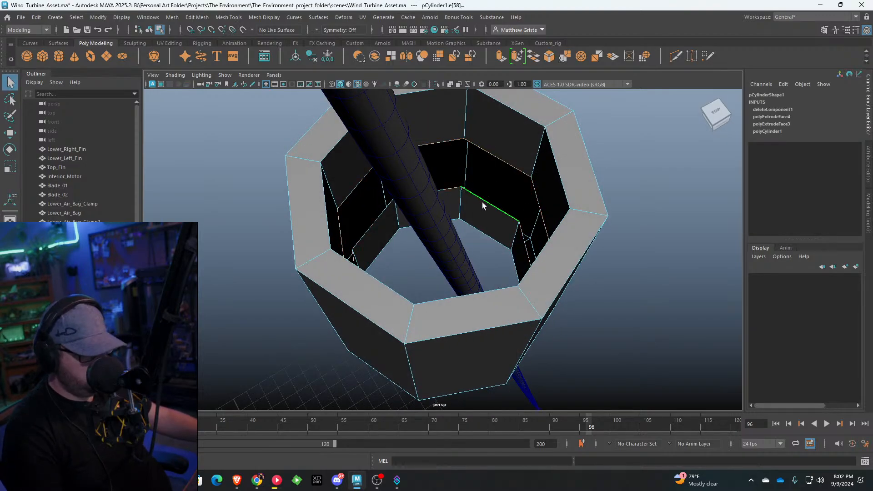
key(e)
key(r)
drag(443, 213, 447, 301)
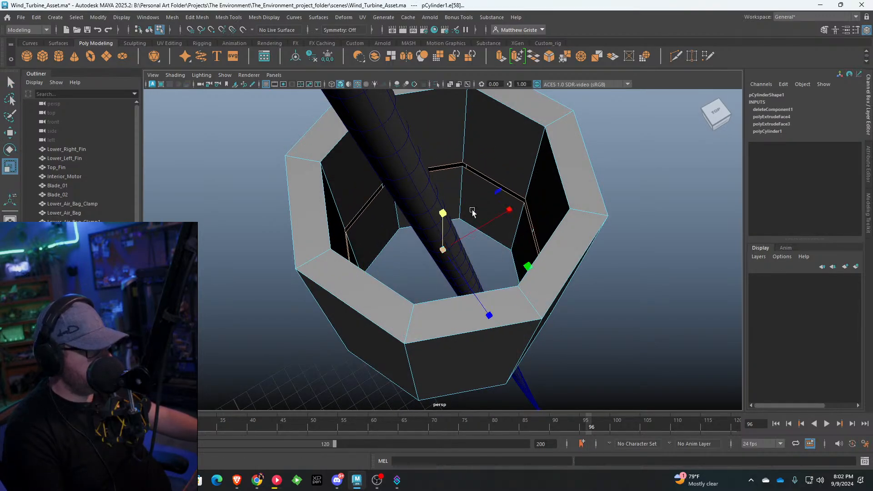
click(564, 62)
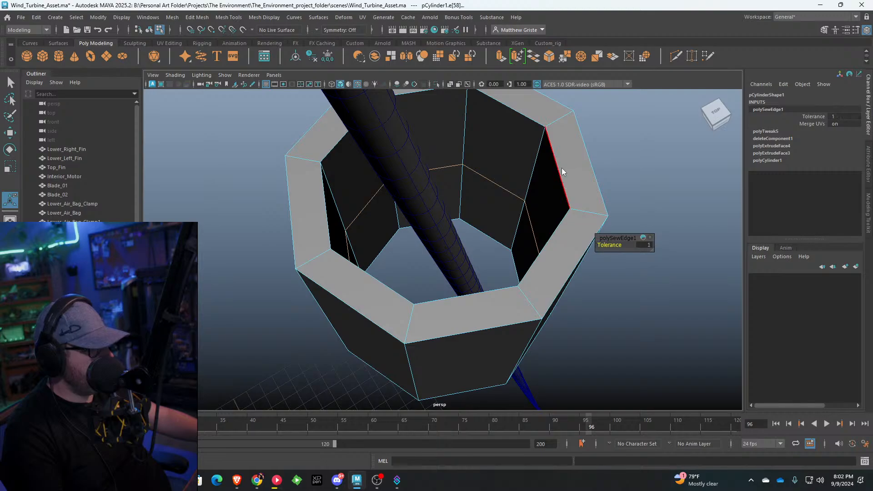
Step: Leave component editing, deselect the hollow cylinder, and save the scene
key(F8)
click(598, 151)
click(19, 17)
click(45, 55)
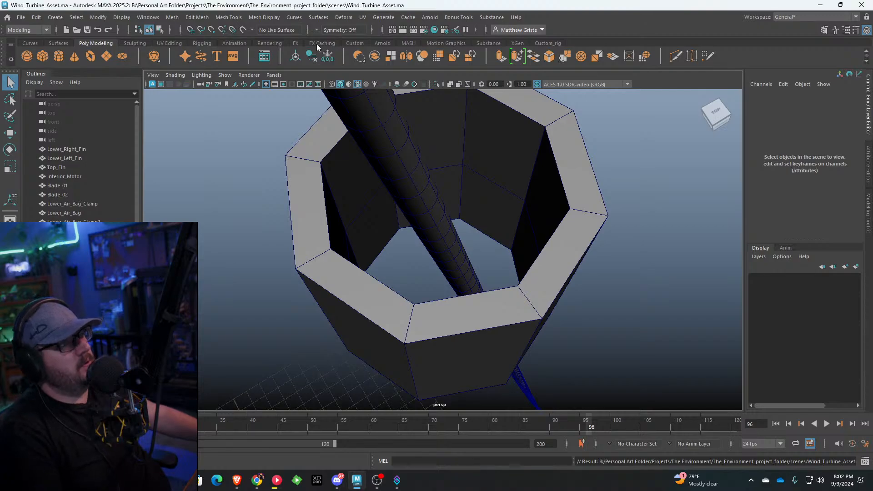
Step: Move the hollow cylinder up the rope to just below the ring, at about X 8.84 and Y 41.64
scroll(532, 222, down, 5)
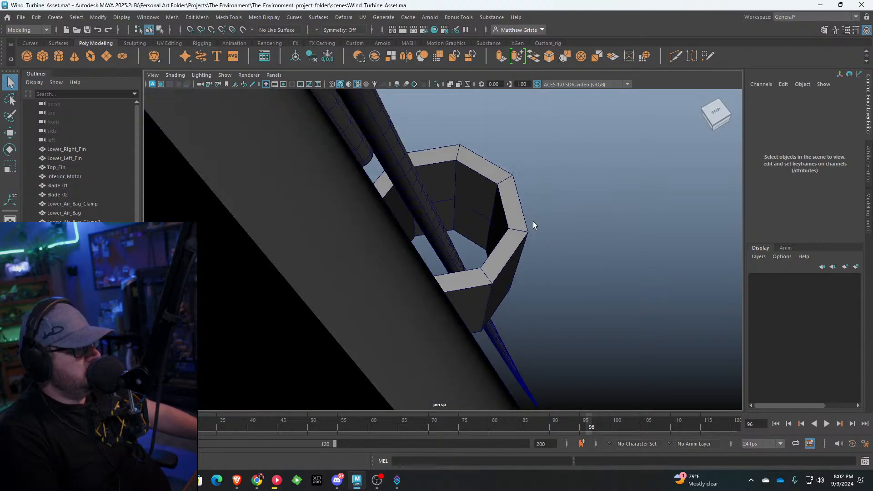
alt+drag(533, 222, 422, 203)
click(488, 203)
alt+drag(488, 202, 440, 161)
scroll(457, 227, down, 3)
key(w)
scroll(439, 163, up, 3)
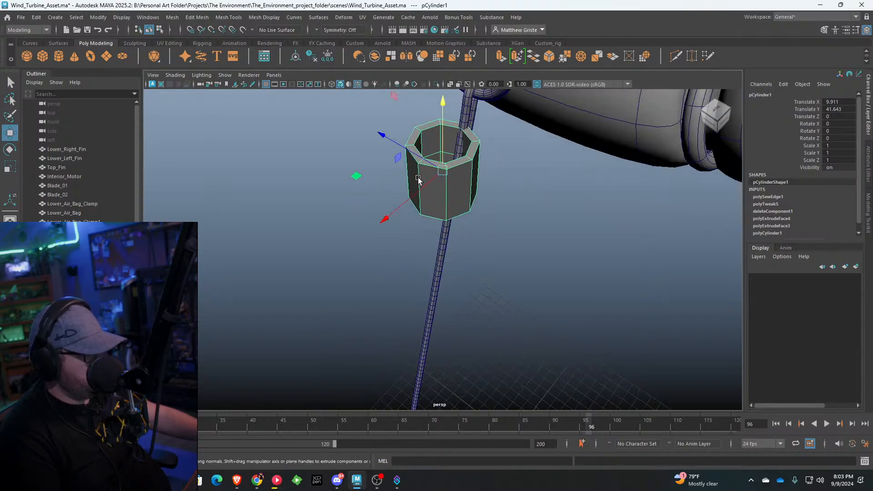
drag(418, 189, 450, 191)
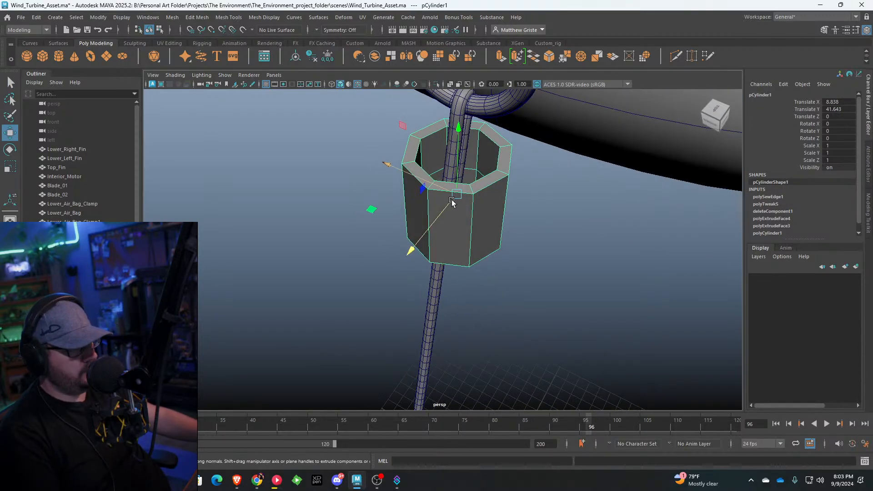
Step: Scale the hollow cylinder down uniformly to 0.516
scroll(459, 186, up, 3)
key(e)
key(r)
drag(468, 161, 443, 182)
Step: Move the cylinder around both rope strands, at about X 8.96 and Y 42.32, and tilt it about 11 degrees around Z
key(w)
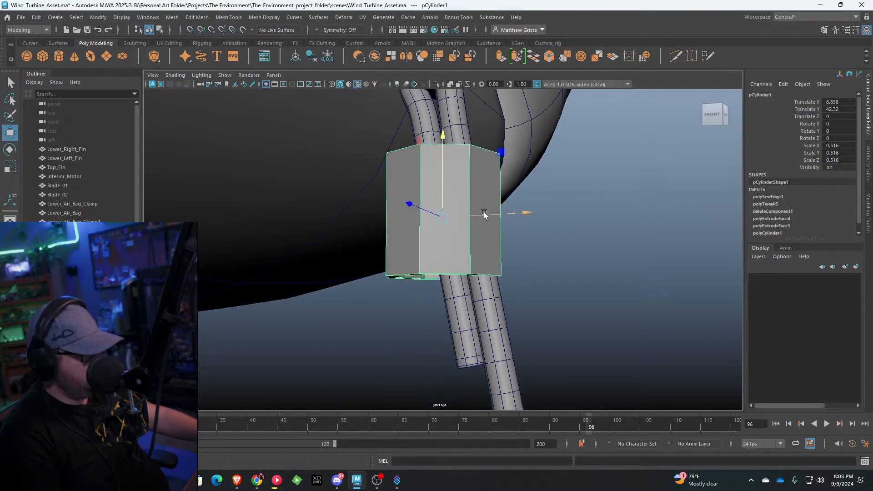
drag(486, 211, 463, 193)
key(e)
Step: Select the lengthwise edges on the cylinder's opposite sides and scale them inward to pinch the wall between the two rope strands
right_drag(462, 192, 483, 222)
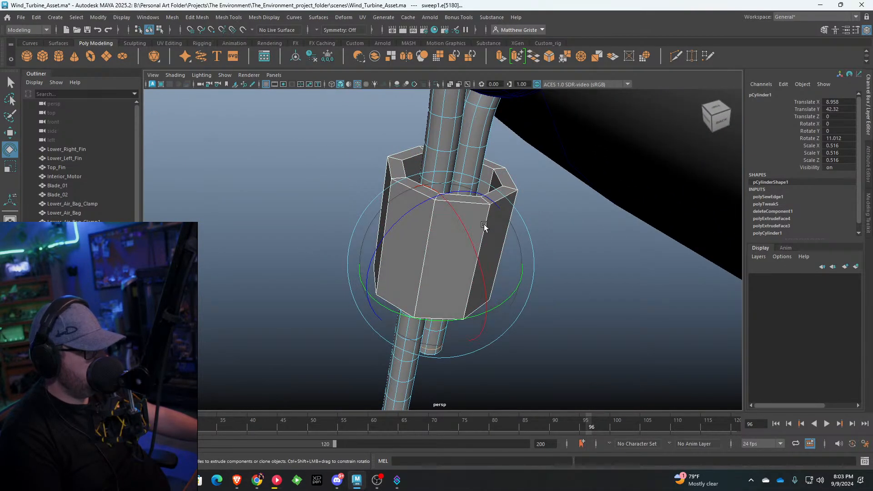
right_click(506, 189)
right_drag(506, 189, 507, 163)
click(488, 232)
key(w)
alt+drag(488, 233, 426, 253)
click(420, 237)
key(r)
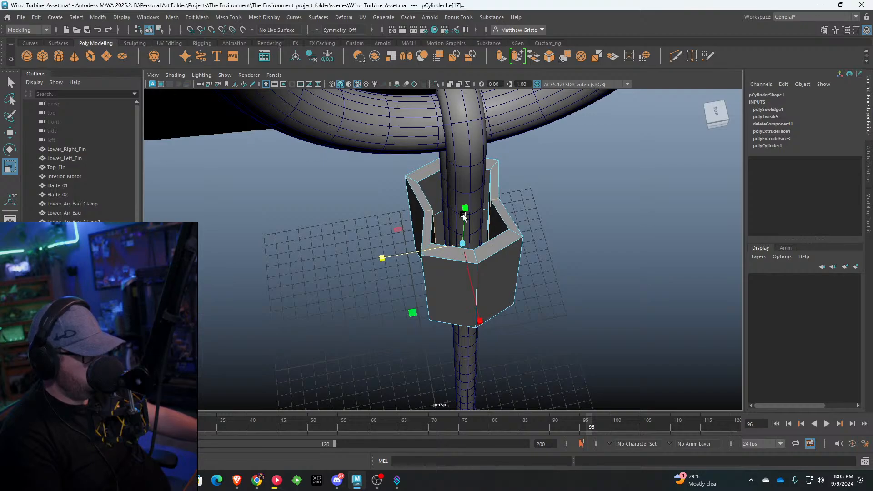
Step: Scale the whole clamp down uniformly to 0.326 and undo the vertical stretch tried on it
right_drag(463, 216, 494, 183)
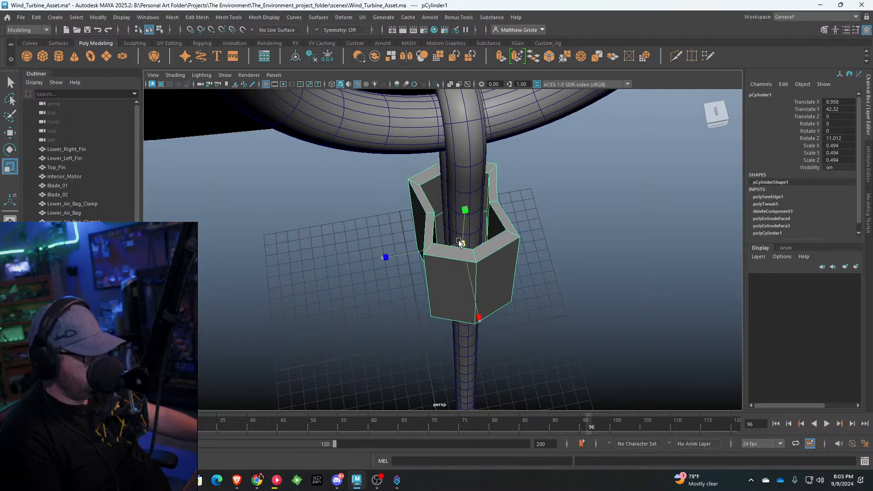
drag(459, 243, 454, 113)
key(ctrl+z)
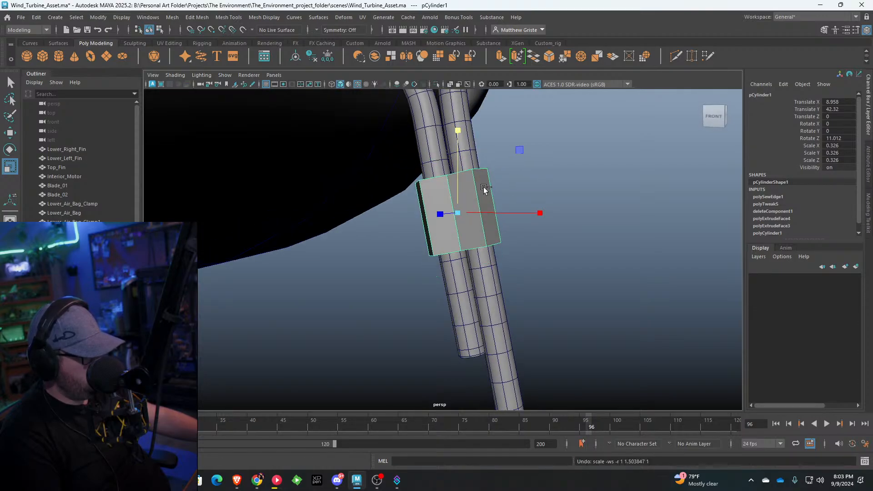
Step: Align the clamp's pivot axes with the rope's slope and stretch the clamp lengthwise along the strands
alt+drag(484, 187, 490, 193)
key(d)
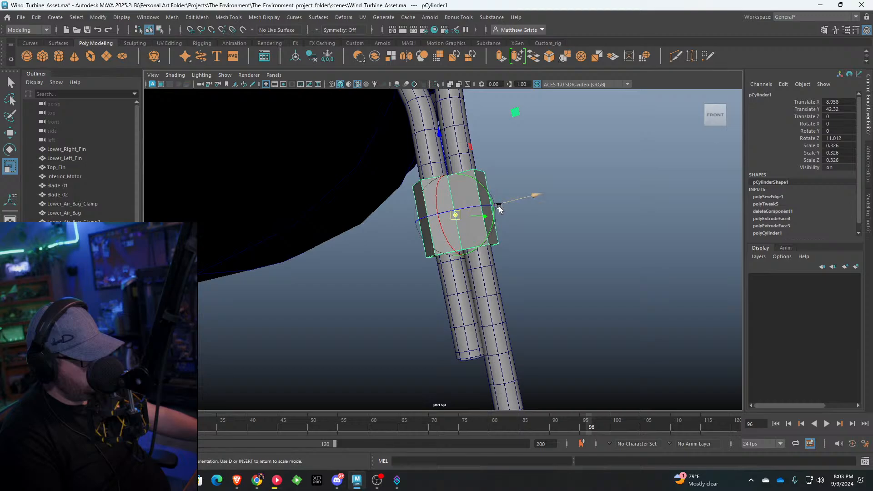
key(d)
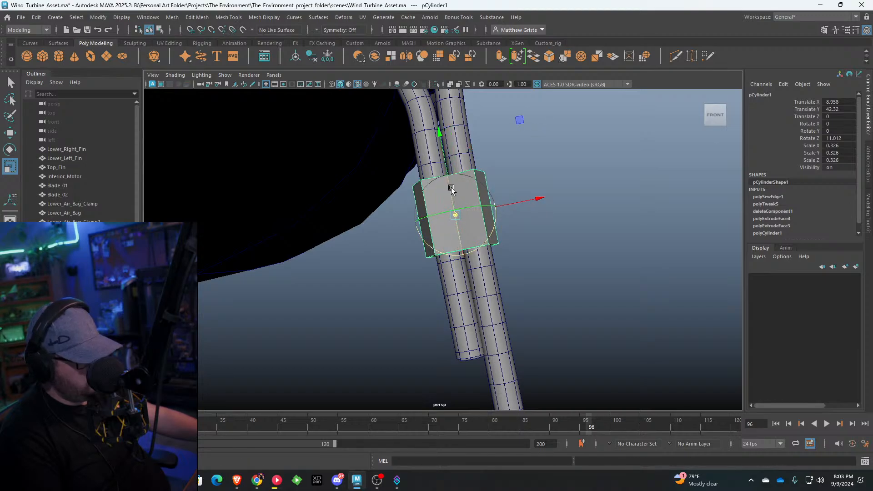
drag(439, 132, 406, 37)
Step: Insert supporting edge loops around the clamp's outer wall close to its upper and lower ends
right_drag(448, 158, 481, 141)
alt+drag(481, 141, 460, 134)
click(222, 17)
click(242, 88)
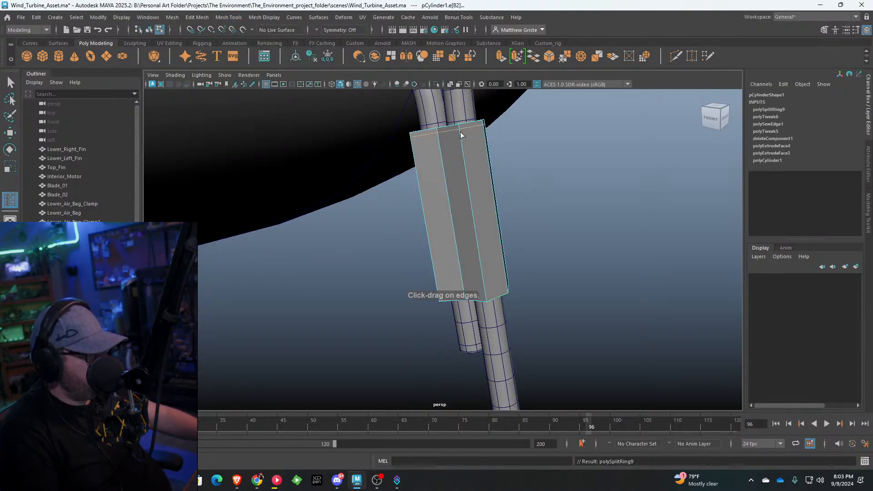
click(484, 298)
Step: Insert supporting edge loops along the inner and outer borders of the clamp's upper rim and just inside its inner wall
alt+drag(485, 281, 445, 200)
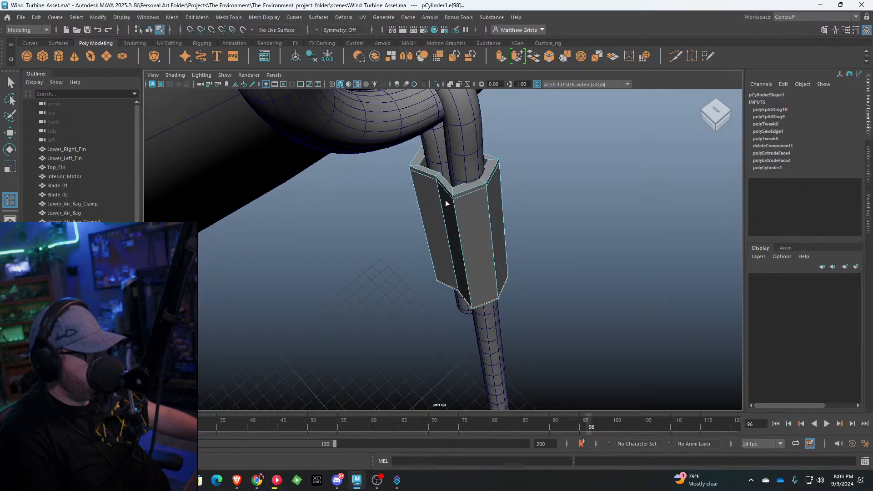
alt+right_drag(446, 200, 470, 142)
alt+middle_drag(469, 142, 406, 302)
alt+right_drag(405, 302, 402, 260)
click(396, 254)
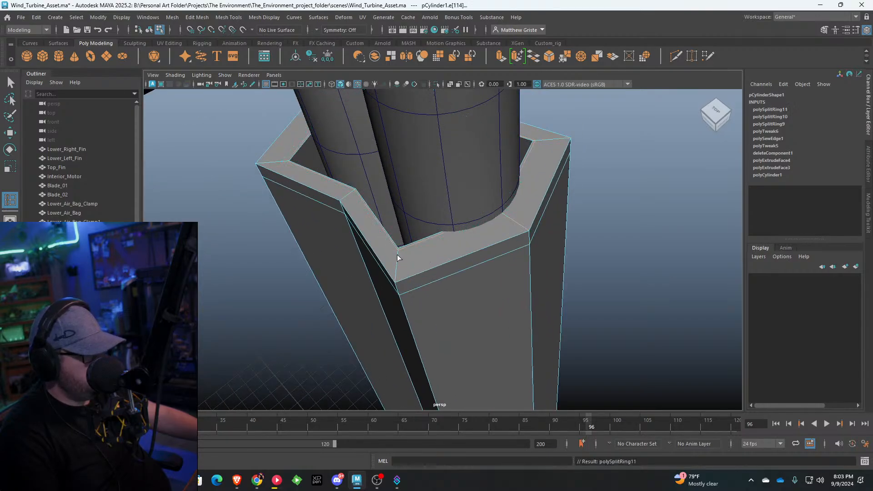
click(394, 281)
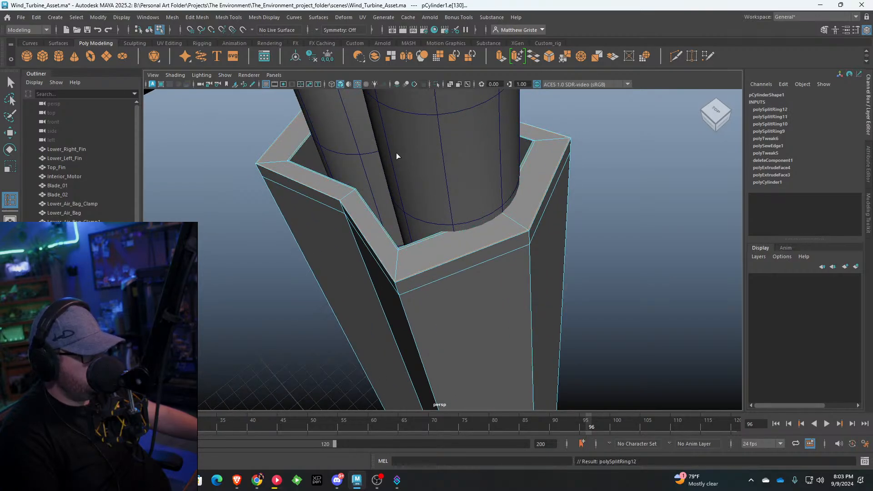
alt+drag(397, 156, 305, 160)
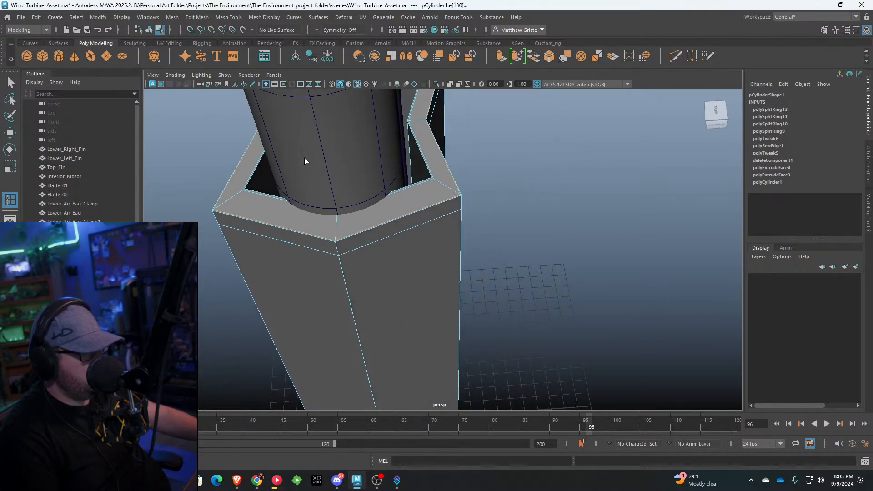
click(408, 133)
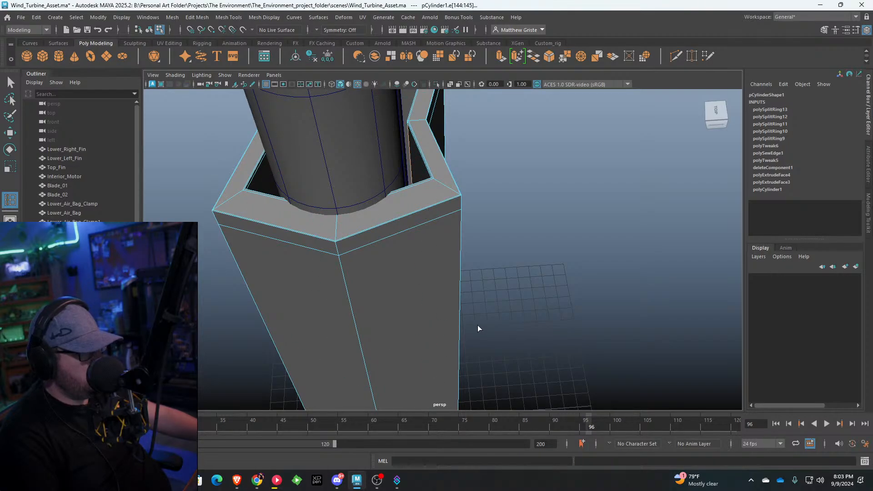
Step: Insert matching supporting edge loops on the inner wall and both borders of the clamp's lower rim
alt+drag(477, 328, 408, 275)
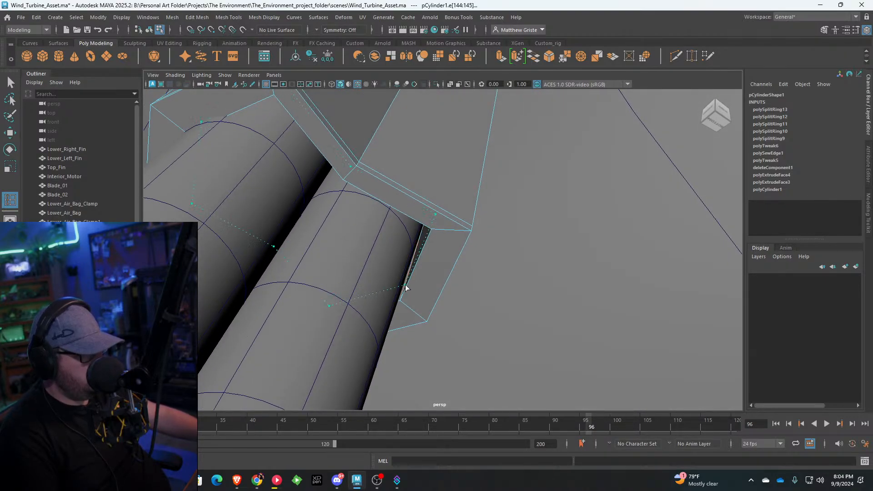
click(401, 300)
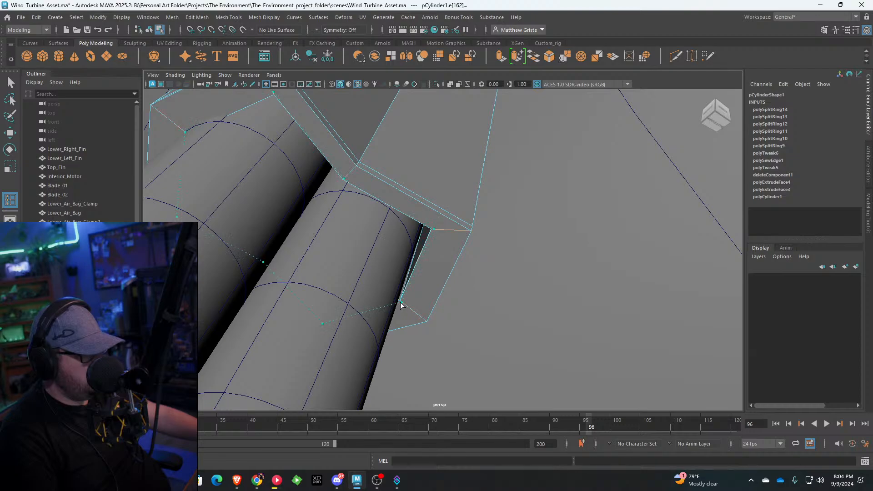
click(401, 304)
click(422, 321)
alt+drag(422, 321, 413, 266)
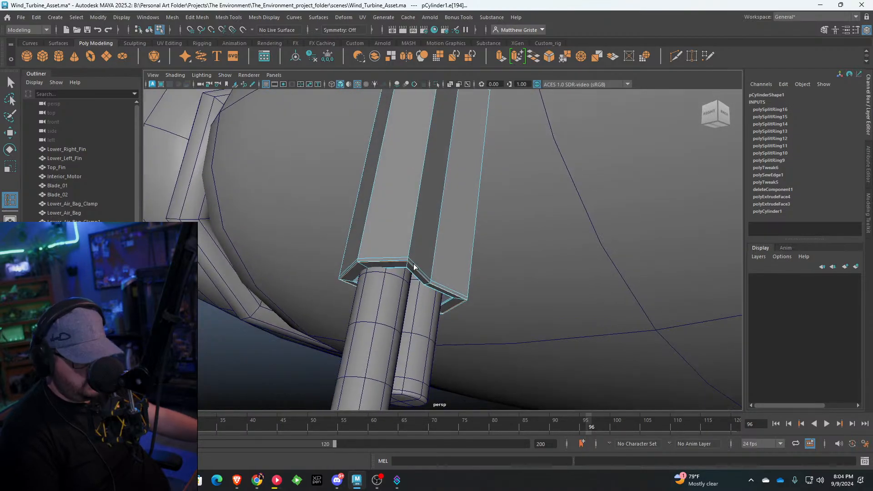
Step: Display the clamp in smooth mesh preview and return it to object selection
key(q)
key(3)
right_drag(443, 187, 476, 163)
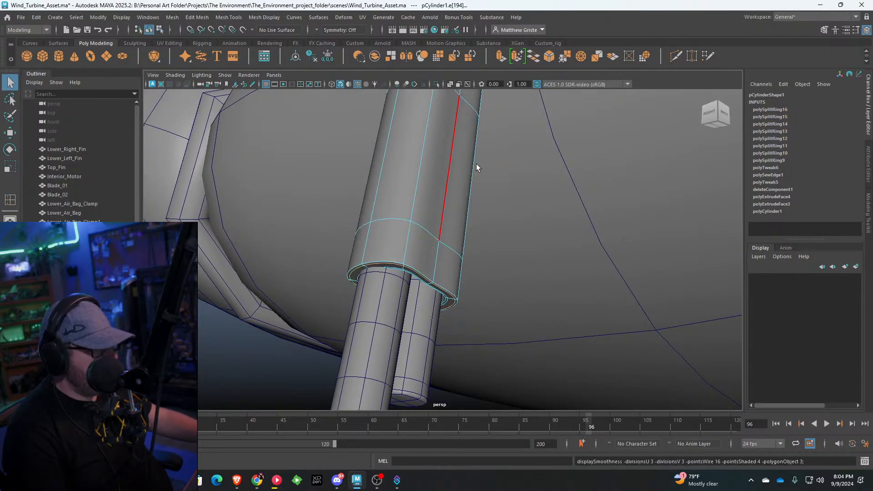
Step: Select the tether rope together with the clamp and combine them into one mesh
click(270, 369)
scroll(269, 369, down, 8)
alt+drag(416, 274, 432, 255)
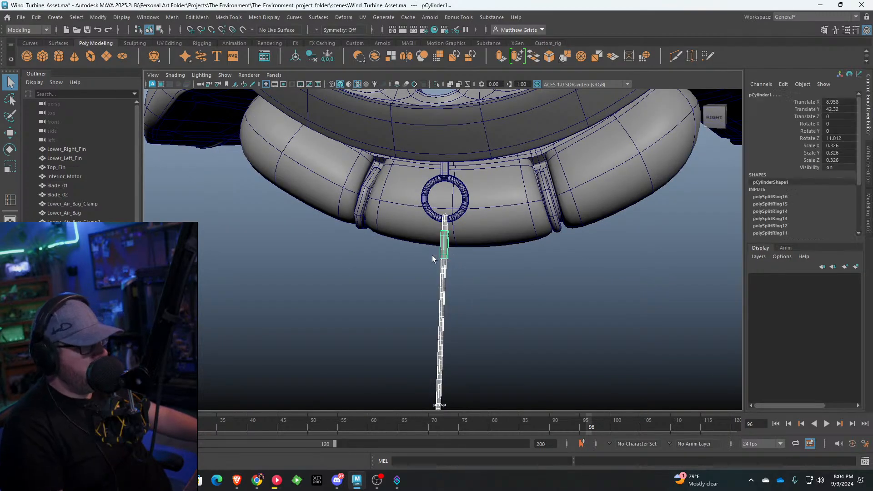
scroll(432, 255, down, 4)
mouse_move(340, 240)
alt+mouse_down()
mouse_move(350, 251)
mouse_move(355, 237)
alt+mouse_up()
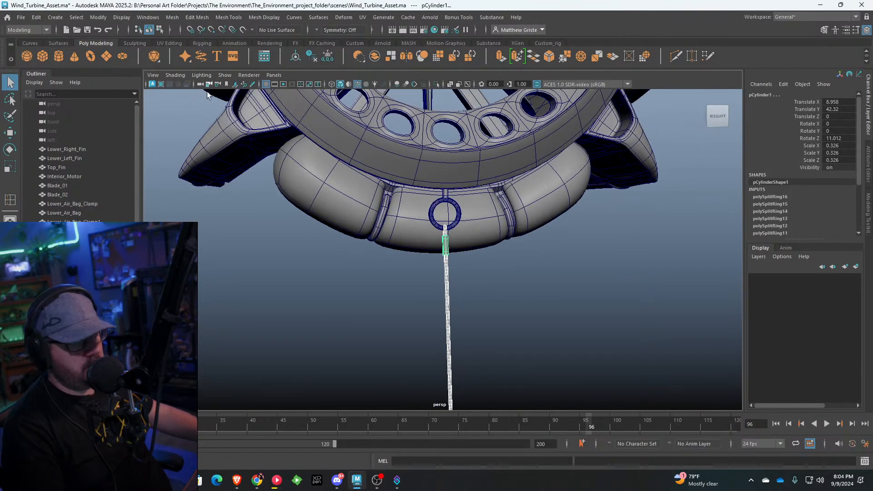
click(172, 18)
click(191, 52)
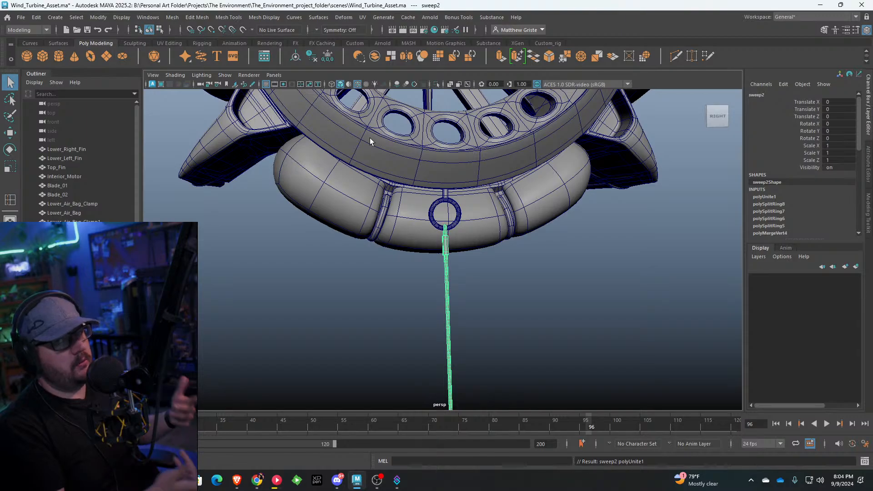
Step: Select the combined rope and clamp tether below the wind turbine and duplicate it in place
scroll(370, 138, down, 5)
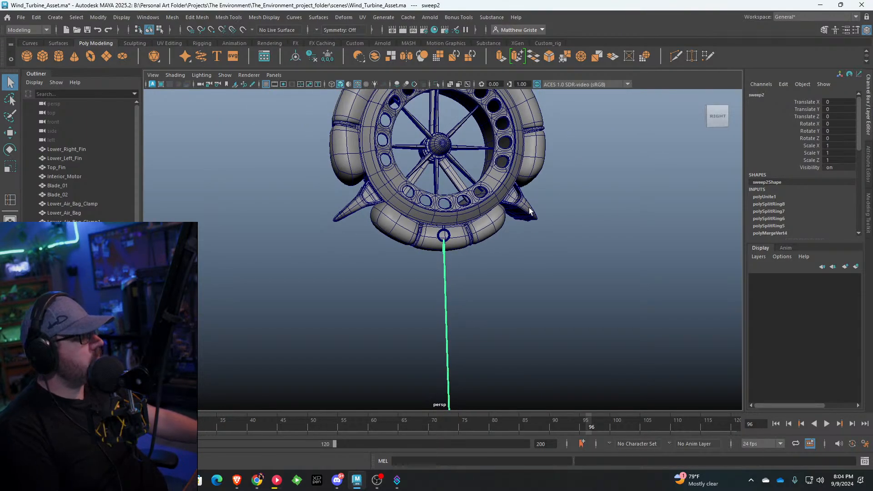
alt+drag(531, 212, 485, 225)
scroll(456, 265, up, 6)
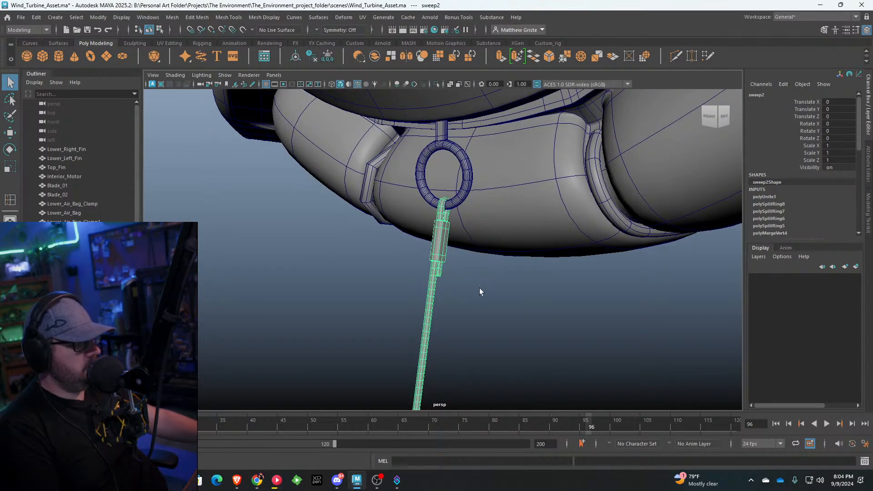
click(479, 288)
scroll(473, 285, down, 3)
click(438, 262)
scroll(473, 271, down, 3)
alt+drag(540, 276, 460, 272)
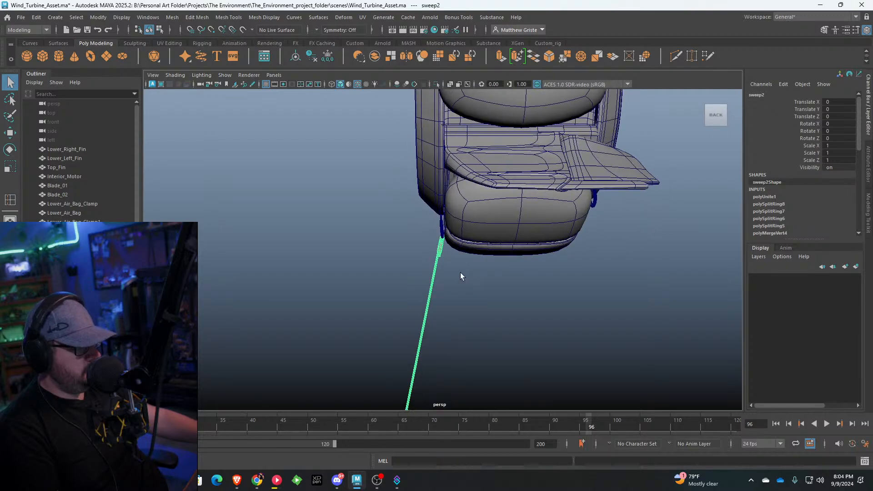
alt+middle_drag(460, 276, 434, 241)
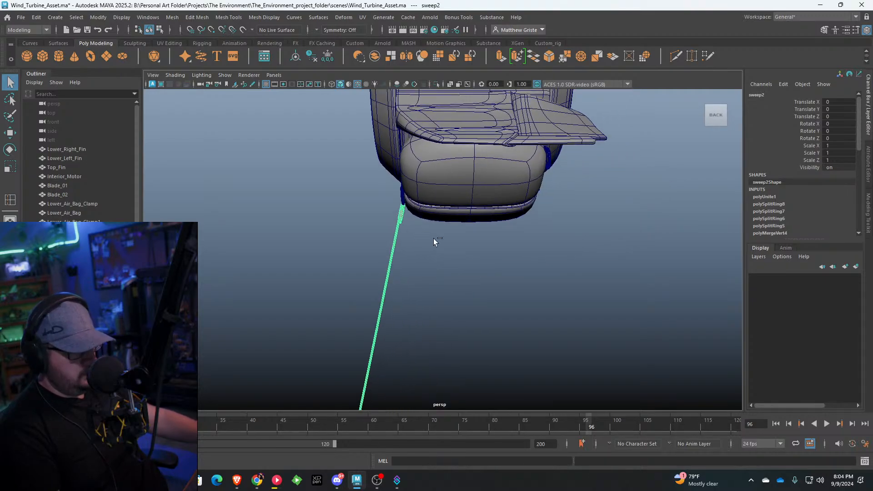
key(ctrl+d)
scroll(433, 242, down, 4)
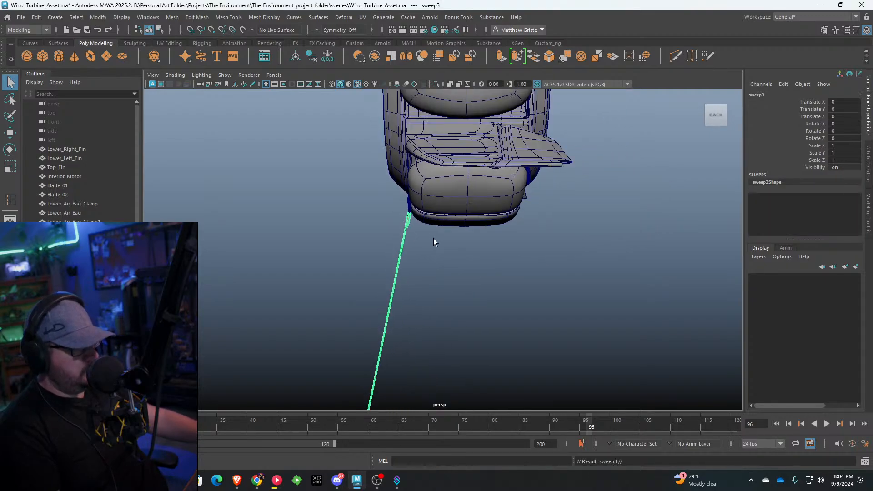
Step: Try moving the duplicated tether sideways toward the other side of the turbine, and undo the move
key(w)
drag(383, 363, 479, 345)
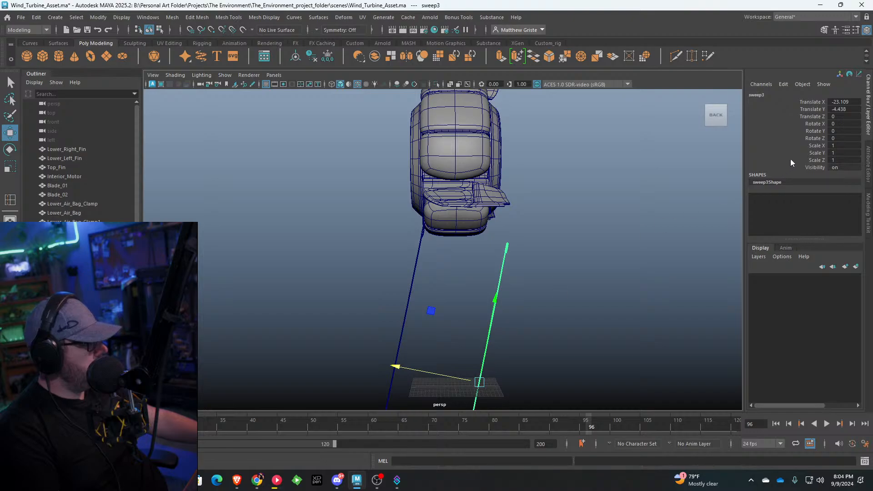
key(ctrl+z)
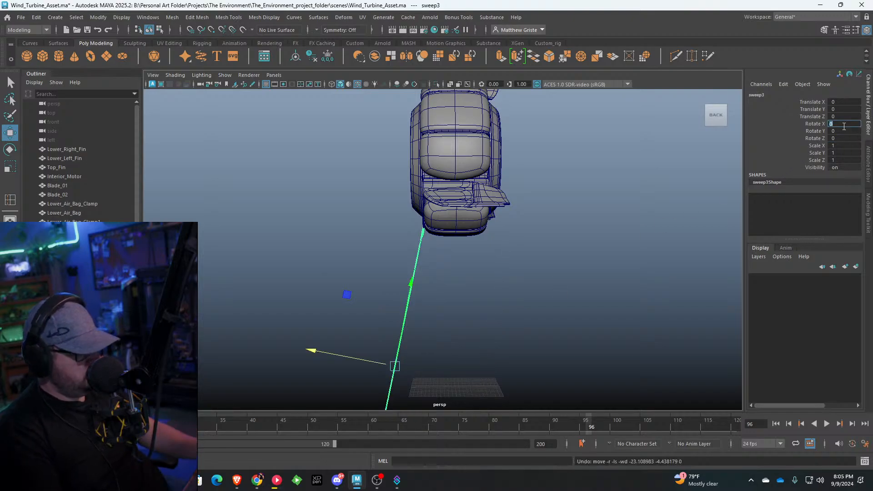
Step: Try rotation values of -1 on the duplicated tether's X, Y and Z axes, undoing each one
ctrl+drag(844, 126, 842, 126)
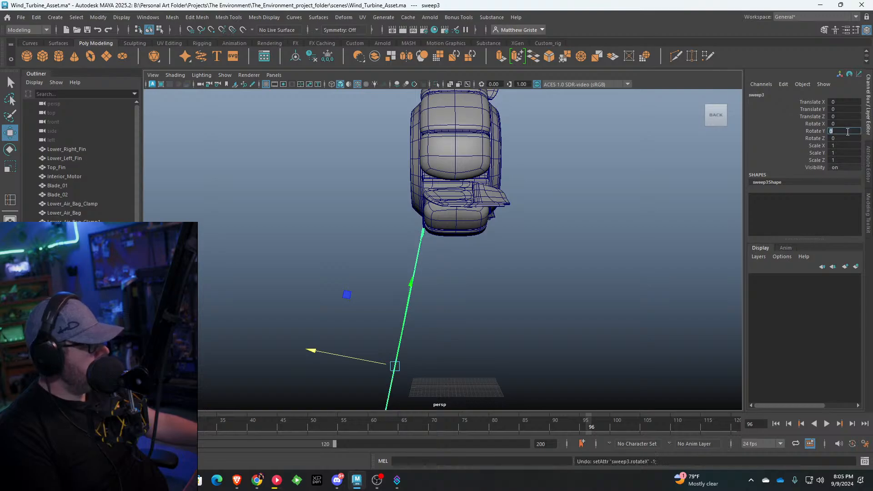
text(-1)
key(Return)
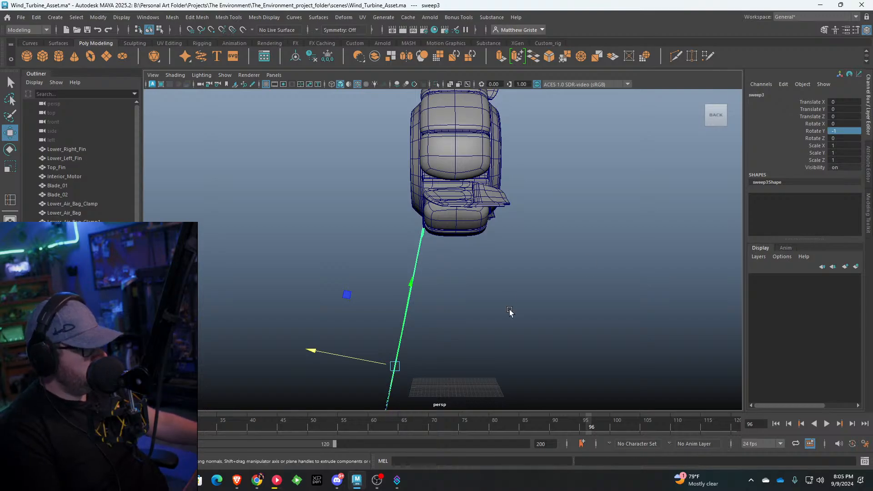
alt+drag(509, 311, 635, 307)
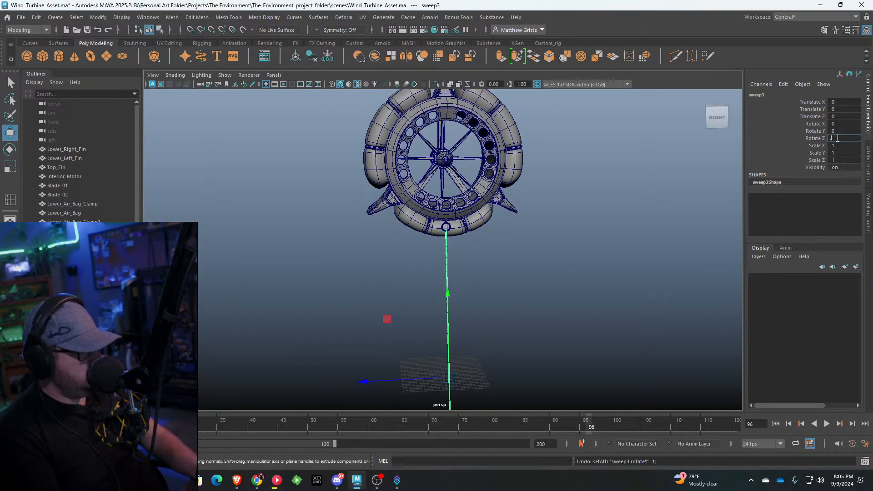
text(-1)
key(Return)
alt+drag(588, 241, 466, 194)
key(ctrl+z)
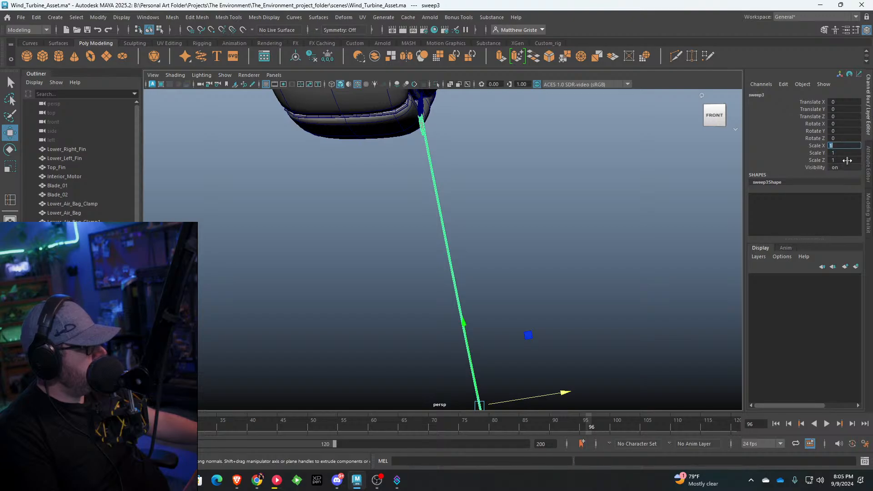
Step: Try mirroring the duplicated tether with a Scale Z of -1, and undo it
text(-1)
key(Return)
key(ctrl+z)
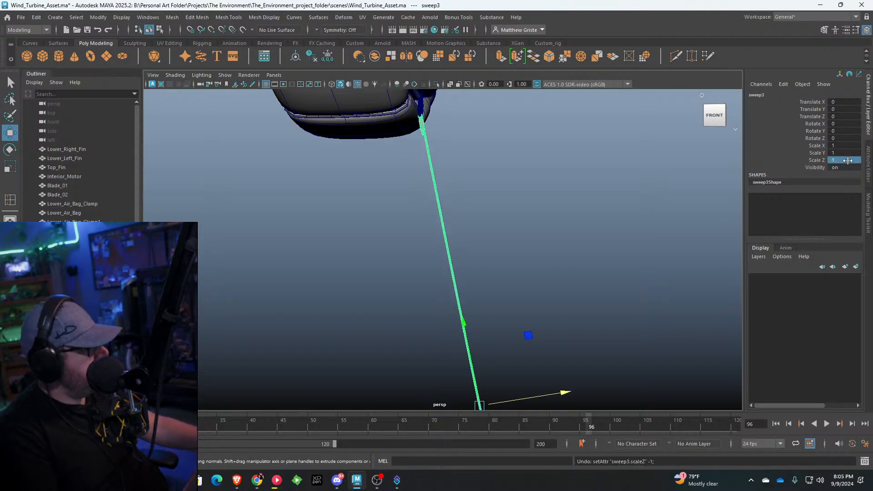
Step: Flip the duplicated tether by setting its Scale Y to -1
text(-1)
key(Return)
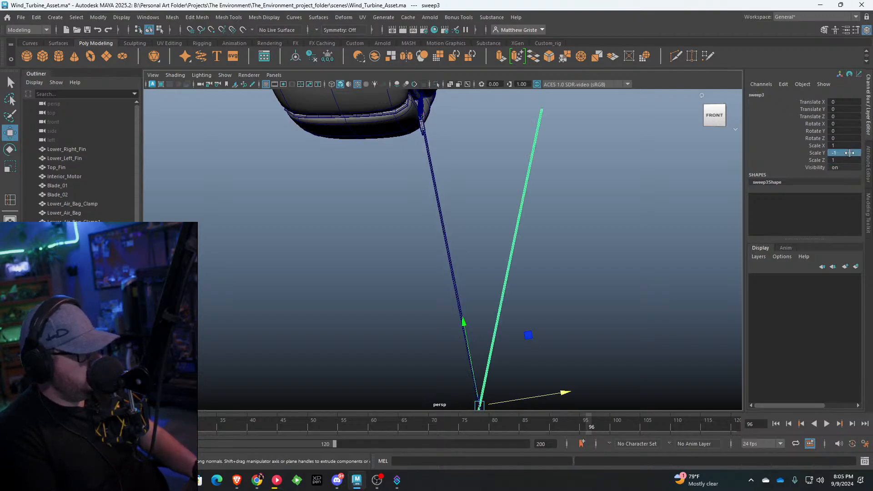
Step: Undo the last Scale Y change and mirror the cable by setting its Scale X to -1
alt+drag(728, 223, 581, 156)
key(ctrl+z)
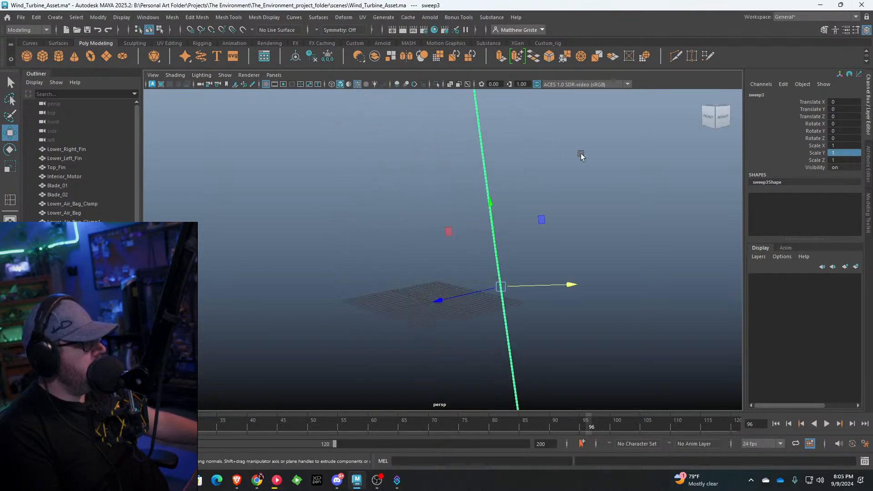
click(841, 145)
text(-1)
key(Return)
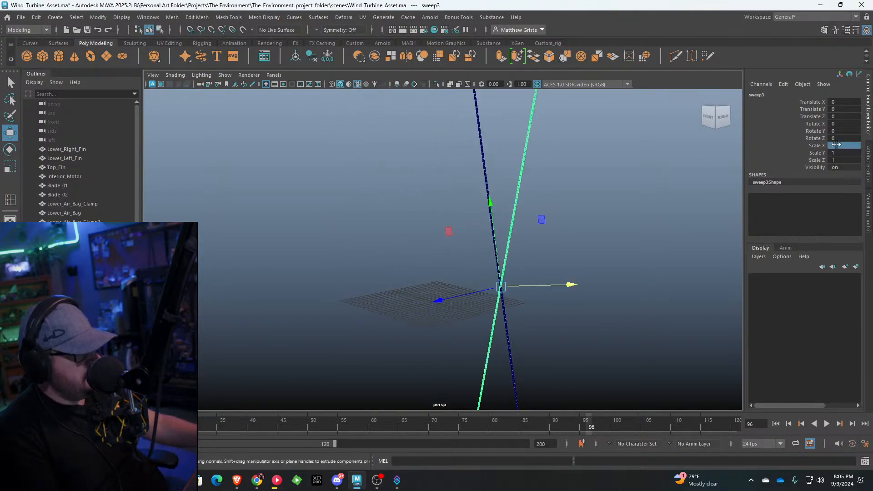
Step: Move the mirrored cable to the opposite end of the turbine, at about X -33 and Z -11.8
alt+drag(670, 281, 657, 273)
drag(559, 277, 580, 251)
drag(479, 243, 443, 259)
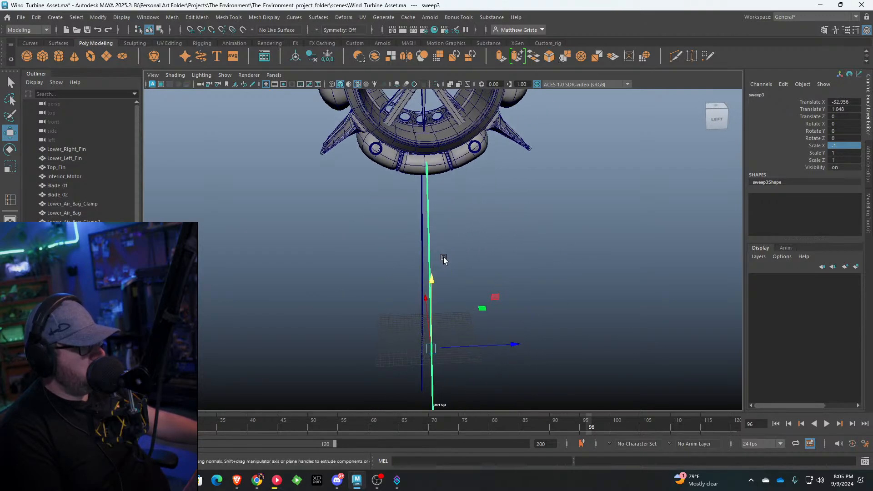
drag(513, 345, 450, 347)
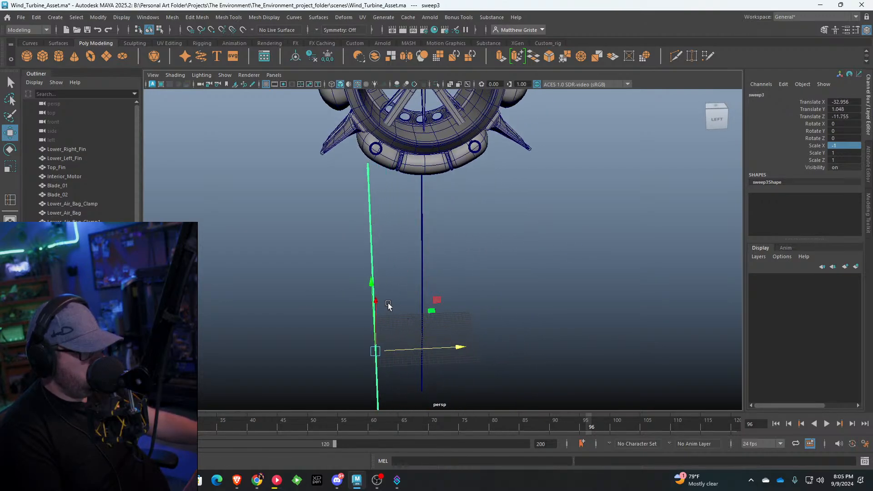
Step: Tilt the cable outward to about 17.6 degrees in X and reposition it at about Y 5.3, Z -21.8 below the ring
drag(369, 289, 390, 253)
key(e)
drag(400, 283, 425, 292)
key(w)
drag(448, 347, 399, 337)
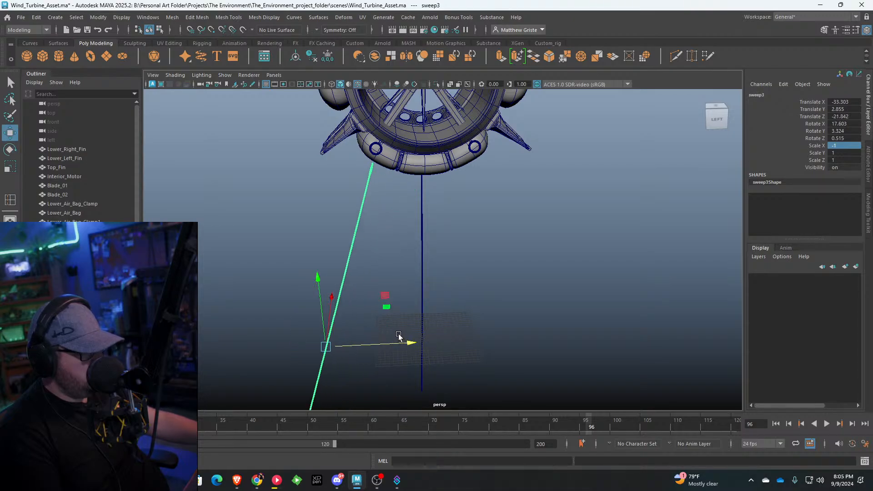
drag(318, 288, 317, 278)
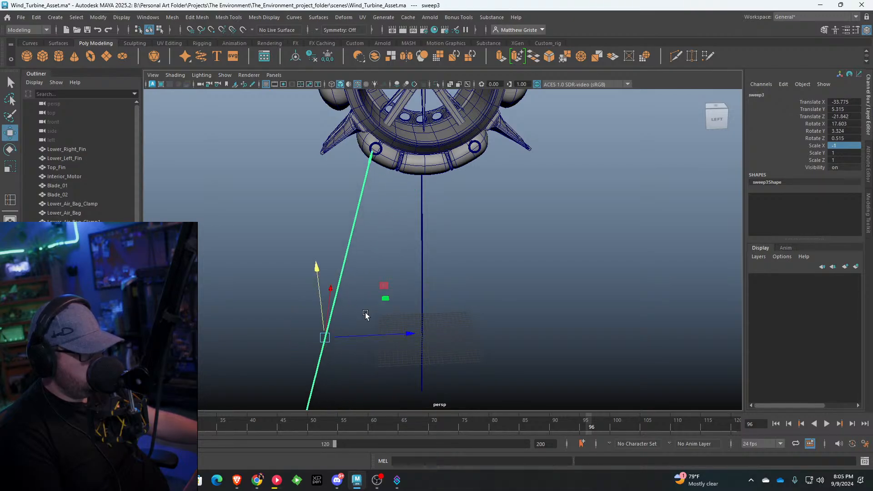
Step: Increase the cable's tilt to about 27 degrees in X and shift it to about Y 7.7, Z -27.9
key(e)
drag(385, 292, 390, 296)
key(w)
drag(404, 333, 362, 335)
drag(291, 308, 290, 299)
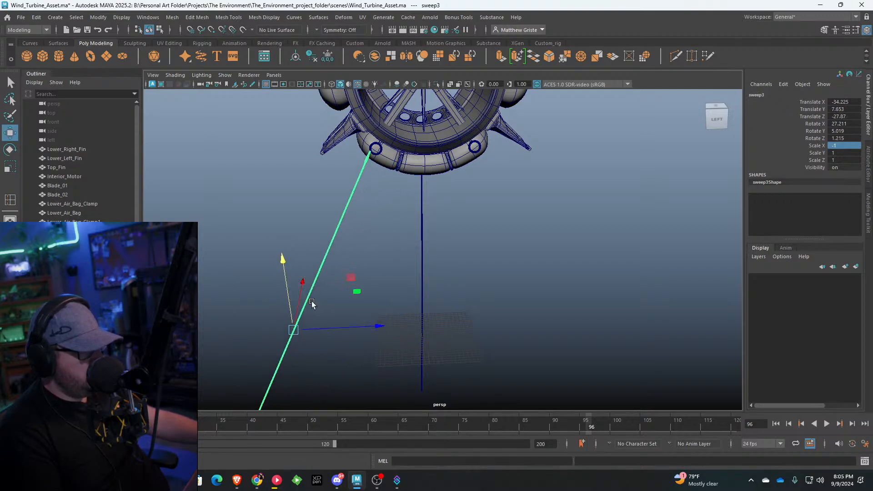
Step: Tilt the cable to about 32 degrees in X and bring its upper end to the ring at about Y 8.9, Z -30
drag(355, 329, 361, 327)
key(e)
drag(370, 296, 369, 294)
key(w)
drag(370, 326, 363, 325)
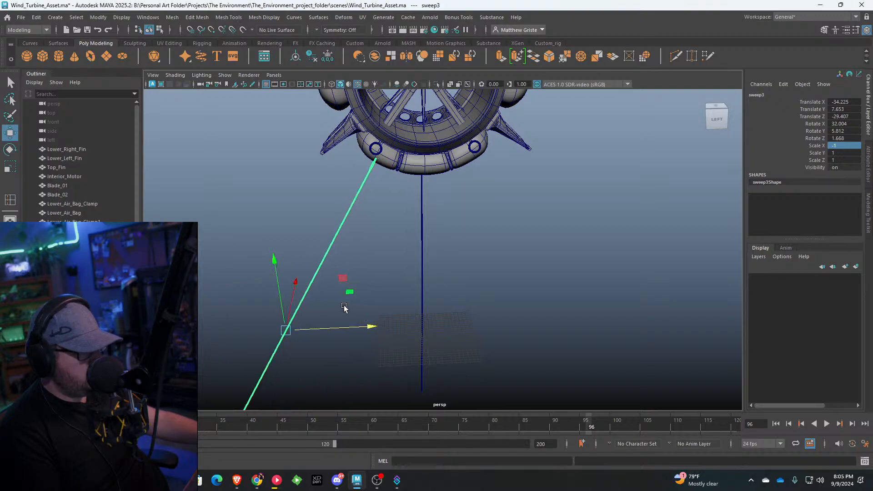
drag(284, 280, 276, 272)
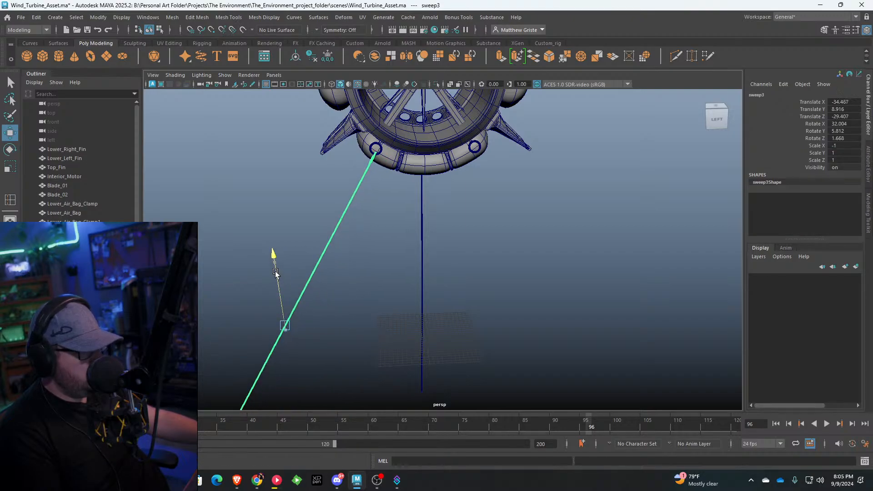
drag(364, 320, 438, 248)
Step: Raise the cable slightly in the side view to about Y 9.2
key(space)
scroll(620, 305, down, 1)
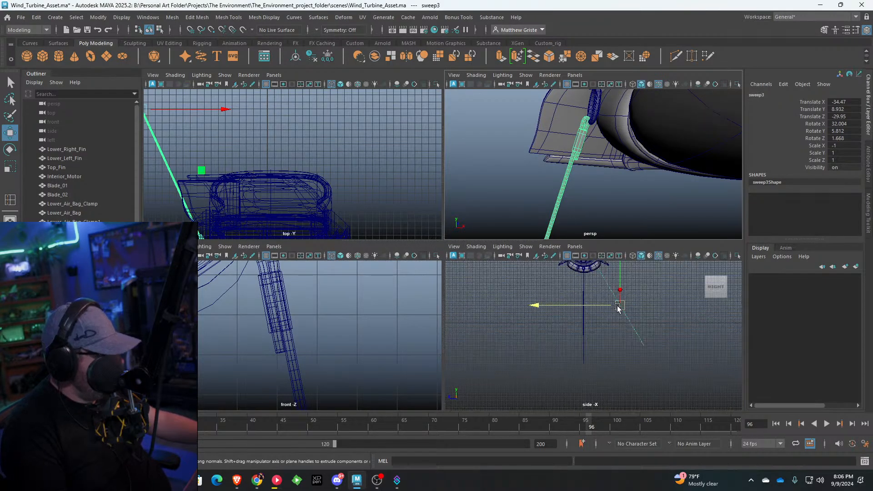
key(space)
scroll(505, 197, up, 1)
scroll(502, 313, down, 2)
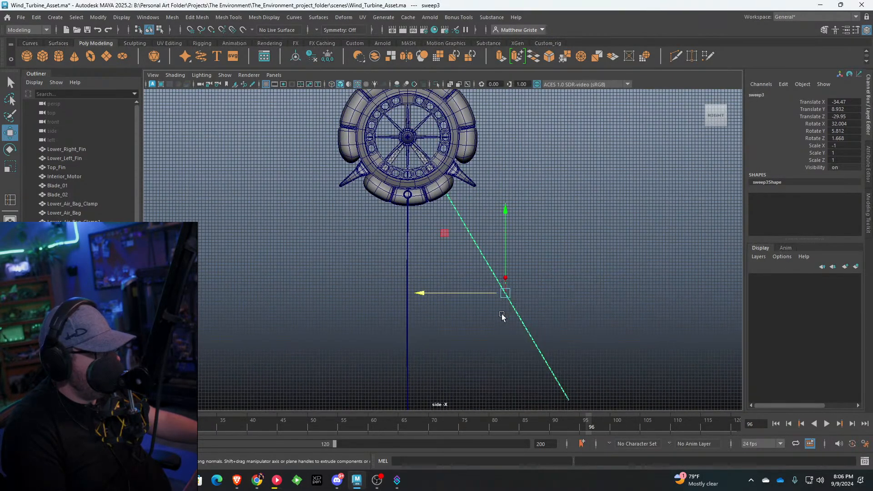
key(space)
alt+middle_drag(589, 316, 580, 319)
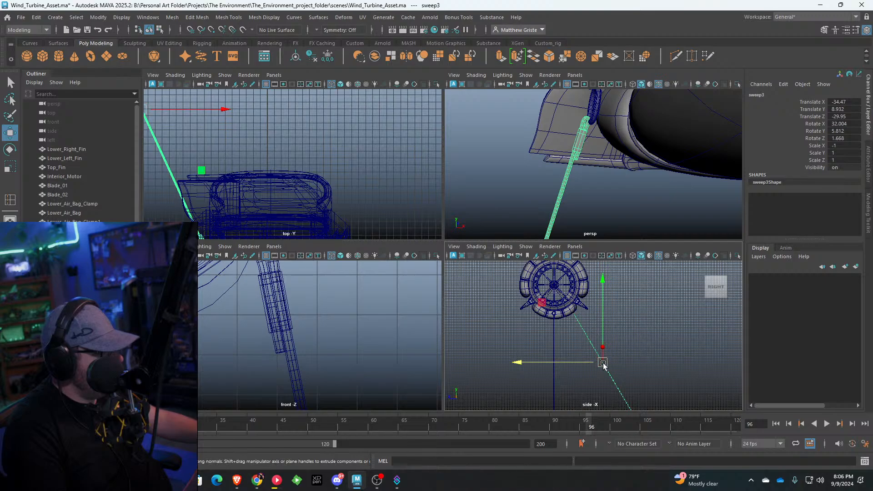
drag(603, 334, 603, 328)
Step: Relocate the cable's pivot in the front view from its middle to near its upper end
scroll(246, 351, down, 10)
alt+middle_drag(272, 355, 274, 340)
scroll(288, 327, up, 1)
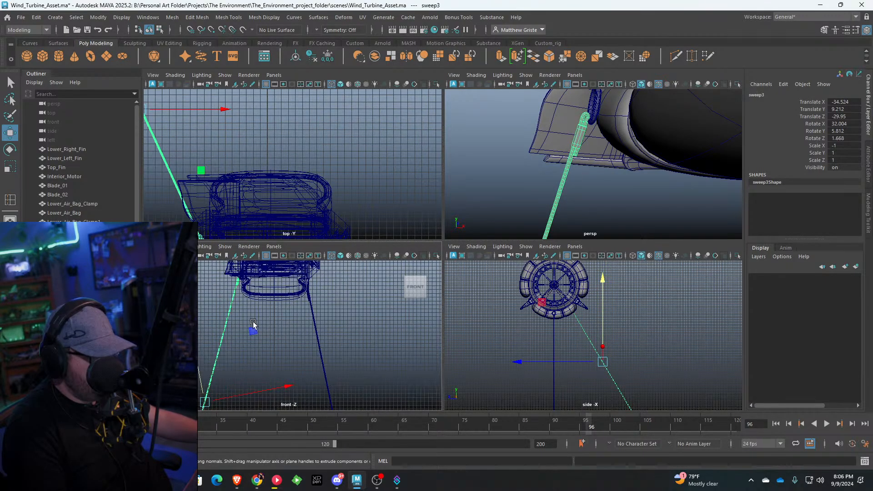
key(d)
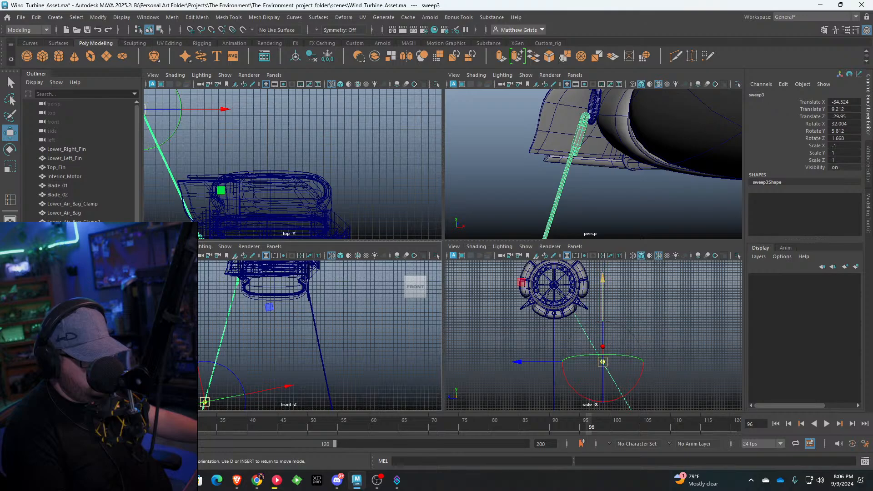
drag(190, 323, 167, 210)
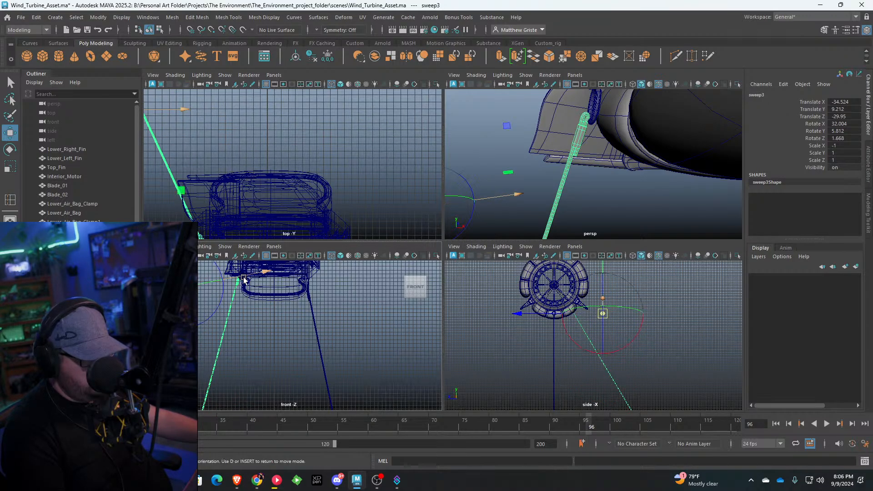
drag(243, 278, 297, 281)
key(d)
Step: Shift the cable's upper end toward the ring in the front view, to about X -34.2, Y 8.8
scroll(209, 298, up, 8)
alt+middle_drag(209, 298, 325, 406)
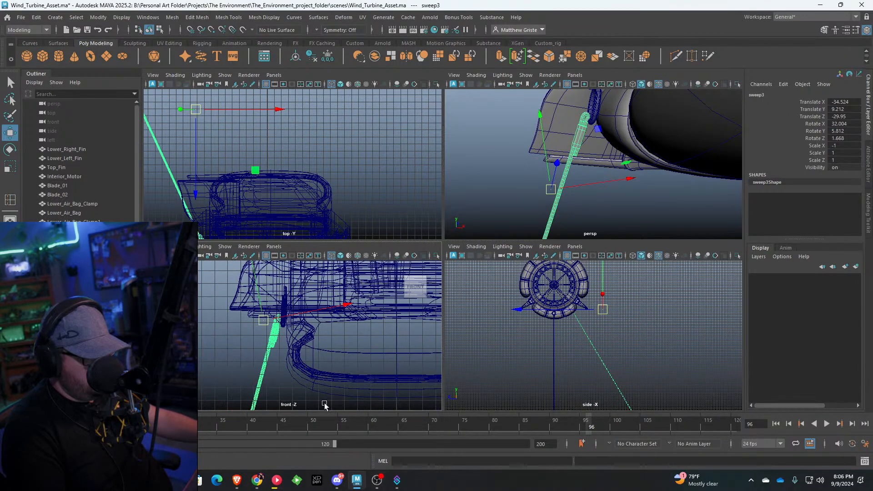
key(space)
drag(376, 212, 389, 224)
key(space)
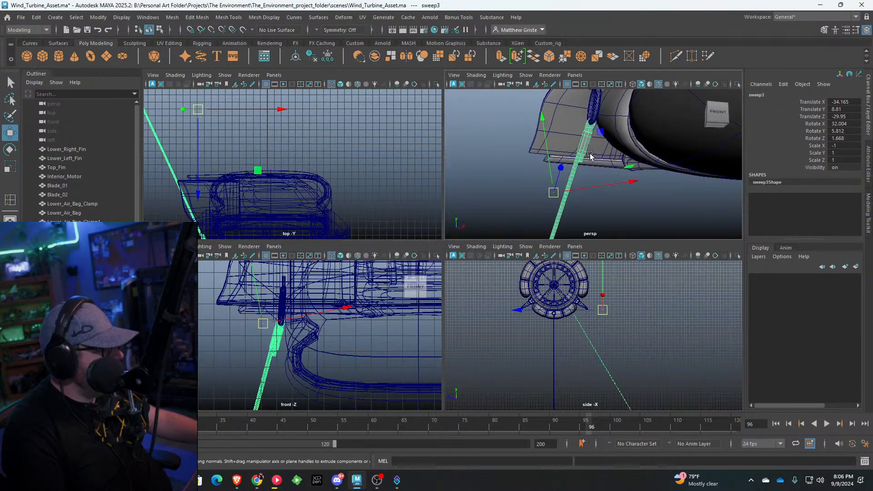
Step: Fine-tune the cable's fit against the ring in perspective, at about Y 8.9 and Z -29.8, and deselect it
key(space)
alt+drag(547, 150, 341, 239)
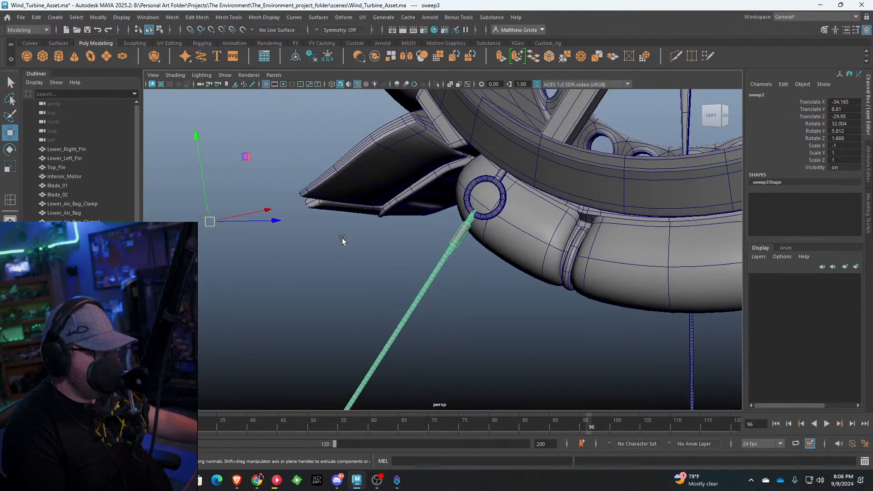
drag(205, 206, 206, 203)
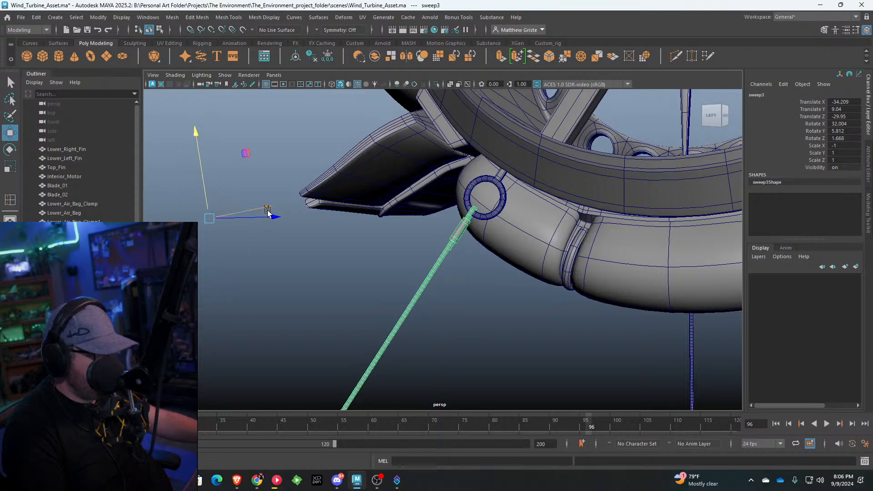
mouse_move(267, 211)
alt+mouse_down()
mouse_move(271, 226)
mouse_move(271, 205)
mouse_move(274, 211)
alt+mouse_up()
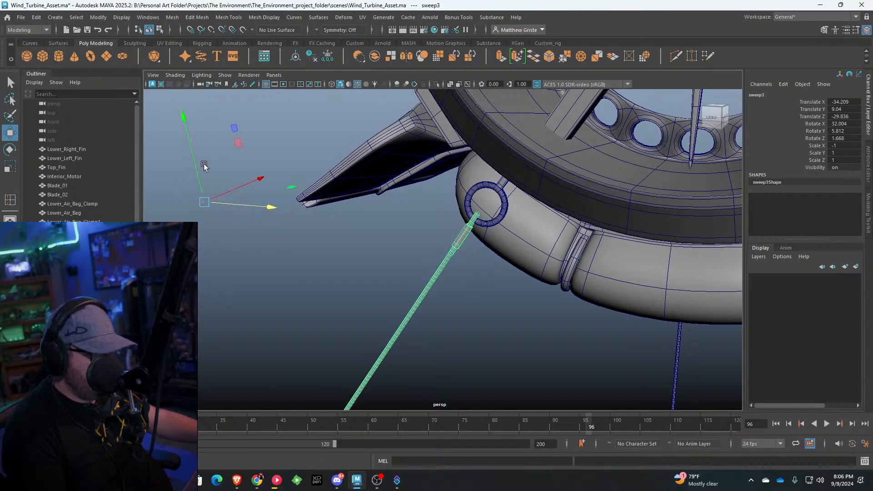
click(377, 293)
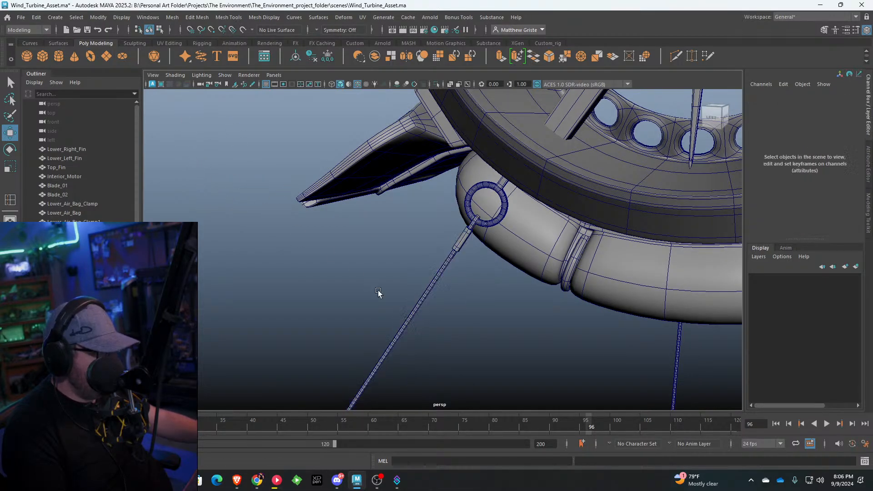
Step: Freeze the angled cable's transformations and duplicate the cable
click(458, 245)
scroll(516, 323, down, 6)
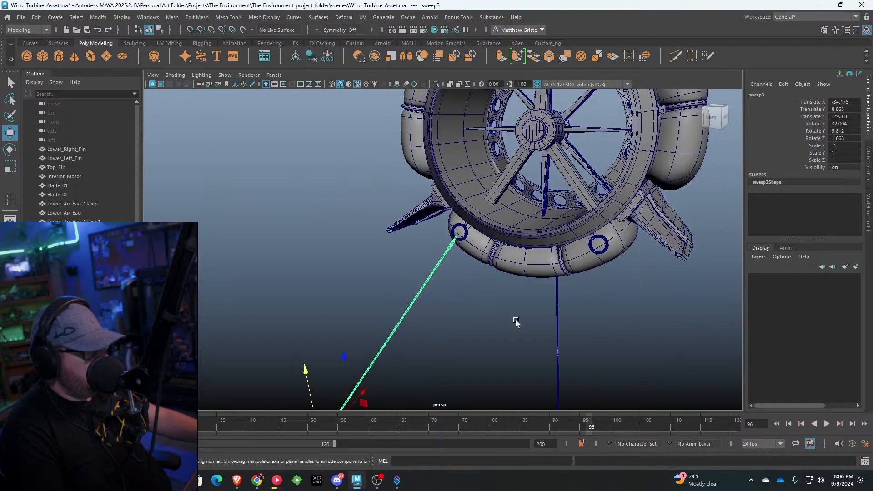
alt+drag(516, 323, 483, 241)
scroll(478, 257, down, 4)
alt+middle_drag(477, 259, 464, 228)
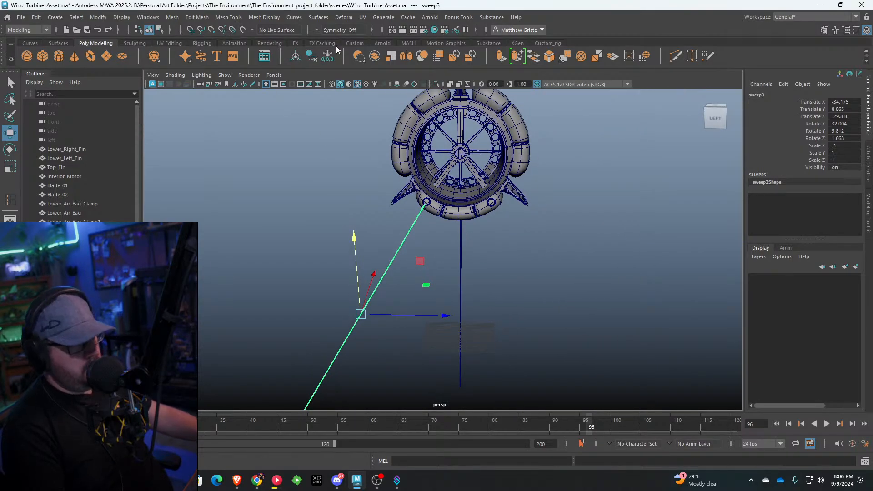
click(316, 44)
click(96, 43)
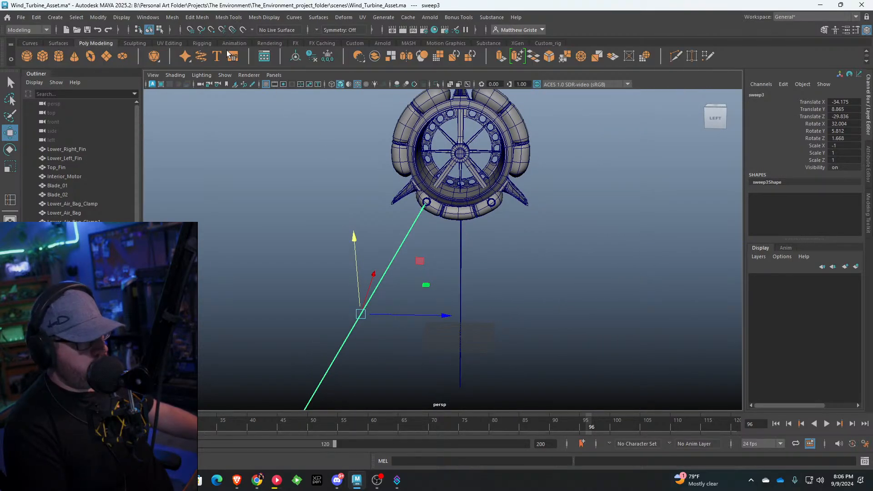
click(328, 56)
alt+drag(534, 228, 504, 200)
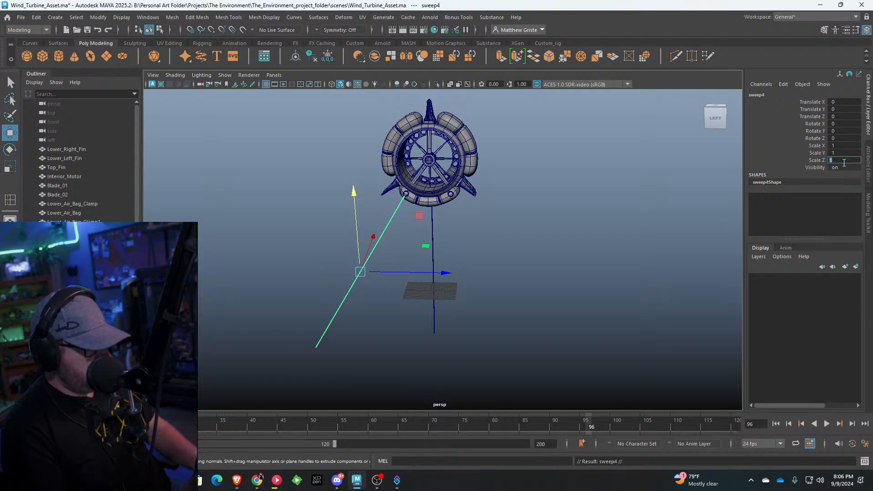
Step: Mirror the duplicate cable with Scale Z -1 and move it to the other lower ring, at about Z 59.3
text(-1)
key(Return)
drag(443, 279, 577, 274)
scroll(556, 278, up, 3)
alt+middle_drag(557, 278, 540, 339)
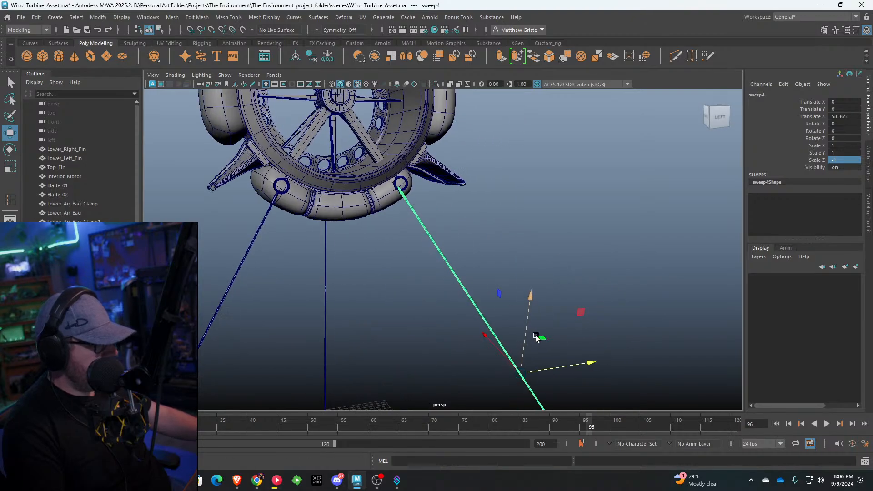
drag(595, 364, 597, 361)
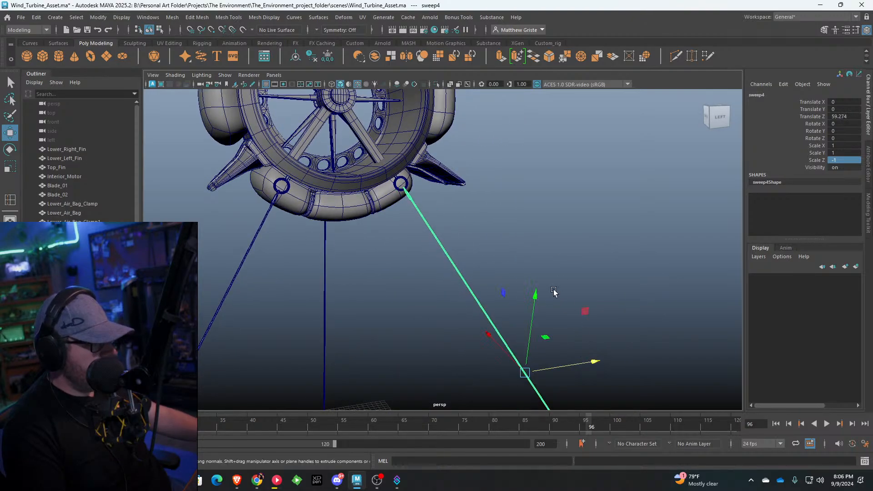
click(523, 296)
Step: Select the turbine's main body and display it unsmoothed, with its open end in close view
alt+drag(523, 296, 495, 265)
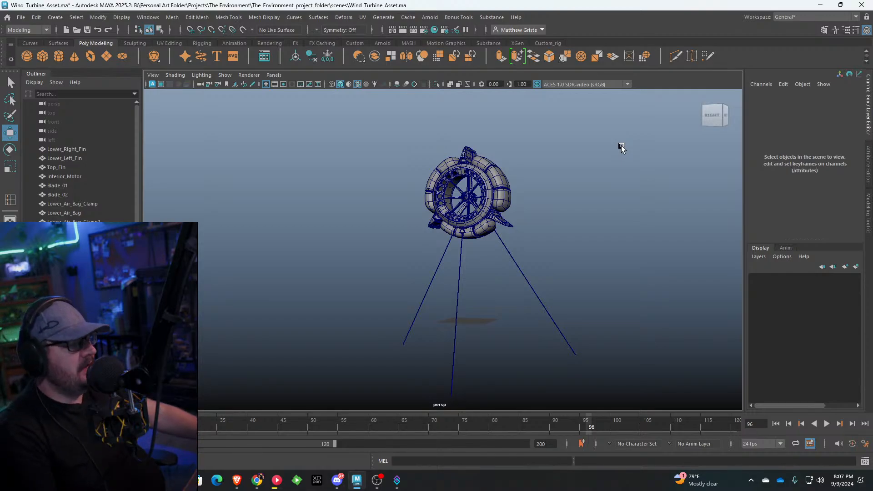
scroll(567, 272, up, 3)
alt+drag(566, 272, 363, 241)
scroll(365, 240, up, 5)
alt+drag(380, 200, 431, 235)
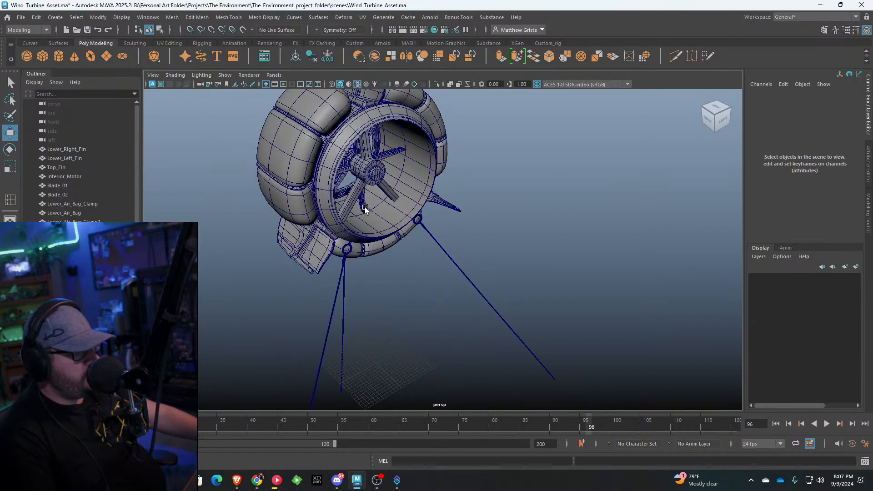
click(363, 207)
scroll(406, 202, up, 2)
click(360, 174)
scroll(409, 234, up, 3)
key(1)
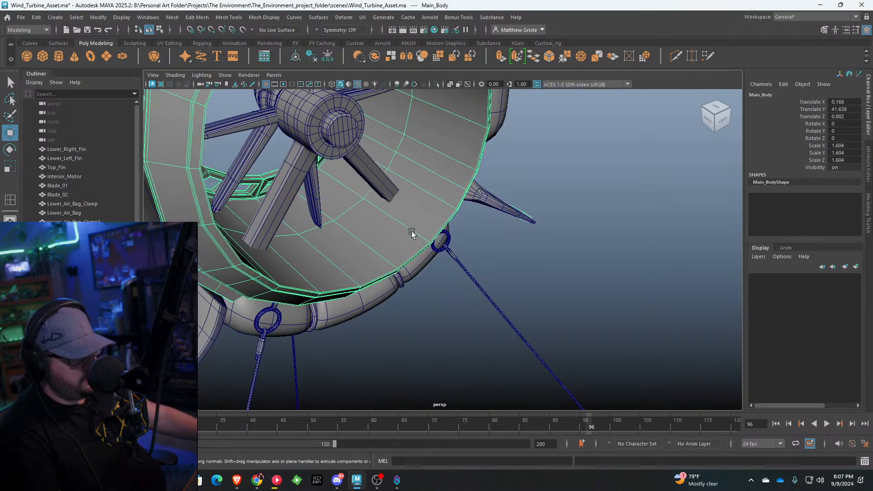
Step: Insert two closely spaced edge loops around the inner wall of the main body near its open rim
scroll(414, 182, up, 2)
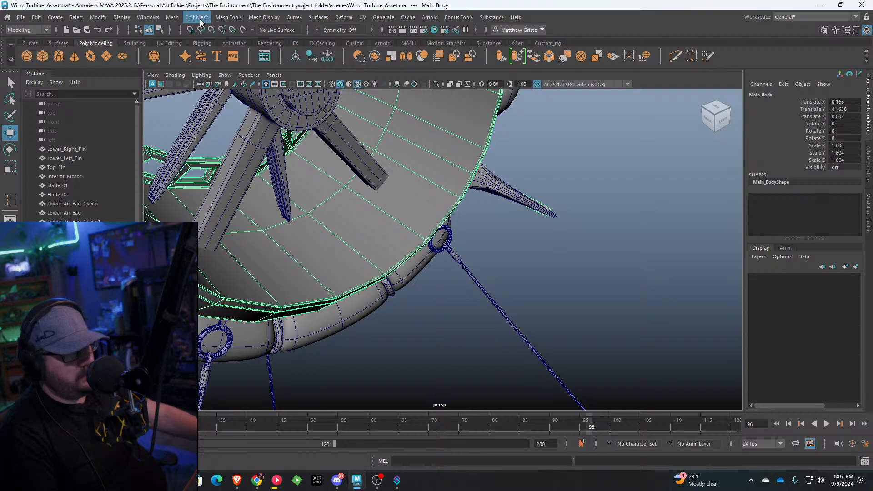
click(223, 18)
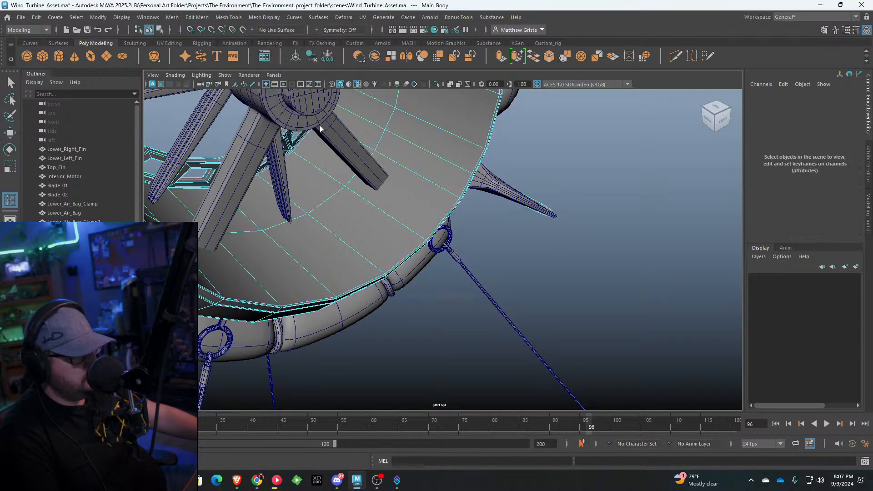
click(269, 88)
click(393, 218)
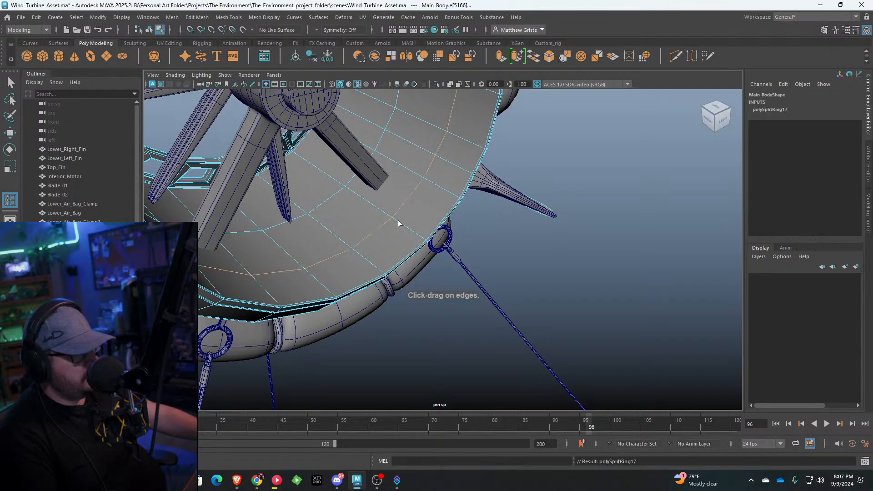
click(400, 221)
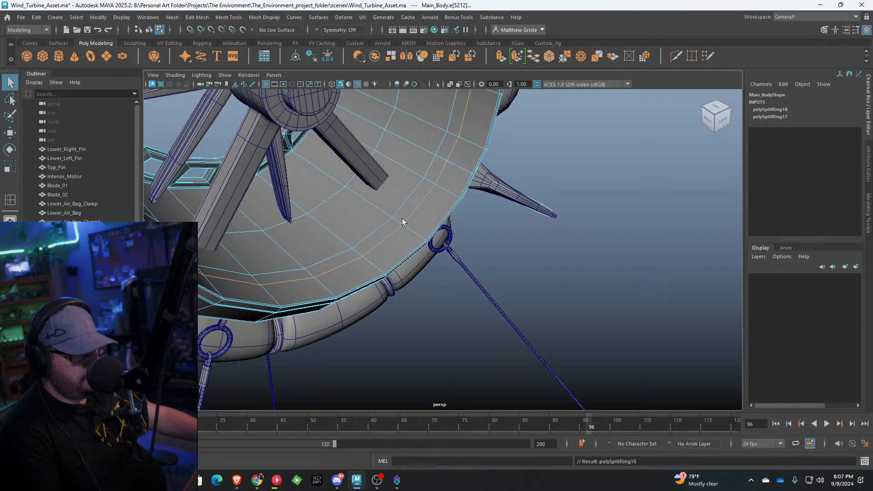
Step: Extrude the narrow ring of faces between the two edge loops on the main body's inner wall
right_drag(402, 222, 377, 236)
click(400, 209)
shift+double_click(409, 203)
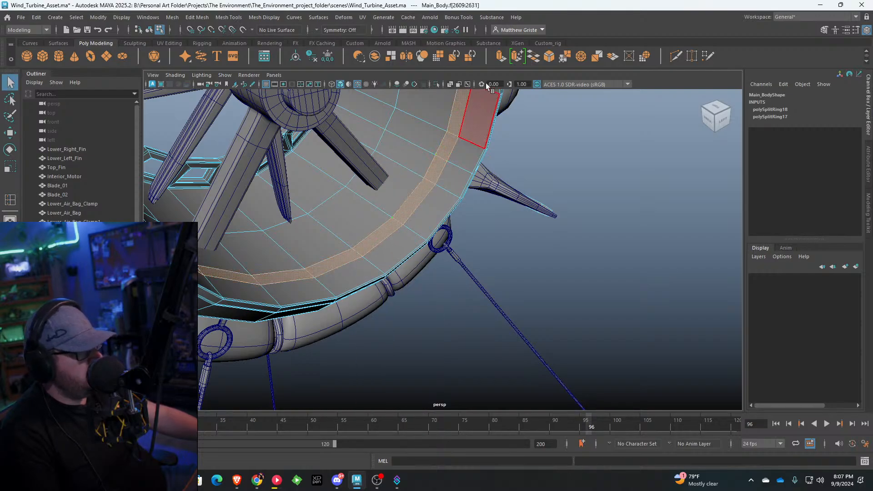
click(498, 60)
drag(411, 129, 391, 177)
right_drag(391, 176, 401, 133)
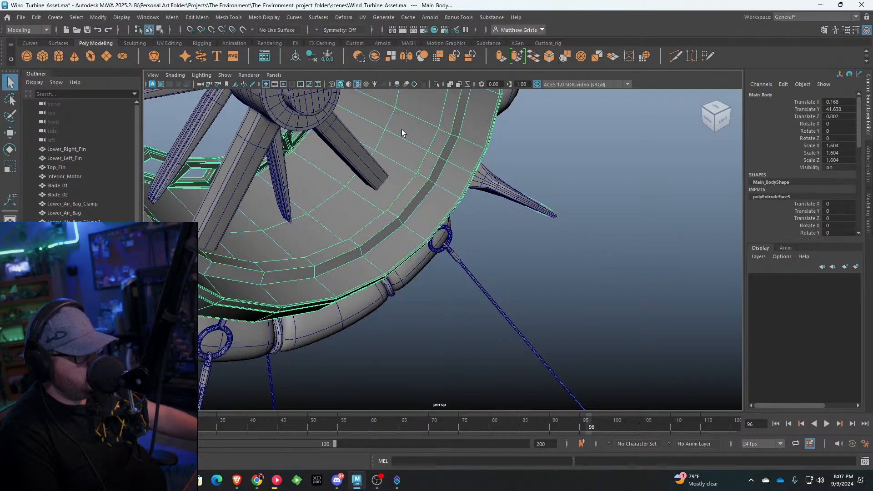
Step: Insert supporting edge loops close to the borders and corners of the extruded band inside the main body
click(243, 21)
click(264, 89)
scroll(427, 200, up, 2)
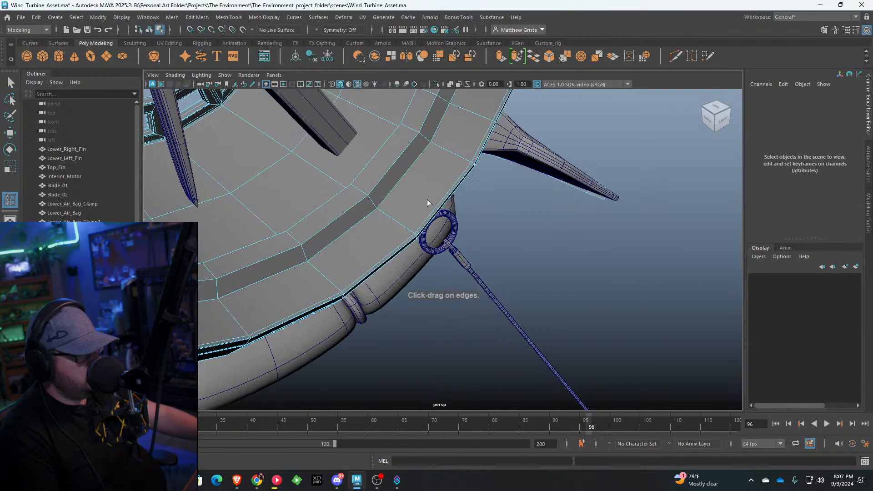
click(381, 213)
click(375, 209)
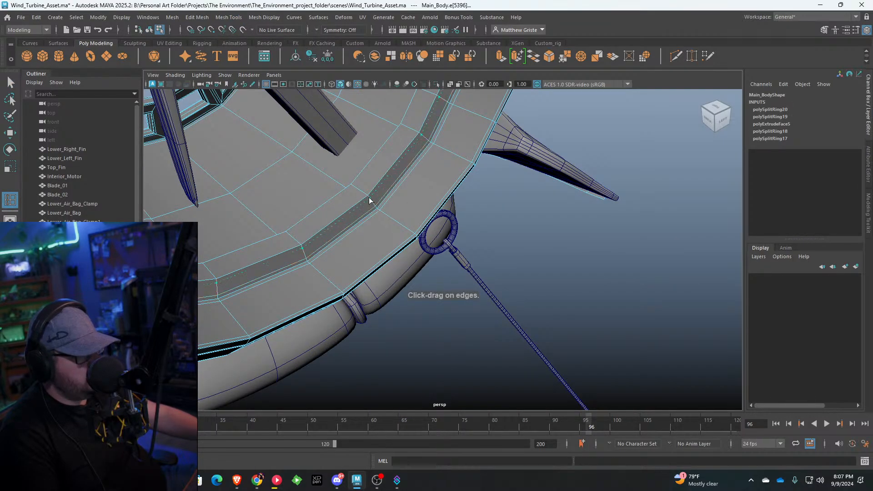
click(366, 195)
click(357, 186)
click(359, 184)
alt+drag(358, 185, 525, 236)
click(407, 285)
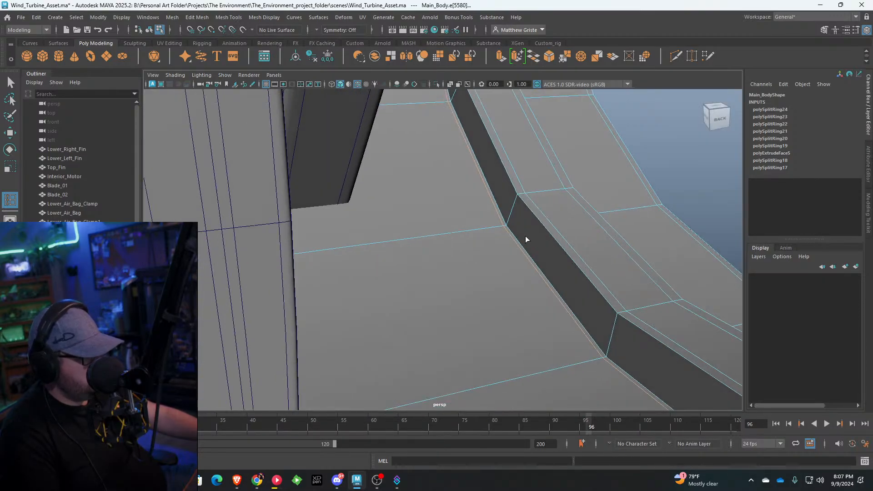
click(508, 224)
click(518, 201)
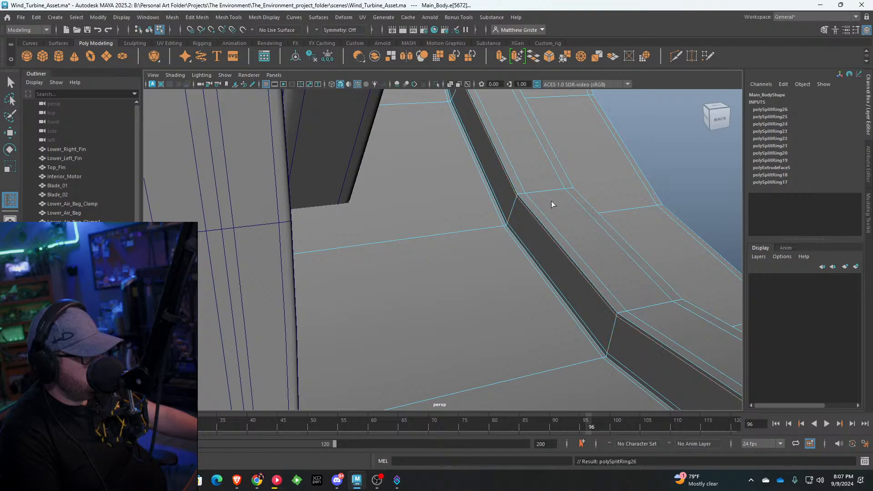
Step: Display the main body smoothed, return to object mode and deselect it to check the whole turbine
alt+drag(552, 200, 408, 234)
key(3)
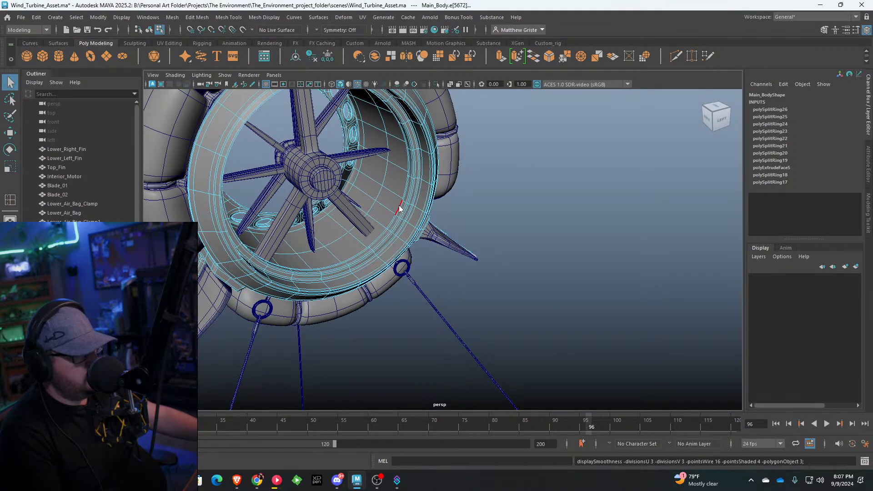
right_drag(399, 207, 443, 187)
click(536, 190)
scroll(535, 190, down, 5)
alt+drag(530, 195, 473, 200)
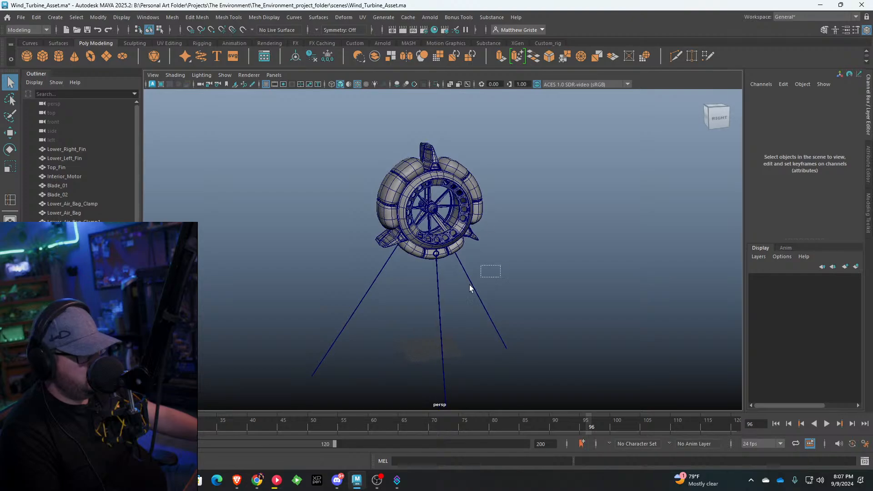
Step: Separate each of the three anchor cable meshes into its individual parts
click(466, 287)
click(173, 17)
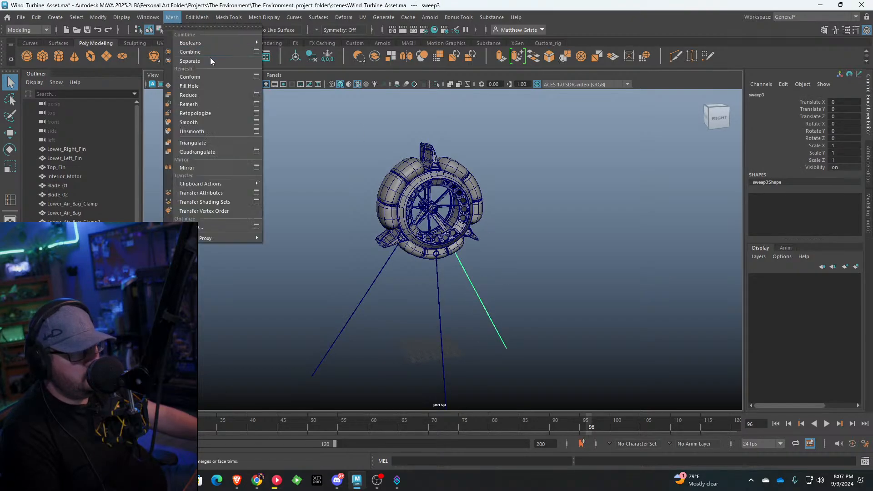
click(202, 63)
drag(427, 304, 512, 319)
key(g)
key(g)
scroll(311, 295, up, 2)
Step: Ungroup the separated parts of all three cables and delete their construction history
click(312, 295)
click(36, 17)
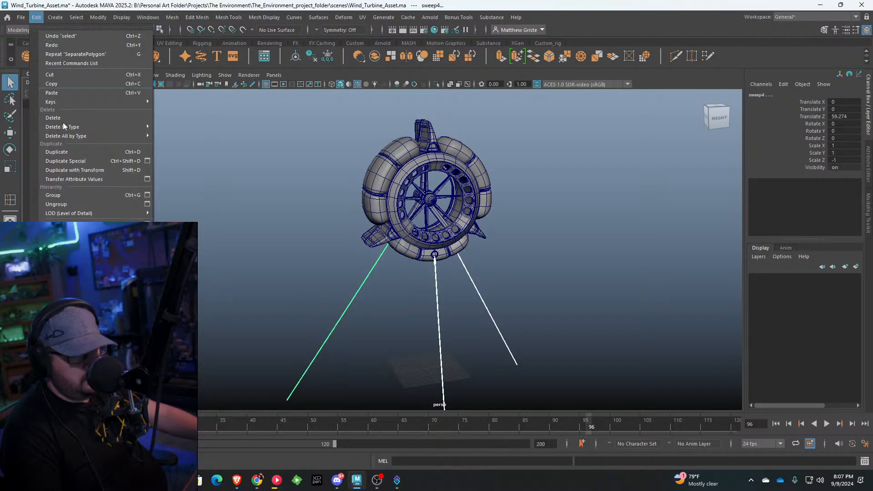
click(64, 205)
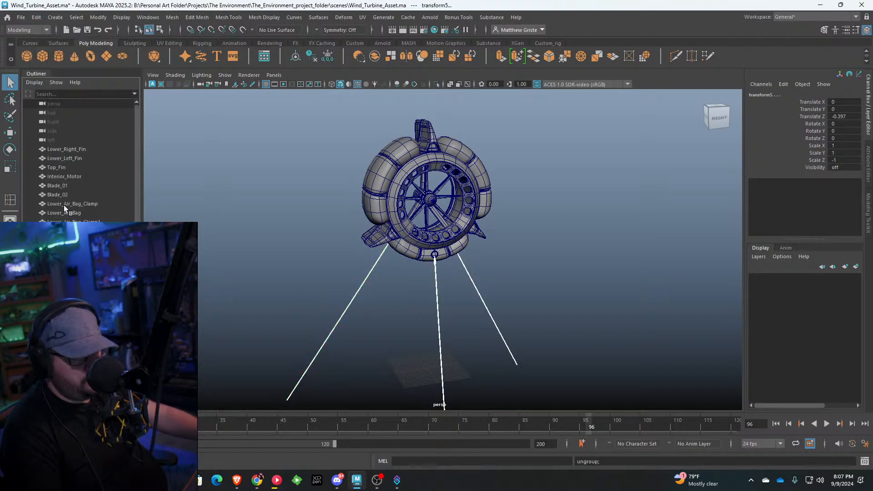
click(312, 55)
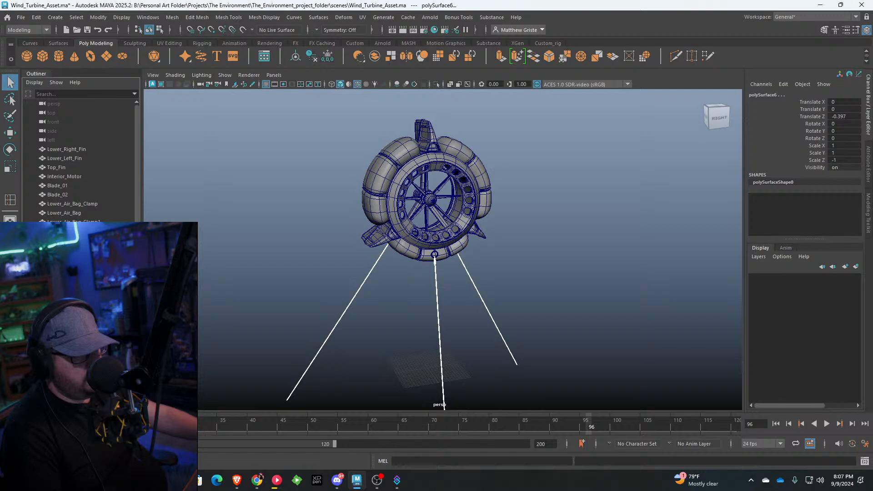
Step: Rename the front lower ring Front_Hook
click(435, 269)
click(434, 257)
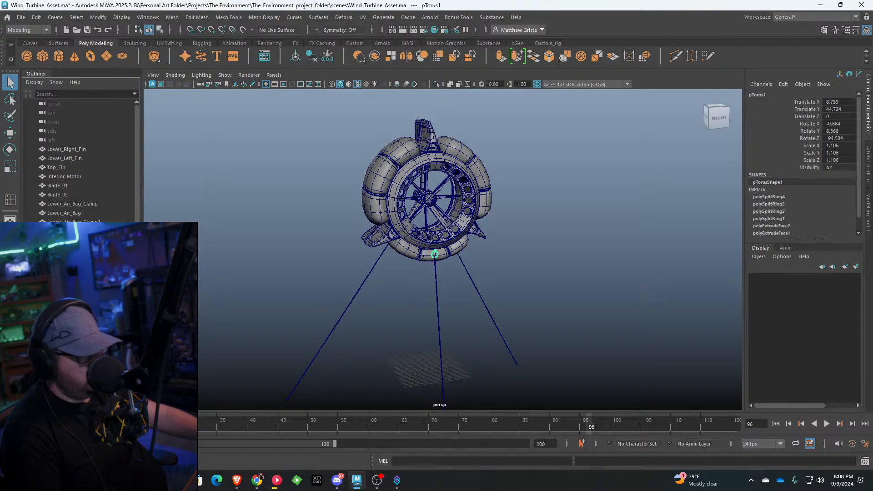
scroll(422, 276, up, 7)
alt+drag(422, 276, 349, 268)
scroll(350, 267, up, 3)
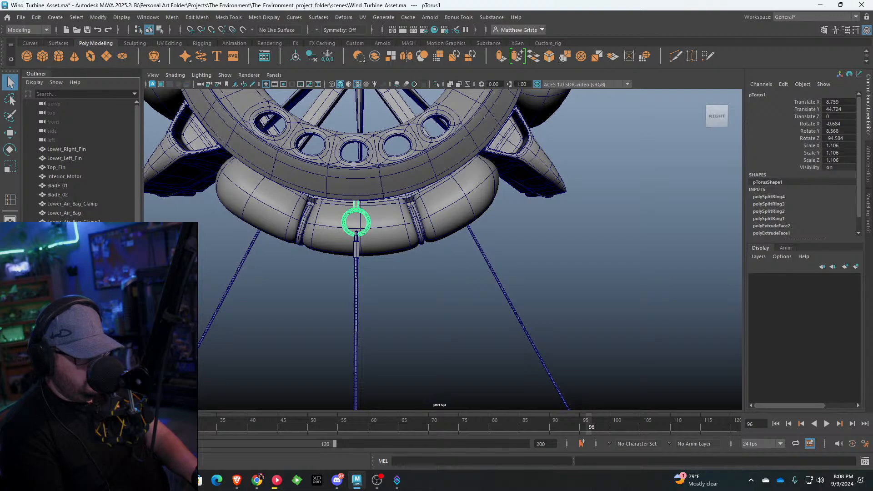
key(Return)
Step: Rename the rear left ring Rear_Left_Hook and give the other rear ring a matching hook name
click(59, 273)
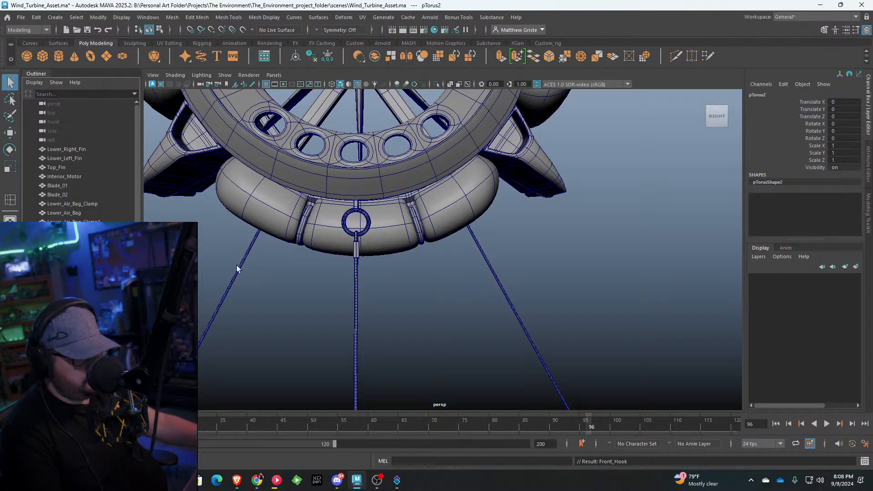
scroll(348, 253, down, 5)
alt+drag(348, 253, 486, 249)
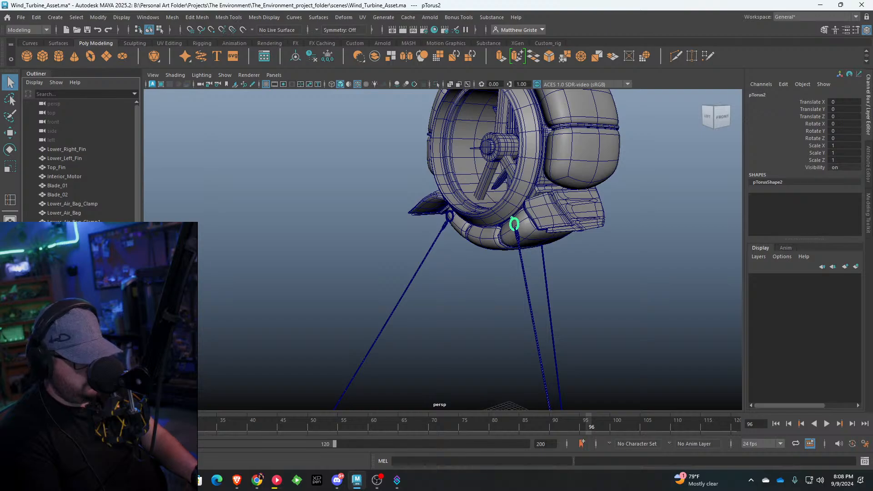
key(Return)
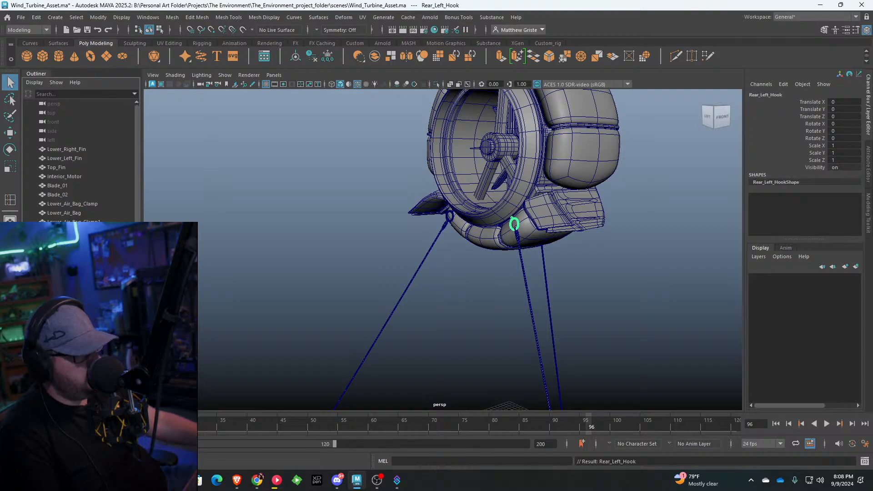
click(452, 215)
click(450, 217)
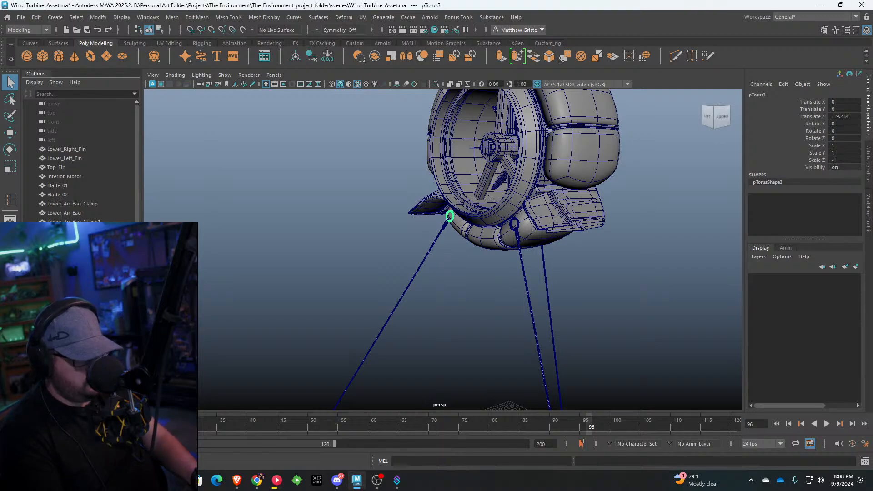
key(Return)
Step: Rename the front cable Front_Cable and its clamp Front_Cable_Clamp
click(548, 295)
alt+drag(509, 287, 354, 286)
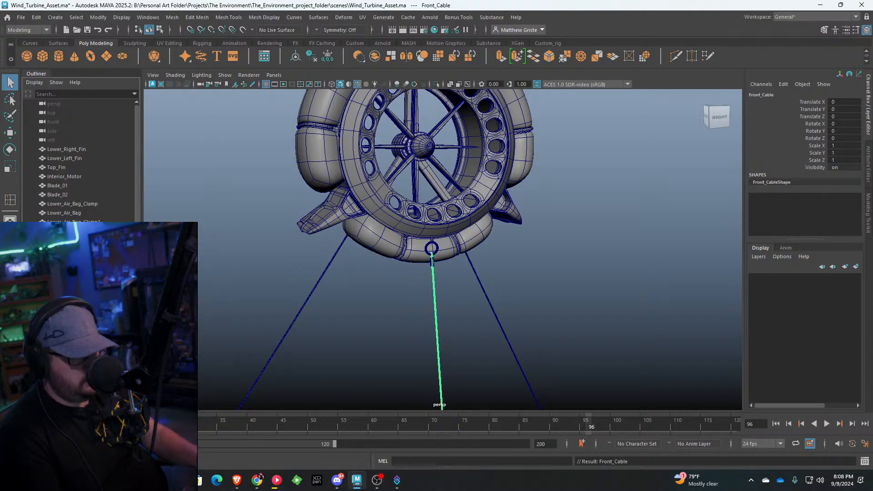
click(432, 262)
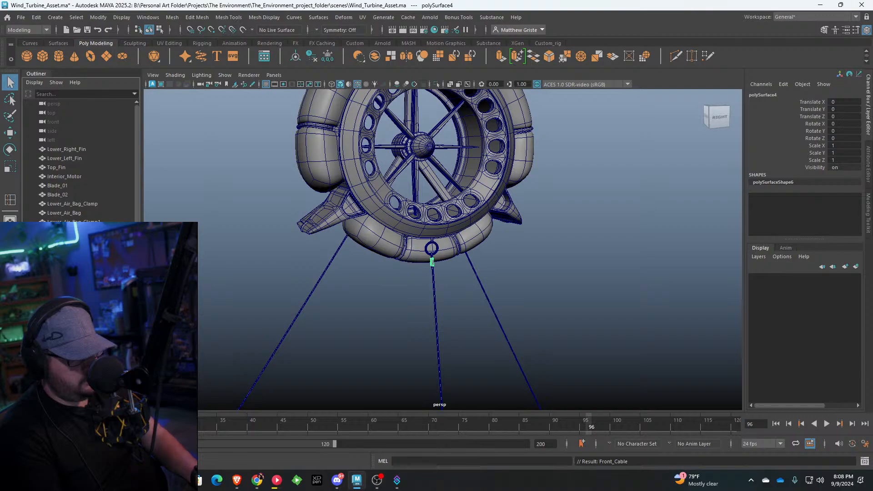
key(Return)
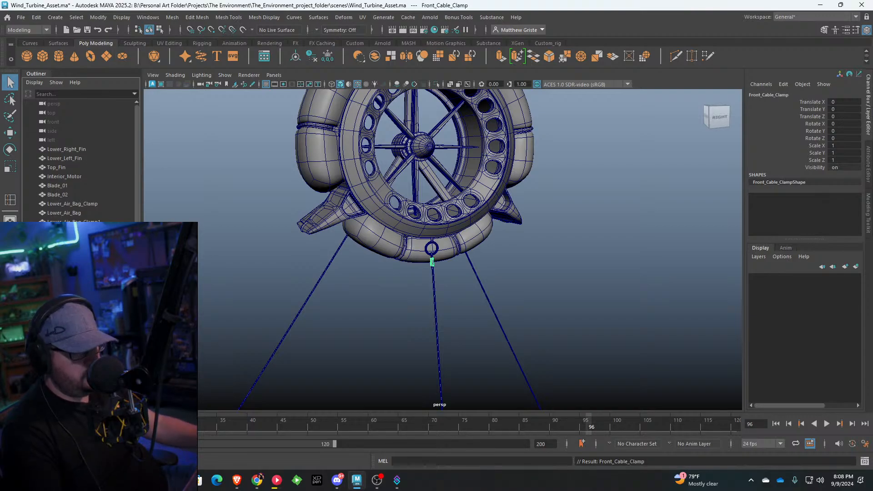
Step: Rename the rear right cable Rear_Right_Cable and its clamp Rear_Right_Cable_Clamp
click(502, 331)
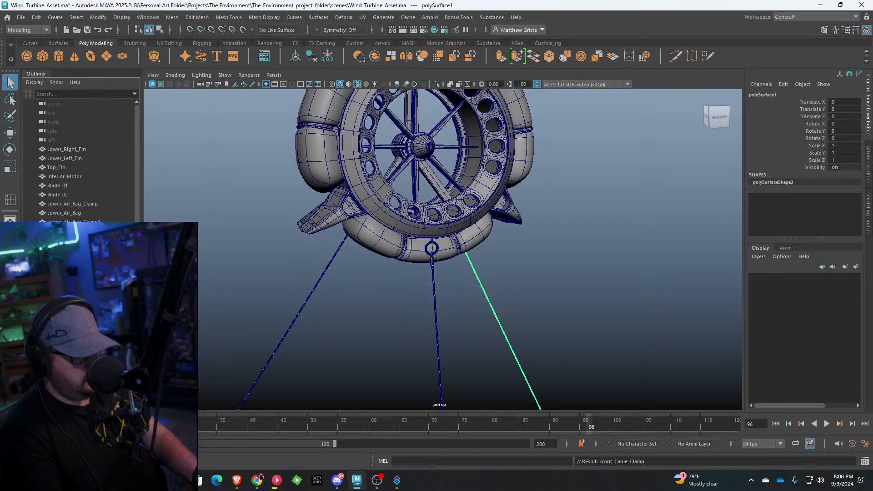
key(Return)
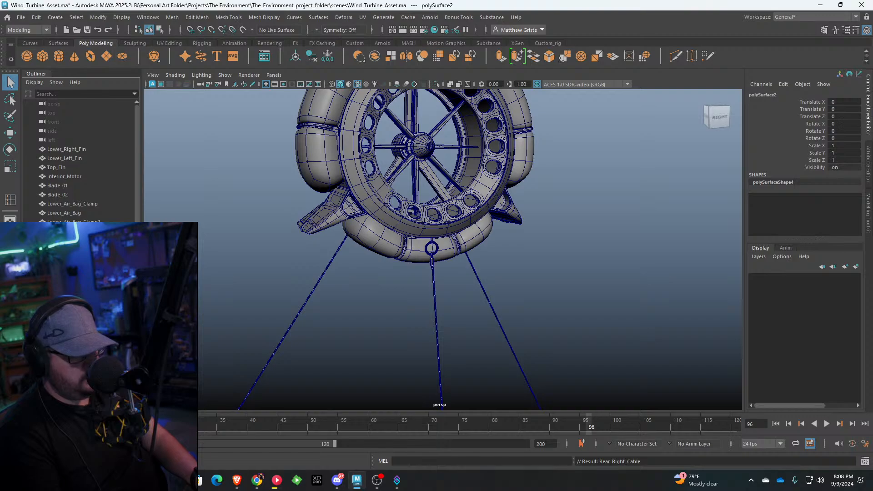
key(Return)
Step: Rename the rear left cable Rear_Left_Cable and its clamp Rear_Left_Cable_Clamp
click(292, 323)
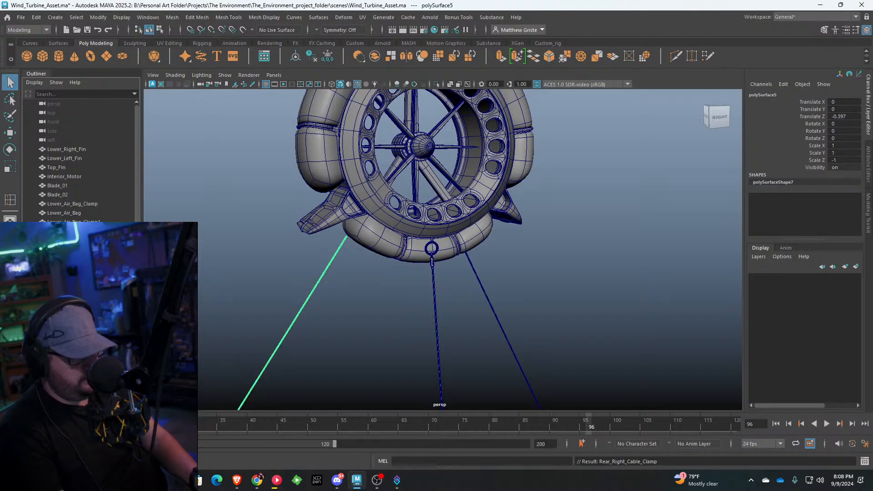
key(Return)
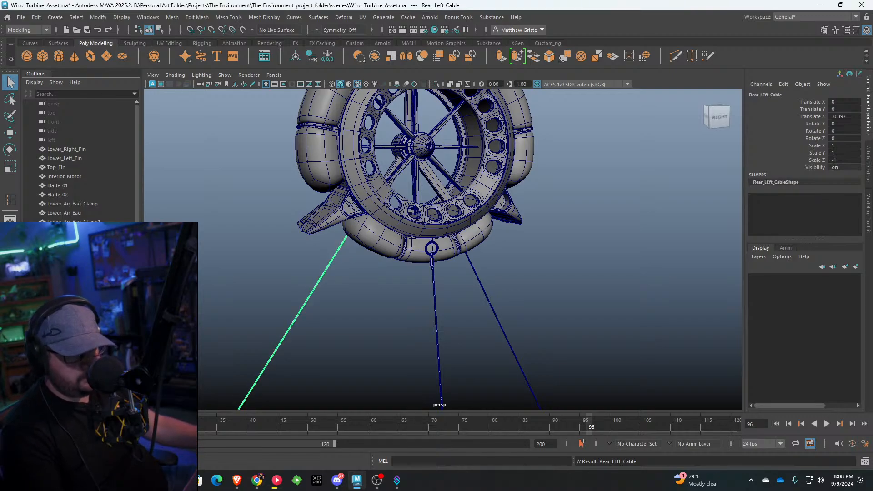
key(Tab)
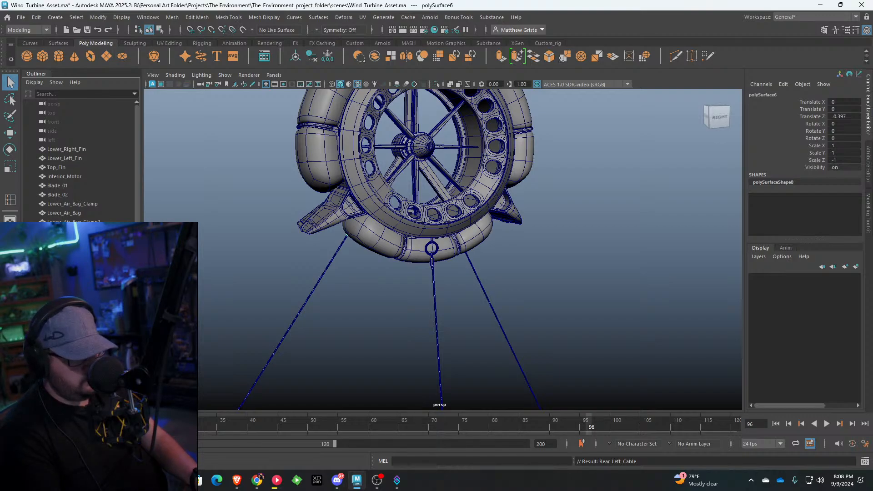
key(Return)
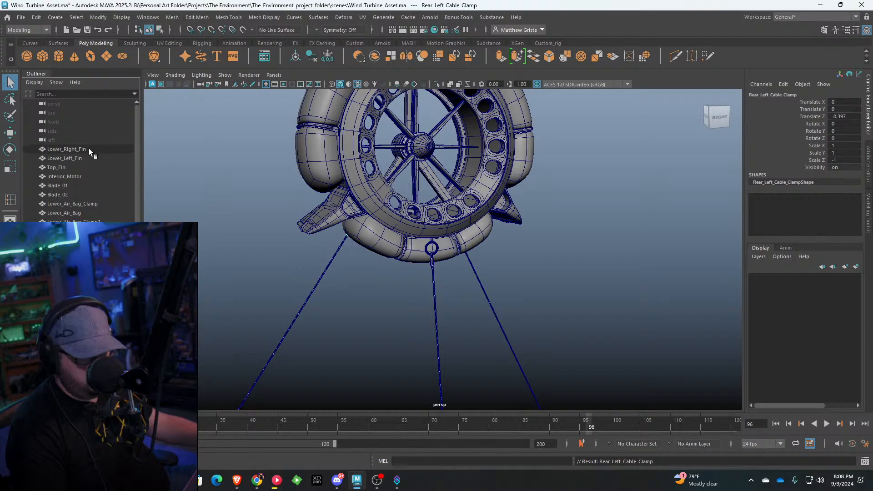
Step: Group all the turbine's parts, including the cables, and name the group Floating_Turbine
scroll(521, 252, down, 10)
drag(556, 329, 344, 172)
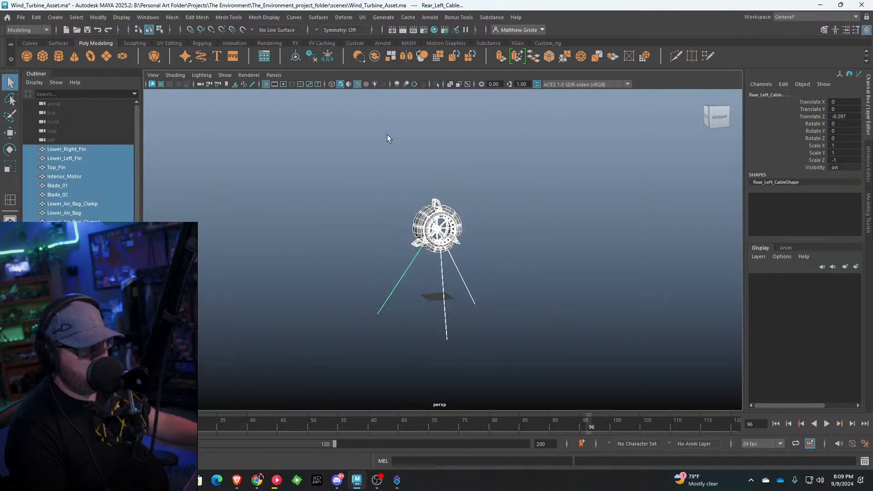
scroll(387, 136, up, 4)
click(42, 18)
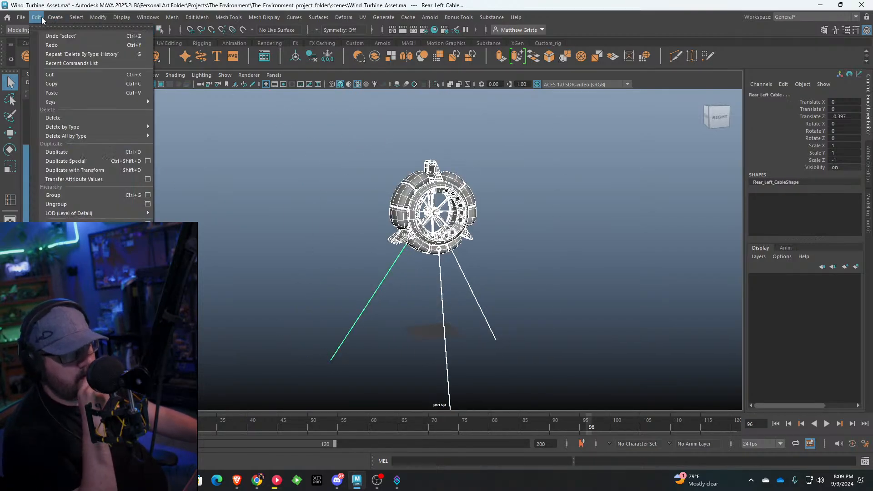
click(68, 195)
double_click(65, 150)
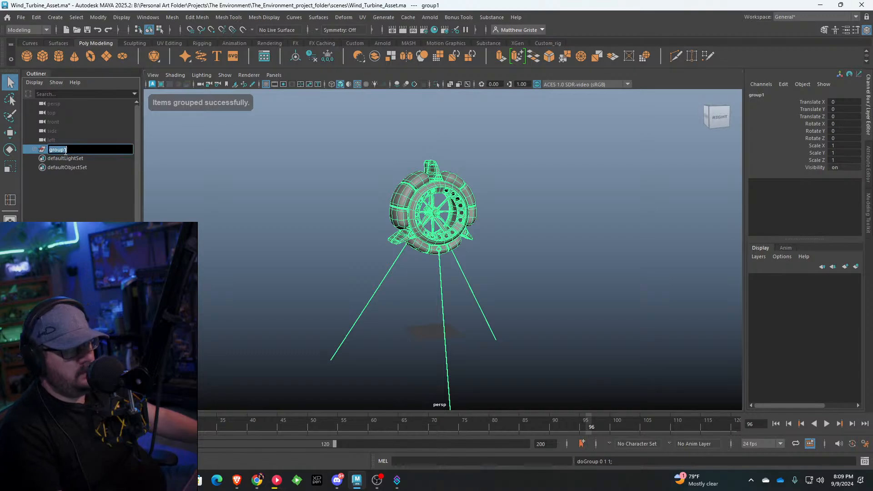
text(Floatin)
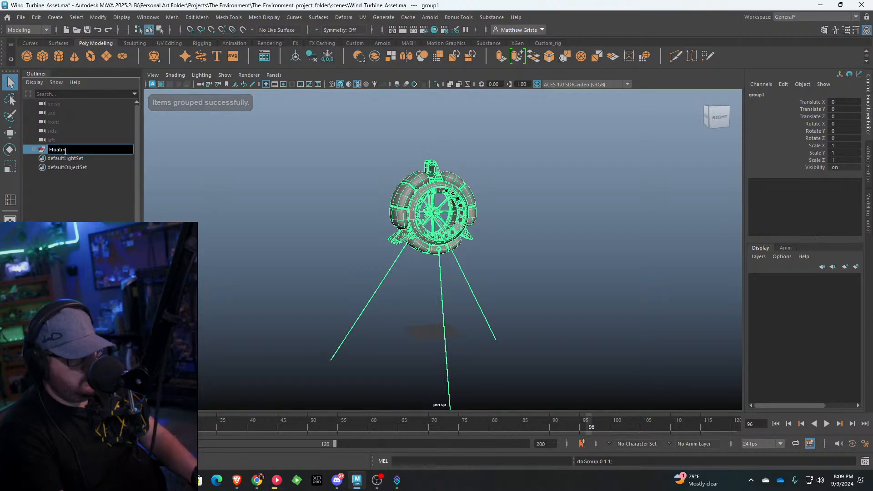
text(g_Turb)
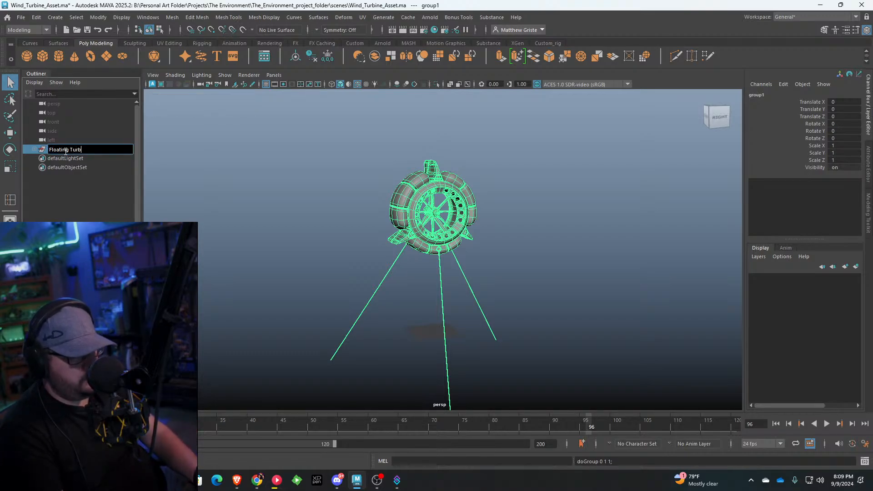
text(ine)
key(Return)
Step: Deselect the turbine group and save the Wind_Turbine_Asset scene
click(604, 173)
scroll(571, 173, up, 3)
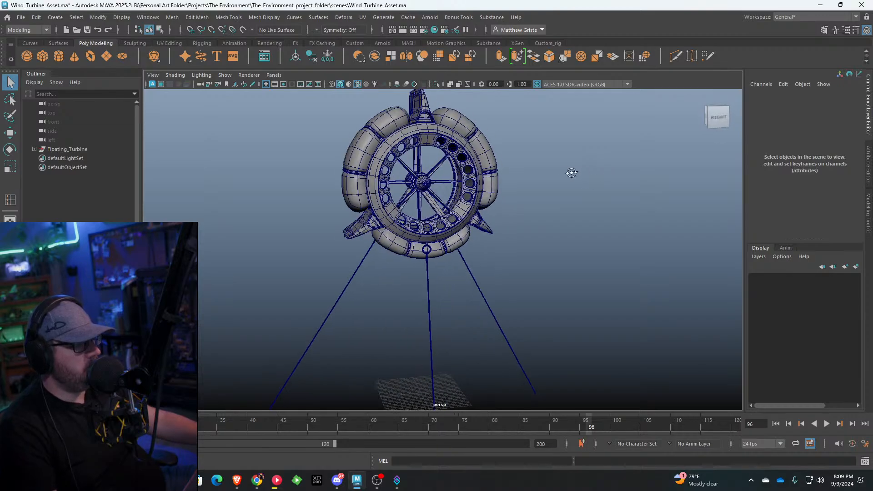
alt+drag(571, 173, 143, 104)
click(27, 19)
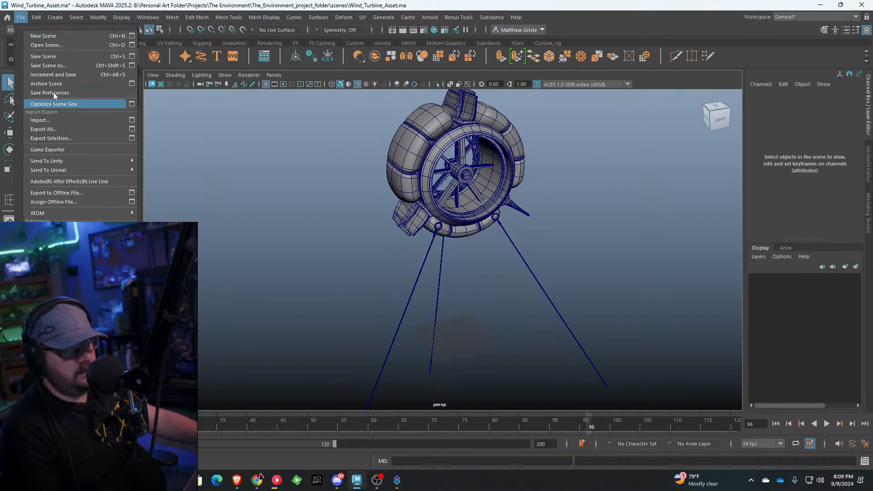
click(52, 58)
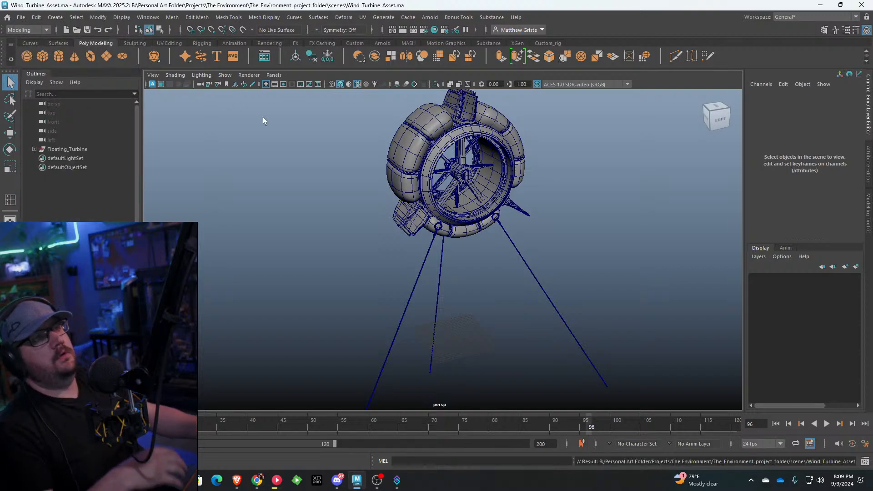
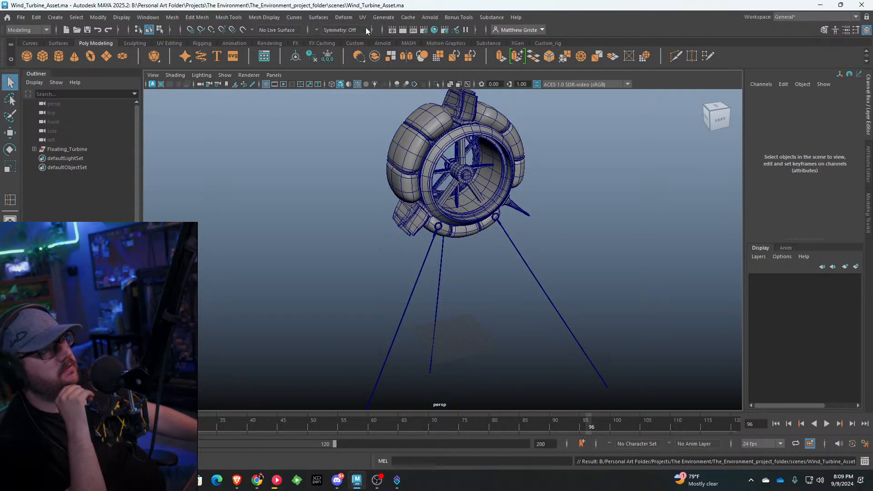
Step: Hide the wireframe overlay on the shaded turbine and turn on anti-aliasing and ambient occlusion in the viewport
scroll(496, 156, up, 3)
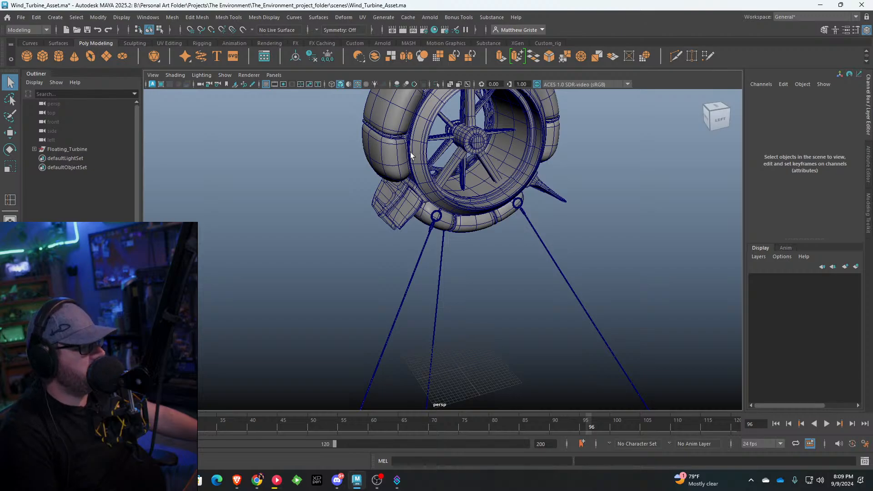
alt+drag(411, 155, 457, 184)
alt+middle_drag(457, 184, 499, 196)
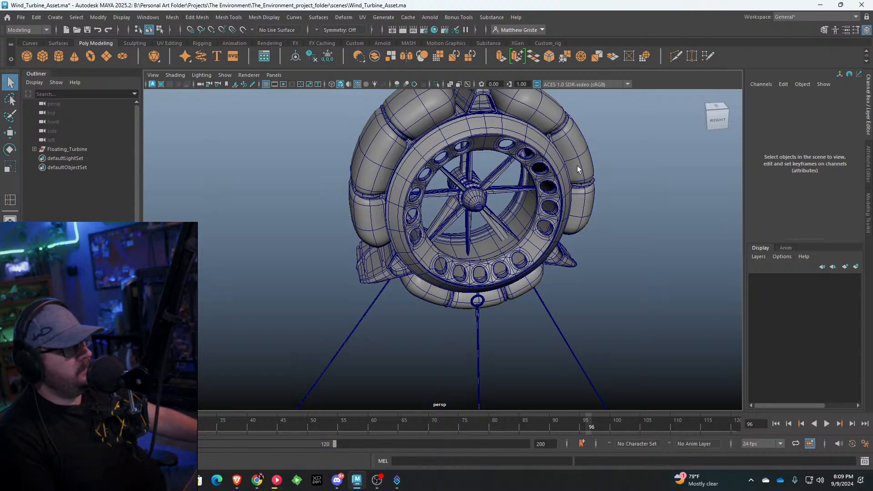
alt+drag(499, 196, 452, 162)
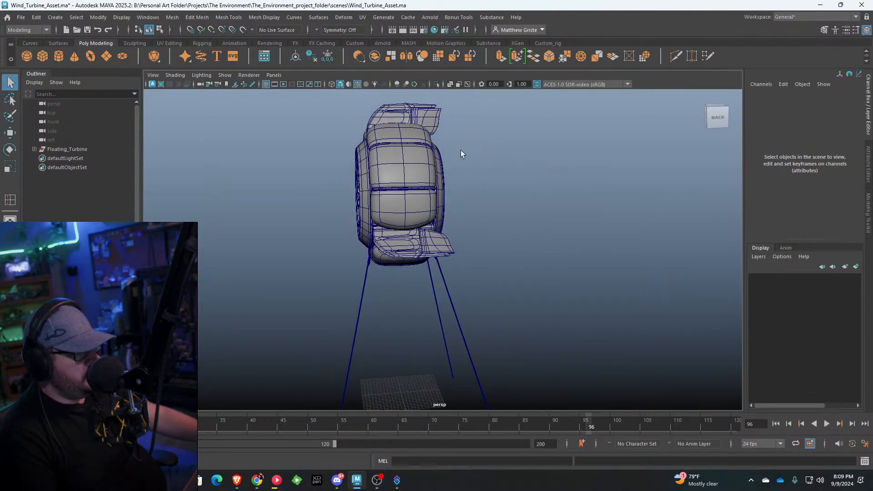
mouse_move(331, 120)
alt+mouse_down()
mouse_move(349, 107)
mouse_move(479, 143)
mouse_move(553, 182)
mouse_move(534, 154)
mouse_move(481, 118)
alt+mouse_up()
click(357, 84)
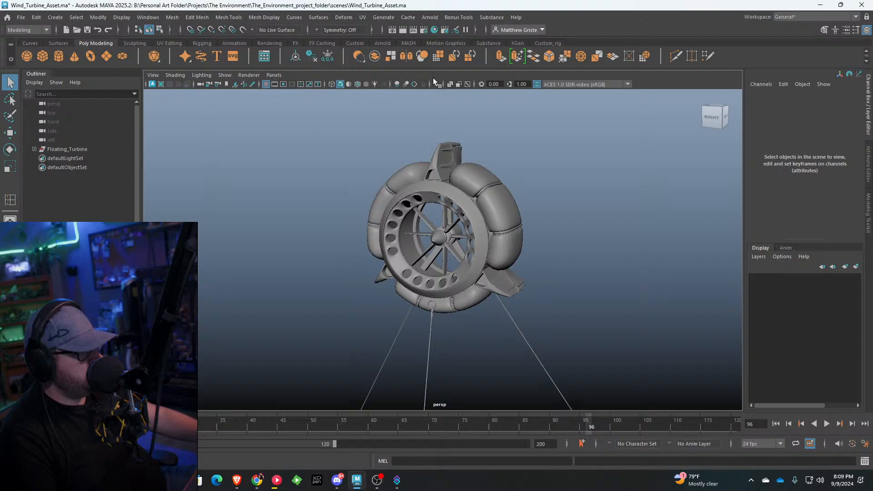
click(396, 84)
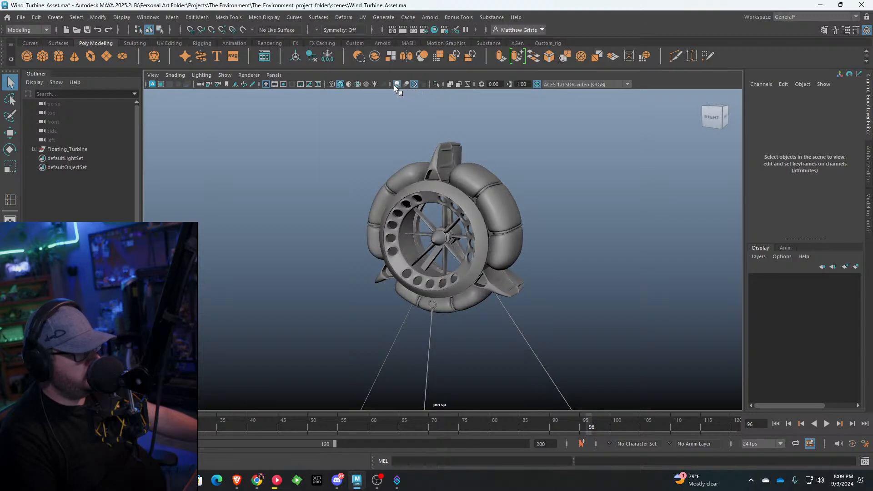
Step: Insert two edge loops around the outer band of the main body's front ring, outlining a strip of faces
mouse_move(573, 172)
alt+mouse_down()
mouse_move(508, 188)
mouse_move(439, 189)
mouse_move(384, 182)
mouse_move(322, 156)
mouse_move(450, 155)
mouse_move(525, 166)
mouse_move(546, 203)
mouse_move(591, 214)
mouse_move(501, 214)
alt+mouse_up()
scroll(460, 209, up, 5)
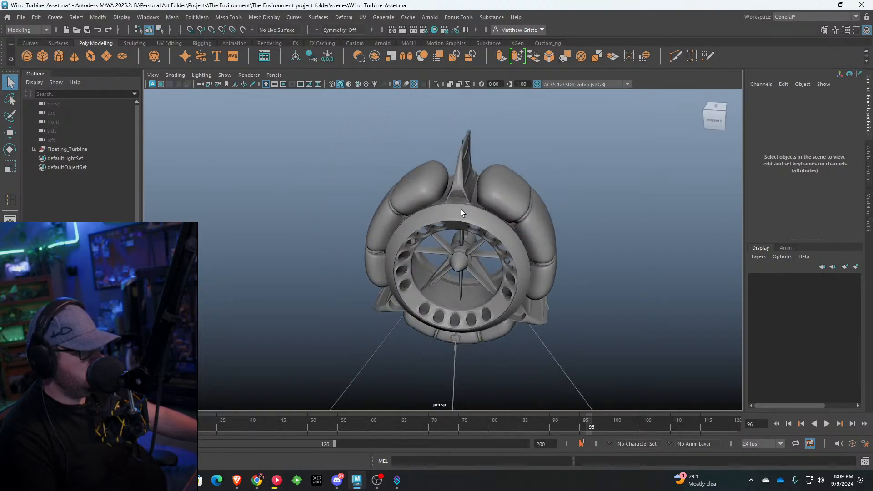
click(460, 207)
alt+middle_drag(460, 207, 440, 206)
scroll(439, 206, up, 4)
scroll(440, 204, up, 1)
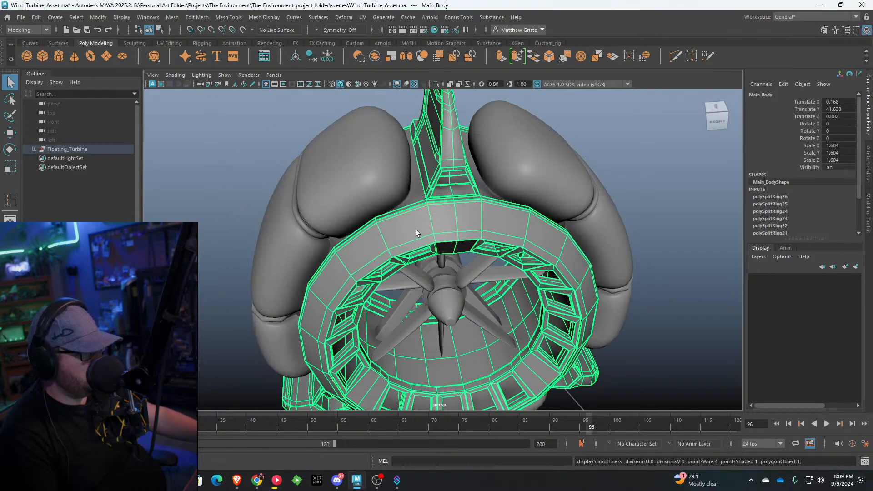
scroll(415, 229, up, 5)
click(229, 17)
click(250, 87)
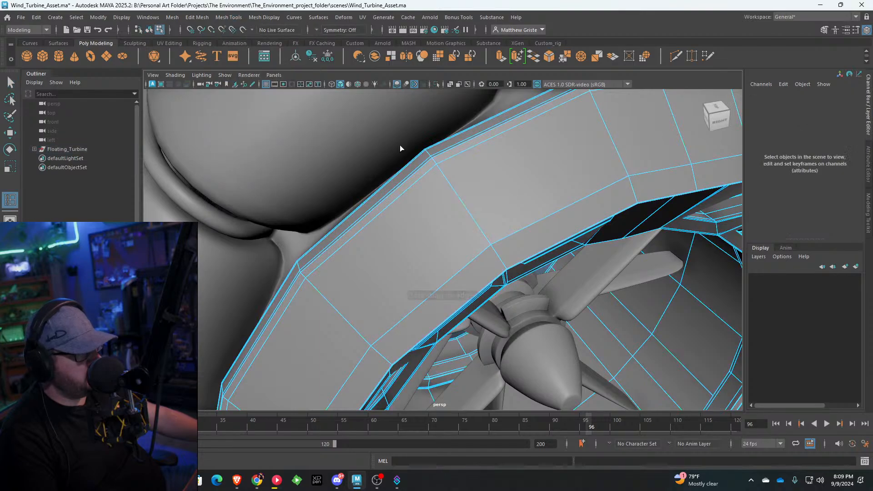
click(462, 200)
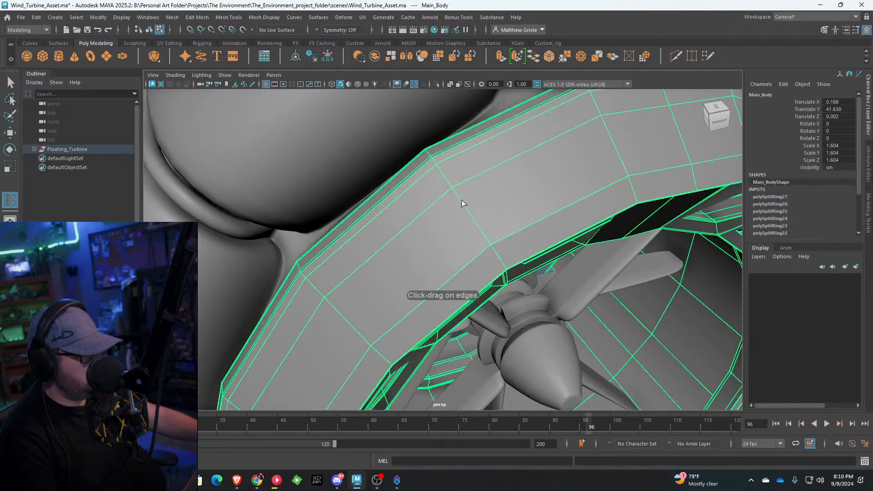
Step: Extrude the face loop between the new edges inward with a Local Translate Z of -0.788, cutting a groove around the ring
key(q)
right_drag(452, 205, 459, 227)
double_click(472, 194)
scroll(473, 194, down, 6)
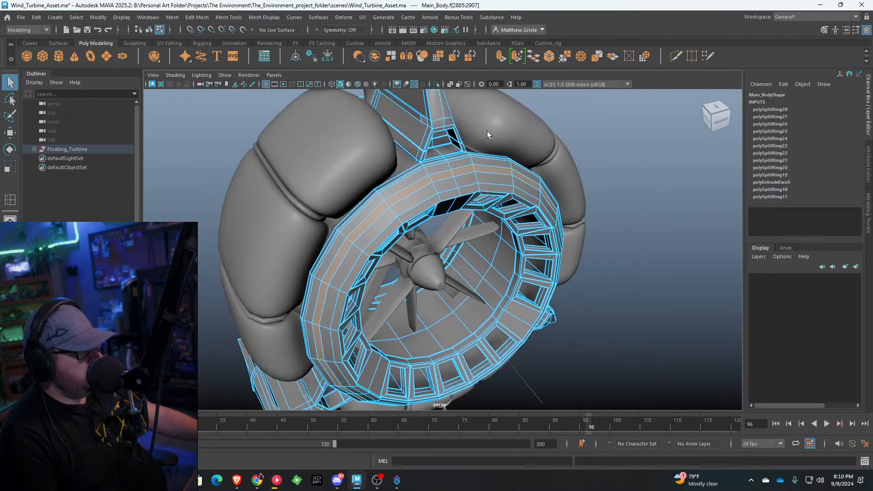
click(500, 56)
alt+drag(455, 209, 525, 249)
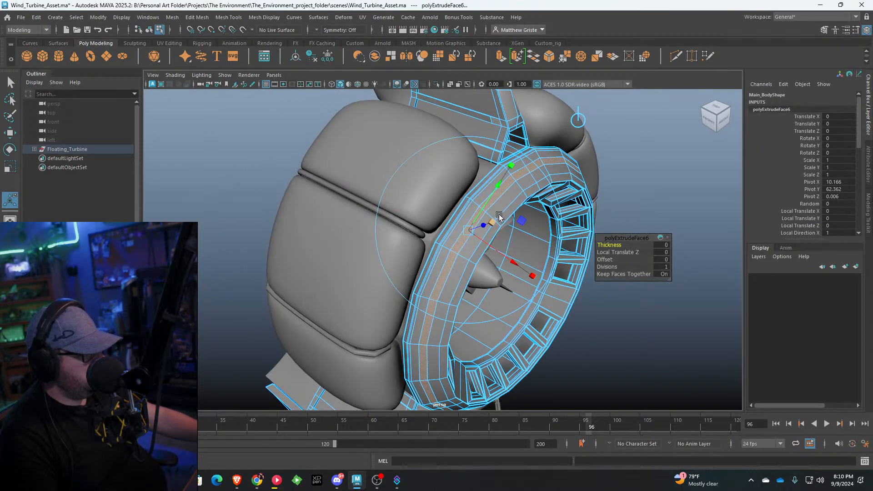
alt+drag(498, 214, 505, 158)
right_drag(523, 146, 541, 140)
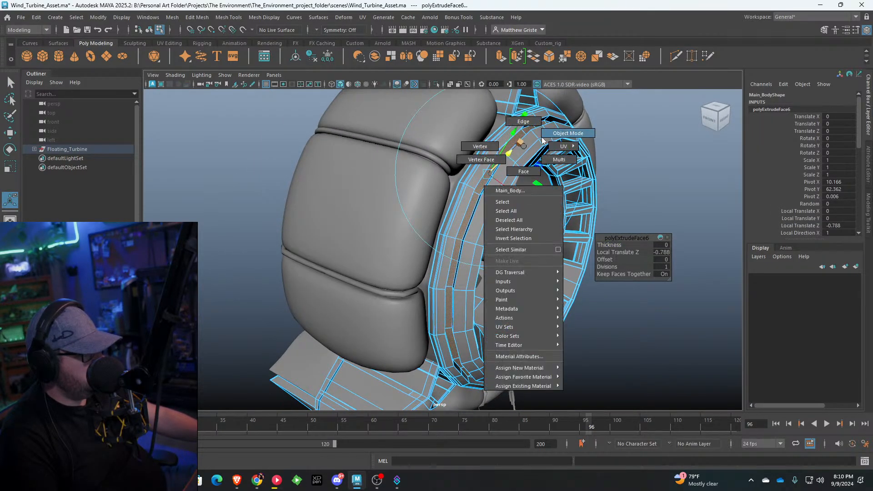
Step: Insert support edge loops on the ring surface along both sides of the groove and on its front wall
alt+drag(542, 140, 500, 191)
scroll(454, 204, up, 3)
scroll(454, 205, up, 2)
click(229, 17)
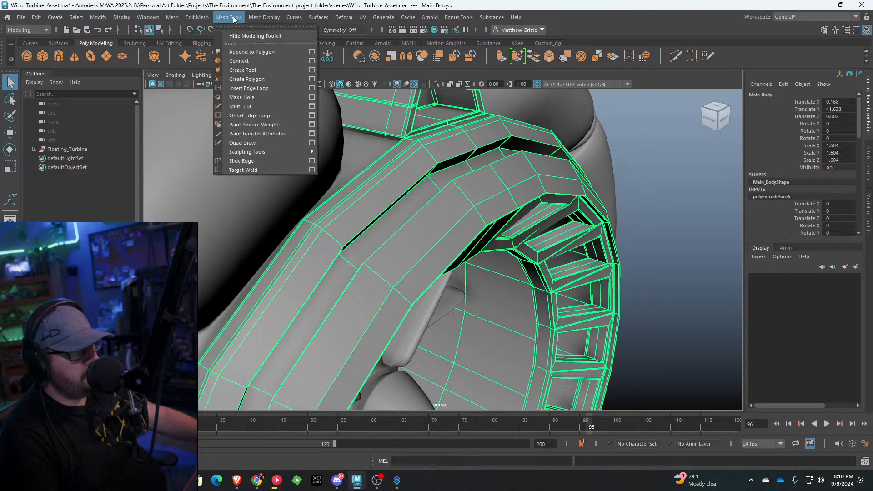
click(254, 88)
click(431, 154)
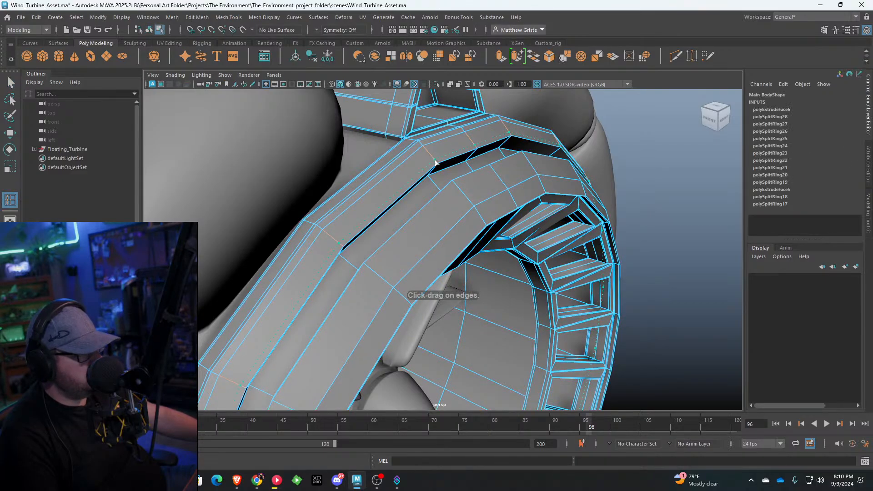
click(456, 183)
alt+drag(456, 183, 547, 260)
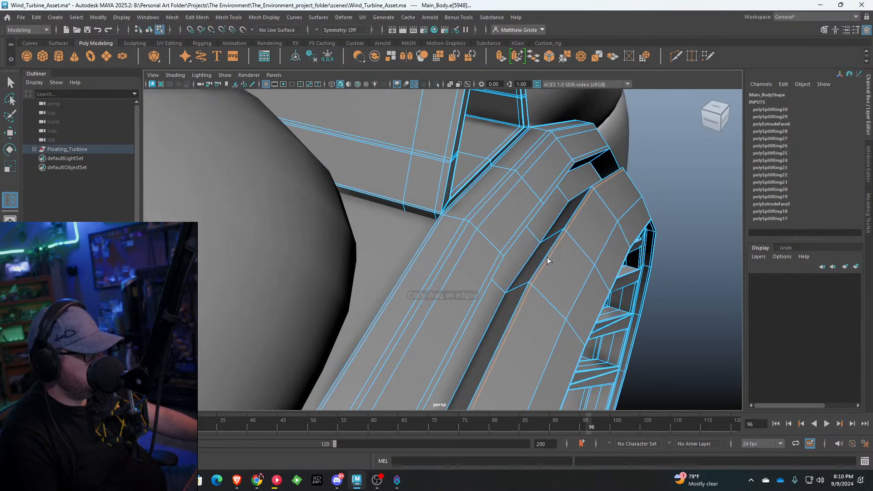
click(514, 292)
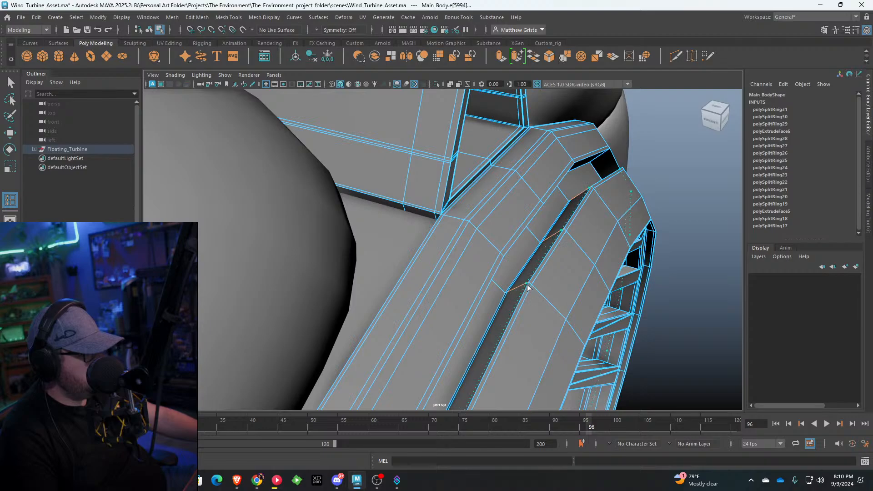
click(527, 287)
Step: Insert support edge loops at the top and bottom of the groove's rear wall and along both sides of its floor
alt+drag(527, 288, 357, 135)
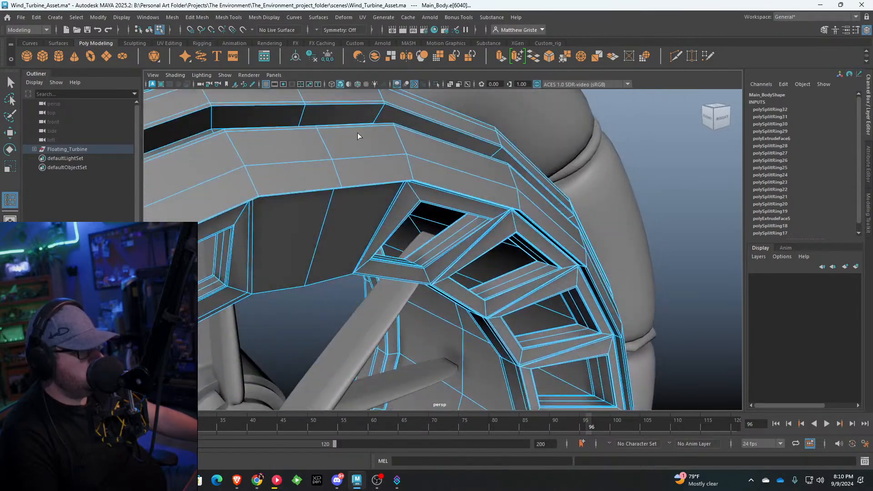
click(303, 110)
alt+right_drag(302, 111, 364, 148)
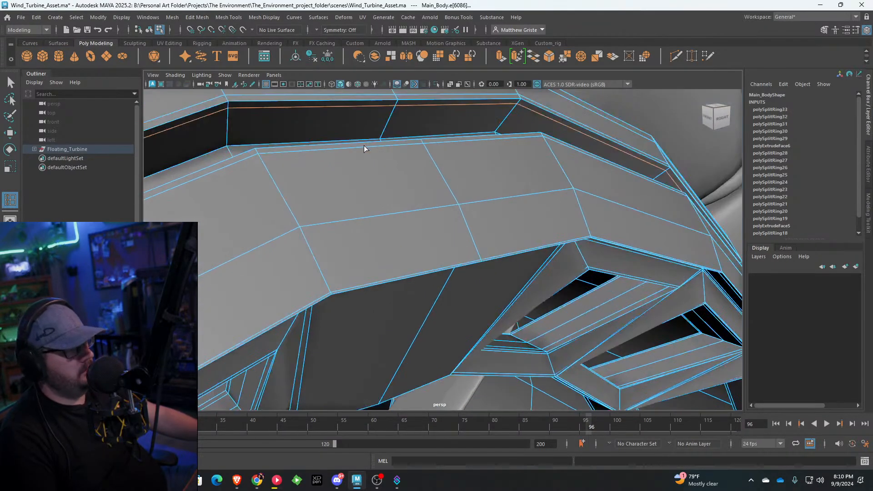
alt+middle_drag(364, 148, 386, 162)
click(287, 182)
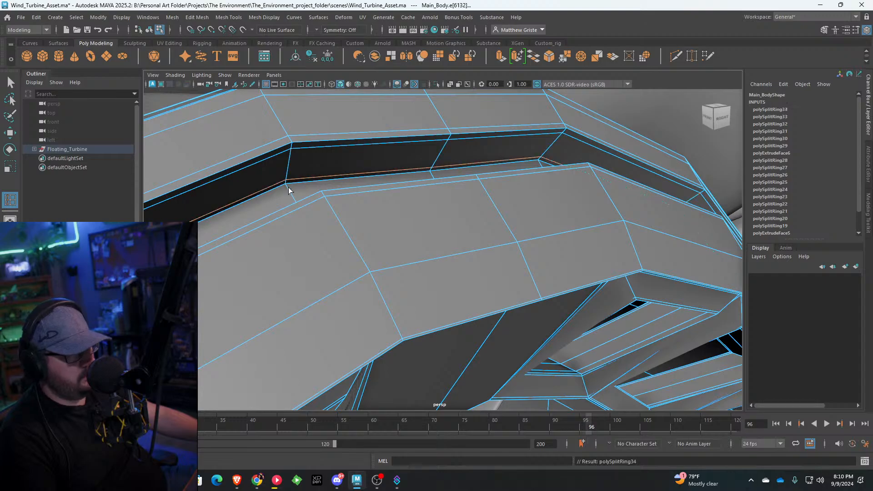
click(287, 188)
alt+right_drag(287, 188, 346, 214)
alt+drag(346, 214, 417, 156)
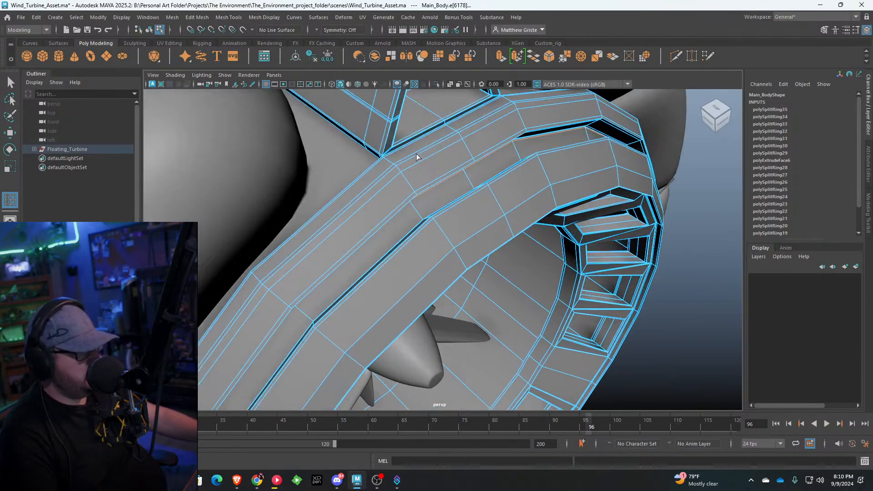
click(421, 220)
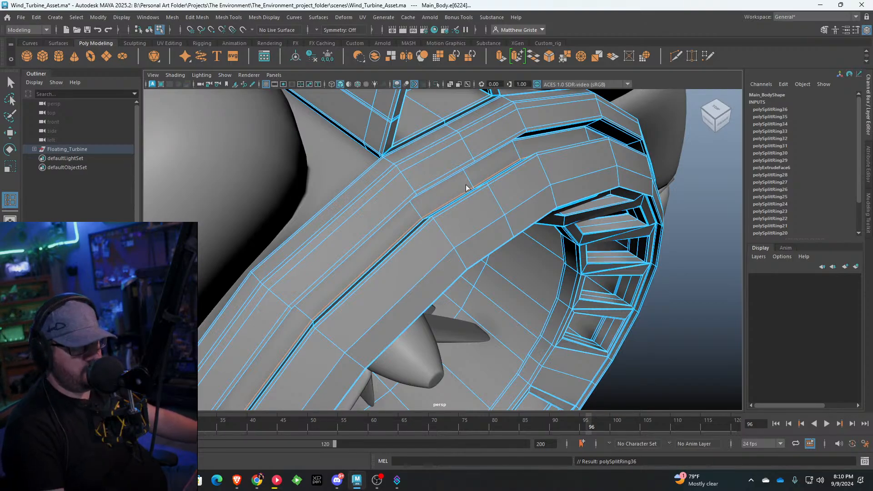
Step: Return the main body to object mode, show it in smooth mesh preview and deselect it
key(q)
right_drag(466, 187, 492, 165)
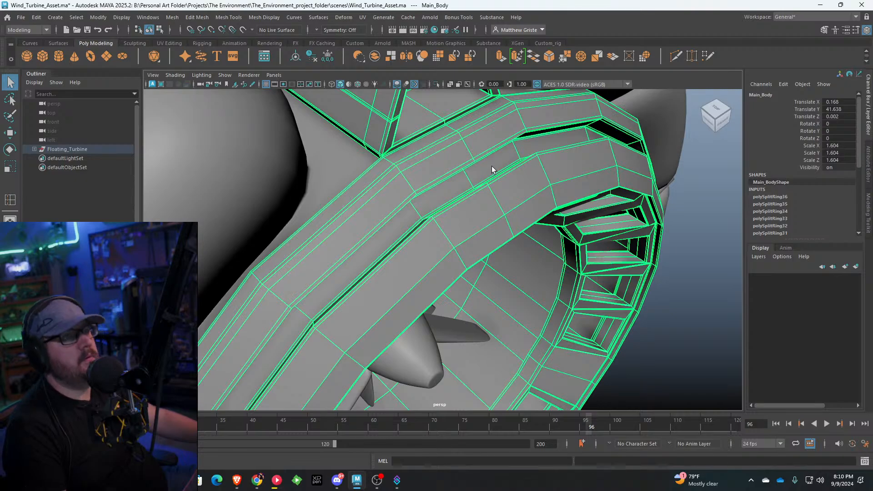
key(3)
scroll(525, 167, down, 4)
click(624, 216)
scroll(625, 227, down, 4)
alt+drag(626, 269, 512, 252)
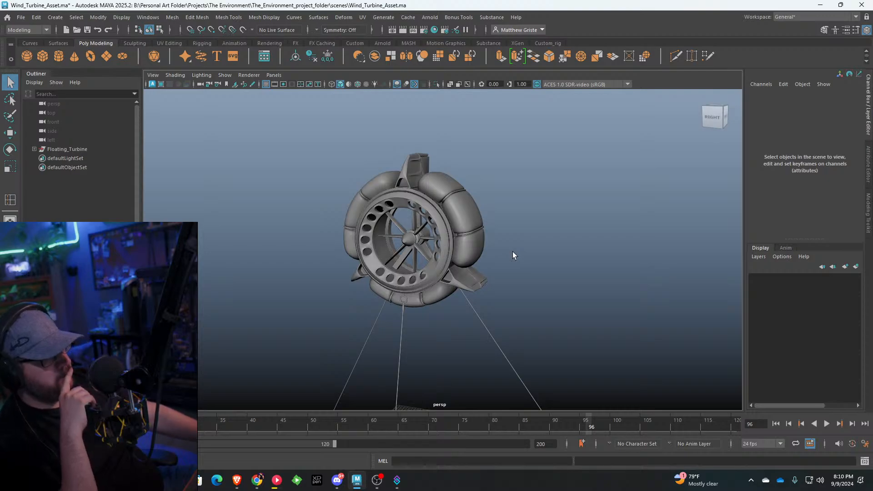
Step: Save the Wind_Turbine_Asset scene with the new groove
scroll(512, 252, up, 2)
scroll(511, 252, down, 2)
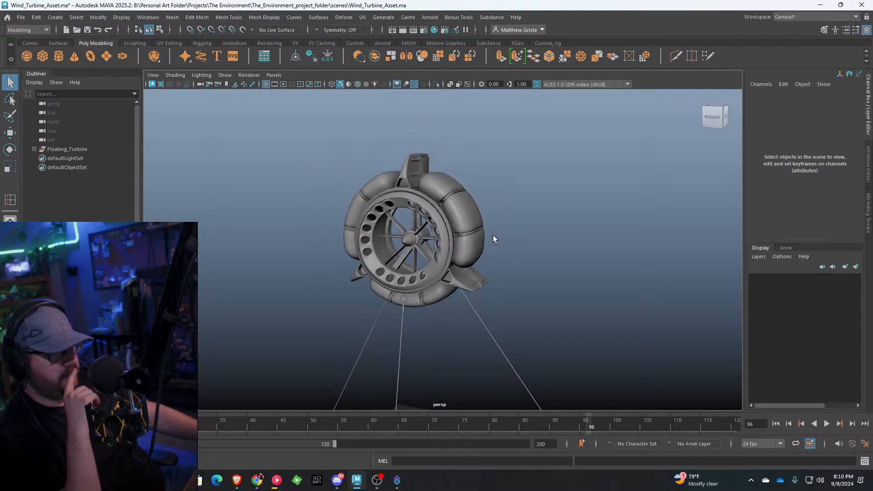
scroll(481, 222, down, 2)
click(18, 21)
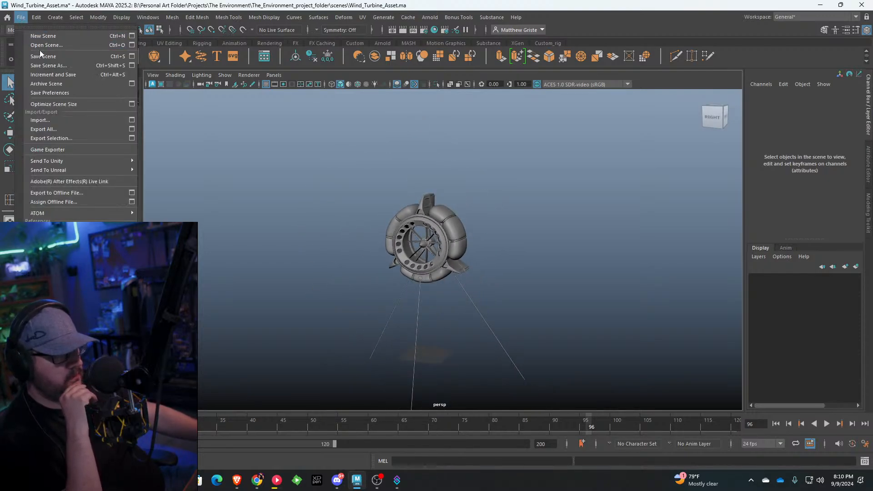
click(40, 56)
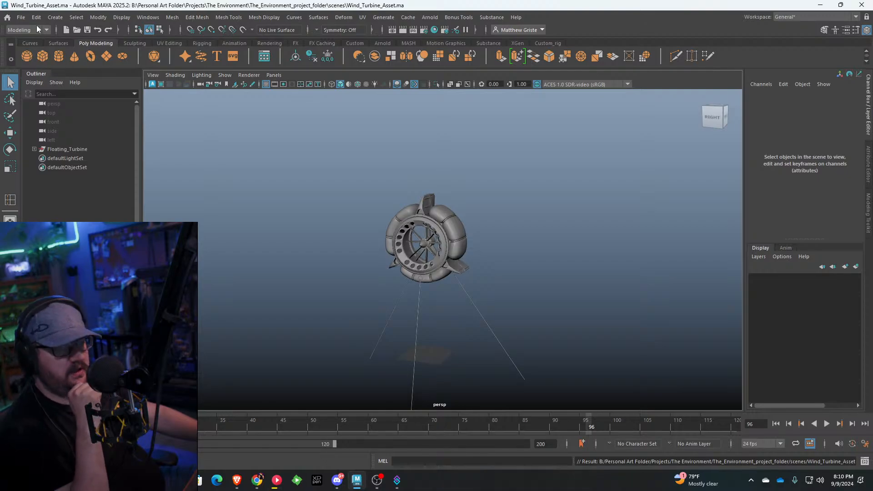
Step: Open the Main_Blockout.ma scene from the project's scenes folder
click(23, 17)
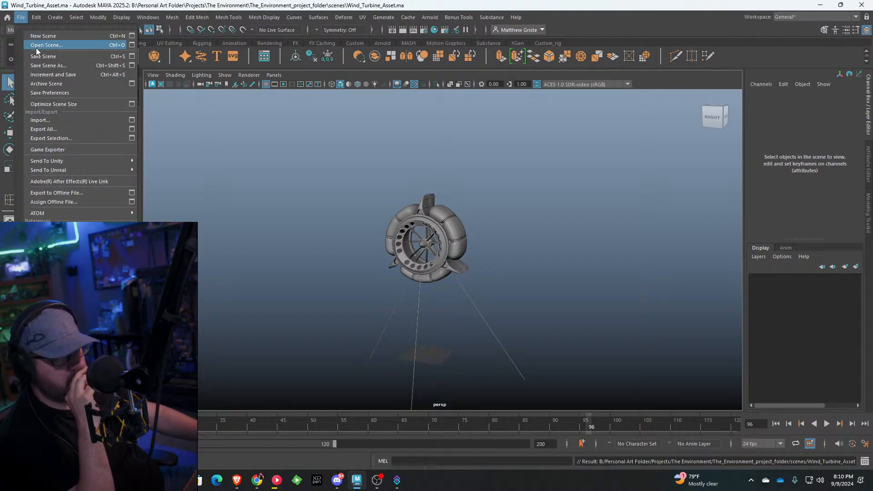
click(37, 46)
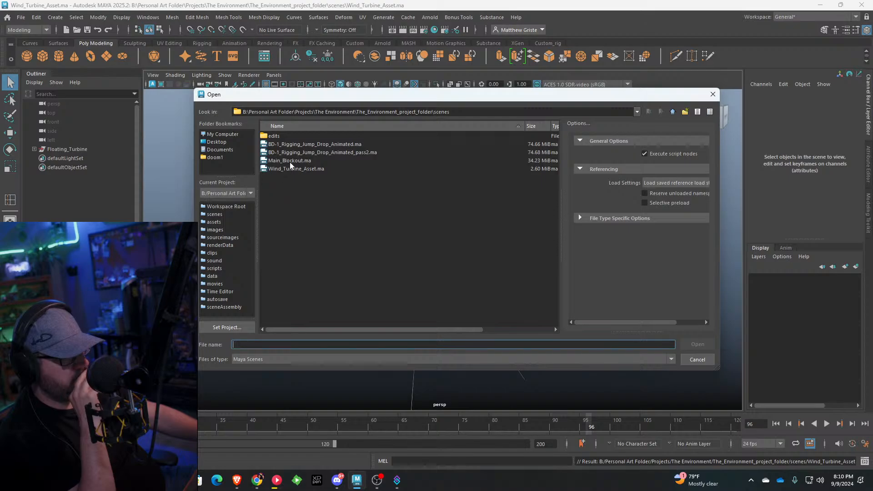
double_click(290, 161)
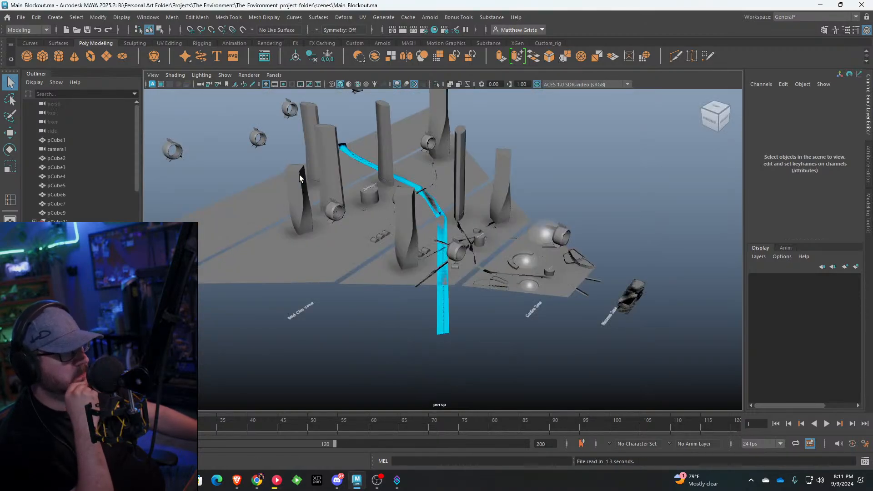
Step: Select the row of placeholder turbines floating behind the city's towers
scroll(302, 170, up, 2)
alt+middle_drag(300, 168, 470, 242)
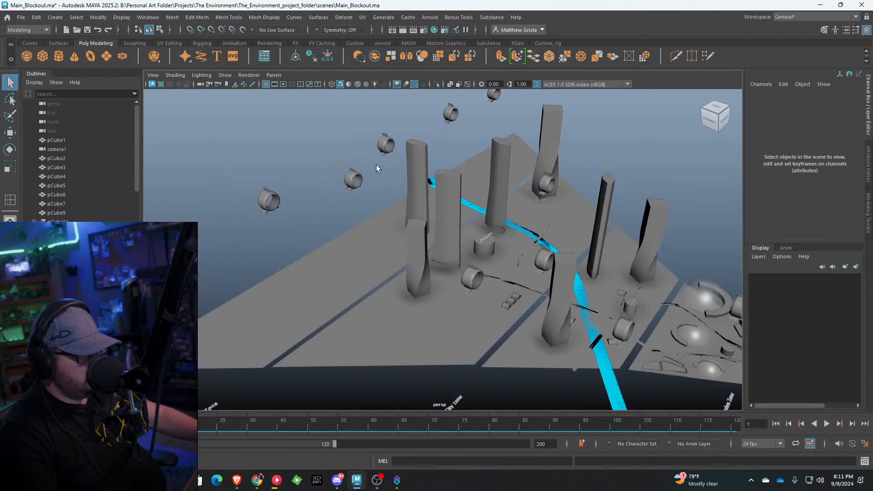
scroll(375, 164, down, 3)
drag(229, 169, 338, 241)
shift+drag(405, 203, 406, 204)
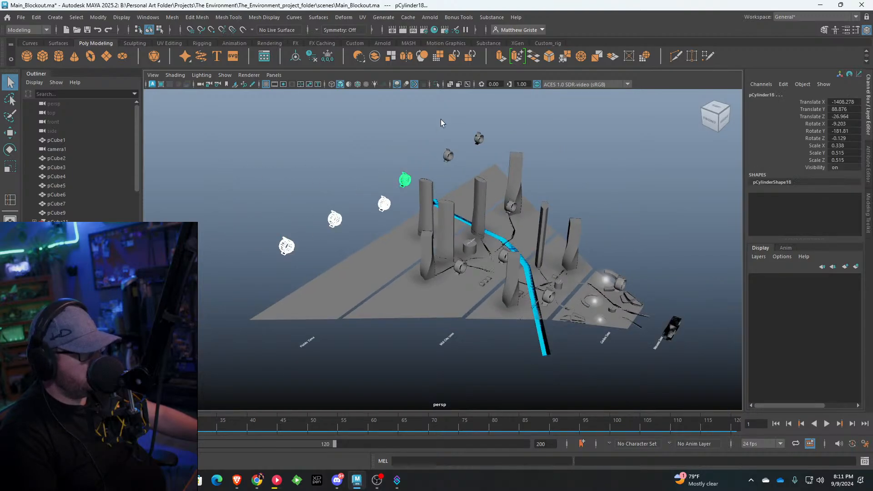
shift+drag(441, 119, 490, 160)
Step: Add the placeholder turbines floating among the city towers and beside the blue path to the selection
scroll(489, 264, up, 3)
shift+click(485, 279)
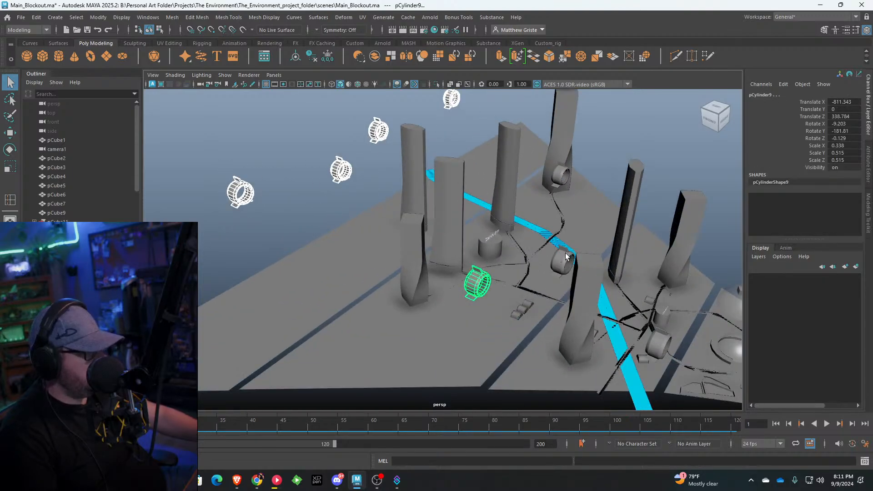
shift+click(565, 258)
shift+click(563, 176)
scroll(578, 255, down, 3)
alt+middle_drag(586, 273, 487, 239)
scroll(485, 242, up, 4)
shift+click(465, 279)
Step: Add the remaining turbines beside the blue path and over the Garden Zone to the selection and assign them all a new Lambert material
scroll(523, 285, down, 2)
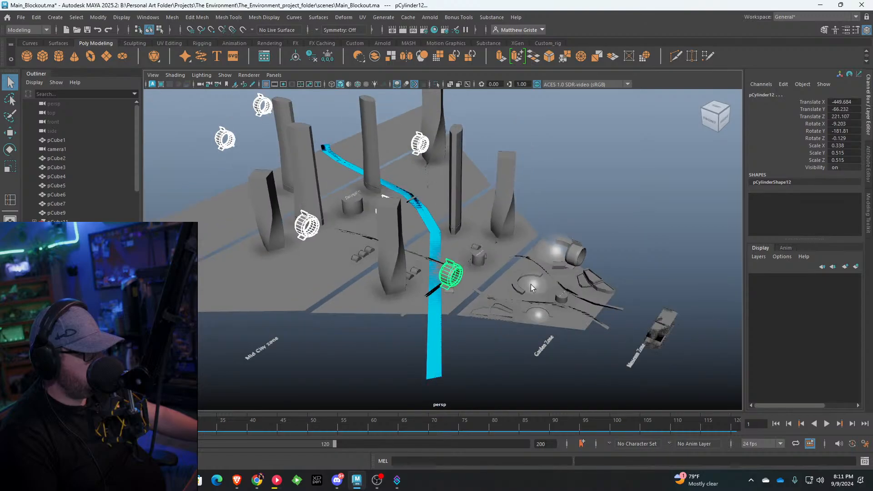
alt+drag(530, 285, 484, 267)
shift+click(586, 284)
right_drag(587, 285, 591, 442)
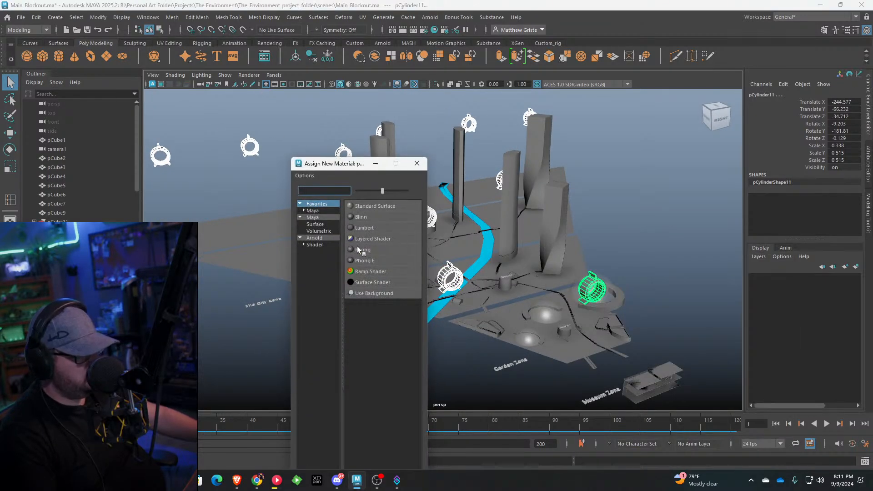
click(364, 229)
Step: Set the turbines' new Lambert material to a bright saturated green and clear the selection
click(750, 198)
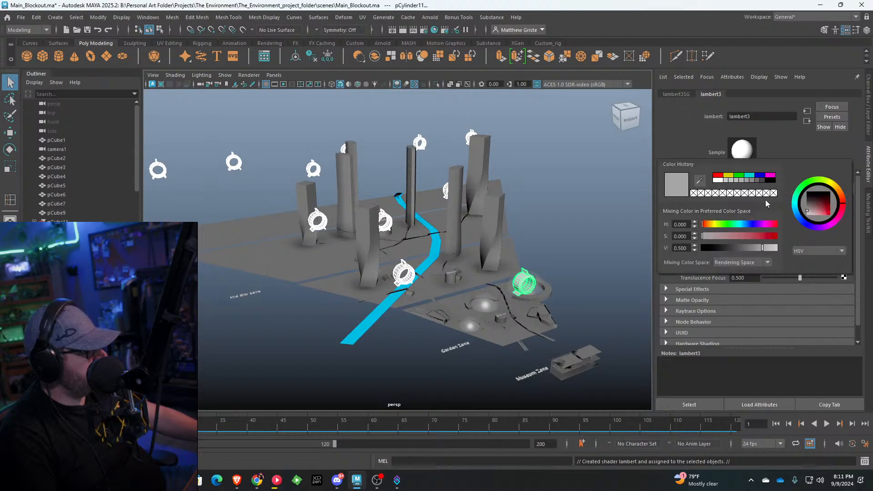
drag(821, 205, 836, 219)
click(588, 199)
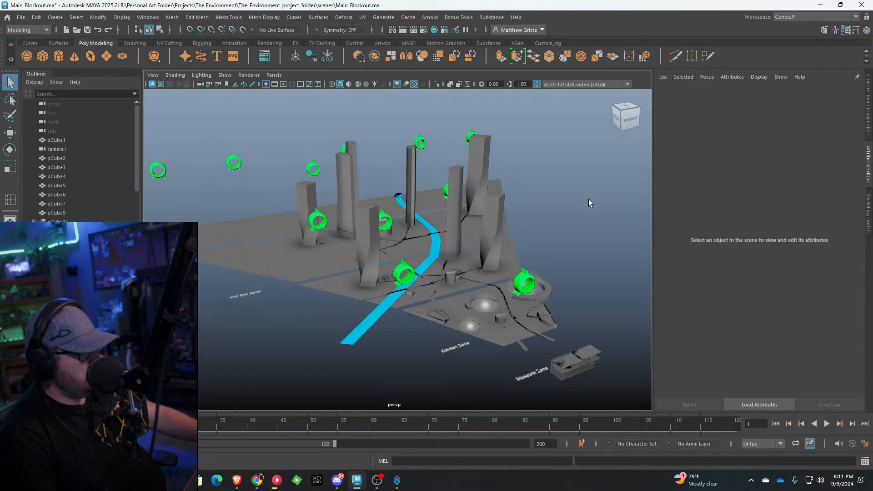
Step: Examine the Garden Zone up close and select the angular plant bed at its outer edge
scroll(585, 209, up, 5)
alt+drag(583, 220, 350, 248)
alt+middle_drag(350, 249, 397, 205)
alt+drag(398, 205, 432, 232)
click(357, 246)
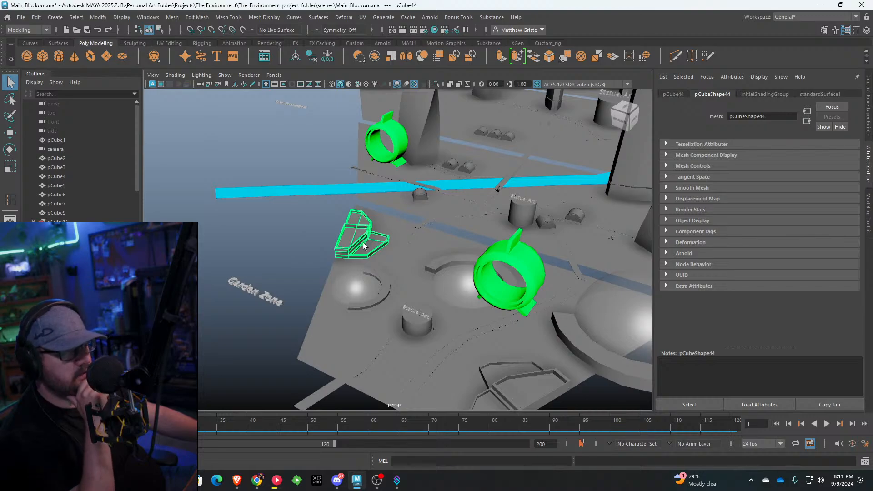
Step: Start a new empty scene, discarding the unsaved changes to Main_Blockout.ma
click(23, 18)
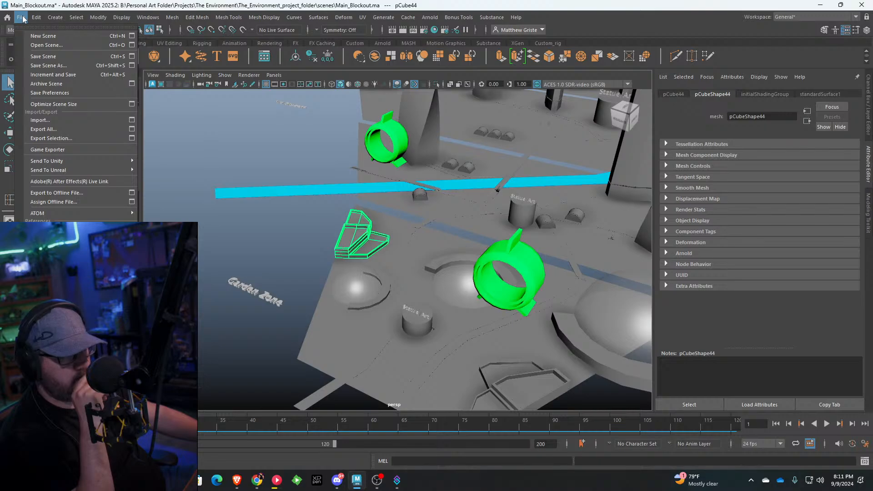
click(35, 36)
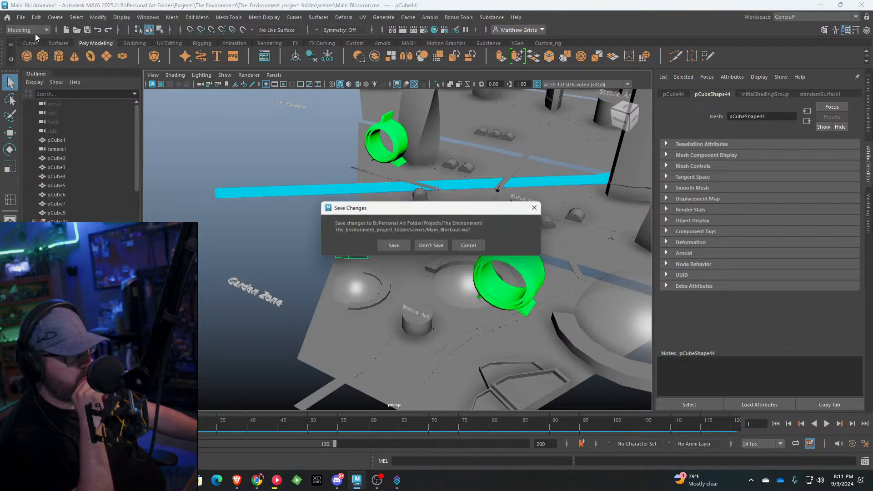
click(426, 248)
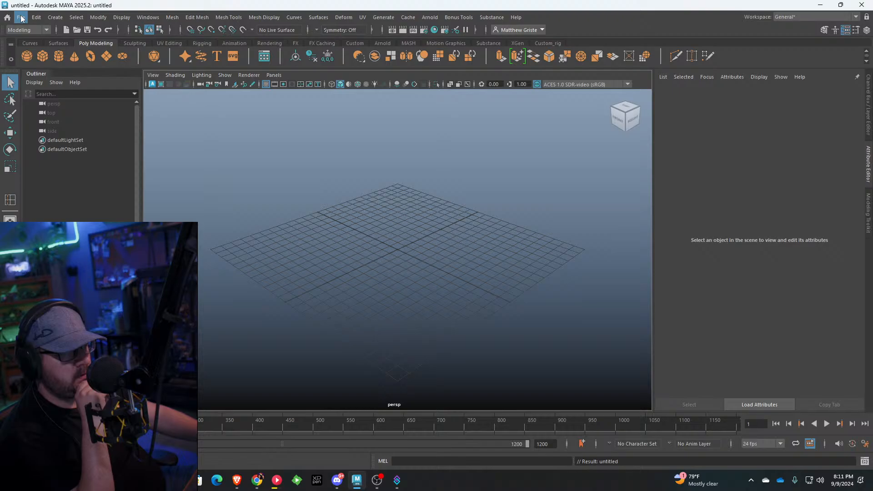
Step: Save the empty scene as Plant_Bed_Large_Asset.ma in the project's scenes folder, basing the name on Wind_Turbine_Asset.ma
click(21, 19)
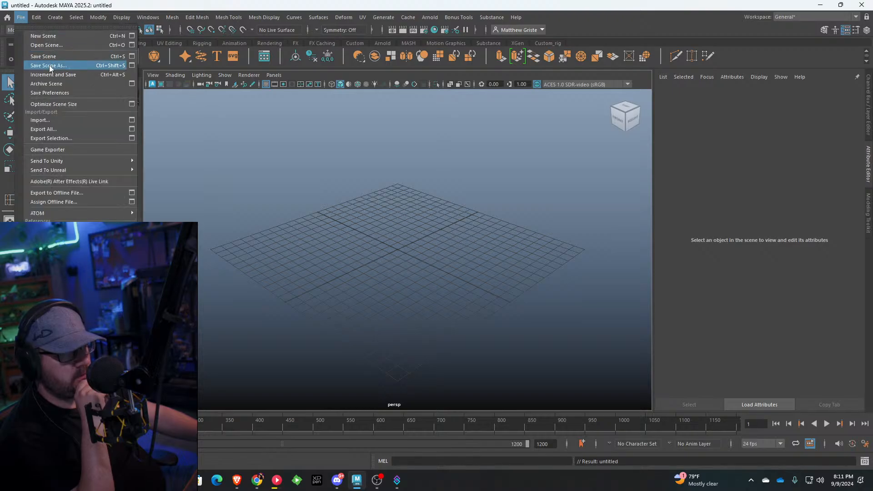
click(49, 64)
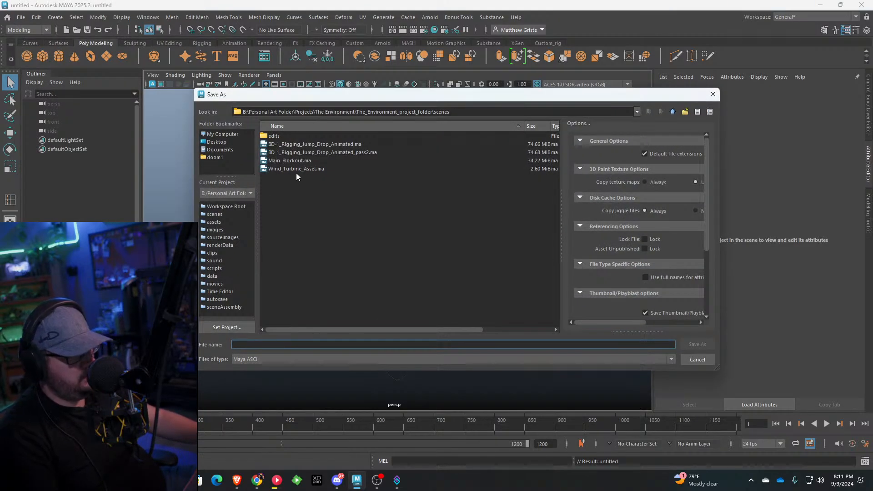
click(295, 169)
click(266, 345)
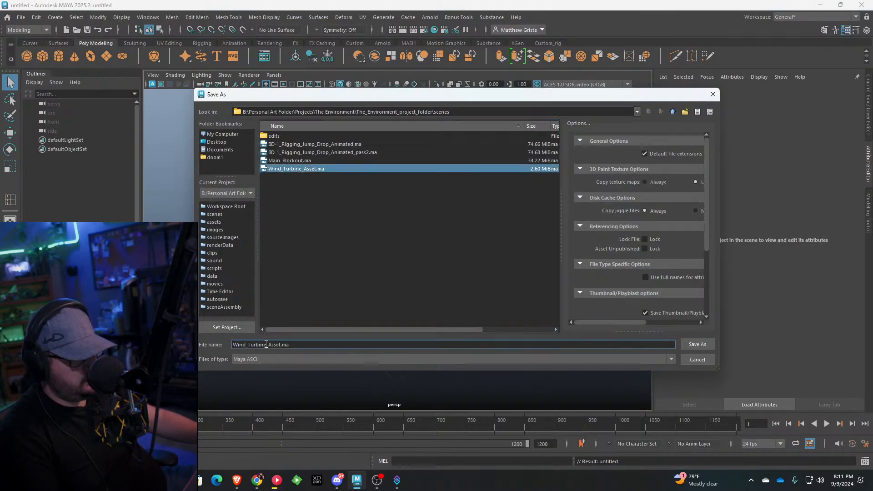
text(Plant_)
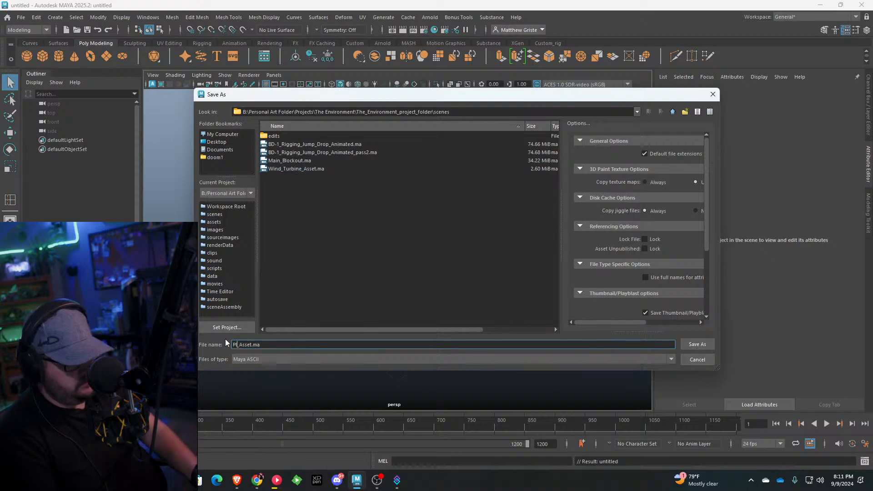
text(Bed_)
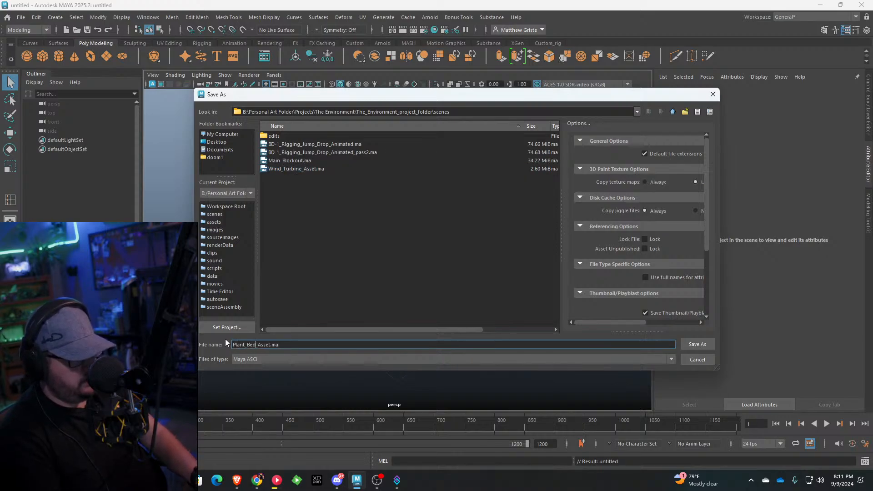
text(Large_)
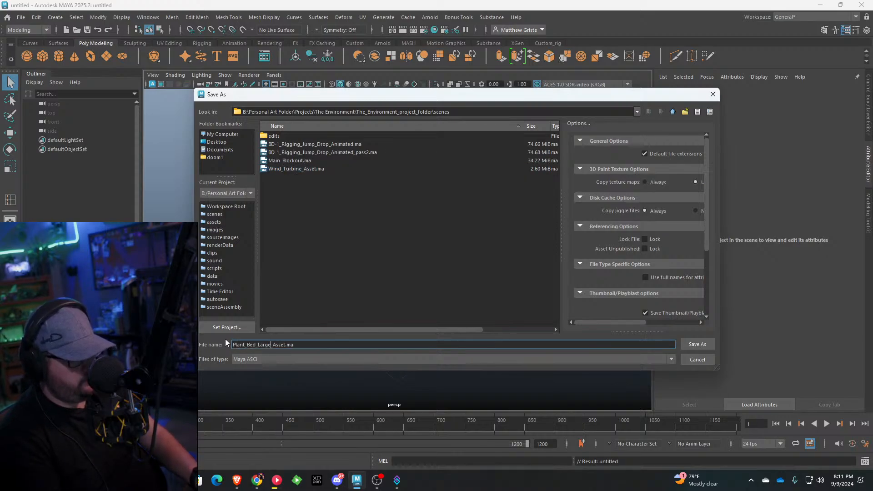
click(696, 345)
Step: Create a polygon cube at the grid's centre, scale it up evenly to about 16.87 and flatten it vertically
alt+drag(467, 235, 248, 198)
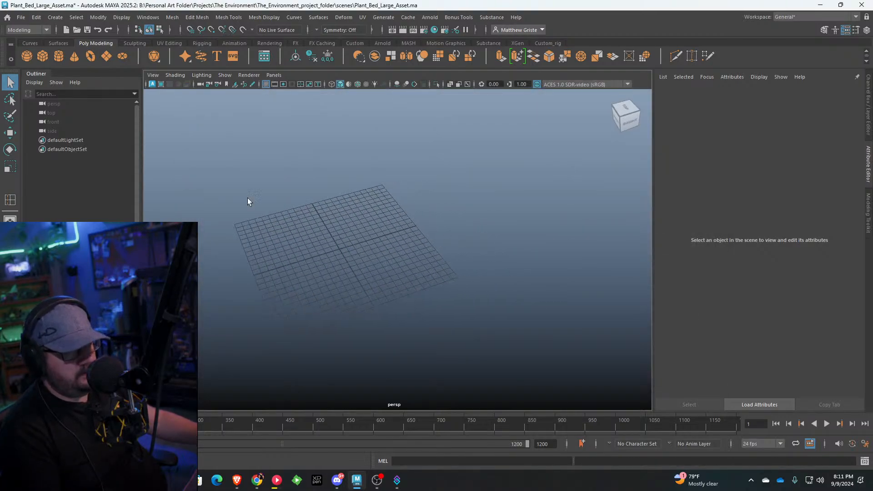
click(42, 56)
drag(339, 248, 361, 250)
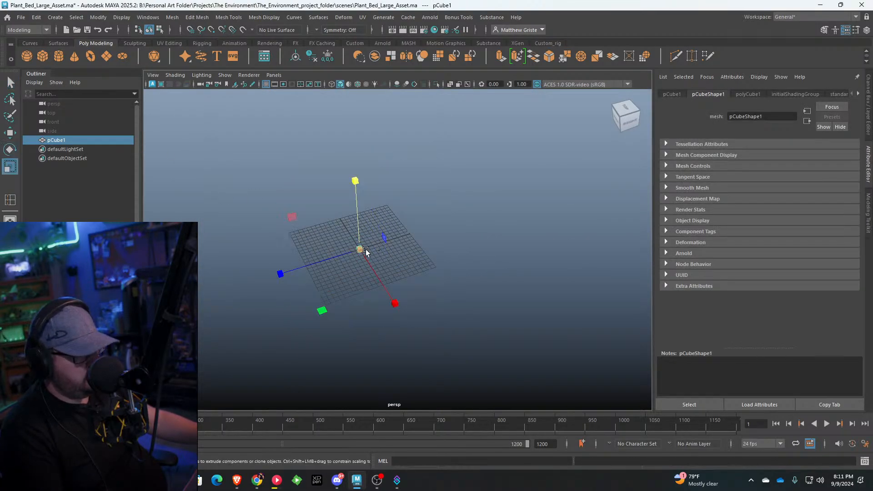
key(r)
drag(357, 189, 359, 255)
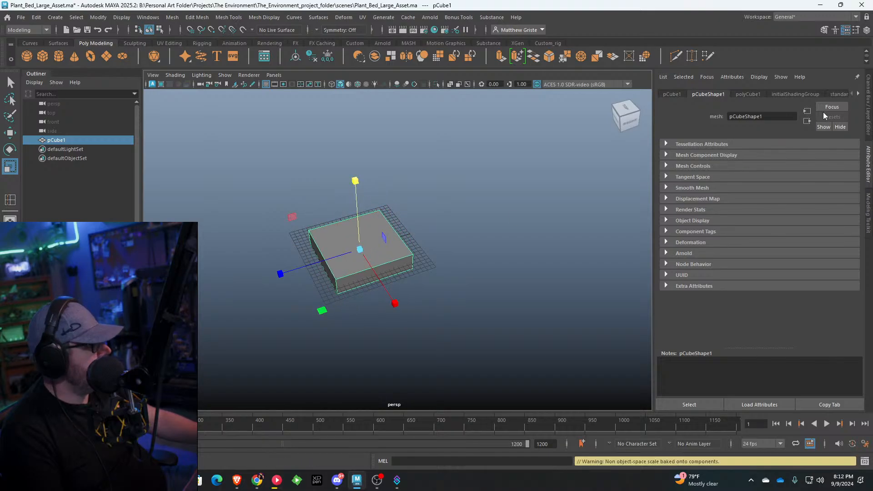
Step: Set the cube's width, height and depth subdivisions to 2
click(868, 122)
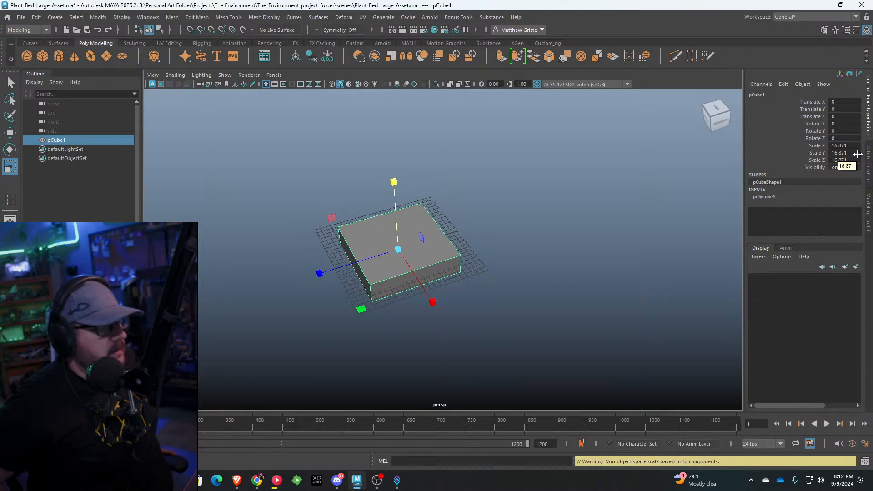
click(771, 198)
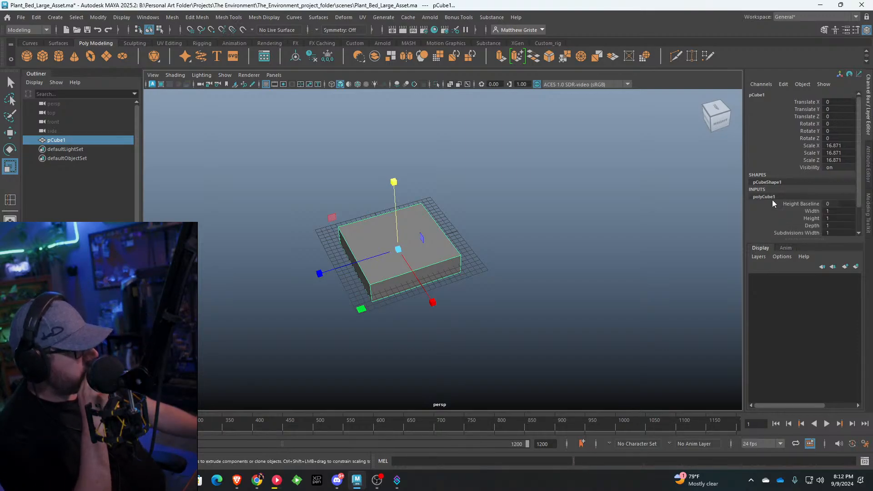
scroll(796, 191, down, 2)
double_click(837, 217)
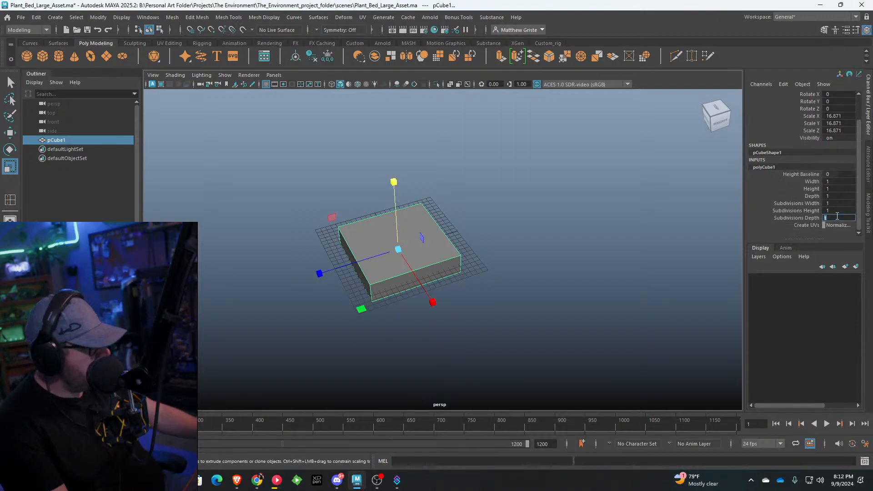
text(2)
key(Return)
click(836, 204)
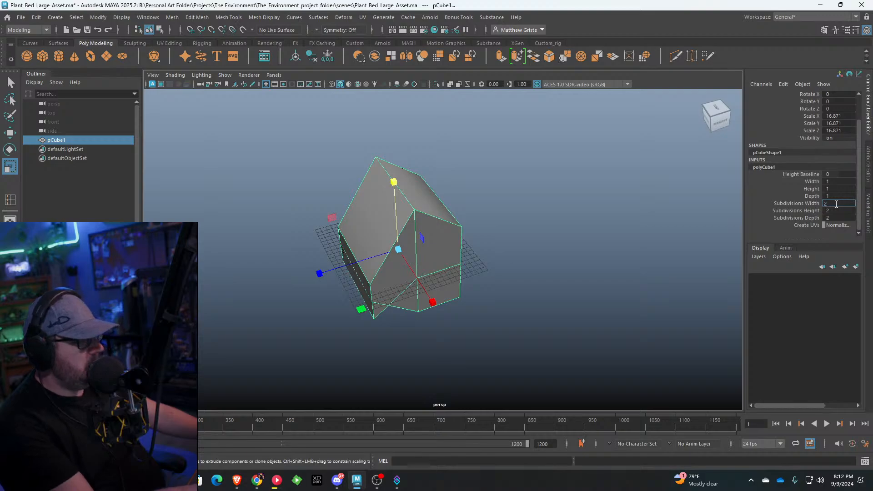
key(Return)
Step: Undo the cube's scaling and creation, and redo only the creation of the unscaled cube
key(ctrl+z)
key(ctrl+z)
key(ctrl+z)
key(ctrl+z)
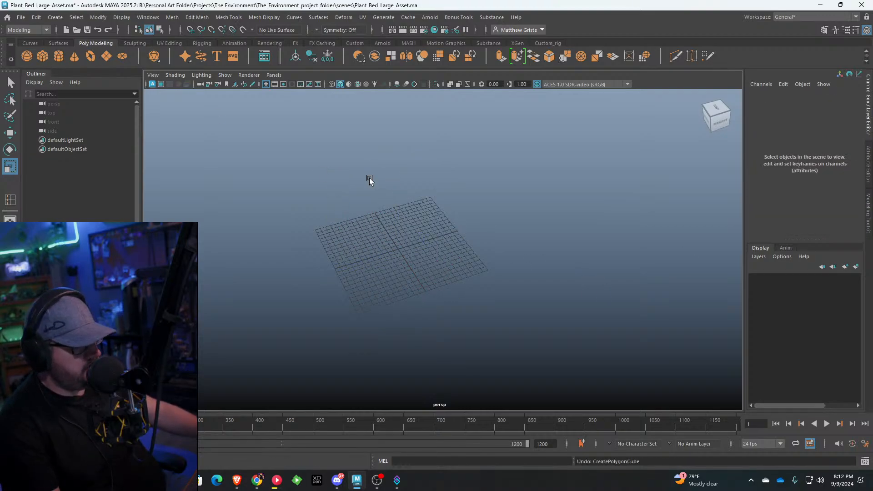
key(shift+z)
scroll(840, 225, down, 2)
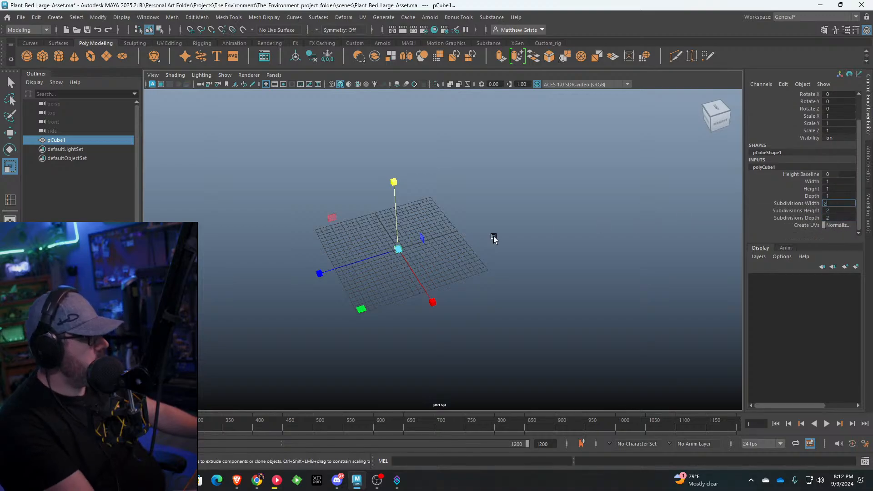
Step: Scale the subdivided cube up evenly to about 11.06 and flatten it into a low block
scroll(406, 234, up, 3)
key(e)
key(r)
drag(364, 248, 491, 250)
scroll(406, 239, down, 2)
drag(386, 196, 399, 202)
click(414, 201)
alt+middle_drag(414, 201, 431, 180)
scroll(515, 184, up, 3)
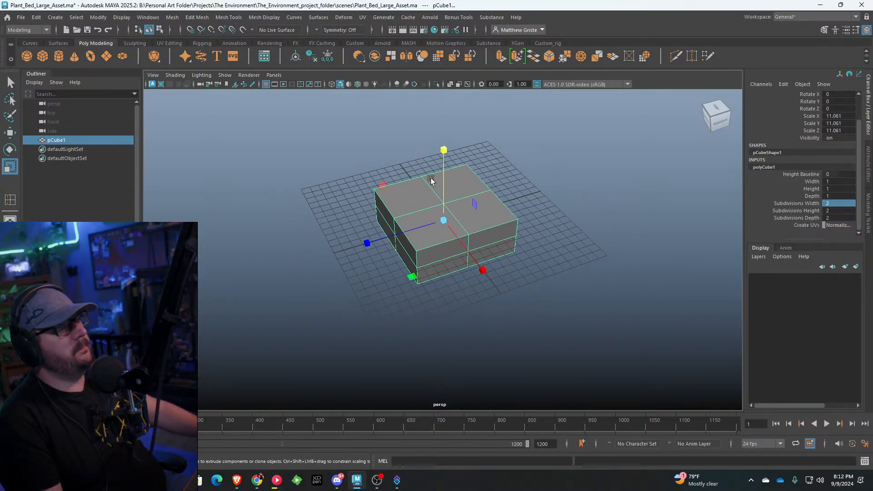
Step: Flatten the block a little more and raise it to about 1.725 in Y so it sits on the grid
alt+drag(431, 180, 459, 202)
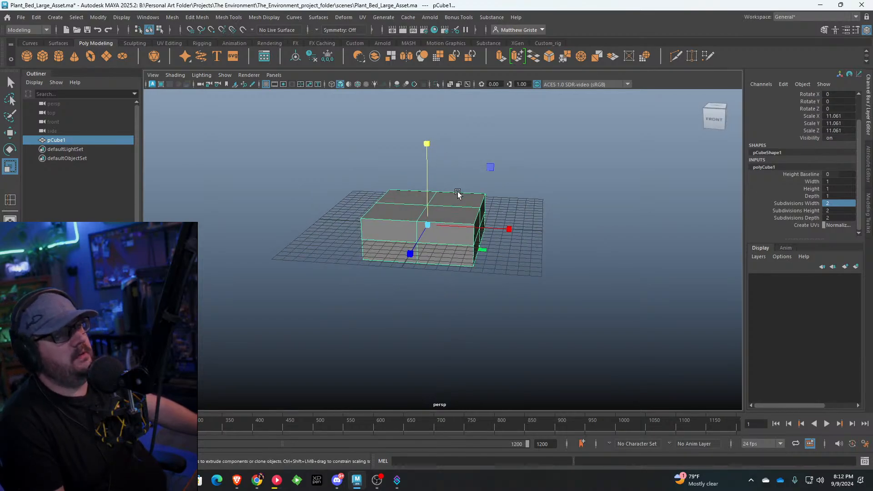
alt+middle_drag(458, 193, 484, 199)
mouse_move(446, 156)
mouse_down()
mouse_move(443, 180)
mouse_move(448, 173)
mouse_up()
key(w)
alt+middle_drag(464, 177, 481, 174)
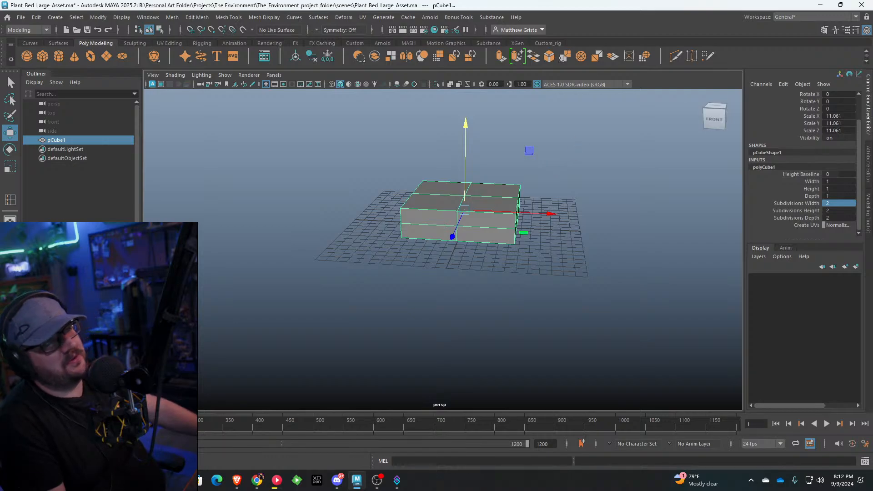
alt+drag(458, 182, 412, 215)
Step: Select the two stacked faces on one half of the block's side and pull them far outward to form a slanted end
scroll(386, 222, up, 2)
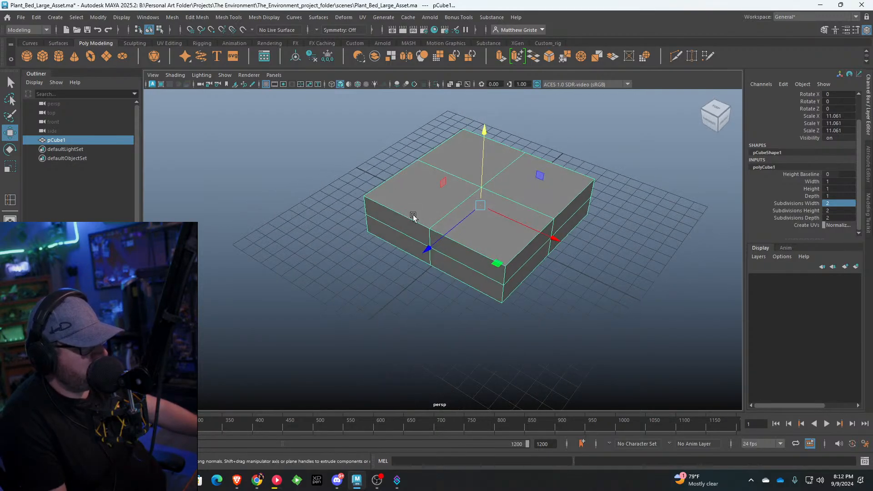
right_drag(413, 216, 406, 245)
click(401, 238)
shift+click(384, 213)
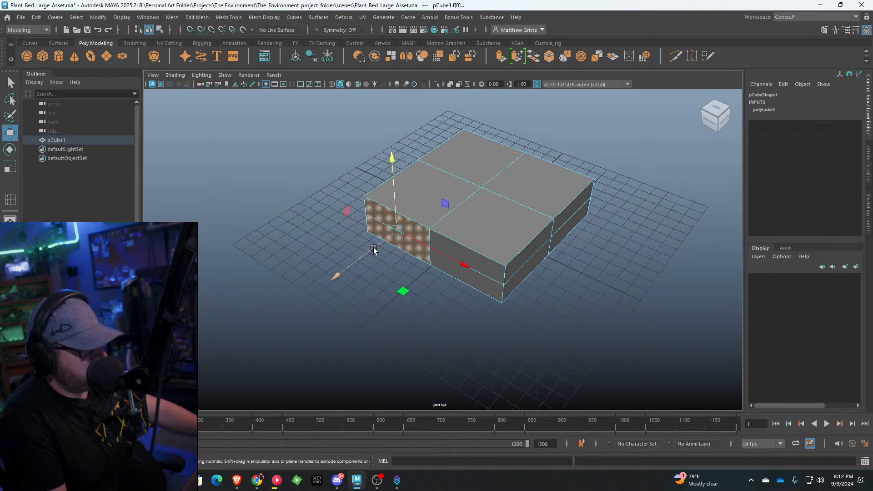
drag(373, 247, 252, 311)
Step: Pull the two matching faces on the block's opposite side outward to give it a symmetrical trapezoid shape
scroll(291, 290, down, 3)
alt+drag(536, 258, 429, 227)
click(428, 223)
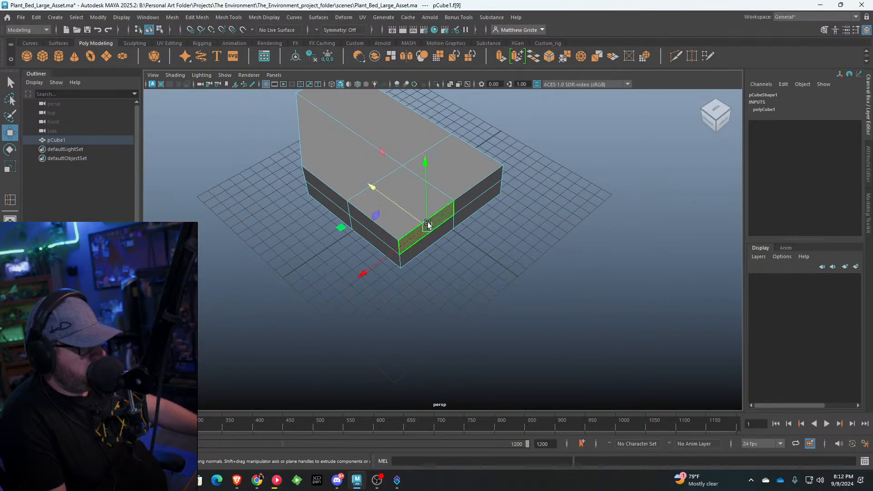
click(473, 211)
drag(475, 204, 565, 232)
Step: Extrude the block's four top faces together and scale them inward to leave a border around the plant bed
scroll(450, 235, down, 4)
alt+drag(448, 236, 546, 233)
scroll(457, 231, up, 3)
click(472, 201)
shift+click(411, 234)
shift+click(397, 210)
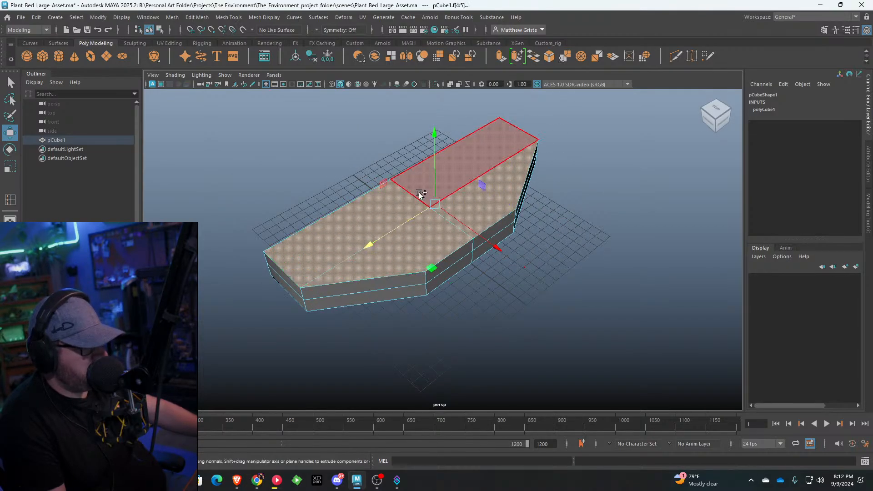
shift+click(453, 166)
scroll(453, 165, up, 3)
scroll(494, 94, down, 3)
key(ctrl+e)
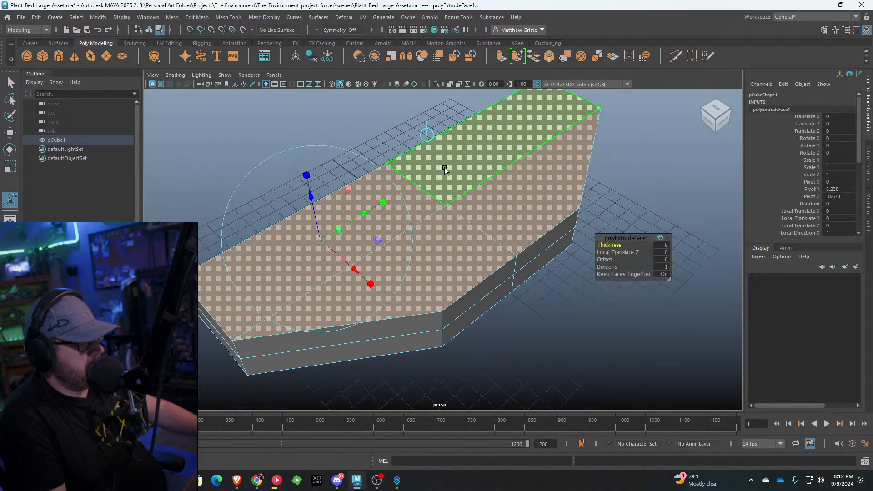
drag(314, 237, 311, 237)
Step: Scale the inset's end edges outward along the bed's length to even out the border's width
alt+drag(312, 235, 383, 241)
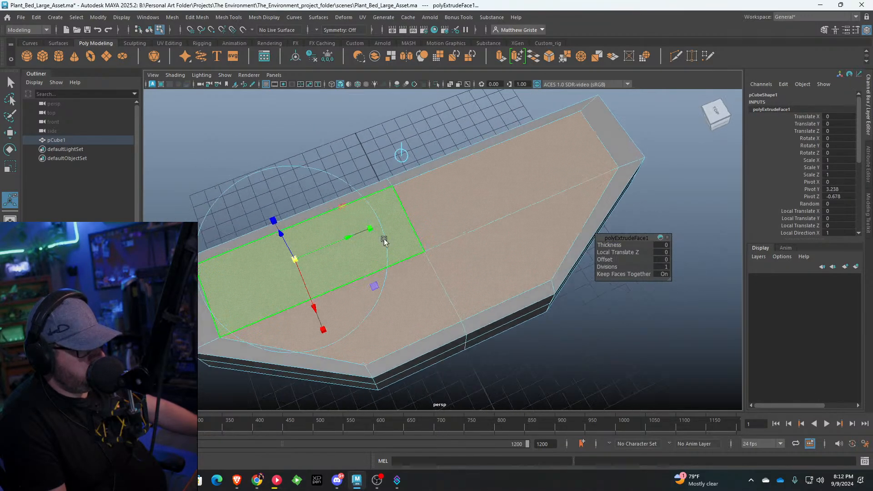
right_drag(220, 220, 210, 239)
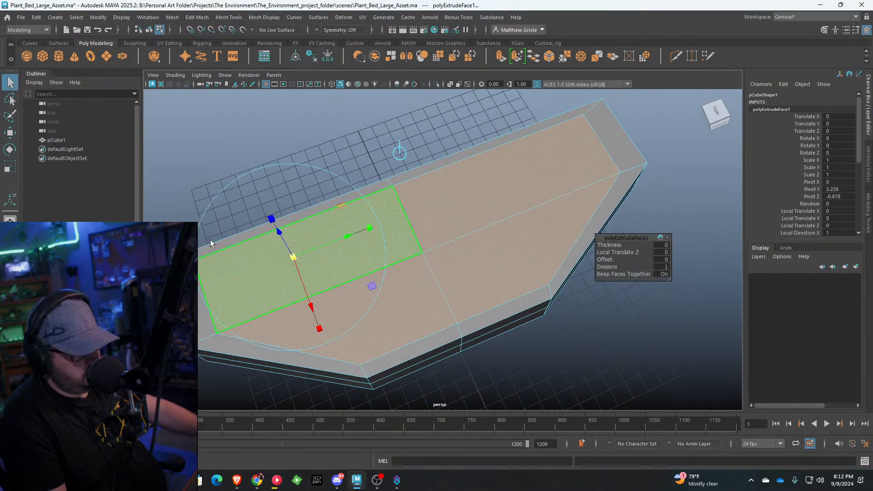
double_click(582, 144)
scroll(579, 160, down, 4)
key(r)
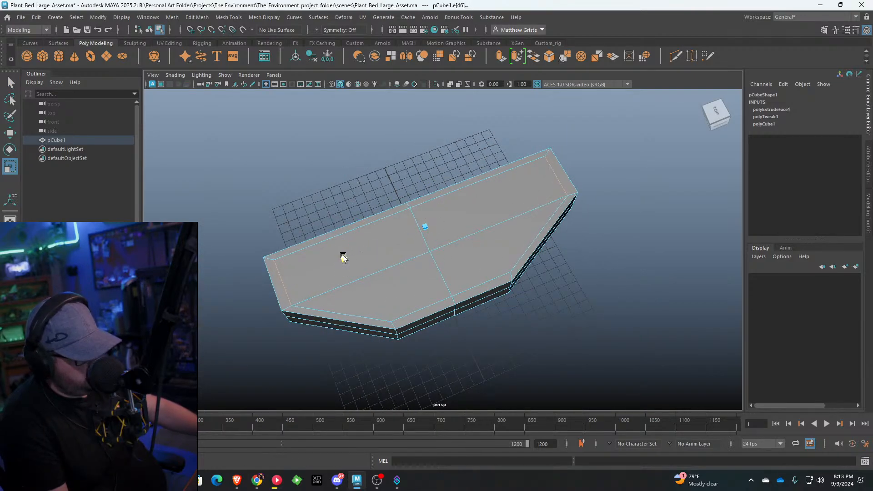
right_drag(439, 203, 555, 170)
Step: Extrude the four inner top faces and push them down to recess the plant bed inside its border
alt+drag(555, 170, 475, 213)
right_drag(475, 218, 474, 247)
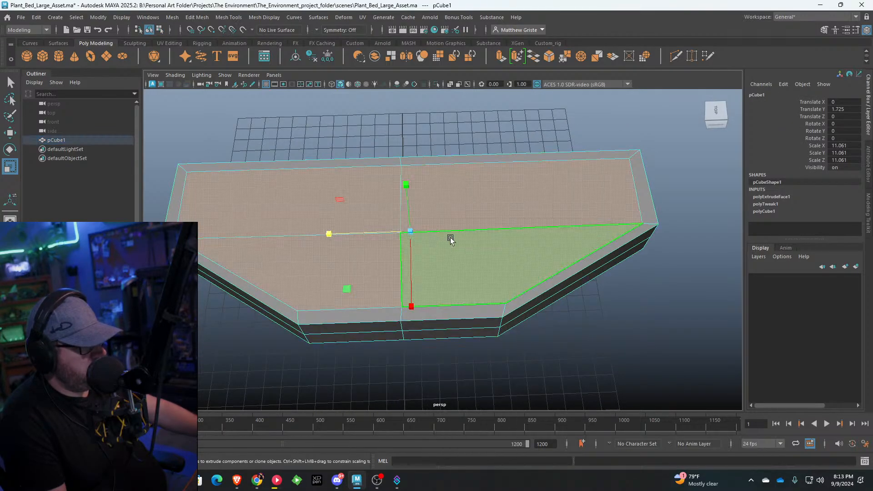
click(450, 241)
shift+click(438, 195)
shift+click(370, 205)
shift+click(359, 251)
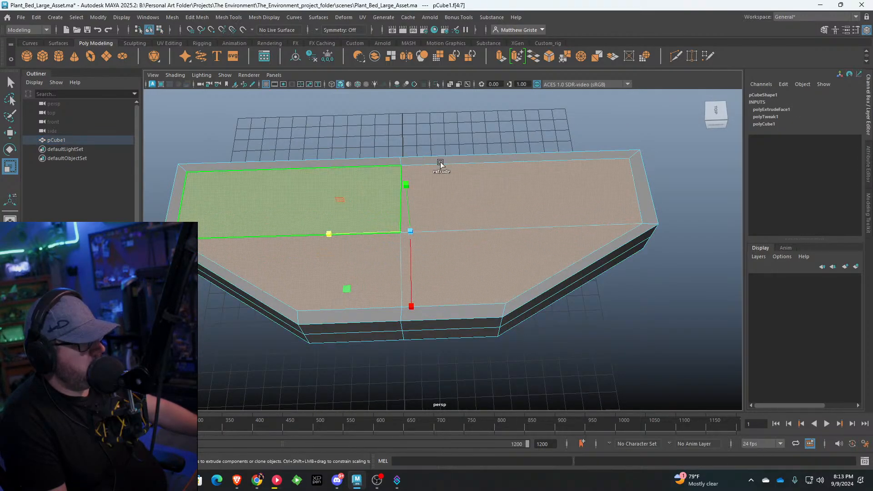
click(502, 59)
alt+drag(473, 165, 440, 157)
drag(296, 97, 308, 189)
Step: Delete the top faces of the border all around the recessed bed
right_drag(310, 187, 305, 212)
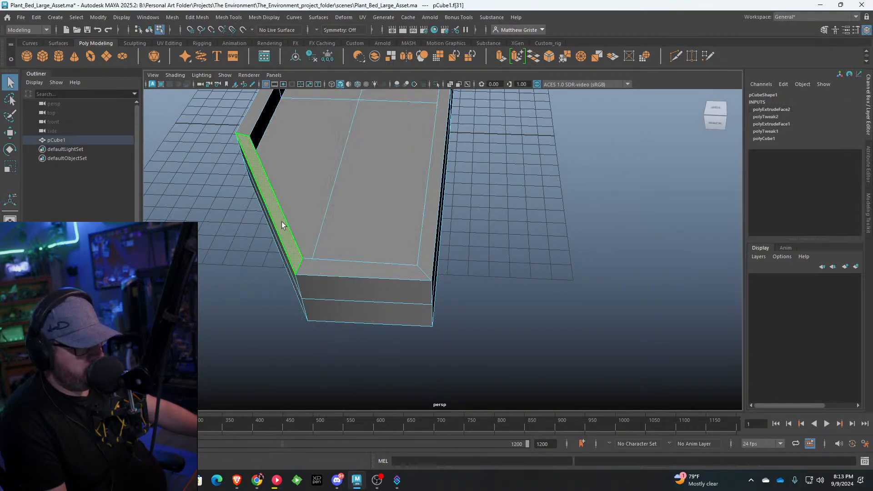
click(428, 260)
alt+drag(427, 260, 400, 190)
Step: Insert three edge loops through the outer walls near the straight side's corners, lined up with the recess's inner corners
click(240, 17)
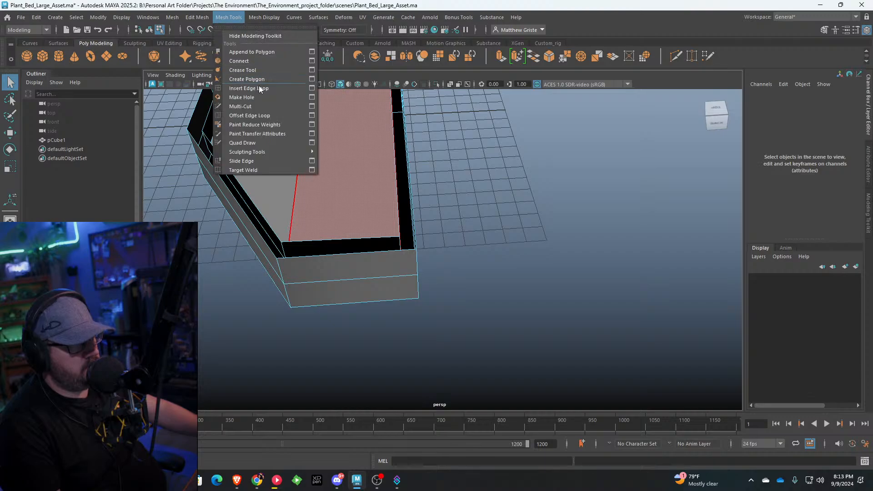
click(257, 87)
scroll(364, 251, up, 5)
click(364, 253)
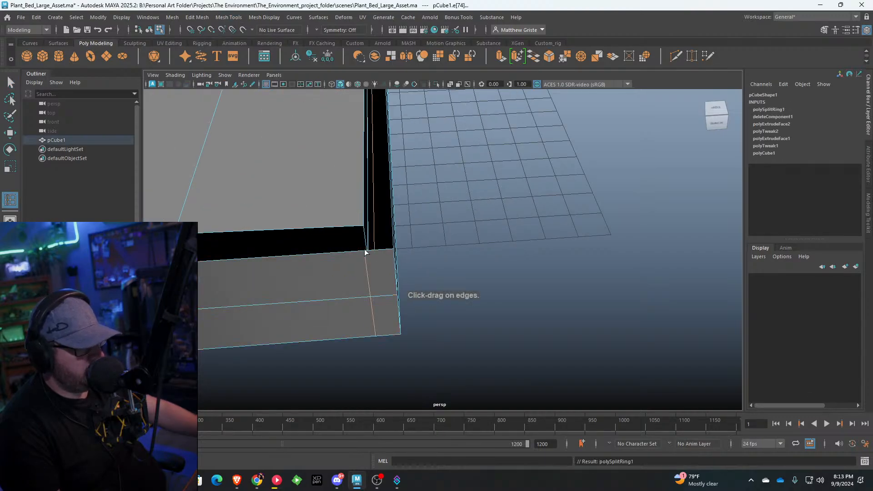
mouse_move(364, 250)
alt+mouse_down()
mouse_move(310, 249)
mouse_move(357, 265)
alt+mouse_up()
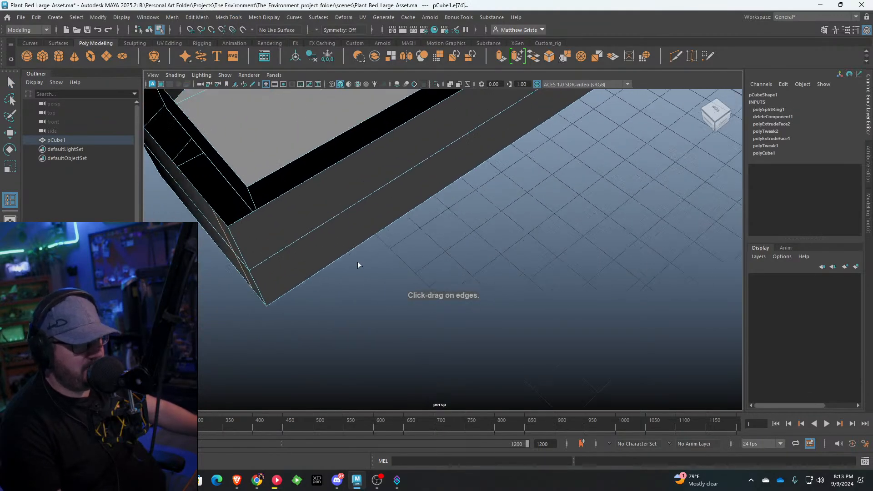
click(263, 209)
alt+drag(263, 209, 421, 196)
click(587, 201)
key(q)
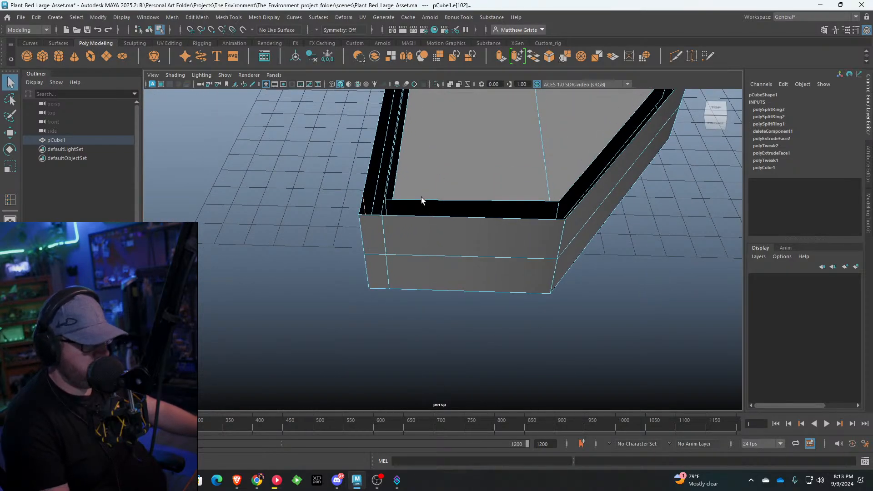
Step: Bridge the outer and inner rim edges across one short end of the bed
right_drag(421, 199, 419, 172)
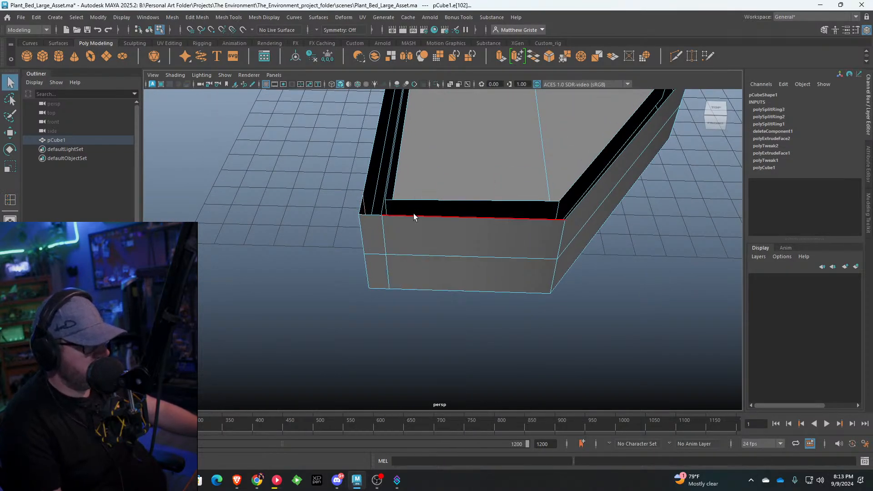
click(517, 56)
alt+drag(409, 191, 454, 175)
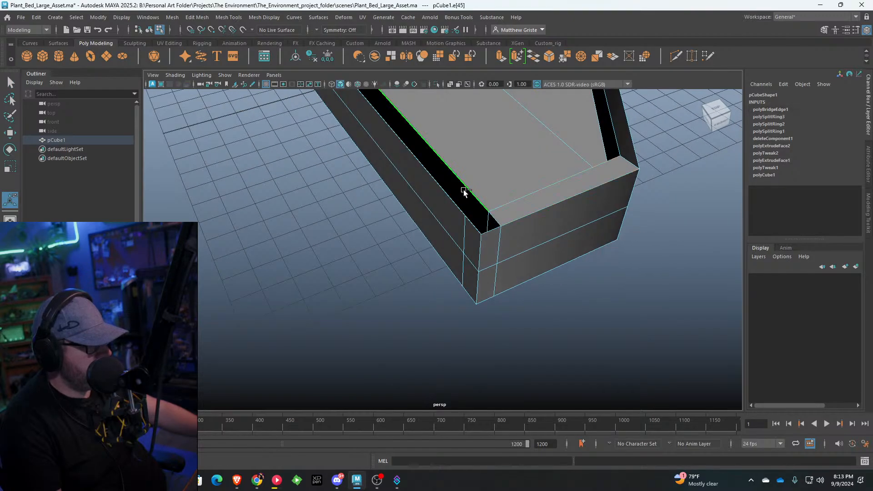
Step: Bridge the rim along both halves of the long straight side and close the corner beside the bridged end
key(g)
click(500, 217)
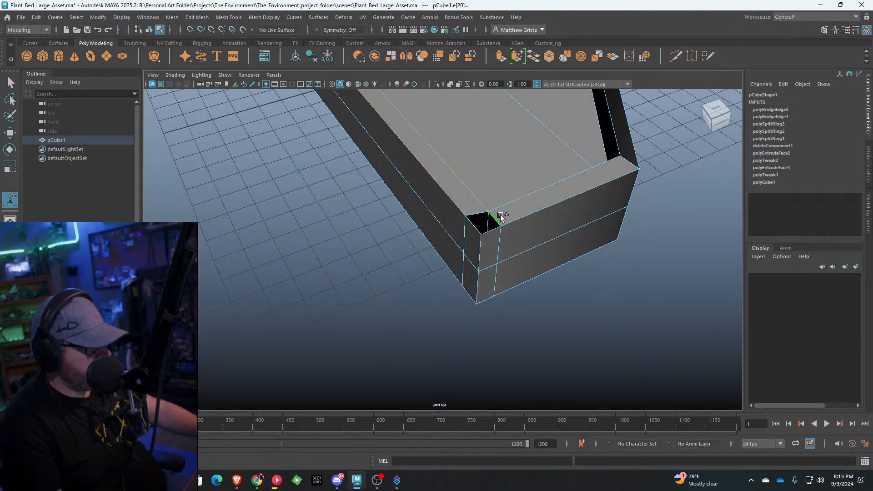
key(g)
alt+drag(500, 216, 455, 221)
click(343, 250)
key(g)
Step: Bridge the rim gap at the long side's other corner and across the opposite short end
scroll(436, 224, up, 2)
scroll(399, 228, up, 2)
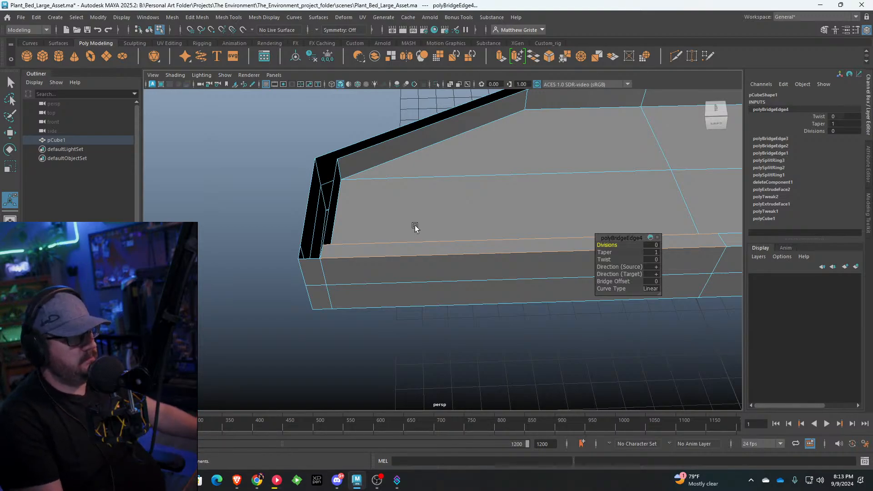
mouse_move(415, 227)
alt+mouse_down()
mouse_move(331, 244)
mouse_move(419, 228)
alt+mouse_up()
scroll(425, 218, up, 4)
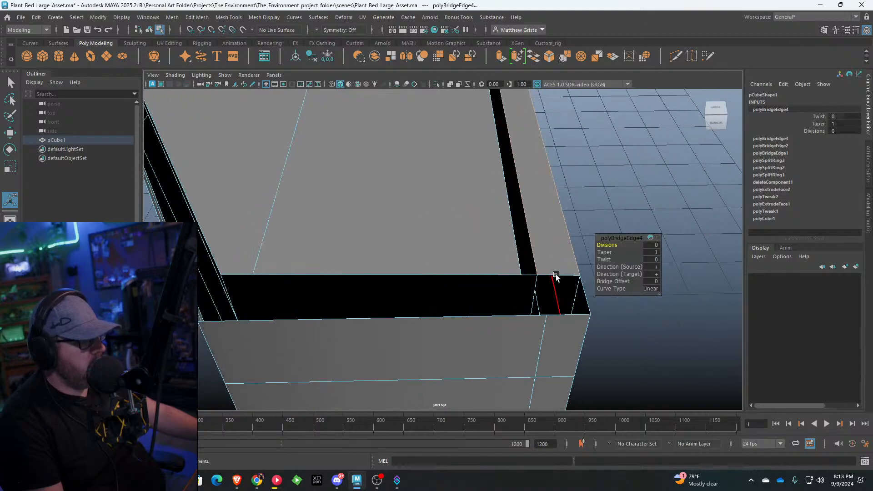
click(555, 276)
key(g)
click(515, 318)
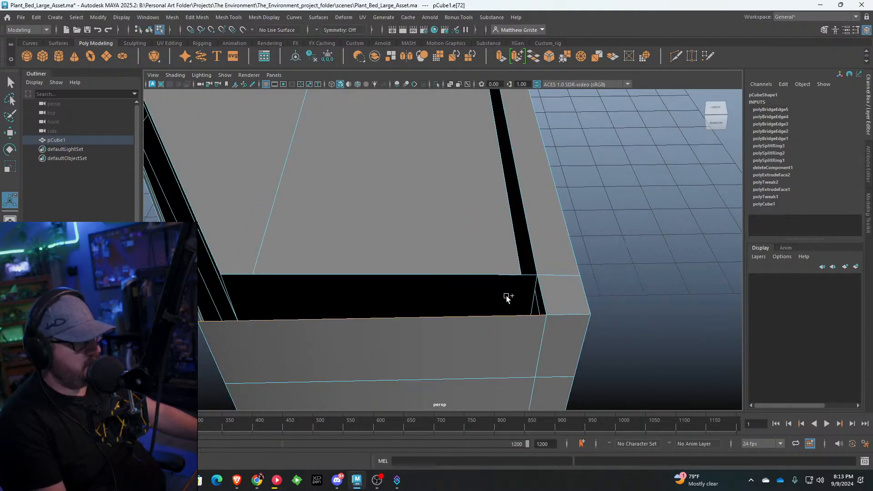
shift+click(497, 278)
key(g)
Step: Bridge the outer and inner rim edges along the adjoining slanted side
scroll(336, 274, down, 5)
alt+drag(336, 274, 380, 248)
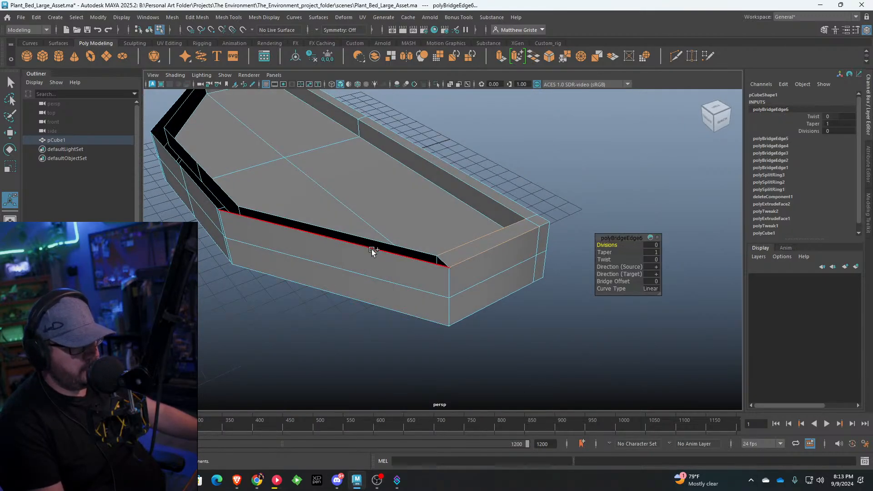
click(372, 251)
alt+drag(305, 221, 468, 200)
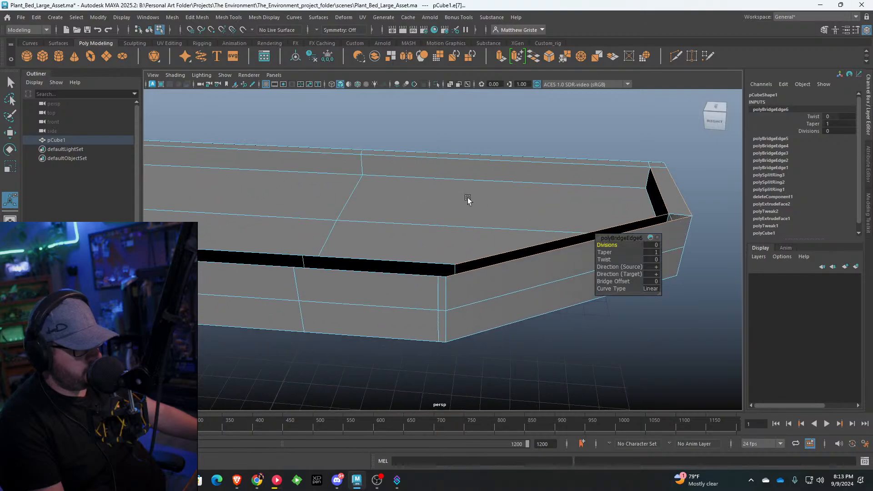
key(g)
key(ctrl+z)
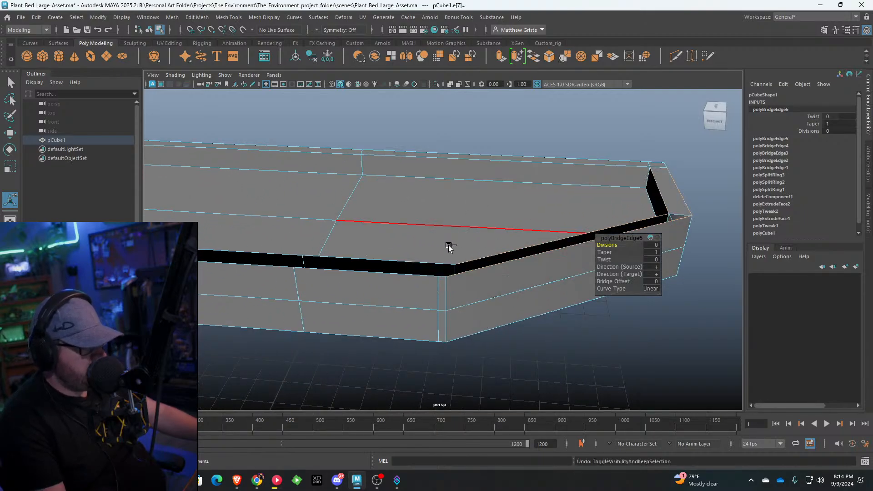
click(482, 259)
shift+click(482, 268)
key(g)
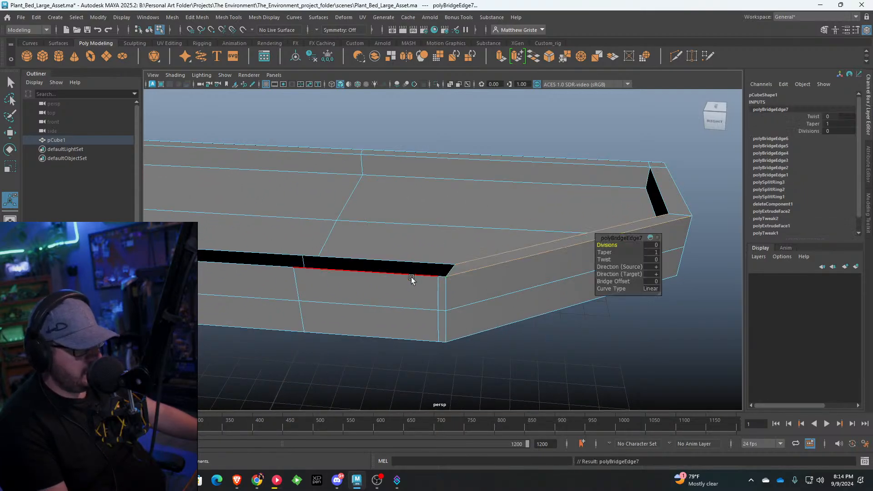
Step: Try to insert an edge loop across the bed from the long straight side's inner edge
click(411, 275)
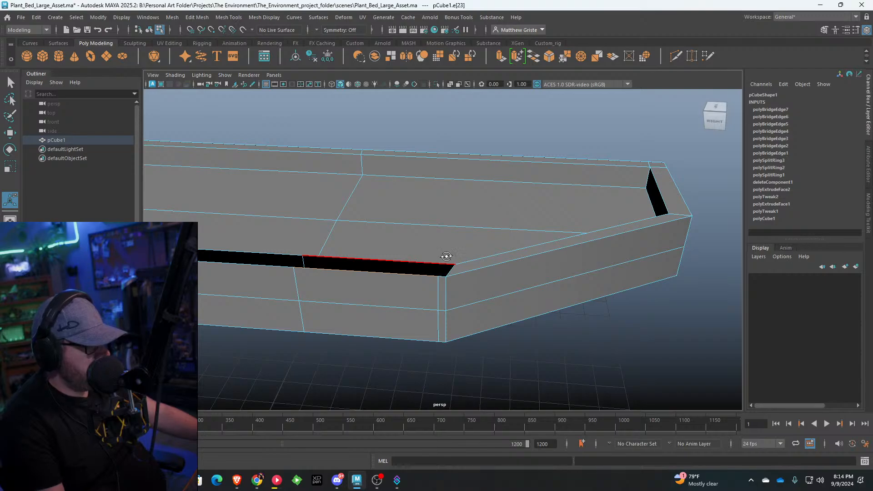
alt+drag(446, 257, 428, 258)
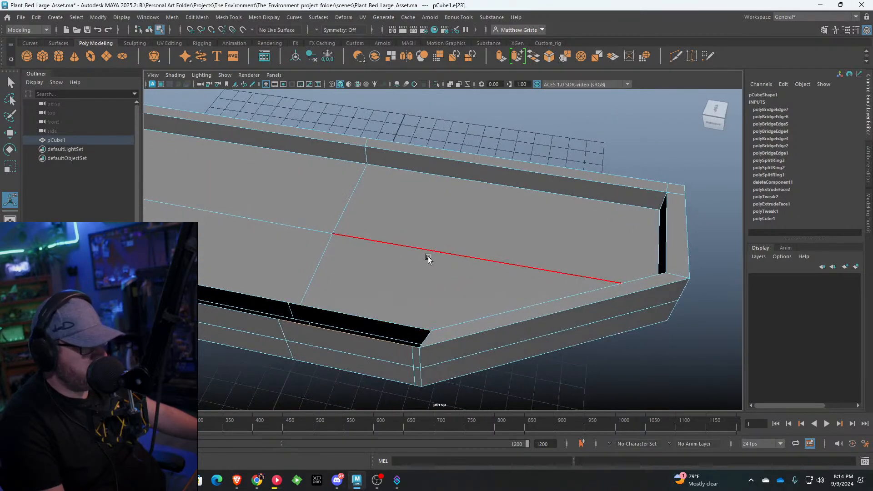
click(228, 17)
click(255, 91)
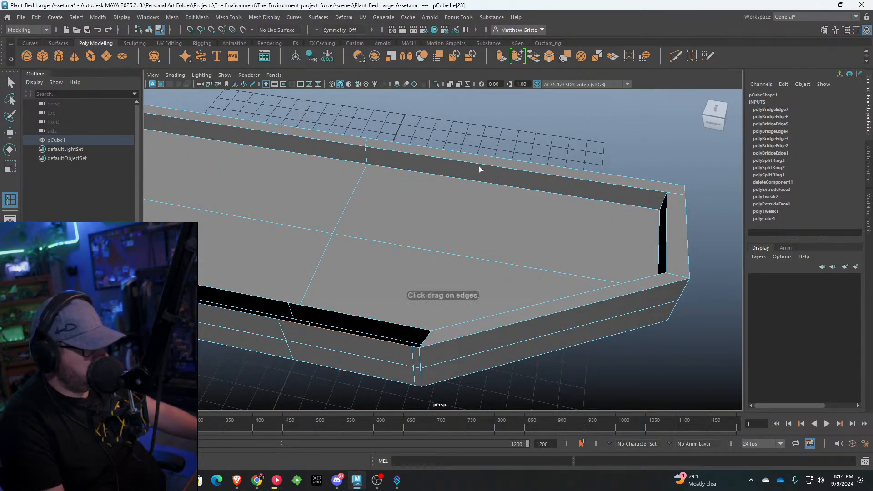
drag(467, 166, 471, 166)
Step: Select all the faces on the bed's underside, including the narrow border strips, and delete them
alt+drag(470, 166, 451, 199)
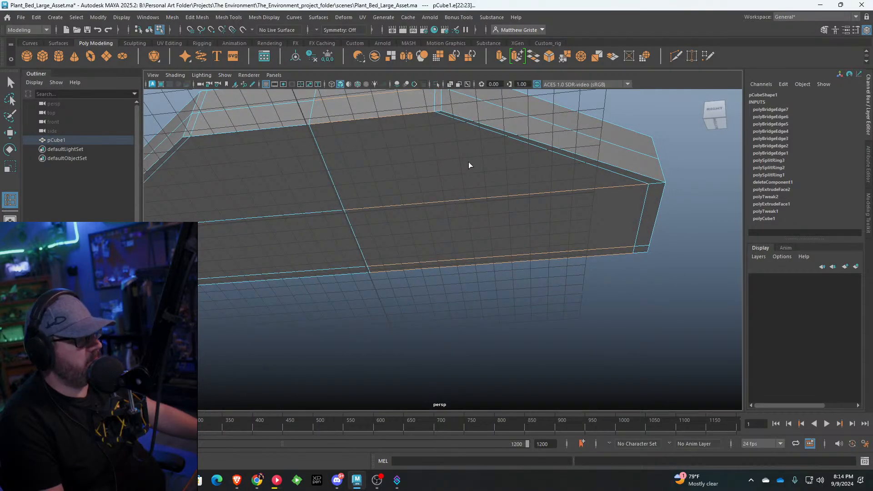
alt+drag(470, 165, 463, 151)
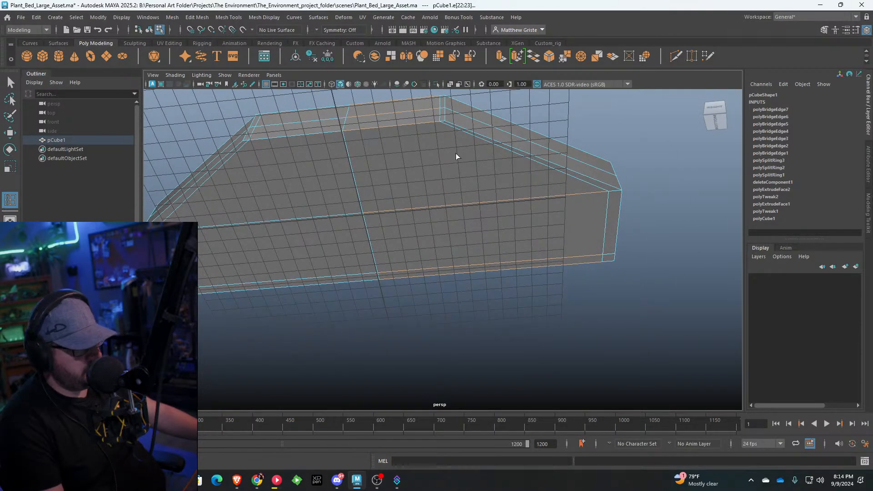
scroll(386, 154, down, 3)
alt+drag(400, 152, 462, 210)
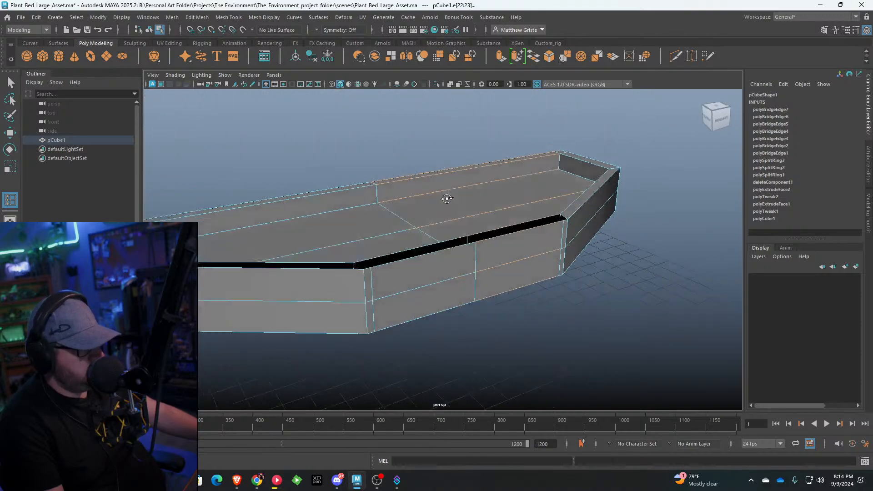
key(q)
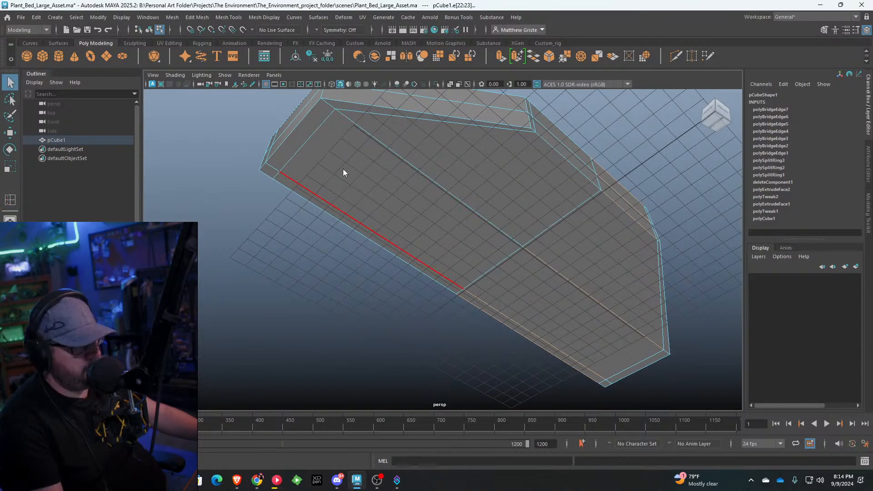
key(F11)
click(281, 159)
shift+click(354, 116)
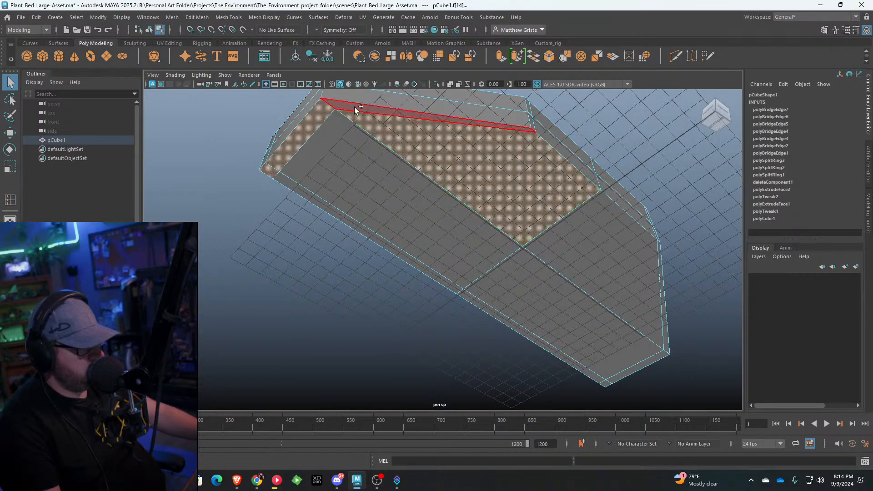
shift+click(353, 107)
shift+click(327, 164)
shift+click(346, 219)
shift+click(482, 301)
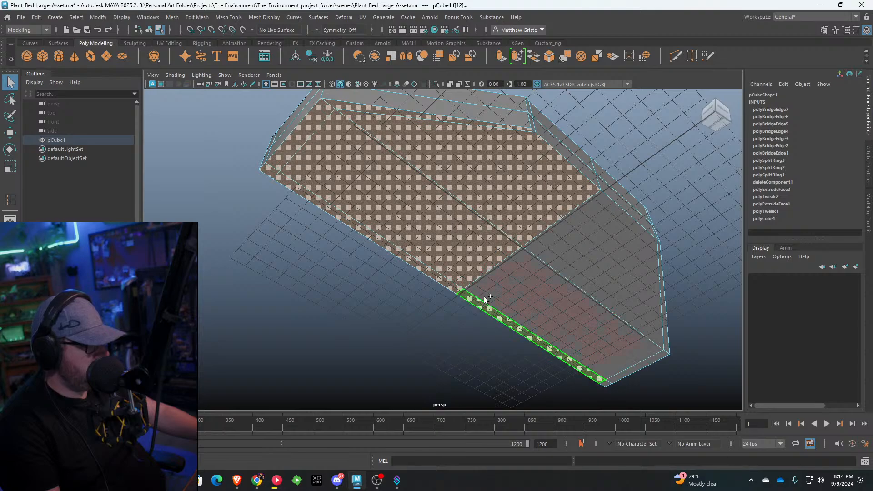
shift+click(531, 285)
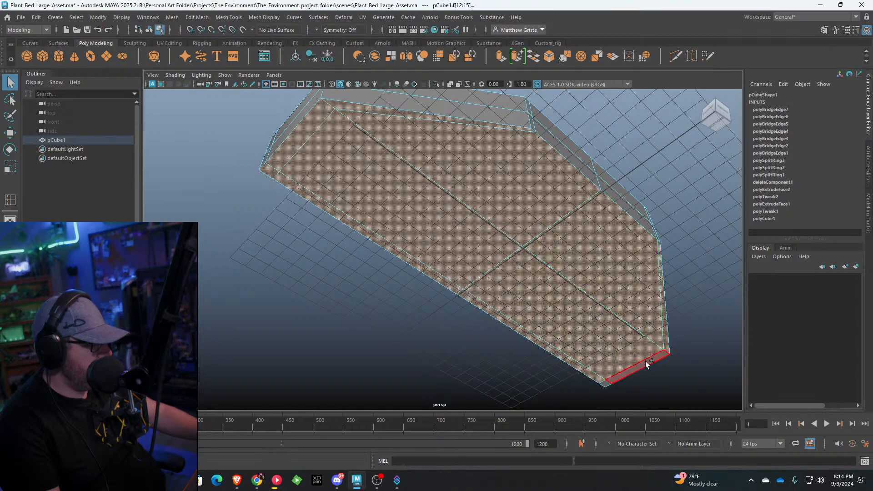
key(Delete)
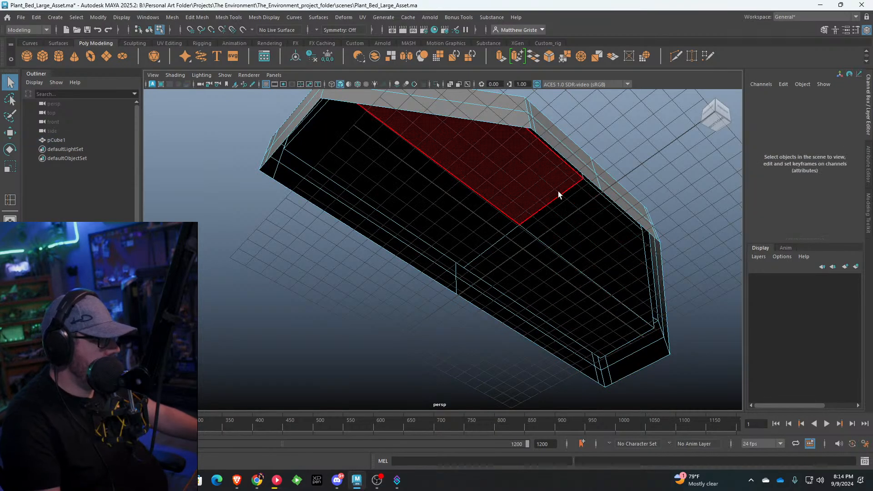
Step: Insert two edge loops across the recessed floor and inner walls, close to both inner corners of the short straight side
alt+drag(558, 191, 360, 97)
click(229, 18)
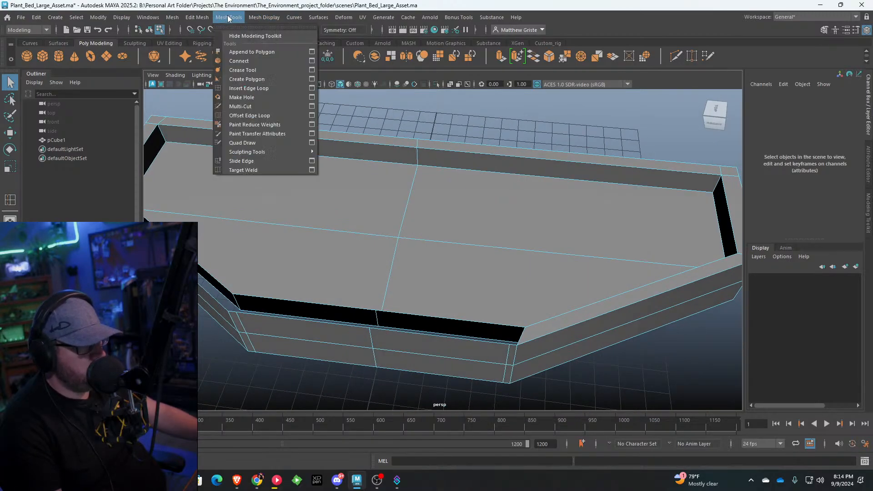
click(248, 88)
click(534, 250)
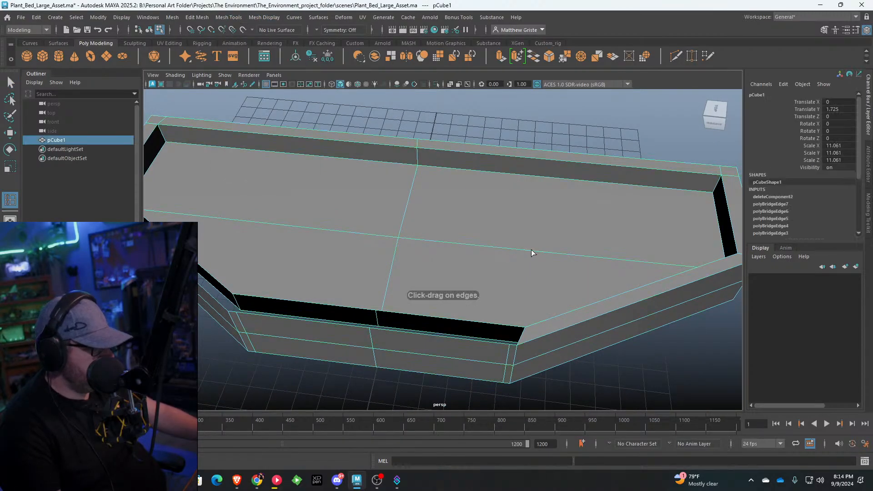
click(725, 242)
alt+drag(725, 241, 439, 251)
alt+middle_drag(386, 136, 454, 233)
scroll(454, 233, up, 3)
key(ctrl+z)
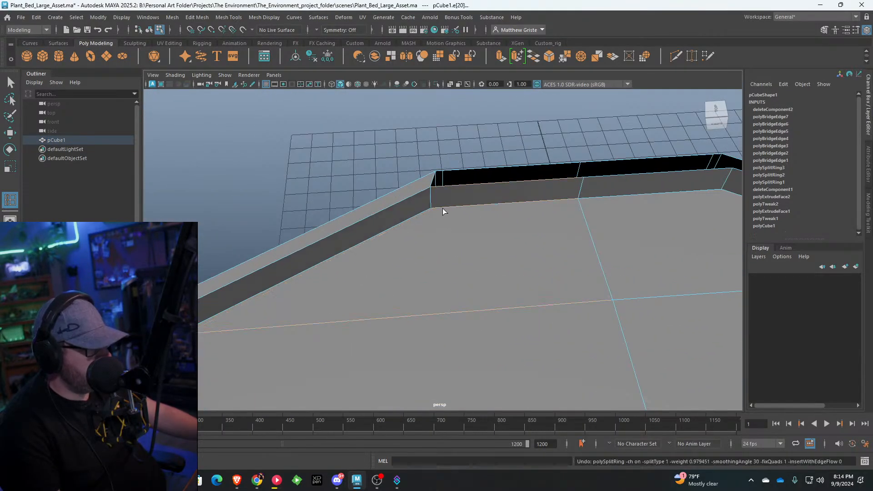
drag(443, 208, 453, 209)
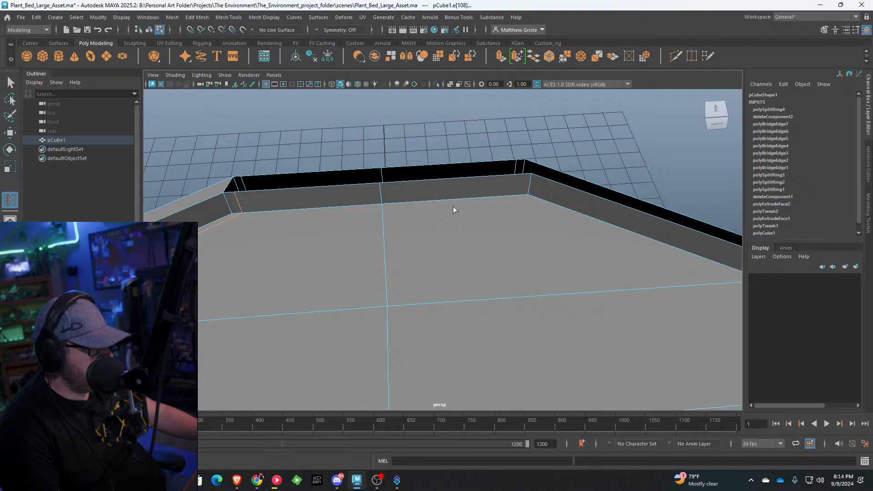
click(519, 196)
alt+drag(519, 196, 497, 207)
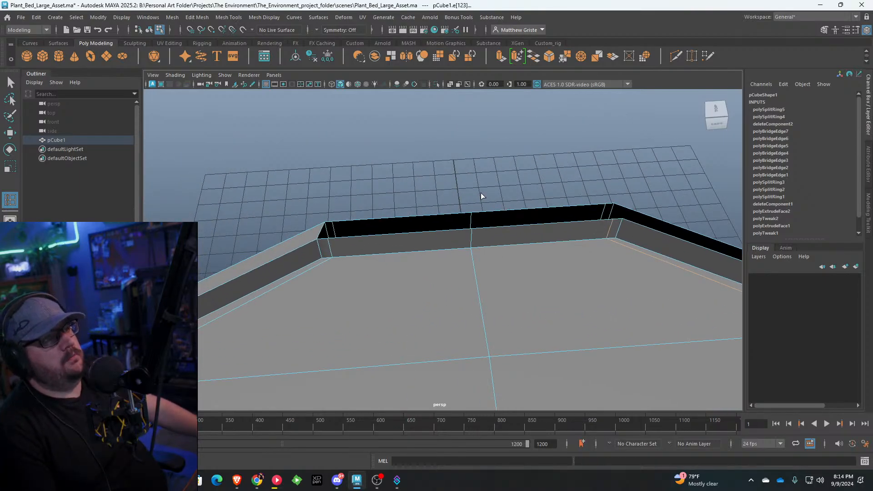
Step: Bridge the outer and inner rim edges of the narrow segment at the first corner of the short straight side
alt+drag(392, 211, 350, 219)
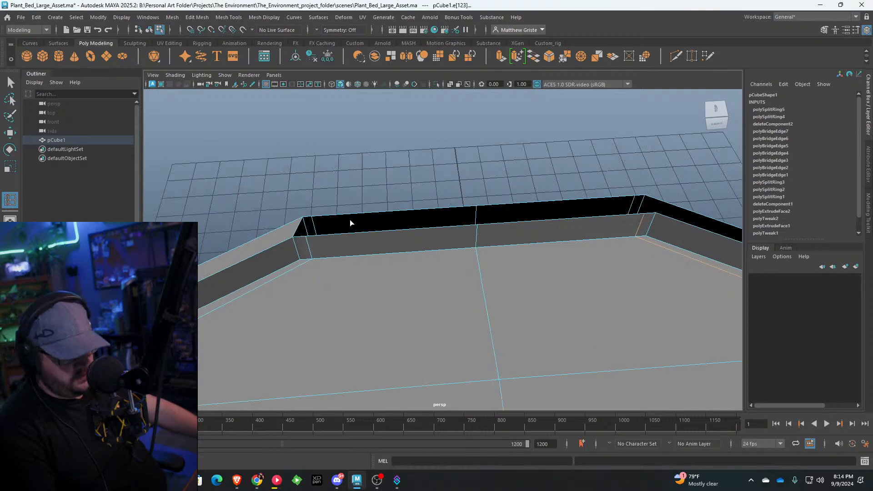
key(q)
right_click(313, 222)
right_drag(313, 222, 312, 200)
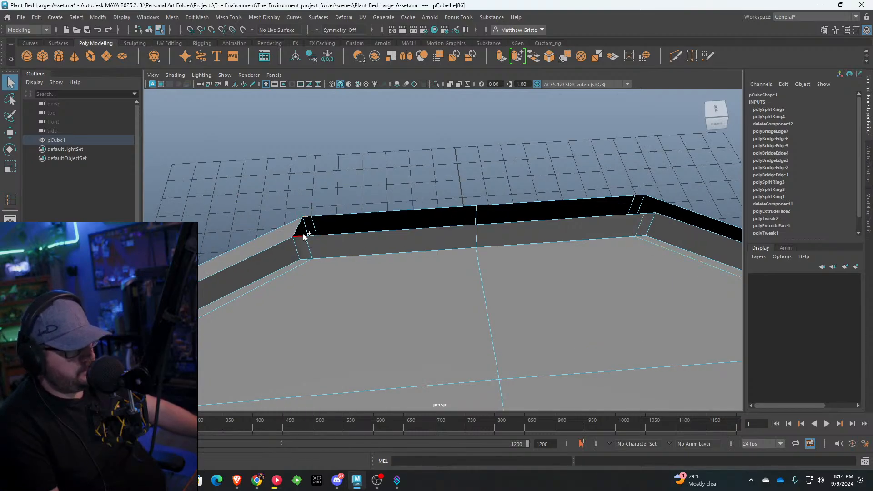
click(531, 58)
Step: Bridge the outer and inner rim edges along both halves of the short straight side
click(413, 227)
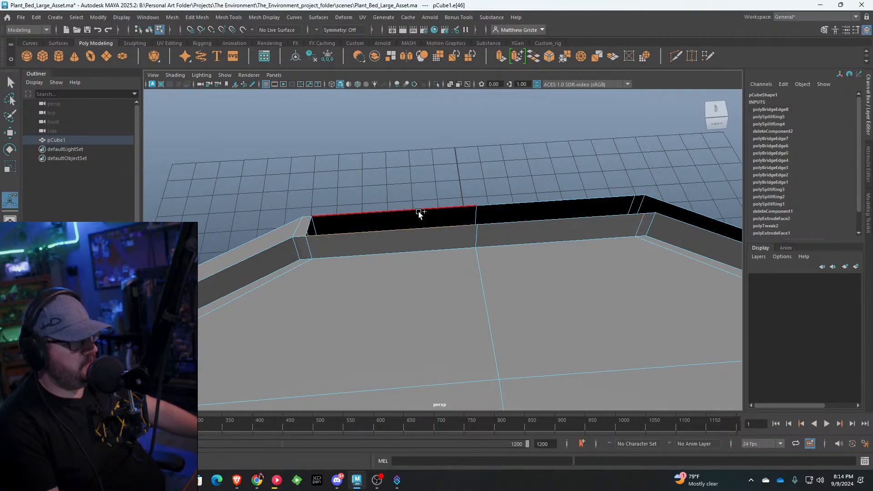
shift+click(419, 211)
key(g)
click(510, 226)
shift+click(510, 204)
key(g)
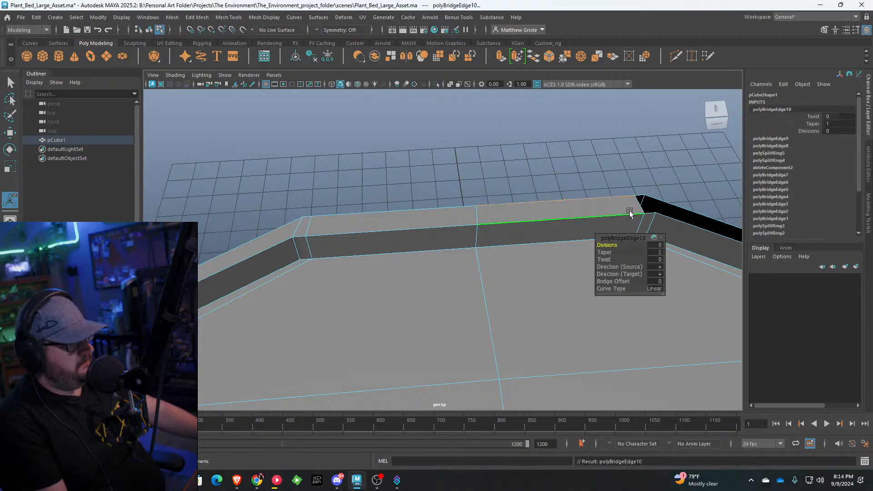
Step: Bridge the rim's narrow segment at the short side's other corner and the open gap along the adjoining slanted side
click(648, 212)
shift+click(643, 195)
key(g)
key(ctrl+z)
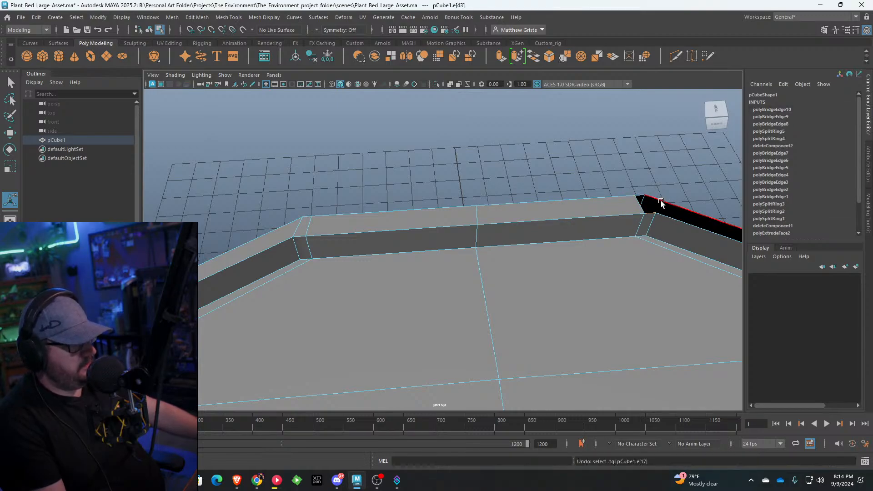
shift+click(666, 217)
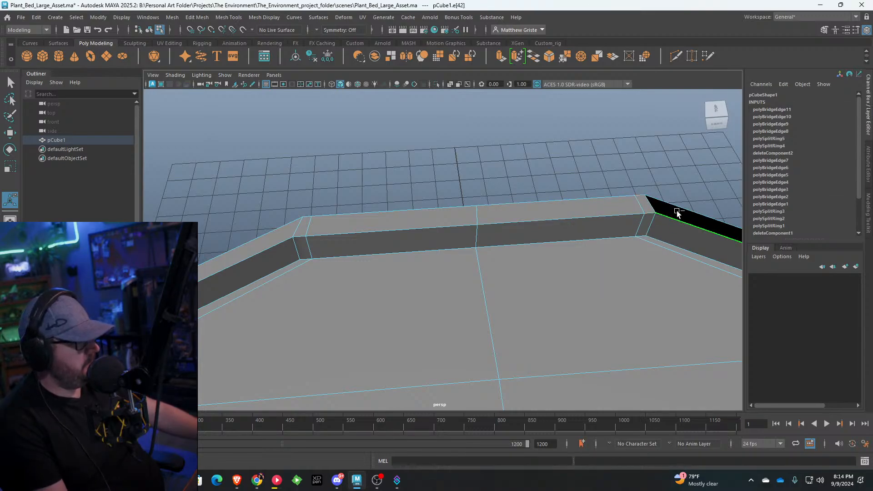
key(g)
Step: Bridge the bottom edges of the two opposite end sides to span the open underside beside the long straight side
alt+drag(672, 204, 452, 197)
right_drag(450, 157, 439, 136)
click(437, 119)
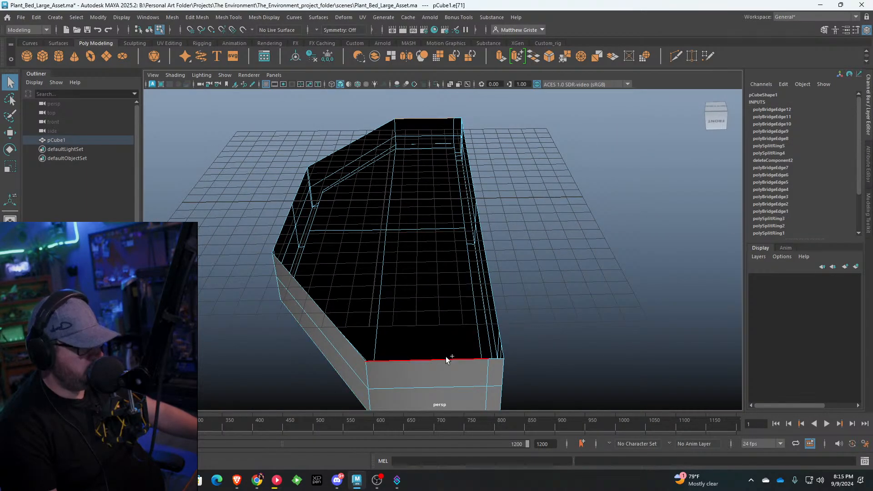
click(530, 61)
Step: Insert two edge loops near each end of the new underside face, lined up with the border cuts on the long side
alt+drag(536, 176, 378, 191)
key(q)
right_drag(455, 221, 453, 203)
click(463, 222)
key(w)
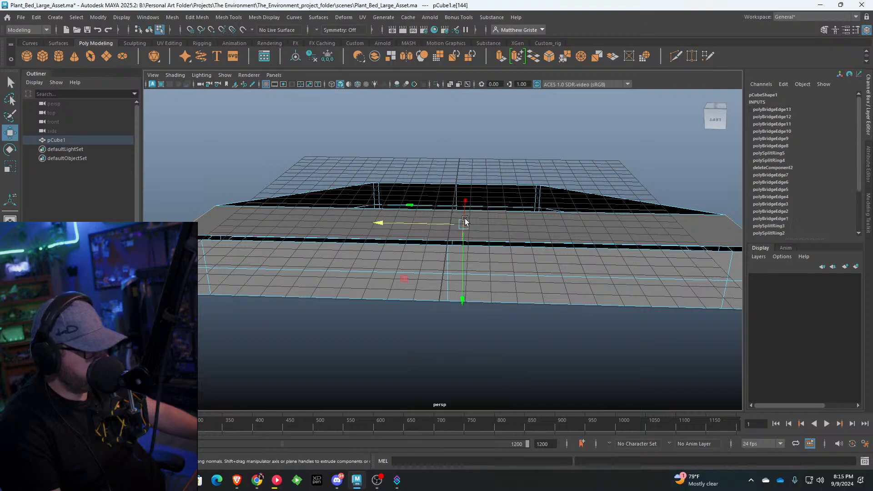
alt+drag(424, 220, 581, 266)
scroll(564, 260, up, 1)
click(229, 17)
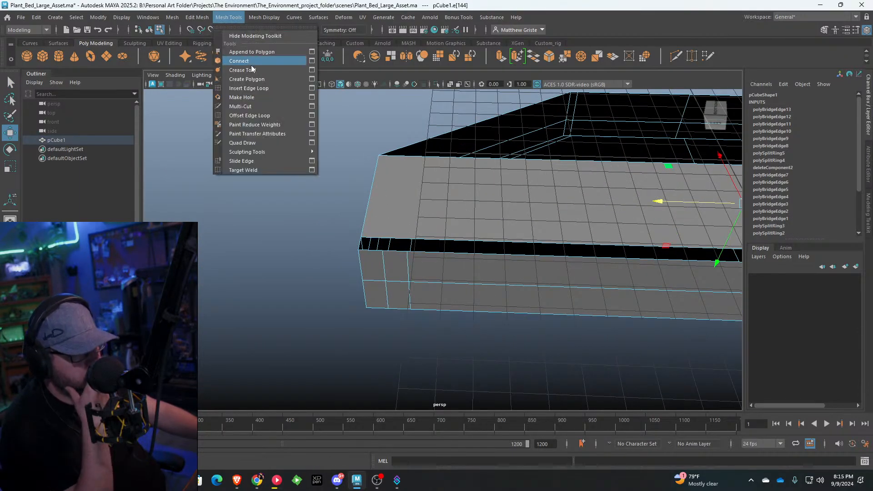
click(259, 89)
drag(382, 236, 501, 226)
scroll(430, 231, down, 3)
scroll(441, 238, up, 2)
click(570, 227)
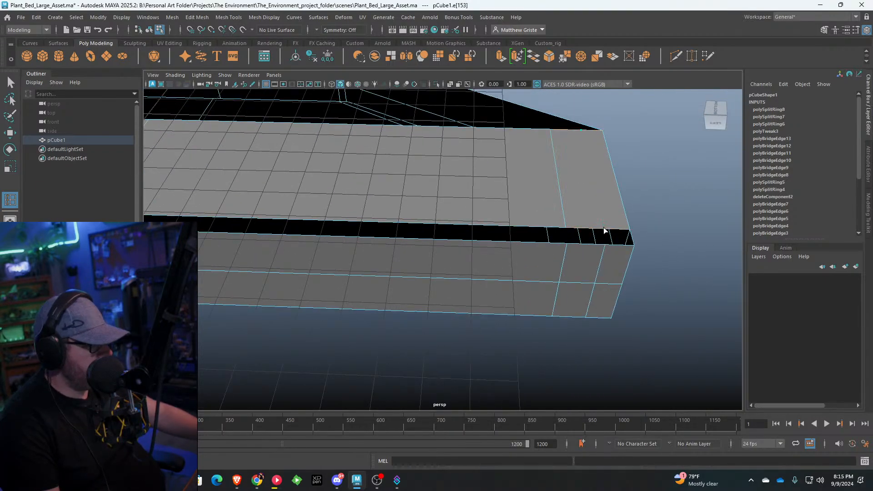
click(603, 227)
Step: Select all the faces on one half of the bed, up to the centre line, and delete them
scroll(602, 225, down, 5)
alt+middle_drag(420, 217, 446, 216)
alt+drag(446, 217, 451, 212)
key(q)
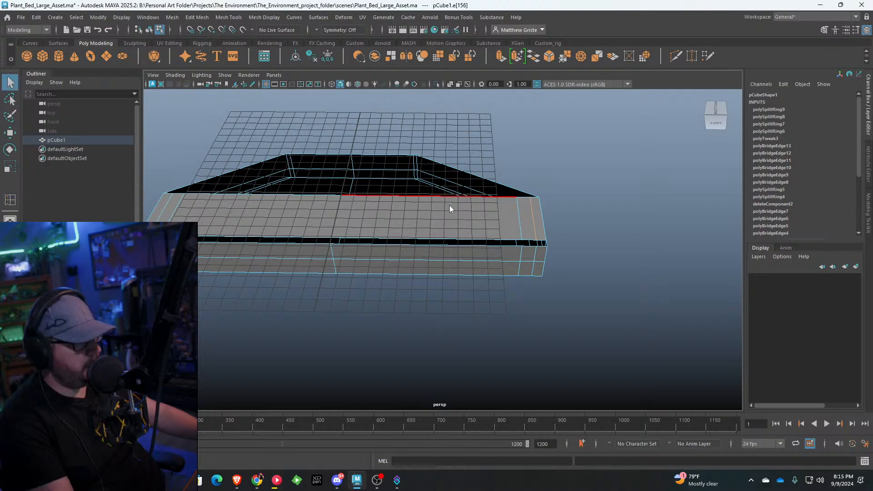
right_drag(448, 204, 447, 226)
drag(581, 315, 392, 141)
key(Delete)
Step: Bridge the underside face to the long straight side's bottom edges, closing the narrow gap out to the corner
scroll(362, 176, up, 3)
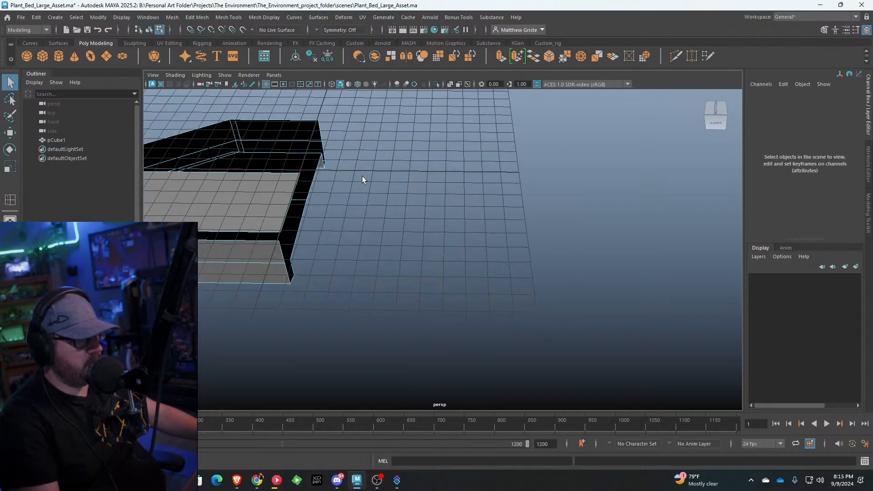
alt+middle_drag(323, 177, 655, 204)
scroll(654, 205, up, 4)
alt+drag(655, 205, 636, 207)
right_drag(377, 221, 380, 195)
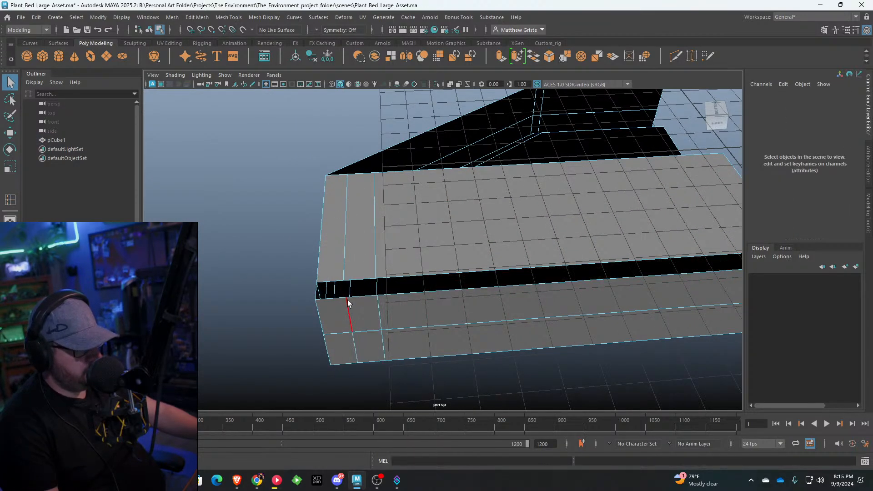
click(357, 289)
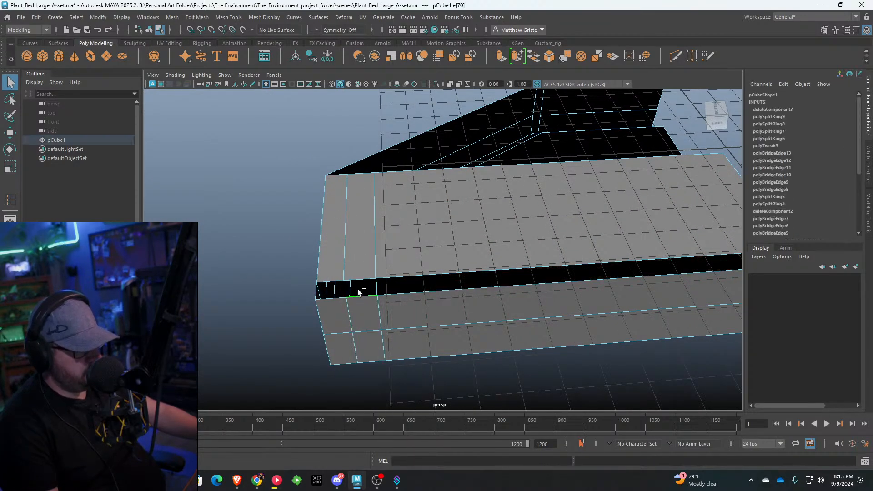
click(333, 289)
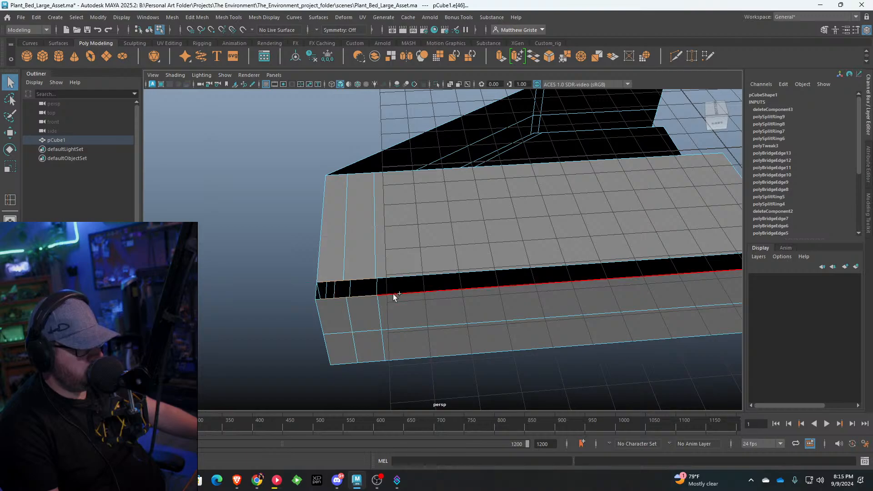
click(532, 58)
Step: Bridge the underside face's open inner edge to the bottom edge of the short straight side
alt+drag(510, 205, 446, 197)
click(446, 198)
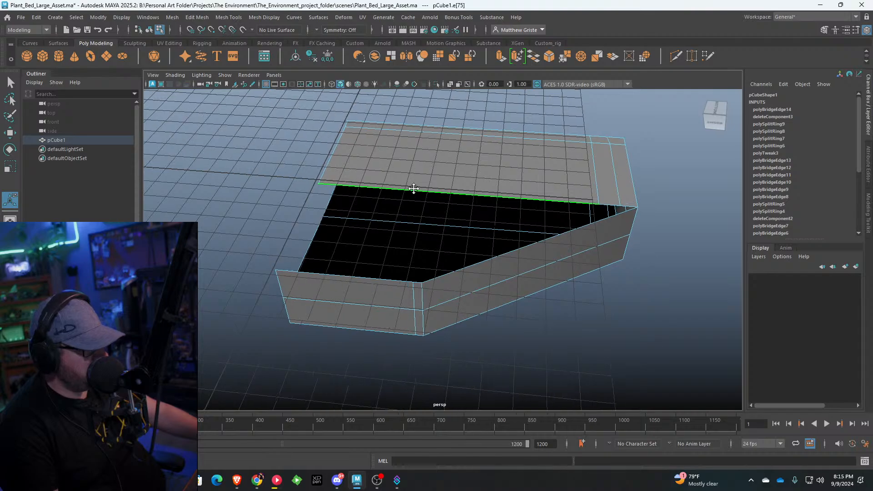
alt+drag(413, 188, 399, 305)
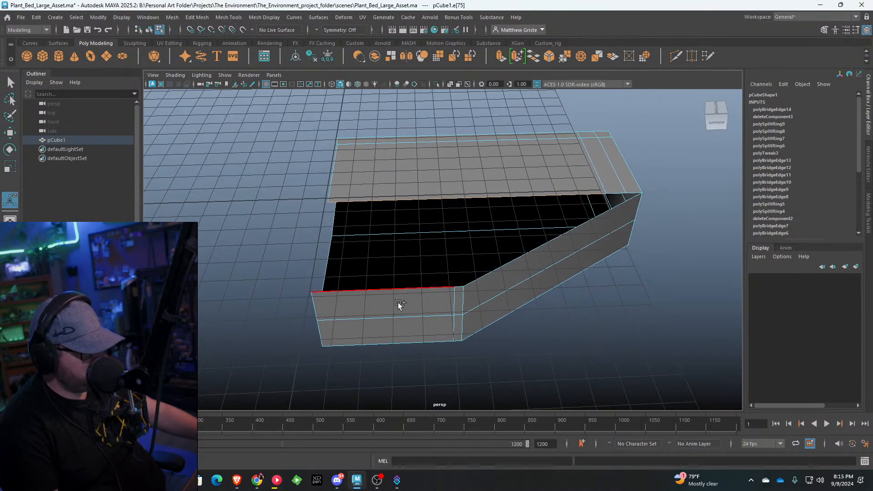
click(533, 57)
Step: Delete the inner of the two edge loops running across the underside near the end side
alt+drag(534, 195, 319, 202)
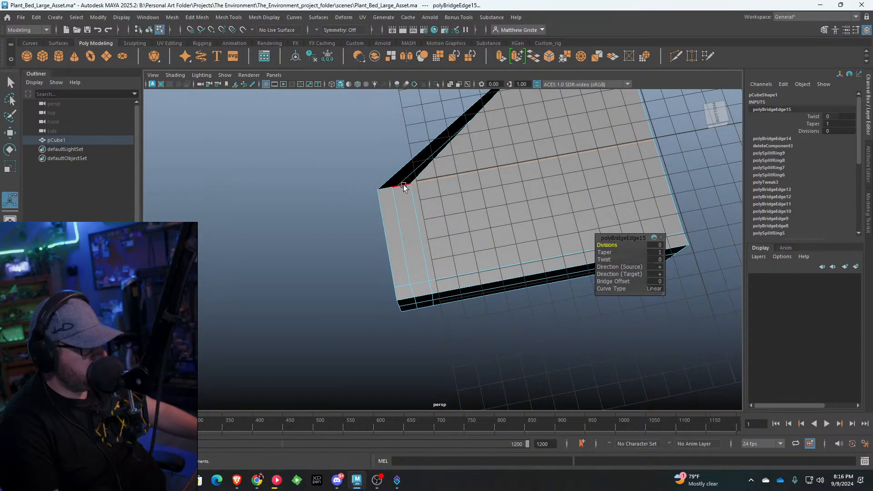
alt+drag(403, 184, 421, 126)
click(385, 221)
double_click(385, 222)
scroll(386, 222, down, 4)
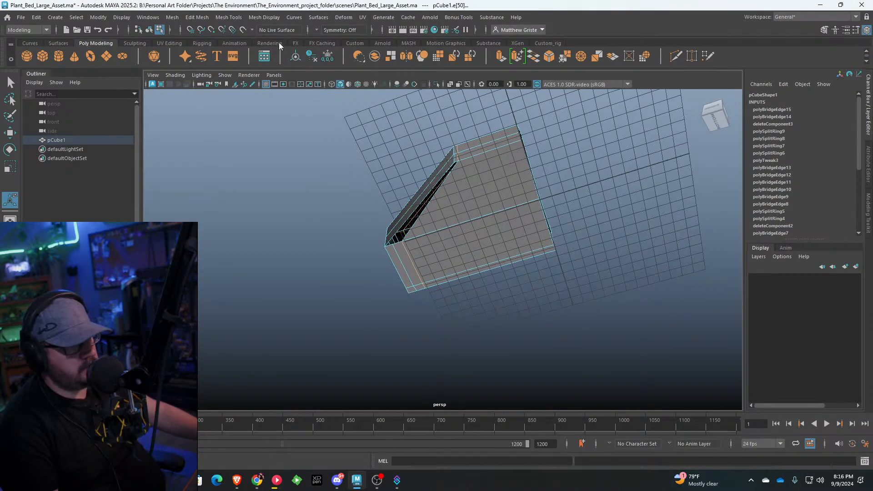
click(233, 17)
mouse_move(200, 17)
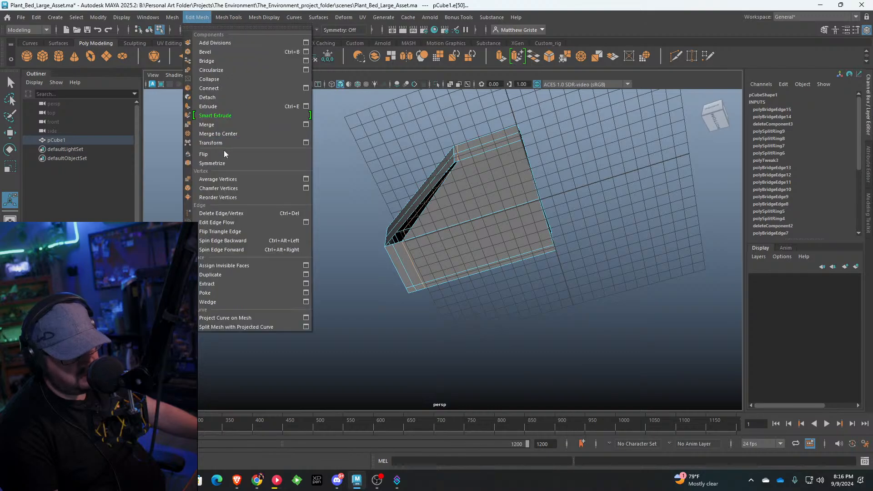
click(228, 213)
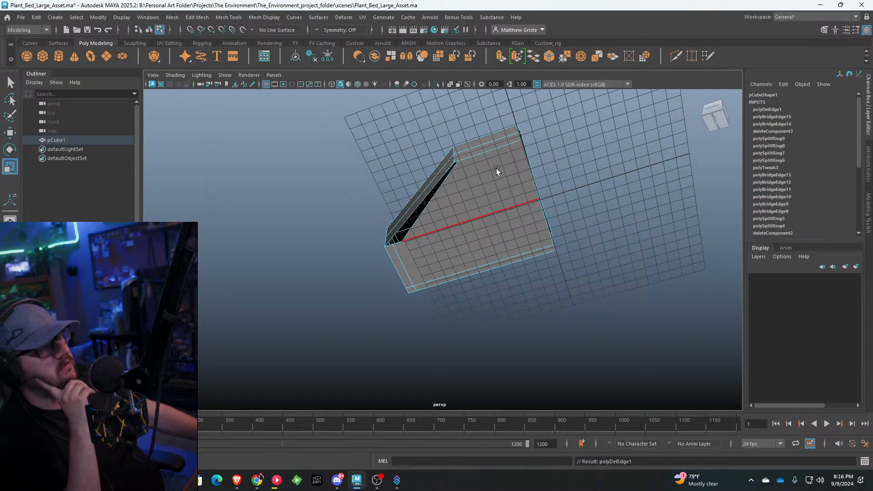
Step: Target-weld the underside's loose vertex near the slanted corner onto the end of the remaining edge loop
click(454, 147)
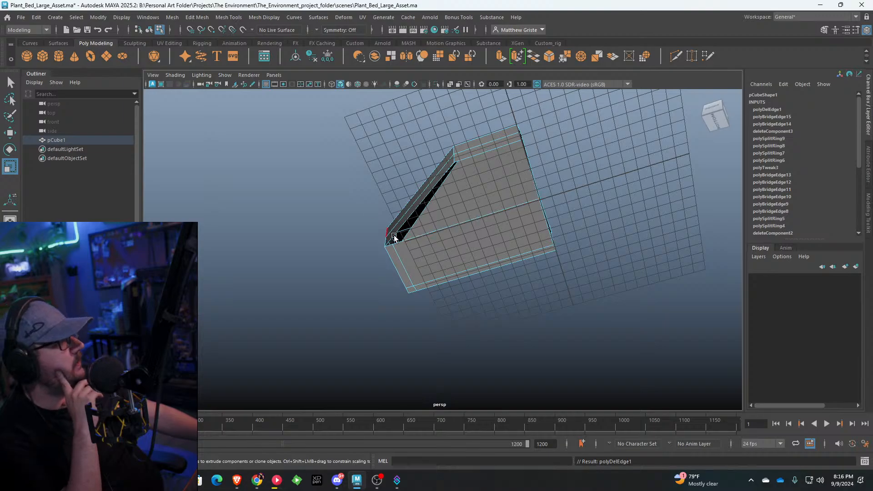
alt+drag(424, 228, 313, 171)
click(867, 213)
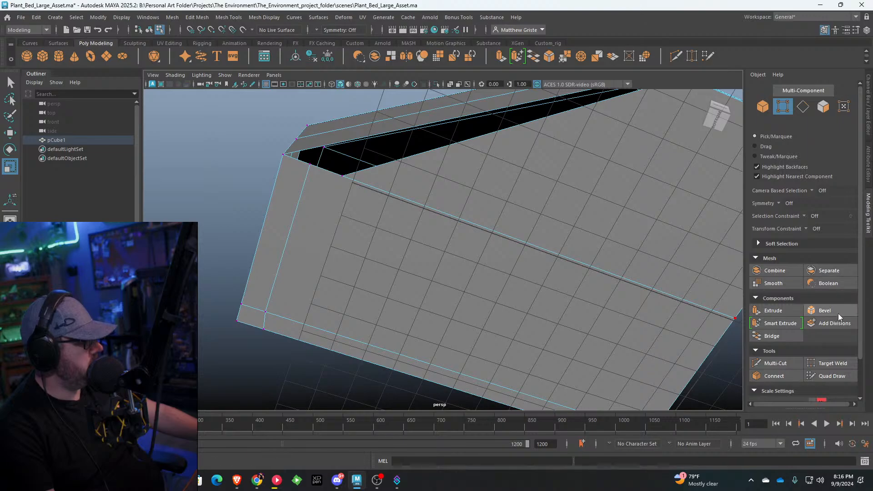
click(833, 364)
alt+drag(306, 167, 431, 168)
Step: Bridge the underside's inner edge to the bottom edge of the slanted side to close the remaining gap
key(q)
right_drag(361, 170, 360, 136)
click(606, 140)
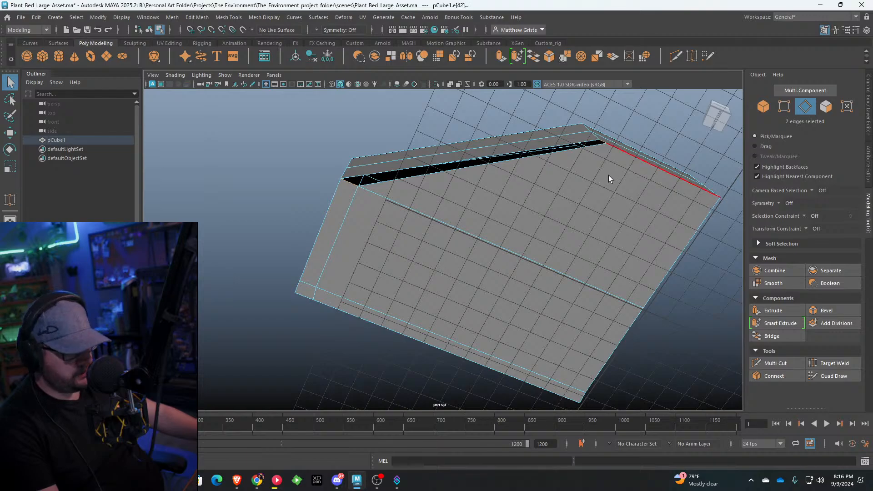
key(Delete)
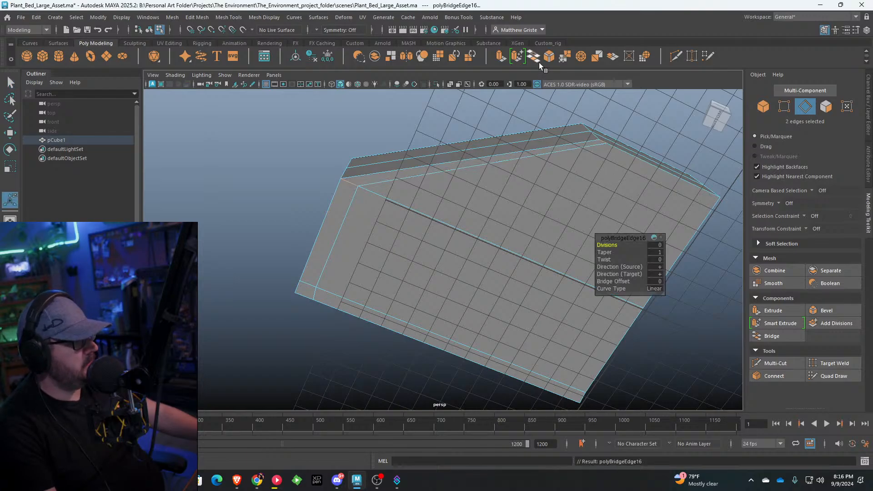
Step: Examine the half bed's edge flow on the closed underside and in the recessed interior
key(F8)
alt+drag(606, 126, 450, 182)
click(558, 189)
scroll(469, 186, down, 5)
key(F10)
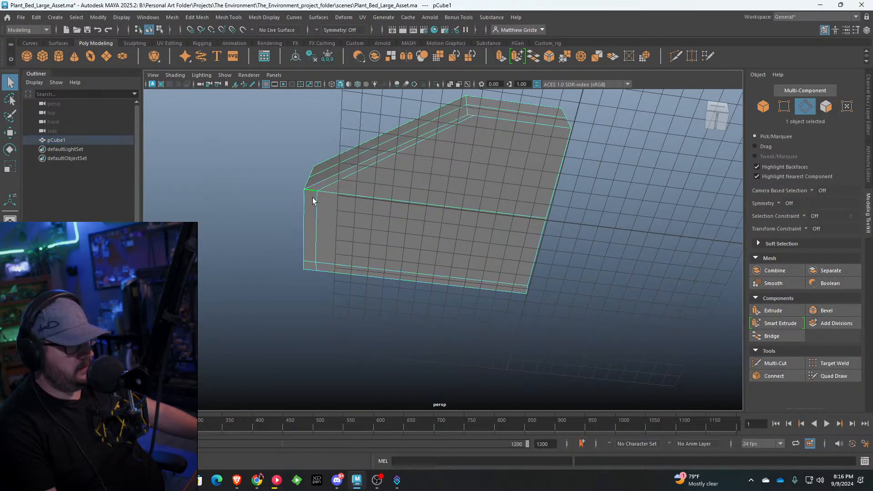
shift+click(314, 268)
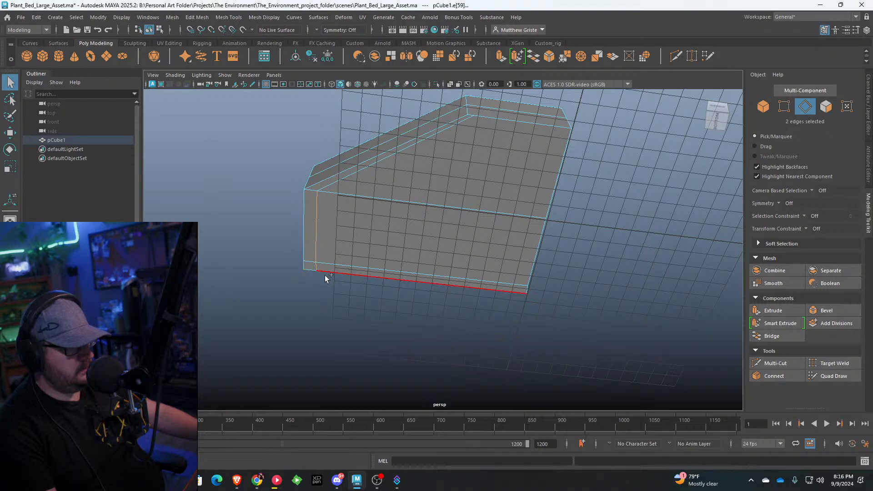
alt+drag(325, 275, 470, 160)
scroll(450, 179, up, 5)
alt+drag(419, 128, 424, 156)
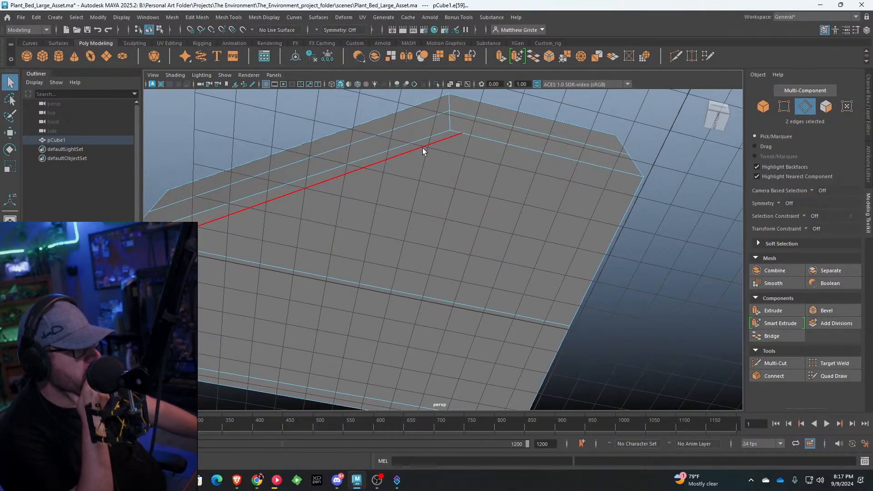
scroll(422, 148, down, 5)
alt+drag(462, 135, 426, 237)
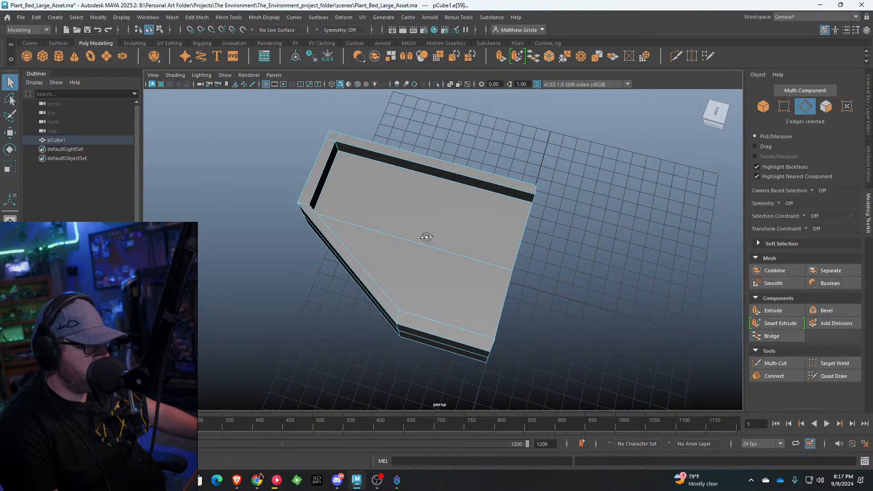
scroll(355, 132, up, 2)
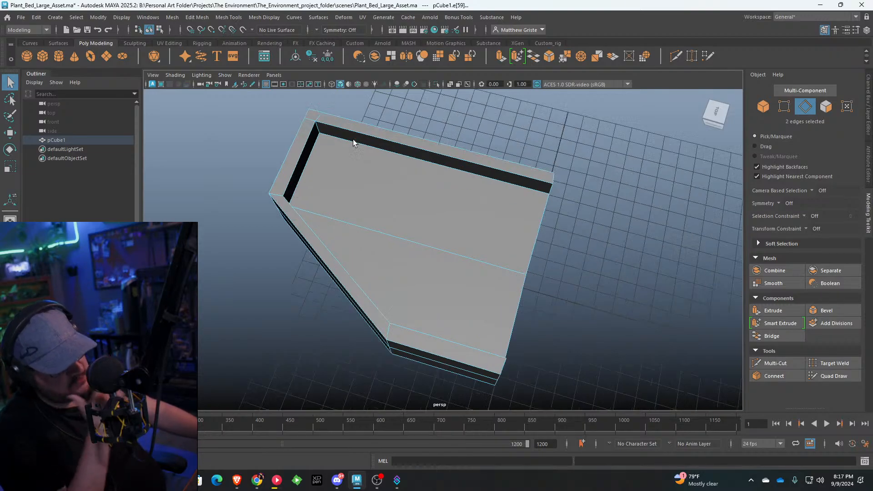
alt+drag(354, 143, 515, 164)
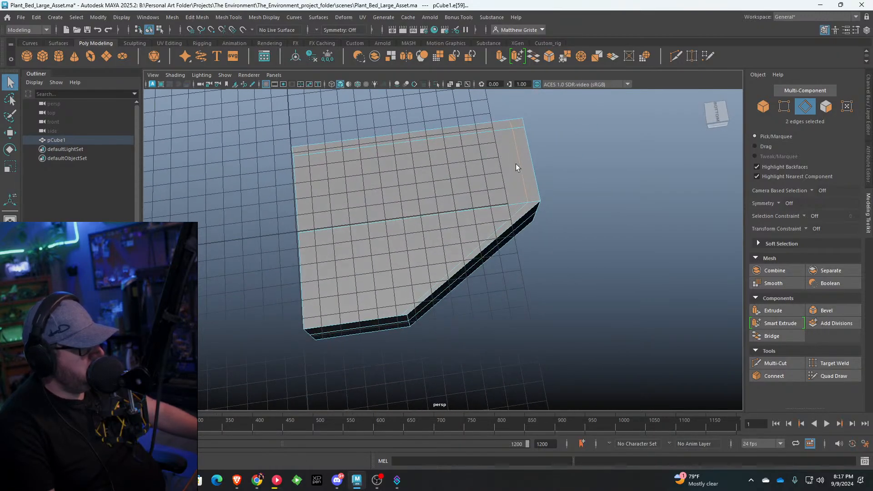
Step: Delete the underside edge running parallel to the slanted side's outer edge
scroll(437, 200, up, 2)
click(419, 224)
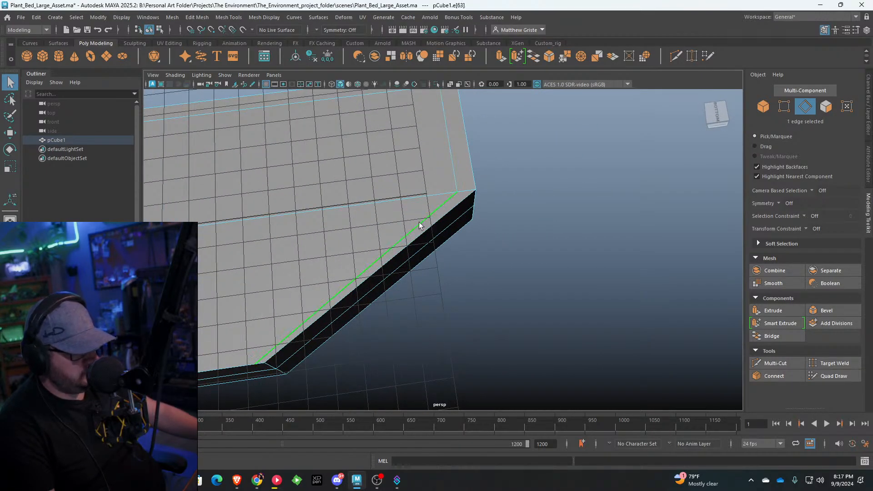
click(228, 17)
click(197, 16)
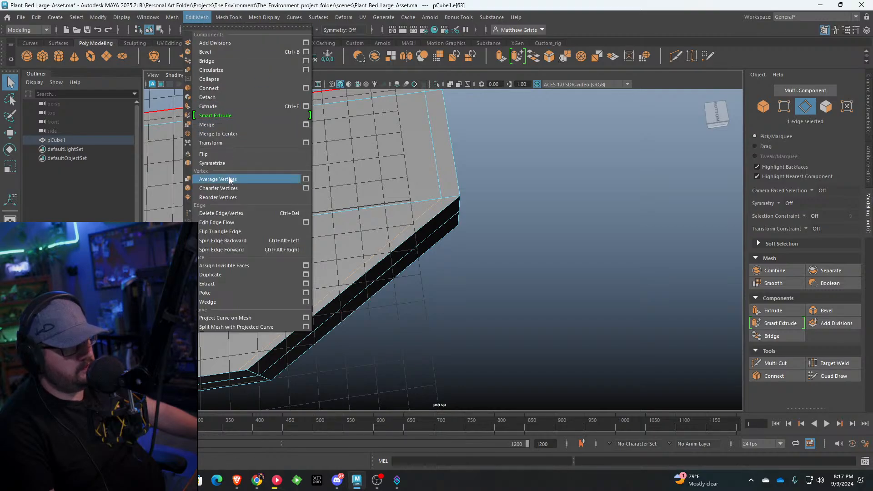
click(232, 214)
Step: Insert an edge loop across the slanted side close to its corner with the end side
scroll(422, 198, up, 2)
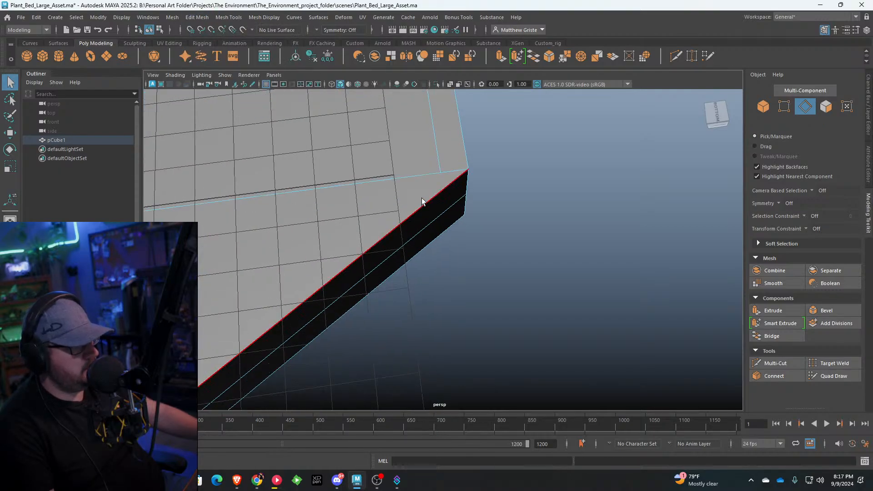
click(226, 18)
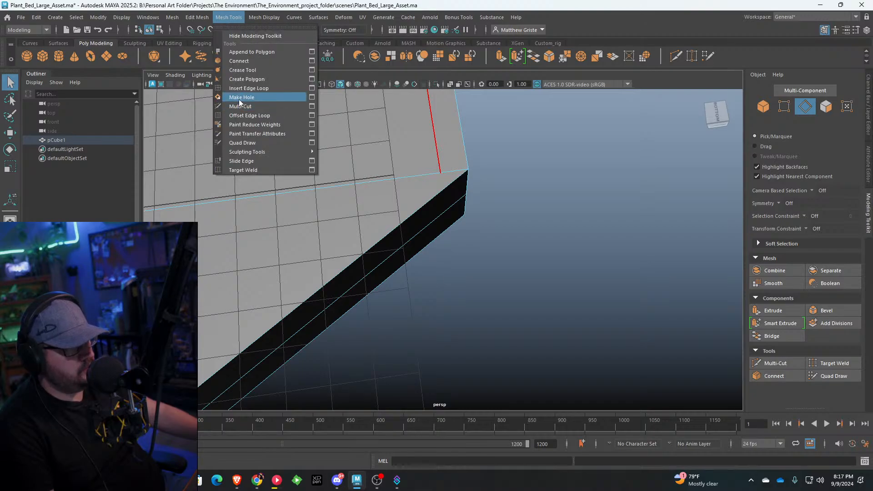
click(239, 97)
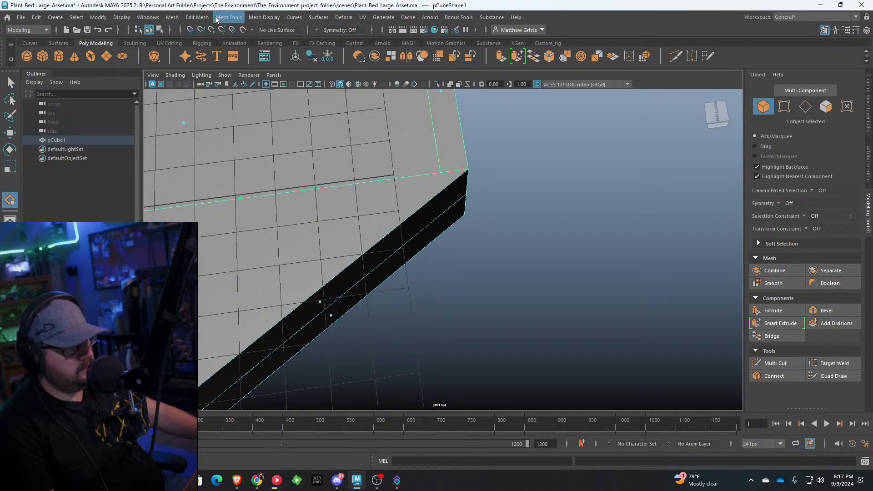
click(218, 18)
click(254, 77)
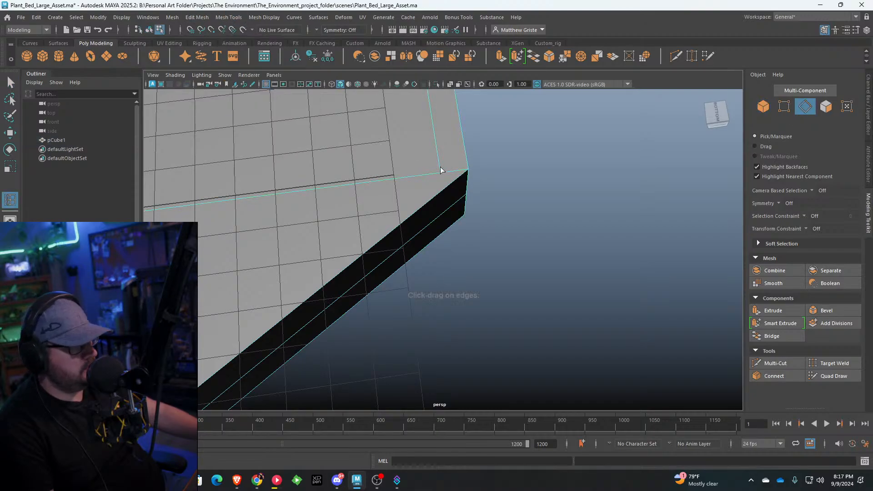
click(447, 192)
scroll(445, 173, down, 5)
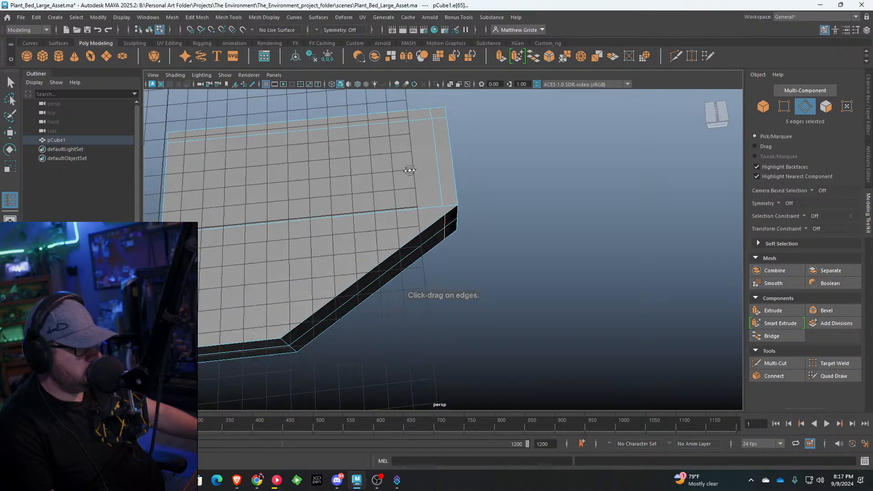
alt+drag(409, 170, 413, 189)
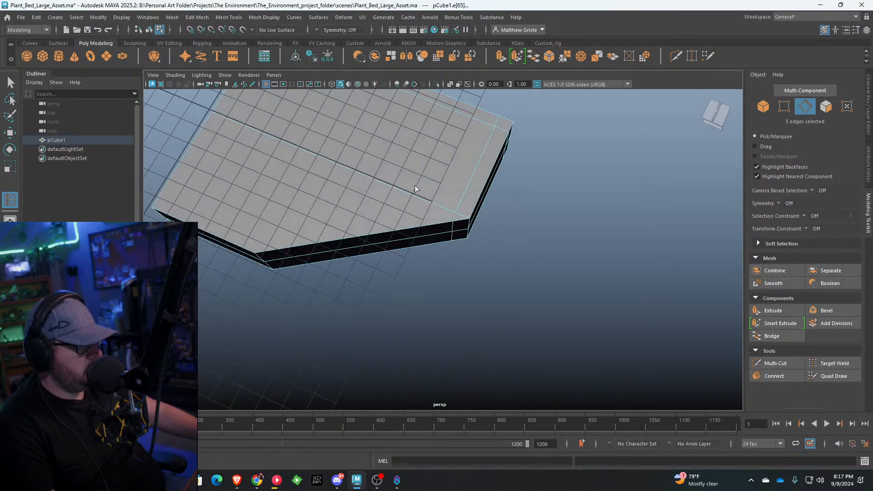
Step: Insert a second edge loop across the slanted side, between the first one and the corner
scroll(436, 194, up, 4)
alt+middle_drag(487, 194, 448, 209)
scroll(427, 193, up, 2)
mouse_move(424, 193)
alt+mouse_down()
mouse_move(456, 183)
mouse_move(432, 190)
alt+mouse_up()
click(432, 193)
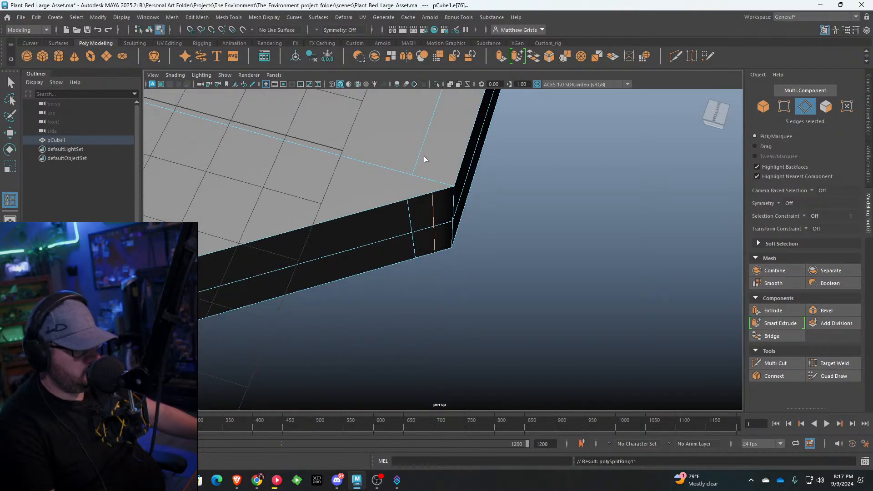
Step: Multi-cut an edge on the underside from the first slanted-side loop to the end of the inner loop, and preview the bed smoothed
right_drag(419, 157, 430, 136)
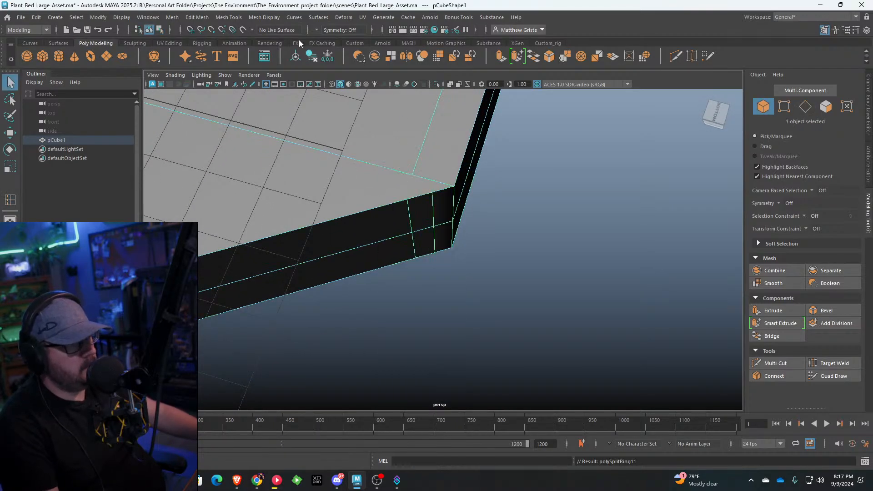
click(249, 17)
mouse_move(228, 17)
click(238, 107)
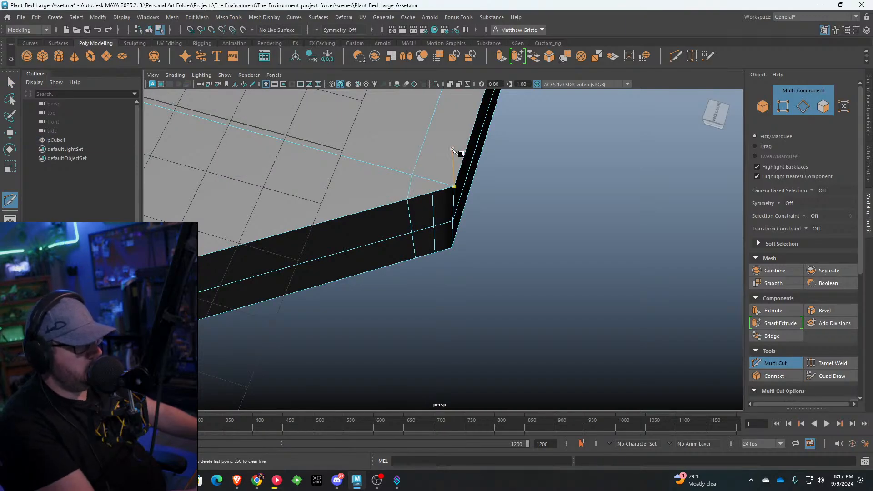
scroll(461, 151, down, 4)
alt+drag(450, 174, 335, 246)
key(q)
key(3)
key(1)
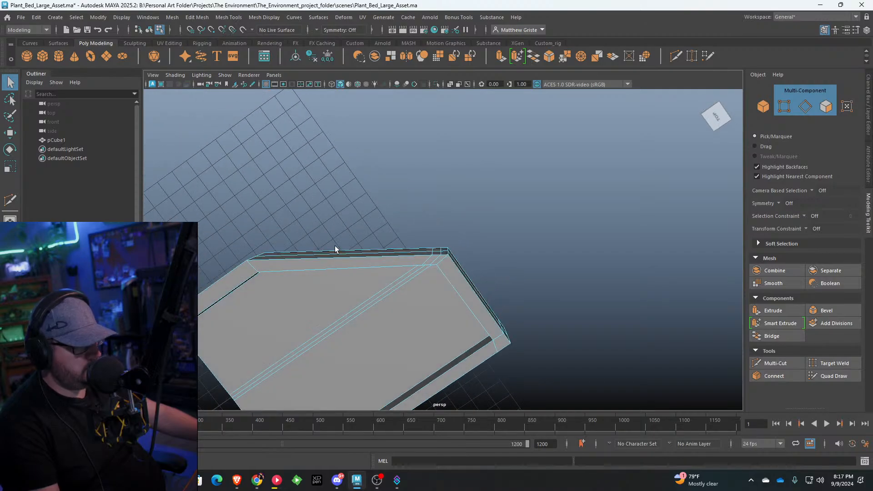
Step: Insert an edge loop across the half bed's width near the slanted side's other corner and scale it straight along its length
right_drag(335, 221, 365, 211)
alt+drag(366, 211, 496, 165)
click(355, 215)
click(520, 198)
alt+drag(519, 199, 411, 268)
click(236, 19)
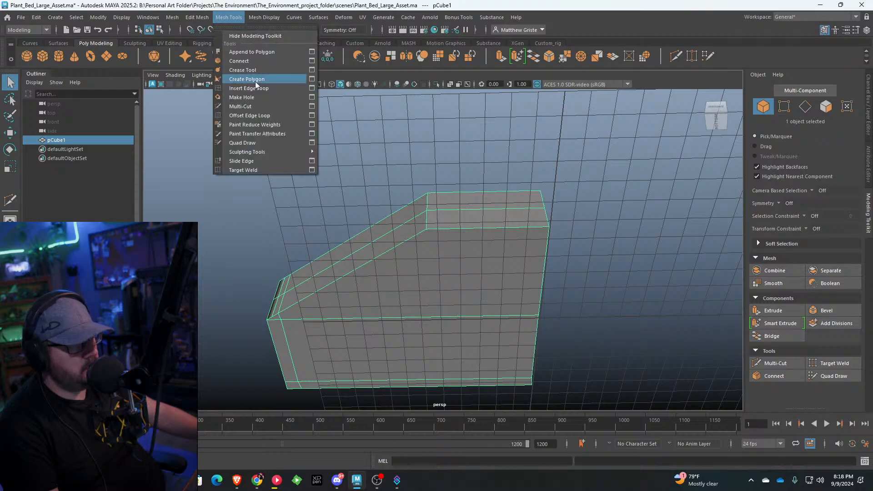
click(255, 81)
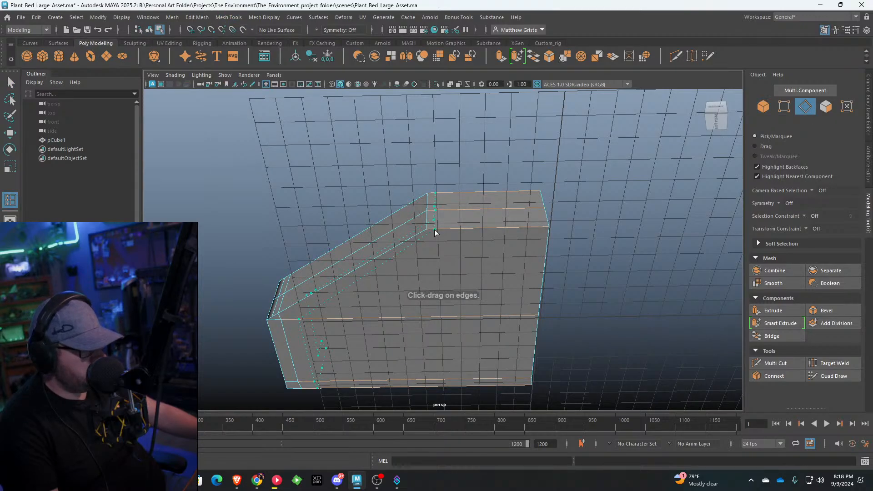
click(482, 229)
key(r)
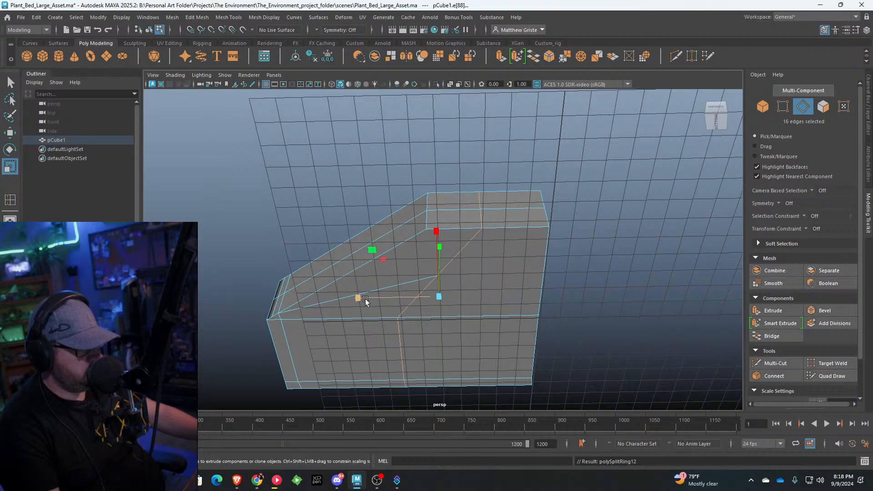
drag(359, 298, 429, 308)
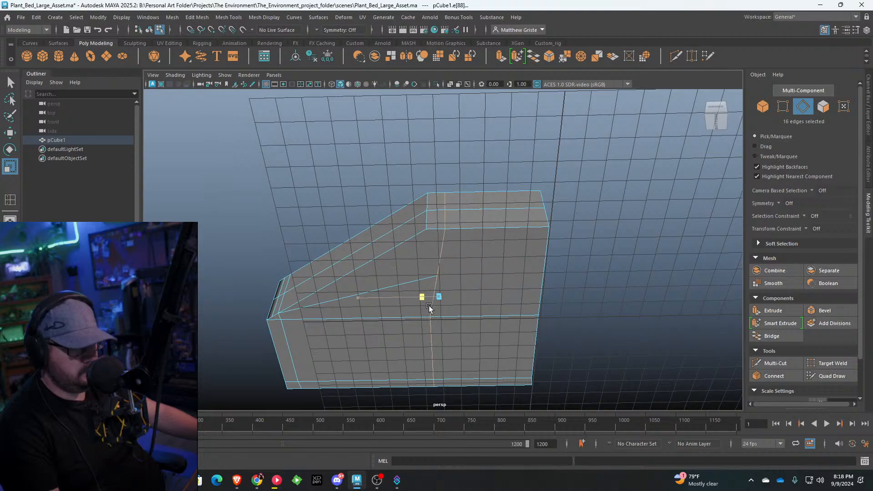
Step: Delete the diagonal underside edge running from the slanted corner to the new cross loop
right_click(423, 280)
right_drag(419, 205, 418, 201)
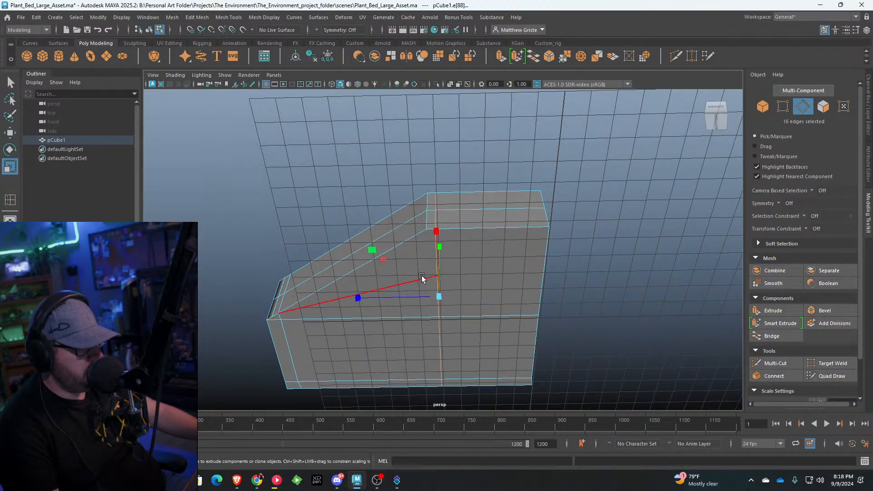
click(423, 278)
alt+drag(423, 278, 428, 209)
scroll(427, 209, up, 3)
alt+middle_drag(434, 201, 444, 197)
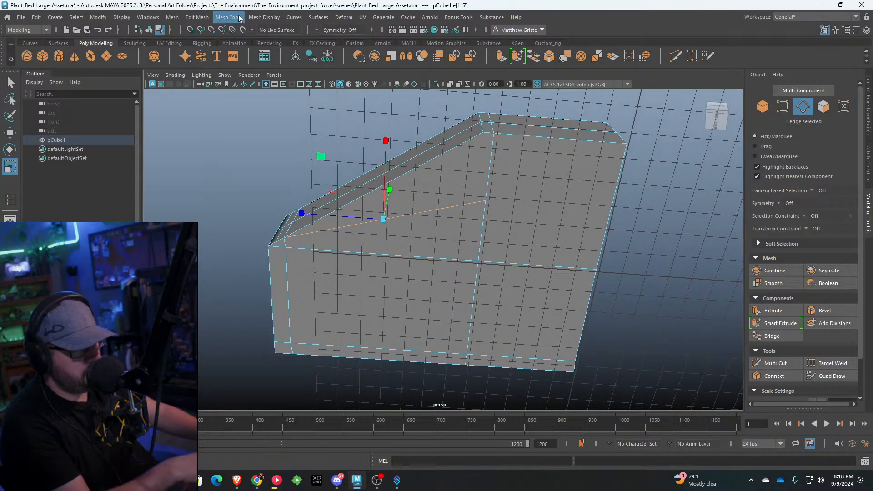
key(Delete)
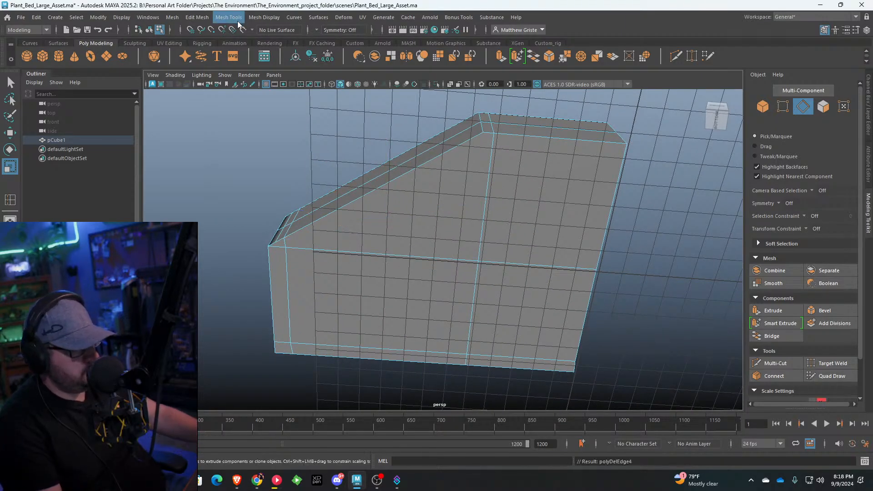
Step: Try to insert another edge loop beside the cross loop, starting from the long straight rim
scroll(445, 132, down, 5)
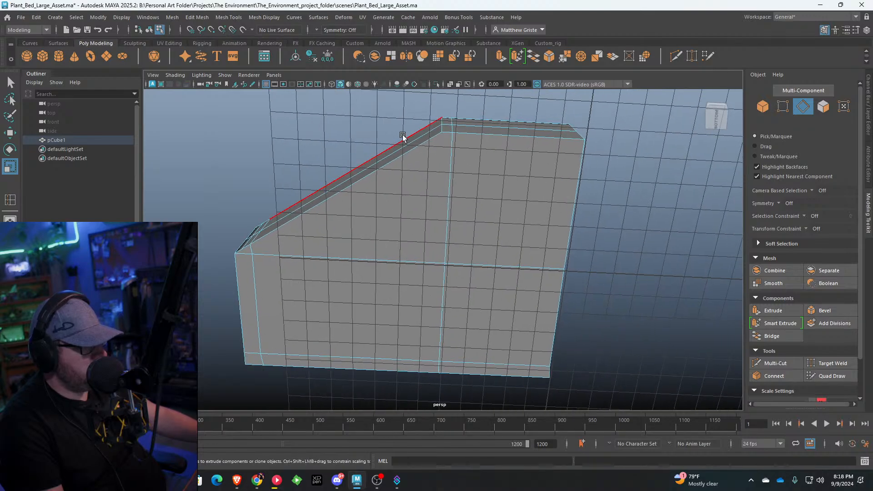
alt+drag(406, 183, 400, 302)
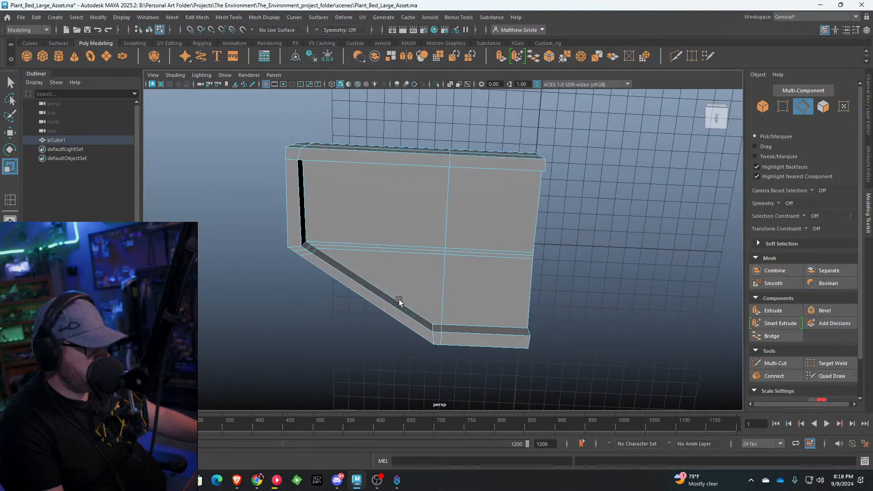
click(228, 17)
click(299, 103)
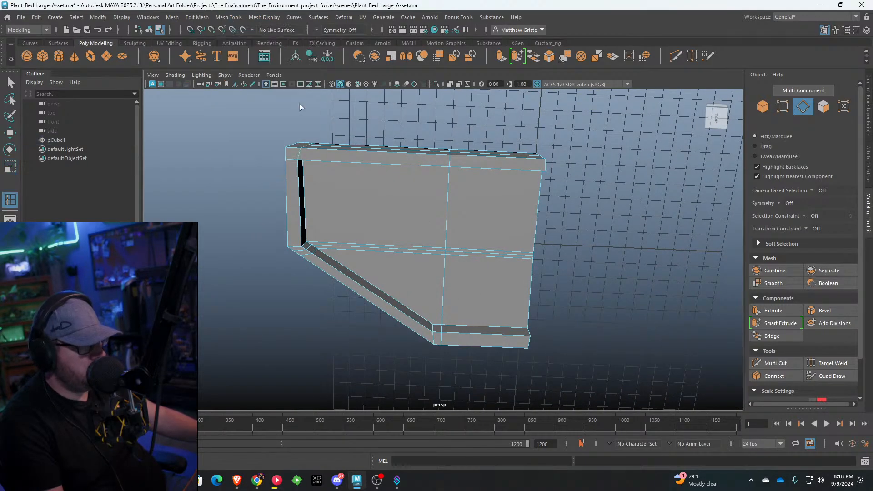
click(431, 154)
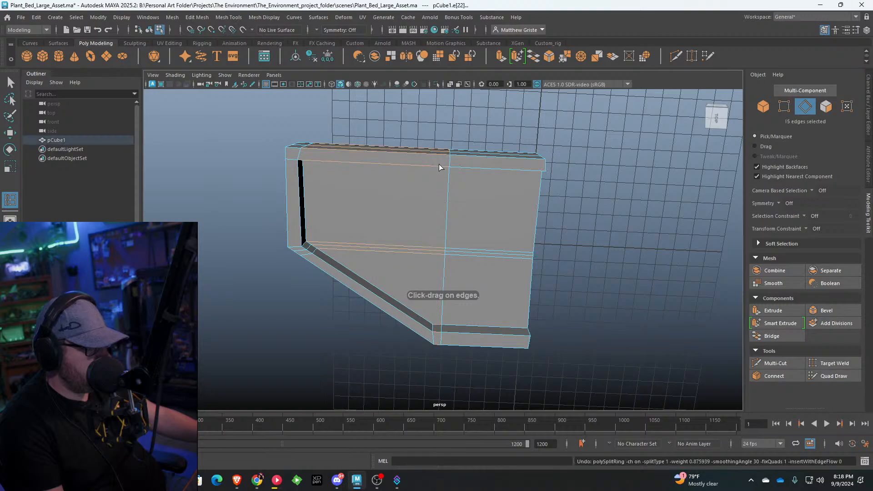
alt+middle_drag(439, 165, 374, 137)
Step: Multi-cut a line beside the cross loop over the interior floor, long rim and outer wall, ending at the underside's middle edge
click(228, 16)
click(240, 107)
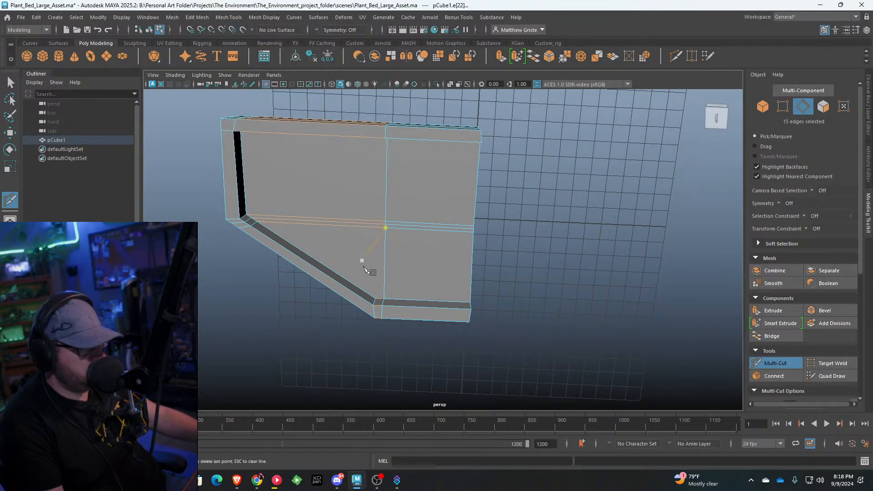
alt+drag(390, 176, 387, 136)
scroll(387, 136, up, 3)
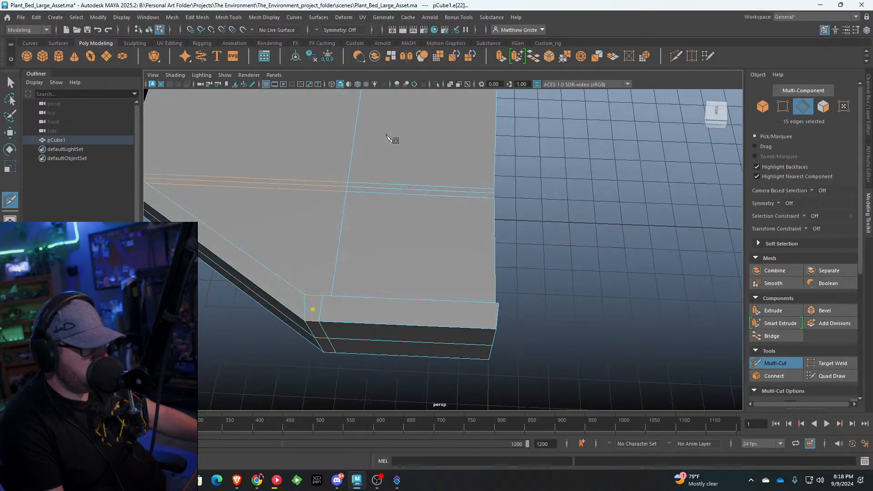
alt+middle_drag(387, 137, 429, 237)
click(410, 184)
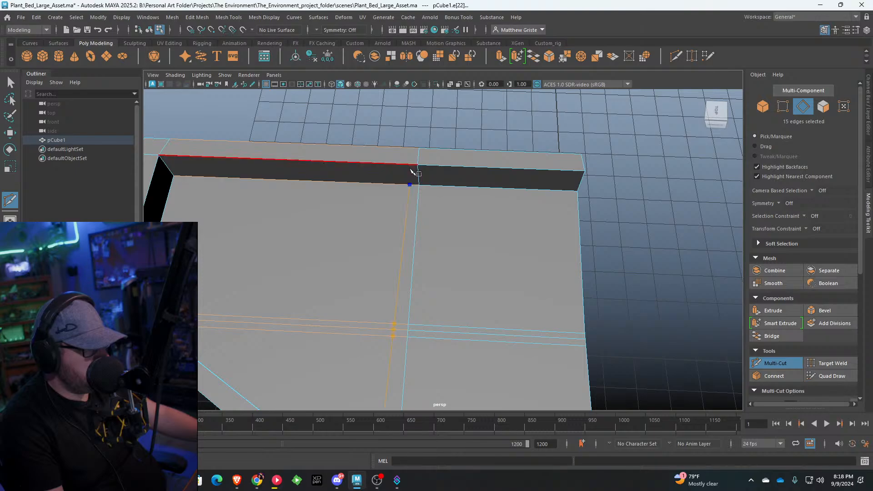
click(409, 165)
alt+drag(410, 165, 411, 202)
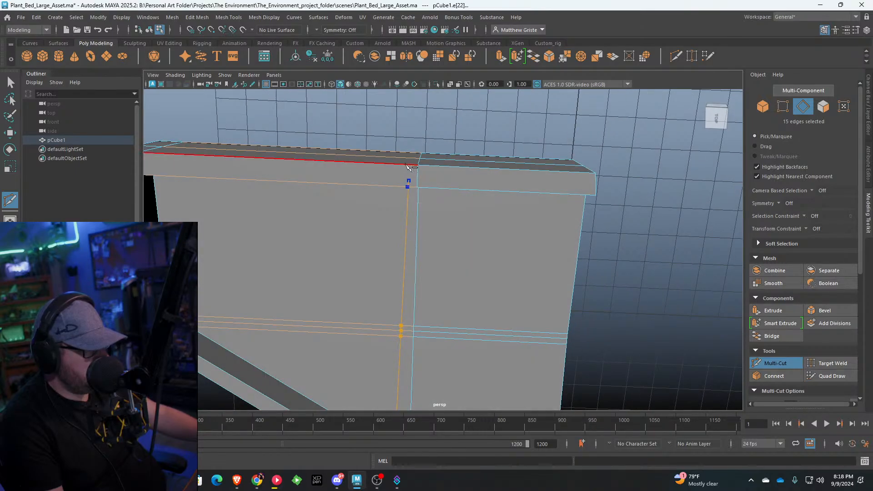
alt+drag(406, 166, 427, 159)
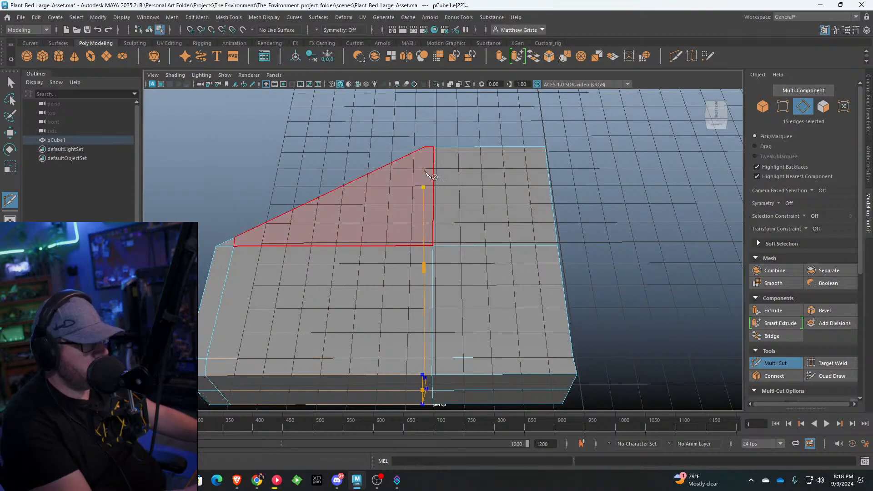
click(422, 246)
right_click(437, 219)
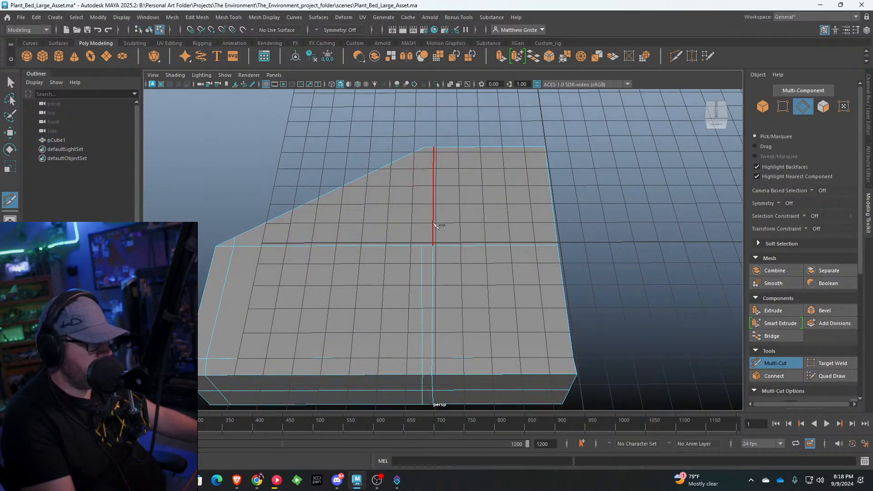
Step: Multi-cut the parallel line across the remaining half of the underside, and preview the half bed smoothed
alt+drag(435, 221, 591, 209)
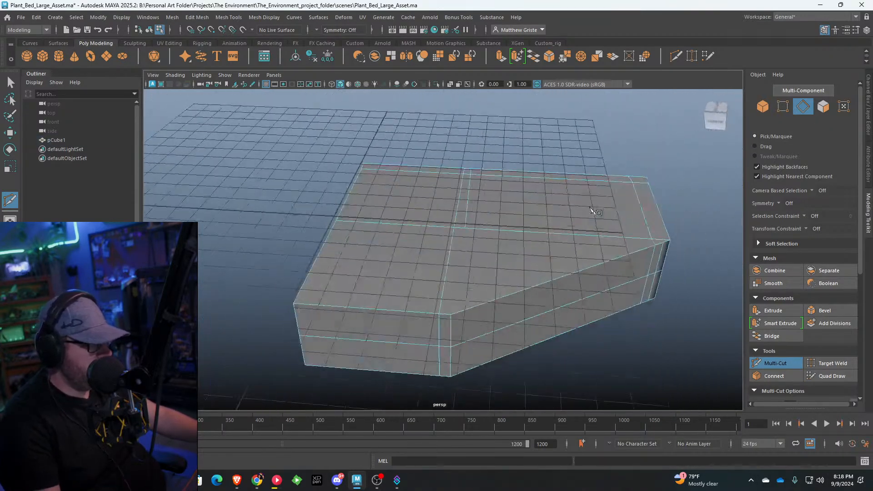
click(459, 295)
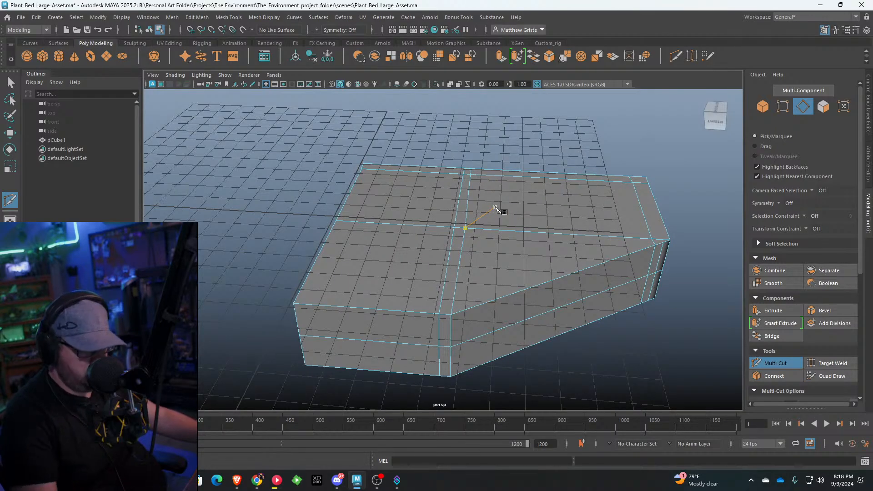
key(q)
right_drag(495, 206, 527, 192)
alt+drag(526, 192, 601, 231)
key(3)
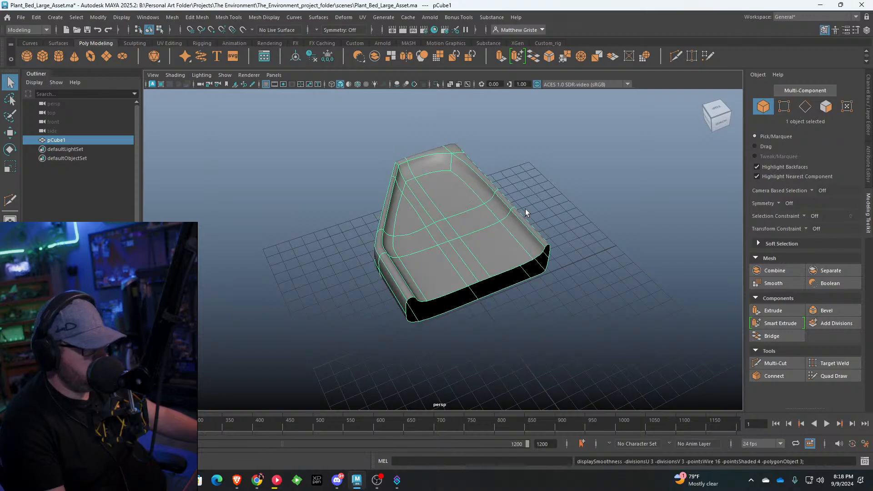
key(1)
Step: Insert an edge loop across the slanted side right beside its corner with the short straight side
alt+drag(527, 207, 523, 246)
click(172, 17)
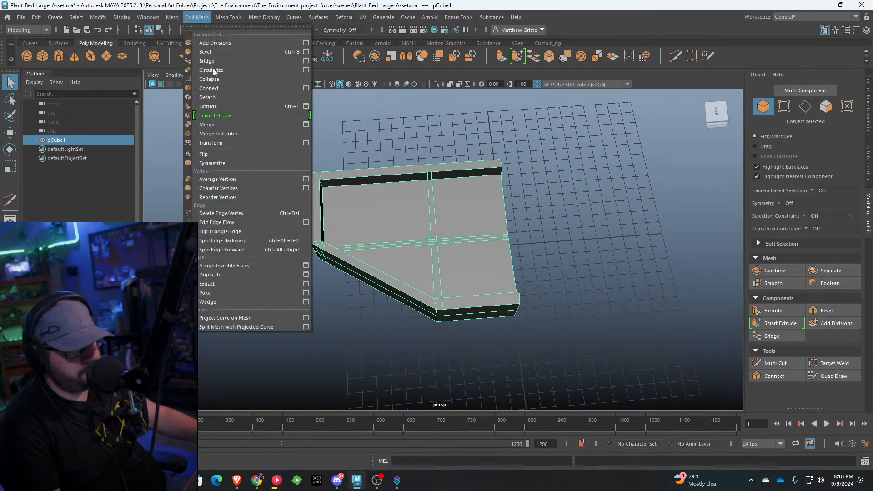
click(248, 89)
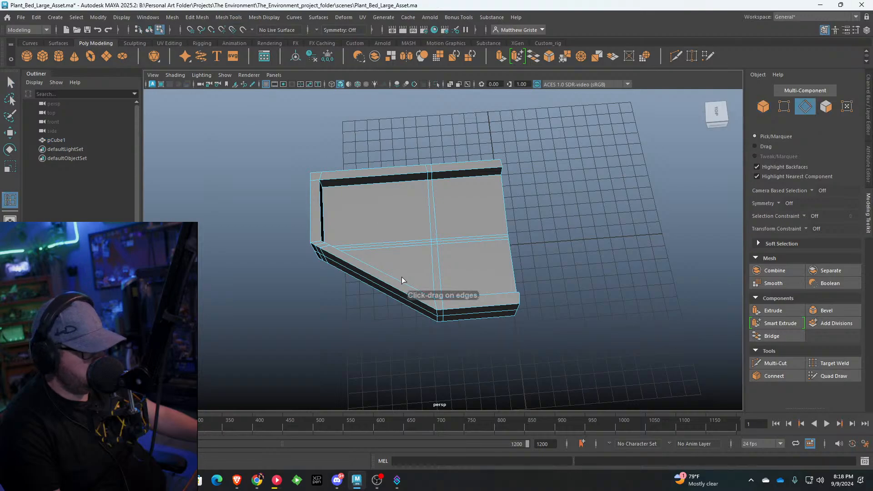
click(427, 304)
alt+drag(448, 273, 339, 291)
key(ctrl+z)
click(335, 290)
key(ctrl+z)
Step: Return to object mode and apply the Mirror command to the half bed with its current options
alt+drag(487, 224, 328, 108)
key(F8)
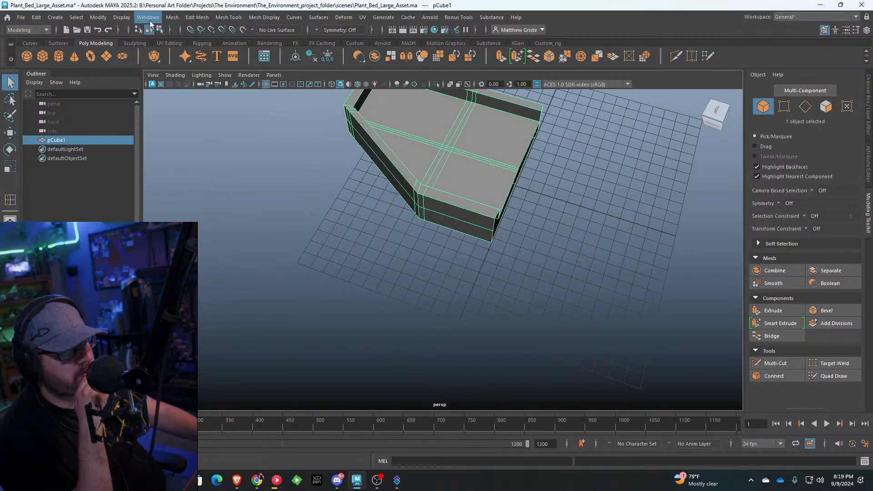
click(149, 21)
click(200, 19)
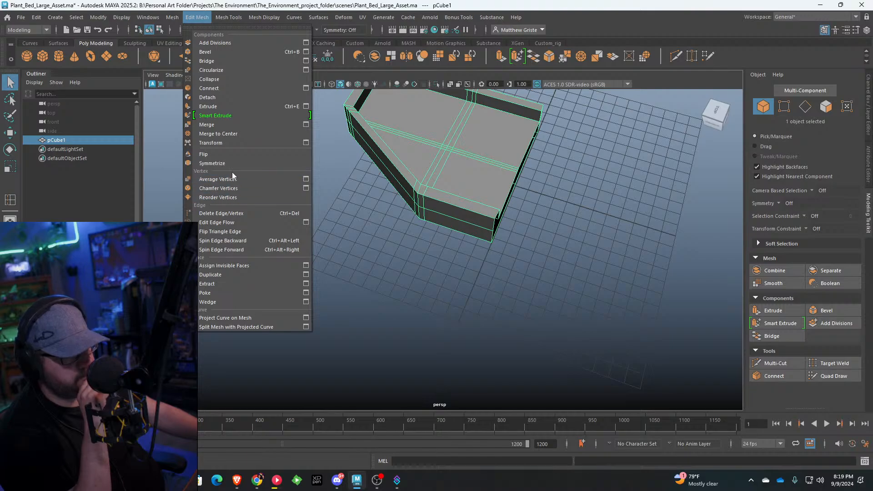
mouse_move(172, 17)
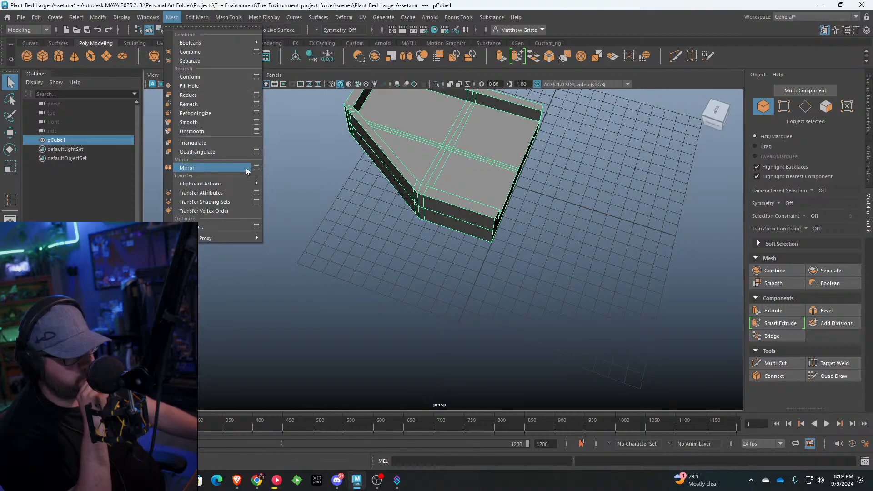
click(255, 168)
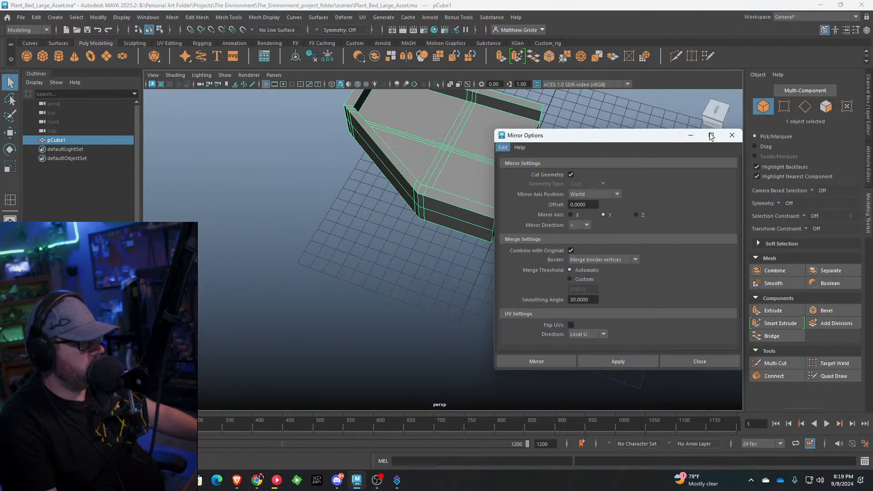
click(732, 135)
click(172, 17)
click(196, 168)
alt+middle_drag(387, 159, 346, 194)
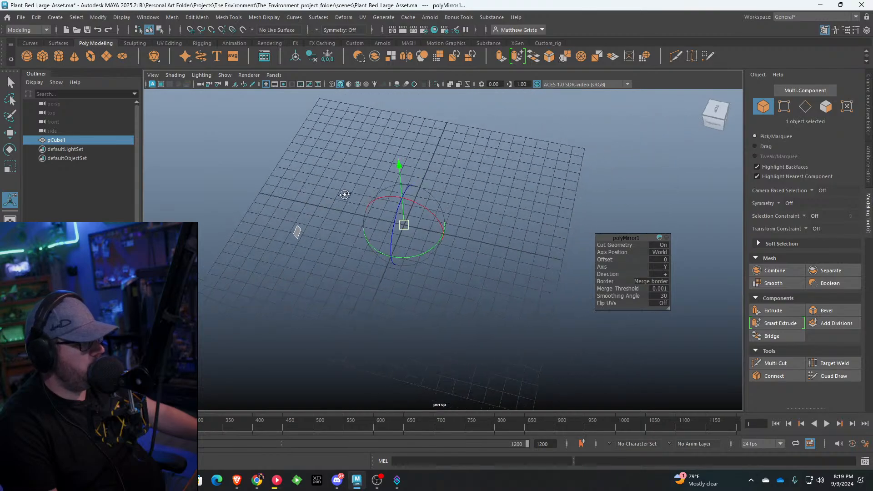
Step: Set the mirror's axis position to Bounding Box, axis to Z and direction to negative, completing the full bed
alt+drag(346, 194, 362, 193)
click(661, 252)
click(689, 258)
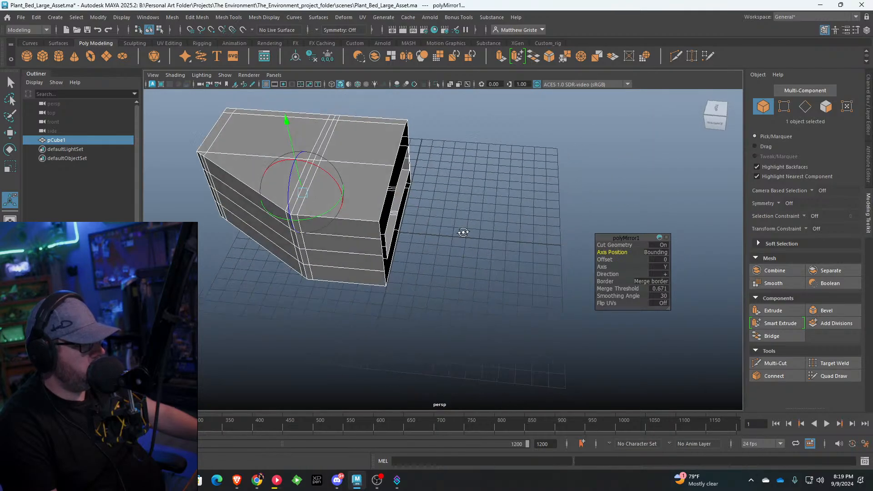
click(660, 267)
click(681, 293)
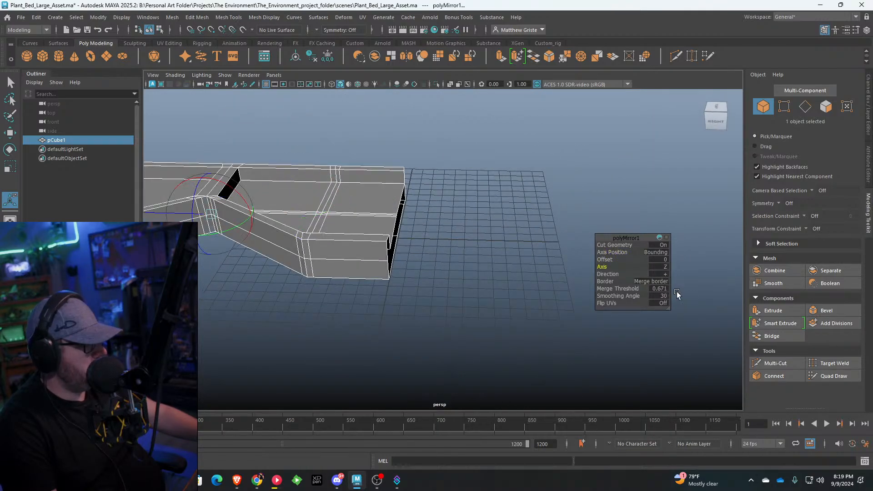
click(659, 273)
click(675, 286)
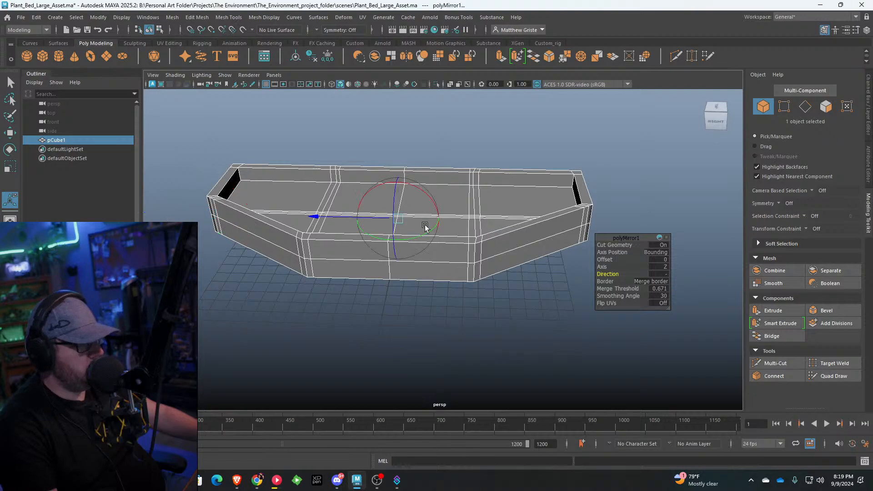
right_drag(424, 224, 475, 151)
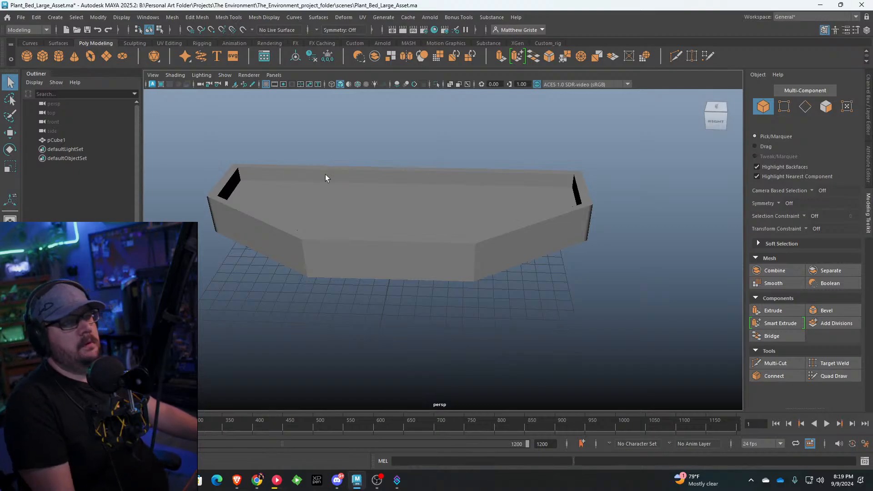
scroll(325, 174, down, 2)
alt+drag(383, 185, 429, 192)
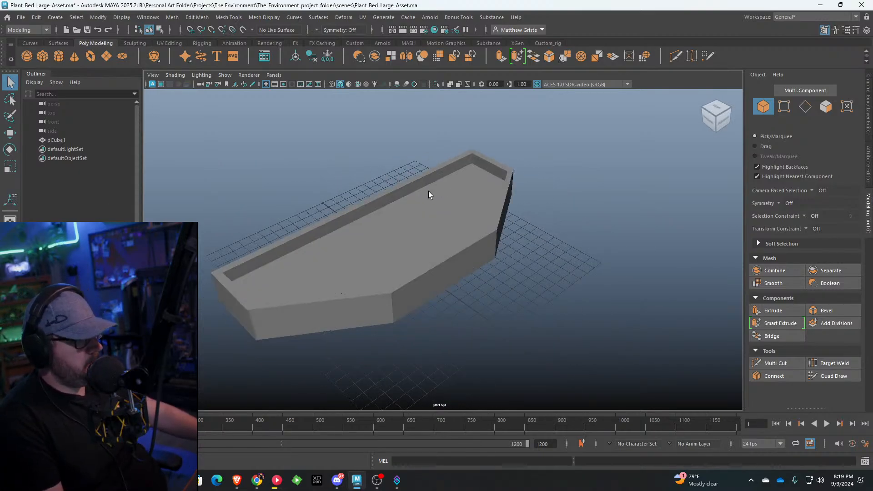
Step: Select the full bed, scale it slightly along its height, and deselect it
click(335, 227)
alt+drag(335, 228, 374, 214)
key(e)
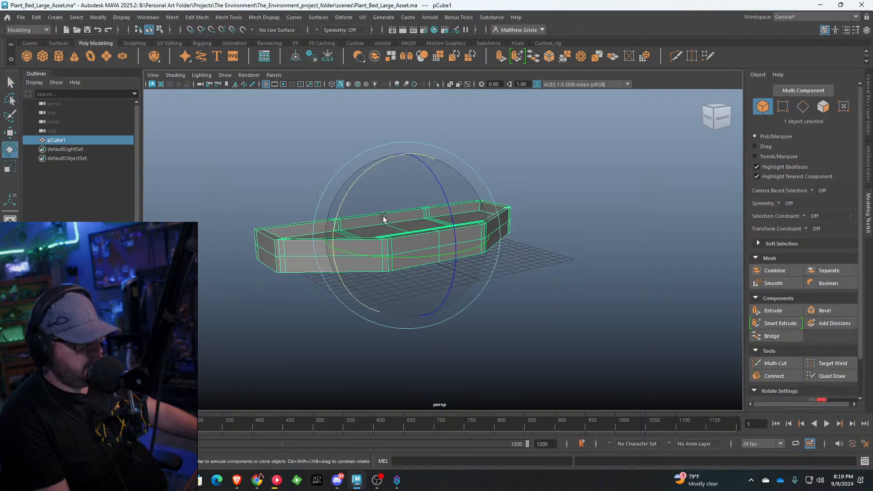
key(r)
mouse_move(405, 151)
mouse_down()
mouse_move(403, 132)
mouse_move(400, 146)
mouse_up()
right_drag(457, 189, 485, 191)
click(485, 190)
alt+drag(514, 193, 477, 206)
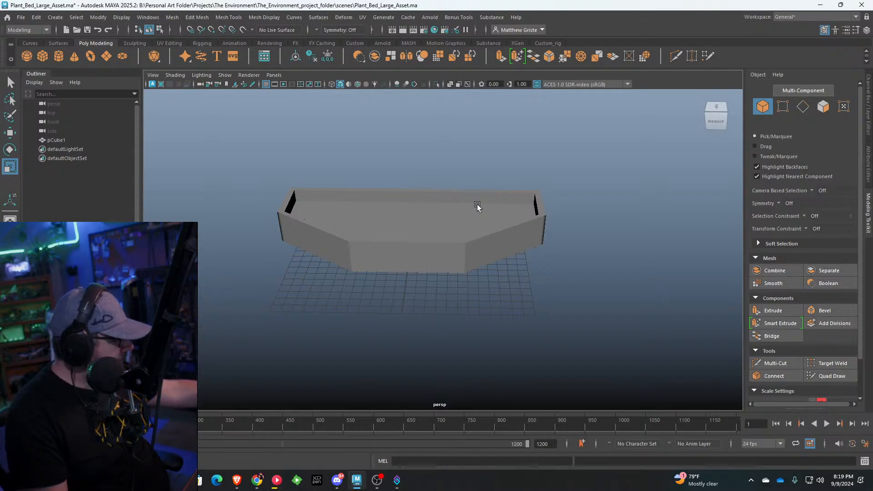
alt+drag(477, 206, 378, 214)
Step: Duplicate the full bed and move the copy out beside the original's slanted front, adjusting its height
click(444, 187)
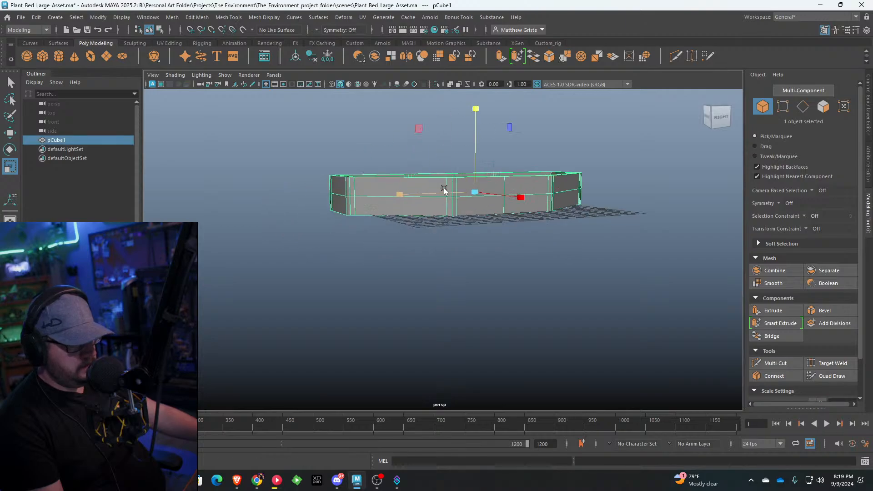
alt+drag(444, 187, 426, 196)
key(ctrl+d)
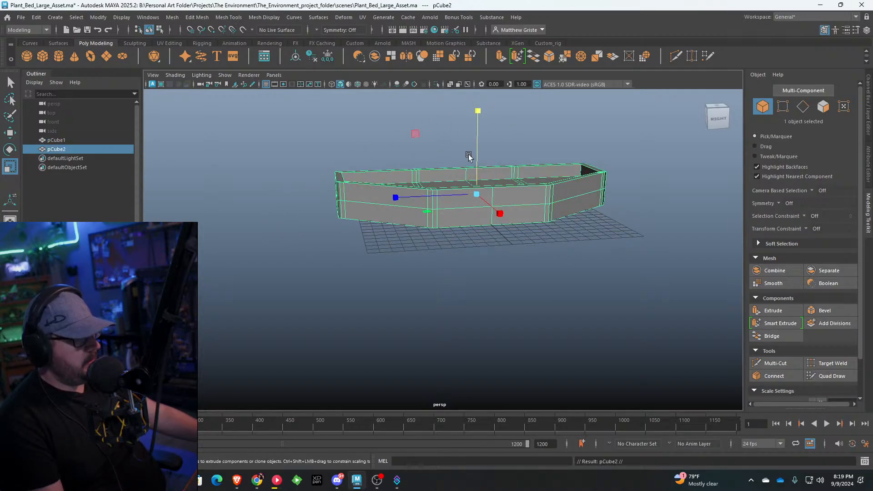
drag(476, 150, 409, 327)
key(ctrl+z)
key(w)
key(w)
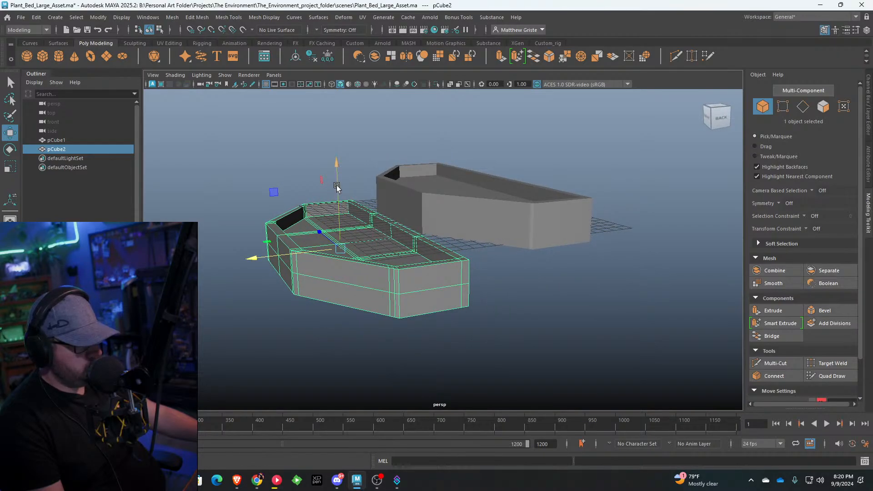
drag(336, 186, 334, 175)
drag(252, 248, 274, 249)
drag(336, 189, 268, 239)
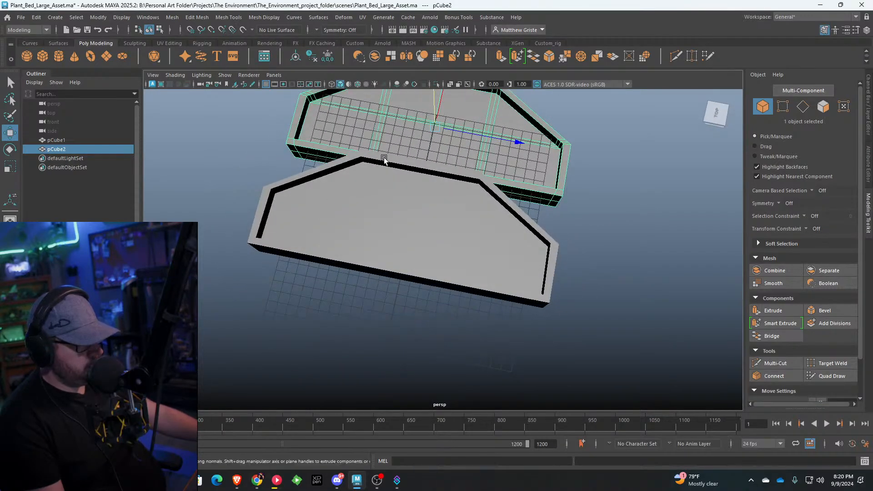
Step: Delete the duplicated bed, keeping only the original
alt+drag(384, 159, 635, 171)
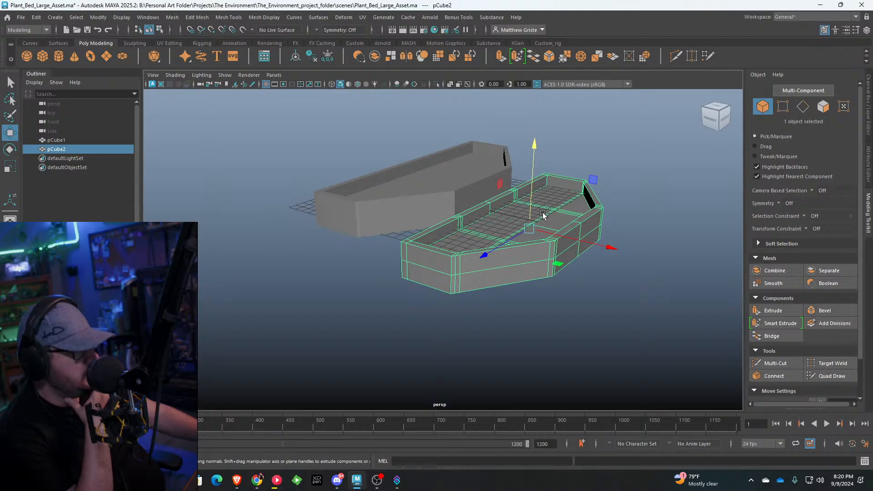
alt+drag(542, 215, 533, 143)
key(Delete)
scroll(459, 259, up, 3)
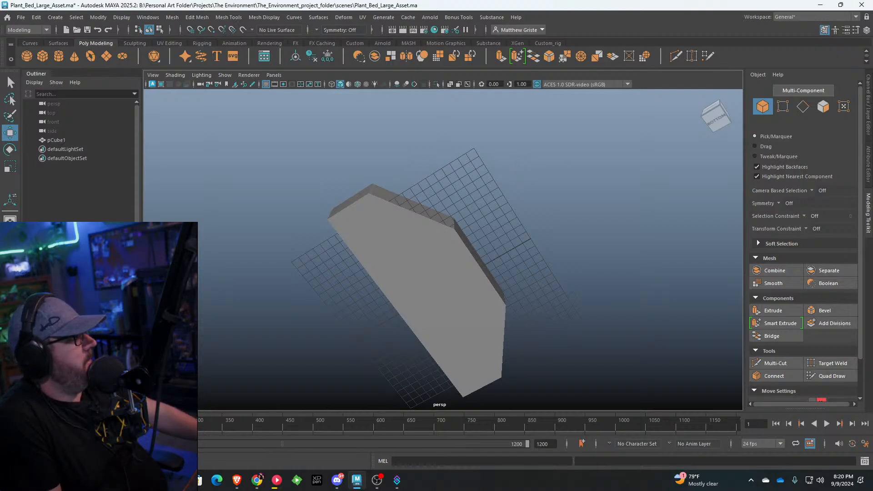
alt+drag(435, 288, 471, 207)
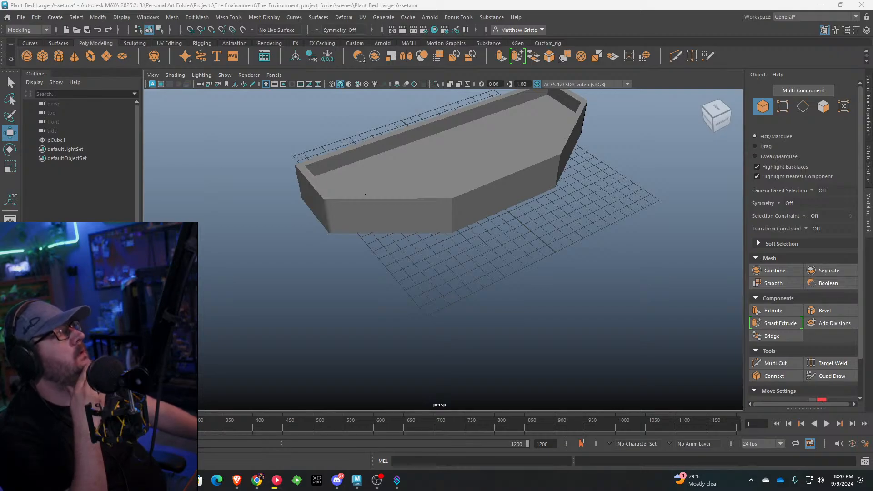
Step: Switch to the Environement reference board, examine the Garden Concepts images for planting bed and walkway shapes, and return to Maya
scroll(495, 134, up, 4)
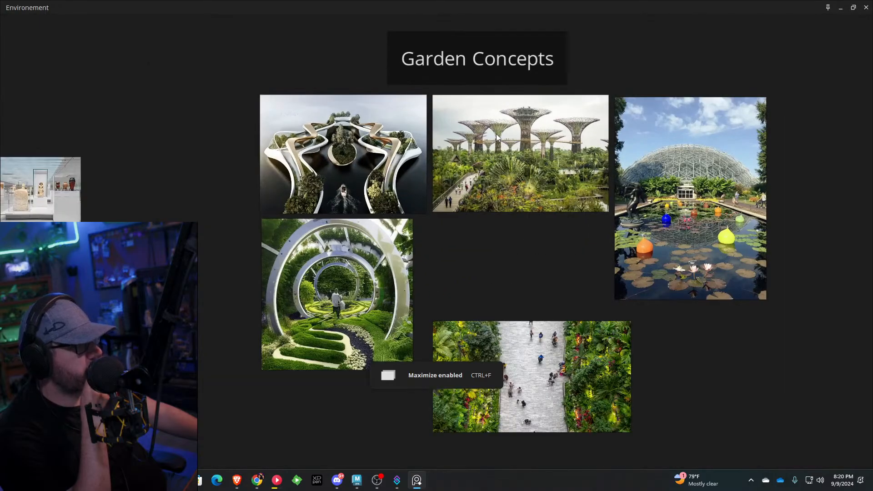
scroll(496, 133, up, 4)
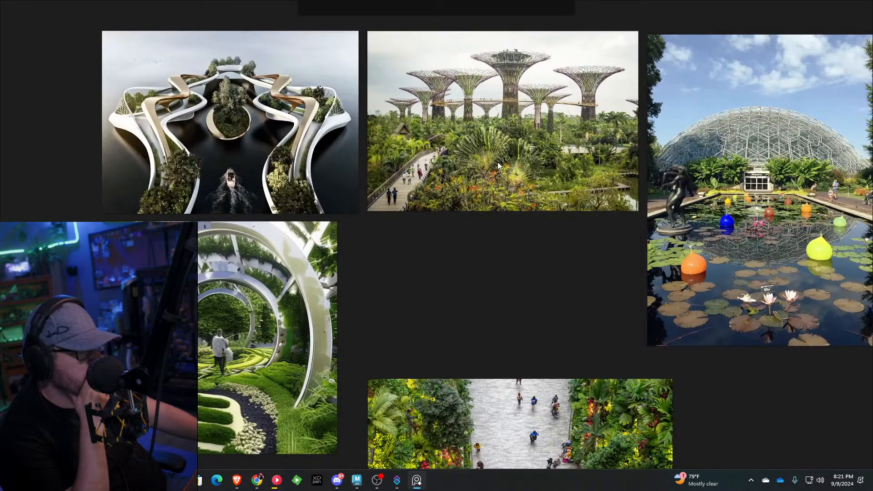
middle_drag(498, 165, 569, 99)
scroll(572, 102, down, 2)
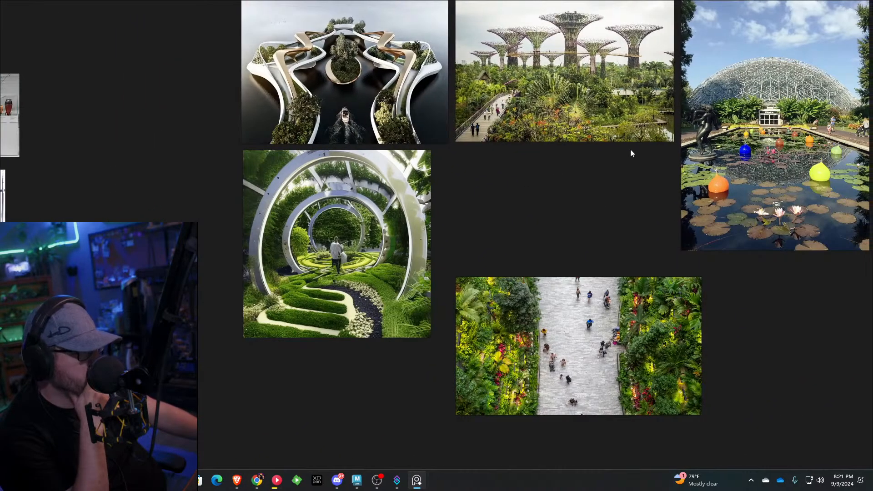
middle_drag(630, 149, 540, 131)
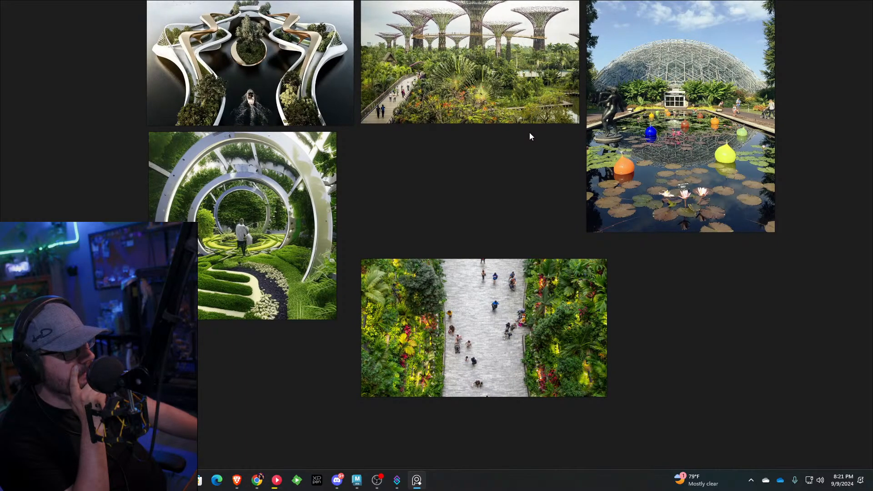
scroll(529, 132, down, 2)
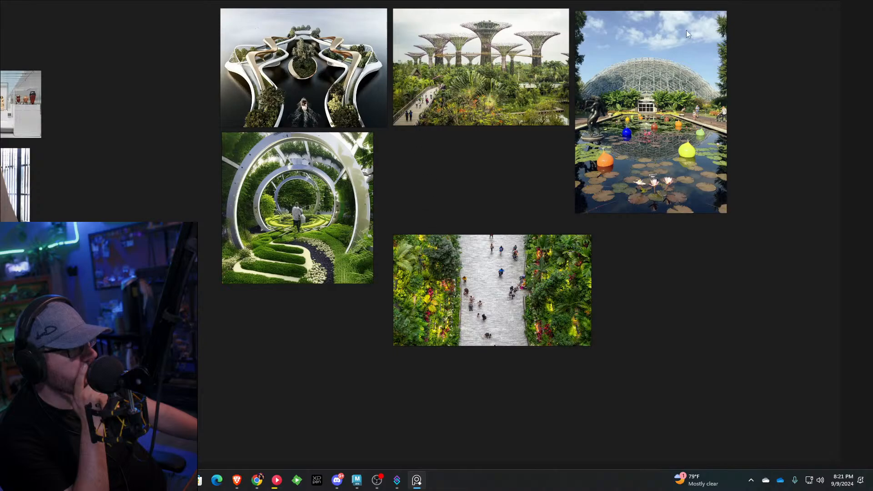
scroll(801, 27, up, 2)
click(837, 7)
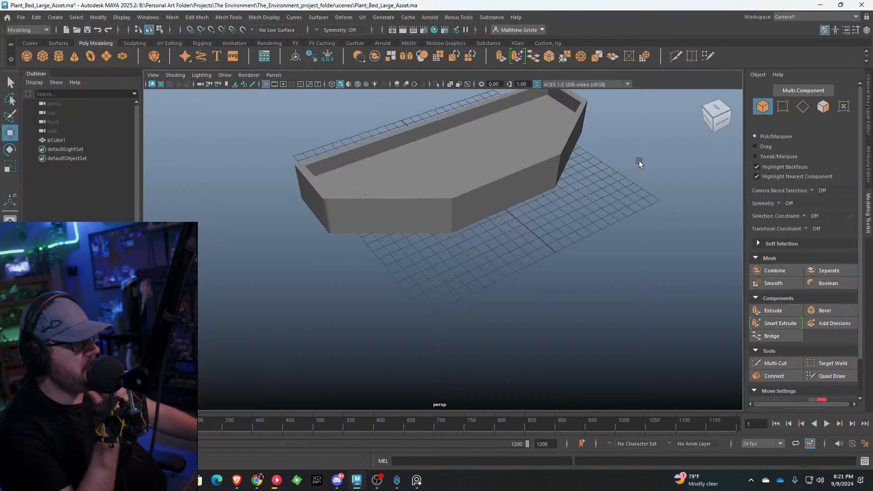
Step: In the top view, begin an EP curve beyond one end of the bed, sweeping around and along its slanted front
scroll(533, 190, down, 3)
alt+drag(534, 190, 489, 229)
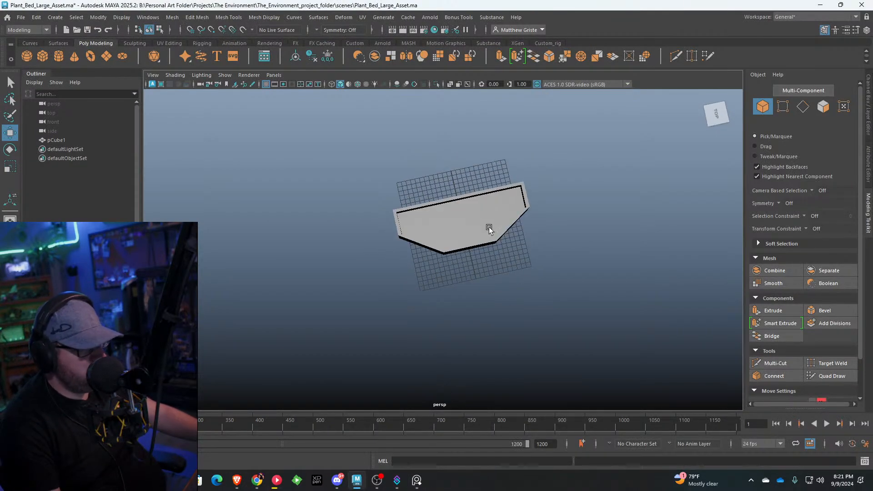
scroll(430, 182, down, 2)
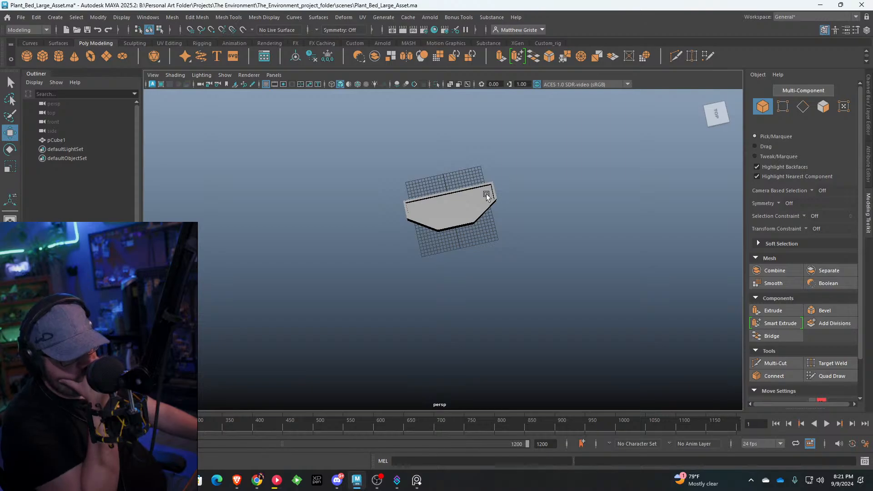
click(29, 43)
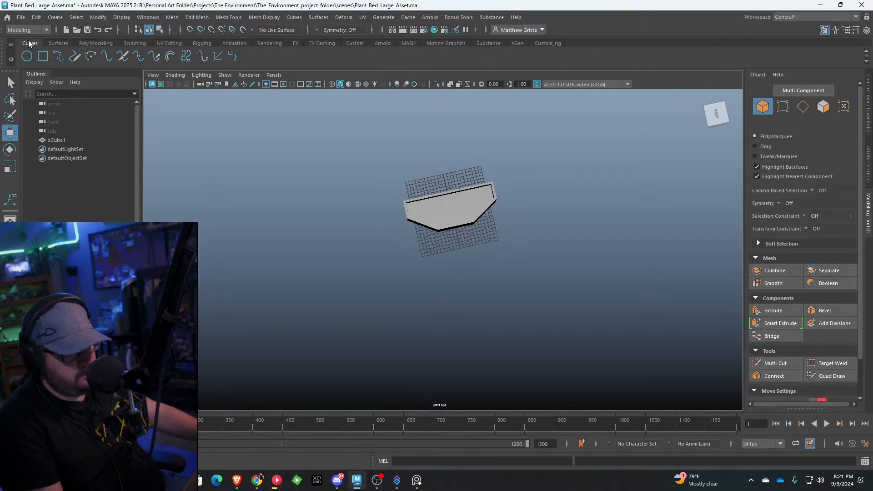
click(58, 56)
key(space)
key(space)
scroll(401, 210, down, 3)
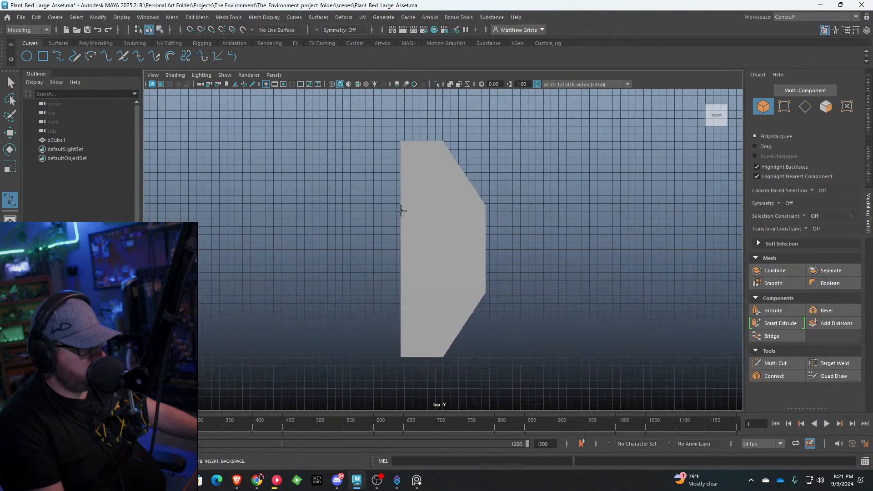
scroll(401, 211, down, 3)
alt+middle_drag(482, 220, 428, 212)
scroll(429, 212, up, 1)
scroll(429, 220, down, 2)
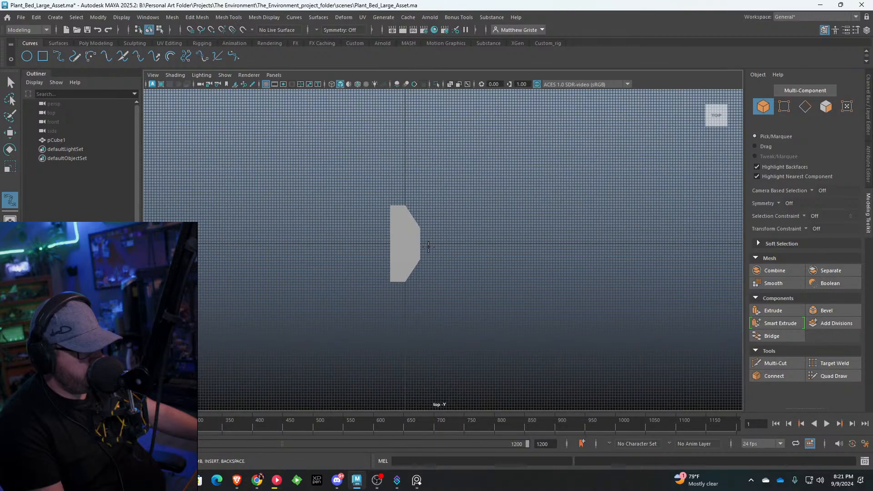
scroll(428, 250, up, 1)
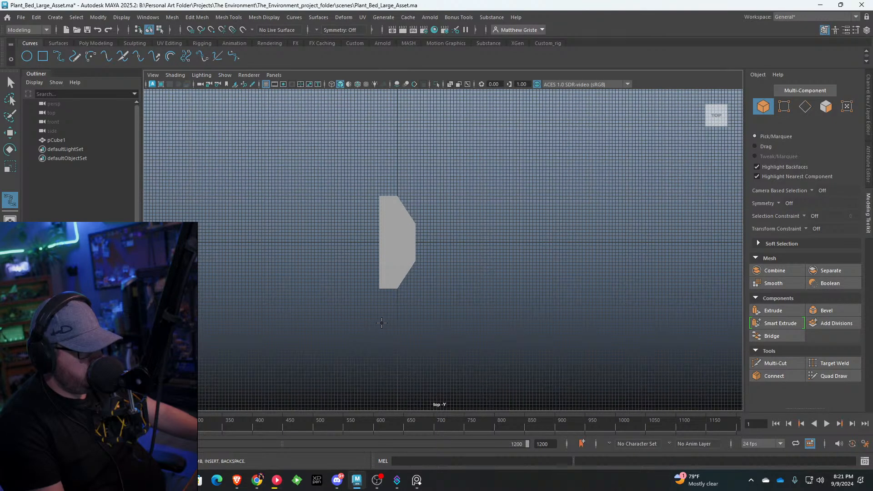
click(380, 323)
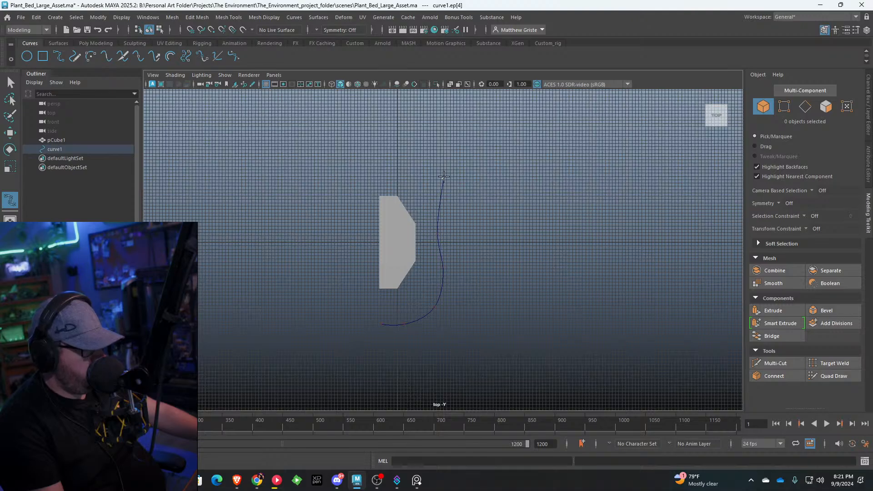
Step: Extend the EP curve in winding bends well past the far end of the bed and finish it
alt+middle_drag(437, 124, 399, 191)
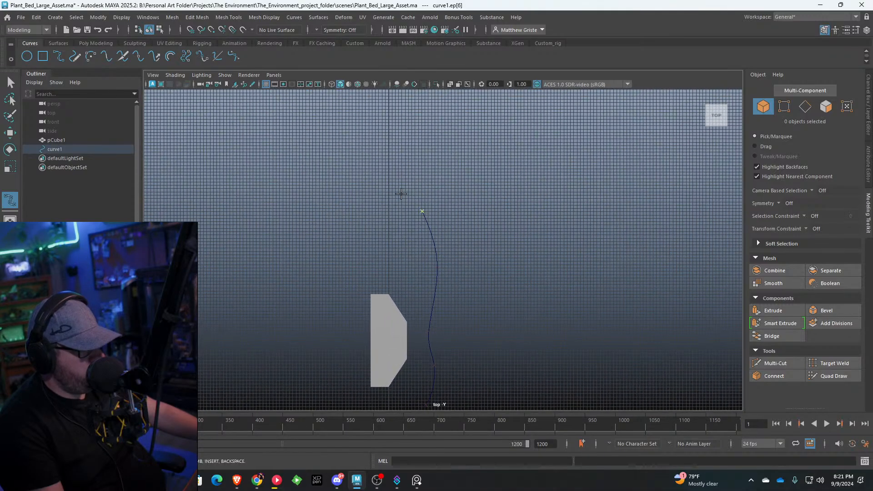
drag(400, 190, 380, 166)
alt+middle_drag(375, 107, 387, 179)
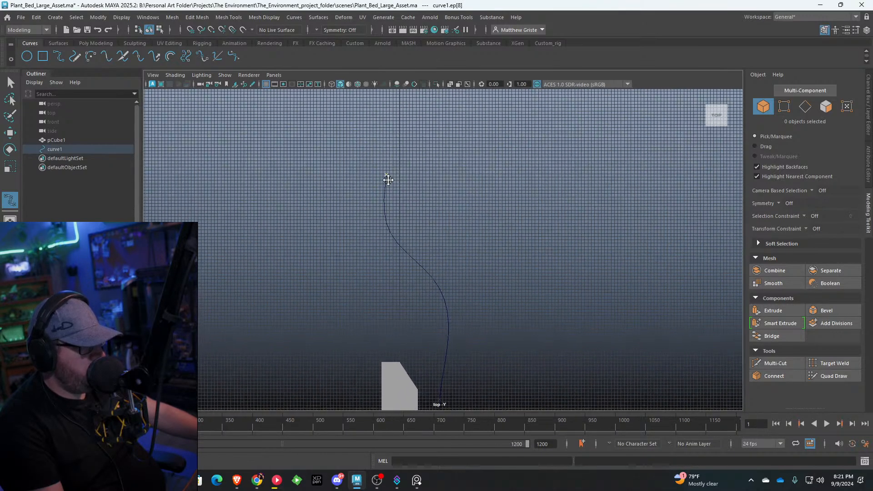
click(391, 150)
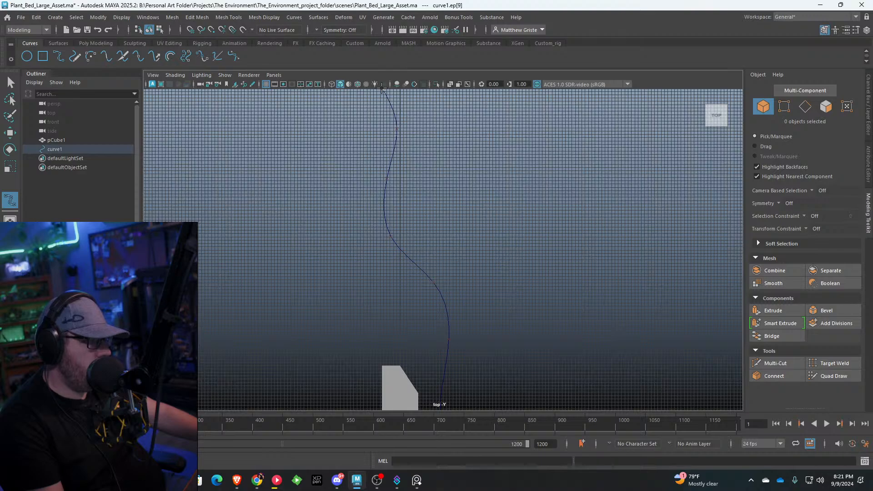
key(space)
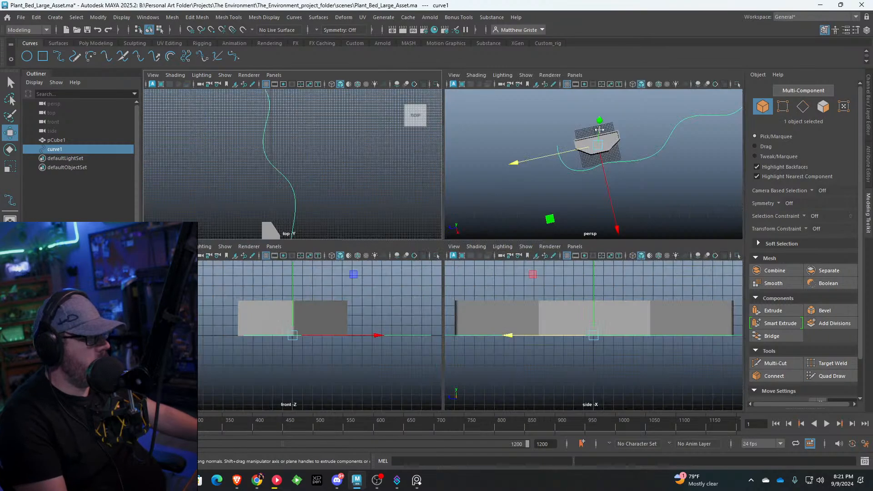
key(space)
alt+drag(618, 173, 565, 208)
Step: Create a sweep mesh along the winding curve with a four-sided Poly profile
click(135, 43)
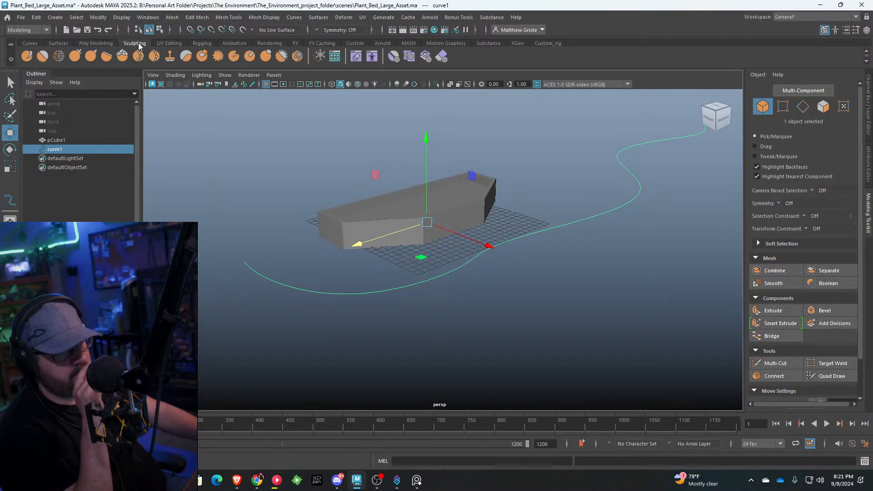
click(98, 44)
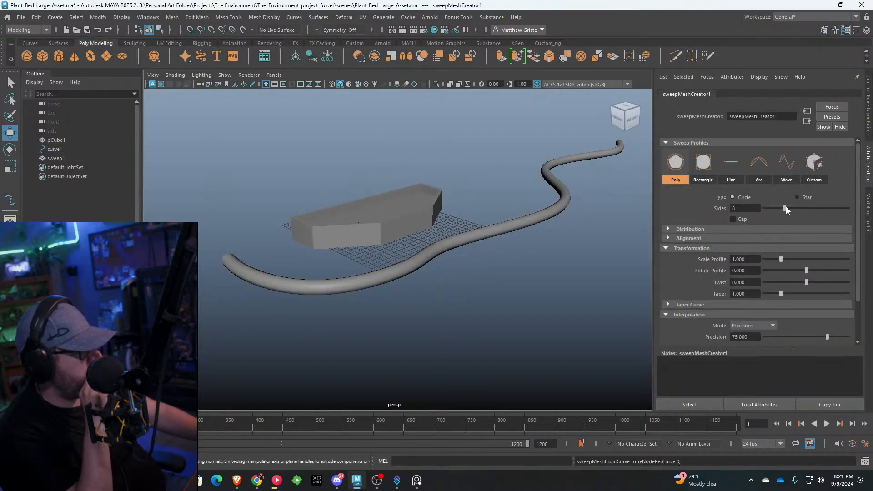
drag(785, 207, 770, 207)
scroll(520, 273, up, 5)
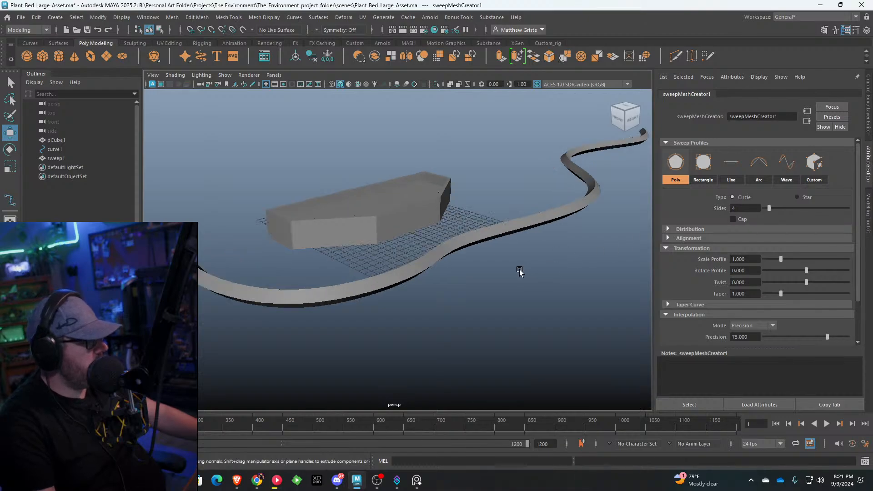
alt+middle_drag(520, 273, 527, 240)
alt+drag(528, 239, 580, 244)
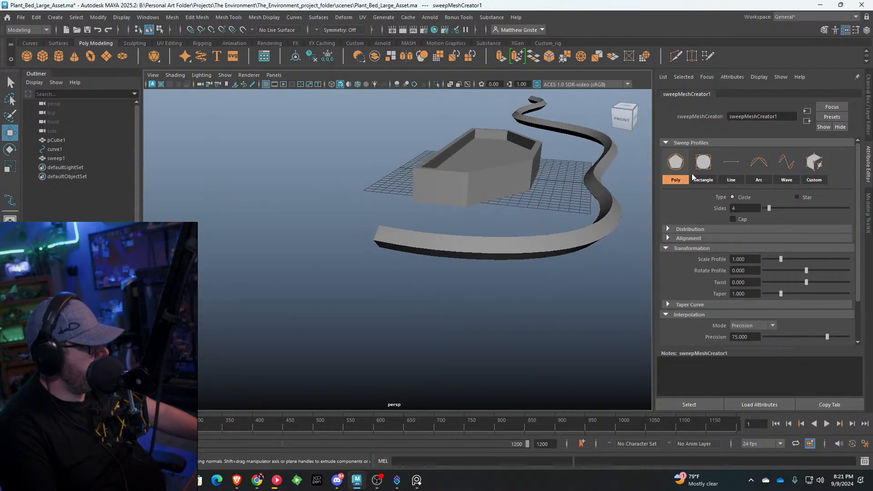
Step: Change the sweep profile to Rectangle and set its corner radius to 0.214
click(703, 168)
alt+drag(471, 238, 634, 245)
scroll(421, 243, up, 3)
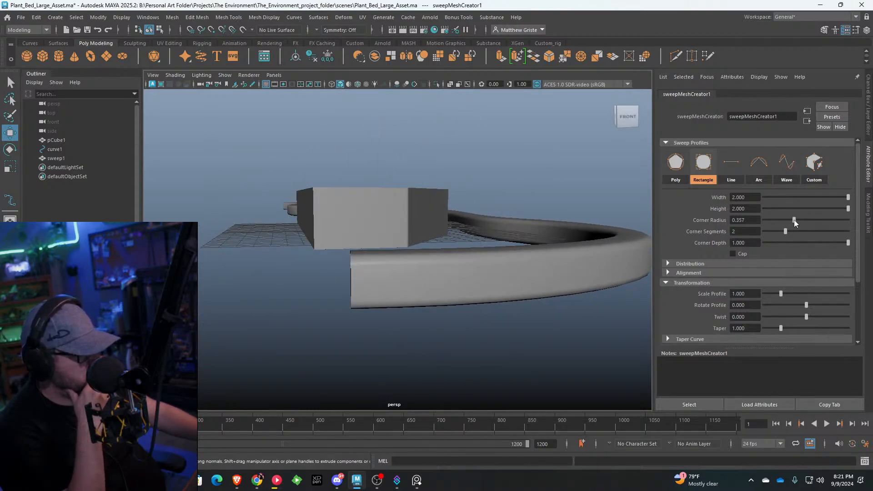
mouse_move(795, 222)
mouse_down()
mouse_move(771, 225)
mouse_move(782, 228)
mouse_up()
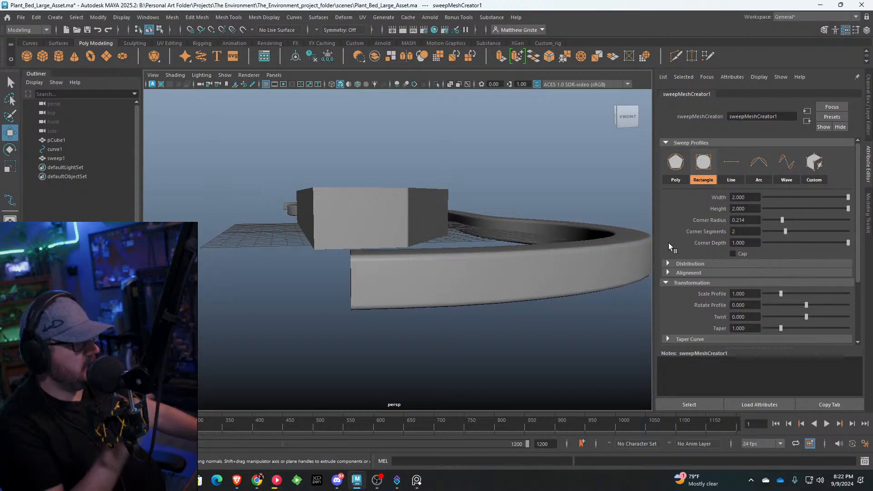
scroll(592, 241, down, 2)
alt+drag(593, 241, 503, 234)
scroll(503, 234, down, 4)
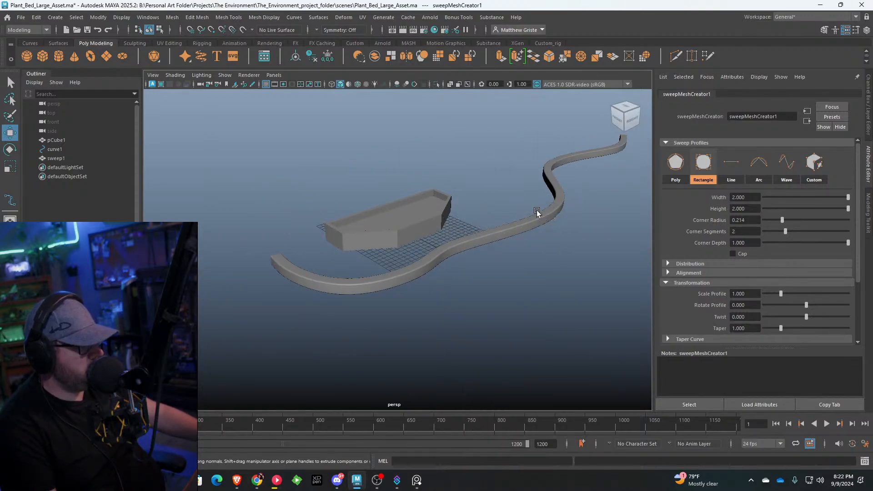
Step: Duplicate the bed, place the copy end to end with the original, and make it lower in height
click(579, 244)
scroll(579, 244, down, 3)
alt+drag(579, 244, 410, 257)
scroll(411, 258, up, 1)
click(408, 210)
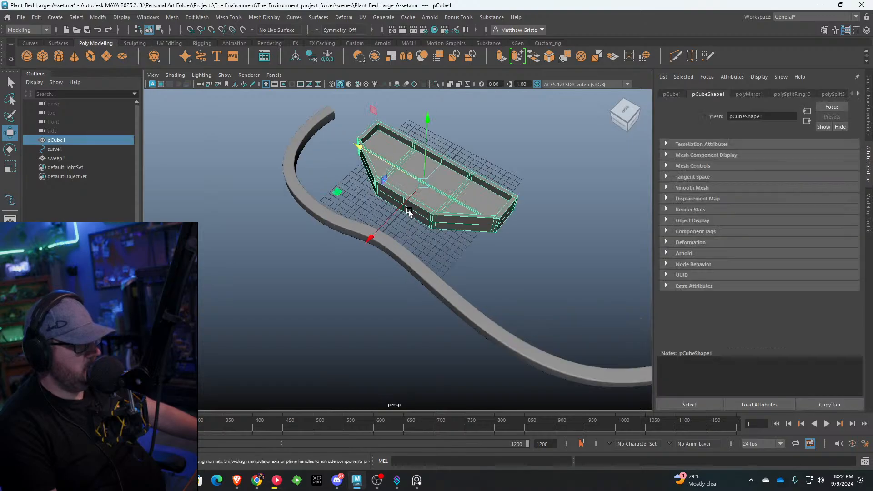
scroll(394, 250, up, 2)
alt+drag(387, 203, 444, 181)
drag(420, 210, 459, 209)
key(ctrl+d)
drag(268, 260, 373, 146)
alt+right_drag(373, 146, 394, 149)
alt+middle_drag(394, 150, 398, 249)
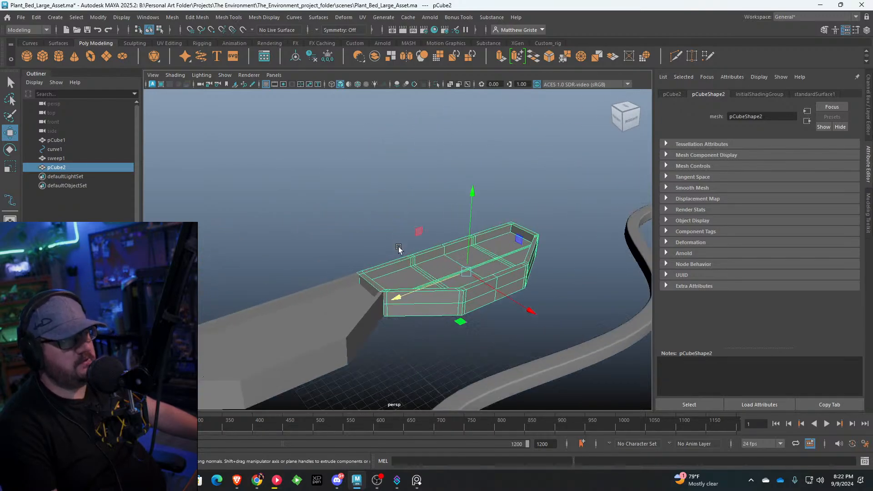
Step: Adjust the lower copy's vertical position against the original bed and the swept border, checking it in the side view
alt+middle_drag(488, 244, 443, 203)
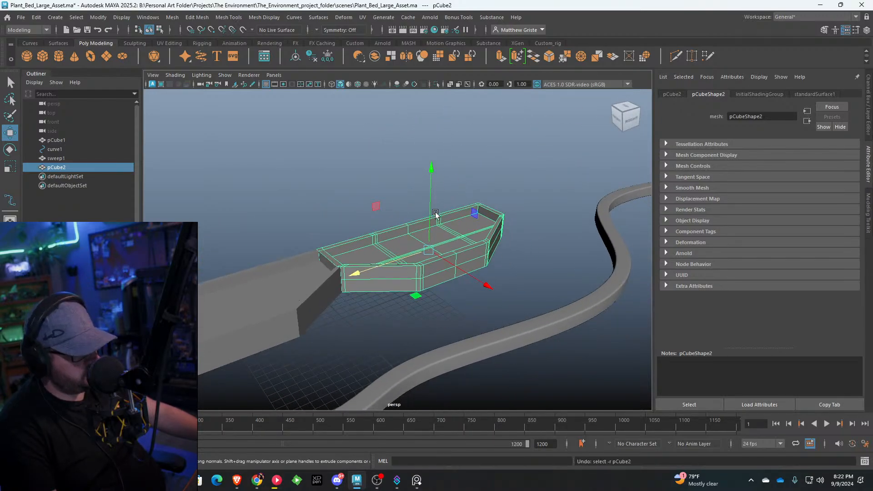
drag(435, 214, 404, 196)
alt+middle_drag(462, 265, 441, 232)
drag(475, 266, 475, 256)
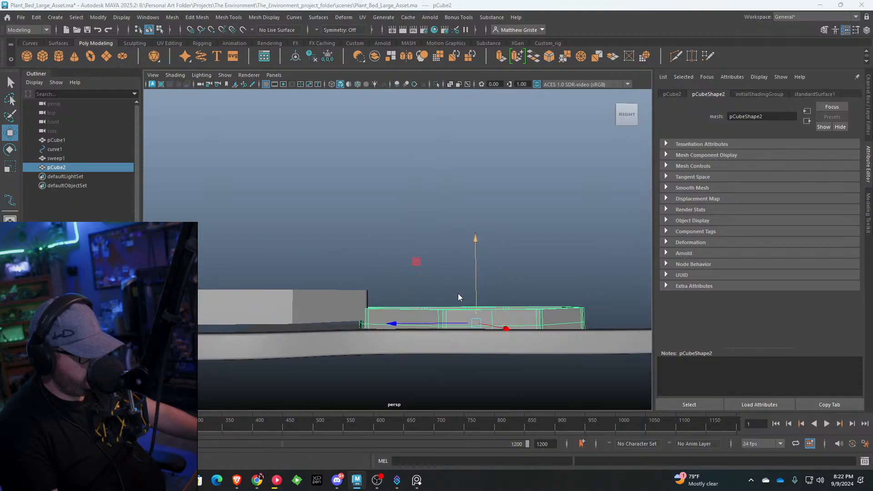
key(space)
key(space)
alt+middle_drag(576, 240, 410, 230)
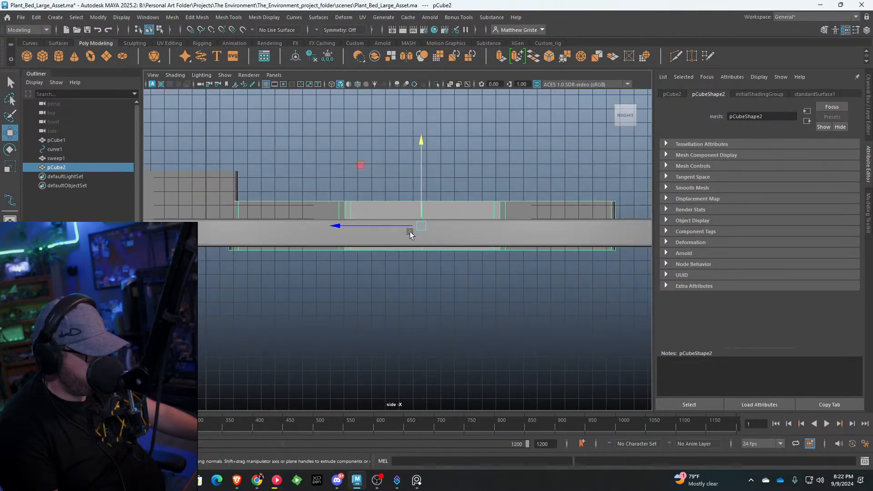
alt+middle_drag(475, 196, 350, 191)
scroll(458, 226, down, 4)
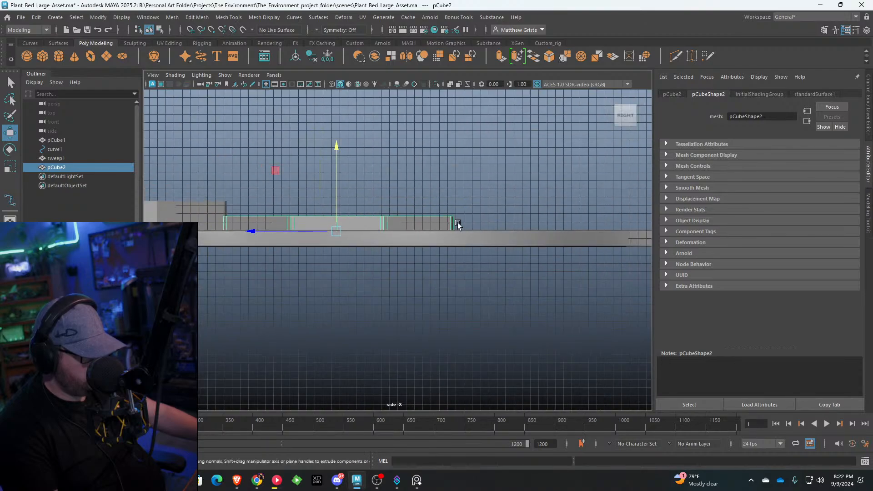
Step: Duplicate the lower bed, slide the copy past its far end, and scale it down in height as a third step
key(ctrl+d)
drag(290, 231, 515, 239)
alt+middle_drag(557, 234, 411, 230)
key(e)
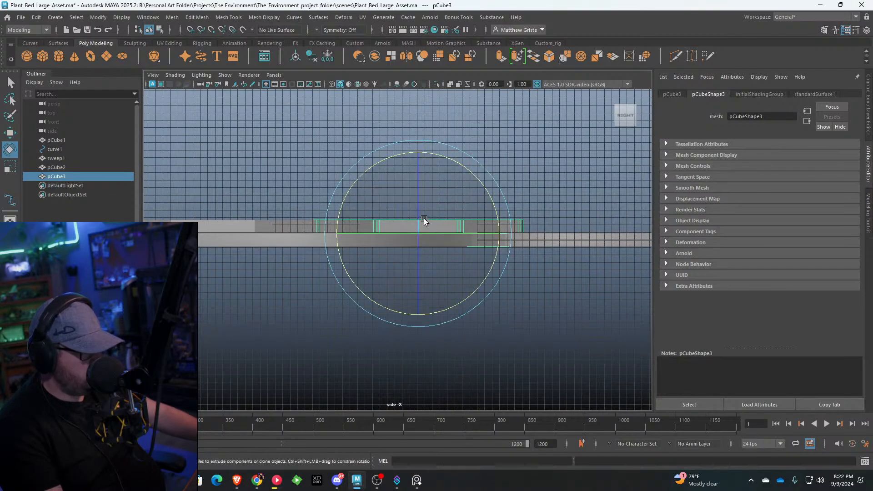
key(r)
drag(417, 157, 414, 187)
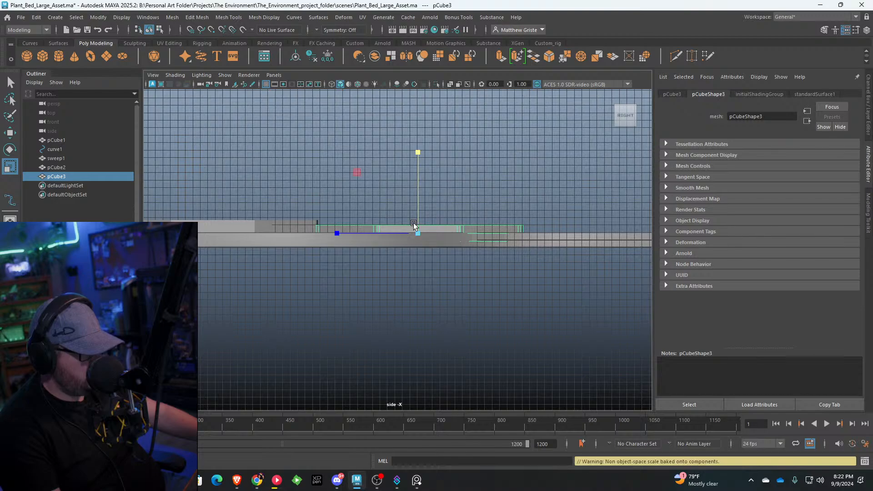
key(w)
key(space)
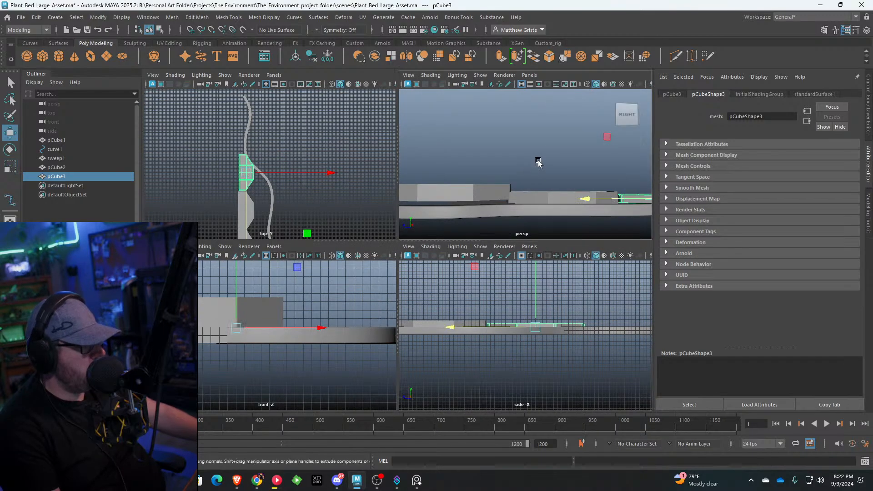
key(space)
Step: Display the control vertices of the curve that drives the swept border
mouse_move(525, 199)
alt+mouse_down()
mouse_move(477, 279)
mouse_move(532, 200)
alt+mouse_up()
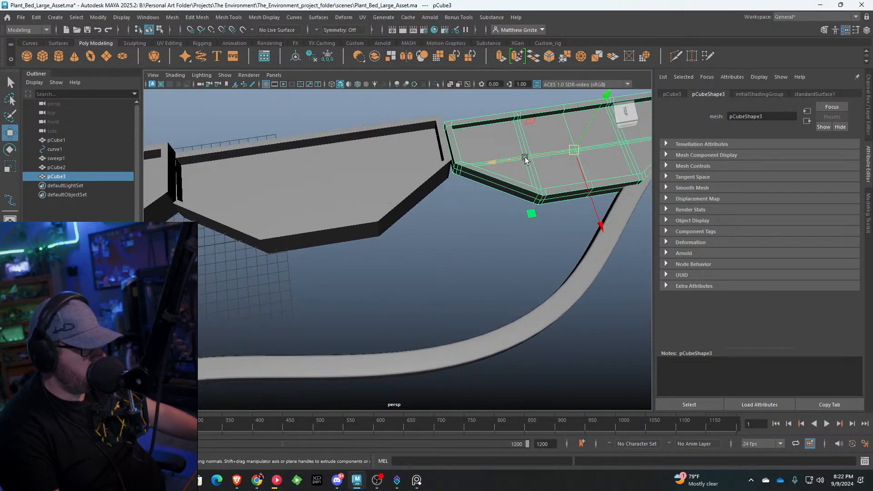
key(f)
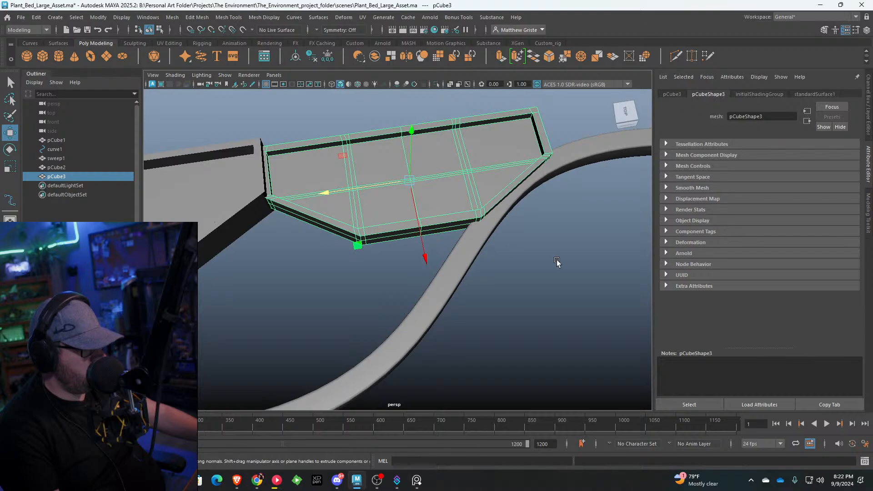
alt+drag(556, 260, 454, 263)
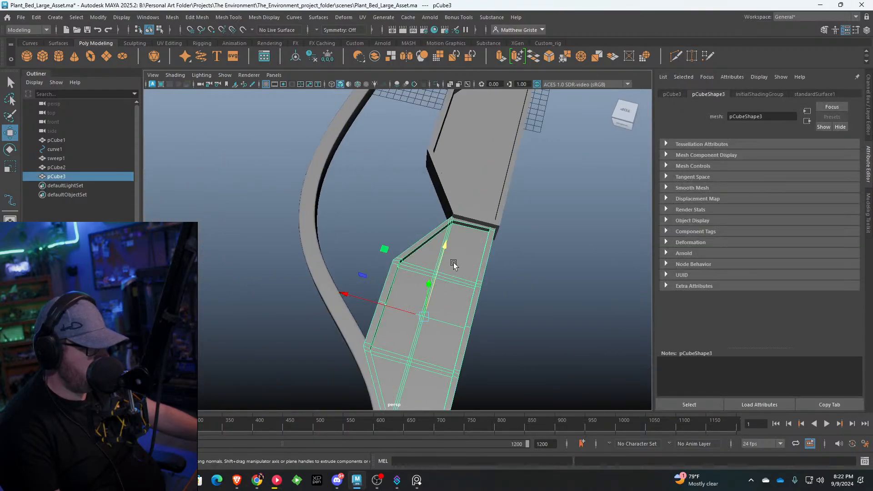
alt+drag(377, 300, 506, 264)
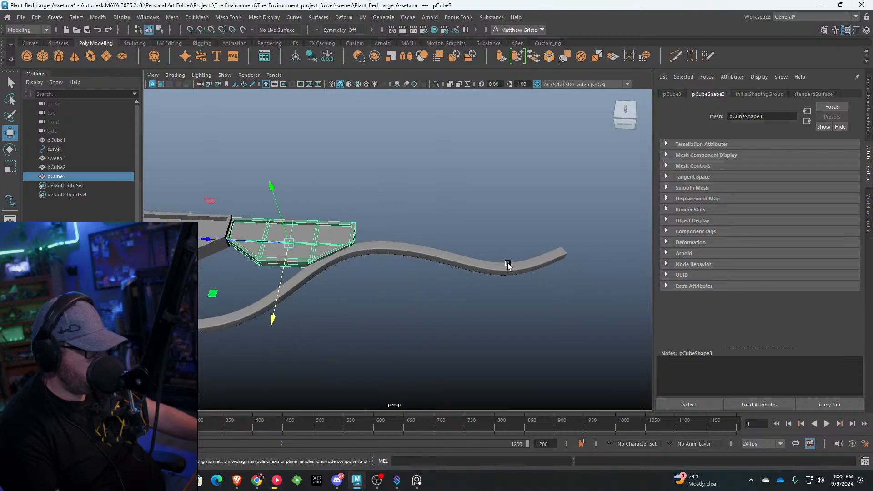
click(500, 259)
right_drag(508, 220, 478, 252)
right_drag(570, 220, 607, 209)
drag(620, 325, 460, 214)
right_drag(429, 220, 388, 234)
alt+drag(388, 235, 368, 309)
right_drag(364, 309, 363, 308)
click(320, 245)
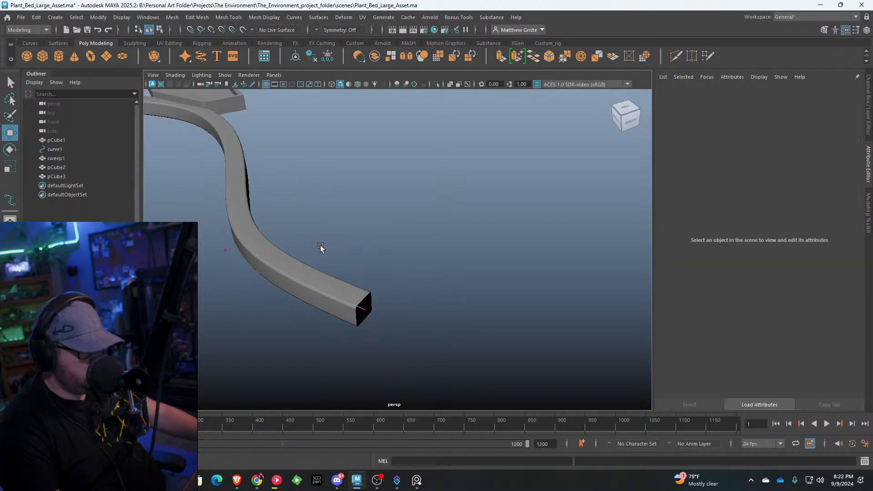
Step: Pull the curve's control vertices beside the third bed outward so the border clears it, undoing an excessive bend near the end
alt+drag(320, 244, 454, 238)
drag(386, 269, 343, 286)
drag(374, 228, 405, 285)
drag(343, 222, 378, 269)
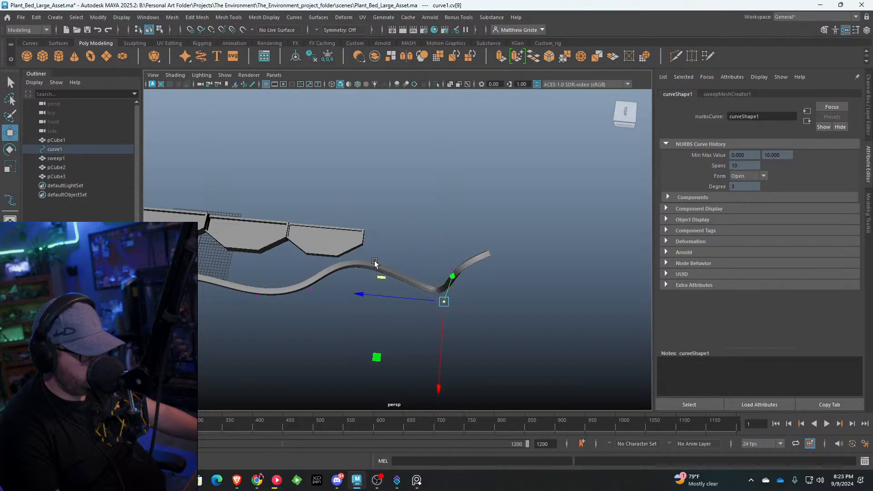
key(ctrl+z)
drag(347, 230, 396, 274)
drag(342, 278, 388, 246)
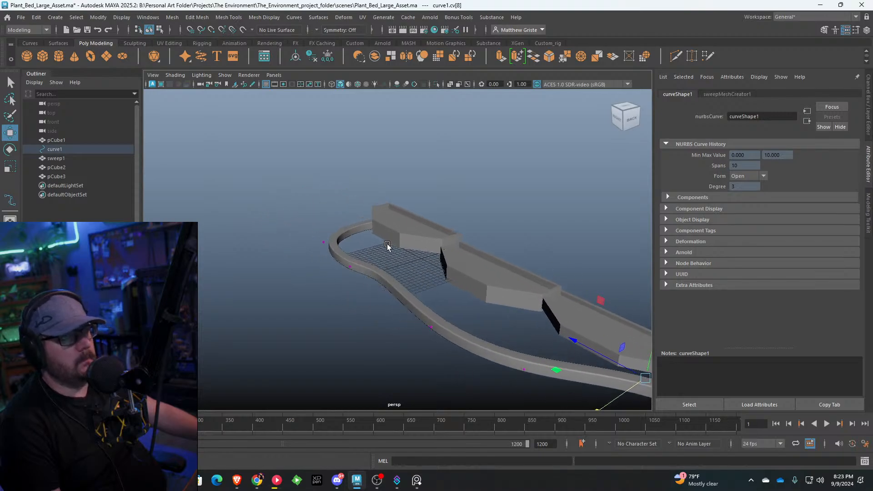
Step: Move the control vertex just beyond the third bed outward and bend the curve's end point in toward the row of beds
scroll(397, 253, up, 3)
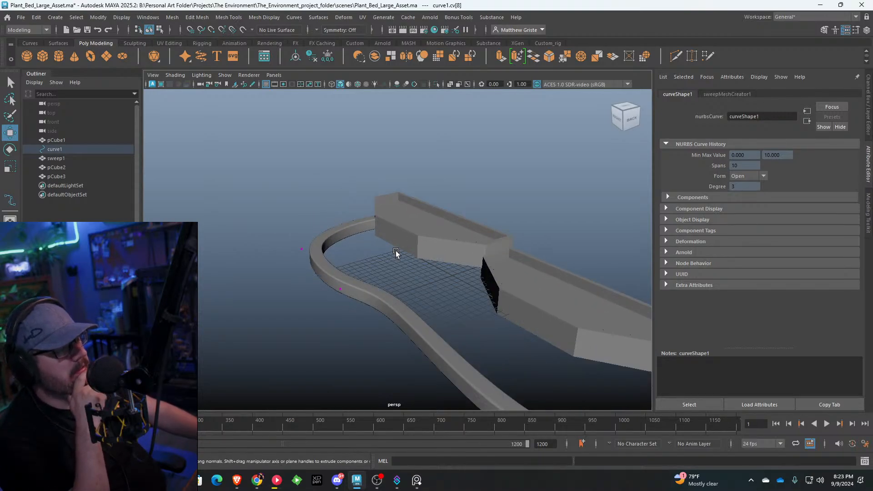
scroll(396, 250, down, 3)
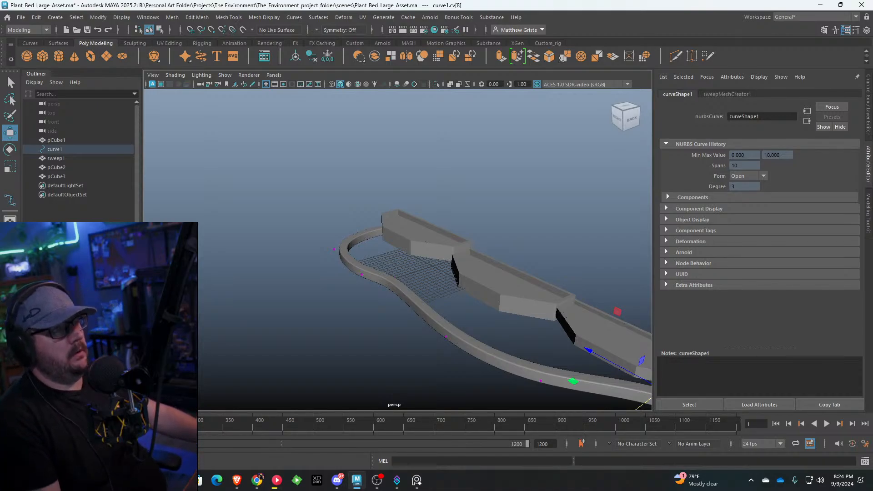
alt+drag(574, 271, 578, 251)
scroll(578, 251, up, 3)
alt+middle_drag(518, 269, 388, 258)
alt+drag(388, 257, 556, 249)
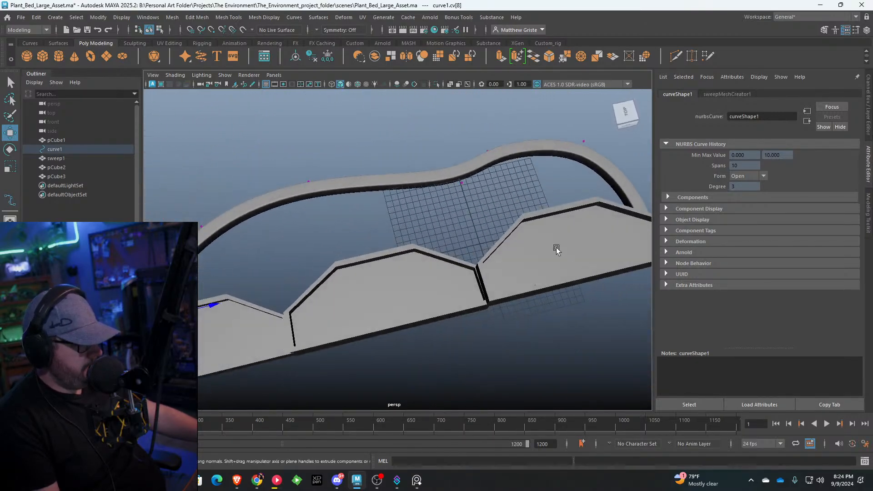
mouse_move(455, 175)
mouse_down()
mouse_move(473, 198)
mouse_move(396, 217)
mouse_move(306, 230)
mouse_move(238, 211)
mouse_move(341, 222)
mouse_move(445, 207)
mouse_move(444, 196)
mouse_move(413, 201)
mouse_move(445, 218)
mouse_move(434, 254)
mouse_up()
scroll(396, 217, down, 4)
click(437, 221)
click(525, 207)
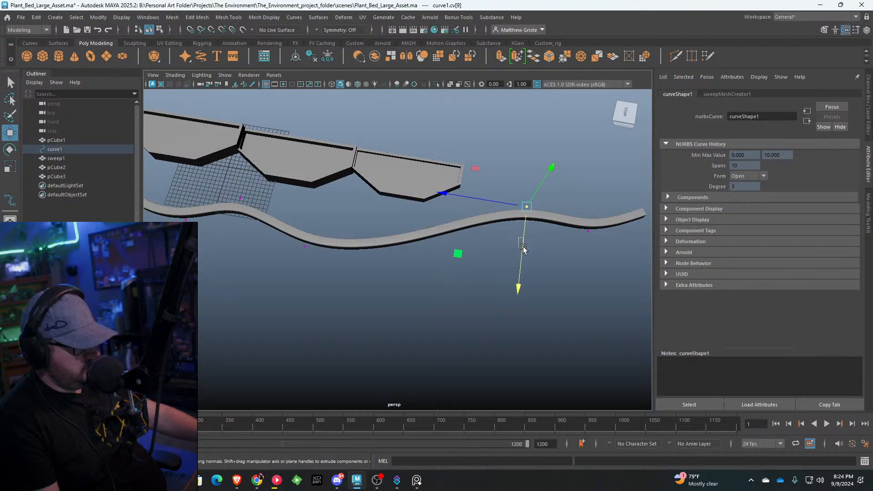
drag(522, 248, 373, 327)
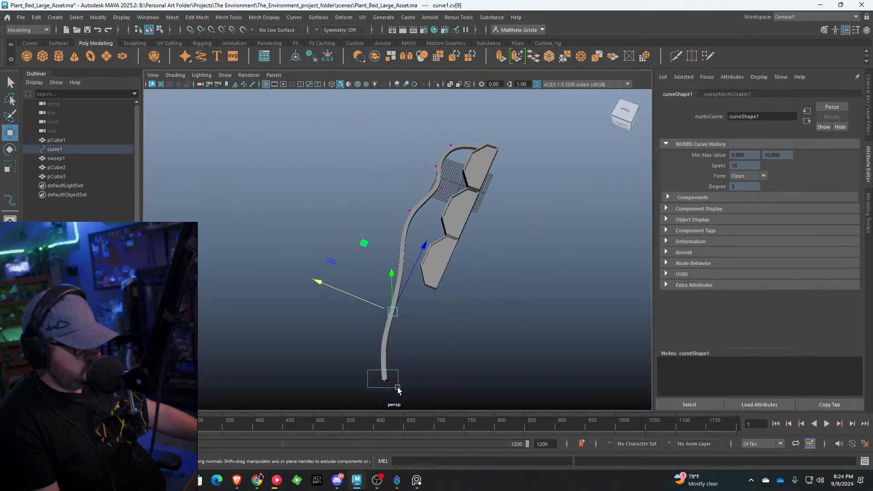
drag(397, 387, 386, 374)
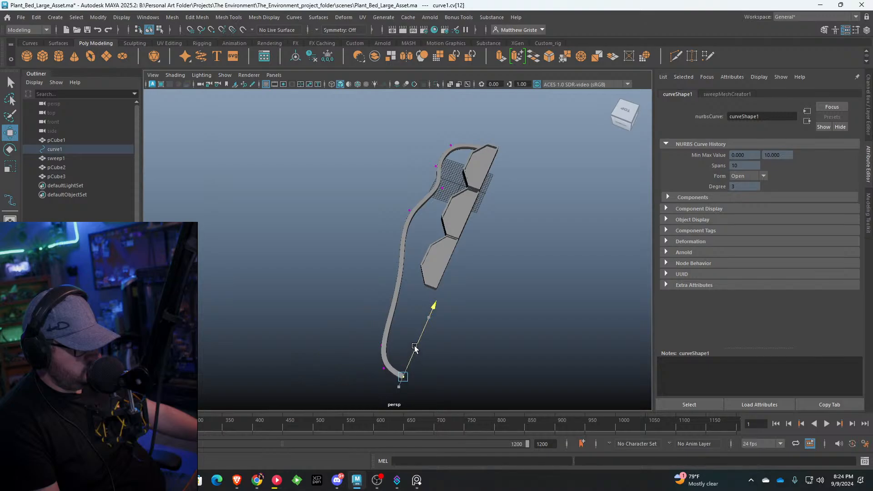
Step: Extrude the face loop along the swept border's inner side toward the beds to add an inner strip
alt+drag(363, 281, 395, 223)
click(512, 246)
right_drag(395, 223, 399, 237)
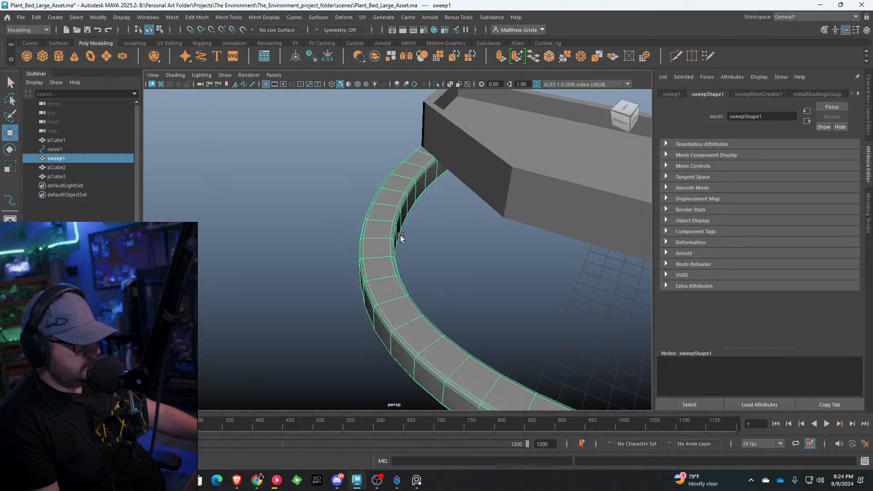
alt+drag(400, 236, 374, 230)
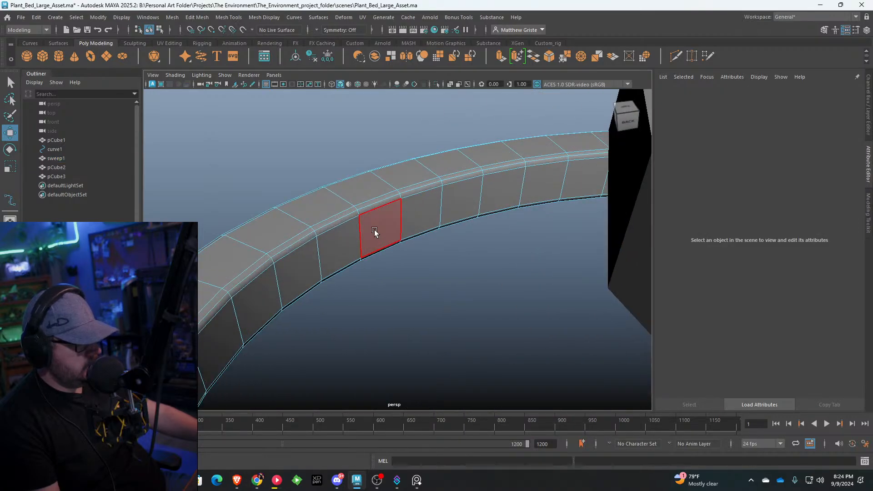
click(583, 184)
shift+double_click(547, 192)
scroll(546, 203, down, 5)
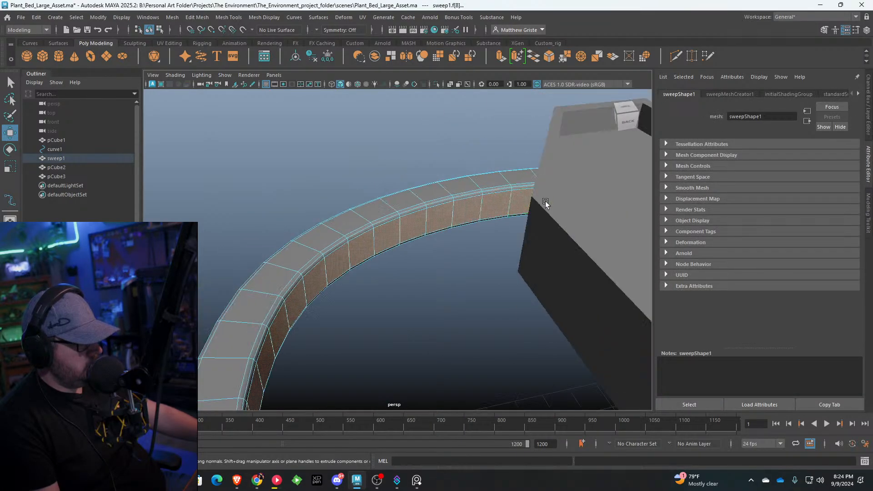
alt+drag(545, 203, 494, 198)
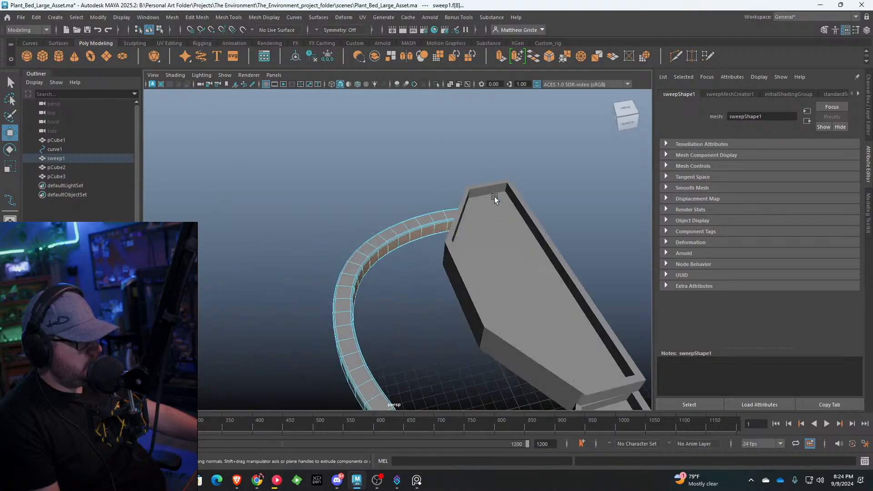
click(501, 62)
alt+drag(465, 224, 443, 210)
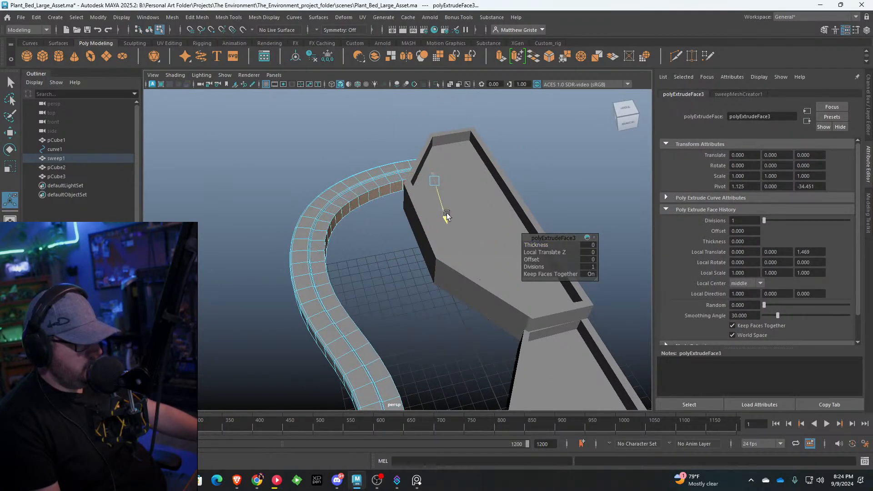
drag(445, 214, 444, 219)
scroll(364, 204, up, 3)
key(q)
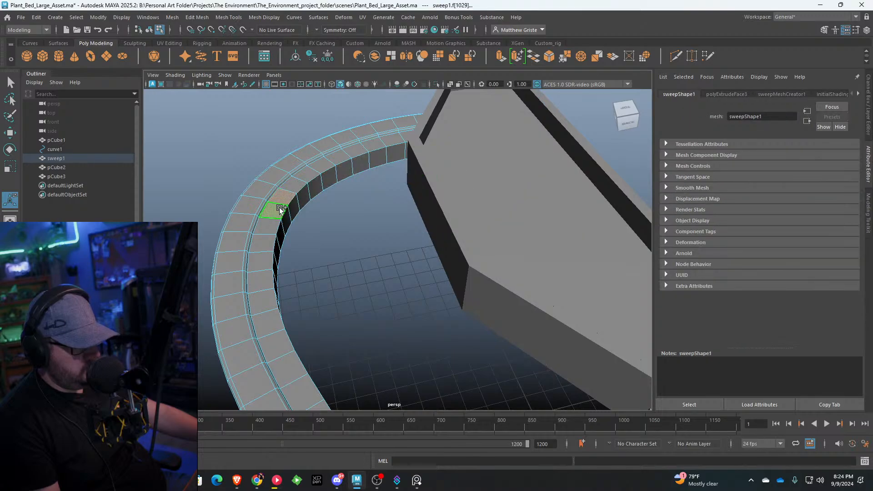
Step: Try to extrude the upper face loop of the border's new inner strip
alt+drag(279, 207, 424, 258)
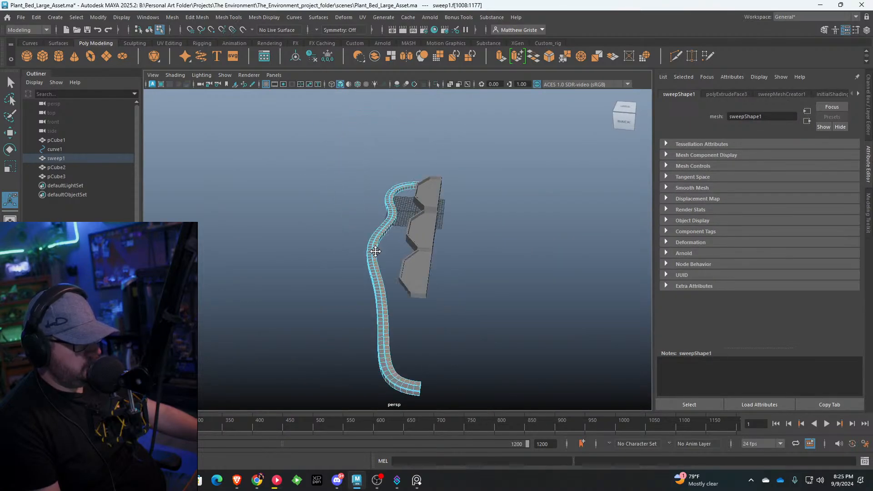
scroll(424, 258, up, 3)
click(500, 56)
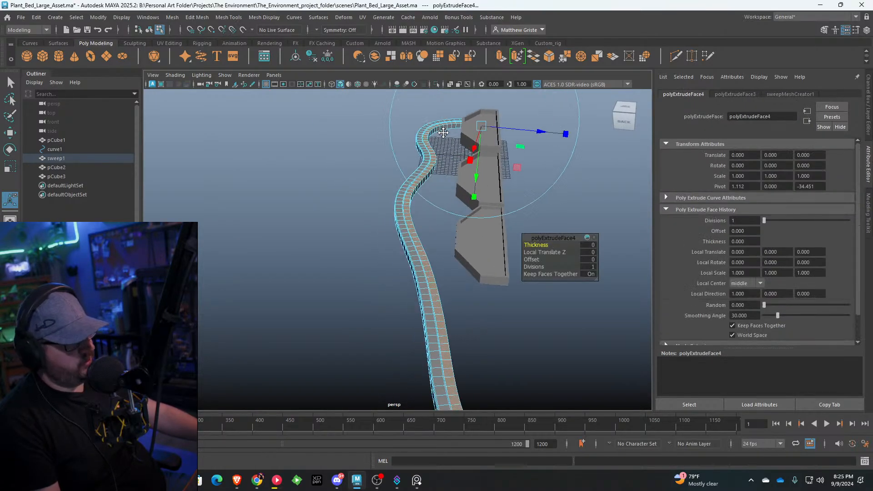
alt+drag(468, 163, 449, 190)
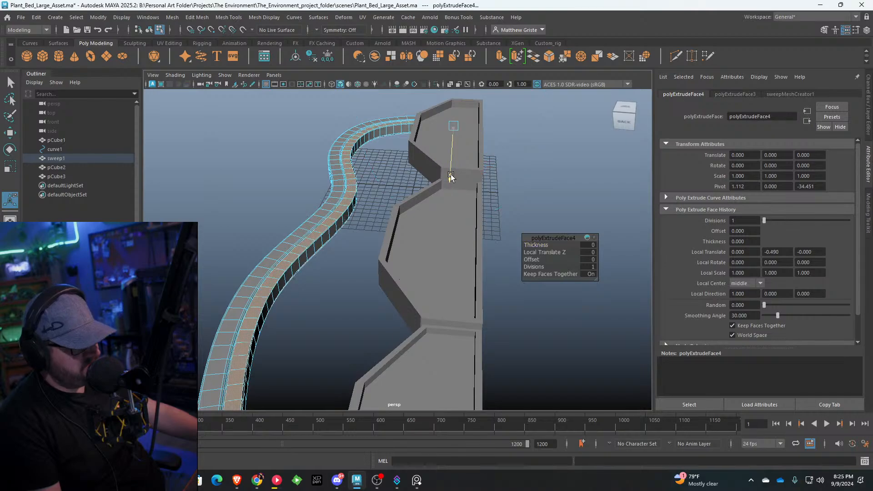
alt+drag(516, 172, 384, 273)
click(462, 159)
click(494, 158)
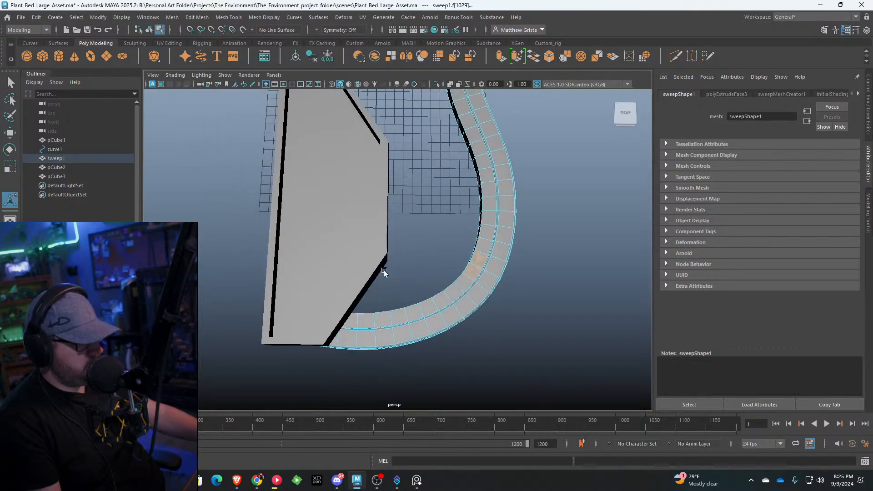
Step: Select only the upward-facing faces of the inner strip, excluding underside faces, and extrude them up by 0.807 as a raised rim
double_click(481, 261)
alt+drag(482, 261, 500, 202)
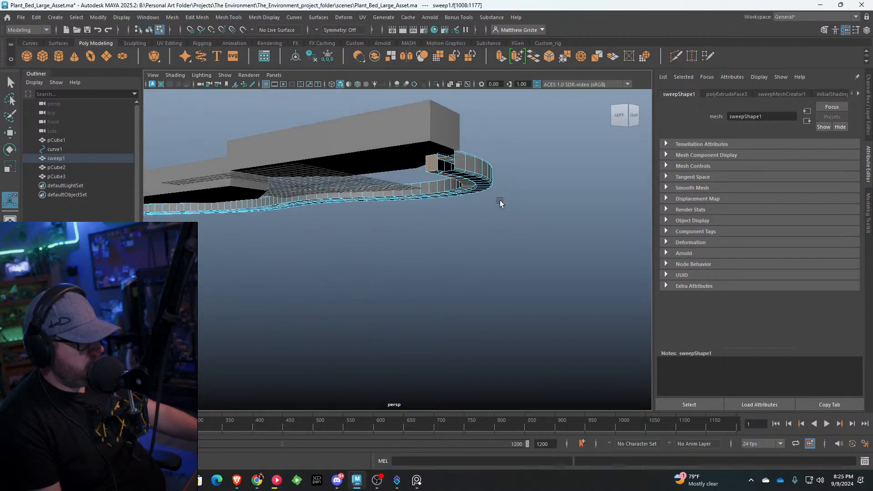
alt+drag(350, 195, 633, 217)
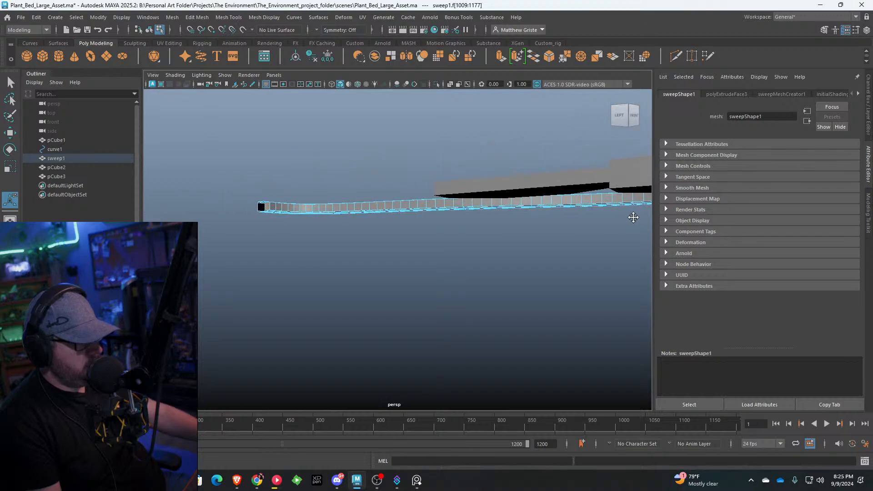
scroll(240, 185, up, 2)
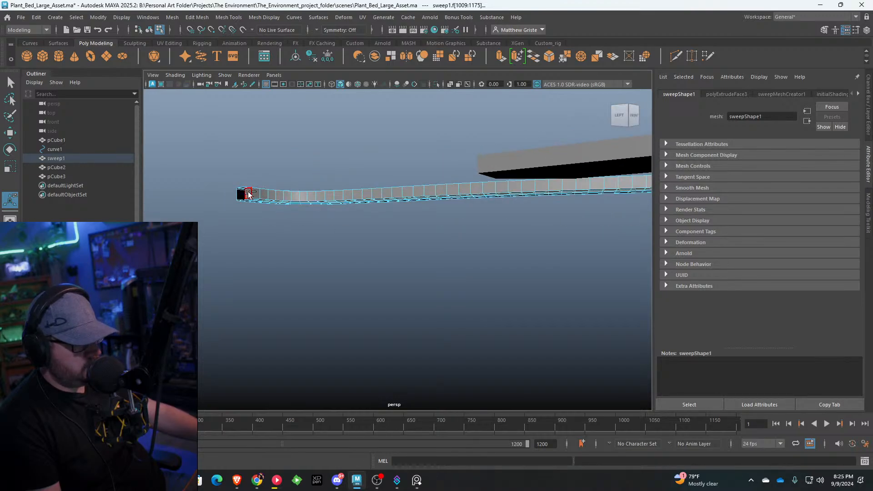
key(space)
key(space)
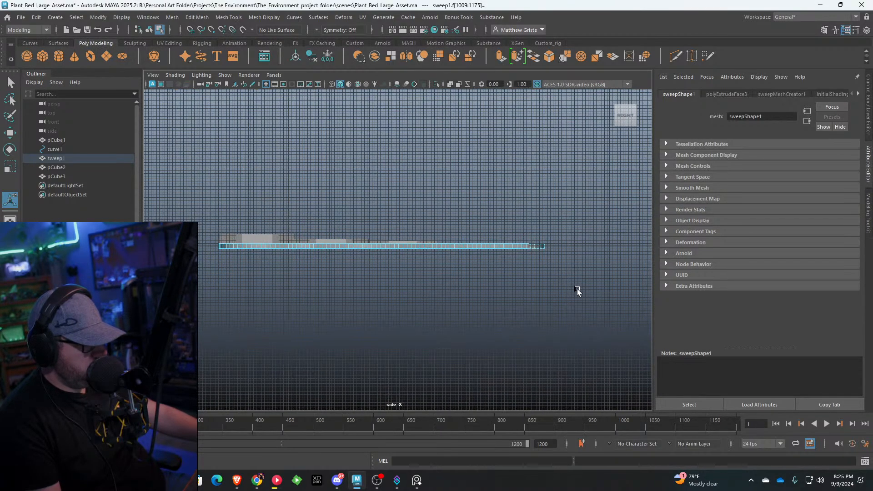
drag(578, 289, 201, 248)
key(space)
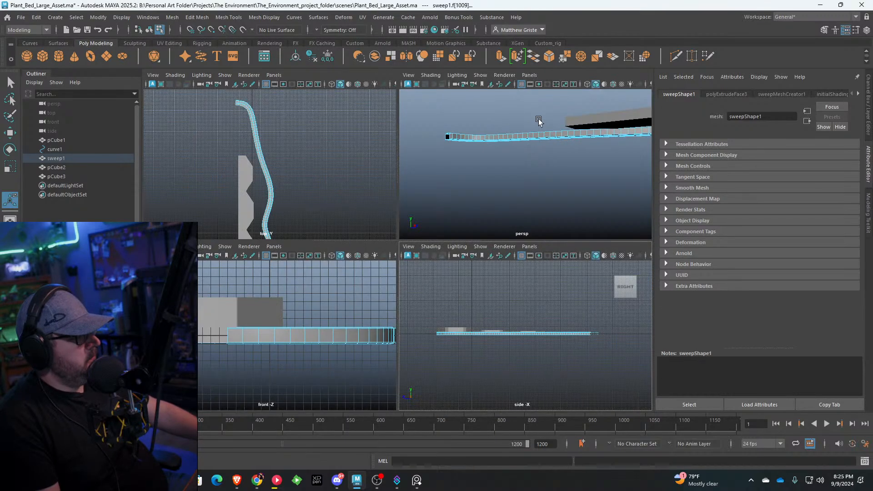
key(space)
alt+drag(541, 133, 446, 263)
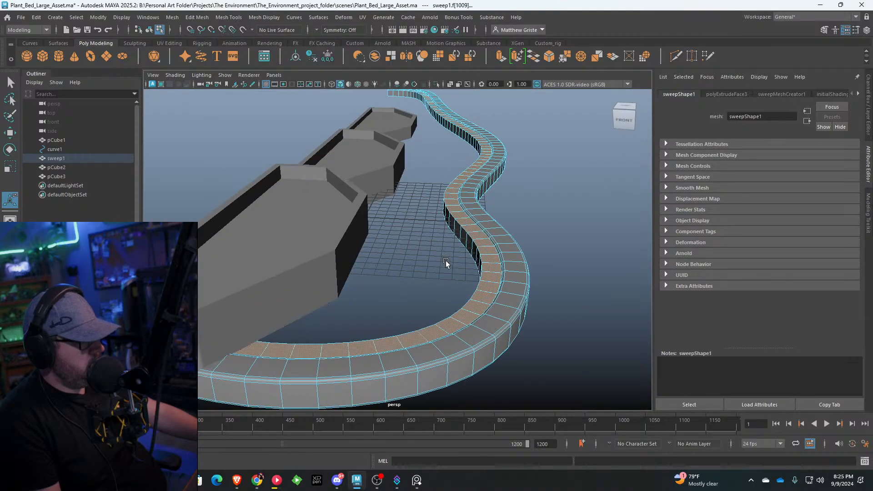
click(504, 59)
drag(228, 295, 208, 286)
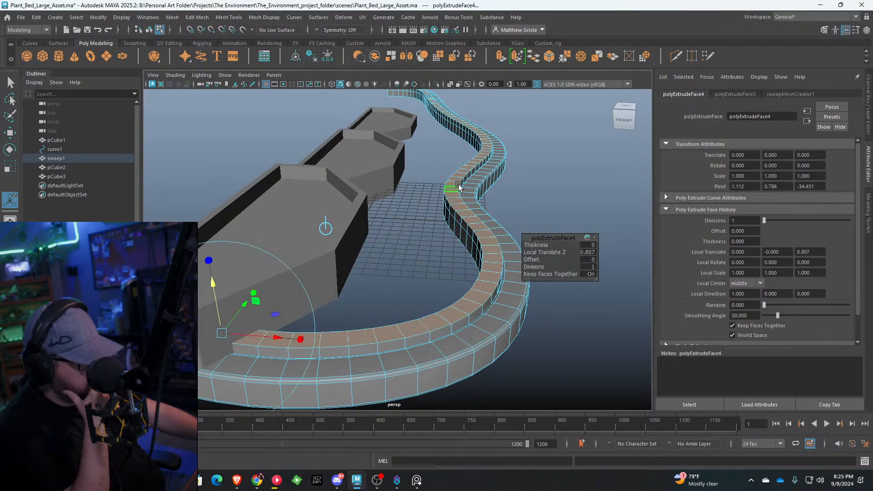
right_drag(458, 185, 503, 168)
click(545, 199)
Step: Create a polygon plane at the beds and scale it up as a ground surface
scroll(544, 199, down, 5)
alt+drag(544, 199, 468, 265)
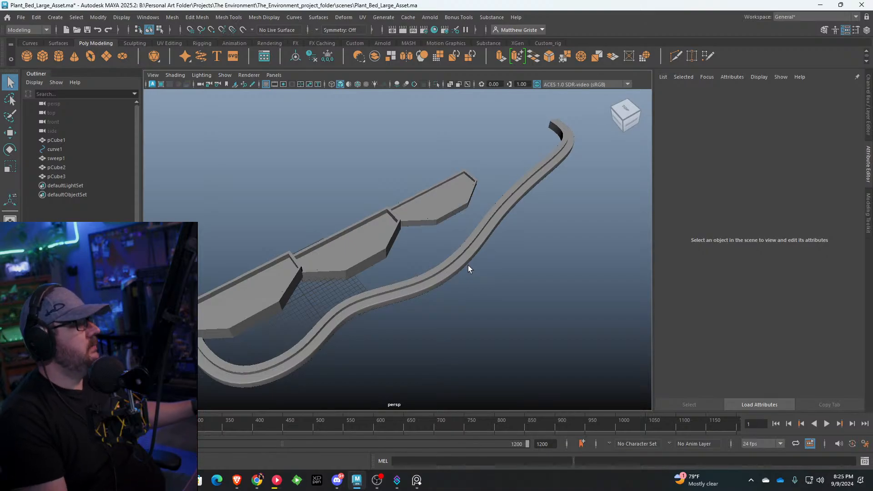
alt+drag(465, 258, 360, 266)
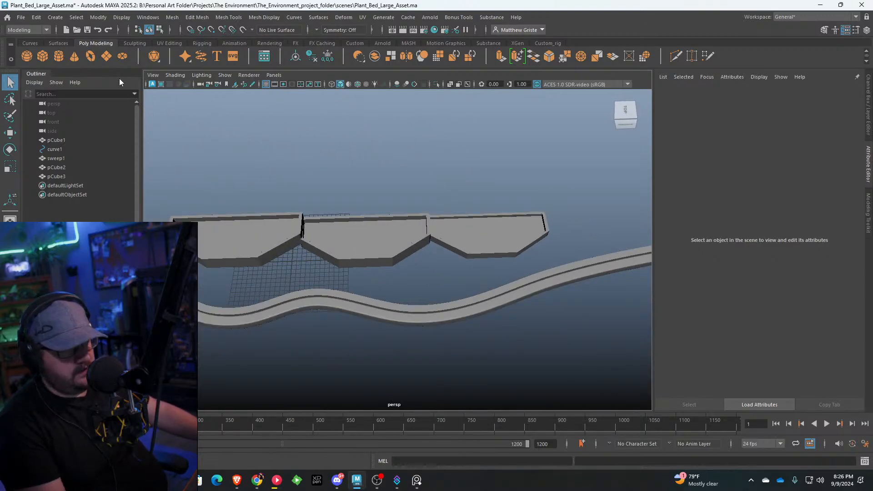
click(111, 59)
scroll(385, 195, down, 3)
key(w)
key(e)
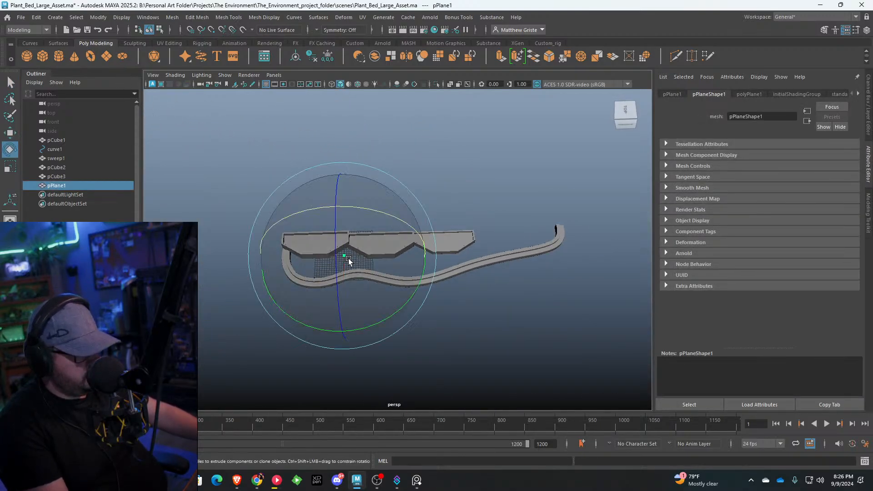
key(r)
drag(345, 256, 409, 264)
Step: Stretch the plane along the row of beds and shift it so it spans the border's full length
key(w)
key(r)
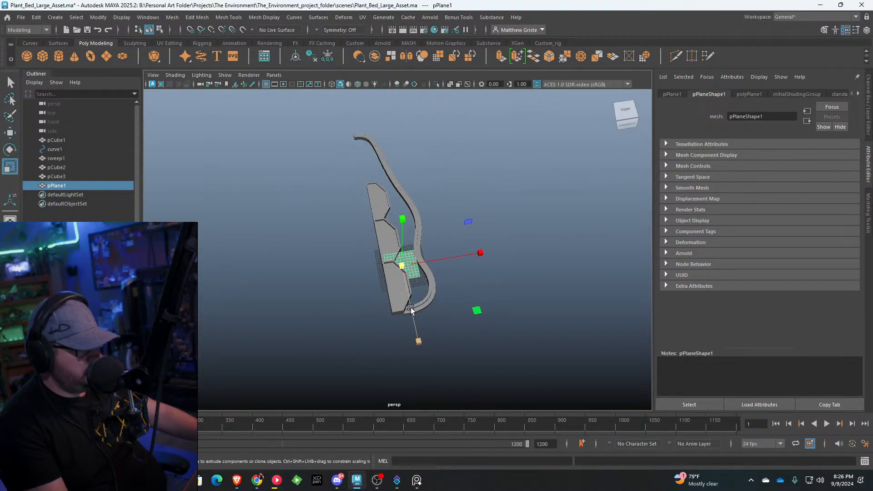
drag(410, 309, 425, 352)
scroll(425, 309, down, 4)
alt+middle_drag(419, 283, 414, 246)
drag(405, 262, 436, 370)
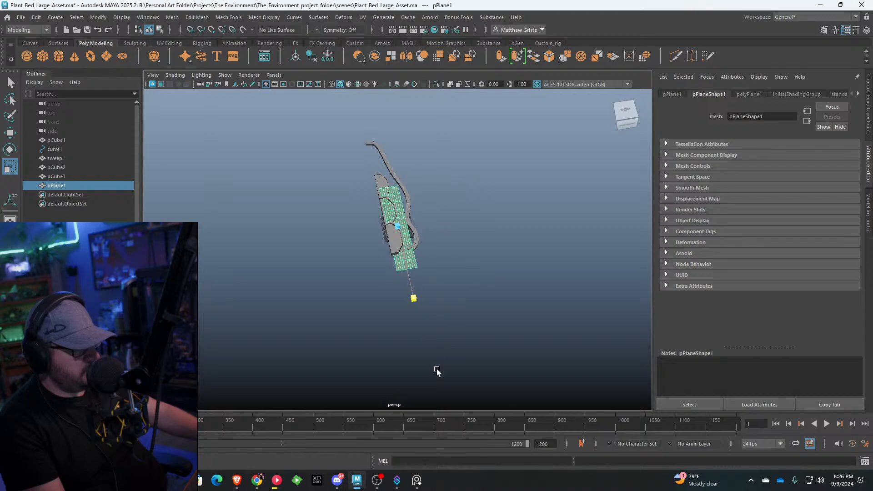
key(w)
drag(408, 272, 405, 261)
key(r)
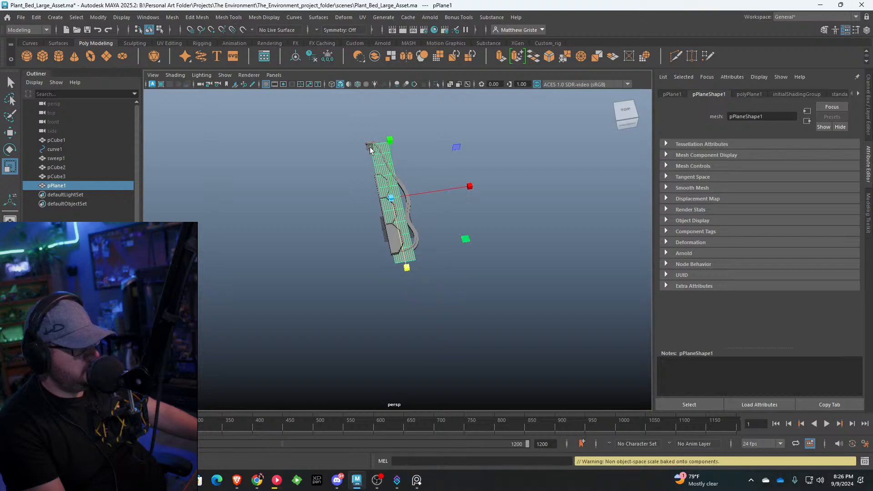
Step: Switch to vertex editing at the far end of the border and plane
scroll(370, 150, up, 5)
right_drag(366, 181, 334, 182)
alt+middle_drag(335, 181, 334, 225)
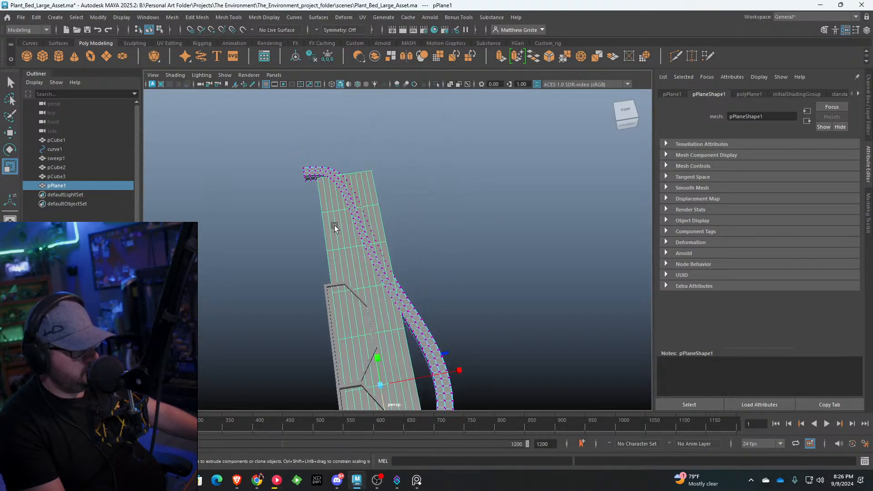
Step: Undo the last change, then shift the plane's far-end vertex row sideways toward the tip of the curved border
scroll(334, 225, up, 2)
key(ctrl+z)
right_drag(377, 190, 336, 190)
drag(253, 132, 403, 191)
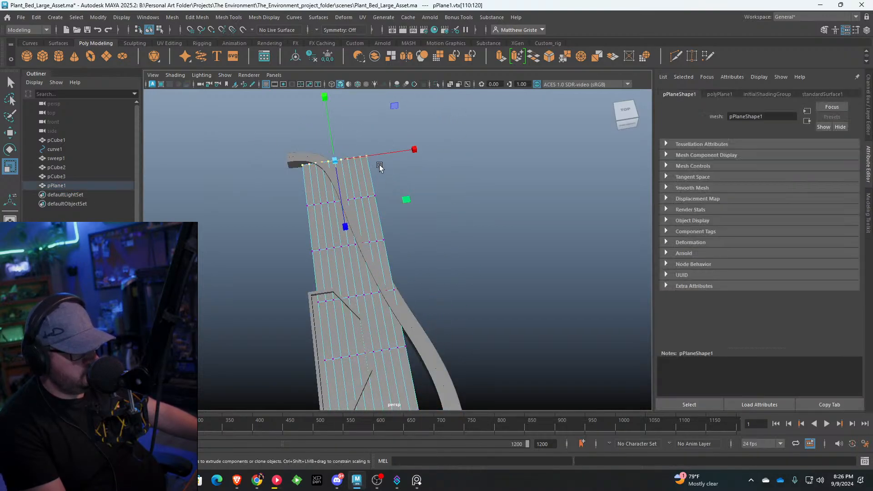
key(w)
drag(409, 149, 359, 151)
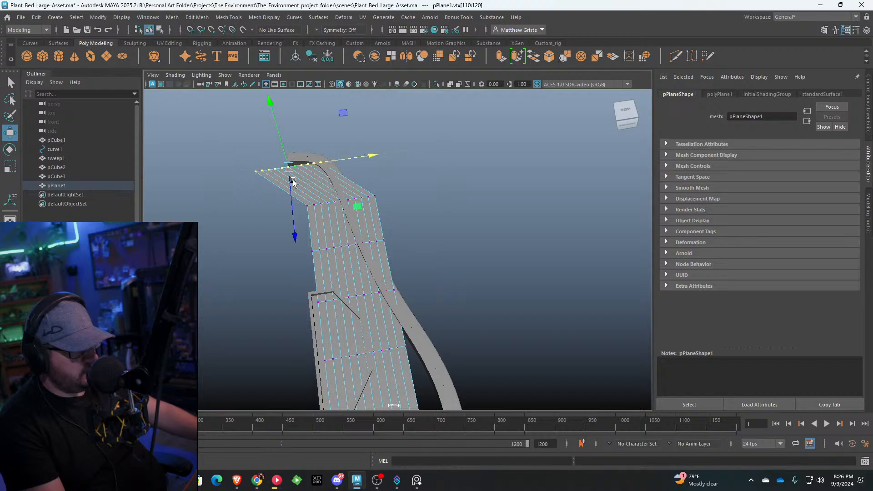
Step: Adjust the far-end vertex row along the plane's length so it lines up with the end of the curved border
alt+drag(293, 182, 334, 163)
alt+middle_drag(255, 255, 388, 268)
scroll(505, 190, up, 4)
scroll(387, 269, up, 1)
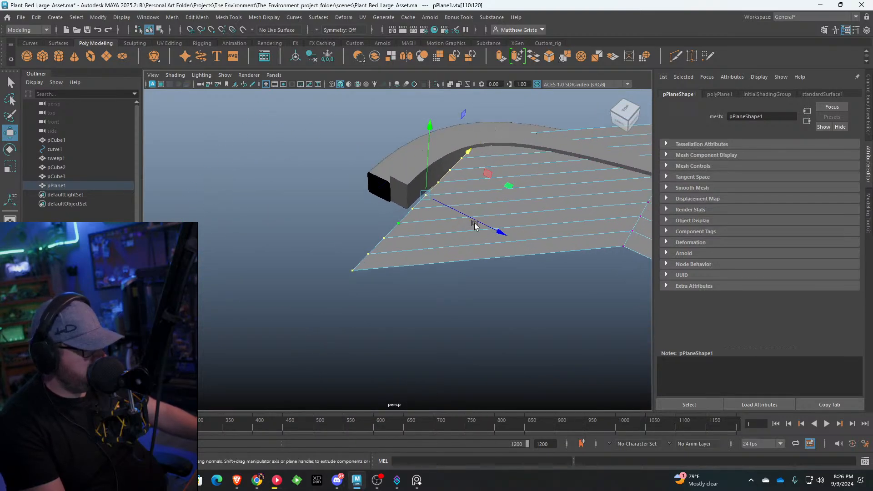
drag(474, 224, 452, 214)
alt+middle_drag(483, 186, 440, 218)
alt+drag(440, 219, 422, 230)
Step: Gather the far-end row's vertices inside the border's tip by moving progressively smaller groups of them
drag(524, 153, 274, 184)
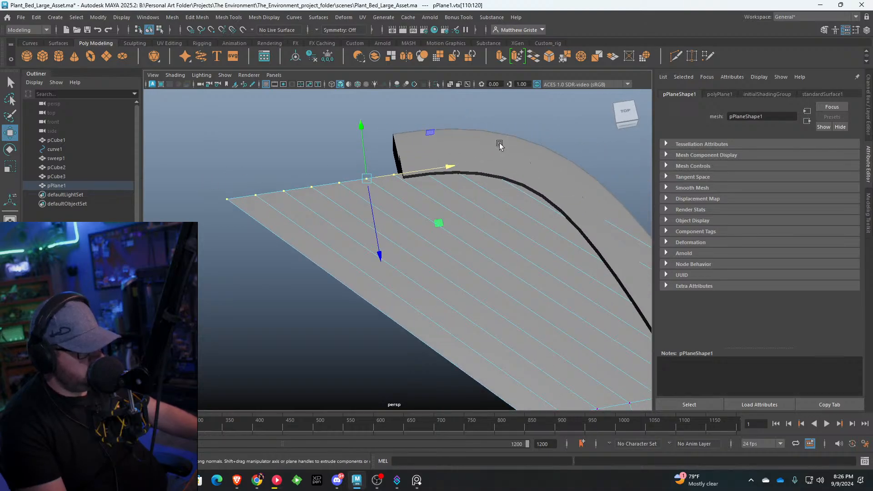
mouse_move(421, 182)
ctrl+mouse_down()
mouse_move(414, 168)
mouse_move(423, 168)
ctrl+mouse_up()
ctrl+drag(491, 136, 437, 168)
ctrl+drag(480, 135, 399, 185)
drag(428, 171, 386, 234)
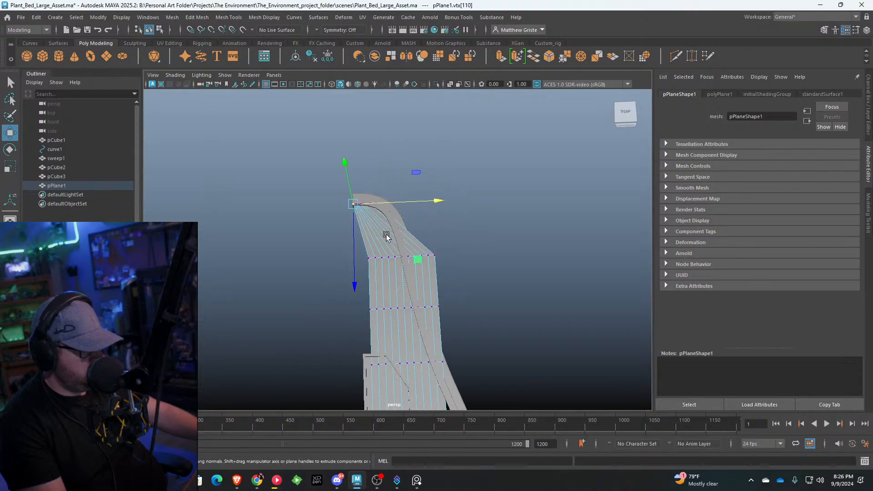
key(ctrl+z)
Step: Move the plane's second vertex row from the far end sideways so its outer edge sits under the border
click(467, 248)
drag(468, 247, 362, 266)
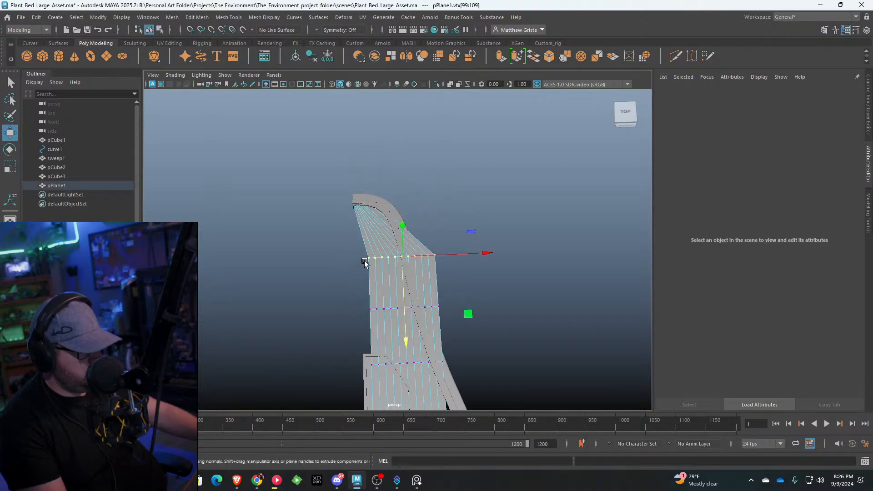
drag(478, 254, 448, 256)
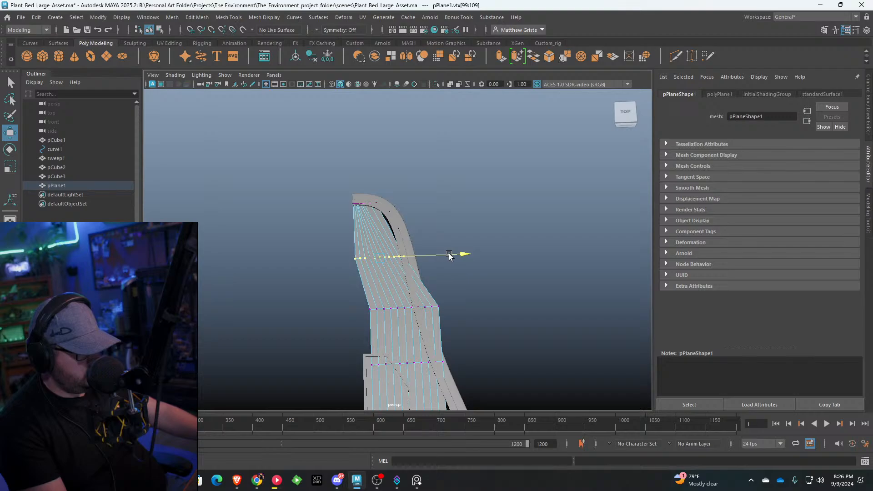
alt+middle_drag(442, 292, 473, 257)
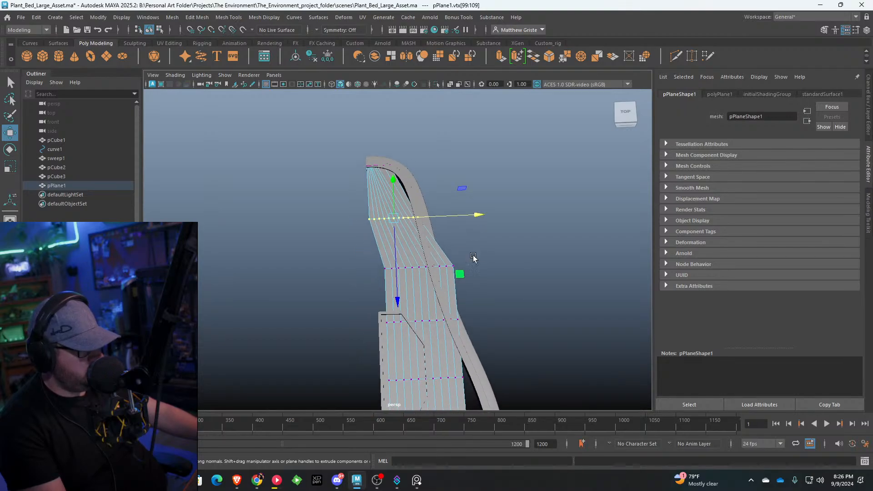
Step: Shift the third and fourth vertex rows from the far end sideways to follow the curved border
drag(376, 274, 376, 274)
drag(497, 261, 476, 267)
alt+middle_drag(465, 309, 459, 263)
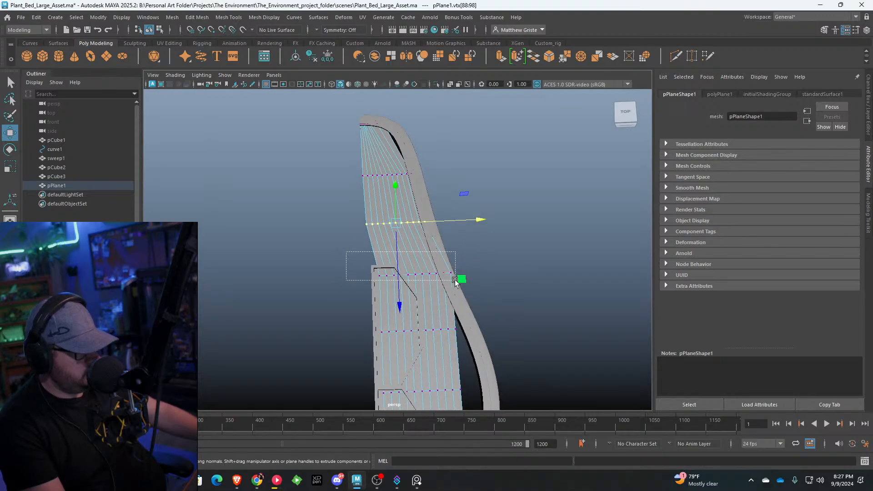
drag(455, 281, 455, 280)
scroll(457, 282, up, 3)
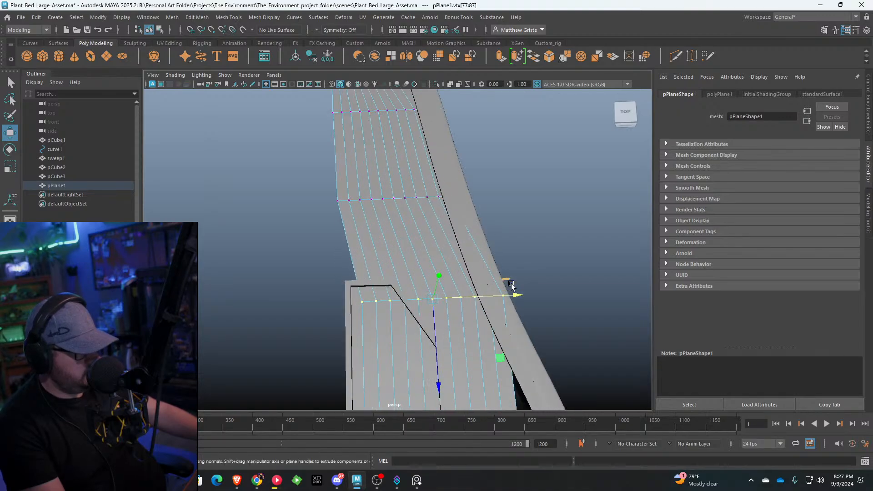
scroll(500, 299, down, 4)
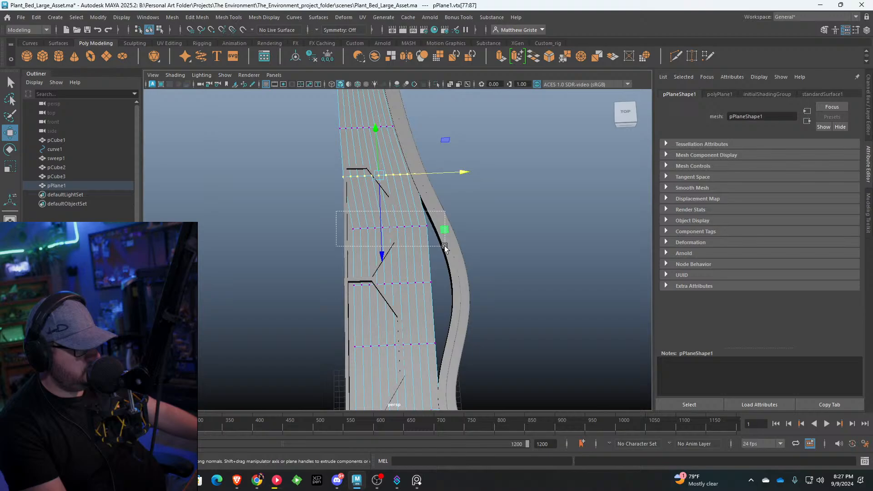
Step: Widen the fifth vertex row from the far end so the plane reaches the curved border
key(e)
drag(444, 246, 482, 224)
key(r)
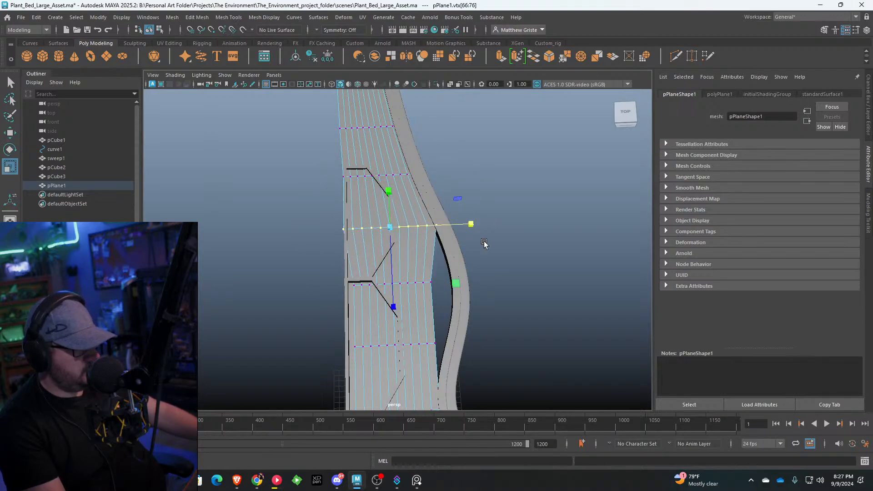
alt+middle_drag(473, 288, 459, 257)
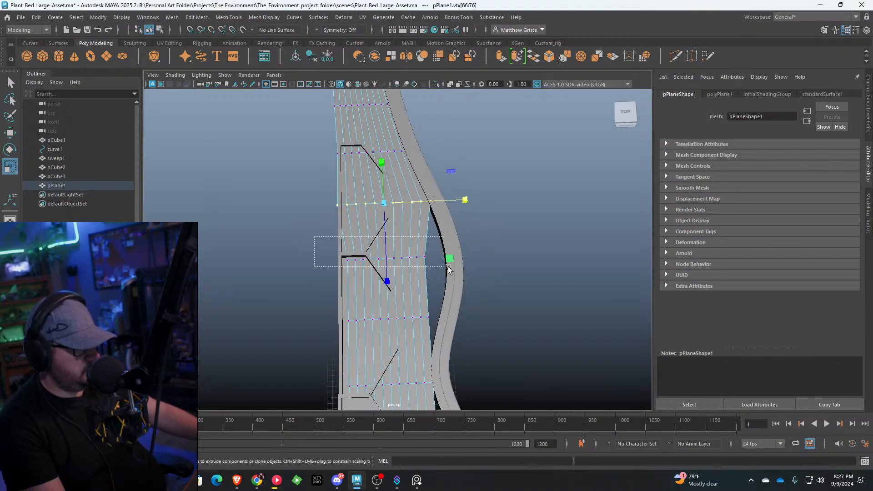
Step: Move and widen the sixth vertex row from the far end to close the gap at the border's outward bulge
drag(447, 268, 473, 253)
key(w)
click(471, 259)
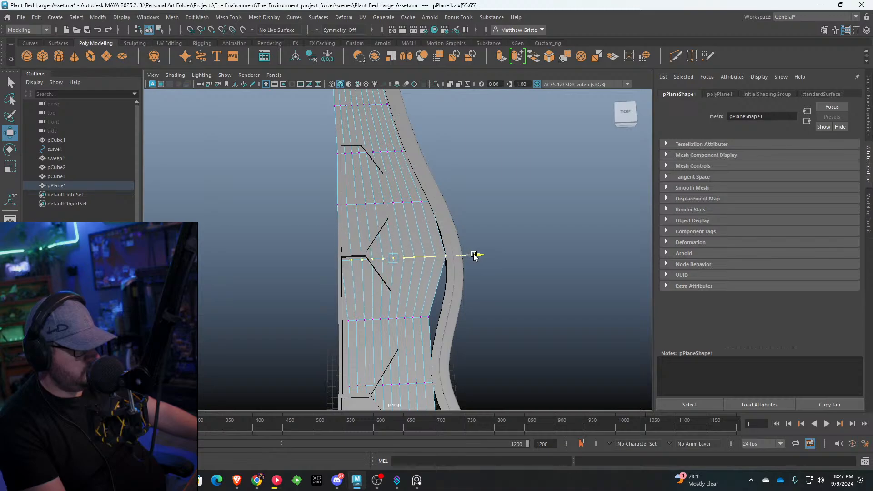
key(e)
key(r)
alt+middle_drag(468, 259, 462, 219)
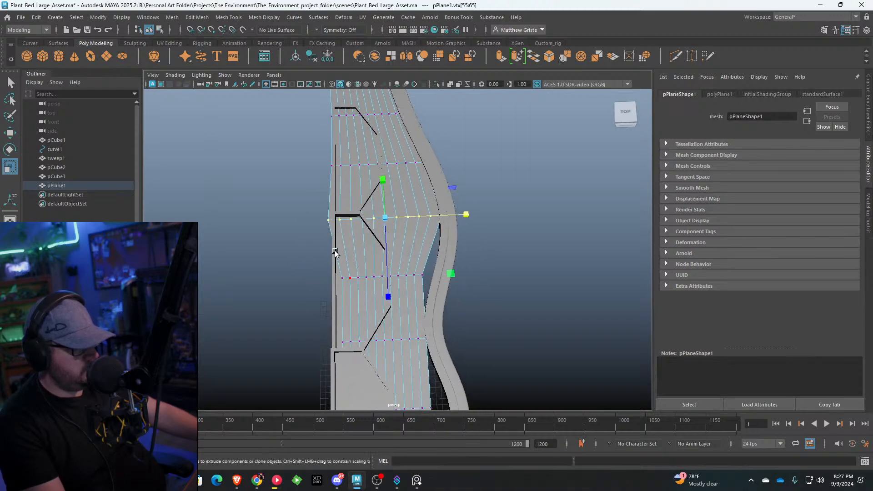
Step: Fit the seventh vertex row to the border by widening and moving it, then adjust its inner edge vertex
key(e)
drag(424, 287, 470, 273)
key(r)
key(w)
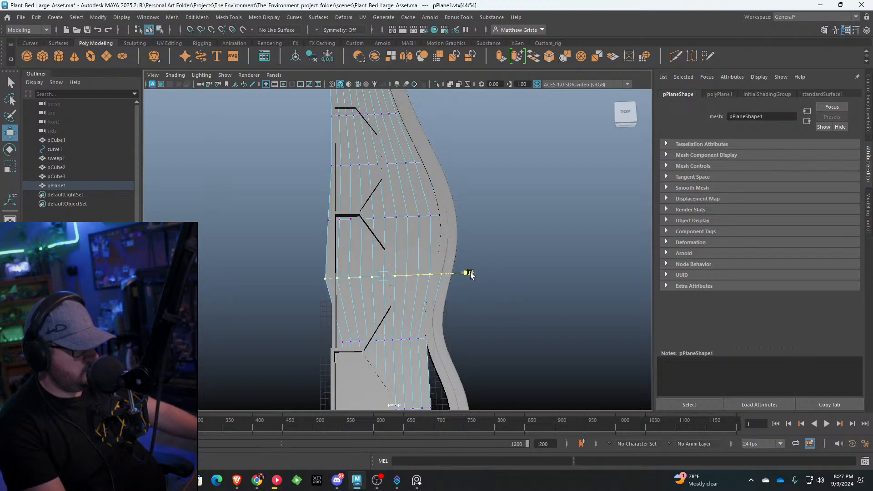
drag(295, 258, 332, 293)
alt+middle_drag(387, 340, 288, 243)
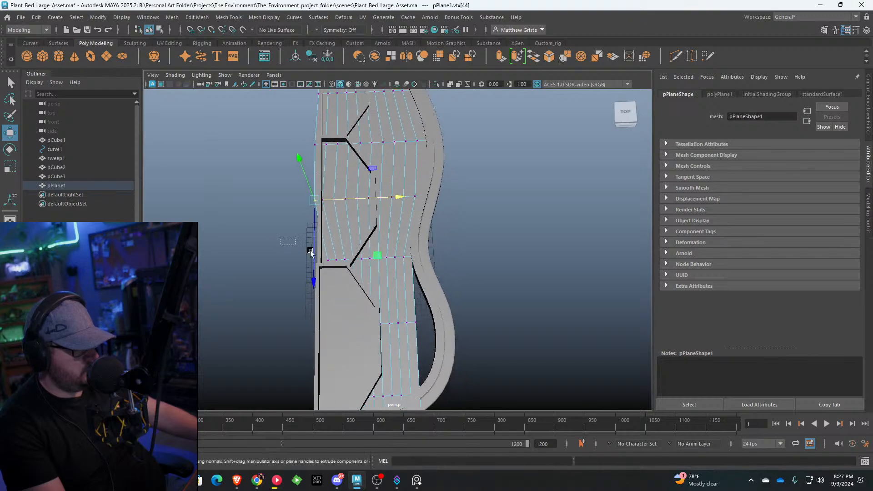
Step: Widen and shift the eighth and ninth vertex rows so the plane fills the area up to the curved border
drag(289, 243, 418, 279)
key(r)
drag(453, 255, 453, 256)
alt+middle_drag(423, 311, 407, 262)
drag(258, 236, 449, 269)
key(w)
alt+middle_drag(429, 346, 443, 274)
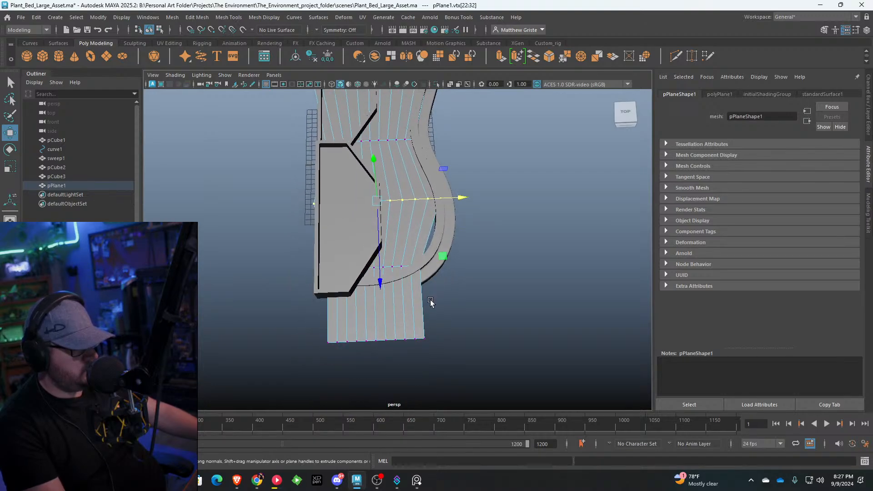
Step: Pull the plane's last two vertex rows inside the border's rounded end, then reposition the final row separately
drag(468, 357, 468, 356)
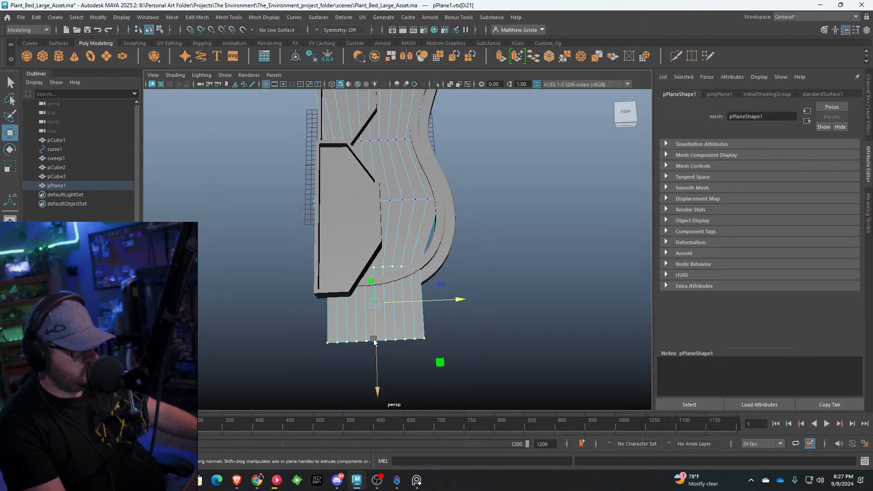
drag(375, 346, 373, 304)
ctrl+drag(296, 206, 456, 255)
drag(376, 316, 378, 296)
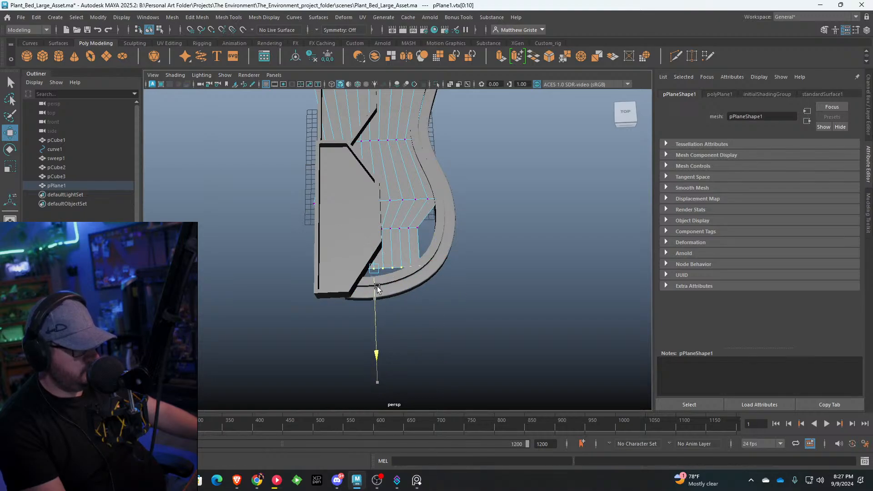
key(ctrl+z)
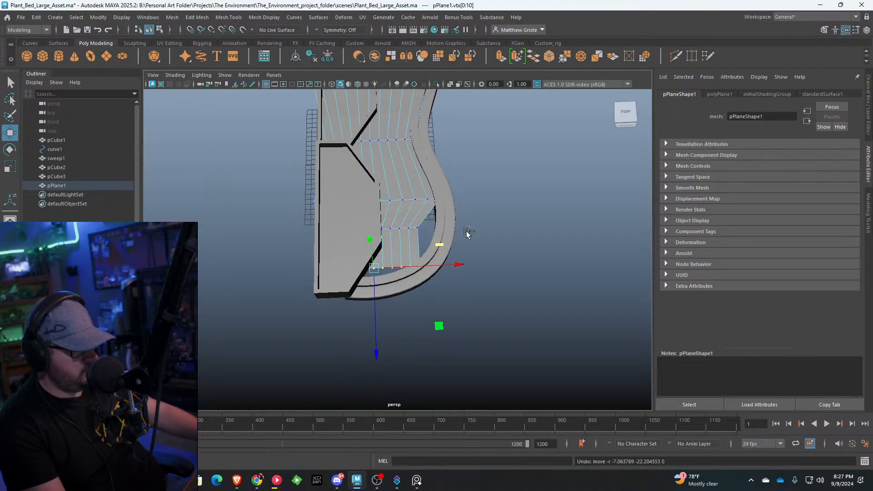
Step: Stagger the final row's vertices lengthwise in progressively smaller groups to follow the border's rounded end
ctrl+drag(465, 231, 416, 290)
drag(371, 315, 372, 318)
key(ctrl+z)
ctrl+drag(445, 230, 400, 297)
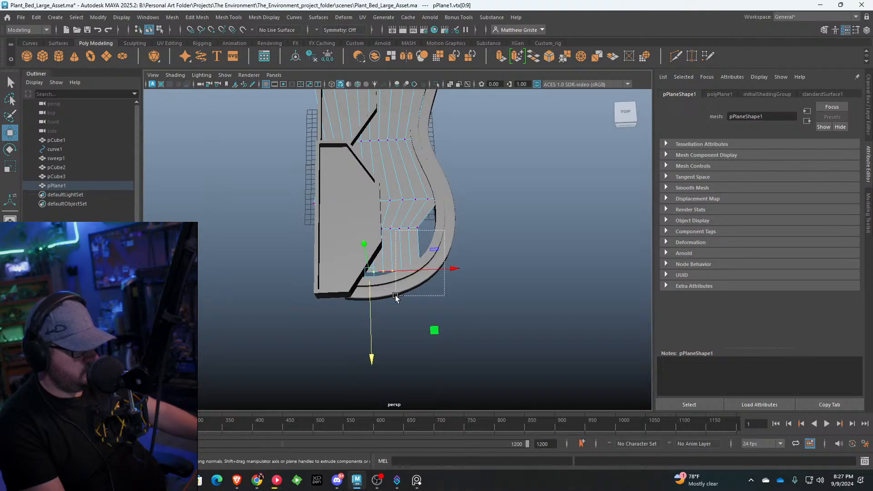
drag(361, 327, 361, 329)
ctrl+drag(410, 251, 264, 310)
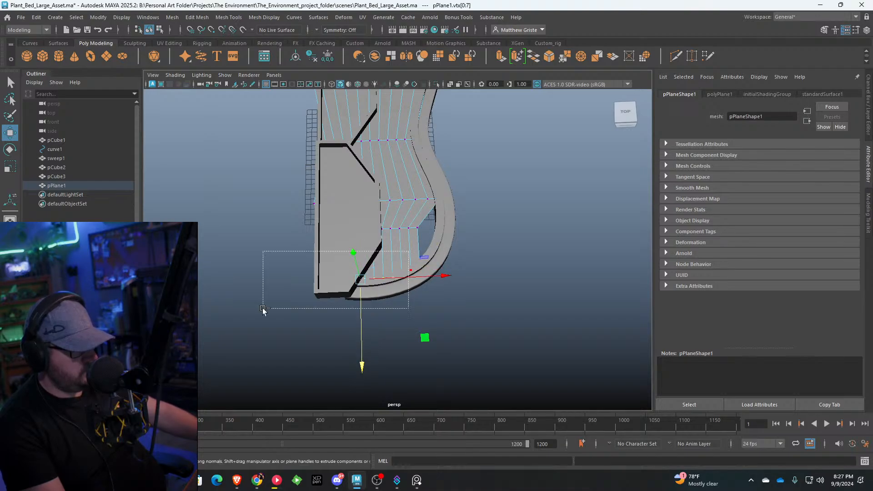
Step: Move the outer vertices of the second-to-last row outward one by one to fill the gap at the rounded border
alt+drag(482, 217, 333, 238)
scroll(337, 250, up, 6)
click(304, 248)
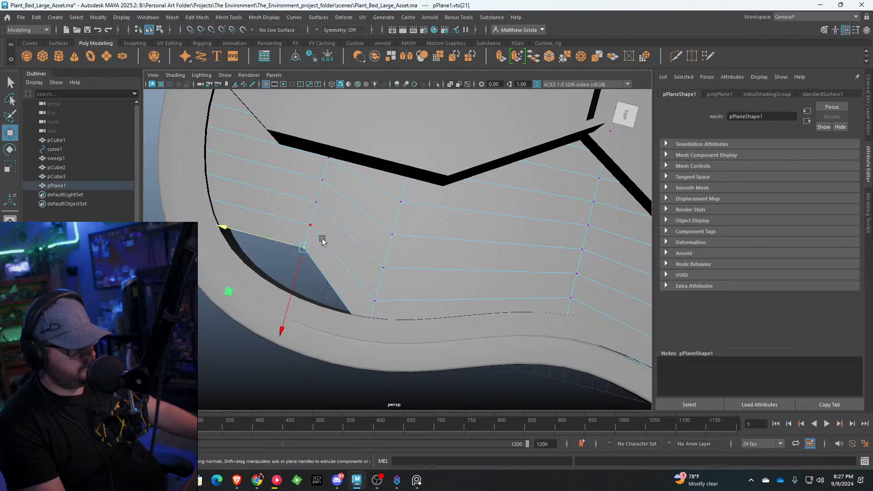
drag(298, 260, 279, 324)
click(312, 226)
drag(305, 259, 285, 288)
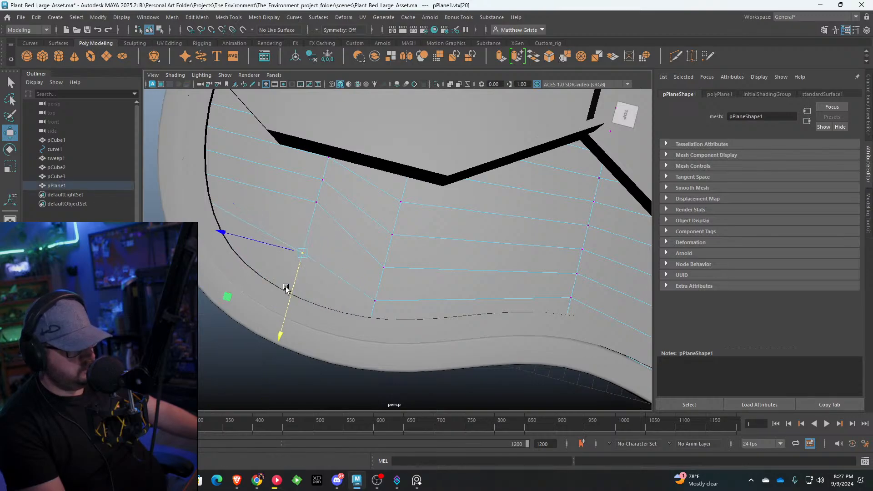
click(317, 208)
click(315, 201)
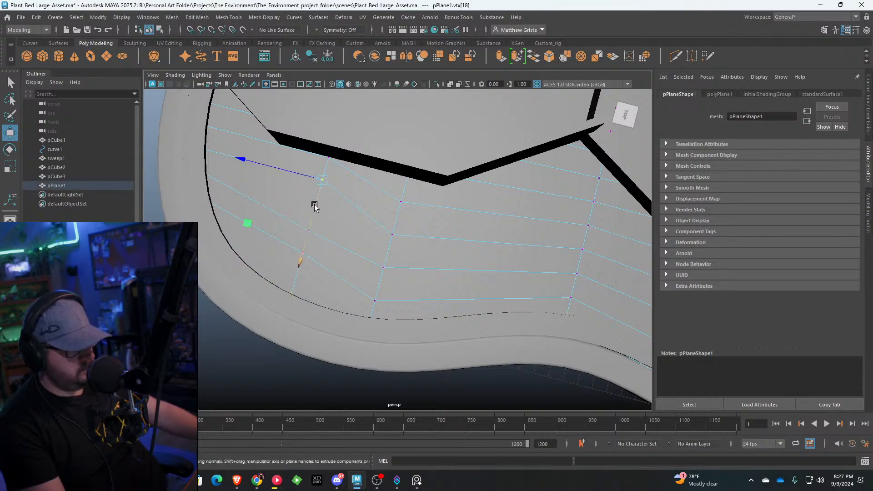
click(305, 258)
Step: Return the plane to object mode, adjust its height inside the curved border, and deselect it
scroll(318, 261, down, 8)
alt+drag(444, 275, 383, 236)
right_drag(386, 221, 423, 216)
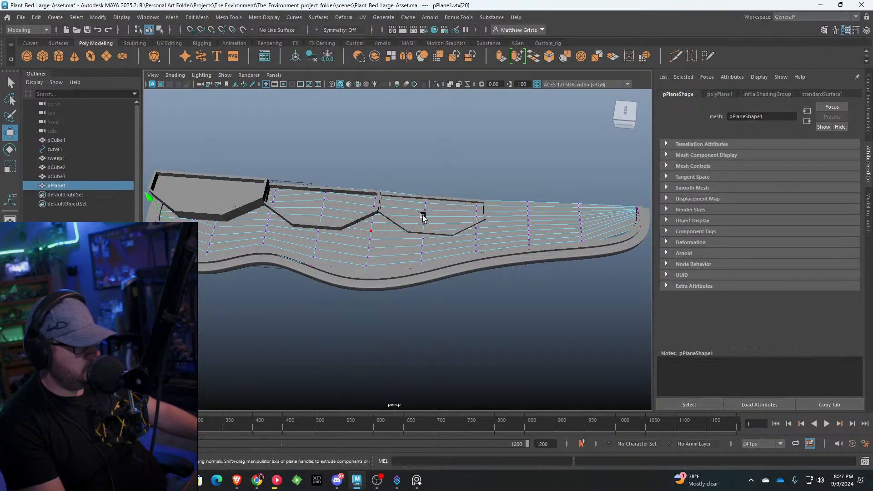
alt+drag(423, 217, 348, 226)
scroll(334, 281, up, 5)
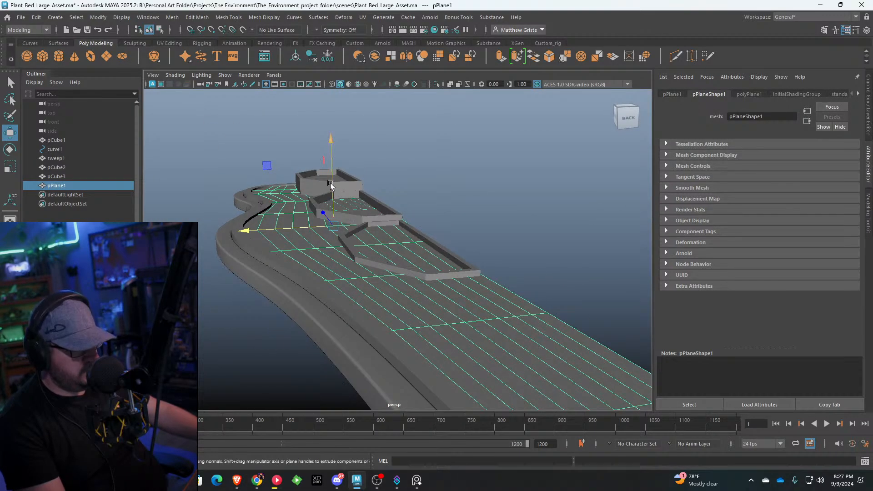
drag(330, 184, 330, 187)
click(400, 181)
alt+drag(399, 181, 435, 225)
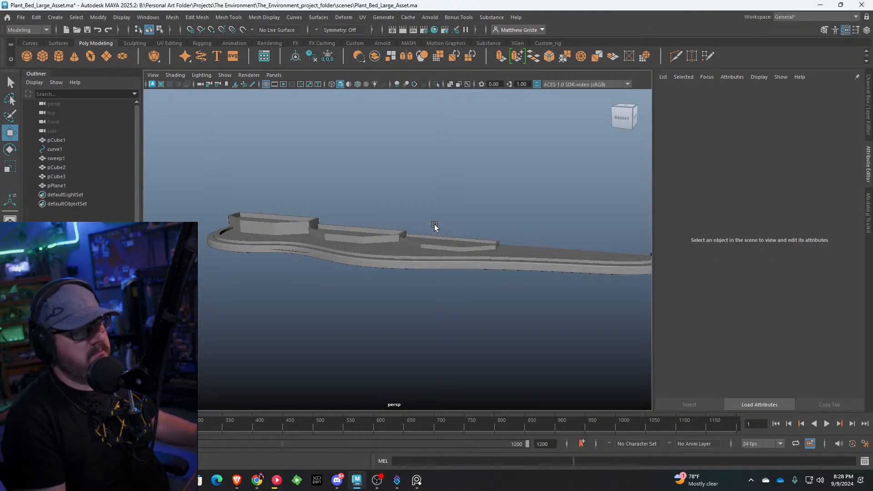
click(237, 480)
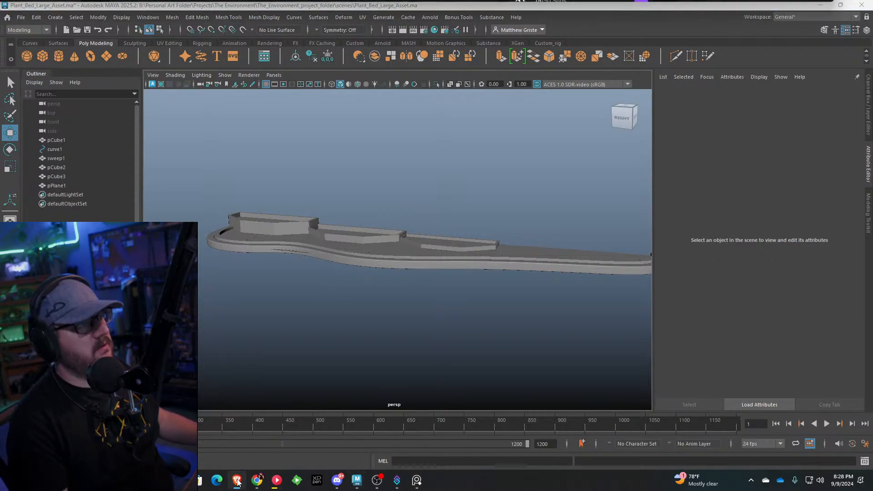
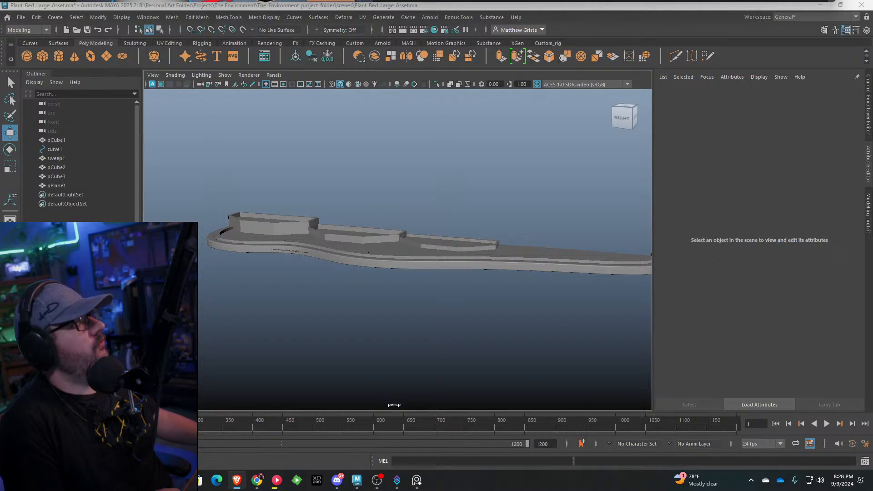
click(168, 86)
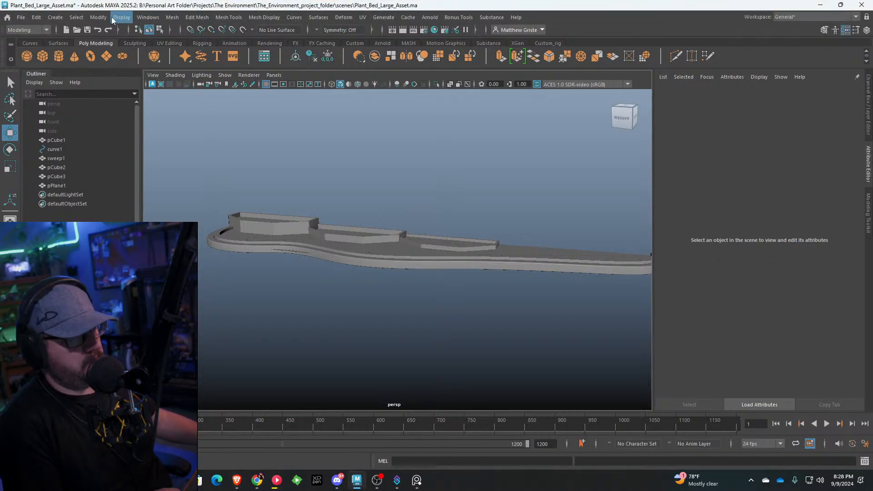
Step: Open the Preferences window and reposition it over the viewport
click(98, 17)
mouse_move(155, 18)
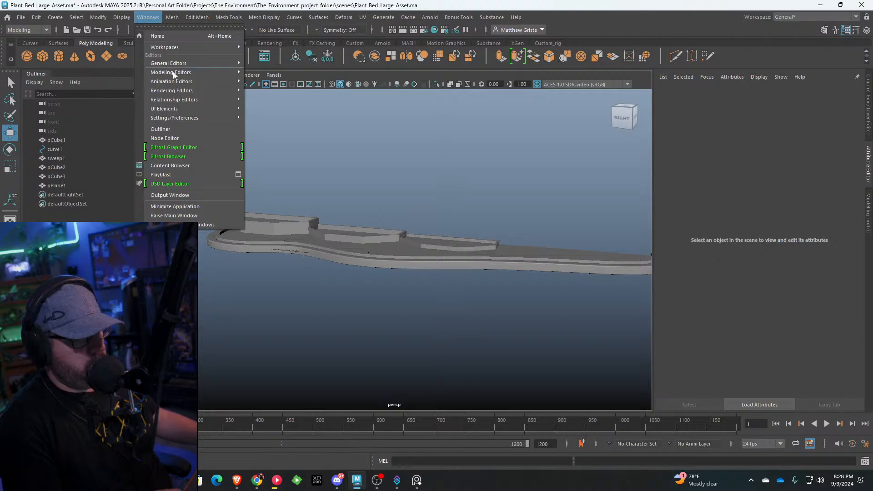
mouse_move(178, 119)
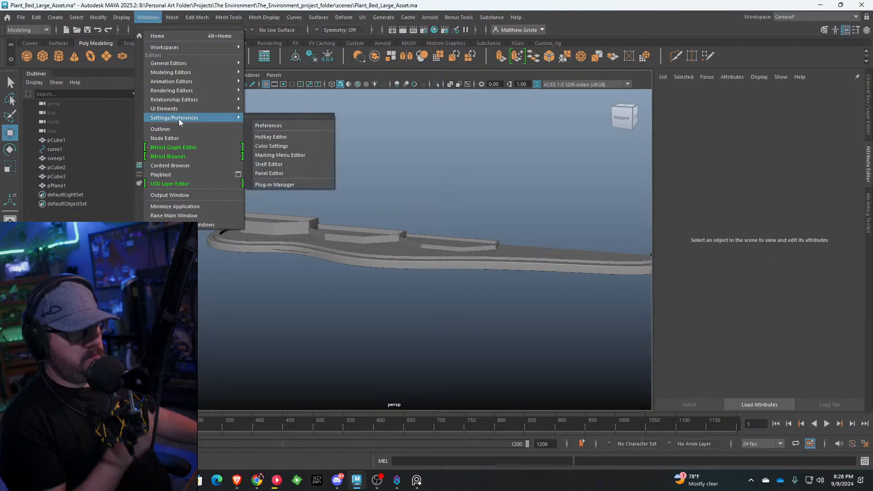
click(285, 126)
drag(474, 46, 405, 51)
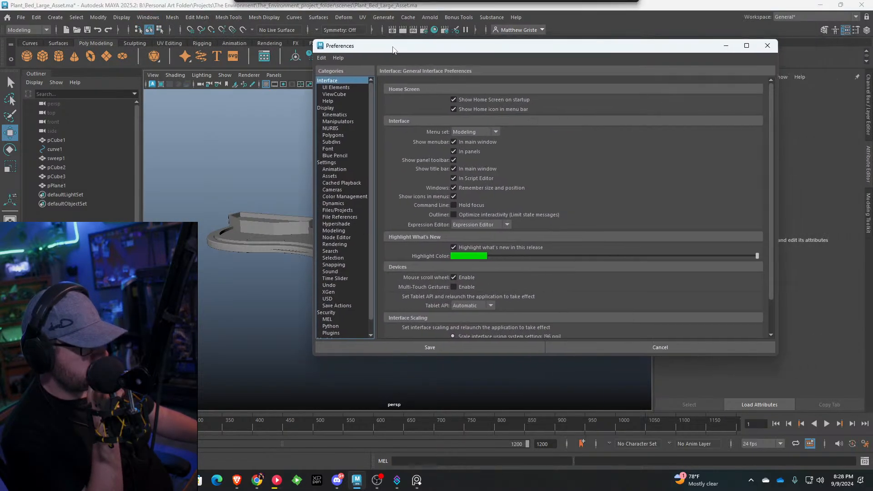
Step: Look through the Polygons, Dynamics and Color Management preferences, and close the Preferences window
click(333, 135)
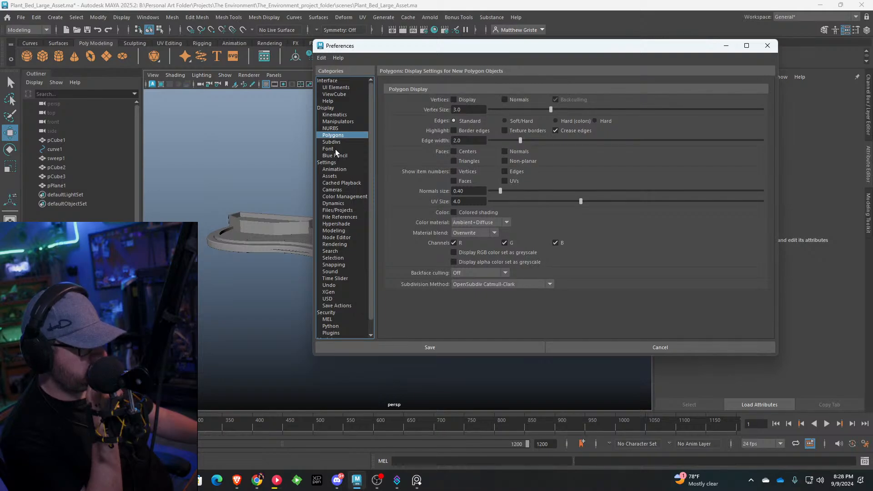
click(353, 198)
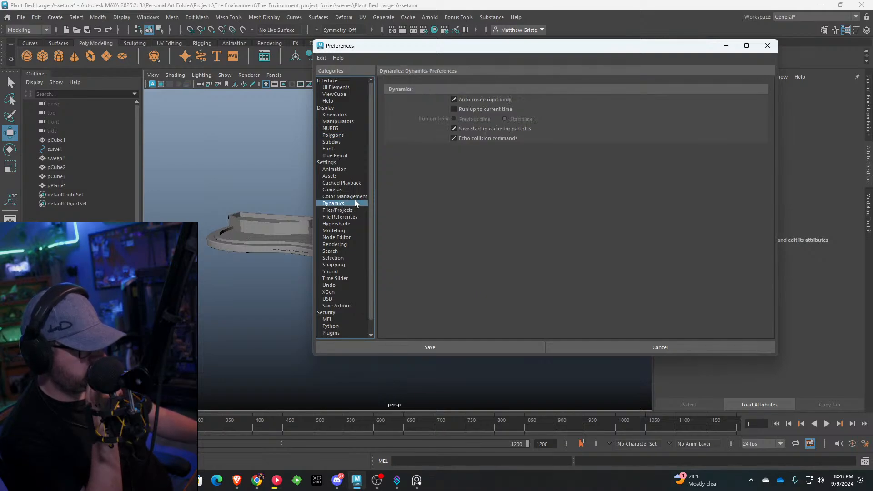
scroll(355, 204, down, 1)
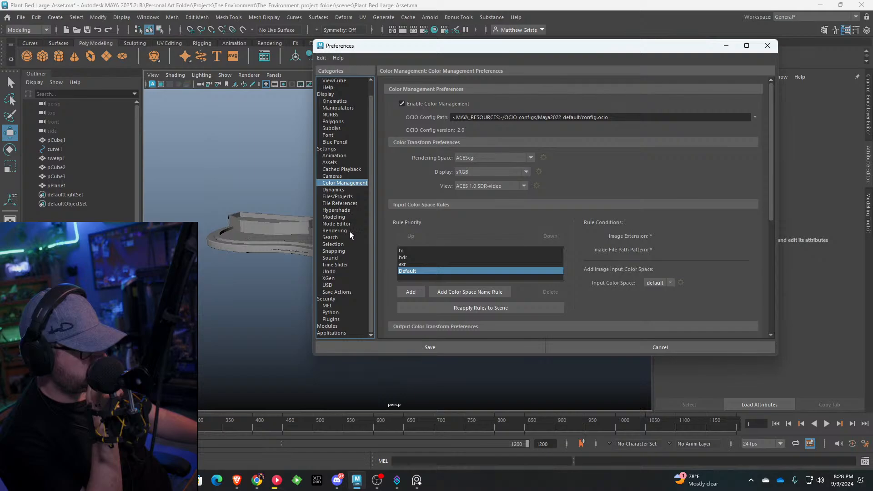
scroll(340, 247, up, 1)
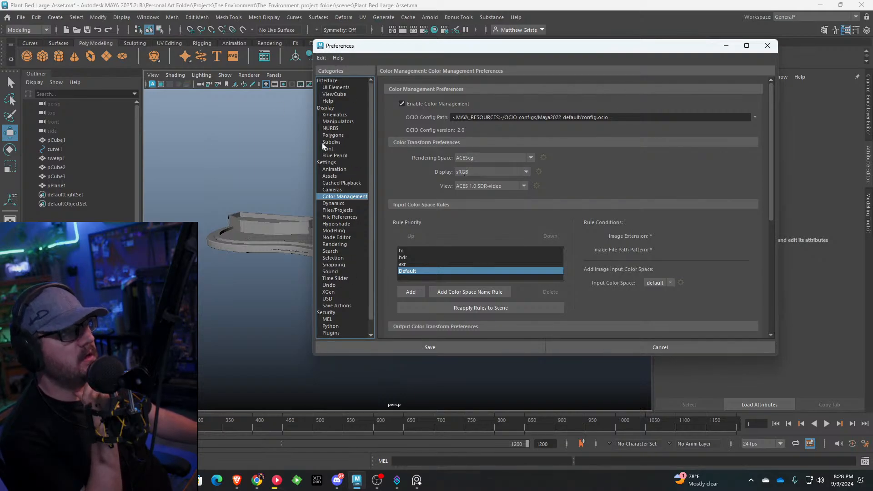
click(771, 47)
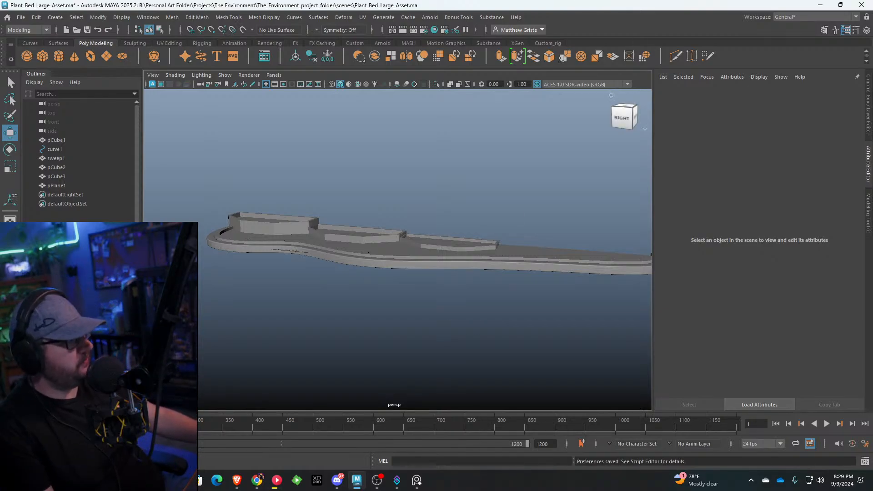
alt+drag(473, 230, 318, 168)
scroll(477, 163, up, 5)
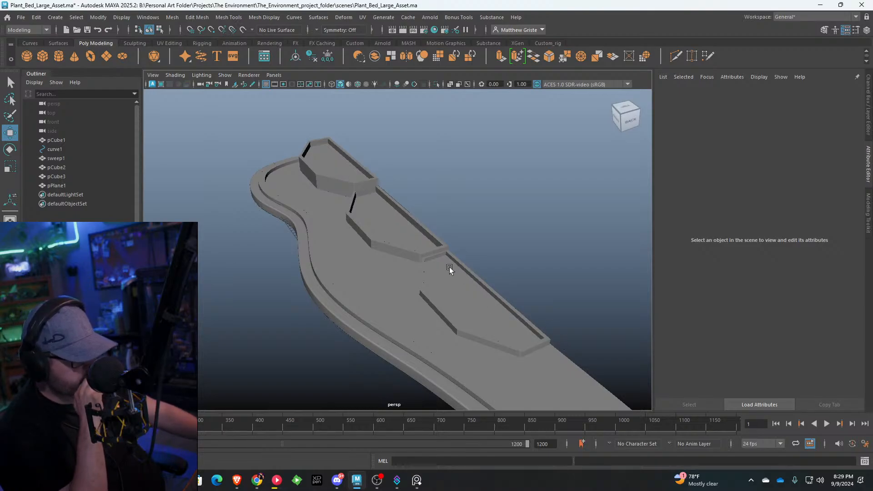
scroll(449, 266, up, 5)
scroll(409, 250, down, 5)
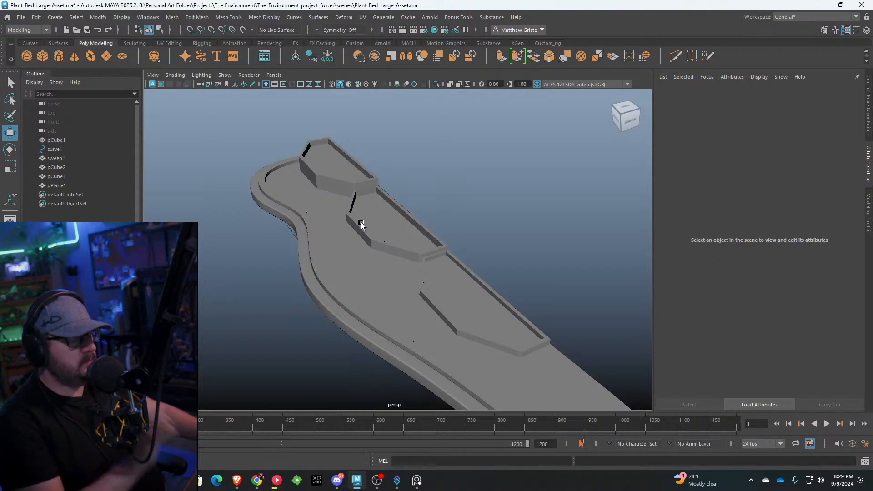
Step: Lower the tallest planter's bottom vertices to the base of the curved border, working in the wireframe side view
scroll(361, 223, up, 4)
alt+drag(361, 223, 382, 185)
click(417, 203)
right_drag(395, 161, 355, 159)
drag(308, 149, 527, 187)
key(space)
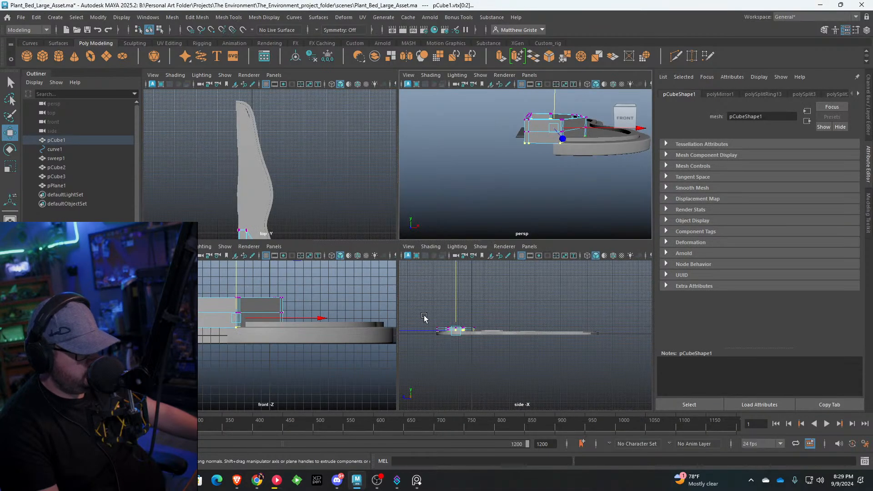
key(space)
scroll(297, 231, up, 3)
key(4)
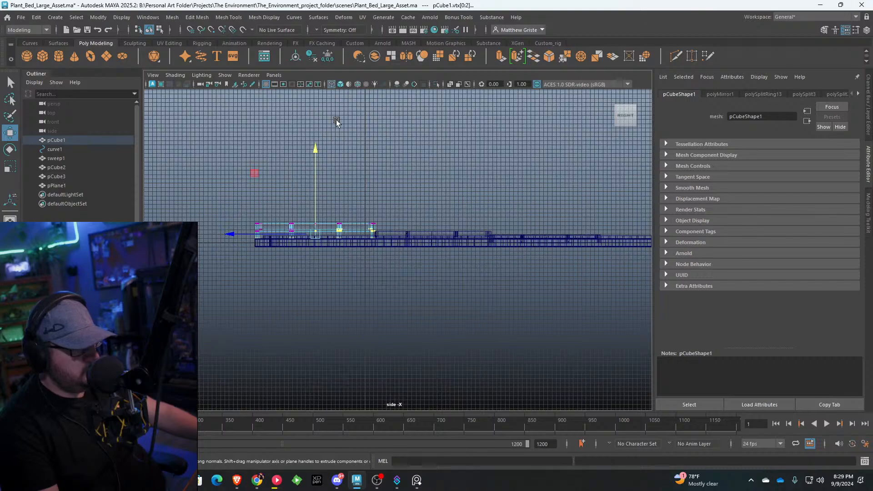
scroll(272, 233, up, 5)
drag(249, 234, 495, 285)
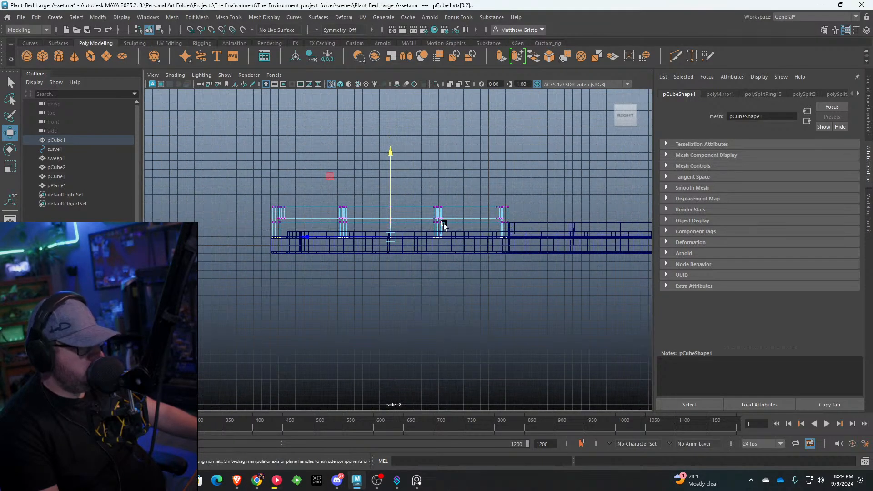
drag(384, 160, 386, 178)
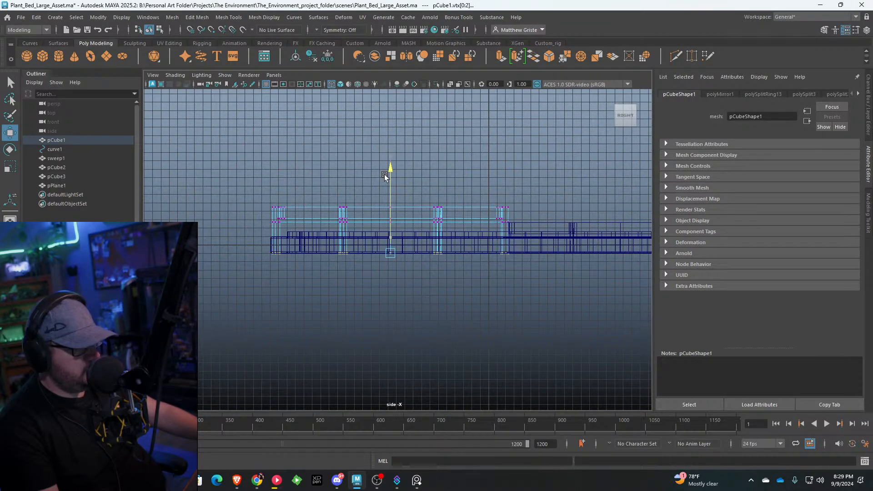
Step: Check the middle planter's base against the border in the side view, and return to the perspective view with nothing selected
alt+middle_drag(462, 197, 282, 192)
scroll(317, 204, up, 1)
click(353, 213)
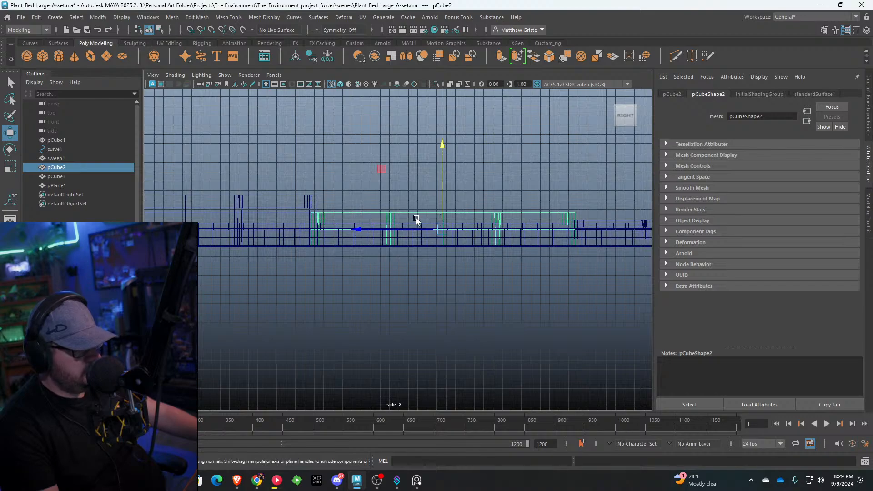
click(429, 210)
key(space)
key(space)
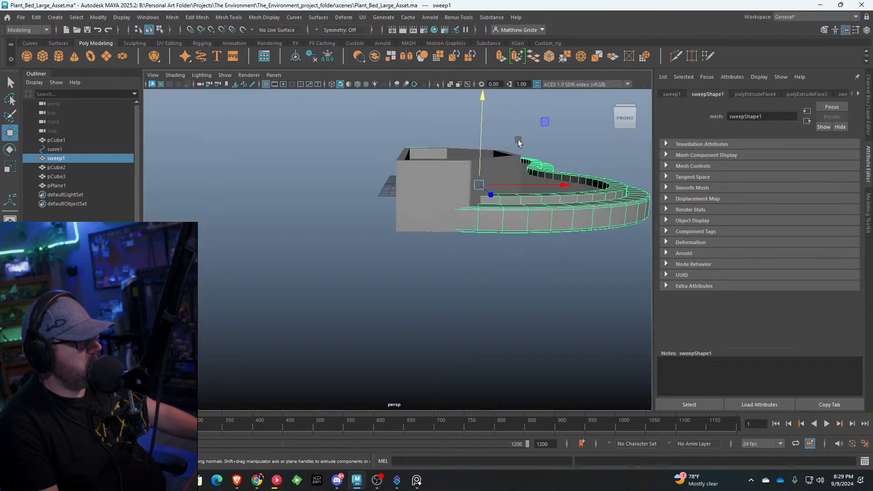
alt+drag(564, 141, 532, 156)
right_drag(486, 191, 533, 175)
click(583, 158)
Step: Nudge the middle planter lengthwise and slightly toward the curved border so its corner meets the tallest planter
alt+drag(583, 159, 284, 219)
alt+right_drag(284, 218, 321, 237)
click(321, 236)
drag(319, 205, 326, 206)
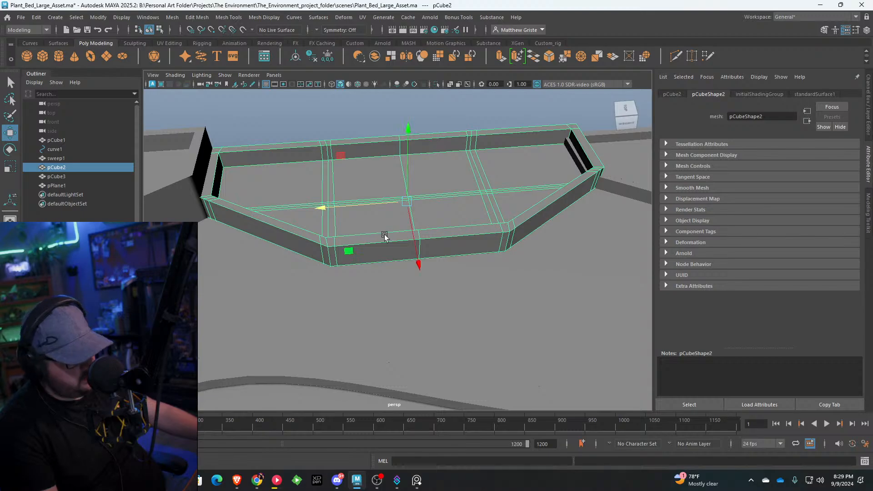
drag(412, 239, 414, 244)
drag(334, 207, 335, 207)
Step: Nudge the lowest planter lengthwise and slightly toward the curved border to line up with the middle planter, and deselect it
alt+middle_drag(545, 194, 371, 196)
click(371, 196)
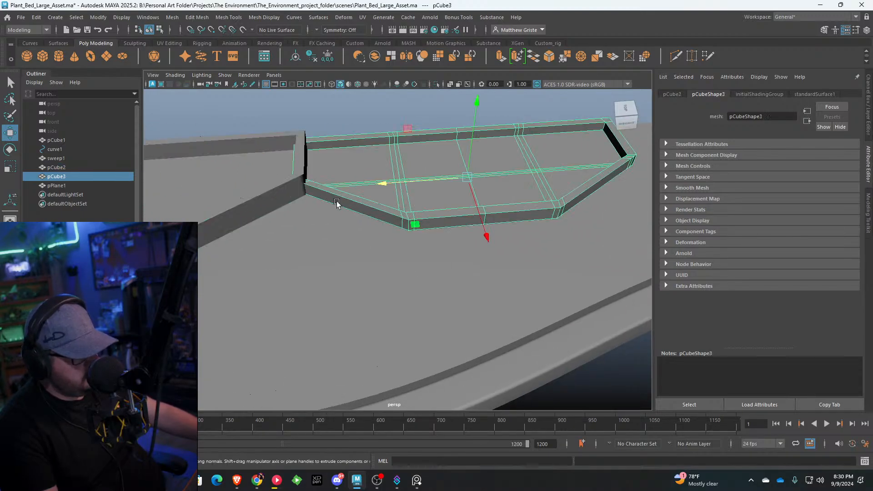
drag(389, 181, 394, 187)
drag(489, 231, 494, 233)
click(383, 118)
Step: Put the ground plane in vertex mode and shift its straight-edge vertices beyond the lowest planter slightly inward
alt+drag(383, 118, 356, 215)
click(400, 164)
key(f)
right_drag(349, 211, 314, 210)
alt+drag(370, 205, 412, 219)
drag(460, 240, 390, 230)
drag(394, 293, 446, 335)
drag(397, 314, 387, 314)
Step: Shift the ground plane's straight-edge vertices behind the lowest planter slightly inward, and return the plane to object mode, deselected
alt+middle_drag(396, 314, 374, 180)
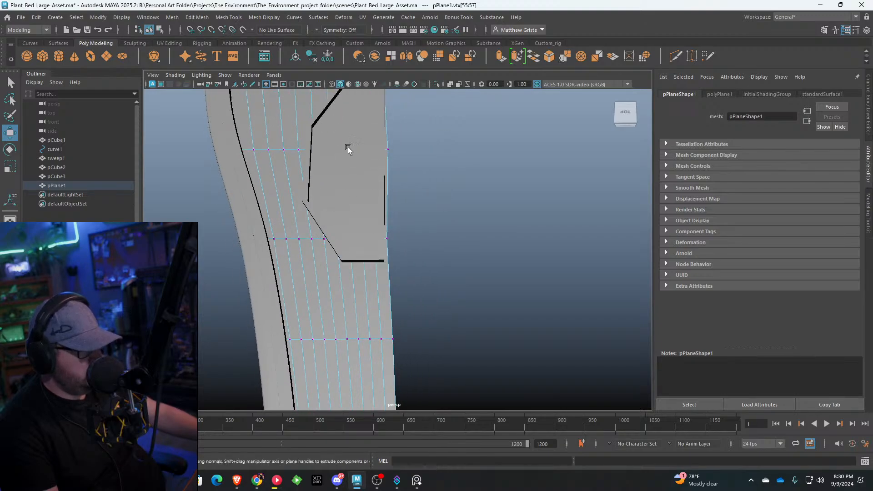
drag(347, 139, 389, 168)
drag(334, 149, 330, 149)
drag(327, 213, 386, 255)
drag(415, 226, 388, 255)
scroll(364, 240, down, 5)
right_drag(377, 220, 405, 202)
click(447, 189)
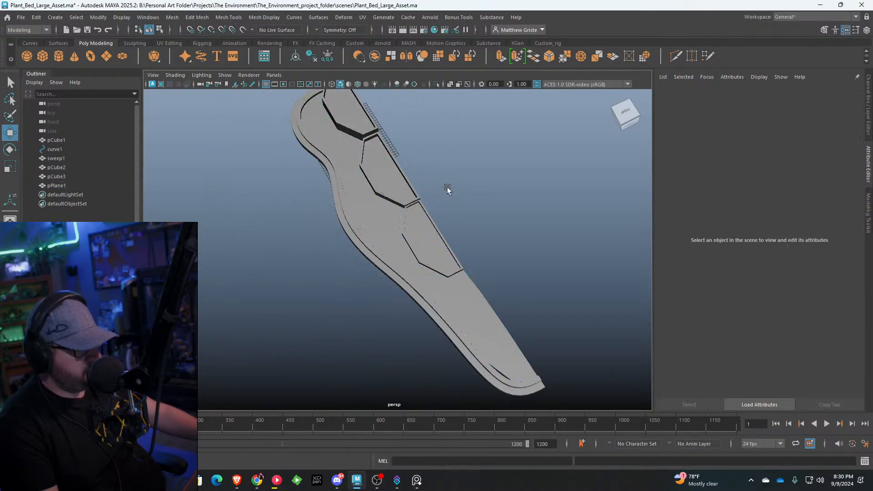
Step: Insert an edge loop across the ground plane between its last two rows at the narrow rounded end
alt+drag(447, 189, 427, 210)
scroll(325, 239, up, 5)
click(295, 216)
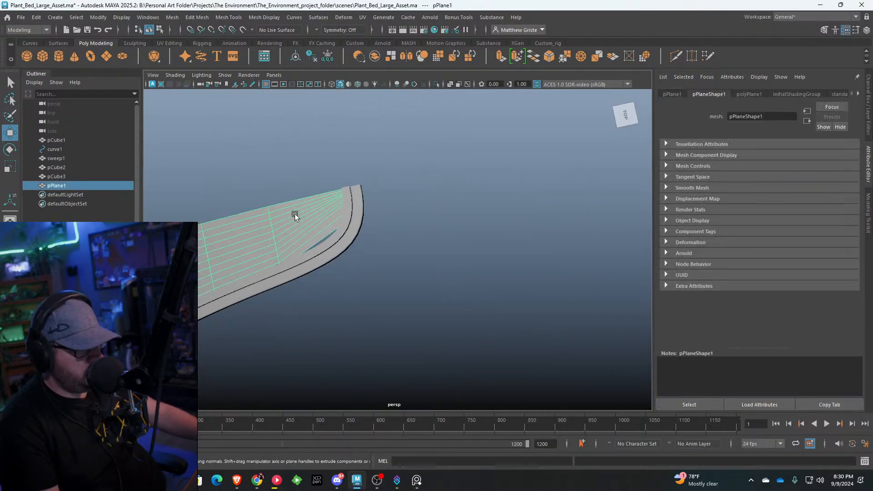
scroll(295, 215, up, 4)
click(234, 17)
click(267, 105)
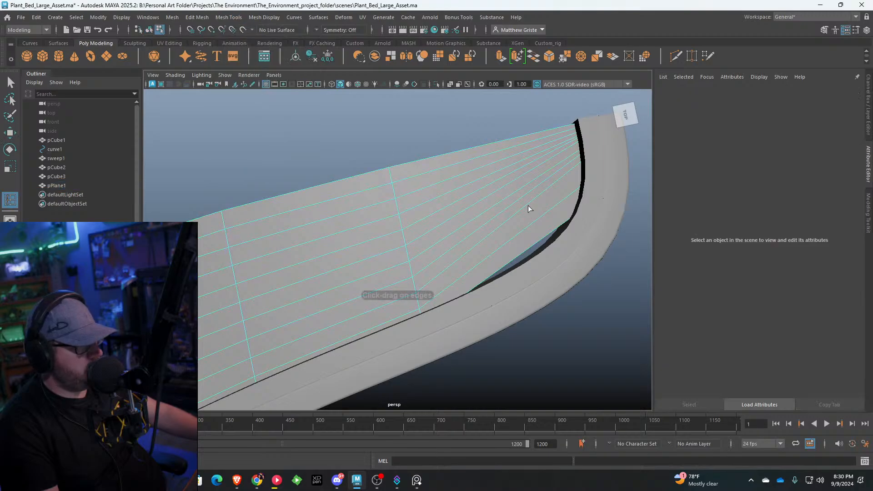
click(508, 220)
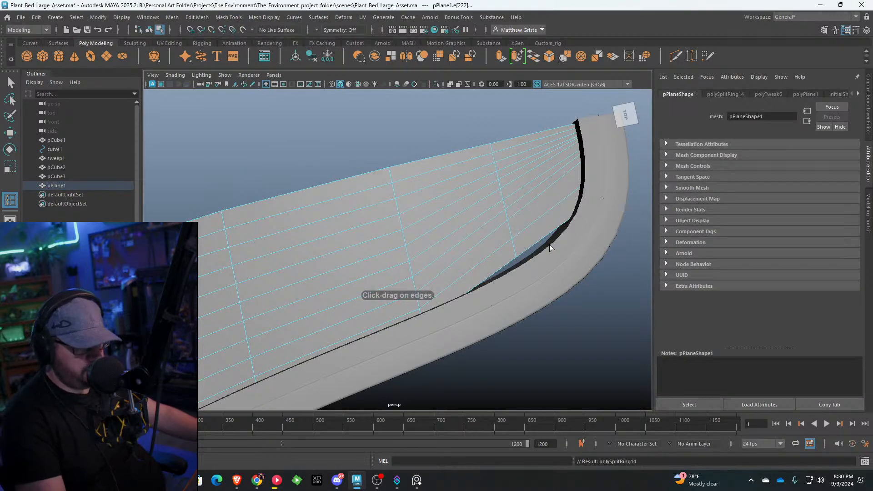
Step: Move the new loop's outer vertex outward to fill the gap at the border, and return to object mode with nothing selected
key(q)
right_drag(550, 244, 510, 246)
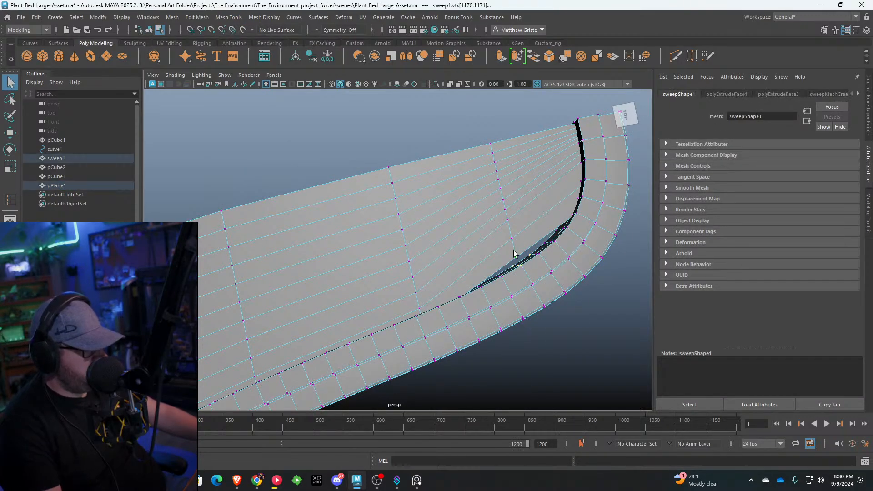
click(516, 256)
key(w)
drag(522, 270, 526, 288)
right_drag(523, 211, 545, 195)
scroll(511, 227, down, 5)
click(511, 228)
Step: Examine the ground plane's fit against the border and planters from the narrow end to the wide end
alt+drag(510, 228, 452, 229)
alt+middle_drag(452, 228, 563, 233)
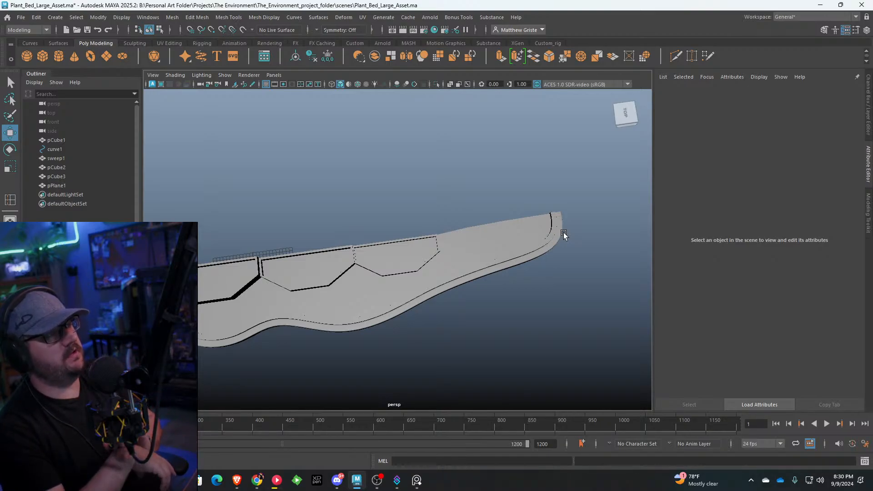
scroll(416, 260, up, 5)
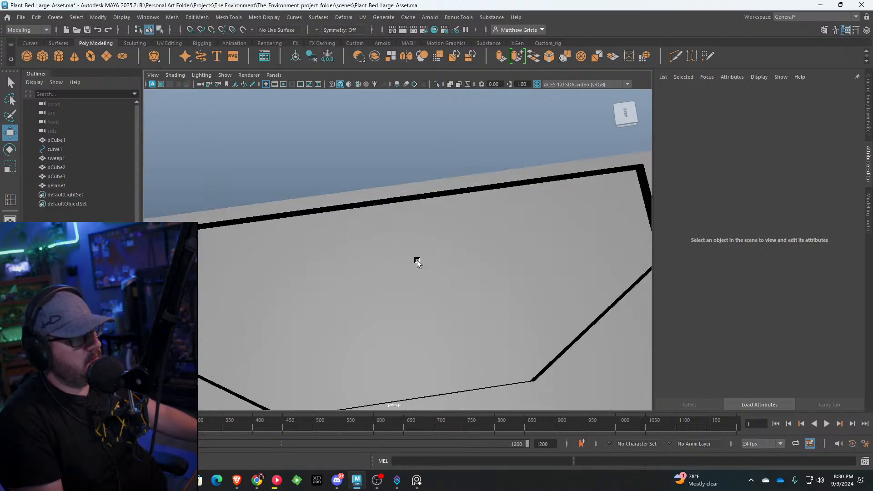
scroll(436, 258, down, 4)
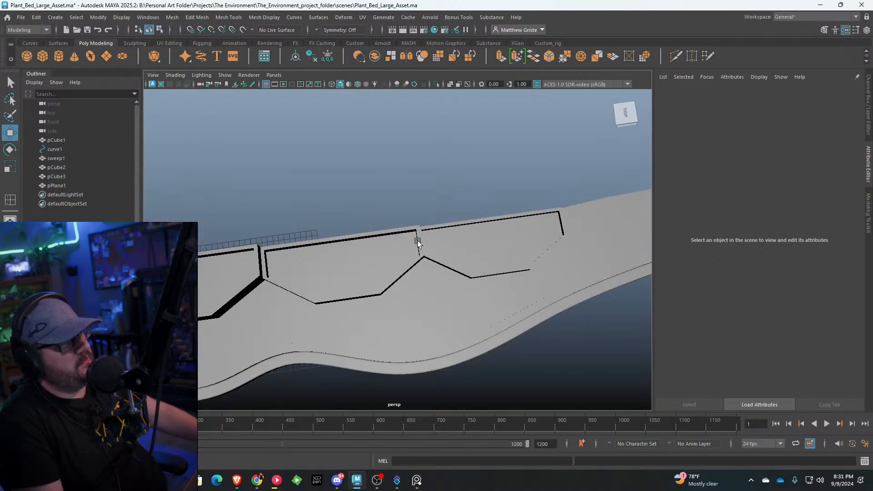
alt+middle_drag(368, 244, 413, 222)
scroll(413, 222, down, 3)
alt+drag(412, 223, 242, 306)
scroll(408, 204, up, 4)
click(391, 250)
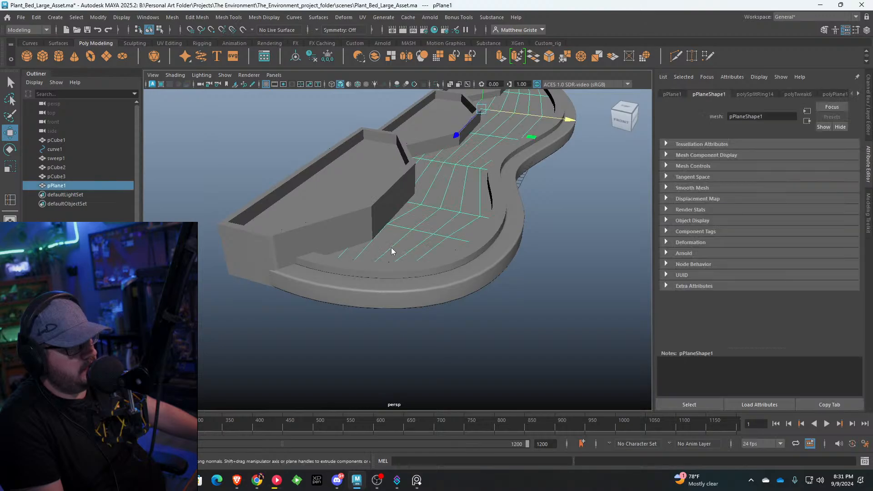
right_click(391, 221)
mouse_move(395, 452)
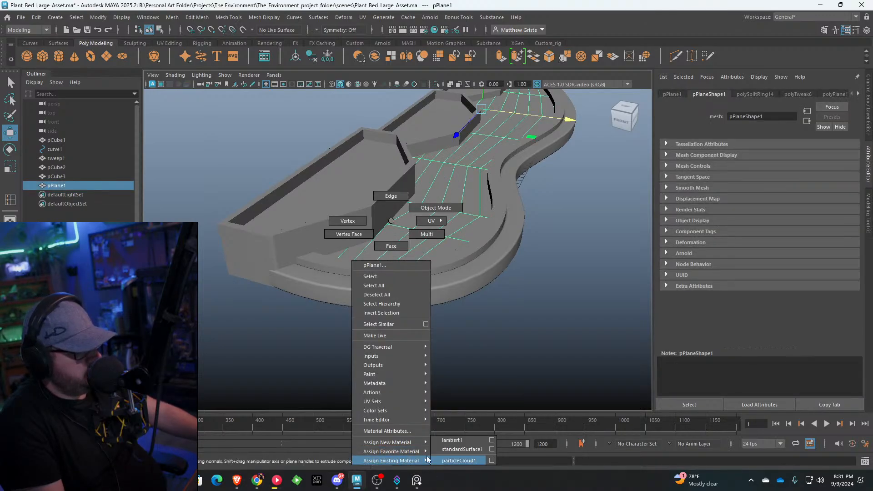
click(447, 442)
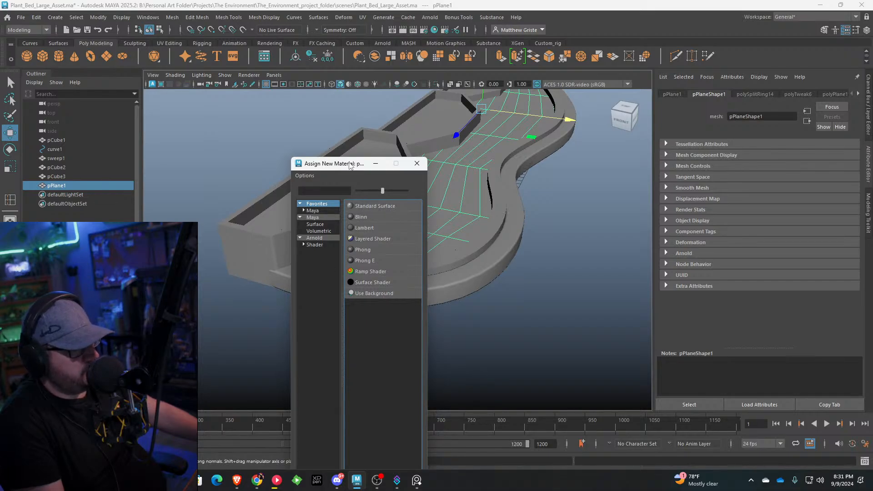
drag(351, 166, 283, 120)
click(347, 114)
Step: Deselect the ground plane, examine the joints between the stepped planters along the bed, and switch to the Brave browser
alt+middle_drag(567, 147, 563, 275)
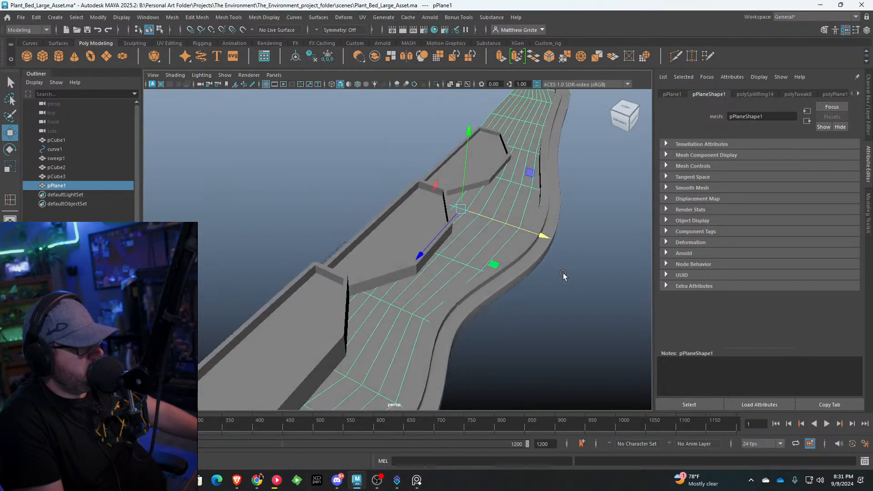
alt+drag(564, 275, 481, 274)
alt+right_drag(482, 274, 493, 208)
click(492, 209)
alt+middle_drag(493, 208, 416, 221)
alt+drag(415, 222, 385, 221)
alt+right_drag(385, 221, 411, 220)
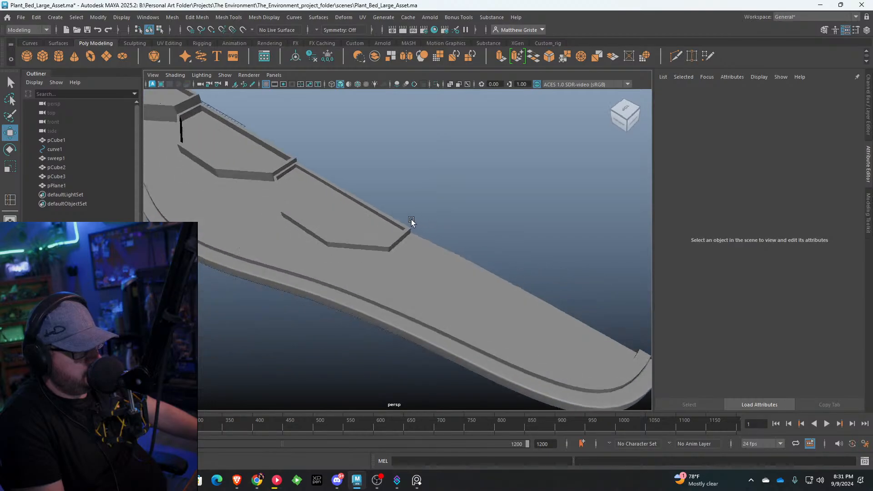
alt+drag(411, 220, 381, 195)
alt+middle_drag(381, 195, 338, 268)
alt+drag(338, 268, 345, 267)
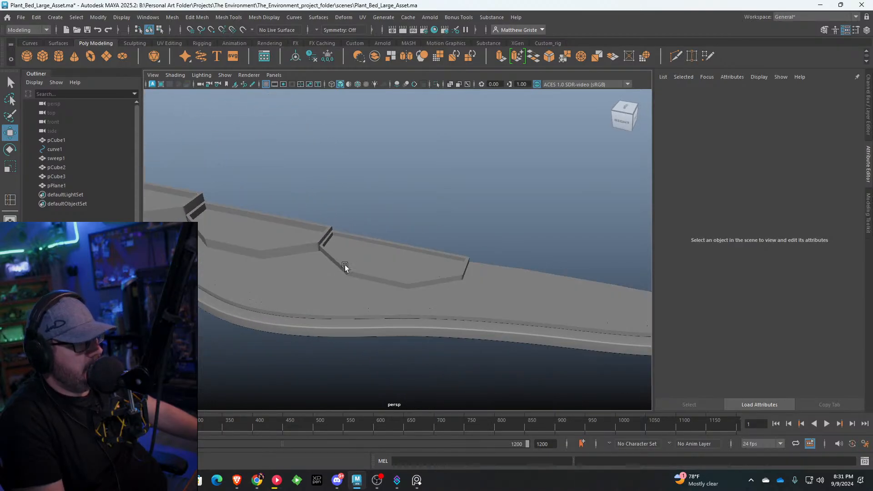
alt+middle_drag(354, 252, 430, 247)
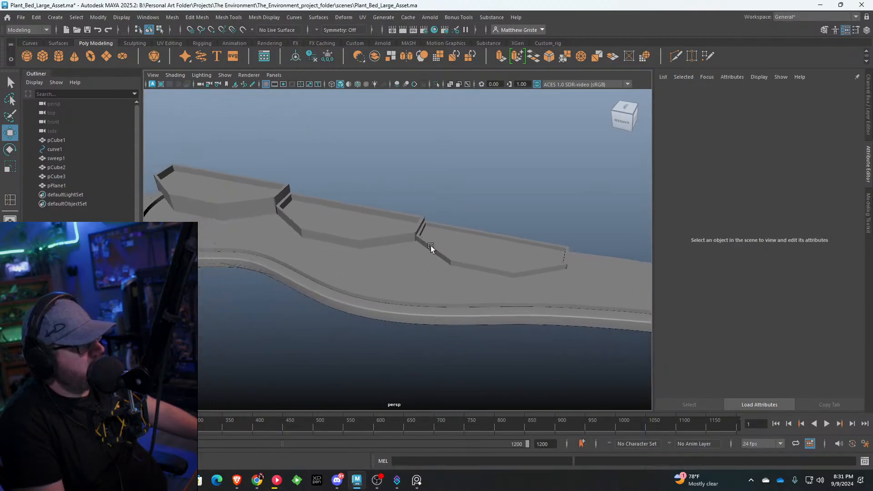
alt+right_drag(431, 246, 409, 253)
alt+drag(409, 254, 427, 260)
alt+middle_drag(427, 259, 494, 250)
alt+right_drag(493, 250, 501, 247)
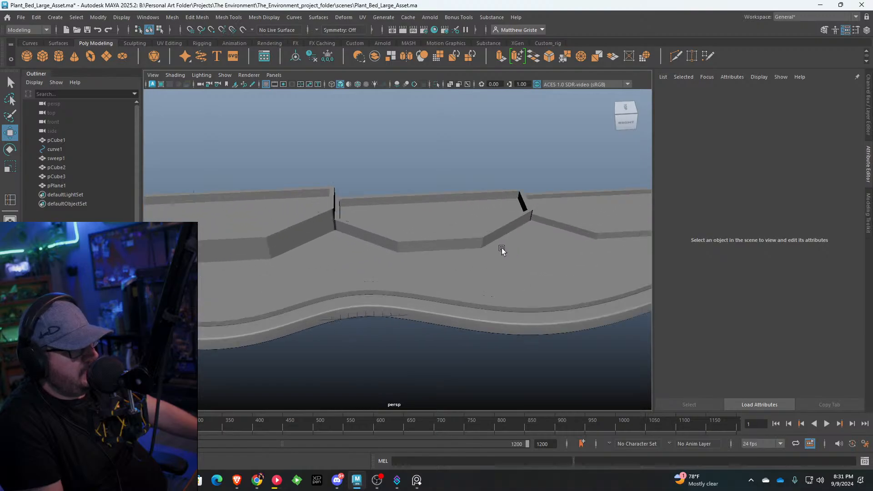
alt+drag(352, 256, 332, 201)
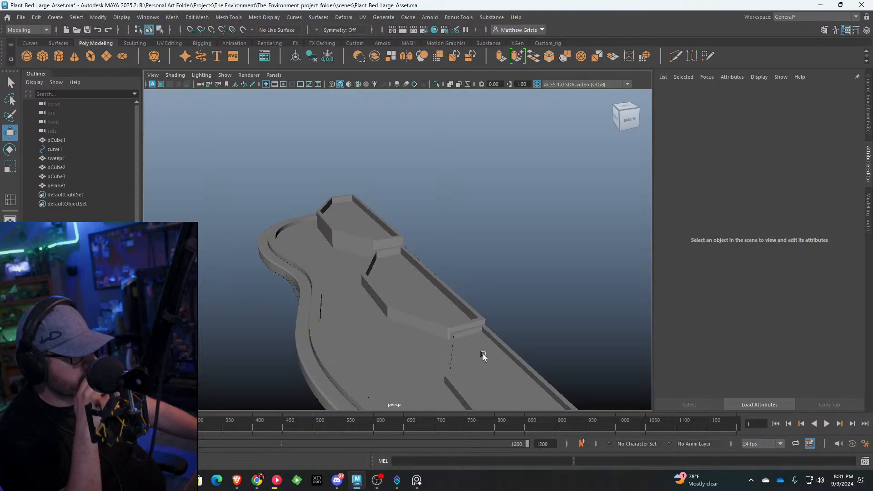
click(236, 480)
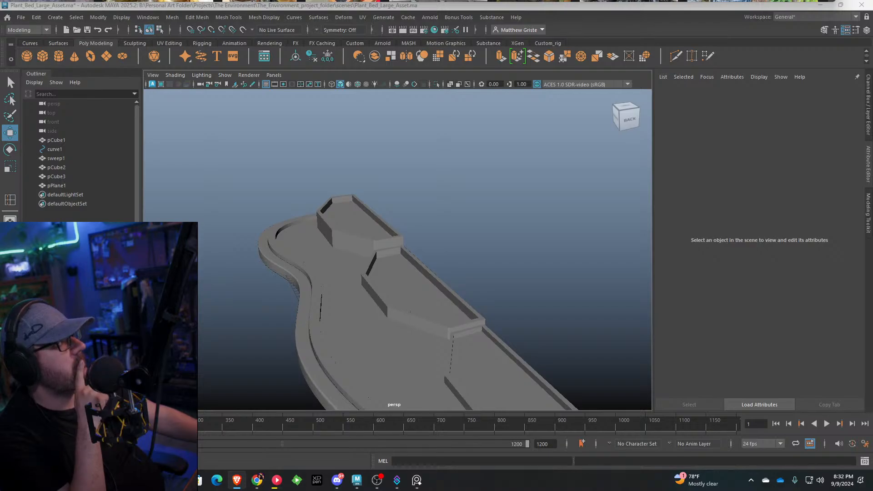
Step: Start selecting faces on the topmost planter, picking the floor faces beside the slanted wall and the narrow strips next to them
scroll(386, 189, up, 5)
mouse_move(279, 193)
alt+mouse_down()
mouse_move(320, 220)
mouse_move(550, 156)
mouse_move(563, 165)
mouse_move(504, 188)
mouse_move(351, 220)
mouse_move(347, 189)
mouse_move(374, 189)
mouse_move(296, 206)
mouse_move(370, 202)
mouse_move(345, 209)
mouse_move(288, 205)
alt+mouse_up()
click(347, 189)
right_drag(288, 205, 292, 230)
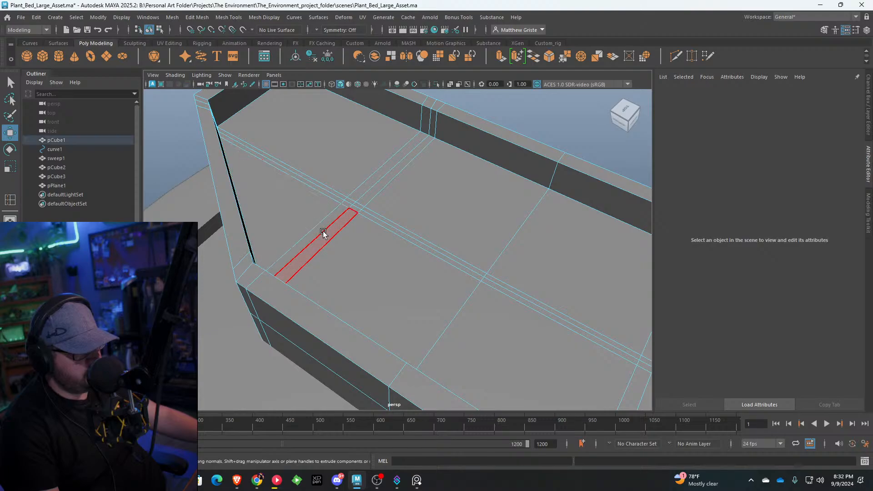
click(323, 231)
shift+click(318, 225)
shift+click(330, 199)
shift+click(330, 198)
shift+click(330, 195)
shift+click(331, 196)
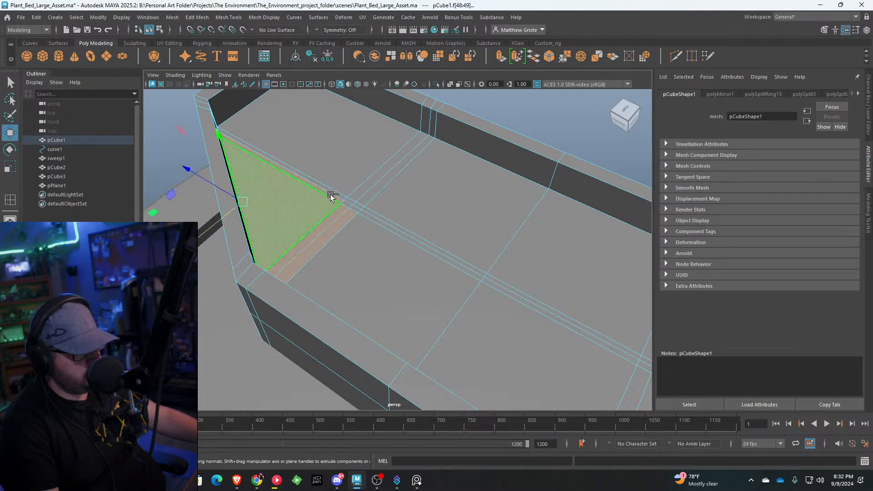
Step: Extend the selection across the centre strips to the remaining floor faces at the planter's narrow end, undoing an accidental whole-mesh selection
shift+click(337, 193)
shift+click(343, 189)
shift+click(352, 193)
shift+double_click(350, 198)
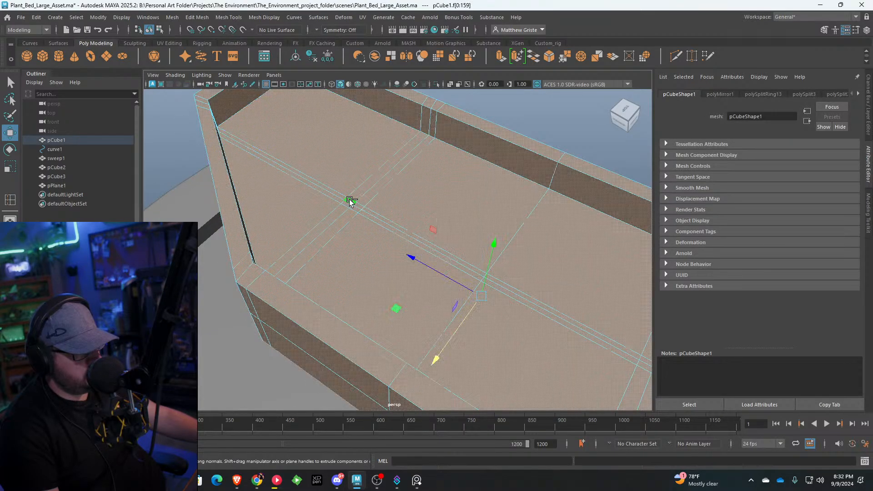
shift+click(350, 200)
key(ctrl+z)
key(ctrl+z)
shift+click(350, 200)
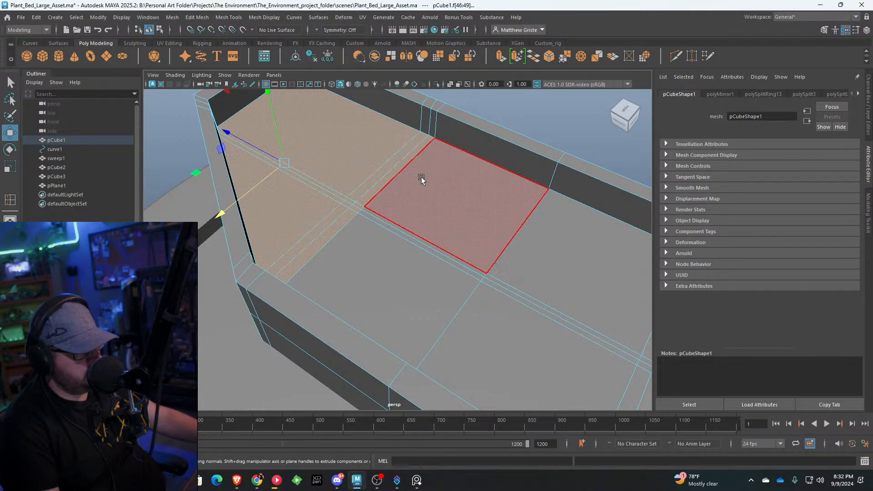
Step: Duplicate the selected floor faces at the planter's narrow end
key(f)
alt+drag(444, 222, 396, 169)
alt+middle_drag(396, 169, 395, 154)
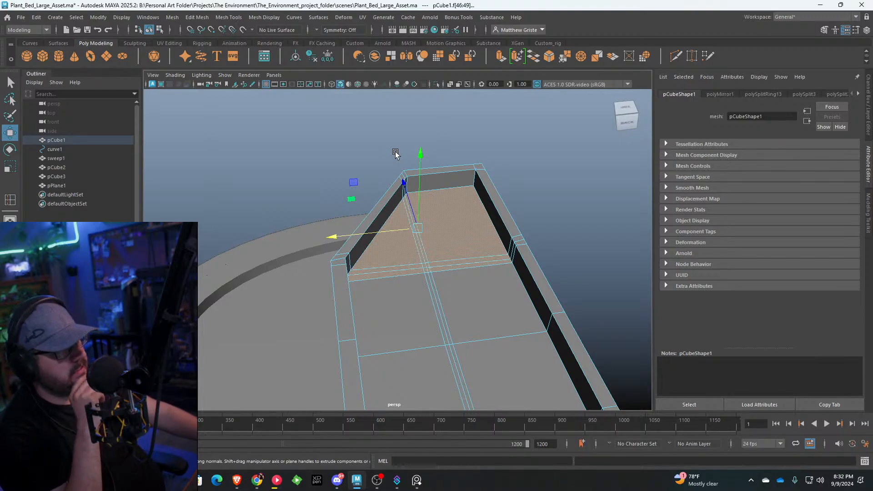
click(228, 17)
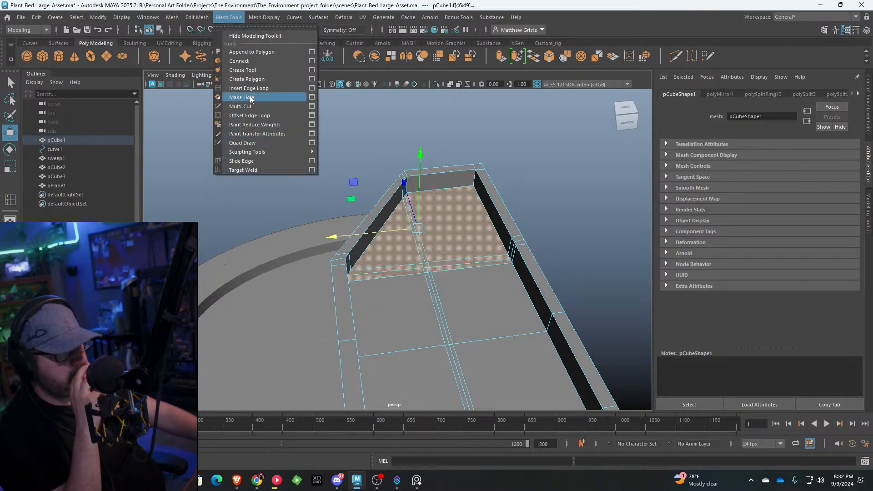
mouse_move(196, 17)
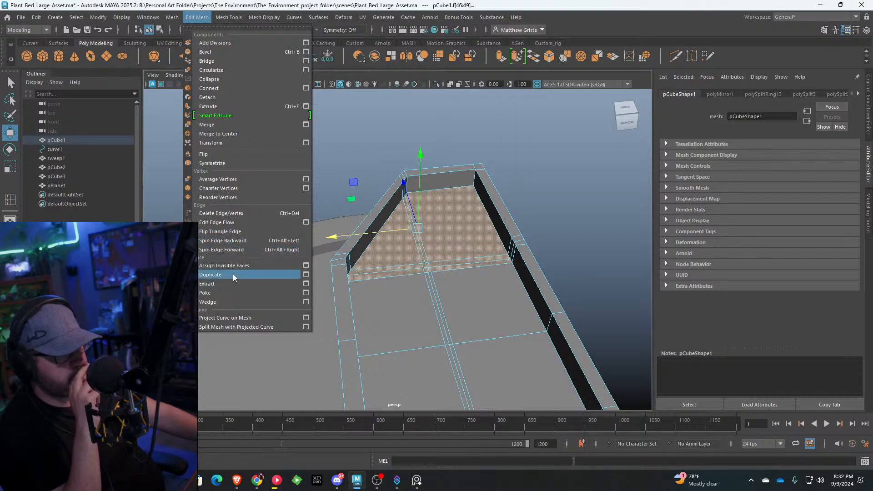
click(210, 274)
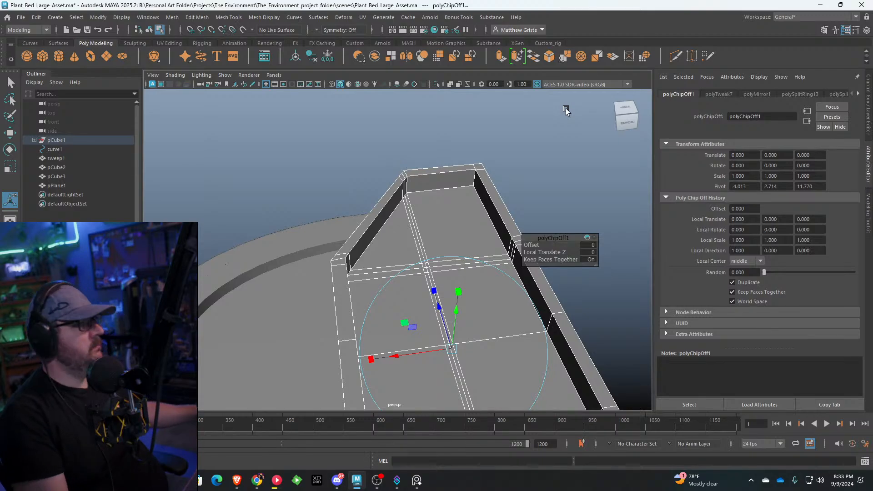
Step: Raise the duplicated floor piece straight up so it sits just above the planter rim
mouse_move(338, 252)
alt+mouse_down()
mouse_move(448, 249)
mouse_move(352, 249)
alt+mouse_up()
click(537, 189)
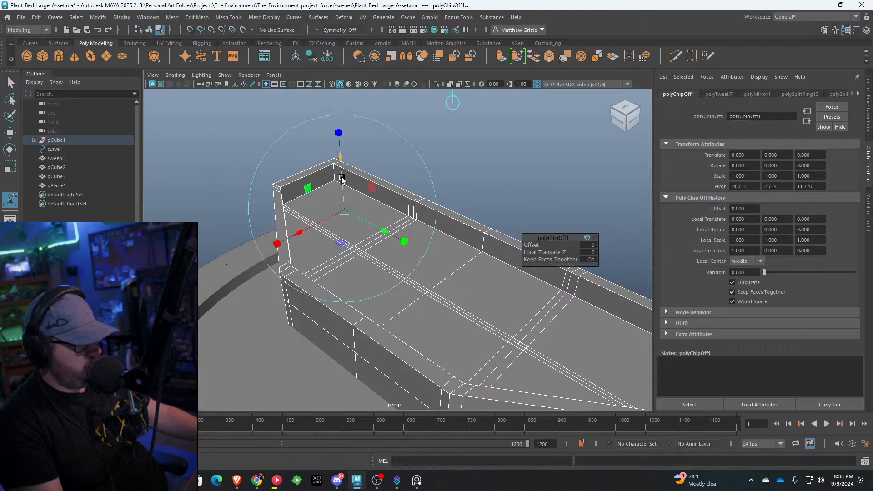
drag(340, 134, 347, 40)
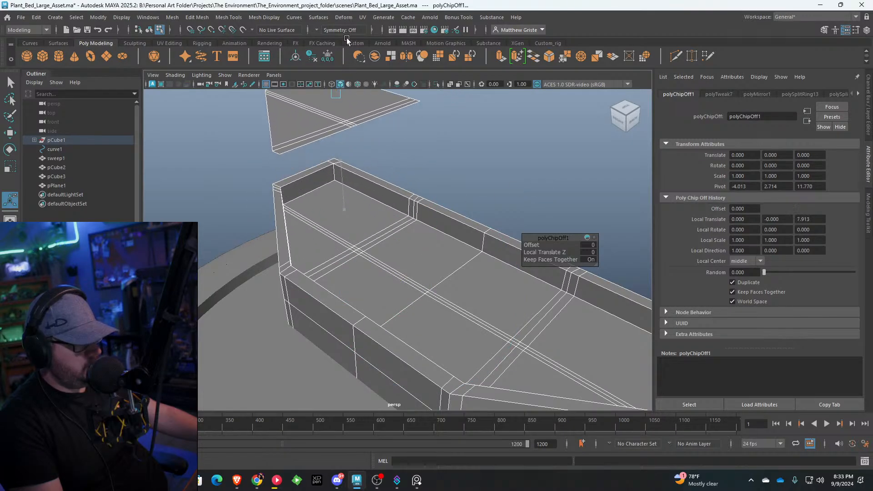
key(ctrl+z)
click(453, 99)
drag(431, 247, 430, 196)
Step: Extrude all faces of the duplicated floor piece into a solid slab and return it to object mode
mouse_move(354, 163)
right_down()
mouse_move(388, 142)
mouse_move(365, 153)
right_up()
click(350, 155)
alt+middle_drag(357, 159, 390, 191)
alt+drag(389, 190, 419, 204)
right_drag(420, 205, 419, 224)
alt+drag(379, 220, 399, 200)
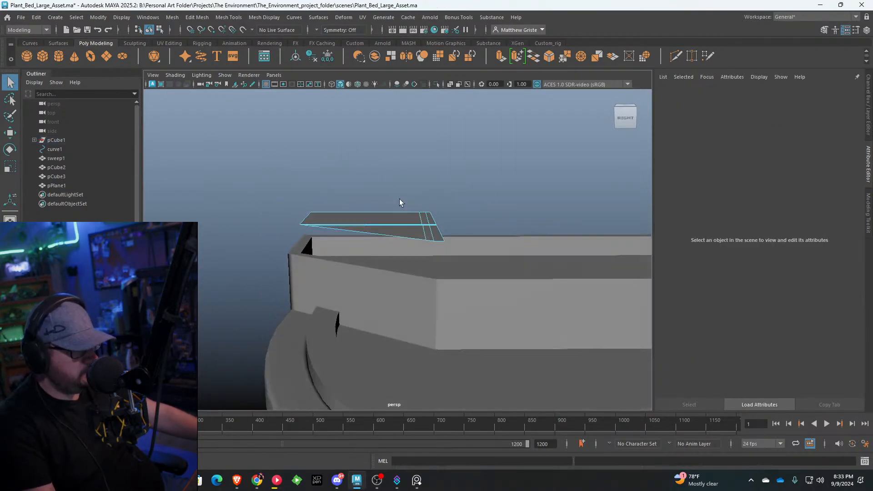
alt+drag(444, 226, 331, 184)
drag(254, 179, 463, 213)
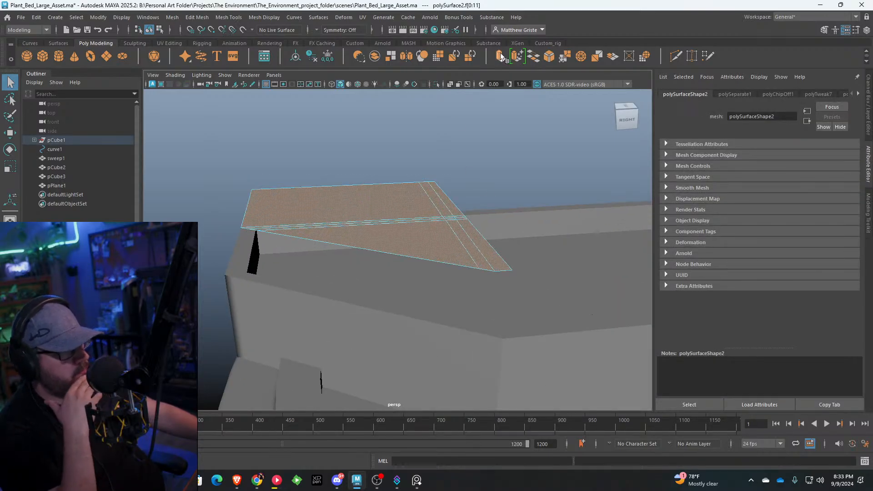
key(ctrl+e)
drag(340, 113, 378, 183)
right_drag(377, 183, 459, 187)
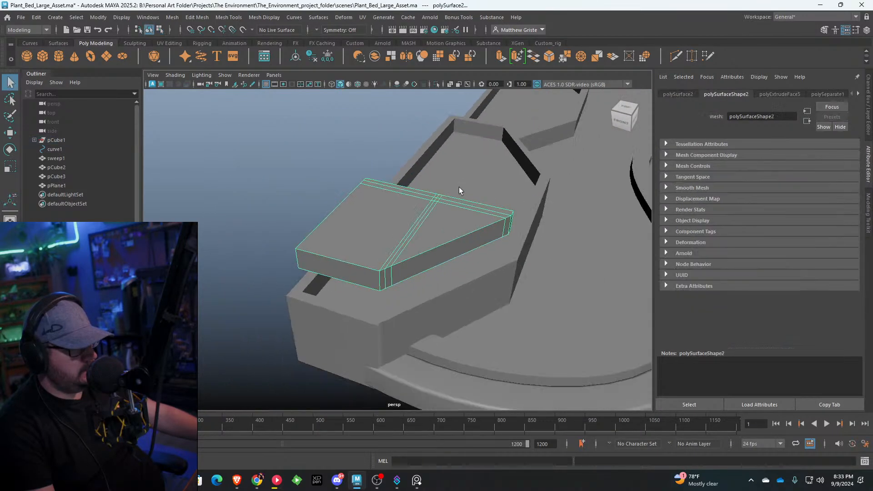
Step: Delete the middle of the three parallel edge loops that run from the slab's slanted corner to its wide edge
alt+drag(459, 187, 337, 223)
scroll(332, 208, up, 3)
scroll(297, 211, up, 2)
alt+middle_drag(336, 222, 390, 230)
scroll(389, 230, up, 2)
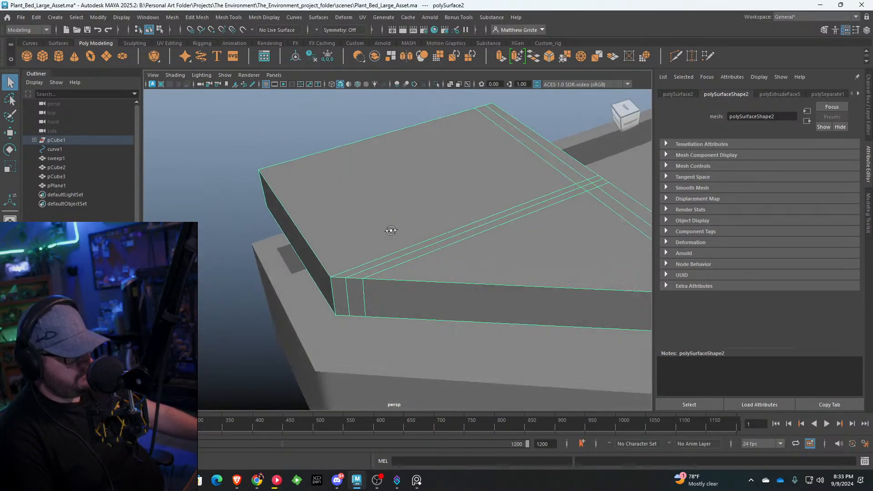
alt+drag(389, 230, 362, 236)
scroll(362, 236, down, 2)
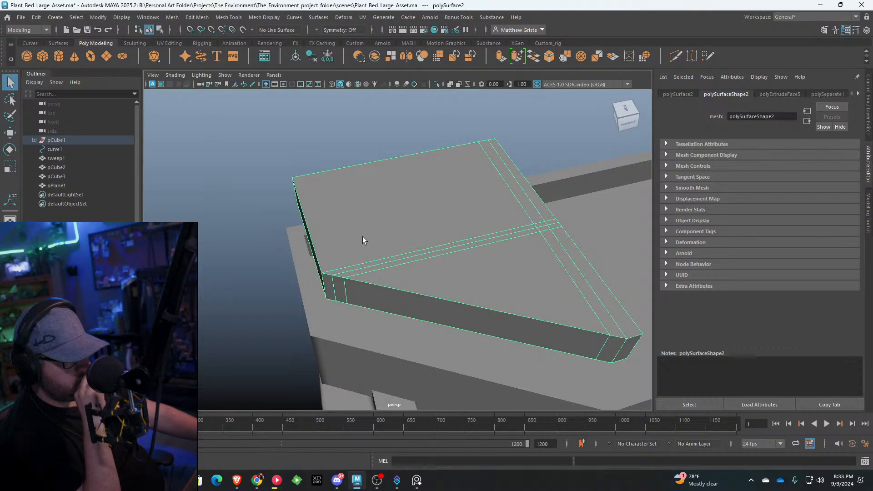
right_drag(347, 220, 346, 197)
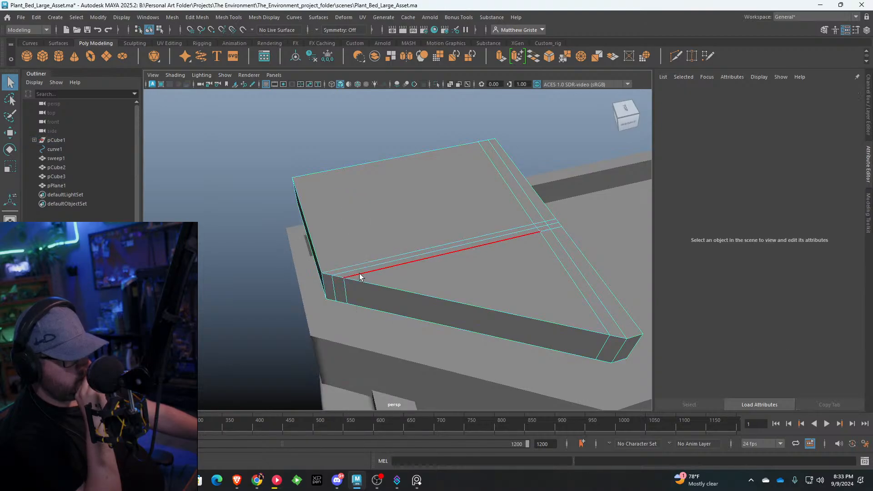
click(346, 274)
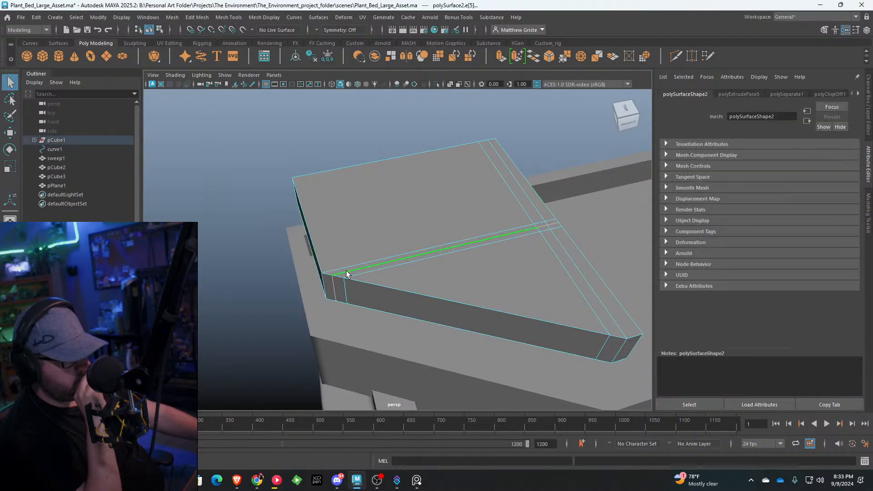
click(196, 17)
mouse_move(228, 18)
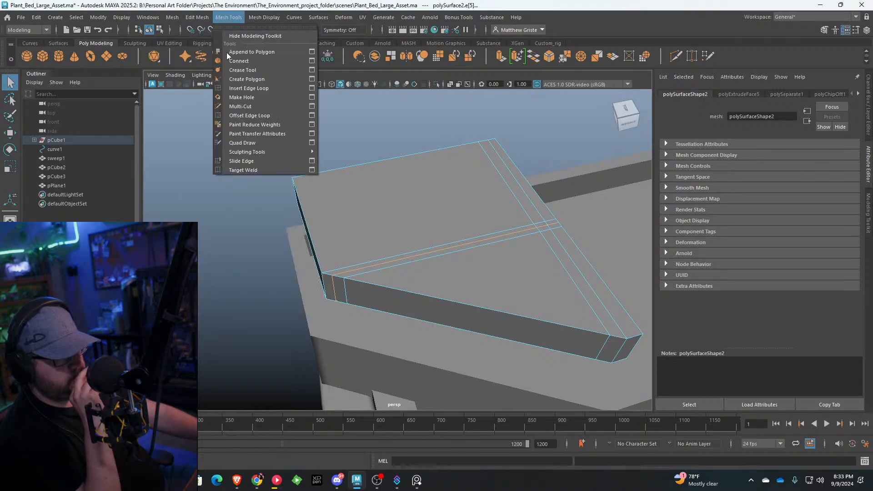
mouse_move(196, 18)
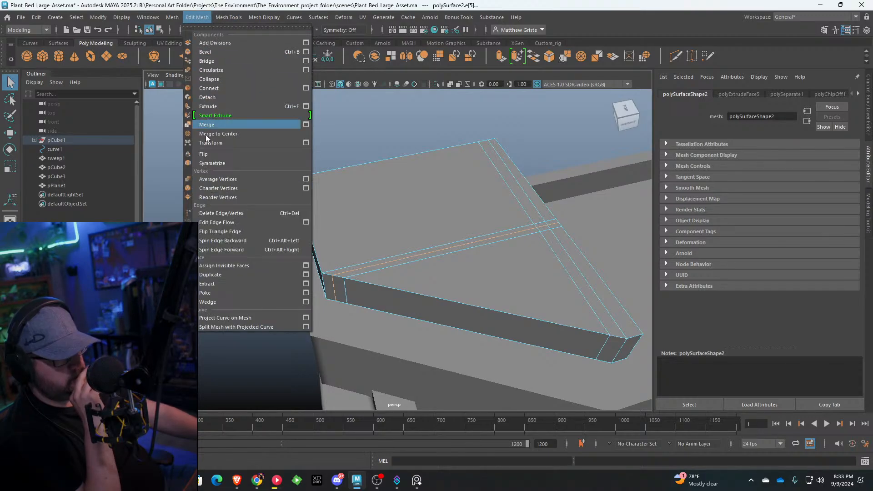
click(223, 213)
Step: Insert an edge loop close alongside the slab's short end, undoing a first attempt across the pointed corner
alt+drag(619, 323, 448, 288)
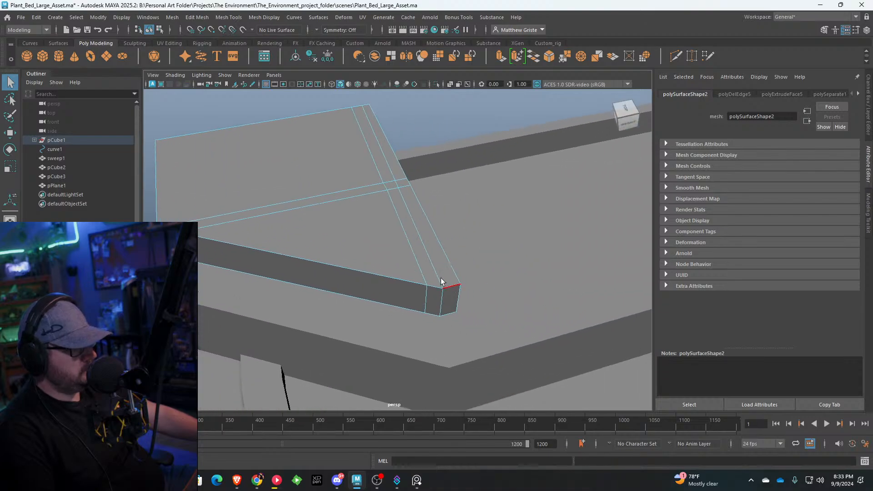
right_click(367, 215)
right_drag(367, 216, 375, 201)
alt+drag(375, 201, 337, 200)
right_drag(337, 200, 362, 190)
alt+drag(362, 189, 327, 266)
click(217, 17)
click(284, 78)
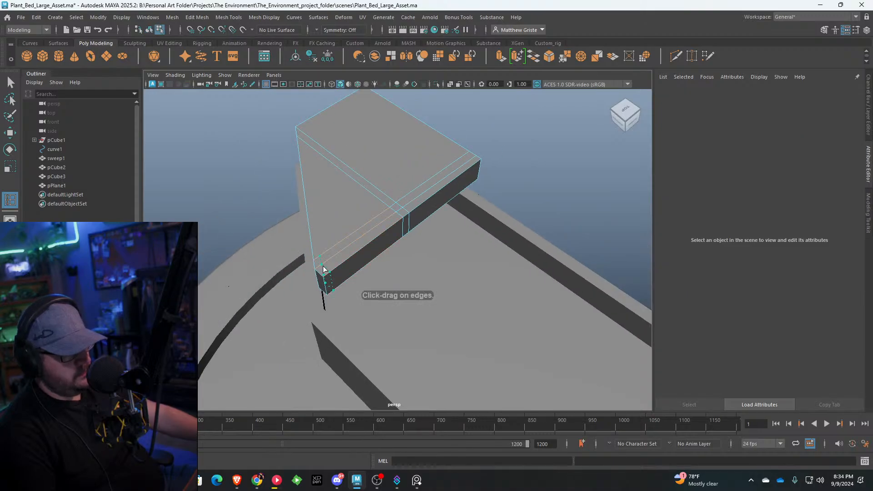
click(322, 266)
alt+middle_drag(330, 169, 334, 167)
alt+right_drag(334, 166, 364, 197)
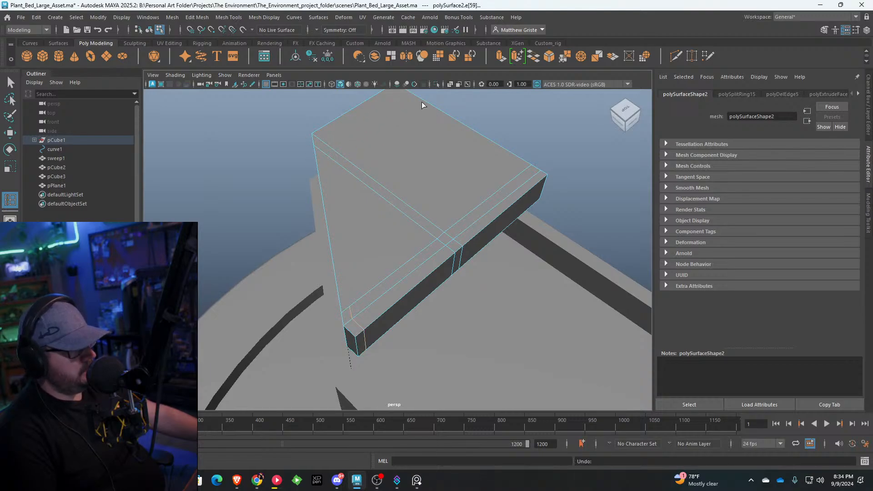
key(ctrl+z)
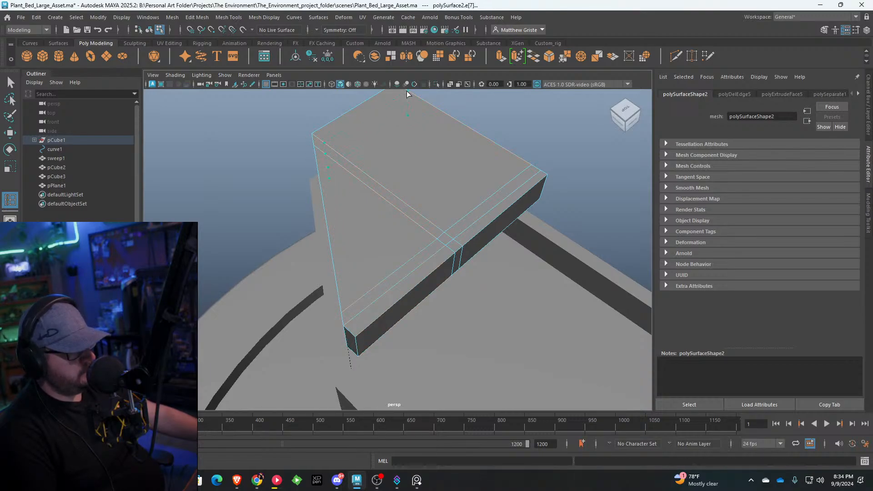
click(399, 110)
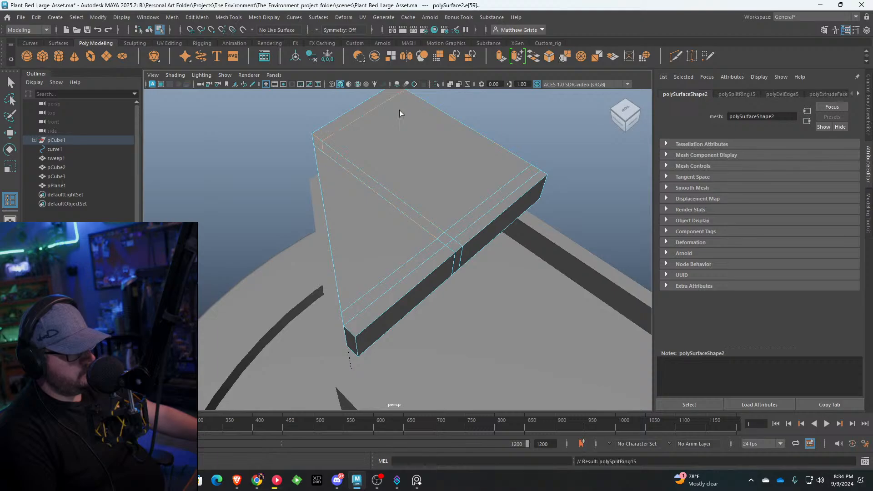
Step: Cut a new edge with Multi-Cut along the slab's slanted side, from the short-end loop across the pointed corner to the wide edge
alt+drag(399, 110, 337, 253)
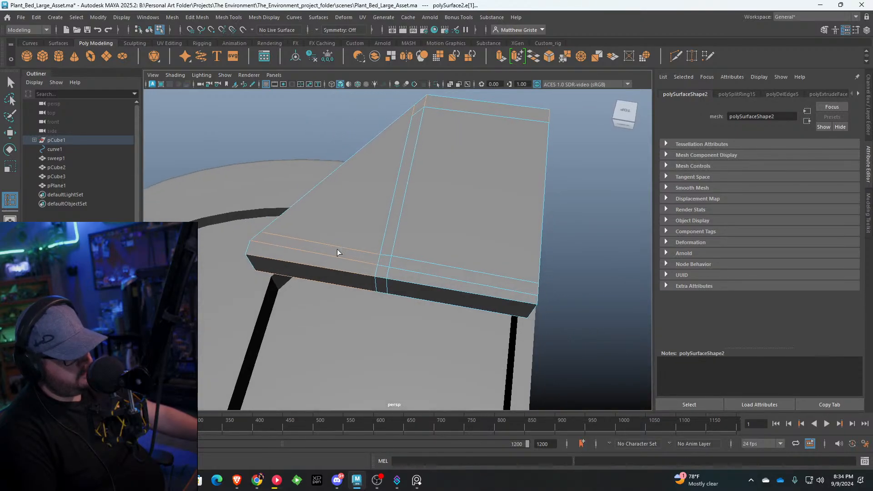
alt+middle_drag(434, 196, 380, 218)
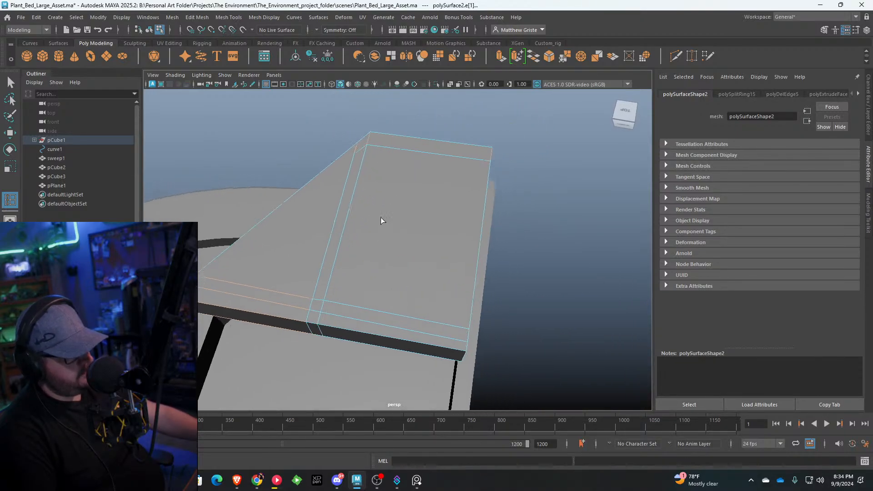
click(232, 18)
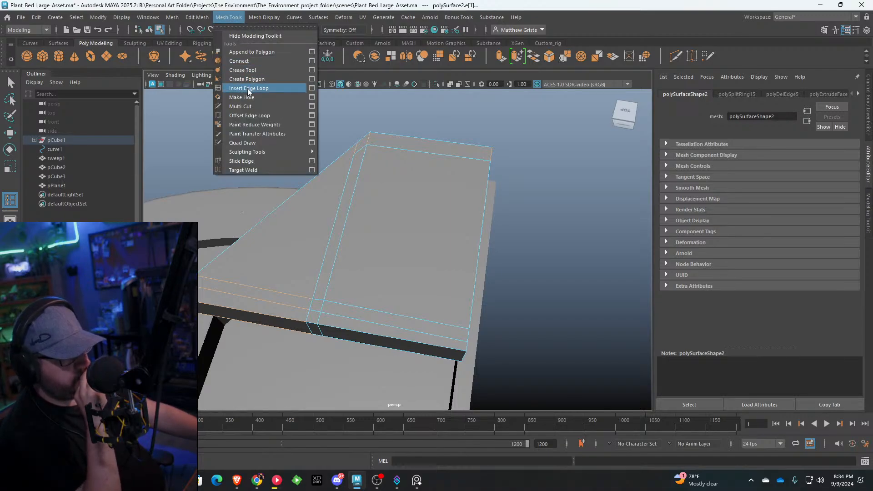
click(241, 107)
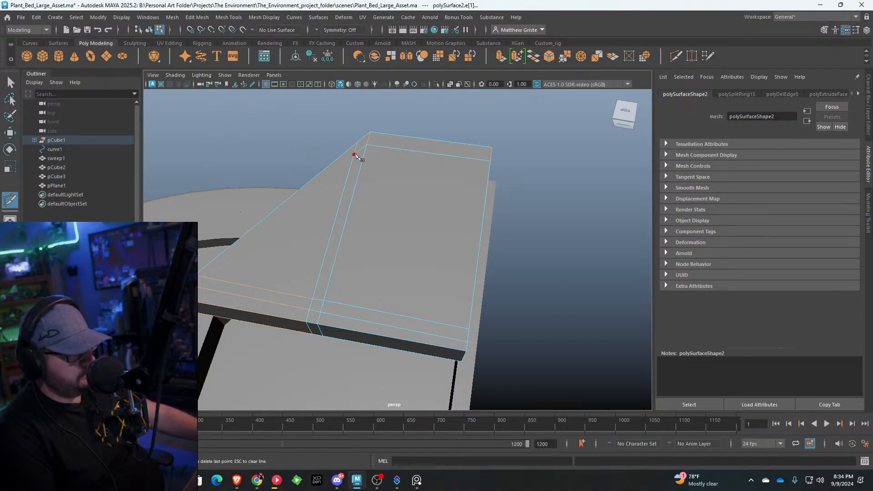
alt+middle_drag(287, 201, 423, 168)
scroll(426, 185, up, 4)
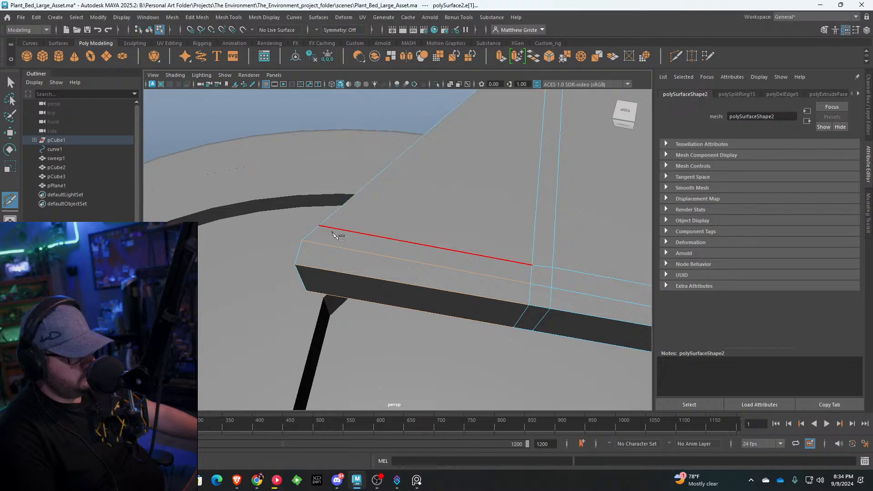
click(338, 230)
click(323, 244)
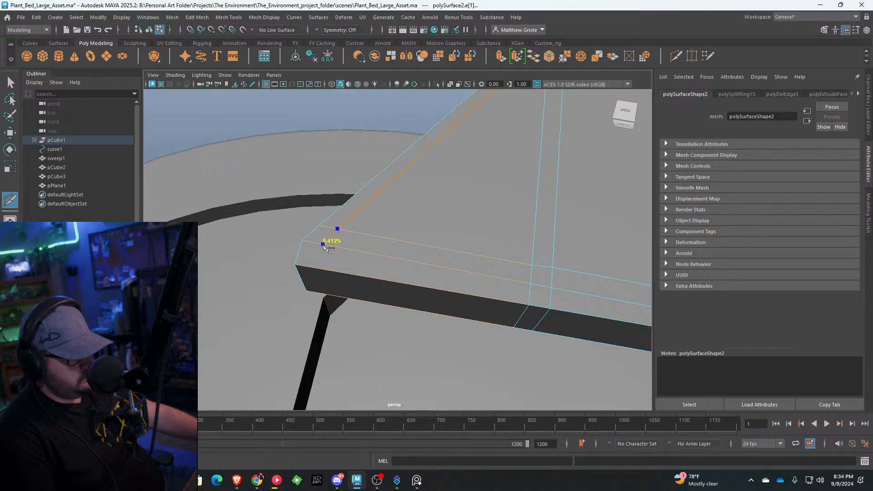
click(318, 270)
right_click(434, 220)
scroll(472, 211, down, 6)
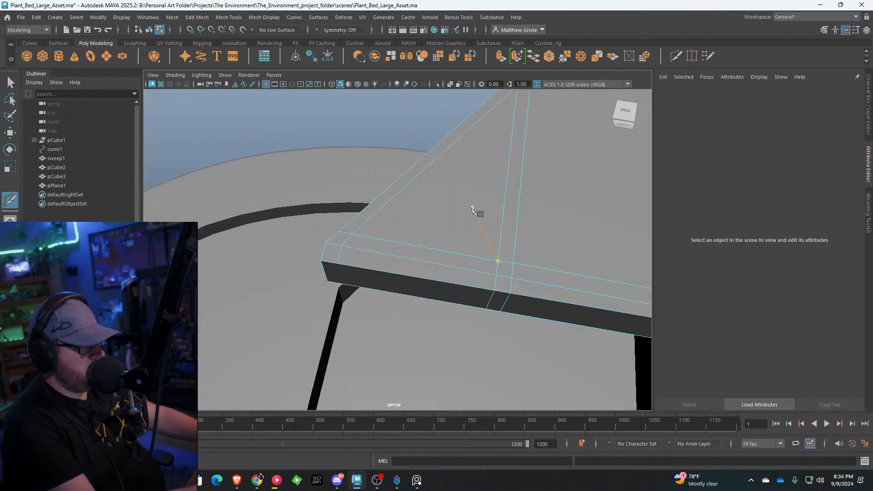
Step: Leave the Multi-Cut tool, return the slab to object mode, and isolate it in the viewport
alt+drag(529, 246, 370, 228)
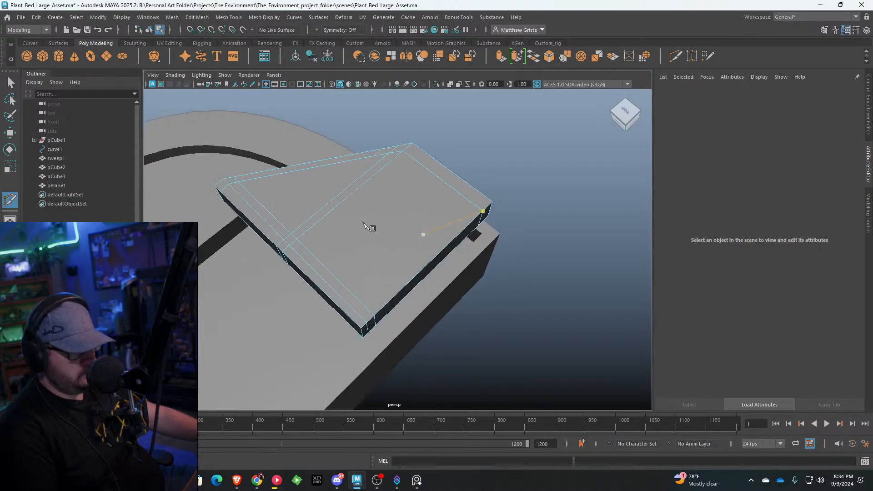
key(q)
right_drag(400, 184, 443, 176)
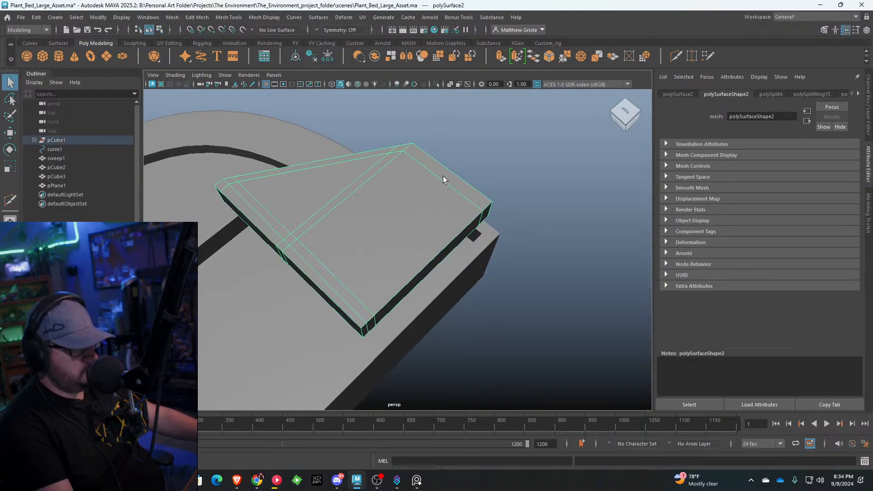
key(ctrl+1)
Step: Insert an edge loop close alongside the slab's straight side, opposite the slanted side
click(228, 18)
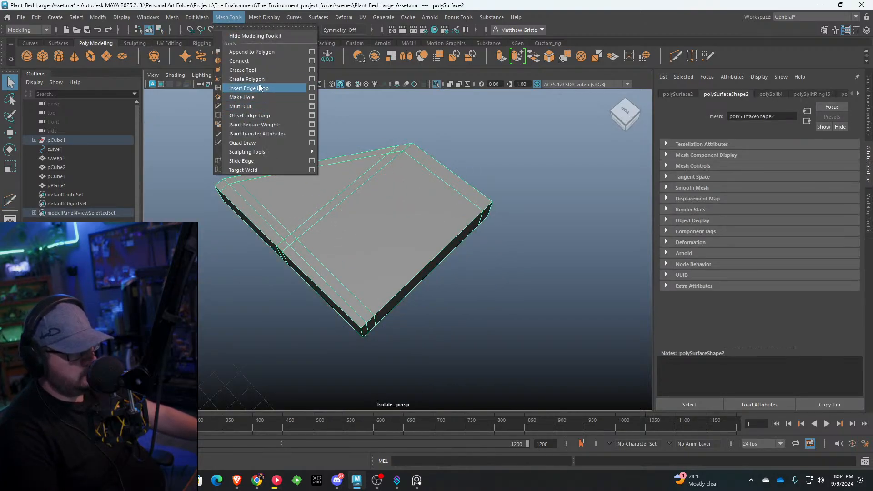
click(256, 88)
scroll(491, 175, up, 2)
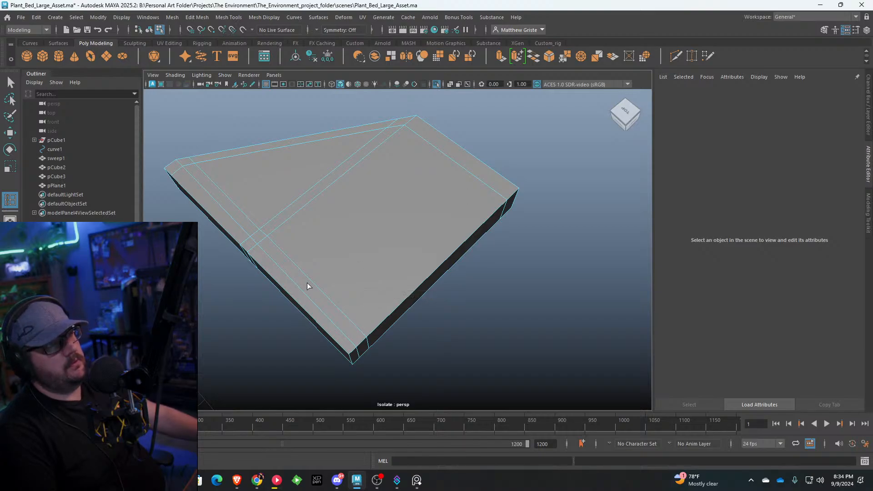
scroll(284, 295, up, 2)
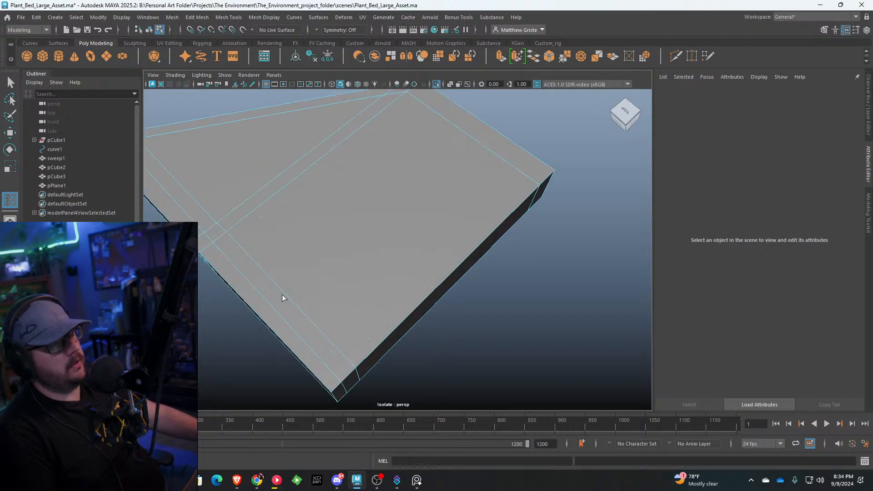
alt+drag(282, 297, 444, 282)
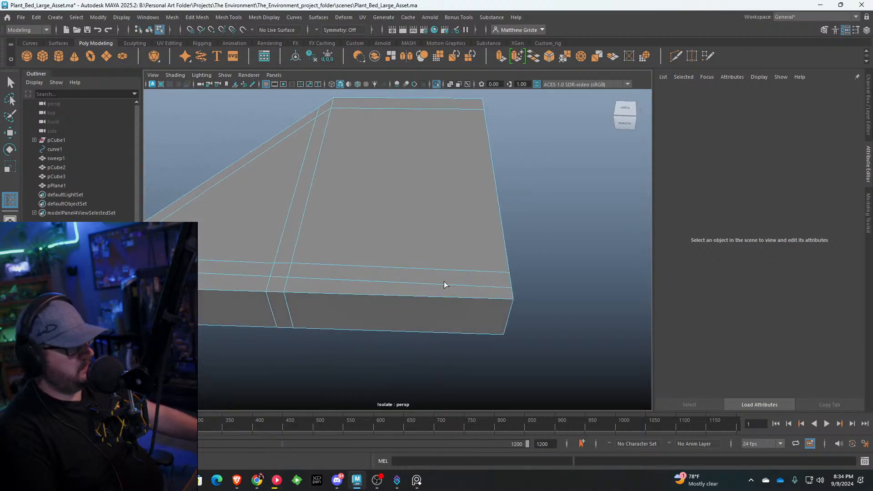
click(502, 288)
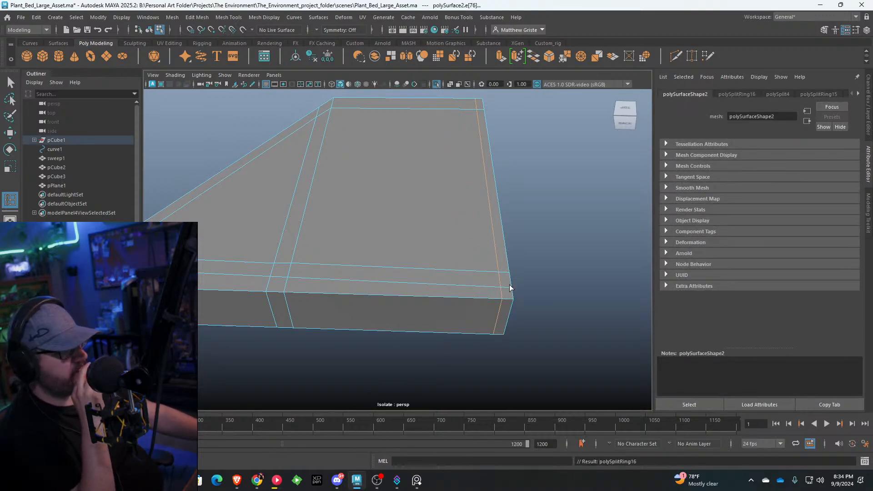
Step: Continue the pointed-corner cut with Multi-Cut down the slab's thick side and along the slanted side of its underside to the short-end loop
scroll(500, 287, down, 5)
alt+drag(469, 284, 389, 272)
alt+middle_drag(389, 272, 473, 282)
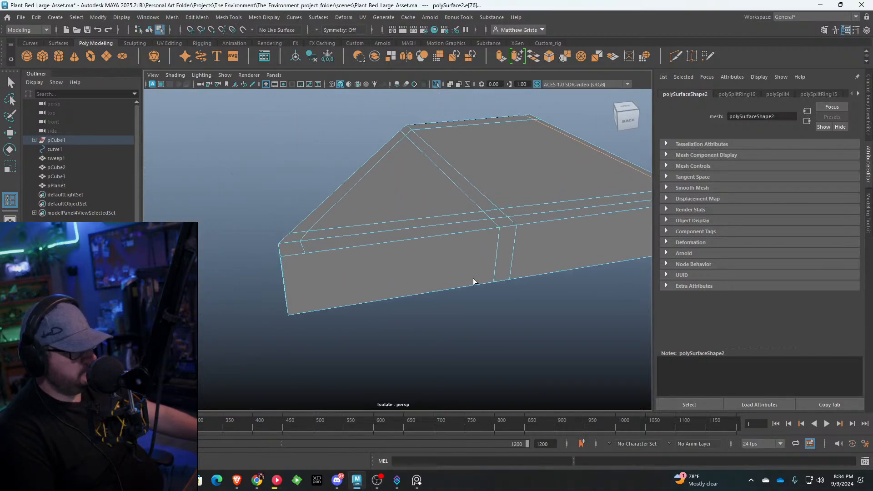
scroll(473, 282, up, 3)
click(197, 18)
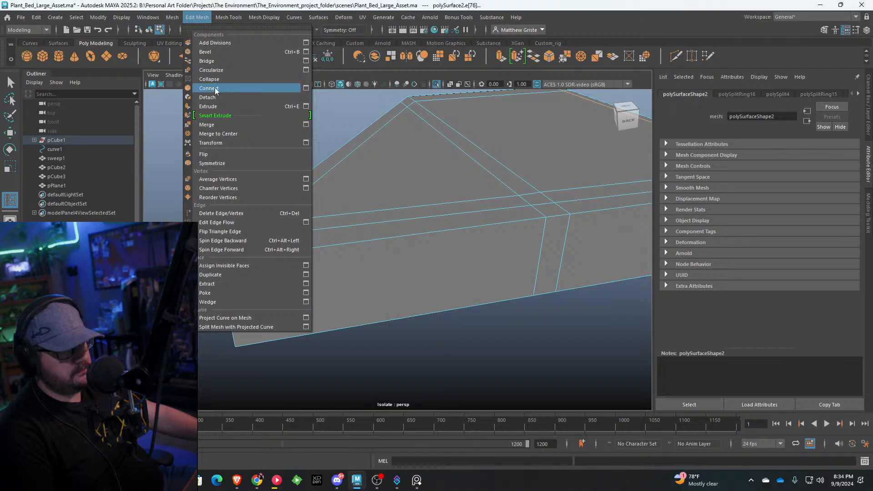
click(197, 18)
click(174, 18)
mouse_move(197, 17)
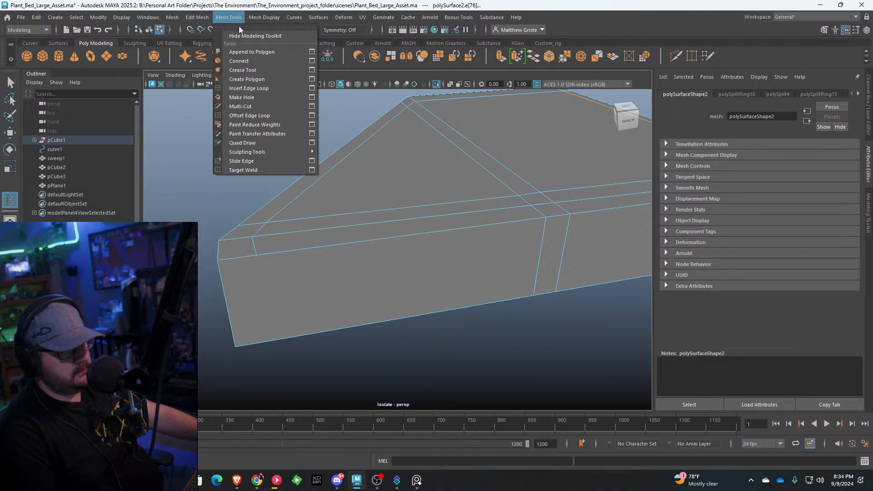
click(239, 108)
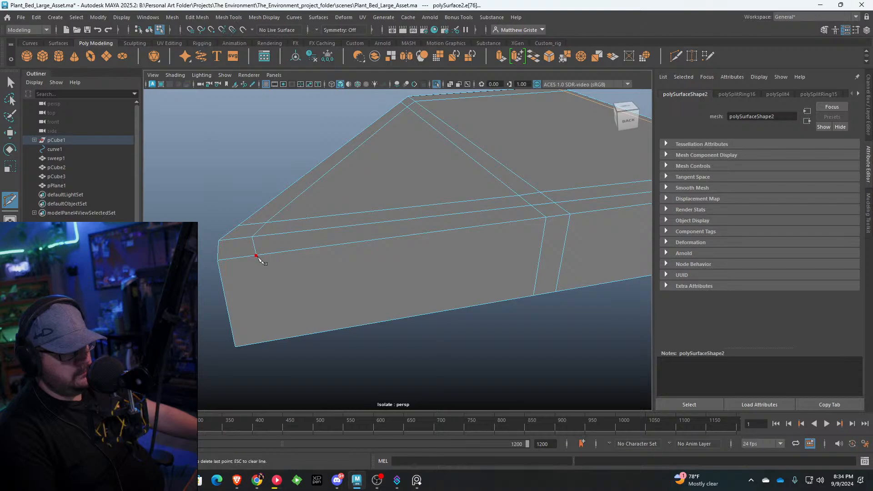
click(257, 255)
alt+drag(271, 320, 354, 187)
scroll(347, 189, up, 5)
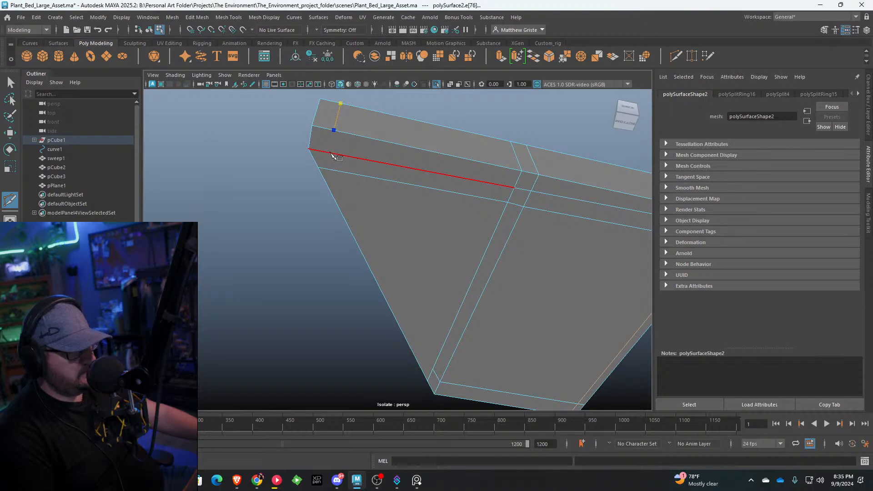
alt+drag(356, 195, 391, 221)
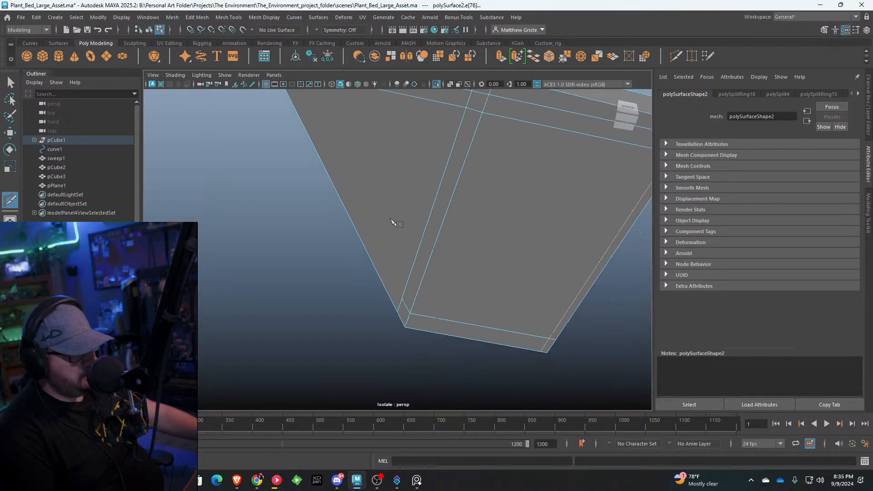
click(410, 313)
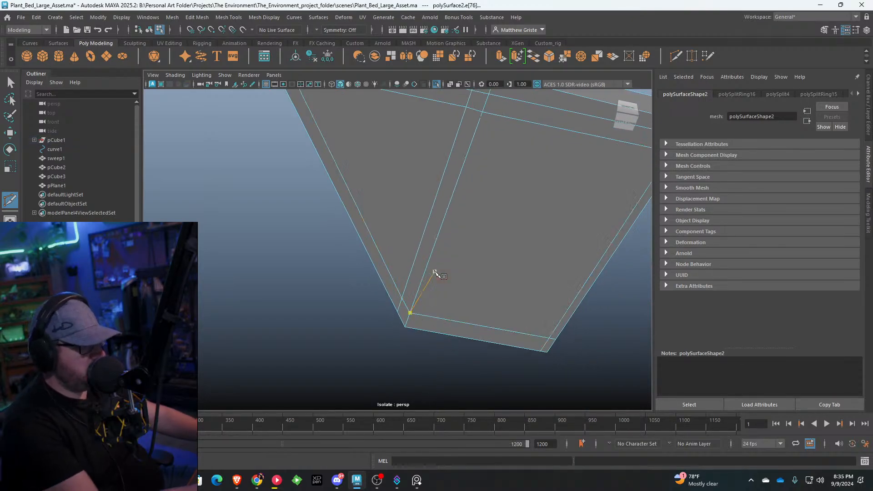
scroll(434, 272, down, 5)
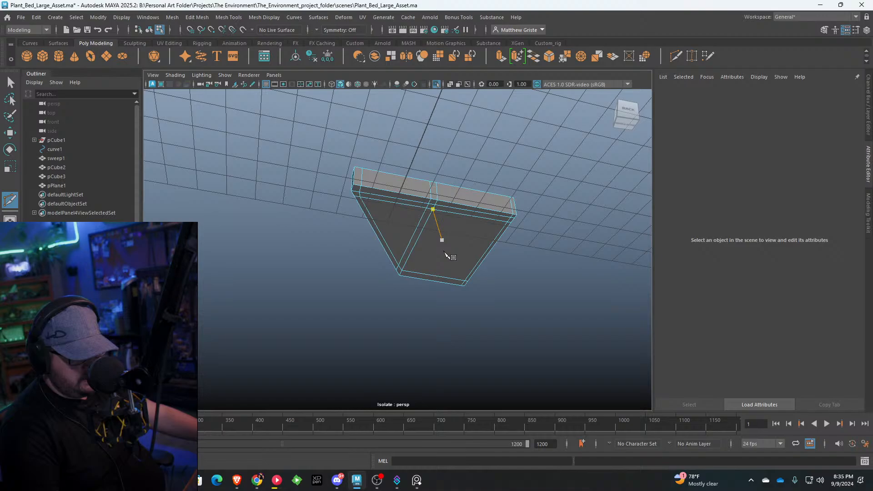
key(q)
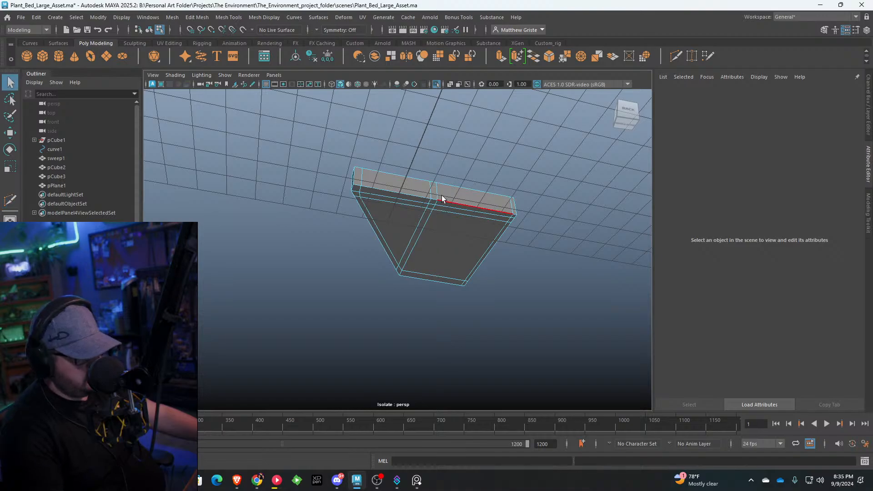
Step: Undo the last action and redo back to the finished Multi-Cut edges
click(441, 190)
key(ctrl+z)
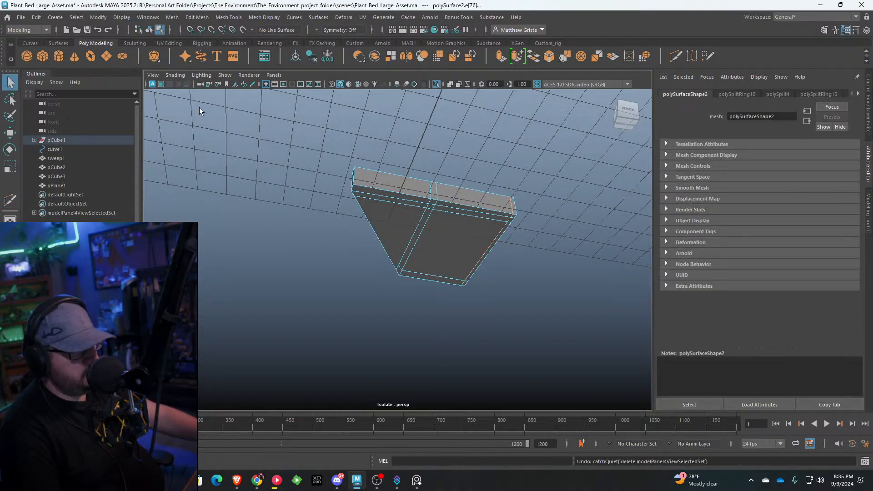
click(37, 17)
click(60, 45)
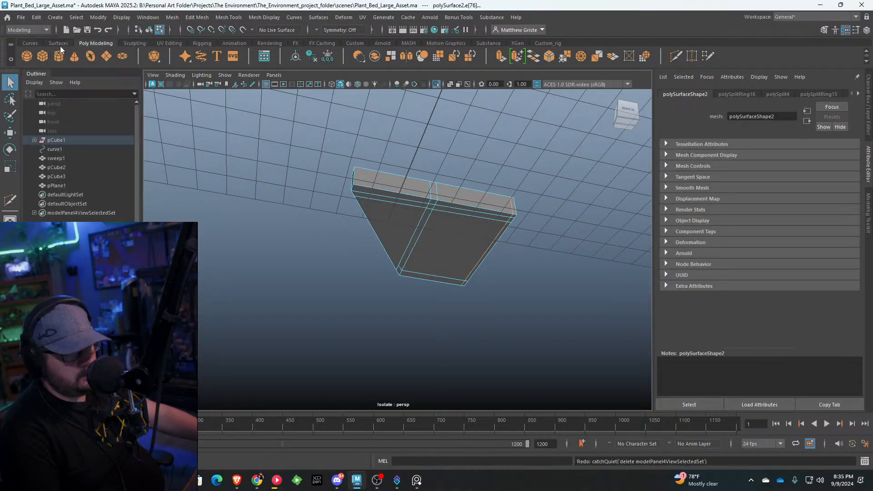
click(36, 17)
click(56, 48)
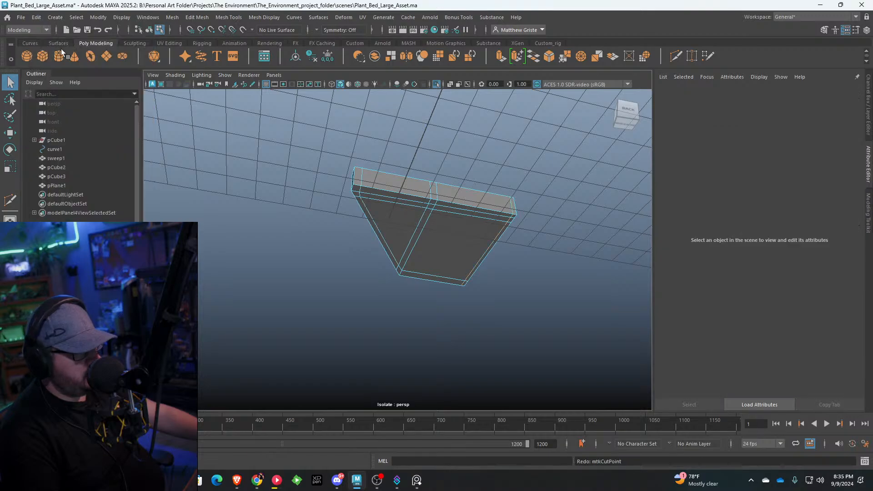
Step: Leave edge selection and return the slab to object mode
scroll(432, 182, up, 3)
alt+drag(431, 181, 432, 247)
key(w)
key(q)
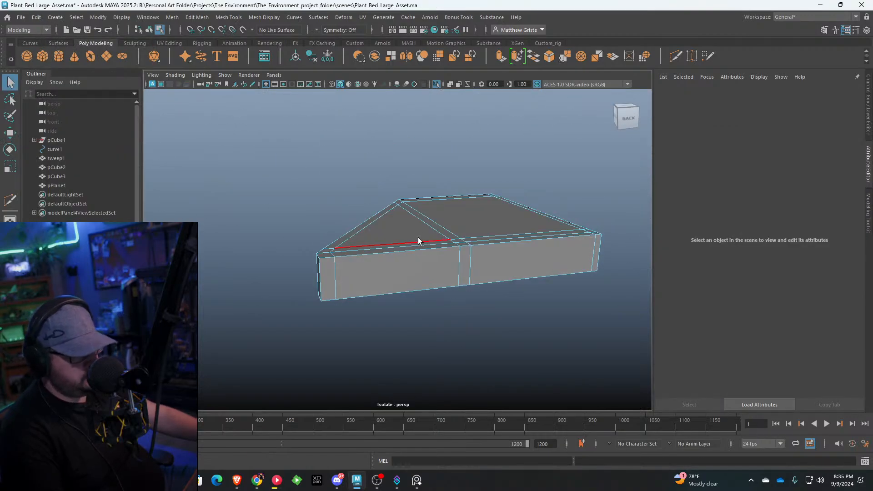
right_drag(419, 241, 463, 208)
alt+drag(418, 218, 400, 268)
Step: Select the complete ring of narrow border faces around the slab's top, including the corner faces
right_click(350, 285)
right_drag(350, 284, 350, 285)
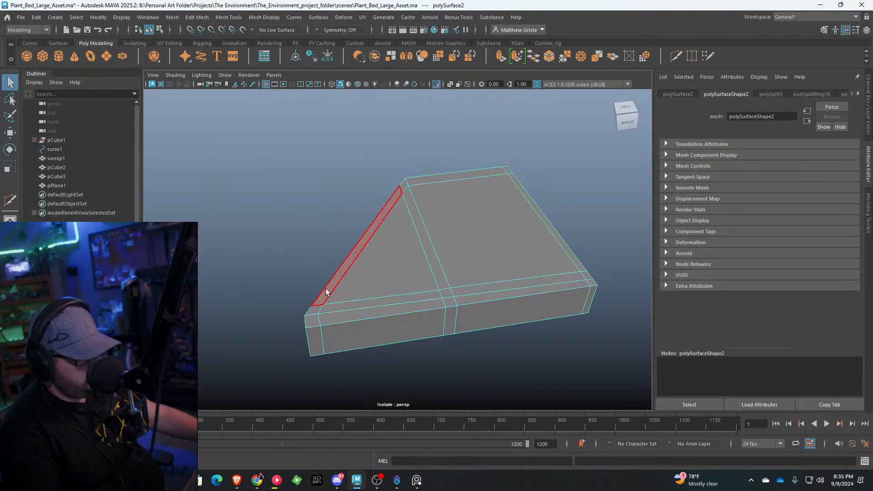
click(313, 319)
shift+click(315, 309)
shift+click(326, 291)
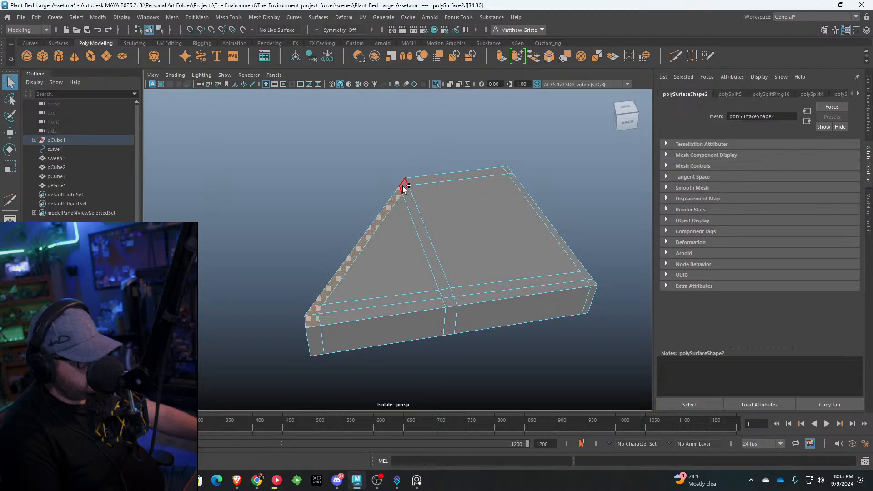
shift+click(500, 174)
shift+click(515, 183)
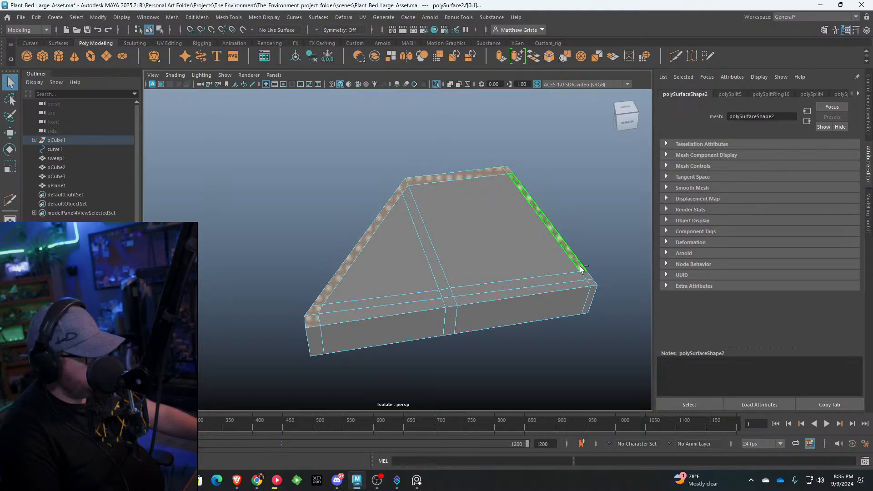
shift+click(574, 285)
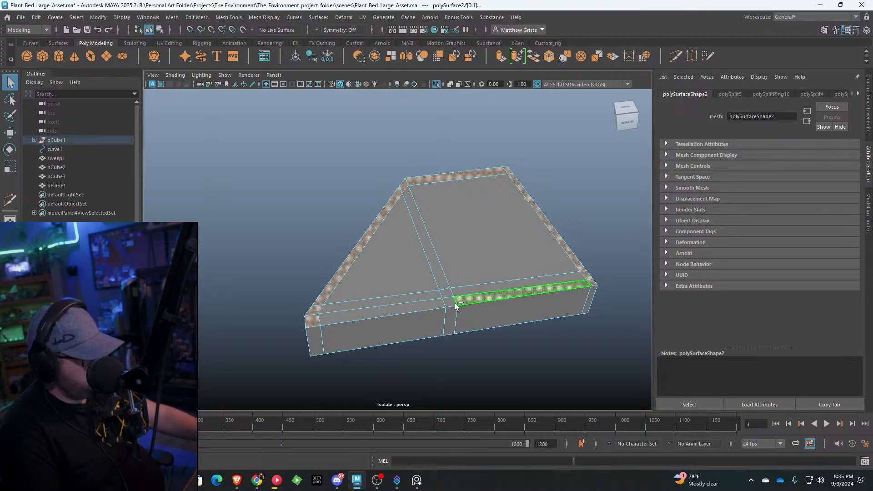
shift+click(403, 309)
Step: Turn off the slab's isolation and extrude the selected border faces upward by about 1.05 to form a raised rim
click(224, 74)
mouse_move(233, 91)
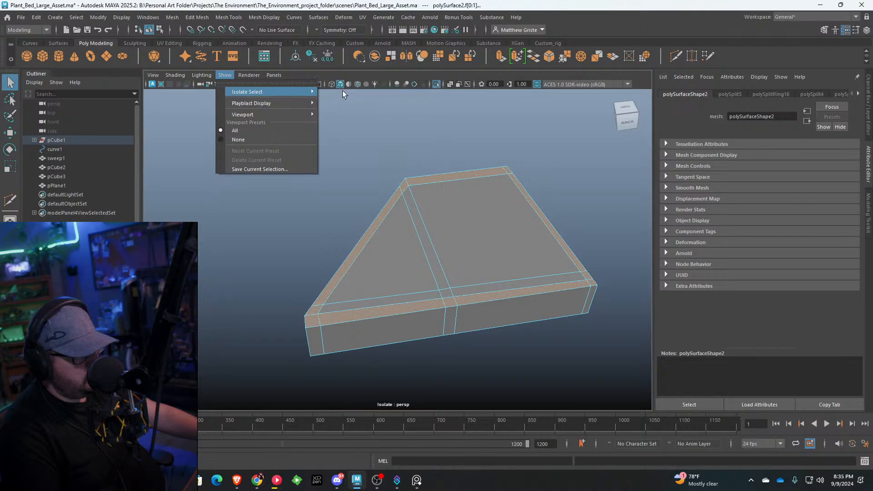
click(342, 92)
alt+drag(440, 202, 487, 120)
click(500, 56)
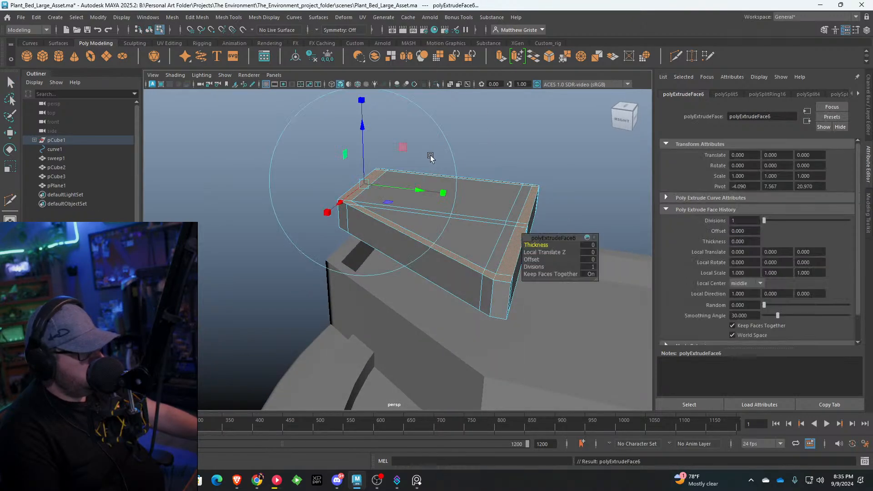
drag(357, 128, 357, 105)
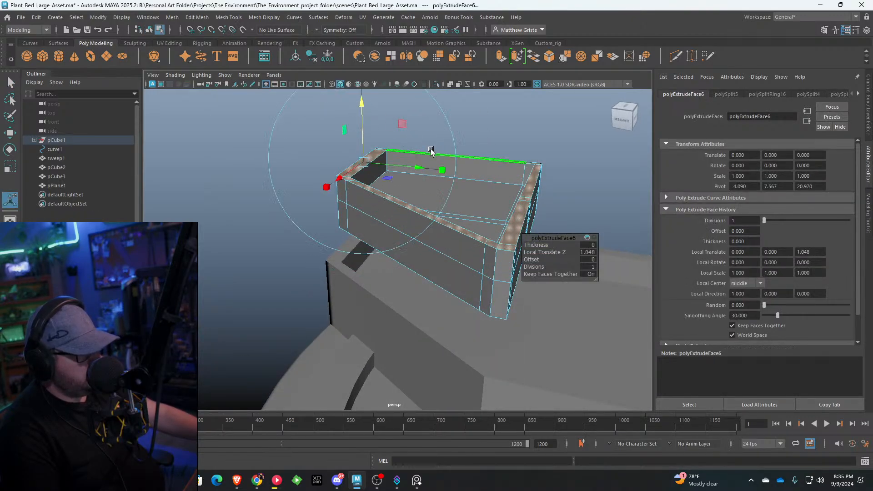
Step: Leave the extrusion and return the rimmed slab to object mode
scroll(431, 150, up, 4)
alt+drag(431, 150, 318, 175)
alt+middle_drag(318, 175, 317, 189)
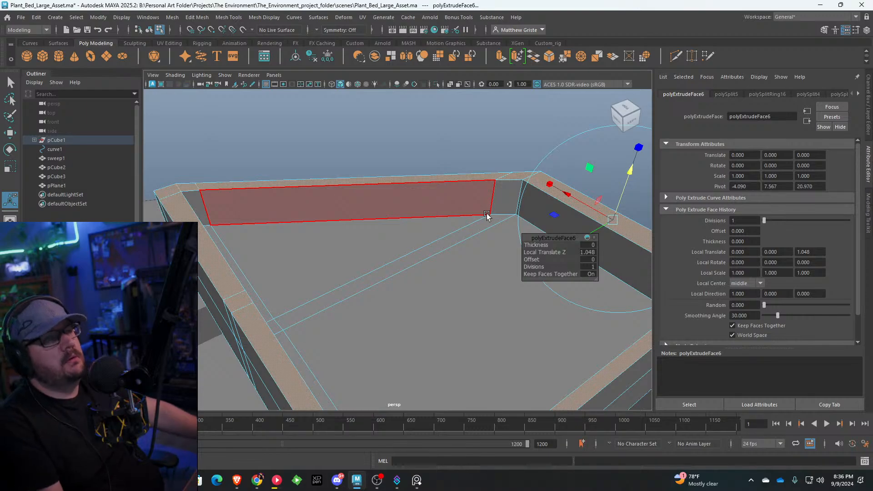
alt+drag(364, 181, 391, 180)
alt+middle_drag(390, 180, 341, 181)
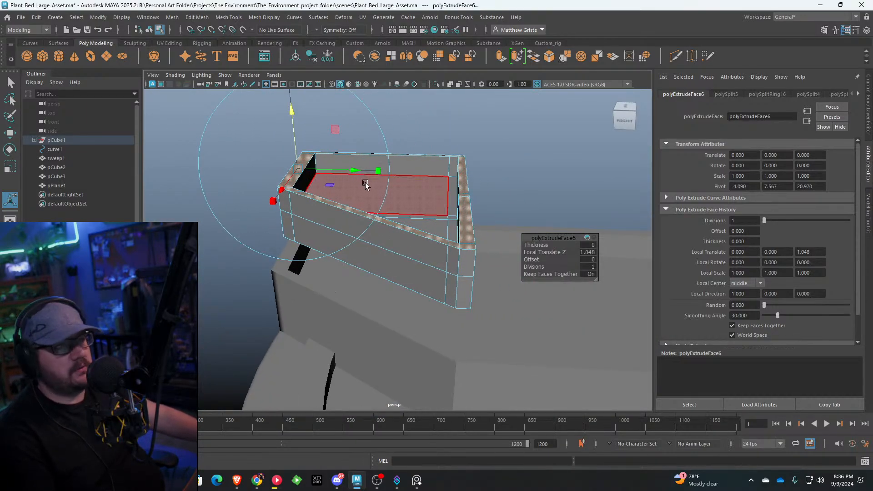
alt+drag(365, 183, 397, 184)
right_drag(397, 187, 438, 172)
Step: Insert an edge loop across the rim's slanted wall, partway along its length
alt+drag(432, 177, 377, 210)
scroll(377, 210, up, 2)
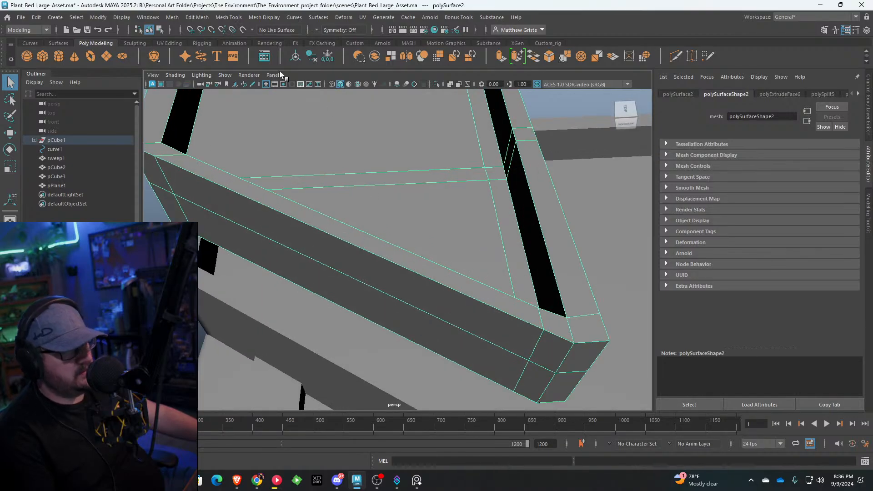
click(216, 17)
click(241, 86)
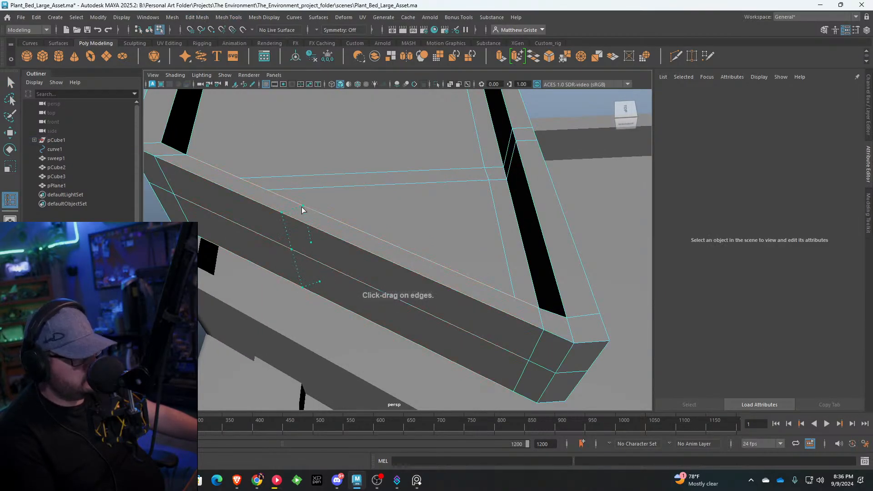
click(302, 210)
Step: Insert a second edge loop crossing the slanted wall and the floor's two parallel edges, undoing the extra attempts
alt+drag(302, 209, 320, 180)
click(396, 160)
key(ctrl+z)
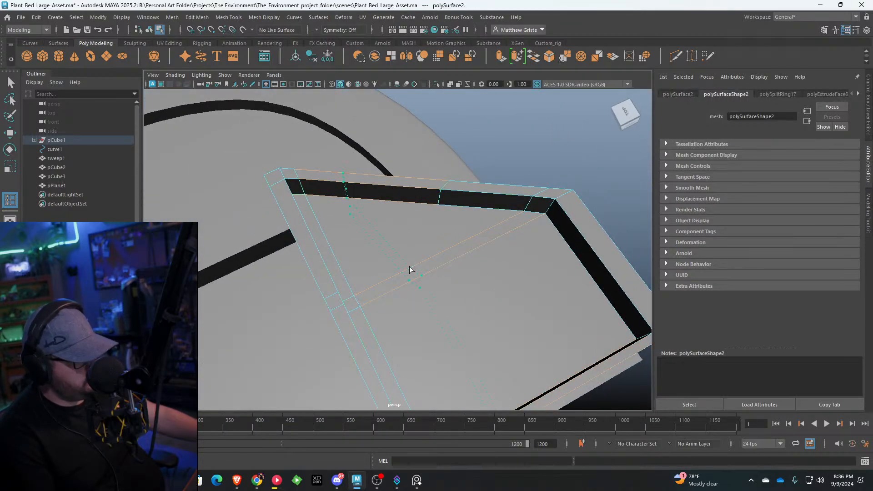
click(409, 267)
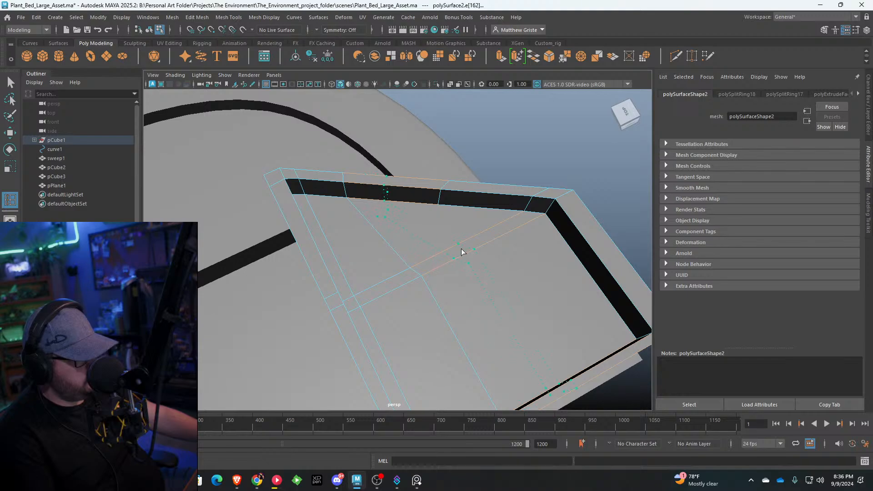
key(ctrl+z)
Step: Multi-Cut a line from the slanted wall's inner loop across the floor, over the opposite wall and onto the slab's underside
alt+drag(509, 246, 331, 242)
click(219, 17)
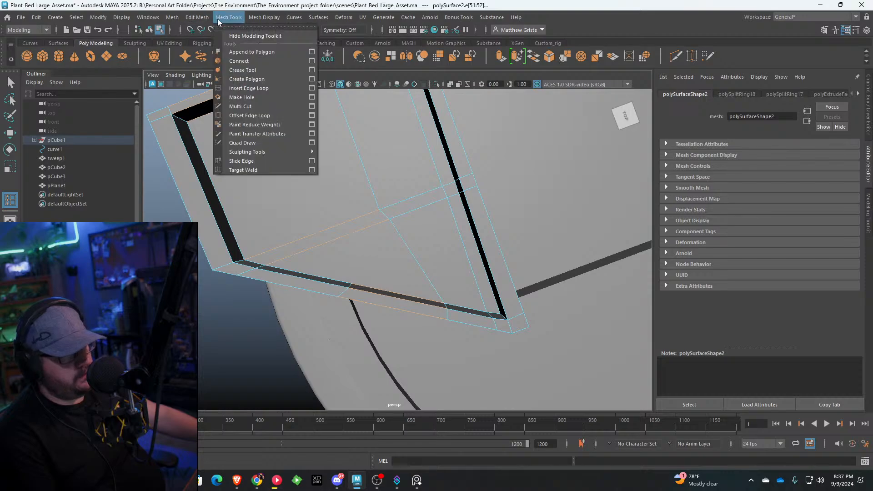
click(238, 103)
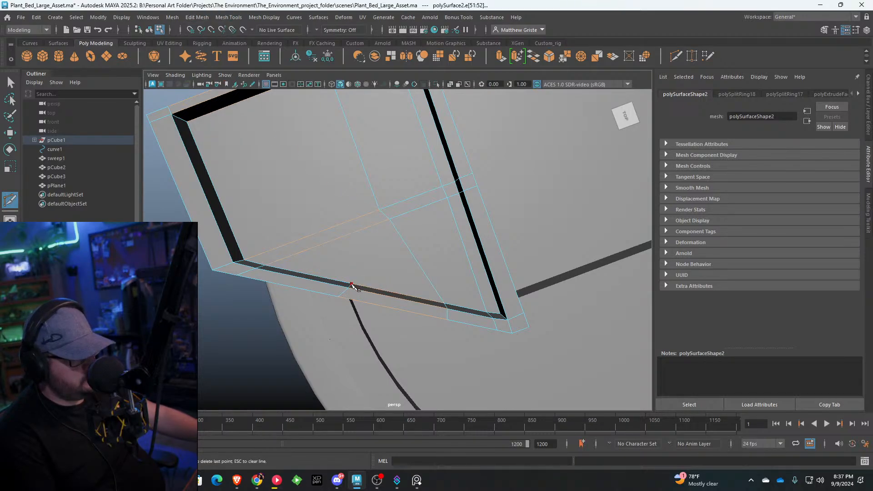
click(351, 285)
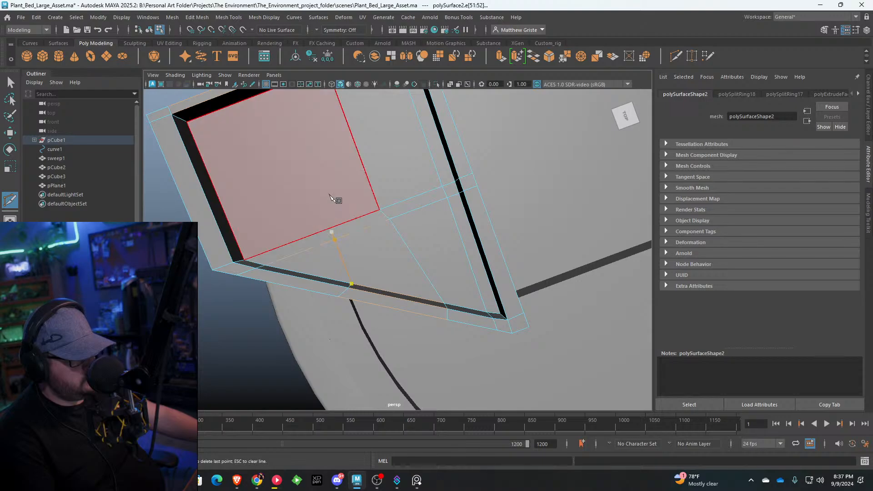
mouse_move(340, 197)
alt+mouse_down()
mouse_move(384, 239)
mouse_move(355, 195)
alt+mouse_up()
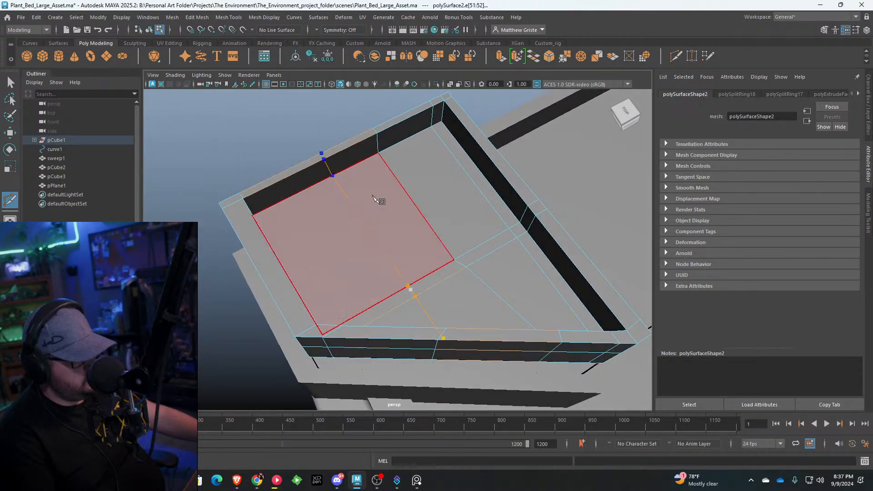
mouse_move(380, 201)
alt+mouse_down()
mouse_move(398, 129)
mouse_move(333, 250)
mouse_move(421, 230)
mouse_move(373, 210)
alt+mouse_up()
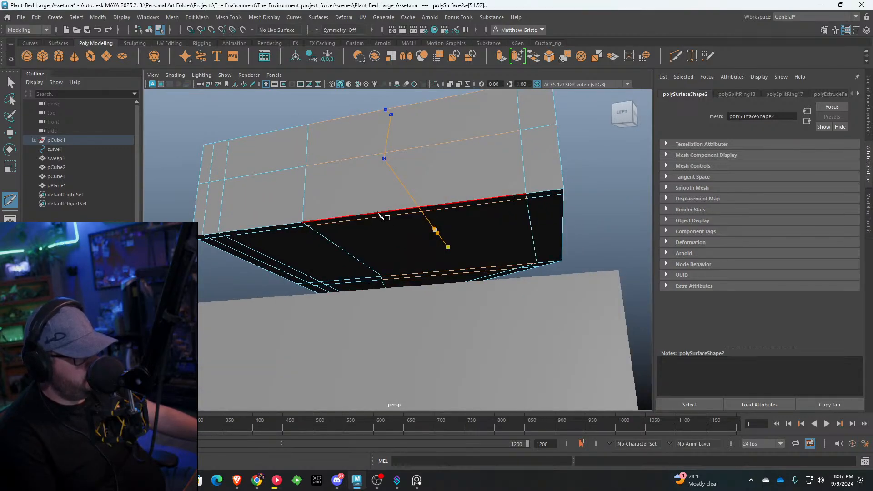
click(379, 212)
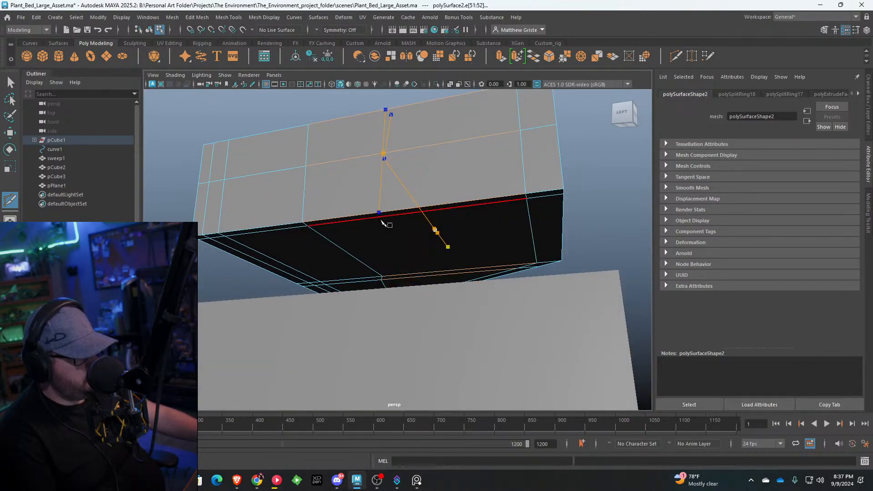
mouse_move(474, 242)
alt+mouse_down()
mouse_move(377, 242)
mouse_move(459, 241)
alt+mouse_up()
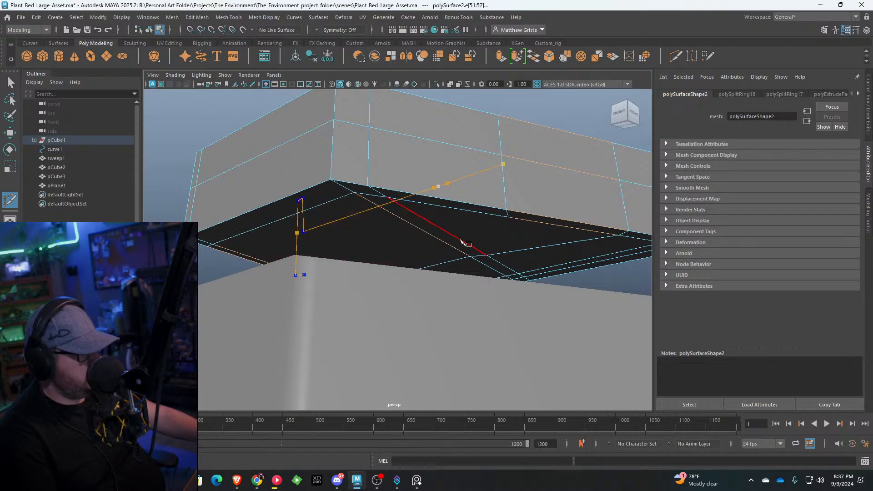
key(Return)
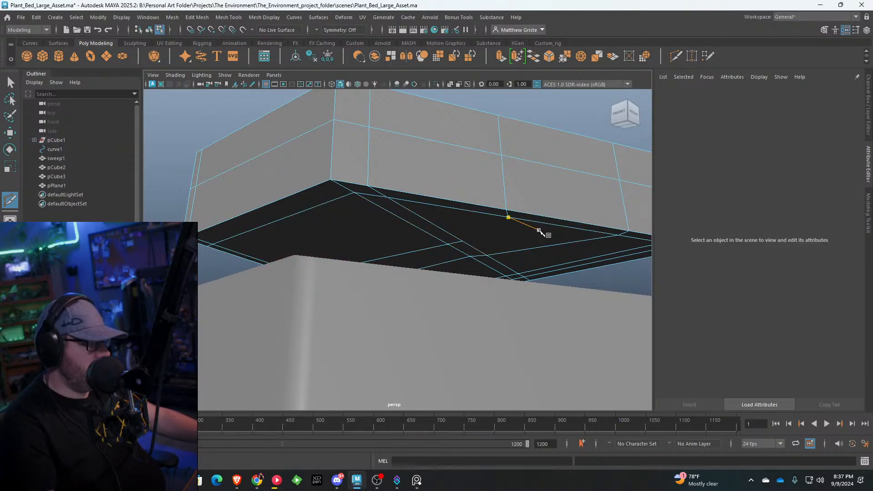
Step: Connect the new cut's end on the underside to the slanted wall's loop vertex with Multi-Cut, undoing the misplaced point
alt+drag(506, 222, 435, 200)
scroll(455, 236, up, 4)
click(295, 280)
key(ctrl+z)
click(413, 235)
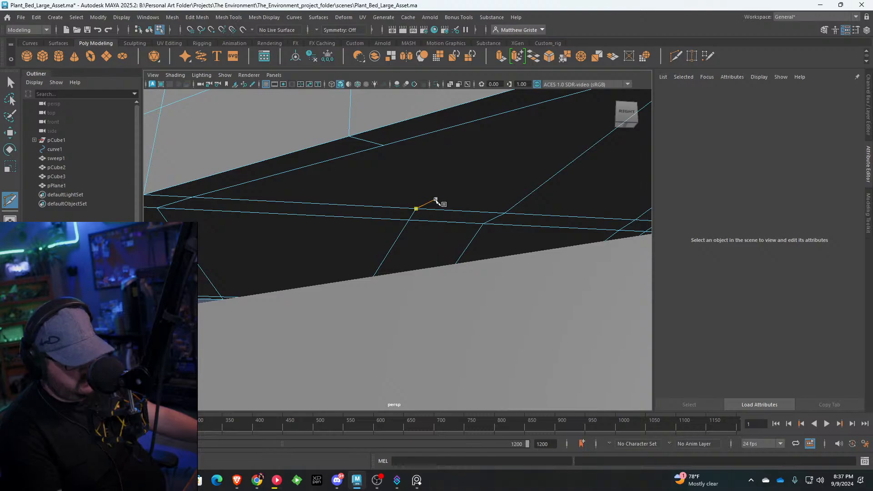
key(q)
key(ctrl+shift+x)
click(416, 208)
click(383, 146)
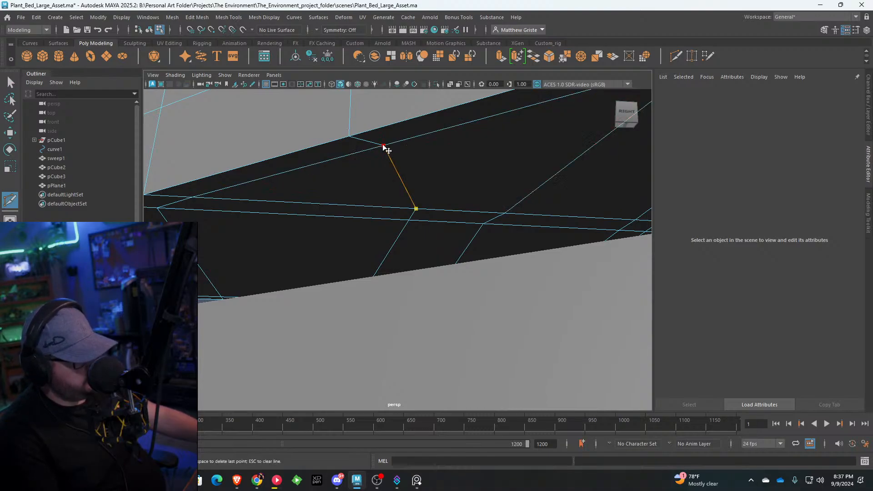
scroll(383, 146, down, 5)
alt+drag(436, 181, 448, 219)
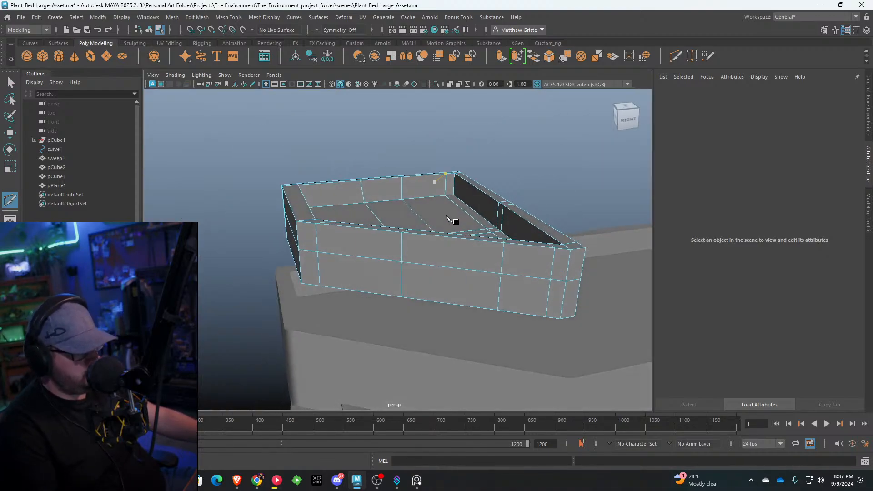
key(q)
Step: Delete the rim faces in the middle section of the slanted wall to open a gap above the floor level
right_drag(447, 217, 451, 233)
alt+middle_drag(451, 231, 430, 217)
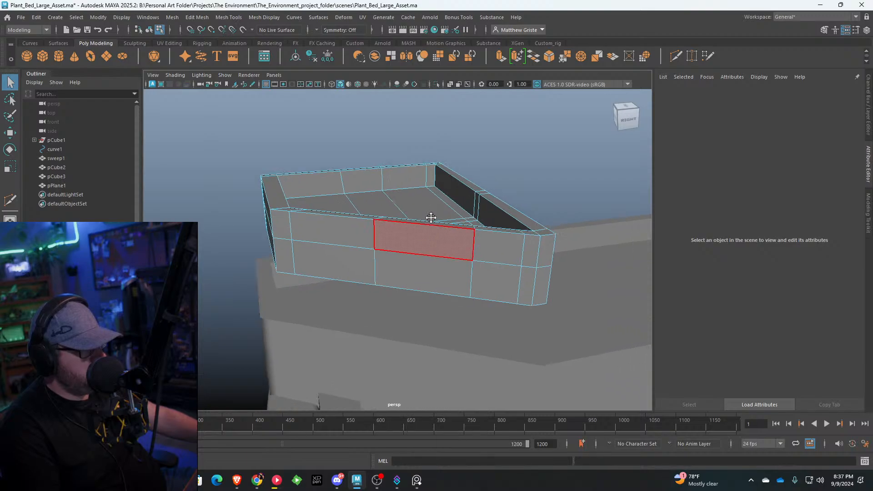
alt+drag(396, 207, 468, 233)
alt+middle_drag(468, 233, 415, 255)
scroll(415, 255, up, 5)
alt+drag(415, 255, 550, 252)
alt+drag(446, 192, 378, 189)
click(392, 195)
shift+click(378, 215)
shift+click(397, 210)
key(Delete)
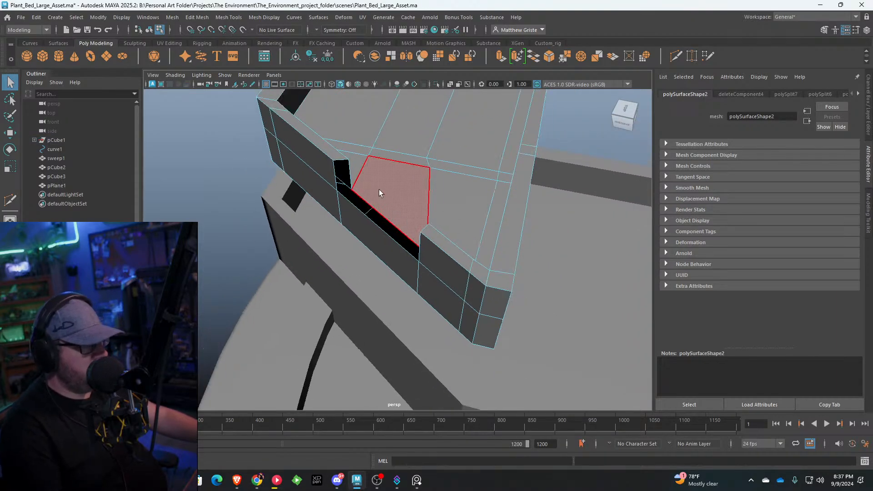
Step: Bridge the open edges along the gap's bottom and both of its sides to close the wall's thickness
scroll(386, 187, up, 3)
right_drag(384, 180, 387, 149)
alt+middle_drag(372, 150, 399, 207)
right_drag(322, 193, 316, 164)
click(307, 211)
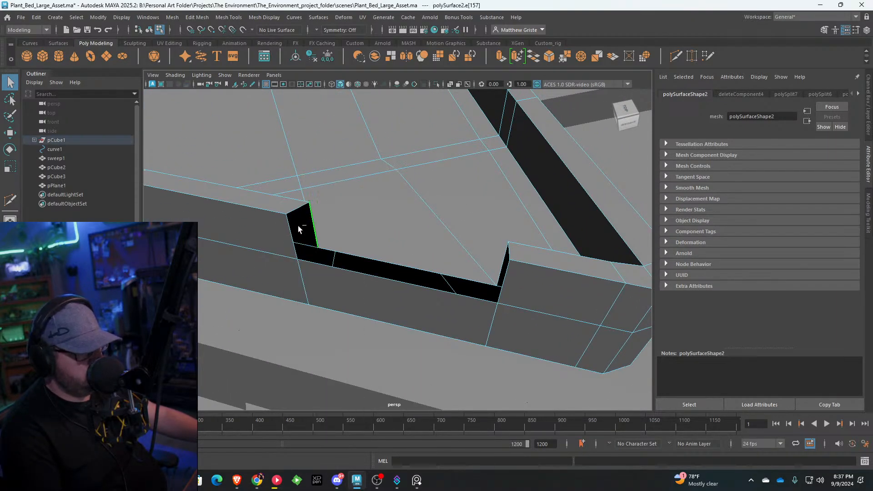
click(520, 57)
click(378, 252)
shift+click(360, 270)
key(g)
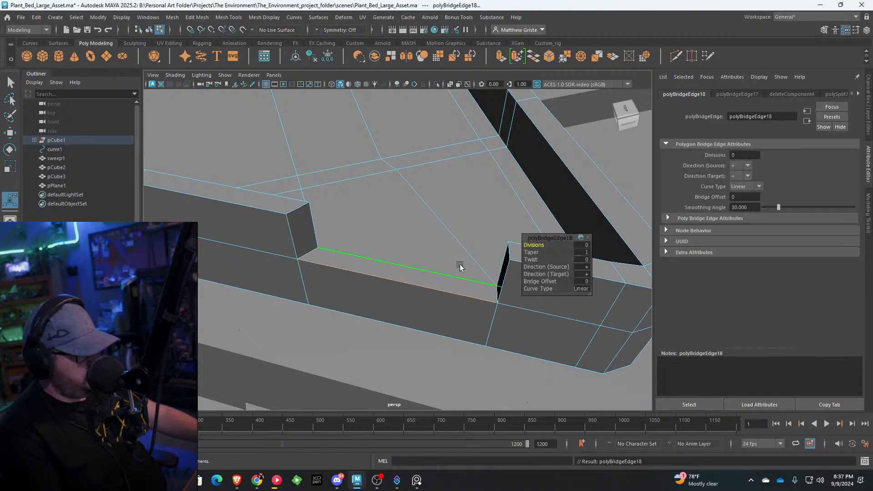
alt+drag(459, 265, 344, 227)
click(524, 217)
key(g)
scroll(355, 241, down, 4)
scroll(337, 236, up, 5)
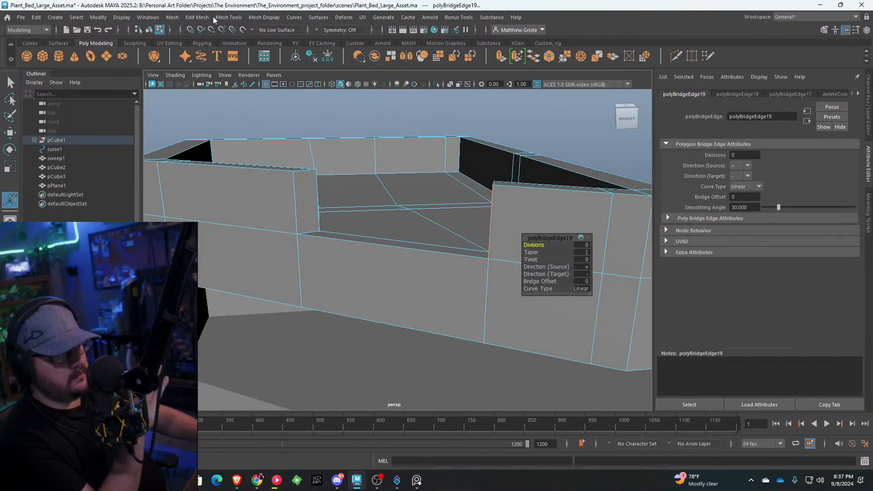
Step: Insert a vertical edge loop close to each side of the gap and return the slab to object mode
click(229, 17)
click(254, 69)
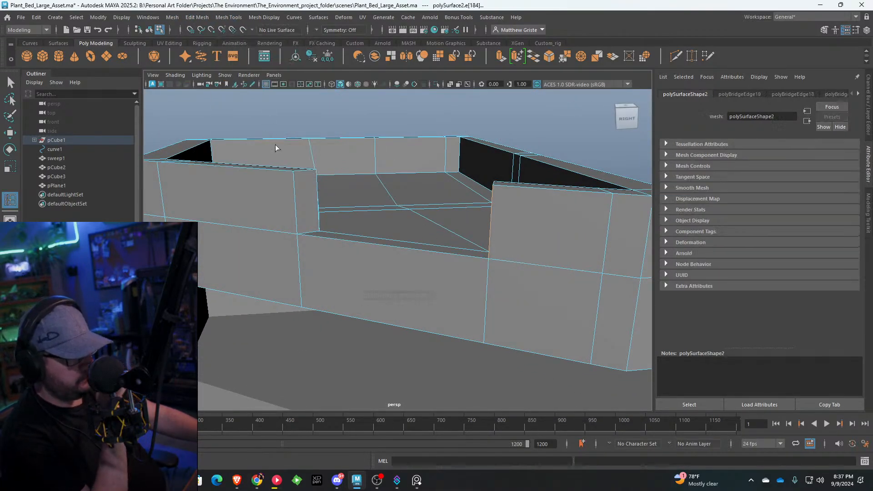
click(277, 171)
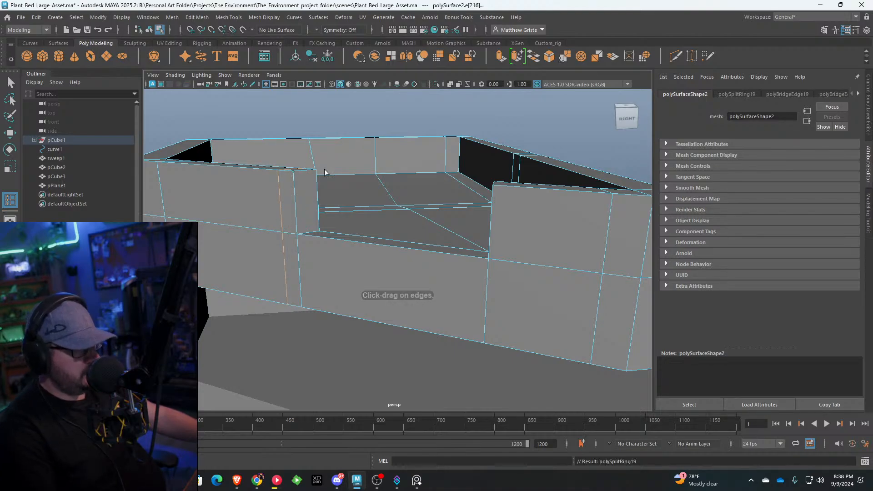
alt+drag(325, 172, 427, 246)
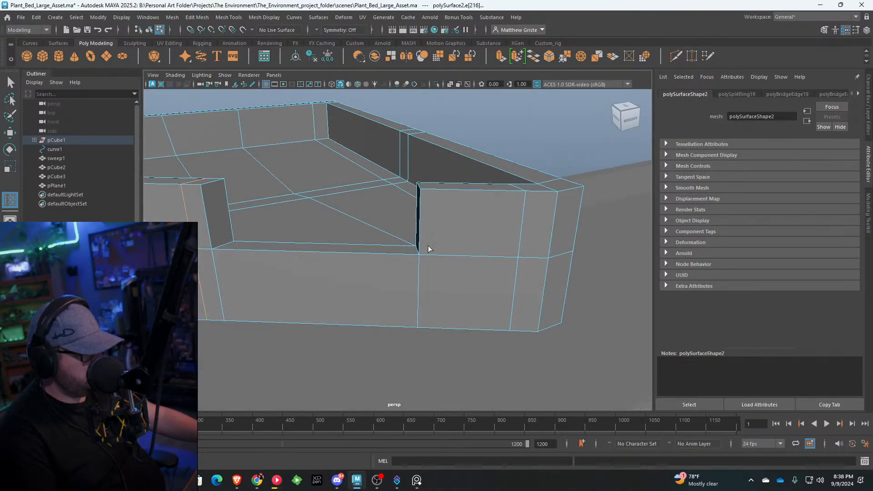
click(435, 255)
alt+drag(302, 218, 370, 237)
key(q)
right_drag(366, 203, 388, 187)
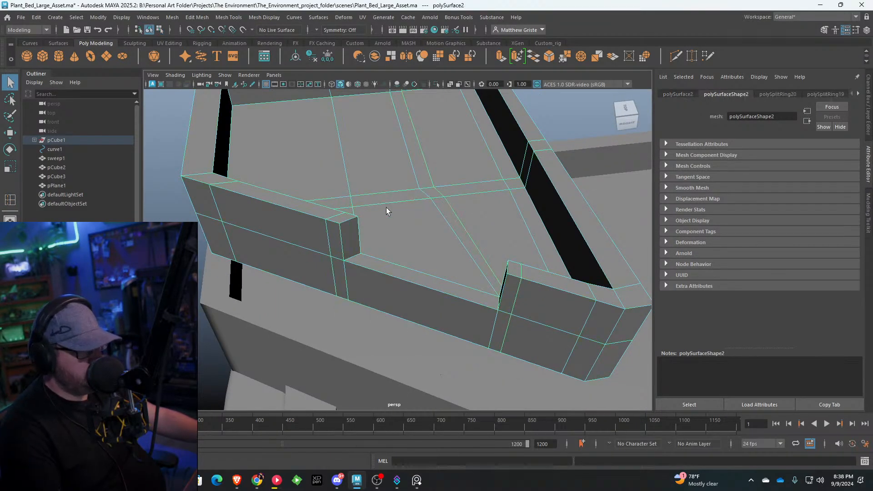
Step: Isolate the slab and Multi-Cut the gap's side loop onward across the floor, over the far wall and along the underside
key(ctrl+1)
alt+drag(386, 208, 293, 129)
click(225, 18)
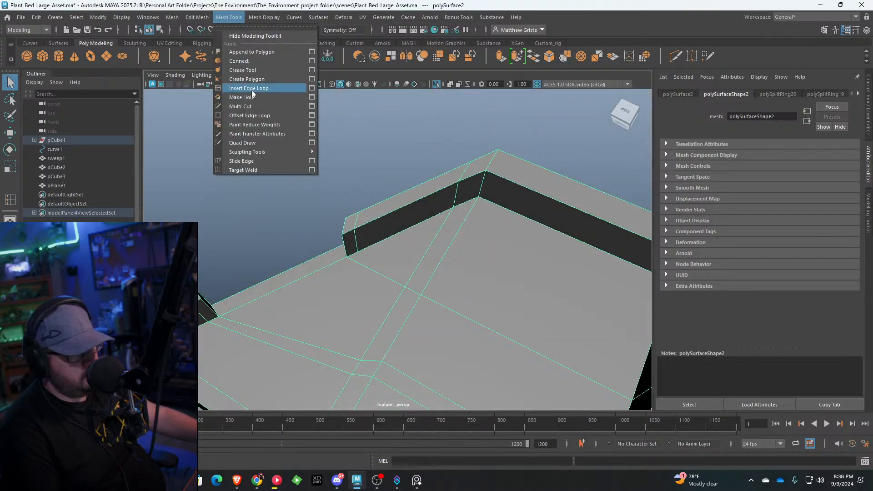
click(248, 107)
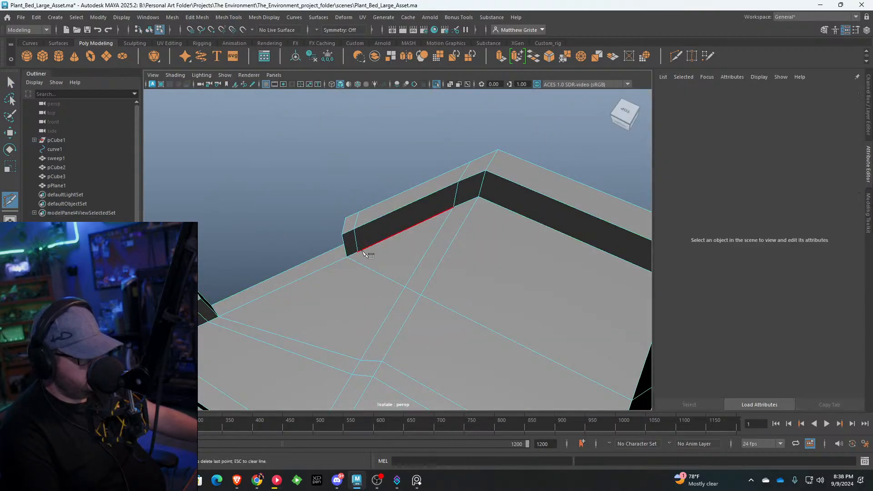
click(358, 252)
alt+drag(359, 253, 343, 230)
alt+drag(420, 246, 357, 144)
alt+drag(362, 107, 359, 263)
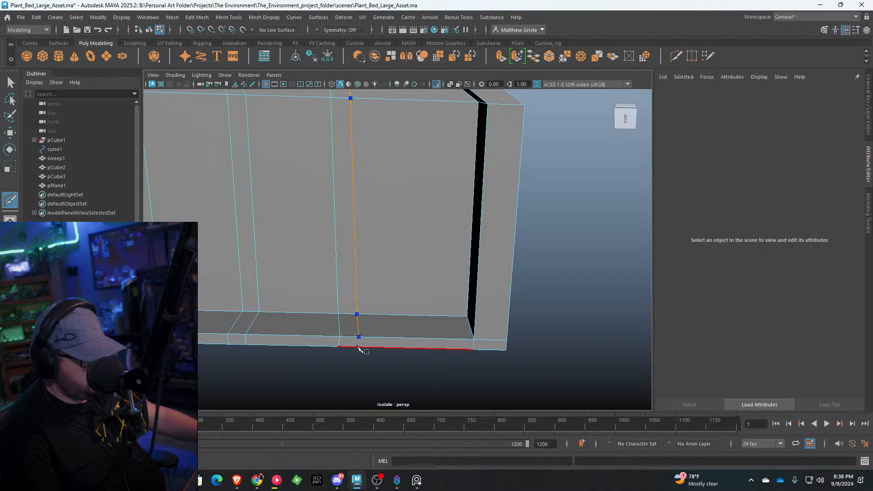
alt+drag(361, 349, 362, 258)
click(328, 264)
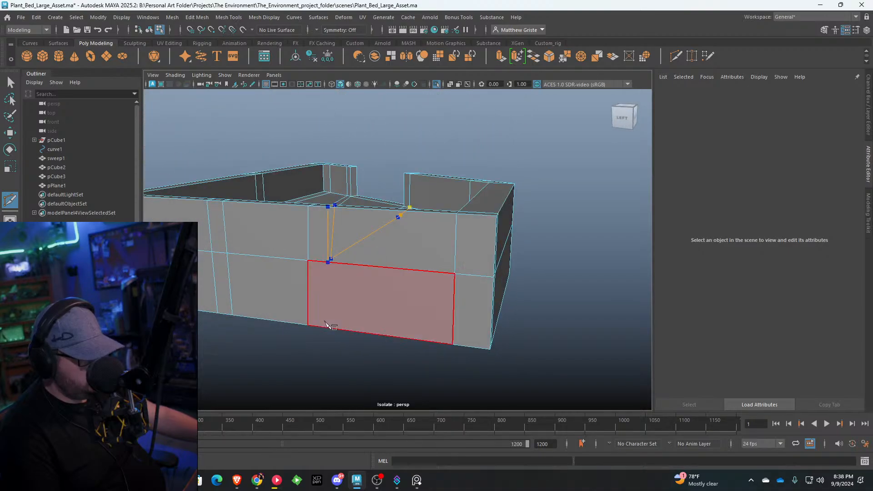
alt+drag(328, 326, 364, 210)
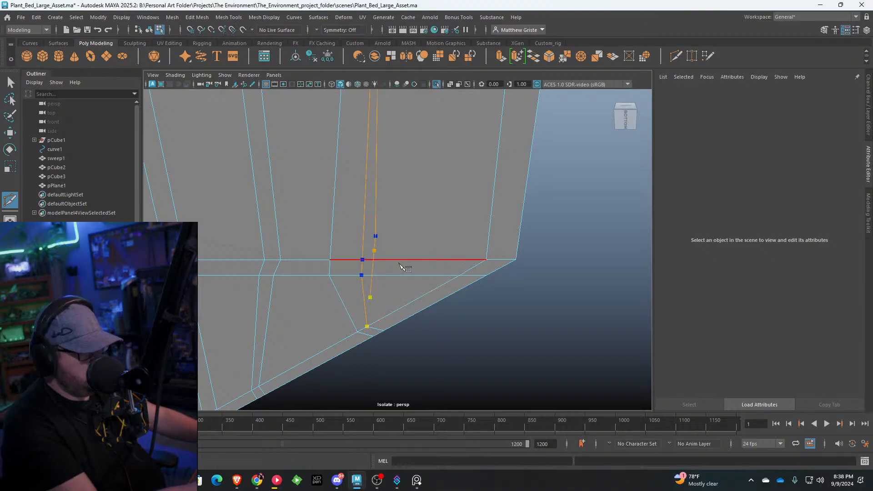
alt+right_drag(398, 264, 407, 209)
alt+drag(408, 209, 398, 235)
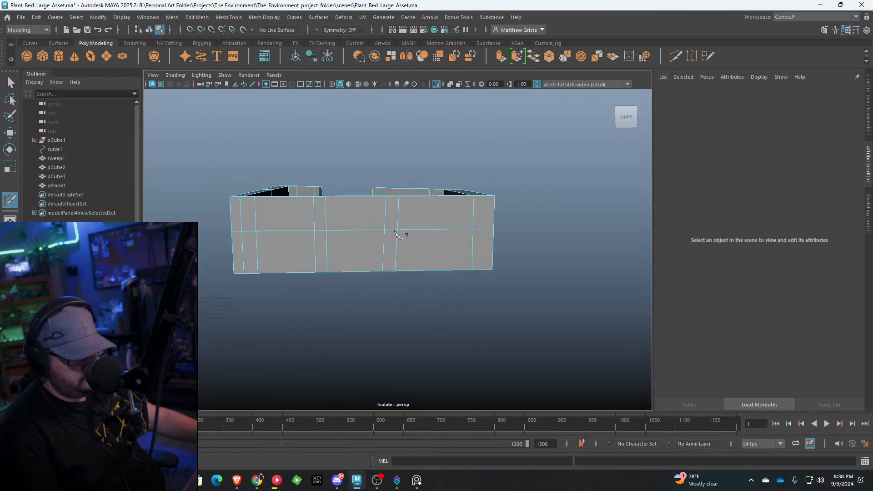
right_drag(394, 232, 424, 181)
Step: Insert a horizontal edge loop around the outer walls just below the gap's sill
alt+drag(425, 181, 360, 230)
scroll(471, 226, up, 3)
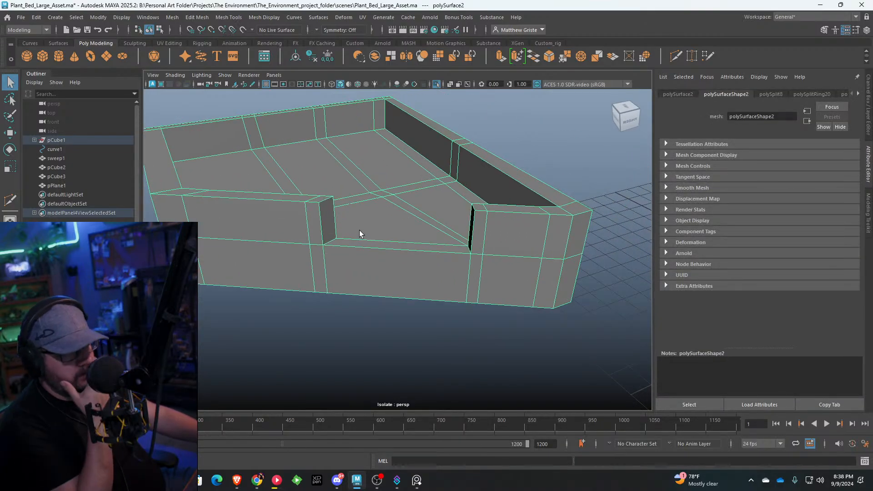
click(227, 17)
click(236, 87)
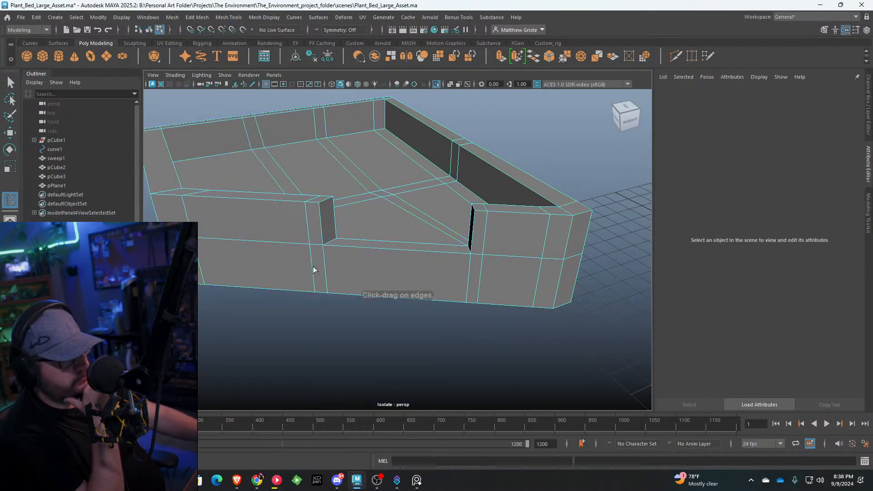
click(324, 258)
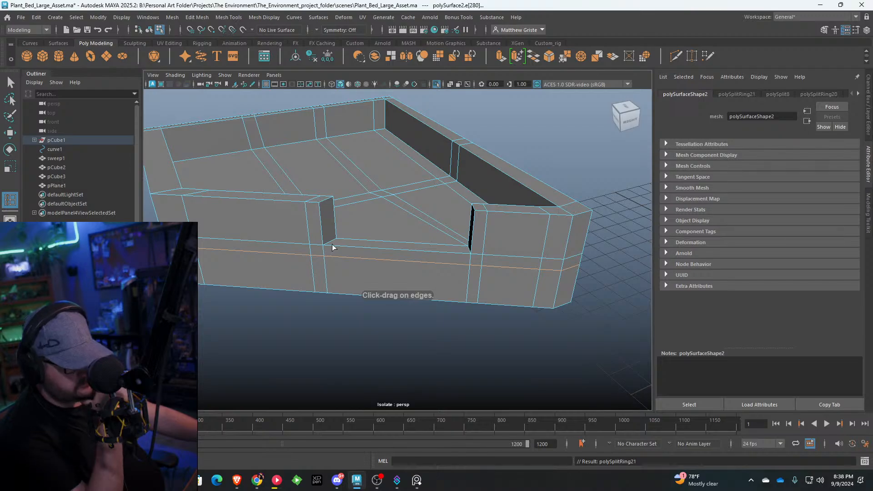
key(q)
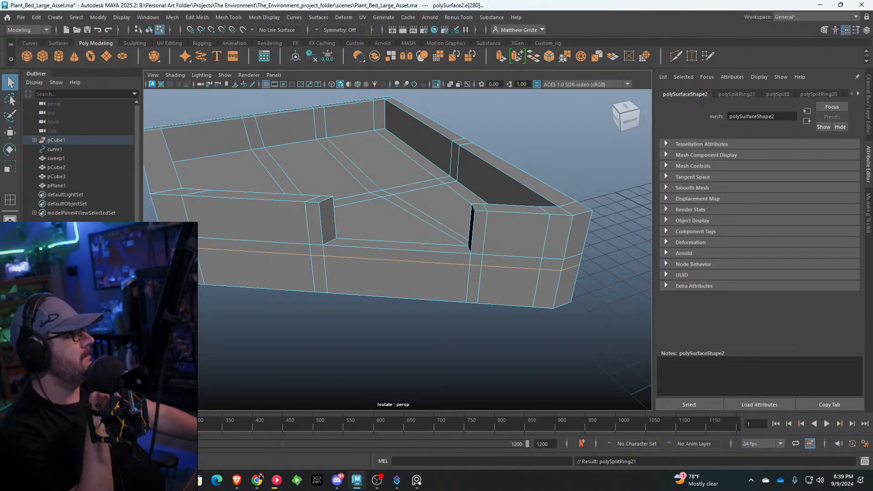
Step: Select the U-shaped strip of outer wall faces framing the gap and extrude it outward along a world axis
scroll(424, 181, up, 3)
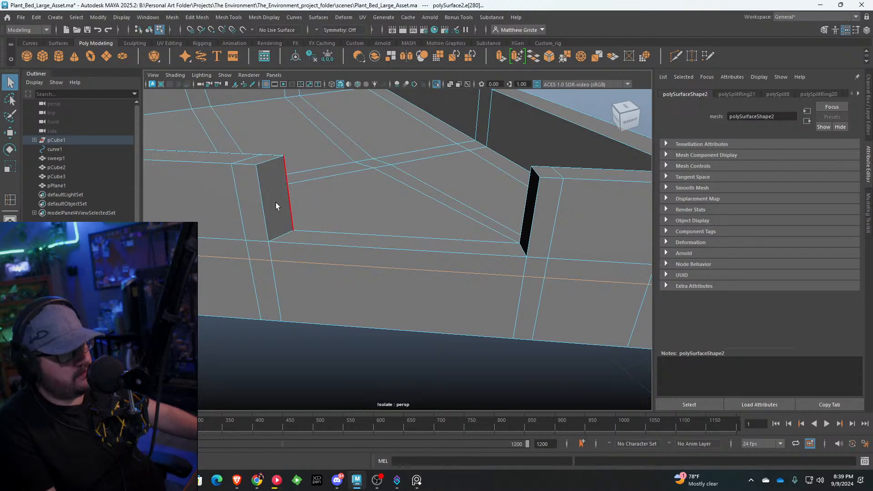
alt+drag(276, 203, 293, 205)
right_drag(293, 205, 290, 222)
click(290, 222)
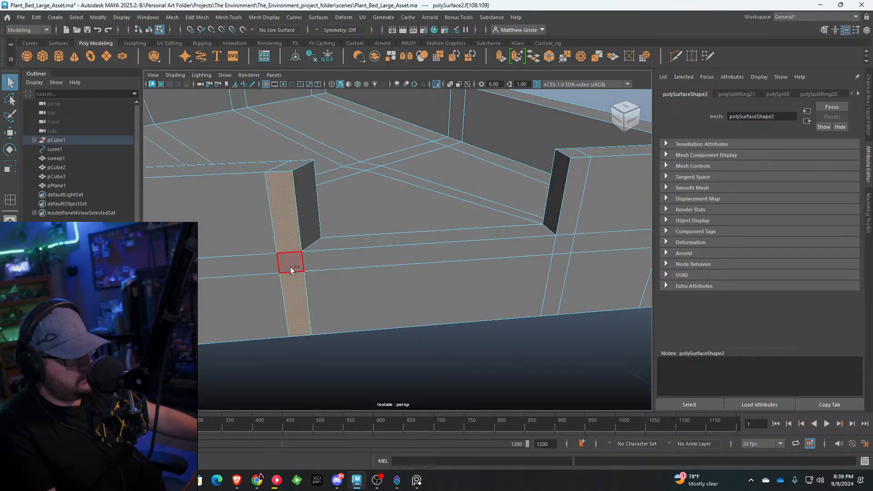
shift+double_click(290, 266)
key(ctrl+z)
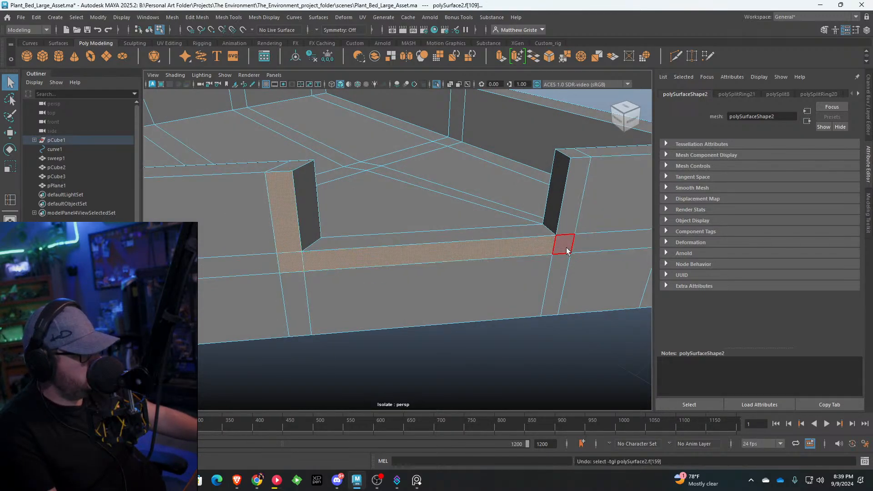
shift+click(565, 247)
shift+click(572, 222)
scroll(571, 223, down, 5)
alt+drag(571, 222, 523, 270)
alt+middle_drag(523, 270, 482, 203)
scroll(482, 203, up, 2)
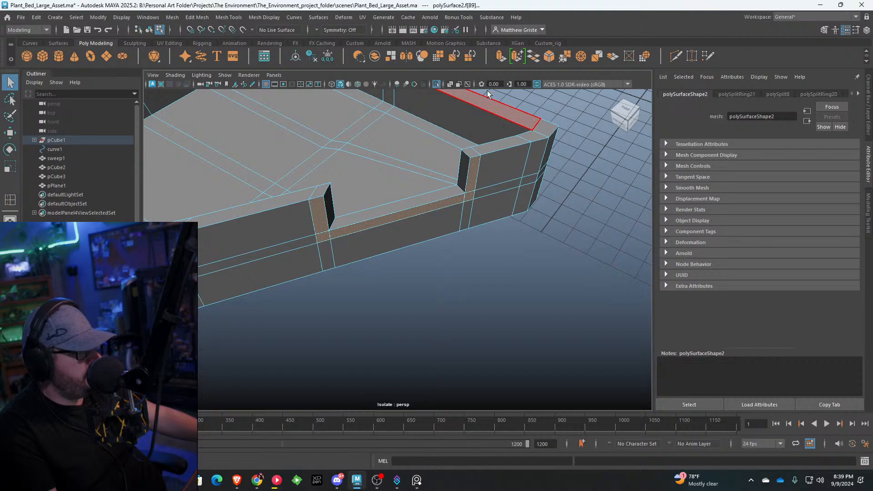
click(502, 58)
scroll(460, 191, down, 3)
scroll(515, 166, down, 4)
click(540, 105)
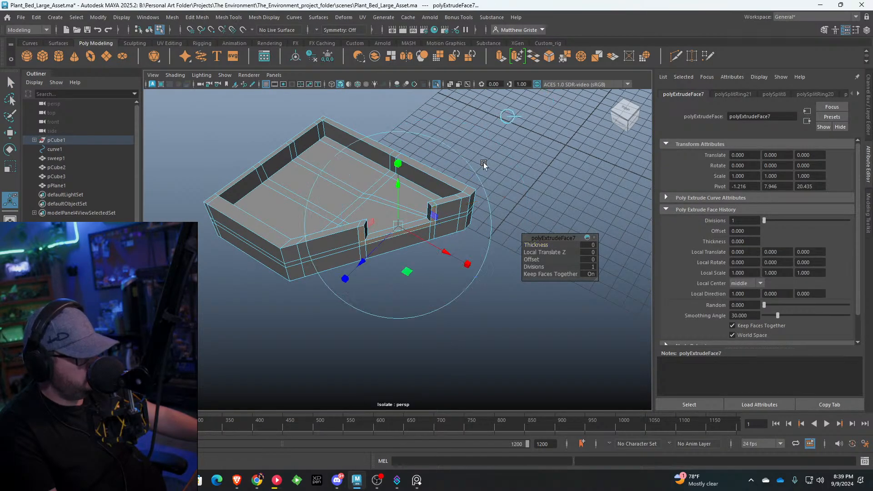
drag(439, 248, 426, 229)
scroll(425, 229, up, 5)
Step: Move the inner end face on each side of the gap sideways to line up with the extruded frame
click(483, 191)
scroll(495, 196, down, 2)
alt+middle_drag(493, 198, 433, 228)
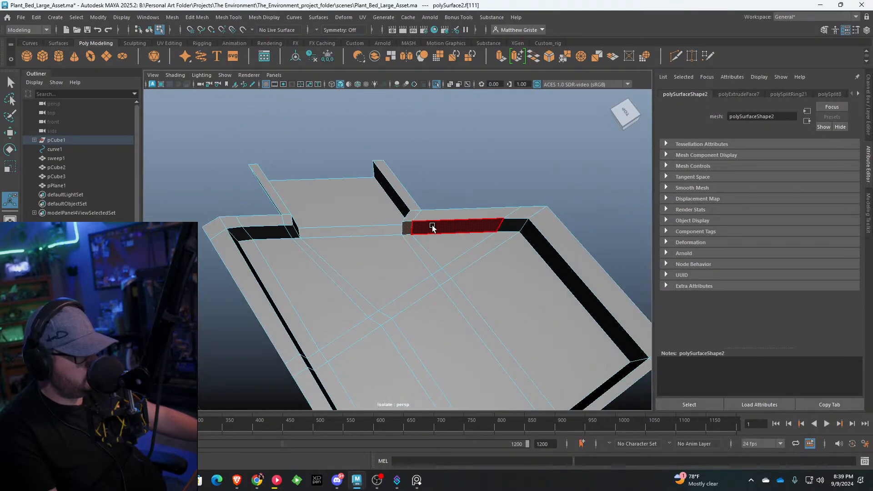
key(w)
drag(450, 202, 456, 199)
drag(407, 209, 460, 203)
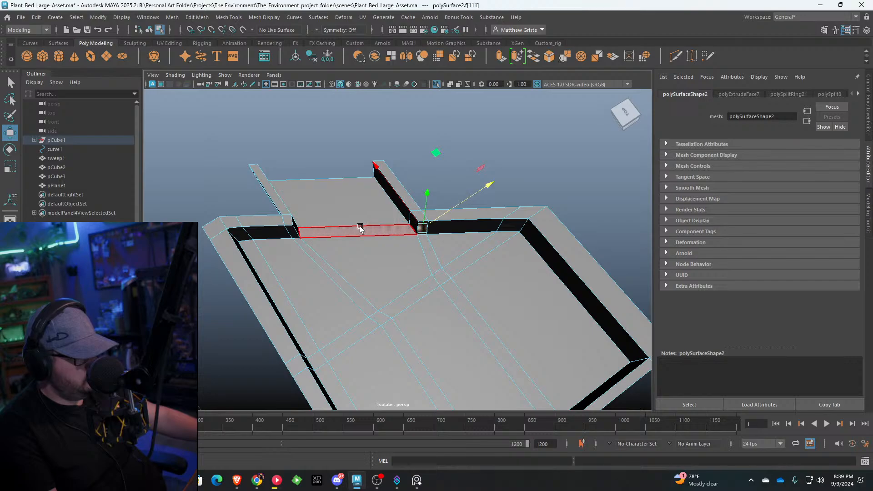
click(297, 235)
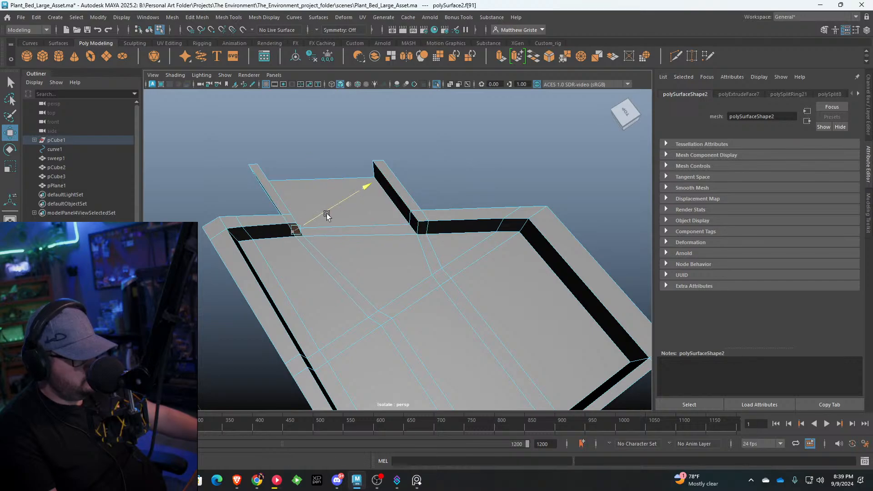
scroll(389, 203, down, 5)
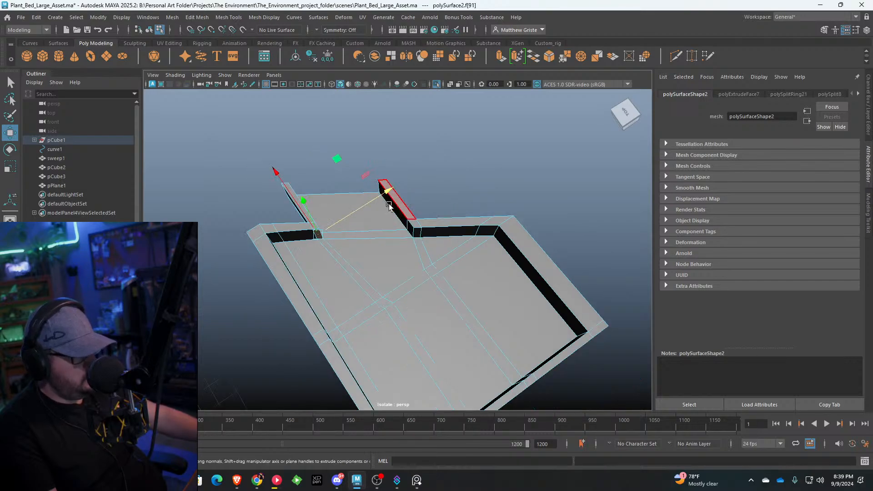
Step: Extrude the front face of the gap's sill outward about 0.51 along X and scale that end face along X
alt+drag(391, 203, 473, 214)
scroll(417, 237, up, 5)
right_drag(403, 221, 402, 232)
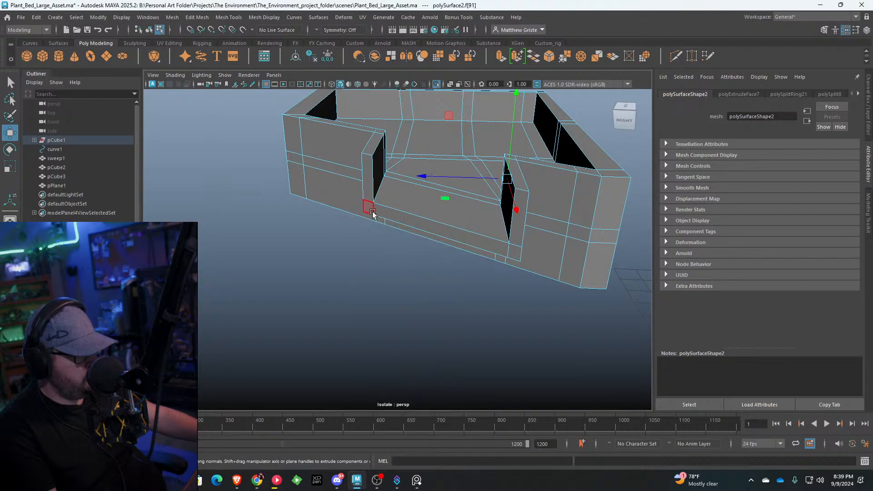
click(384, 210)
alt+drag(385, 210, 515, 102)
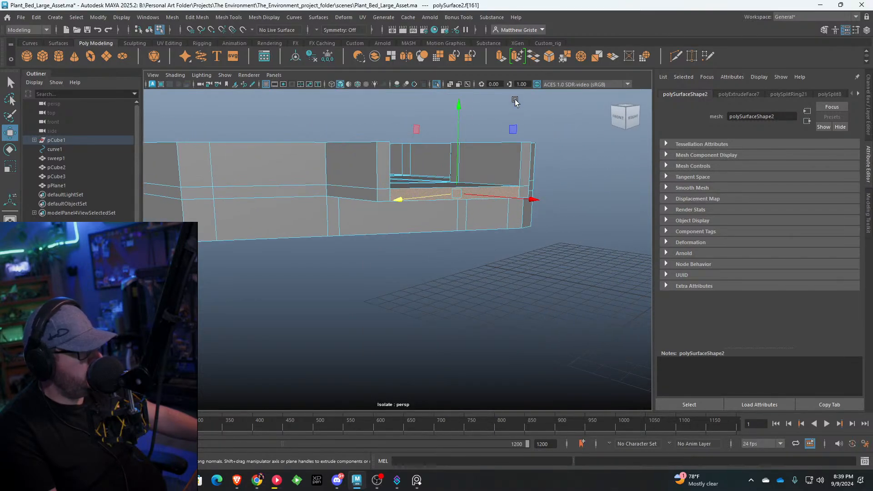
click(499, 58)
alt+drag(488, 149, 450, 180)
drag(437, 219, 433, 237)
key(ctrl+z)
click(480, 116)
alt+drag(432, 238, 392, 267)
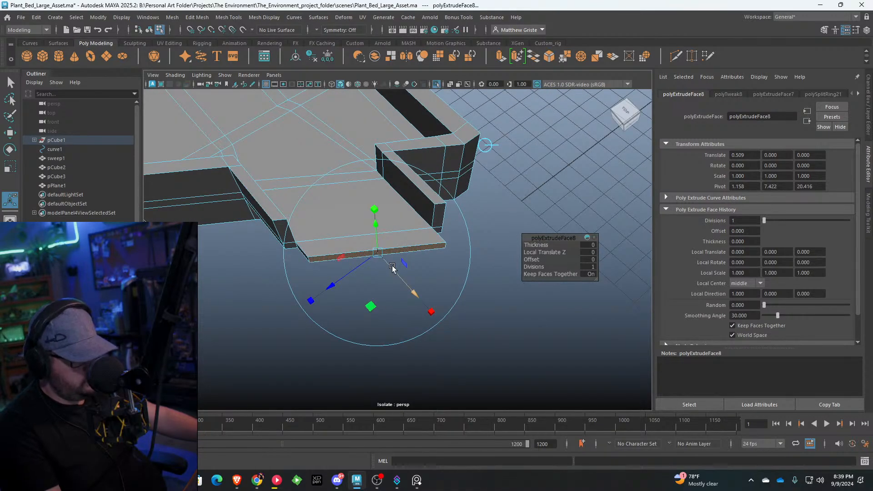
key(r)
drag(425, 309, 403, 291)
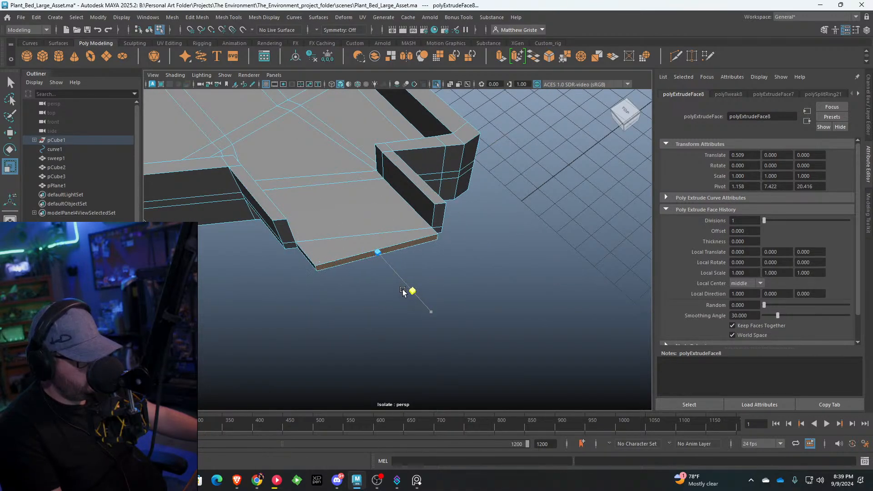
Step: Extrude the sill lip's end face once more and shift it outward along X and slightly downward
key(ctrl+e)
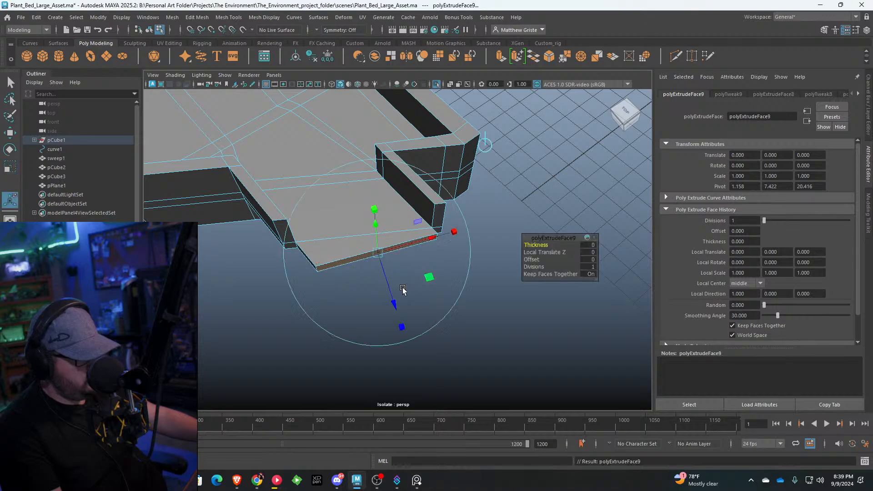
click(486, 146)
drag(413, 292, 419, 298)
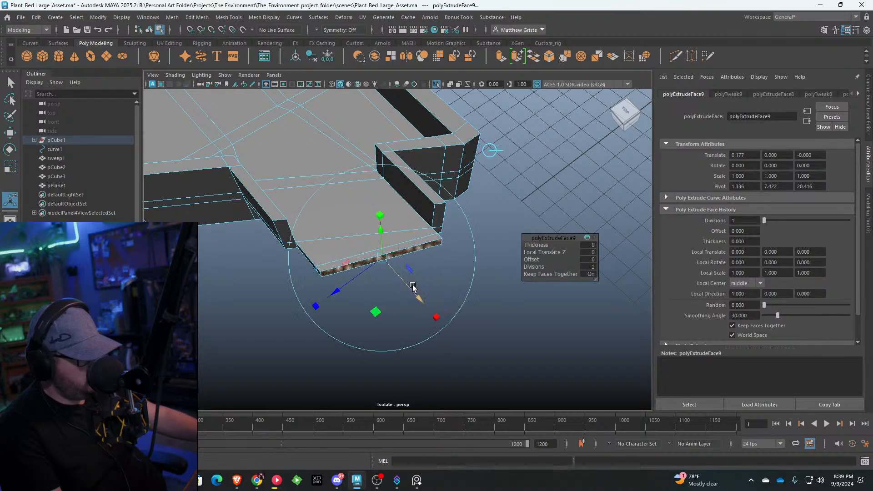
drag(379, 233, 477, 229)
Step: Extrude the lip's end again, slope it downward into a drooping spout, and return the mesh to object mode
key(ctrl+e)
drag(428, 173, 429, 195)
drag(451, 248, 444, 247)
drag(423, 202, 424, 196)
right_drag(401, 212, 438, 190)
key(q)
click(468, 195)
alt+drag(468, 195, 359, 226)
click(357, 226)
scroll(341, 225, up, 4)
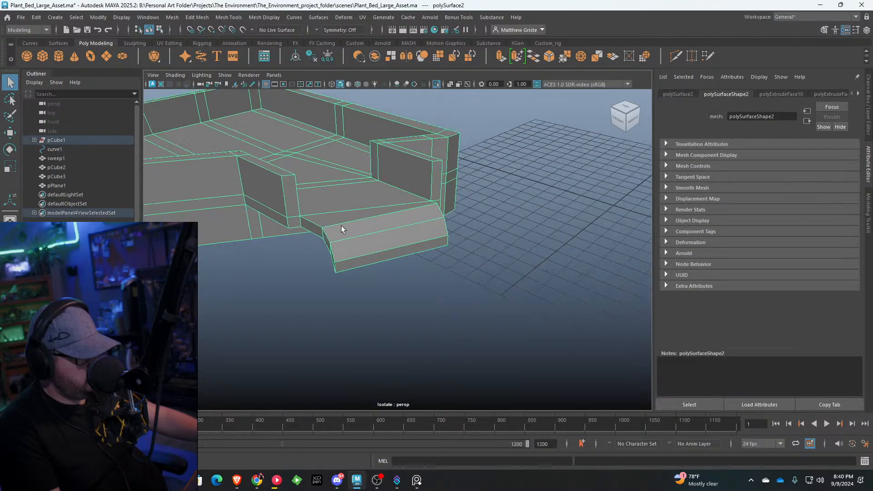
Step: Delete the sill's side face beside the frame post and the small face at the bottom of the post's front
alt+middle_drag(341, 226, 419, 238)
right_drag(418, 238, 417, 251)
click(427, 241)
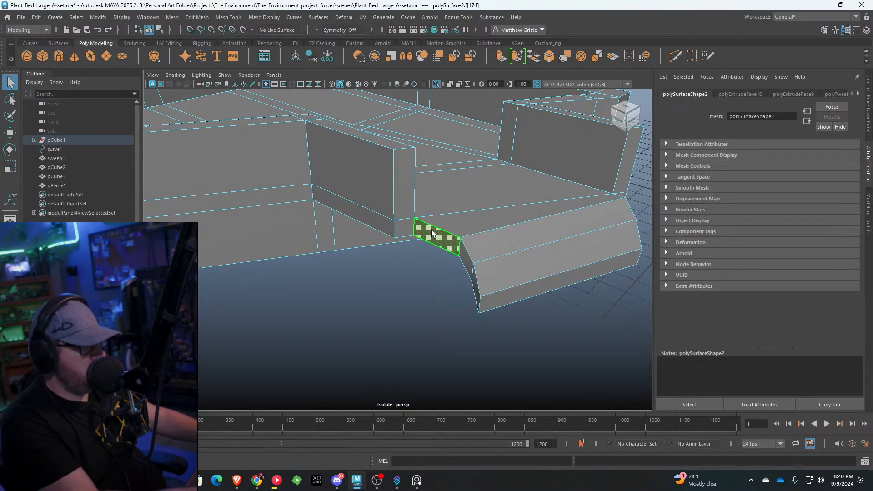
key(Delete)
right_drag(408, 221, 408, 242)
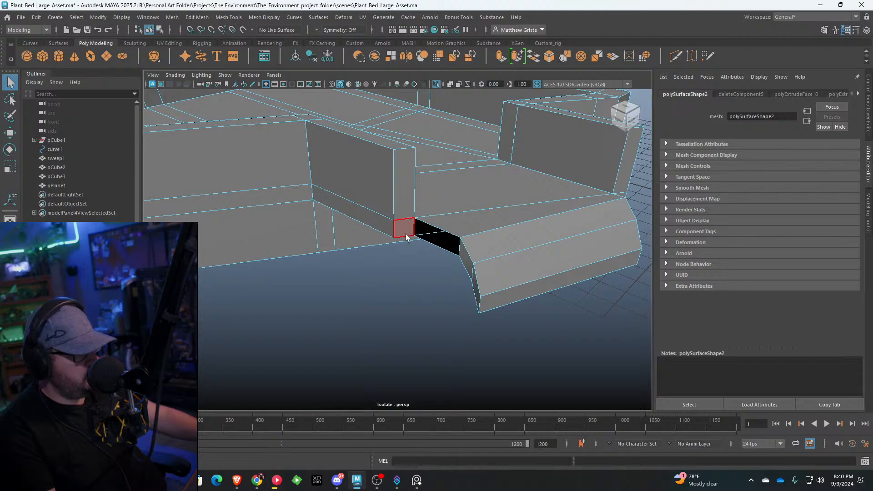
click(403, 227)
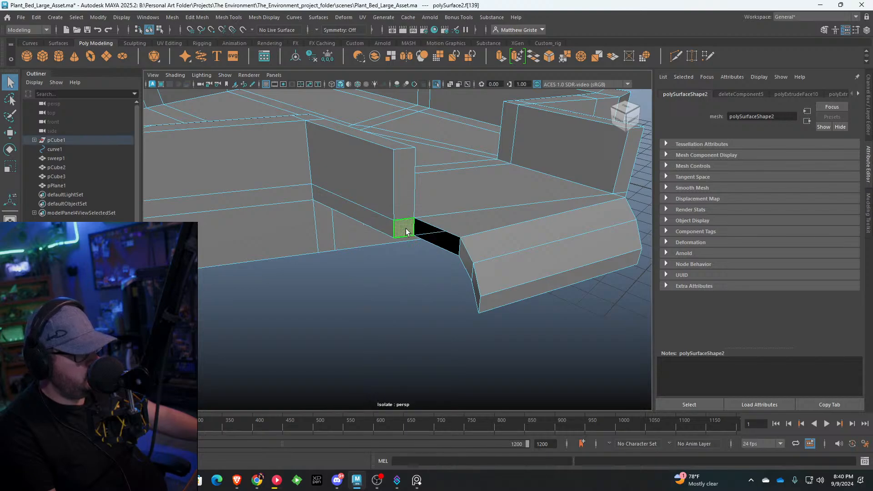
key(Delete)
Step: Extrude the front face of the same post outward about 0.82 along X to reach the lip's bend
click(403, 203)
click(500, 56)
key(f)
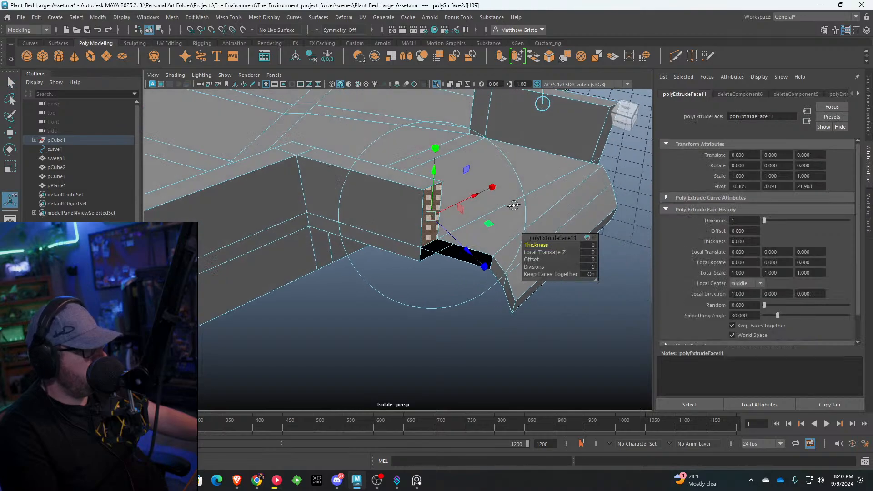
click(481, 117)
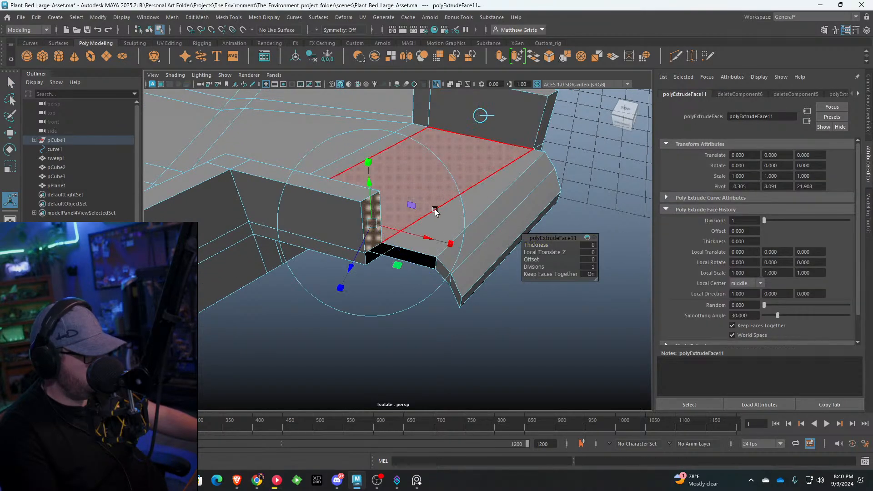
middle_drag(435, 212, 483, 255)
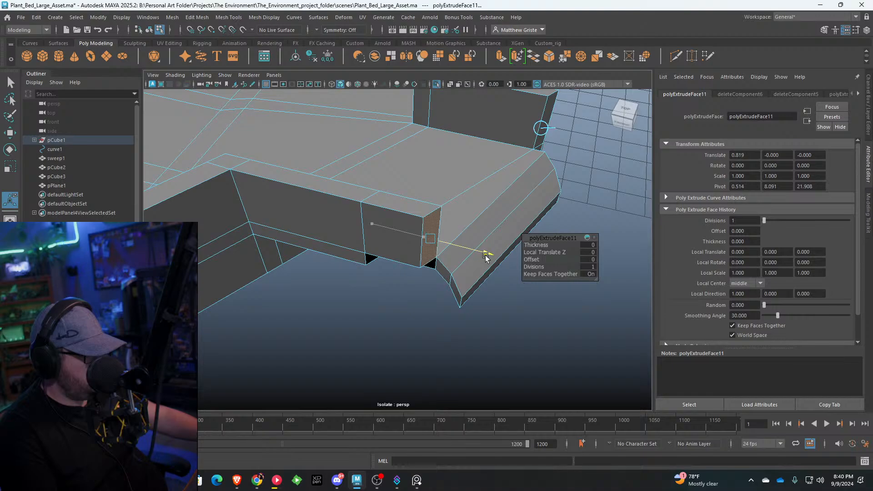
Step: Merge the extended post's bottom vertices with the lip's corner and fill the open border beneath the post
alt+drag(485, 255, 403, 223)
scroll(398, 214, up, 5)
mouse_move(397, 193)
right_down()
mouse_move(364, 192)
mouse_move(387, 182)
right_up()
click(407, 180)
click(566, 61)
click(377, 220)
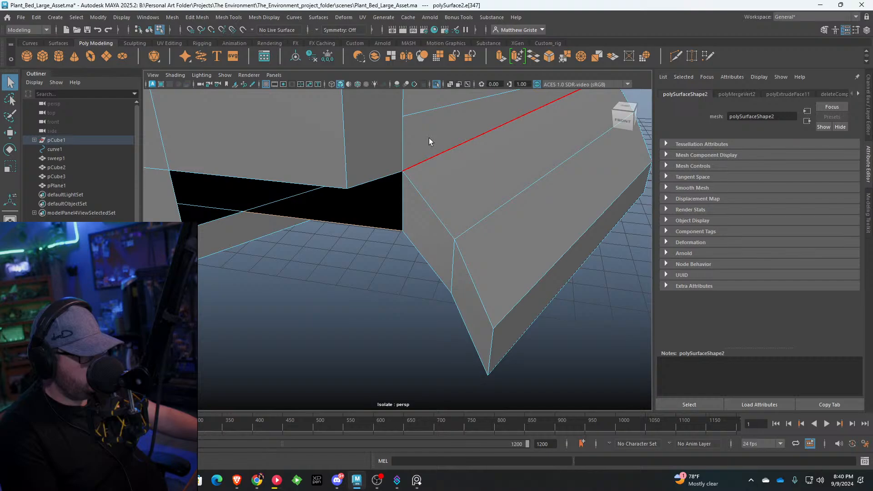
click(517, 56)
alt+drag(527, 98, 527, 121)
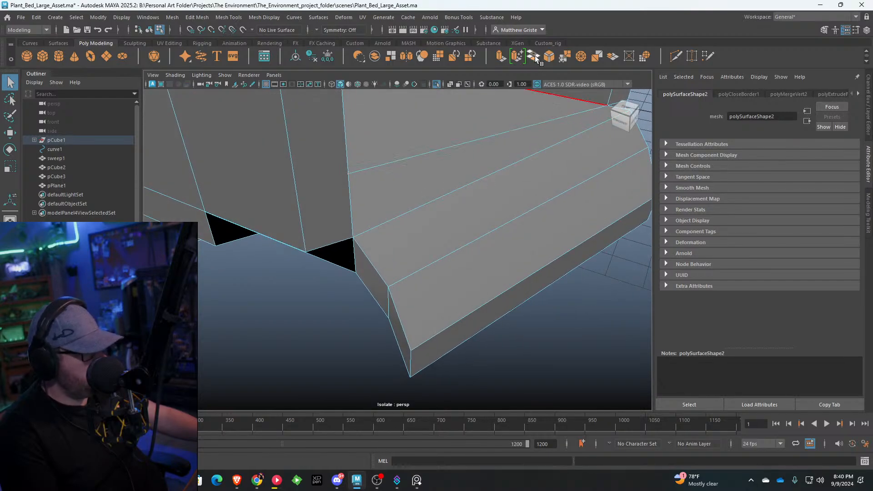
Step: Extrude the sill's lower side edge about 0.25 outward, aligning it with the post's outer face in the top view
click(501, 56)
click(340, 239)
scroll(341, 239, down, 3)
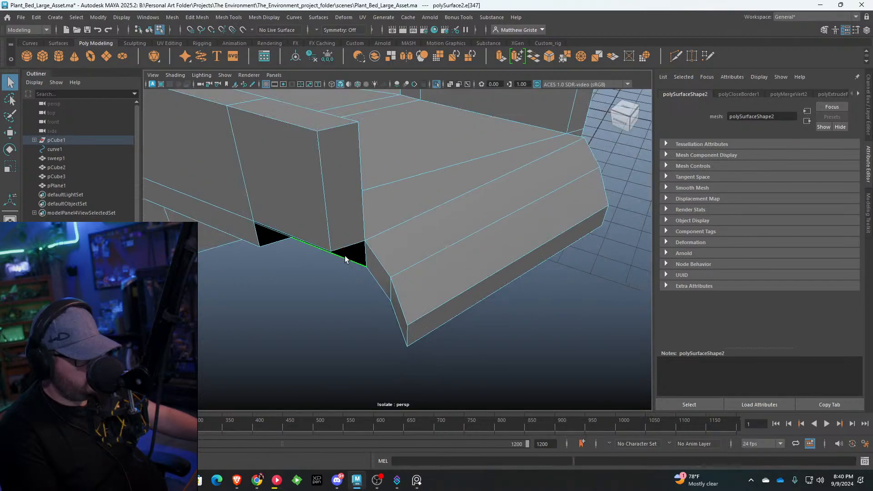
key(ctrl+e)
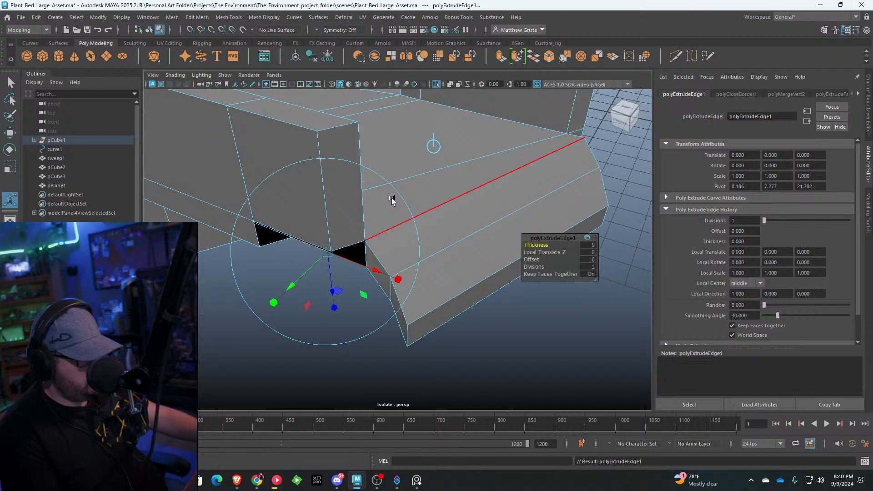
click(434, 146)
drag(298, 284, 342, 278)
key(space)
key(space)
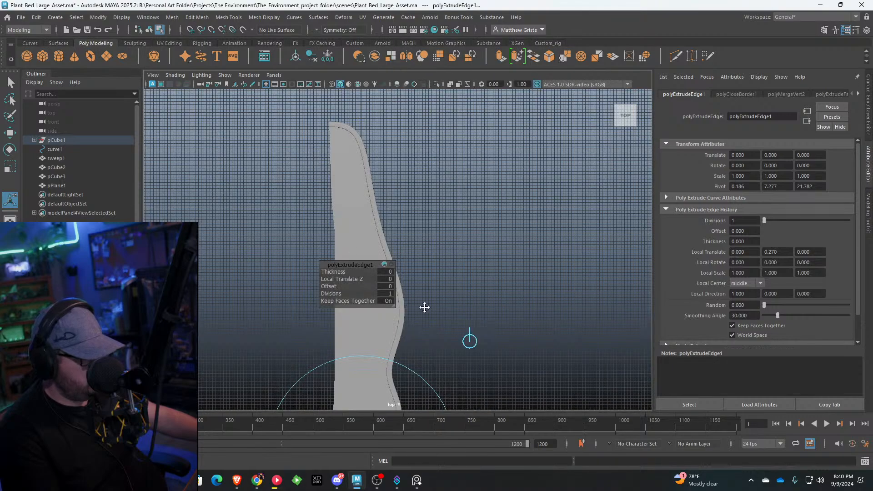
scroll(422, 306, up, 5)
scroll(500, 149, up, 6)
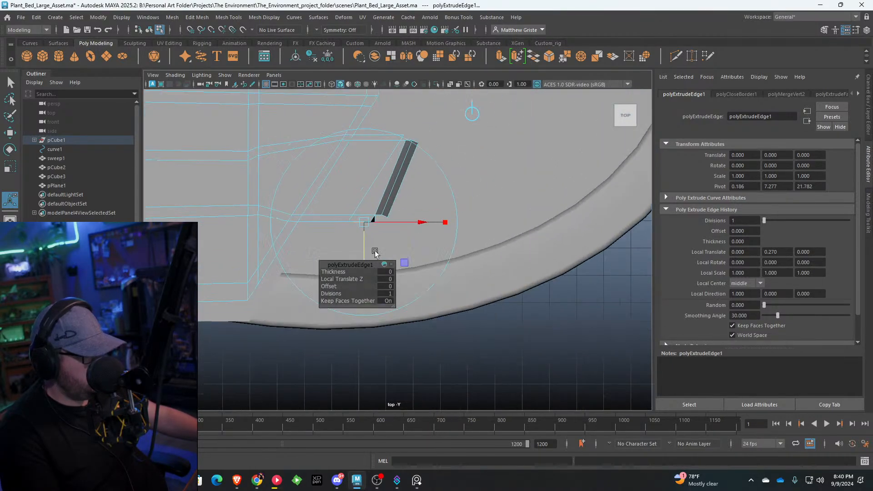
alt+middle_drag(439, 208, 395, 229)
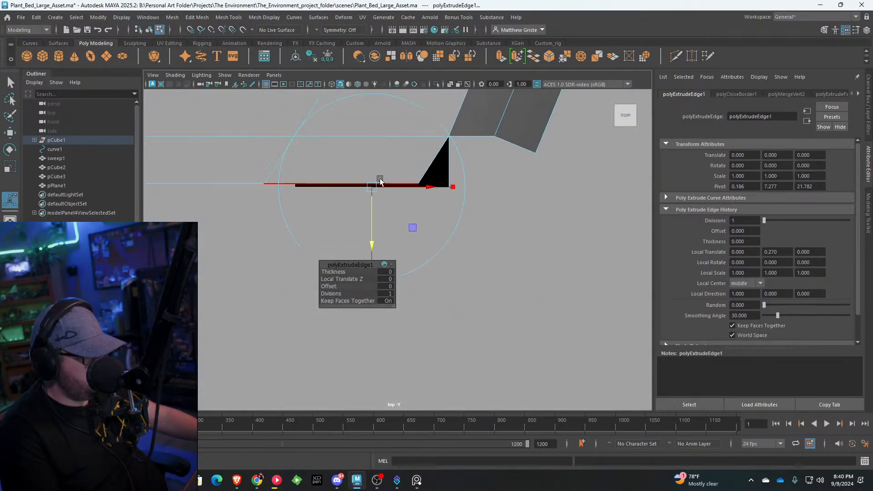
drag(374, 201, 373, 200)
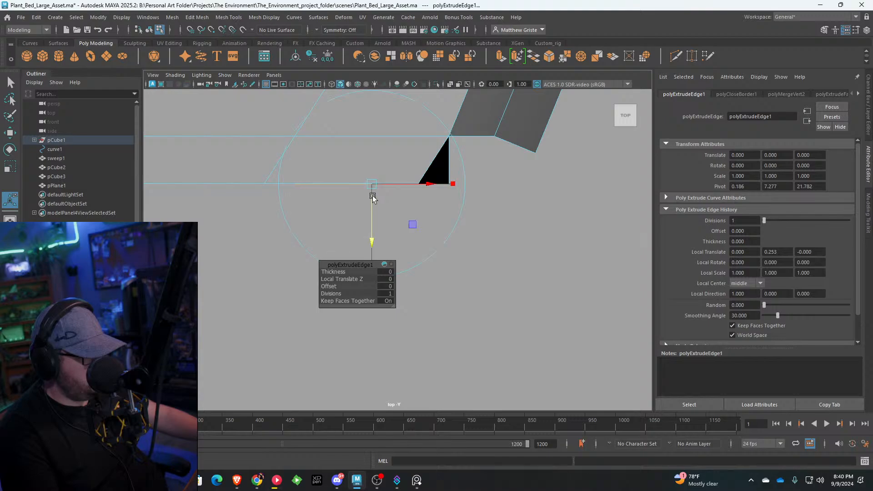
Step: Move the extruded edge's front vertex back along X to the post's front corner, and return to the perspective view
right_drag(397, 172, 358, 172)
click(448, 184)
key(w)
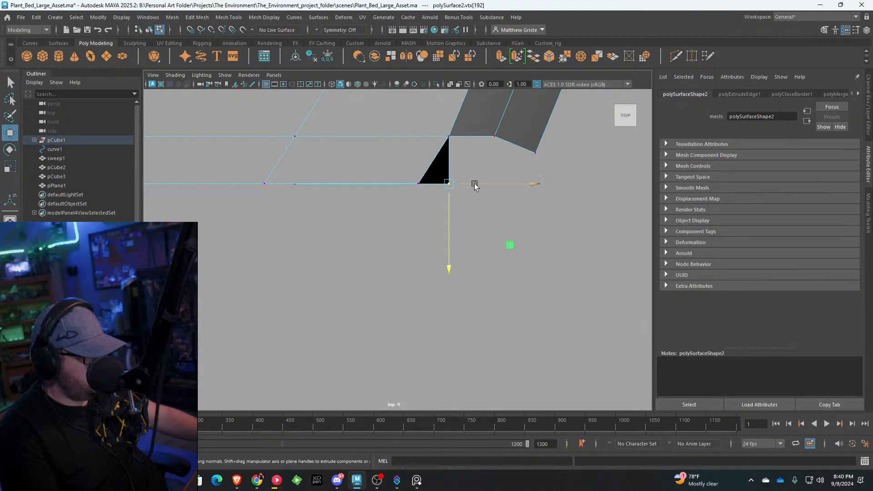
drag(474, 184, 448, 186)
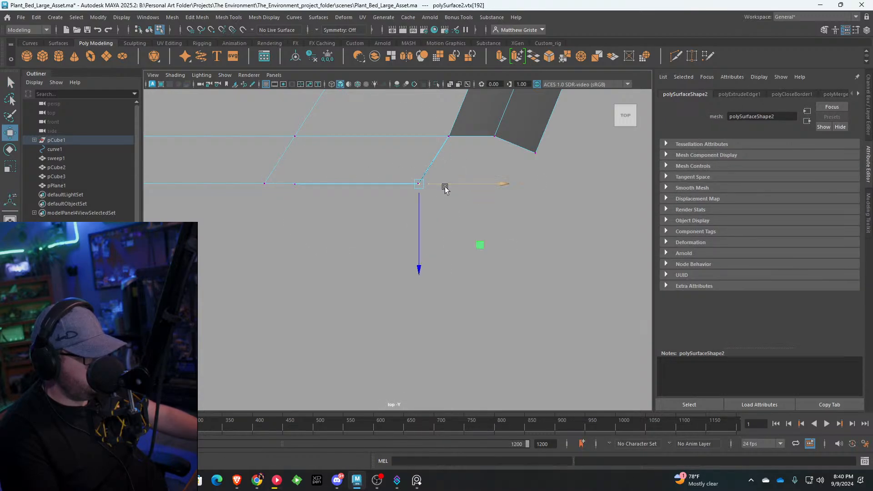
key(space)
key(space)
Step: Target Weld the extruded edge's rear vertex to the neighbouring corner vertex under the post
alt+drag(305, 268, 341, 288)
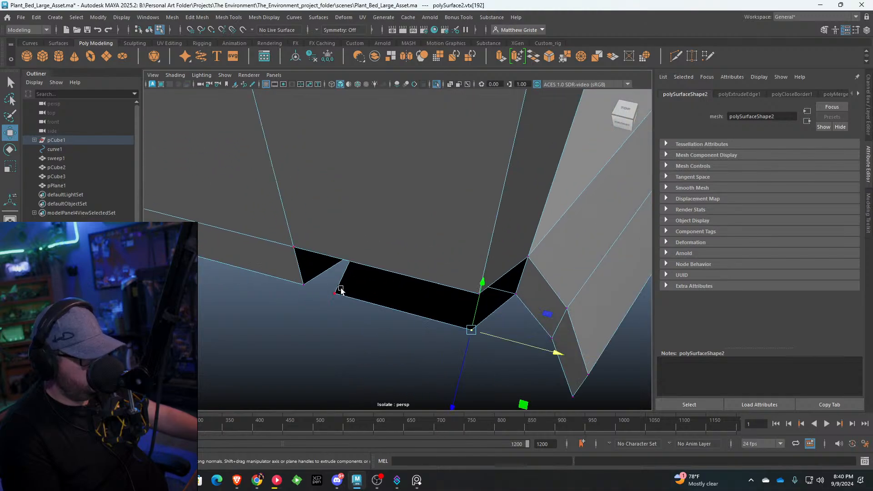
click(335, 293)
click(867, 209)
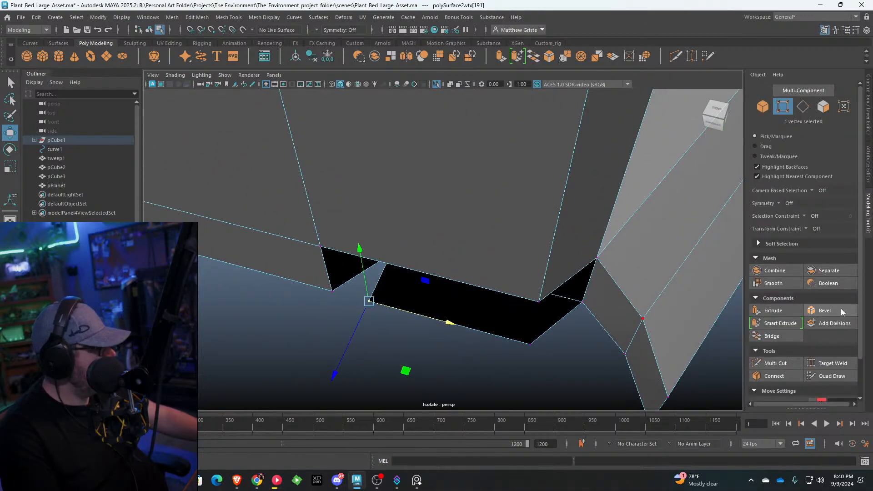
click(831, 363)
drag(369, 302, 444, 268)
Step: Try to bridge the post's bottom outer edge to the extruded edge below it
key(q)
right_drag(439, 259, 439, 222)
click(416, 247)
click(534, 63)
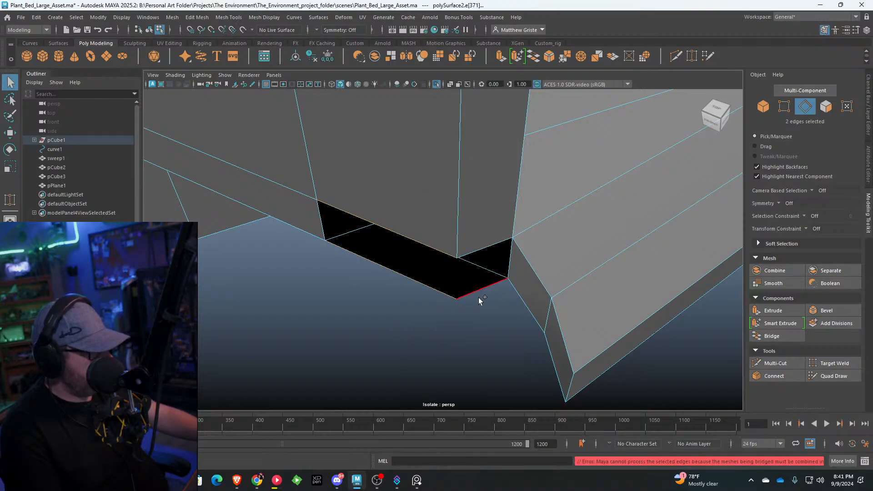
Step: Try to bridge the post's bottom outer edge to the lower boundary edge from a lower viewing angle
alt+drag(425, 209, 414, 156)
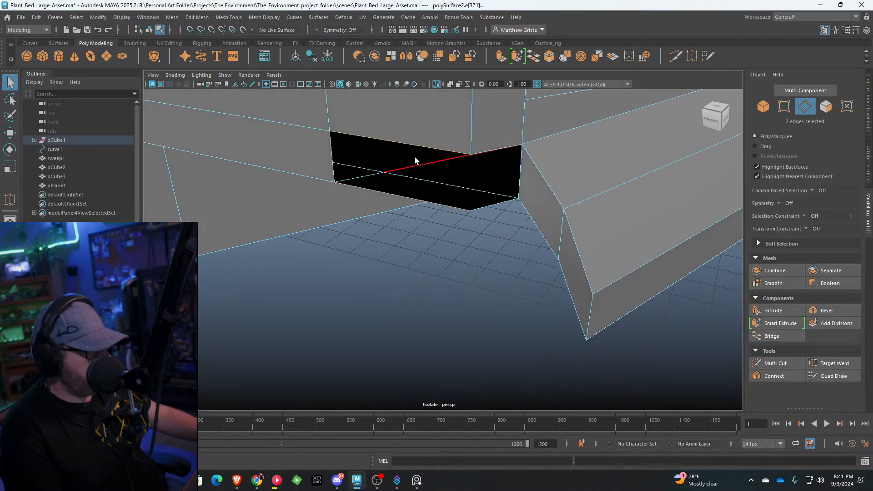
click(408, 142)
shift+click(421, 195)
key(g)
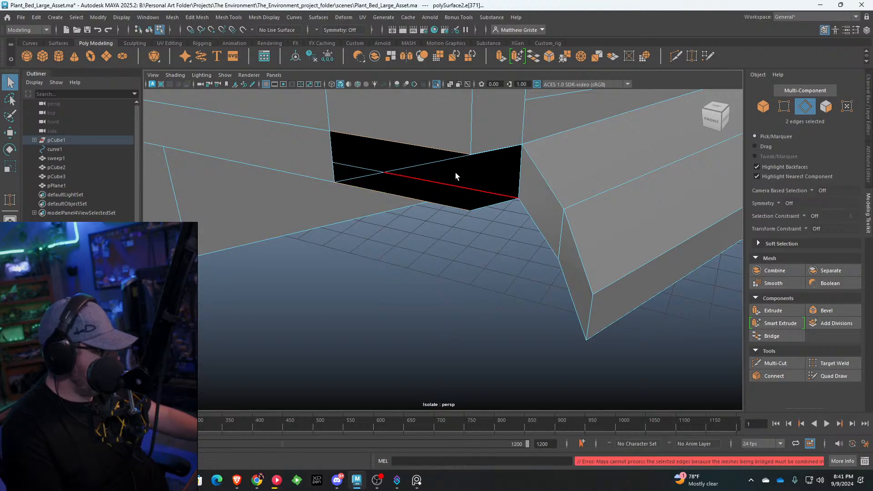
Step: Delete the post's bottom face above the open gap so its lower edges become open borders
alt+drag(454, 173, 416, 125)
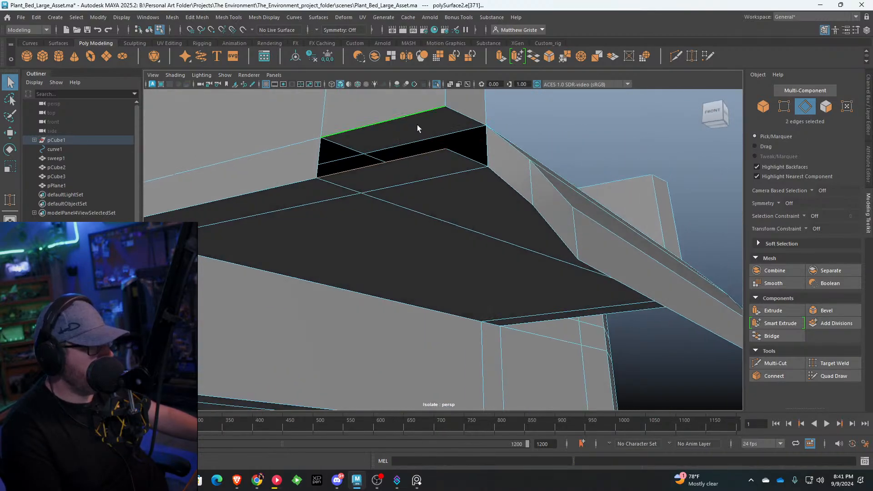
key(F11)
click(413, 134)
key(Delete)
Step: Bridge the post's bottom outer edge and bottom front edge to the matching edges below, closing the gap
right_drag(416, 118, 413, 108)
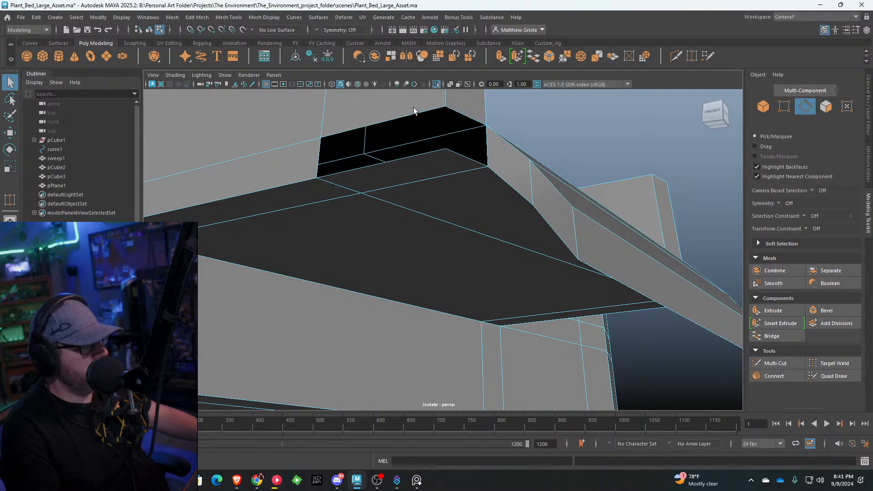
click(413, 115)
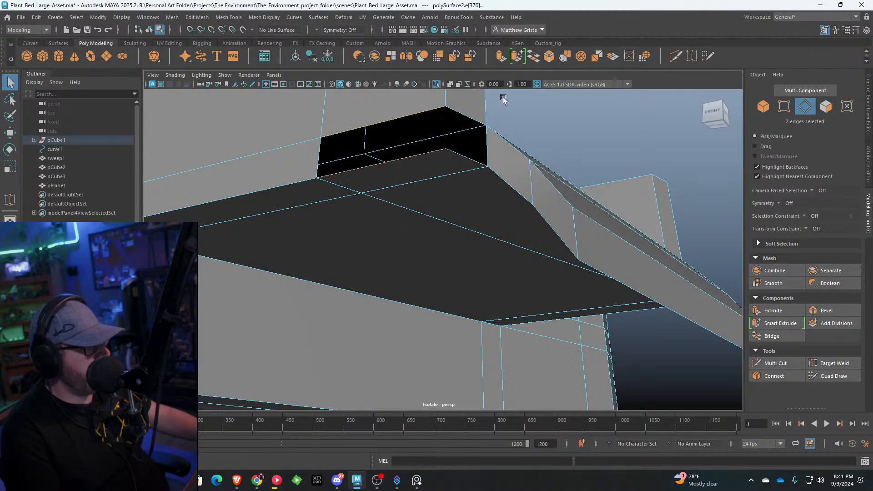
key(g)
click(471, 112)
shift+click(459, 153)
key(g)
scroll(506, 173, down, 3)
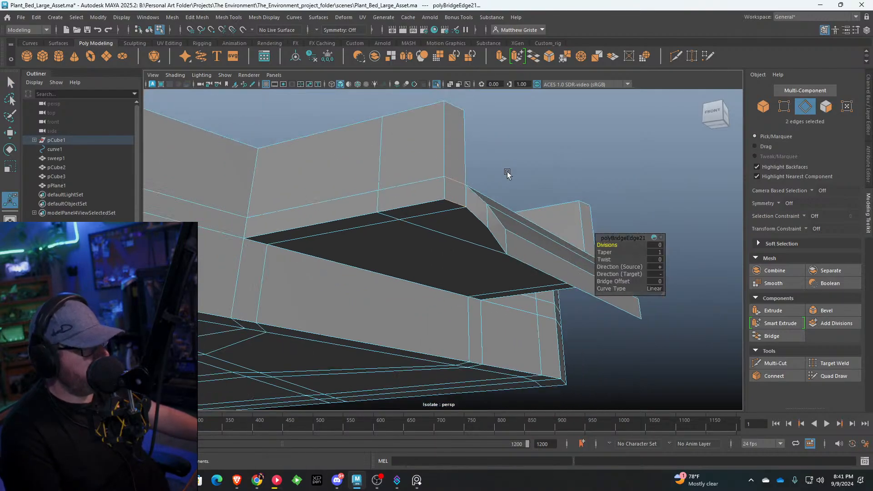
Step: Return to object mode and turn off isolation to show the planter with the rest of the scene
alt+drag(508, 174, 423, 226)
right_drag(423, 227, 487, 182)
scroll(487, 182, down, 5)
alt+drag(487, 183, 436, 254)
click(225, 75)
click(341, 90)
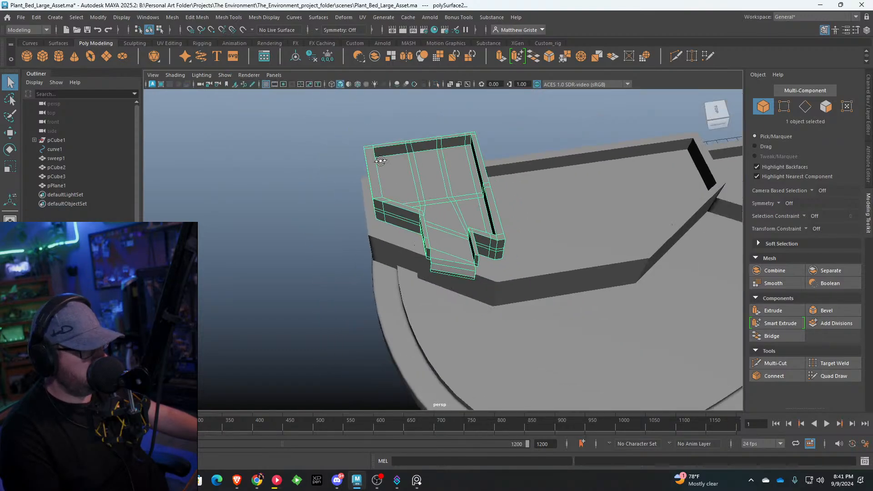
Step: Lower the small planter along Y onto the raised bed block and deselect it
alt+drag(381, 161, 434, 160)
scroll(399, 219, up, 5)
key(w)
alt+middle_drag(399, 248, 432, 214)
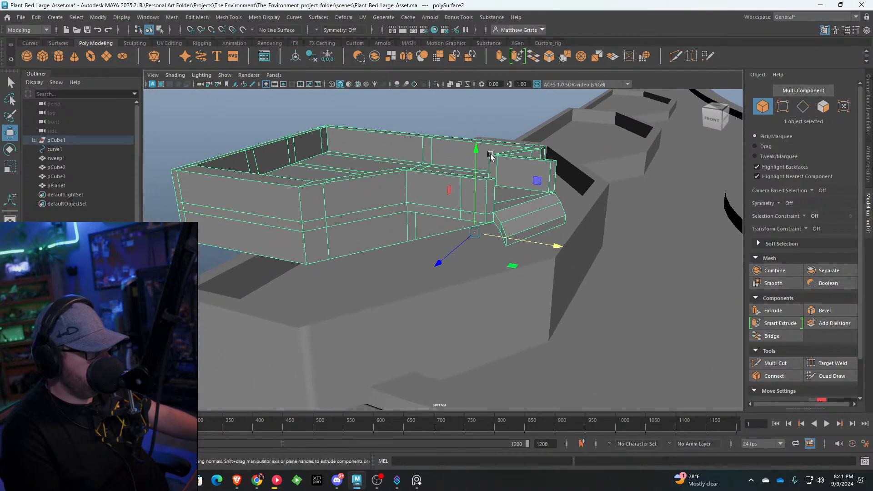
drag(475, 154, 472, 204)
click(376, 162)
scroll(375, 162, down, 5)
alt+drag(373, 163, 309, 193)
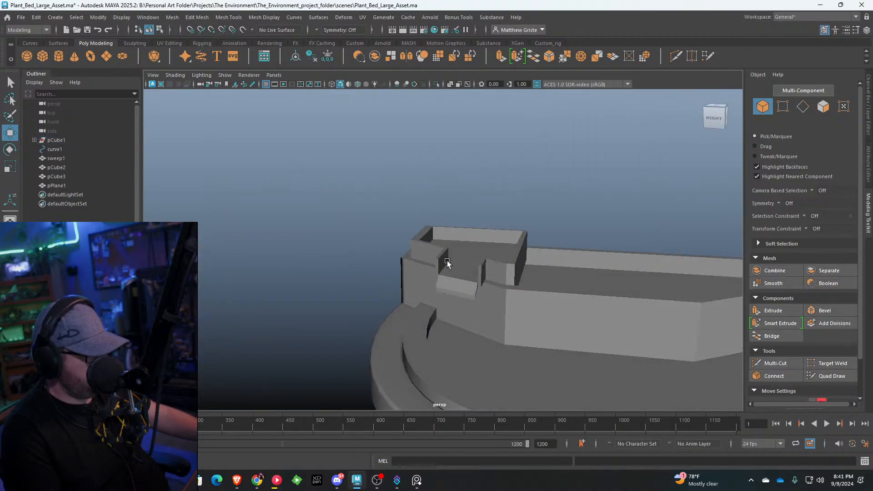
Step: Examine the sill lip's lower corner vertices against the bed wall, and return to object mode
alt+drag(447, 262, 425, 241)
scroll(425, 243, up, 5)
click(426, 254)
right_drag(420, 220, 331, 228)
drag(331, 227, 330, 250)
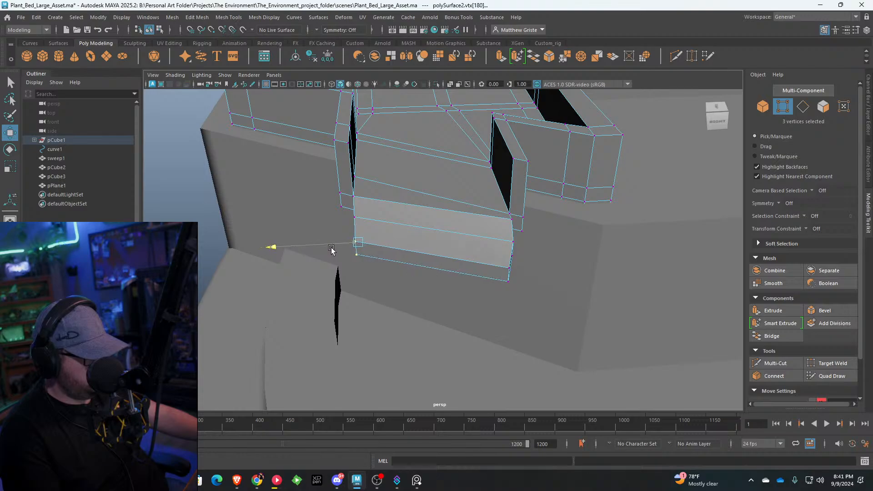
right_drag(463, 221, 510, 208)
alt+drag(523, 232, 467, 250)
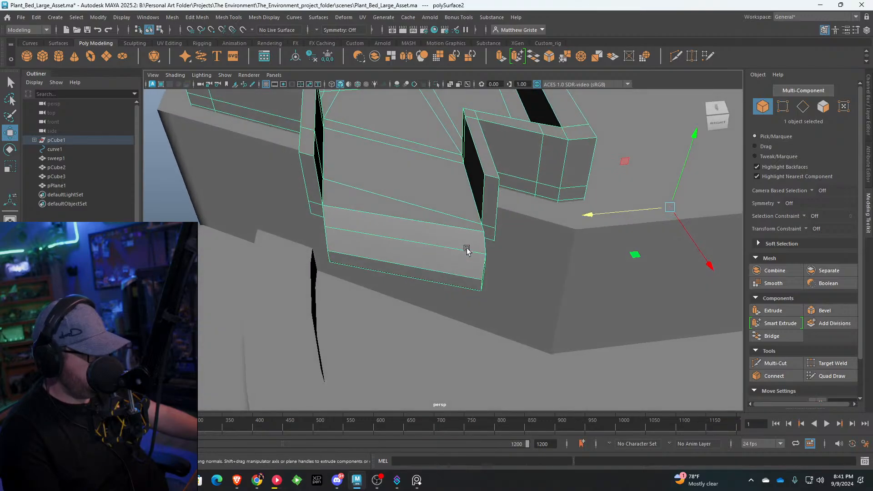
right_drag(468, 249, 465, 270)
right_drag(458, 230, 423, 229)
alt+drag(473, 243, 468, 264)
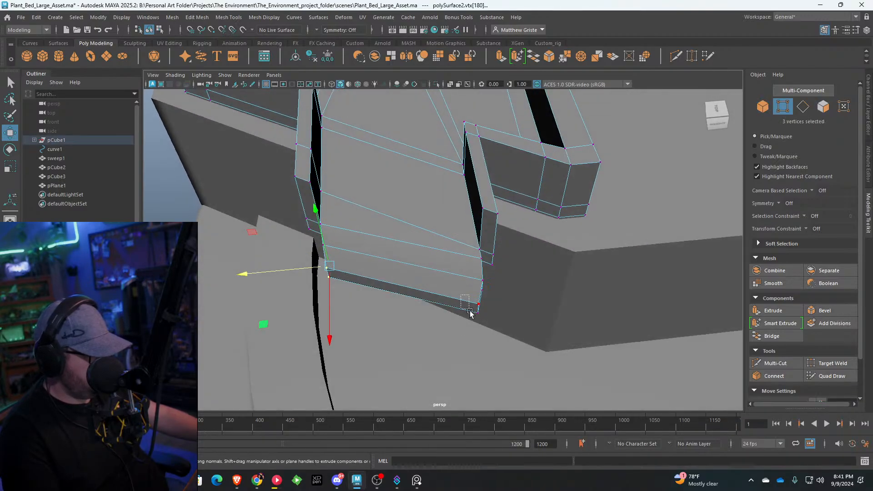
mouse_move(466, 298)
mouse_down()
mouse_move(482, 329)
mouse_move(458, 313)
mouse_up()
right_drag(456, 221, 502, 185)
alt+drag(306, 260, 466, 265)
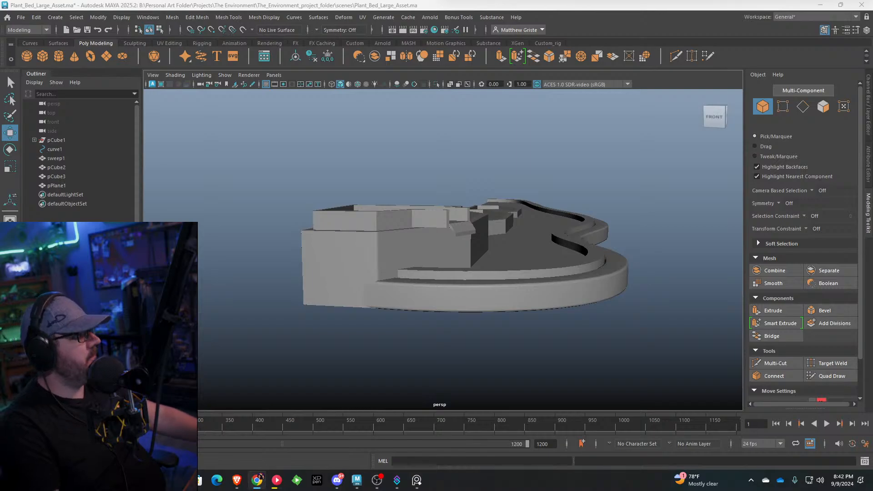
Step: Try duplicating the small planter and moving the copy along the bed to the second compartment
alt+drag(486, 246, 423, 266)
alt+right_drag(423, 266, 482, 236)
alt+drag(483, 239, 446, 217)
click(386, 190)
key(ctrl+d)
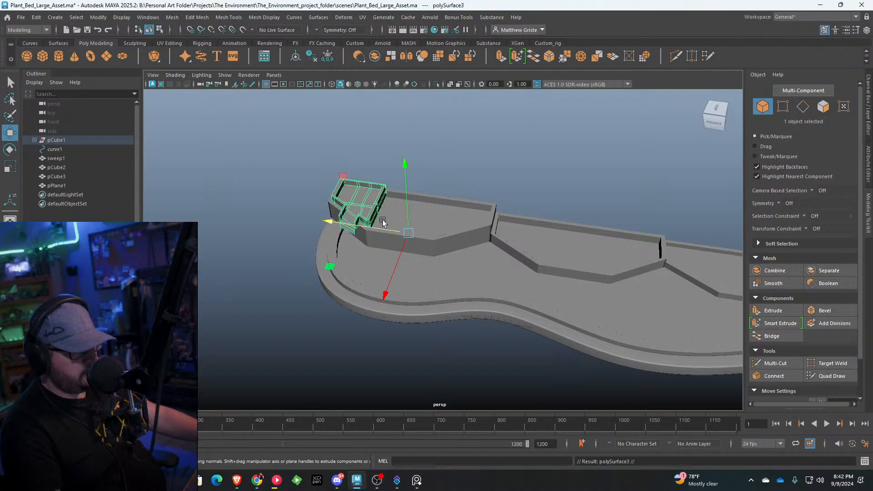
drag(352, 228, 518, 253)
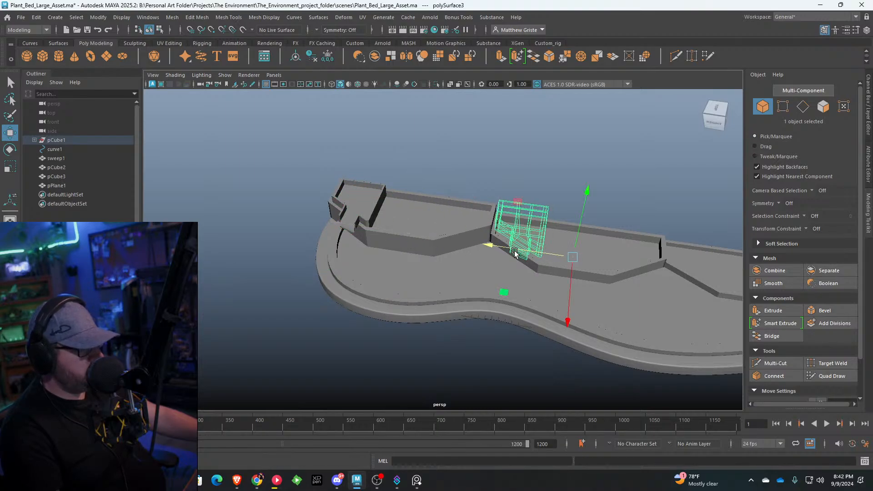
click(560, 187)
alt+drag(561, 187, 578, 177)
key(ctrl+z)
key(ctrl+z)
key(ctrl+z)
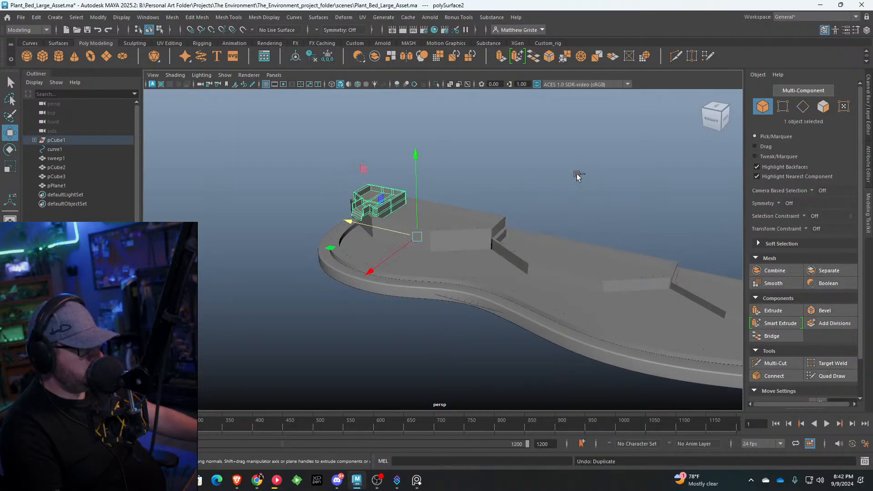
Step: Delete the construction history of the small planter
right_drag(391, 197, 412, 185)
click(412, 185)
click(397, 192)
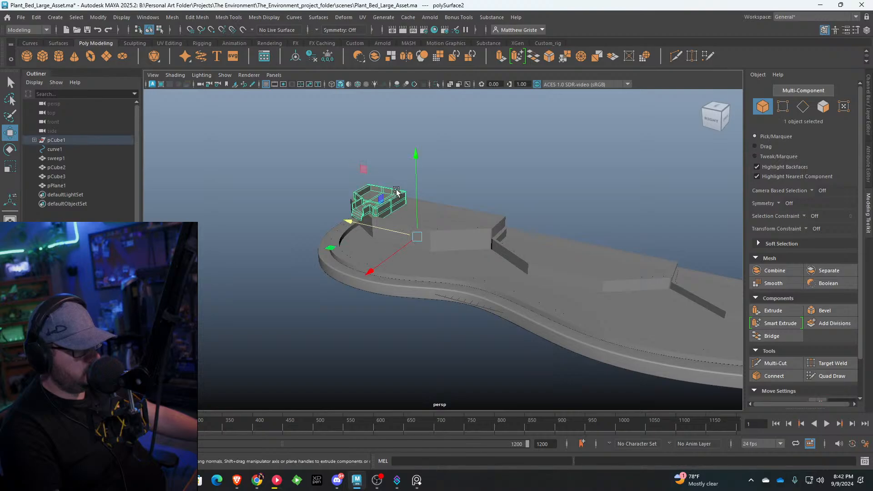
click(36, 18)
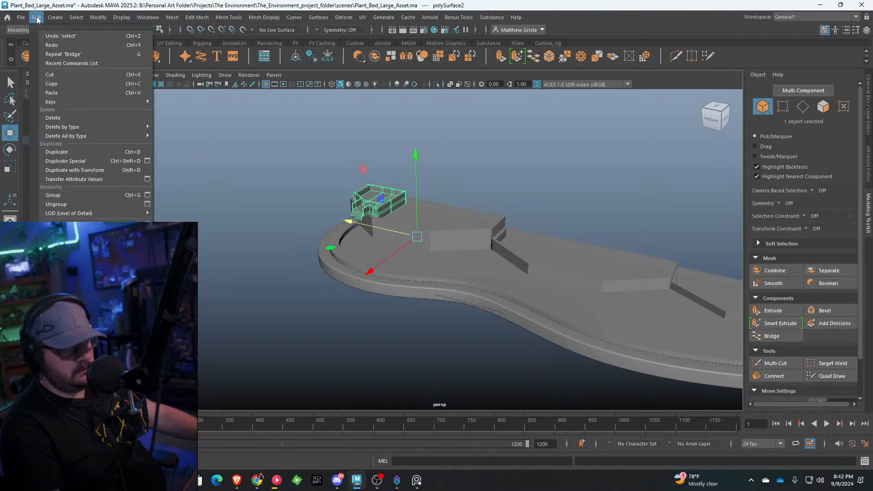
mouse_move(91, 127)
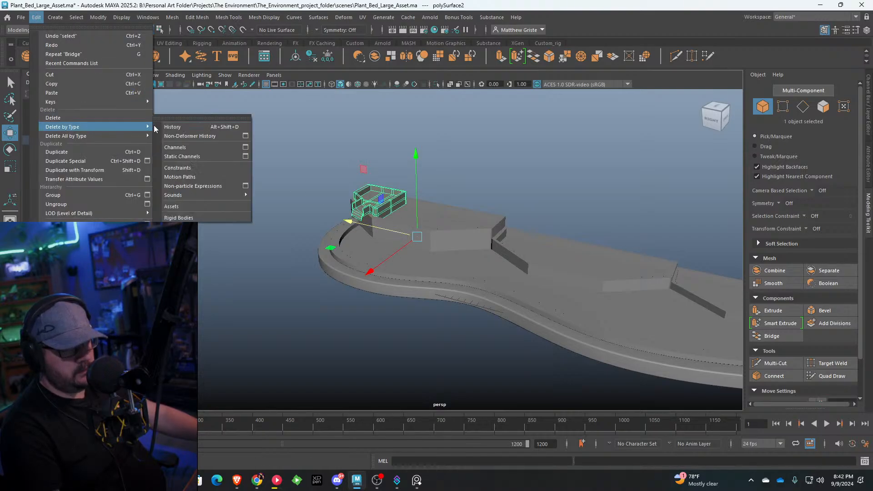
click(166, 127)
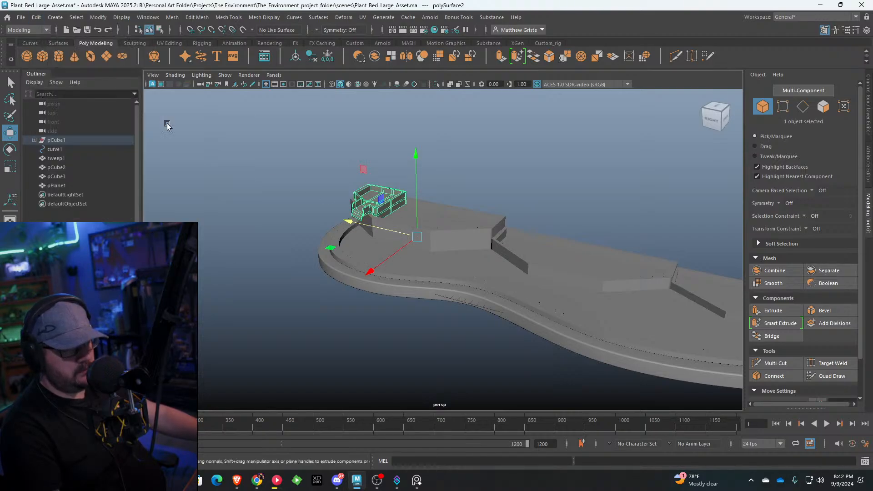
Step: Move polySurface1 and polySurface2 out of the pCube1 group and delete the leftover group
click(37, 18)
click(68, 207)
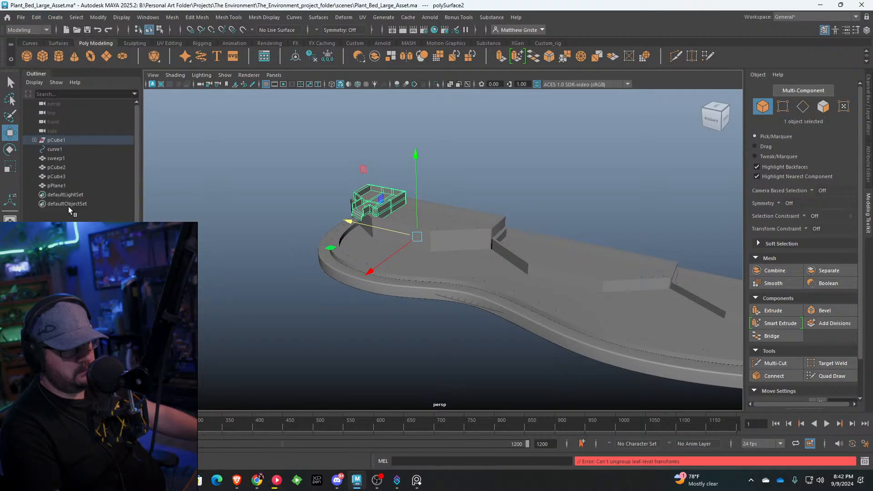
click(34, 140)
click(59, 149)
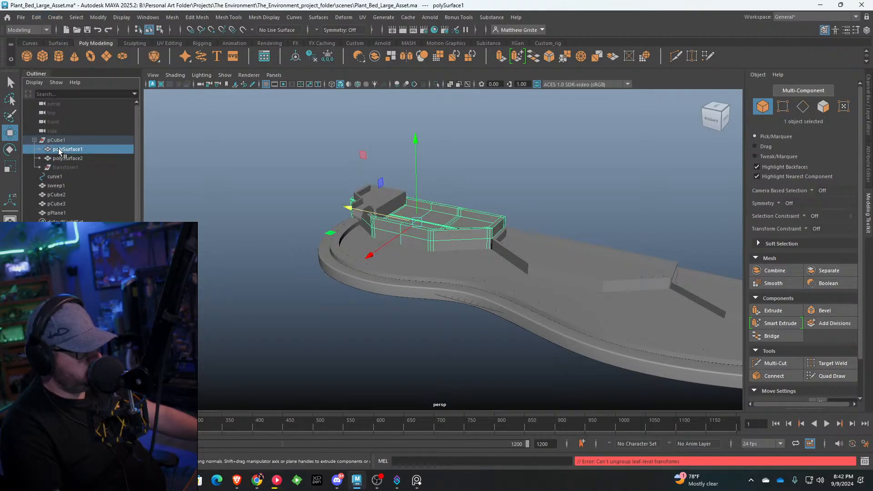
click(64, 158)
mouse_move(64, 160)
middle_down()
mouse_move(62, 135)
mouse_move(60, 144)
middle_up()
click(62, 149)
click(62, 159)
click(56, 158)
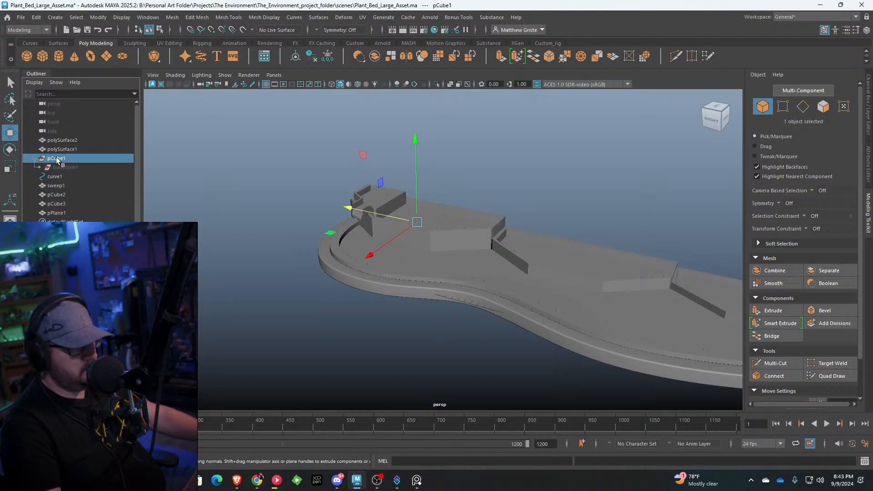
key(Delete)
Step: Duplicate the small planter, move the copy to the second compartment, and lower it onto that bed
click(374, 195)
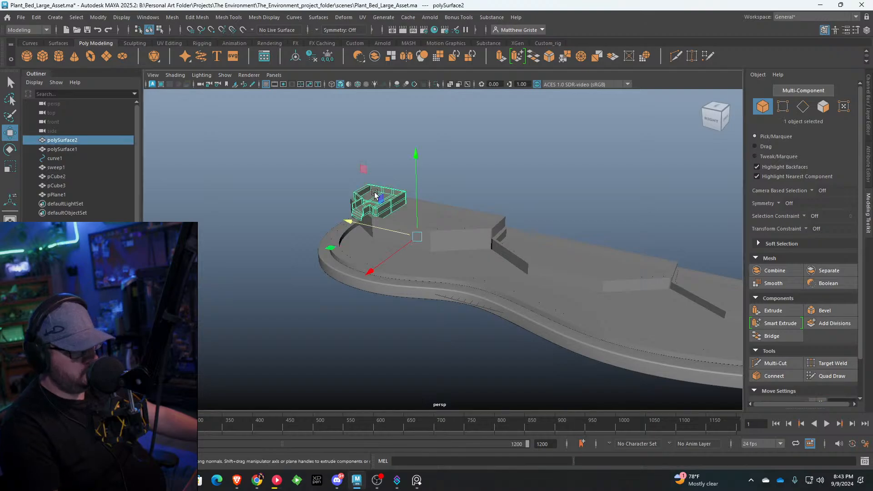
key(ctrl+d)
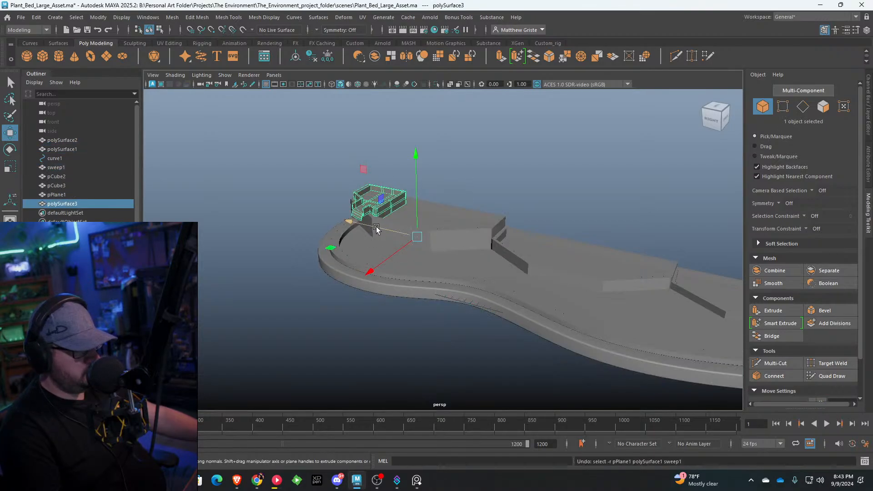
drag(360, 230, 485, 232)
scroll(485, 232, up, 5)
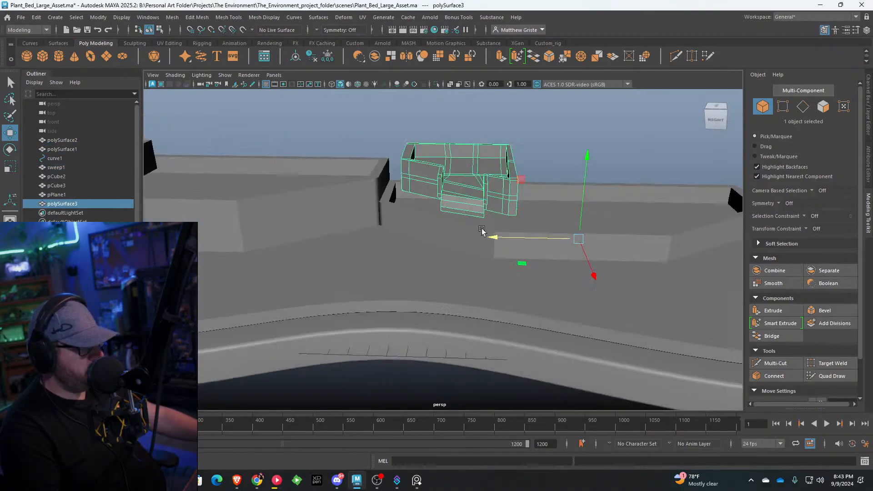
drag(581, 182, 582, 209)
mouse_move(504, 259)
mouse_down()
mouse_move(448, 249)
mouse_move(495, 268)
mouse_up()
Step: Duplicate the second planter and move the copy along the bed to the third compartment's corner
alt+middle_drag(495, 267, 402, 267)
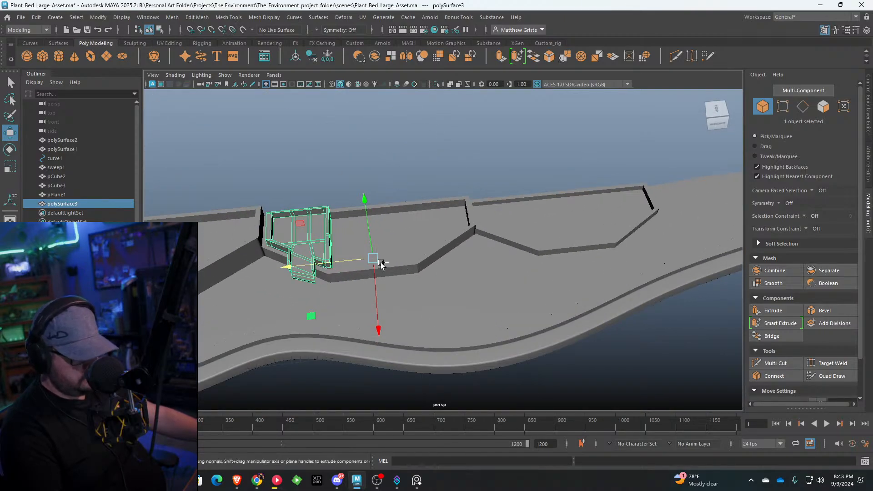
key(ctrl+d)
drag(381, 264, 529, 242)
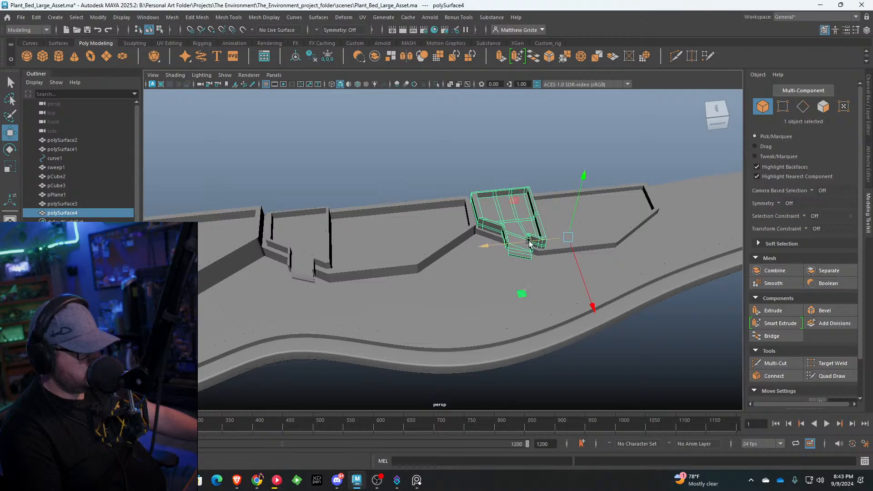
alt+middle_drag(529, 243, 431, 257)
scroll(431, 257, up, 5)
Step: Scale the third planter copy to fit its compartment, adjust its height slightly along Y, and deselect it
alt+drag(431, 257, 443, 238)
scroll(443, 237, up, 2)
key(r)
drag(553, 251, 463, 262)
key(w)
alt+drag(543, 271, 598, 256)
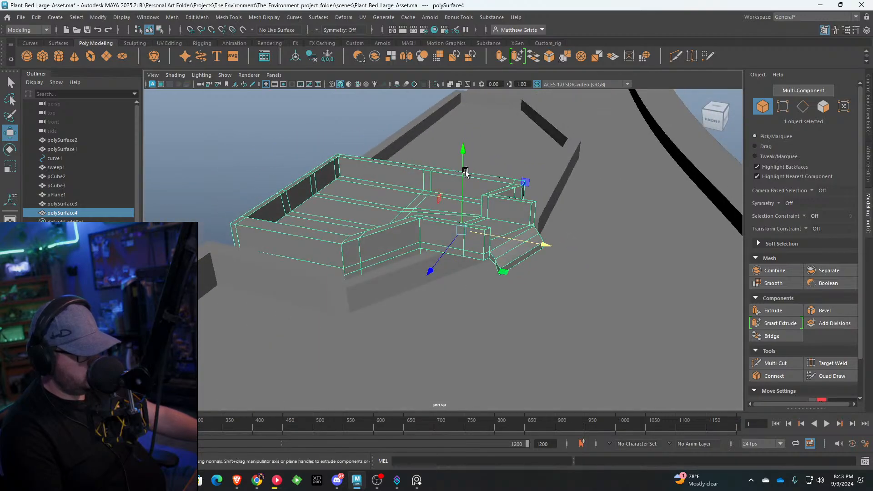
drag(463, 165, 462, 163)
click(318, 136)
Step: Review the whole plant bed with its three small planters, and select the swept border for closer inspection
alt+drag(317, 136, 434, 241)
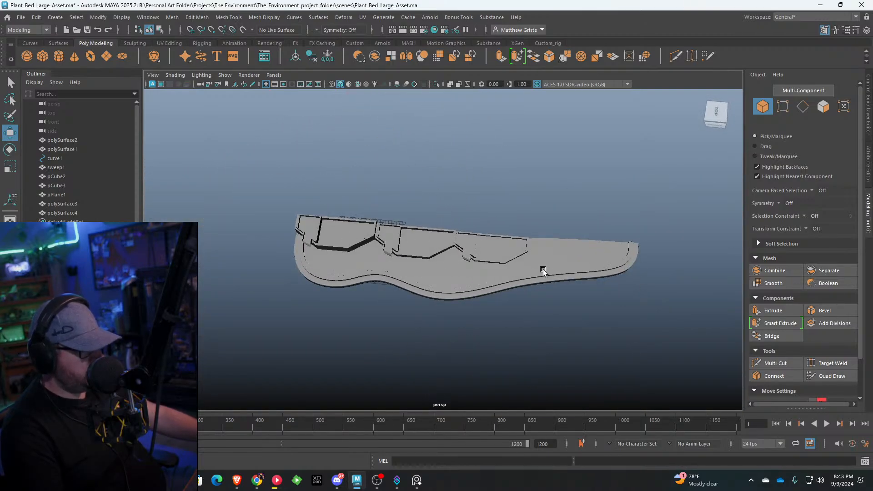
alt+drag(676, 238, 405, 235)
click(483, 237)
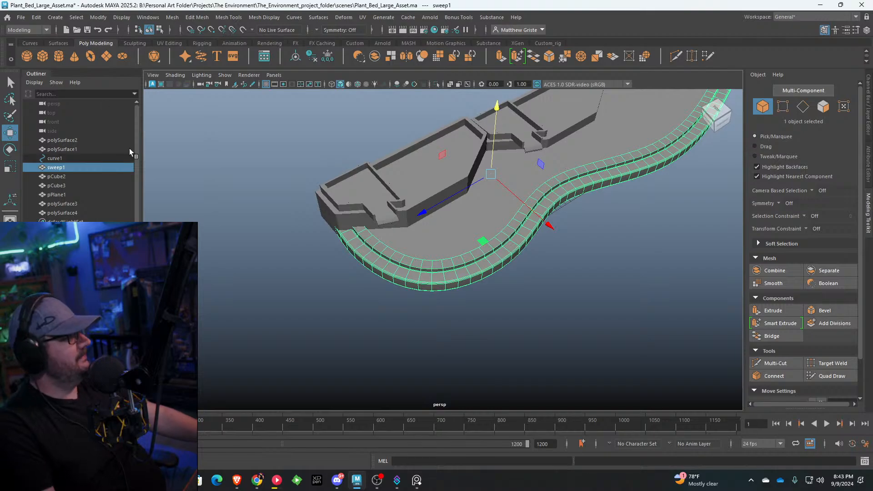
alt+drag(370, 253, 312, 252)
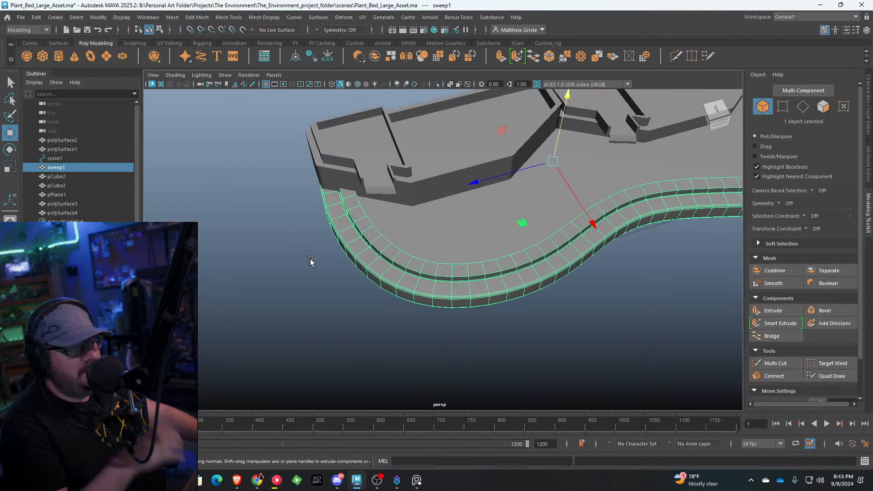
Step: Show the top view in wireframe and start an EP curve beside the lowest compartment, heading toward its small planter
click(58, 43)
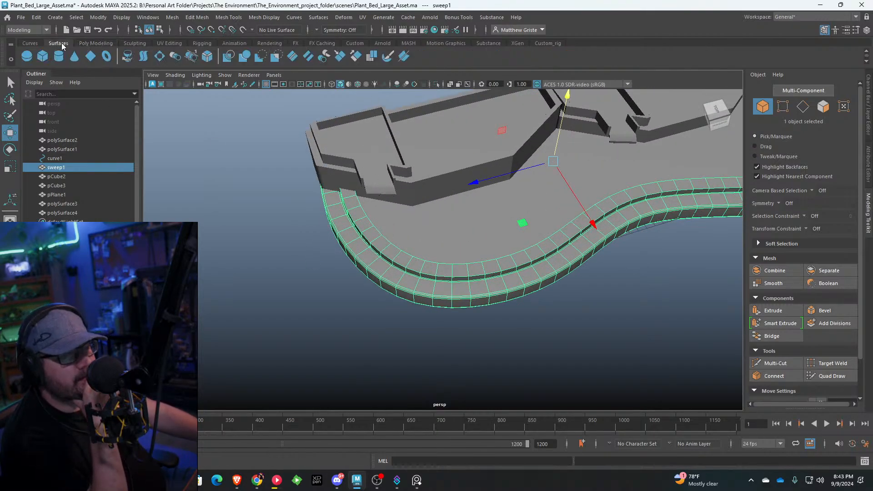
click(30, 43)
click(58, 55)
key(space)
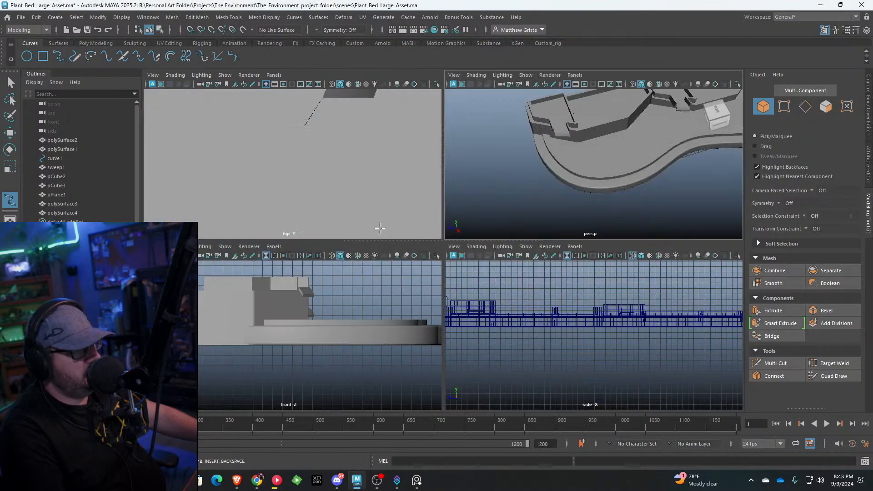
key(space)
scroll(363, 207, down, 3)
scroll(364, 207, down, 4)
alt+middle_drag(504, 220, 414, 257)
scroll(388, 258, down, 2)
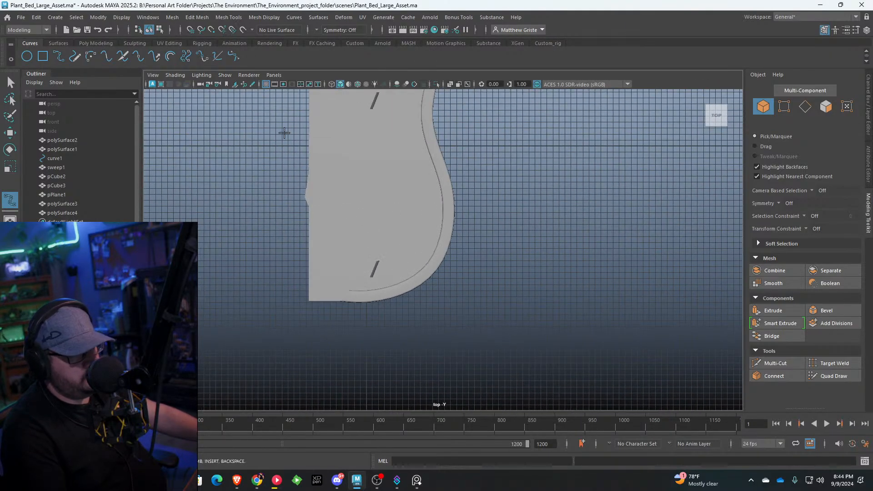
click(340, 85)
scroll(427, 245, up, 3)
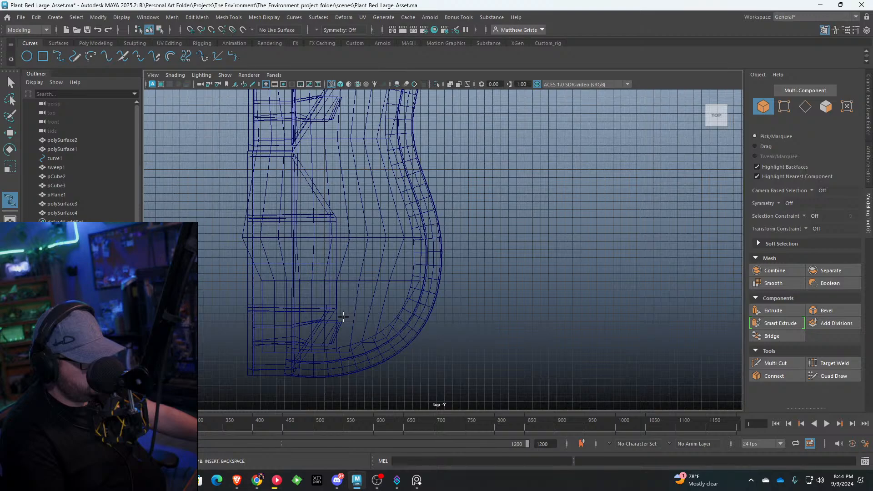
click(345, 292)
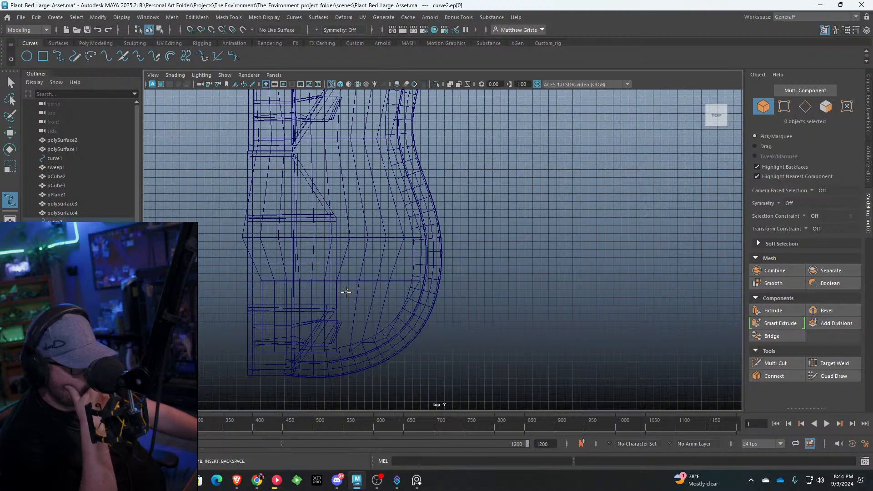
click(341, 307)
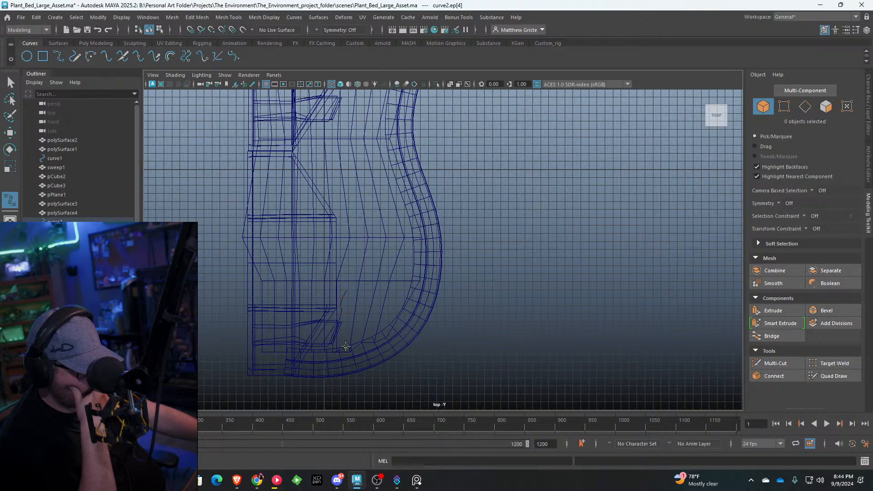
Step: Undo the last curve points, then redraw the curve down past the small planter and around the bed's rounded end
scroll(404, 234, up, 5)
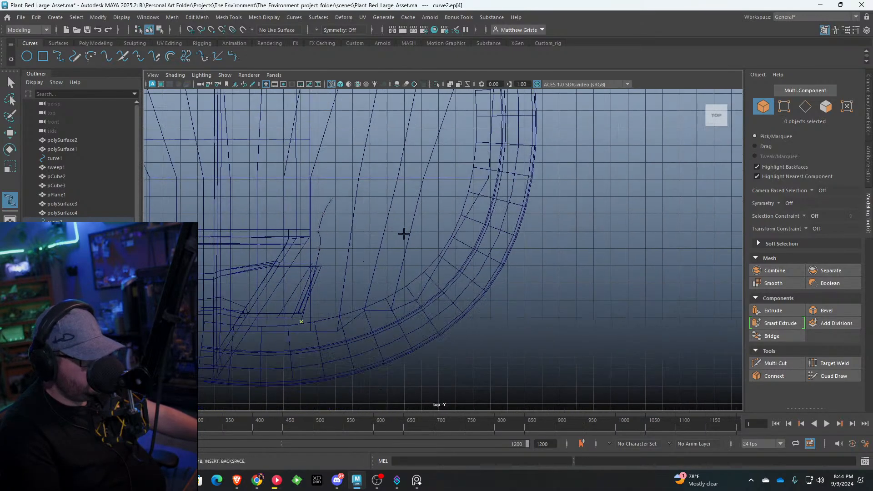
scroll(404, 234, up, 2)
key(ctrl+z)
scroll(379, 206, up, 2)
key(ctrl+z)
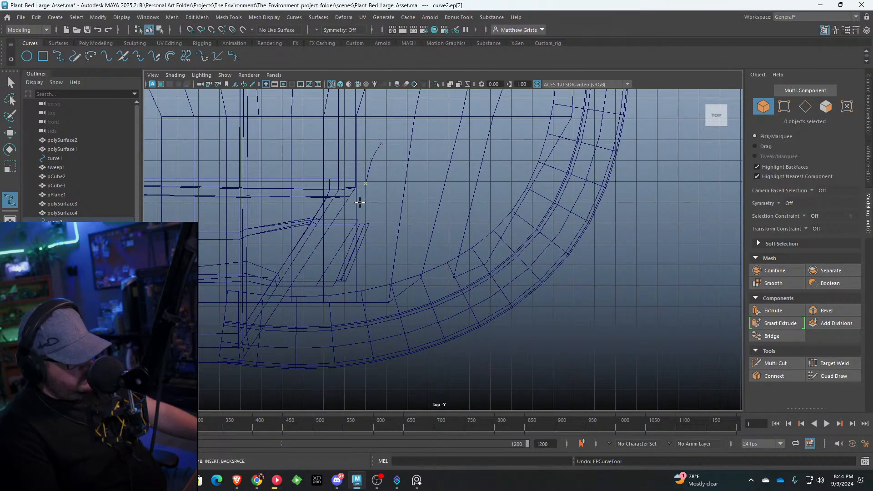
click(347, 214)
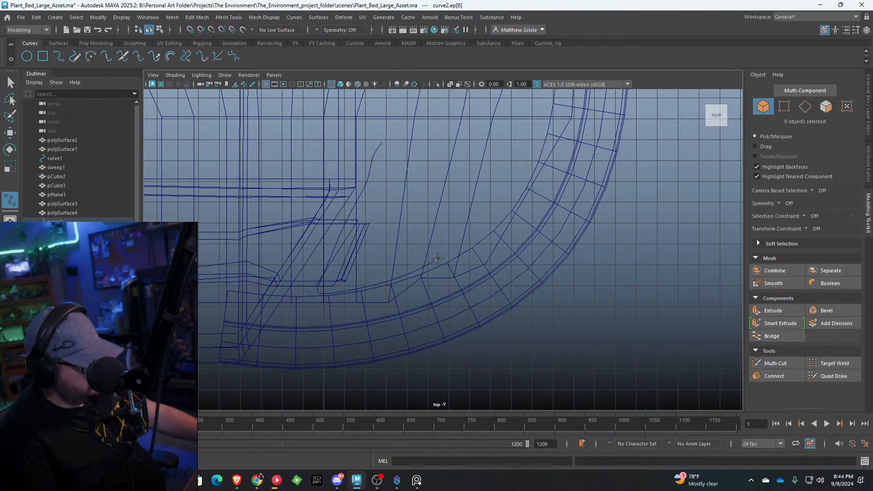
click(472, 207)
scroll(475, 200, down, 3)
alt+middle_drag(481, 185, 445, 260)
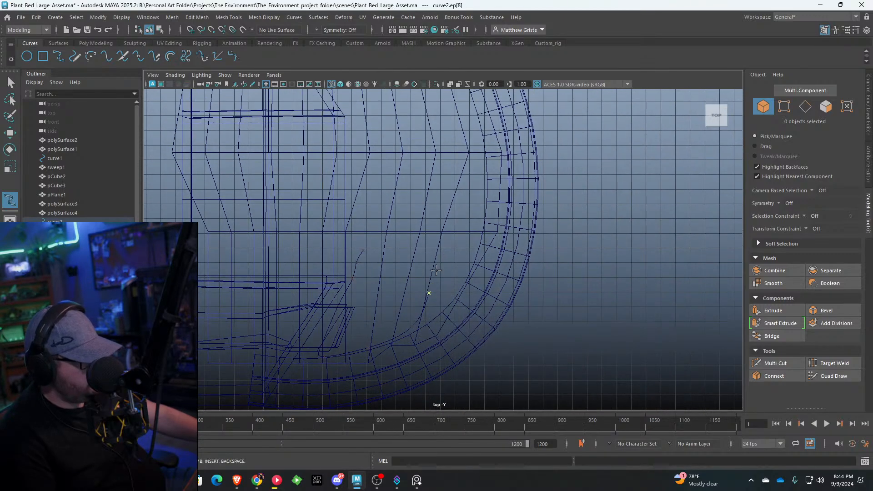
Step: Continue the EP curve up between the compartments and the swept border, following the border's wave to the middle compartment
drag(441, 258, 438, 233)
drag(432, 188, 421, 138)
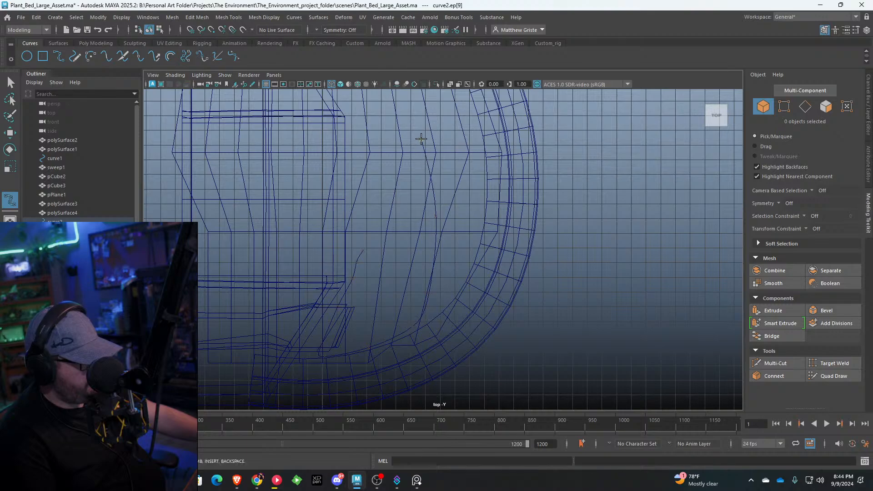
alt+middle_drag(421, 138, 400, 259)
drag(395, 233, 395, 230)
alt+middle_drag(394, 187, 385, 254)
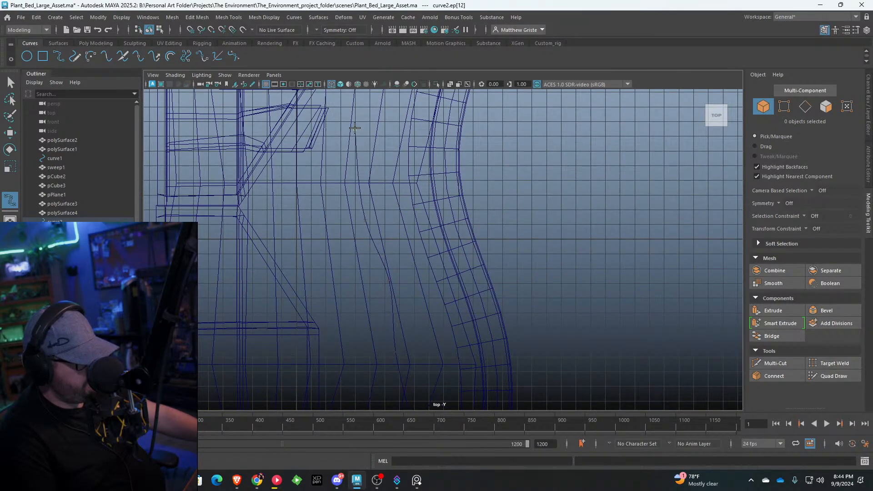
alt+middle_drag(354, 128, 337, 234)
click(343, 205)
drag(352, 171, 356, 155)
alt+middle_drag(356, 156, 326, 293)
scroll(327, 293, down, 3)
alt+middle_drag(355, 247, 366, 280)
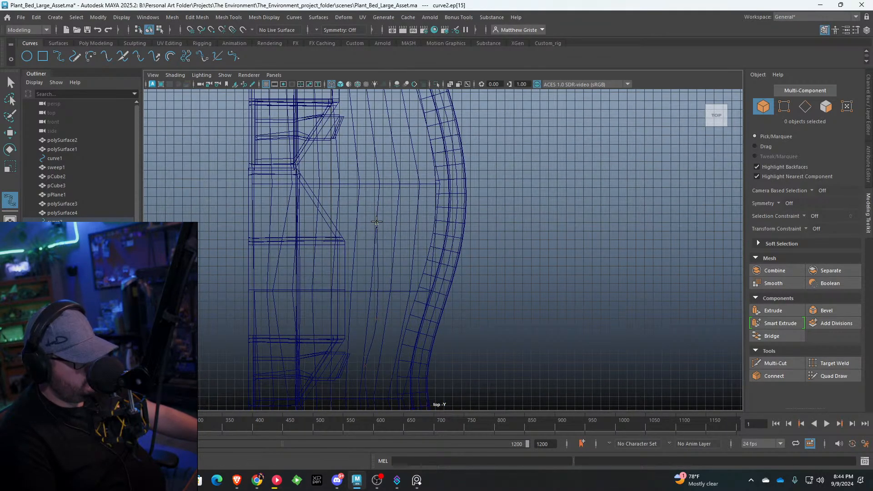
Step: Extend the curve past the top compartment, round it across to the bed's straight back edge, and finish it
drag(377, 177, 348, 151)
alt+middle_drag(351, 132, 347, 208)
drag(350, 183, 355, 162)
alt+middle_drag(355, 164, 348, 209)
drag(351, 179, 351, 172)
alt+middle_drag(351, 165, 354, 241)
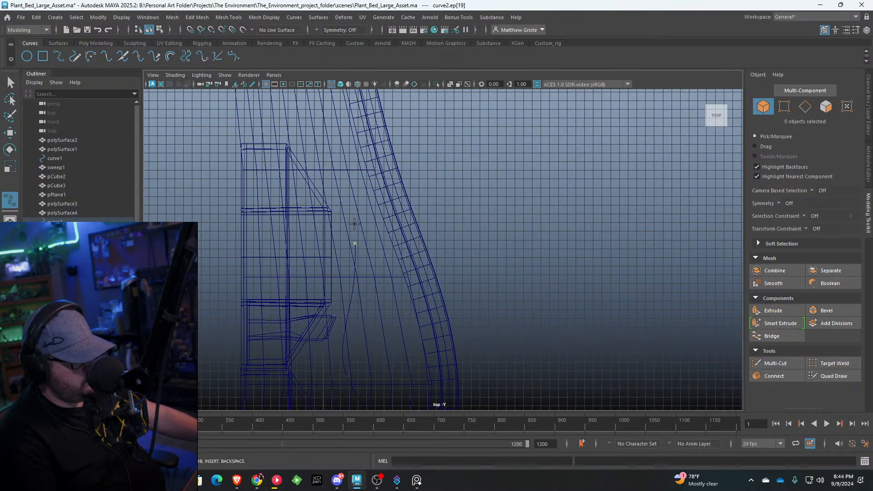
drag(349, 191, 338, 164)
alt+middle_drag(338, 164, 346, 203)
drag(346, 202, 308, 161)
alt+middle_drag(255, 153, 322, 159)
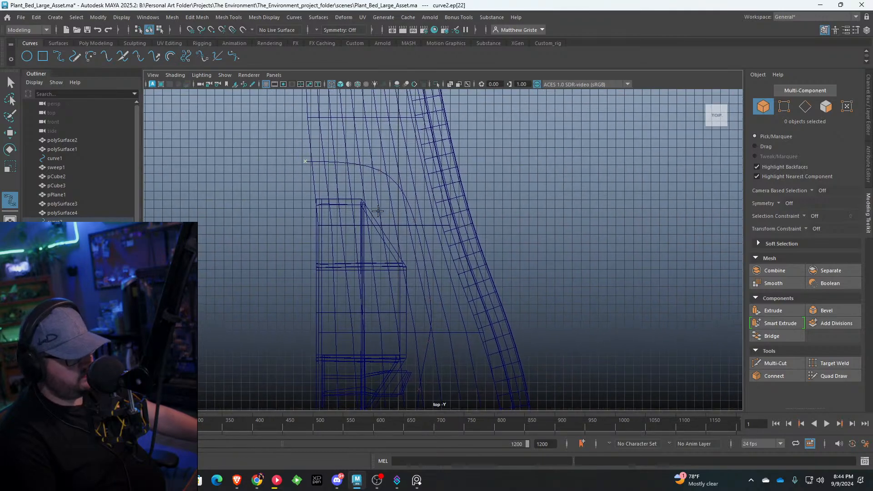
key(Return)
key(w)
Step: Display the control vertices of the new curve at its starting end and select the third vertex
scroll(389, 203, down, 4)
alt+click(374, 284)
alt+middle_drag(374, 284, 371, 165)
scroll(371, 165, up, 2)
alt+middle_drag(443, 348, 438, 239)
scroll(427, 328, up, 4)
scroll(427, 328, down, 4)
alt+middle_drag(427, 364, 424, 275)
scroll(407, 261, up, 5)
scroll(424, 274, up, 2)
right_drag(372, 311, 337, 243)
scroll(419, 254, up, 1)
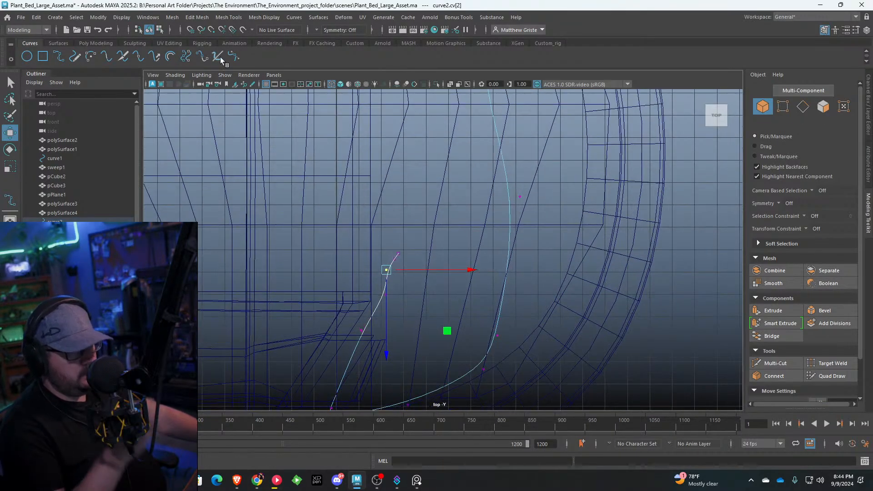
Step: Try to delete the selected control vertex with the polygon Delete Edge/Vertex command
click(197, 17)
click(220, 222)
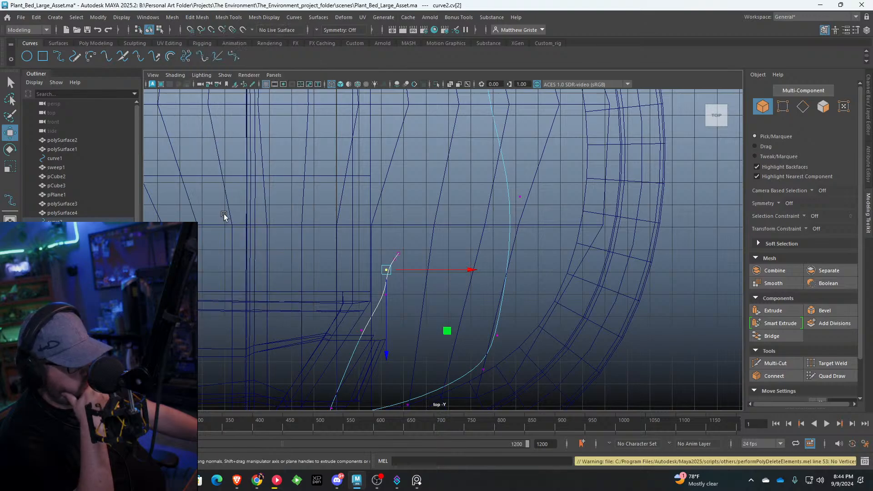
scroll(386, 279, up, 1)
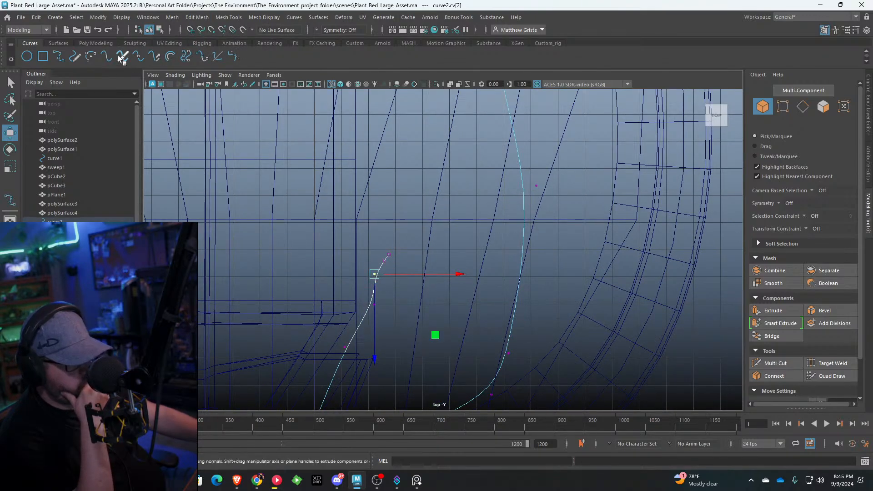
Step: Delete the two control vertices nearest the curve's start and move its end vertex closer to the compartment wall
click(376, 281)
click(387, 257)
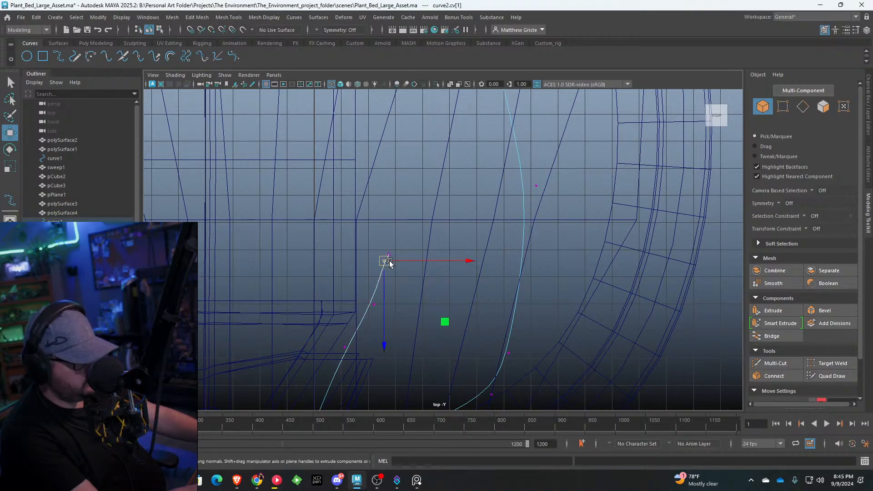
click(390, 255)
click(389, 254)
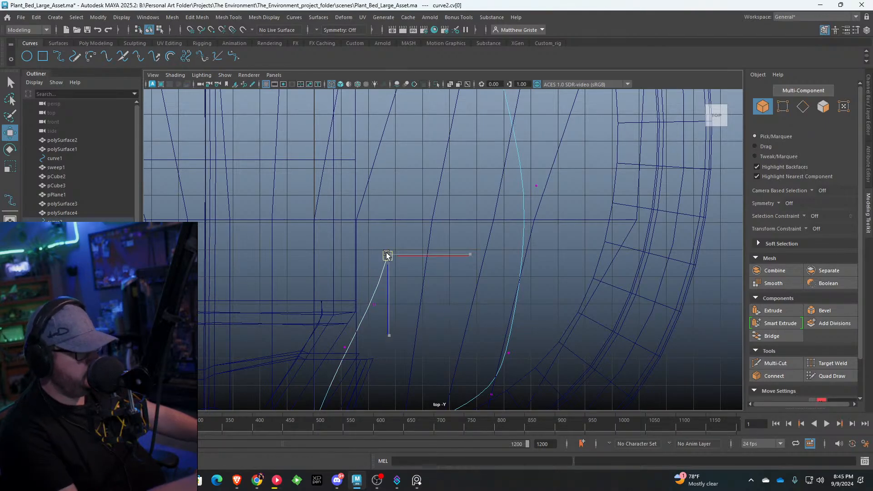
drag(388, 255, 369, 257)
alt+middle_drag(379, 249, 384, 273)
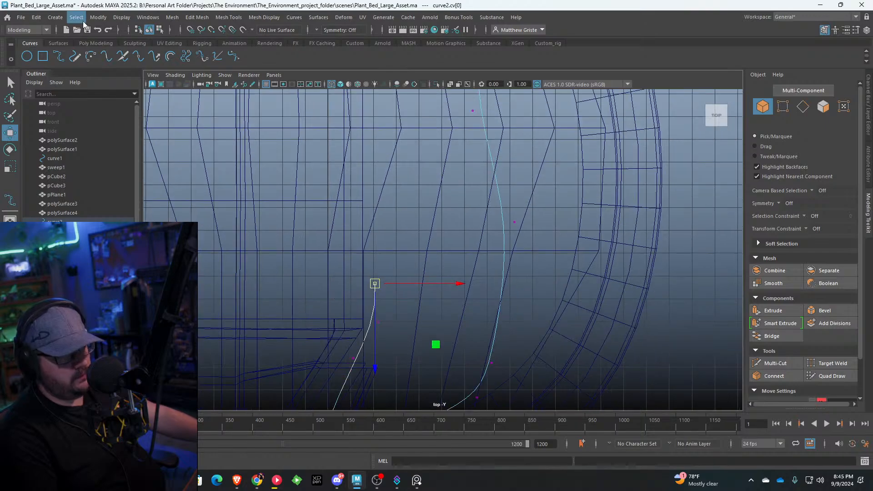
Step: Start a second EP curve just above the first curve's starting end and draw it up past the lowest compartment
click(57, 57)
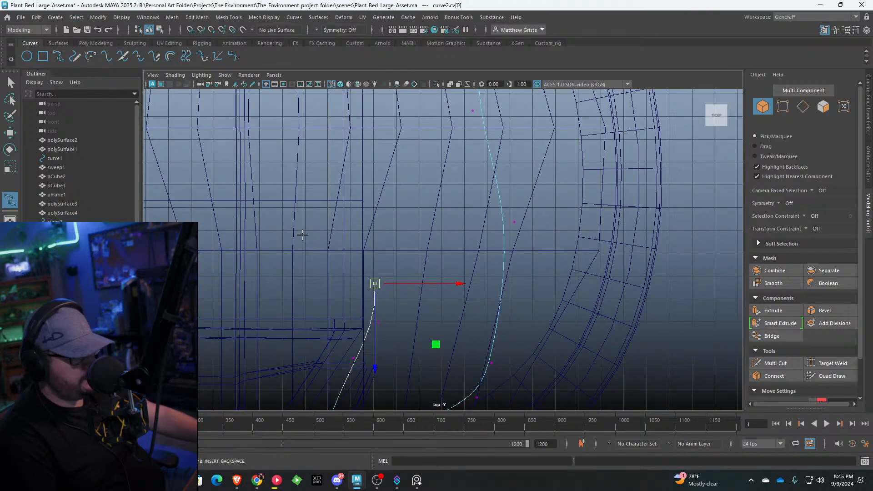
click(376, 272)
alt+middle_drag(418, 175, 396, 243)
click(386, 259)
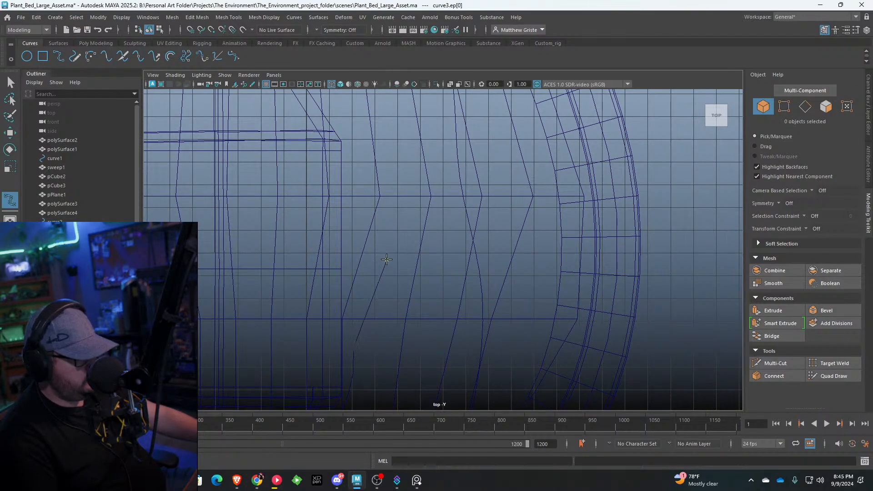
click(395, 130)
alt+middle_drag(395, 130, 389, 269)
click(387, 210)
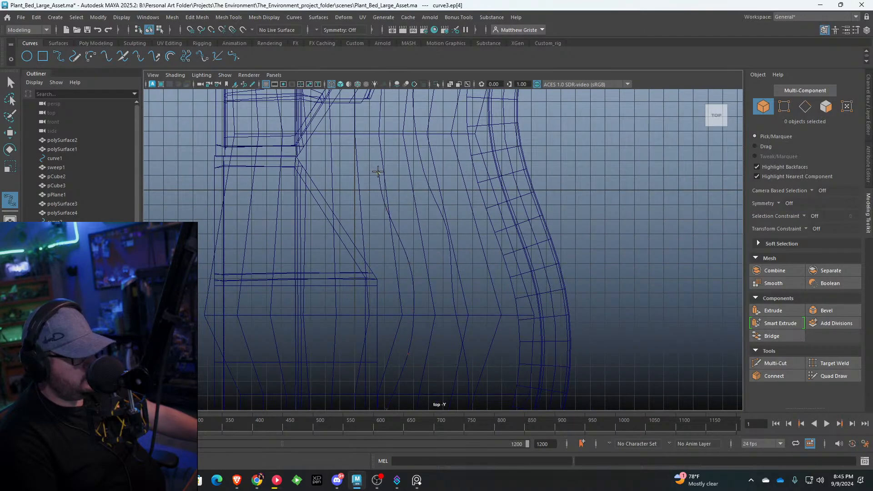
click(378, 171)
alt+middle_drag(378, 171, 349, 222)
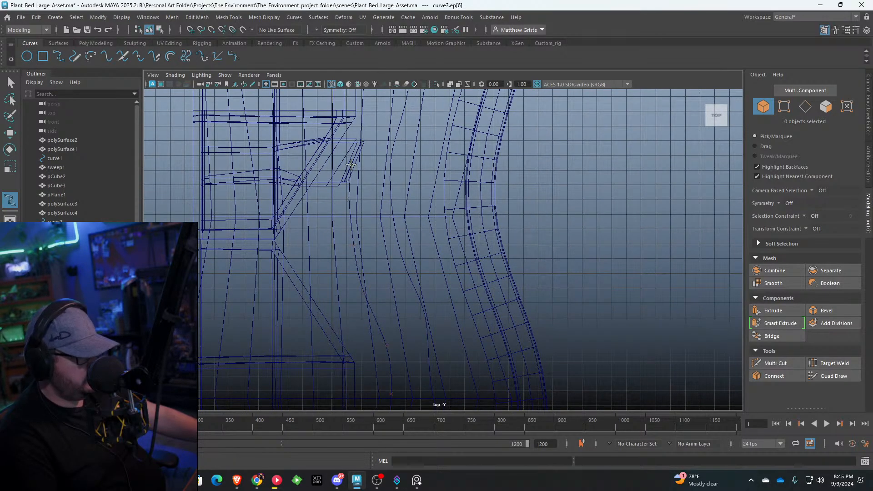
Step: Continue the second curve past the middle compartment's small planter and along that compartment's front, inside the first curve
click(357, 143)
alt+middle_drag(357, 142, 356, 219)
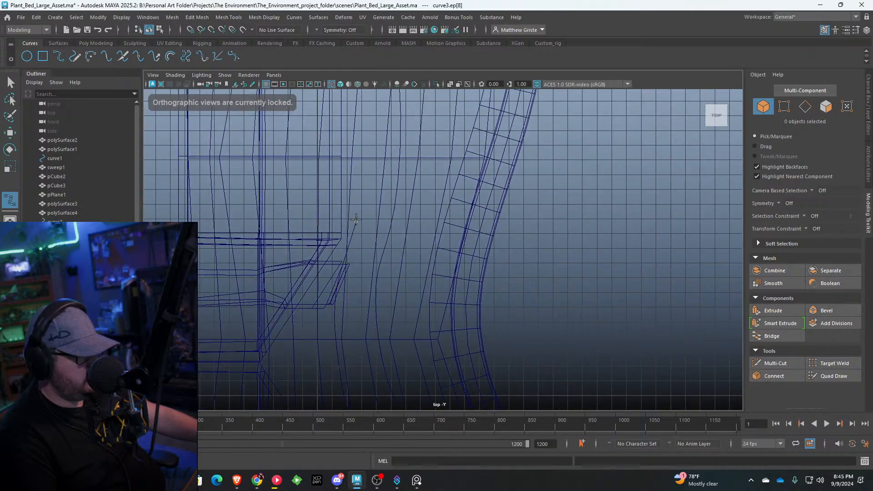
click(367, 151)
alt+middle_drag(368, 151, 353, 241)
click(353, 241)
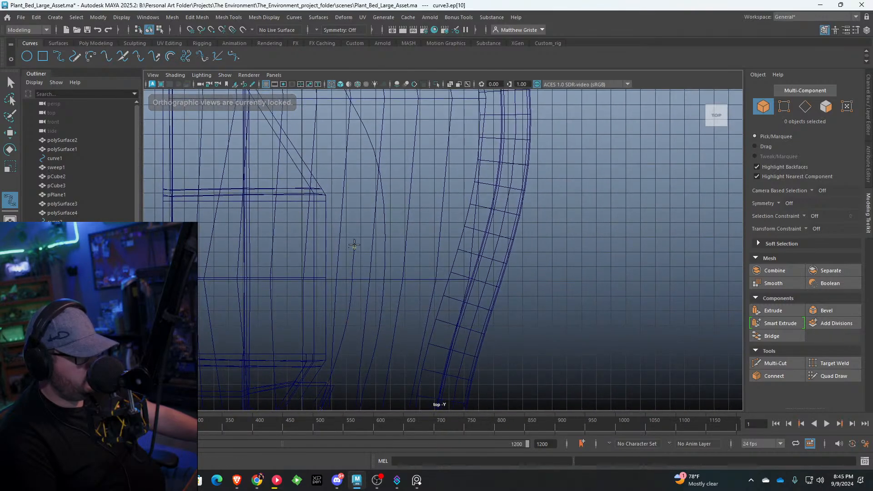
click(335, 141)
alt+middle_drag(336, 141, 346, 210)
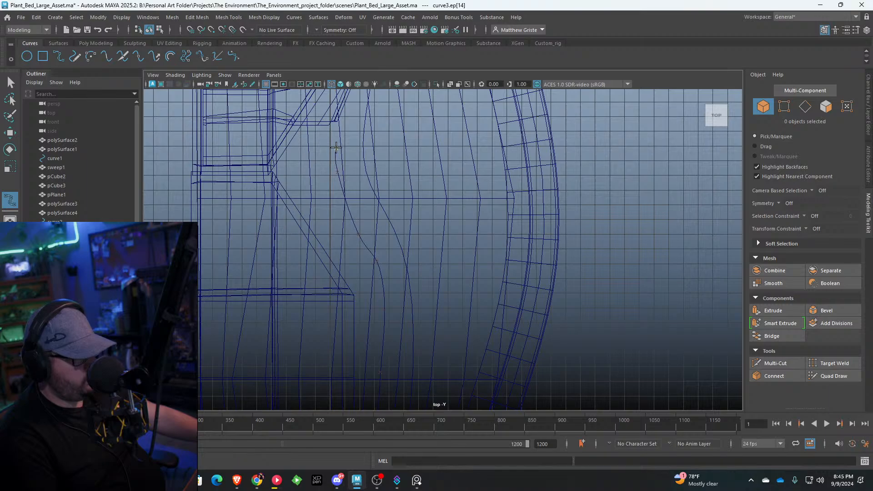
Step: Carry the second curve past the top compartment's small planter and up along that compartment's front wall
click(336, 147)
alt+middle_drag(336, 147, 323, 194)
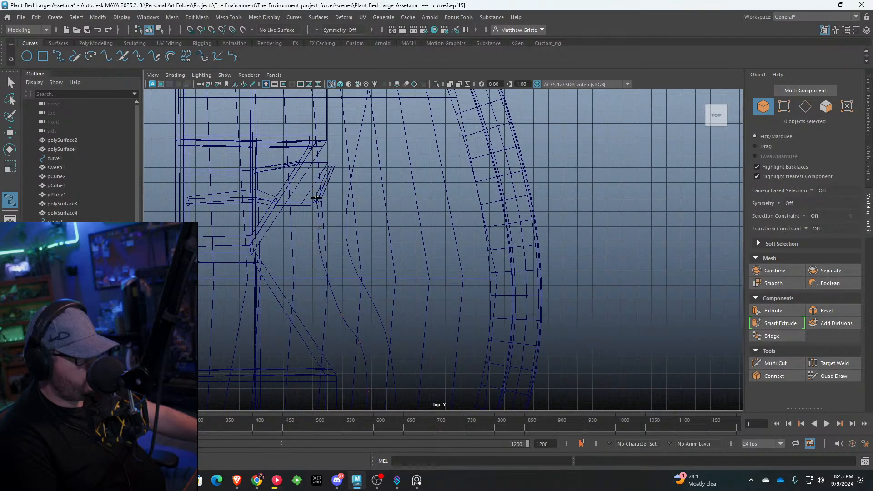
click(336, 144)
alt+middle_drag(337, 144, 322, 172)
click(325, 138)
alt+middle_drag(325, 138, 326, 188)
click(319, 143)
alt+middle_drag(319, 141, 350, 235)
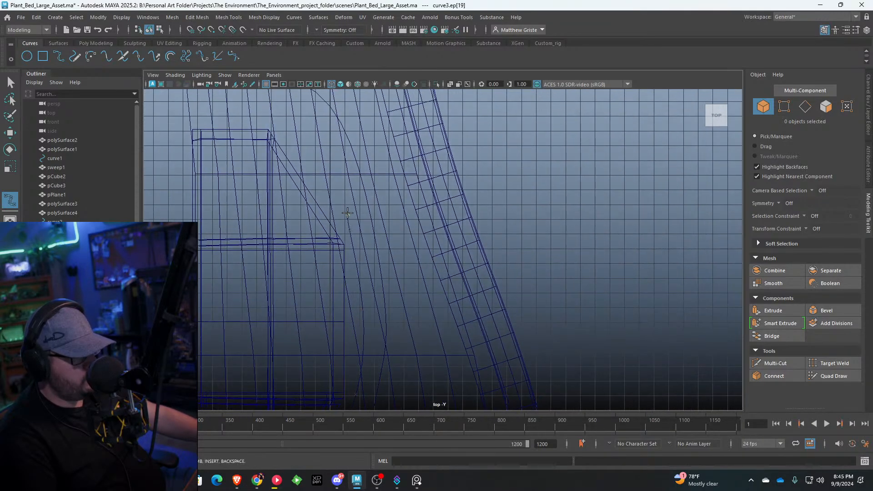
Step: Round the second curve over the top compartment to the bed's back edge, just inside the first curve, and finish it
click(333, 177)
alt+middle_drag(329, 170, 357, 240)
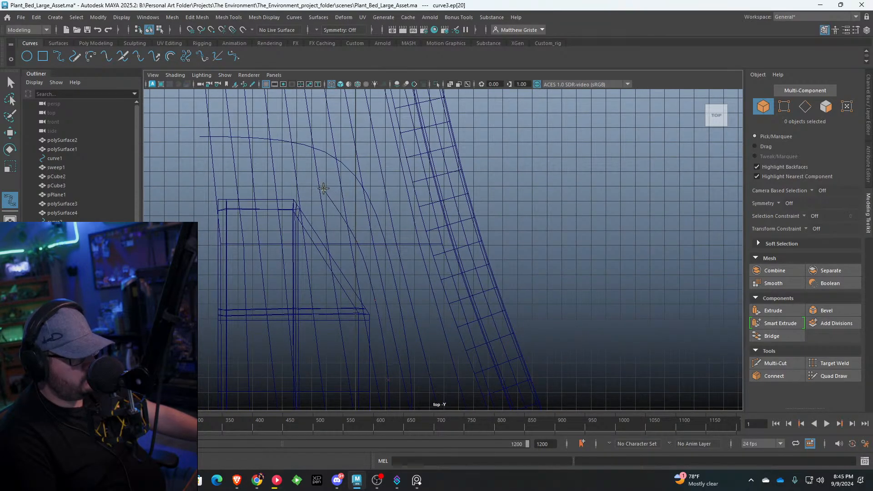
drag(255, 158, 191, 158)
key(w)
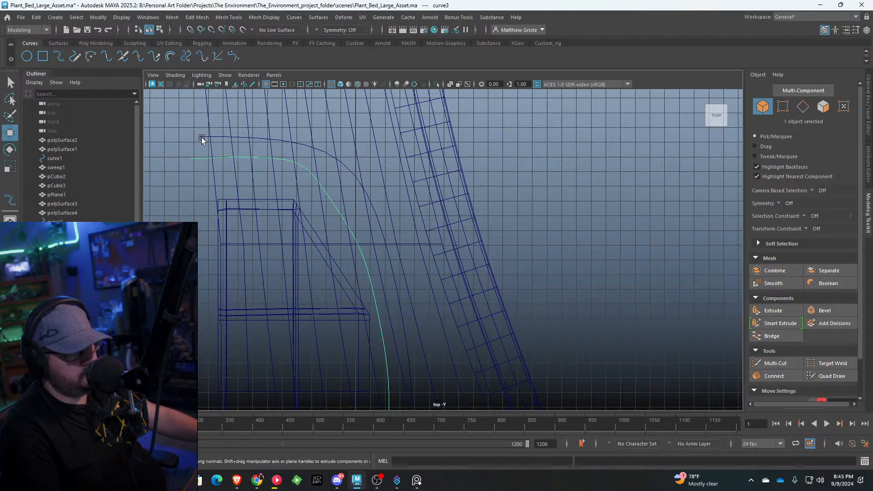
Step: Add the first curve to the selection and attach the two curves into one at their lower ends
scroll(363, 318, down, 3)
alt+middle_drag(376, 357, 375, 307)
scroll(375, 305, up, 1)
alt+middle_drag(369, 253, 360, 103)
alt+middle_drag(374, 400, 359, 174)
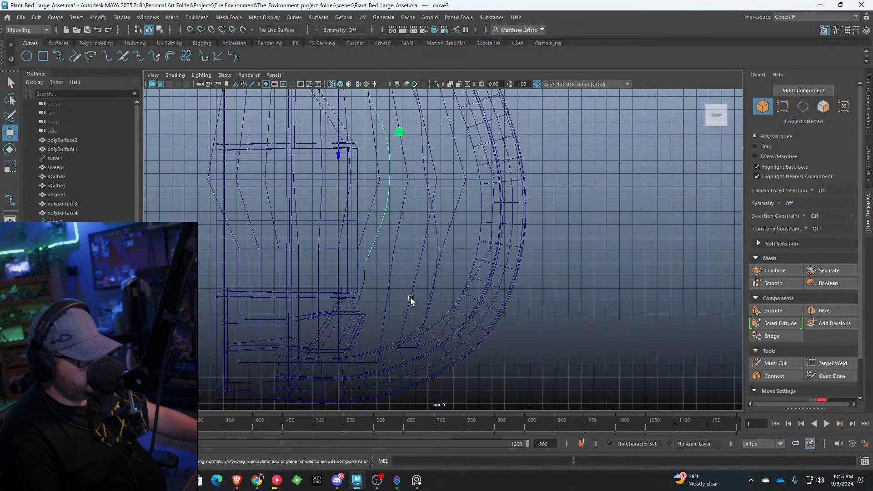
alt+middle_drag(410, 298, 360, 169)
shift+click(344, 166)
scroll(344, 163, up, 2)
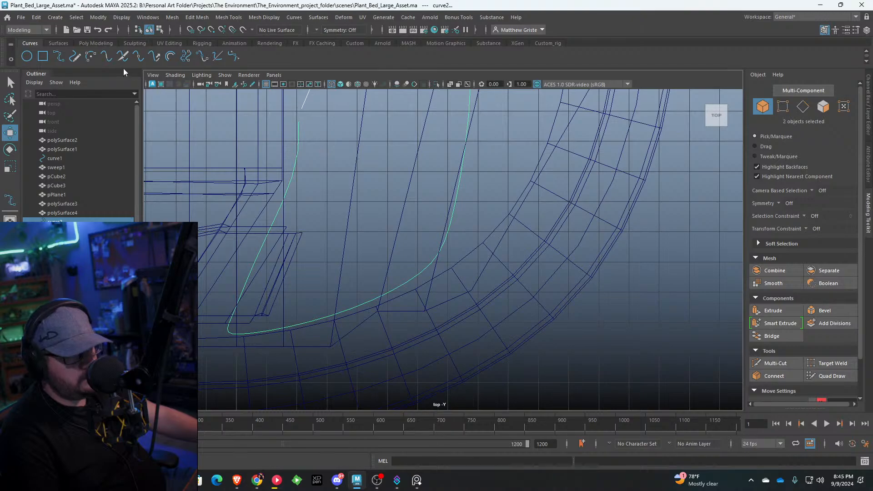
click(106, 59)
scroll(390, 173, down, 3)
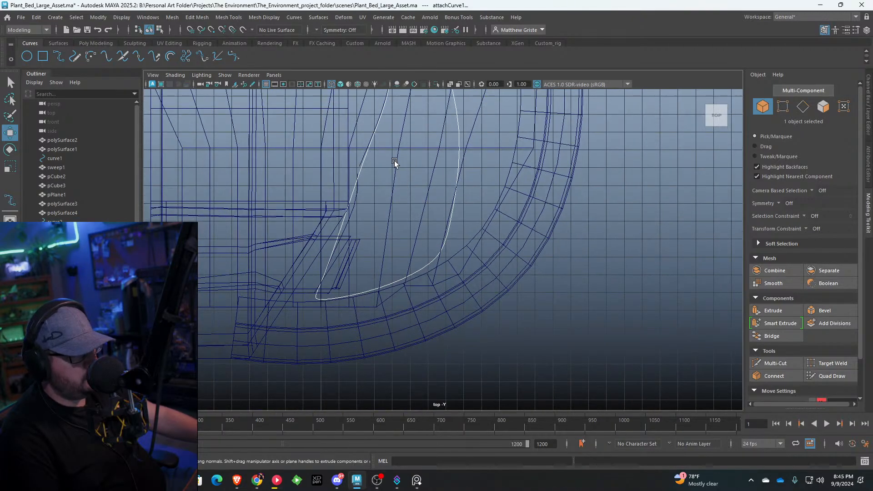
Step: Delete the leftover original curves beneath the attached curve, and select the attached curve in the perspective view
scroll(397, 176, up, 2)
scroll(396, 177, up, 2)
click(342, 190)
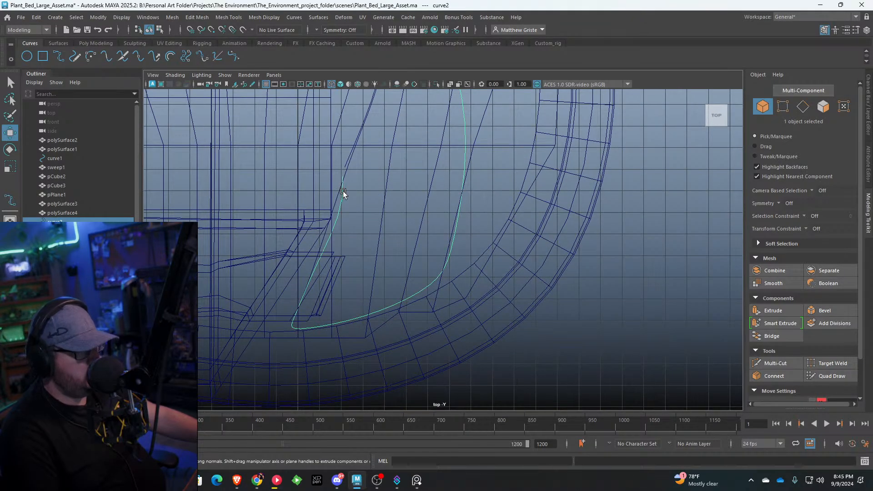
click(346, 159)
click(357, 152)
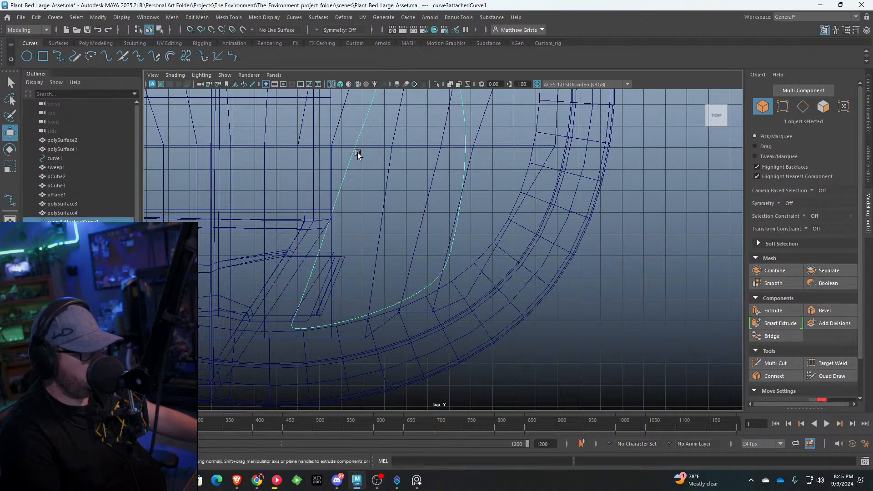
key(space)
key(space)
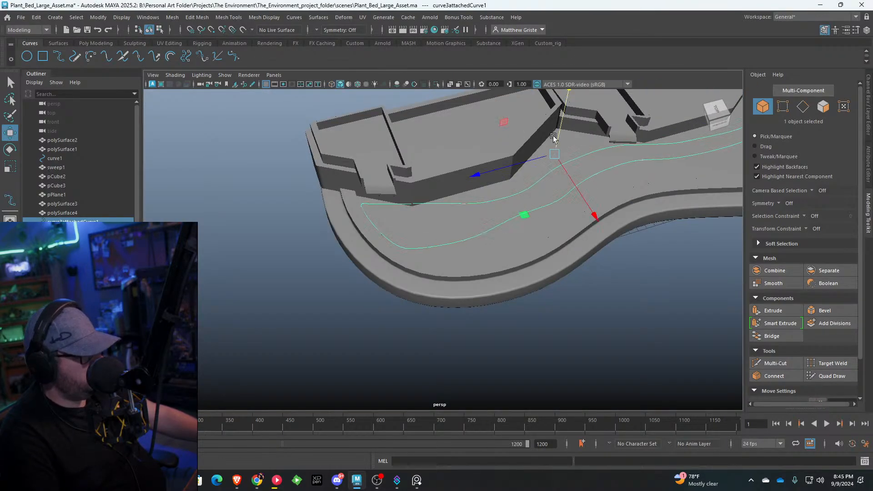
Step: Show the attached curve's control vertices and delete two surplus ones on its inner side by the middle compartment's angled front
alt+drag(553, 136, 450, 227)
right_drag(450, 227, 405, 234)
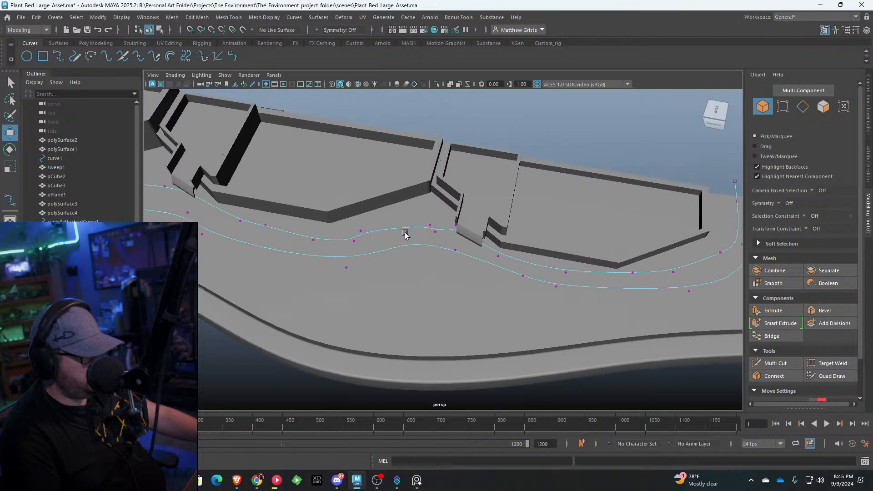
alt+drag(405, 234, 425, 232)
click(412, 226)
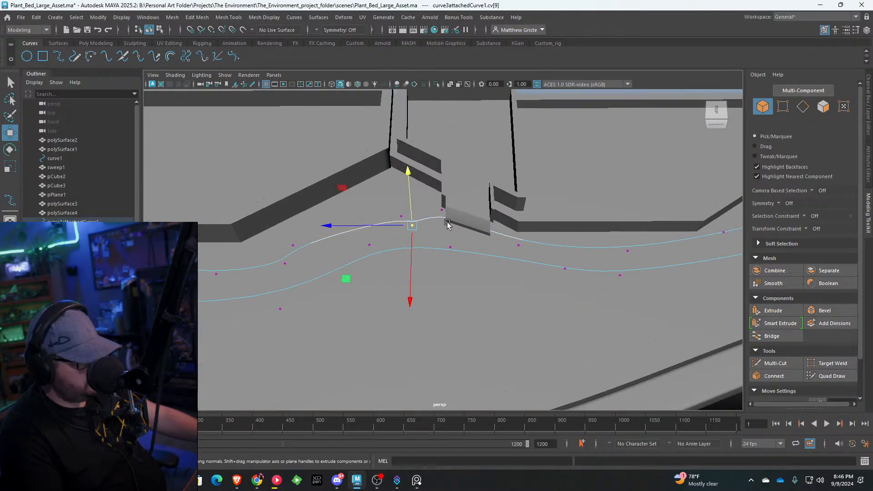
click(377, 237)
click(281, 260)
key(Delete)
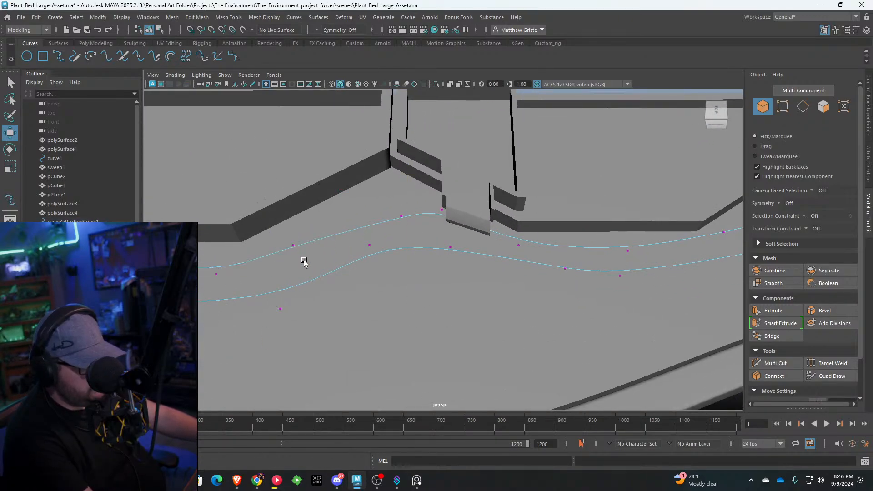
scroll(500, 262, down, 4)
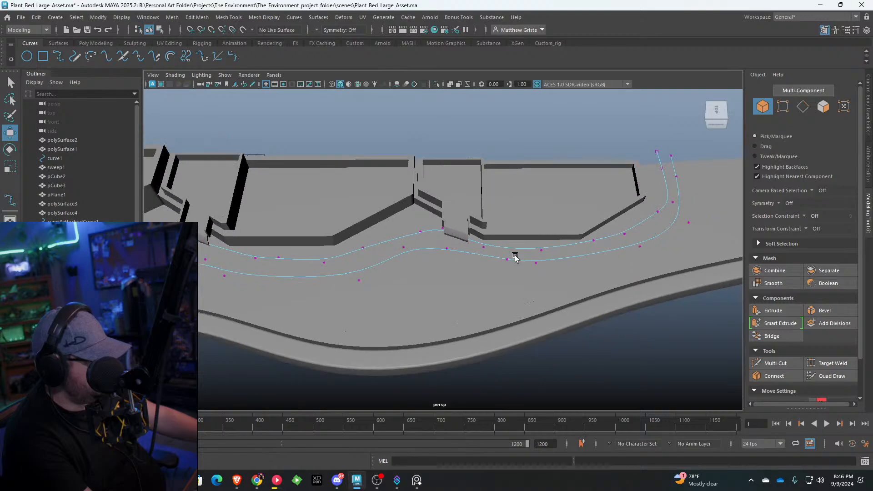
Step: Move the inner control vertex at the curve's bend around the end compartment closer to that compartment's corner
click(659, 214)
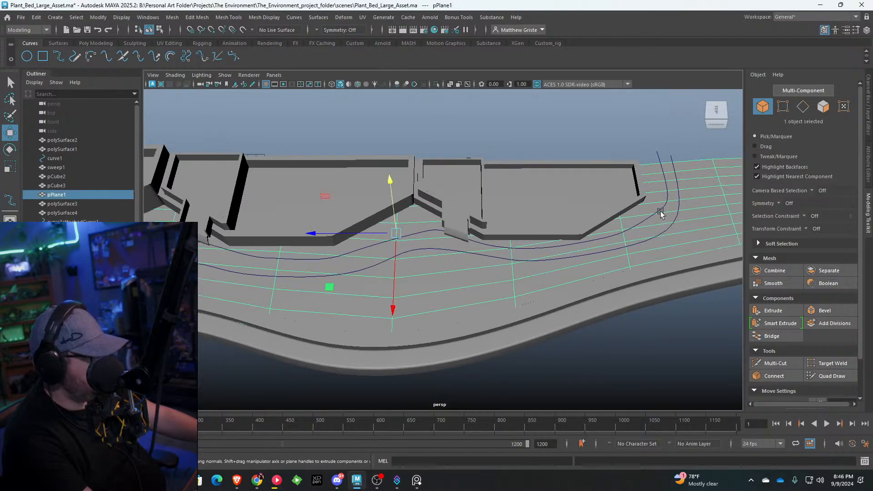
click(659, 213)
right_drag(659, 211, 627, 212)
alt+middle_drag(627, 212, 491, 227)
scroll(490, 228, up, 2)
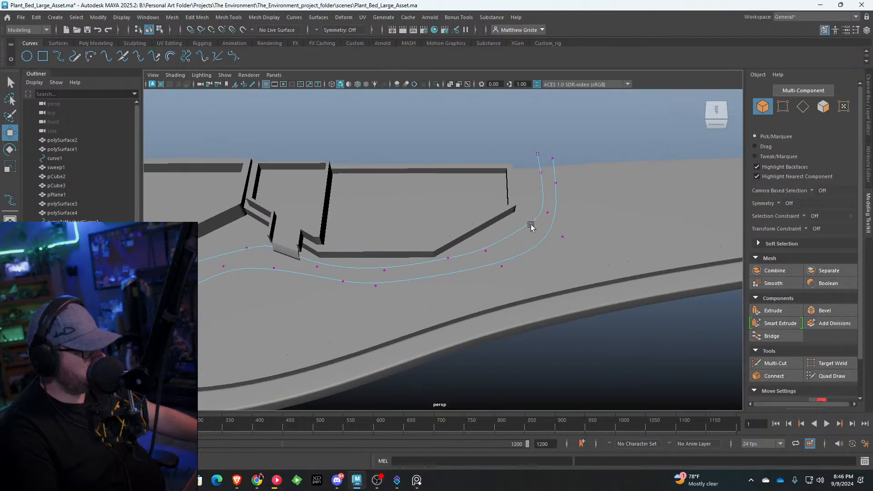
click(531, 226)
alt+drag(540, 224, 521, 234)
click(526, 236)
right_drag(527, 232, 499, 227)
click(547, 228)
drag(547, 228, 520, 231)
key(ctrl+z)
click(571, 220)
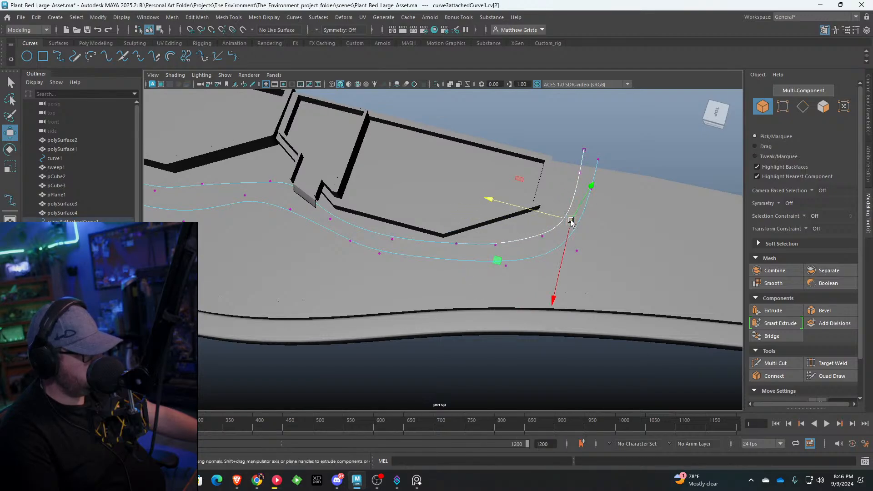
drag(571, 220, 547, 215)
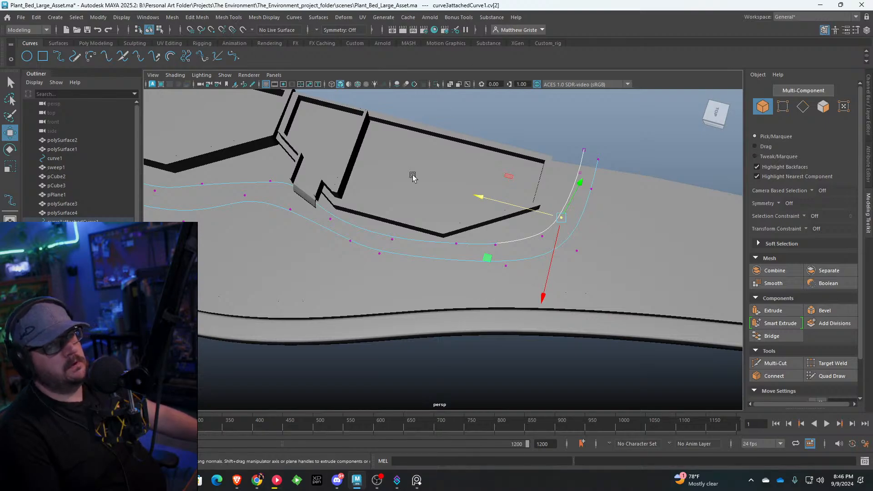
Step: Slide the inner control vertex before the end compartment's small planter towards the middle compartment, and nudge its neighbour towards the bed's front
alt+middle_drag(413, 176, 596, 187)
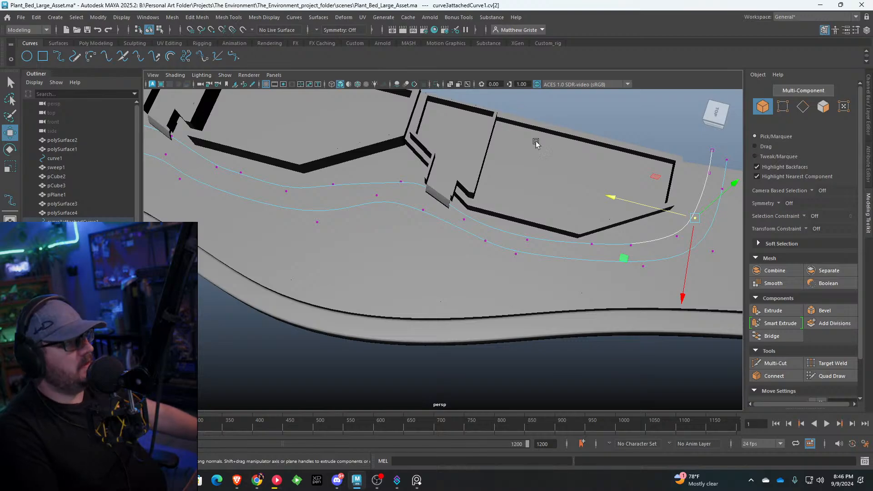
alt+drag(389, 195, 496, 194)
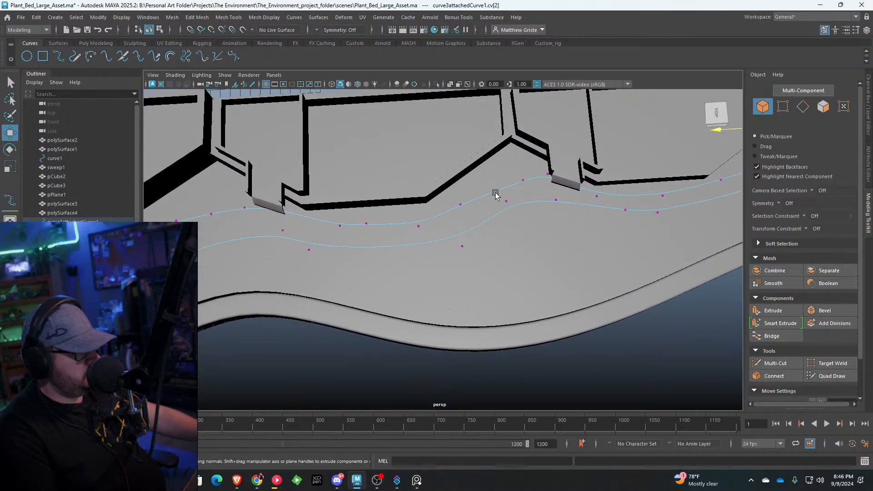
click(526, 182)
click(523, 180)
right_drag(523, 179, 513, 175)
click(523, 180)
drag(518, 181, 493, 181)
click(461, 203)
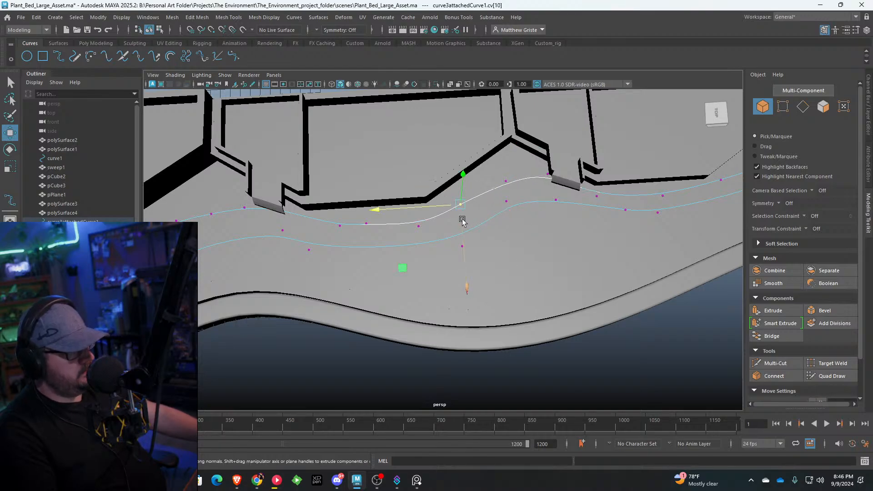
drag(462, 218, 462, 226)
Step: Shift the inner control vertex just past the middle compartment's small planter slightly towards that planter
alt+middle_drag(351, 232, 454, 218)
click(448, 222)
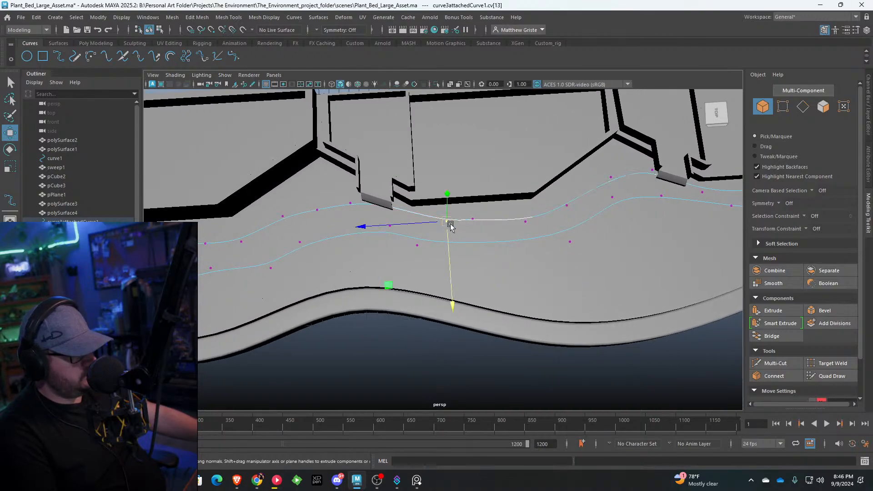
drag(435, 223, 432, 223)
click(441, 231)
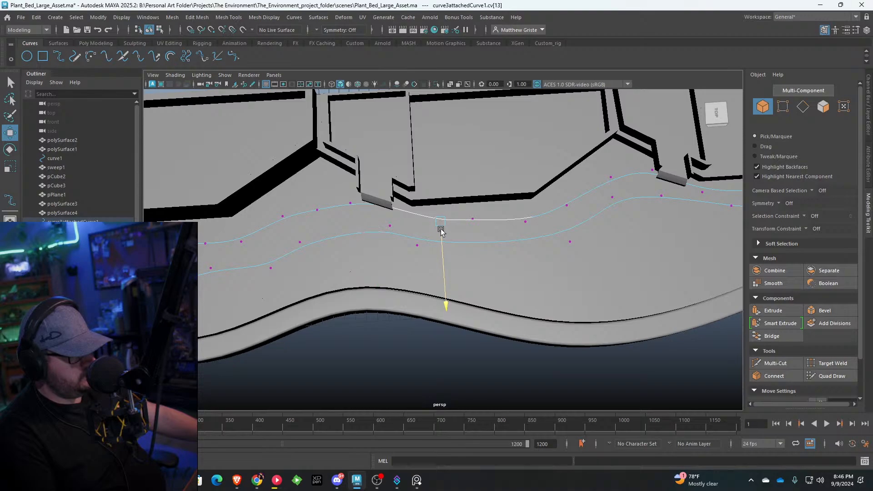
Step: Nudge two inner control vertices in front of the first compartment closer to its wall, and return to object selection
alt+drag(373, 236, 367, 287)
click(394, 224)
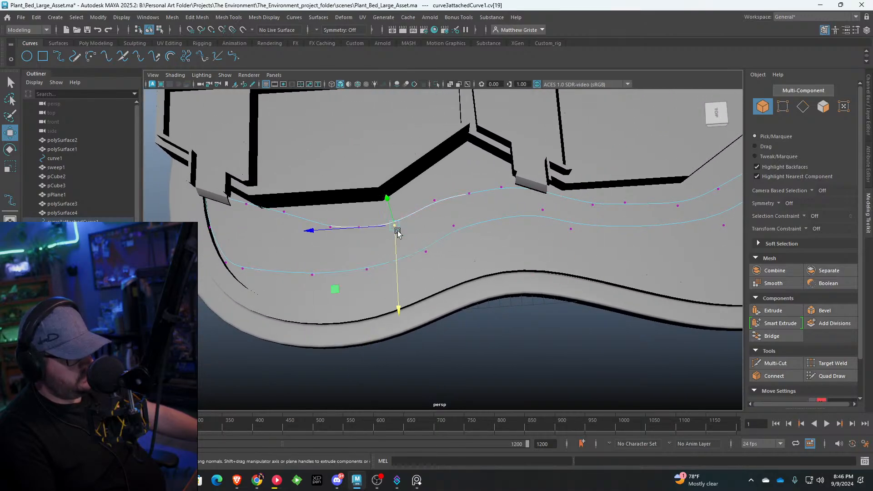
drag(395, 234, 396, 230)
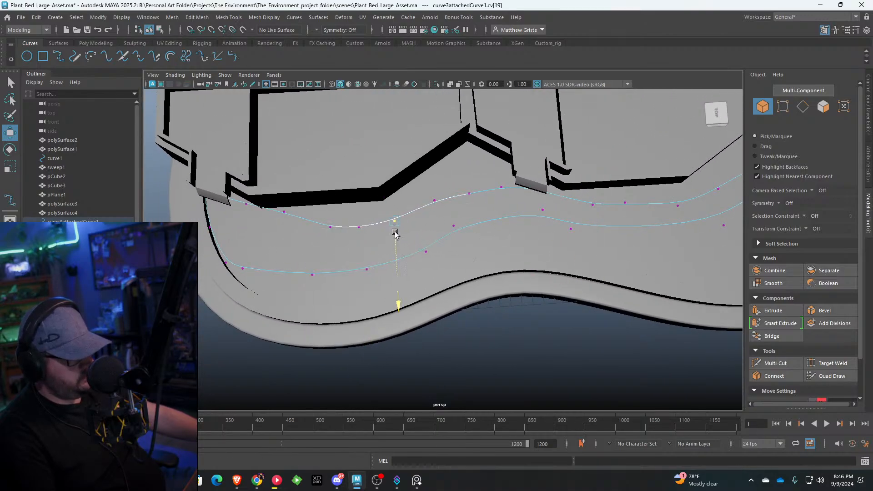
click(330, 226)
drag(331, 226, 329, 221)
right_drag(382, 222, 431, 207)
alt+drag(430, 208, 359, 210)
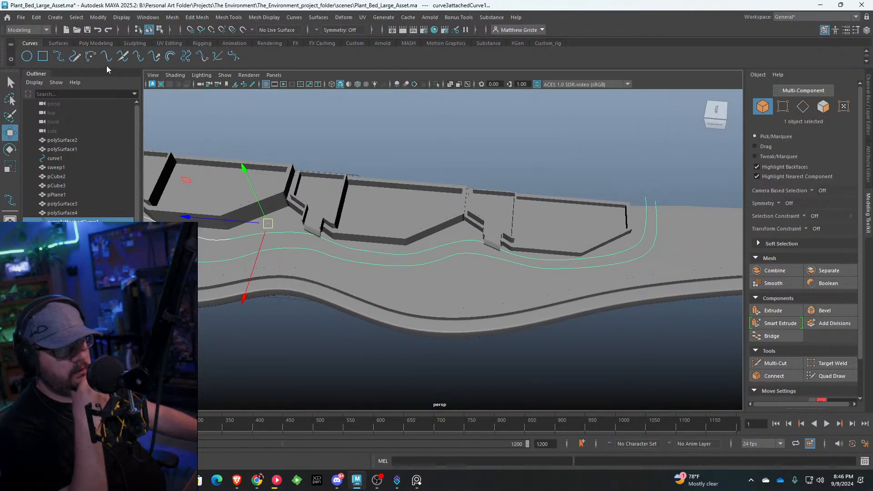
Step: Reselect the whole attached curve and save the scene
scroll(335, 169, down, 3)
click(335, 169)
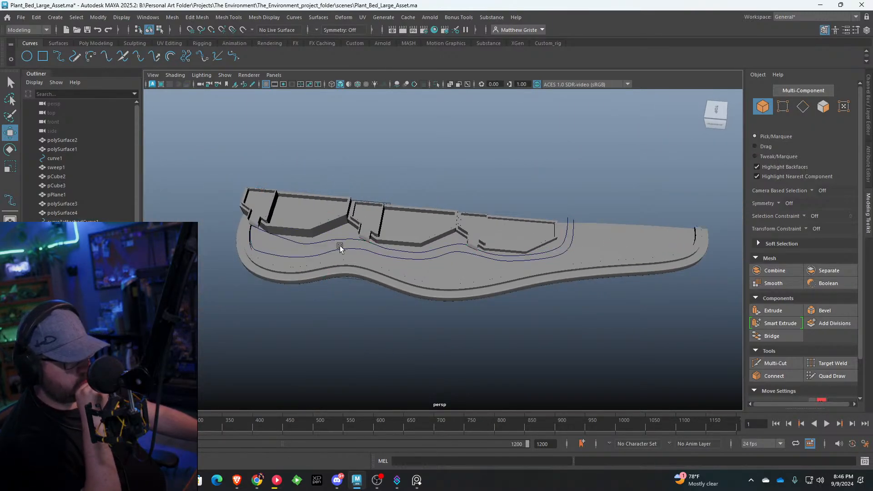
click(342, 246)
click(345, 249)
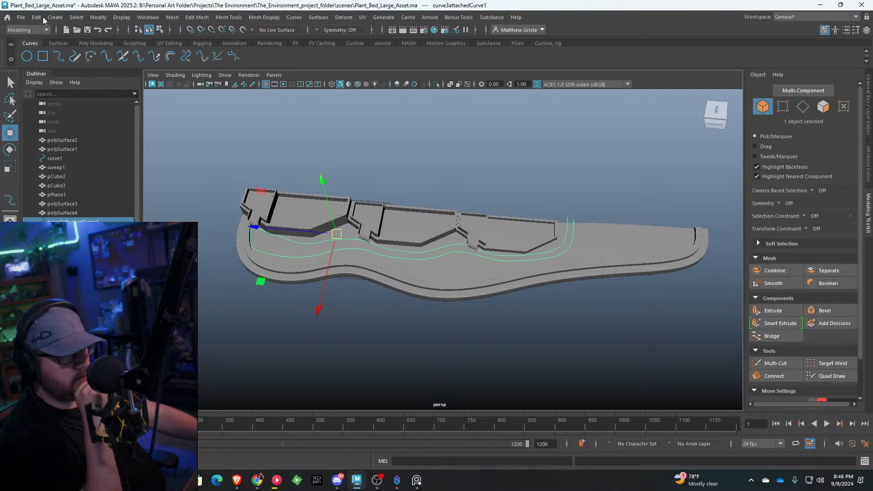
click(21, 17)
click(44, 55)
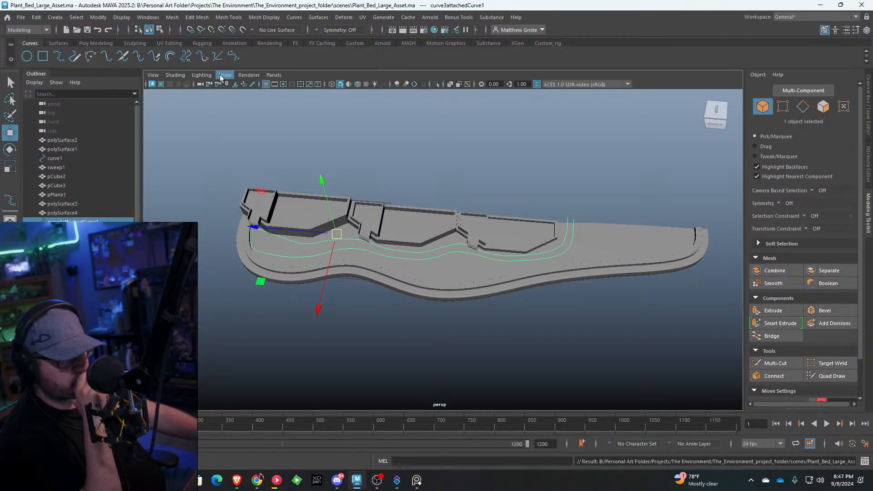
Step: Create a sweep mesh along the attached curve and give it a rectangle profile
click(95, 44)
click(200, 56)
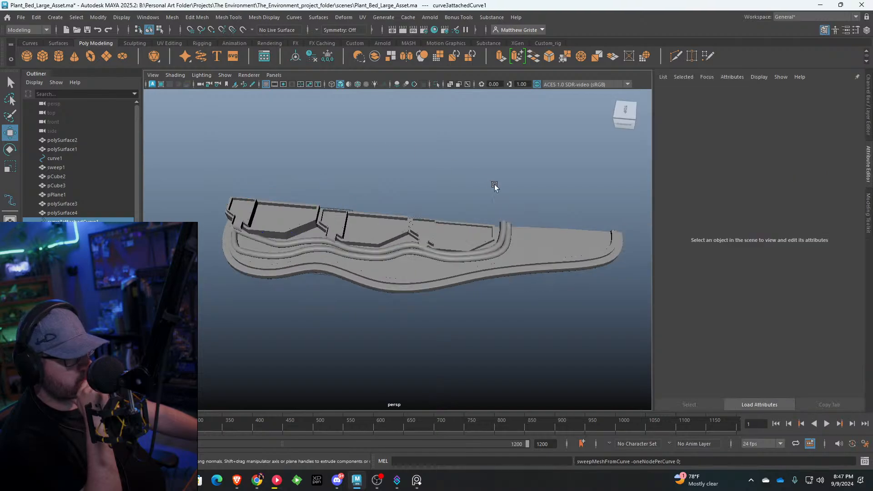
scroll(578, 230, up, 5)
alt+drag(618, 244, 457, 203)
click(702, 162)
Step: Set the sweep profile's width to 0.396, height to 0.615 and corner radius to 0.066
drag(835, 197, 806, 209)
alt+drag(506, 312, 551, 281)
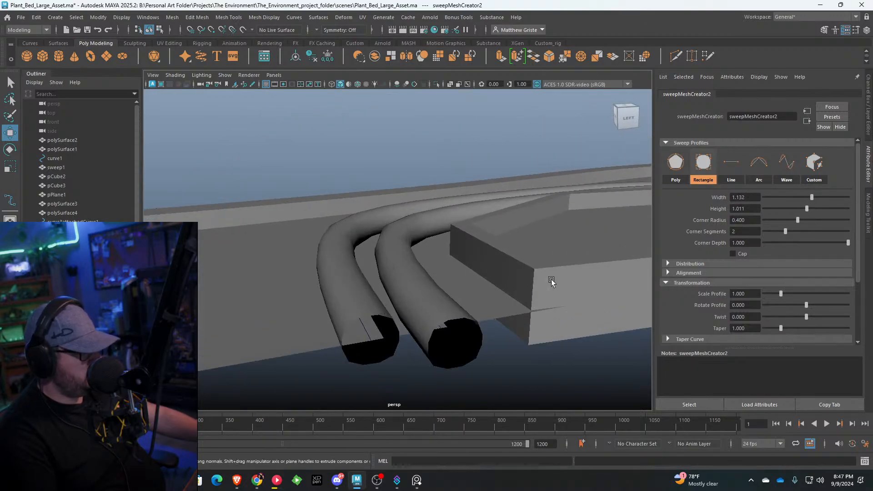
mouse_move(796, 221)
mouse_down()
mouse_move(774, 223)
mouse_move(791, 203)
mouse_move(783, 205)
mouse_move(791, 226)
mouse_up()
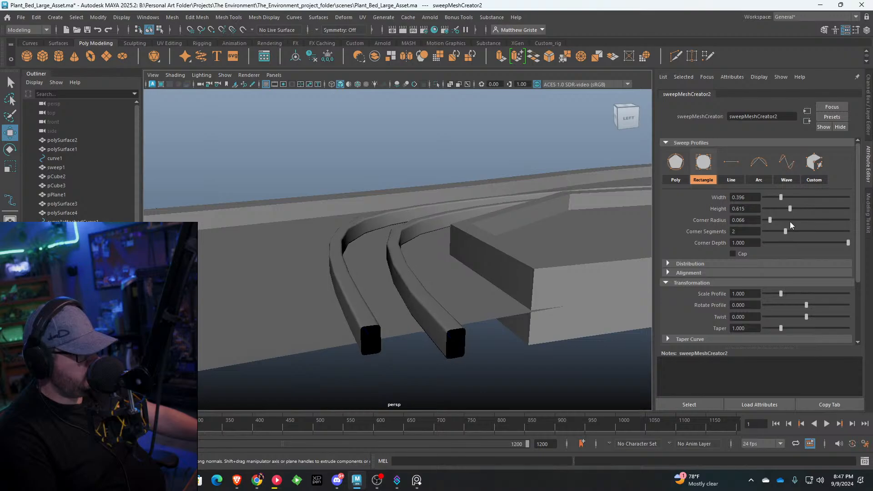
Step: Select the sweep mesh, adjust its vertical position slightly against the bed surface, and save the scene
alt+drag(538, 303, 439, 191)
right_drag(439, 191, 460, 182)
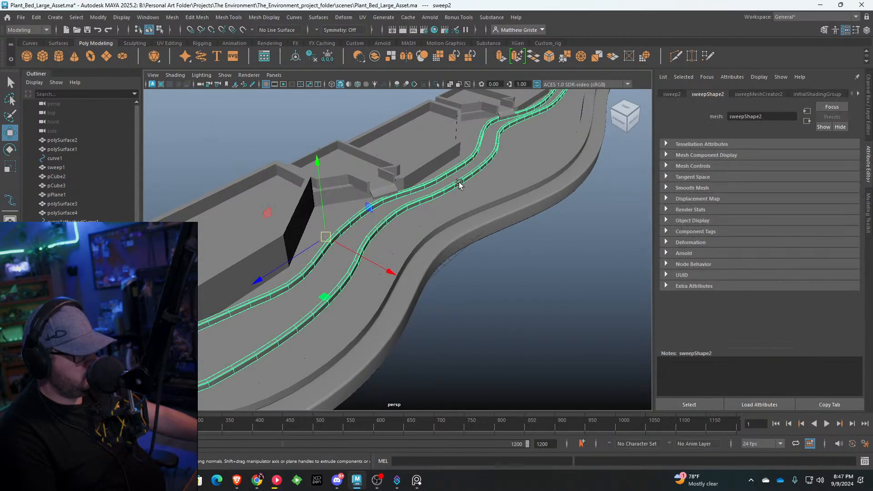
drag(323, 193, 321, 194)
click(540, 267)
scroll(540, 267, down, 5)
alt+drag(539, 266, 425, 263)
click(21, 17)
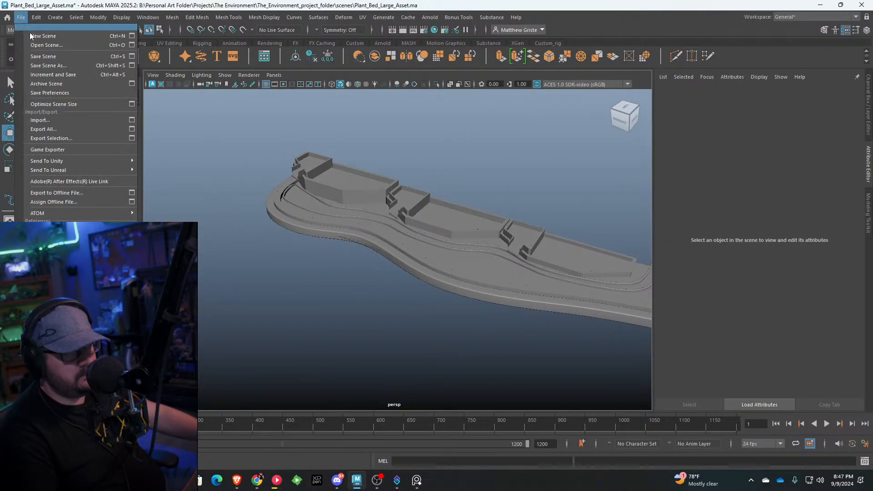
click(50, 56)
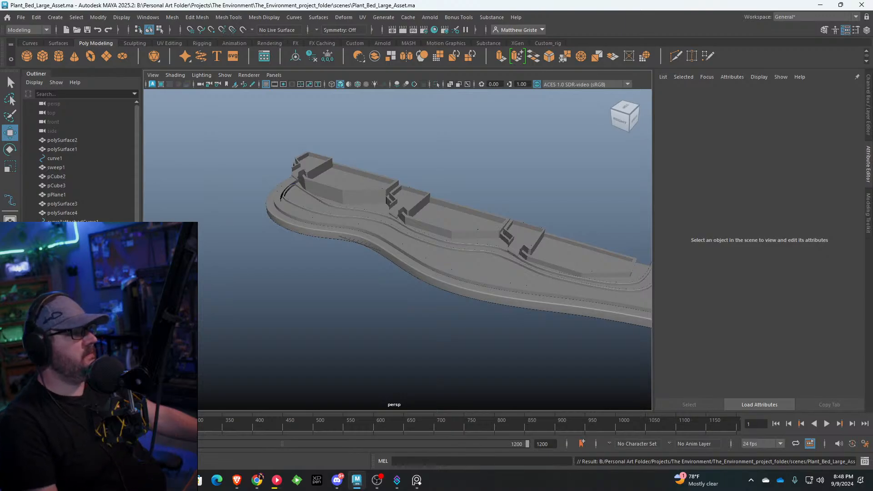
Step: Select the sweep mesh at the bed's rounded end and open its sweep creator attributes
scroll(345, 241, up, 5)
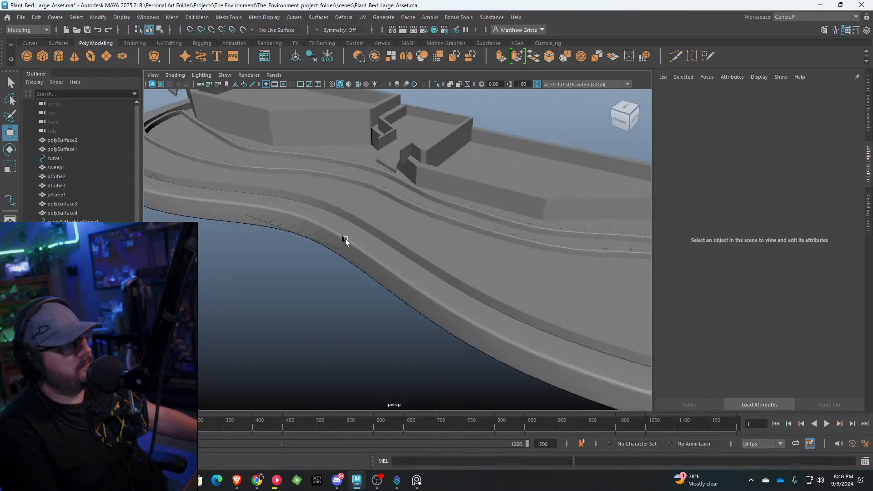
alt+drag(233, 209, 327, 170)
click(322, 135)
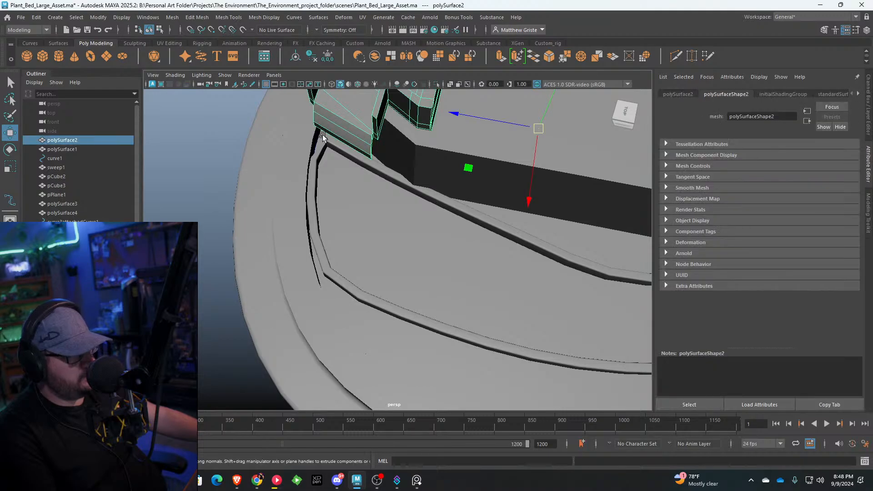
click(349, 145)
scroll(352, 152, up, 5)
click(370, 148)
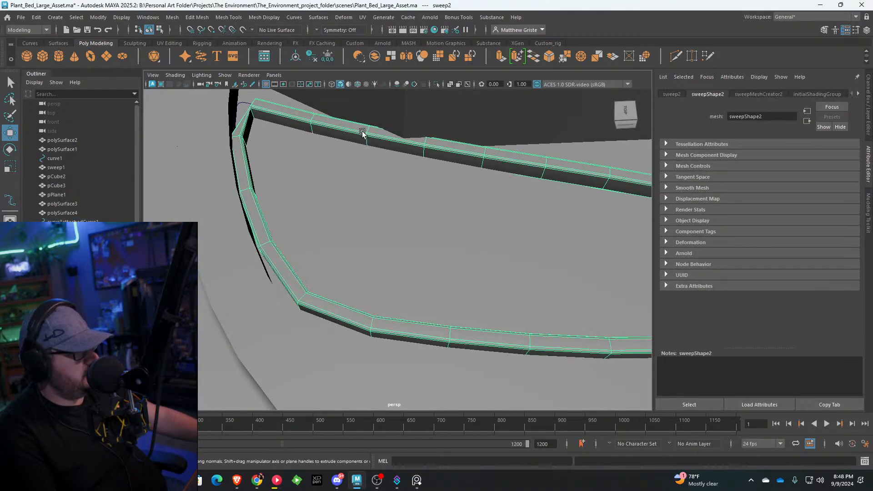
click(748, 94)
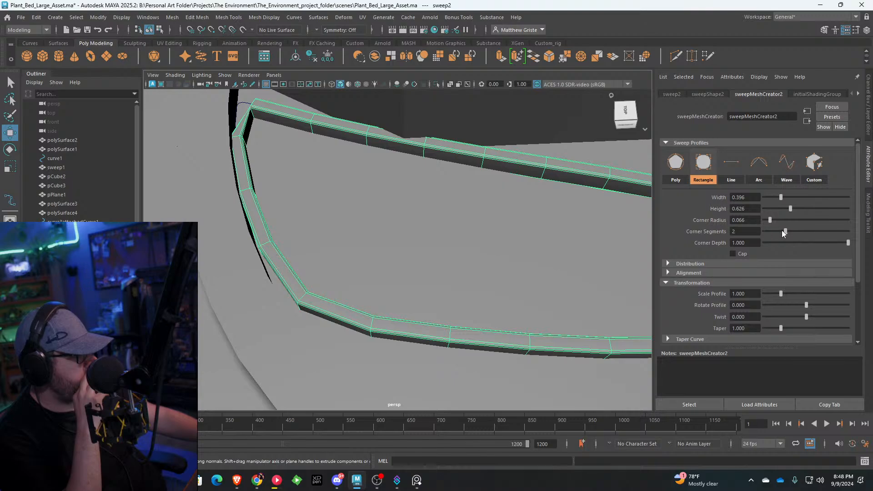
Step: Try enlarging the sweep's profile scale to 1.374, and undo the change
mouse_move(791, 235)
mouse_down()
mouse_move(848, 233)
mouse_move(783, 237)
mouse_up()
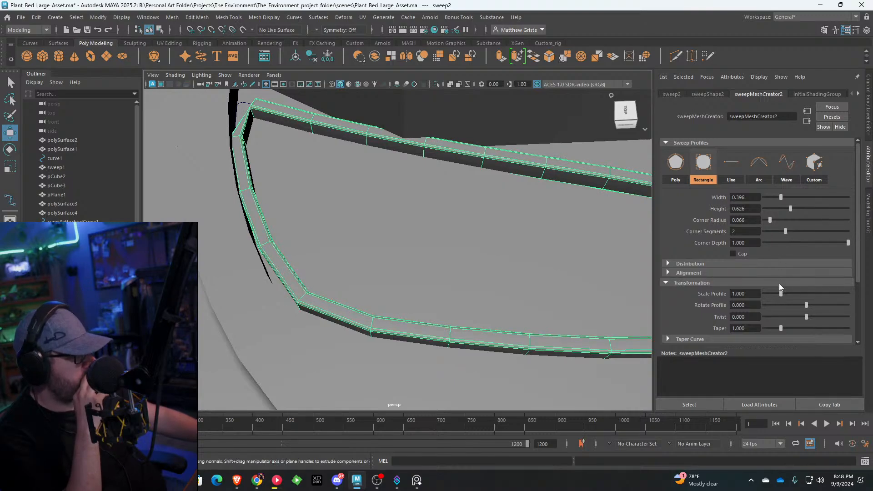
drag(782, 291, 787, 291)
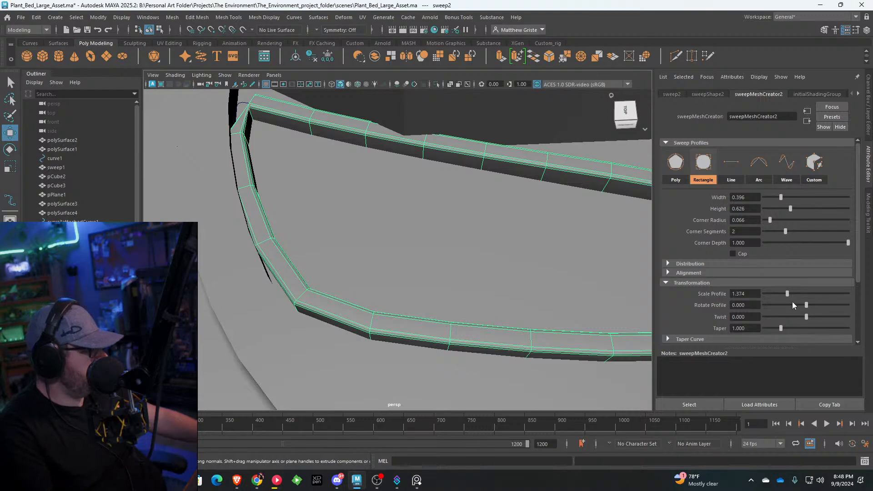
key(ctrl+z)
Step: Raise the sweep's interpolation precision to 90.110 and deselect the mesh
scroll(697, 328, down, 3)
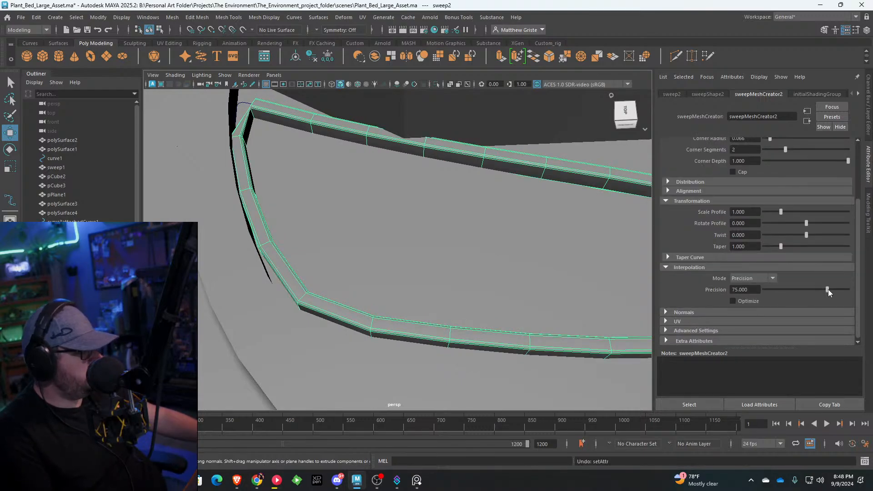
drag(828, 289, 839, 289)
scroll(586, 289, down, 6)
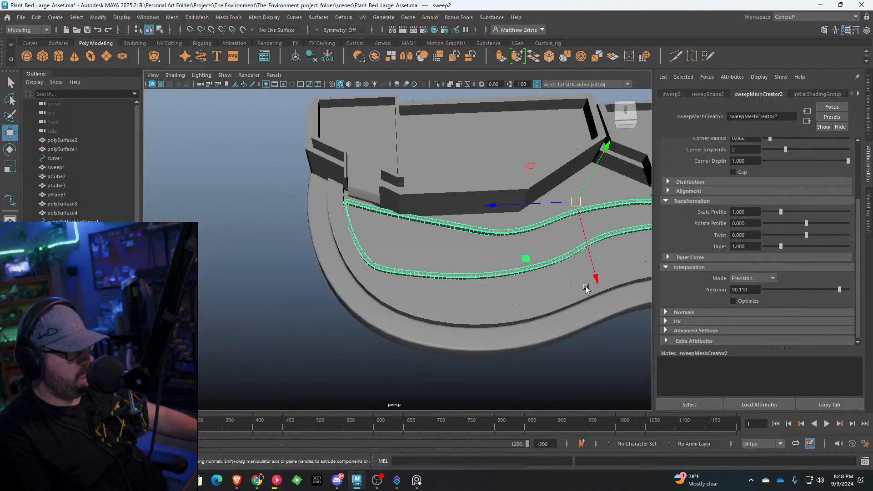
alt+drag(585, 288, 509, 235)
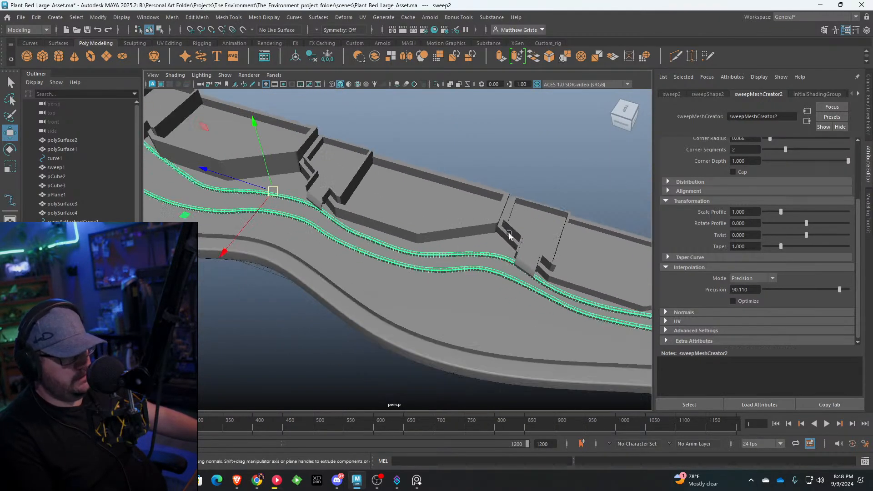
click(422, 152)
Step: Examine the whole plant bed and the swept border's path along the tiered planters from above and at low angles
alt+drag(337, 170, 385, 252)
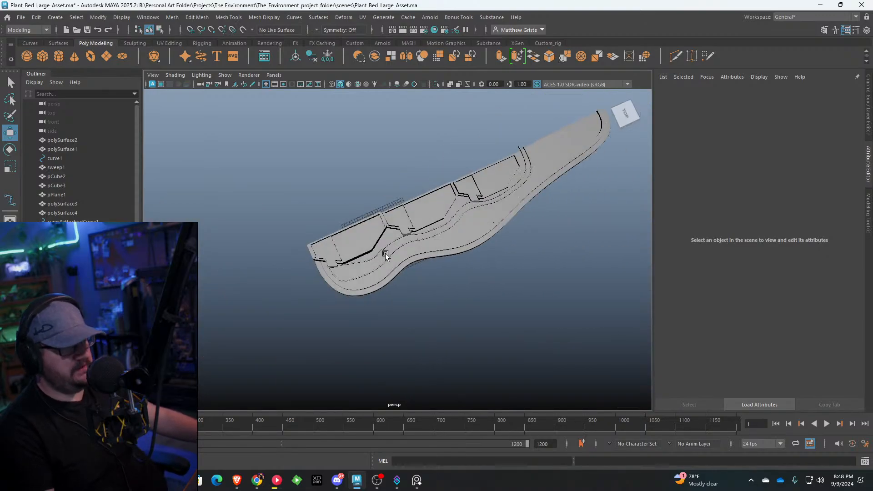
alt+right_drag(439, 199, 558, 140)
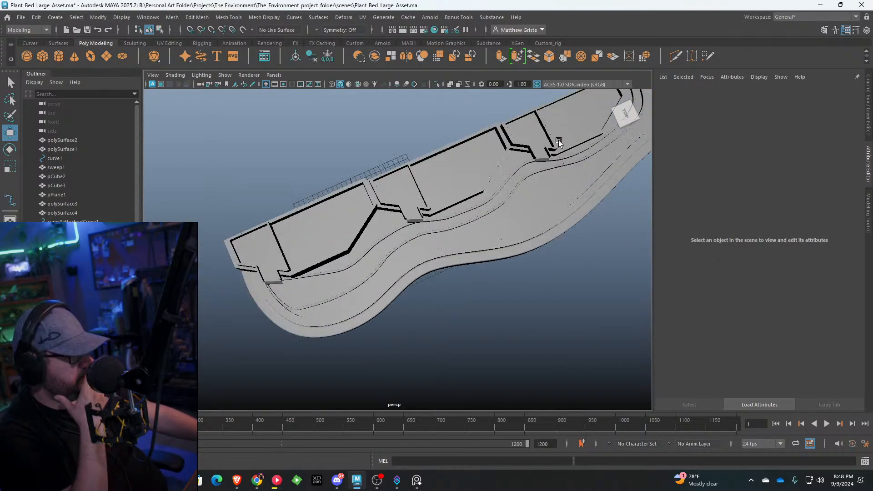
scroll(551, 149, down, 5)
scroll(548, 164, up, 3)
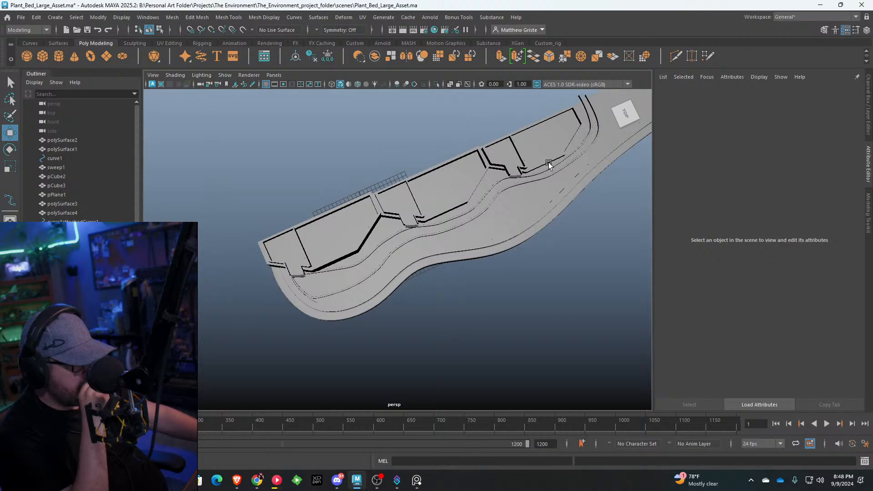
scroll(550, 160, up, 3)
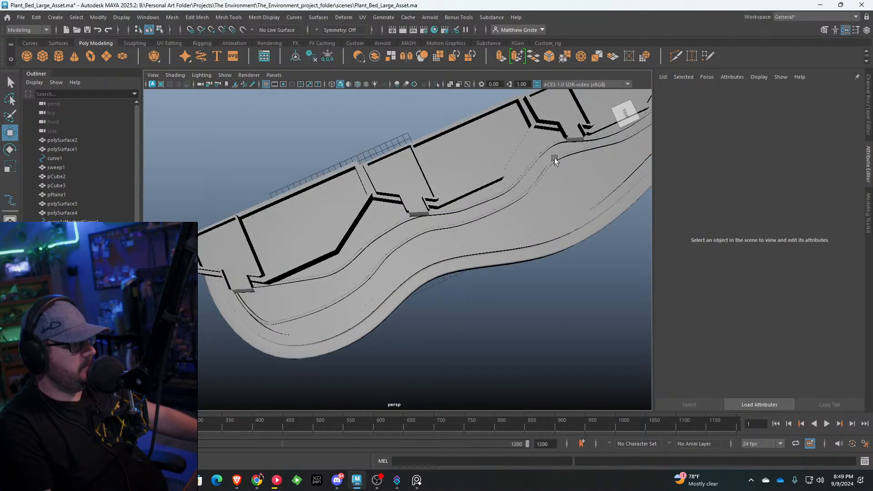
alt+drag(555, 156, 429, 216)
scroll(444, 249, down, 4)
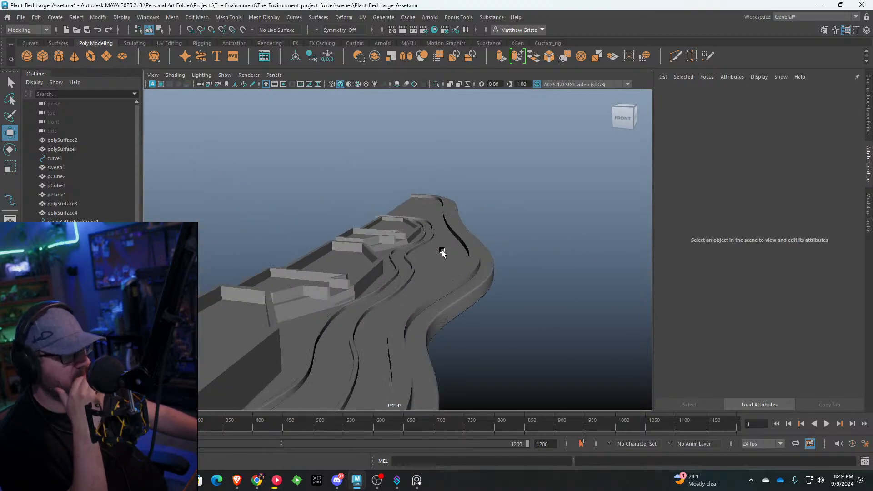
scroll(460, 239, up, 5)
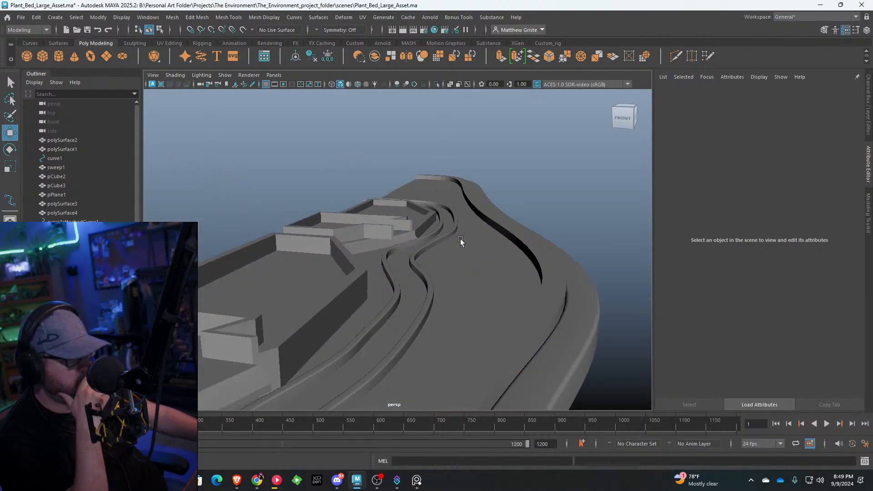
scroll(461, 241, down, 5)
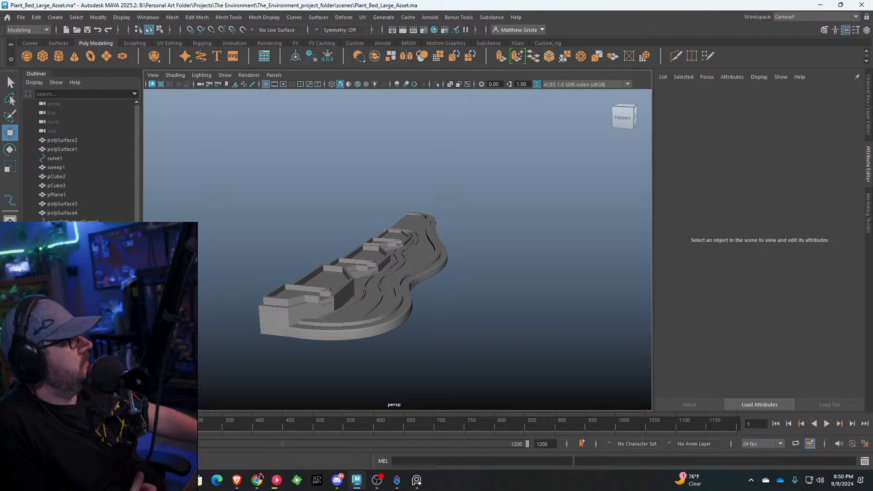
scroll(444, 255, up, 6)
alt+drag(461, 255, 329, 230)
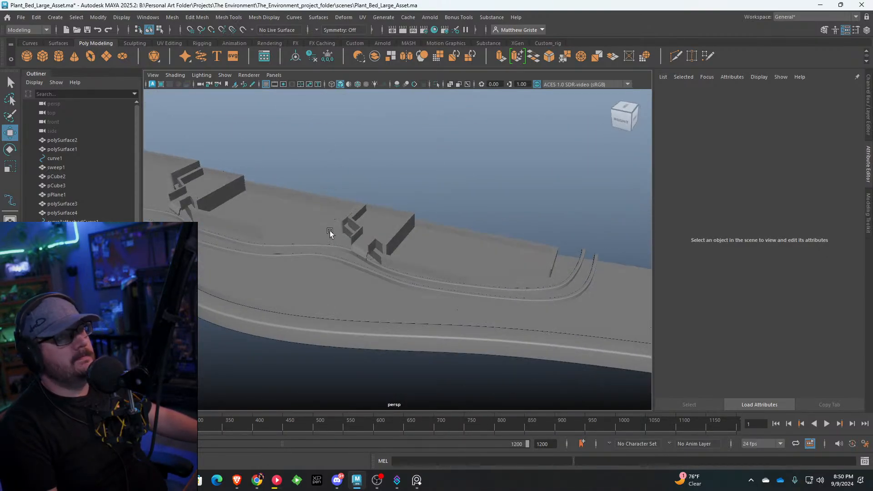
Step: Select only the curve that drives the sweep near the bed's rounded end, leaving out the sweep mesh and planter wall
scroll(267, 200, up, 4)
alt+drag(266, 200, 376, 253)
click(328, 257)
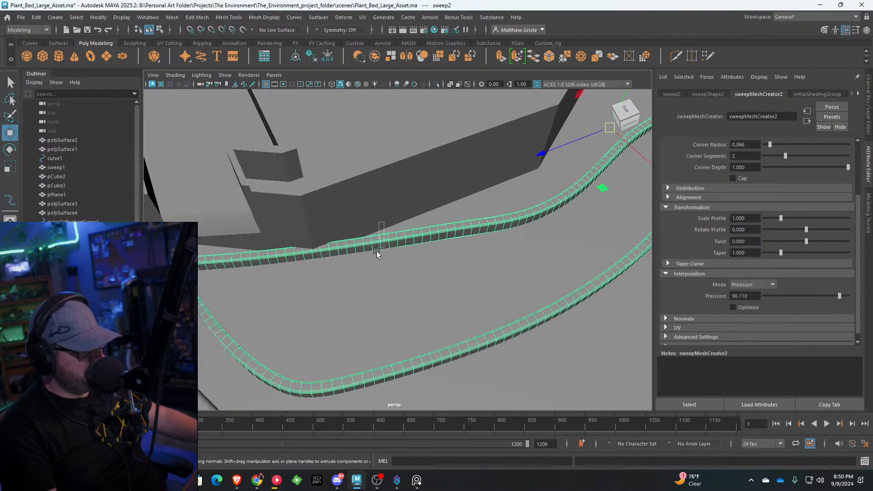
click(418, 250)
ctrl+click(457, 264)
ctrl+click(450, 230)
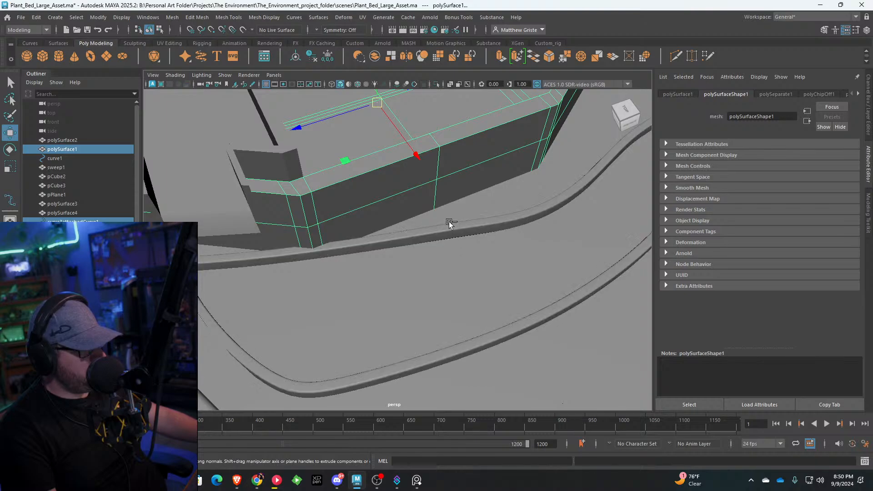
ctrl+click(419, 199)
scroll(416, 208, down, 3)
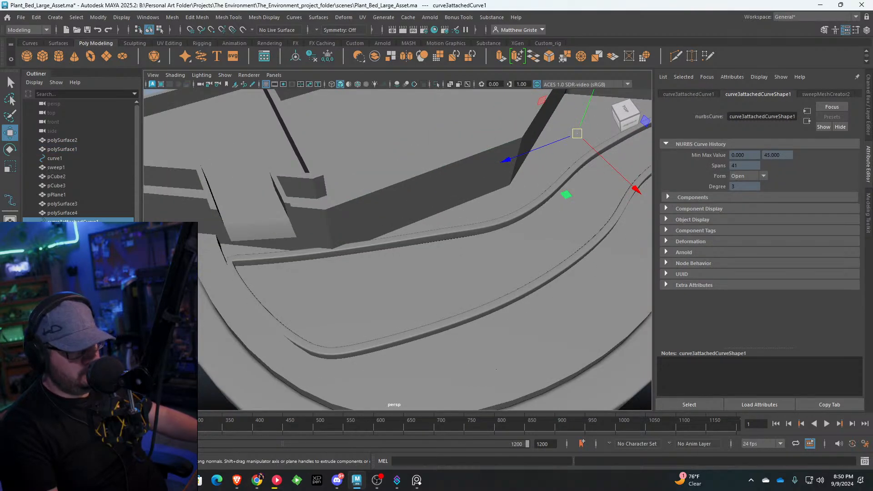
Step: Adjust the curve's control vertices in front of the first planter to refine the border's path, and return to object mode
key(f)
click(330, 257)
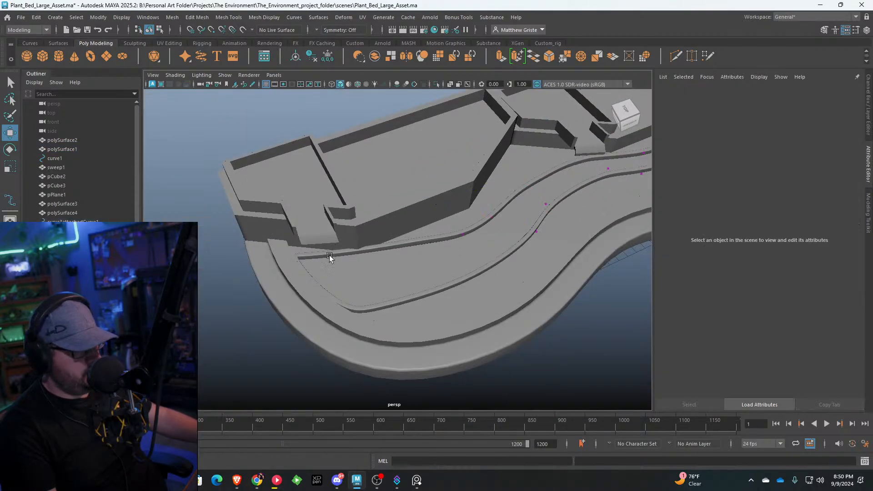
drag(355, 249, 334, 267)
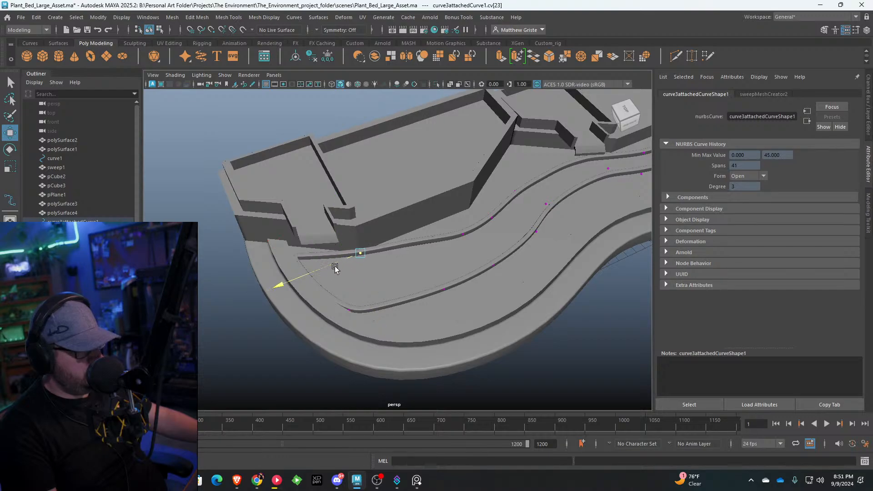
drag(439, 286, 453, 306)
drag(449, 226, 405, 250)
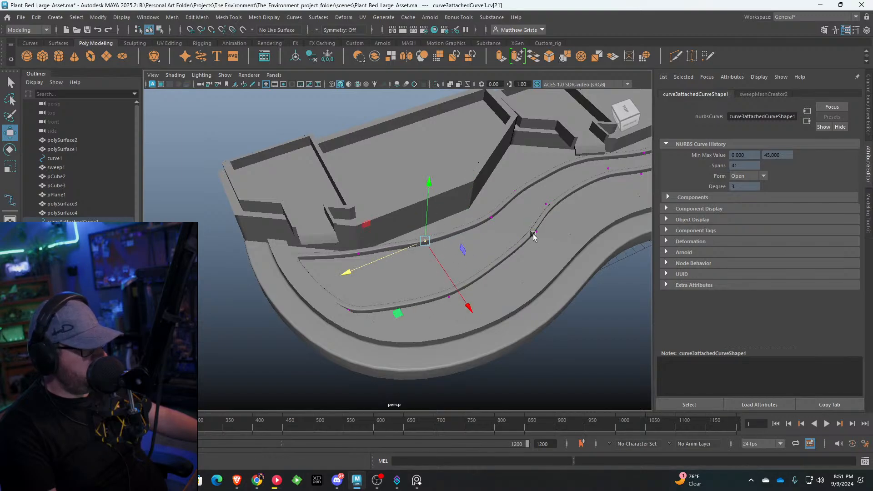
alt+middle_drag(531, 233, 379, 259)
alt+drag(444, 247, 415, 214)
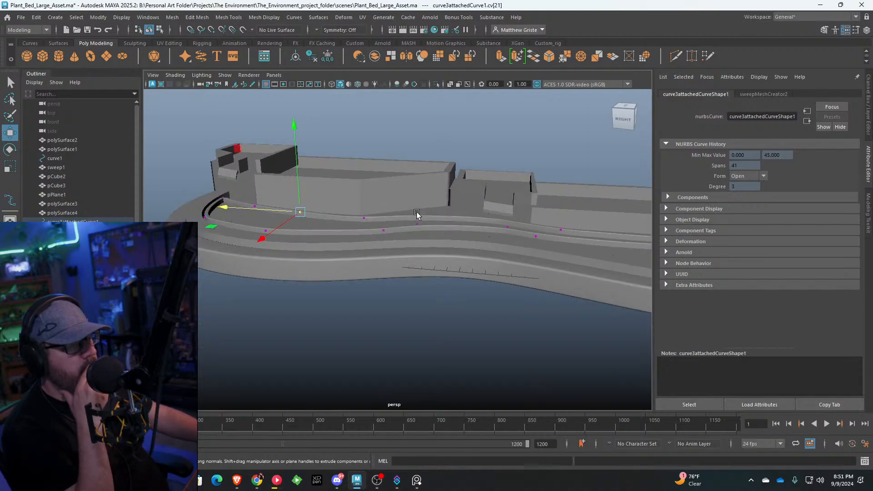
right_drag(394, 207, 439, 186)
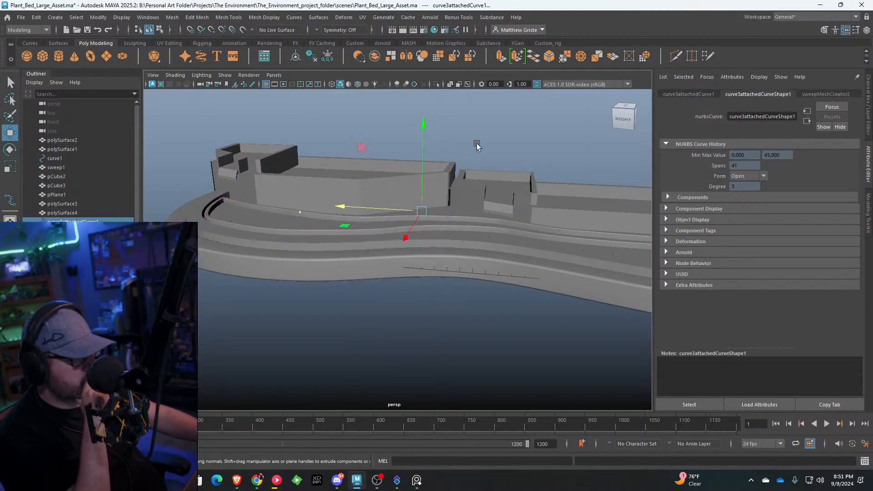
click(476, 145)
Step: Save the plant bed scene and switch to Chrome
scroll(306, 215, down, 2)
mouse_move(311, 211)
alt+mouse_down()
mouse_move(406, 221)
mouse_move(463, 181)
mouse_move(564, 210)
mouse_move(441, 245)
mouse_move(460, 214)
mouse_move(306, 211)
mouse_move(302, 179)
mouse_move(247, 200)
mouse_move(309, 212)
alt+mouse_up()
click(18, 18)
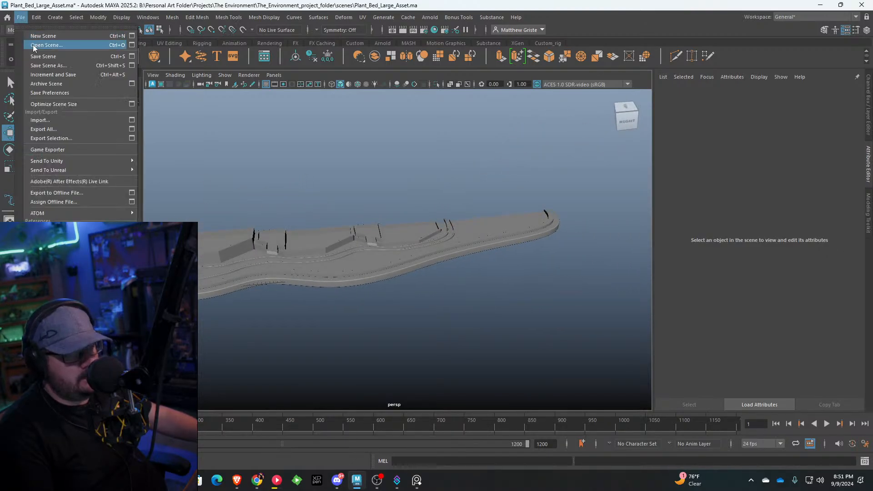
click(35, 53)
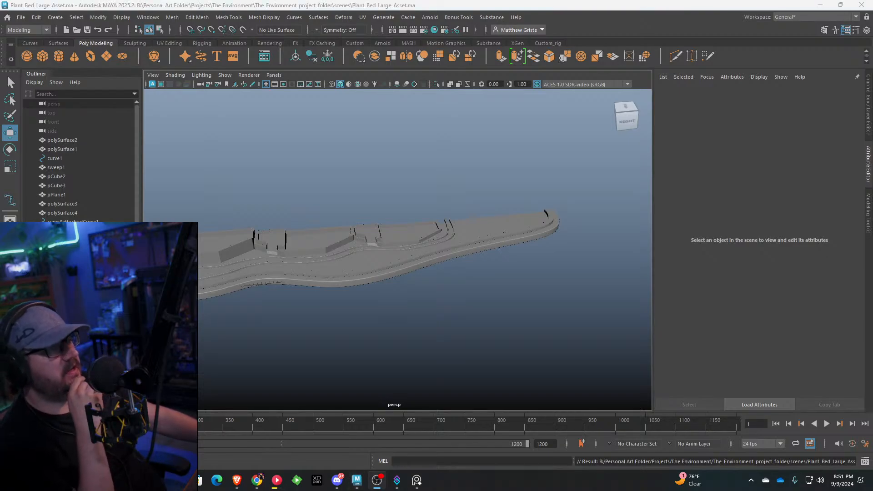
click(19, 18)
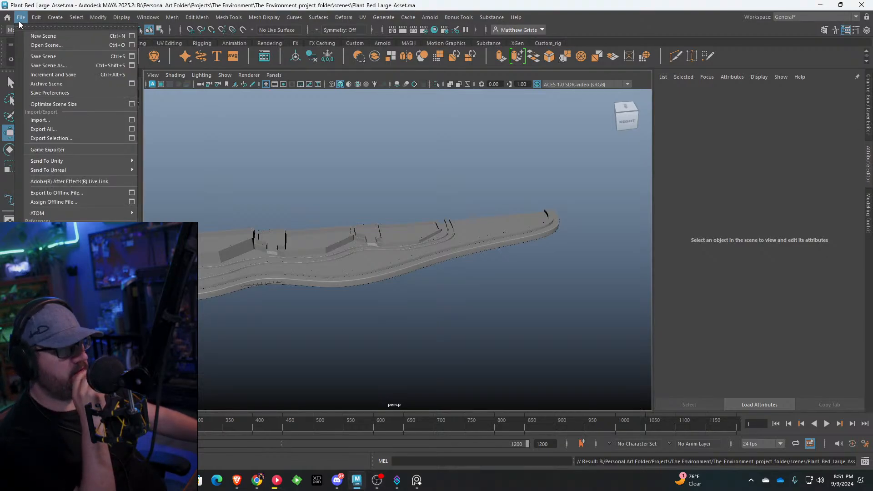
click(44, 58)
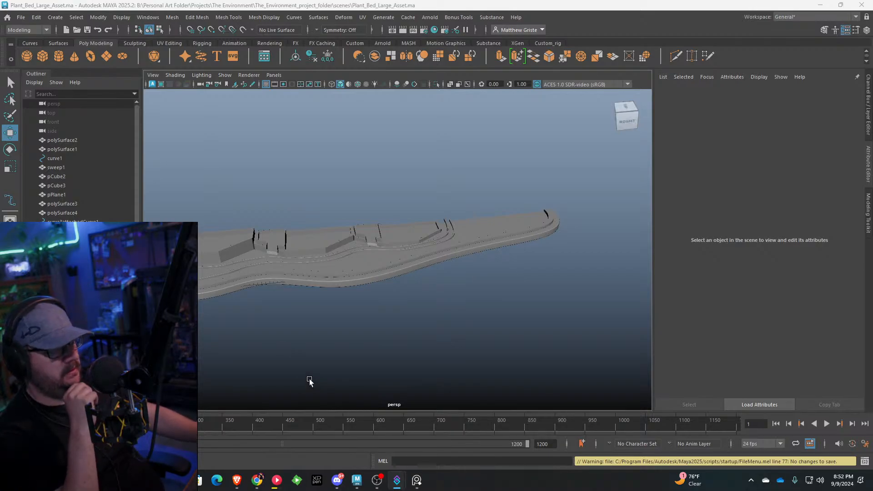
click(257, 483)
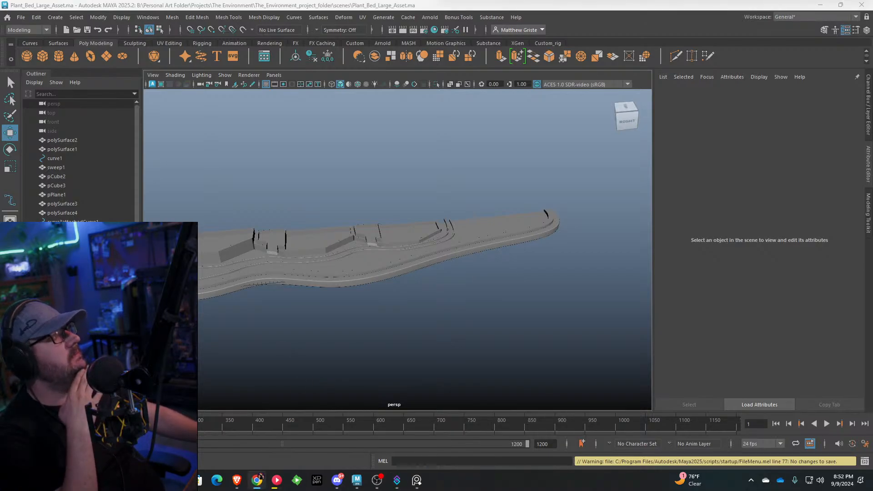